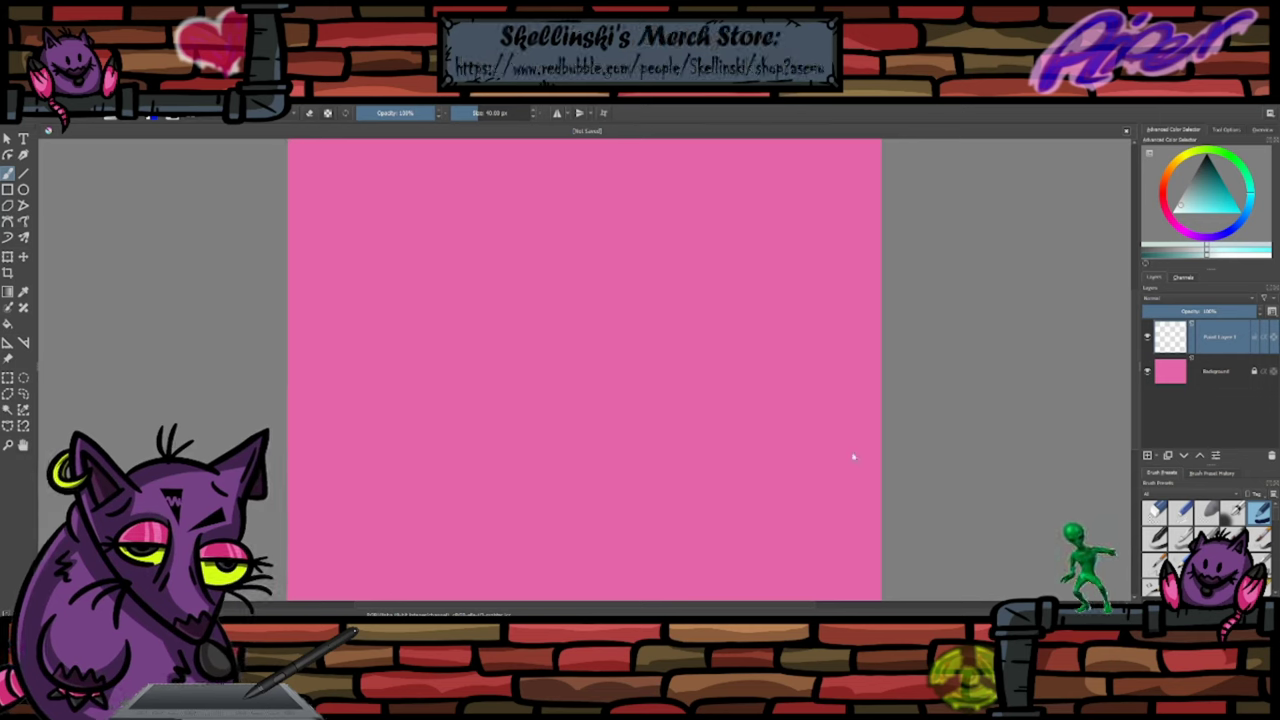
scroll(853, 457, "down", 1)
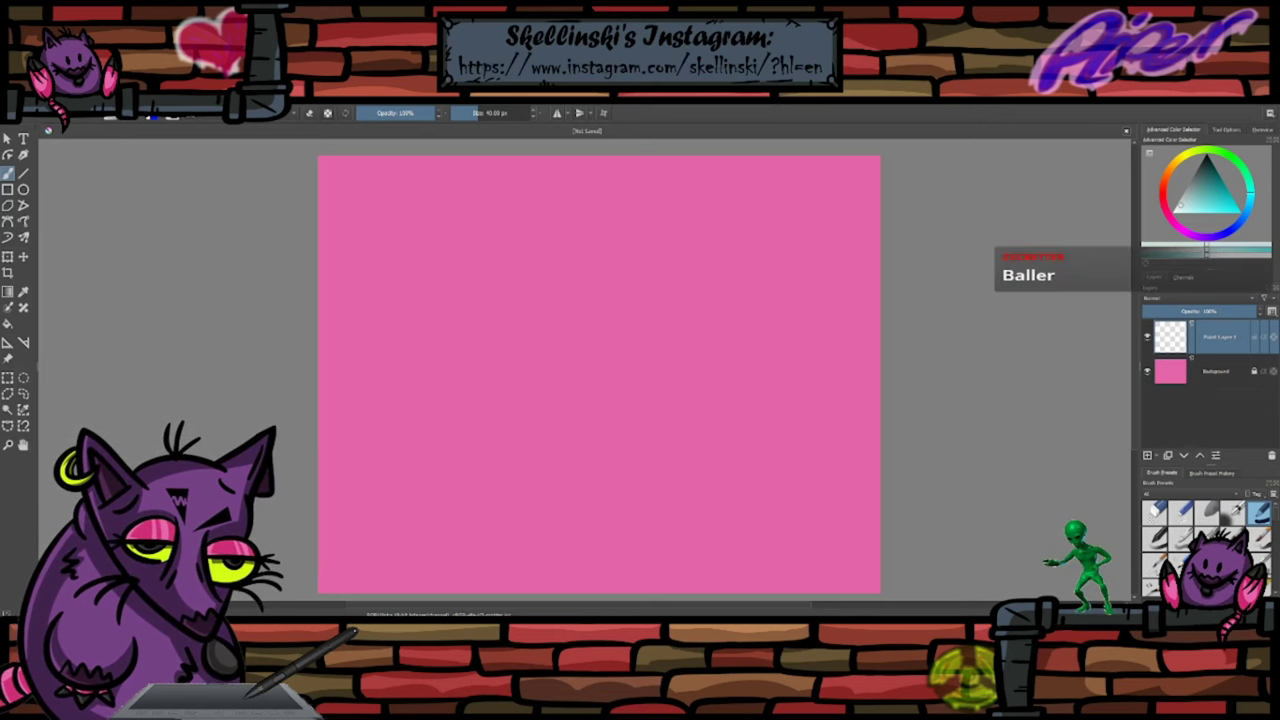
key("super+Down")
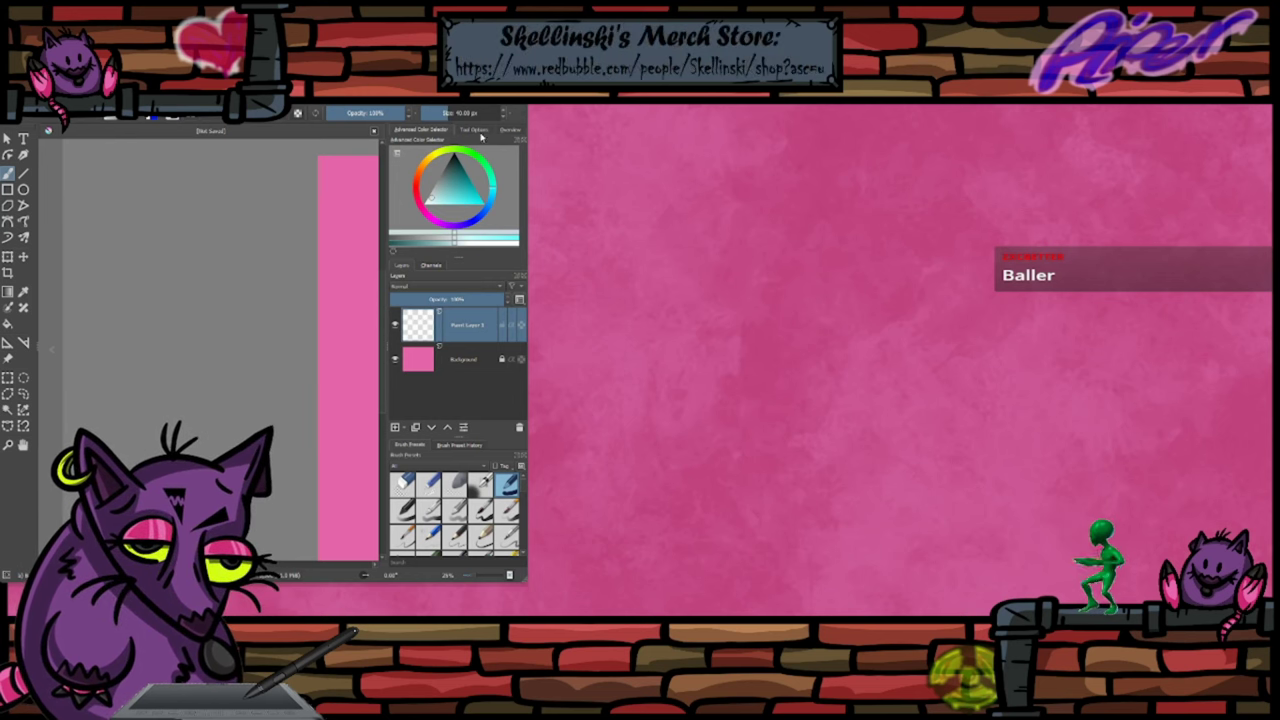
left_click_drag(526, 159, 1058, 226)
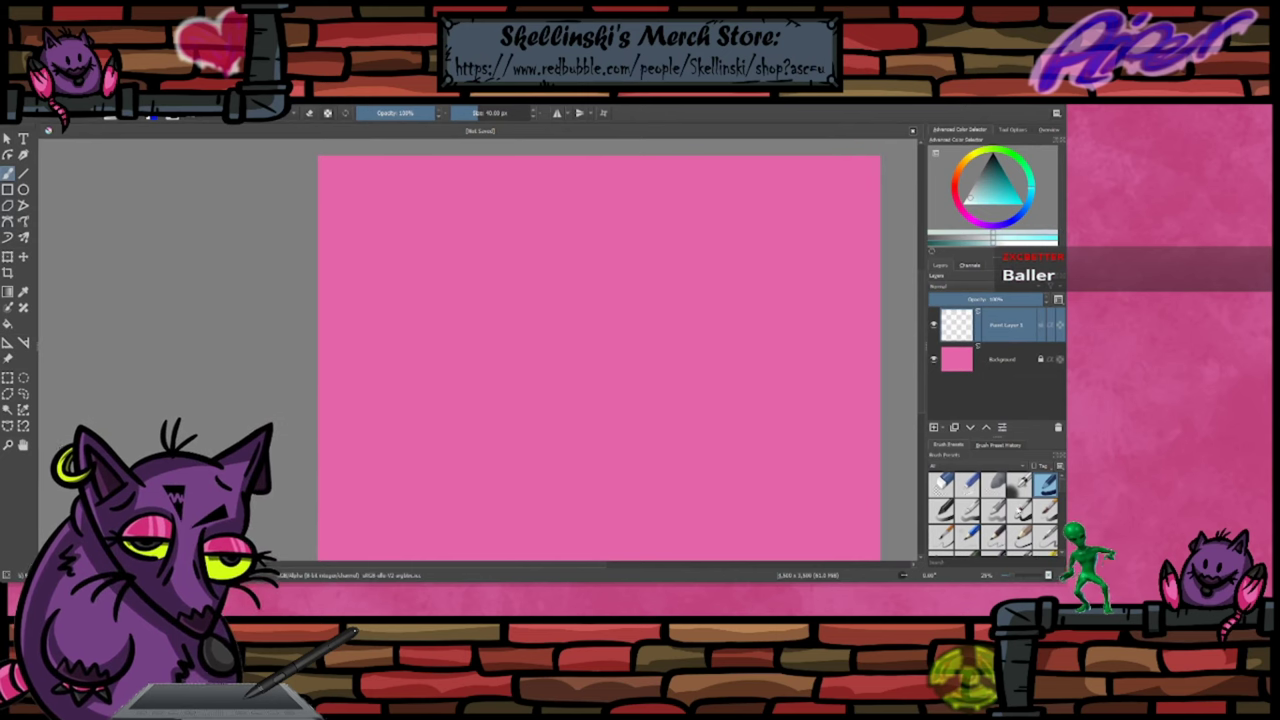
left_click_drag(1007, 581, 1007, 617)
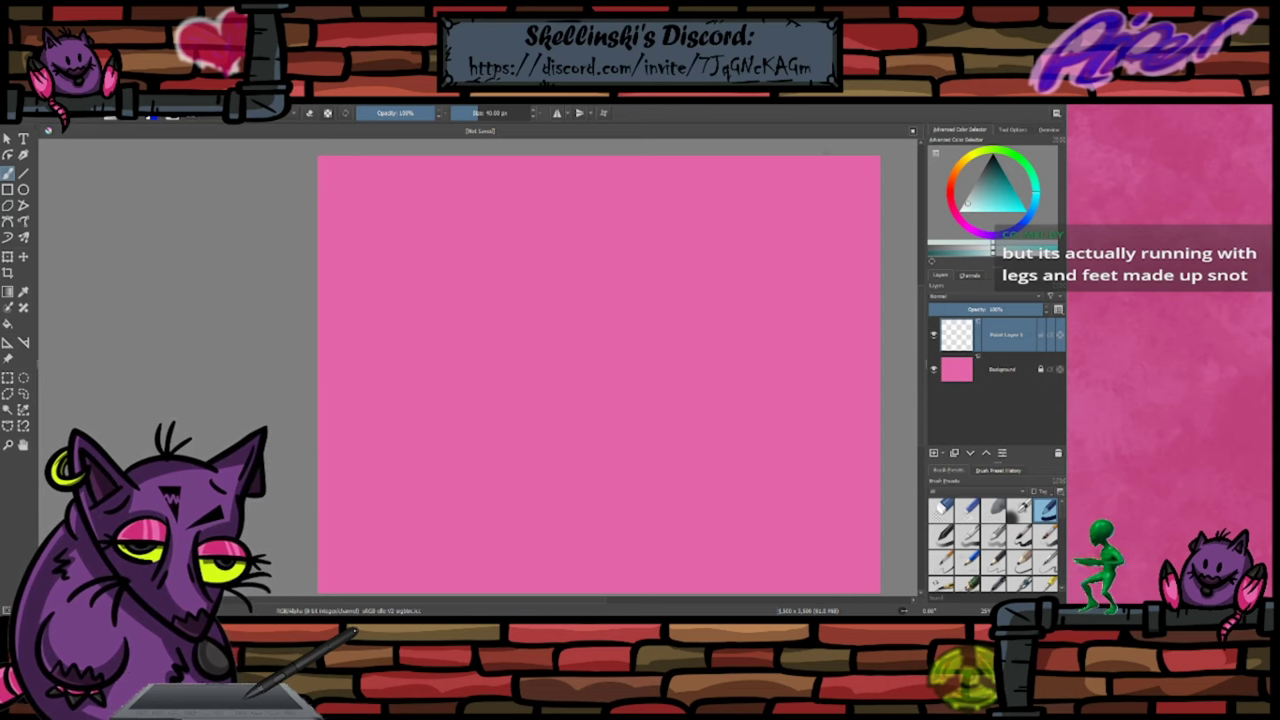
left_click_drag(1067, 616, 1279, 619)
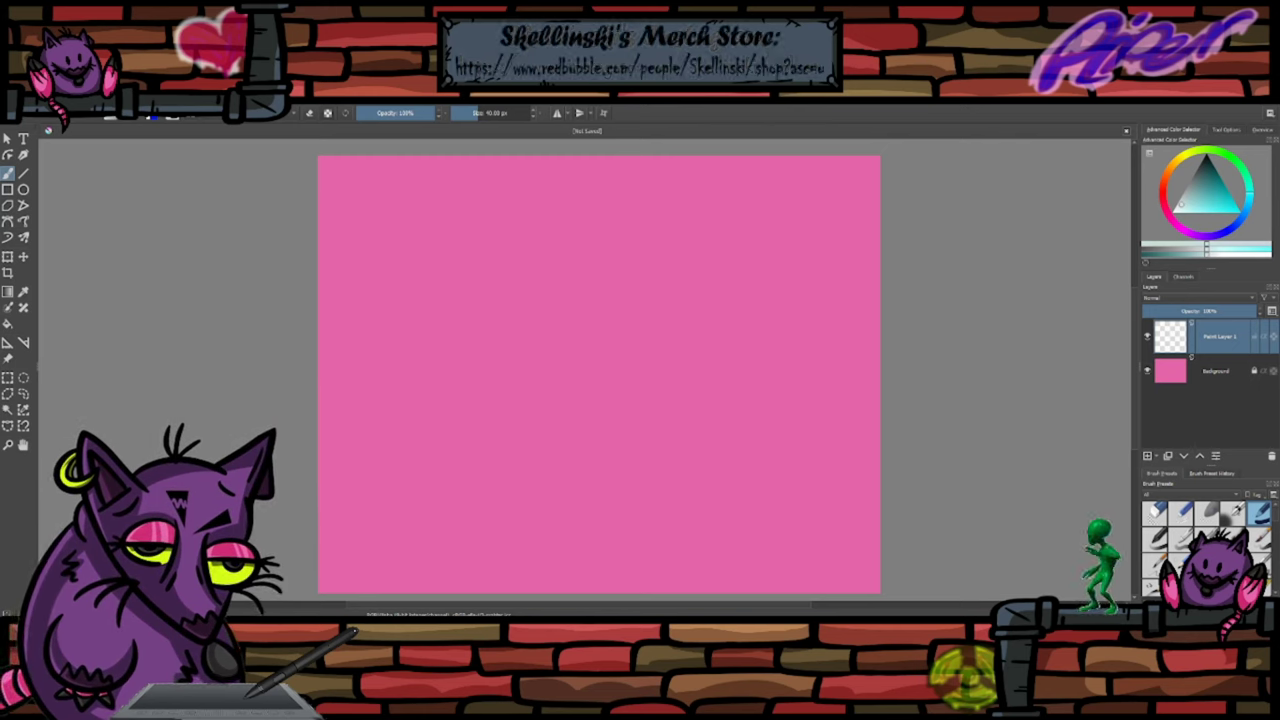
left_click_drag(557, 92, 560, 135)
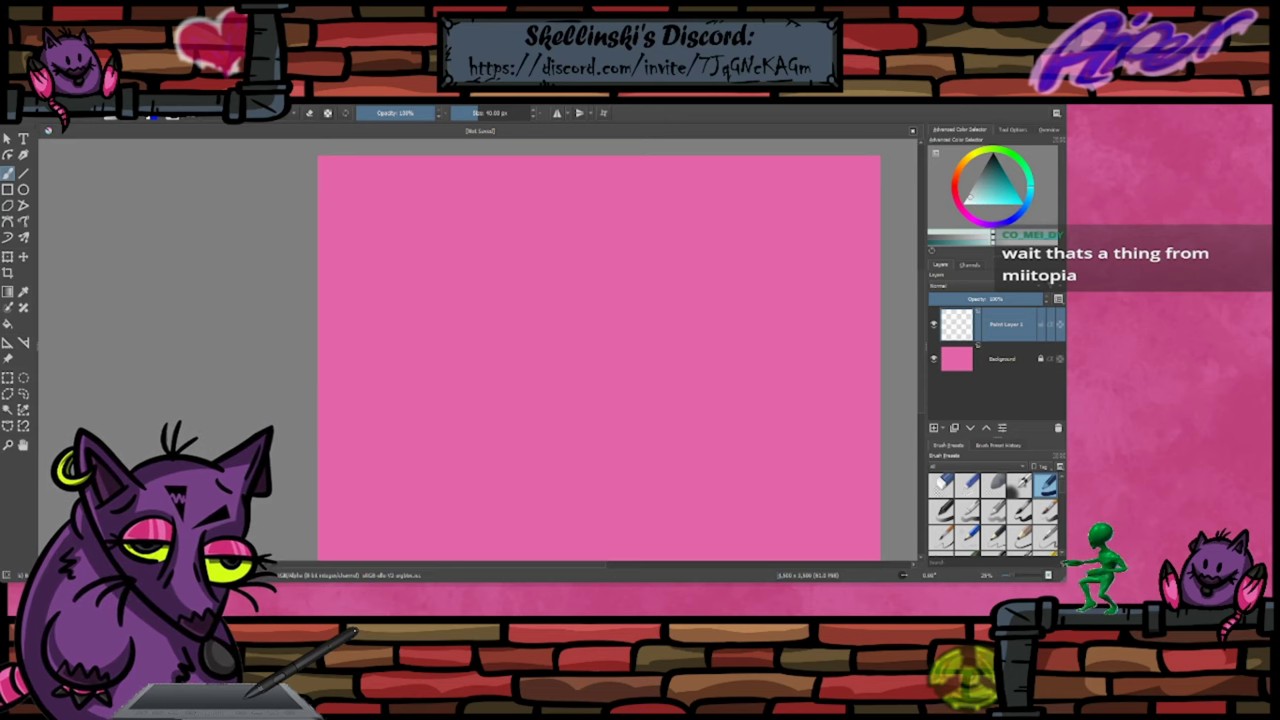
key("super+Up")
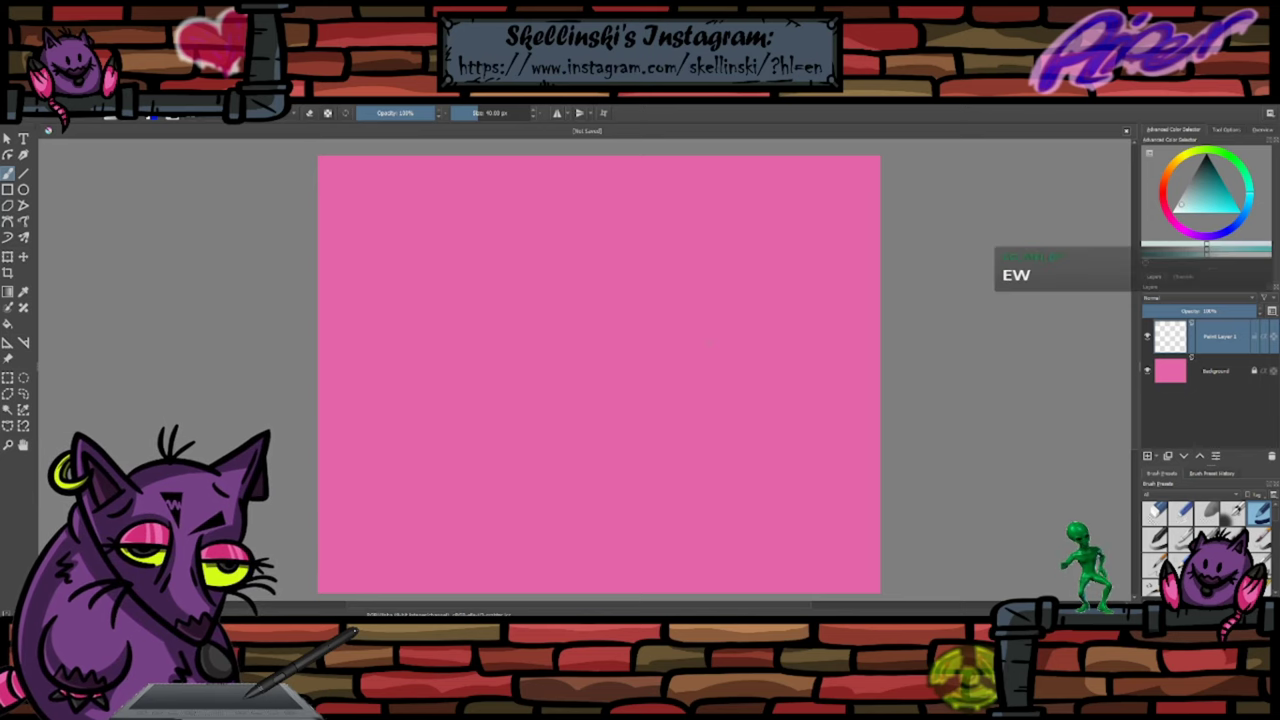
scroll(843, 443, "down", 1)
scroll(717, 480, "up", 1)
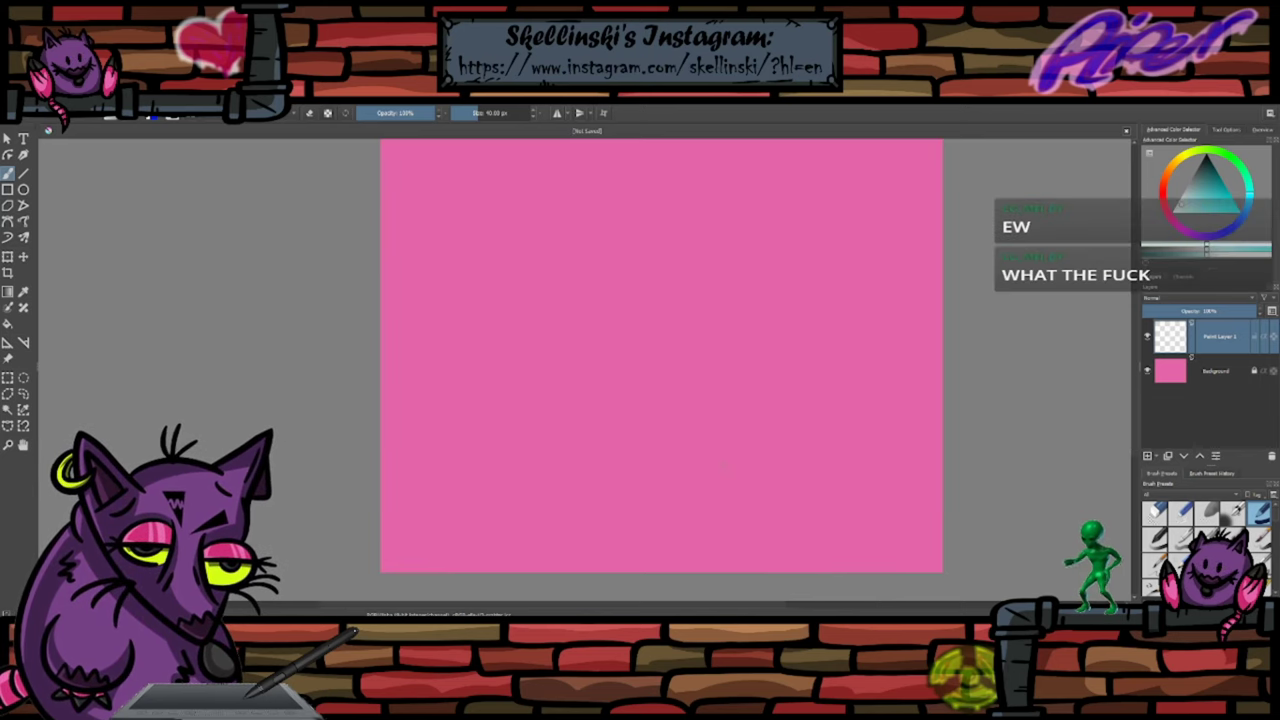
scroll(731, 457, "down", 1)
scroll(727, 439, "up", 1)
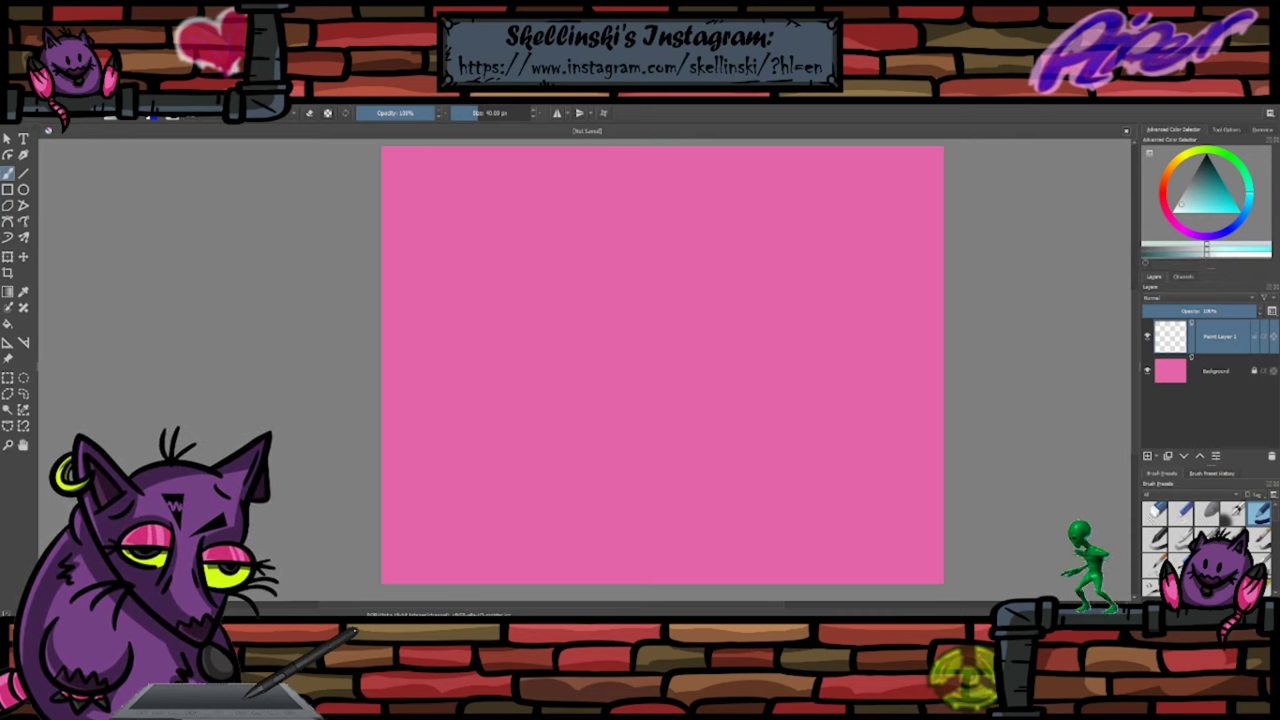
scroll(754, 290, "down", 1)
- Set the brush size to 22 px and try a curved black stroke near the canvas centre
scroll(754, 290, "up", 3)
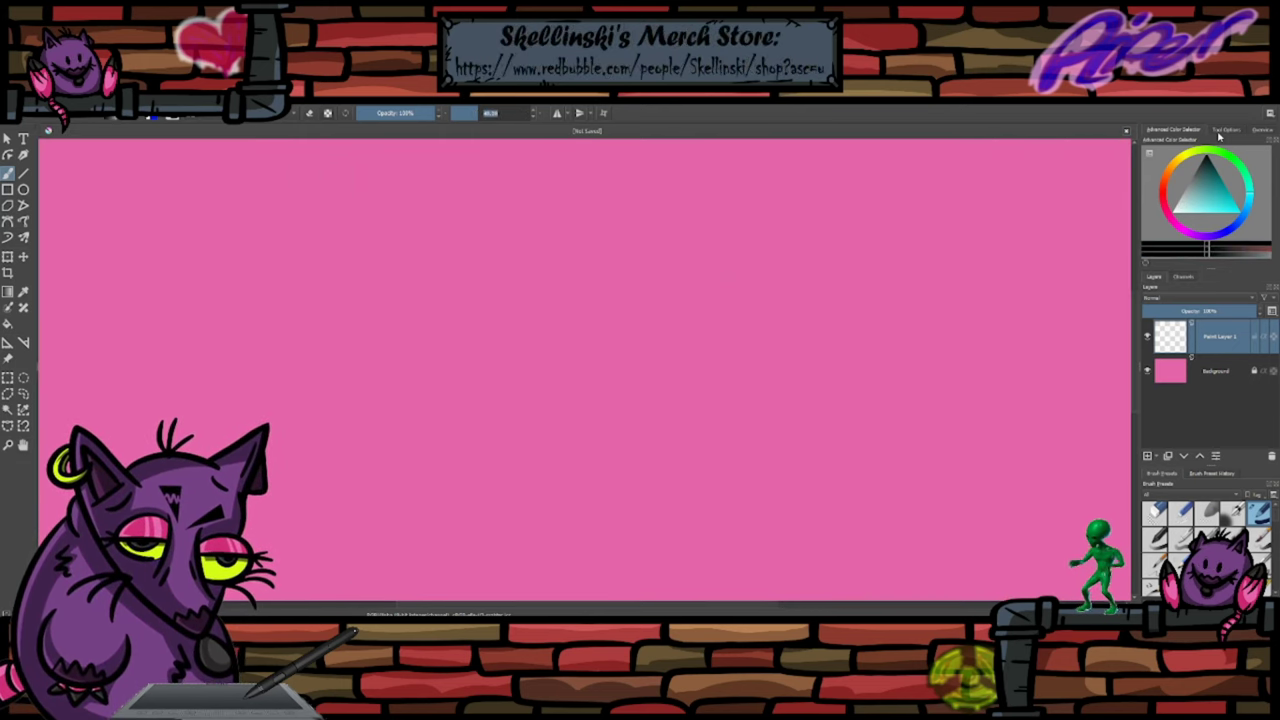
type("22")
key("Return")
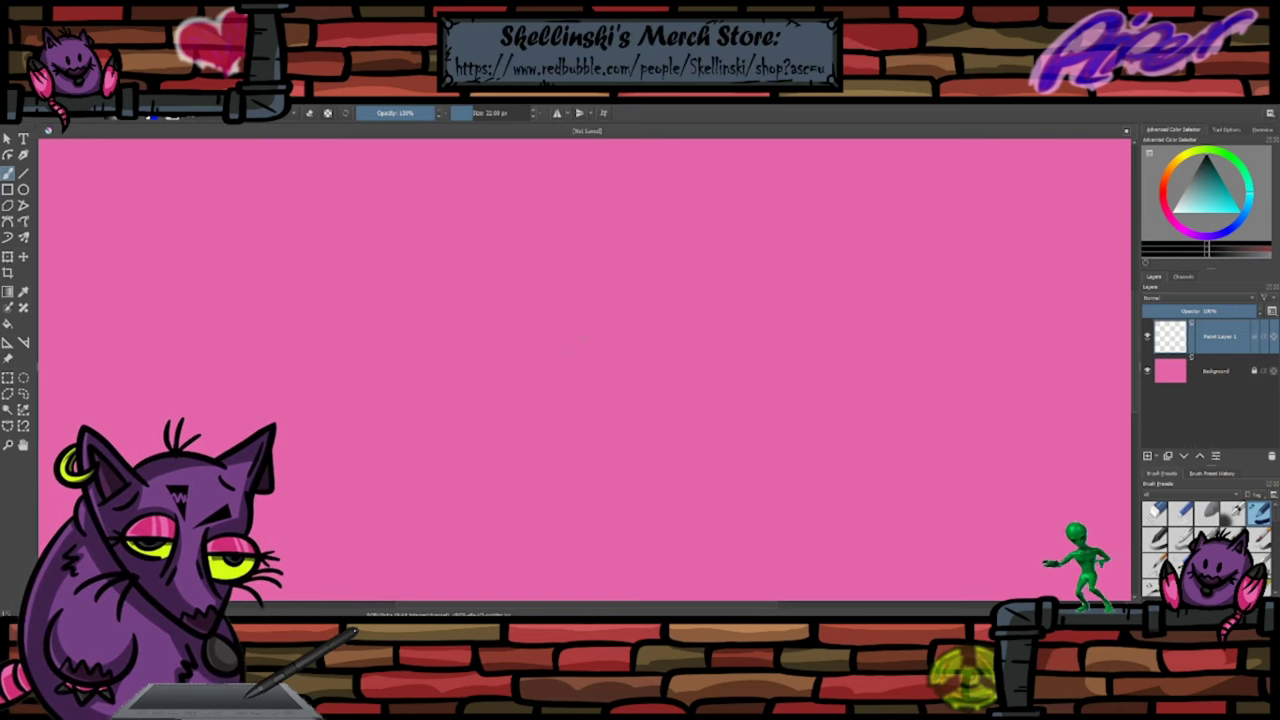
mouse_move(513, 342)
left_mouse_down()
mouse_move(527, 389)
mouse_move(621, 320)
left_mouse_up()
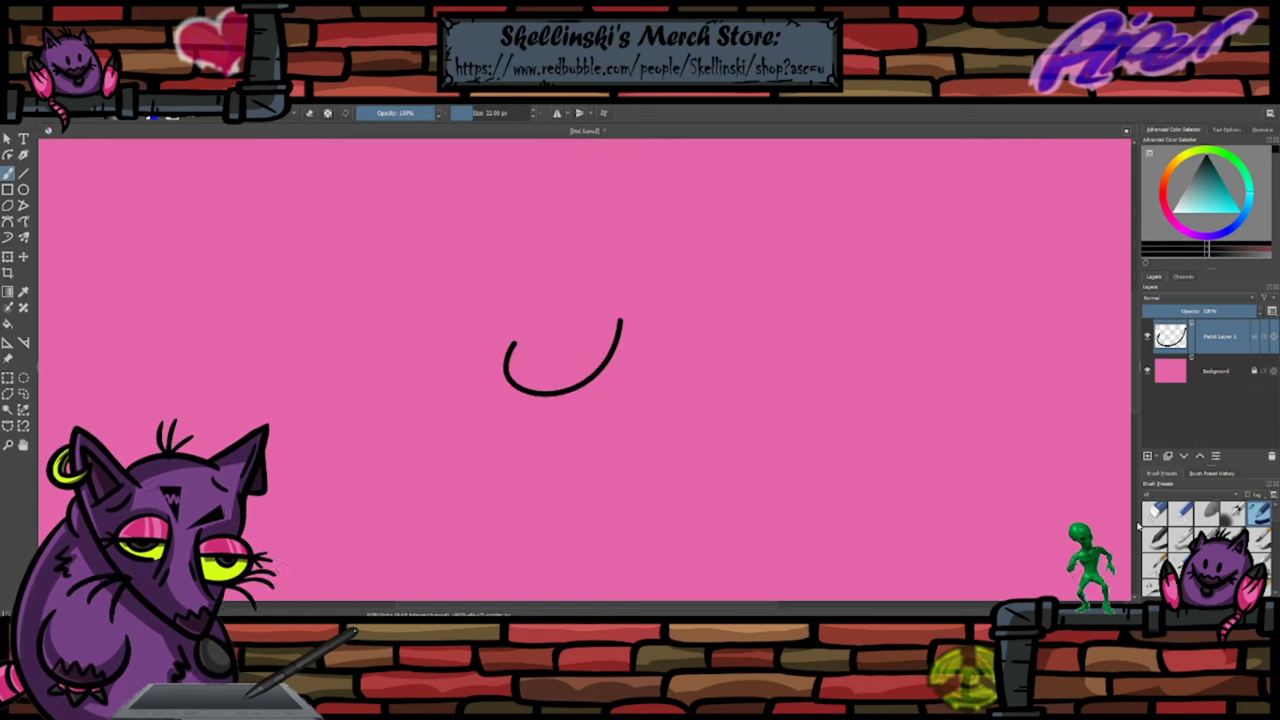
- Undo the test stroke, switch to a tapered 40 px ink brush preset and draw the rounded U-shaped underside of the creature's body
left_click(1233, 537)
key("ctrl+z")
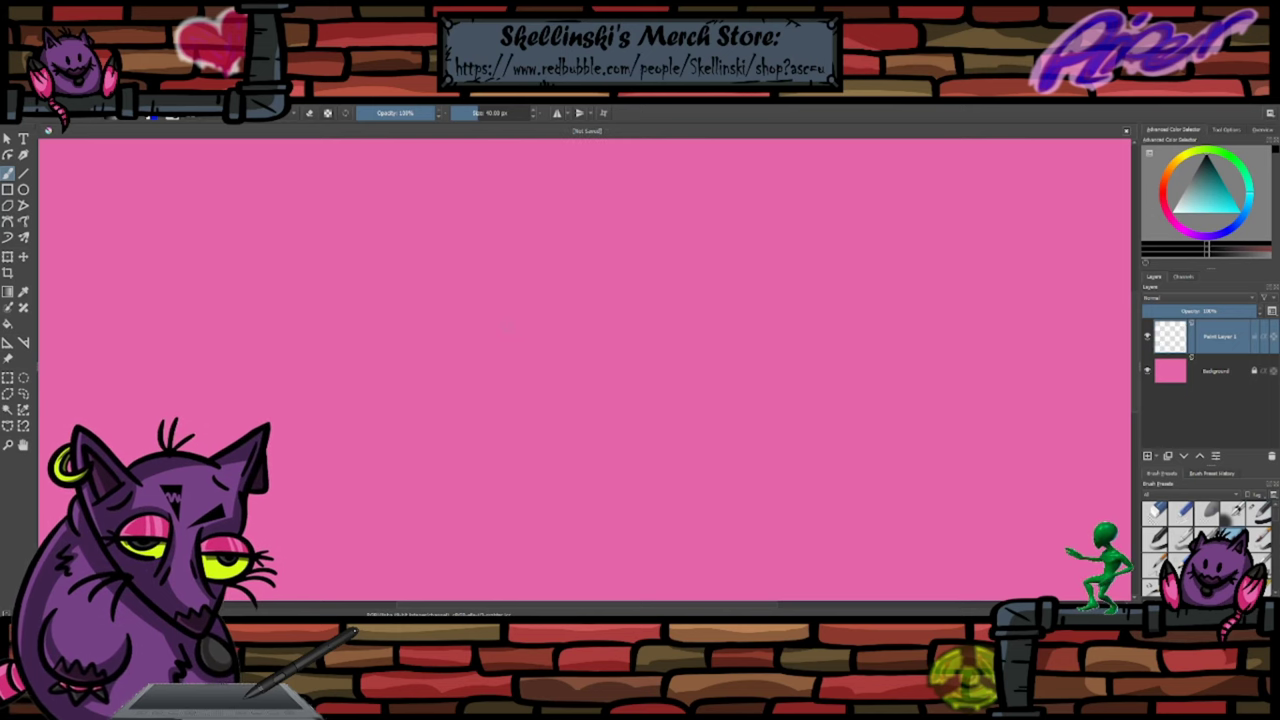
left_click_drag(510, 331, 639, 362)
key("ctrl+z")
mouse_move(505, 332)
left_mouse_down()
mouse_move(458, 388)
mouse_move(475, 402)
left_mouse_up()
key("ctrl+z")
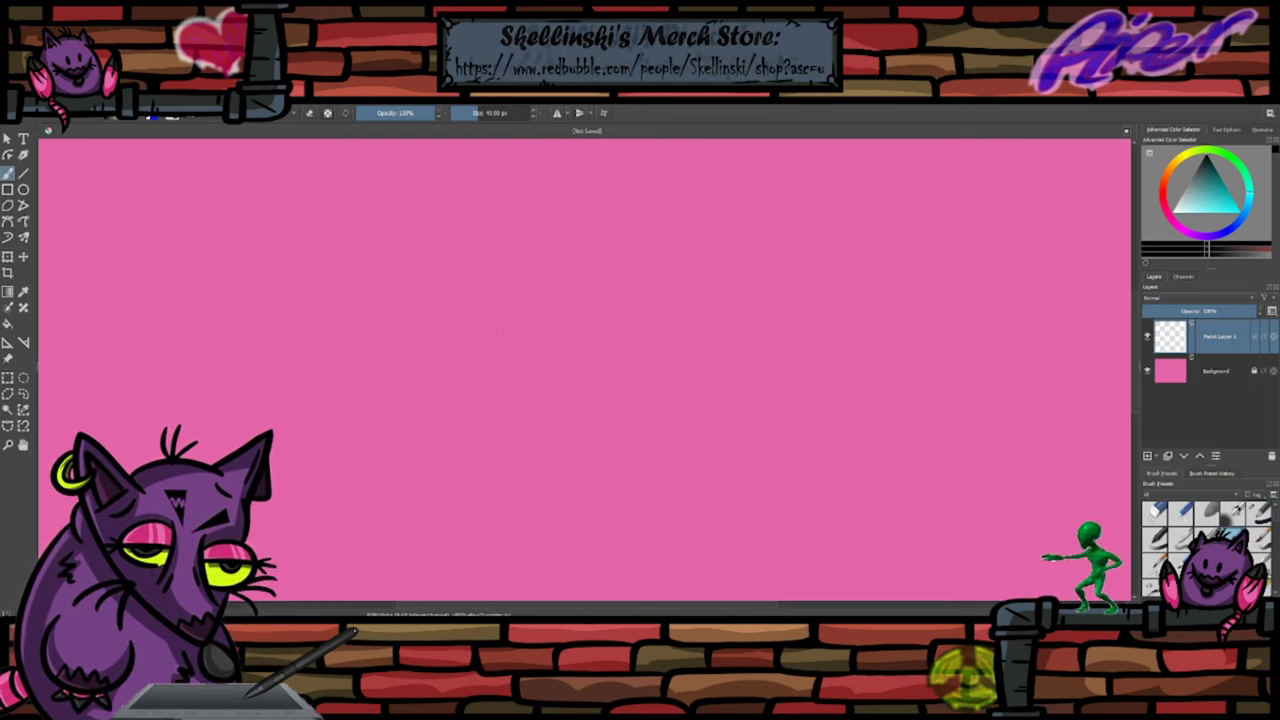
mouse_move(512, 296)
left_mouse_down()
mouse_move(473, 363)
mouse_move(607, 358)
left_mouse_up()
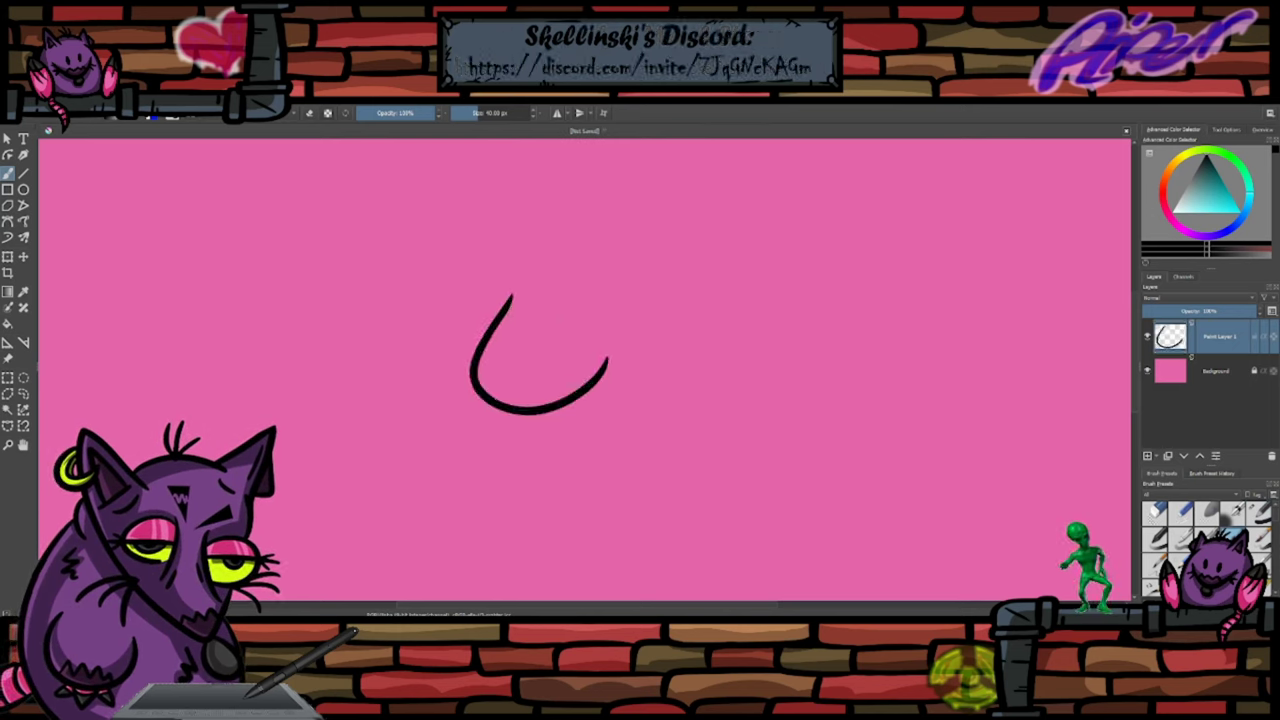
- Draw the front leg beside the body: a short fold line, the rounded thigh with its hem, the bulging knee and the lower leg
mouse_move(612, 285)
left_mouse_down()
mouse_move(616, 345)
mouse_move(682, 372)
mouse_move(631, 325)
left_mouse_up()
key("ctrl+z")
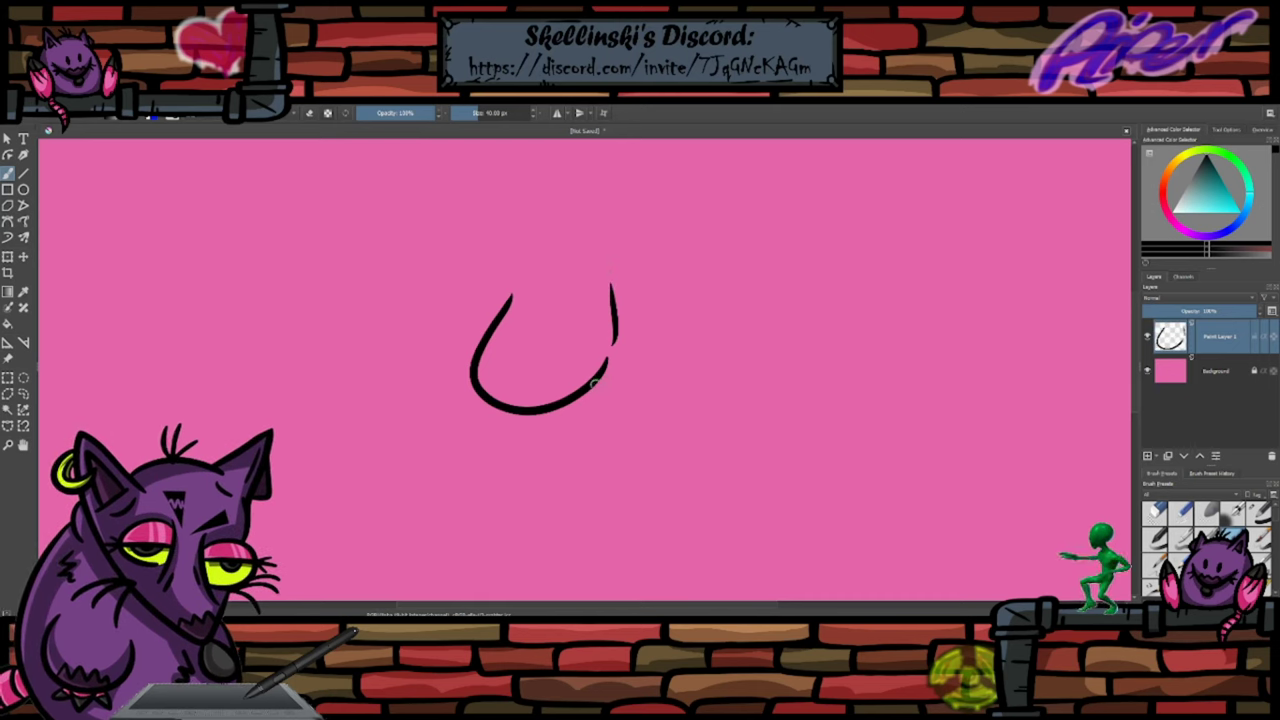
left_click_drag(592, 386, 566, 430)
key("ctrl+z")
mouse_move(593, 386)
left_mouse_down()
mouse_move(557, 424)
mouse_move(583, 434)
mouse_move(582, 420)
mouse_move(565, 449)
mouse_move(608, 486)
mouse_move(630, 424)
mouse_move(611, 380)
mouse_move(656, 394)
left_mouse_up()
key("ctrl+z")
left_click_drag(616, 336, 657, 390)
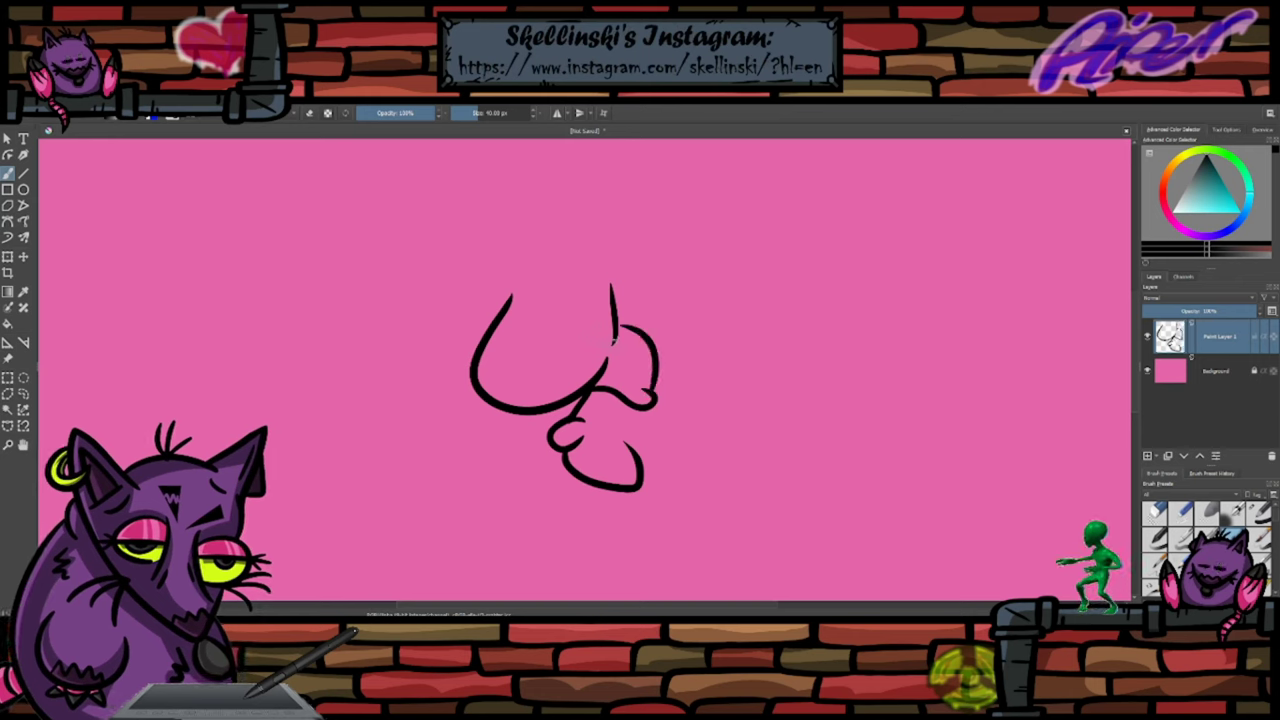
- Erase the overlapping lines where the front thigh meets the body and redraw the thigh's curved upper edge
key("e")
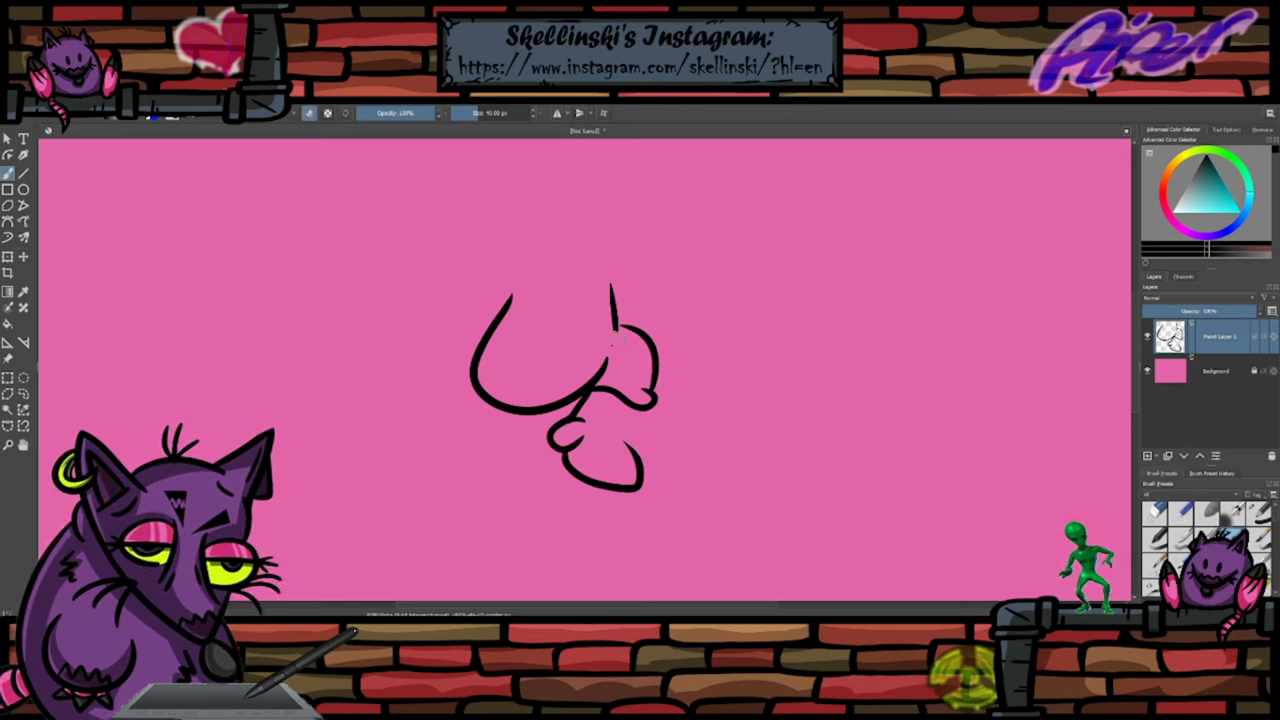
key("e")
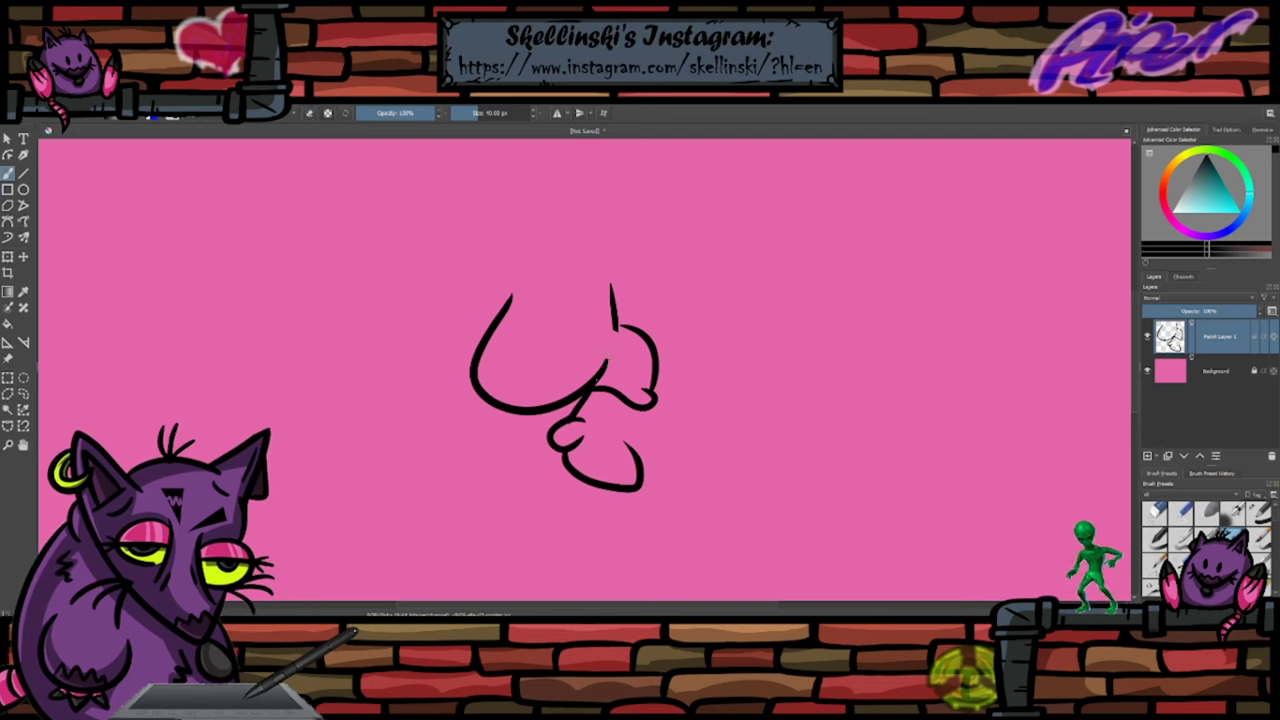
mouse_move(612, 324)
left_mouse_down()
mouse_move(626, 330)
mouse_move(602, 341)
left_mouse_up()
key("ctrl+z")
key("ctrl+z")
key("e")
key("e")
key("ctrl+z")
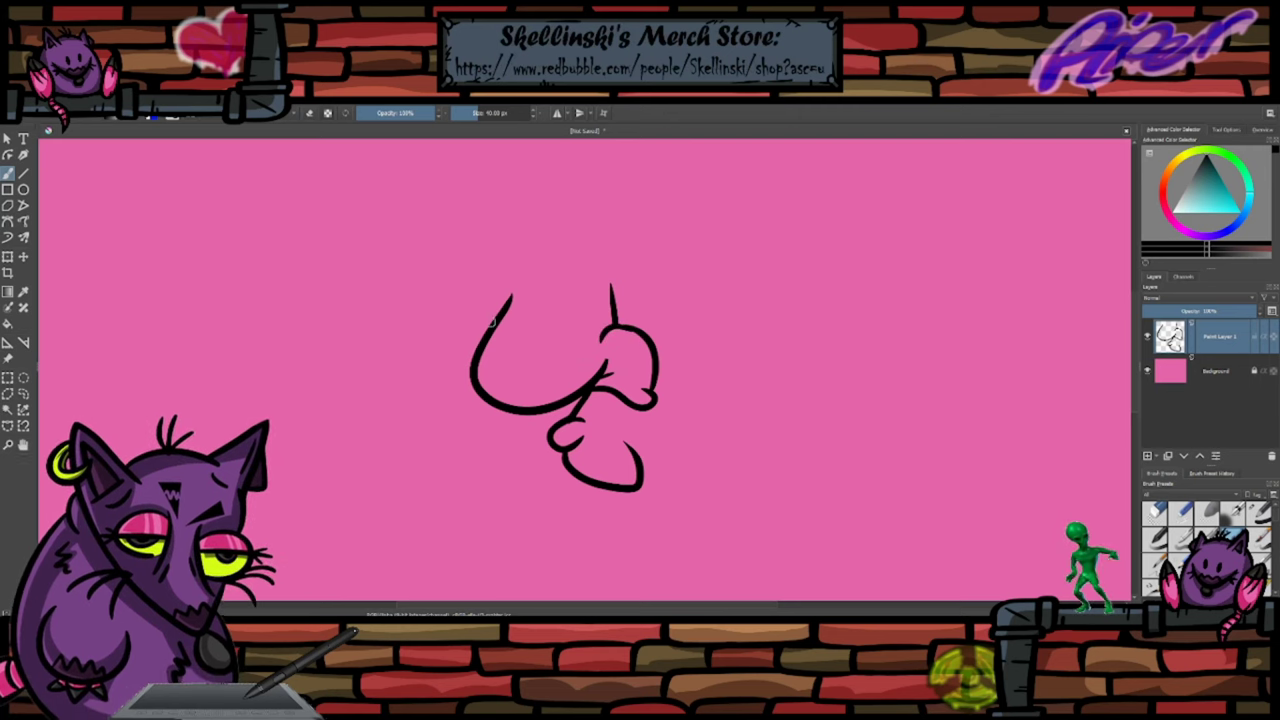
- Draw the tall rounded top of the body, closing its outline down to the front thigh
mouse_move(512, 298)
left_mouse_down()
mouse_move(529, 252)
mouse_move(633, 277)
left_mouse_up()
key("ctrl+z")
left_click_drag(632, 328, 634, 264)
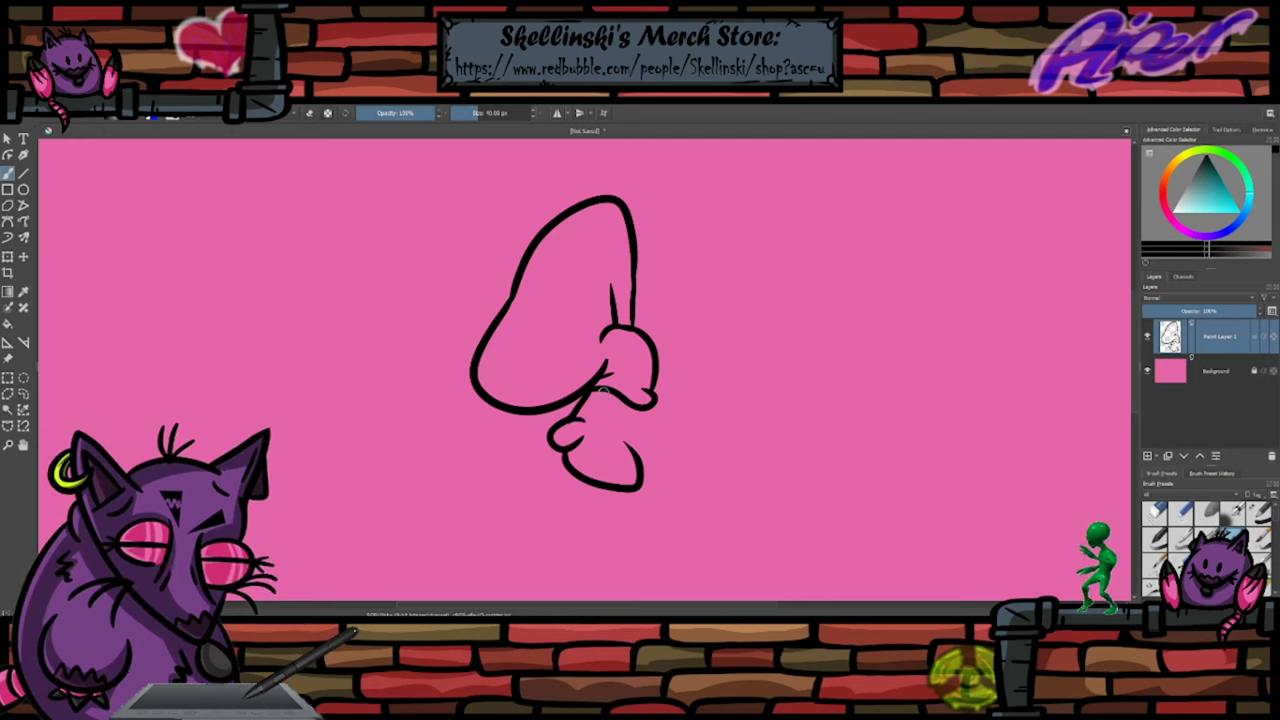
- Add crease lines to the front leg, draw its pointed foot with toes and erase the overlap at the ankle
mouse_move(614, 379)
left_mouse_down()
mouse_move(639, 396)
mouse_move(617, 439)
mouse_move(619, 419)
mouse_move(588, 411)
left_mouse_up()
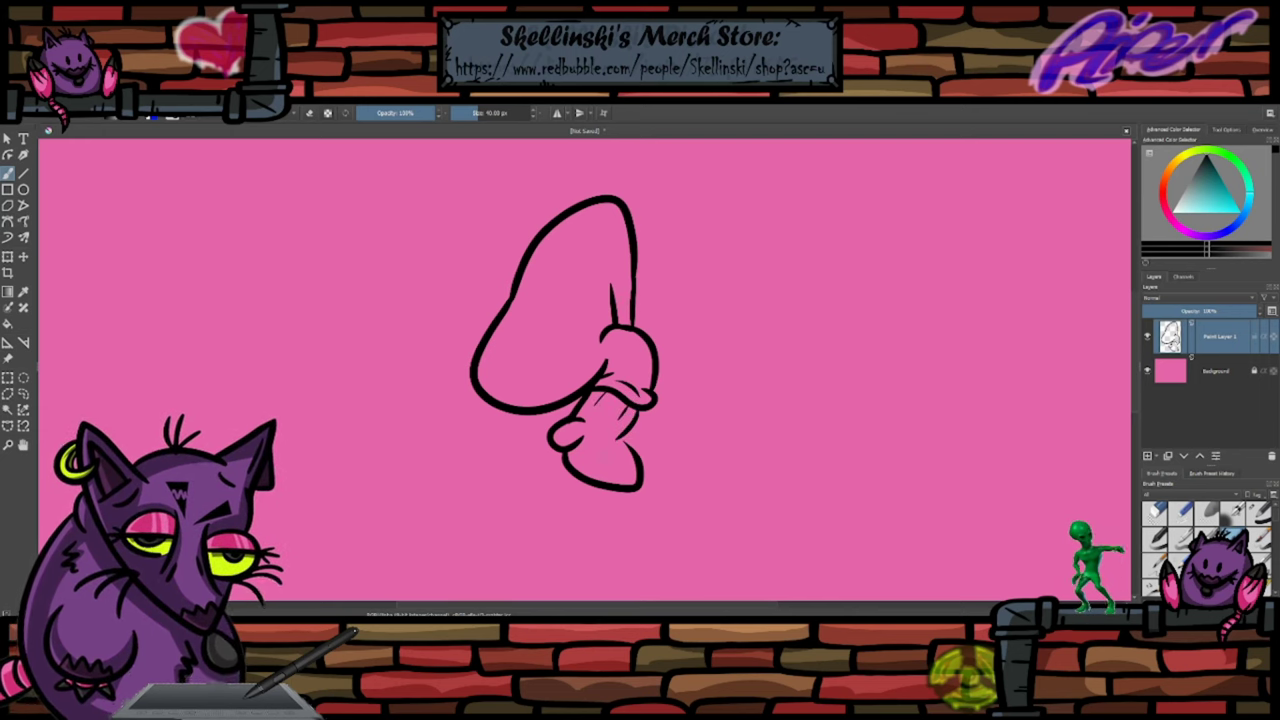
mouse_move(625, 485)
left_mouse_down()
mouse_move(657, 490)
mouse_move(640, 511)
mouse_move(598, 503)
mouse_move(626, 491)
mouse_move(645, 525)
mouse_move(613, 524)
mouse_move(635, 517)
mouse_move(661, 509)
left_mouse_up()
key("ctrl+z")
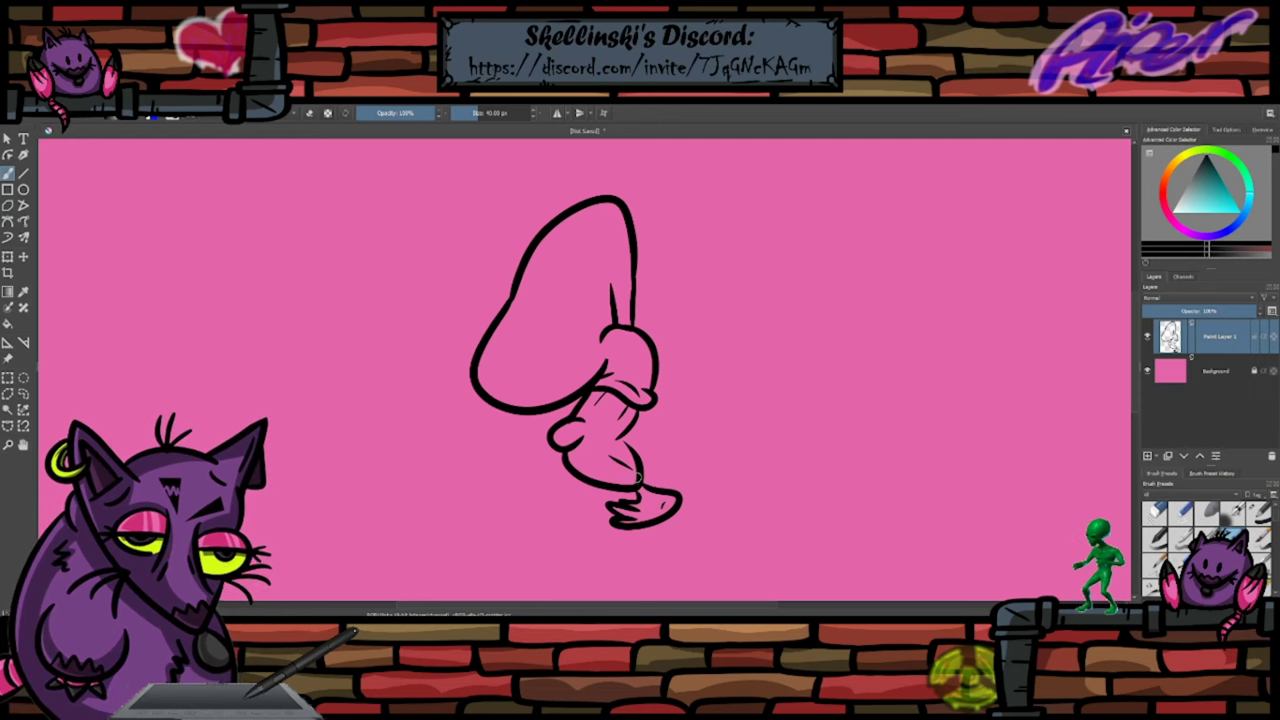
key("e")
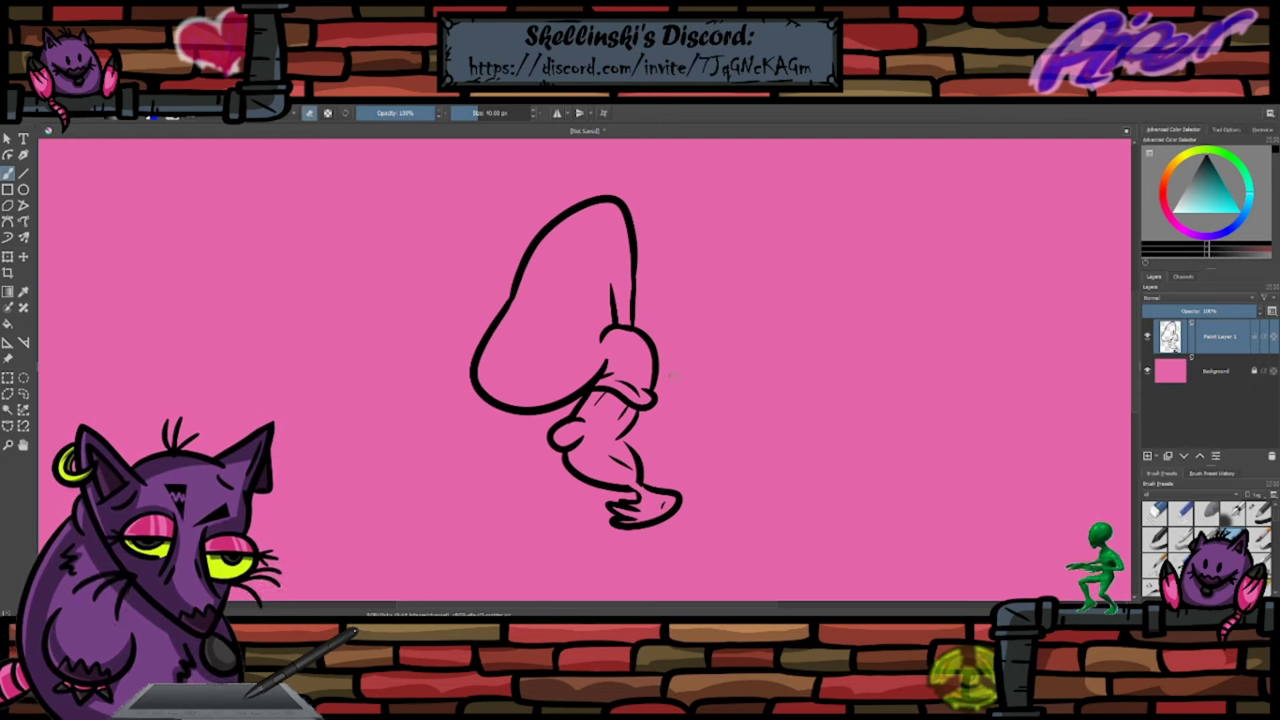
key("e")
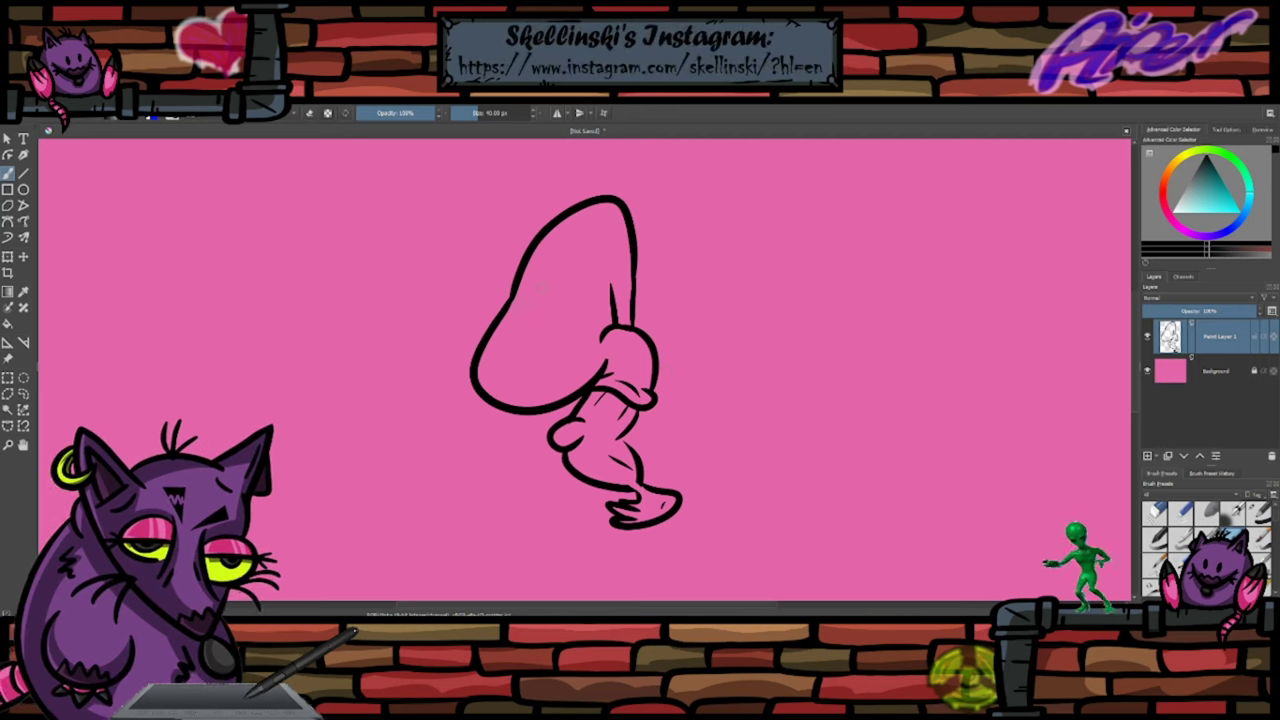
- Add two long shading lines along the body and draw the rear leg with thigh, knee, foot and creases, erasing stray overlaps
left_click_drag(572, 232, 502, 362)
left_click_drag(572, 265, 534, 332)
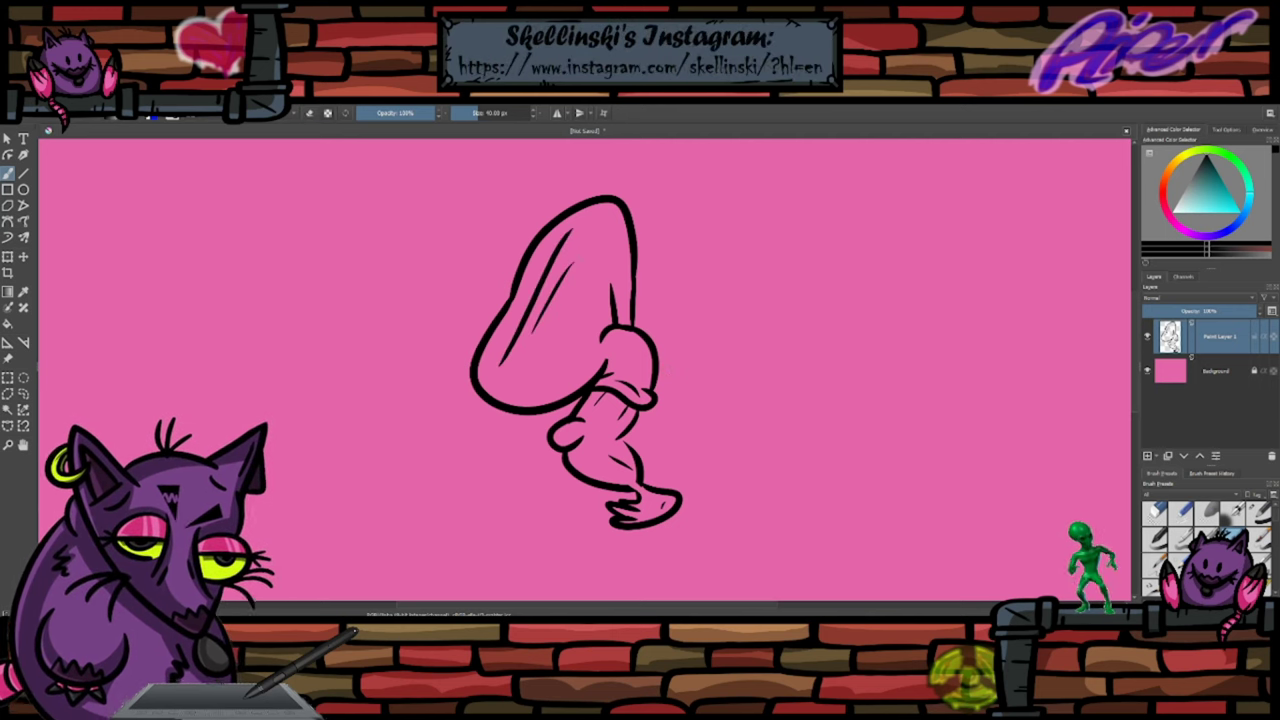
mouse_move(505, 291)
left_mouse_down()
mouse_move(448, 367)
mouse_move(448, 356)
mouse_move(472, 490)
left_mouse_up()
key("ctrl+z")
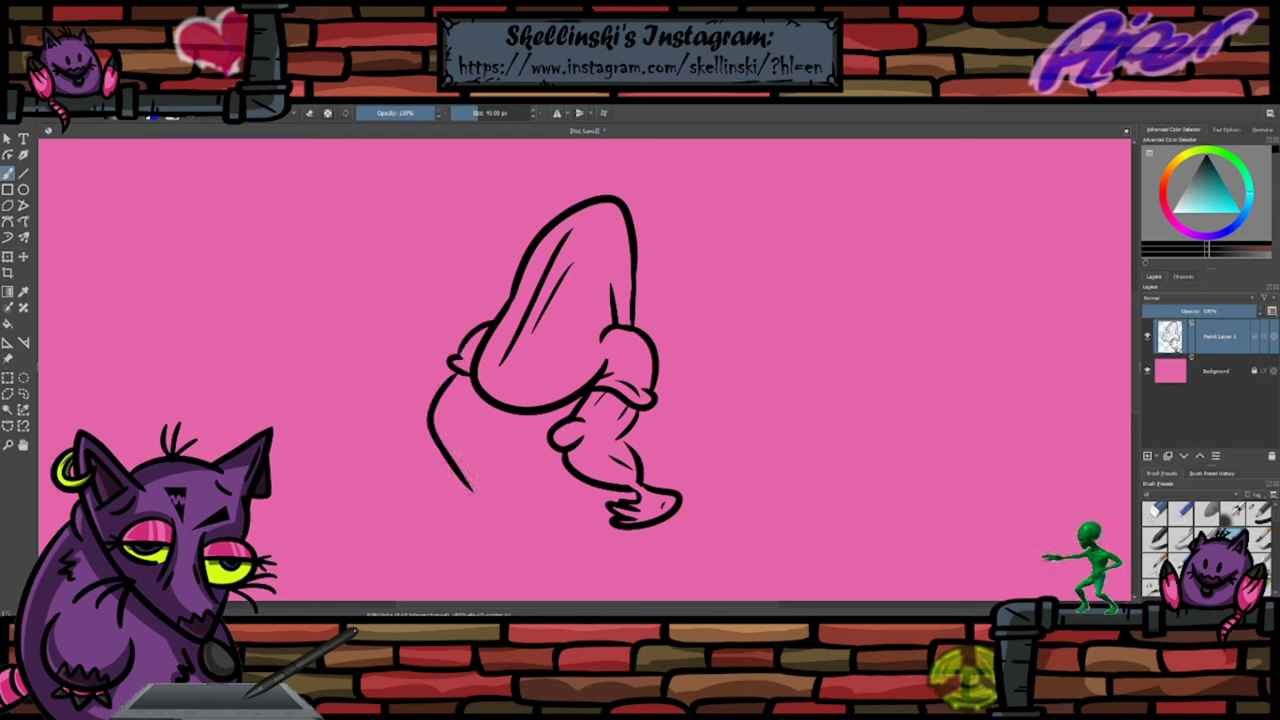
key("ctrl+z")
mouse_move(455, 378)
left_mouse_down()
mouse_move(455, 422)
mouse_move(464, 398)
mouse_move(524, 458)
mouse_move(528, 486)
mouse_move(480, 493)
mouse_move(520, 468)
left_mouse_up()
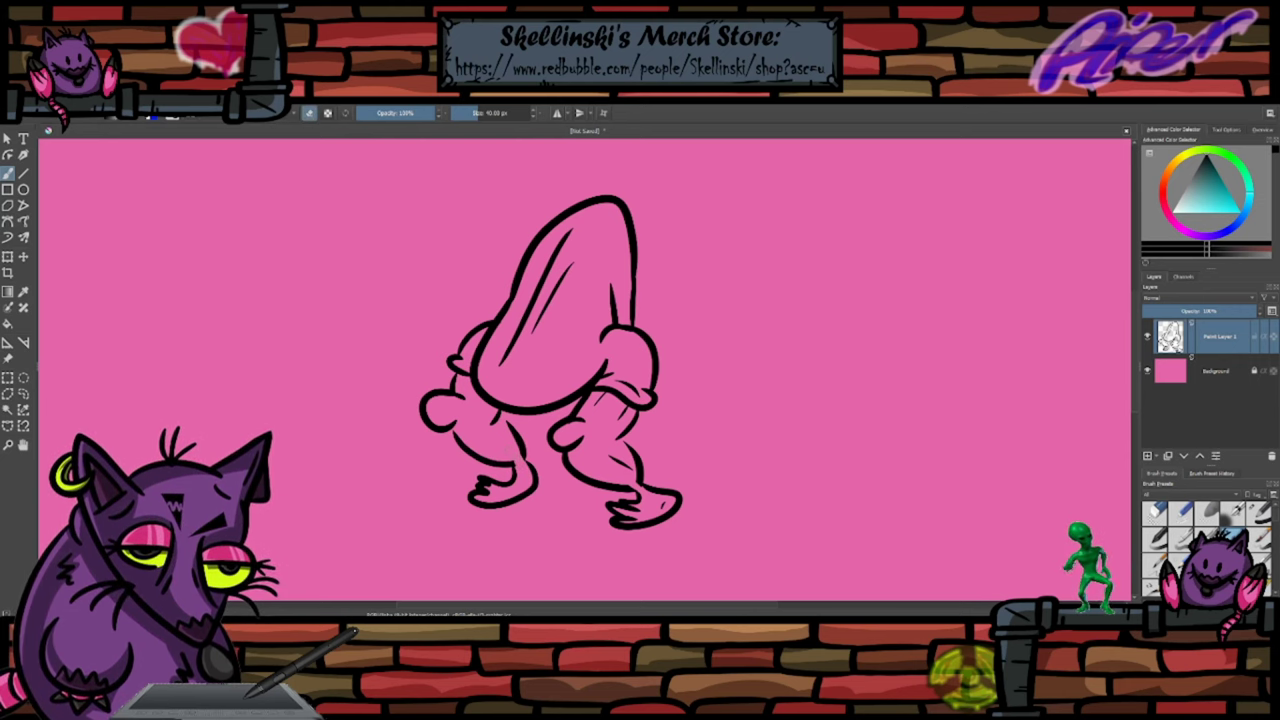
key("e")
mouse_move(503, 421)
left_mouse_down()
mouse_move(513, 443)
mouse_move(496, 410)
mouse_move(488, 460)
left_mouse_up()
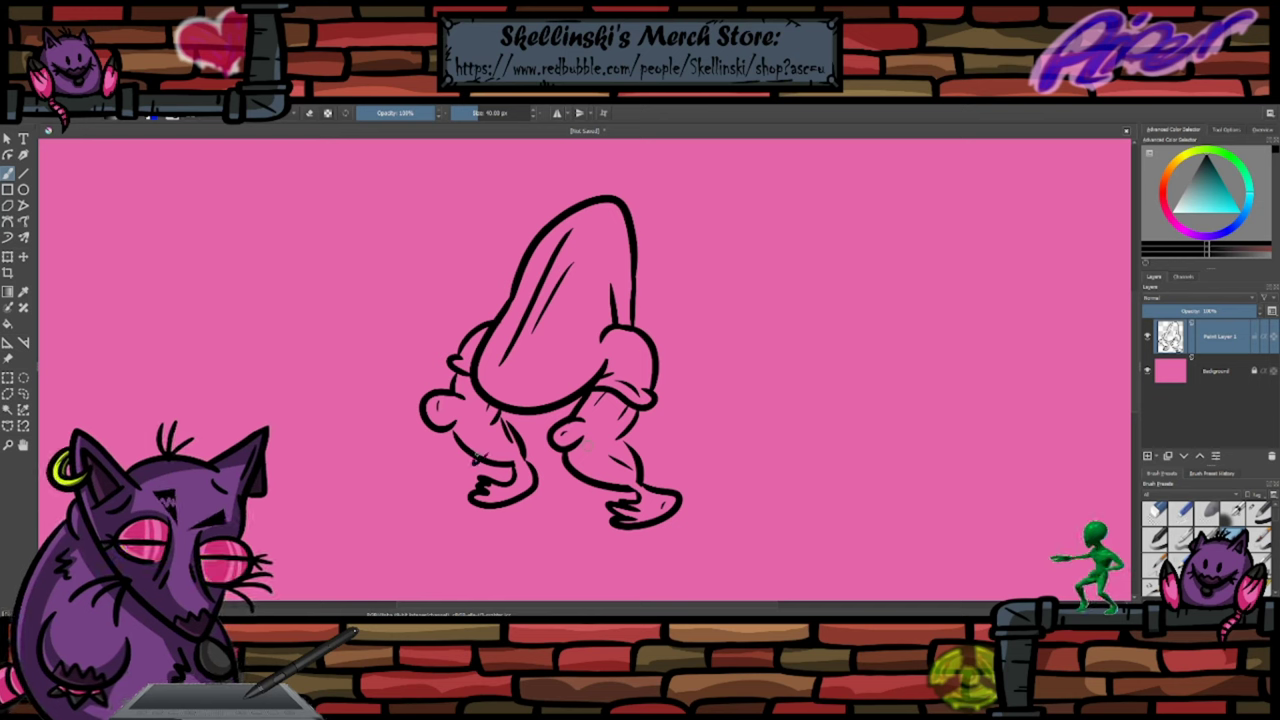
- Add short hair strokes along both legs and small crossed marks on the front thigh and the upper body
mouse_move(566, 466)
left_mouse_down()
mouse_move(578, 484)
mouse_move(606, 480)
left_mouse_up()
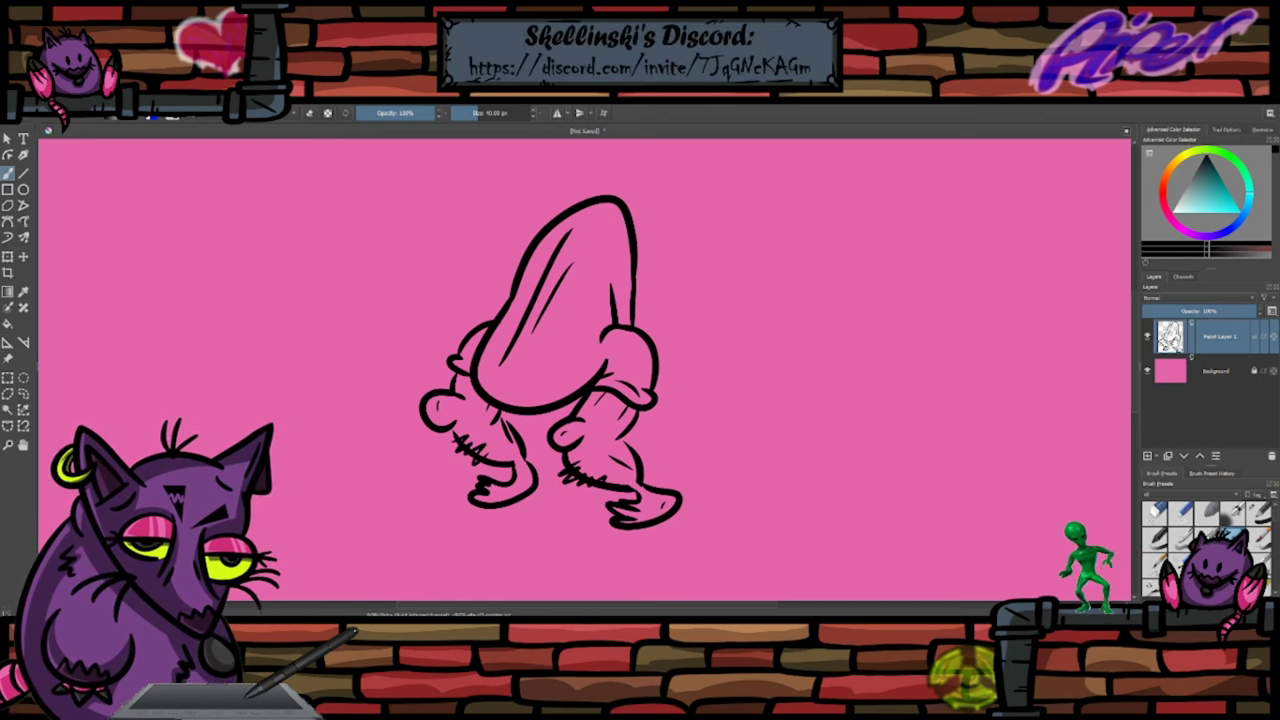
left_click_drag(462, 375, 454, 387)
left_click_drag(580, 400, 570, 409)
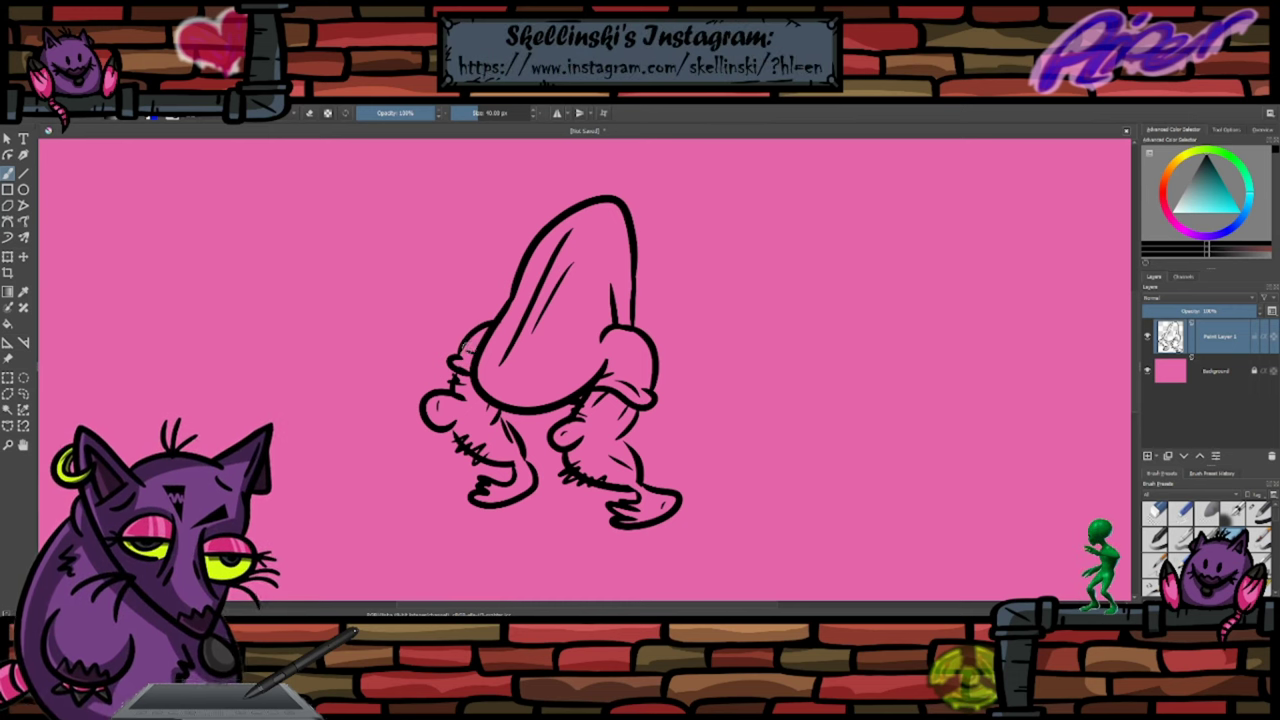
mouse_move(620, 353)
left_mouse_down()
mouse_move(627, 366)
mouse_move(631, 351)
left_mouse_up()
mouse_move(596, 232)
left_mouse_down()
mouse_move(611, 250)
mouse_move(610, 237)
left_mouse_up()
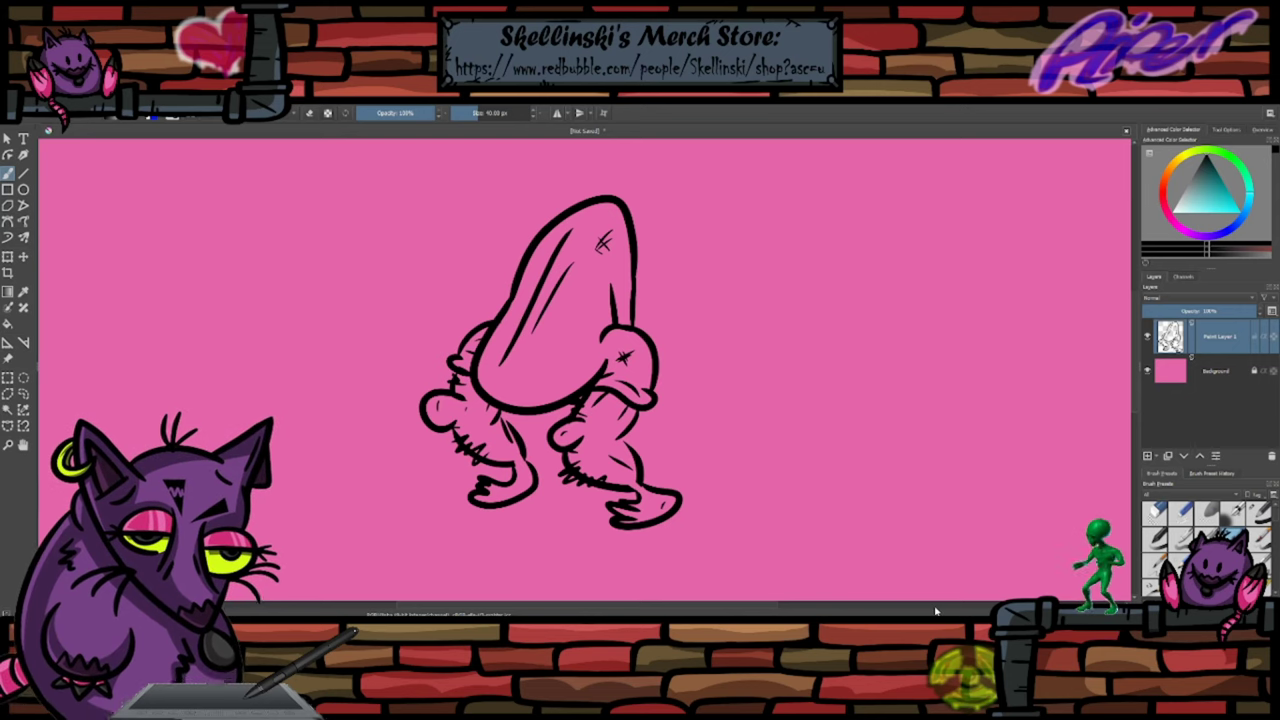
- Transform the finished creature with a slight skew and move it to the left side of the canvas, leaving room beside it
left_click(7, 257)
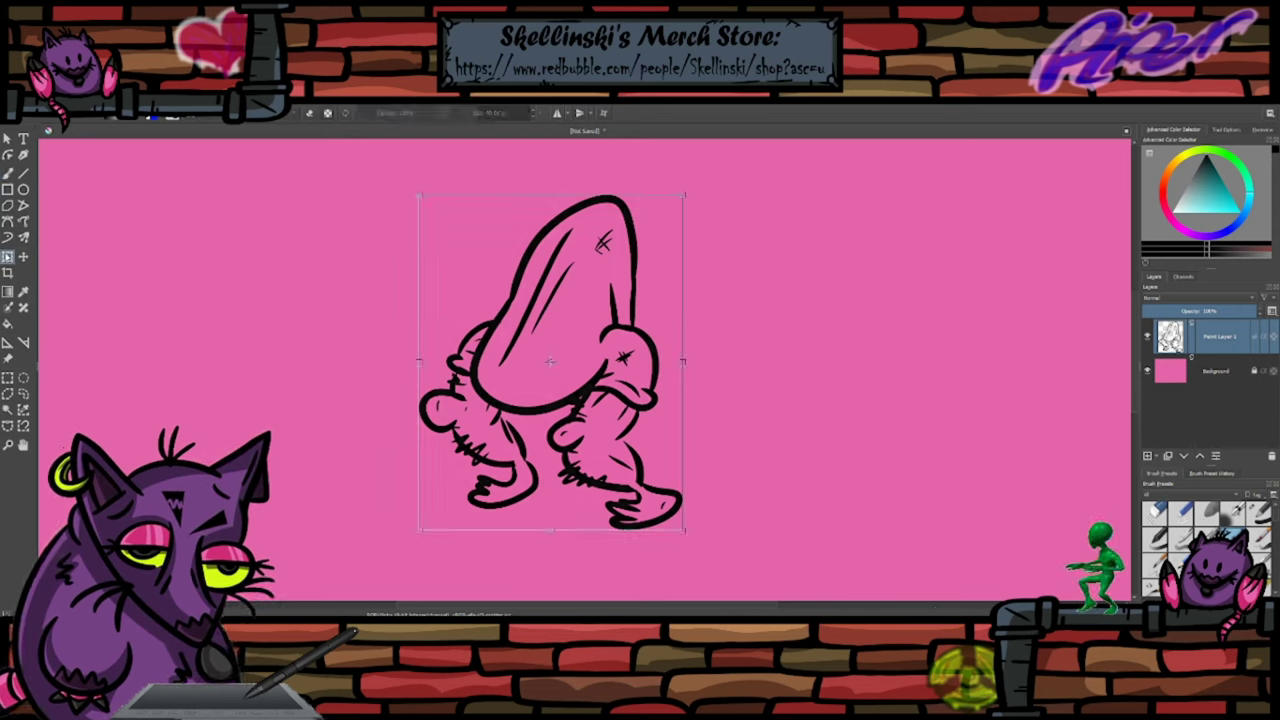
left_click_drag(604, 199, 595, 198)
scroll(611, 207, "down", 1)
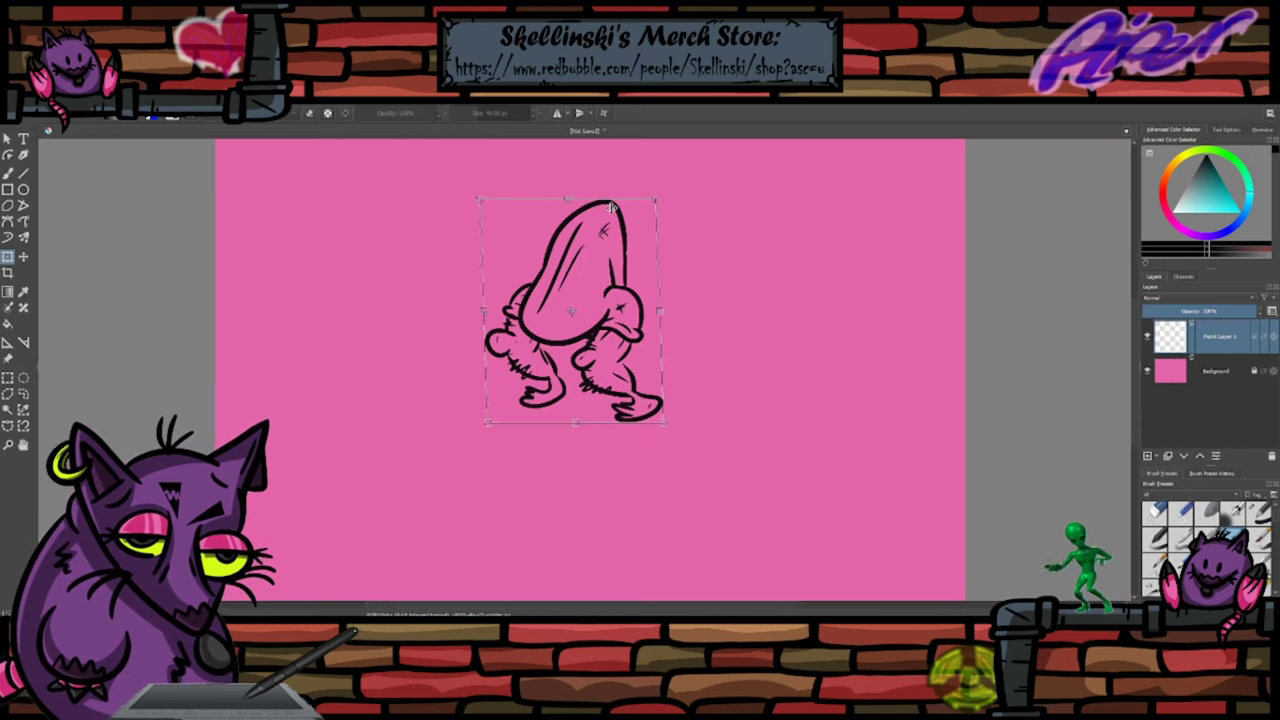
left_click_drag(608, 262, 388, 350)
left_click_drag(441, 398, 378, 340)
left_click(7, 174)
key("ctrl+z")
key("plus")
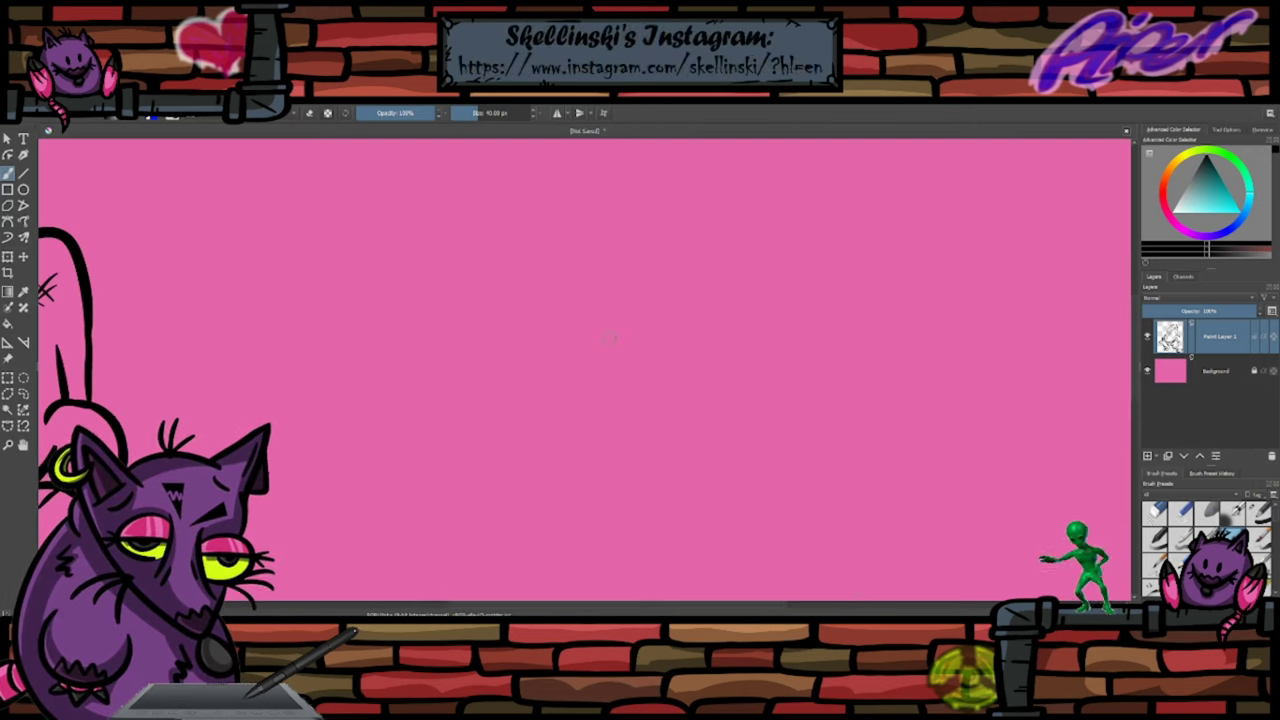
- Draw a second creature's head with a large round cranium, two narrow oval eyes, nostrils and an angular snout with a pointed mouth
mouse_move(622, 338)
left_mouse_down()
mouse_move(525, 322)
mouse_move(492, 345)
left_mouse_up()
mouse_move(614, 392)
left_mouse_down()
mouse_move(652, 330)
mouse_move(683, 352)
left_mouse_up()
key("ctrl+z")
key("ctrl+z")
mouse_move(576, 345)
left_mouse_down()
mouse_move(596, 362)
mouse_move(588, 336)
mouse_move(586, 358)
mouse_move(630, 346)
mouse_move(609, 380)
mouse_move(627, 453)
mouse_move(585, 437)
mouse_move(558, 366)
mouse_move(550, 388)
mouse_move(577, 273)
mouse_move(648, 331)
mouse_move(511, 364)
left_mouse_up()
key("ctrl+z")
key("ctrl+z")
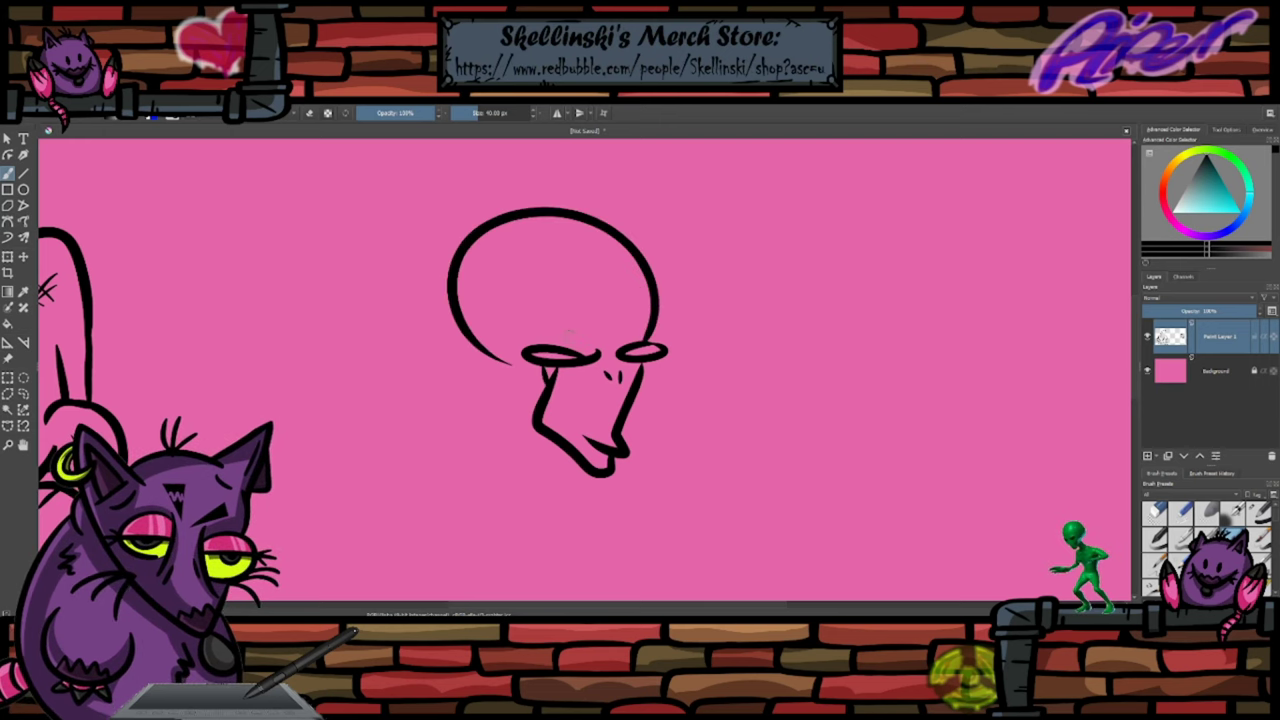
- Add a long crease on the cranium, brow and forehead wrinkles, a mouth line and short under-eye strokes to the second creature's head
left_click_drag(558, 334, 636, 320)
left_click_drag(530, 232, 497, 330)
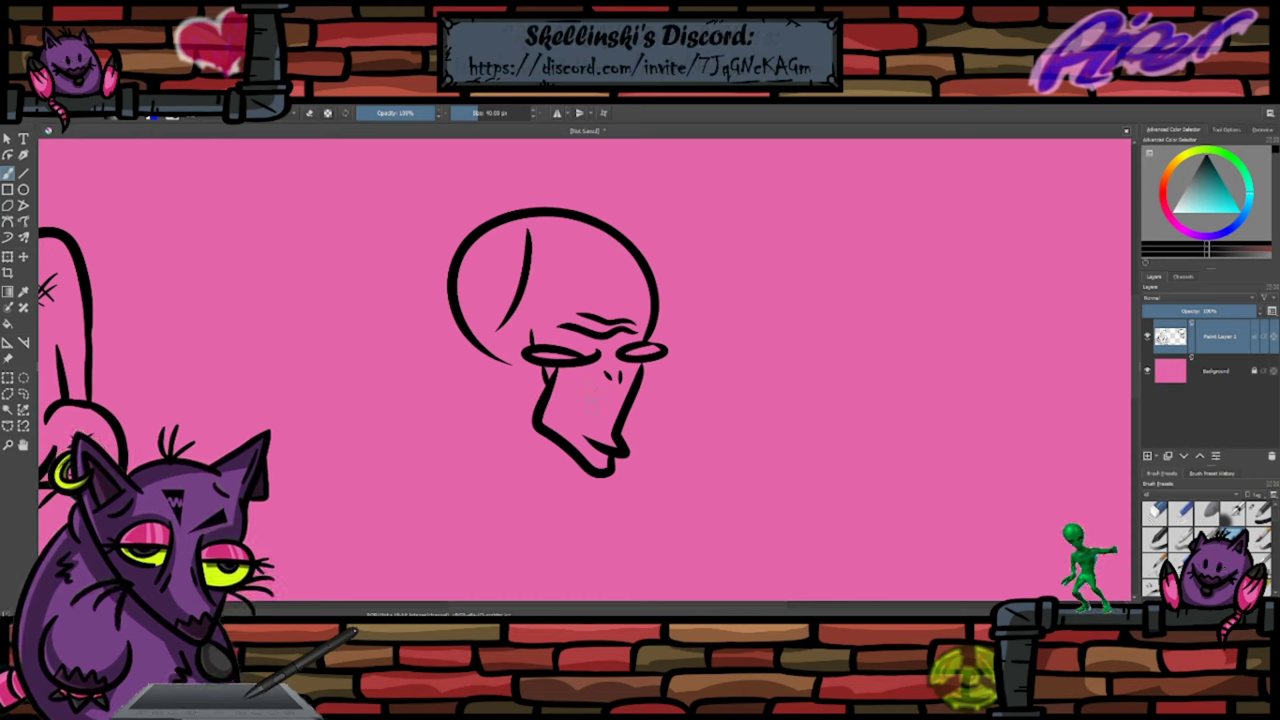
left_click_drag(614, 456, 574, 426)
key("ctrl+z")
key("ctrl+z")
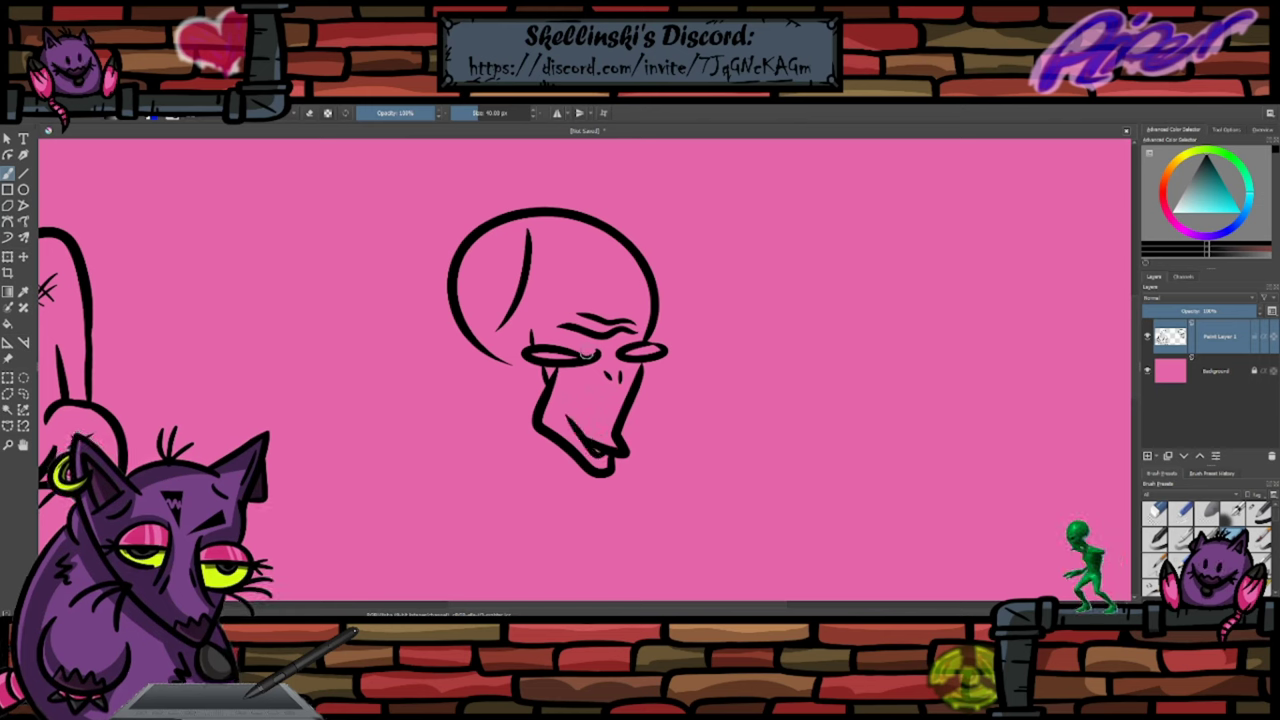
left_click_drag(569, 373, 594, 370)
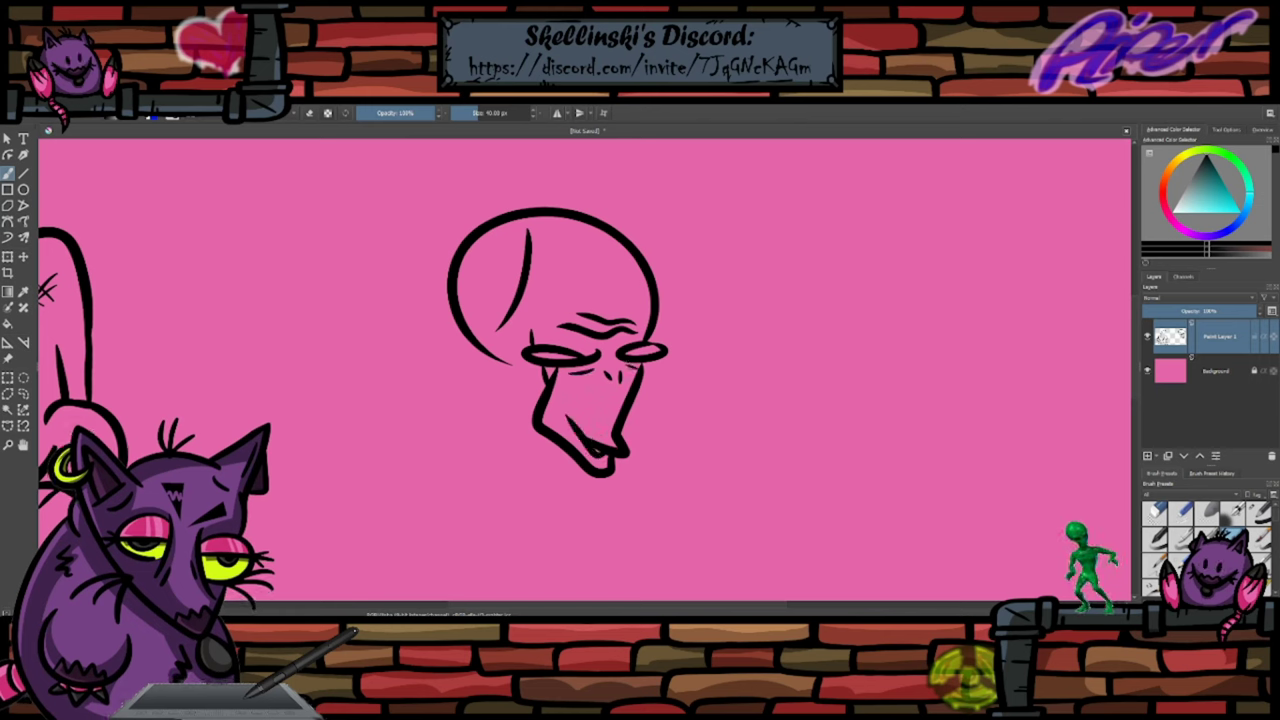
left_click_drag(598, 312, 632, 308)
left_click_drag(613, 294, 634, 305)
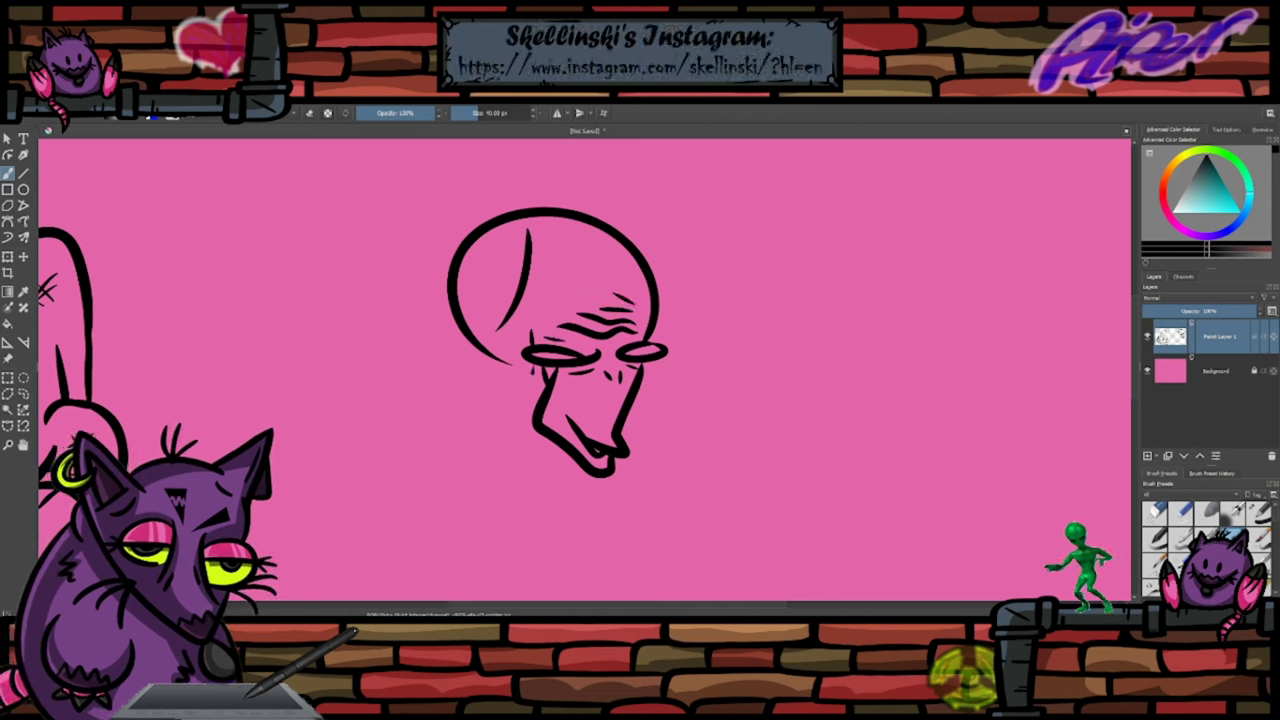
- Draw the thin neck descending behind the snout and an oval collar around its base
left_click_drag(532, 368, 527, 484)
mouse_move(545, 424)
left_mouse_down()
mouse_move(544, 476)
mouse_move(520, 494)
mouse_move(543, 474)
left_mouse_up()
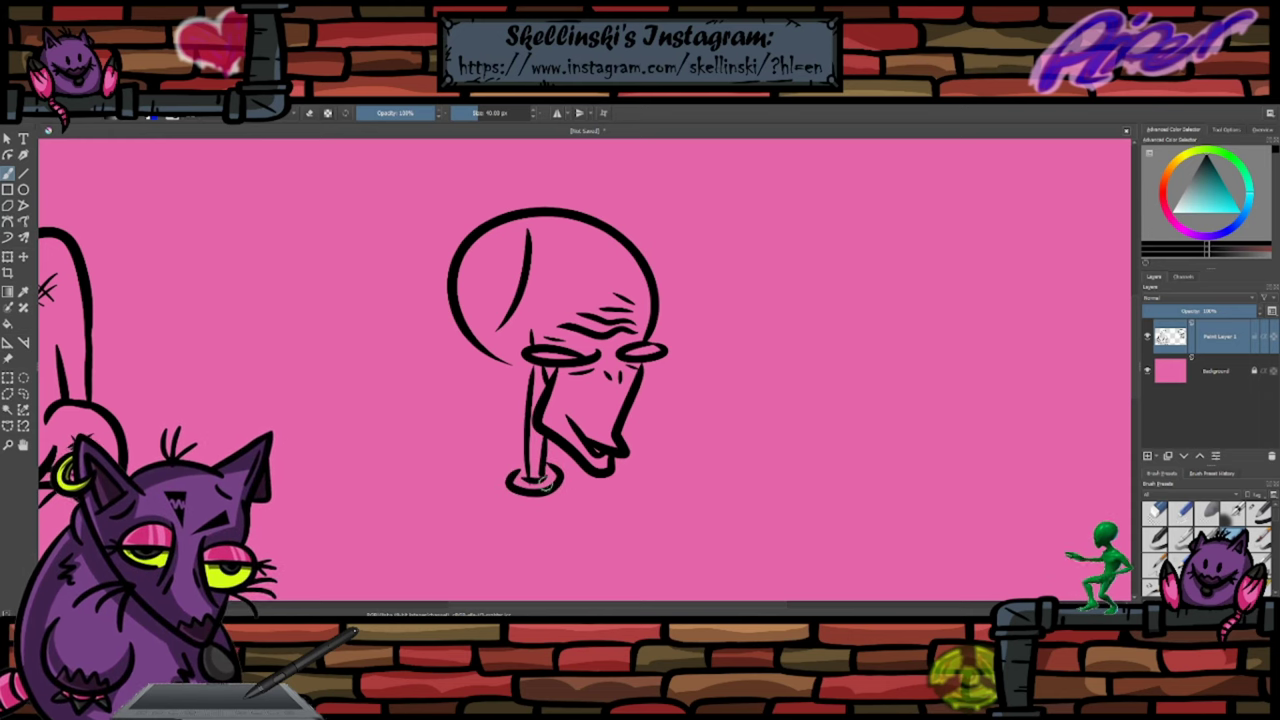
key("ctrl+z")
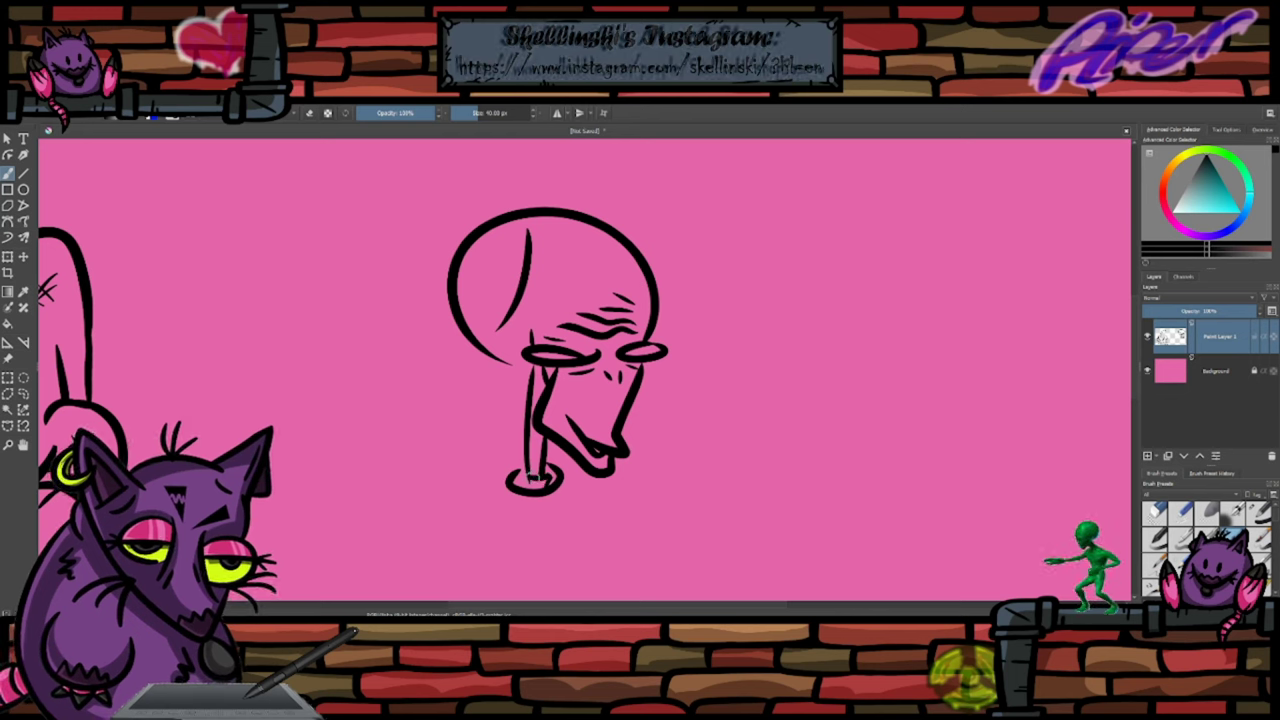
- Draw the small round body with the rear arm, its fingered hand and an oval shape extending back from the collar
mouse_move(553, 485)
left_mouse_down()
mouse_move(507, 482)
mouse_move(467, 522)
mouse_move(497, 512)
mouse_move(476, 470)
mouse_move(442, 469)
mouse_move(602, 488)
mouse_move(478, 522)
mouse_move(508, 508)
mouse_move(508, 544)
mouse_move(448, 534)
mouse_move(490, 560)
left_mouse_up()
key("ctrl+z")
key("ctrl+z")
key("ctrl+z")
key("ctrl+z")
key("ctrl+z")
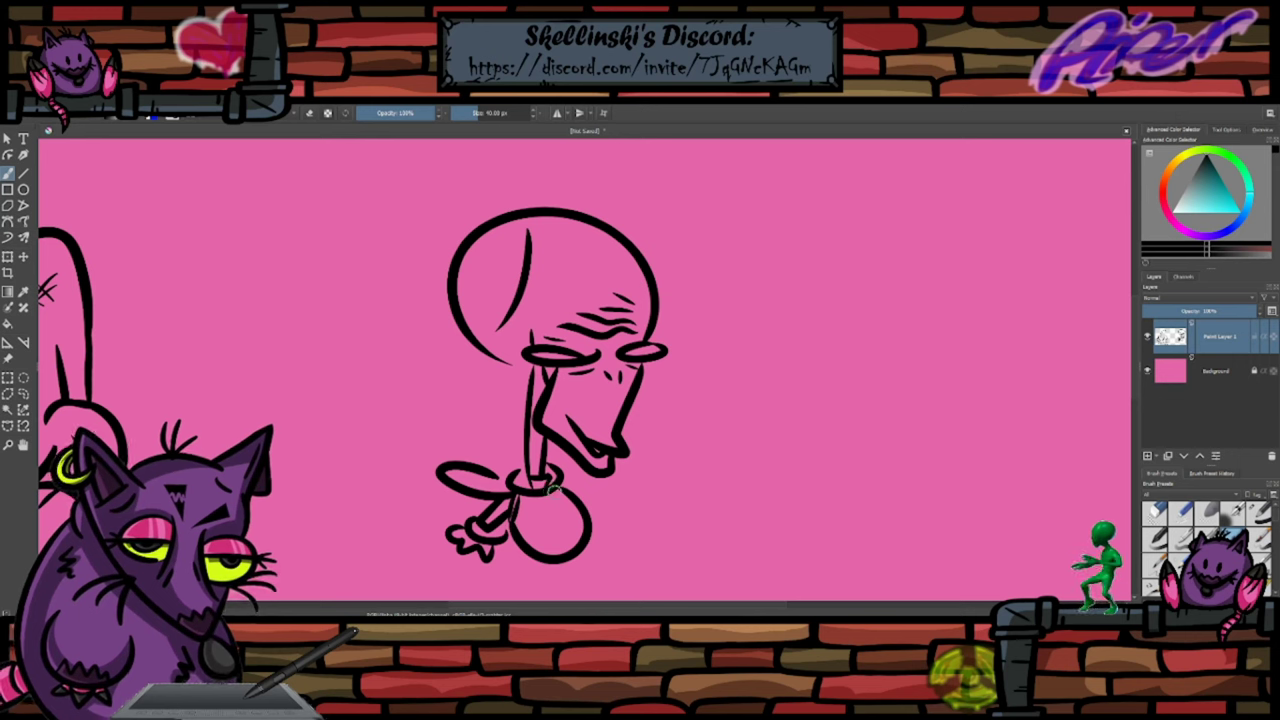
- Draw a bib with small face-like marks on the chest and a curved waistline across the round body
left_click_drag(555, 490, 530, 500)
key("ctrl+z")
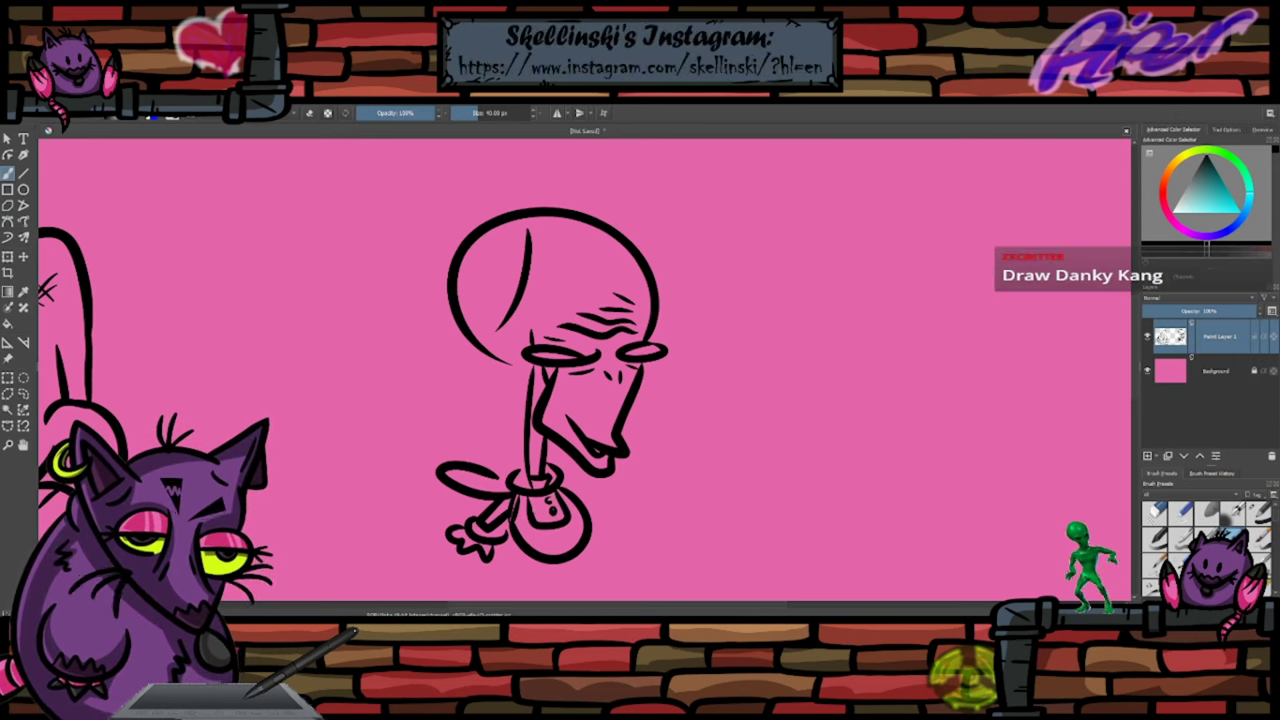
key("ctrl+z")
mouse_move(549, 507)
left_mouse_down()
mouse_move(532, 498)
mouse_move(544, 508)
left_mouse_up()
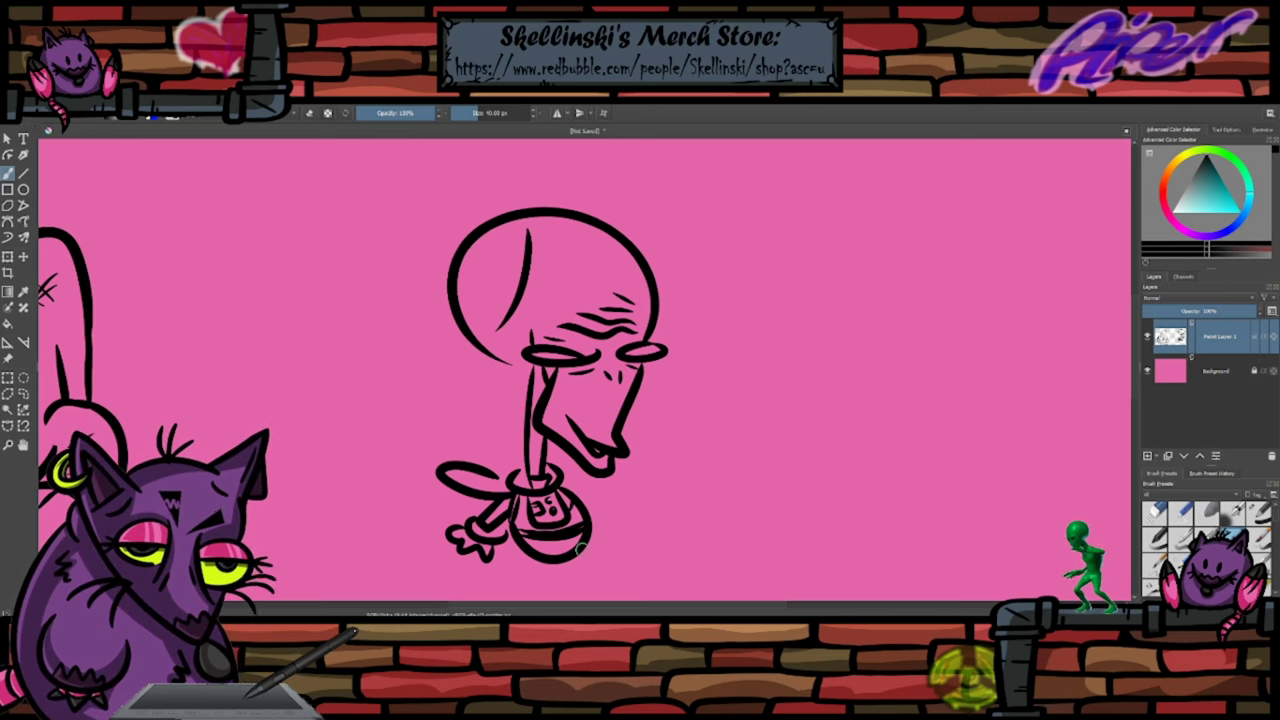
- Draw the front arm with its small fingered hand and a short leg line below the body
left_click_drag(584, 542, 569, 588)
left_click_drag(558, 487, 598, 497)
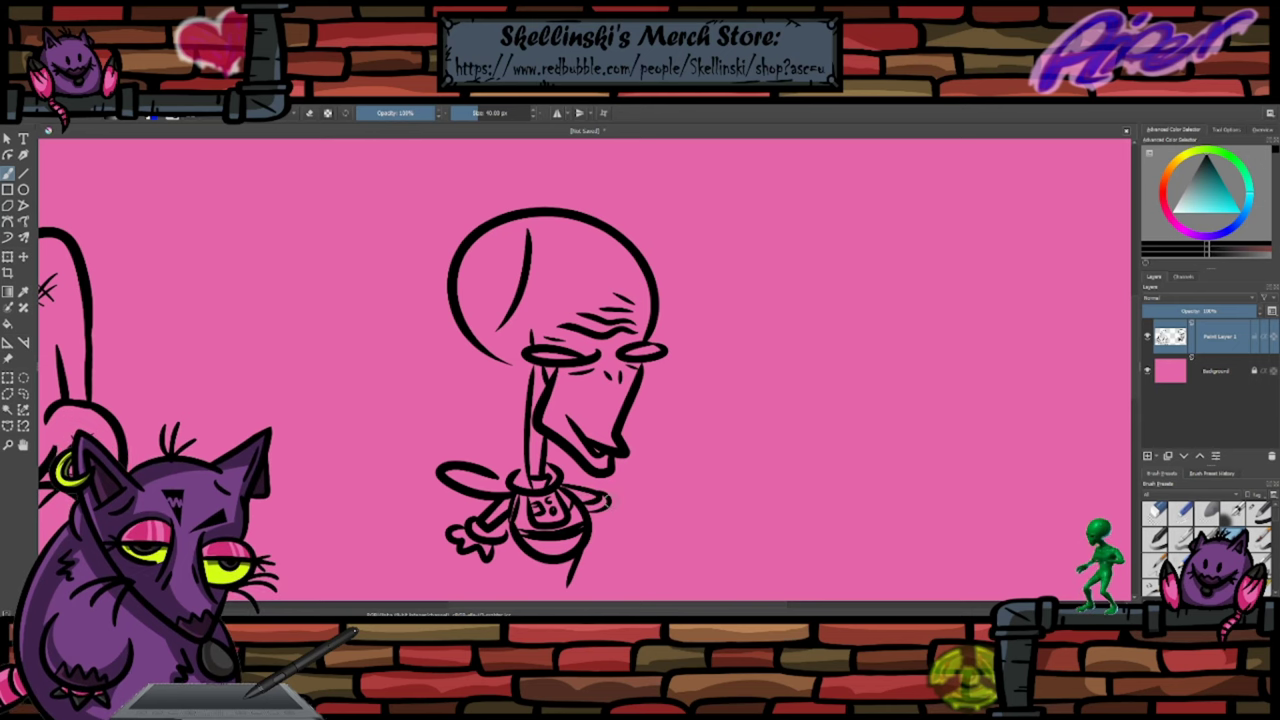
mouse_move(606, 503)
left_mouse_down()
mouse_move(626, 496)
mouse_move(602, 516)
left_mouse_up()
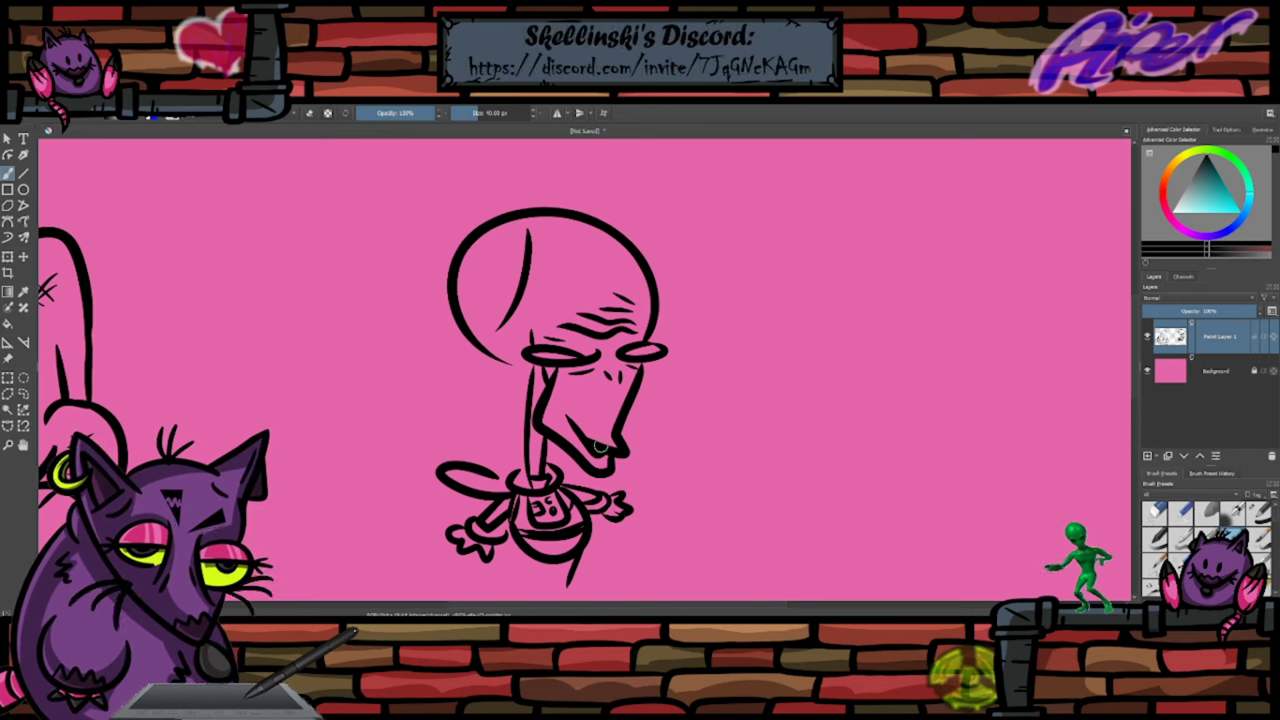
left_click_drag(600, 447, 578, 417)
- Draw a large boot beneath the front leg with a cuff, ankle mark, rounded toe and scalloped sole
scroll(540, 352, "down", 2)
scroll(532, 456, "up", 3)
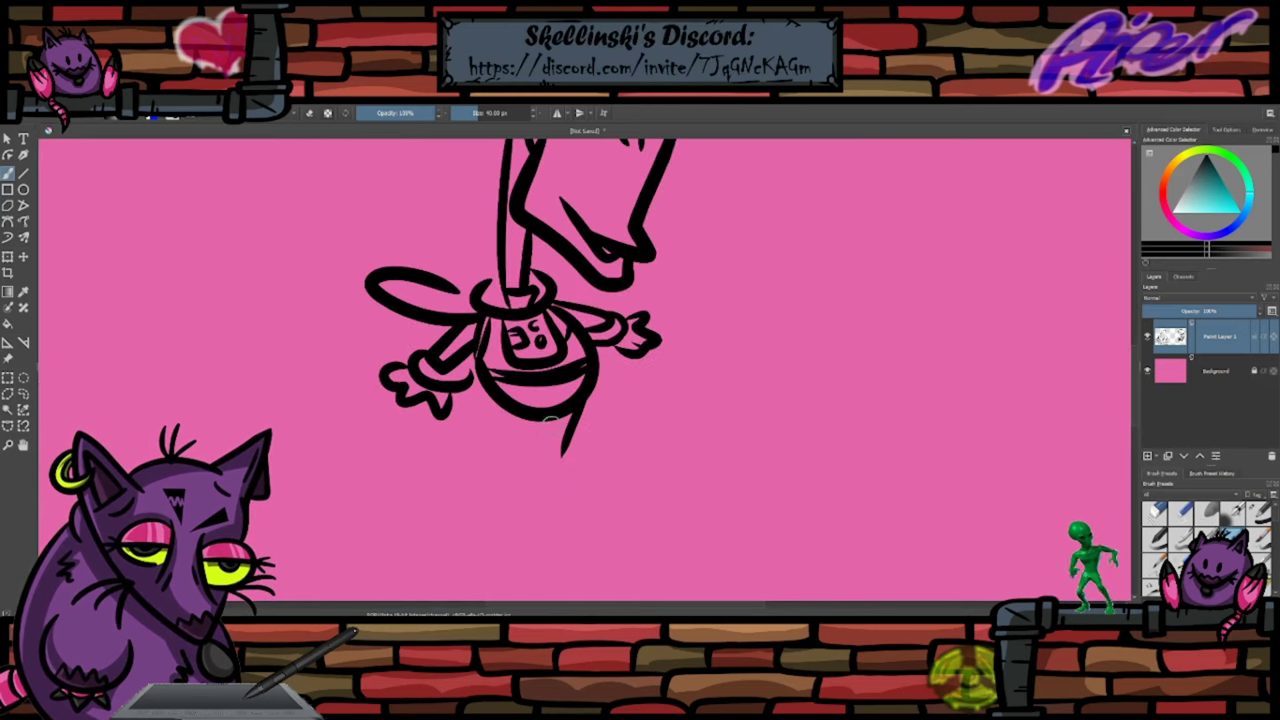
mouse_move(580, 458)
left_mouse_down()
mouse_move(538, 517)
mouse_move(615, 538)
mouse_move(598, 495)
left_mouse_up()
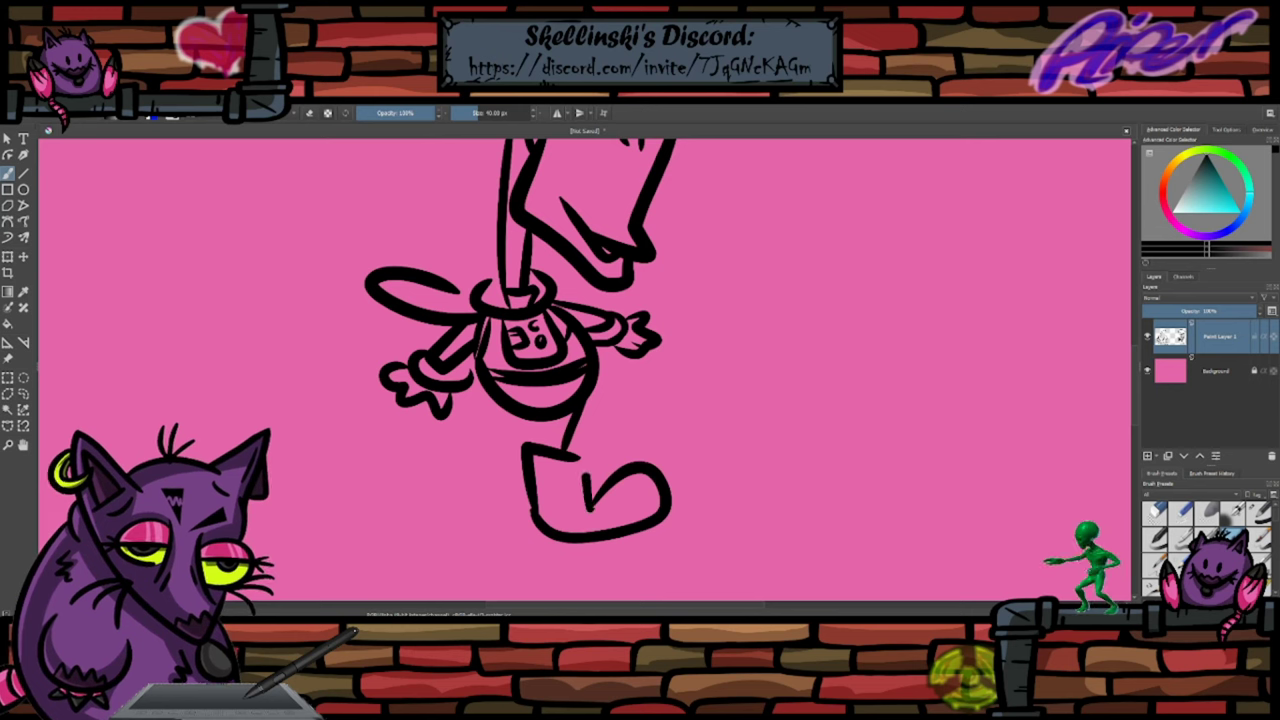
mouse_move(530, 460)
left_mouse_down()
mouse_move(577, 484)
mouse_move(578, 515)
mouse_move(606, 492)
left_mouse_up()
left_click_drag(535, 512, 560, 513)
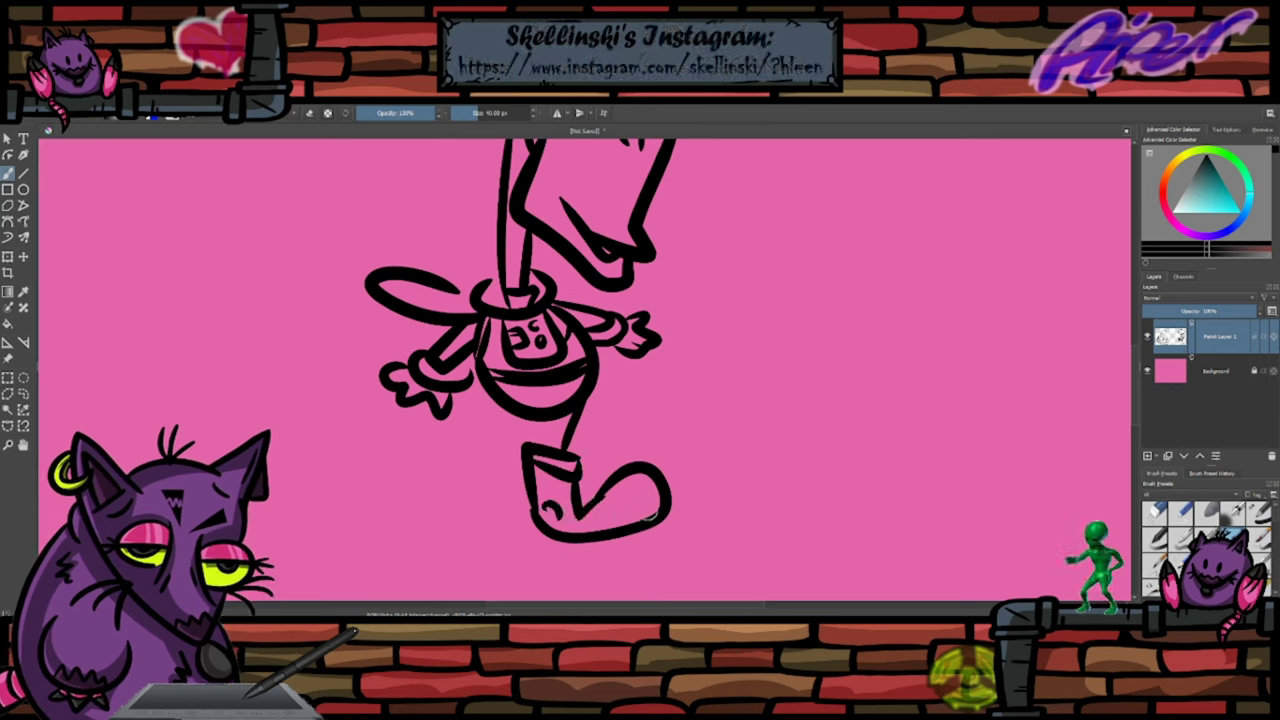
mouse_move(668, 512)
left_mouse_down()
mouse_move(624, 550)
mouse_move(530, 530)
left_mouse_up()
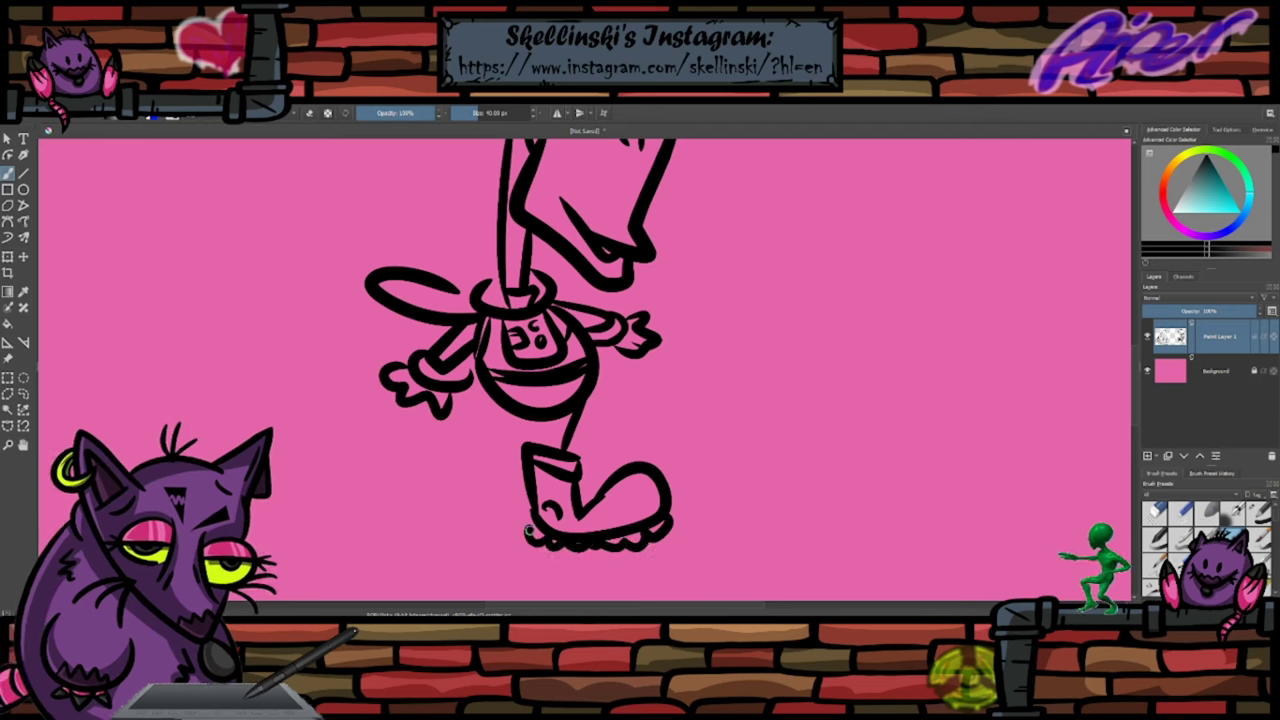
left_click_drag(592, 499, 579, 525)
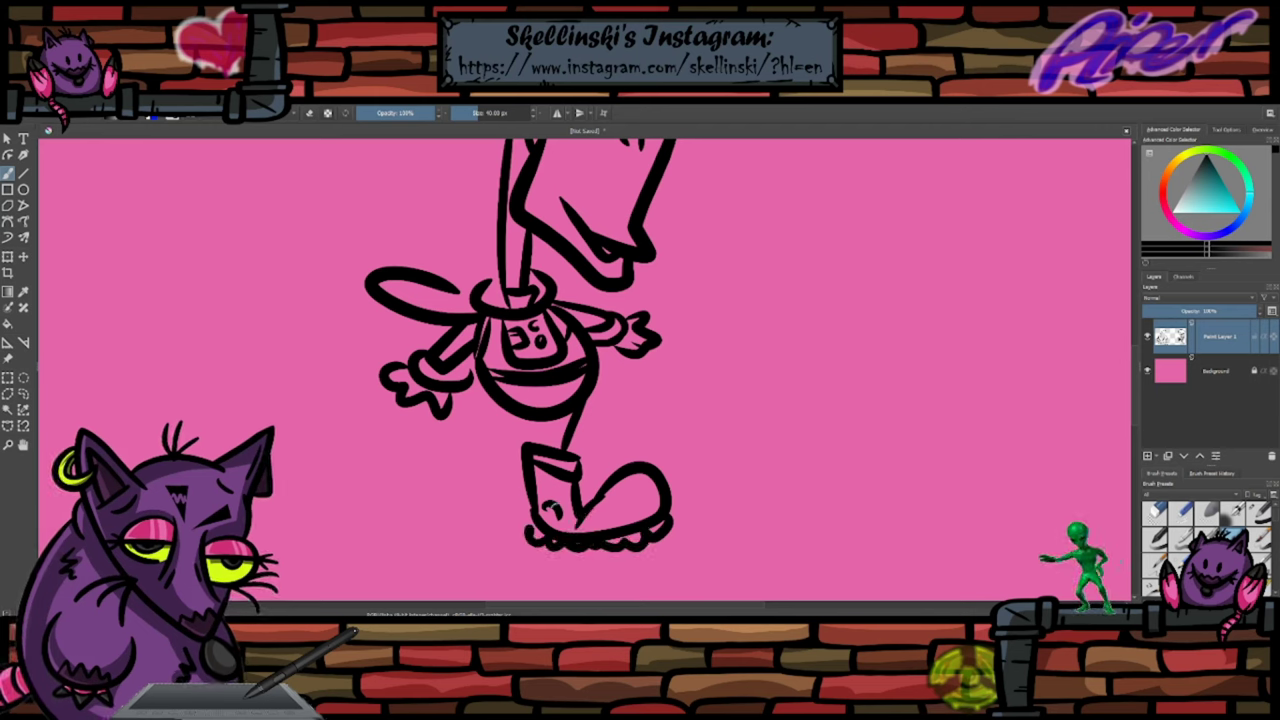
- Complete the front leg, add shading lines on the body, and draw a bow and small oval around the collar
left_click_drag(557, 418, 554, 442)
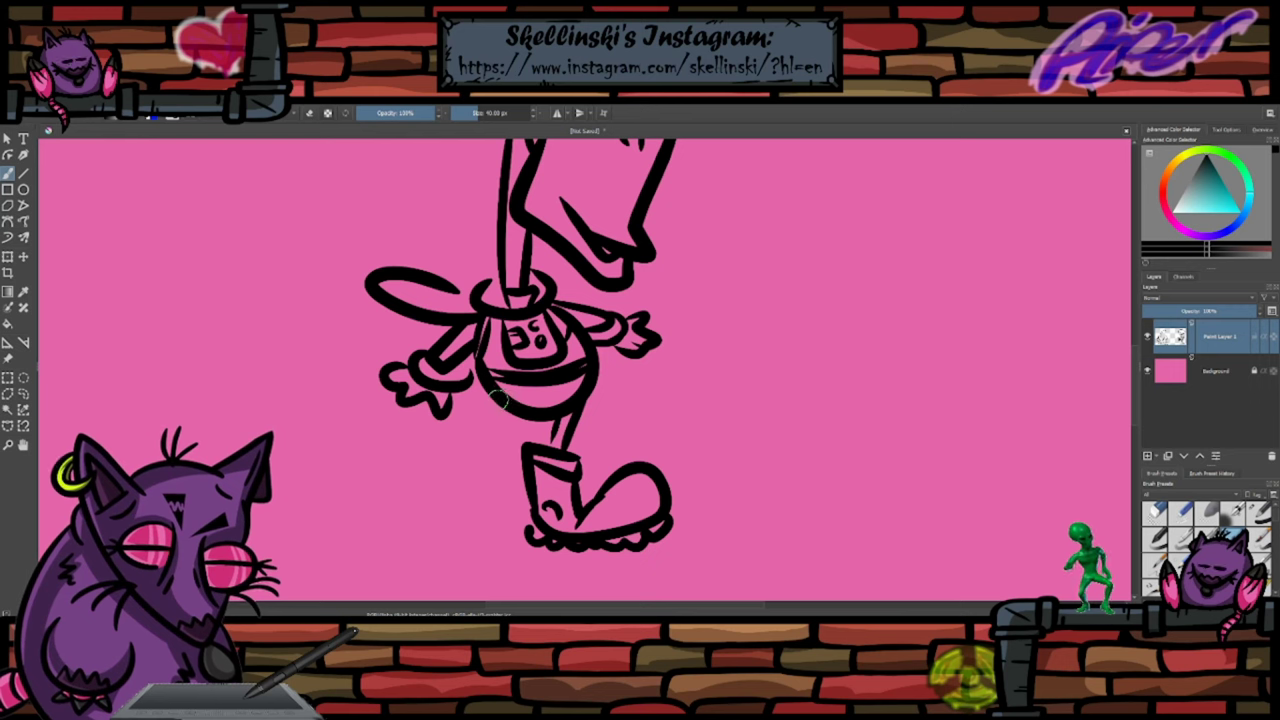
left_click_drag(500, 408, 511, 453)
key("ctrl+z")
left_click_drag(563, 385, 551, 414)
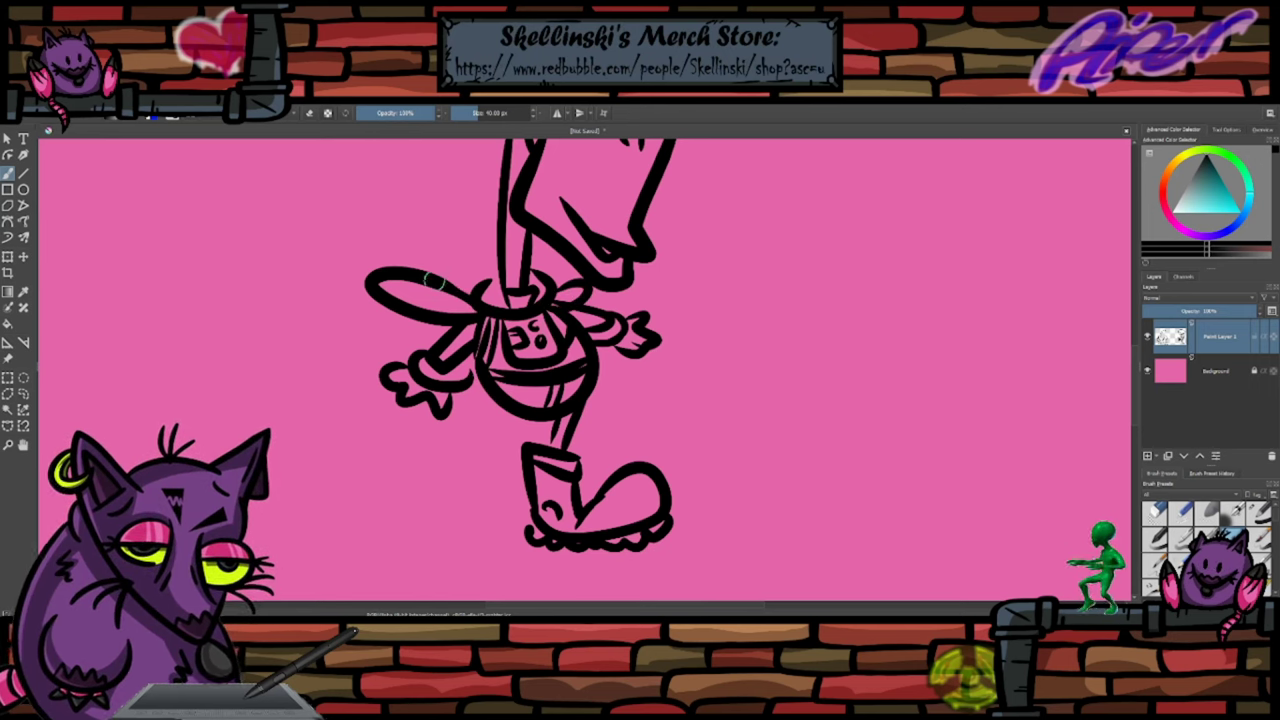
mouse_move(454, 292)
left_mouse_down()
mouse_move(470, 262)
mouse_move(500, 258)
mouse_move(474, 299)
left_mouse_up()
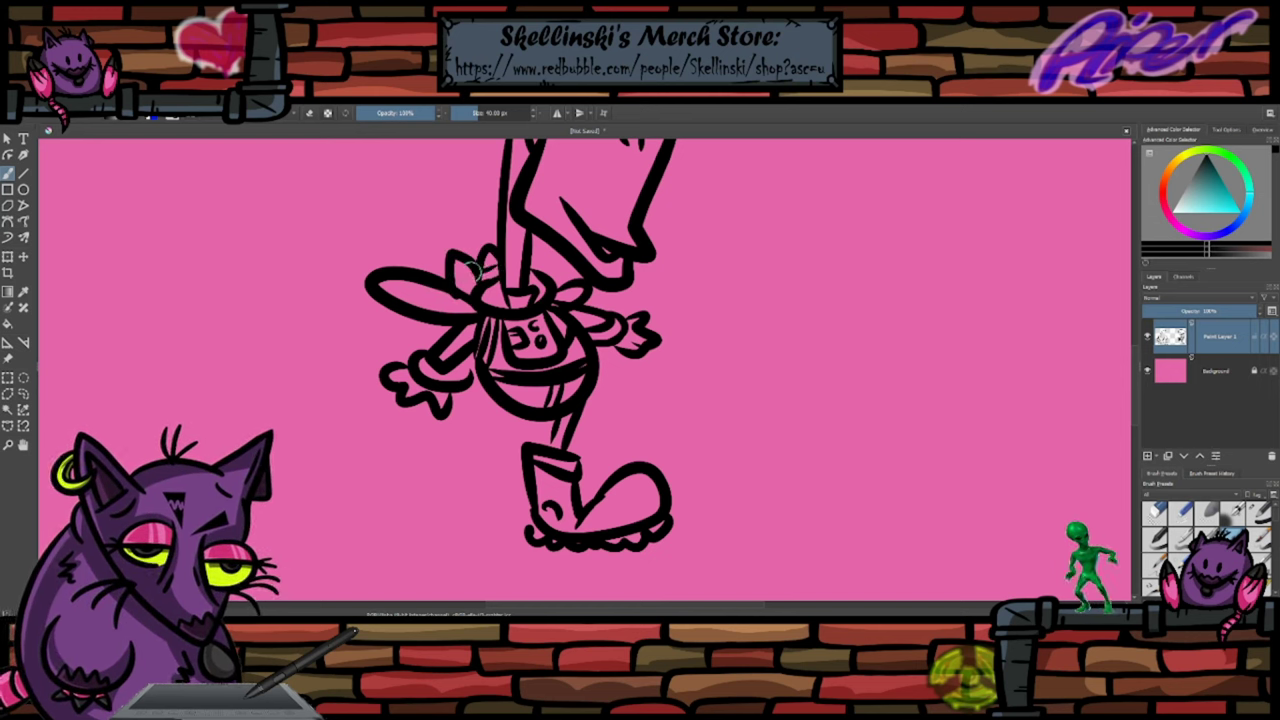
mouse_move(492, 392)
left_mouse_down()
mouse_move(468, 402)
mouse_move(523, 420)
mouse_move(480, 448)
mouse_move(518, 434)
left_mouse_up()
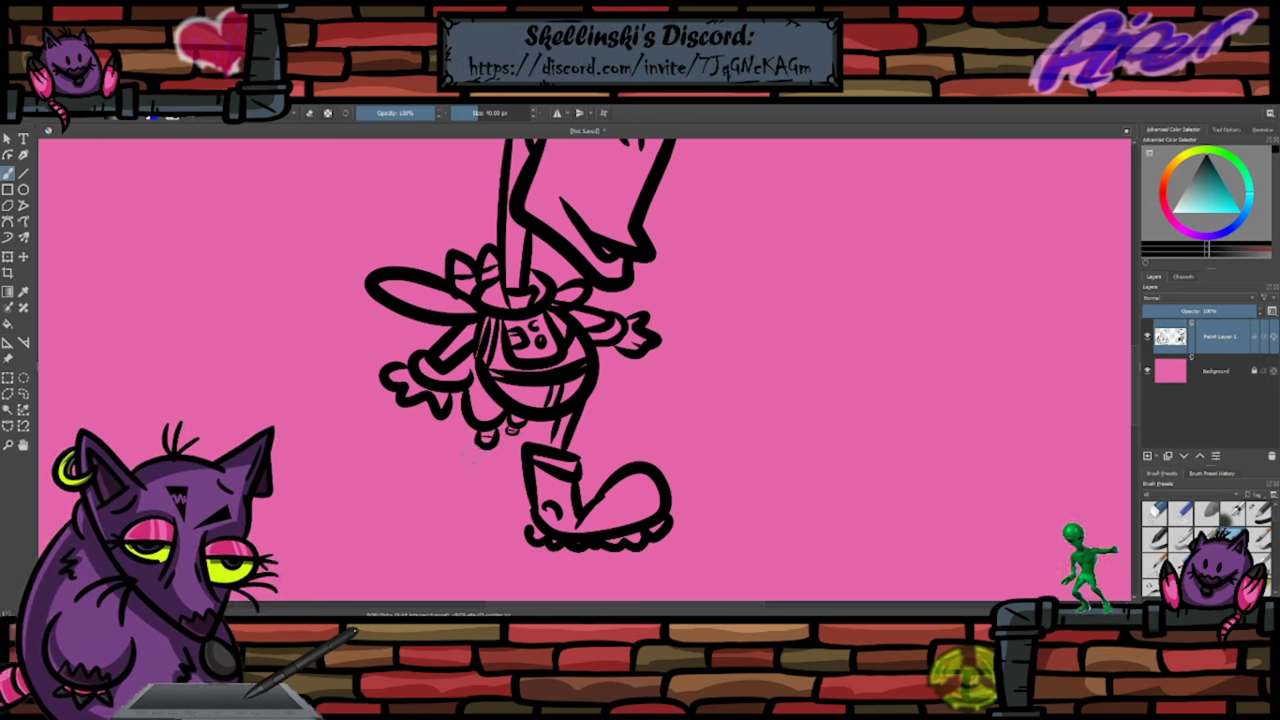
key("ctrl+z")
key("ctrl+z")
key("ctrl+z")
key("ctrl+z")
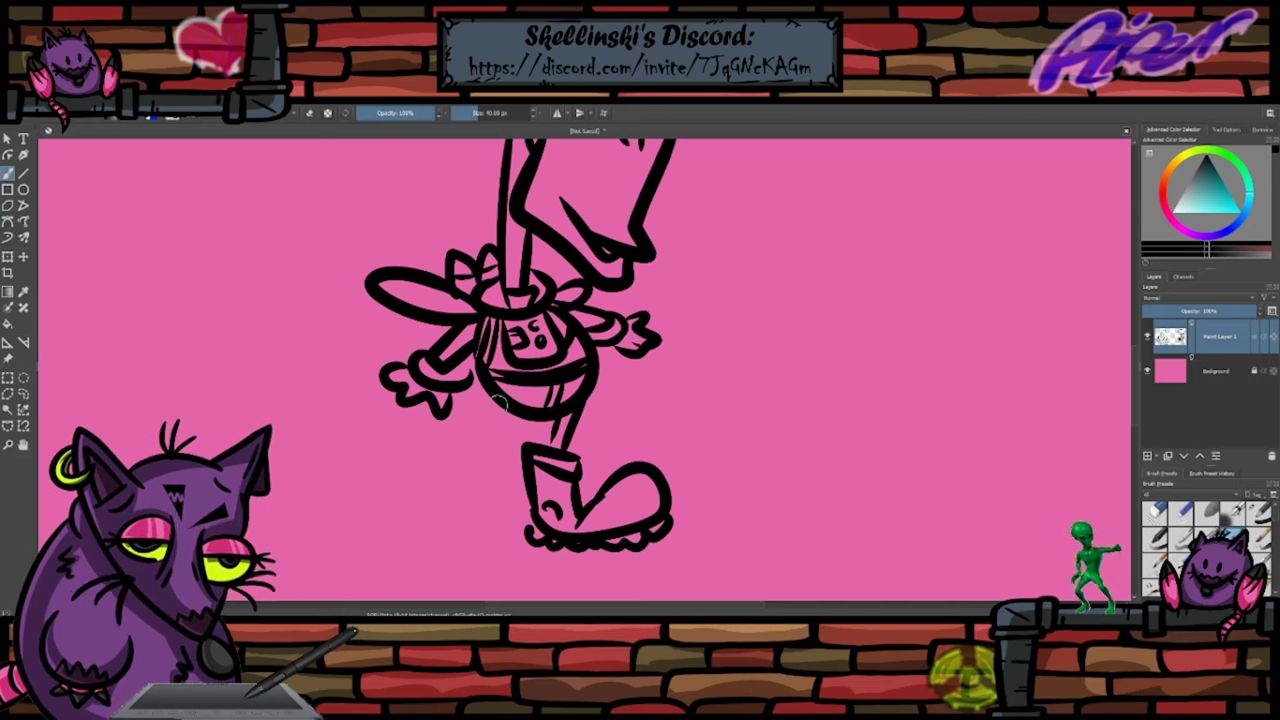
- Draw the rear leg with a matching boot facing the opposite way, including its cuff line, ankle mark and scalloped sole
mouse_move(521, 446)
left_mouse_down()
mouse_move(478, 442)
mouse_move(480, 483)
mouse_move(458, 515)
mouse_move(532, 552)
mouse_move(434, 577)
mouse_move(394, 542)
left_mouse_up()
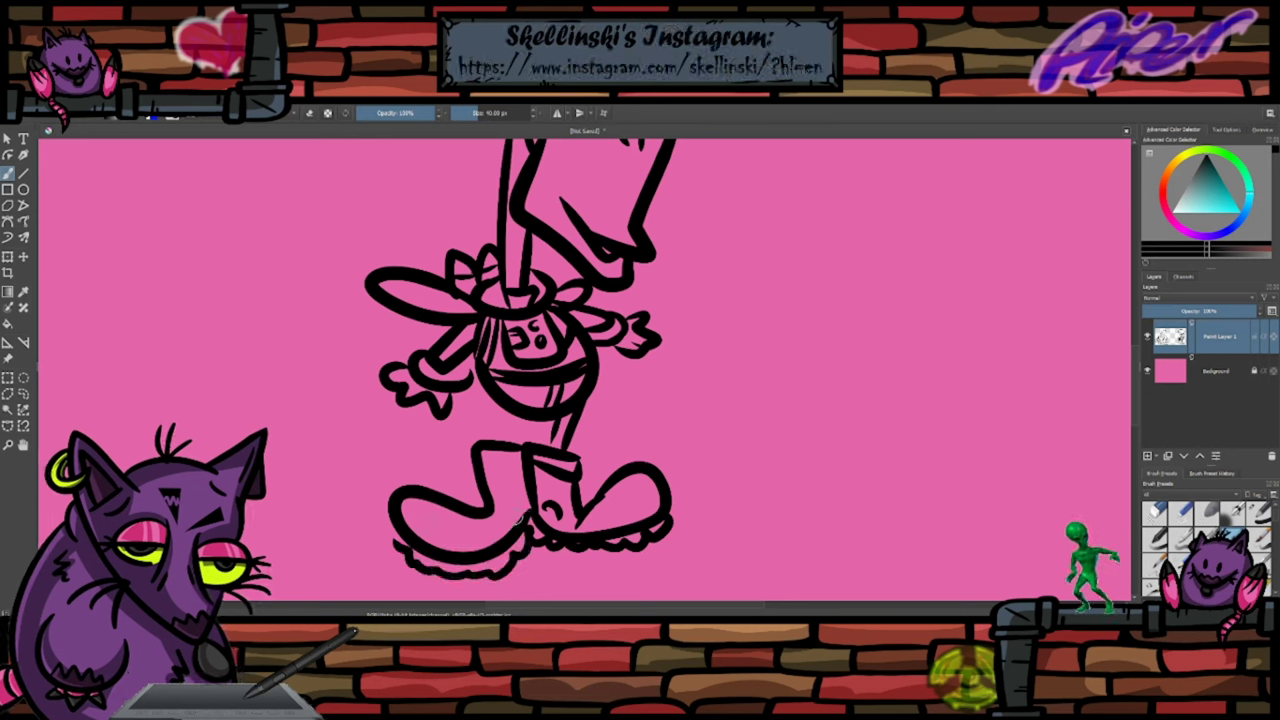
mouse_move(518, 519)
left_mouse_down()
mouse_move(526, 458)
mouse_move(484, 467)
left_mouse_up()
key("ctrl+z")
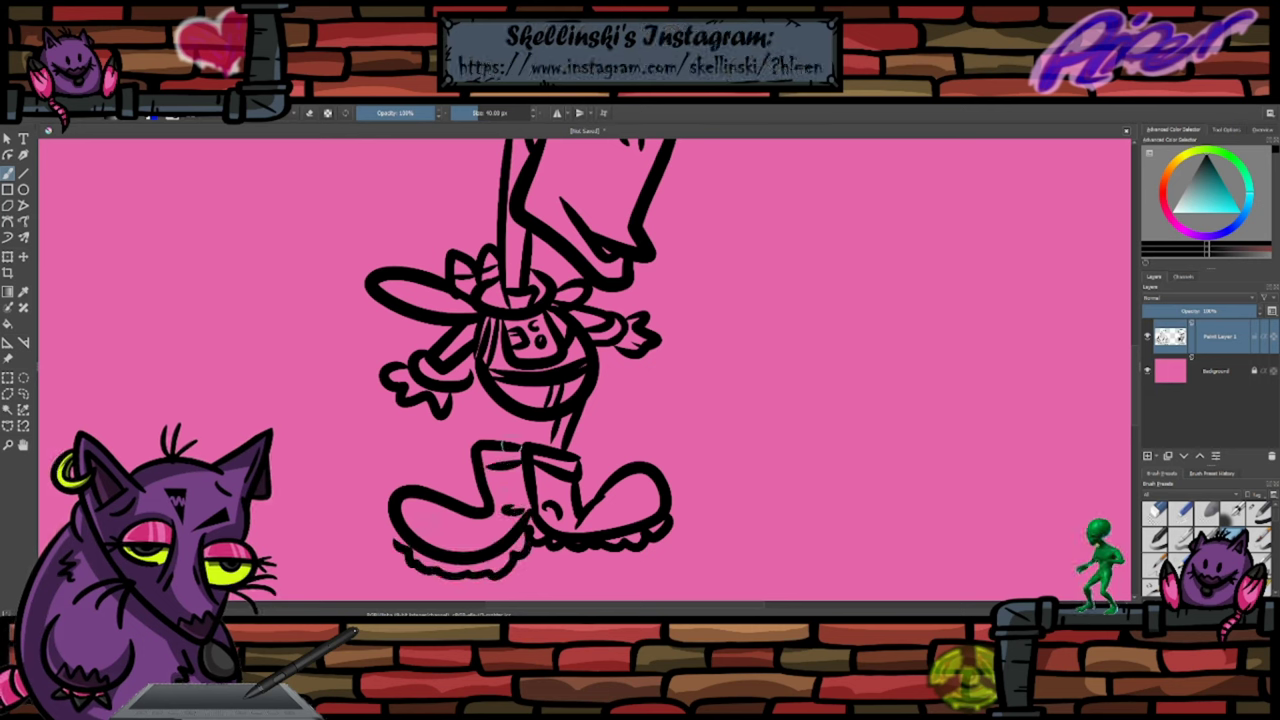
mouse_move(501, 402)
left_mouse_down()
mouse_move(510, 443)
mouse_move(518, 408)
mouse_move(550, 446)
left_mouse_up()
key("ctrl+z")
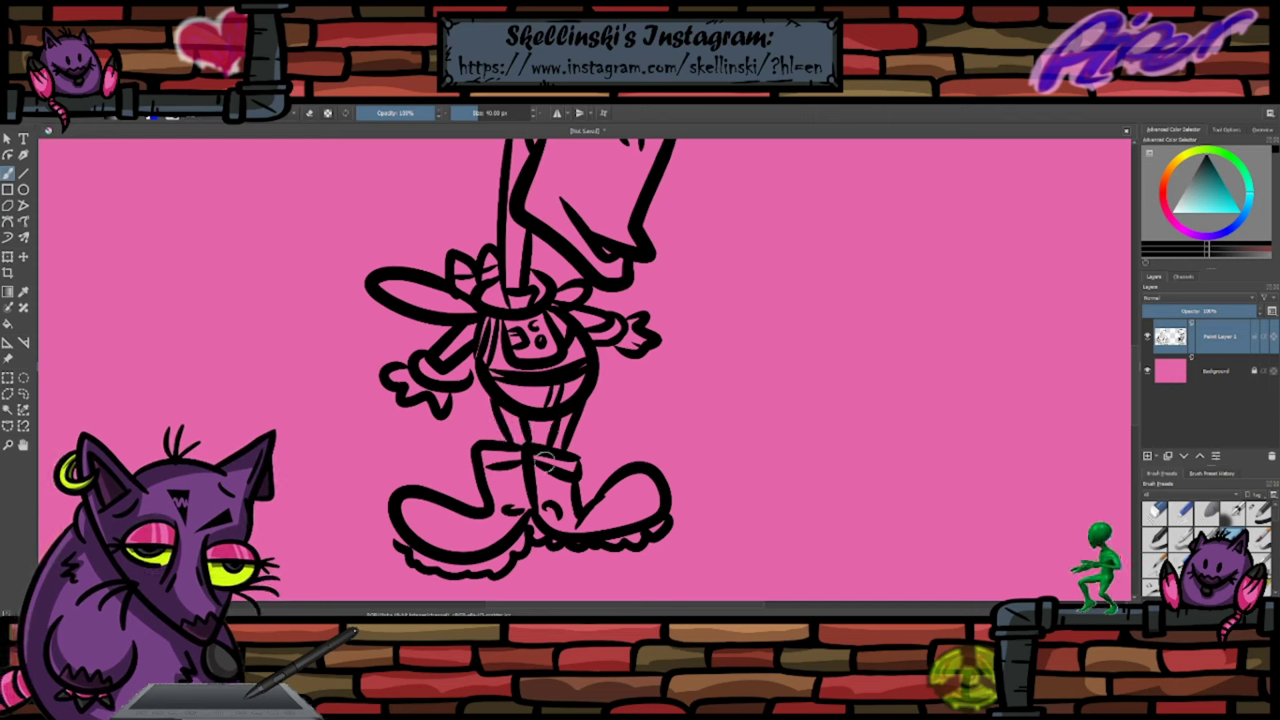
- Draw a small rounded shape hanging behind the body beneath the rear hand
left_click_drag(462, 390, 493, 394)
key("ctrl+z")
key("ctrl+z")
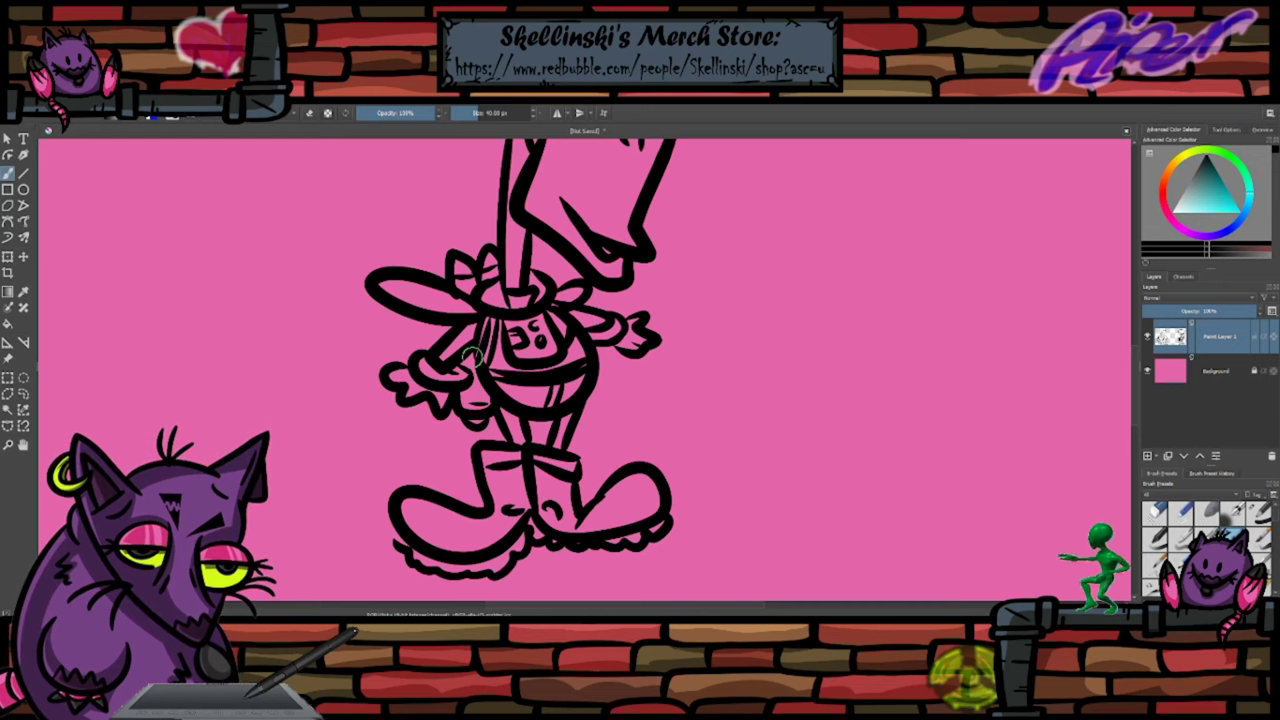
- Draw branching vein marks on the back of the cranium and close its lower outline near the rear eye
scroll(469, 381, "down", 5)
scroll(469, 393, "up", 5)
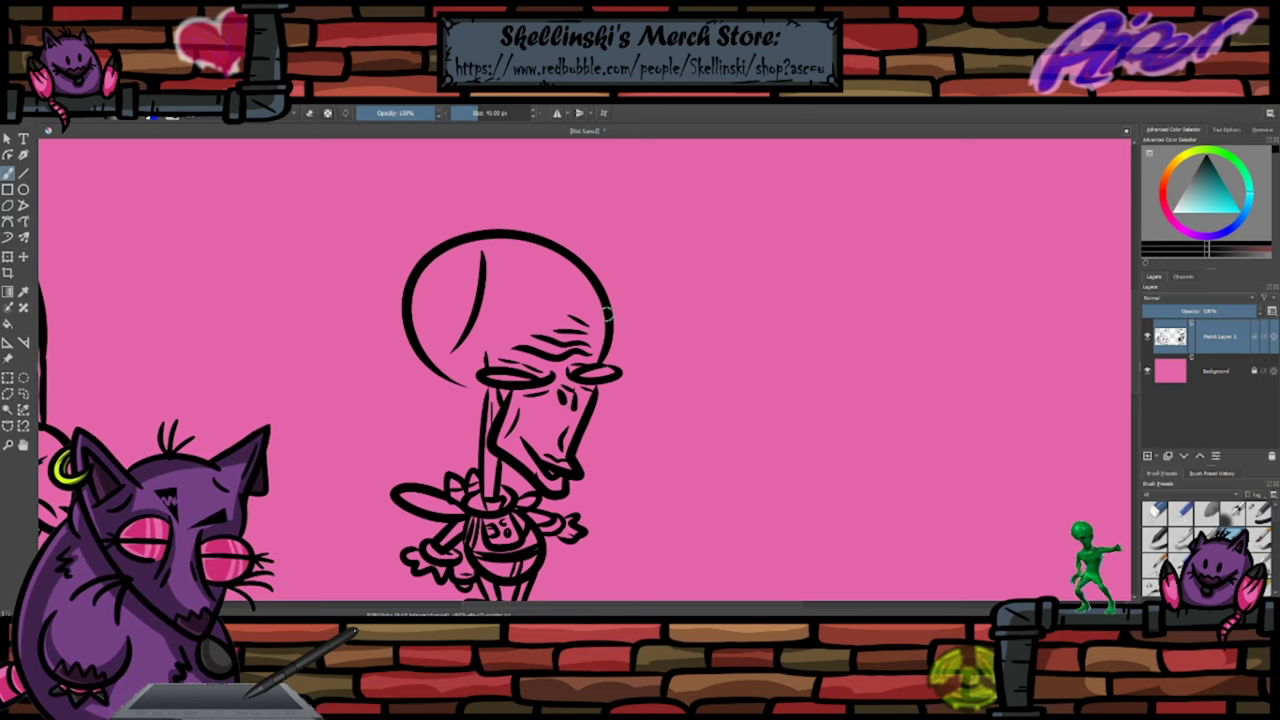
scroll(607, 314, "down", 3)
scroll(600, 306, "up", 3)
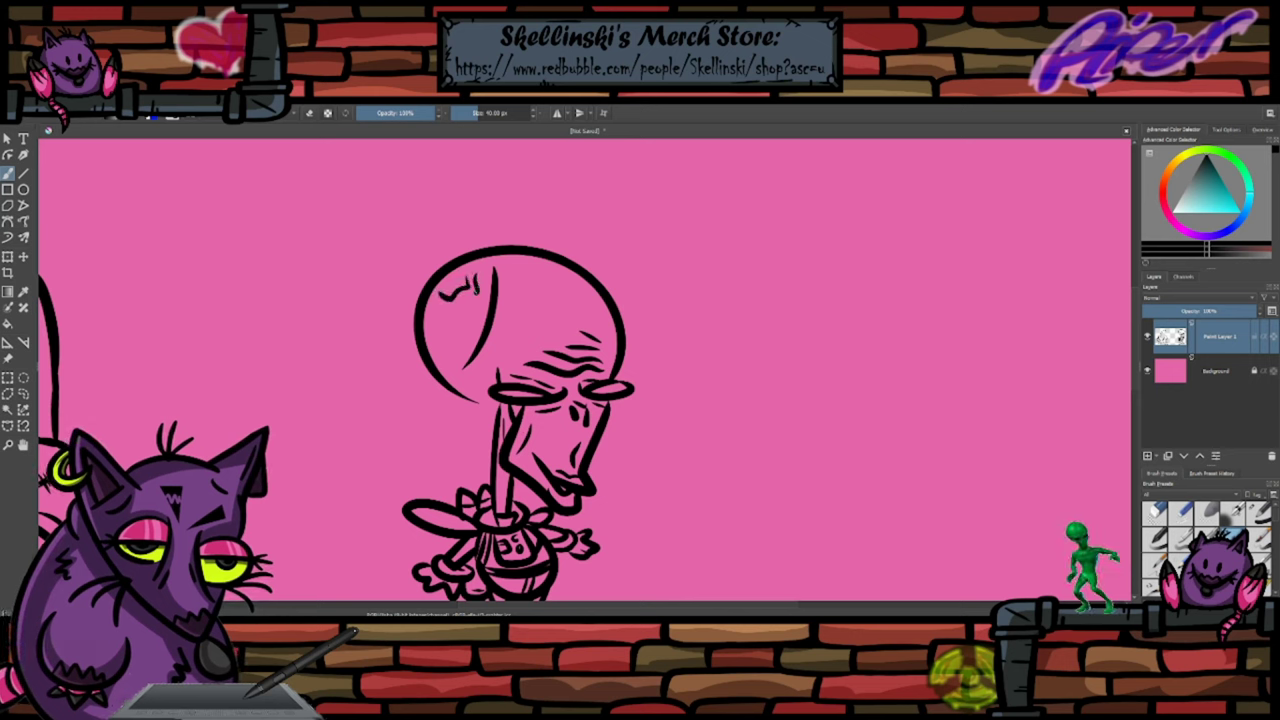
mouse_move(478, 290)
left_mouse_down()
mouse_move(477, 314)
mouse_move(437, 309)
left_mouse_up()
key("ctrl+z")
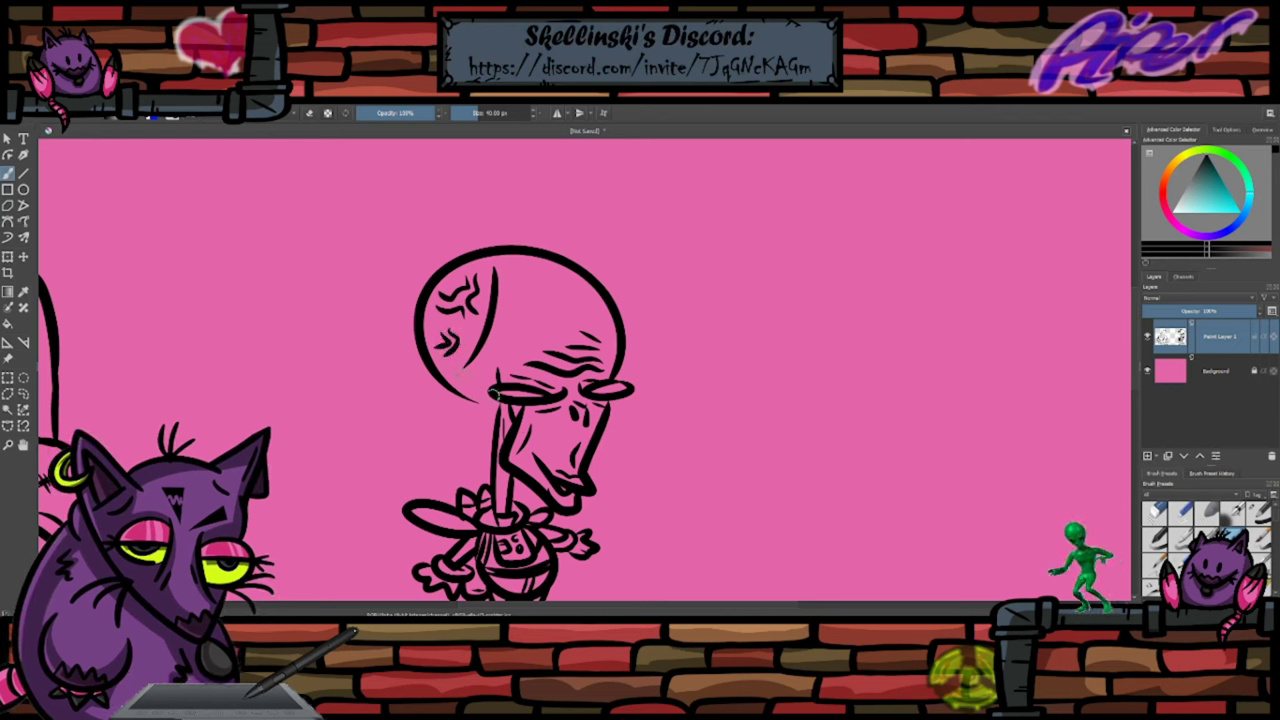
mouse_move(477, 379)
left_mouse_down()
mouse_move(522, 379)
mouse_move(547, 392)
mouse_move(453, 381)
left_mouse_up()
key("ctrl+z")
key("ctrl+z")
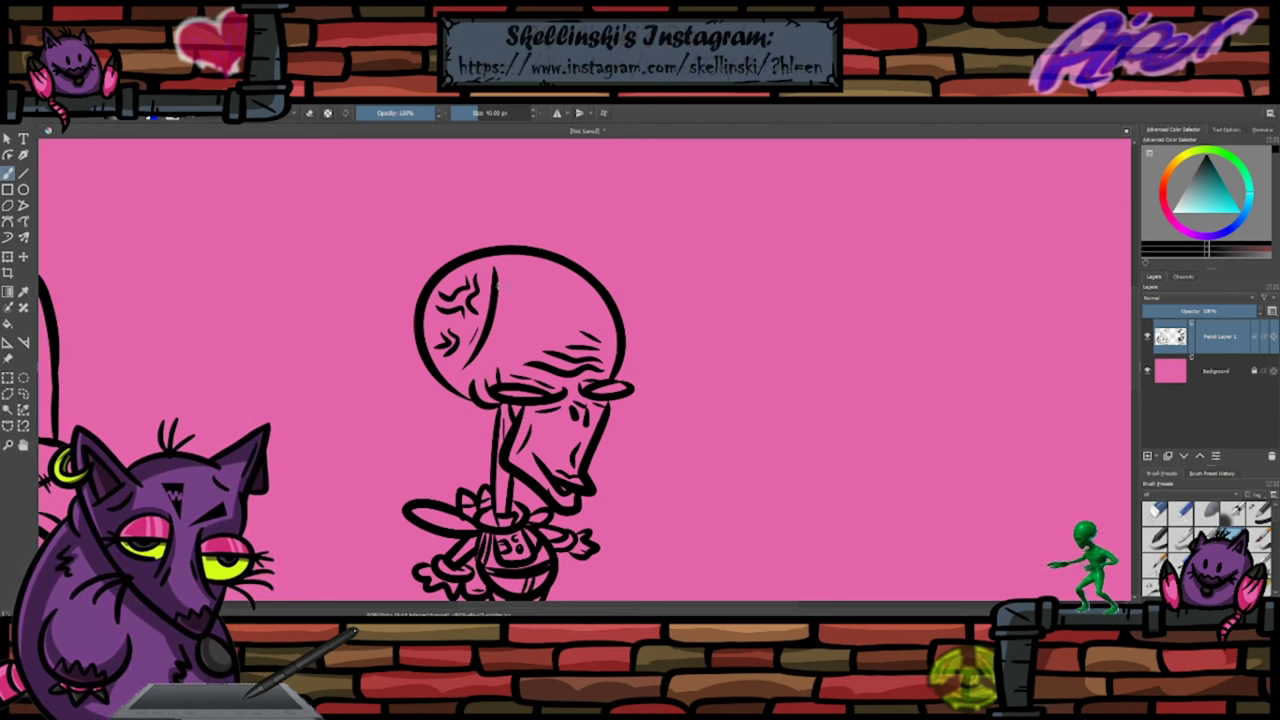
- Add long crease lines across the cranium and a jagged wrinkle above the brow
left_click_drag(513, 276, 499, 348)
left_click_drag(562, 273, 583, 304)
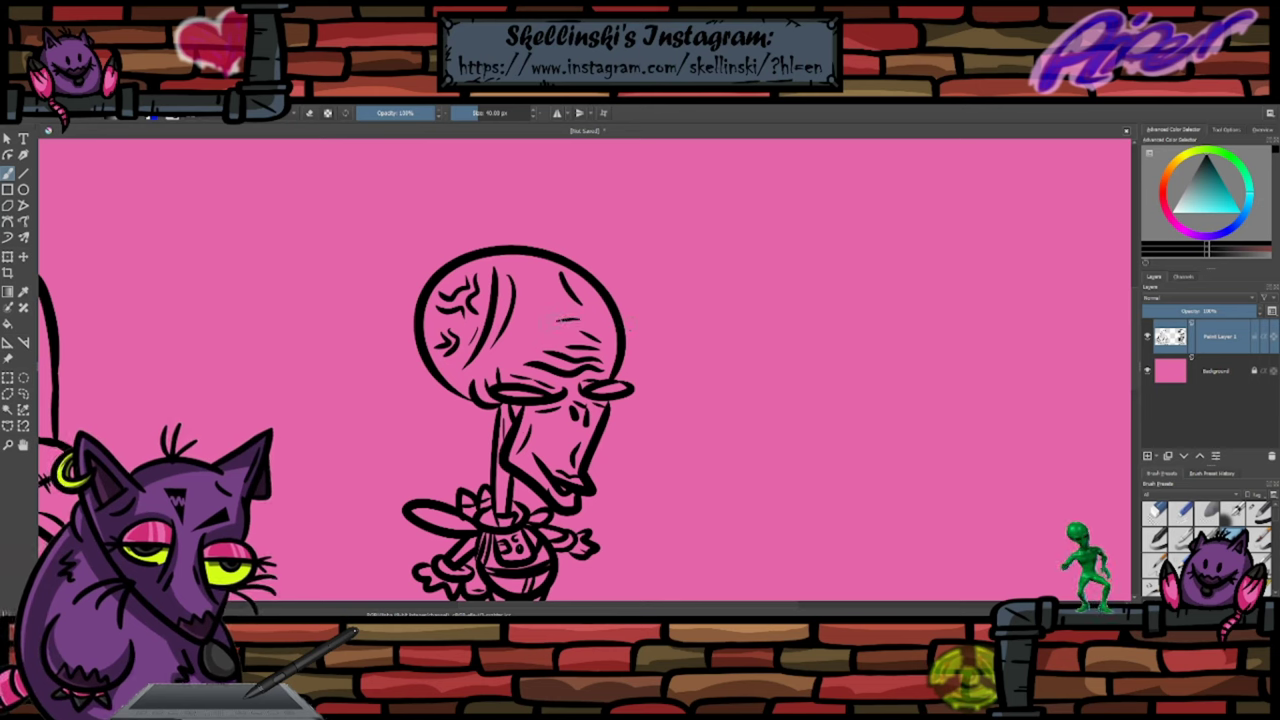
mouse_move(512, 352)
left_mouse_down()
mouse_move(553, 327)
mouse_move(612, 376)
left_mouse_up()
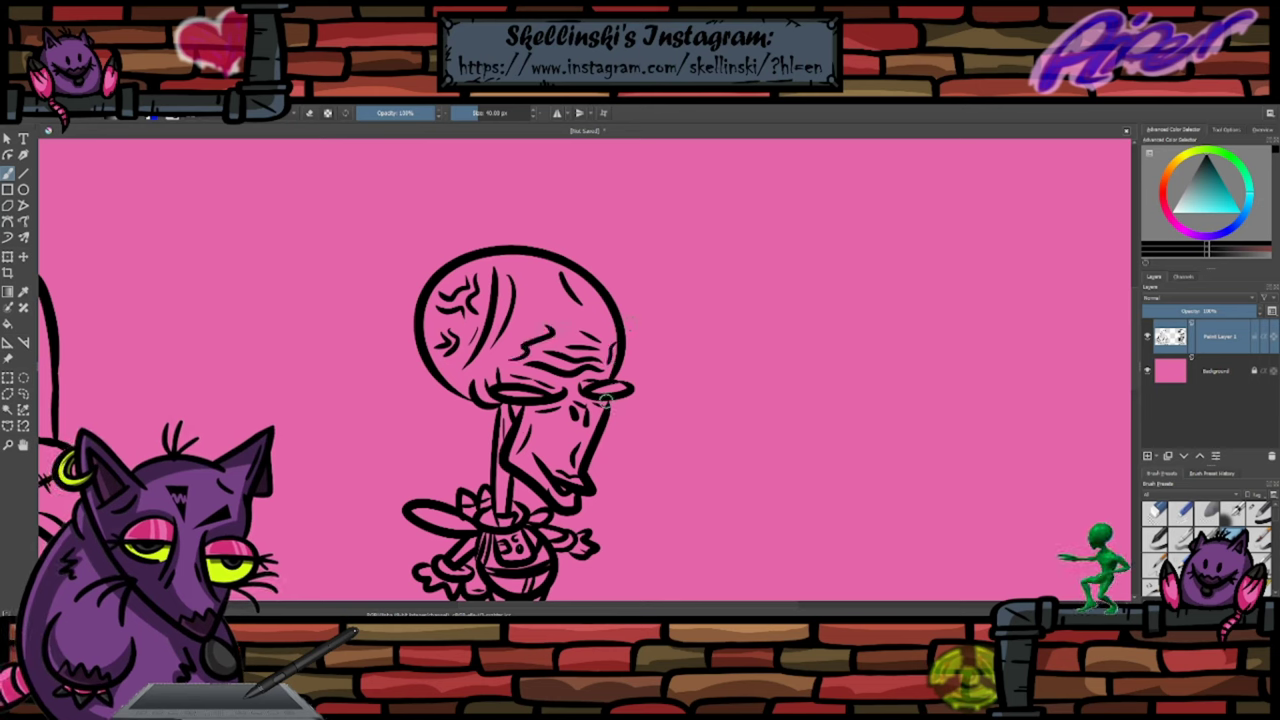
- Select the big-headed booted character, scale it down and move it to the lower-left corner of the canvas
scroll(598, 397, "down", 4)
scroll(599, 410, "up", 3)
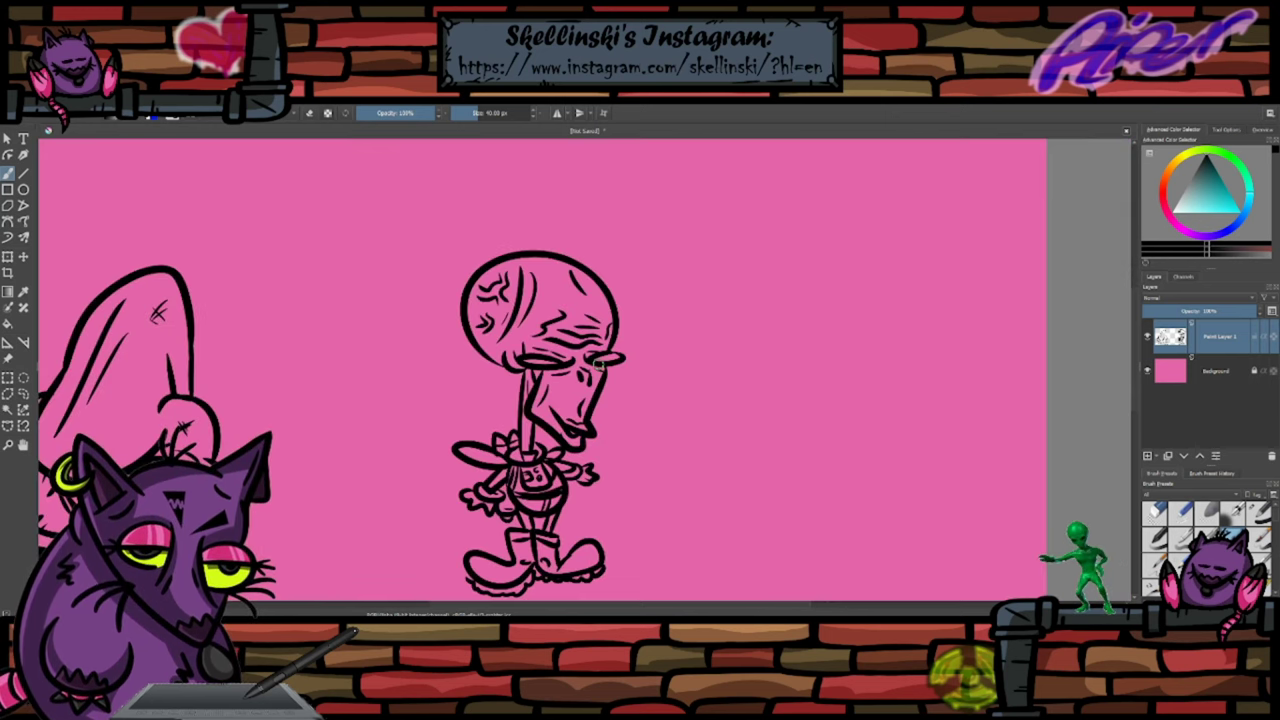
scroll(599, 410, "down", 2)
scroll(599, 410, "up", 2)
left_click(5, 258)
scroll(526, 319, "down", 1)
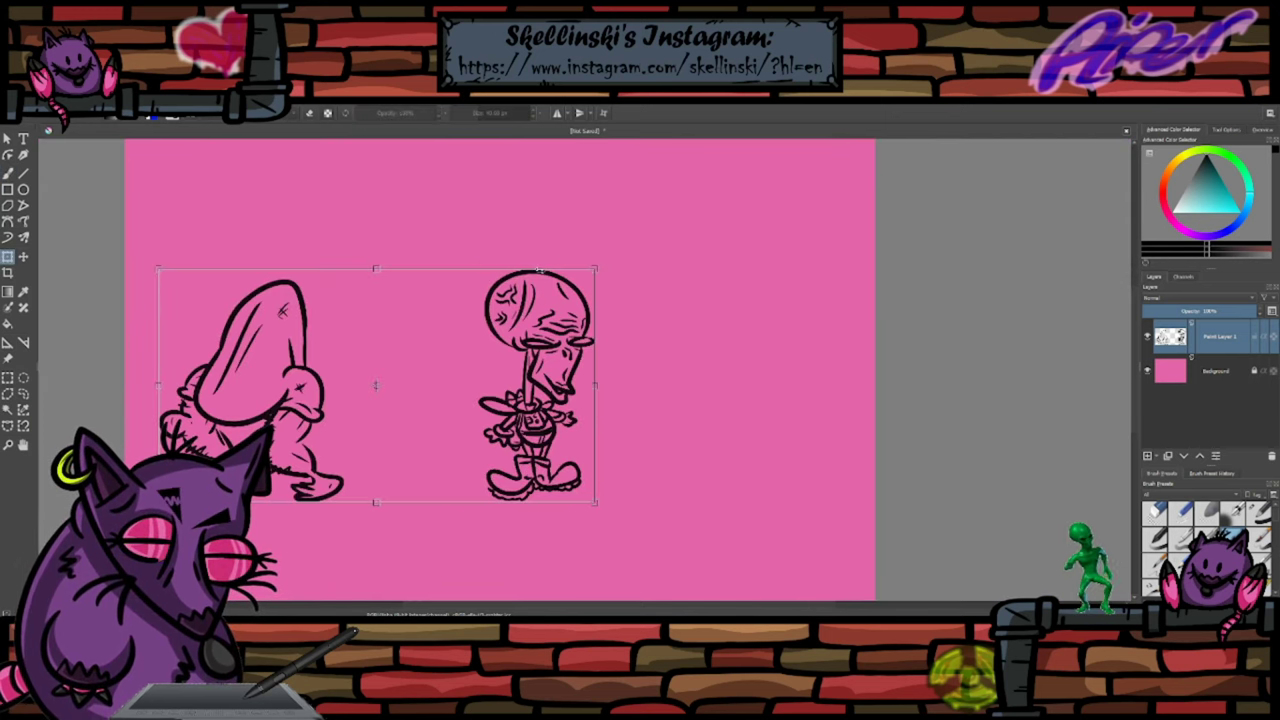
key("ctrl+r")
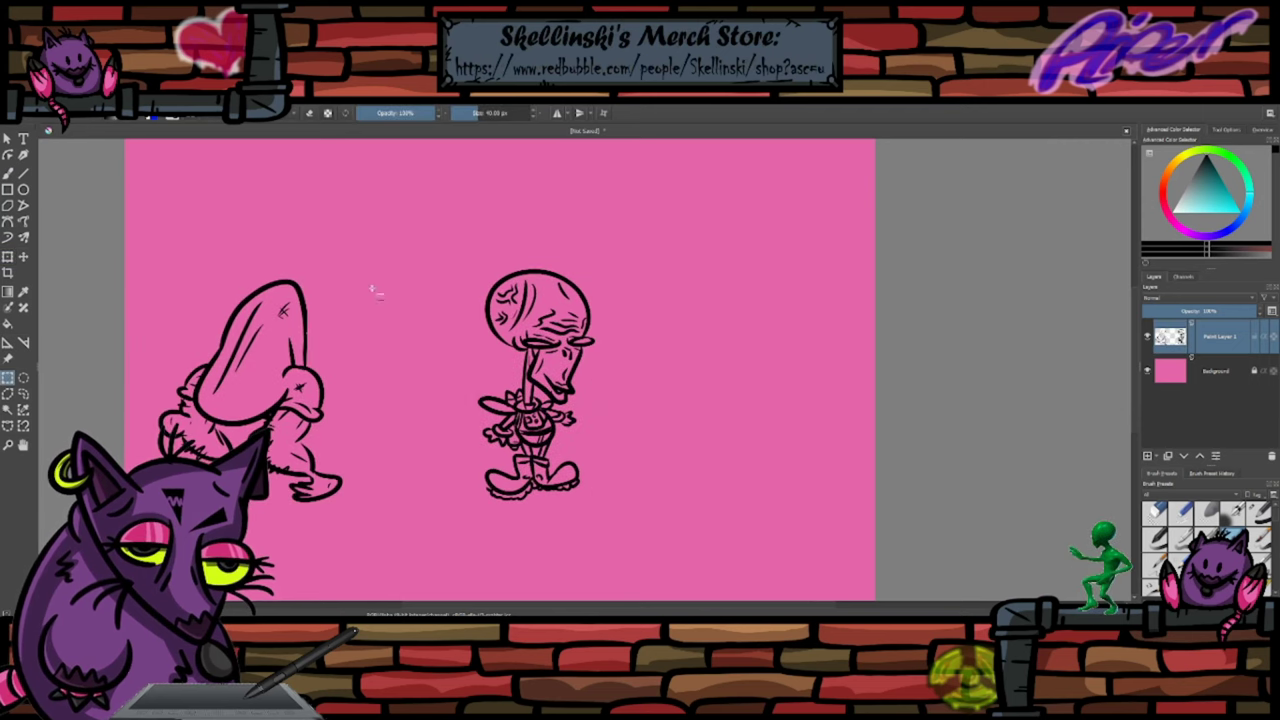
left_click_drag(643, 511, 642, 524)
key("ctrl+t")
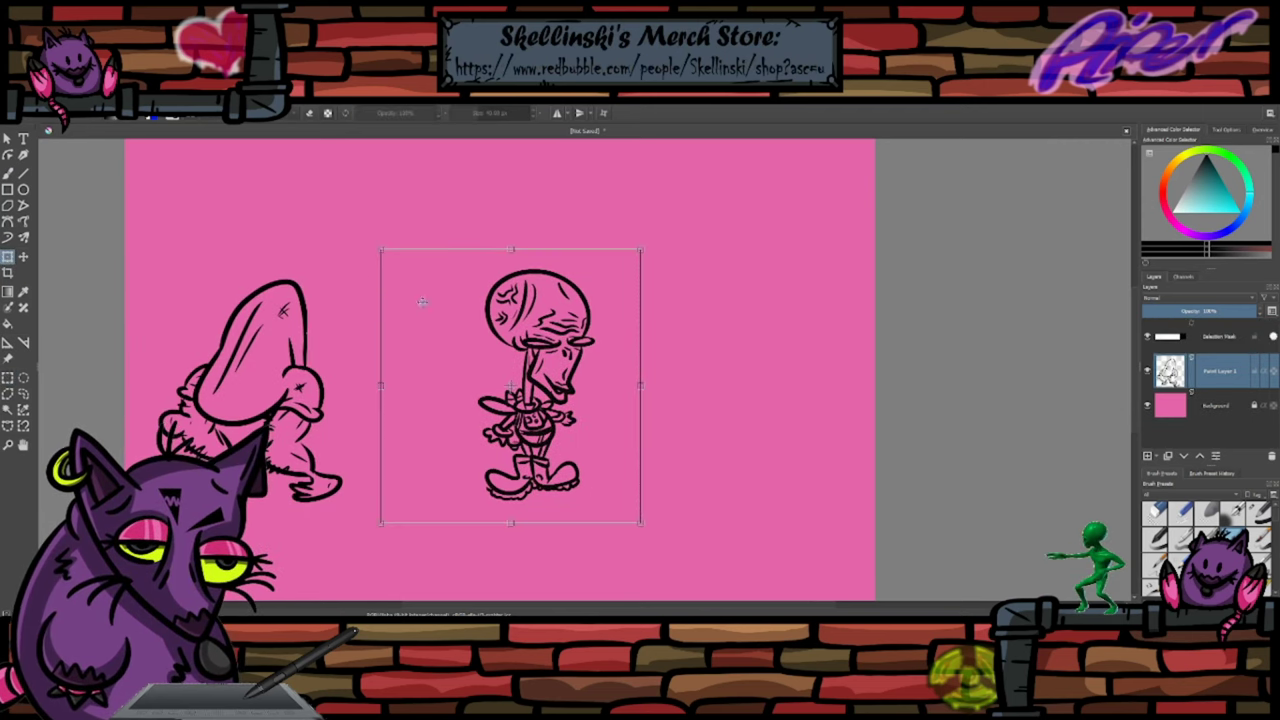
mouse_move(500, 342)
left_mouse_down()
mouse_move(320, 214)
mouse_move(402, 257)
mouse_move(455, 387)
mouse_move(437, 383)
mouse_move(323, 448)
left_mouse_up()
scroll(414, 248, "down", 1)
scroll(460, 373, "down", 1)
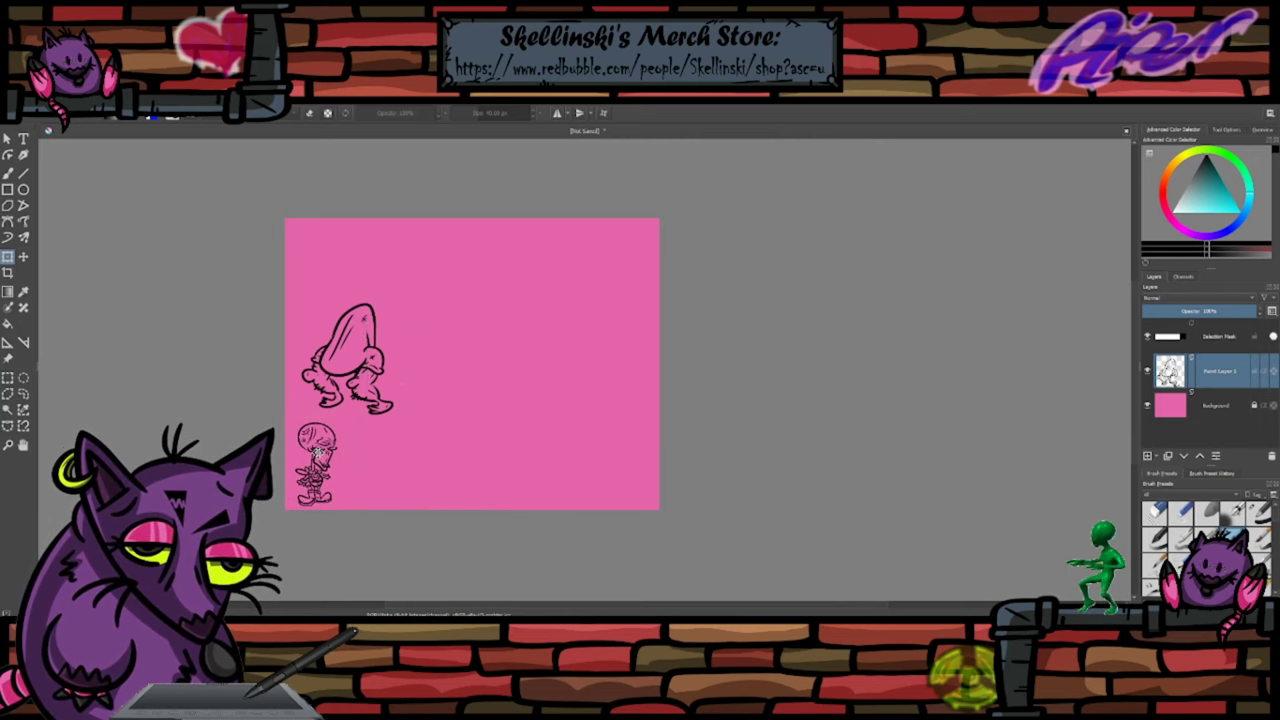
- Select the hairy-legged creature, scale it down, place it directly above the booted character at the canvas's left edge, and clear the selection
scroll(321, 453, "up", 2)
left_click(4, 382)
scroll(352, 305, "down", 1)
scroll(346, 236, "up", 1)
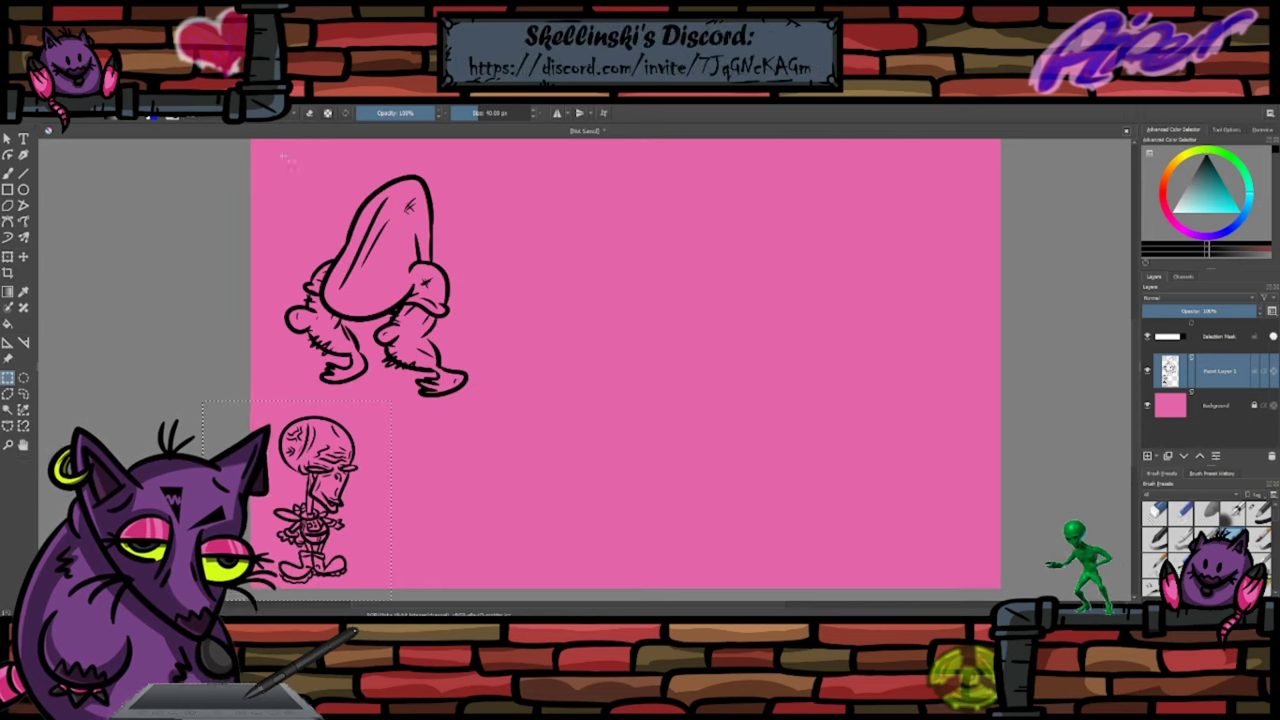
left_click_drag(272, 152, 500, 402)
left_click(8, 257)
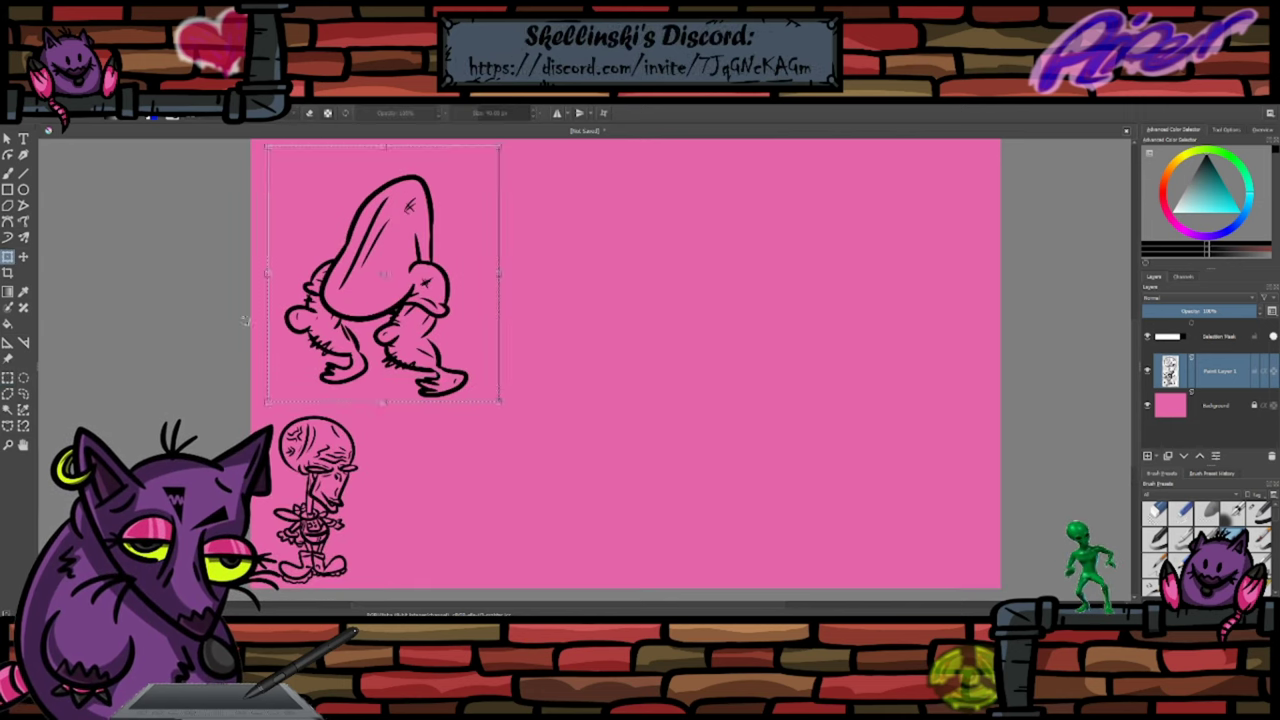
scroll(430, 346, "down", 2)
mouse_move(470, 240)
left_mouse_down()
mouse_move(424, 321)
mouse_move(487, 289)
left_mouse_up()
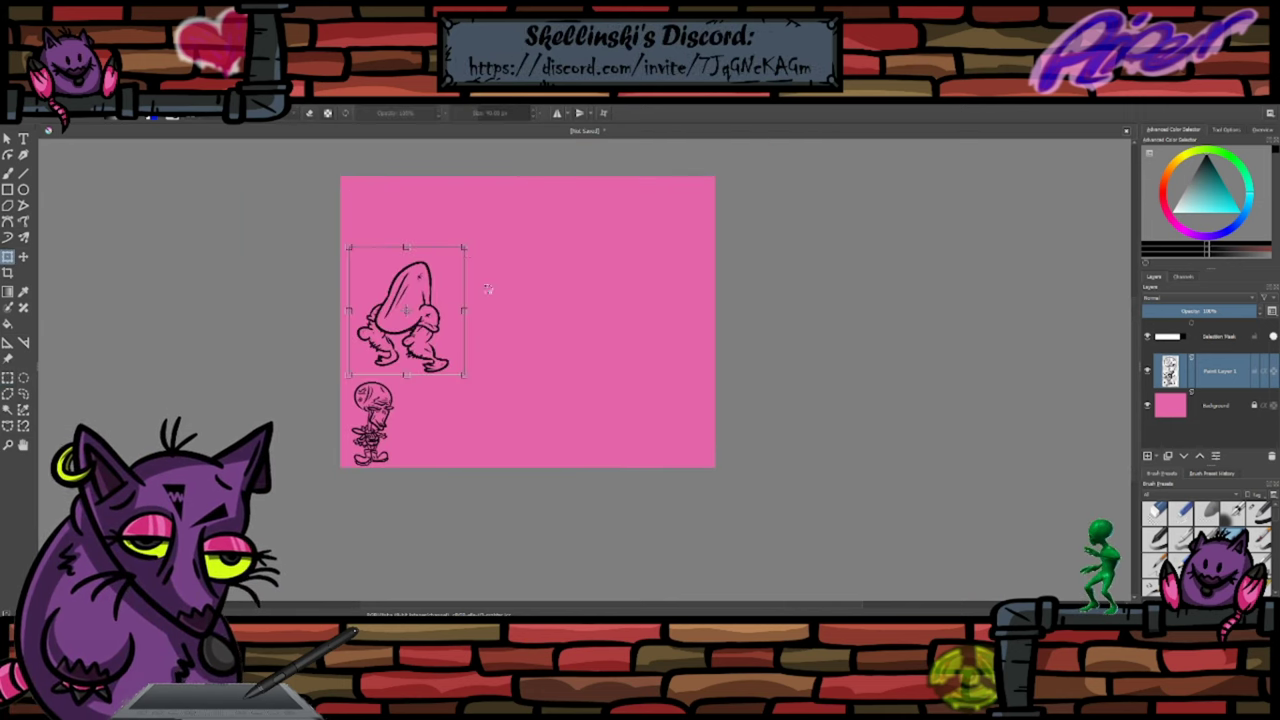
mouse_move(463, 245)
left_mouse_down()
mouse_move(400, 290)
mouse_move(305, 303)
left_mouse_up()
left_click(8, 173)
scroll(574, 265, "up", 1)
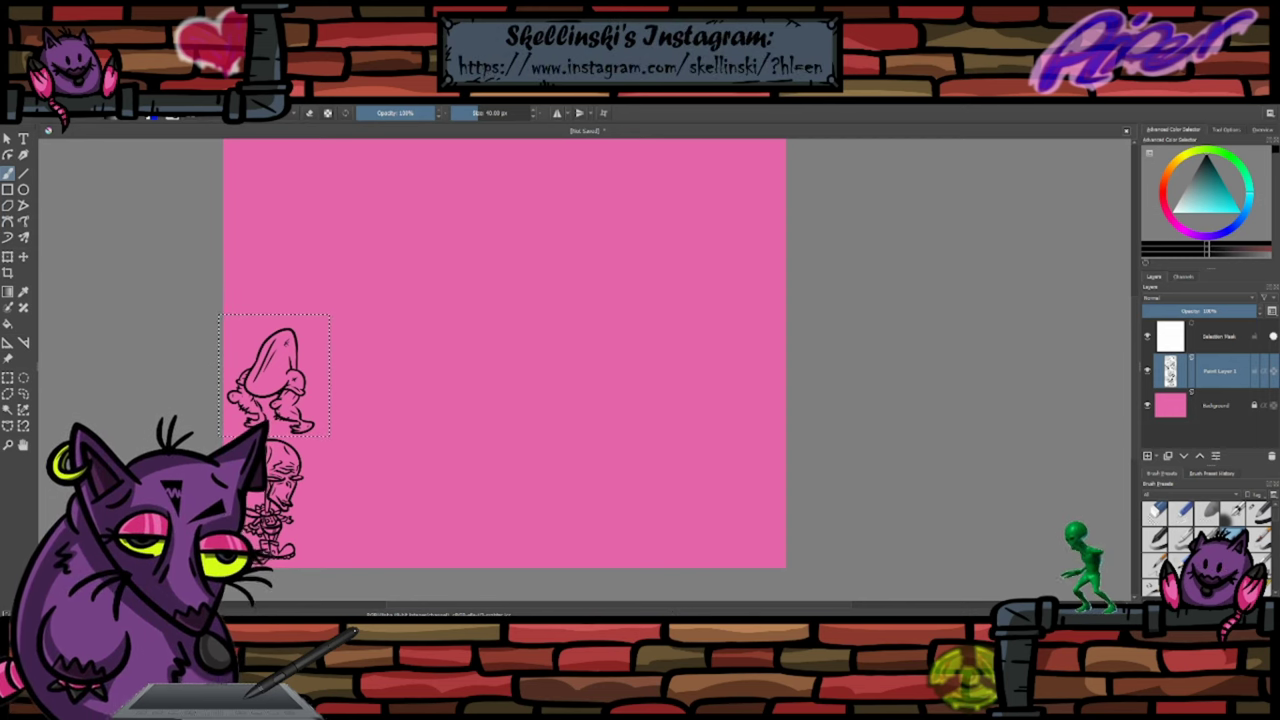
scroll(614, 337, "down", 1)
scroll(606, 308, "up", 1)
key("ctrl+shift+a")
scroll(544, 245, "up", 1)
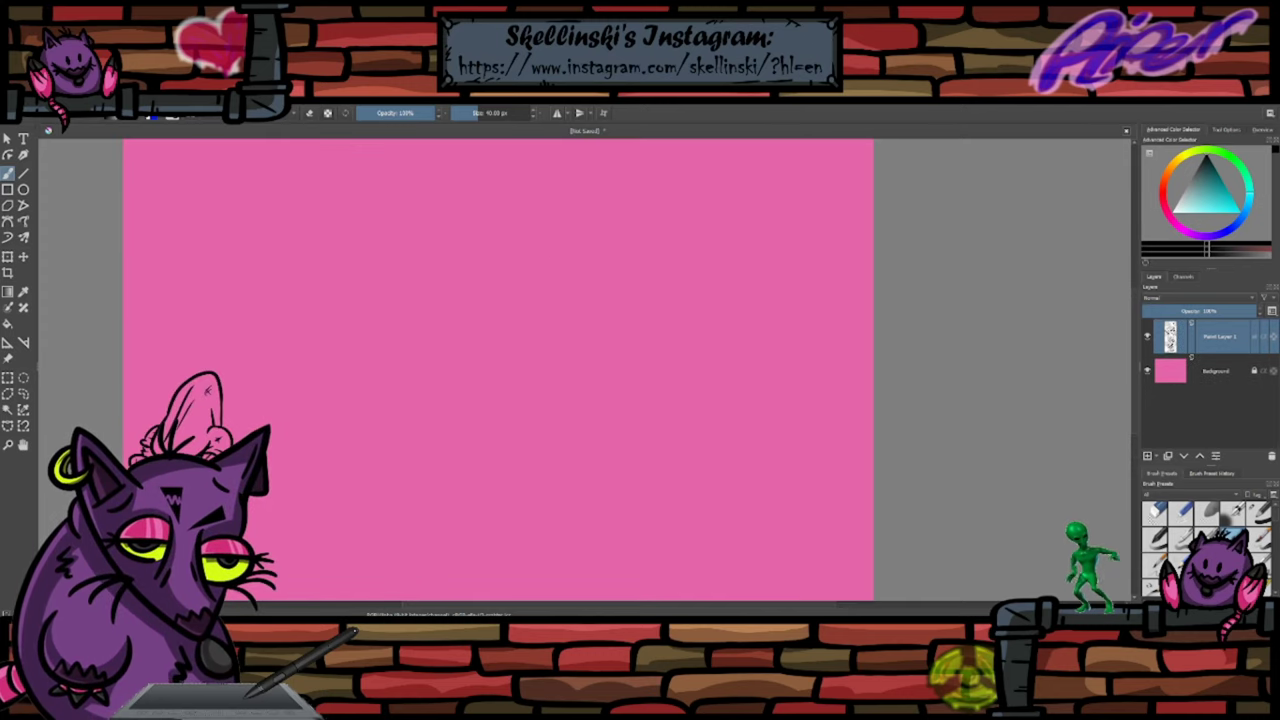
- Add a new paint layer above the layer holding the finished characters
scroll(636, 286, "down", 1)
scroll(639, 286, "up", 2)
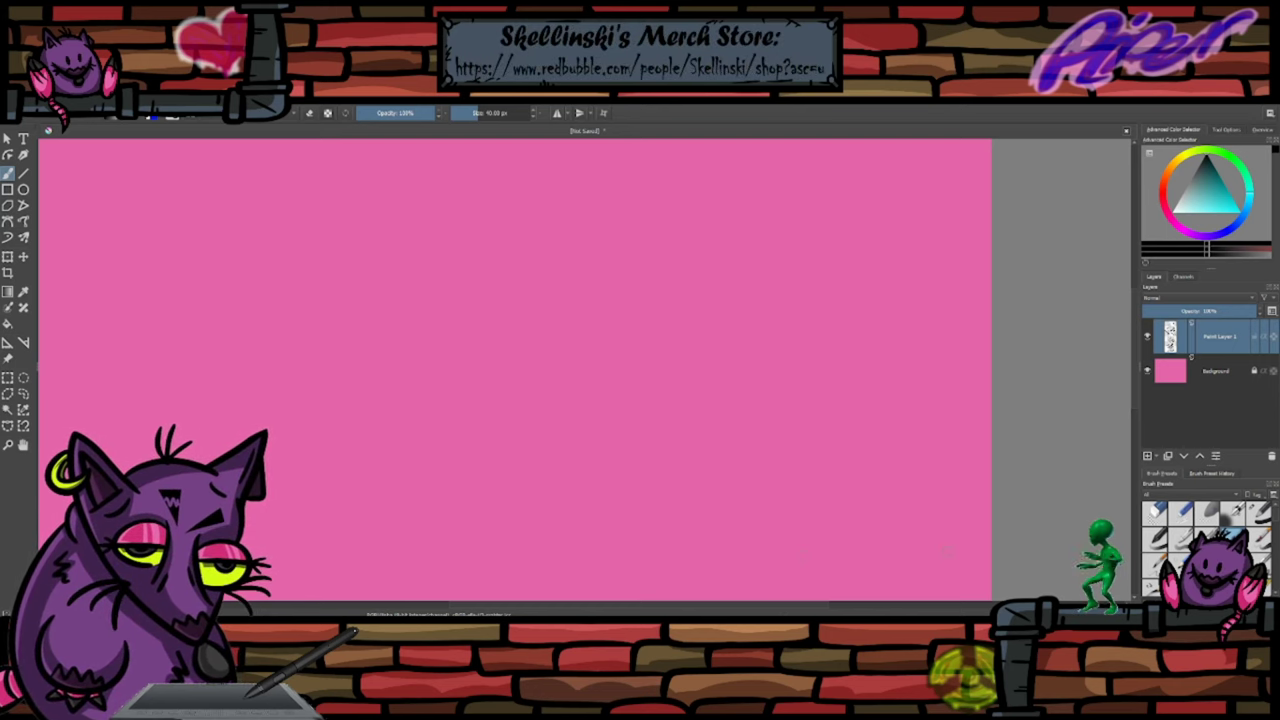
scroll(690, 320, "down", 2)
scroll(635, 346, "up", 1)
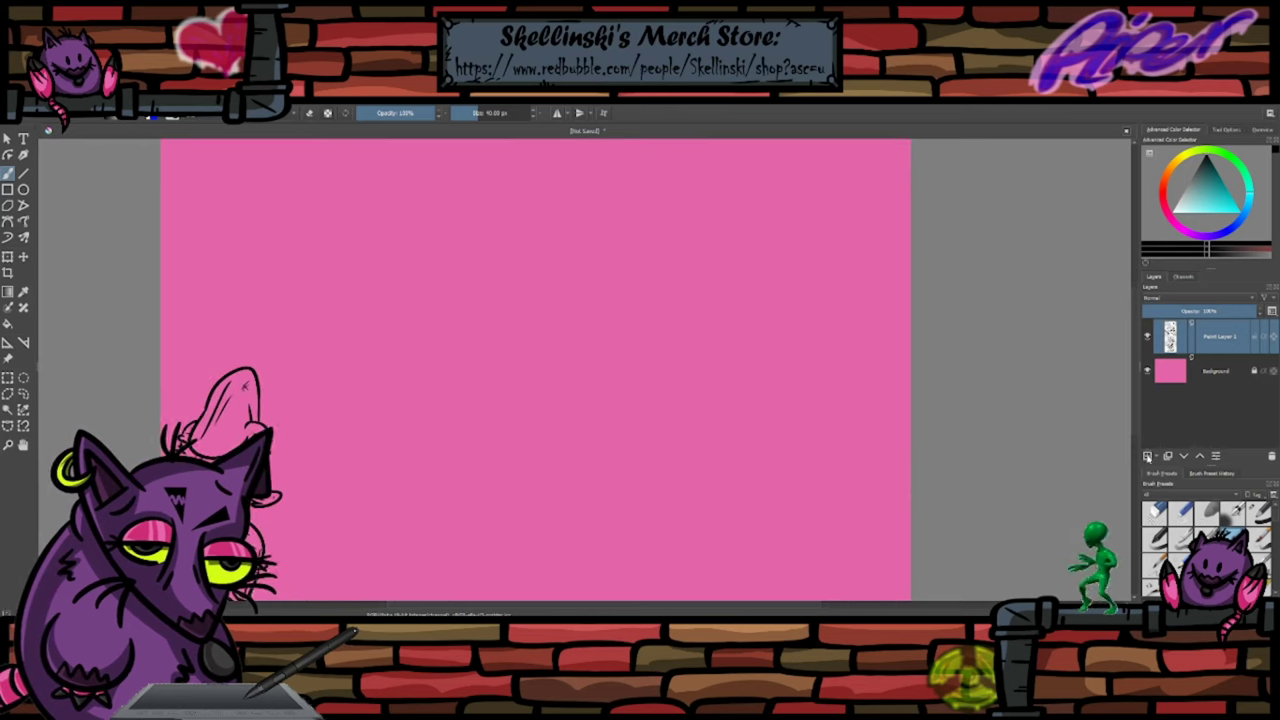
left_click(1147, 456)
key("plus")
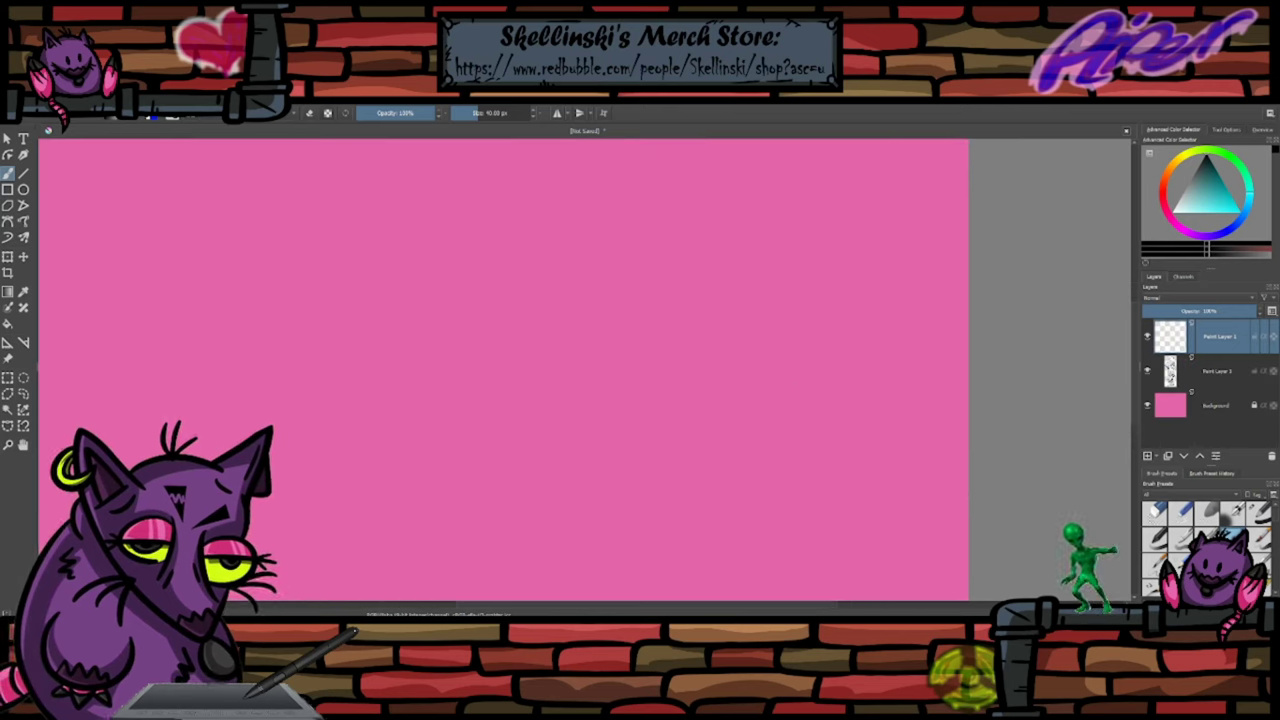
- Draw an ape face mid-canvas with two joined tall eyes, a small nose and thick bulging upper and lower lips
mouse_move(550, 378)
left_mouse_down()
mouse_move(607, 362)
mouse_move(610, 380)
mouse_move(562, 375)
mouse_move(573, 360)
mouse_move(597, 372)
mouse_move(543, 372)
mouse_move(558, 313)
mouse_move(593, 354)
mouse_move(550, 339)
mouse_move(591, 326)
mouse_move(573, 326)
mouse_move(620, 347)
mouse_move(576, 416)
left_mouse_up()
key("ctrl+z")
key("ctrl+z")
key("ctrl+z")
key("ctrl+z")
mouse_move(596, 350)
left_mouse_down()
mouse_move(614, 420)
mouse_move(489, 383)
left_mouse_up()
mouse_move(655, 402)
left_mouse_down()
mouse_move(514, 462)
mouse_move(501, 426)
mouse_move(658, 419)
mouse_move(588, 479)
mouse_move(486, 424)
left_mouse_up()
key("ctrl+z")
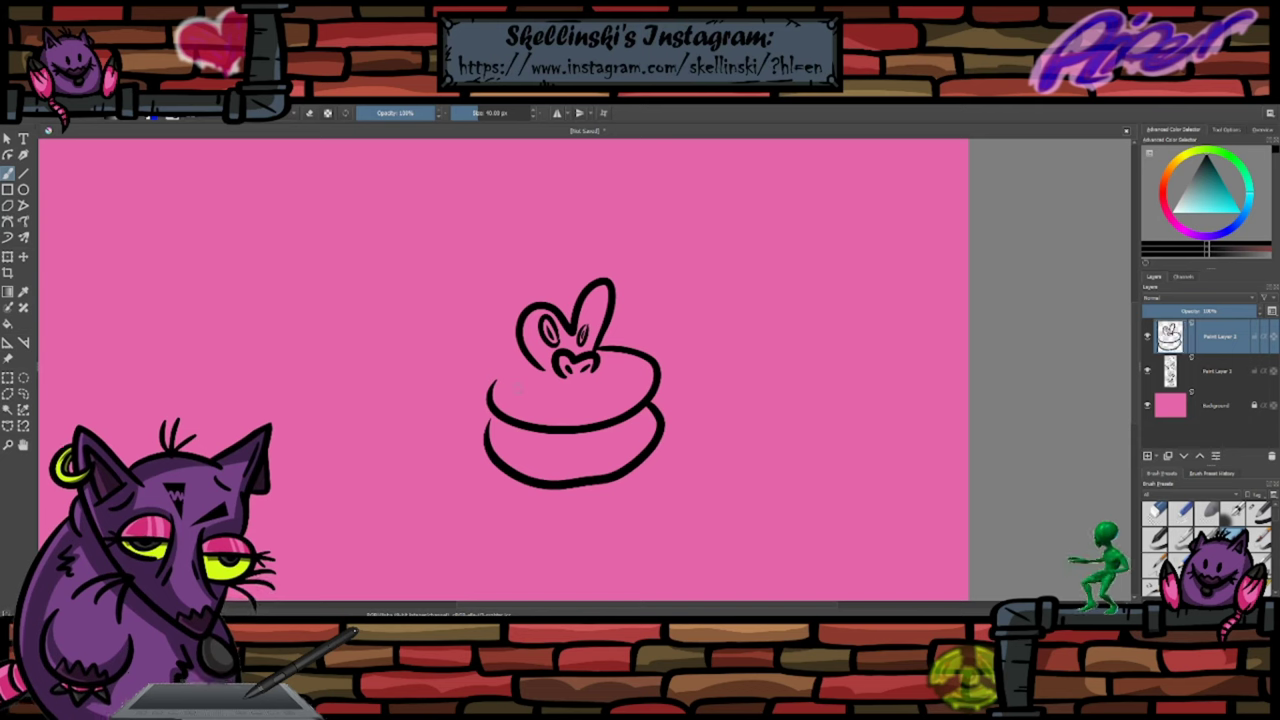
- Close the muzzle's upper outline and add a mouth-corner tick, a cheek crease and curved lines along both lips
left_click_drag(481, 375, 508, 379)
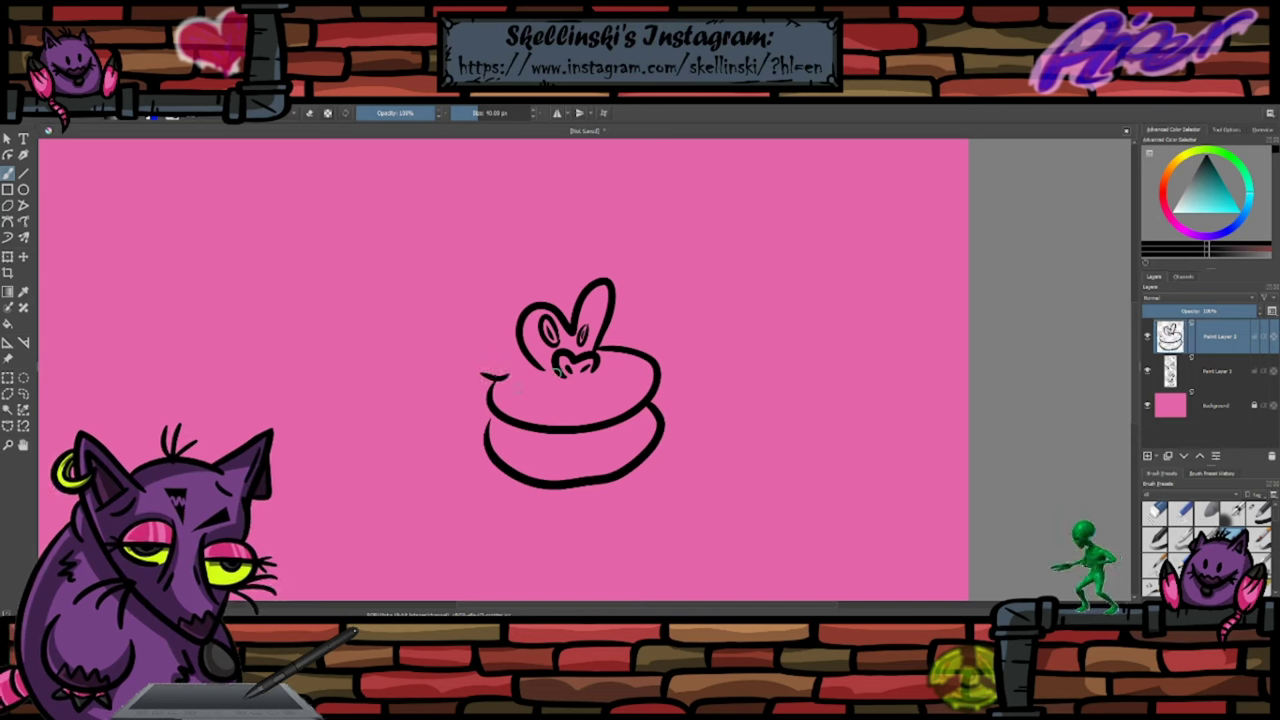
mouse_move(594, 358)
left_mouse_down()
mouse_move(610, 370)
mouse_move(611, 405)
mouse_move(532, 408)
left_mouse_up()
left_click_drag(656, 419, 553, 436)
key("ctrl+z")
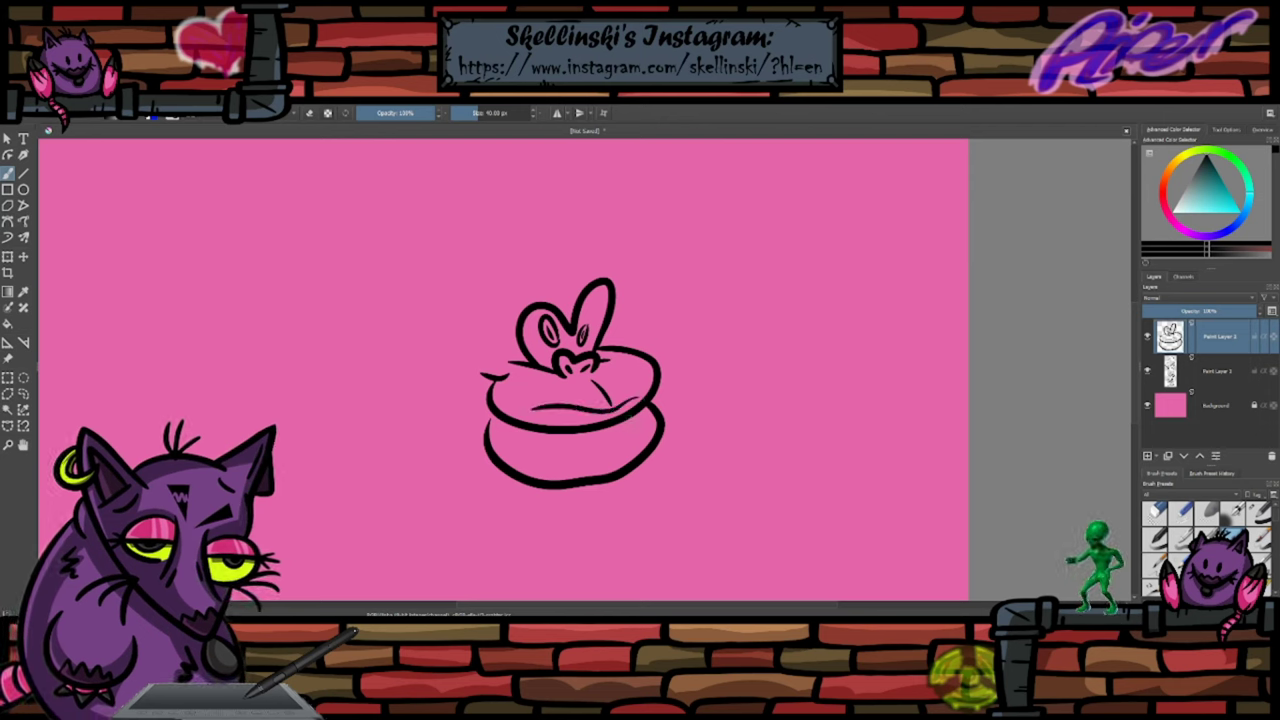
left_click_drag(642, 422, 528, 435)
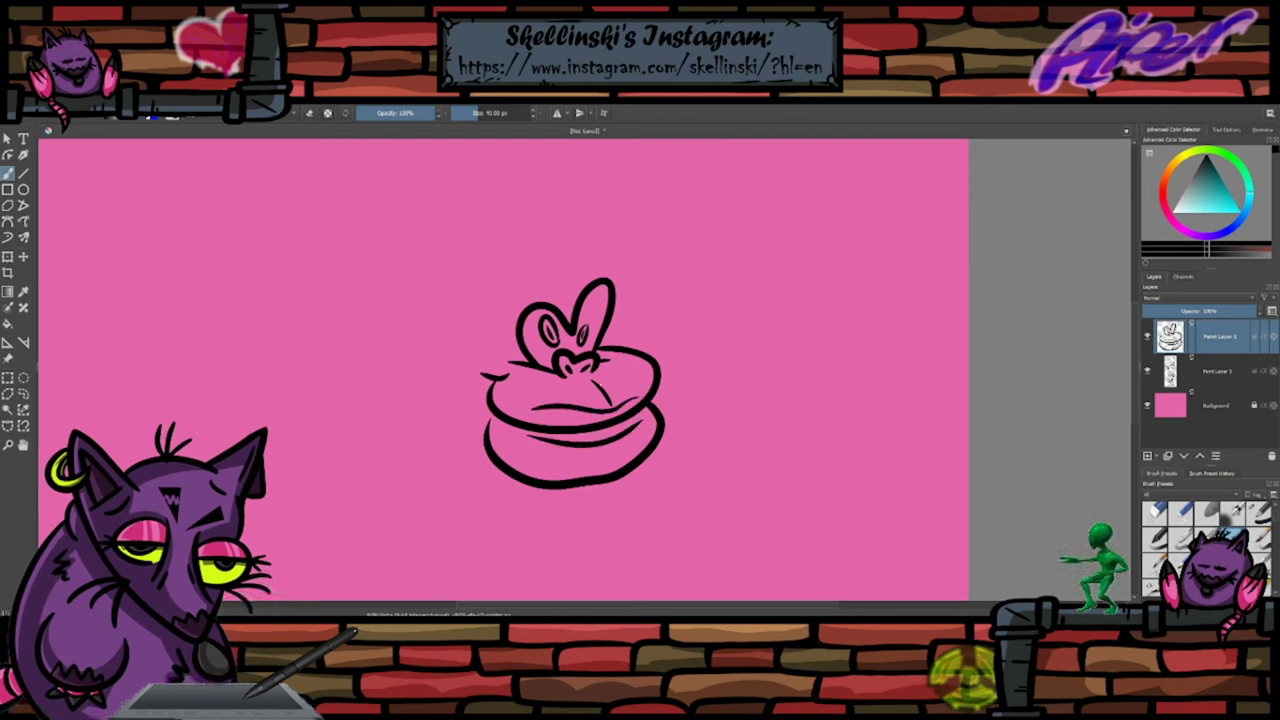
- Draw the ape's tall head with a spiky hair tuft and jagged ears, adding brow wrinkles and short hair strokes
mouse_move(597, 290)
left_mouse_down()
mouse_move(584, 253)
mouse_move(525, 193)
mouse_move(528, 224)
mouse_move(464, 229)
mouse_move(504, 295)
mouse_move(498, 331)
mouse_move(469, 318)
mouse_move(483, 358)
mouse_move(508, 322)
left_mouse_up()
left_click_drag(612, 320, 614, 344)
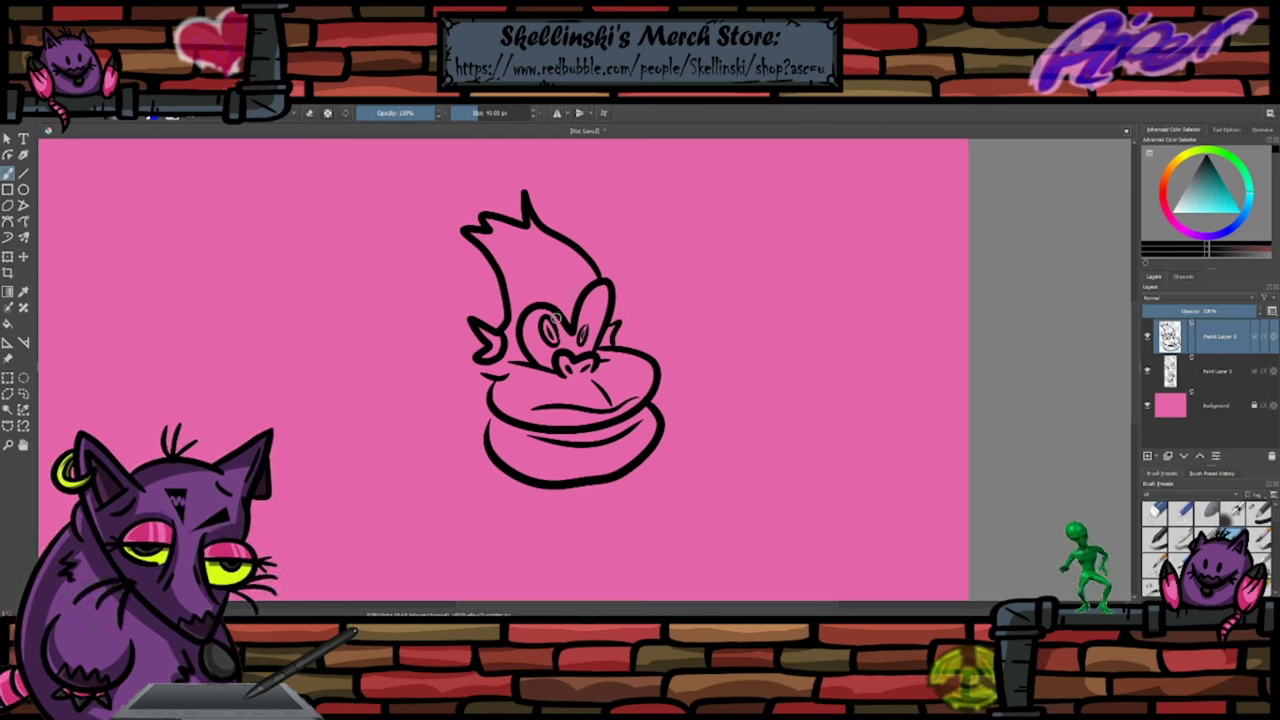
left_click_drag(564, 324, 525, 291)
mouse_move(572, 328)
left_mouse_down()
mouse_move(566, 266)
mouse_move(561, 297)
mouse_move(498, 330)
mouse_move(490, 305)
left_mouse_up()
key("ctrl+z")
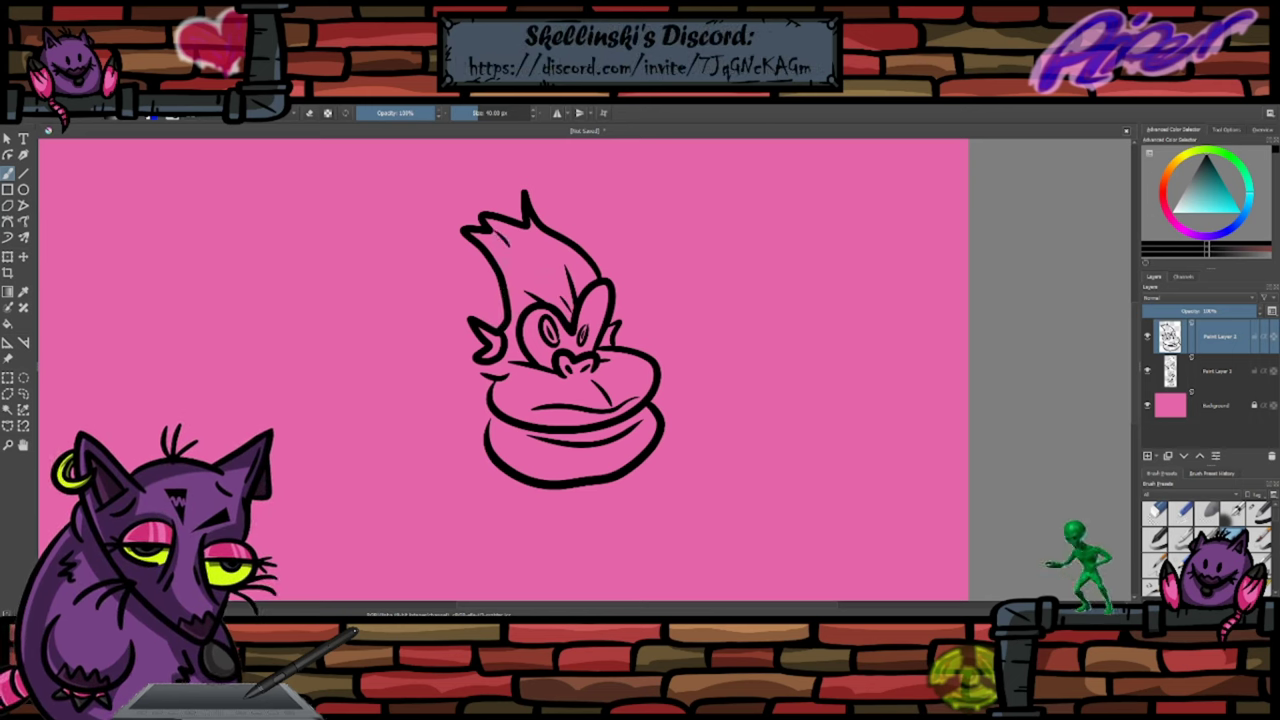
mouse_move(518, 236)
left_mouse_down()
mouse_move(556, 258)
mouse_move(534, 286)
left_mouse_up()
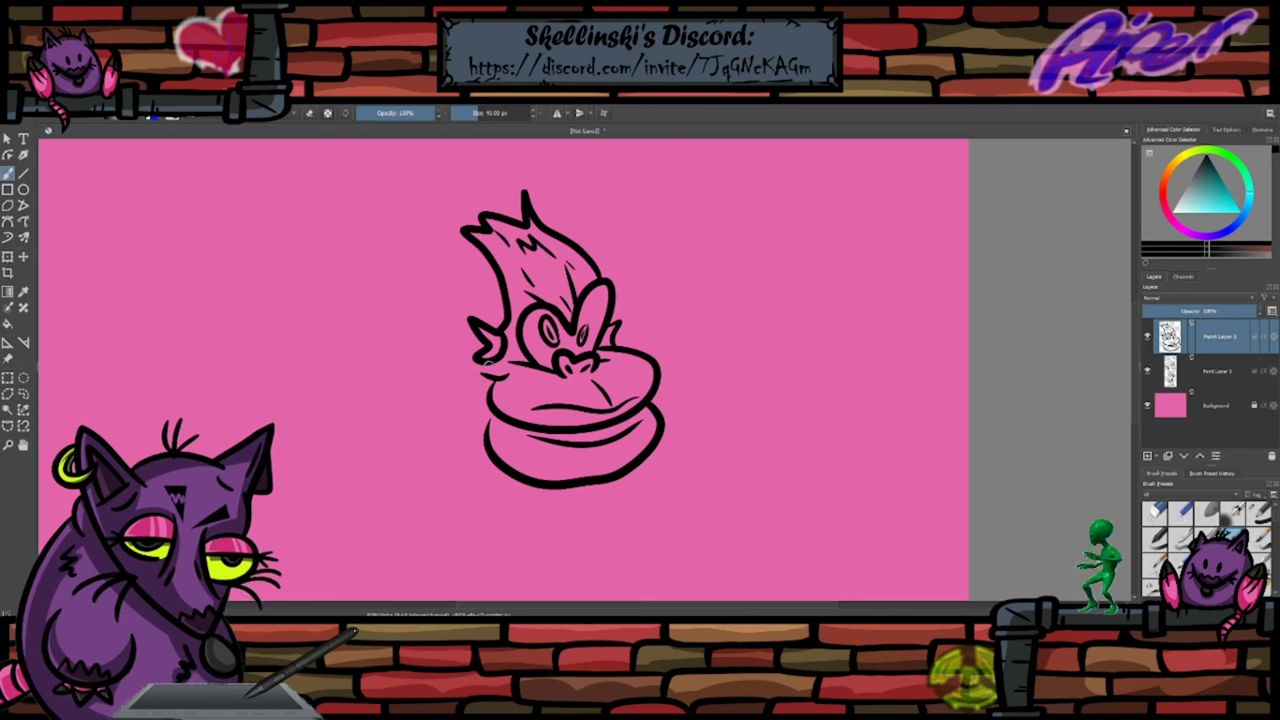
- Draw two rounded cheek and jaw bulges behind the ape's mouth, beneath the rear ear
mouse_move(490, 360)
left_mouse_down()
mouse_move(466, 424)
mouse_move(481, 460)
left_mouse_up()
key("ctrl+z")
mouse_move(472, 397)
left_mouse_down()
mouse_move(480, 438)
mouse_move(473, 394)
mouse_move(500, 419)
mouse_move(484, 440)
left_mouse_up()
key("ctrl+z")
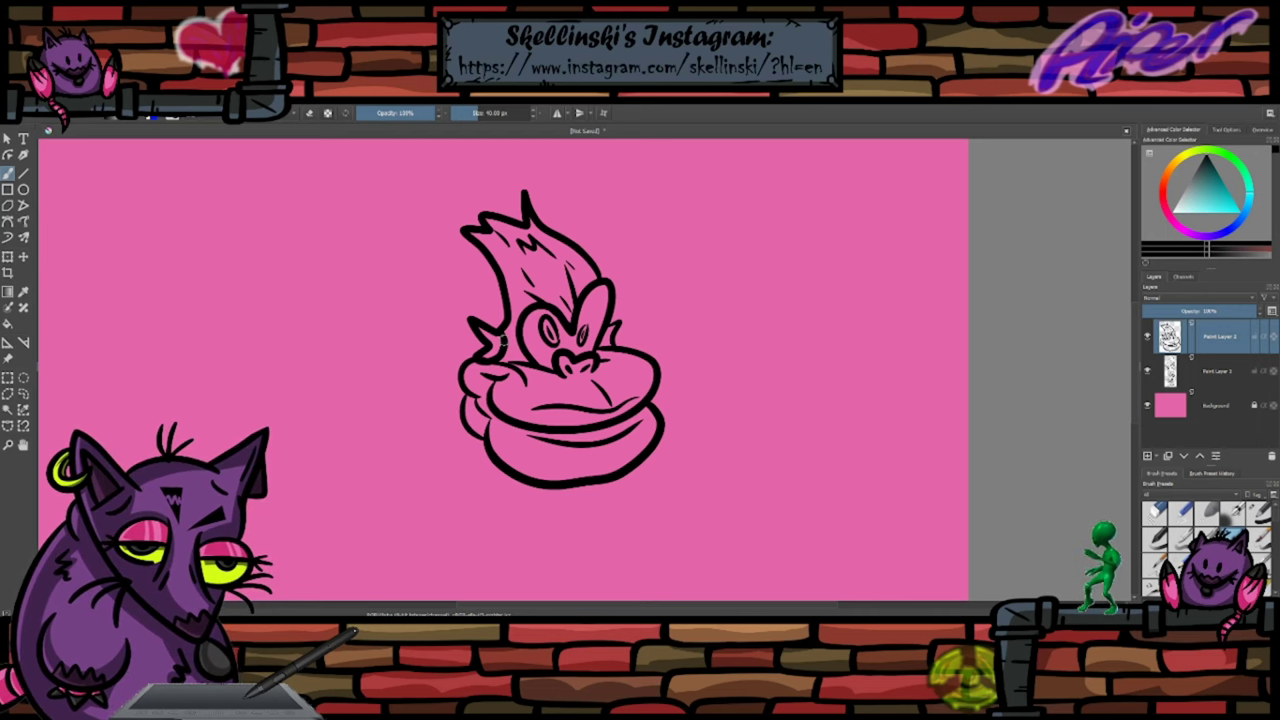
- Draw an angular neckpiece with two creases under the chin and a pointed tie outline hanging below it
scroll(558, 265, "down", 2)
scroll(547, 378, "up", 2)
scroll(622, 352, "down", 2)
scroll(624, 348, "up", 3)
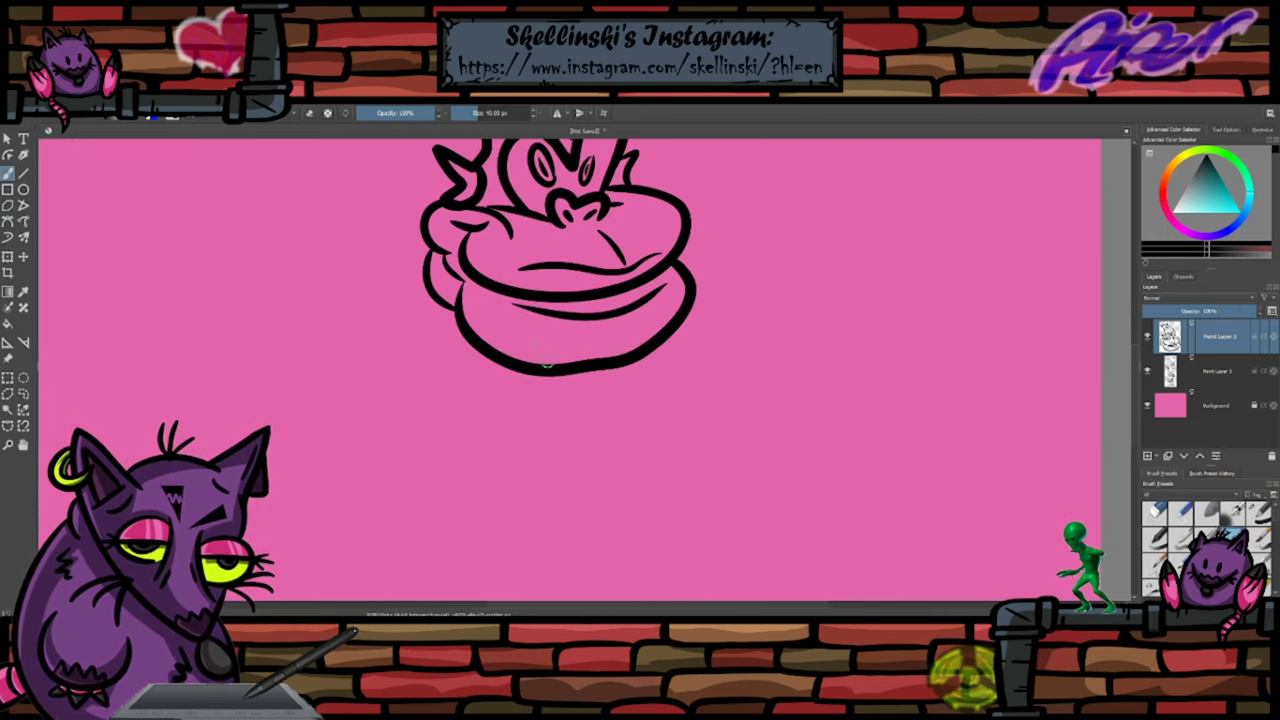
mouse_move(462, 328)
left_mouse_down()
mouse_move(496, 362)
mouse_move(500, 428)
mouse_move(555, 375)
mouse_move(500, 398)
mouse_move(553, 398)
mouse_move(470, 515)
mouse_move(588, 530)
mouse_move(522, 432)
mouse_move(482, 460)
mouse_move(461, 561)
mouse_move(476, 566)
mouse_move(518, 440)
left_mouse_up()
key("ctrl+z")
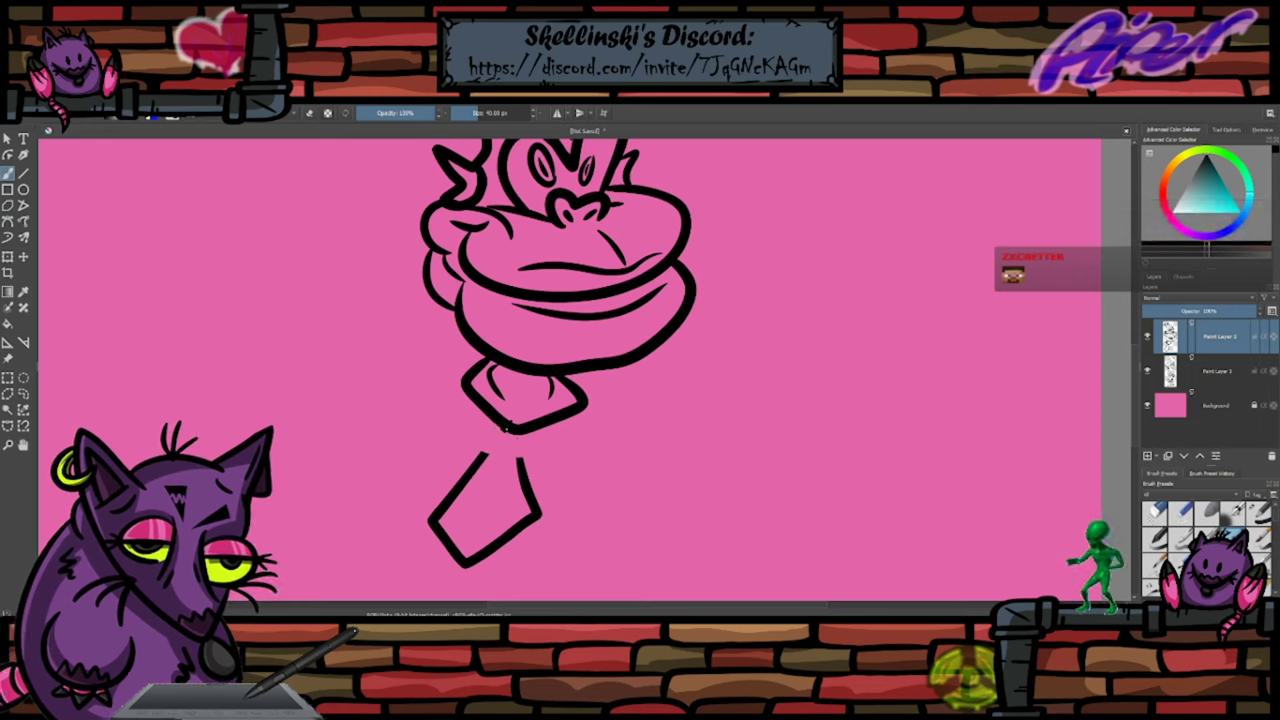
- Draw a round ringed clasp between the neckpiece and tie, flank it with striped bands, and add fold lines to the fabric
mouse_move(500, 433)
left_mouse_down()
mouse_move(526, 456)
mouse_move(512, 433)
mouse_move(508, 451)
left_mouse_up()
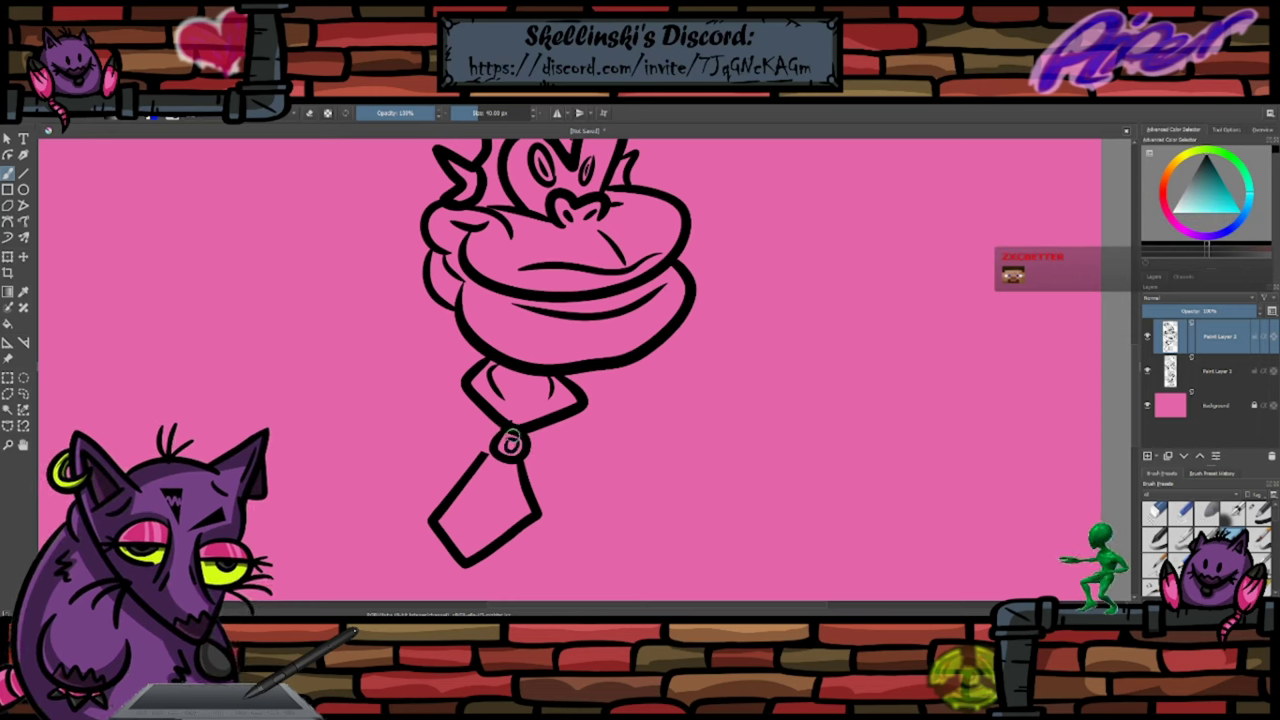
key("ctrl+z")
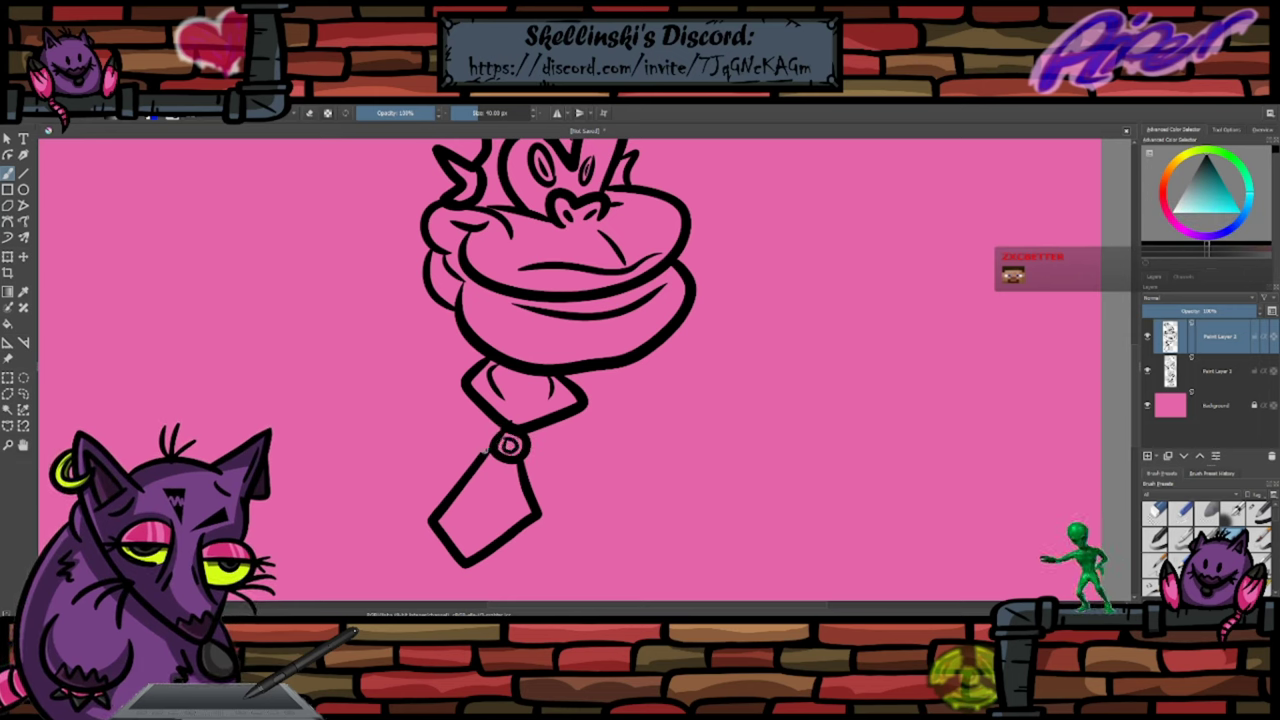
mouse_move(488, 428)
left_mouse_down()
mouse_move(490, 452)
mouse_move(491, 416)
mouse_move(485, 433)
mouse_move(477, 413)
left_mouse_up()
key("ctrl+z")
key("ctrl+z")
key("ctrl+z")
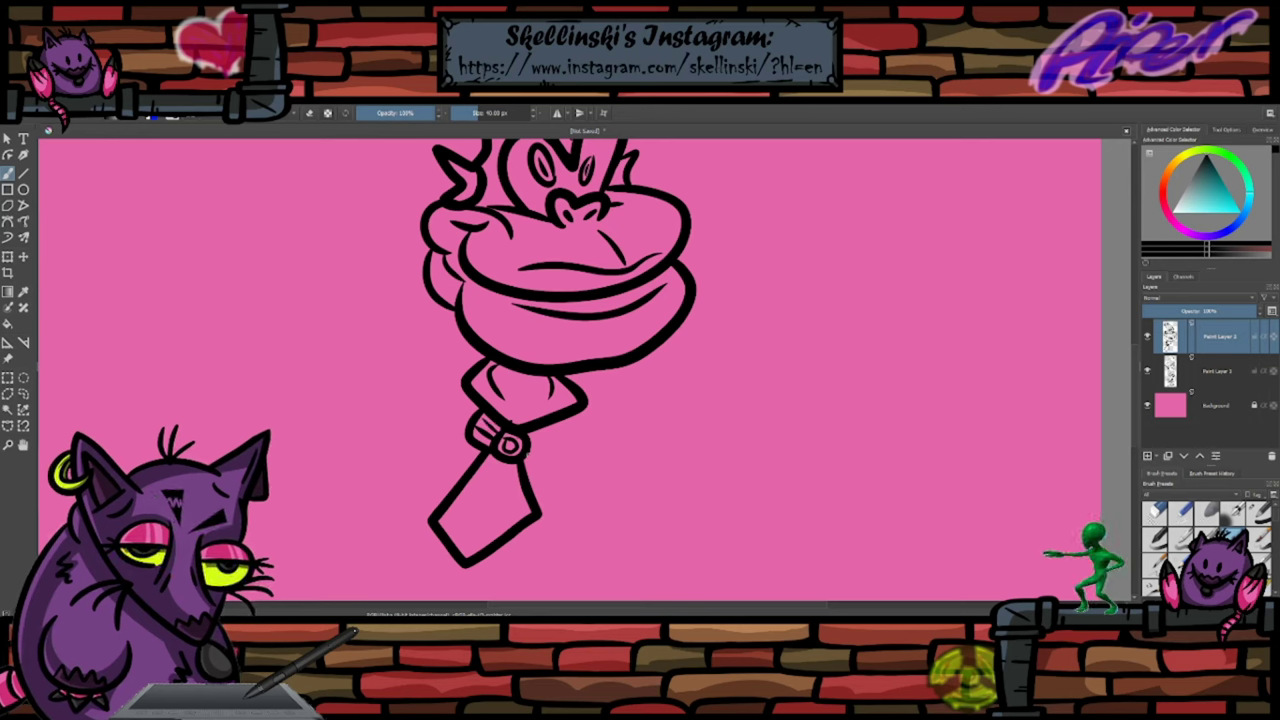
mouse_move(527, 456)
left_mouse_down()
mouse_move(531, 428)
mouse_move(543, 443)
mouse_move(533, 500)
mouse_move(487, 471)
mouse_move(539, 410)
mouse_move(510, 407)
mouse_move(538, 385)
mouse_move(521, 382)
left_mouse_up()
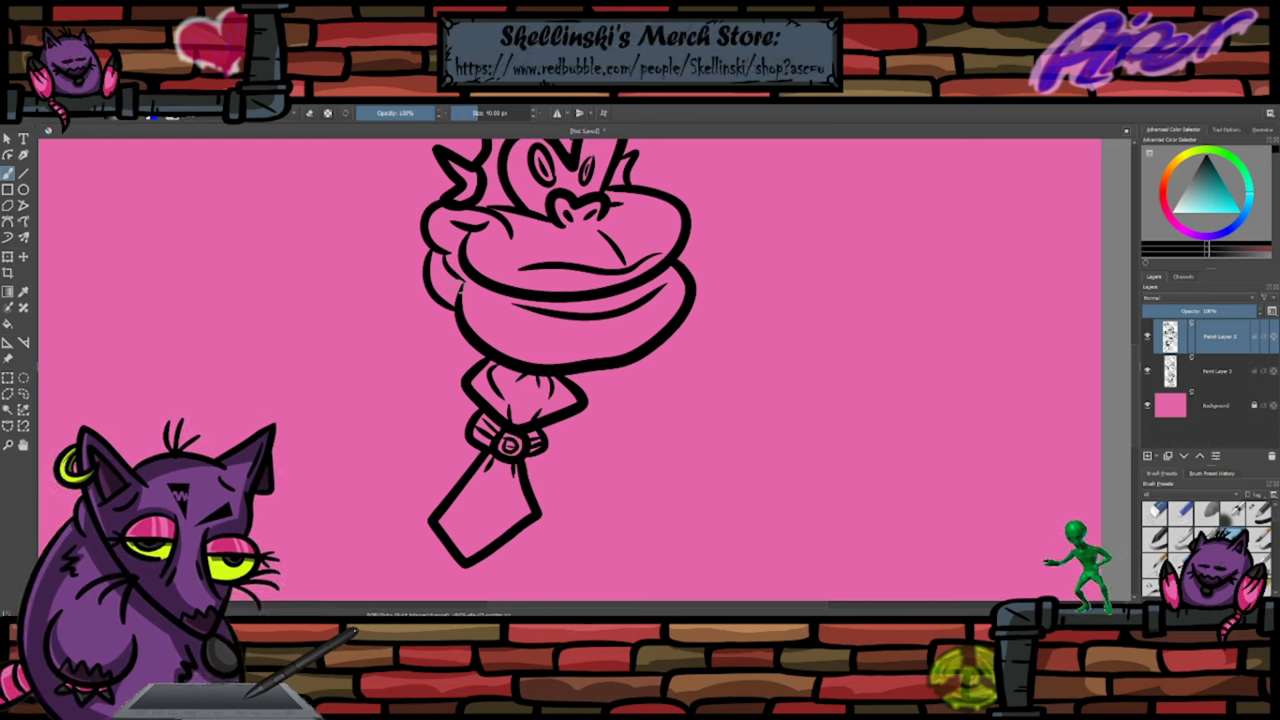
- Add curved shading strokes inside the lower bulge behind the ape's jaw
key("ctrl+z")
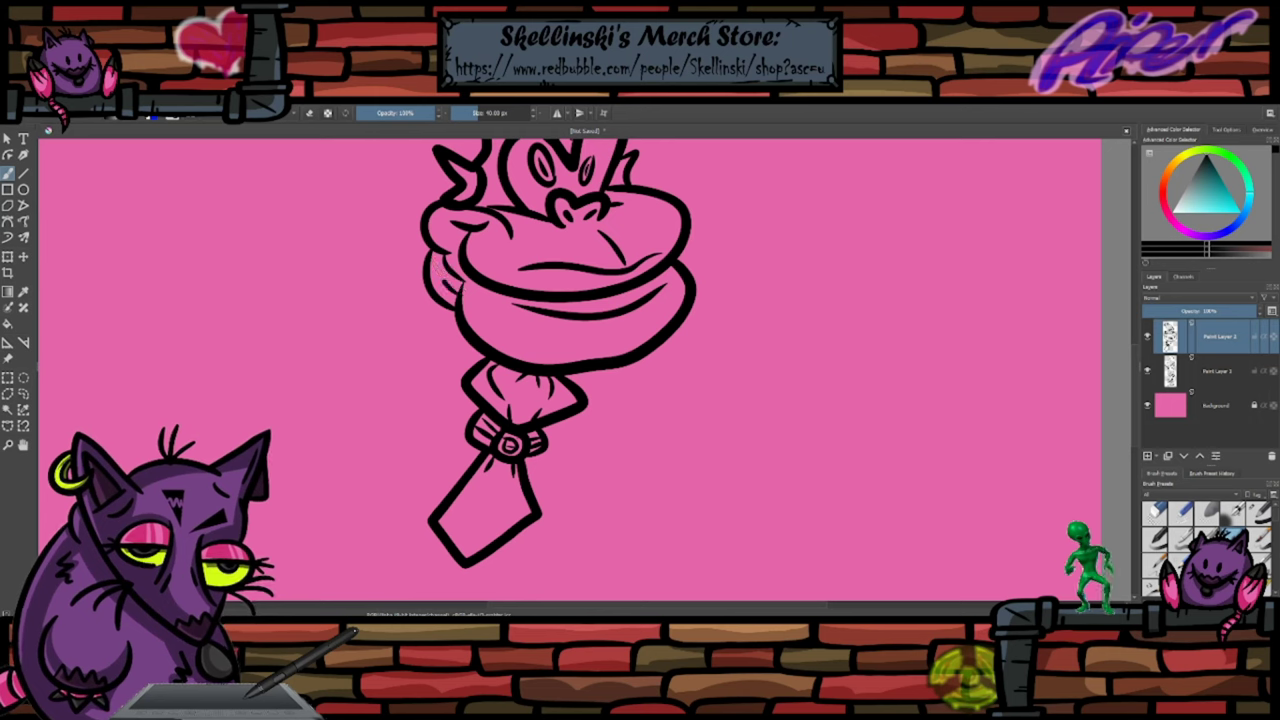
left_click_drag(440, 264, 442, 283)
mouse_move(447, 267)
left_mouse_down()
mouse_move(460, 279)
mouse_move(447, 289)
left_mouse_up()
key("ctrl+z")
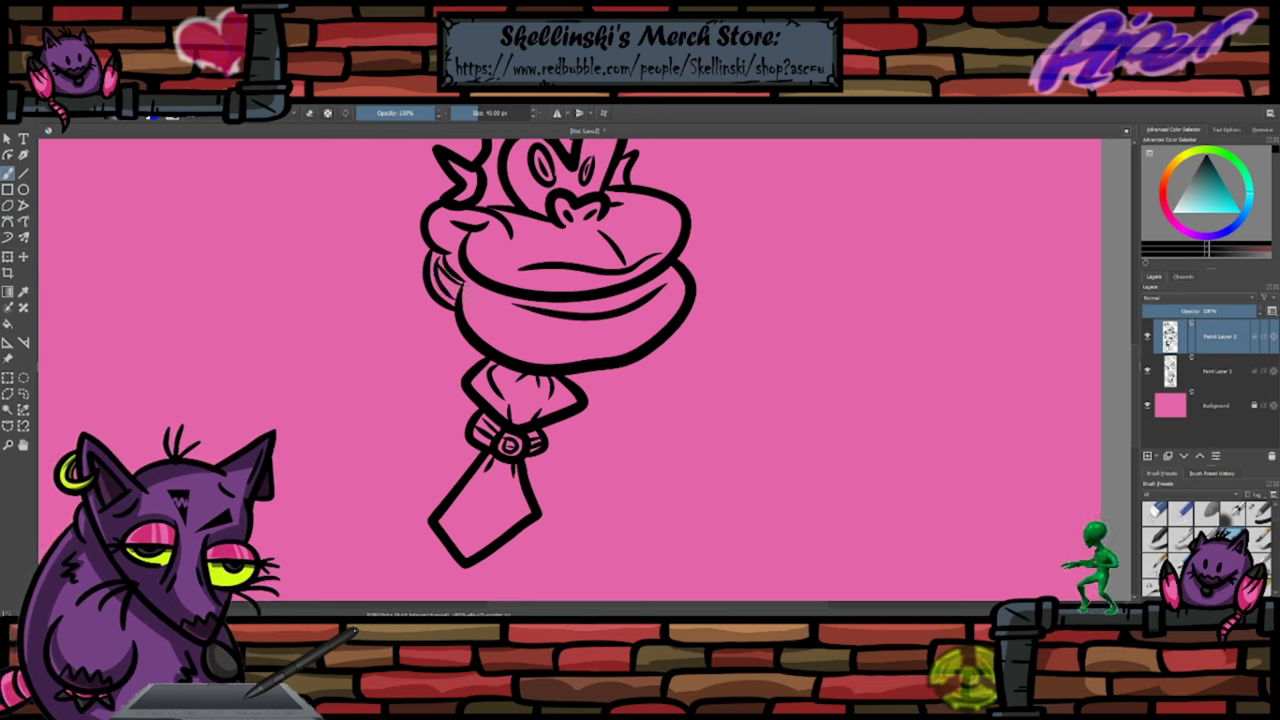
- Letter "DK" on the ape's tie and add short crease strokes around the letters
mouse_move(476, 482)
left_mouse_down()
mouse_move(459, 525)
mouse_move(485, 479)
mouse_move(458, 522)
mouse_move(483, 490)
mouse_move(506, 500)
mouse_move(520, 532)
mouse_move(478, 531)
mouse_move(484, 500)
mouse_move(470, 516)
mouse_move(484, 487)
mouse_move(512, 505)
left_mouse_up()
key("ctrl+z")
key("ctrl+z")
key("ctrl+z")
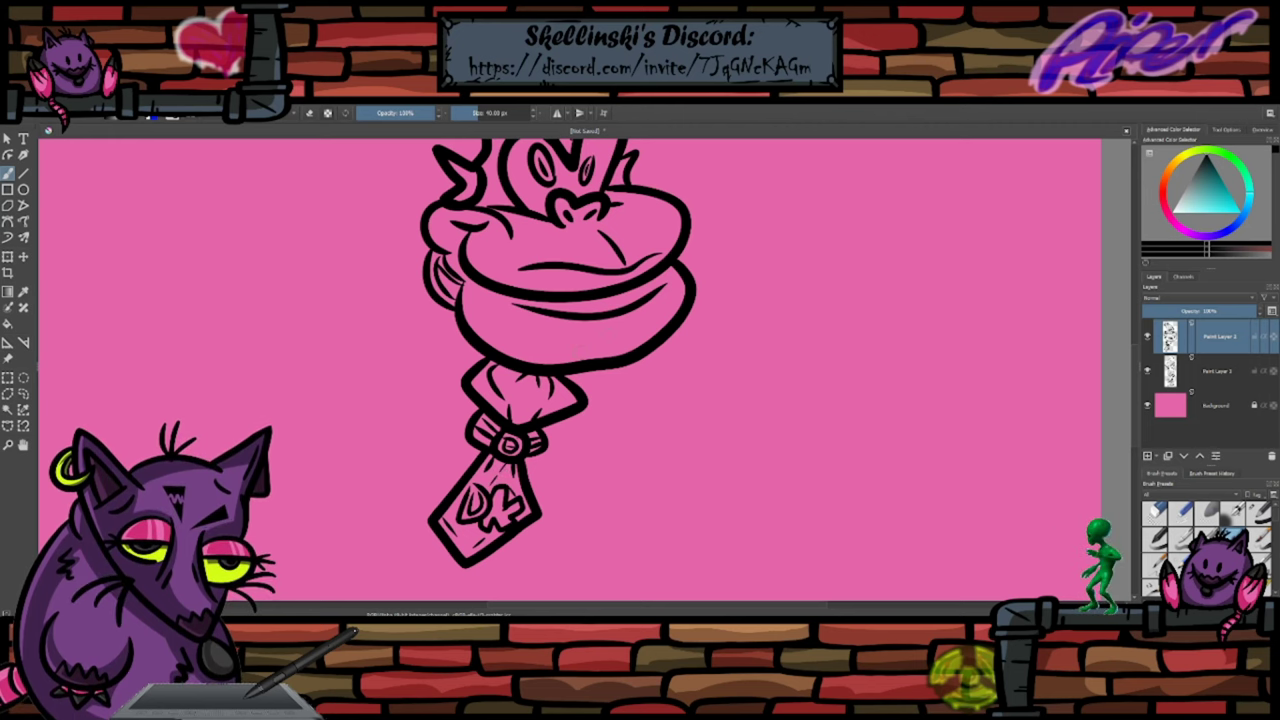
- Add short crease lines near the bottom edge and front side of the ape's lower lip
scroll(746, 248, "down", 3)
scroll(745, 262, "up", 1)
scroll(712, 247, "down", 2)
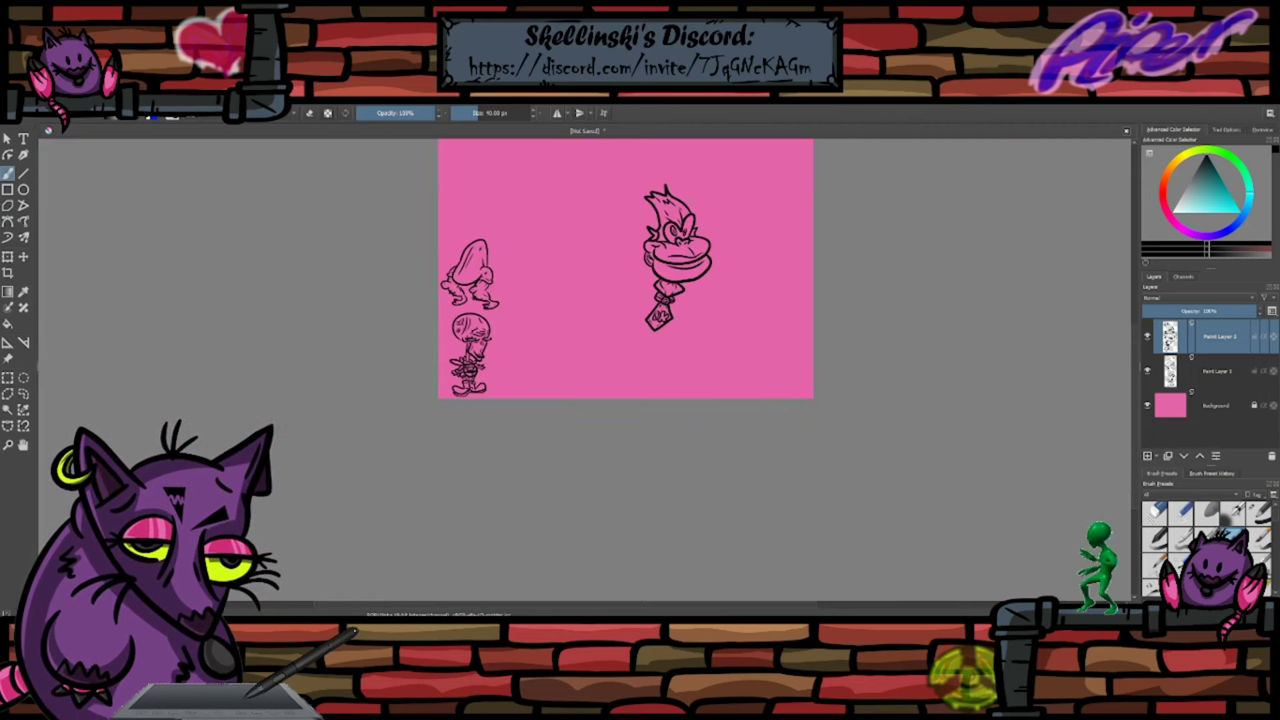
scroll(688, 205, "up", 3)
scroll(693, 222, "down", 1)
scroll(699, 271, "up", 3)
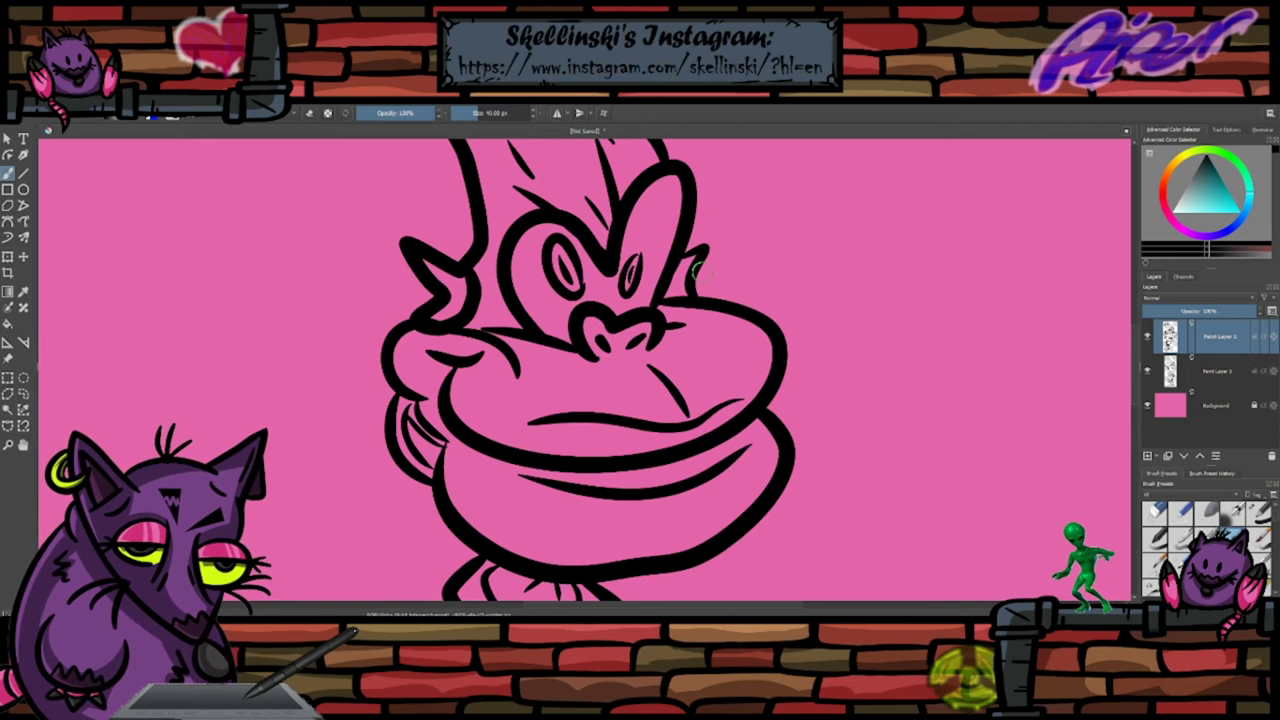
key("minus")
key("minus")
key("minus")
key("equal")
key("equal")
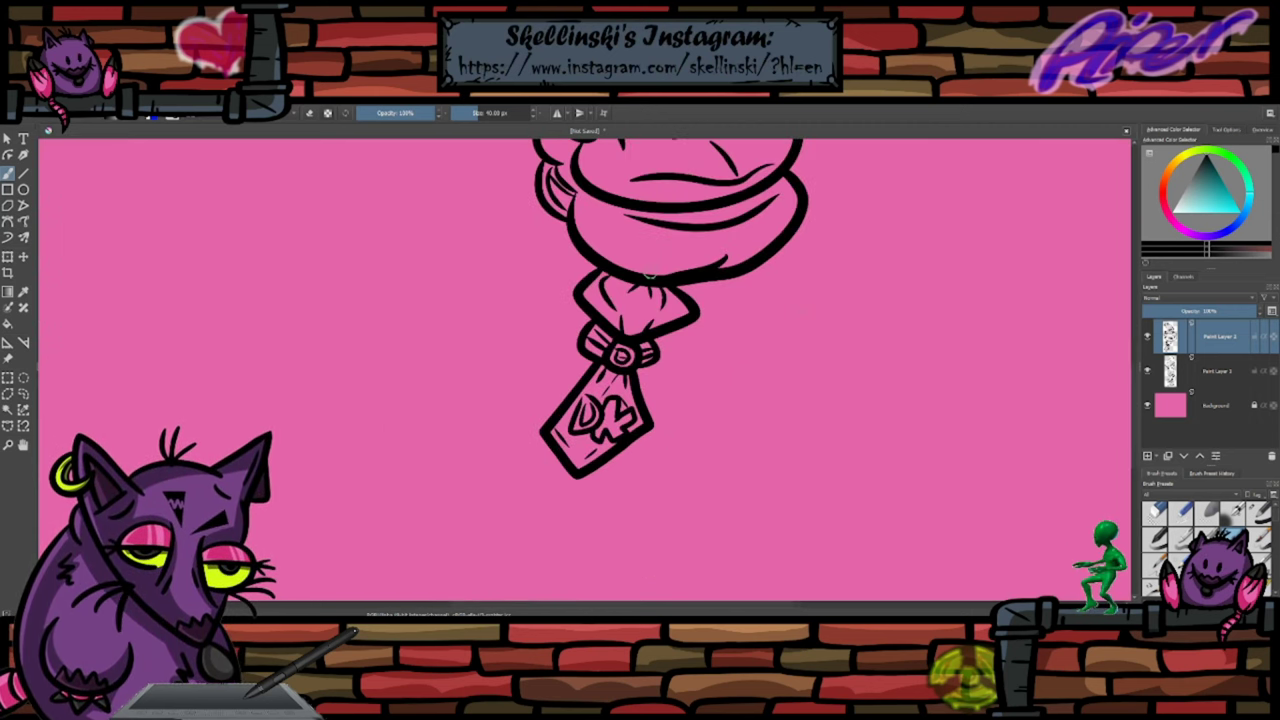
left_click_drag(717, 256, 670, 275)
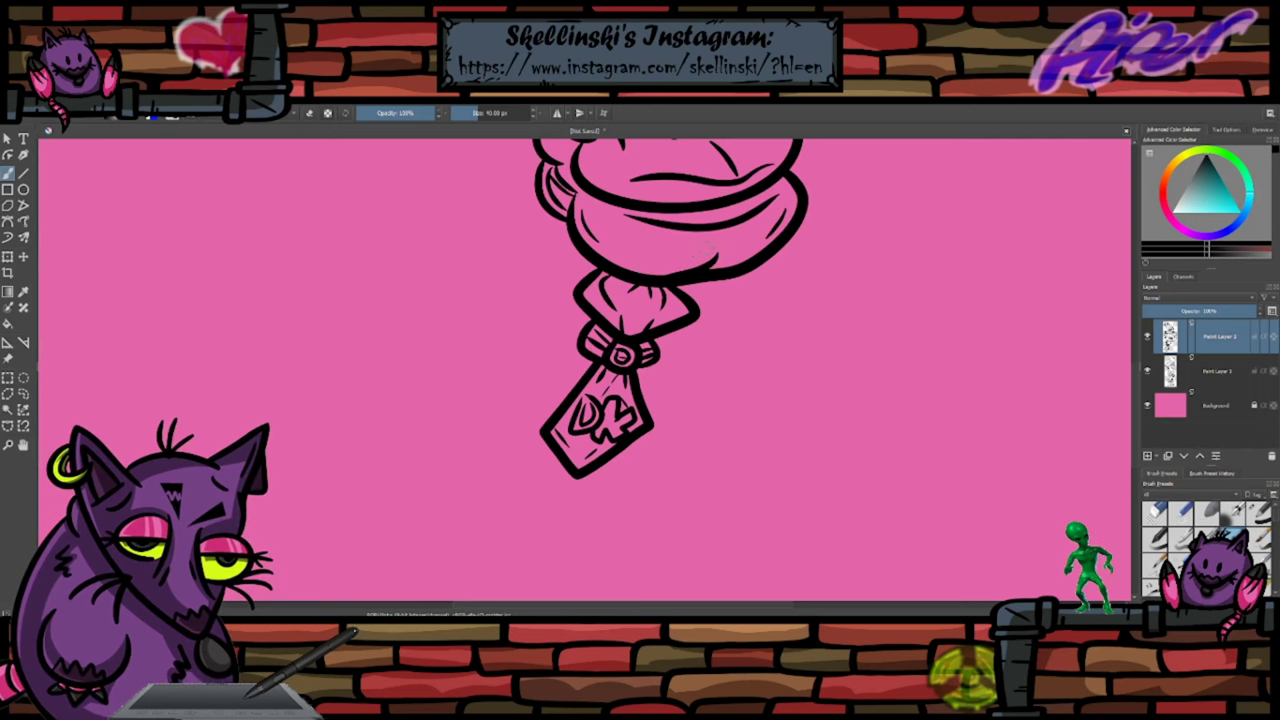
left_click_drag(682, 257, 735, 250)
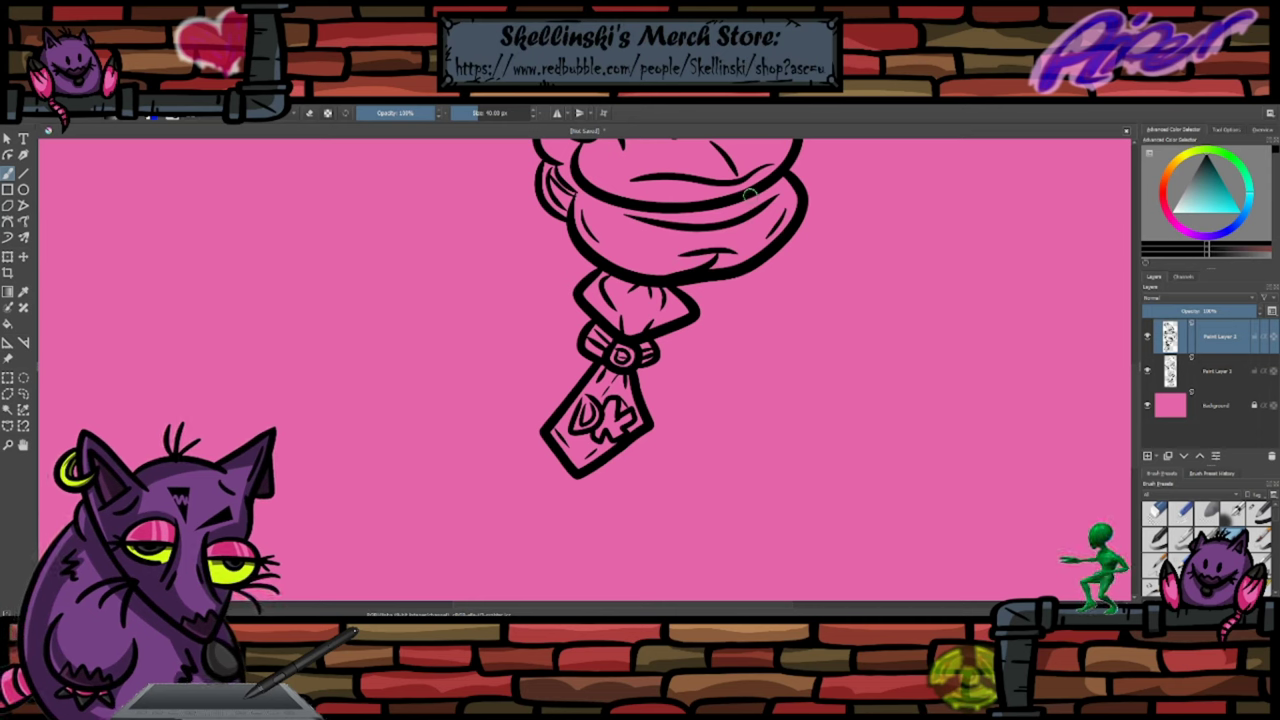
- Add a curved line in the gap beneath the ape's upper lip and a small crease near its mouth corner
left_click_drag(738, 205, 658, 210)
key("ctrl+z")
left_click_drag(756, 198, 680, 212)
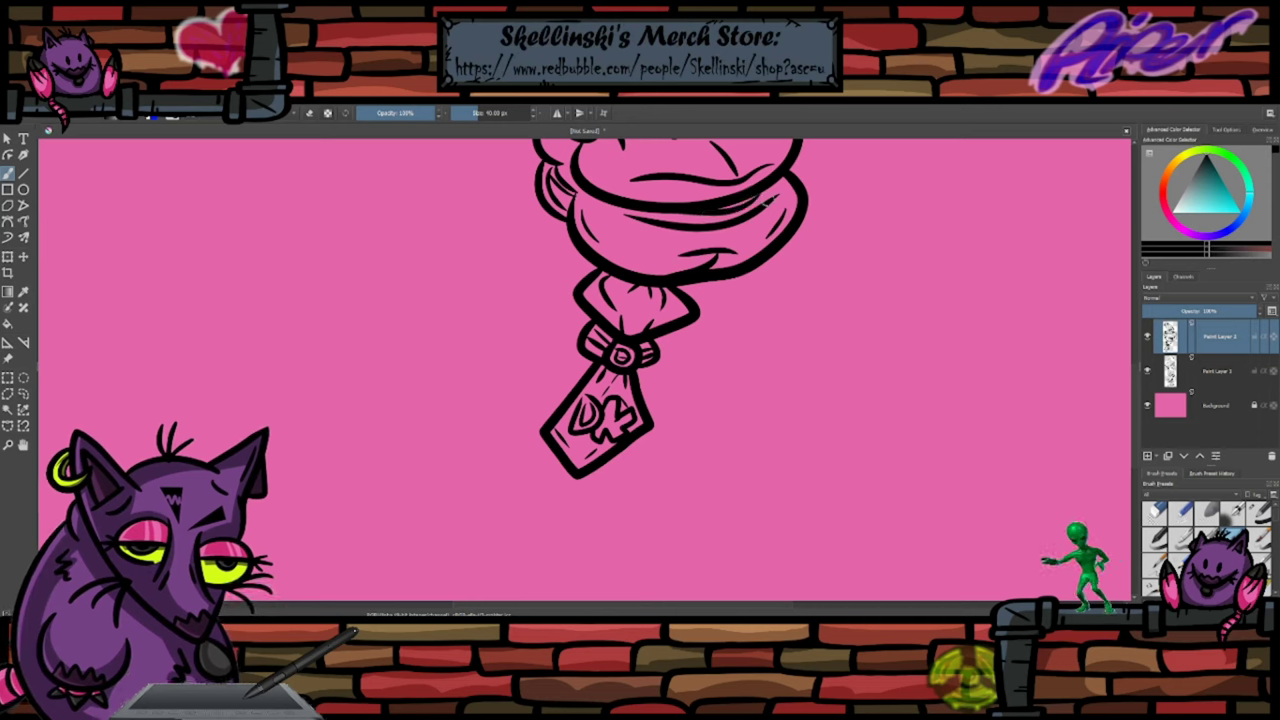
left_click_drag(735, 181, 746, 190)
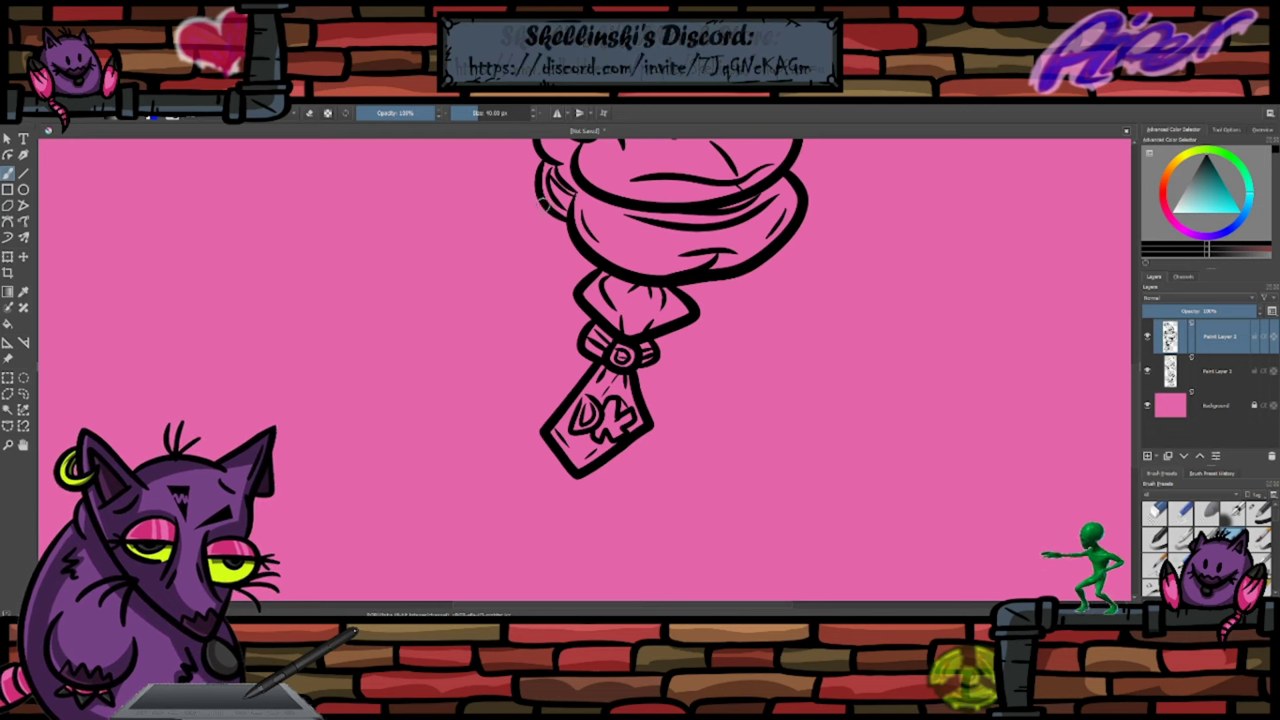
- Outline the ape's huge near arm from the neck down to a ragged fur cuff, and add jagged fur strokes above the cuff
mouse_move(517, 169)
left_mouse_down()
mouse_move(485, 177)
mouse_move(410, 458)
mouse_move(505, 440)
mouse_move(537, 400)
mouse_move(498, 320)
left_mouse_up()
left_click_drag(547, 228, 537, 345)
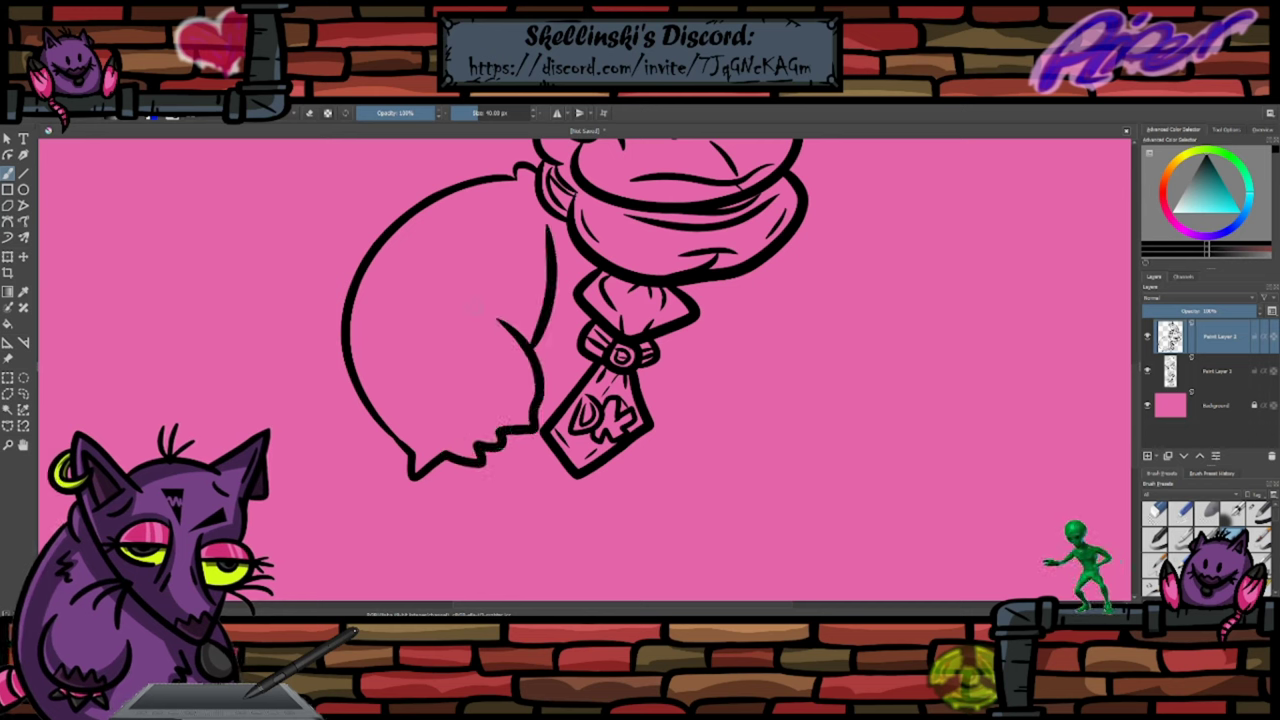
left_click_drag(408, 460, 422, 442)
mouse_move(494, 420)
left_mouse_down()
mouse_move(437, 429)
mouse_move(521, 411)
left_mouse_up()
mouse_move(372, 414)
left_mouse_down()
mouse_move(408, 454)
mouse_move(430, 441)
left_mouse_up()
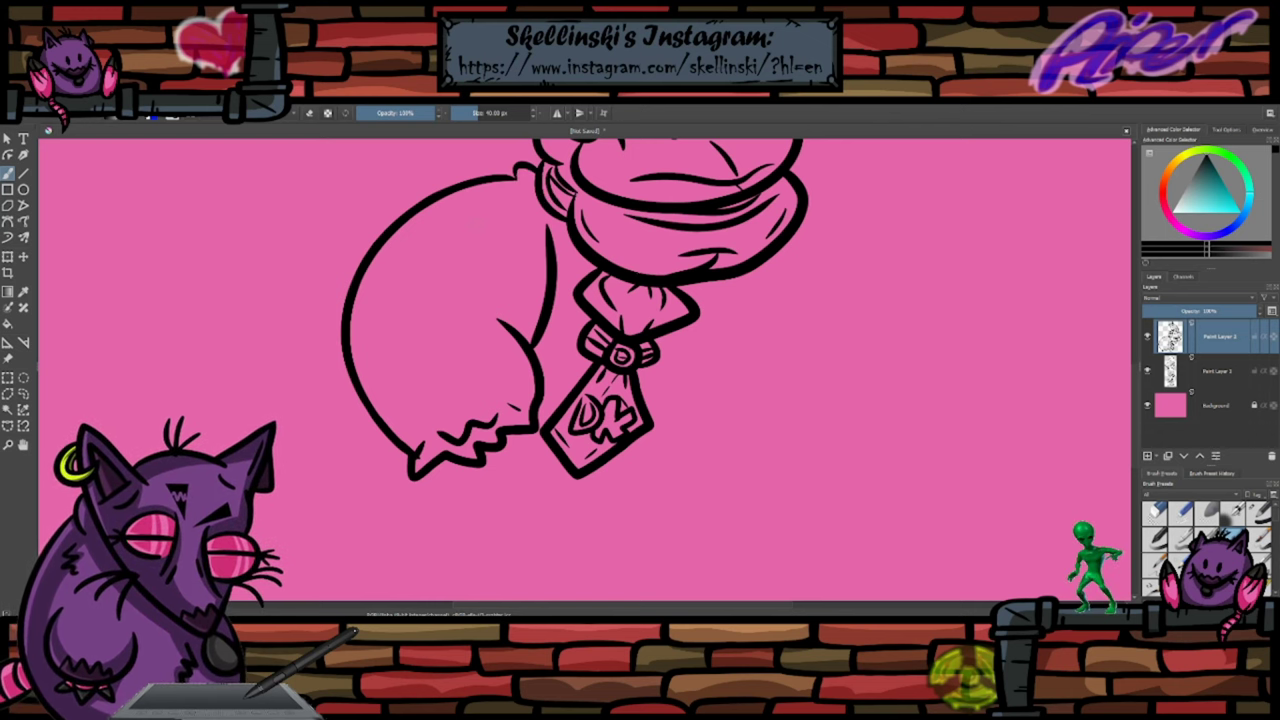
- Erase the middle of the arm's outer contour and redraw it as an outward elbow bulge
key("e")
mouse_move(372, 260)
left_mouse_down()
mouse_move(348, 300)
mouse_move(345, 352)
left_mouse_up()
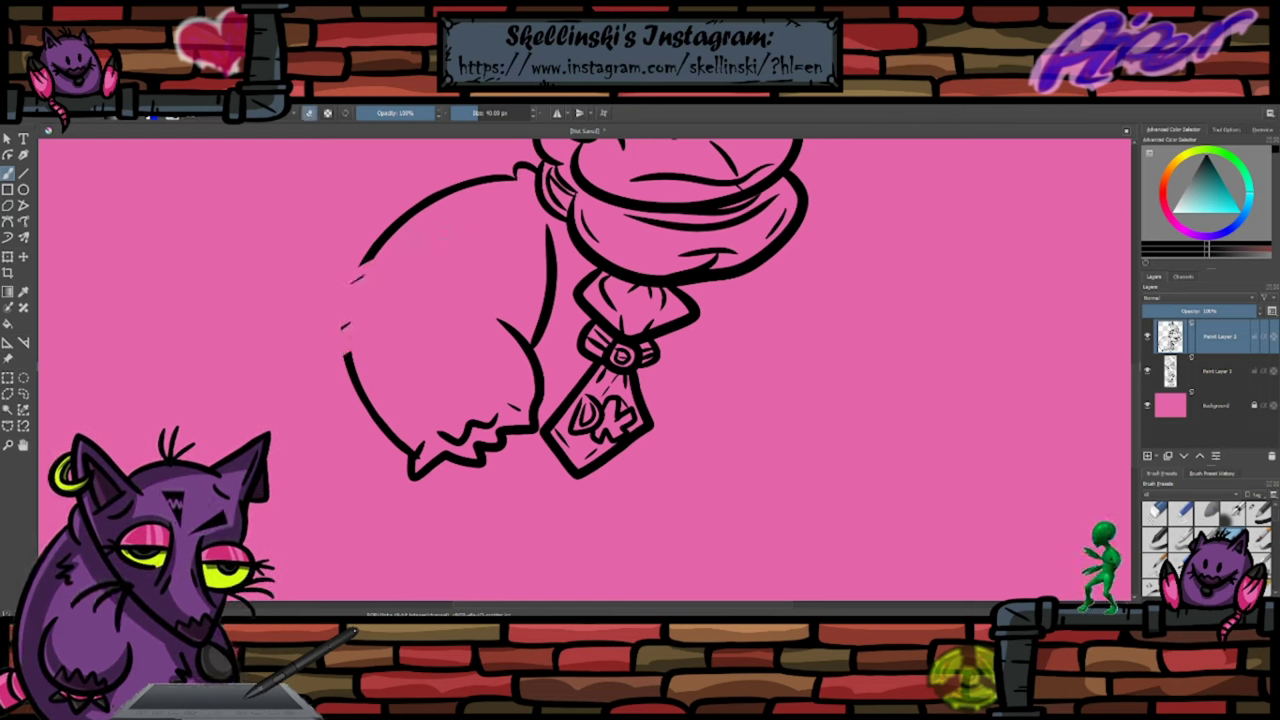
mouse_move(365, 276)
left_mouse_down()
mouse_move(322, 304)
mouse_move(380, 350)
left_mouse_up()
key("e")
key("ctrl+z")
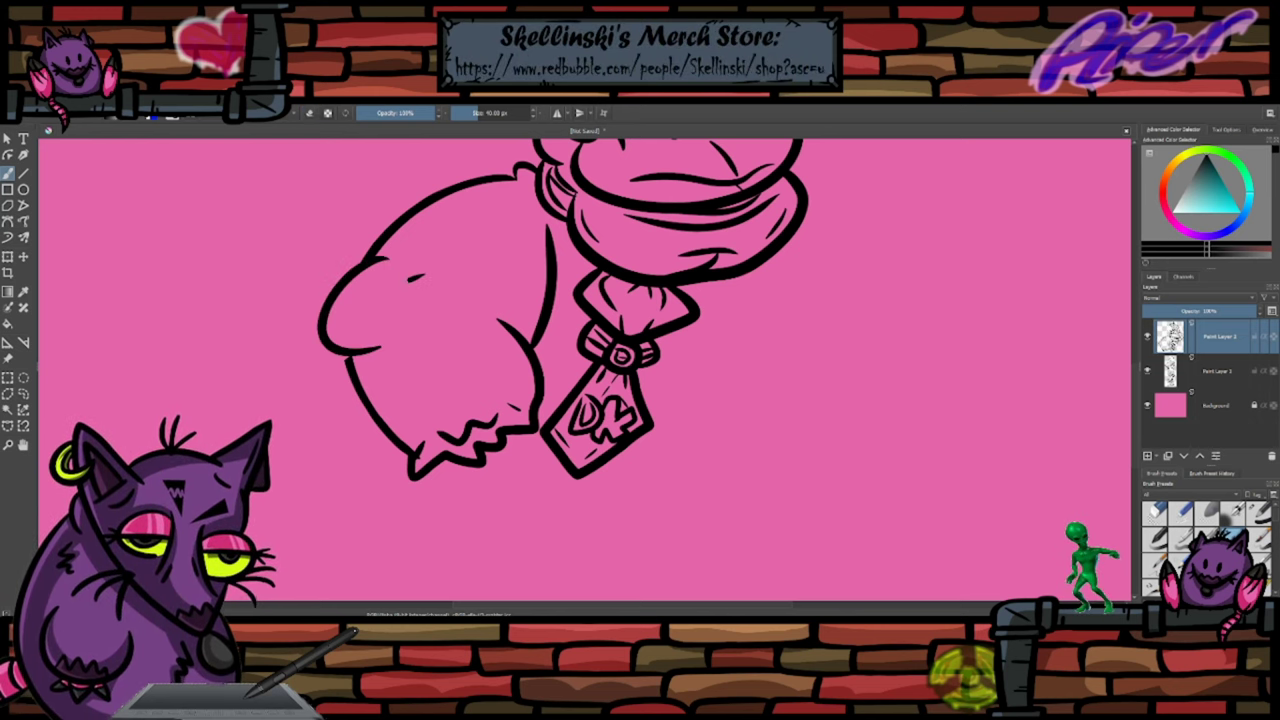
- Add zigzag fur tufts, a long curved muscle line and short shoulder strokes inside the ape's near arm
mouse_move(378, 289)
left_mouse_down()
mouse_move(393, 296)
mouse_move(386, 306)
left_mouse_up()
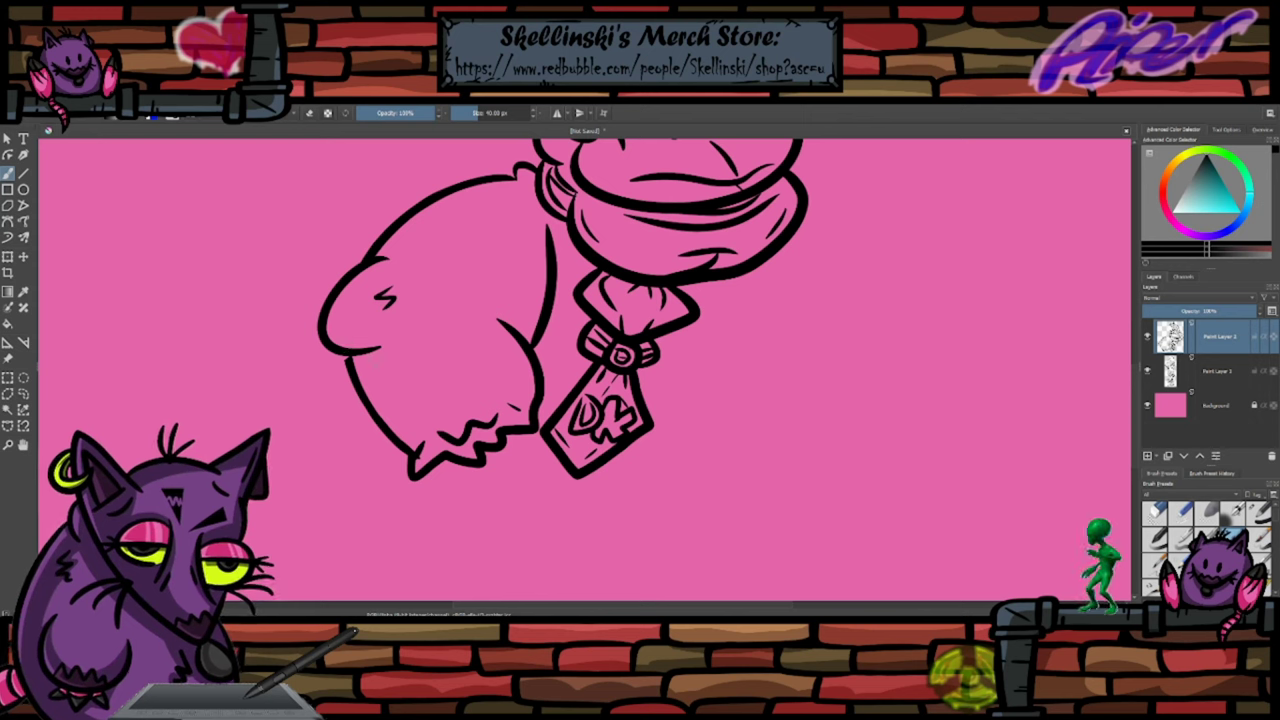
left_click_drag(370, 364, 384, 384)
left_click_drag(520, 230, 482, 305)
key("ctrl+z")
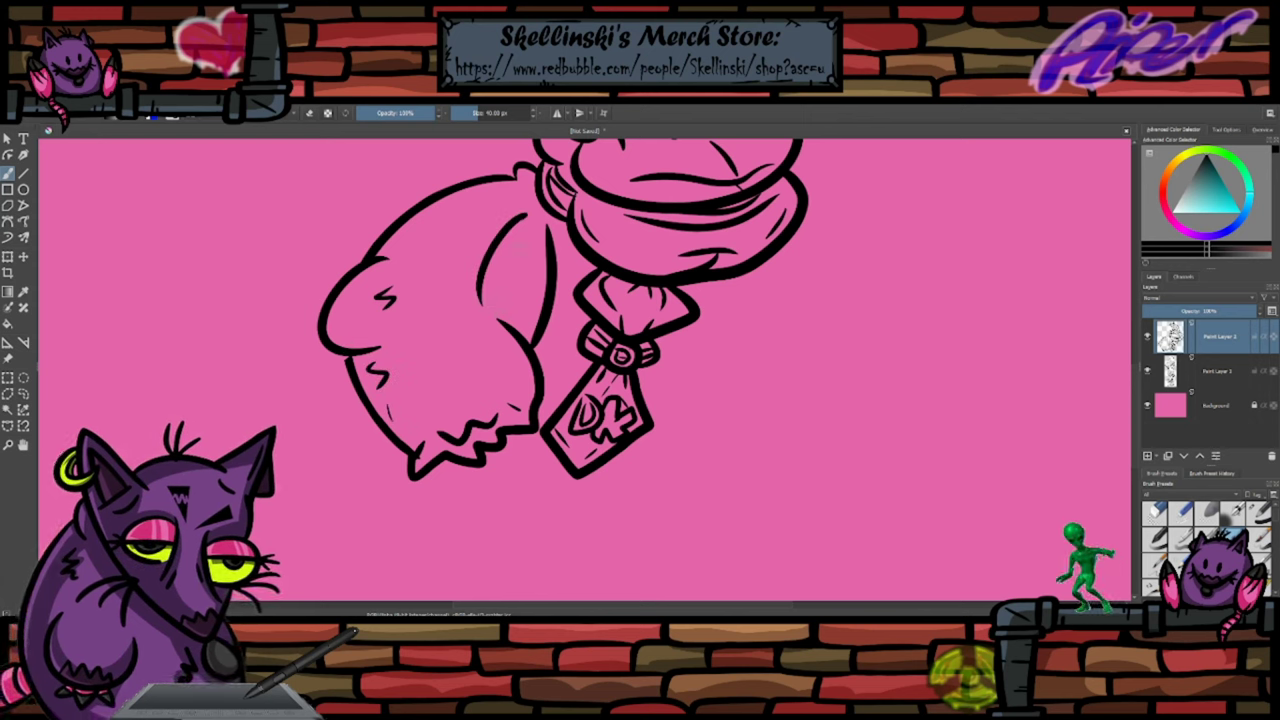
left_click_drag(505, 197, 468, 205)
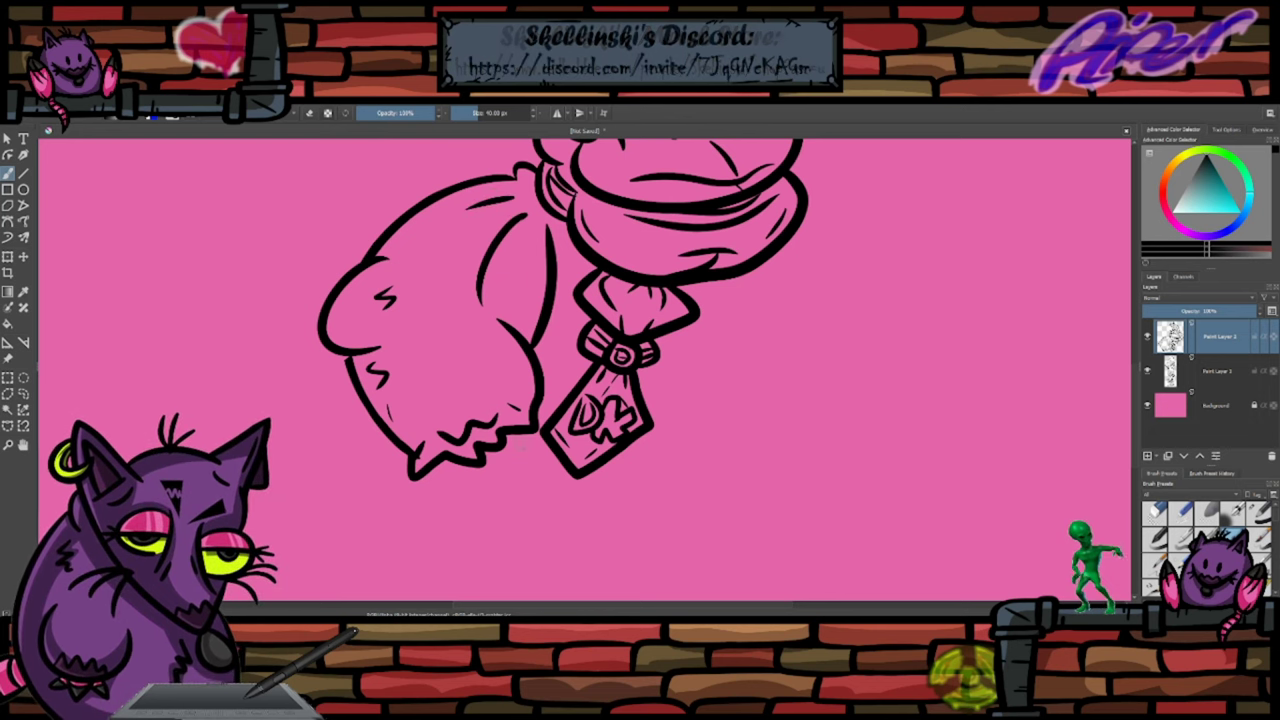
mouse_move(533, 428)
left_mouse_down()
mouse_move(559, 483)
mouse_move(520, 527)
mouse_move(460, 535)
mouse_move(488, 500)
left_mouse_up()
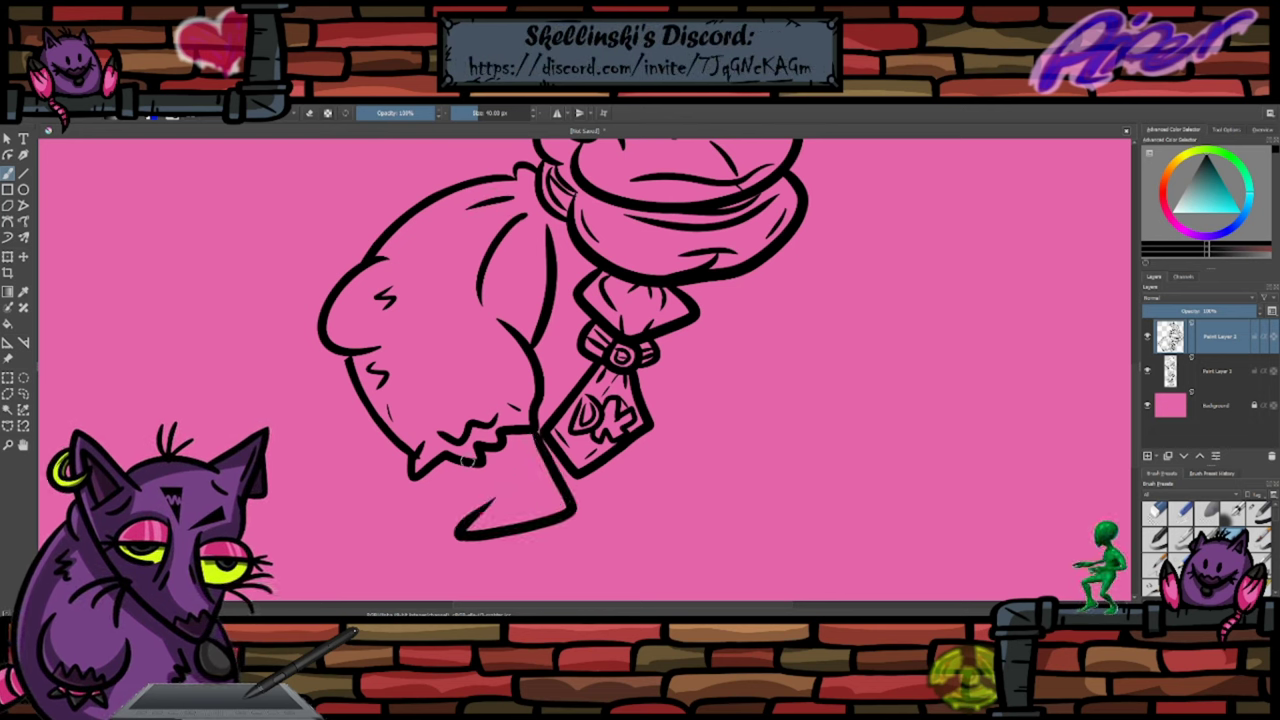
key("ctrl+z")
mouse_move(418, 476)
left_mouse_down()
mouse_move(425, 462)
mouse_move(402, 526)
left_mouse_up()
key("ctrl+z")
- Draw a large fist with separated fingers and a thumb beneath the fur cuff, and add knuckle creases and a rear hand edge
mouse_move(410, 466)
left_mouse_down()
mouse_move(359, 477)
mouse_move(399, 553)
mouse_move(447, 517)
mouse_move(496, 537)
mouse_move(552, 520)
mouse_move(540, 440)
left_mouse_up()
left_click_drag(538, 517, 517, 510)
left_click_drag(482, 518, 467, 527)
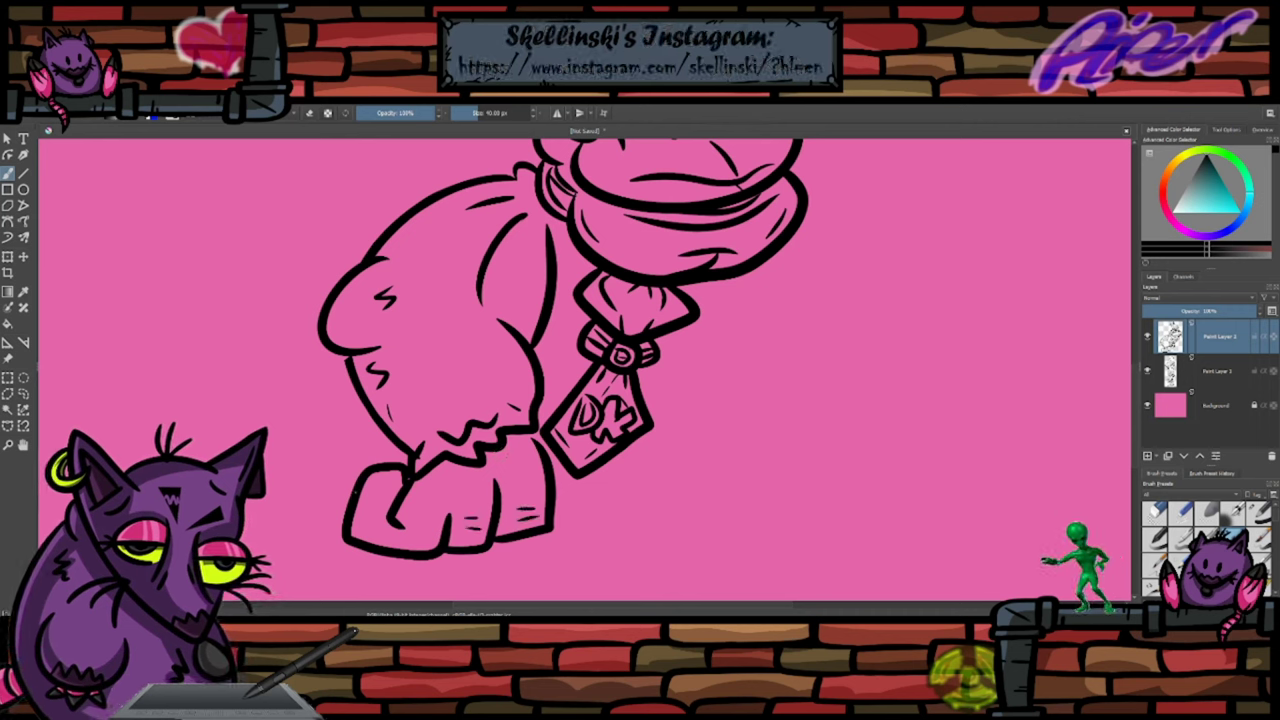
mouse_move(366, 480)
left_mouse_down()
mouse_move(408, 480)
mouse_move(364, 515)
mouse_move(371, 538)
mouse_move(404, 530)
left_mouse_up()
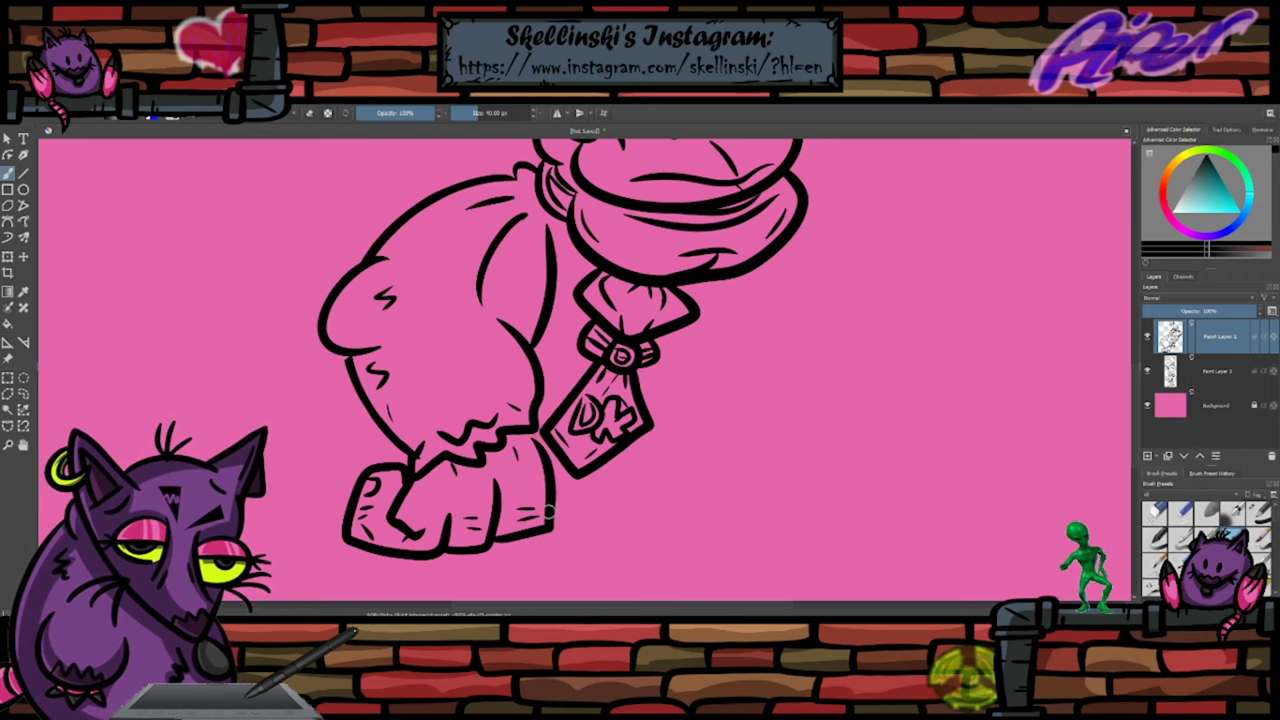
left_click_drag(552, 513, 578, 480)
- Draw the ape's rounded belly beneath the jaw, and add thin bent legs with a small ankle cuff below it
scroll(610, 370, "down", 2)
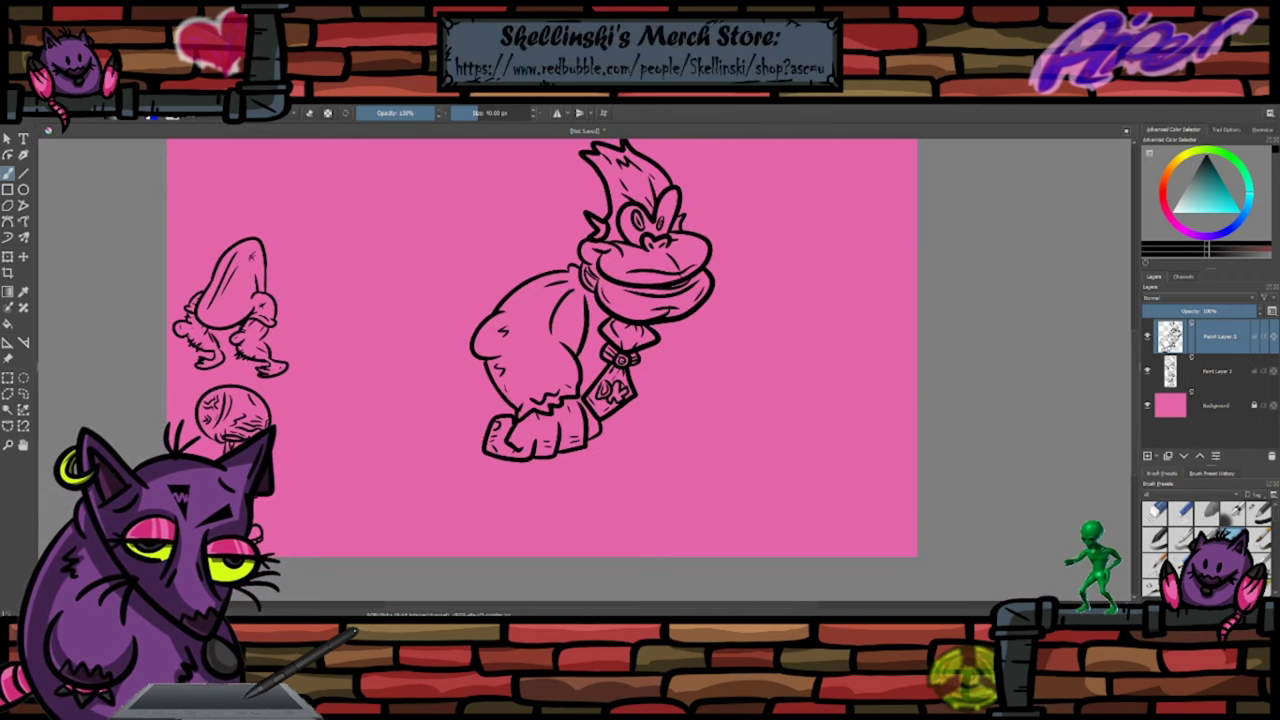
scroll(705, 330, "up", 1)
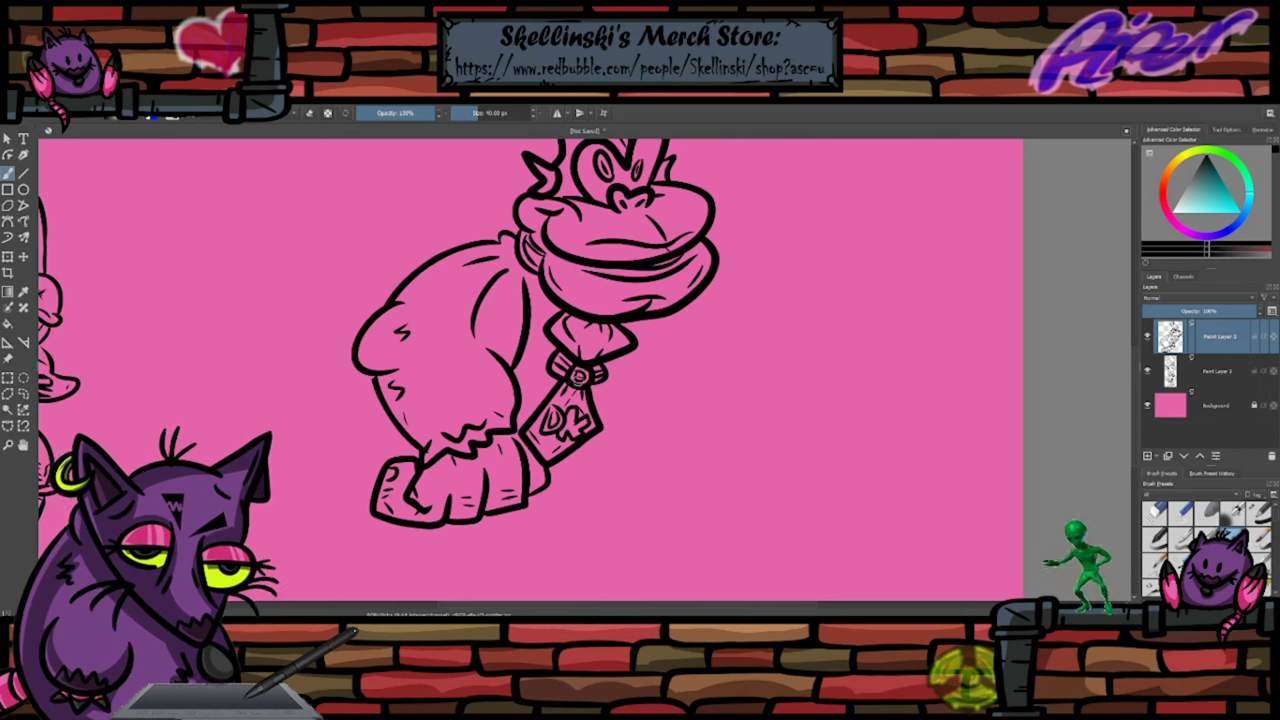
mouse_move(666, 314)
left_mouse_down()
mouse_move(586, 451)
mouse_move(621, 498)
mouse_move(604, 460)
mouse_move(565, 463)
mouse_move(549, 483)
mouse_move(576, 456)
mouse_move(555, 466)
left_mouse_up()
key("ctrl+z")
key("ctrl+z")
key("ctrl+z")
key("ctrl+z")
mouse_move(562, 460)
left_mouse_down()
mouse_move(545, 471)
mouse_move(560, 499)
left_mouse_up()
key("ctrl+z")
key("ctrl+z")
key("ctrl+z")
key("ctrl+z")
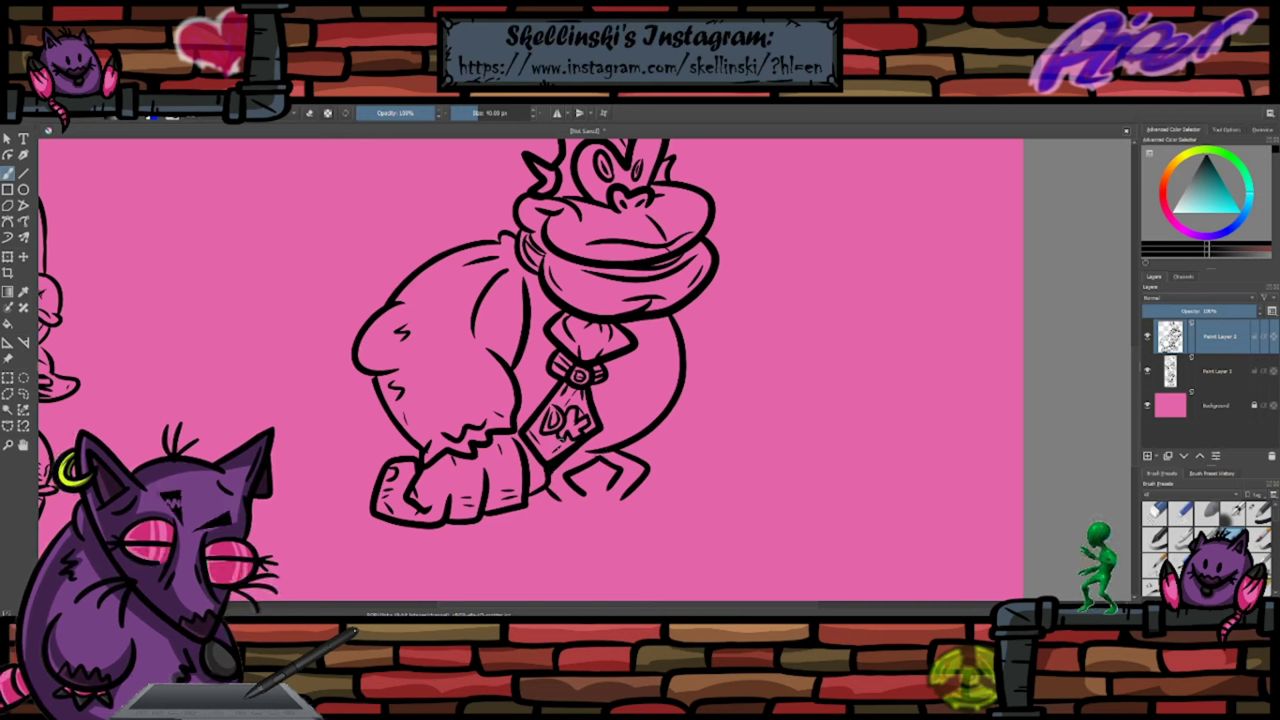
left_click_drag(592, 356, 632, 346)
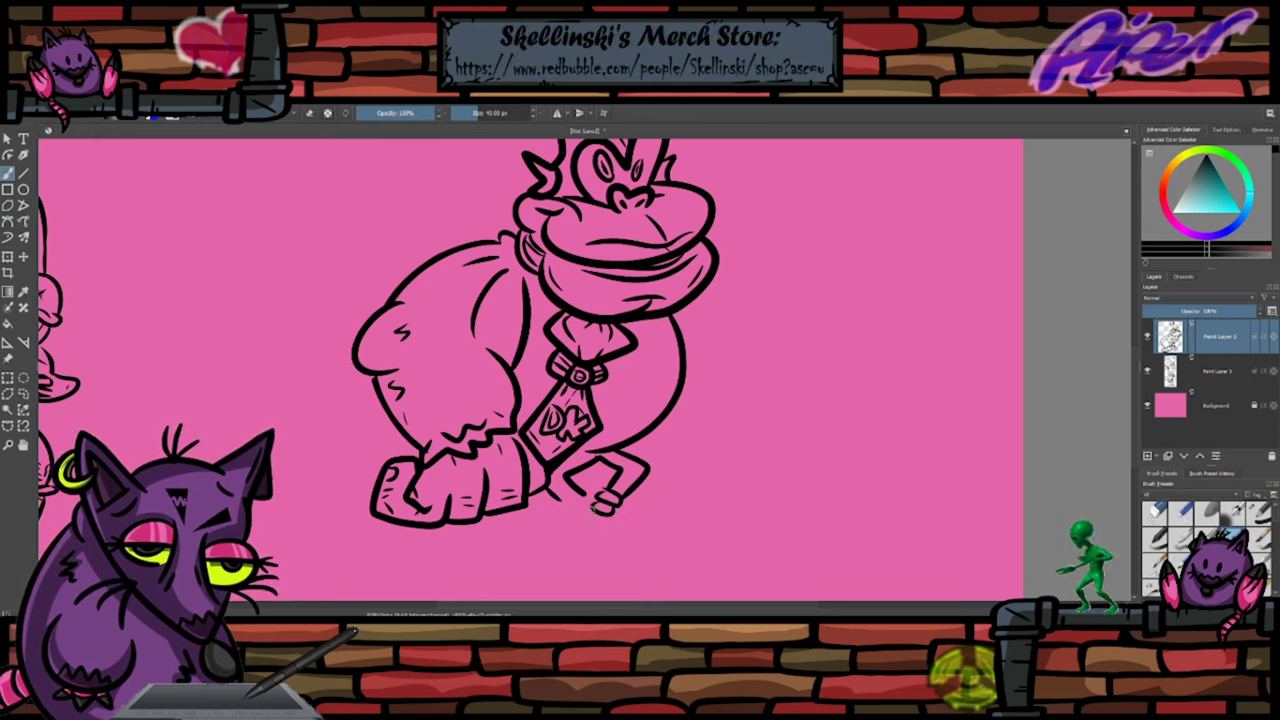
- Outline the front sneaker with an upturned toe, a heel patch and a thick sole beneath the ankle cuff
mouse_move(596, 505)
left_mouse_down()
mouse_move(578, 522)
mouse_move(609, 550)
mouse_move(700, 566)
mouse_move(712, 530)
mouse_move(698, 524)
left_mouse_up()
mouse_move(606, 508)
left_mouse_down()
mouse_move(652, 515)
mouse_move(634, 519)
left_mouse_up()
key("ctrl+z")
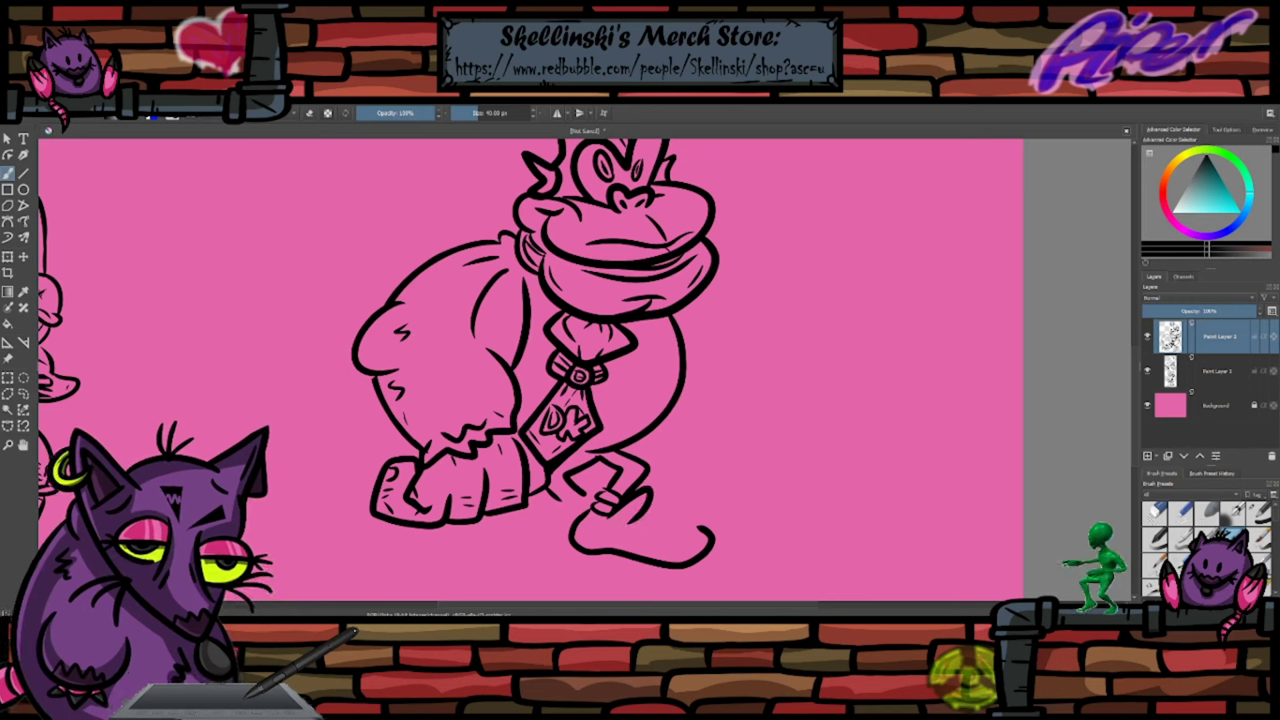
key("x")
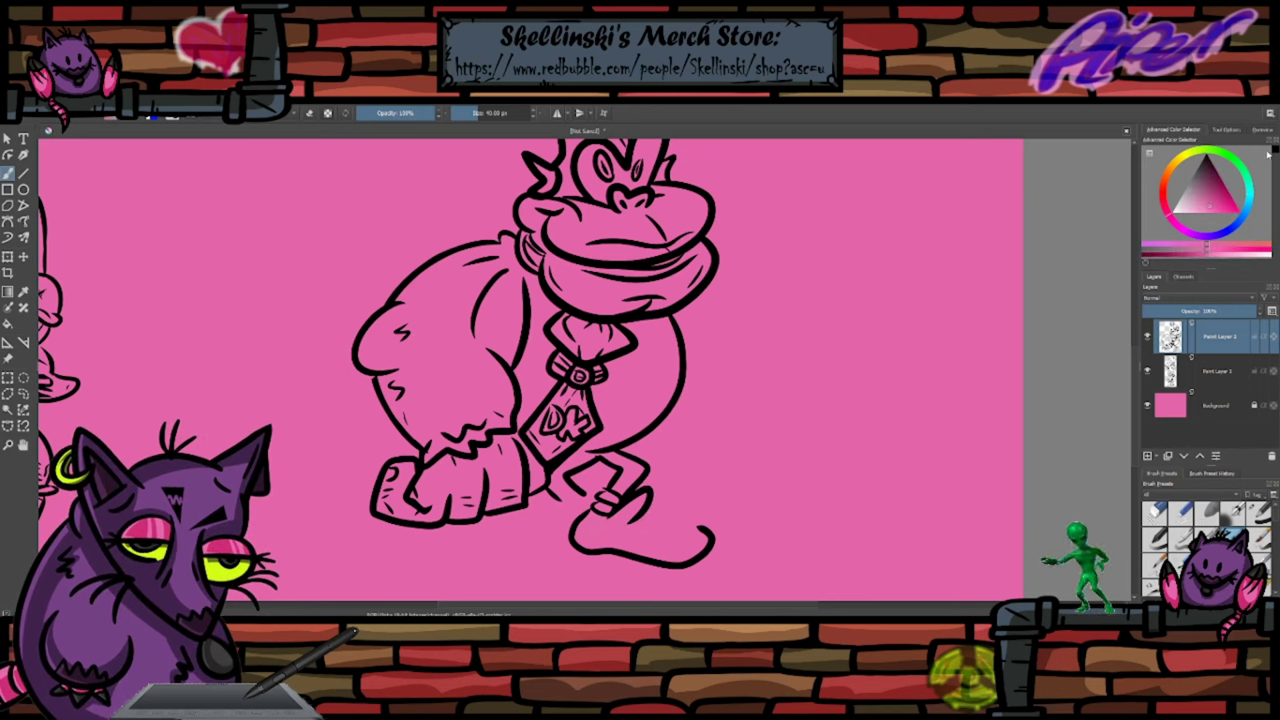
key("x")
mouse_move(578, 538)
left_mouse_down()
mouse_move(640, 513)
mouse_move(571, 556)
mouse_move(715, 563)
left_mouse_up()
key("ctrl+z")
key("ctrl+z")
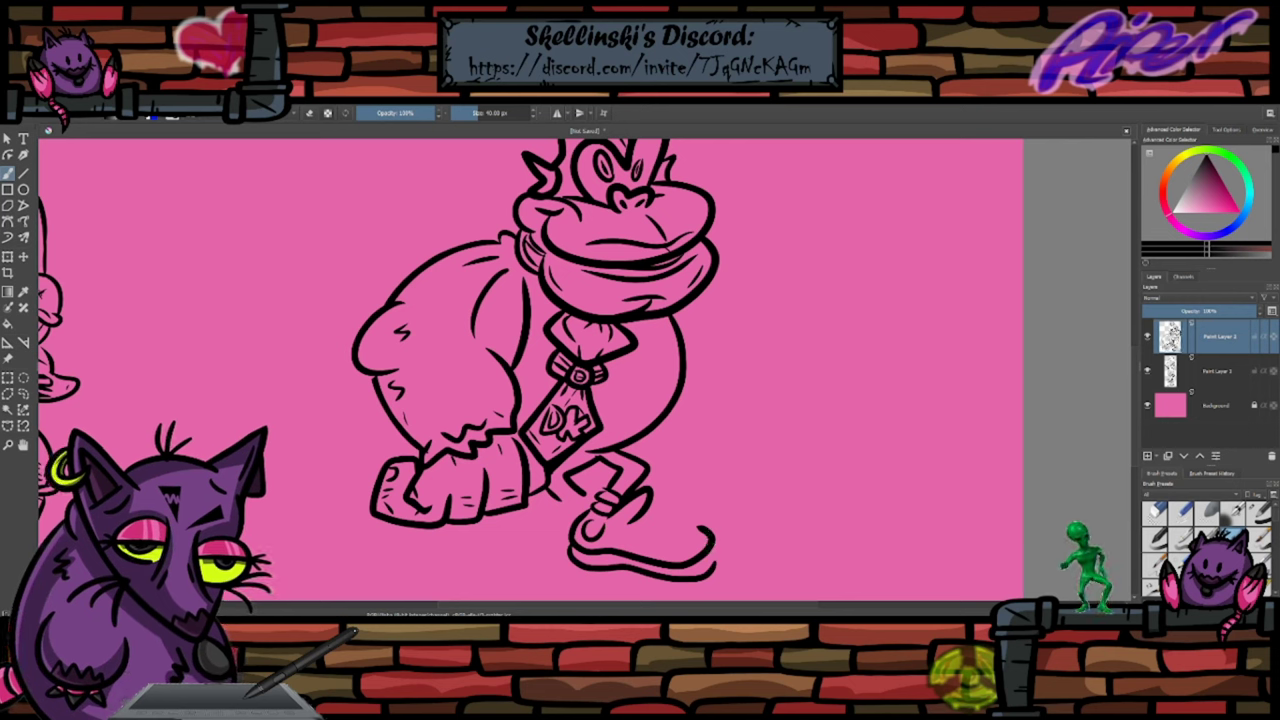
- Draw the front sneaker's tongue and collar with looped laces at its opening
mouse_move(618, 527)
left_mouse_down()
mouse_move(651, 517)
mouse_move(656, 535)
mouse_move(669, 522)
mouse_move(661, 536)
mouse_move(674, 510)
left_mouse_up()
key("ctrl+z")
key("ctrl+z")
key("ctrl+z")
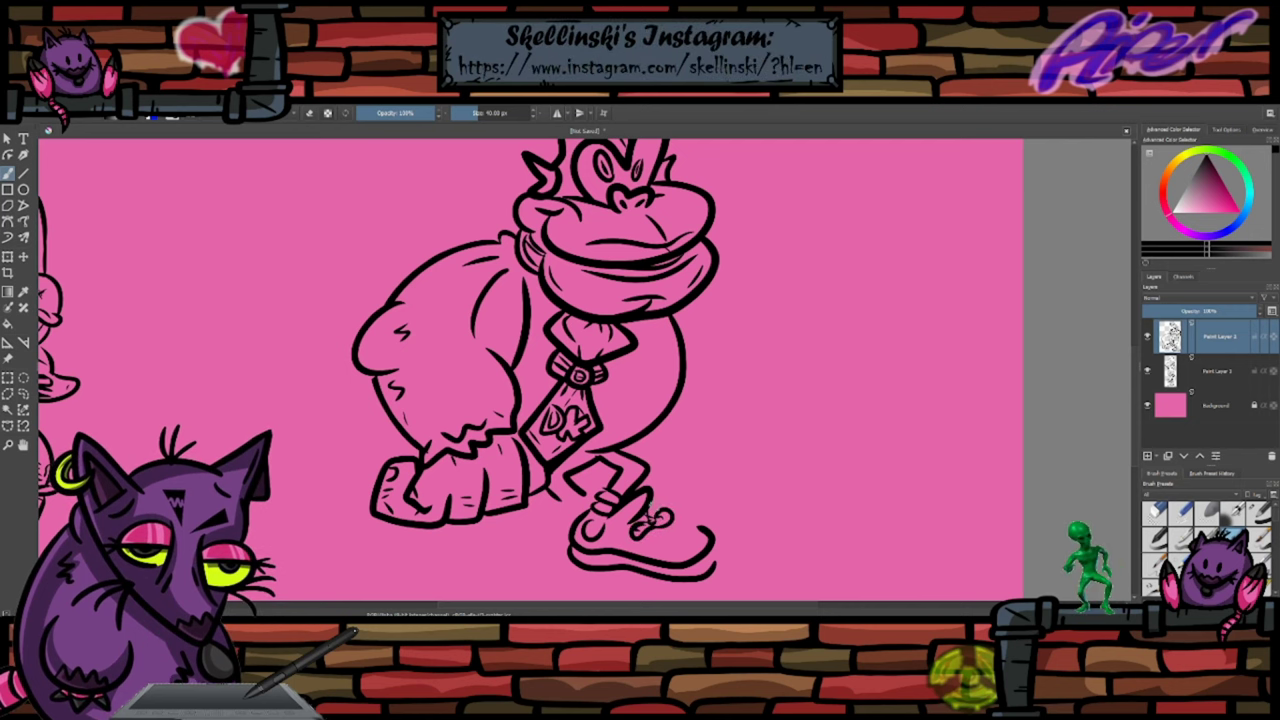
key("ctrl+z")
mouse_move(643, 506)
left_mouse_down()
mouse_move(635, 522)
mouse_move(597, 512)
left_mouse_up()
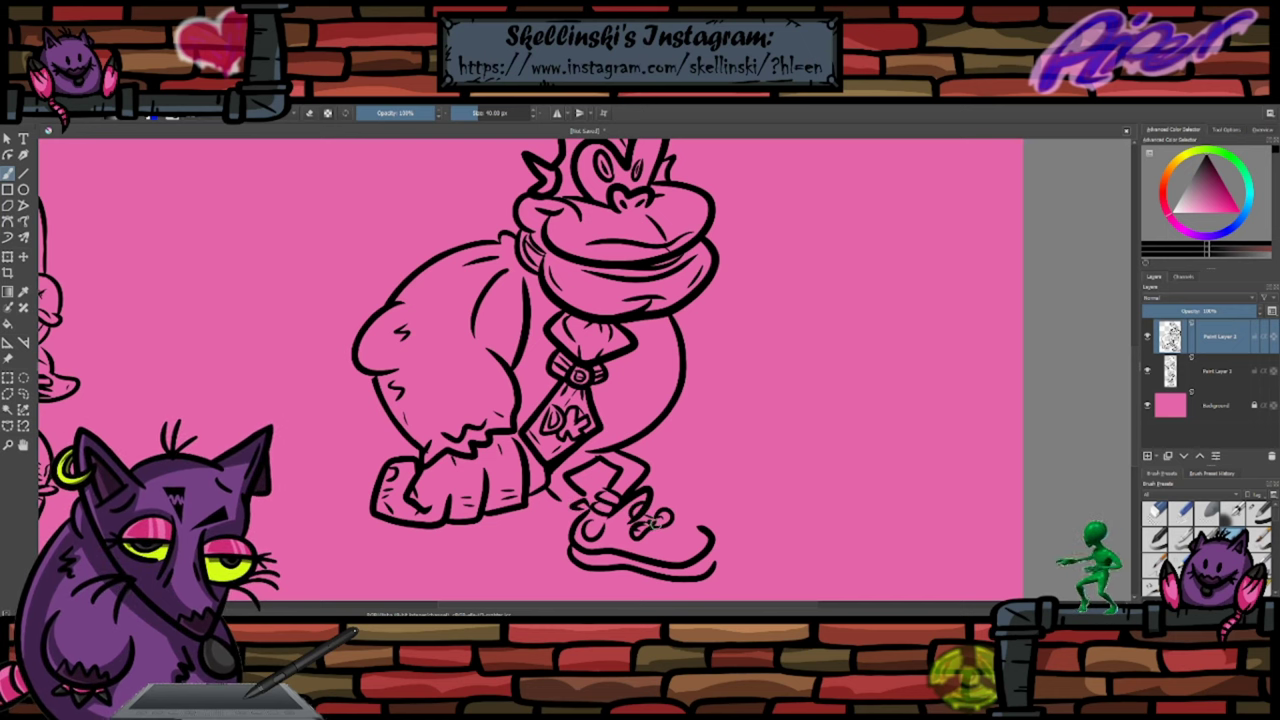
- Add the remaining lace loops down to the front sneaker's toe and curved panel lines along its side
mouse_move(674, 524)
left_mouse_down()
mouse_move(646, 539)
mouse_move(673, 532)
left_mouse_up()
key("ctrl+z")
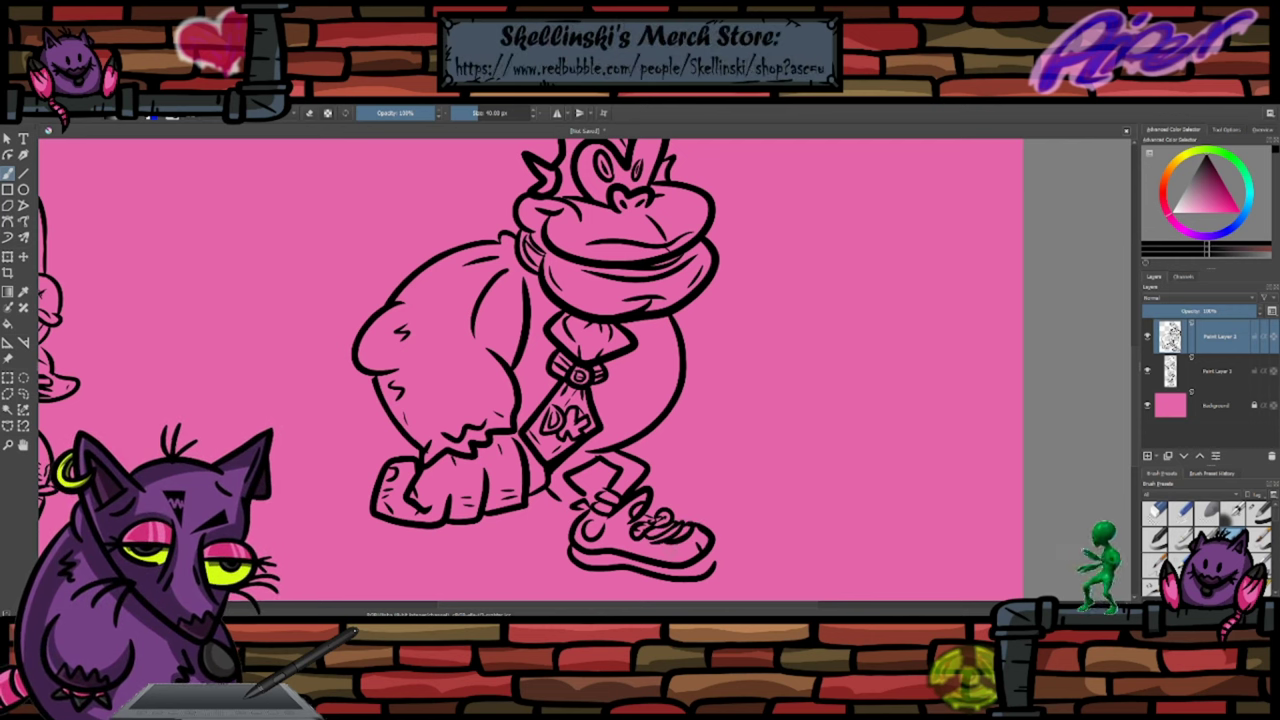
left_click_drag(660, 562, 602, 534)
key("ctrl+z")
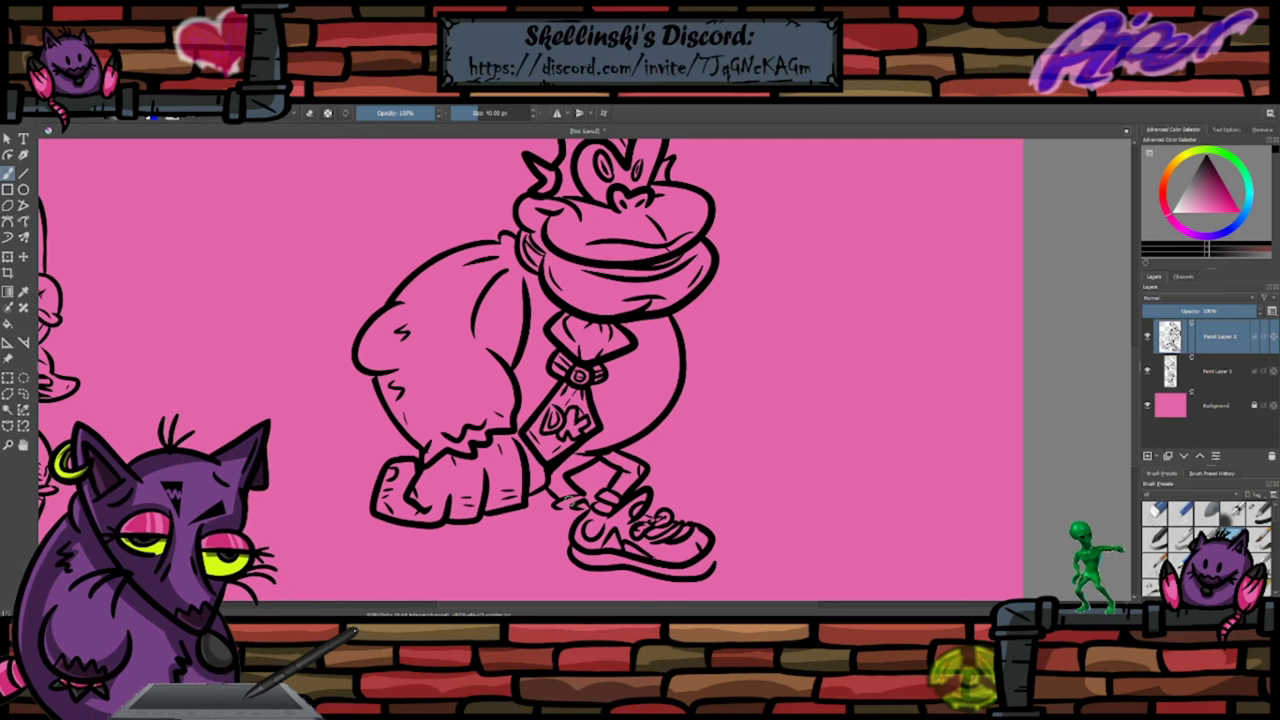
- Draw the second sneaker behind the first, with laces, a thick sole and side panel lines
mouse_move(581, 506)
left_mouse_down()
mouse_move(538, 508)
mouse_move(510, 573)
mouse_move(570, 553)
mouse_move(572, 586)
left_mouse_up()
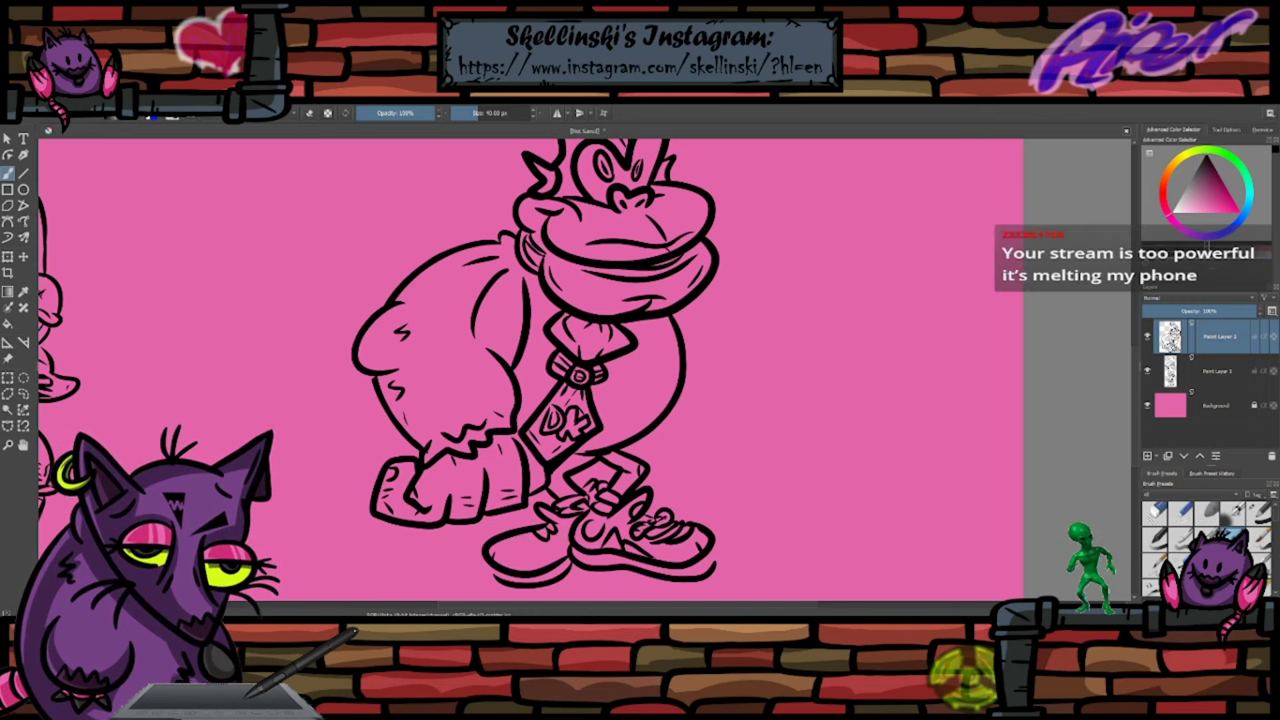
mouse_move(526, 576)
left_mouse_down()
mouse_move(564, 540)
mouse_move(572, 552)
mouse_move(577, 521)
mouse_move(555, 513)
left_mouse_up()
key("ctrl+z")
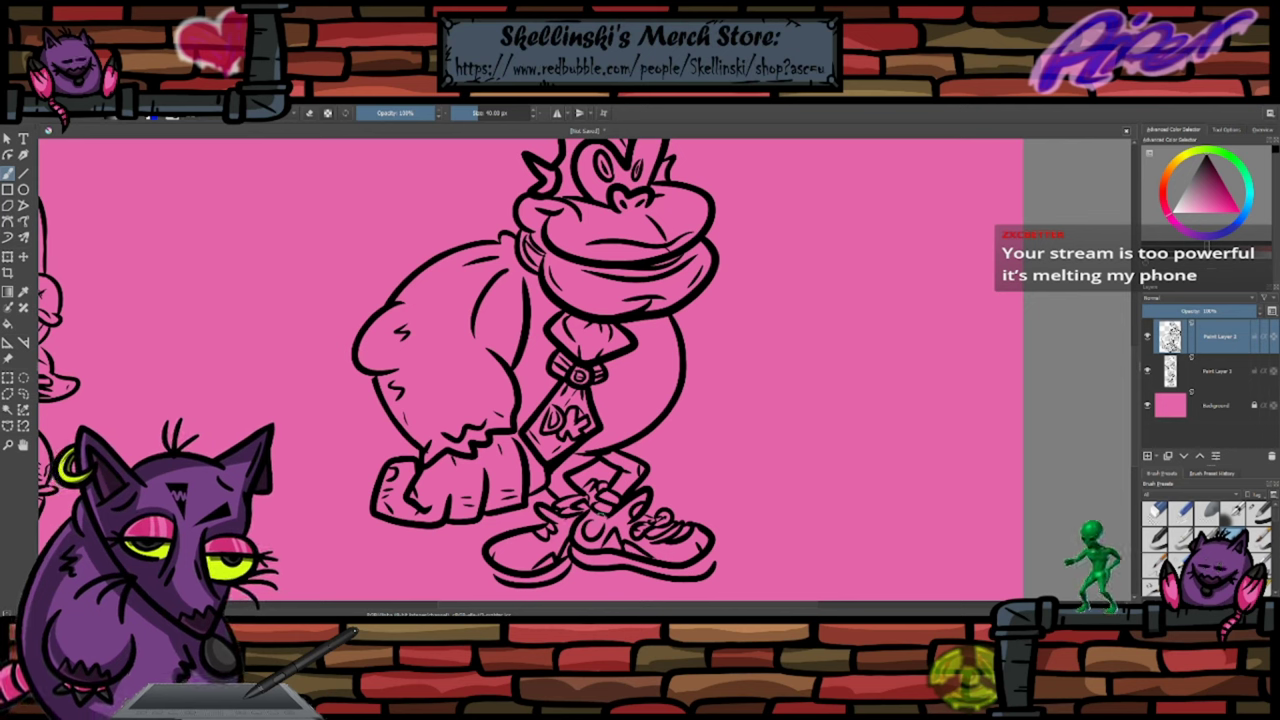
mouse_move(572, 530)
left_mouse_down()
mouse_move(567, 546)
mouse_move(534, 536)
left_mouse_up()
- Add a curved crease across the ape's belly and a short chest line between the near arm and the jaw
scroll(558, 454, "down", 3)
scroll(578, 424, "up", 2)
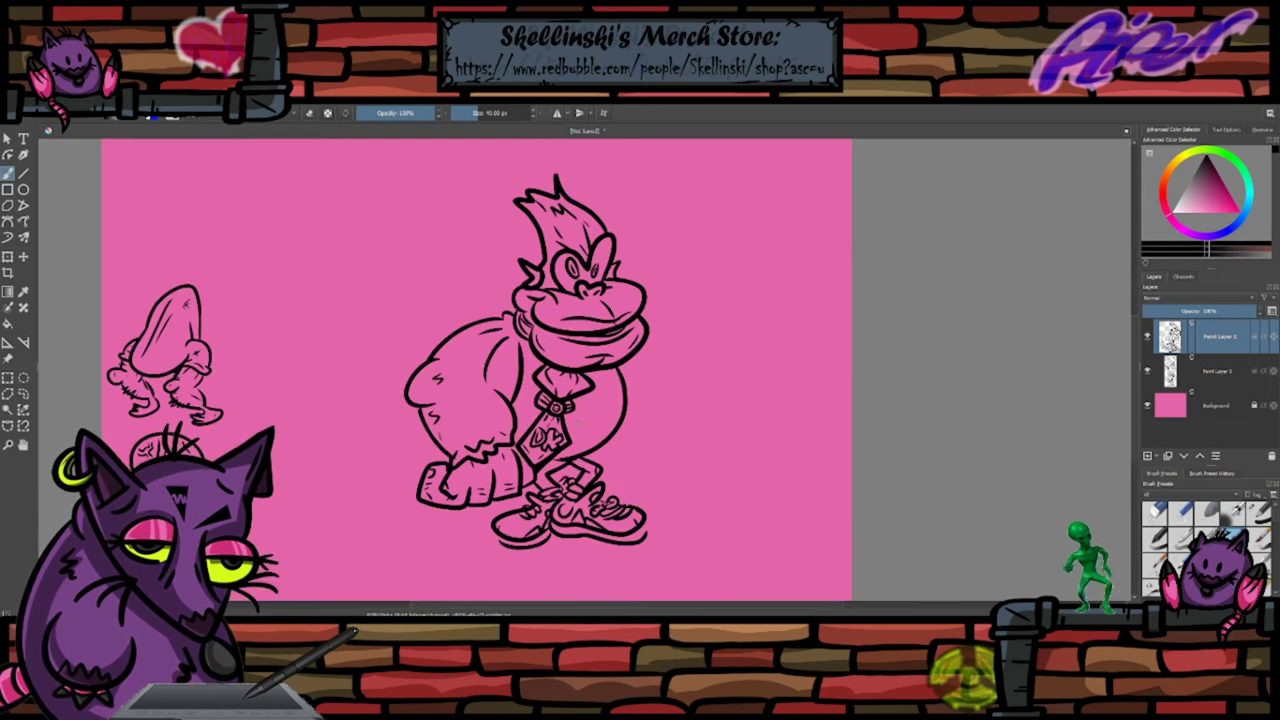
scroll(598, 397, "down", 1)
scroll(598, 405, "up", 1)
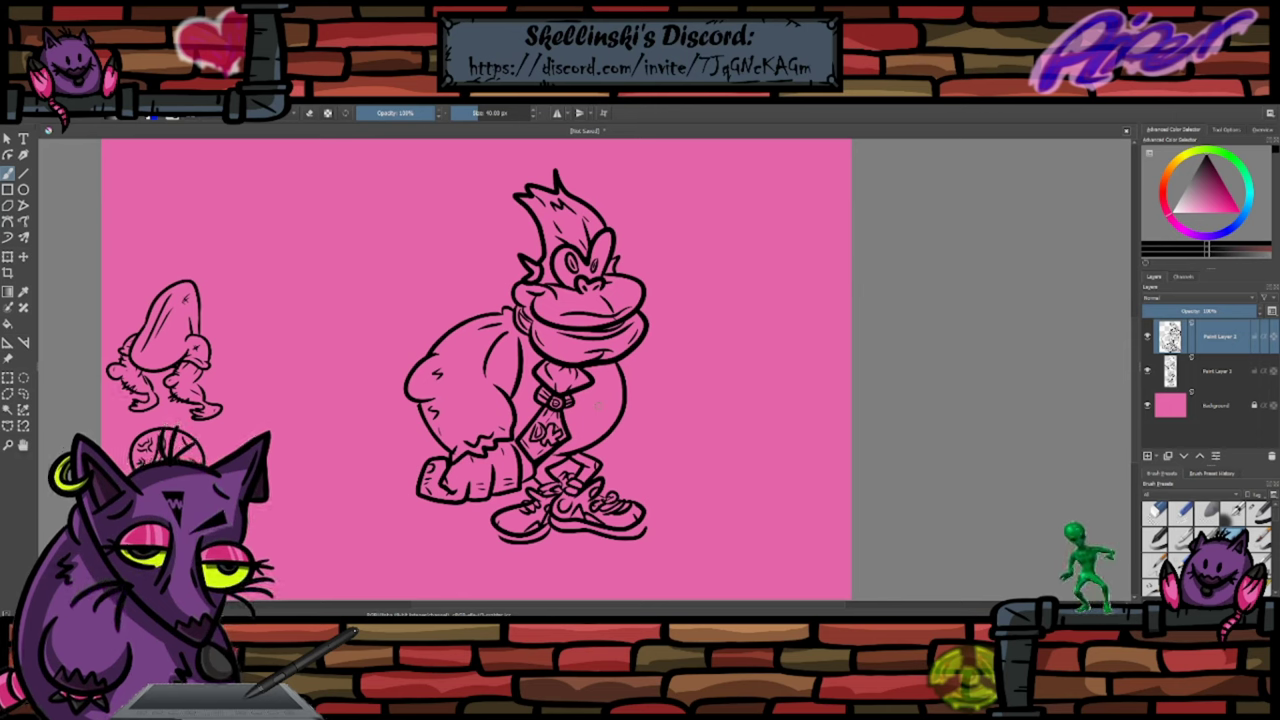
key("plus")
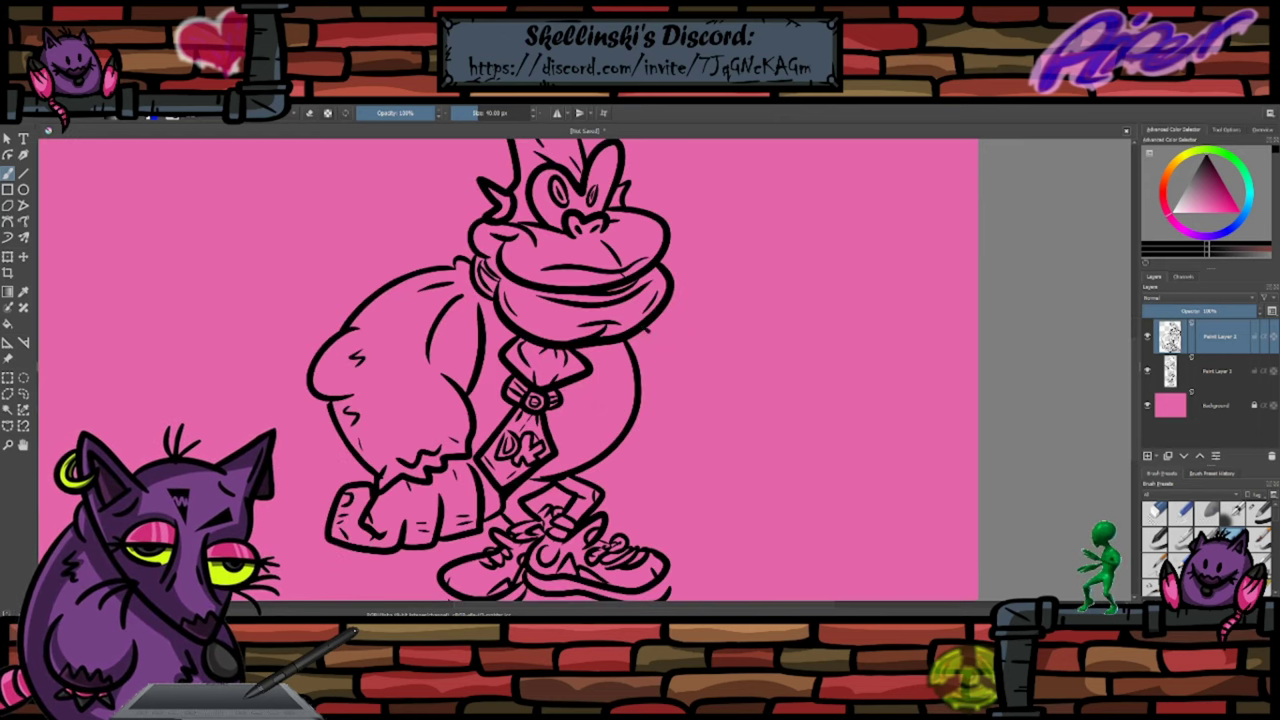
left_click_drag(648, 332, 638, 490)
key("ctrl+z")
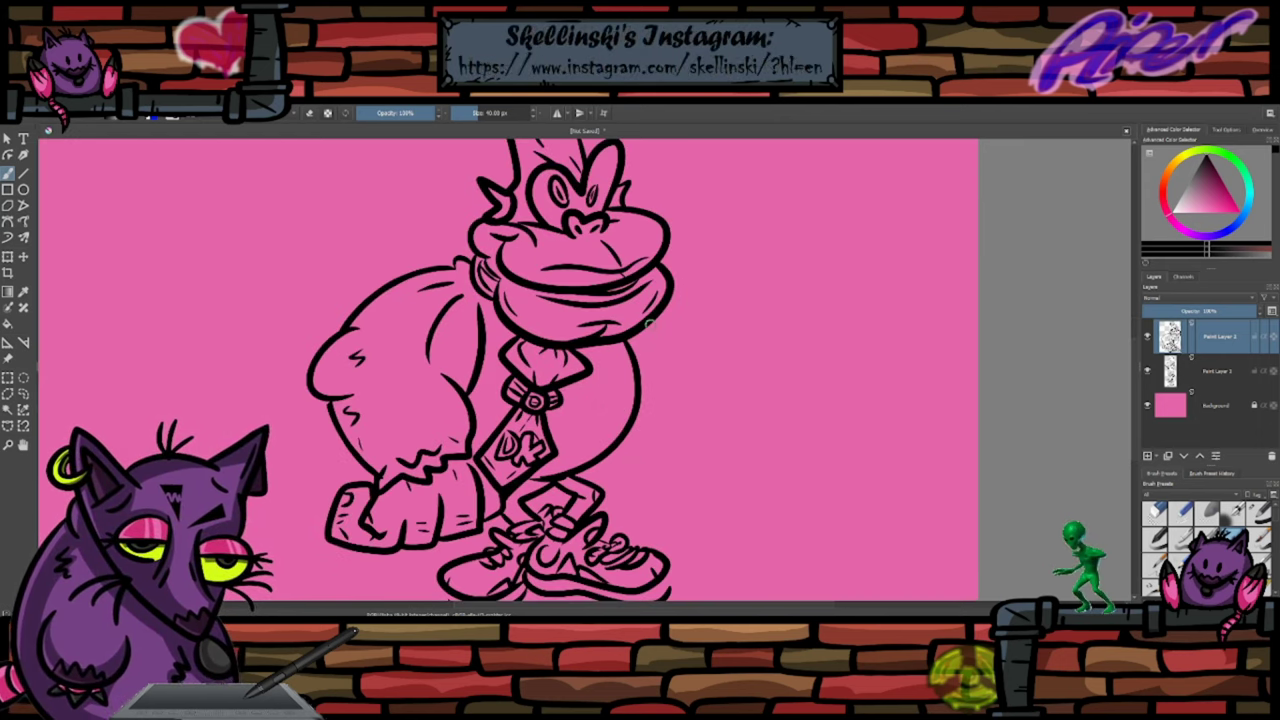
left_click_drag(572, 412, 620, 408)
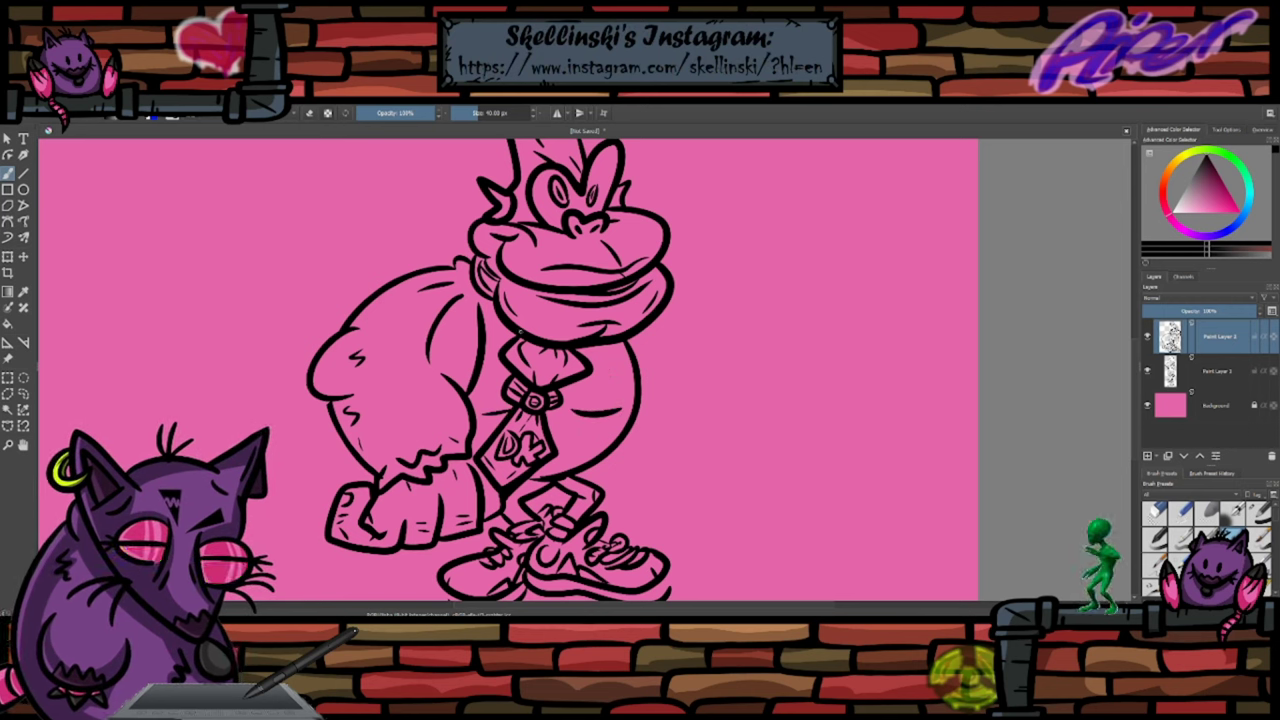
left_click_drag(520, 332, 580, 339)
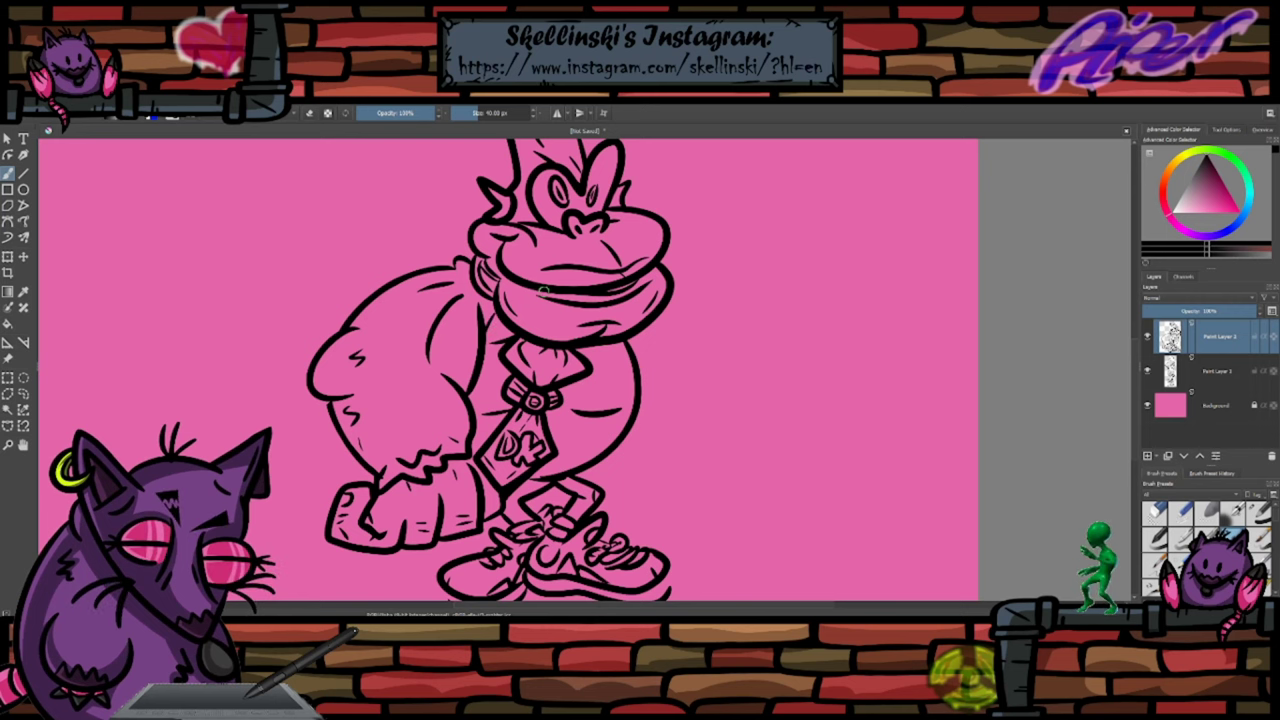
- Draw the ape's far arm bent upward beside the belly, with a rounded elbow and a jagged furry cuff at the wrist
scroll(543, 291, "down", 2)
scroll(543, 291, "up", 1)
scroll(543, 291, "down", 1)
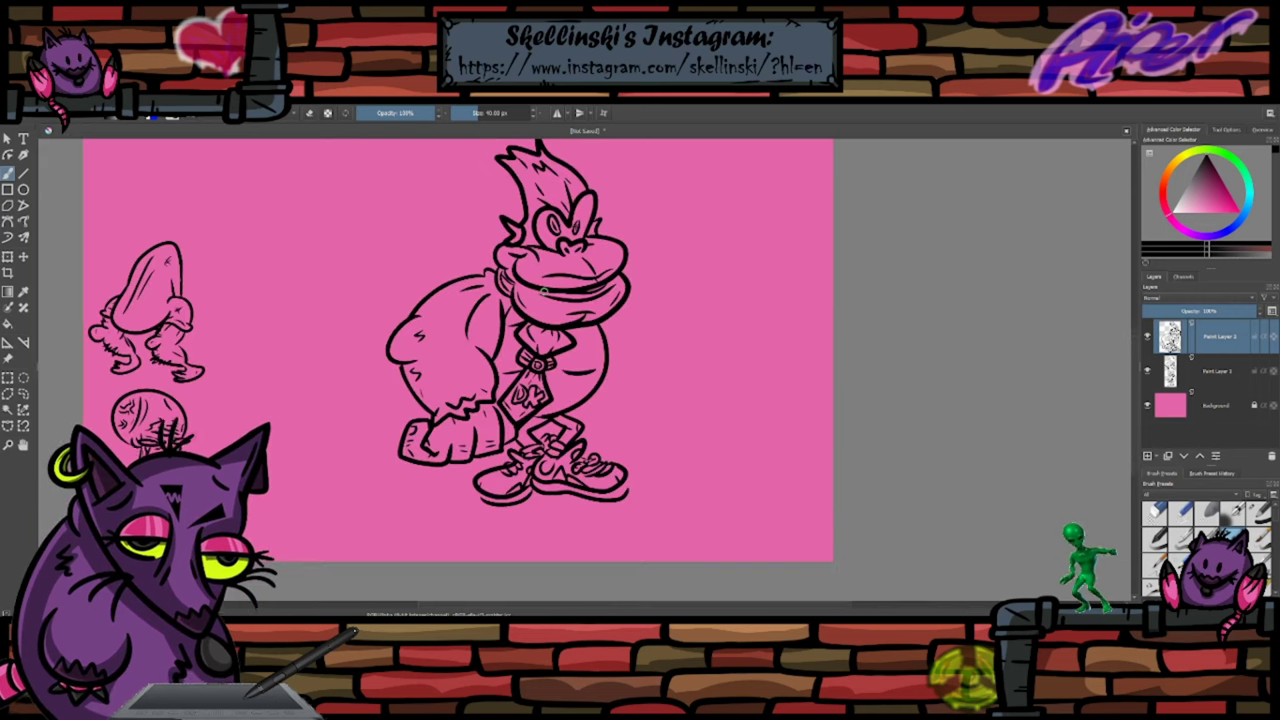
scroll(545, 291, "up", 2)
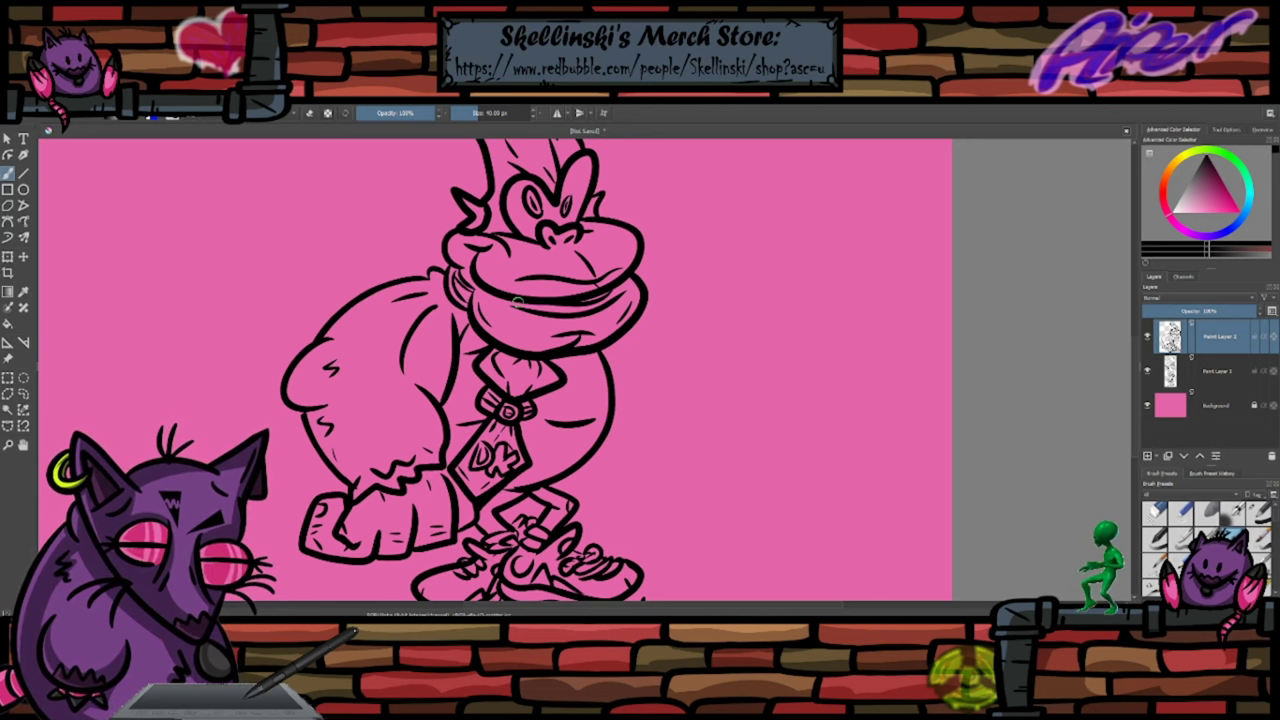
scroll(517, 303, "down", 1)
scroll(543, 270, "up", 1)
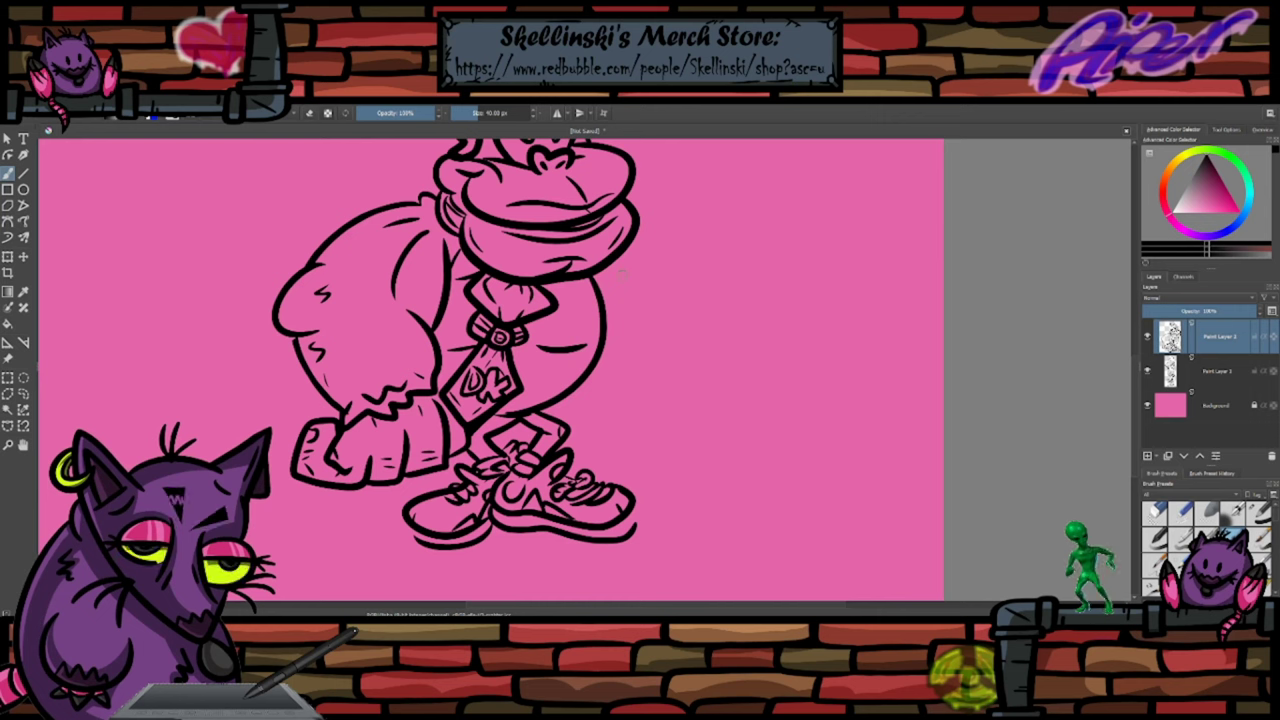
mouse_move(610, 266)
left_mouse_down()
mouse_move(653, 370)
mouse_move(613, 410)
left_mouse_up()
key("ctrl+z")
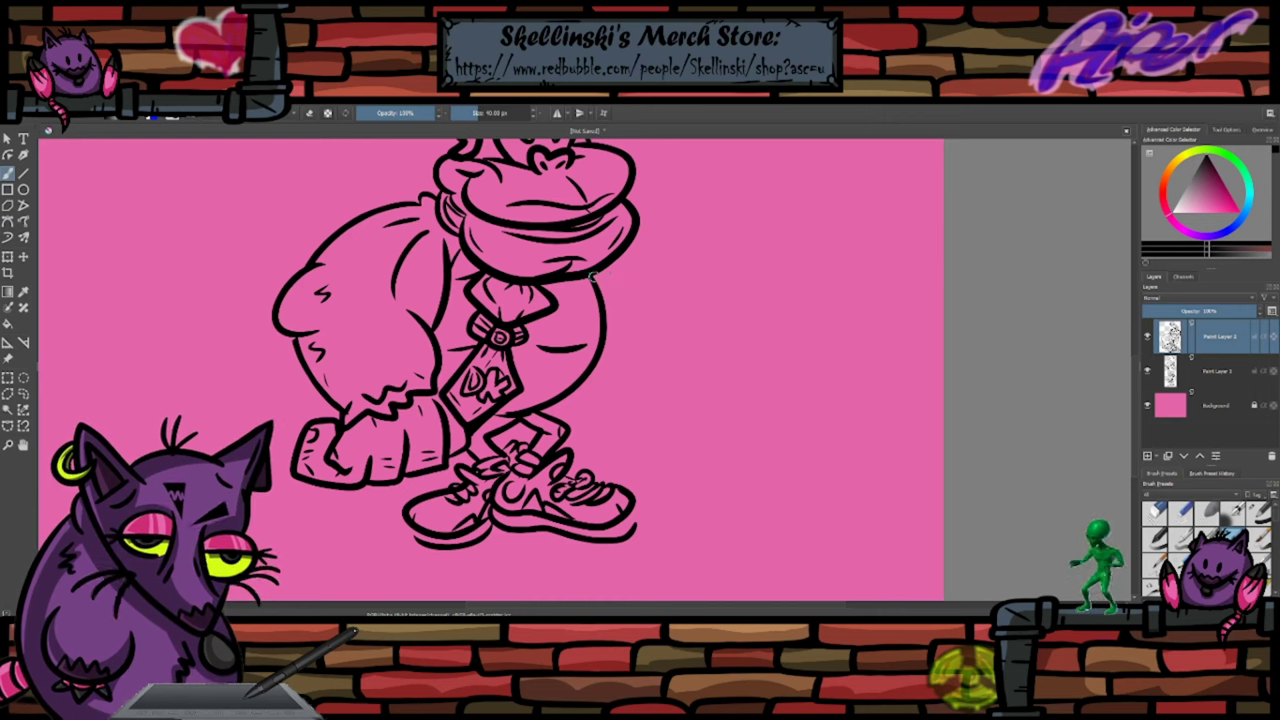
mouse_move(590, 274)
left_mouse_down()
mouse_move(648, 345)
mouse_move(659, 298)
mouse_move(707, 313)
mouse_move(646, 392)
mouse_move(590, 378)
left_mouse_up()
key("ctrl+z")
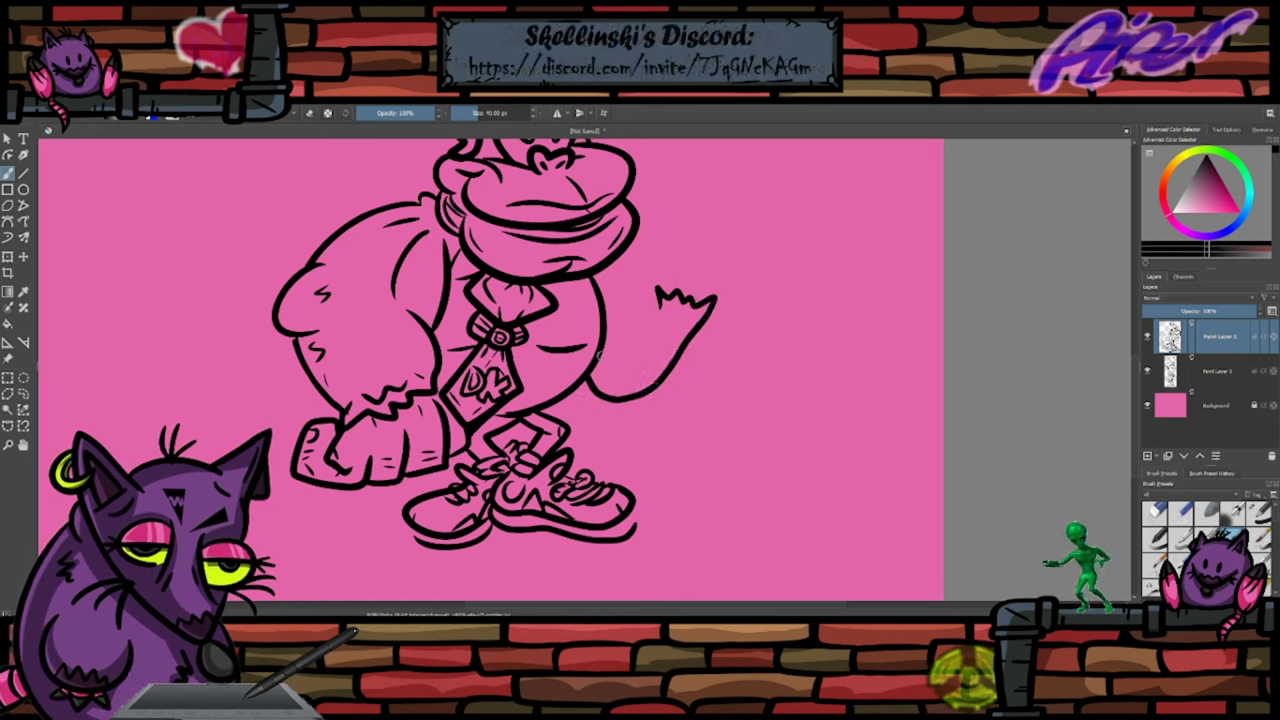
- Add the raised arm's inner contours and elbow crease, and rough in a thumb and rounded fingers above the cuff
mouse_move(659, 308)
left_mouse_down()
mouse_move(633, 366)
mouse_move(667, 247)
mouse_move(678, 268)
mouse_move(711, 246)
mouse_move(693, 277)
left_mouse_up()
mouse_move(711, 270)
left_mouse_down()
mouse_move(659, 273)
mouse_move(658, 247)
left_mouse_up()
key("ctrl+z")
key("ctrl+z")
key("ctrl+z")
key("ctrl+z")
mouse_move(664, 298)
left_mouse_down()
mouse_move(652, 272)
mouse_move(680, 285)
mouse_move(734, 272)
mouse_move(700, 264)
left_mouse_up()
key("ctrl+z")
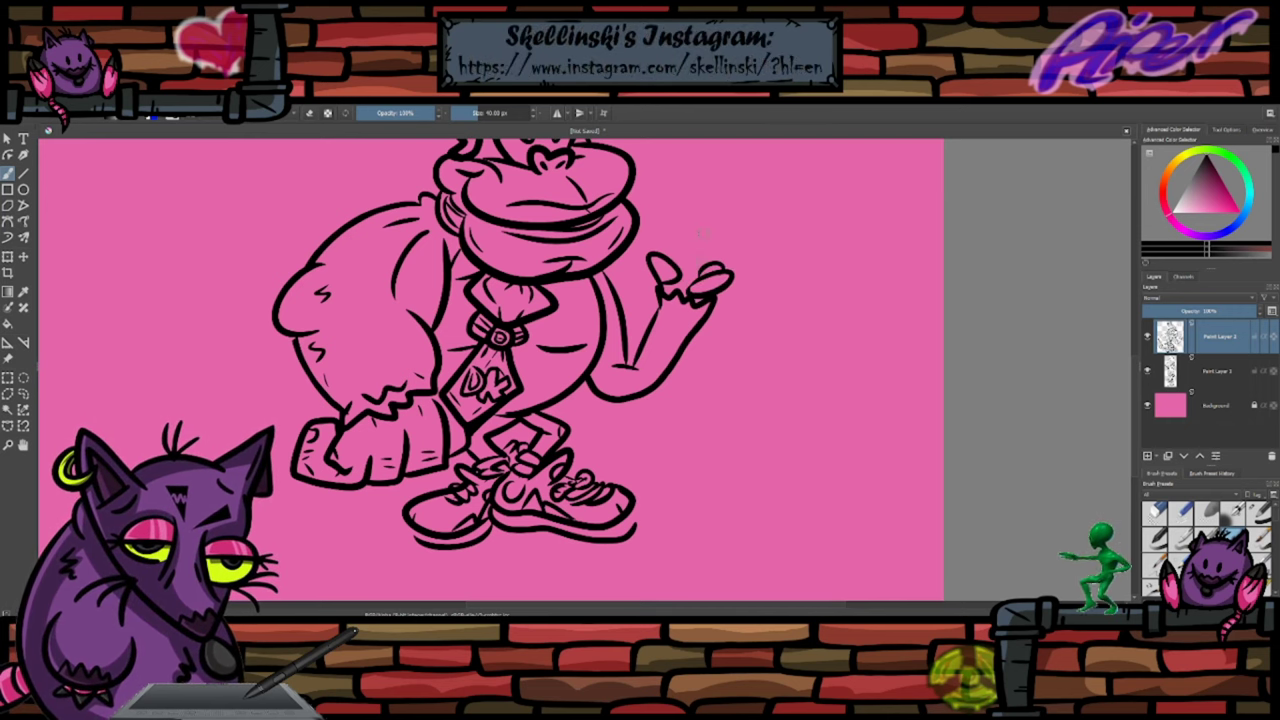
- Replace the rough fingers with a shaka hand, thumb and little finger extended and the middle fingers curled
scroll(716, 268, "down", 2)
scroll(723, 213, "up", 4)
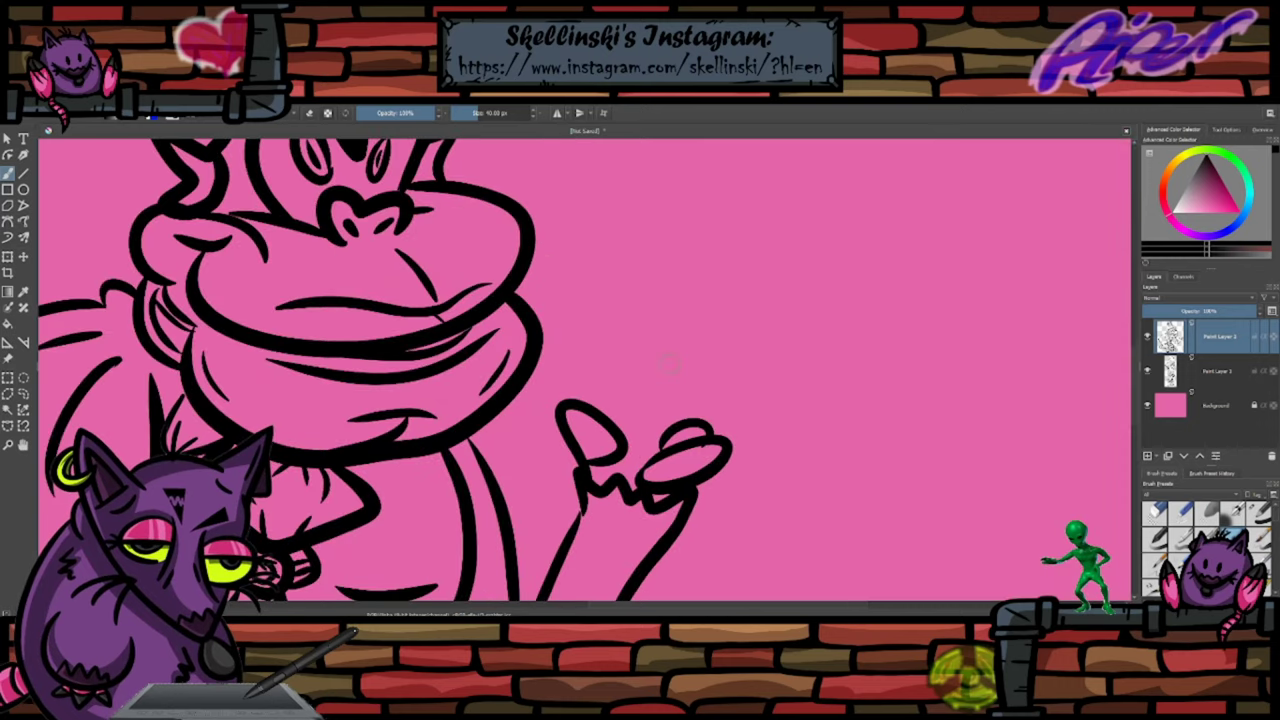
key("ctrl+z")
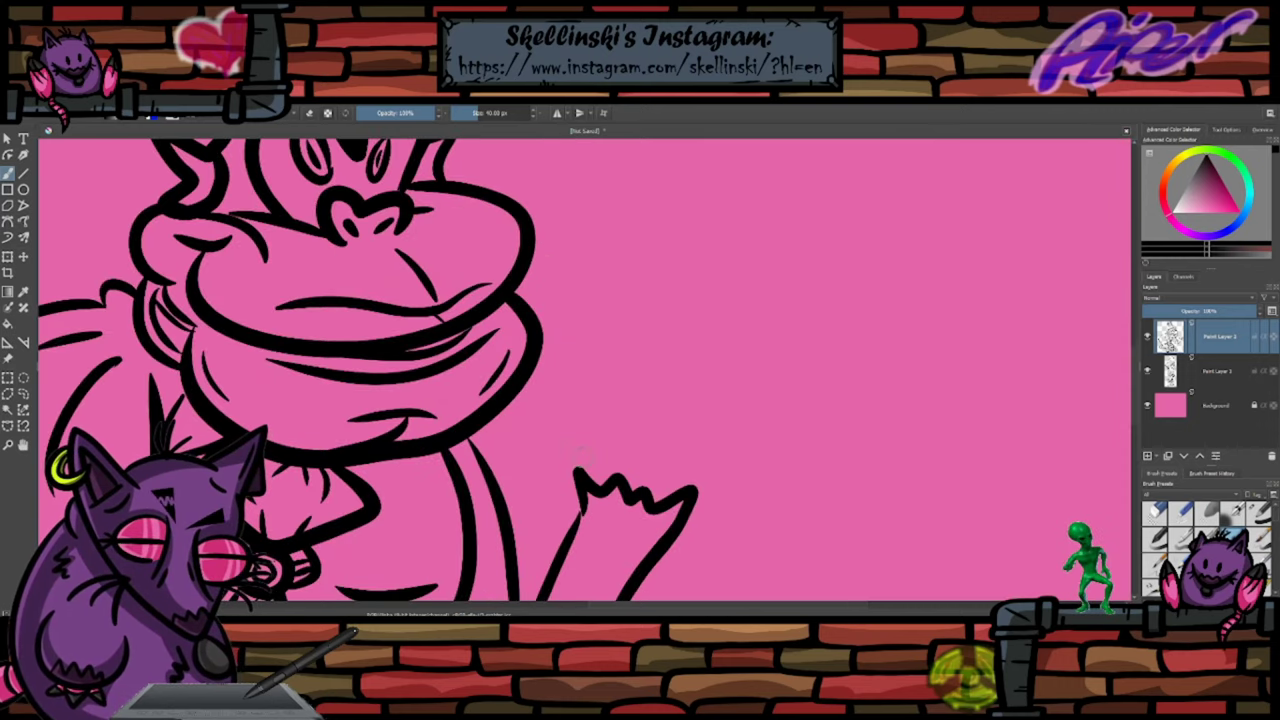
mouse_move(585, 477)
left_mouse_down()
mouse_move(562, 444)
mouse_move(645, 452)
mouse_move(560, 407)
mouse_move(608, 433)
mouse_move(682, 418)
mouse_move(630, 432)
mouse_move(675, 469)
mouse_move(700, 422)
mouse_move(722, 418)
mouse_move(765, 450)
mouse_move(655, 500)
left_mouse_up()
key("ctrl+z")
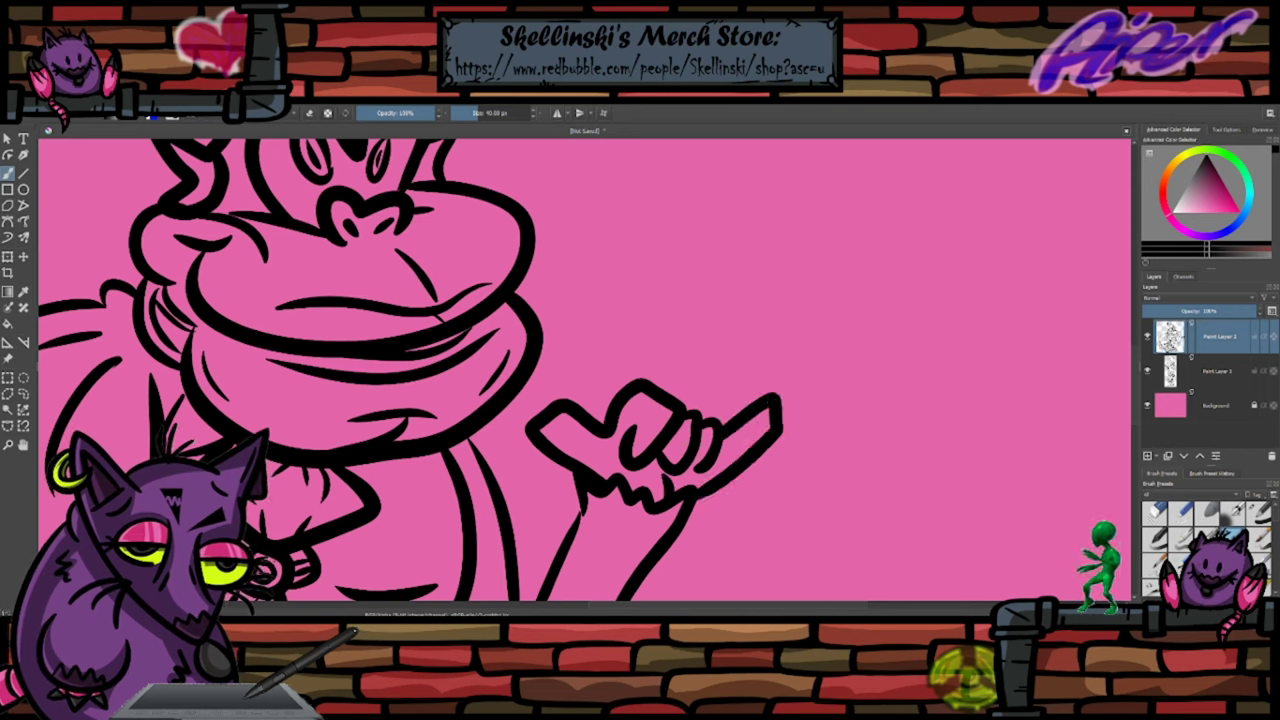
- Add small motion marks beside the thumb and little finger, and short fur ticks on the forearm below the cuff
left_click_drag(798, 410, 814, 436)
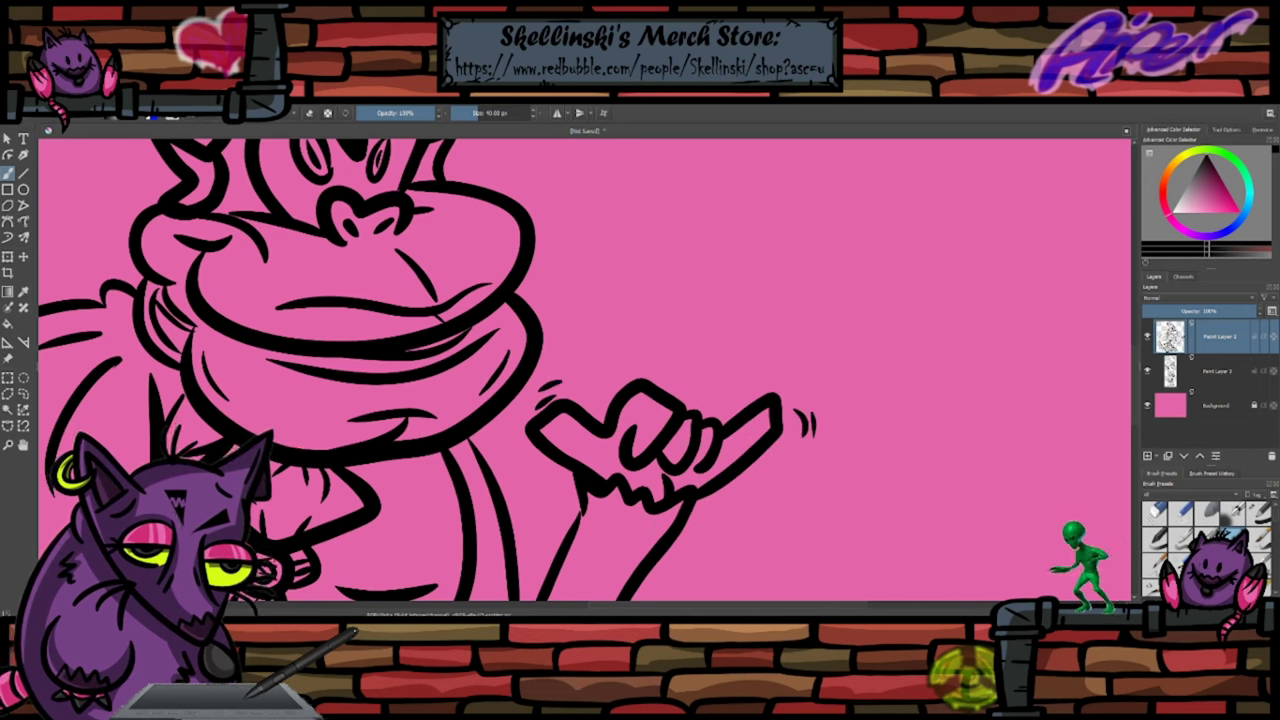
left_click_drag(636, 526, 640, 544)
left_click_drag(620, 524, 626, 540)
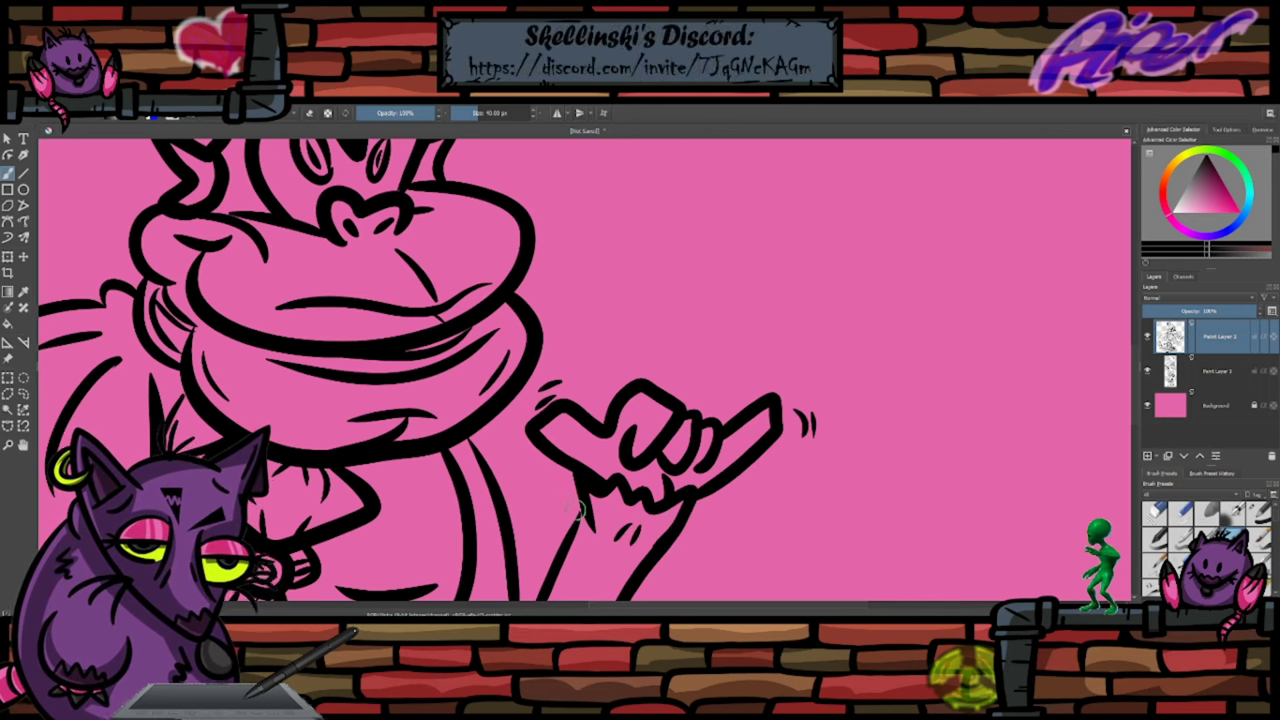
- Detail the shaka hand with curled fingertips, nails on the thumb and little finger, and short knuckle and palm creases
scroll(578, 510, "down", 3)
scroll(578, 510, "up", 2)
scroll(578, 510, "down", 2)
scroll(578, 508, "up", 3)
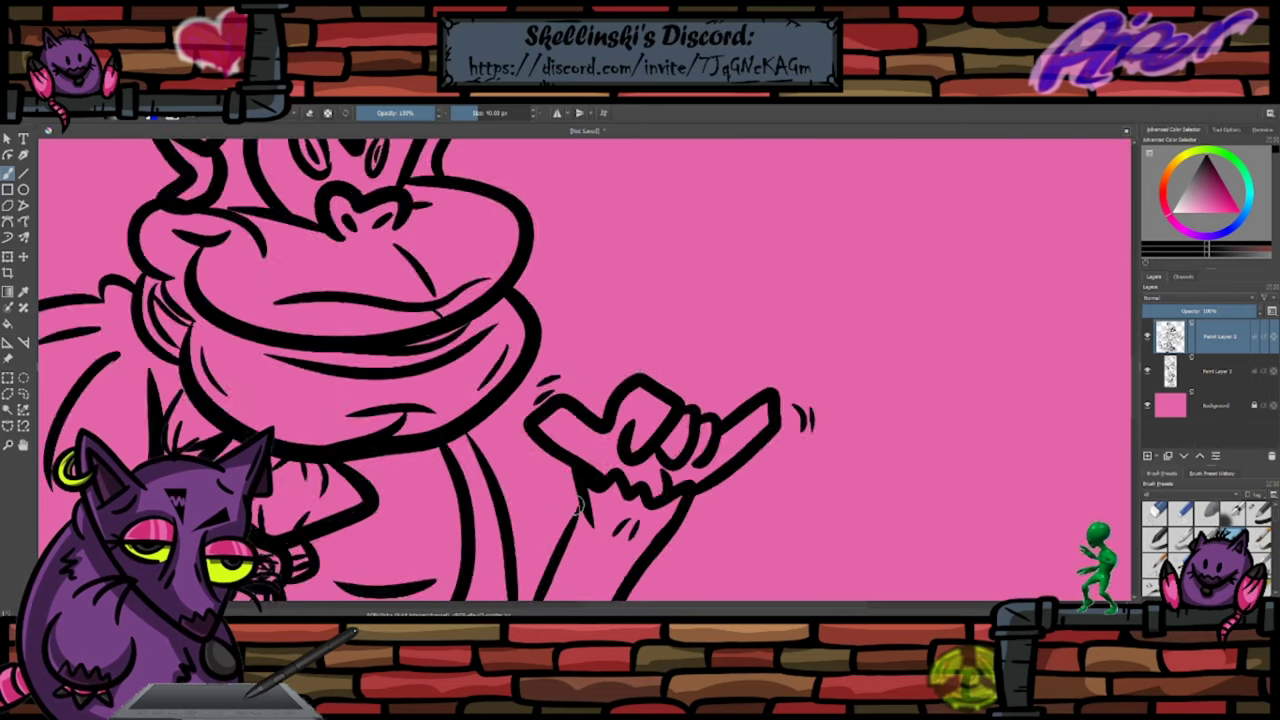
scroll(640, 480, "up", 2)
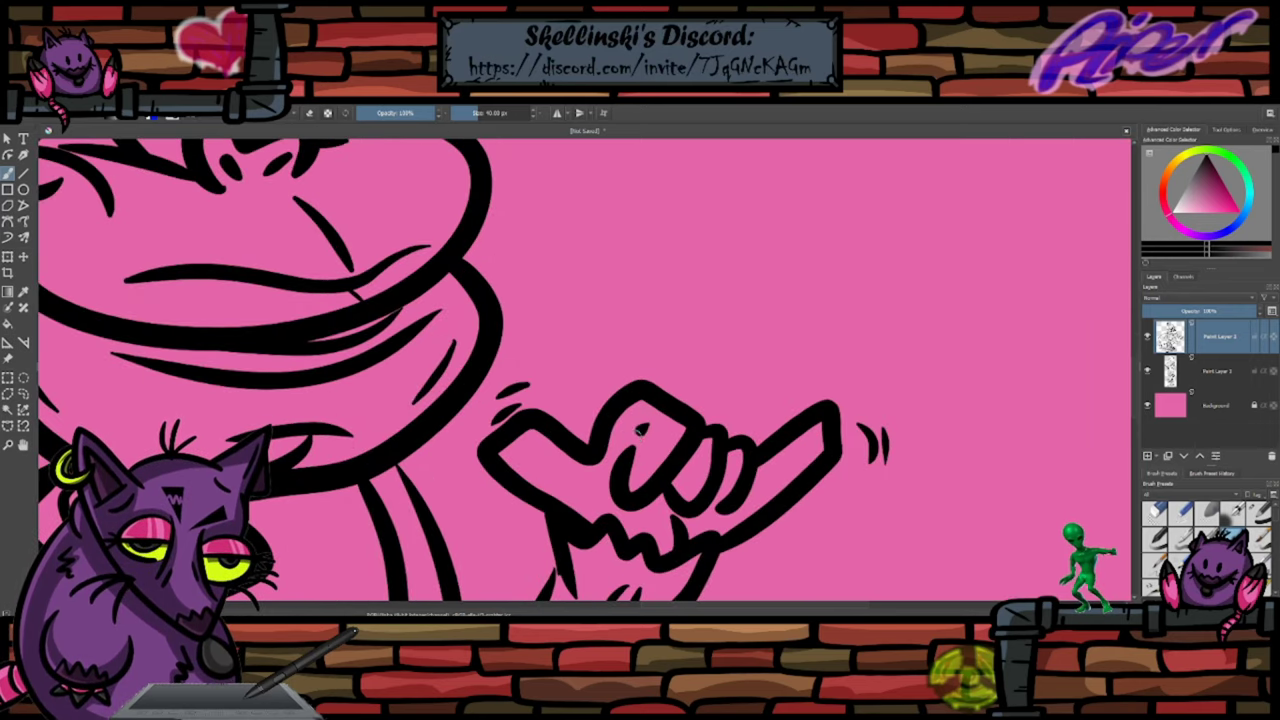
mouse_move(640, 431)
left_mouse_down()
mouse_move(629, 466)
mouse_move(636, 451)
mouse_move(664, 475)
mouse_move(640, 495)
mouse_move(718, 496)
left_mouse_up()
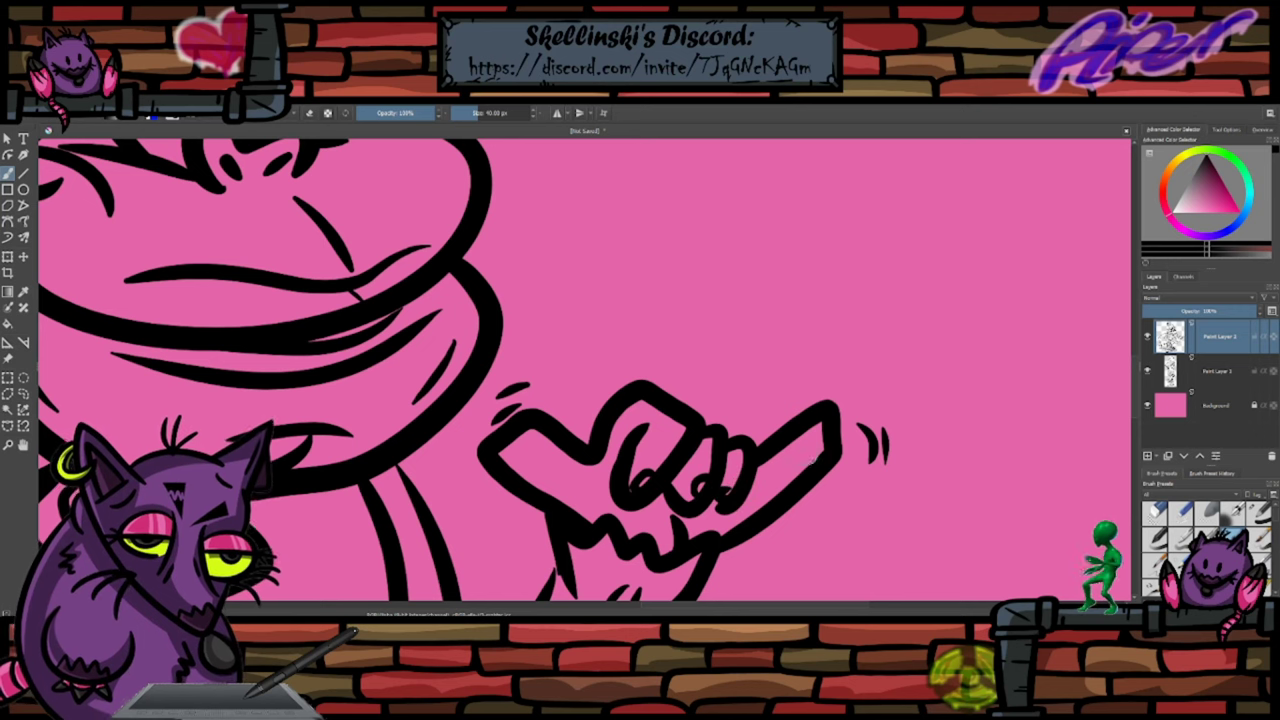
left_click_drag(824, 446, 807, 472)
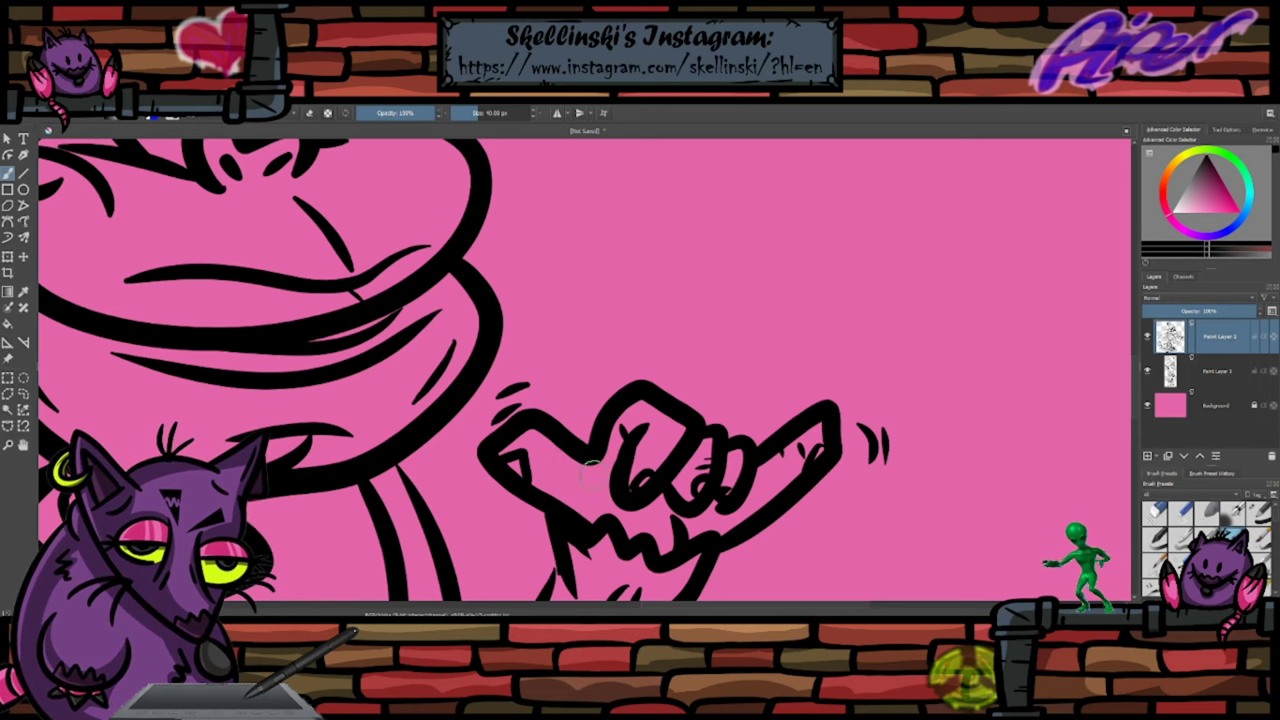
left_click_drag(594, 465, 600, 493)
- Add short crease ticks to the thumb and a hooked fur mark on the inner forearm
scroll(636, 432, "down", 5)
scroll(634, 444, "up", 2)
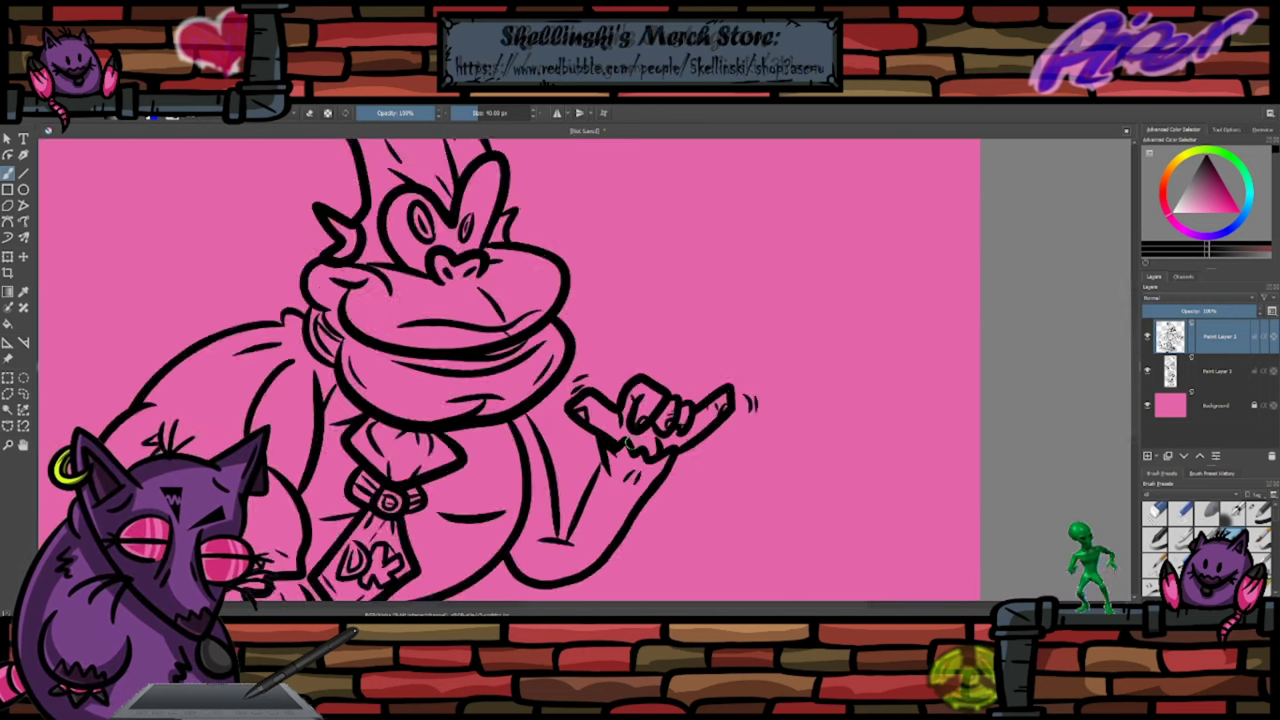
scroll(628, 442, "up", 2)
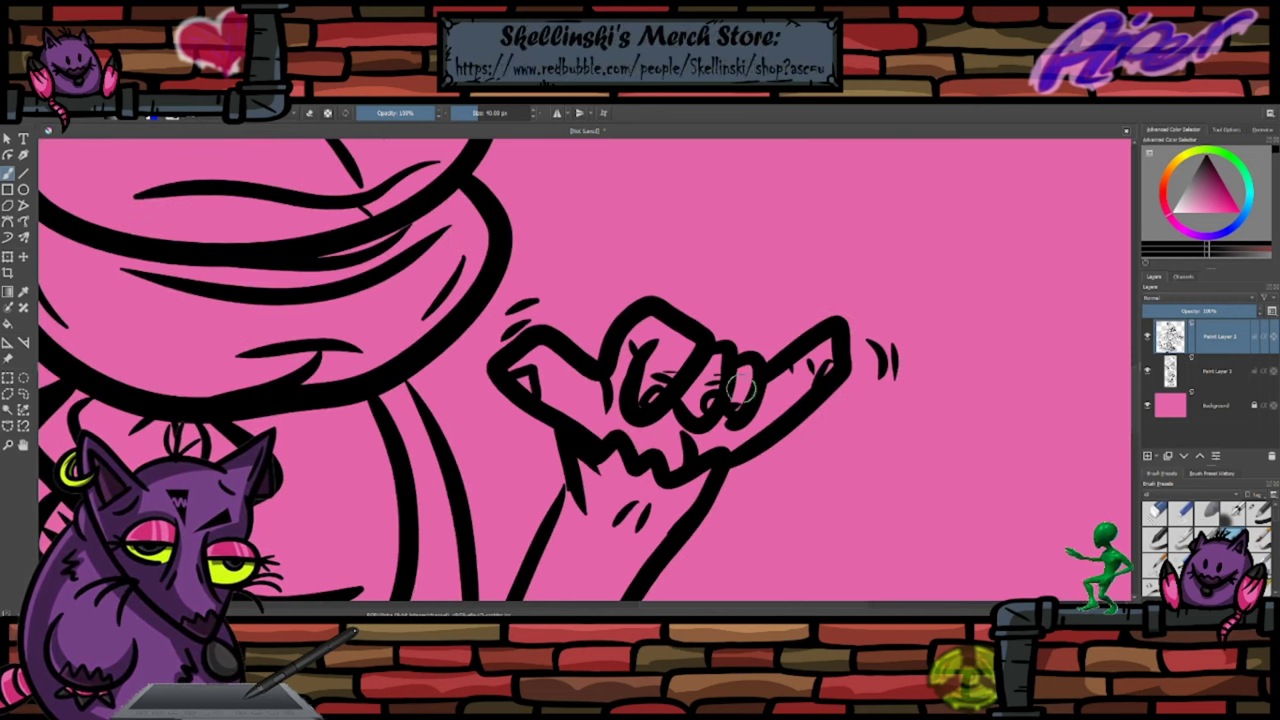
scroll(808, 305, "down", 3)
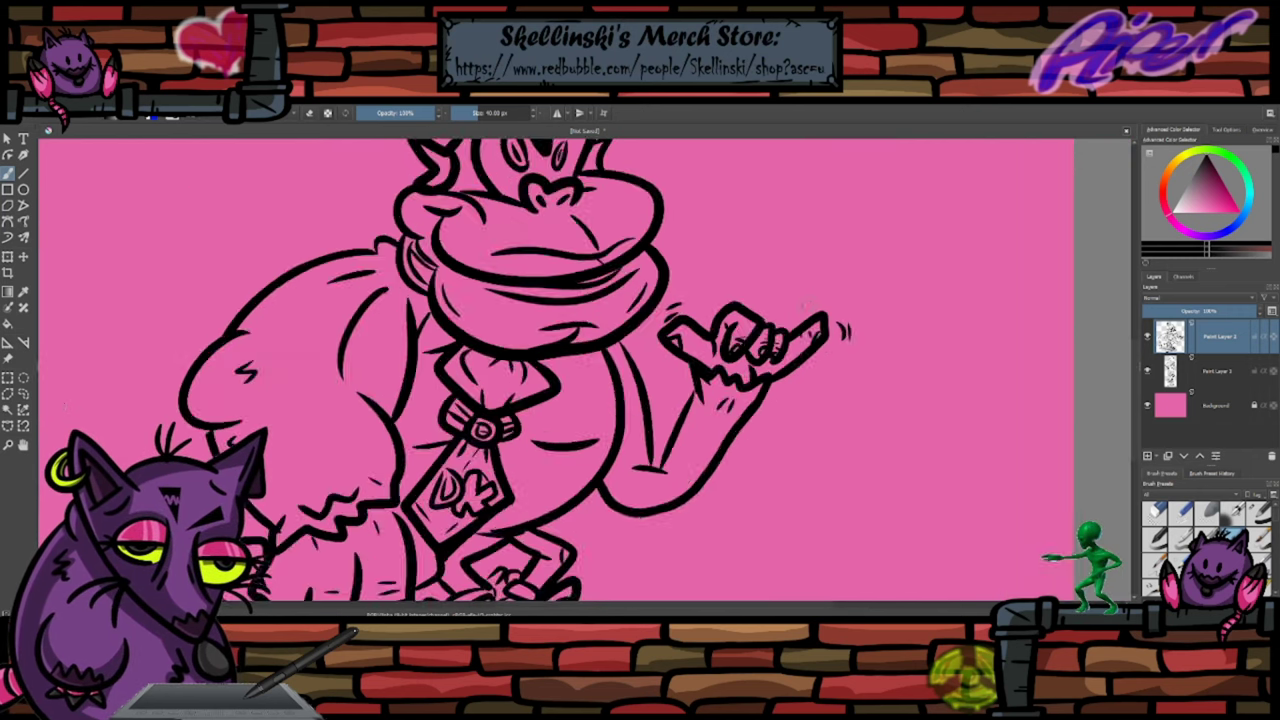
scroll(808, 305, "up", 2)
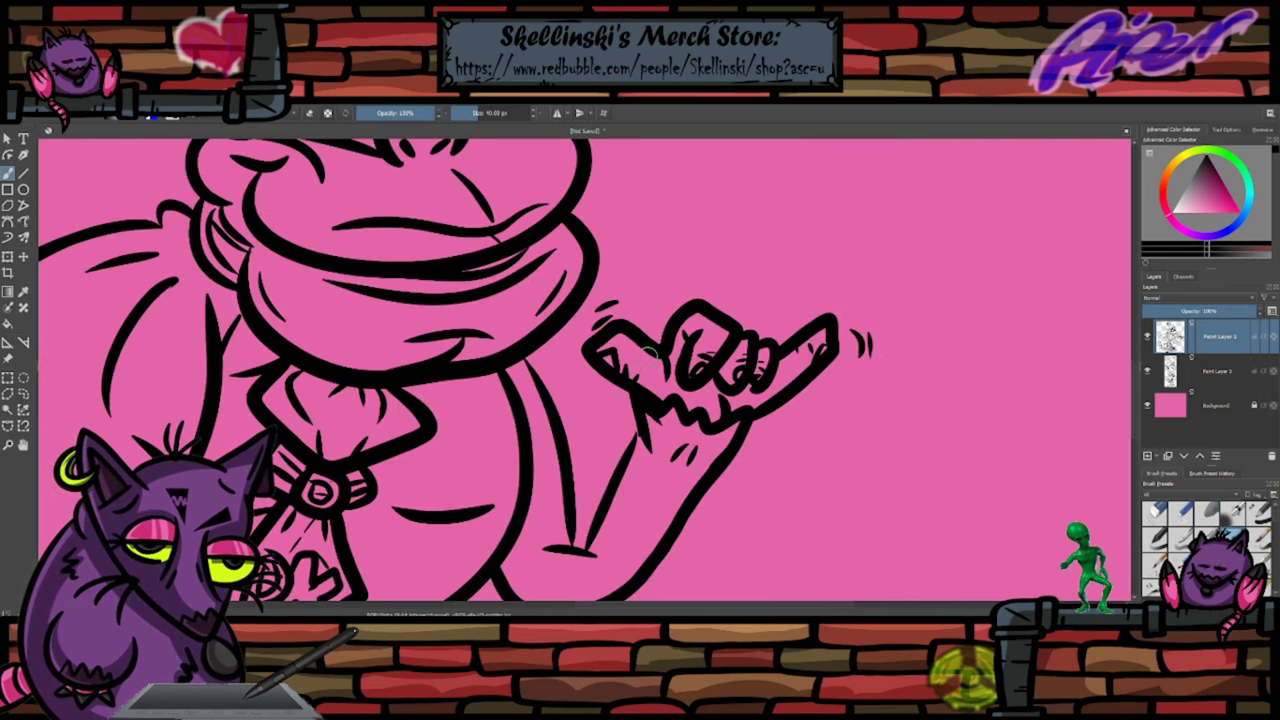
scroll(632, 376, "down", 3)
scroll(640, 390, "up", 4)
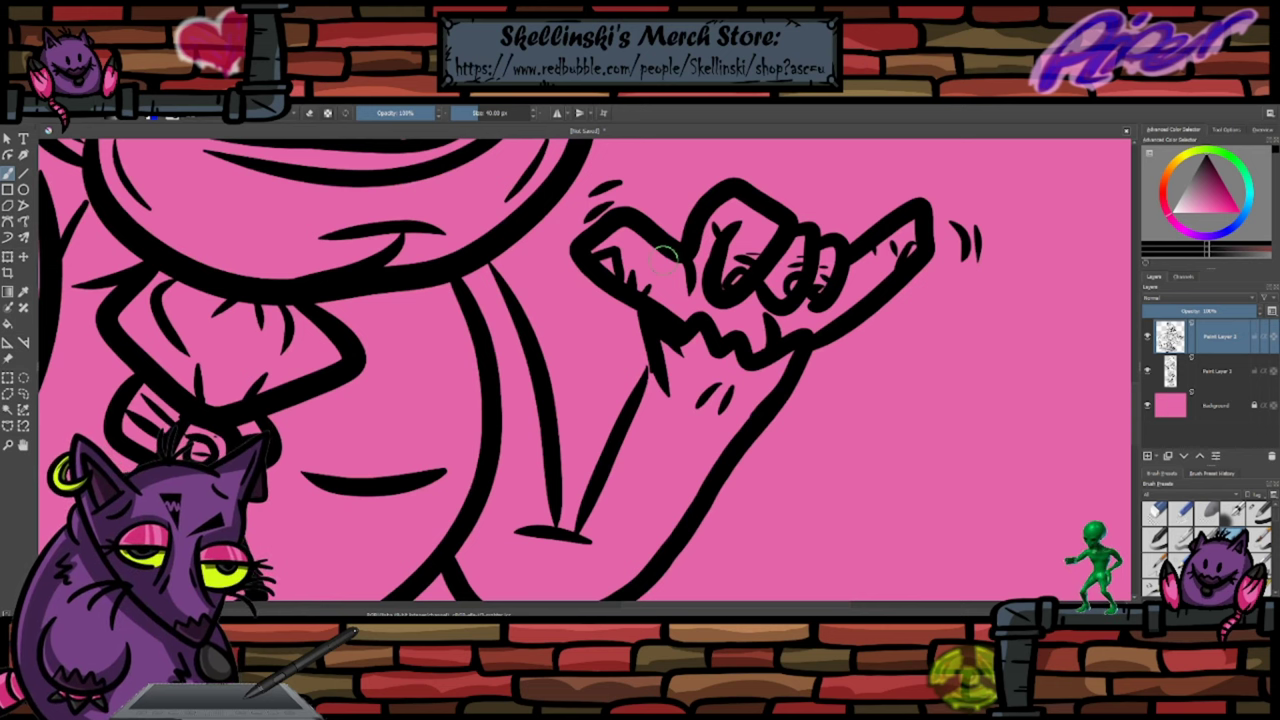
scroll(667, 251, "down", 2)
scroll(652, 196, "up", 2)
left_click_drag(640, 358, 619, 396)
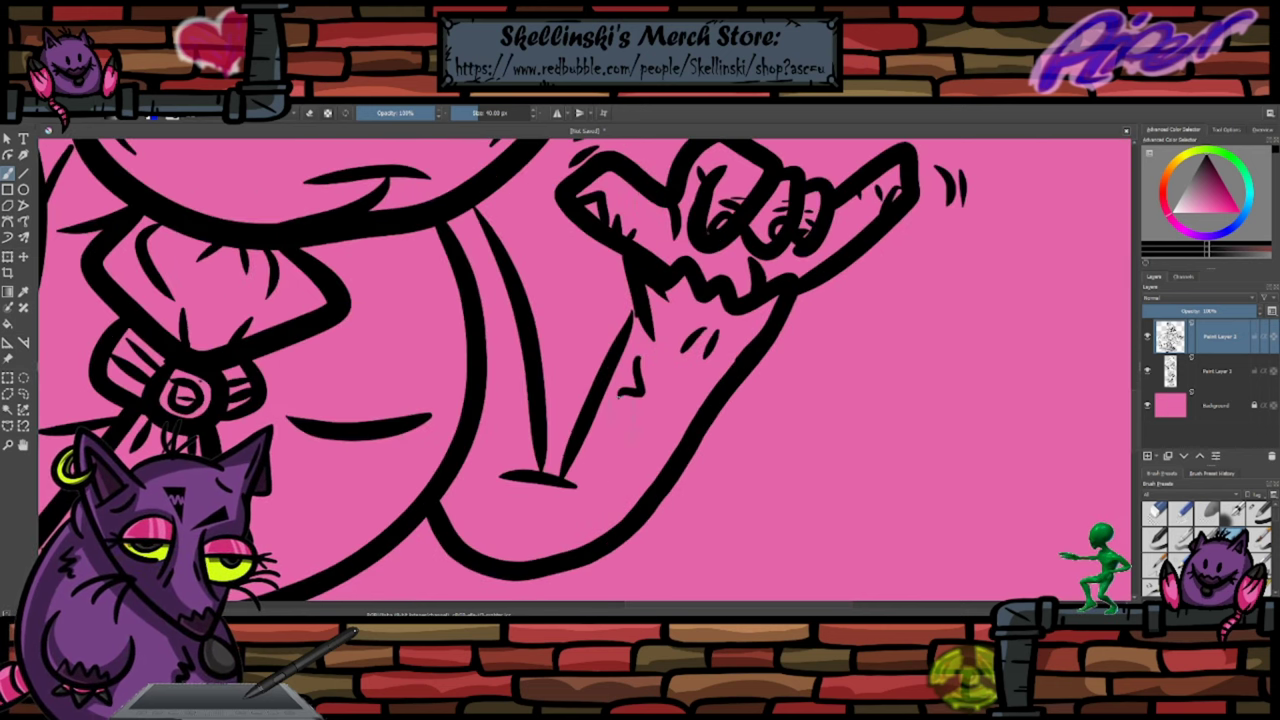
- Erase the smooth bottom of the elbow and redraw it as a rounded bump with pointed fur tufts on both sides
key("e")
mouse_move(570, 552)
left_mouse_down()
mouse_move(518, 573)
mouse_move(460, 545)
mouse_move(592, 543)
mouse_move(580, 517)
left_mouse_up()
key("e")
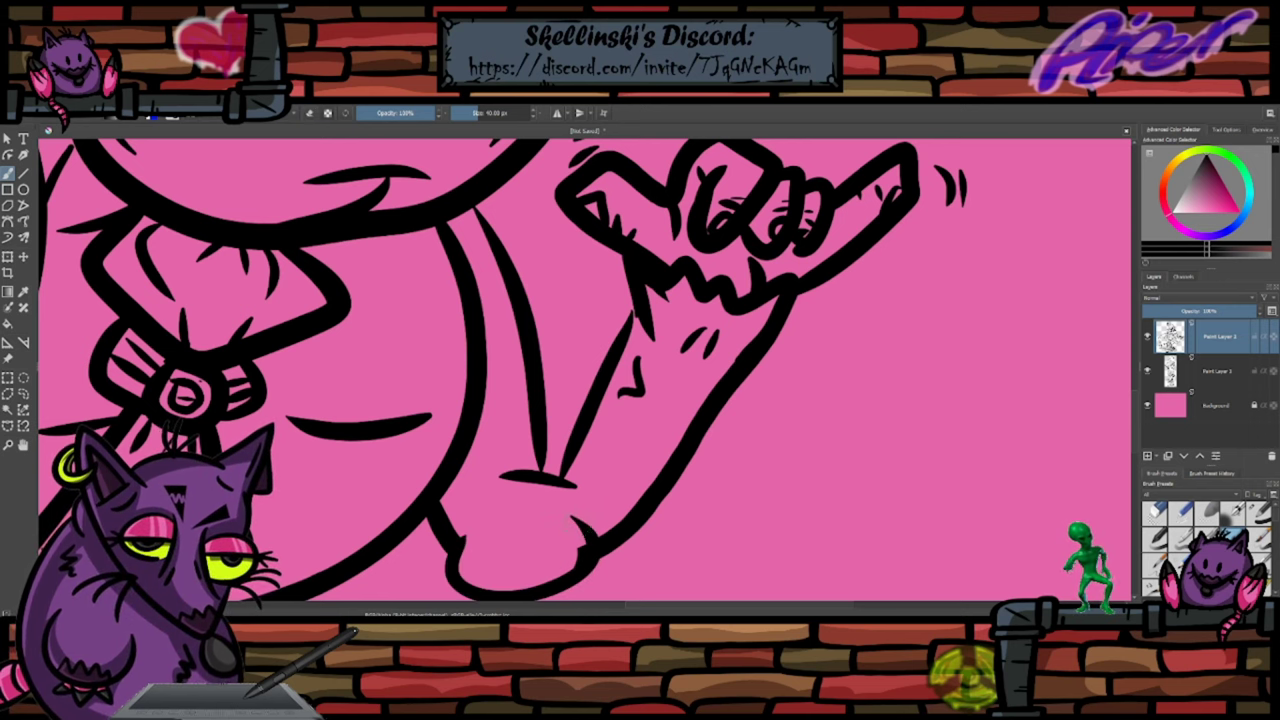
key("ctrl+z")
left_click_drag(472, 519, 583, 537)
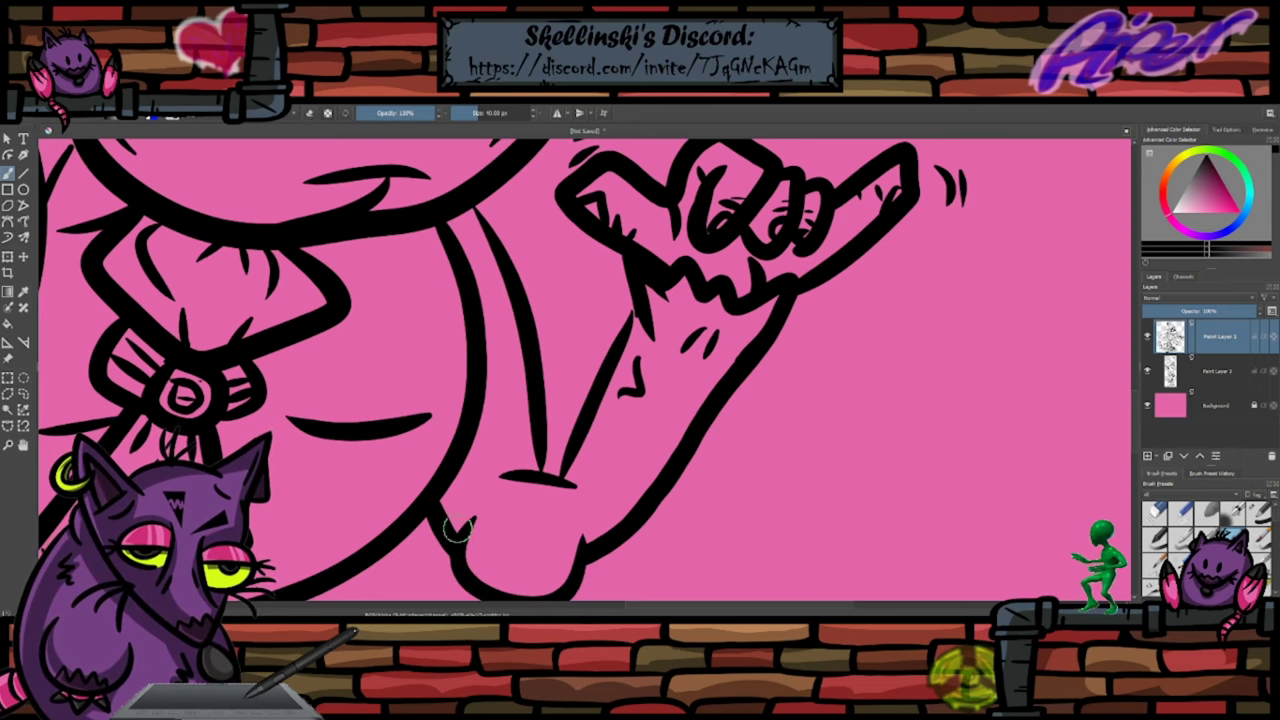
- Erase the smooth tops of the arm and belly lines under the jaw and try jagged fur tufts there
scroll(475, 428, "down", 3)
scroll(455, 362, "up", 2)
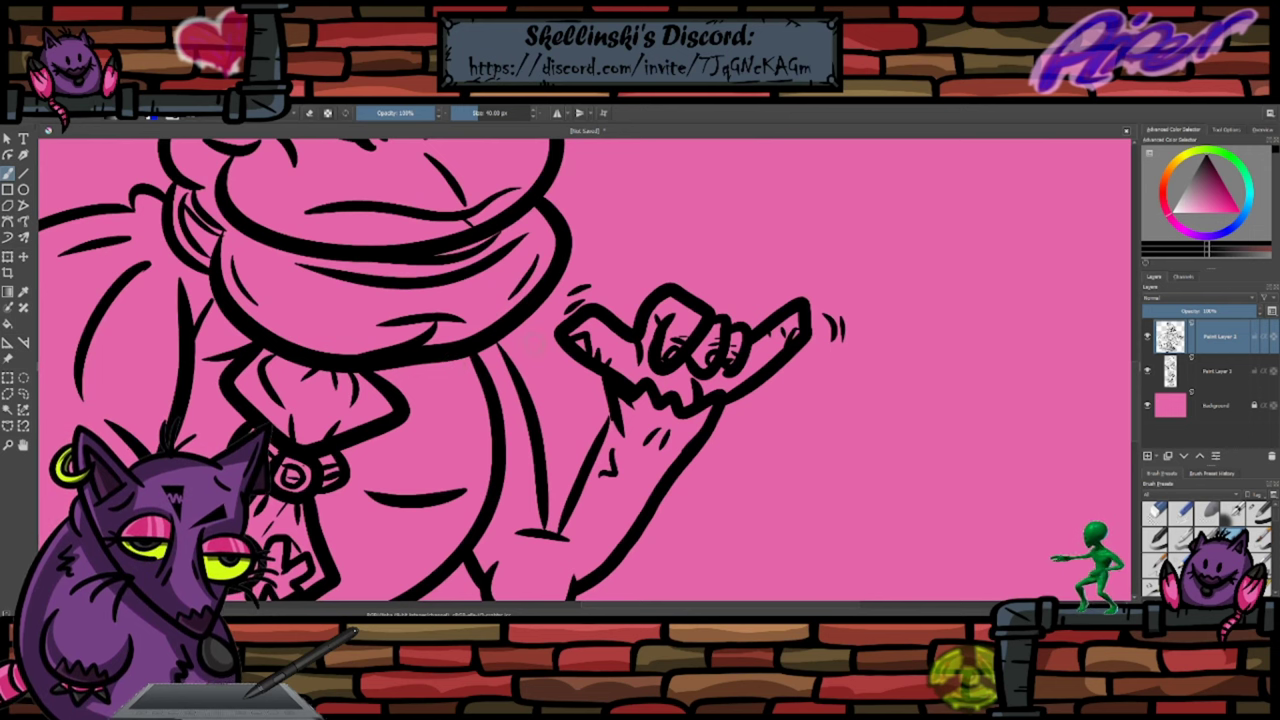
key("e")
mouse_move(490, 354)
left_mouse_down()
mouse_move(489, 392)
mouse_move(520, 383)
left_mouse_up()
key("e")
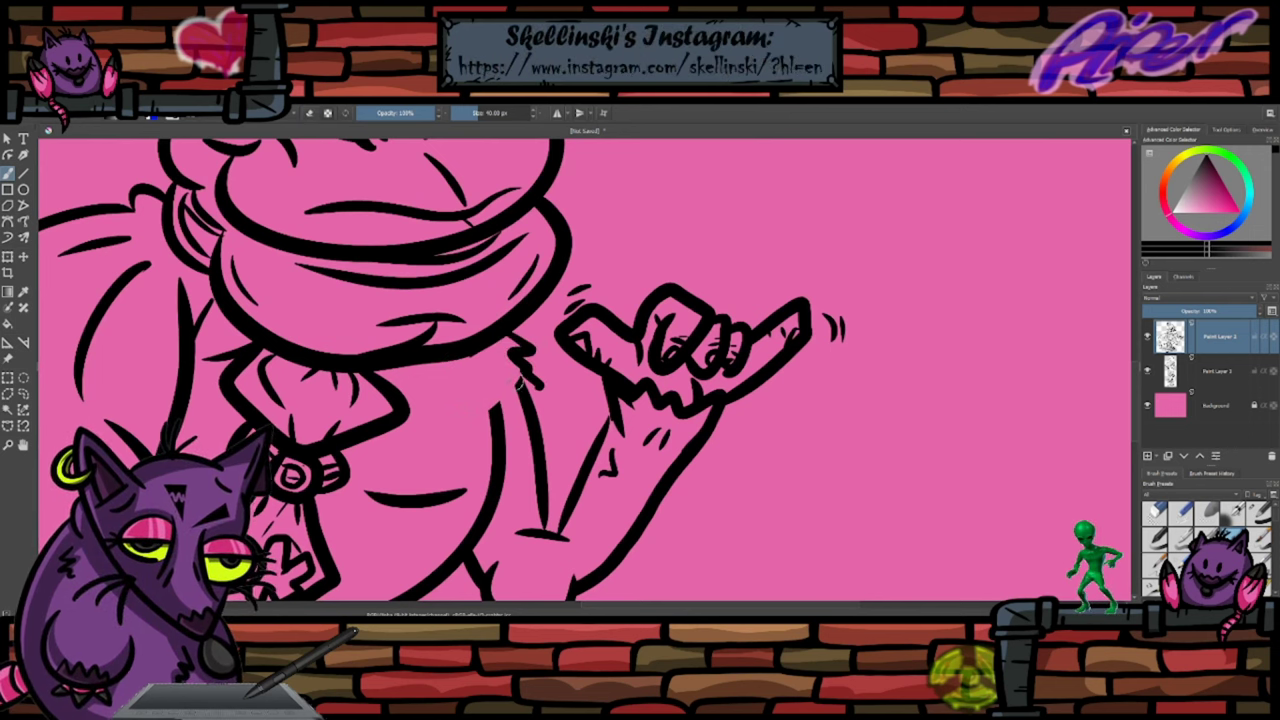
key("ctrl+z")
mouse_move(501, 337)
left_mouse_down()
mouse_move(530, 382)
mouse_move(493, 381)
mouse_move(502, 428)
left_mouse_up()
key("ctrl+z")
key("ctrl+z")
key("ctrl+z")
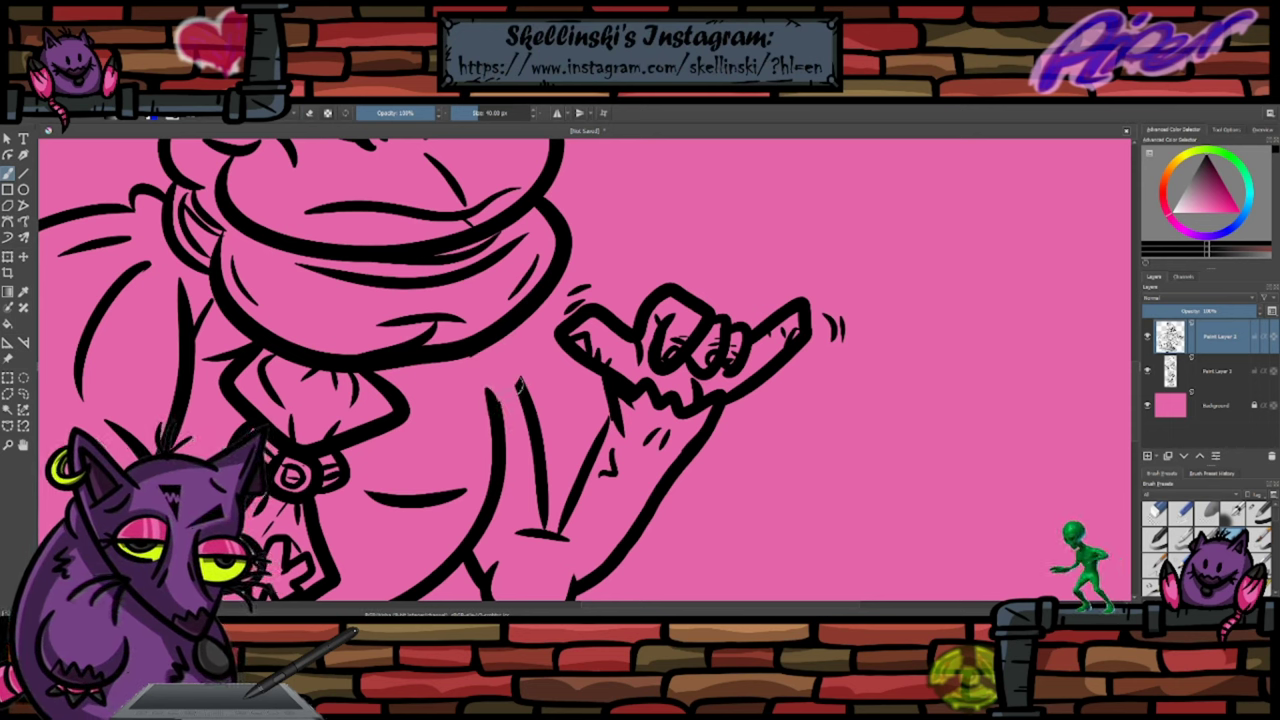
- Draw a jagged fur edge from the jaw to the upper arm and add fur marks along the arm and elbow
mouse_move(498, 338)
left_mouse_down()
mouse_move(527, 351)
mouse_move(522, 388)
left_mouse_up()
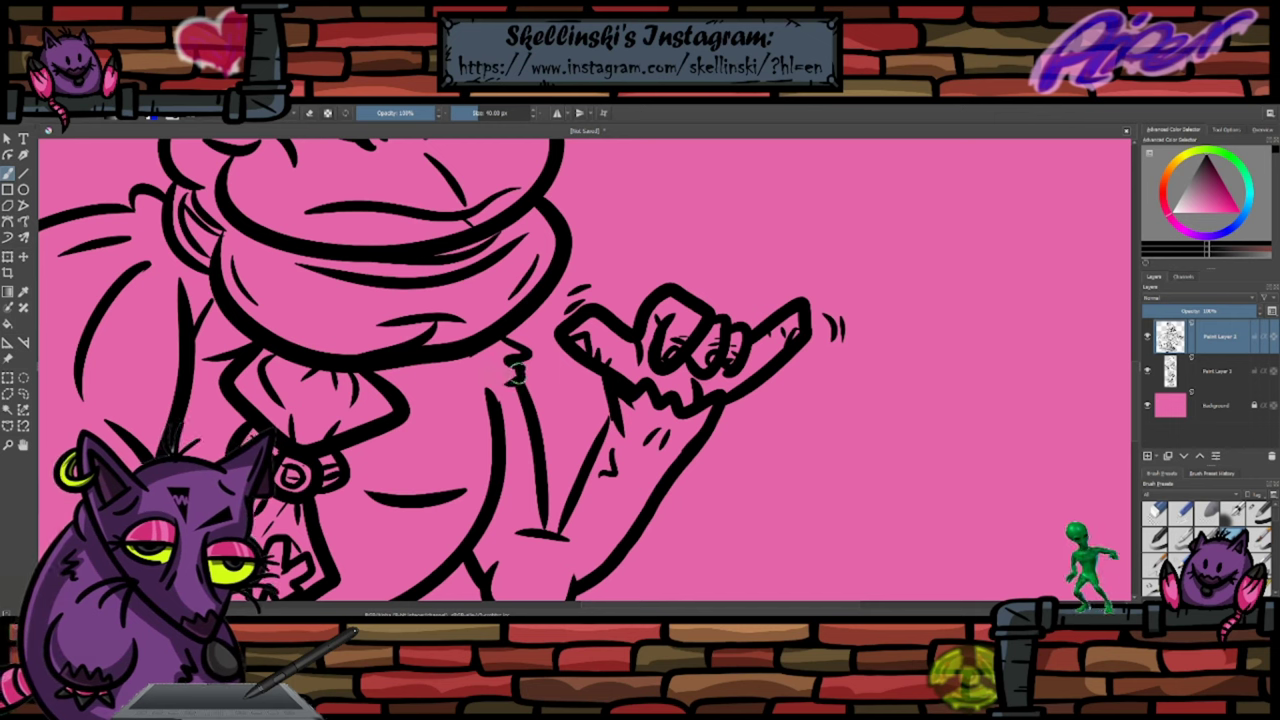
key("ctrl+z")
left_click_drag(482, 531, 490, 556)
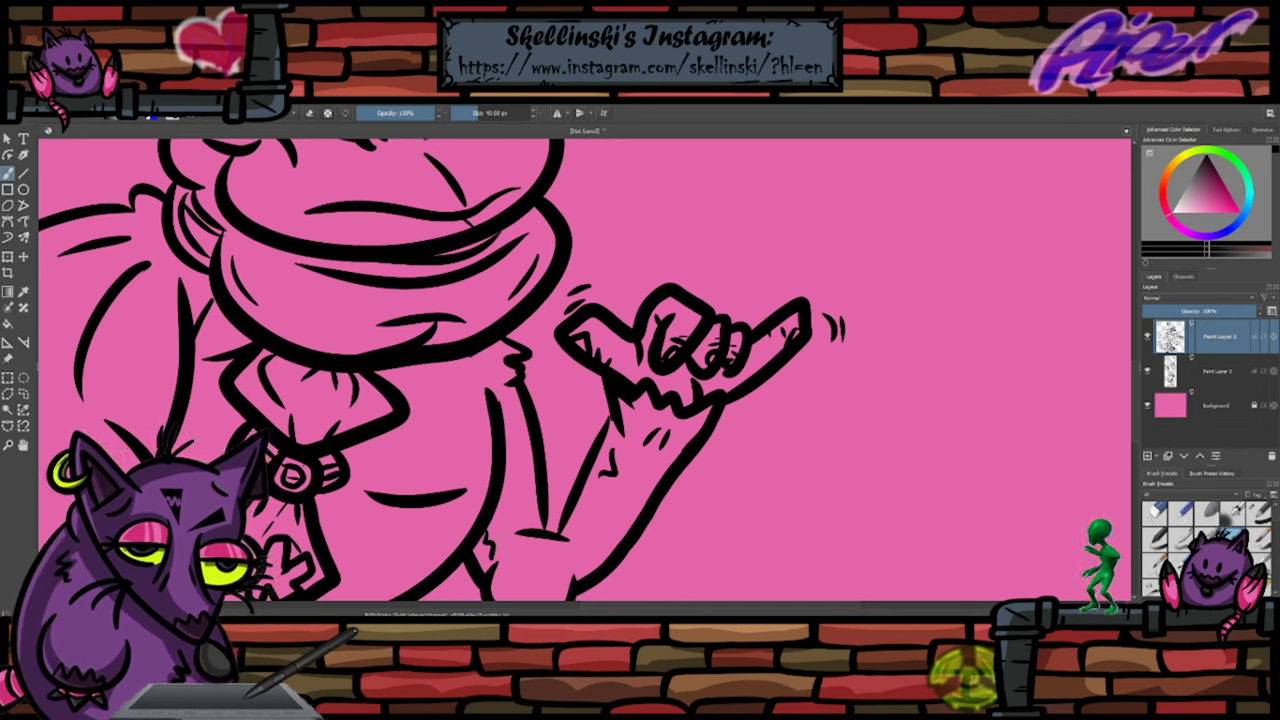
left_click_drag(521, 452, 517, 486)
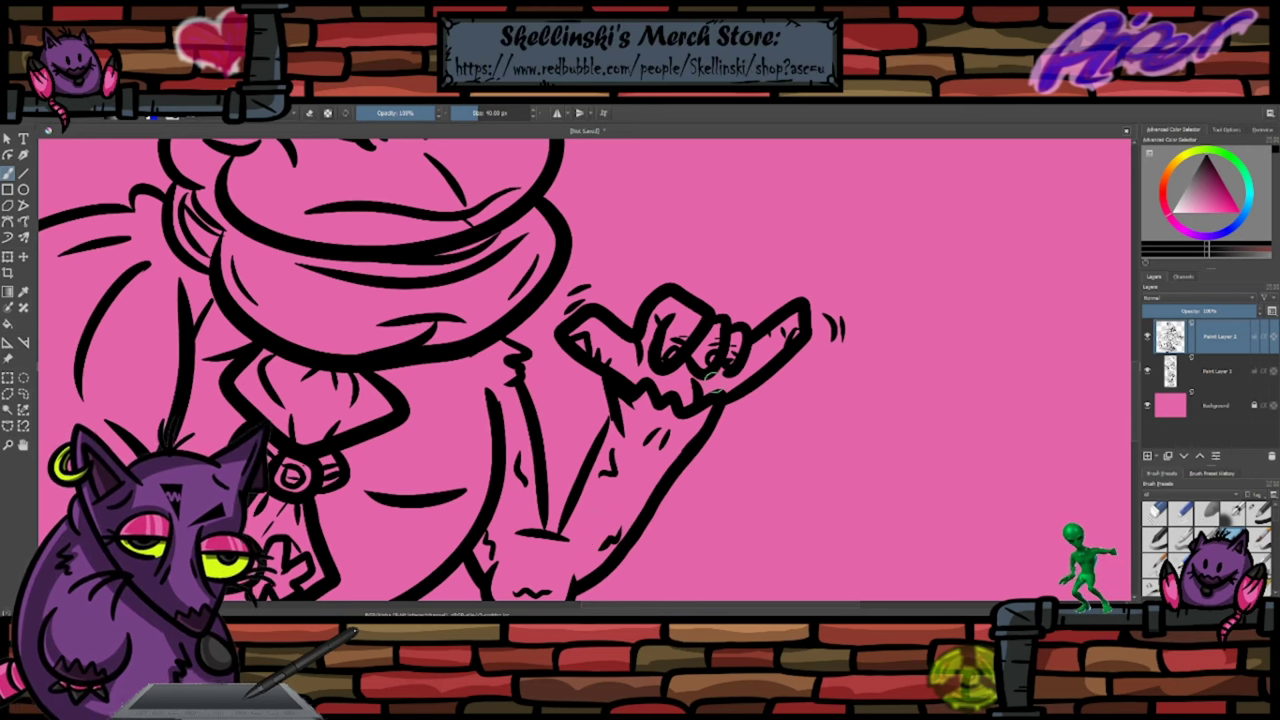
- Examine the whole ape drawing together with the smaller characters beside it
scroll(712, 380, "down", 4)
scroll(704, 390, "up", 2)
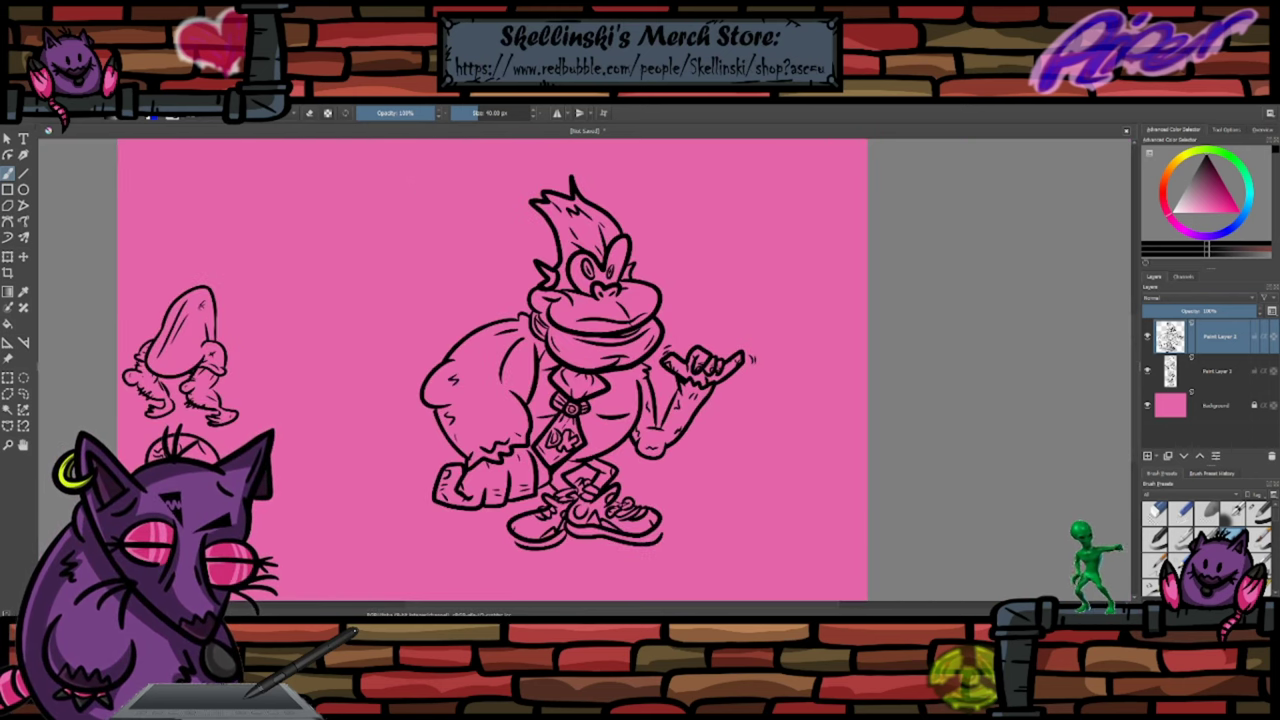
scroll(590, 330, "down", 2)
scroll(645, 350, "up", 2)
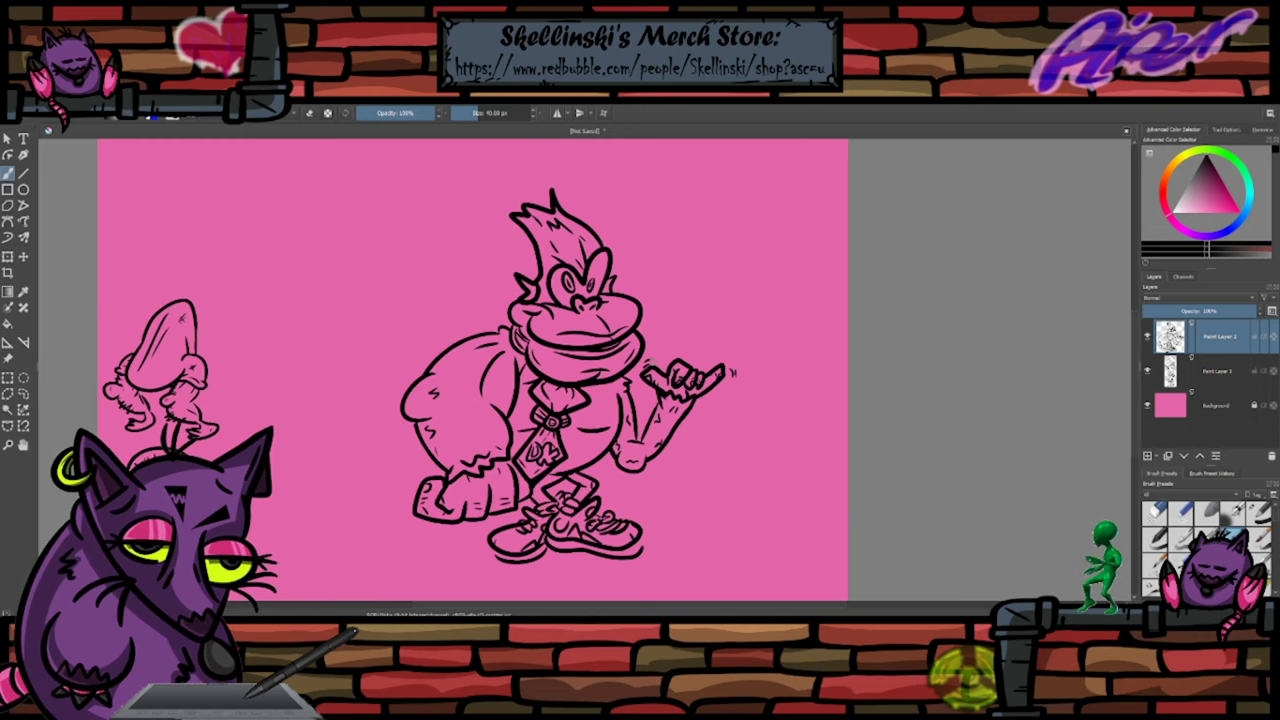
scroll(705, 375, "up", 2)
scroll(705, 375, "down", 3)
scroll(705, 375, "up", 3)
scroll(676, 225, "down", 3)
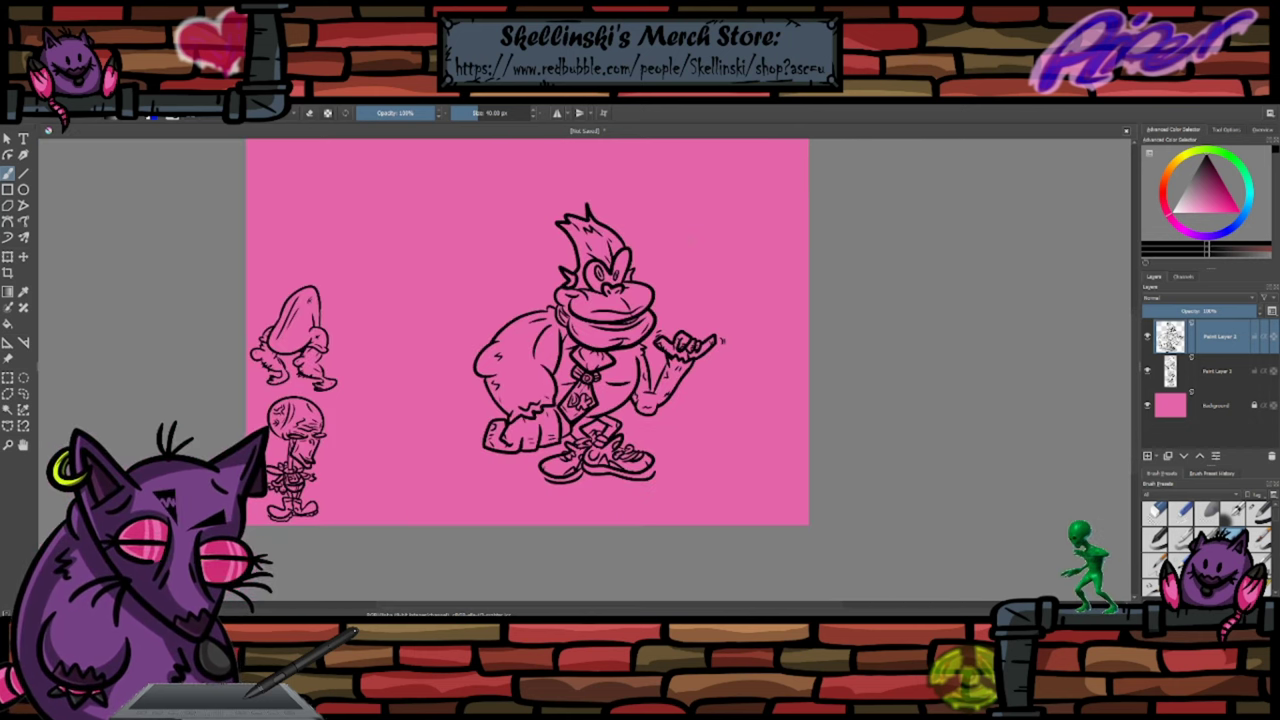
- Hand-letter the word "Gotta" in black on the empty canvas beside the ape's head
scroll(693, 232, "up", 5)
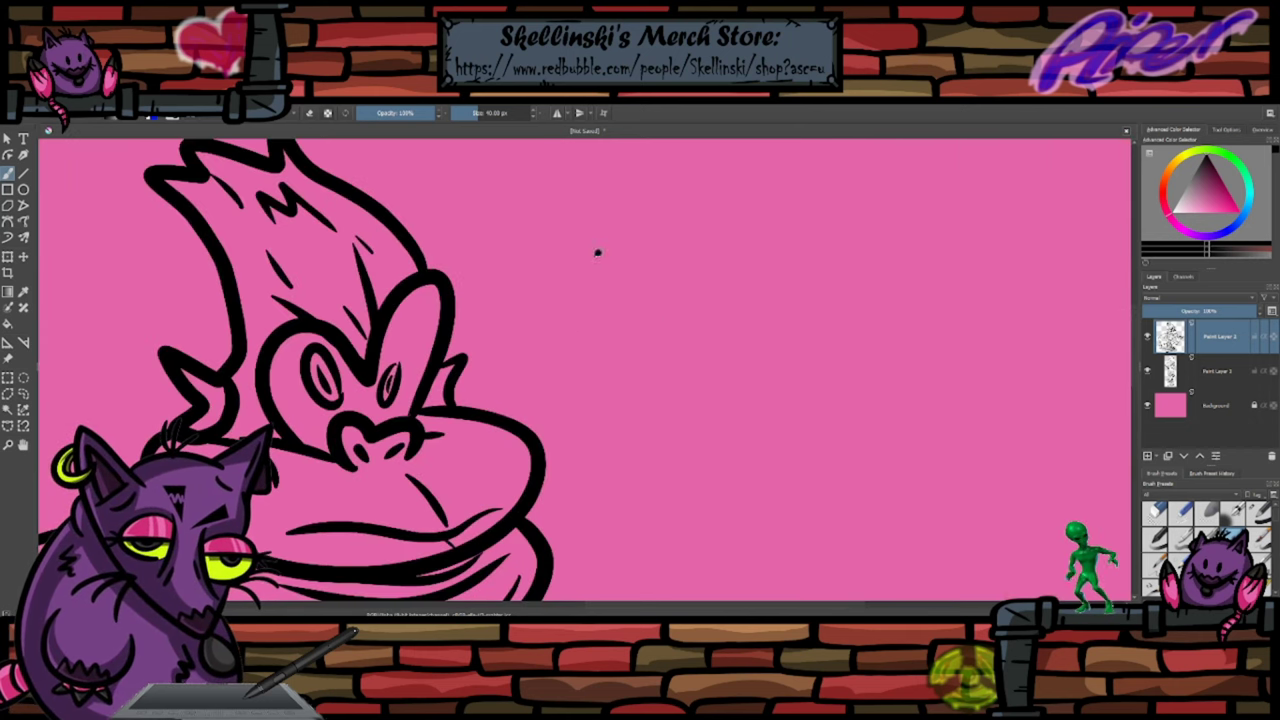
mouse_move(597, 252)
left_mouse_down()
mouse_move(575, 302)
mouse_move(638, 326)
mouse_move(672, 376)
left_mouse_up()
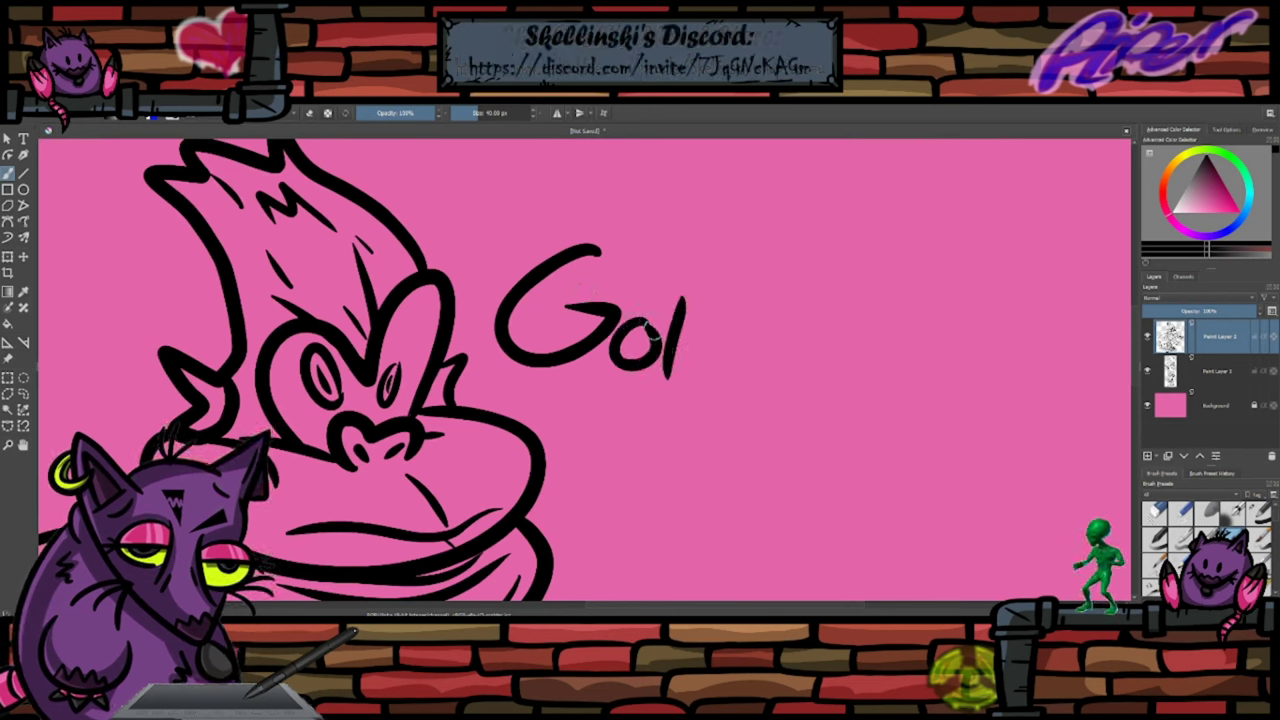
left_click_drag(676, 331, 704, 328)
mouse_move(730, 302)
left_mouse_down()
mouse_move(718, 370)
mouse_move(772, 330)
left_mouse_up()
mouse_move(790, 324)
left_mouse_down()
mouse_move(745, 350)
mouse_move(790, 378)
left_mouse_up()
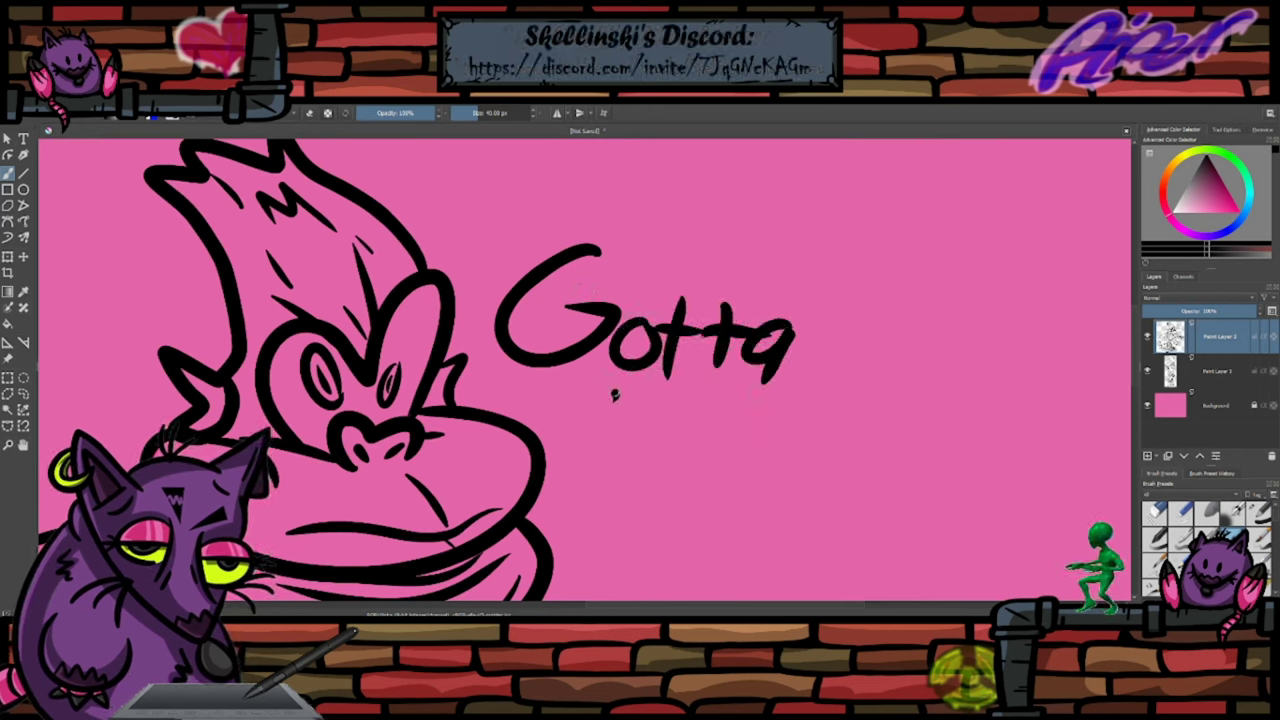
- Hand-letter "go" and "ook!" in black on two lines beneath "Gotta"
left_click_drag(612, 393, 626, 437)
mouse_move(630, 408)
left_mouse_down()
mouse_move(631, 425)
mouse_move(636, 410)
mouse_move(573, 476)
left_mouse_up()
key("ctrl+z")
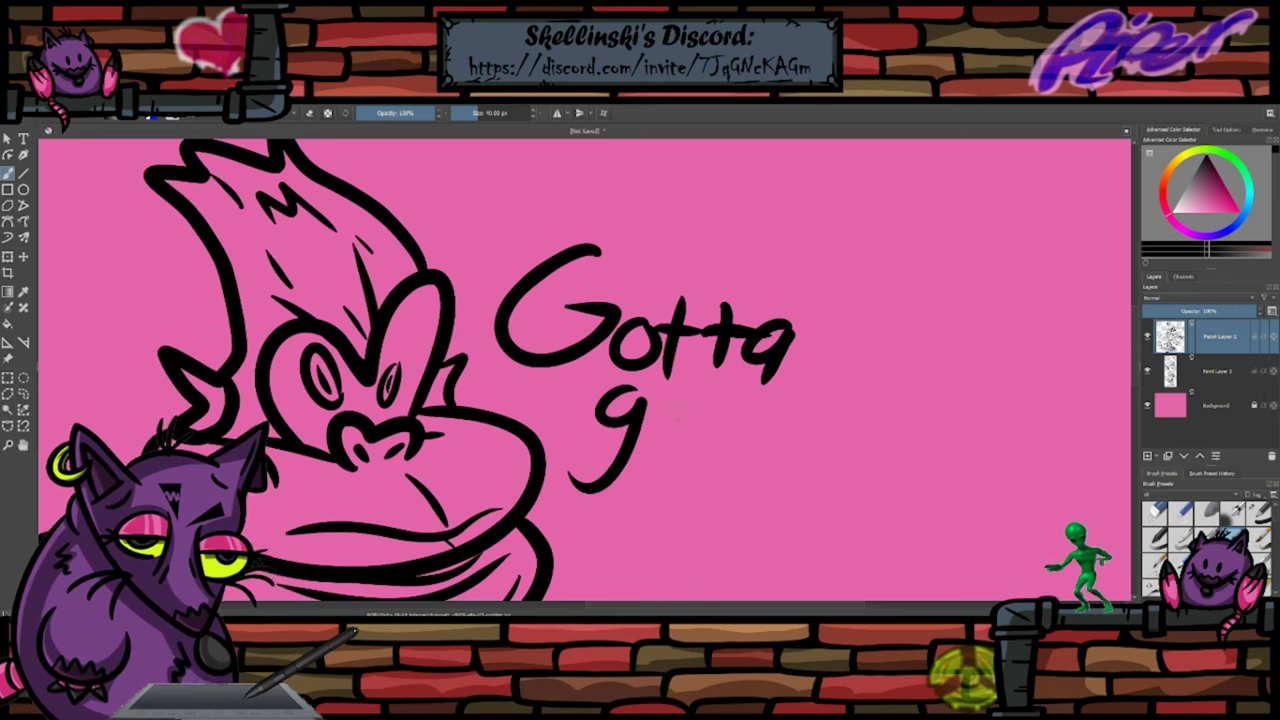
left_click_drag(676, 403, 672, 443)
left_click_drag(659, 496, 654, 550)
left_click_drag(702, 496, 692, 506)
mouse_move(738, 476)
left_mouse_down()
mouse_move(727, 528)
mouse_move(766, 503)
mouse_move(778, 540)
left_mouse_up()
left_click_drag(796, 428, 790, 505)
left_click_drag(796, 522, 797, 525)
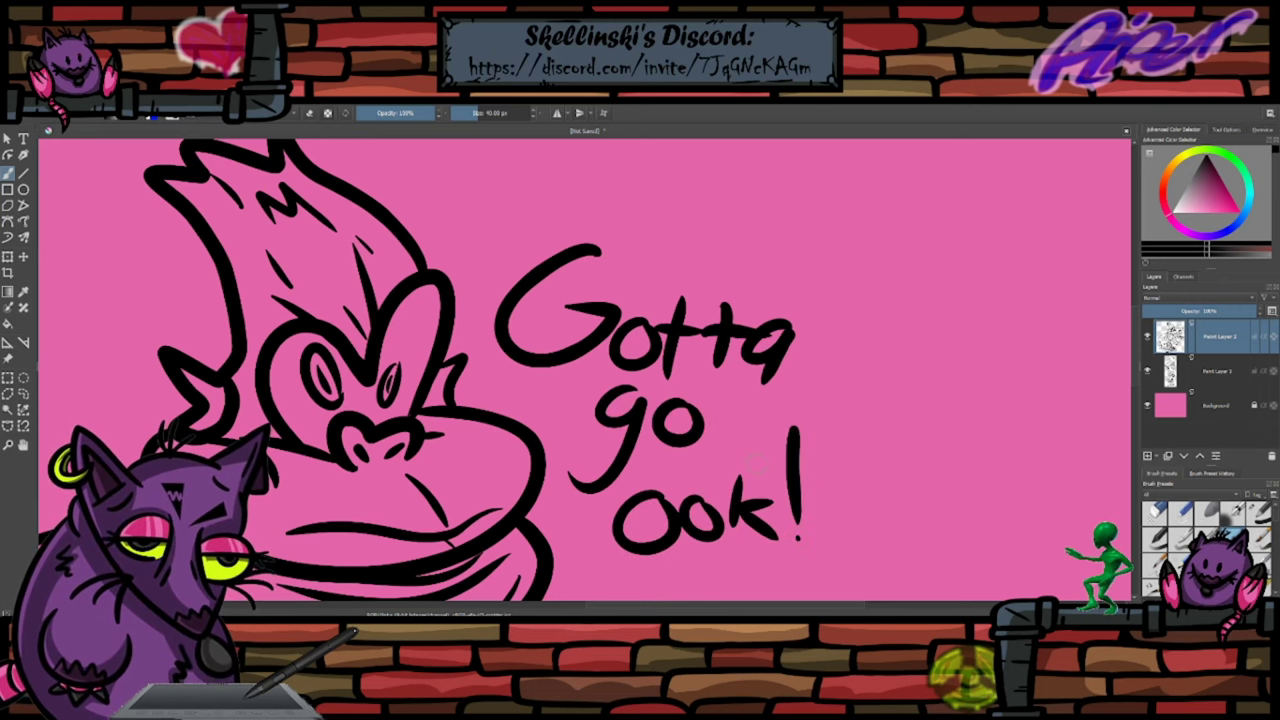
- Underline "ook!" and draw a round speech bubble outline around the lettering, open toward the ape's head and hand
scroll(740, 385, "down", 4)
scroll(748, 418, "up", 3)
left_click_drag(622, 398, 757, 397)
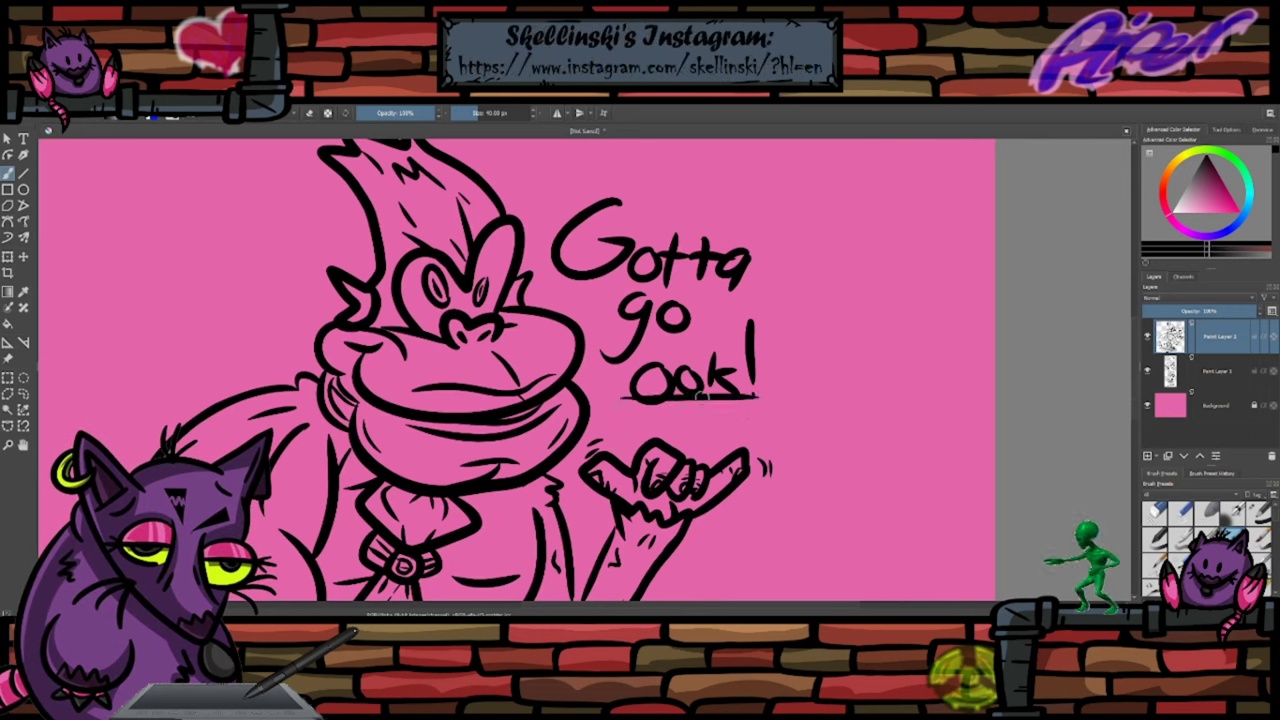
key("ctrl+z")
mouse_move(632, 400)
left_mouse_down()
mouse_move(744, 398)
mouse_move(732, 406)
left_mouse_up()
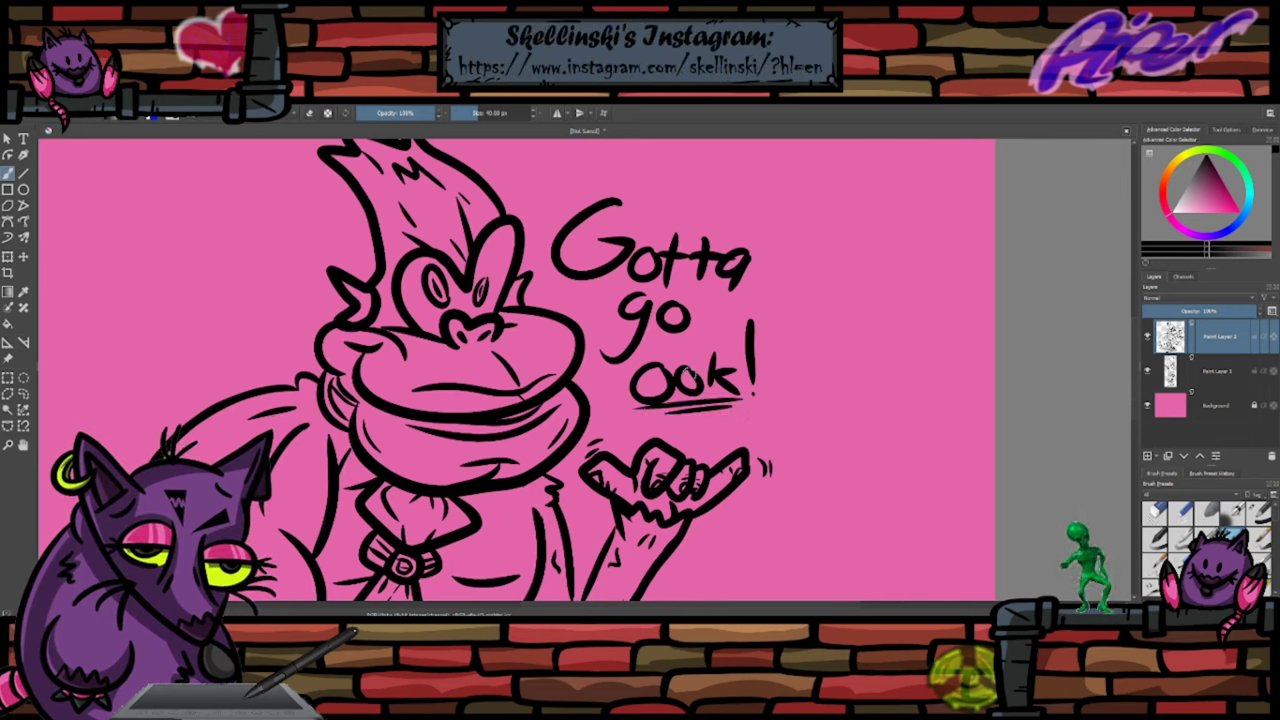
mouse_move(541, 215)
left_mouse_down()
mouse_move(650, 180)
mouse_move(735, 440)
left_mouse_up()
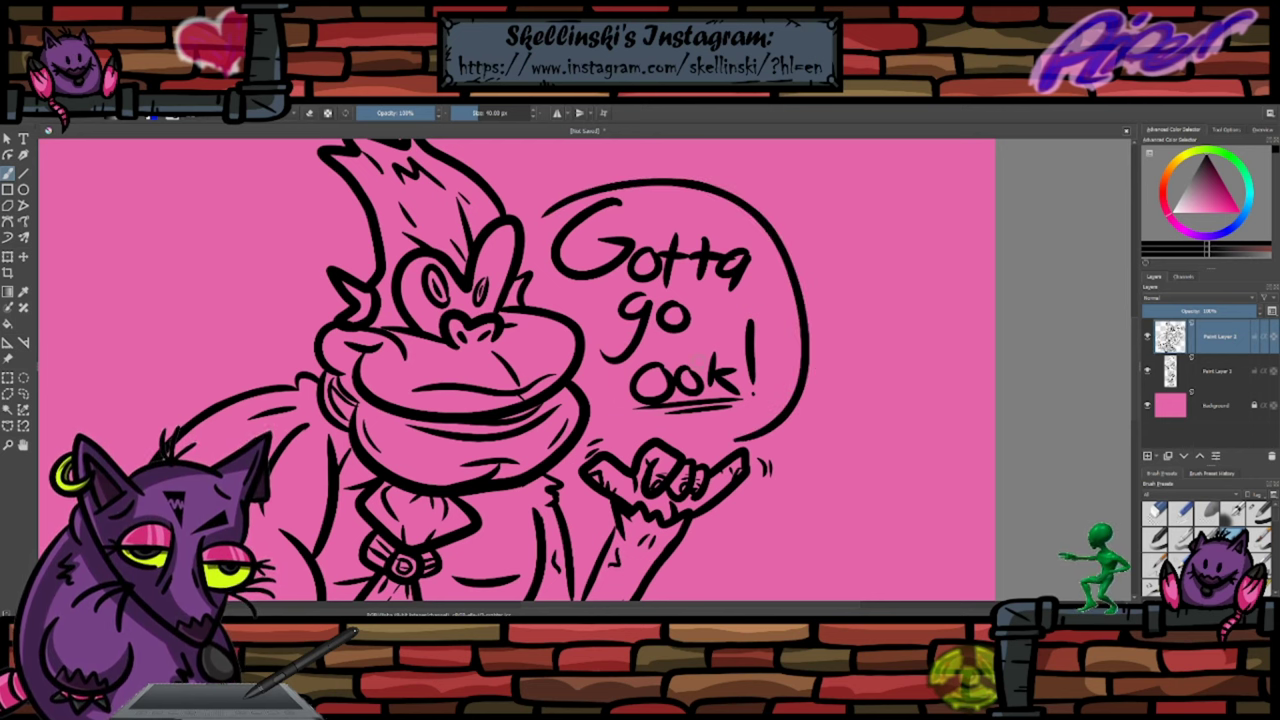
- Transform the ape and speech bubble layer, squashing its height slightly and skewing it a little upward on the bubble side
scroll(680, 293, "down", 5)
scroll(701, 316, "up", 1)
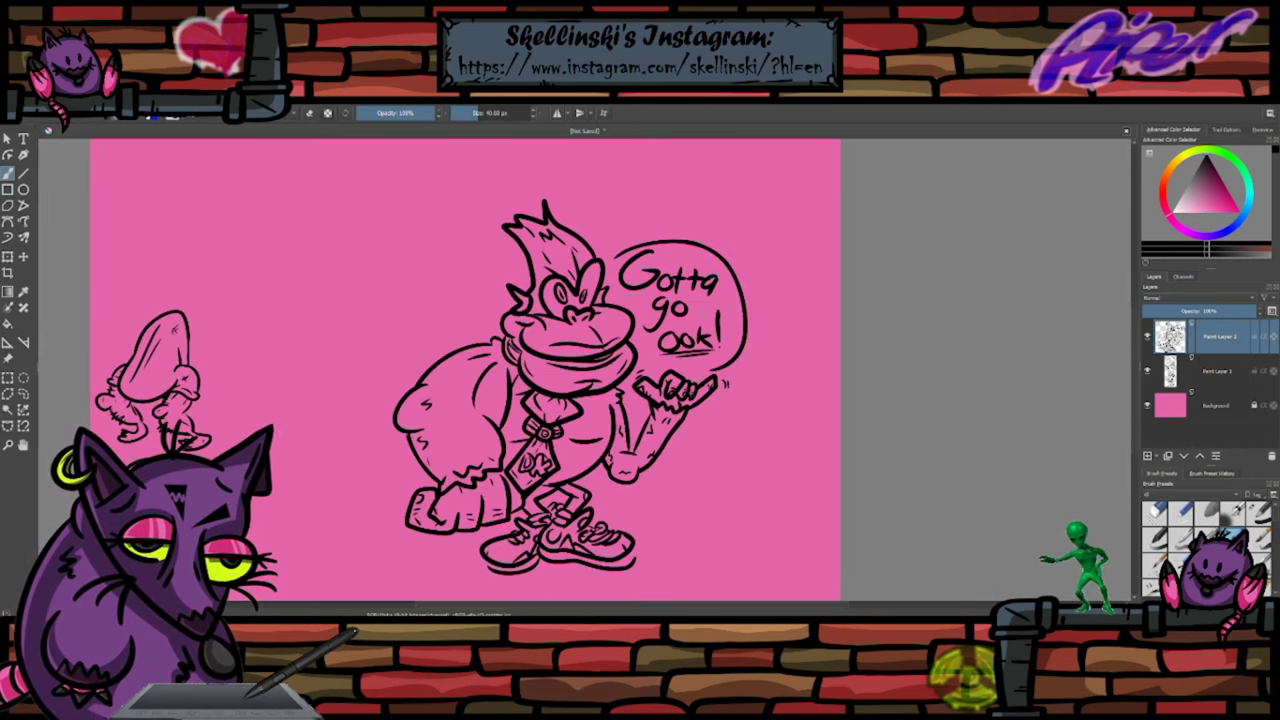
key("ctrl+t")
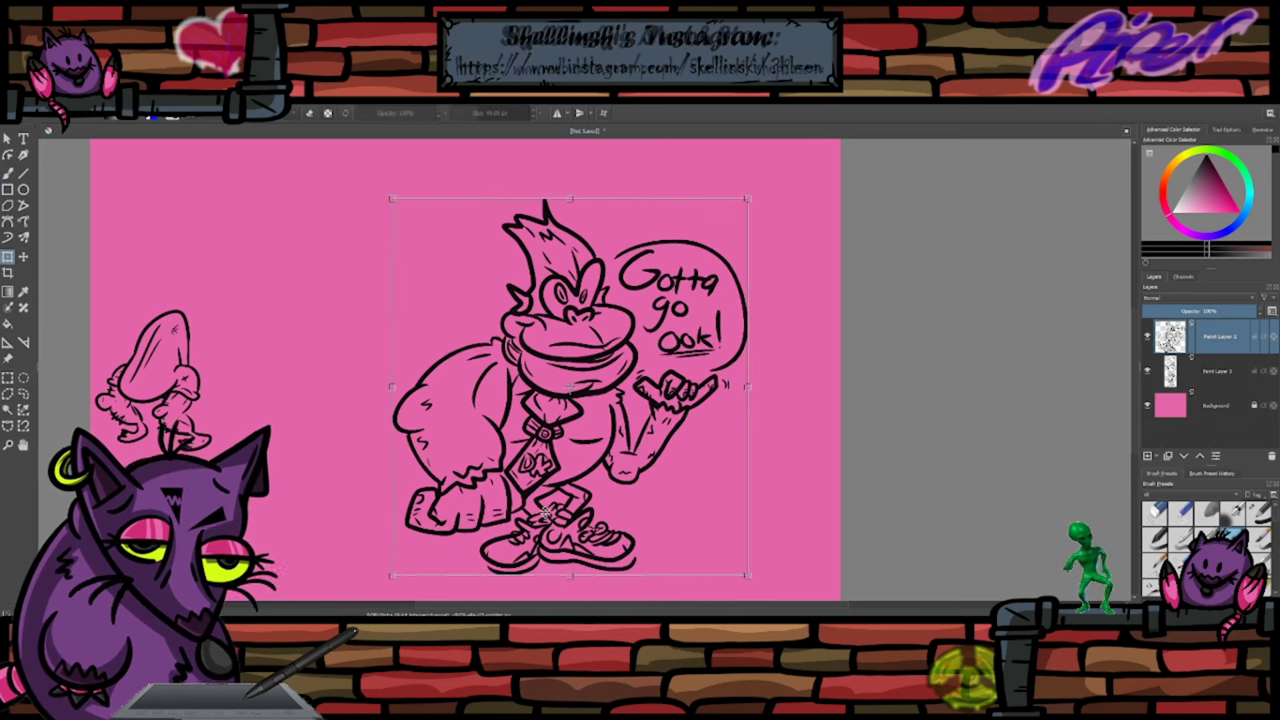
left_click_drag(571, 574, 571, 532)
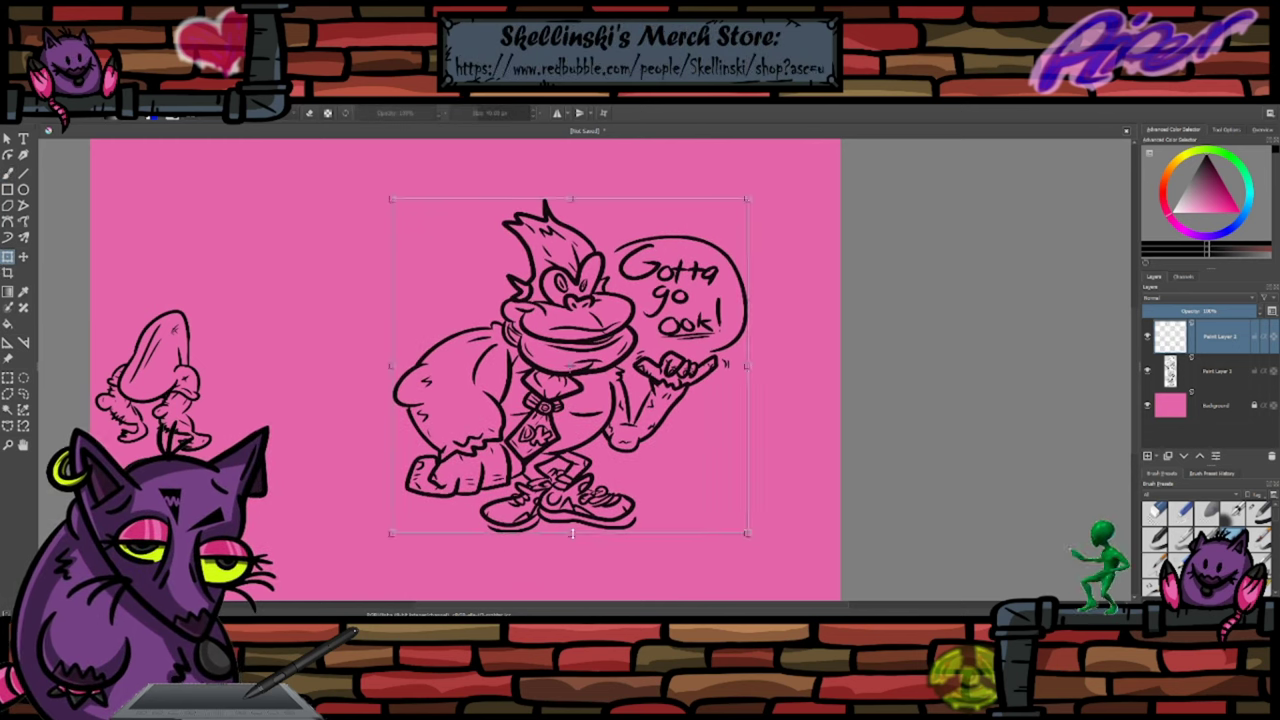
left_click_drag(744, 260, 745, 254)
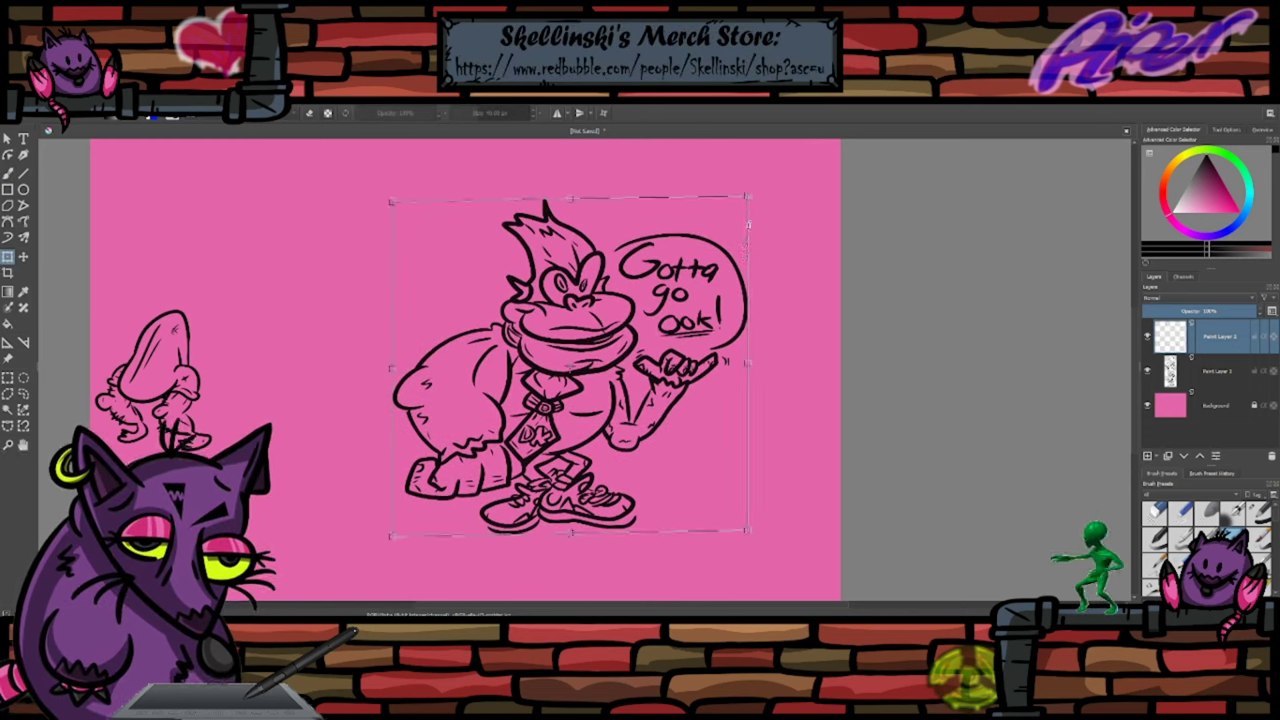
- Scale the ape and speech bubble down and move them into the canvas's lower-right corner, applying the transform
left_click_drag(745, 198, 635, 303)
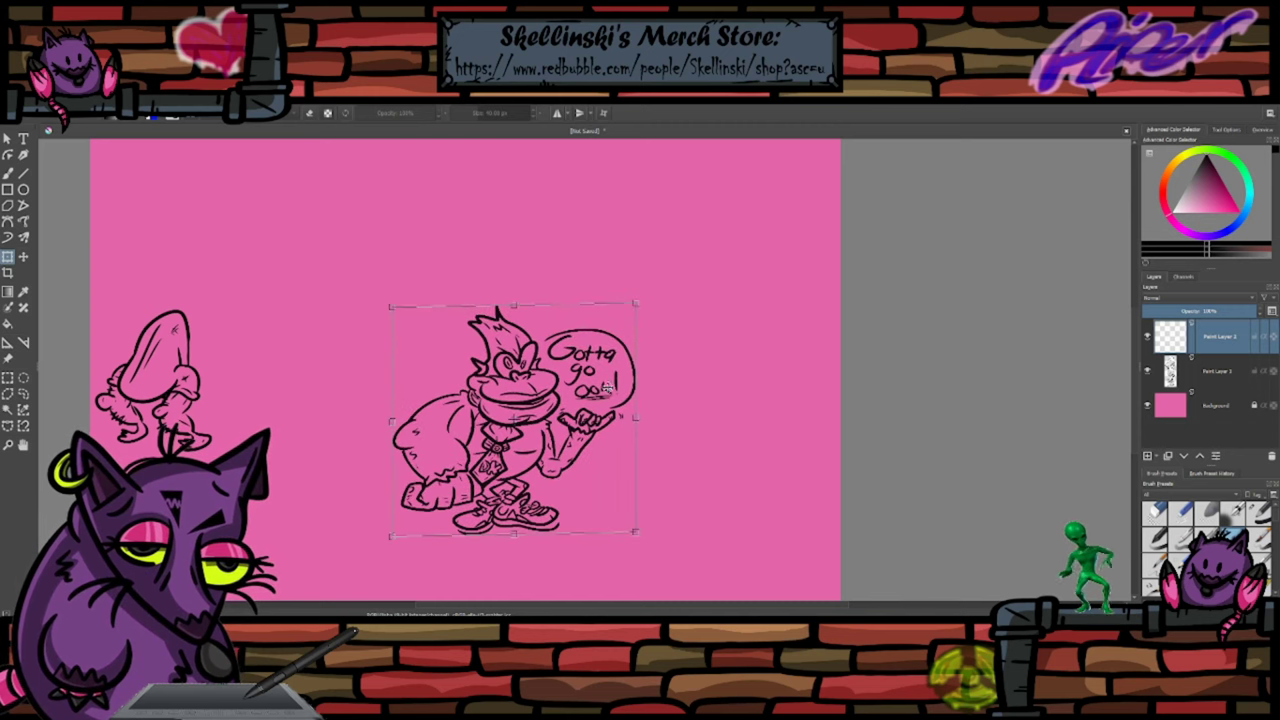
mouse_move(637, 417)
left_mouse_down()
mouse_move(756, 474)
mouse_move(743, 477)
left_mouse_up()
scroll(613, 391, "down", 1)
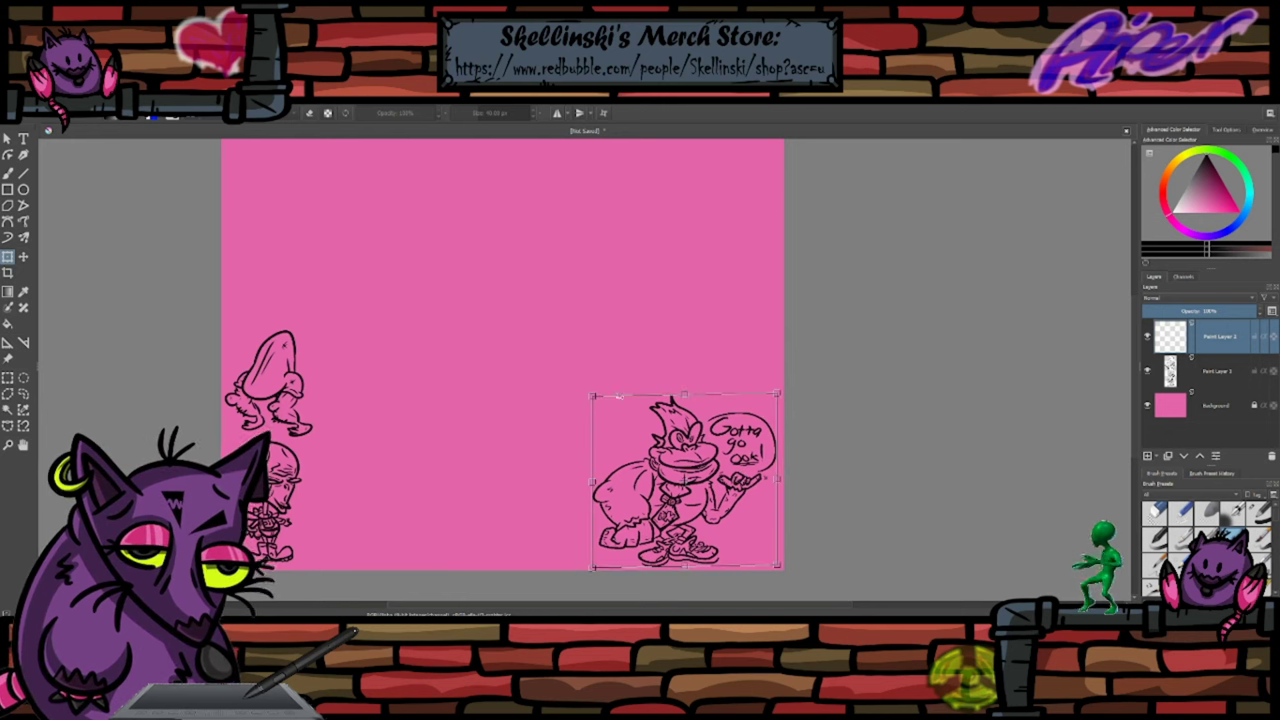
left_click_drag(587, 397, 583, 392)
left_click_drag(606, 420, 610, 420)
key("b")
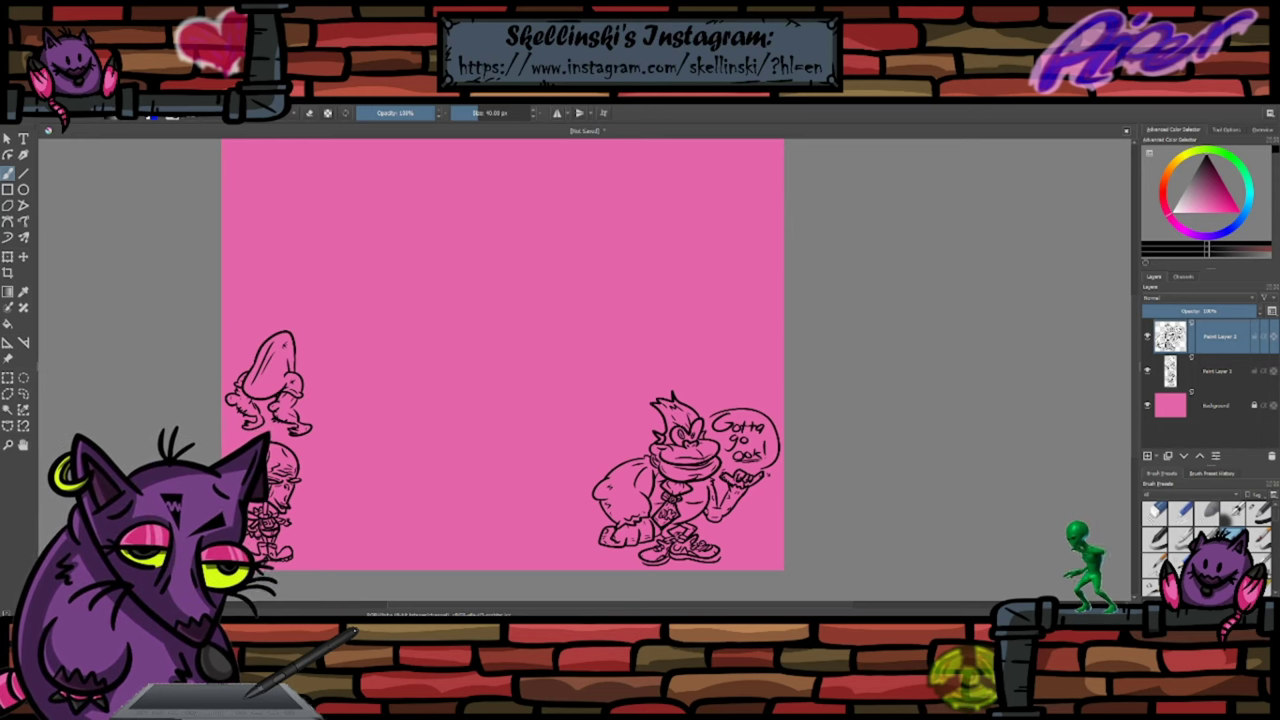
- Examine the whole canvas to check the placement of the characters and the remaining empty space
scroll(657, 436, "down", 1)
scroll(630, 413, "up", 1)
scroll(641, 412, "down", 1)
scroll(641, 412, "up", 1)
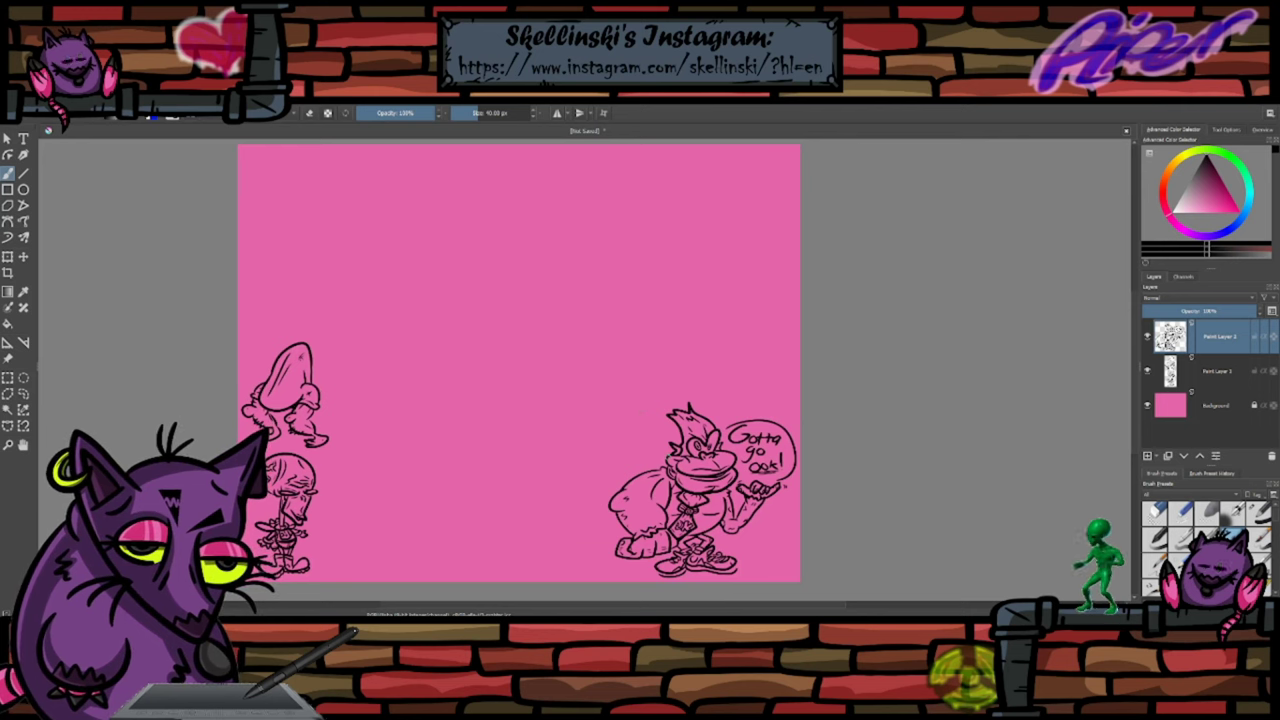
key("minus")
key("plus")
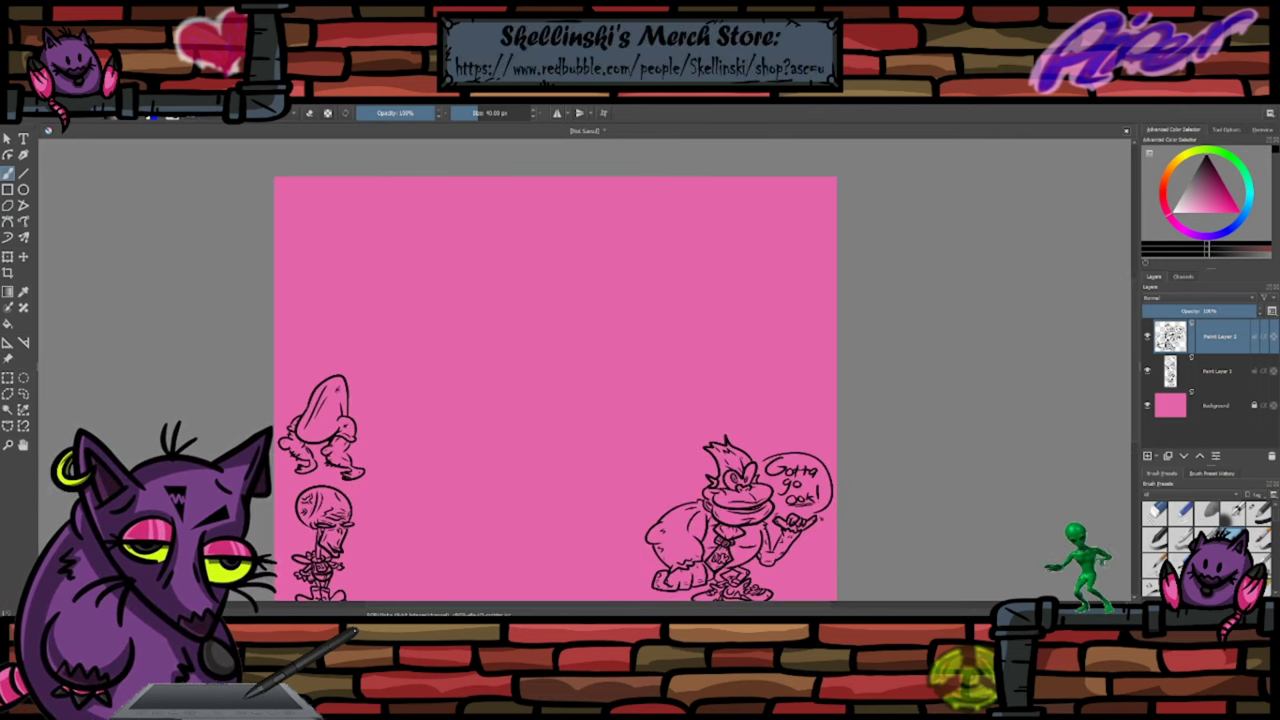
scroll(789, 402, "down", 1)
scroll(725, 470, "up", 1)
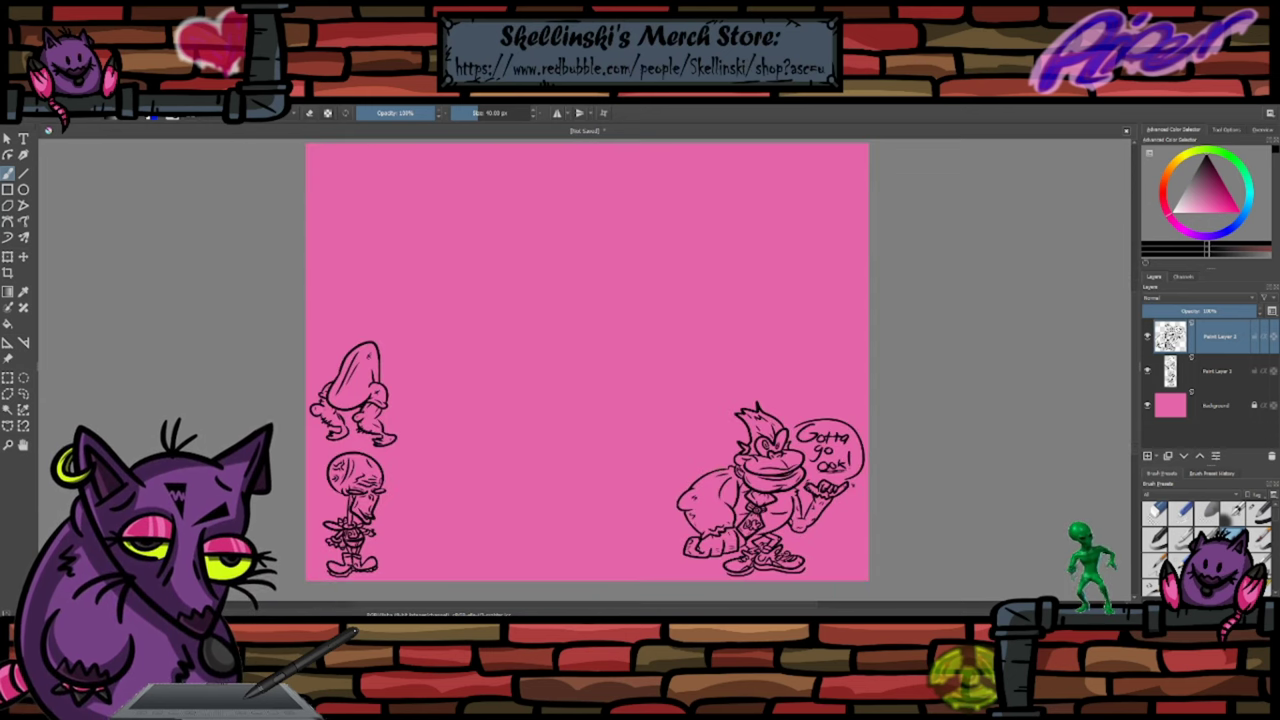
scroll(627, 512, "down", 1)
scroll(626, 503, "up", 1)
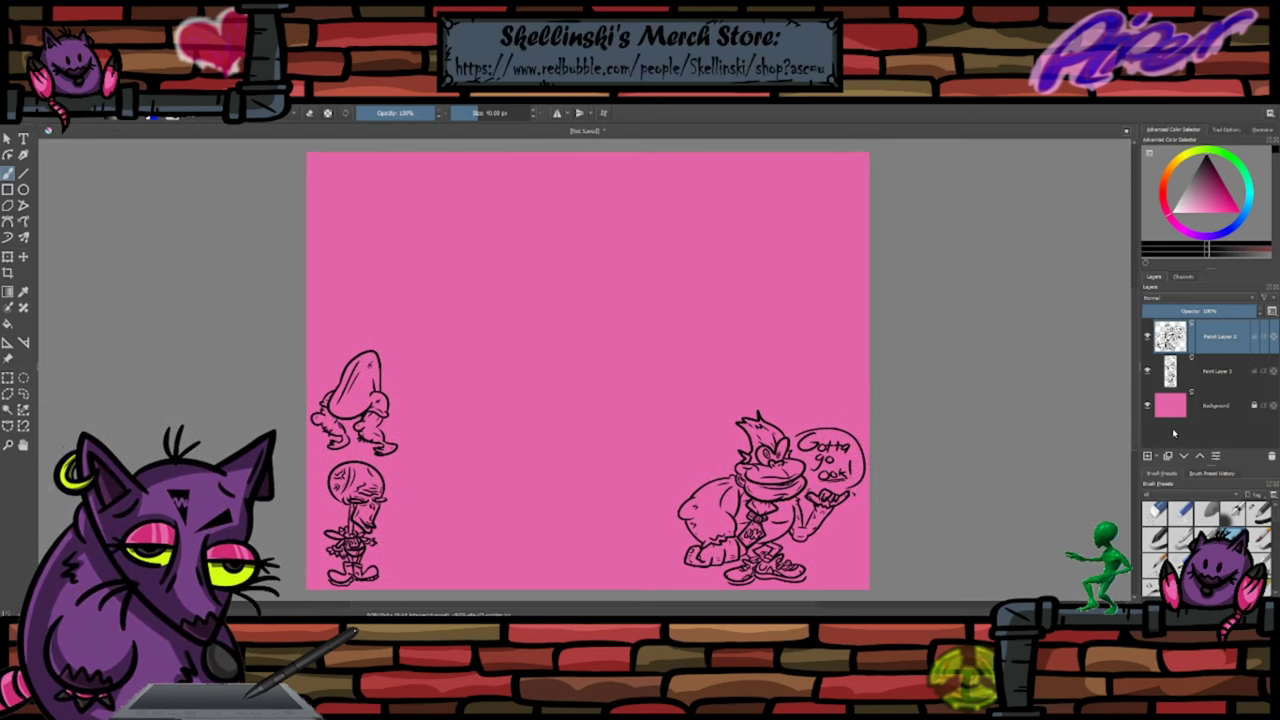
- Add a paint layer and draw a new character's crossed arms, round body and squiggly chest mark in the empty middle
left_click(1148, 457)
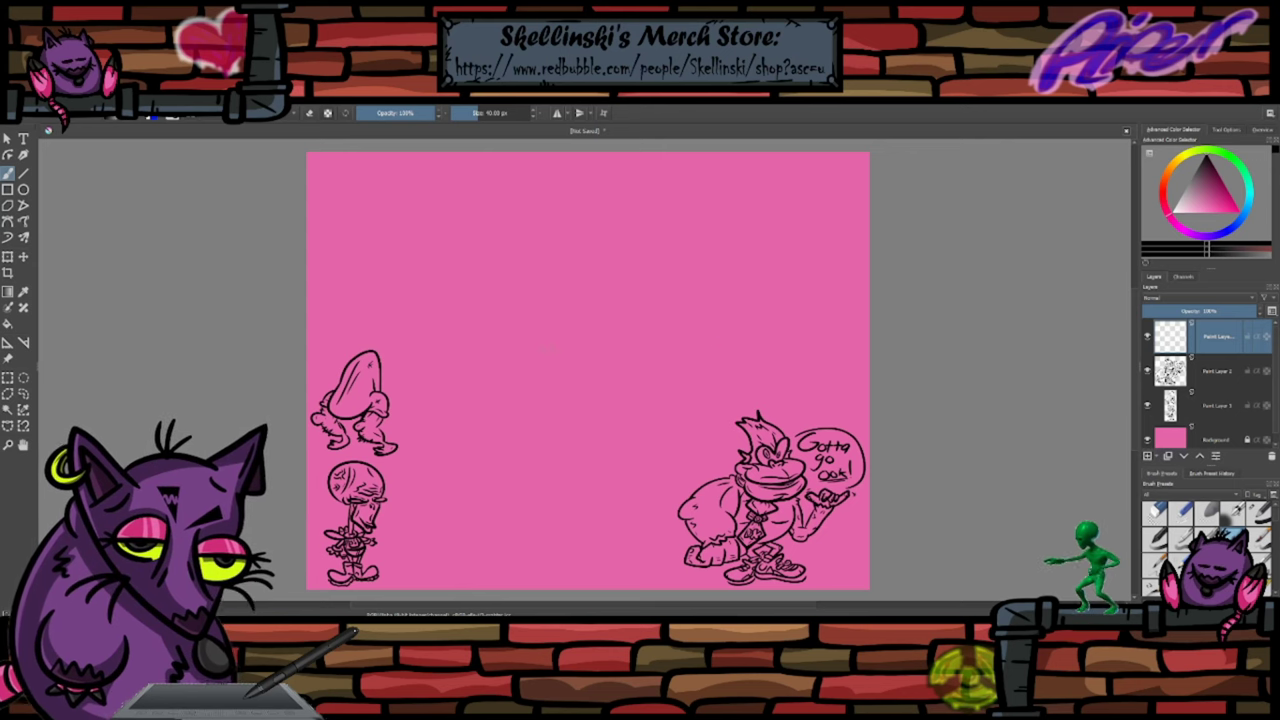
scroll(586, 369, "up", 3)
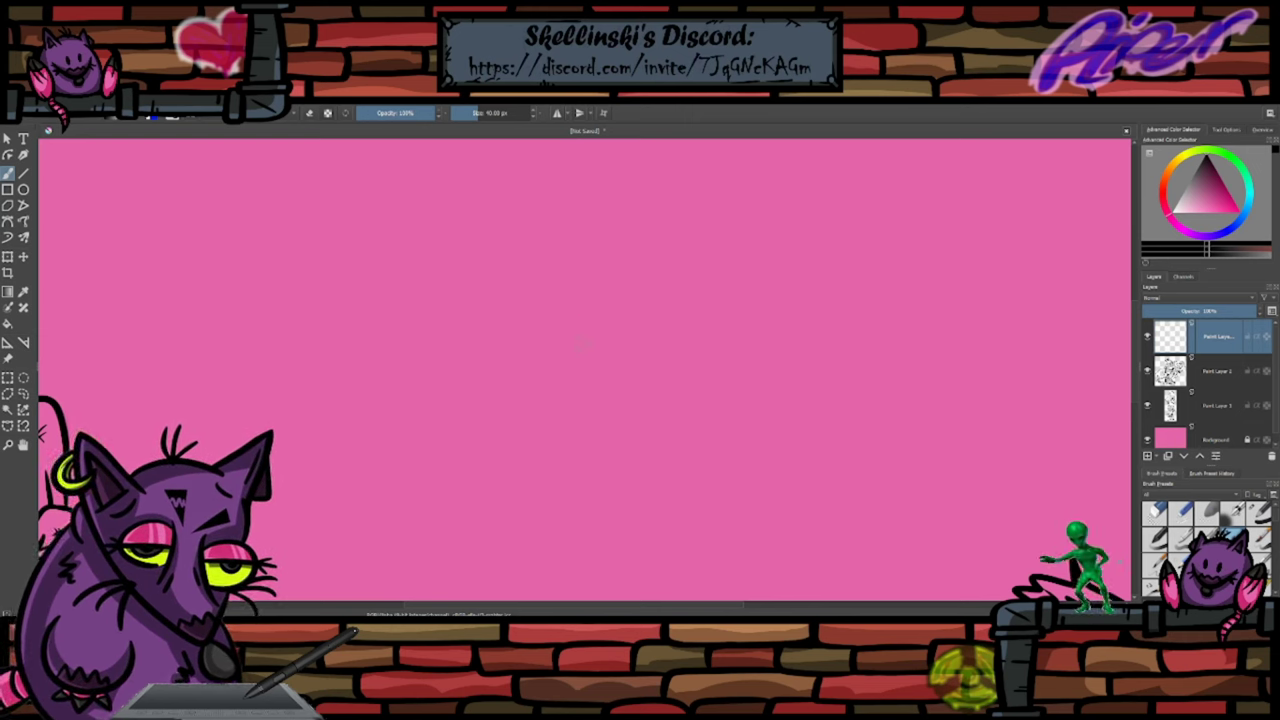
mouse_move(582, 340)
left_mouse_down()
mouse_move(402, 366)
mouse_move(578, 340)
mouse_move(640, 390)
mouse_move(512, 376)
mouse_move(420, 478)
left_mouse_up()
key("ctrl+z")
mouse_move(440, 380)
left_mouse_down()
mouse_move(407, 436)
mouse_move(662, 385)
left_mouse_up()
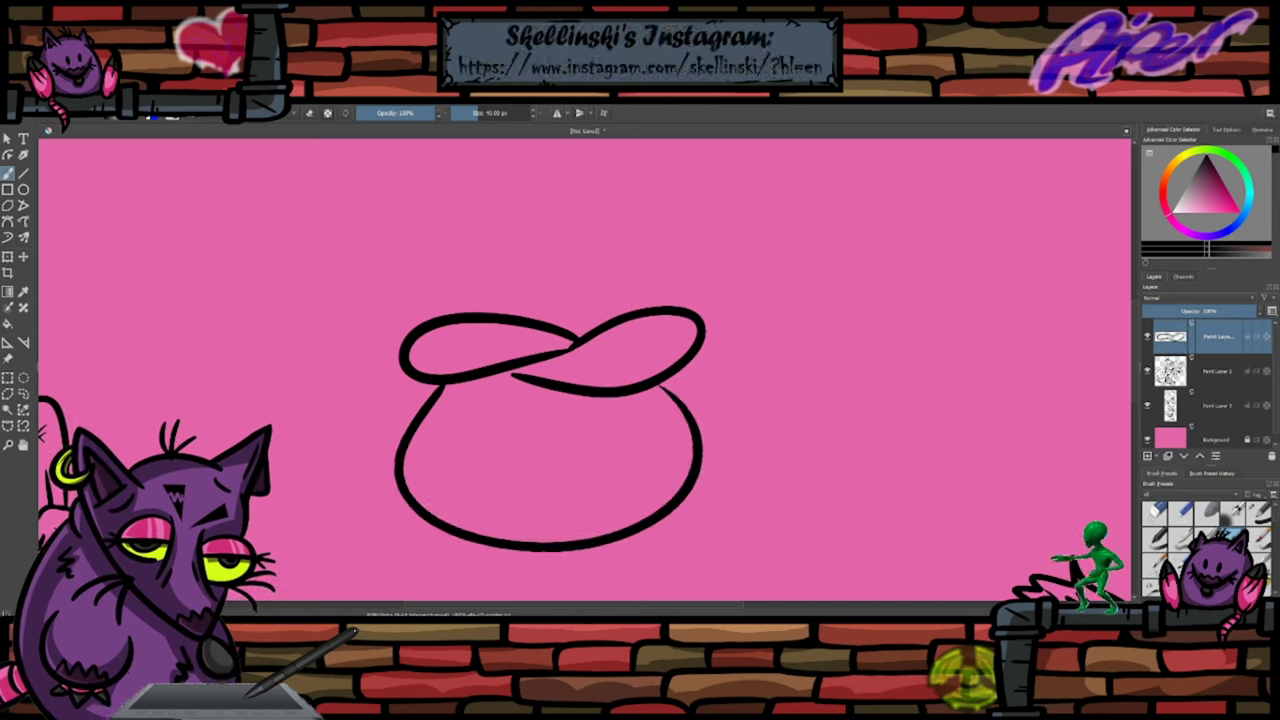
mouse_move(497, 386)
left_mouse_down()
mouse_move(482, 404)
mouse_move(490, 430)
left_mouse_up()
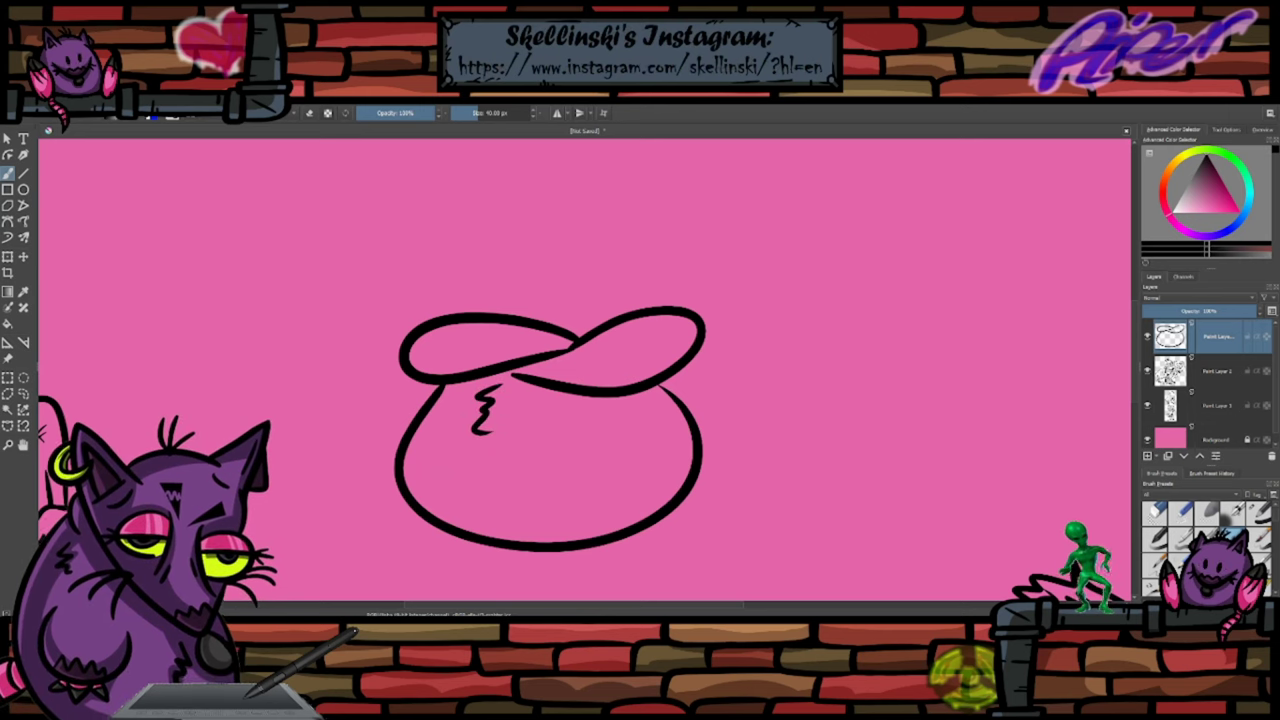
- Draw two flat feet splayed out from beneath the round body and add pointed claws and toe lines
mouse_move(415, 513)
left_mouse_down()
mouse_move(369, 552)
mouse_move(444, 543)
left_mouse_up()
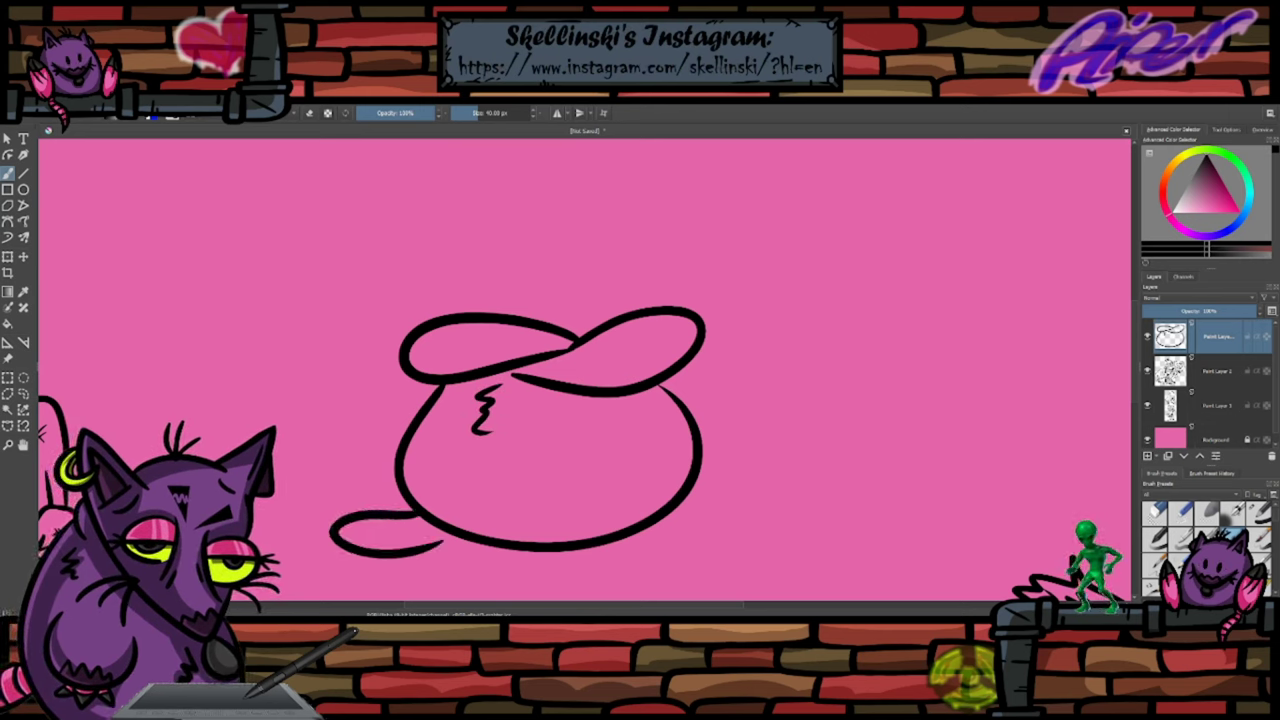
left_click_drag(652, 522, 585, 558)
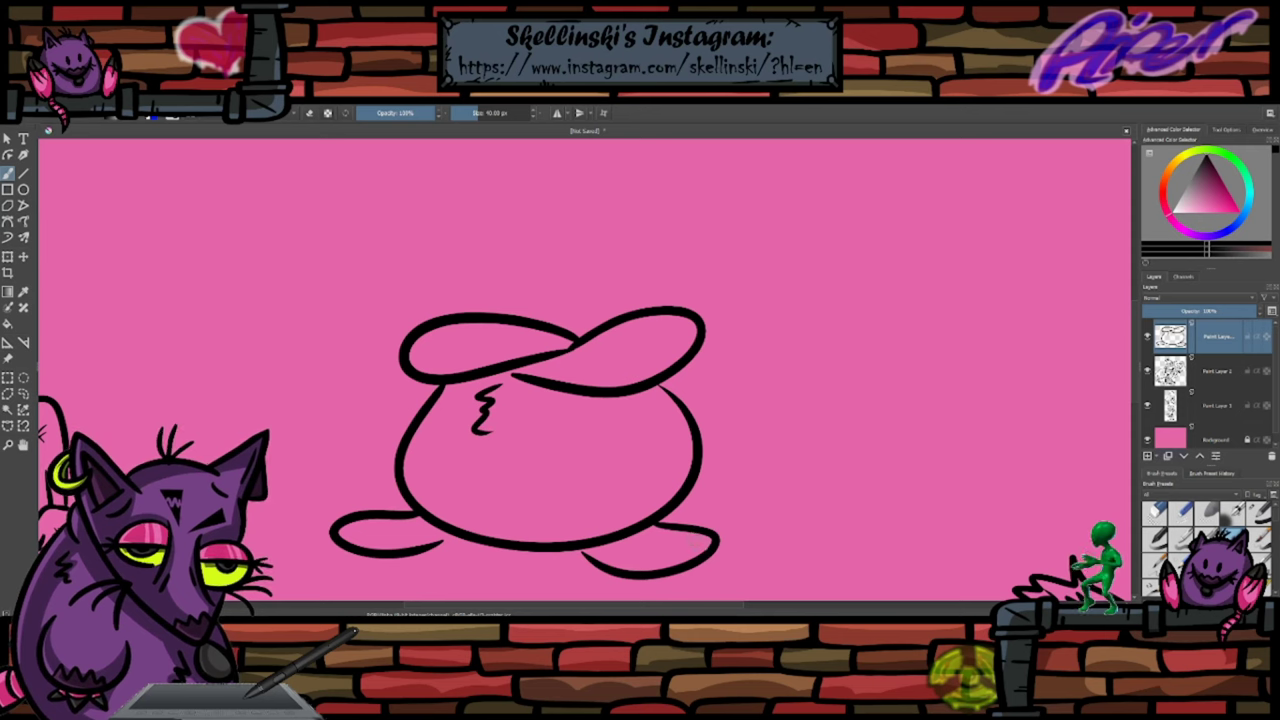
mouse_move(728, 552)
left_mouse_down()
mouse_move(690, 578)
mouse_move(630, 590)
mouse_move(688, 562)
mouse_move(670, 555)
left_mouse_up()
left_click_drag(672, 556, 632, 569)
left_click_drag(324, 528, 340, 548)
mouse_move(322, 542)
left_mouse_down()
mouse_move(350, 556)
mouse_move(338, 538)
left_mouse_up()
left_click_drag(396, 562, 362, 550)
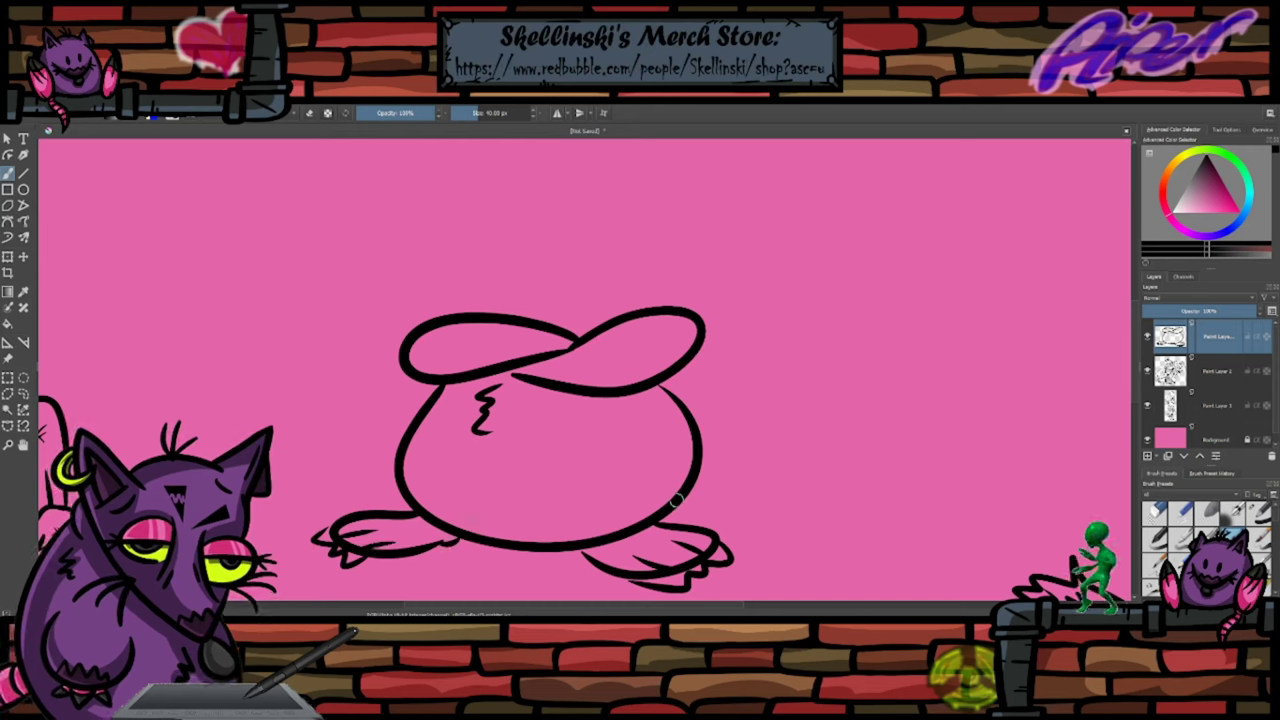
- Draw a curled rat-like tail beside the body, mark it with ring lines and erase its tip to a slimmer point
mouse_move(678, 500)
left_mouse_down()
mouse_move(746, 452)
mouse_move(760, 470)
mouse_move(690, 522)
left_mouse_up()
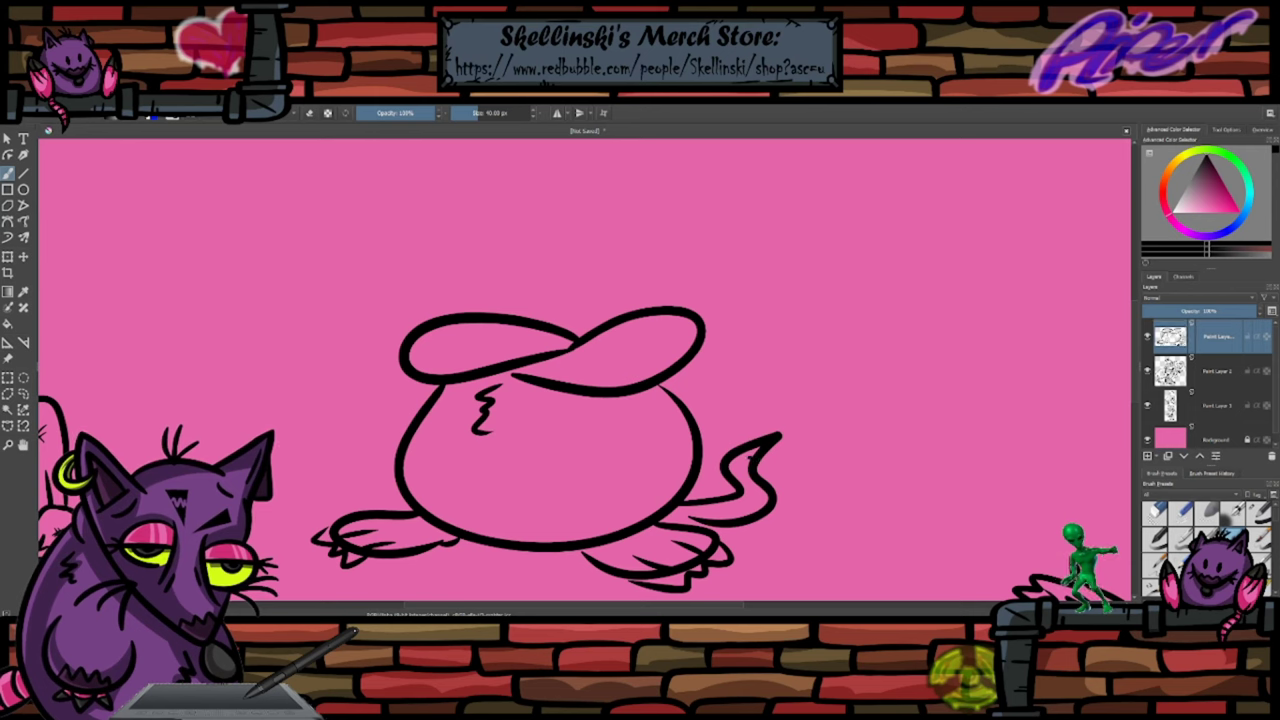
left_click_drag(749, 456, 746, 485)
key("e")
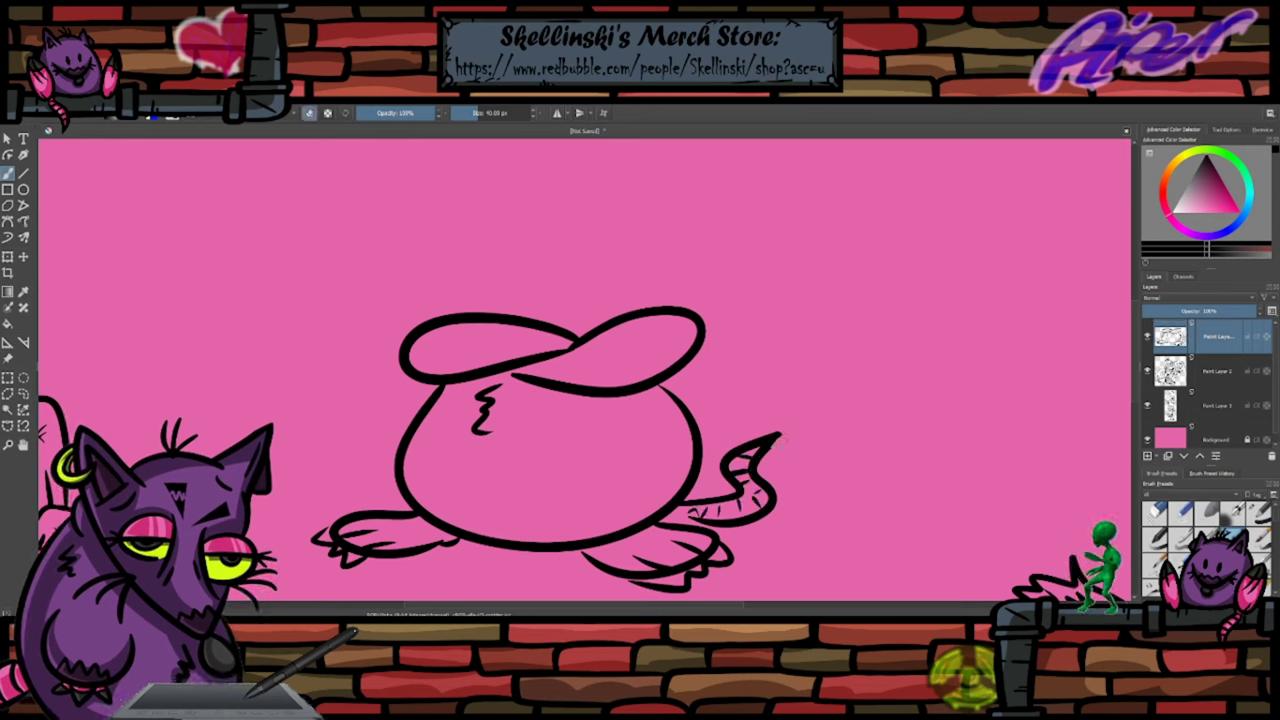
left_click_drag(781, 433, 739, 448)
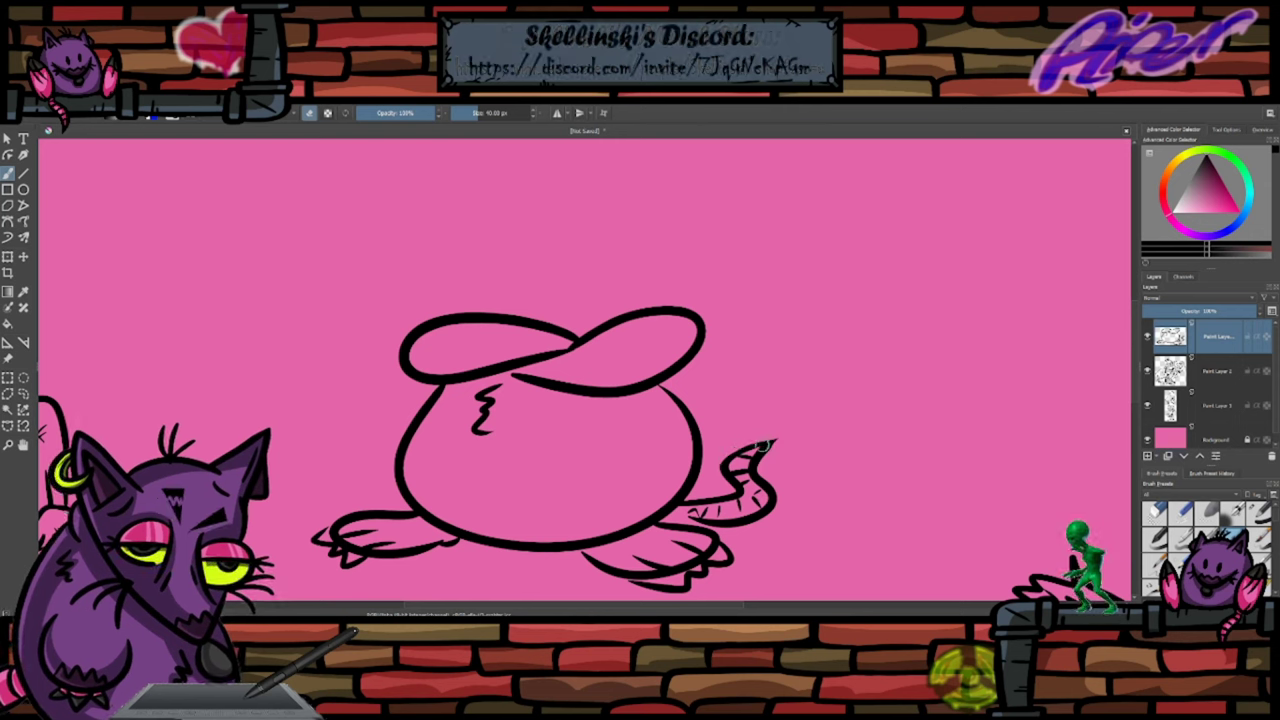
key("e")
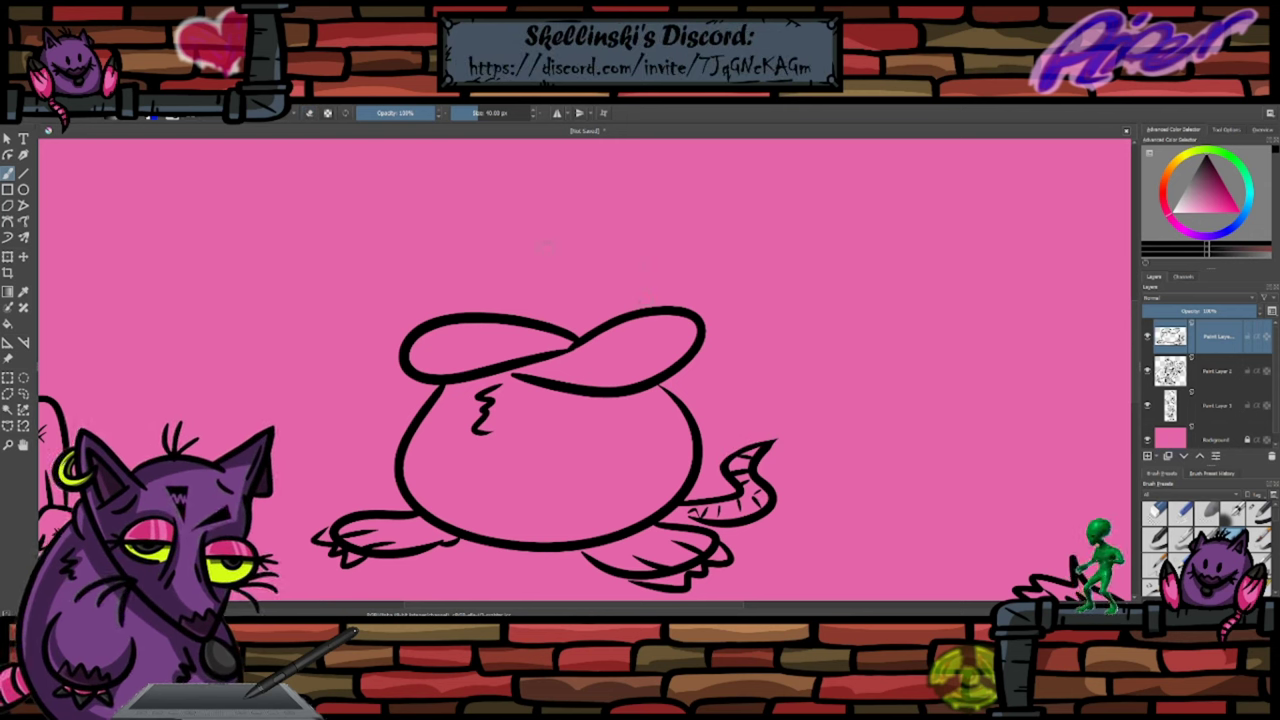
- Draw two round half-closed eyes above the crossed arms with a heavy lid line, pupils and a flicked lash
mouse_move(536, 246)
left_mouse_down()
mouse_move(558, 280)
mouse_move(564, 249)
mouse_move(651, 268)
mouse_move(604, 247)
left_mouse_up()
left_click_drag(468, 257, 694, 274)
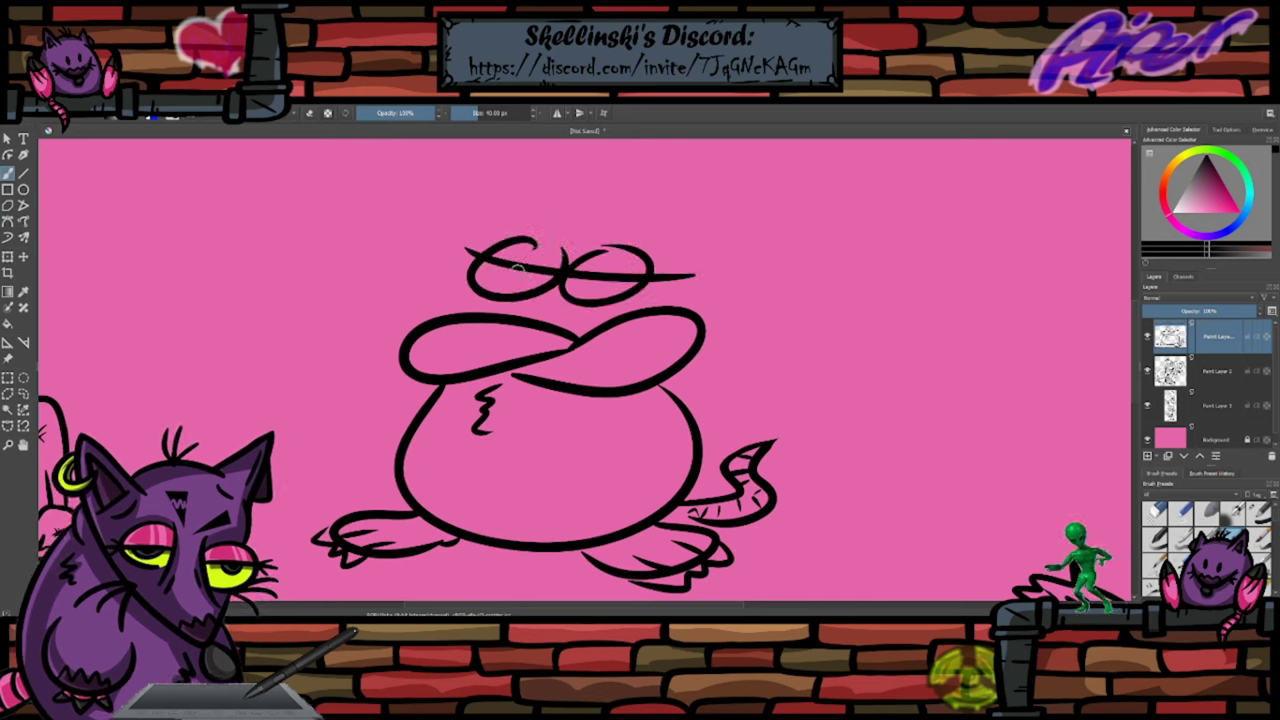
left_click_drag(512, 268, 614, 279)
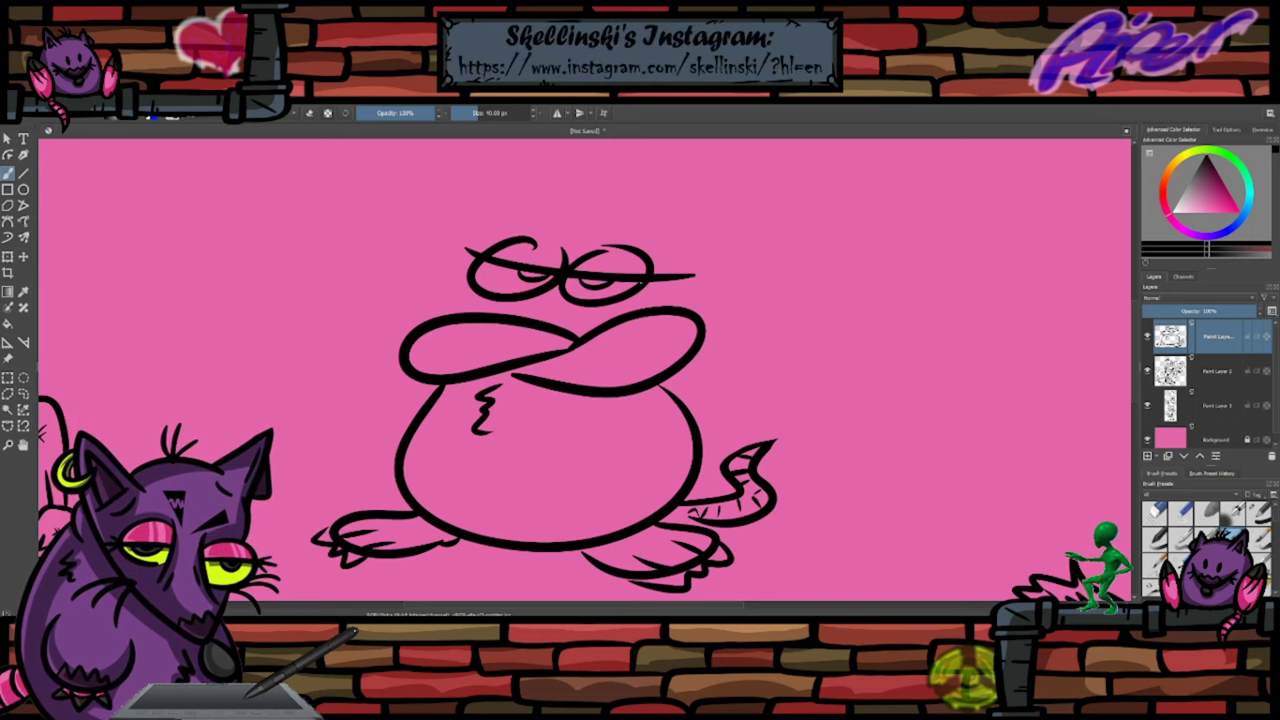
mouse_move(474, 262)
left_mouse_down()
mouse_move(453, 256)
mouse_move(451, 238)
left_mouse_up()
key("ctrl+z")
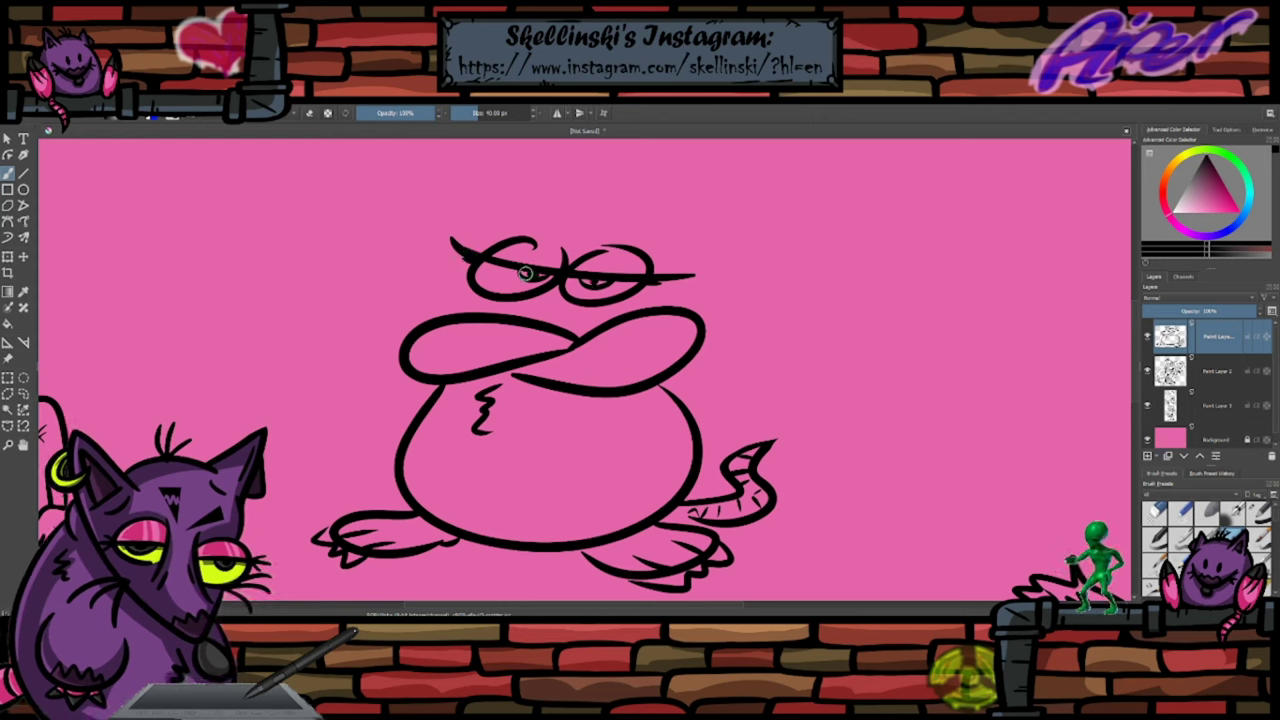
- Try a second line across the bottom of both eyes with curved cheek lines beneath it
left_click_drag(467, 268, 678, 301)
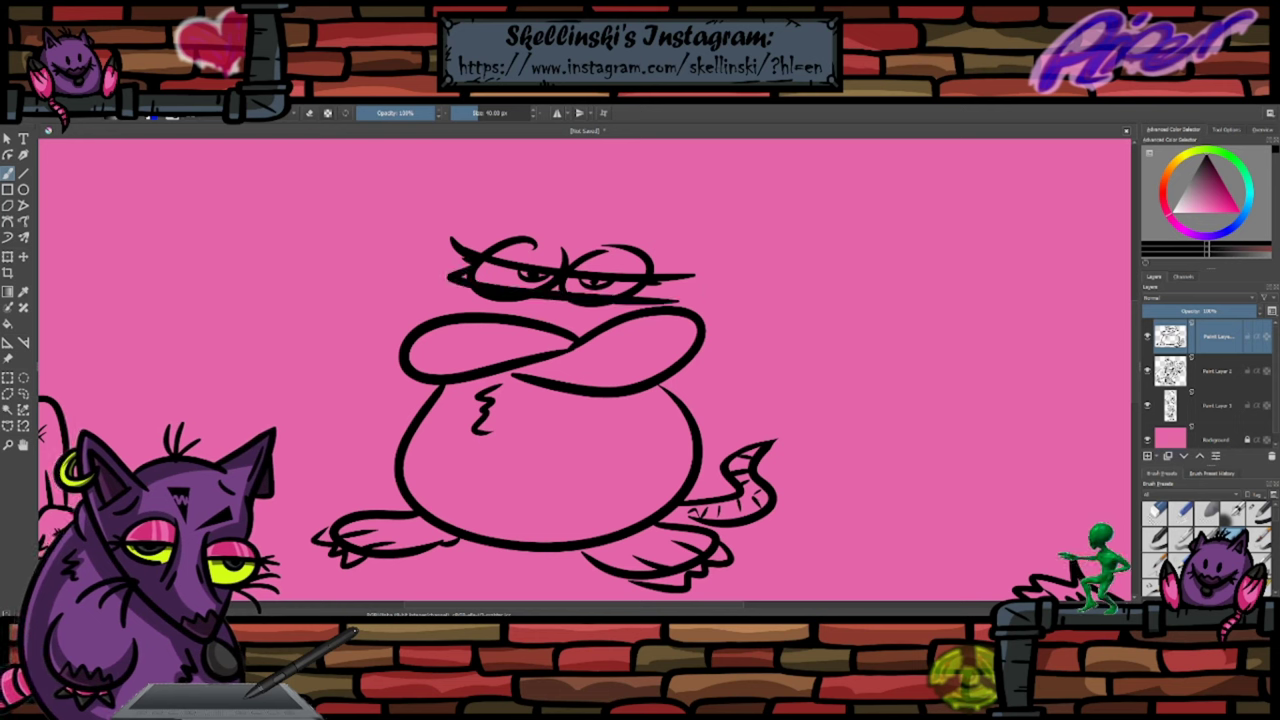
left_click_drag(456, 279, 566, 299)
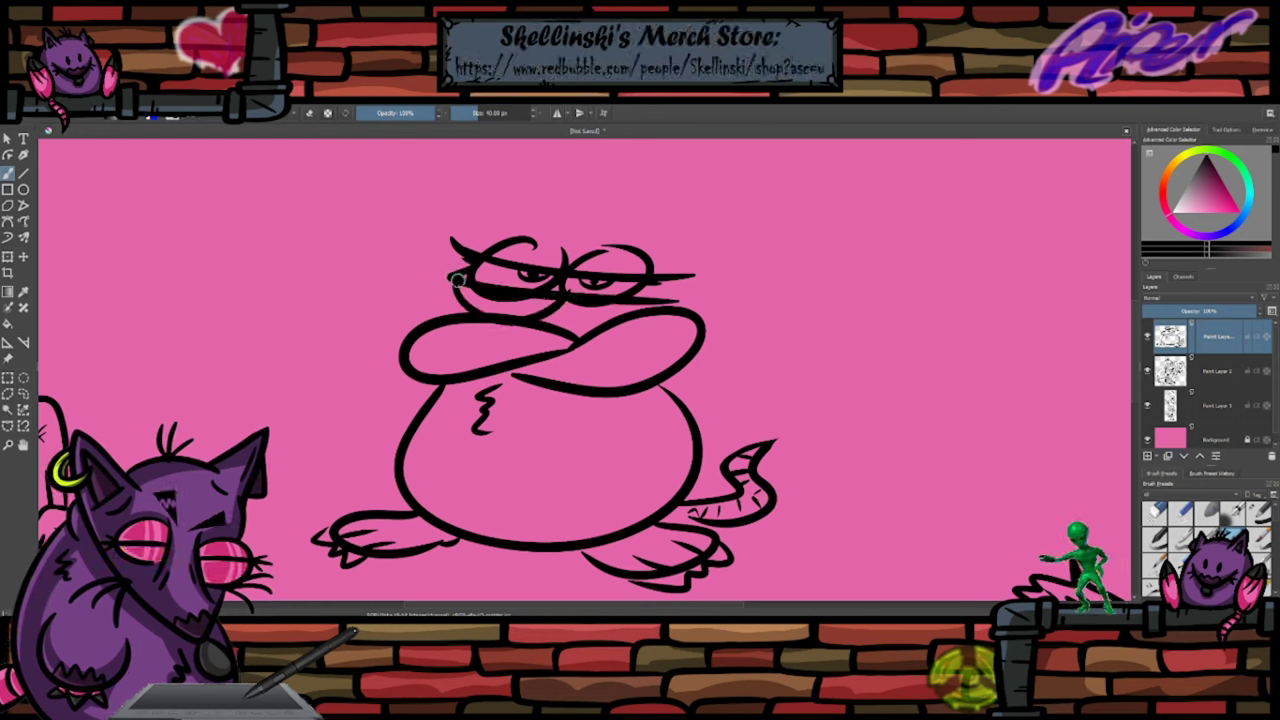
key("ctrl+z")
left_click_drag(452, 280, 540, 292)
mouse_move(541, 295)
left_mouse_down()
mouse_move(527, 307)
mouse_move(475, 290)
mouse_move(558, 317)
mouse_move(604, 300)
left_mouse_up()
key("ctrl+z")
key("ctrl+z")
key("ctrl+z")
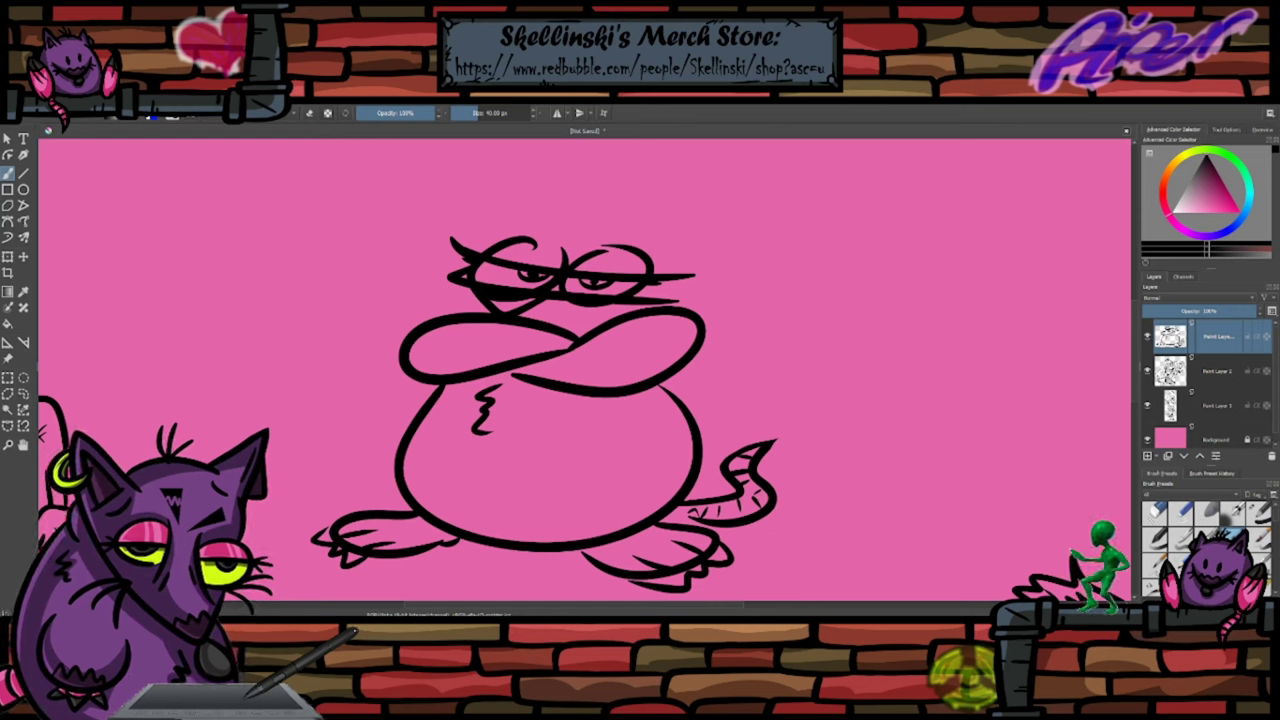
- Try a rounded snout outline hanging from the eyes over the crossed arms
mouse_move(476, 292)
left_mouse_down()
mouse_move(598, 310)
mouse_move(592, 282)
left_mouse_up()
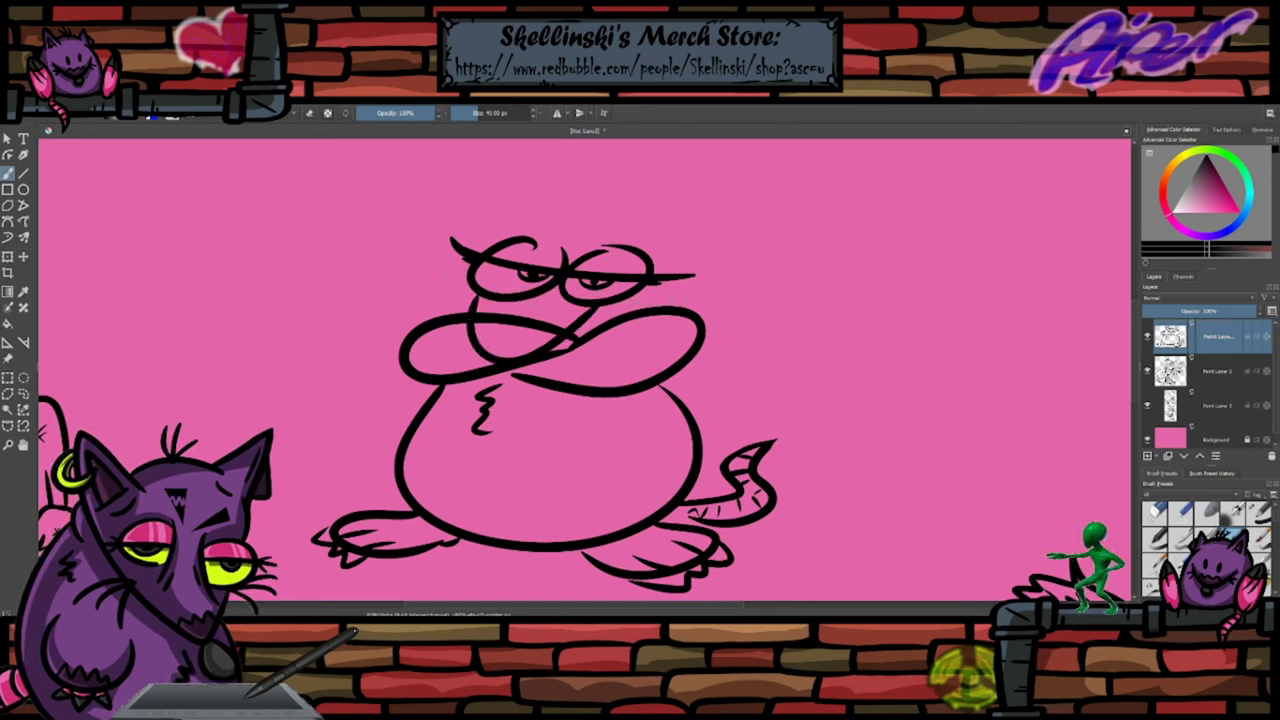
key("ctrl+z")
key("ctrl+z")
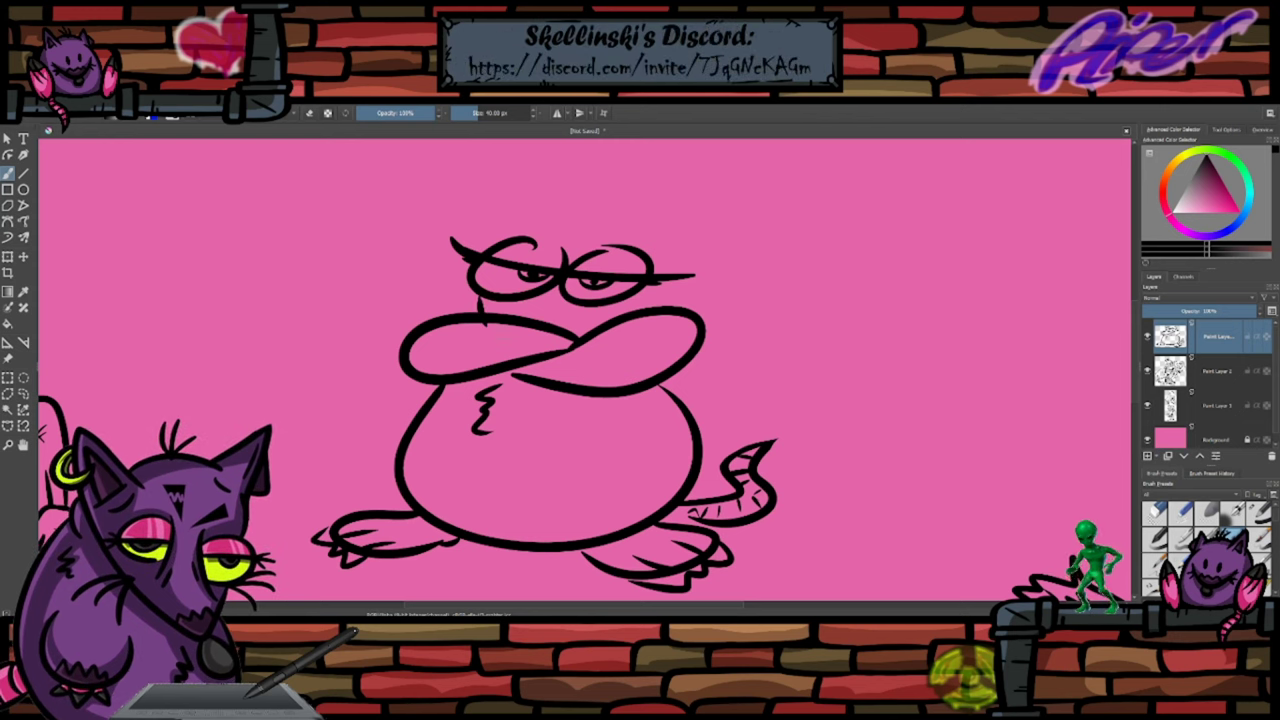
- Draw an upturned snout rising from the crossed arms beside the eyes, with an oval nose at its tip
left_click_drag(686, 292, 489, 248)
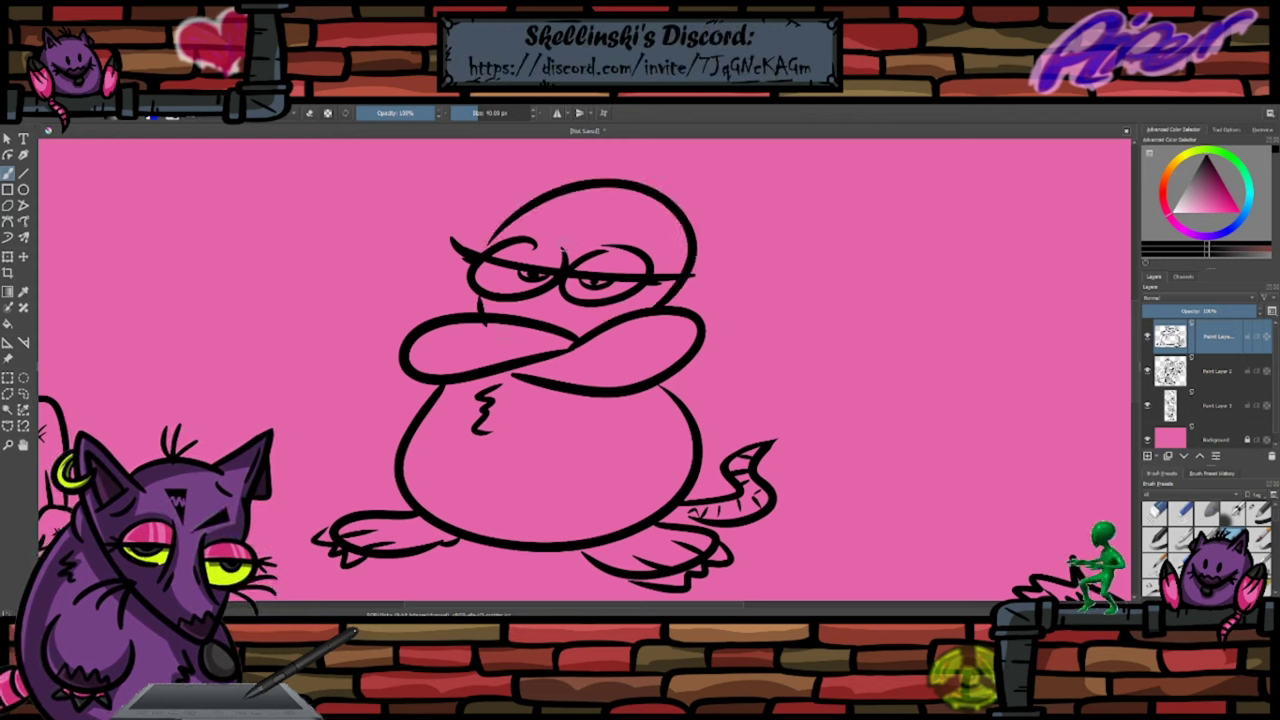
key("ctrl+z")
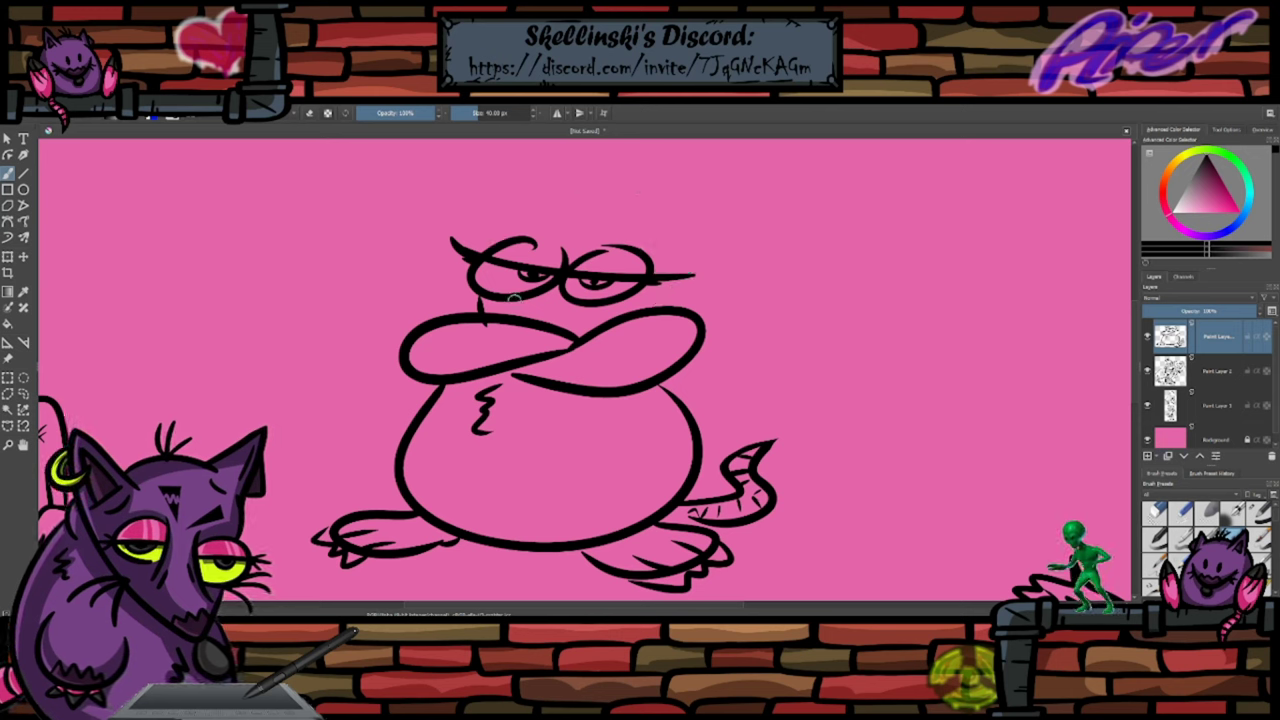
mouse_move(483, 292)
left_mouse_down()
mouse_move(370, 286)
mouse_move(442, 318)
mouse_move(443, 274)
mouse_move(445, 316)
left_mouse_up()
key("ctrl+z")
key("ctrl+z")
left_click_drag(408, 278, 415, 268)
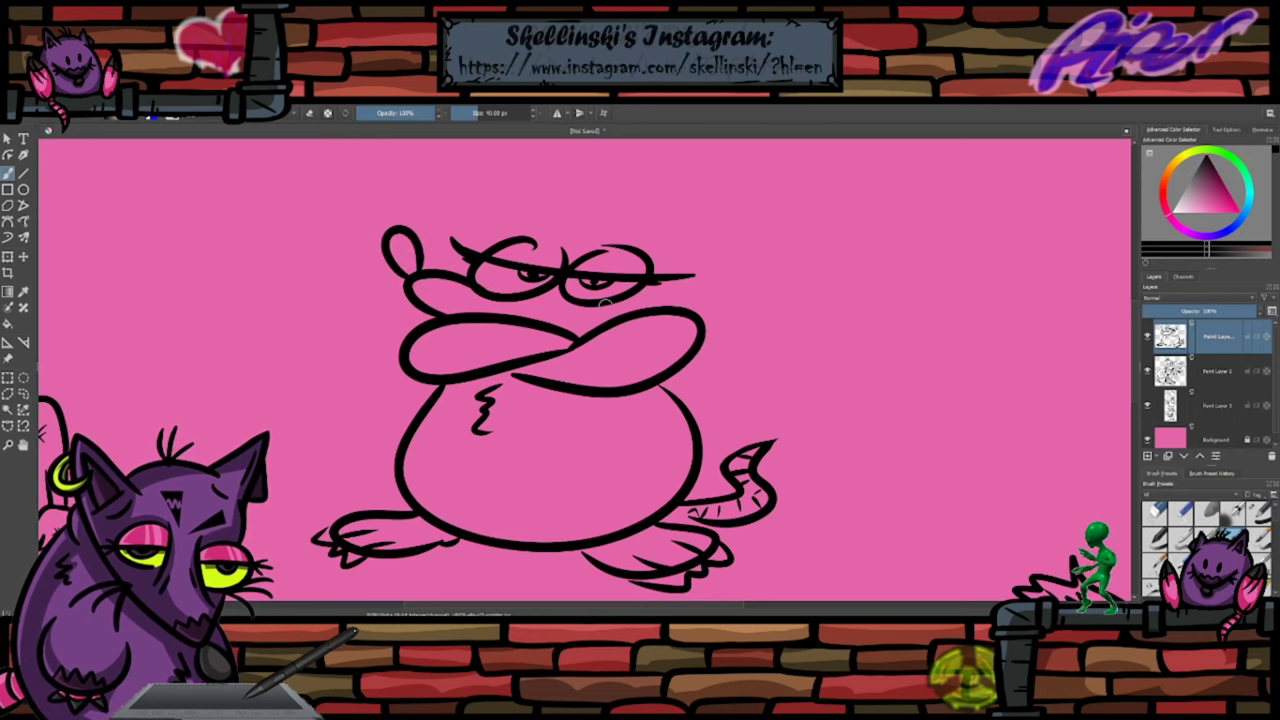
- Add small crease marks beneath both eyes, a zigzag fur mark at the snout's base, and curved crease lines on the eyelids
left_click_drag(655, 290, 604, 308)
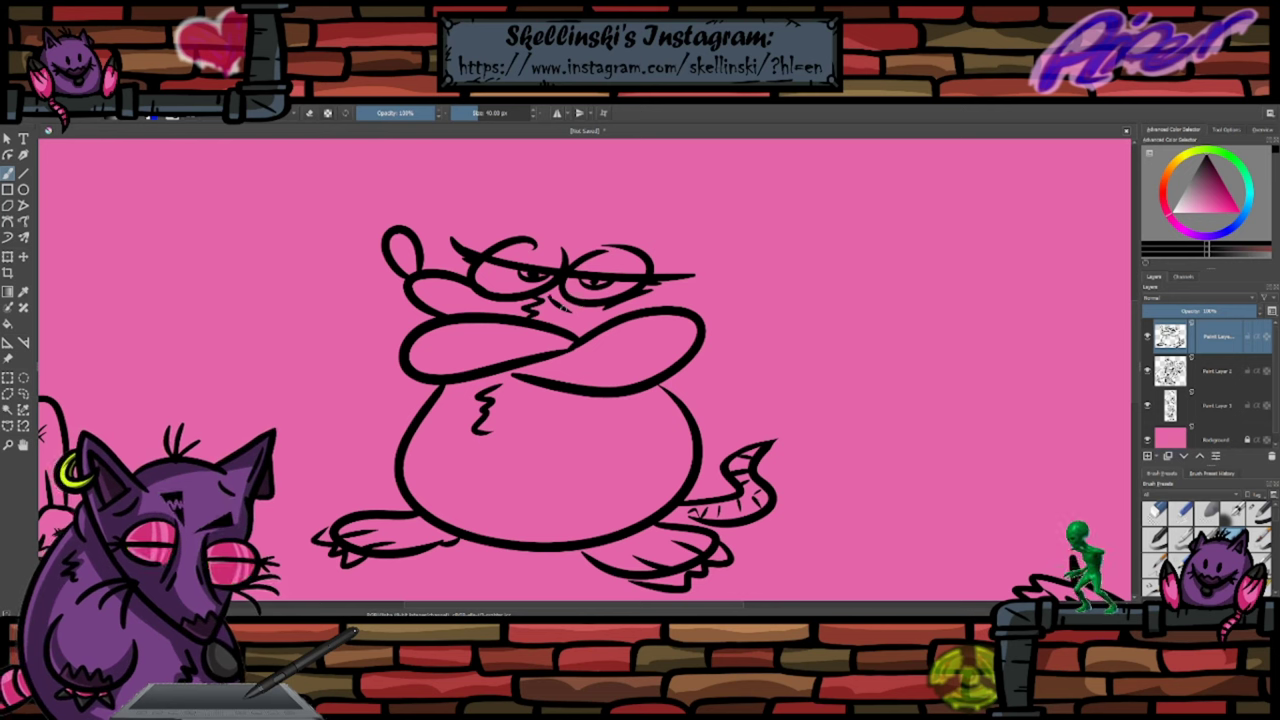
left_click_drag(631, 263, 623, 249)
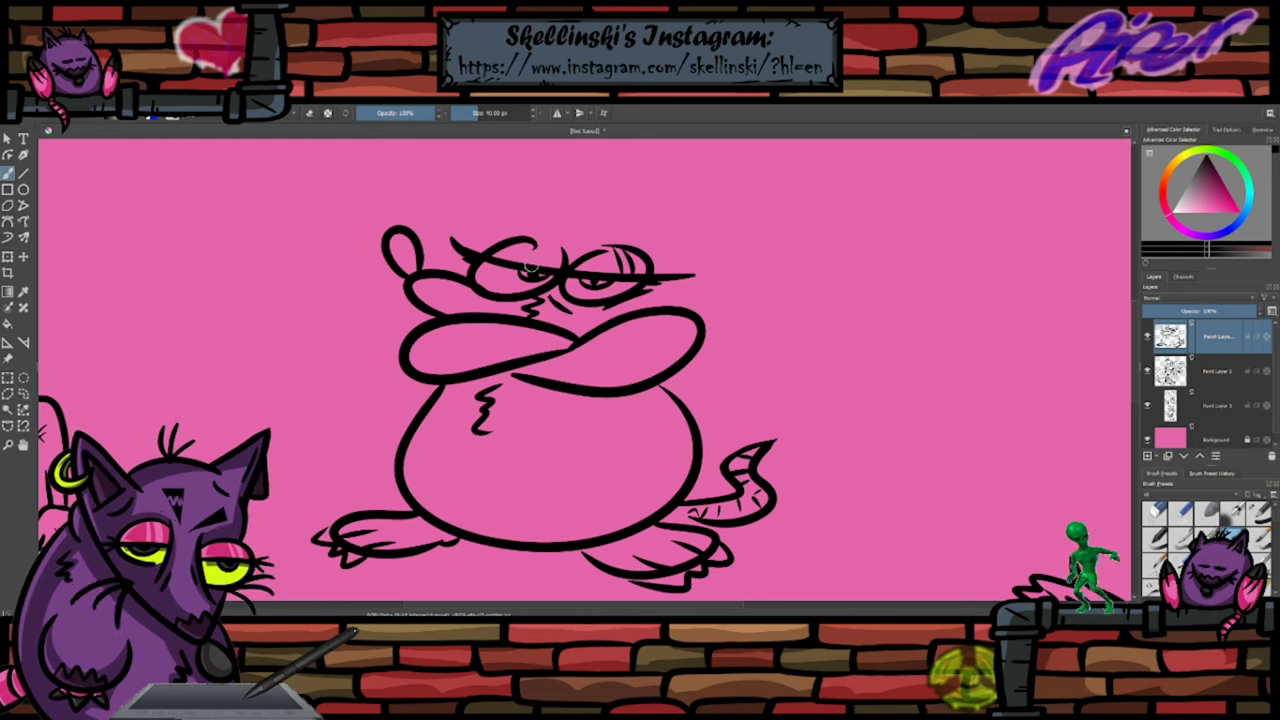
left_click_drag(556, 272, 551, 248)
left_click_drag(546, 271, 538, 247)
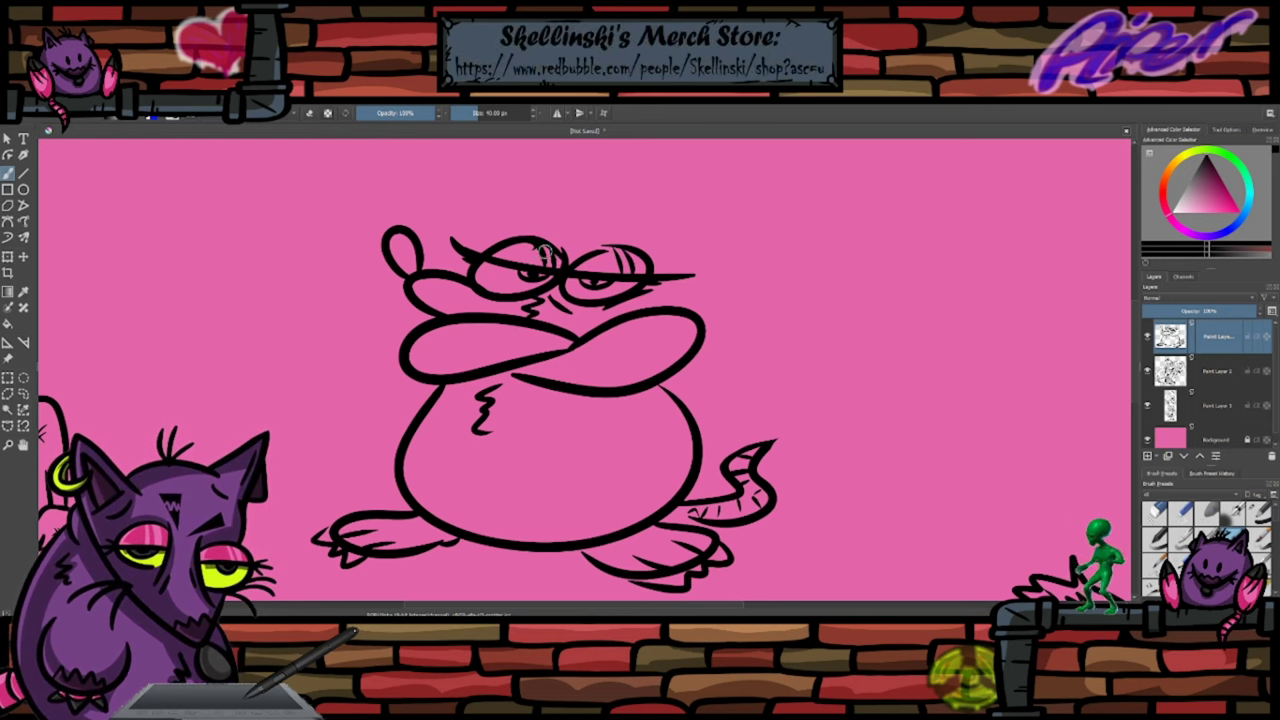
- Add a short brow line above the eyes and try a three-strand hair tuft rising from it
scroll(541, 245, "down", 2)
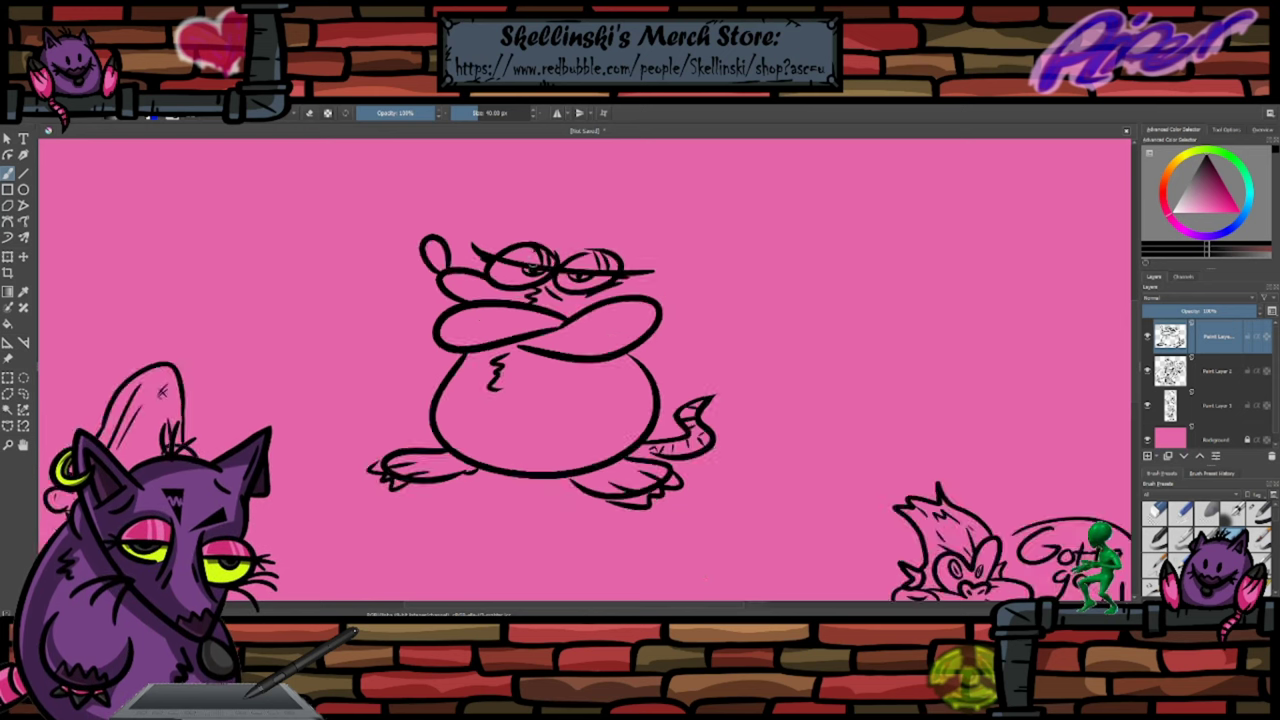
scroll(542, 241, "up", 3)
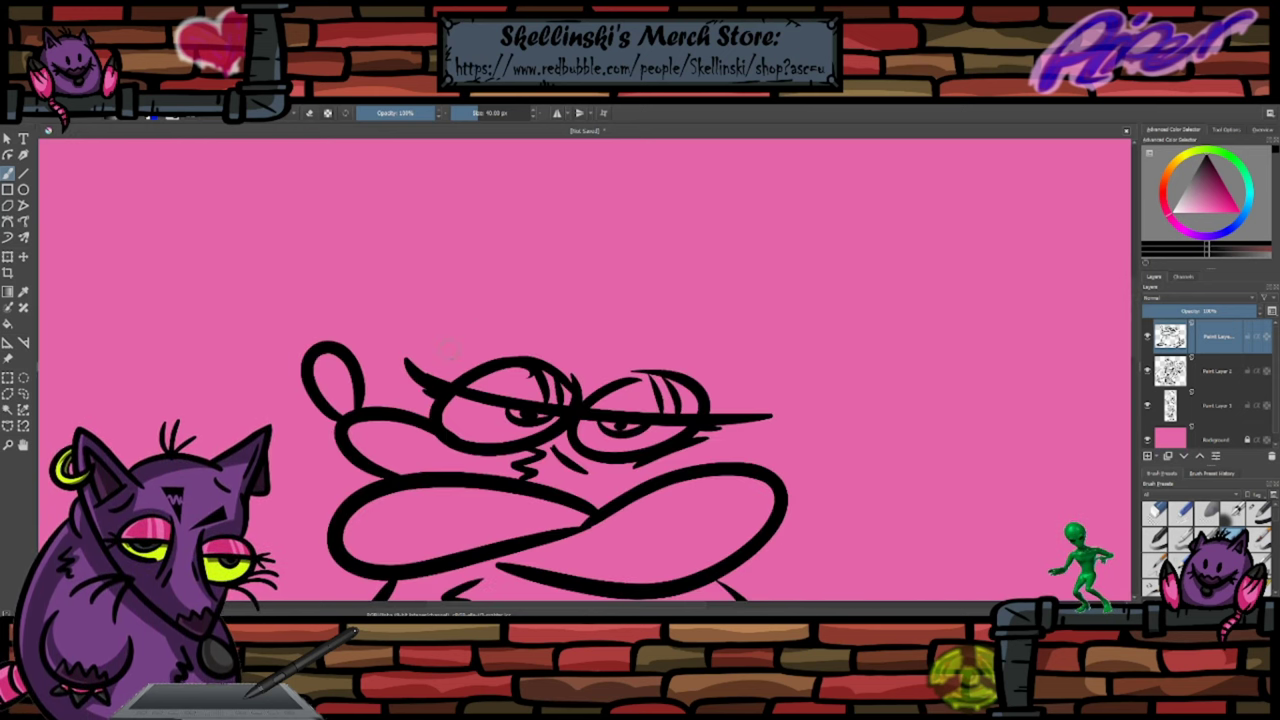
mouse_move(540, 362)
left_mouse_down()
mouse_move(594, 360)
mouse_move(556, 288)
left_mouse_up()
mouse_move(580, 352)
left_mouse_down()
mouse_move(608, 300)
mouse_move(636, 319)
left_mouse_up()
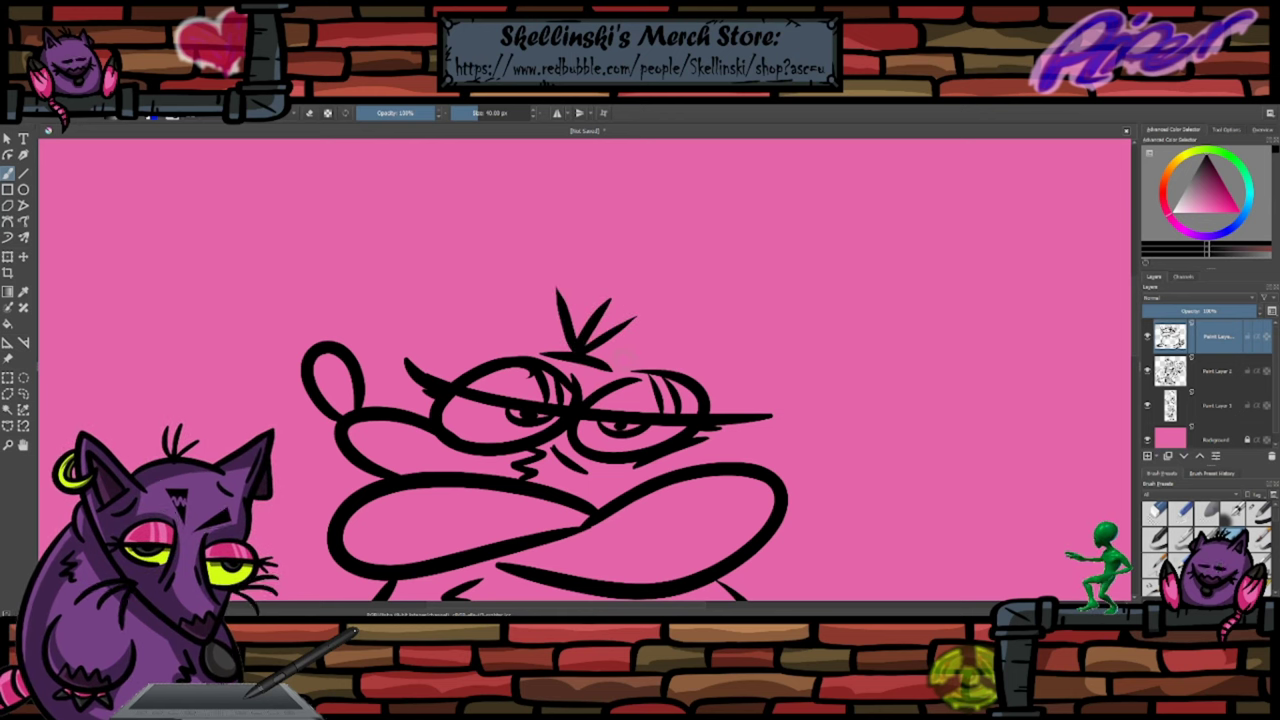
key("ctrl+z")
key("ctrl+z")
key("ctrl+z")
- Draw two pointed ears, one upright and one swept sideways with an inner fold and jagged fur, and a swept hair tuft between them
mouse_move(468, 368)
left_mouse_down()
mouse_move(478, 298)
mouse_move(718, 324)
mouse_move(661, 420)
mouse_move(700, 395)
left_mouse_up()
mouse_move(762, 352)
left_mouse_down()
mouse_move(745, 385)
mouse_move(710, 400)
mouse_move(686, 332)
left_mouse_up()
mouse_move(584, 358)
left_mouse_down()
mouse_move(630, 300)
mouse_move(640, 318)
mouse_move(598, 300)
left_mouse_up()
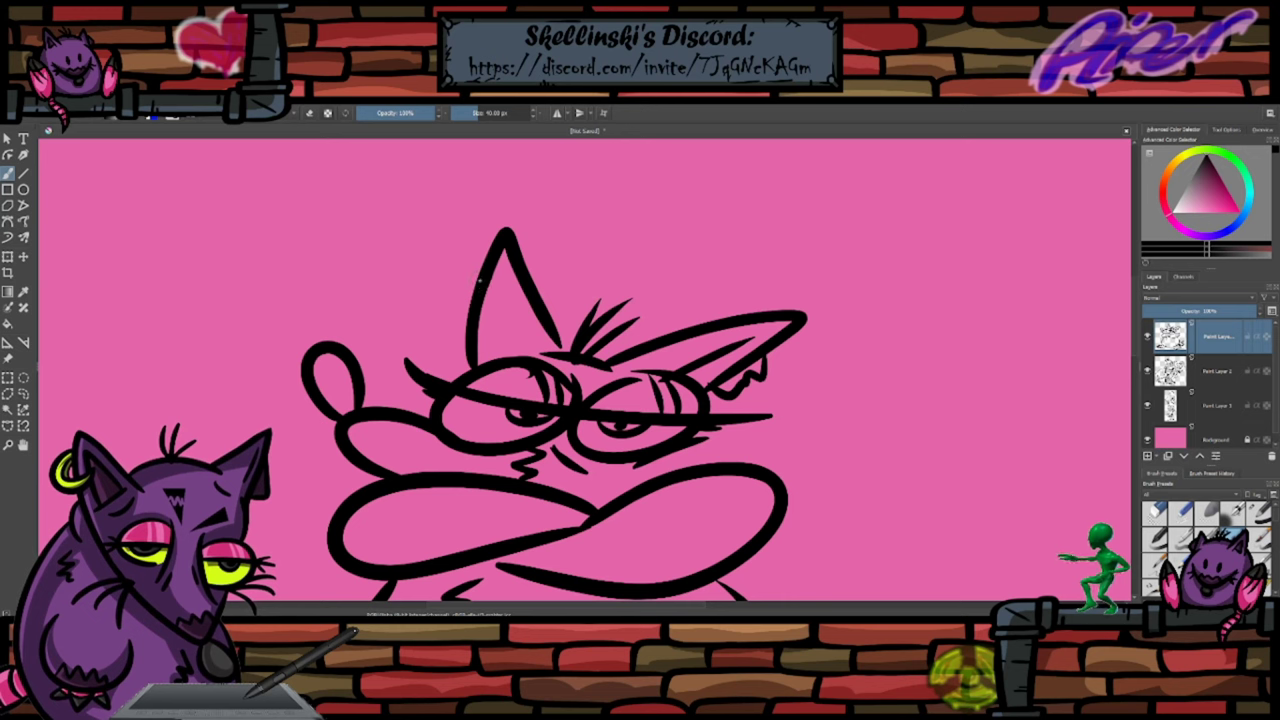
- Add a back edge, an inner line and a hoop earring to the upright ear, and a short cheek curve beside the other eye
left_click_drag(478, 283, 446, 370)
left_click_drag(498, 292, 488, 360)
mouse_move(458, 288)
left_mouse_down()
mouse_move(492, 270)
mouse_move(446, 297)
mouse_move(504, 256)
left_mouse_up()
key("ctrl+z")
mouse_move(464, 294)
left_mouse_down()
mouse_move(491, 263)
mouse_move(477, 306)
left_mouse_up()
key("ctrl+z")
key("ctrl+z")
key("ctrl+z")
left_click_drag(499, 252, 475, 319)
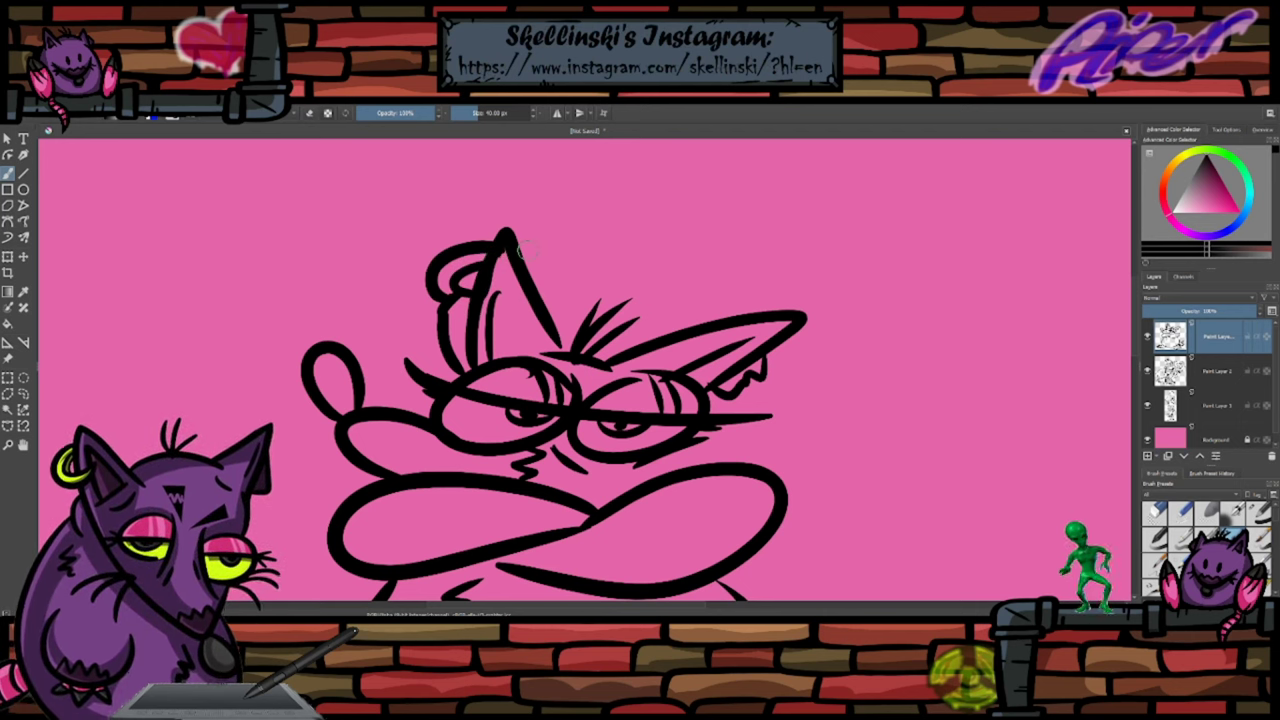
scroll(512, 190, "down", 2)
scroll(510, 205, "up", 1)
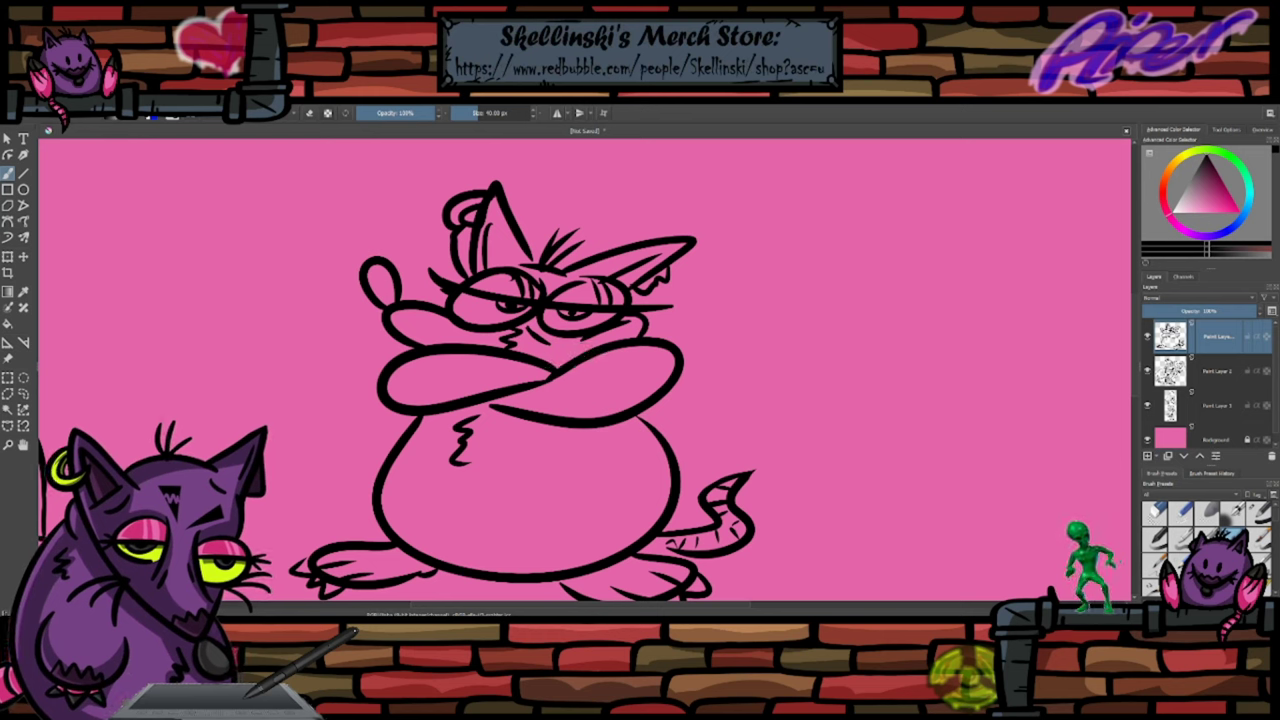
- Add a new paint layer and draw angular black sunglasses with filled lenses and two flared arms across the snout
left_click(1148, 456)
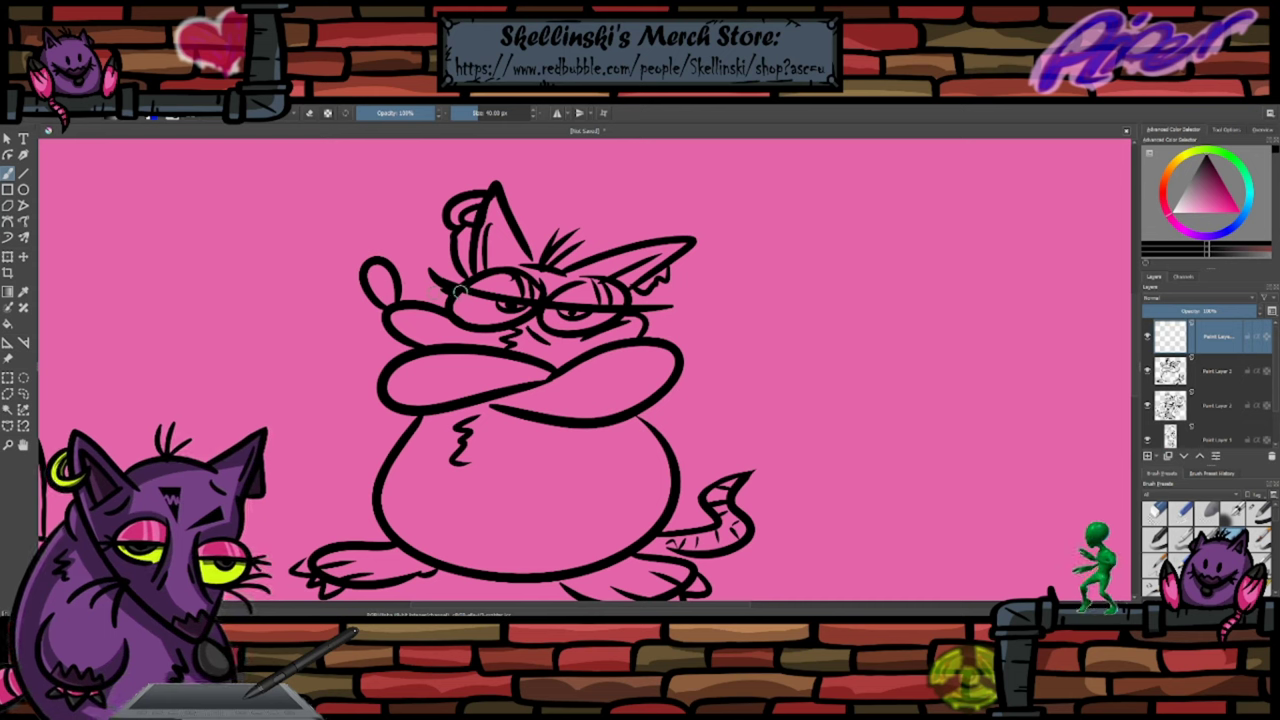
mouse_move(288, 276)
left_mouse_down()
mouse_move(240, 308)
mouse_move(522, 350)
left_mouse_up()
left_click_drag(244, 307, 451, 350)
key("ctrl+z")
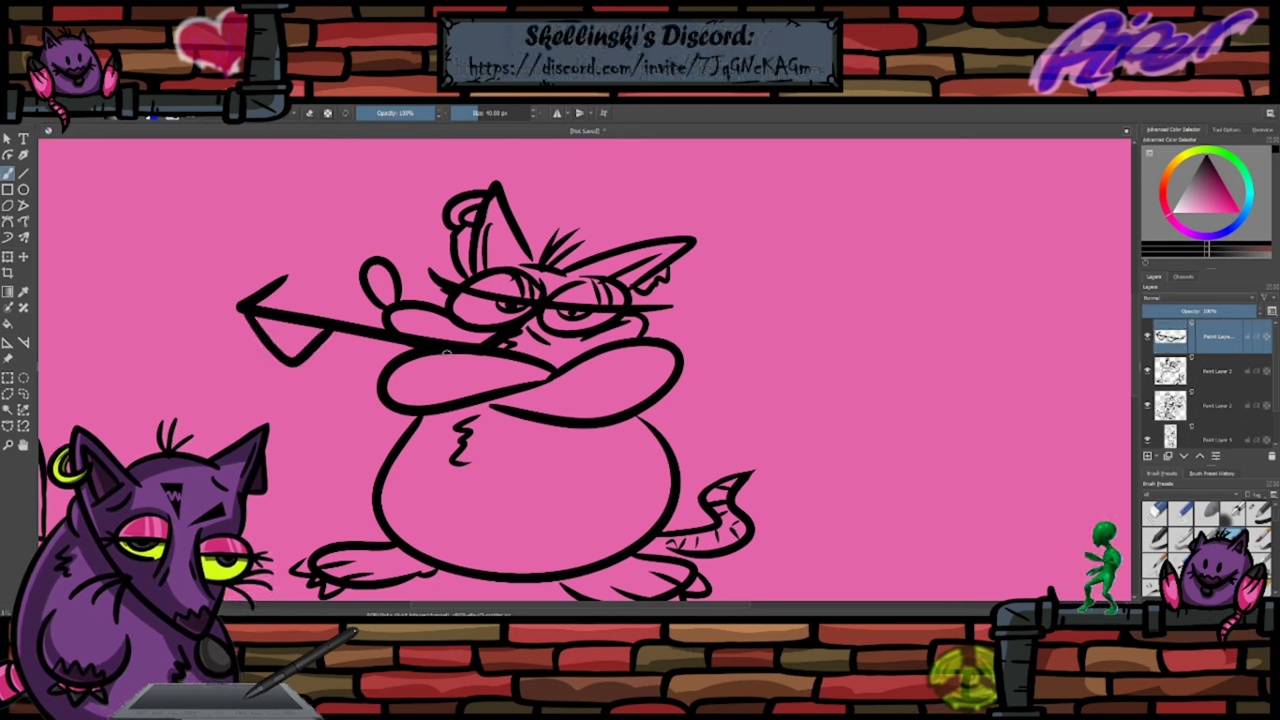
mouse_move(337, 331)
left_mouse_down()
mouse_move(469, 343)
mouse_move(415, 338)
mouse_move(421, 351)
mouse_move(379, 370)
mouse_move(402, 347)
mouse_move(369, 352)
mouse_move(342, 332)
mouse_move(366, 376)
left_mouse_up()
key("ctrl+z")
mouse_move(325, 326)
left_mouse_down()
mouse_move(300, 345)
mouse_move(269, 335)
mouse_move(287, 327)
left_mouse_up()
- Clean up the sunglasses and fill the gap in the larger lens with the character layer temporarily hidden
key("e")
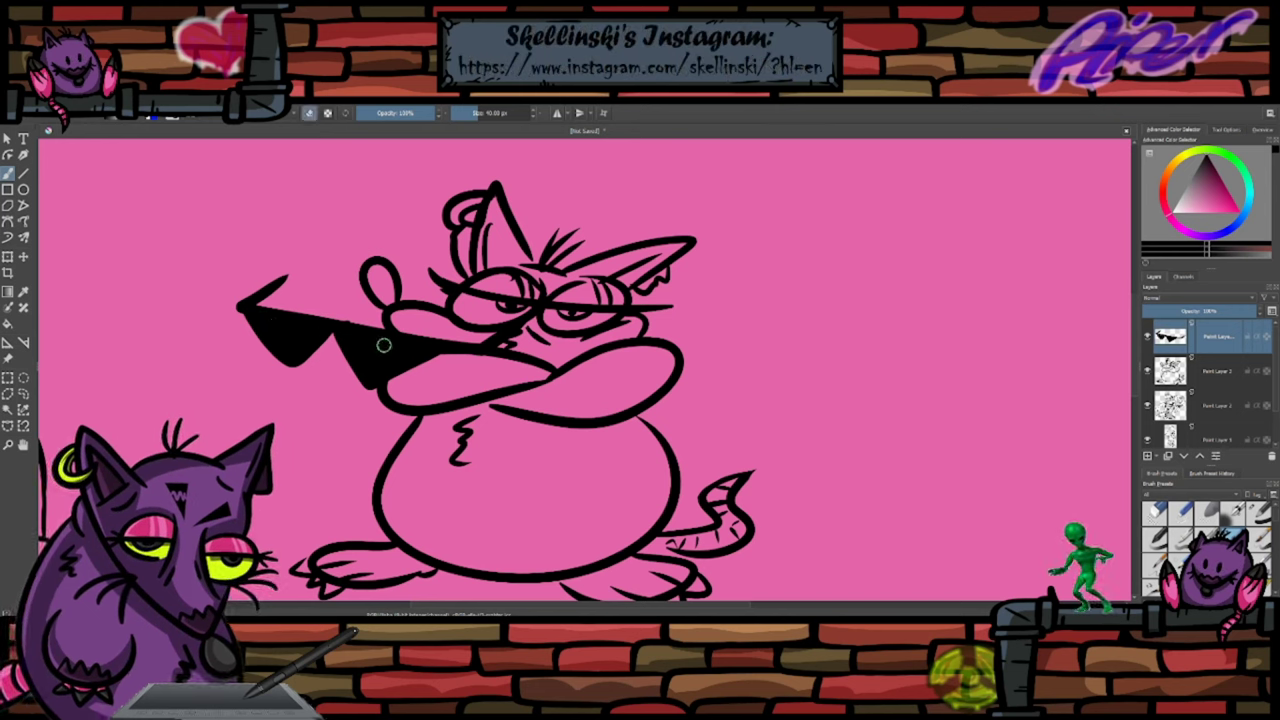
key("e")
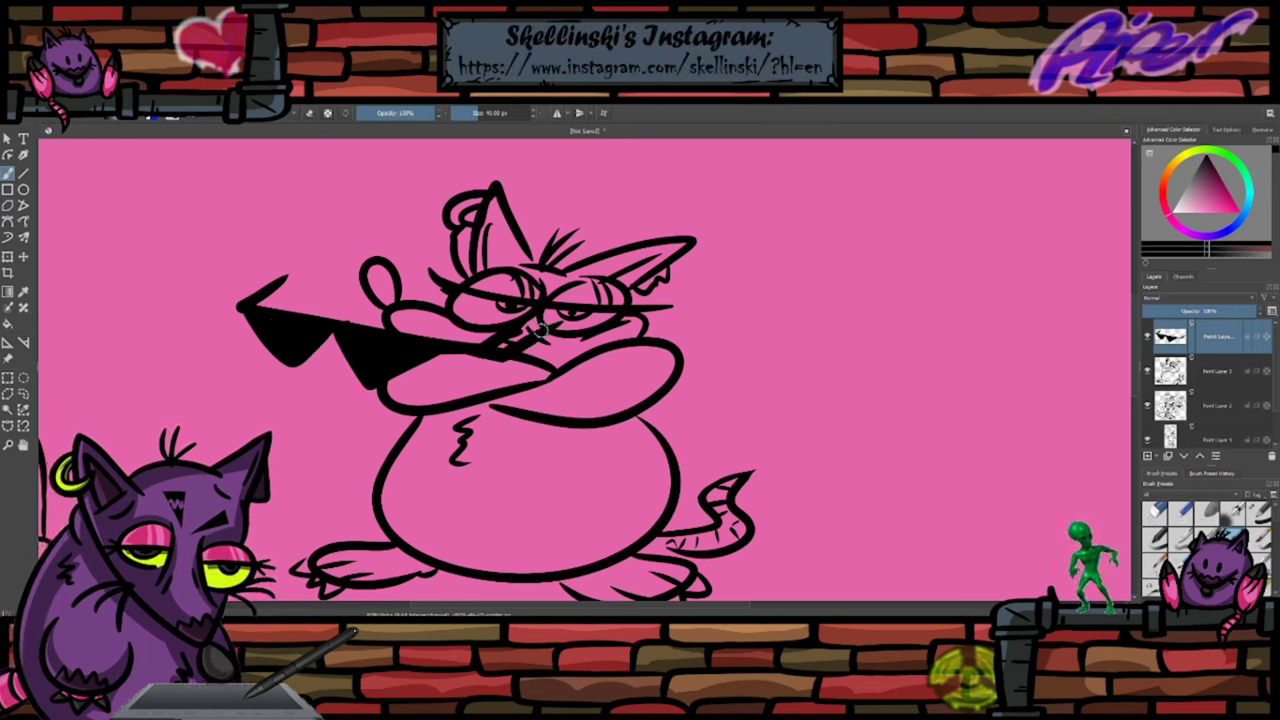
key("e")
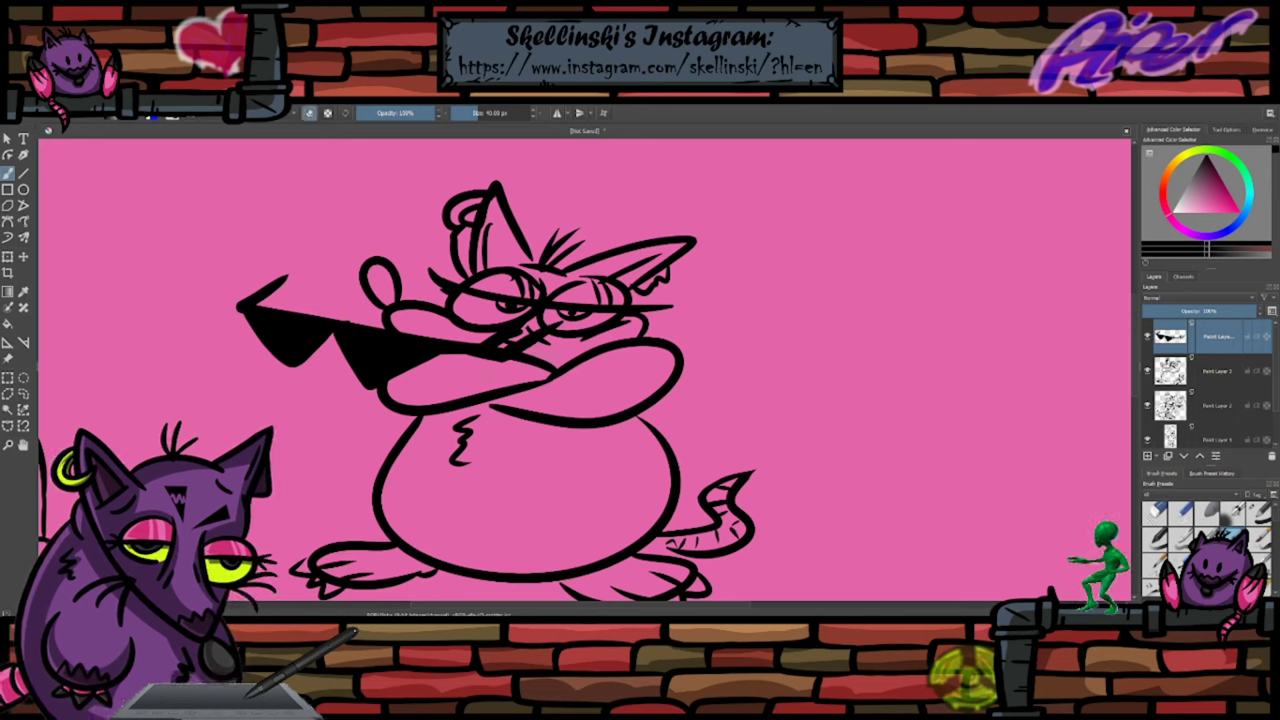
left_click(1147, 371)
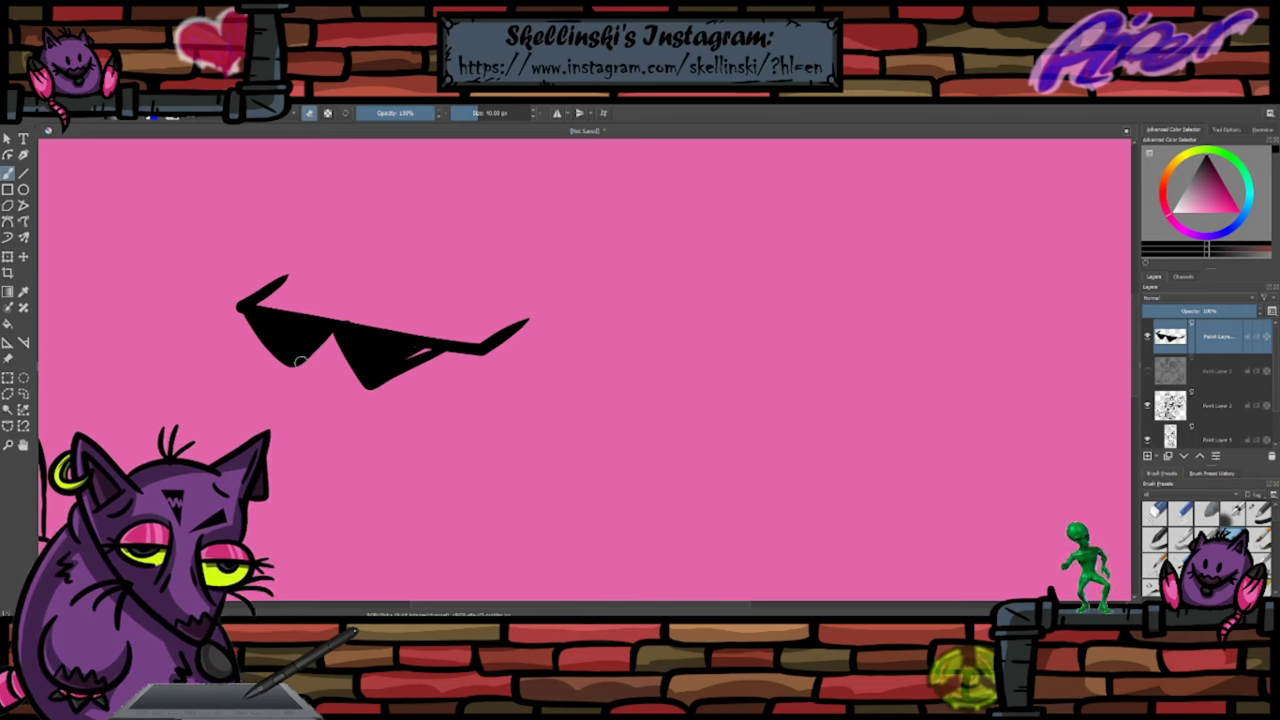
mouse_move(424, 347)
left_mouse_down()
mouse_move(398, 354)
mouse_move(416, 350)
left_mouse_up()
key("e")
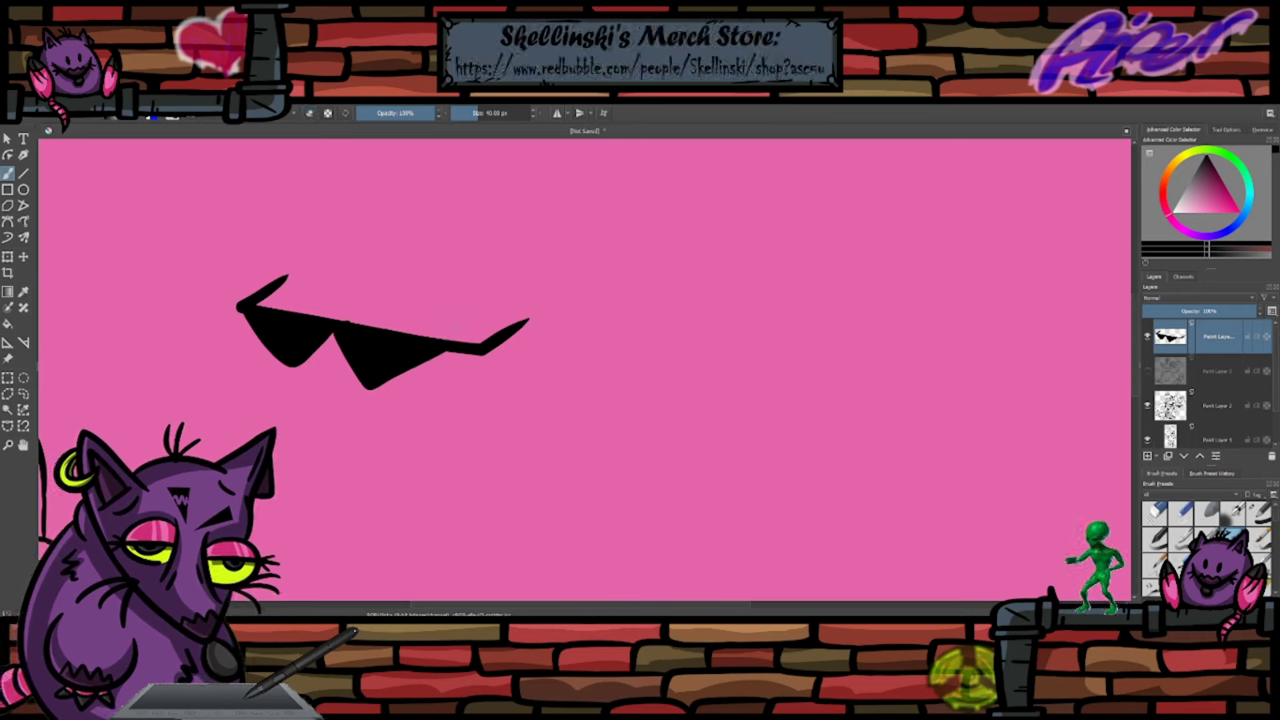
left_click(1147, 371)
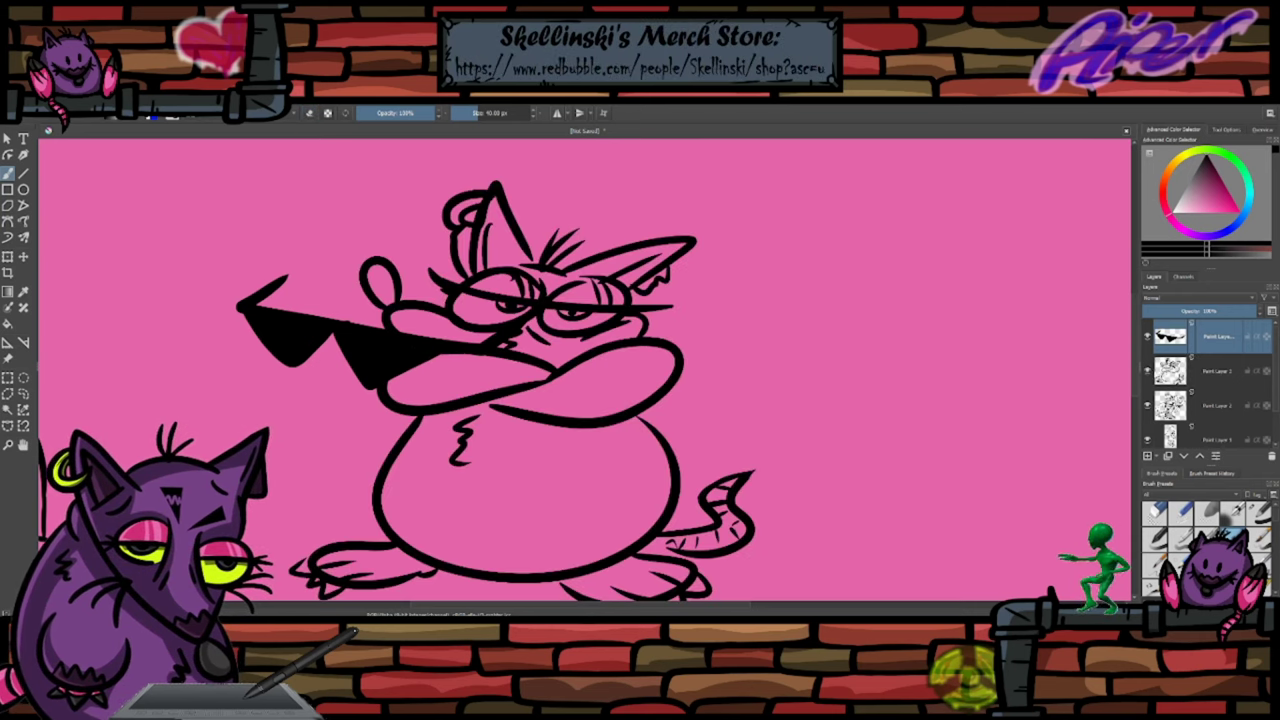
- Lower the character layer's opacity and make the sunglasses layer active again
left_click(1208, 357)
left_click(1209, 313)
left_click(1213, 340)
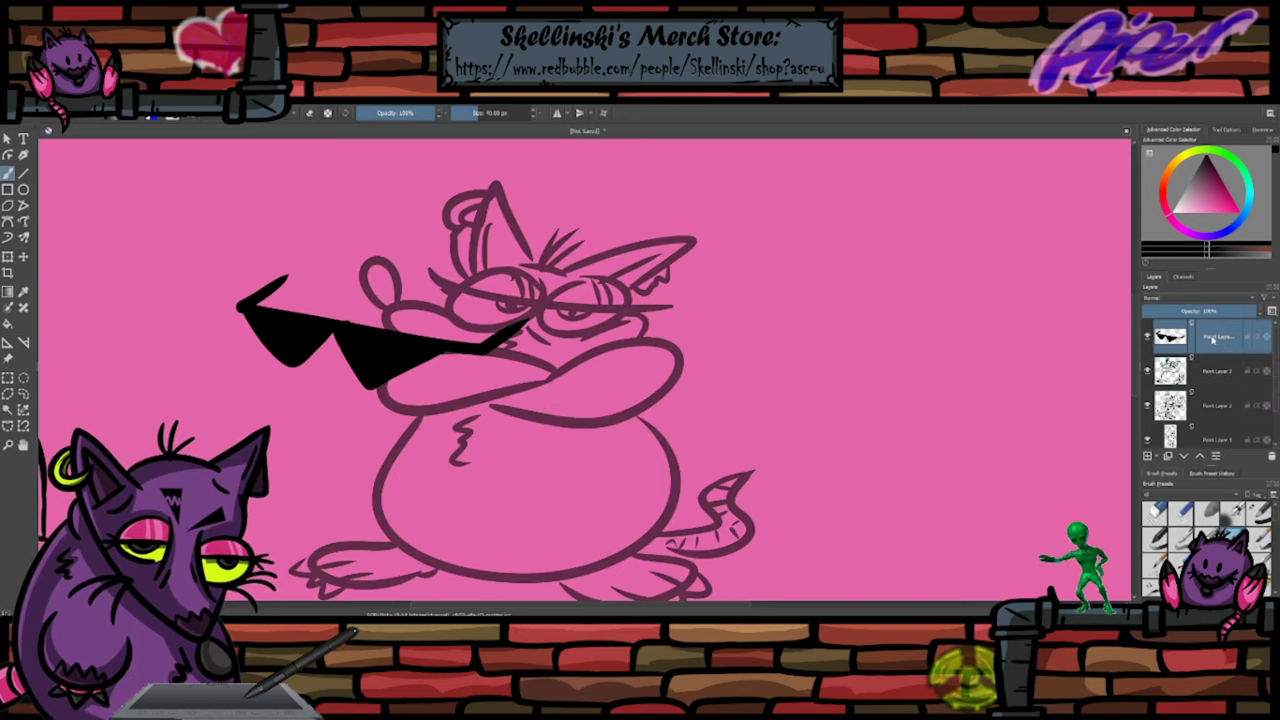
- Transform the sunglasses to sit over the character's eyes, narrowing and tilting them to match the face
left_click(7, 256)
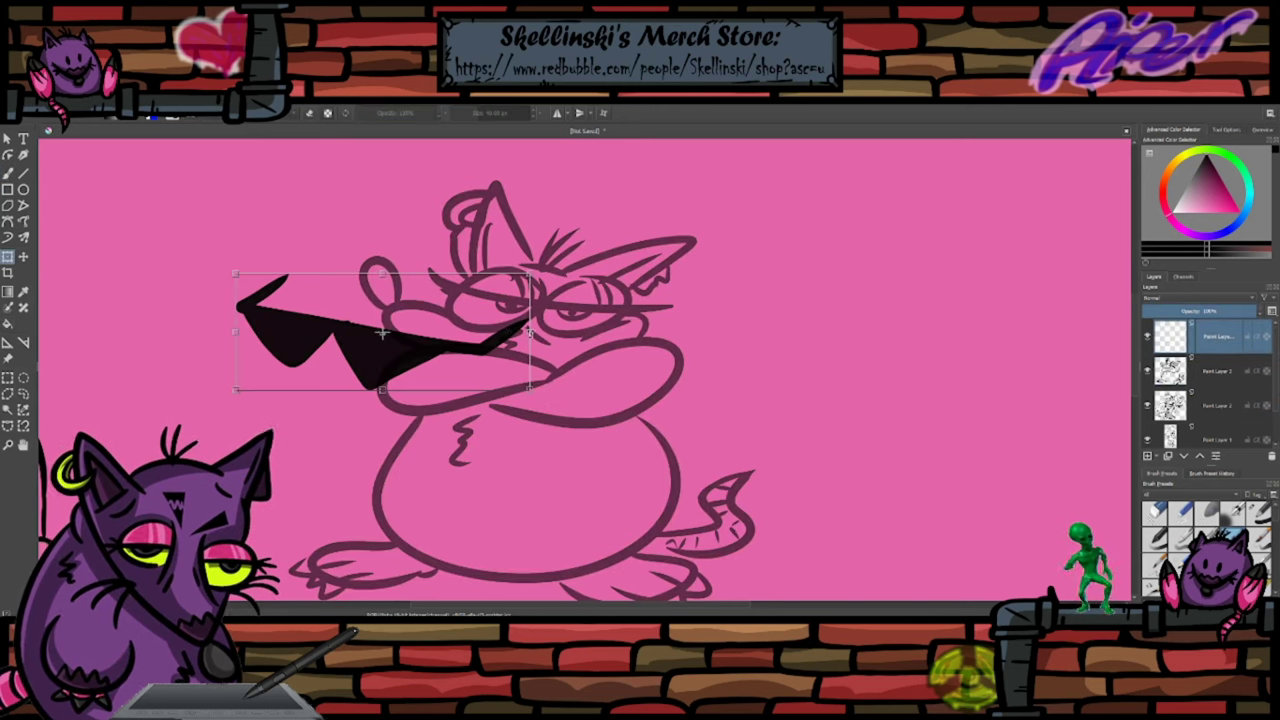
left_click_drag(382, 334, 593, 355)
left_click_drag(698, 355, 668, 285)
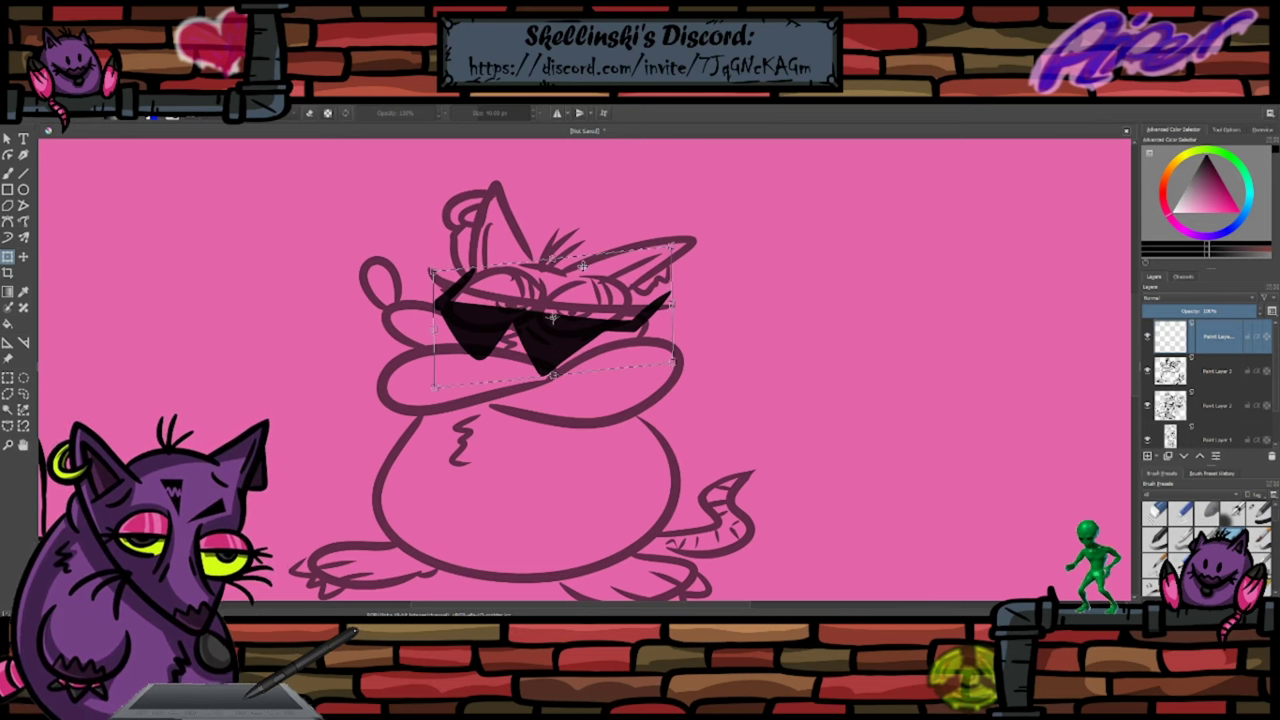
left_click(8, 173)
scroll(616, 298, "down", 2)
key("plus")
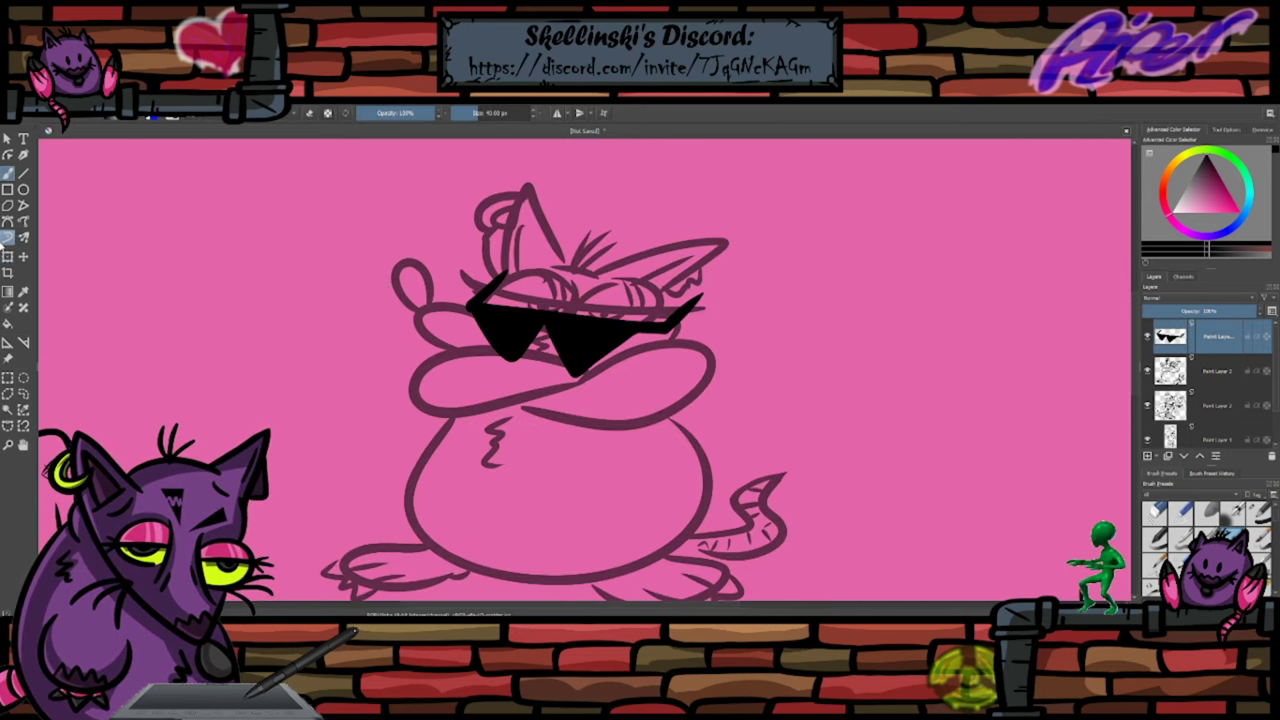
- Transform the sunglasses again, flattening their height and nudging them to line up with the eyelid line
key("ctrl+t")
key("Return")
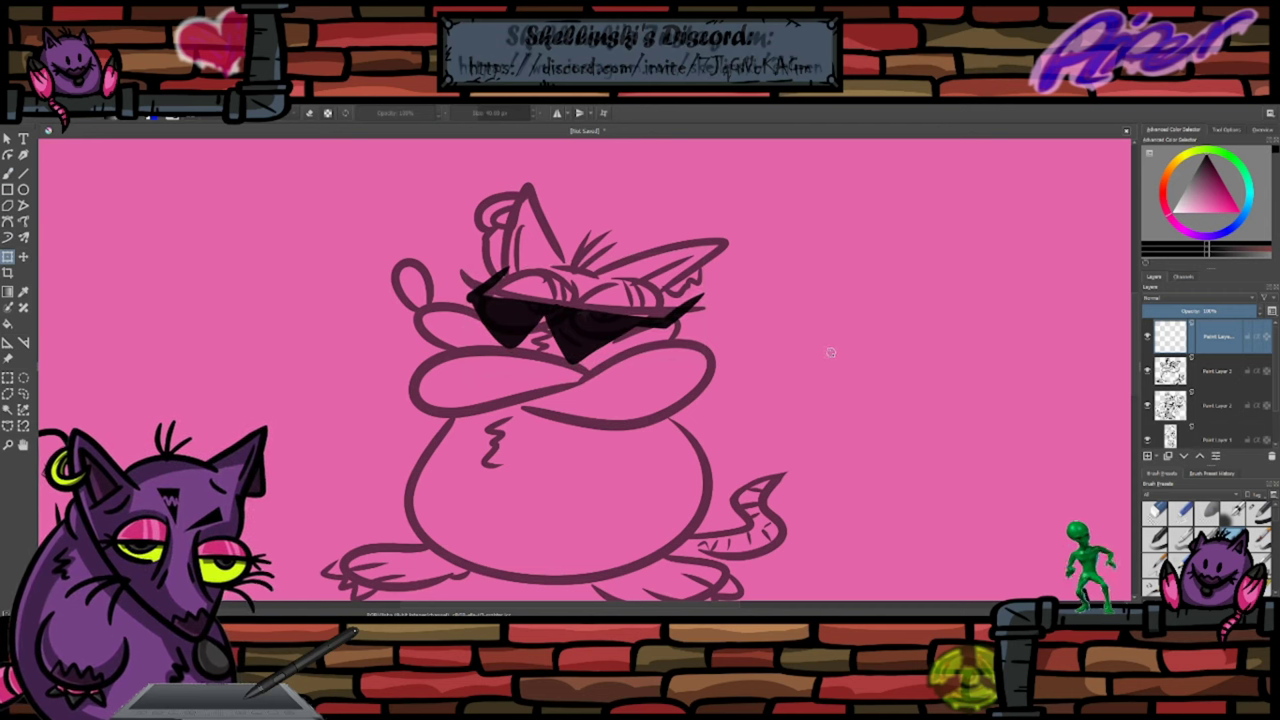
key("ctrl+t")
left_click_drag(585, 363, 606, 333)
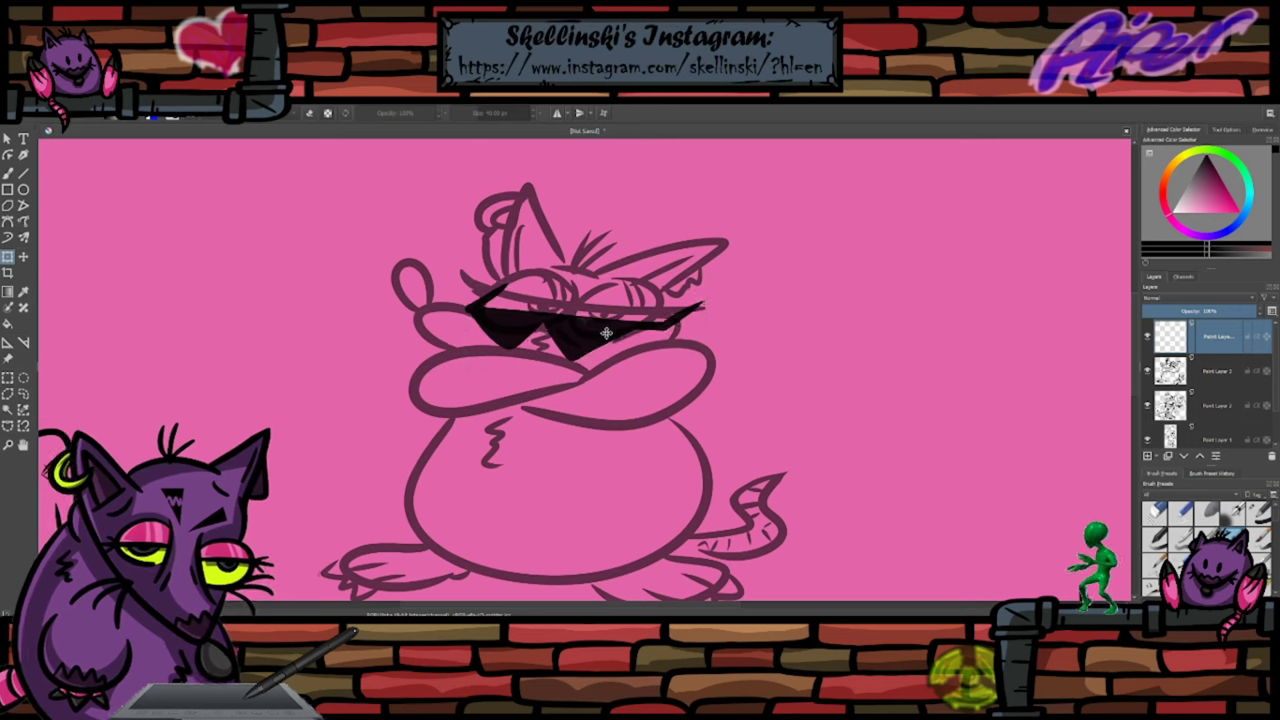
key("b")
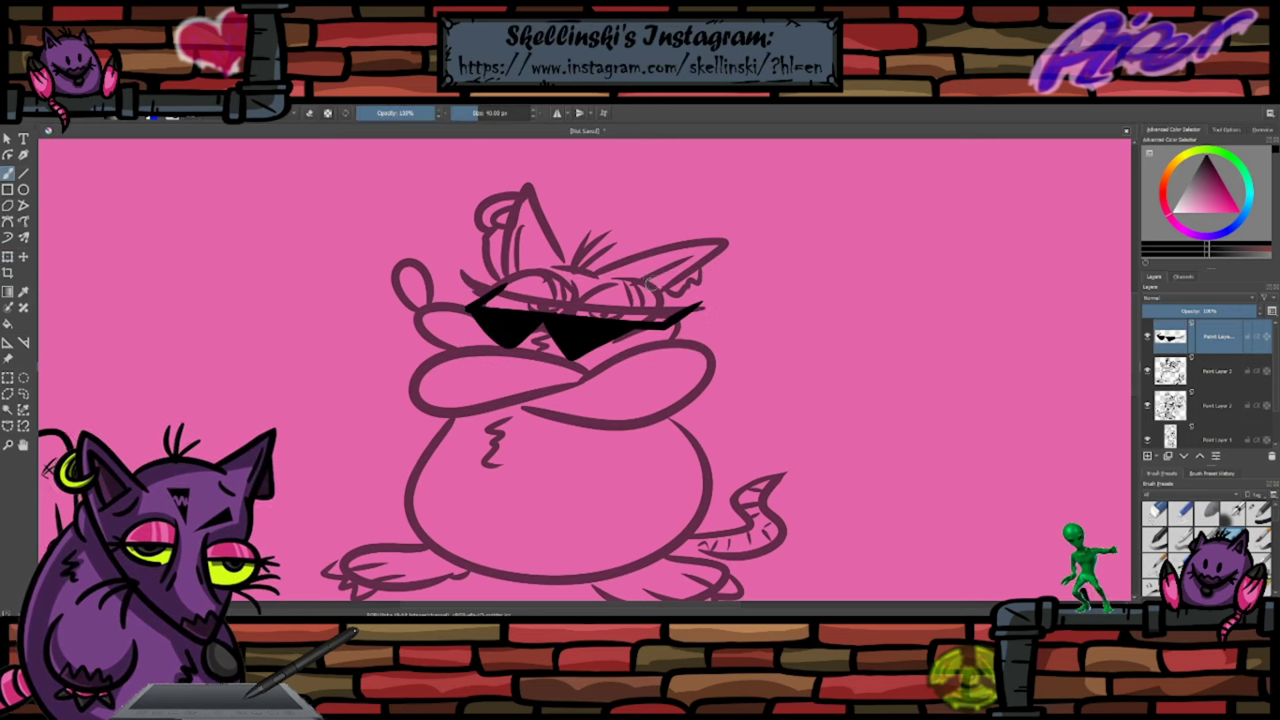
- Erase the character layer's line work around the sunglasses' arms and top edge to leave a thin gap
scroll(650, 285, "up", 2)
left_click(1219, 371)
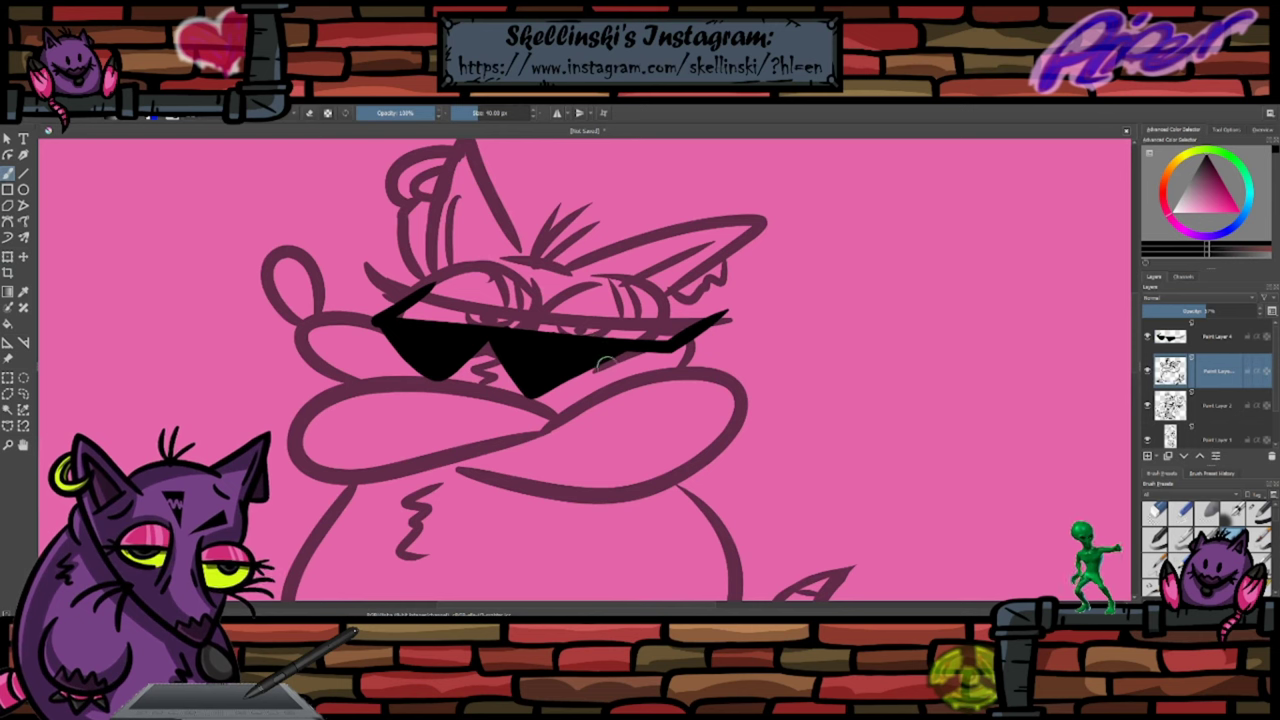
key("e")
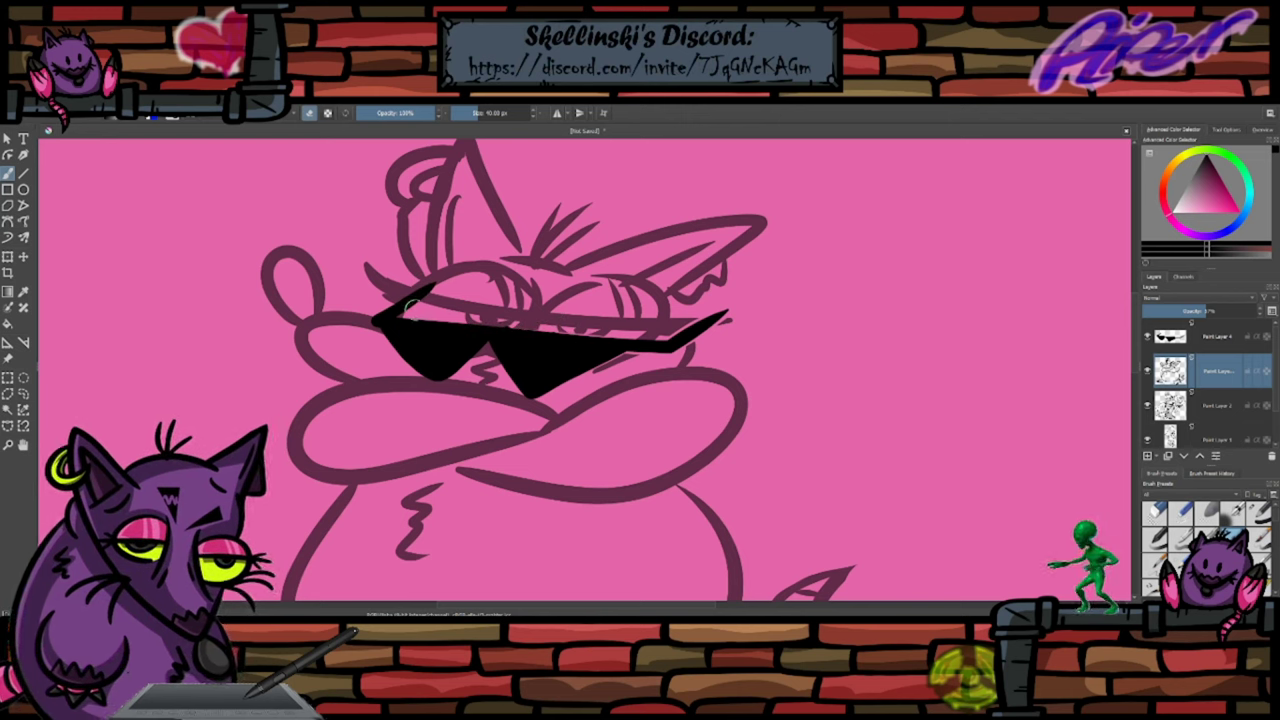
left_click_drag(410, 314, 374, 321)
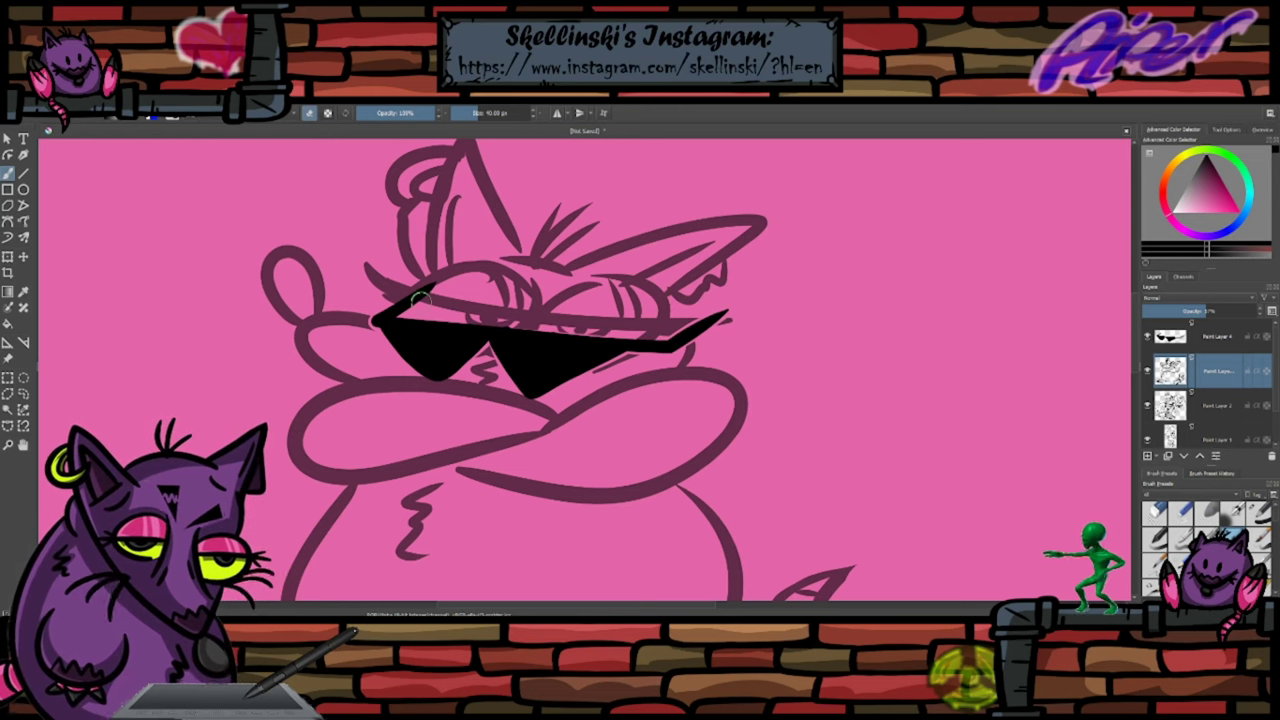
scroll(422, 298, "up", 2)
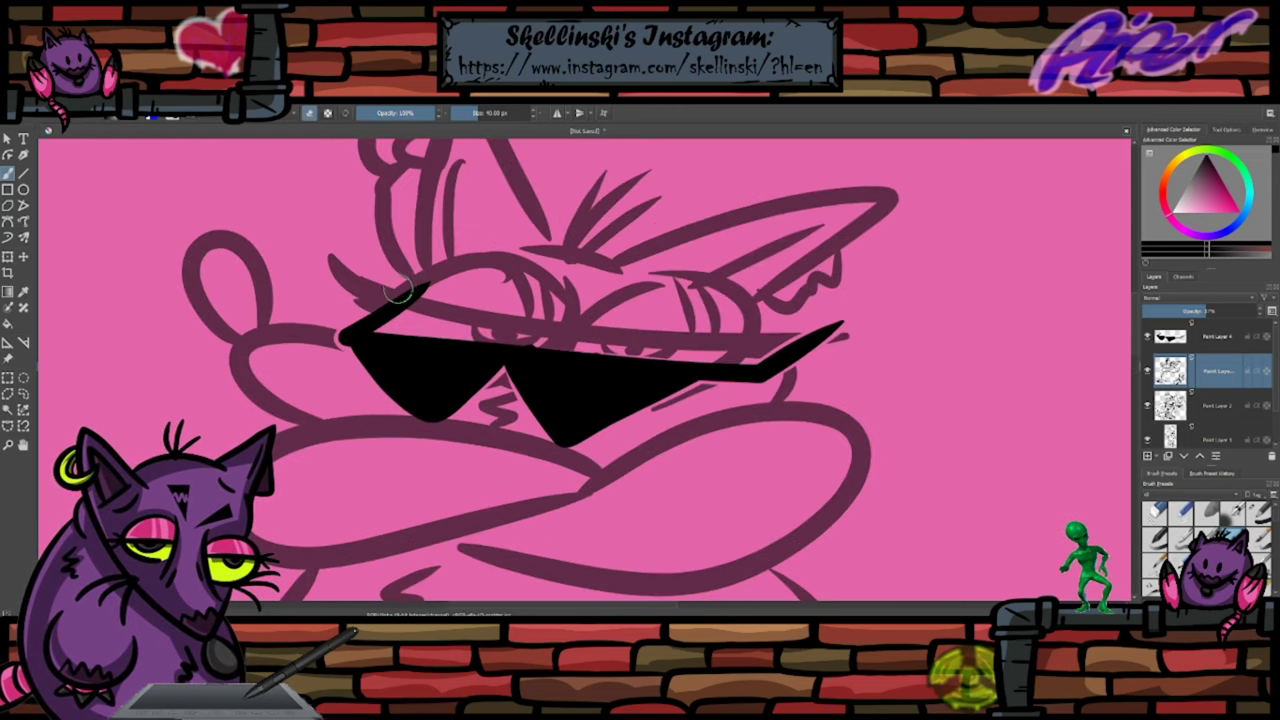
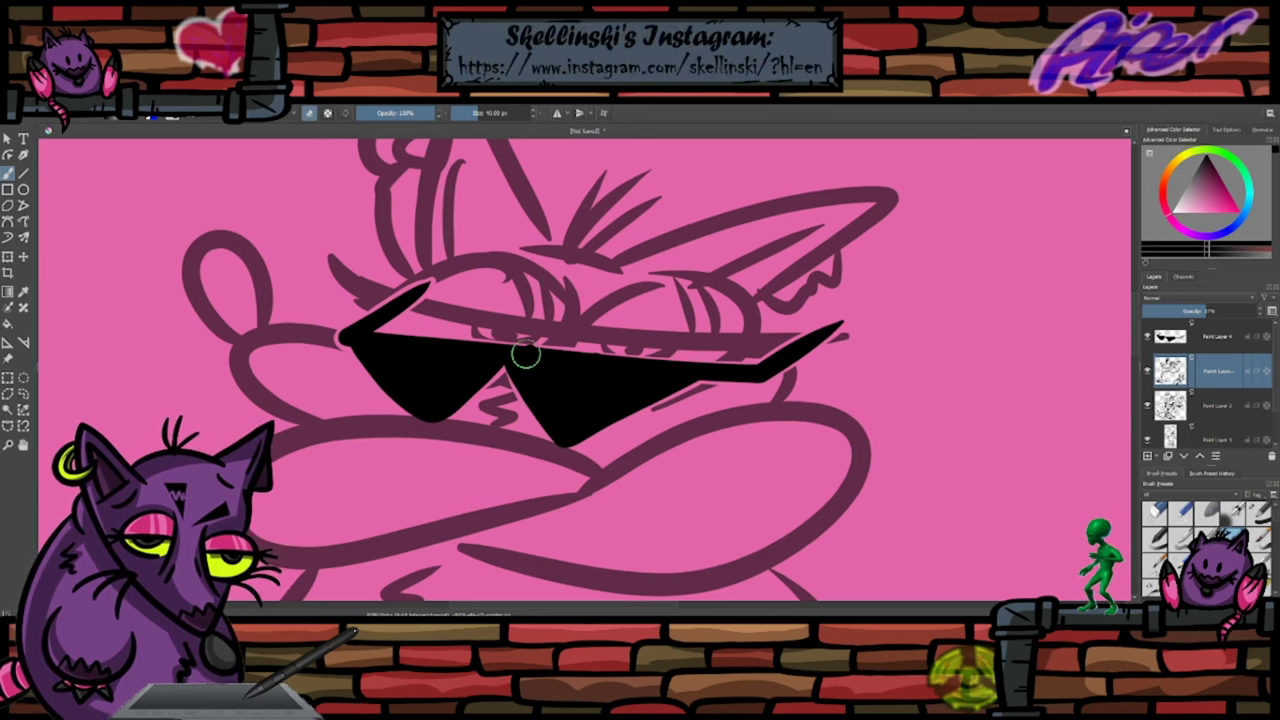
- Erase a diagonal highlight stripe across the larger lens on the sunglasses layer
scroll(525, 355, "down", 4)
scroll(524, 359, "up", 4)
scroll(523, 358, "down", 1)
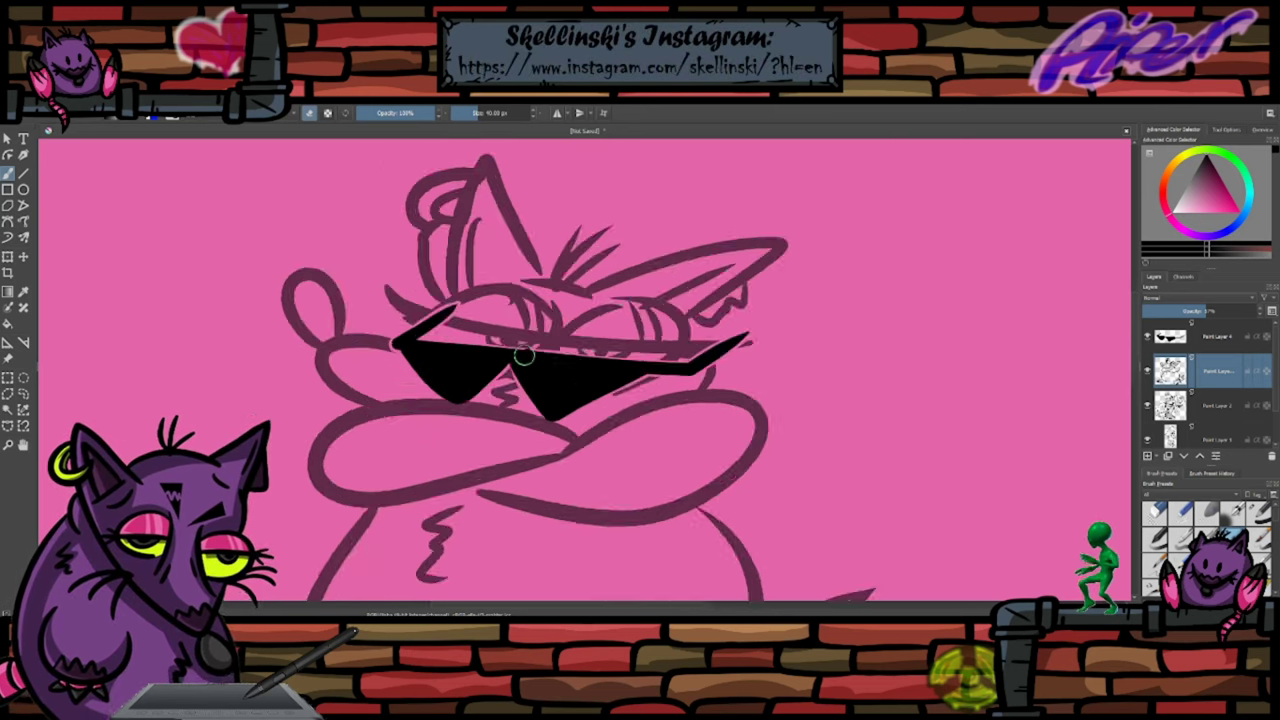
scroll(523, 357, "up", 2)
left_click(1212, 345)
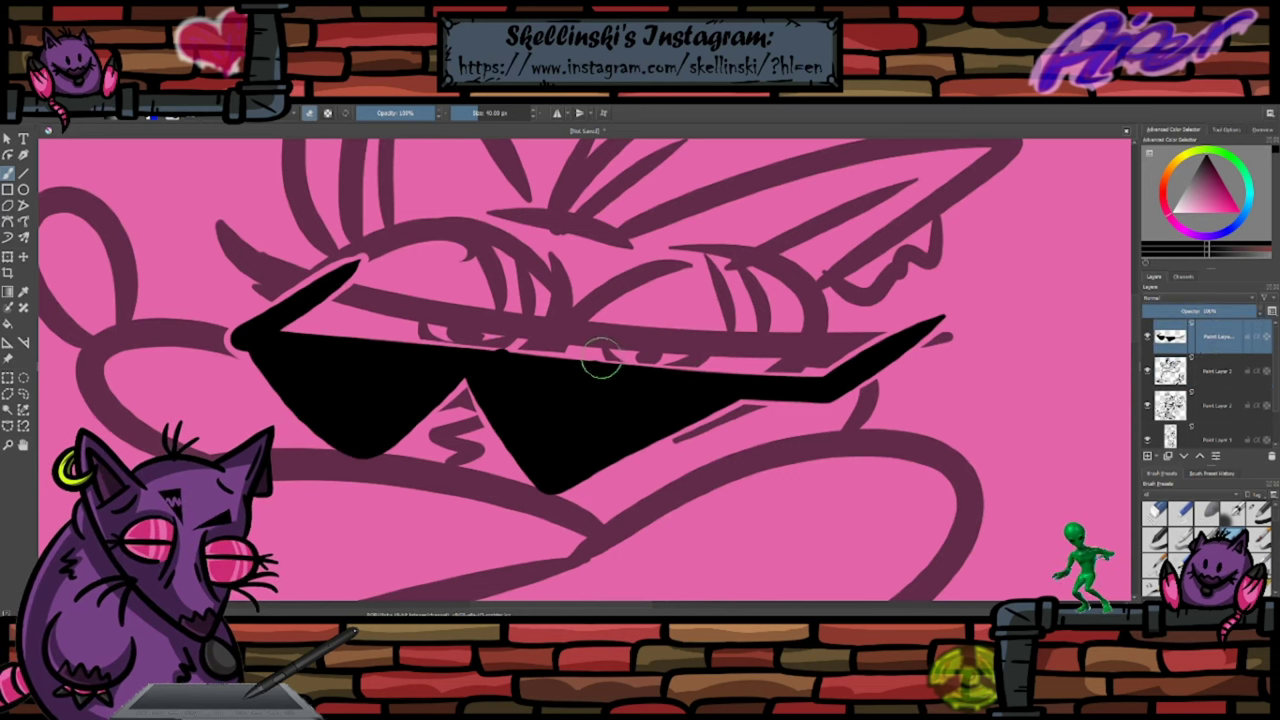
left_click_drag(660, 362, 527, 450)
key("ctrl+z")
left_click_drag(651, 365, 508, 460)
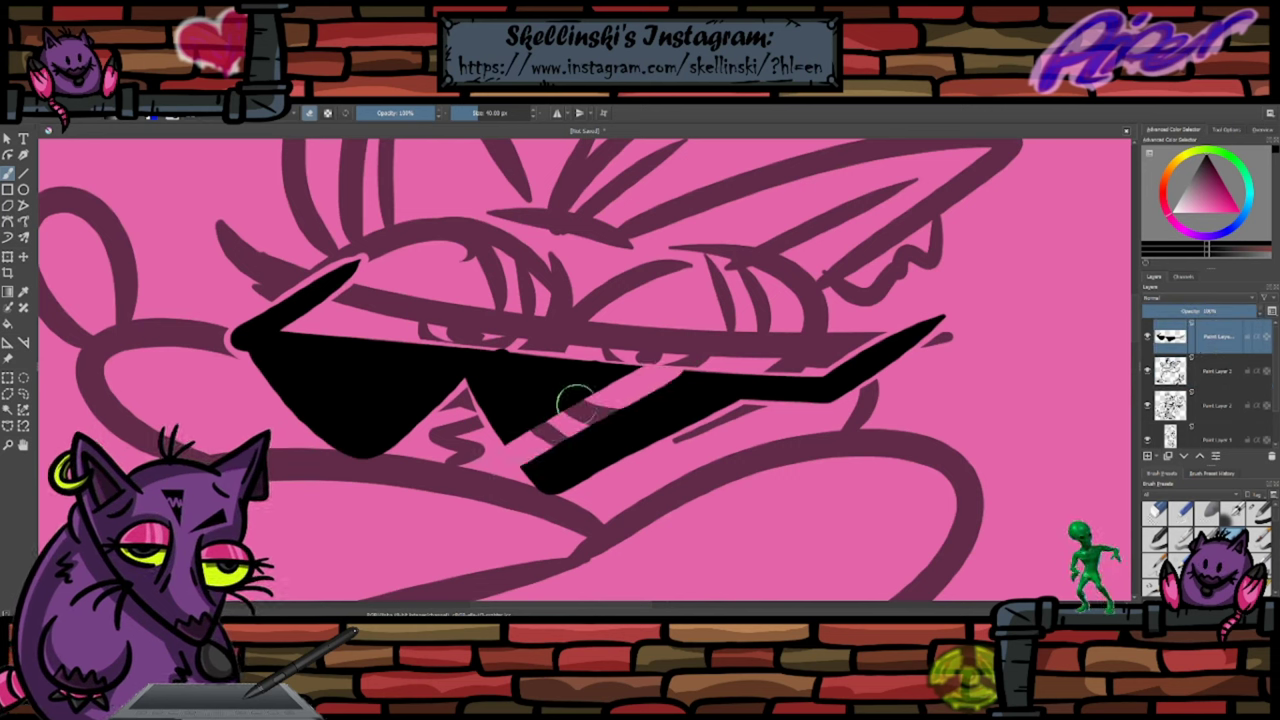
- Erase a second, thinner diagonal highlight on the larger lens and a matching pair of stripes across the smaller lens
left_click_drag(622, 362, 500, 432)
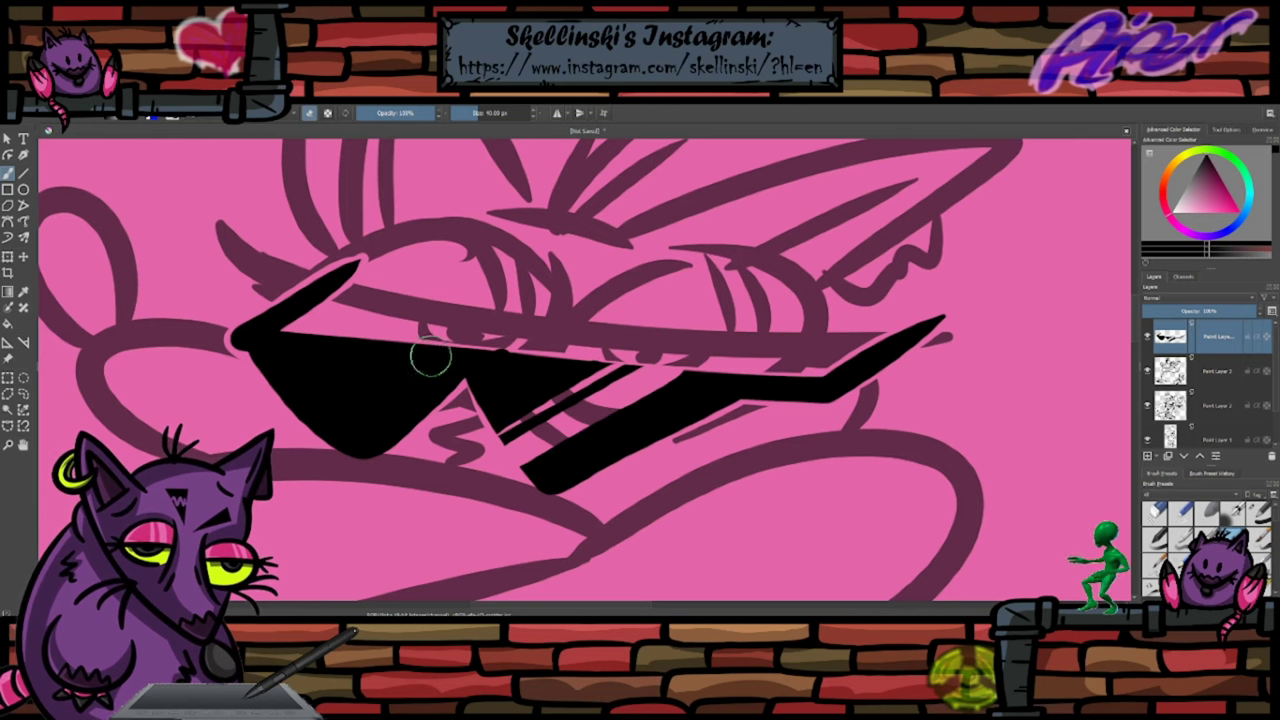
left_click_drag(440, 348, 318, 440)
key("ctrl+z")
mouse_move(441, 346)
left_mouse_down()
mouse_move(318, 433)
mouse_move(304, 421)
left_mouse_up()
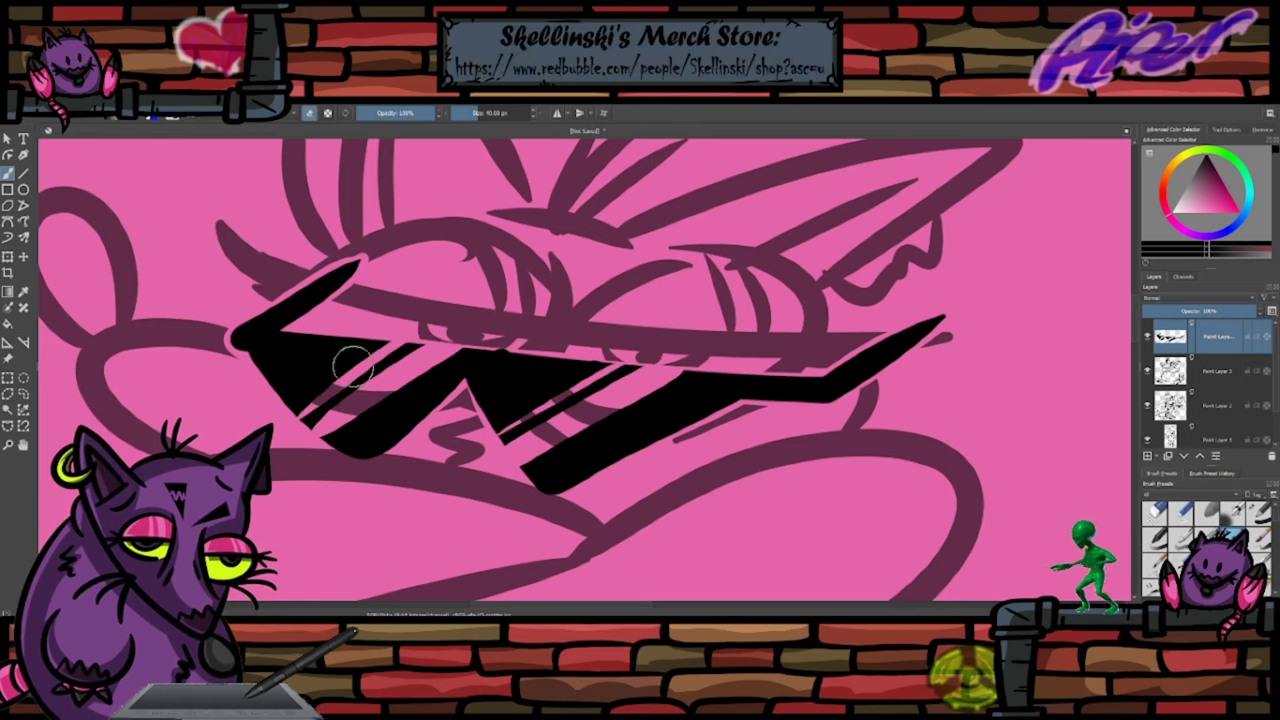
key("ctrl+z")
left_click_drag(402, 346, 306, 424)
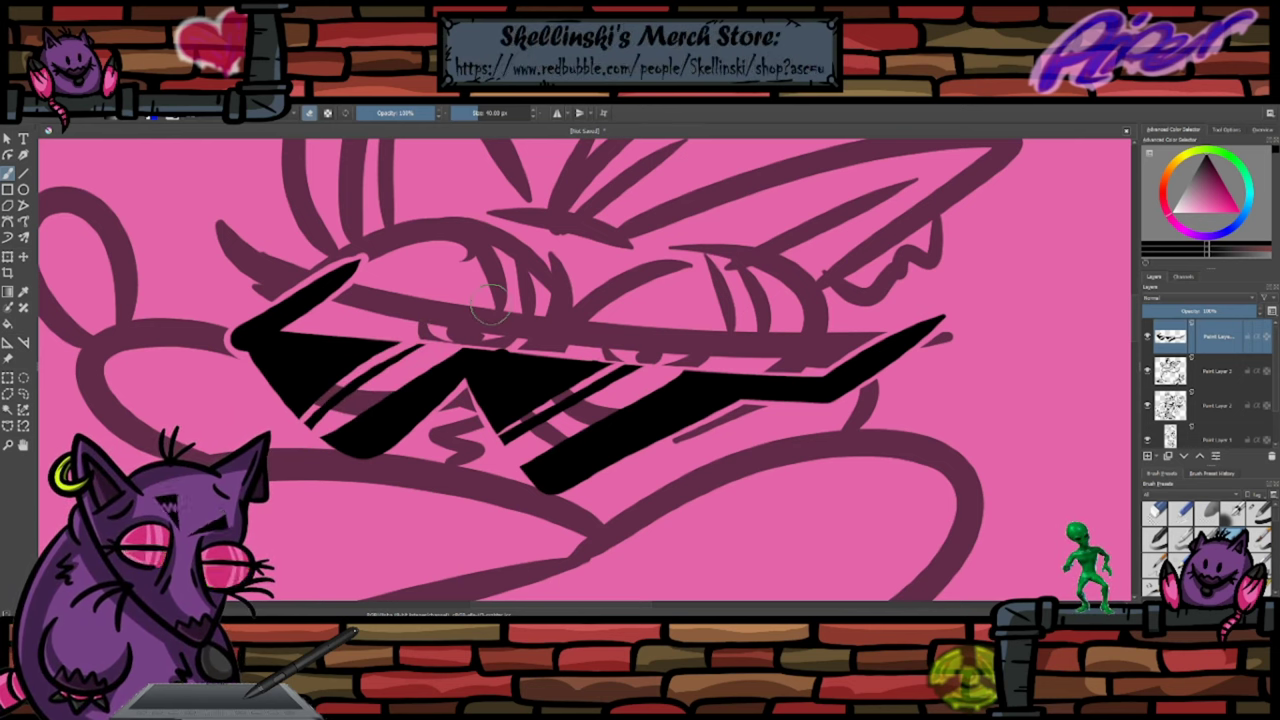
scroll(489, 308, "down", 3)
scroll(476, 315, "up", 3)
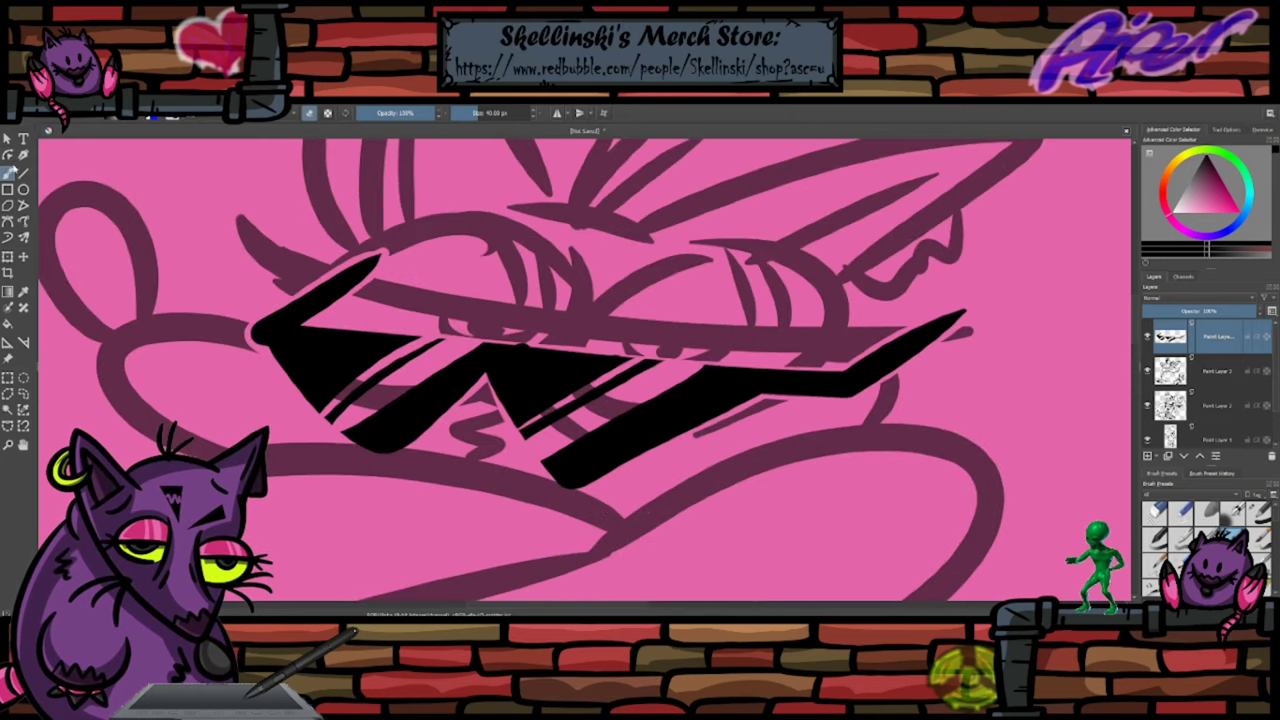
- Draw thin straight black lines to close the lens outlines' upper and lower edges across the highlight stripes
left_click(23, 173)
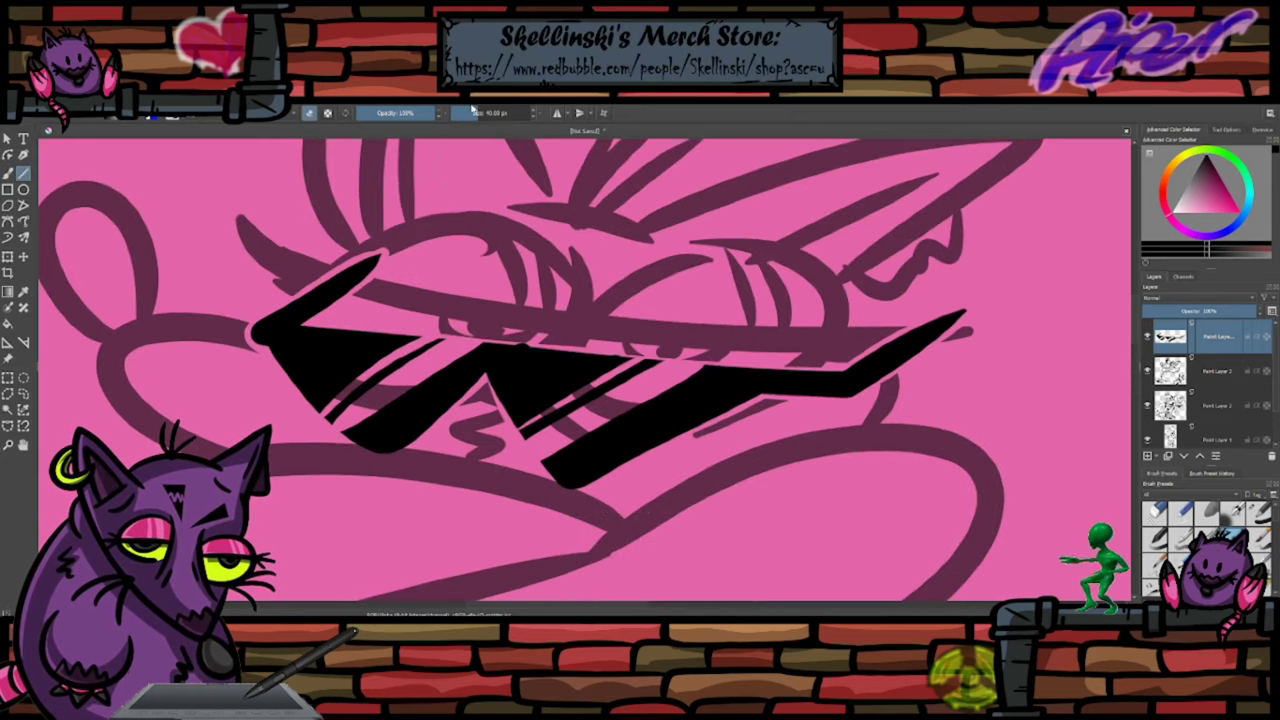
left_click(465, 113)
scroll(376, 338, "up", 2)
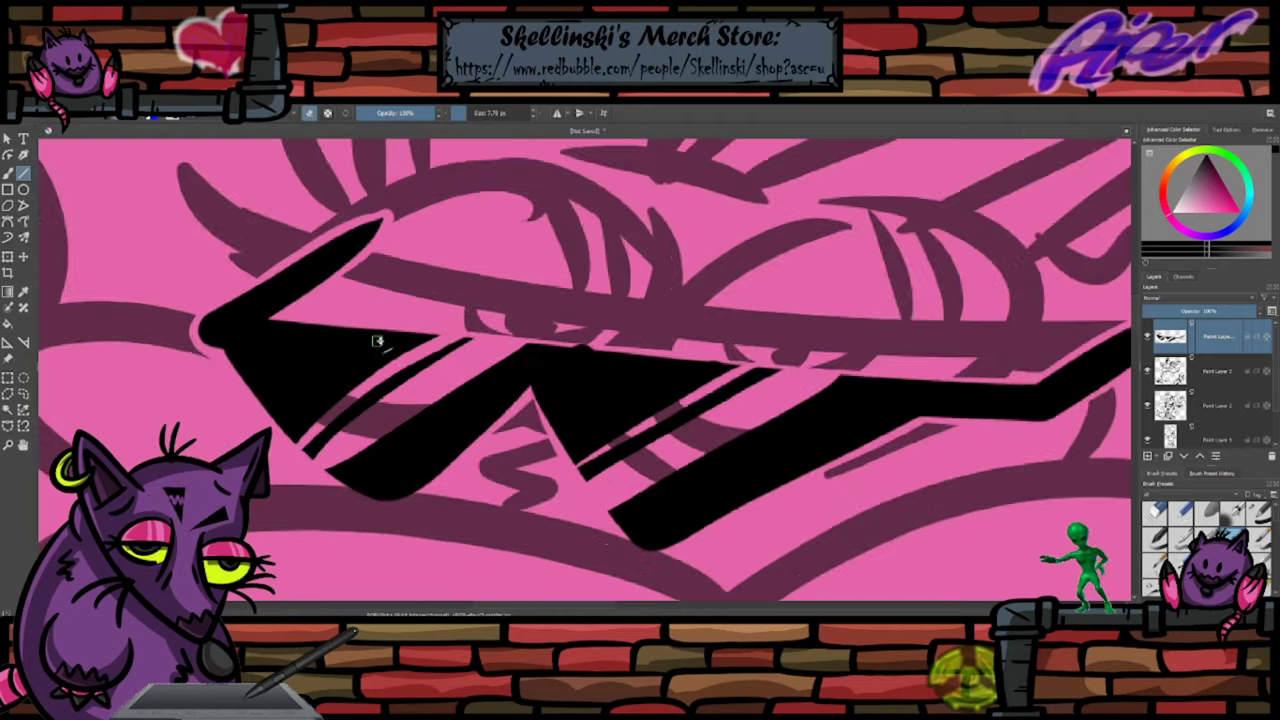
left_click_drag(386, 334, 605, 350)
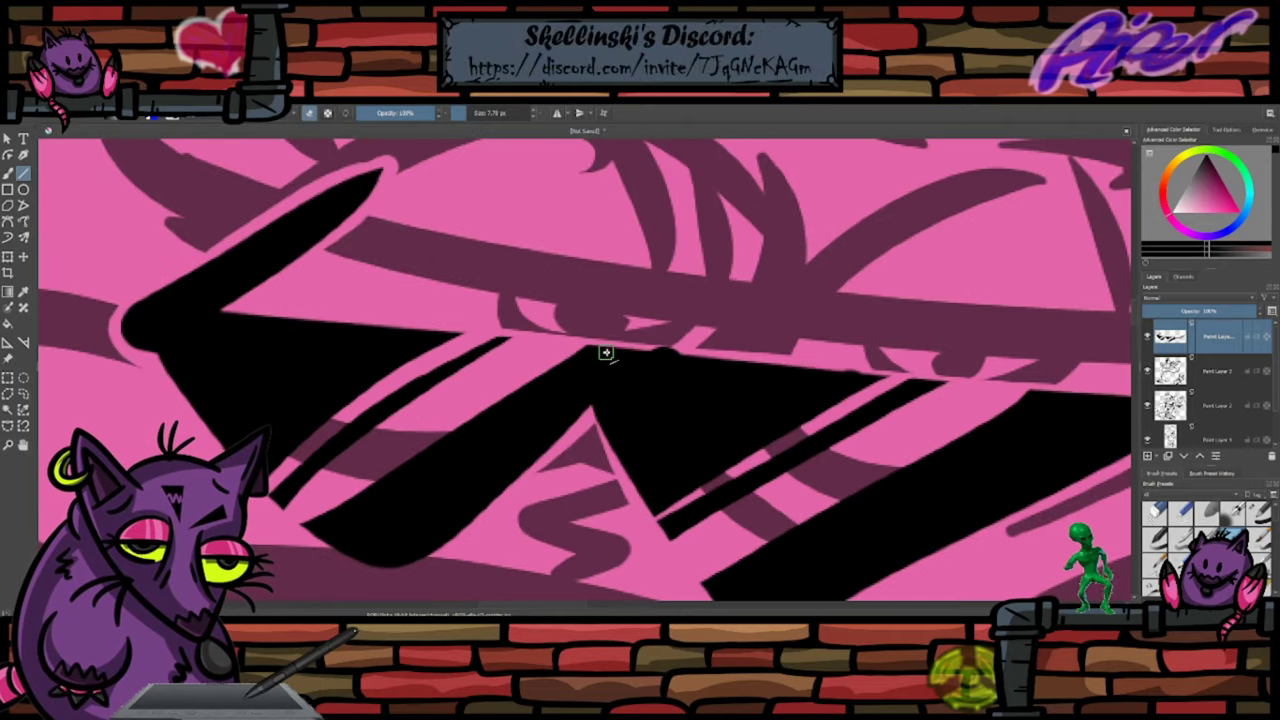
scroll(411, 334, "down", 2)
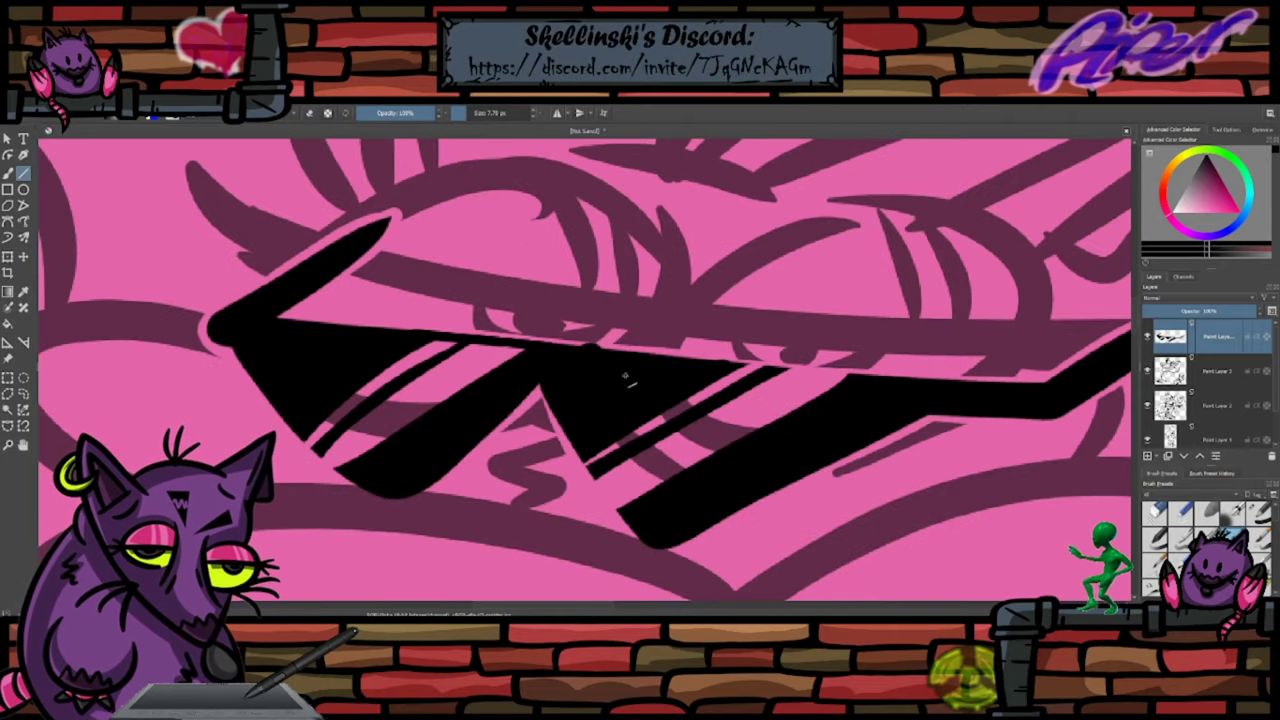
left_click_drag(669, 366, 864, 380)
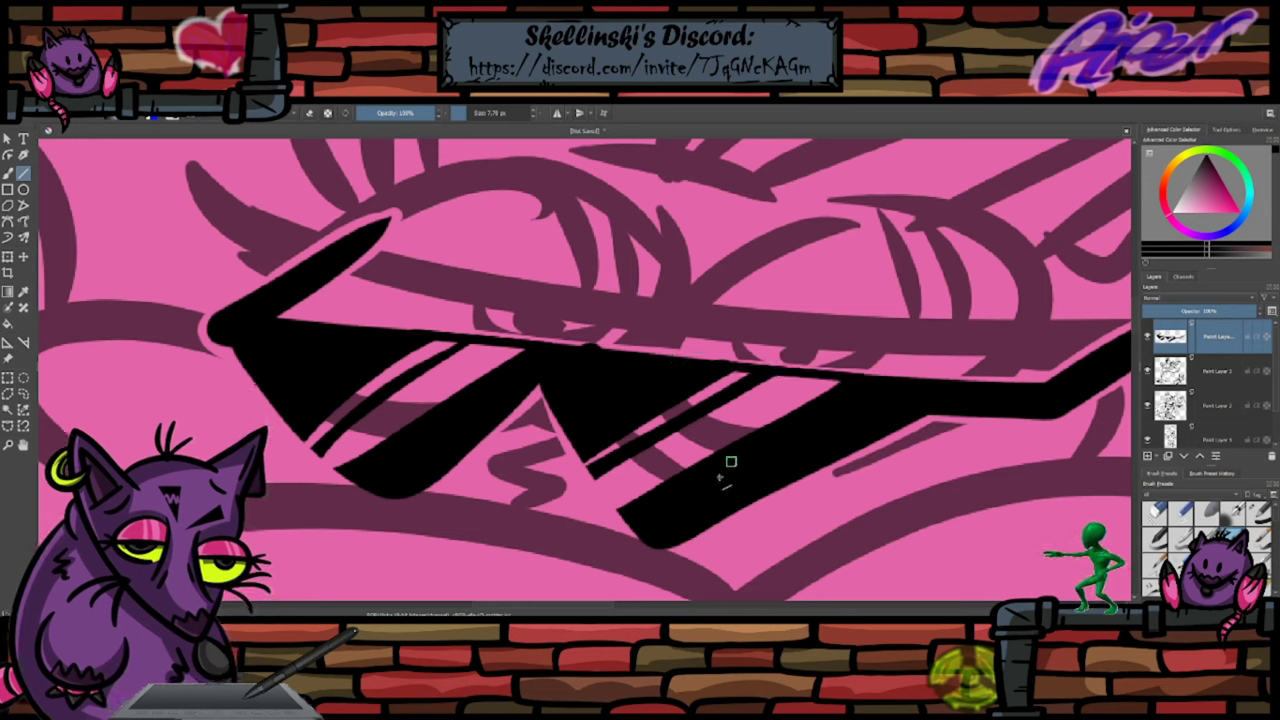
left_click_drag(582, 452, 632, 518)
left_click_drag(412, 478, 406, 480)
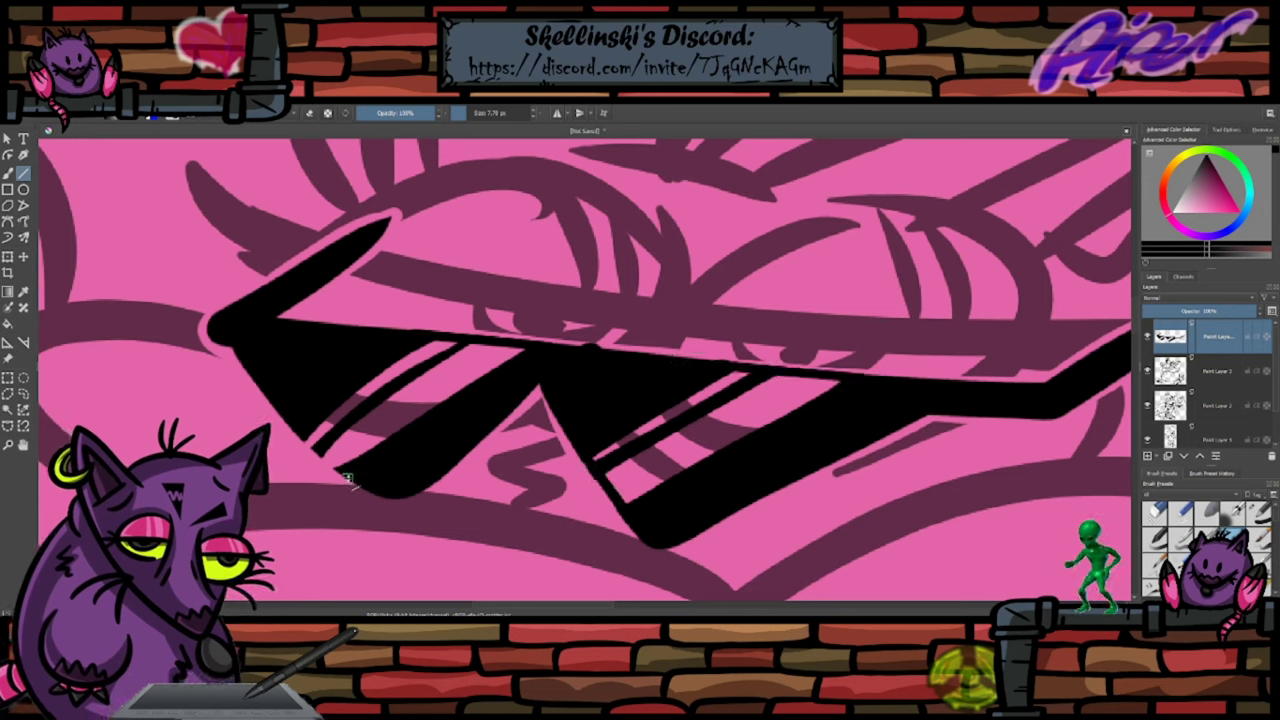
left_click_drag(295, 430, 307, 436)
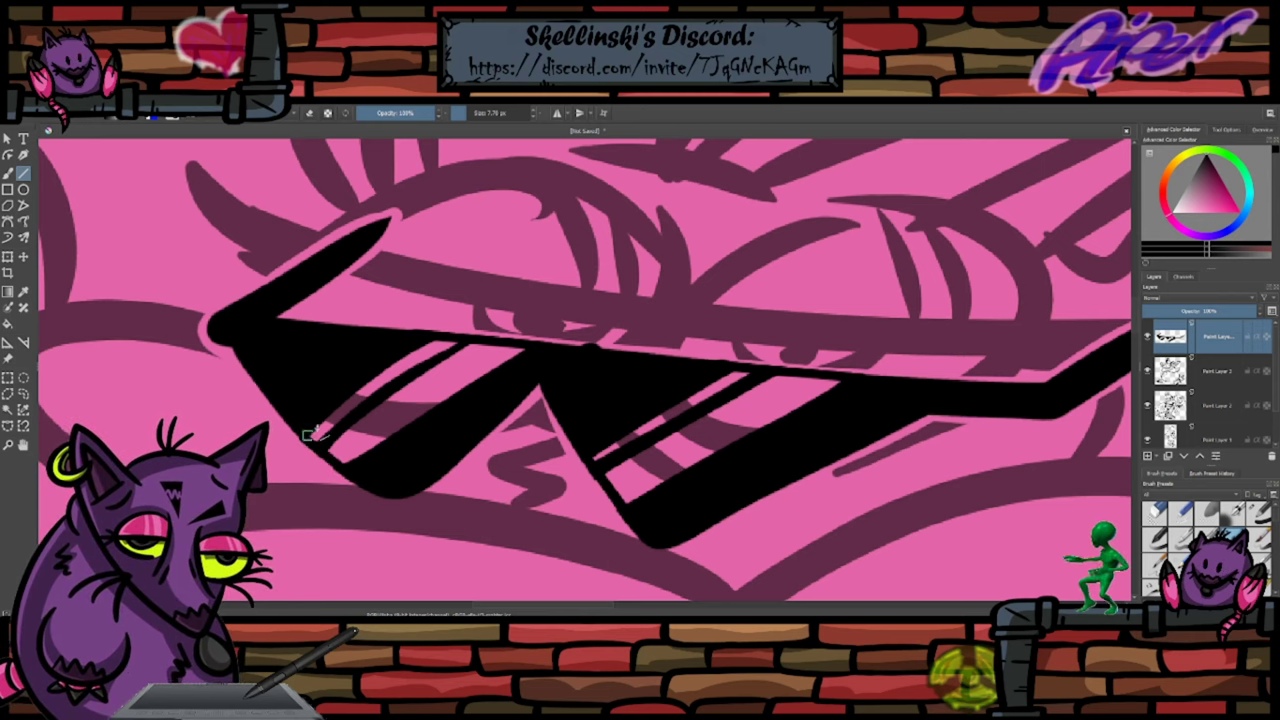
- Restore the character line-art layer to 100% opacity
scroll(350, 355, "down", 6)
key("minus")
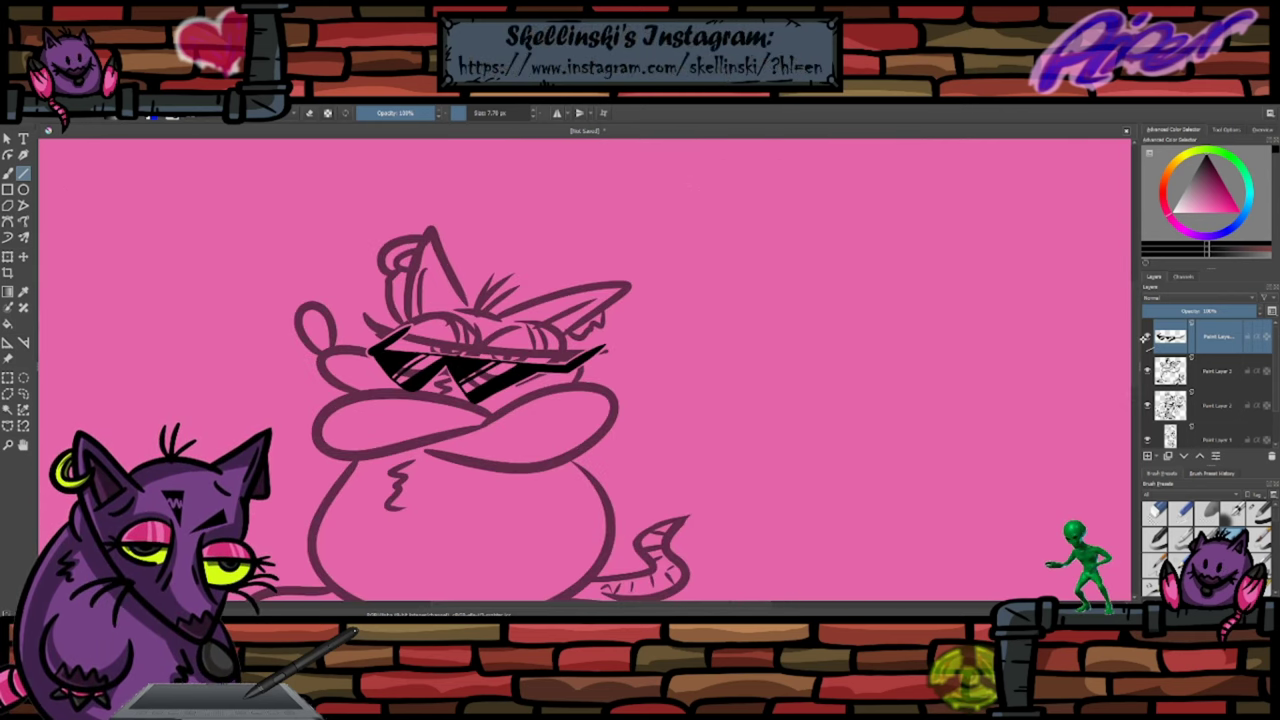
left_click(1221, 362)
left_click_drag(1216, 314, 1262, 313)
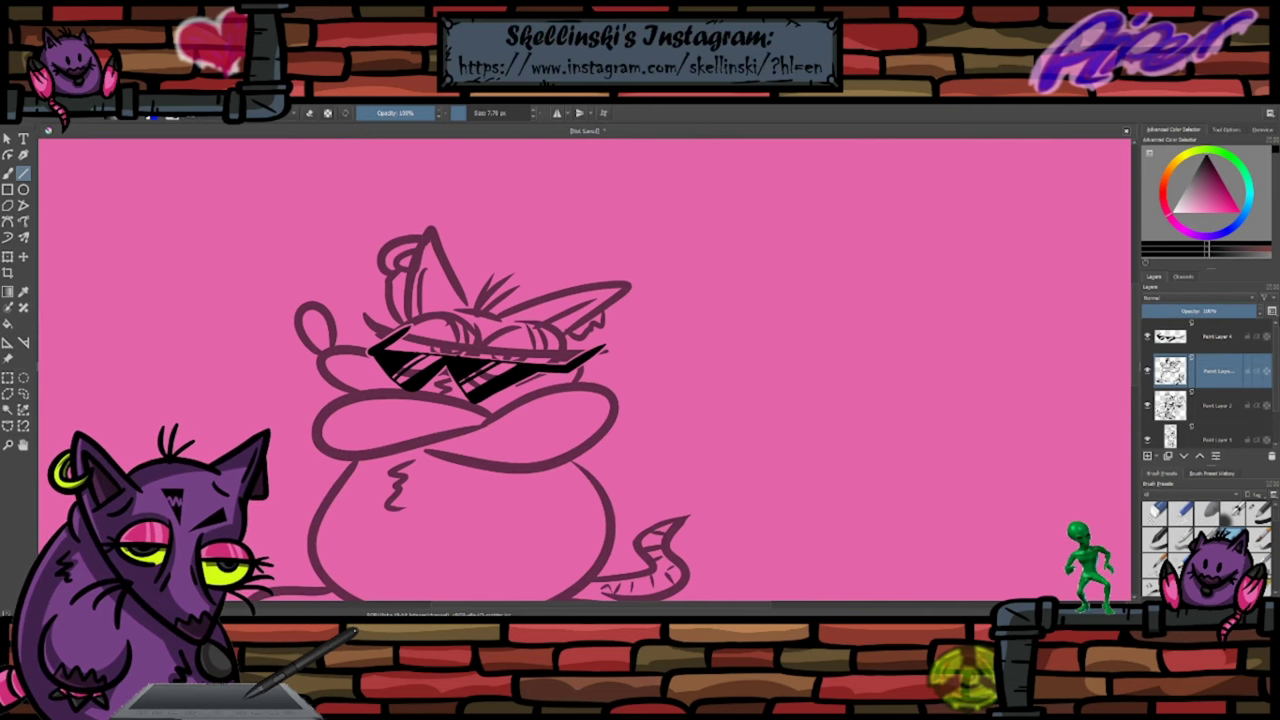
- Lower the sunglasses layer's opacity to see the lines beneath it, and make the character layer active
left_click(1201, 347)
scroll(772, 349, "up", 2)
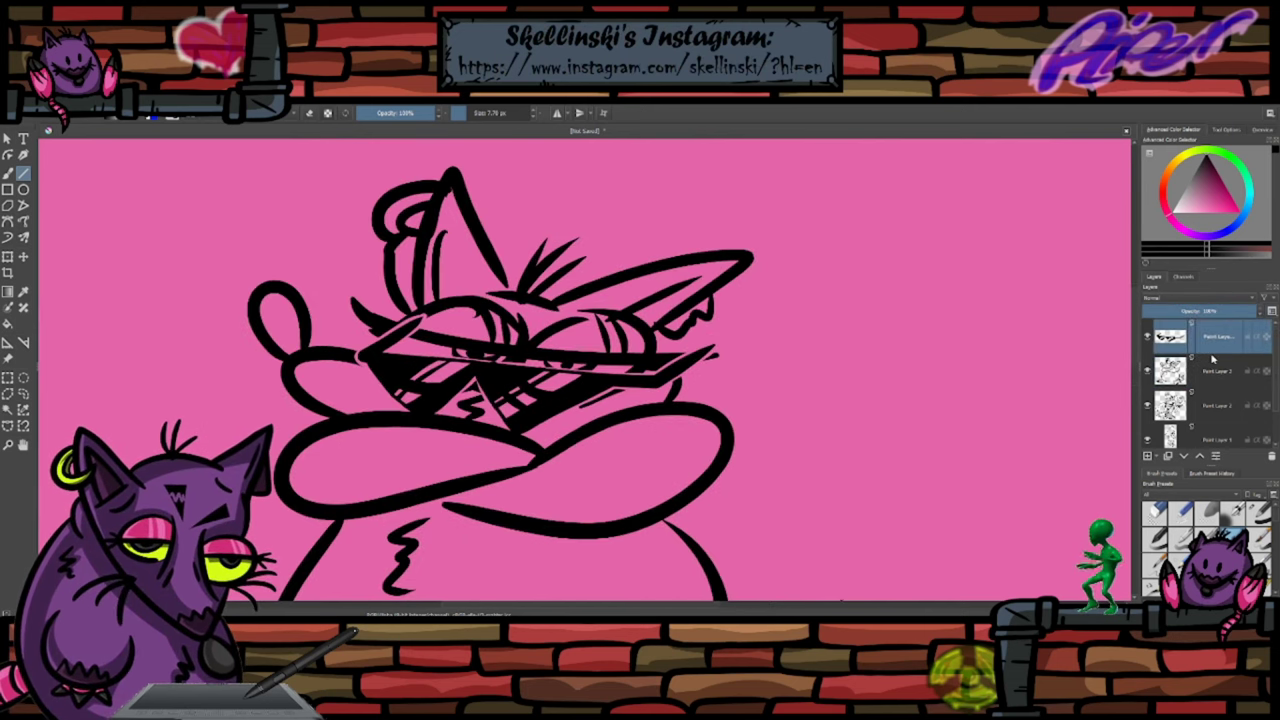
left_click(1207, 312)
left_click(1219, 363)
scroll(556, 346, "up", 1)
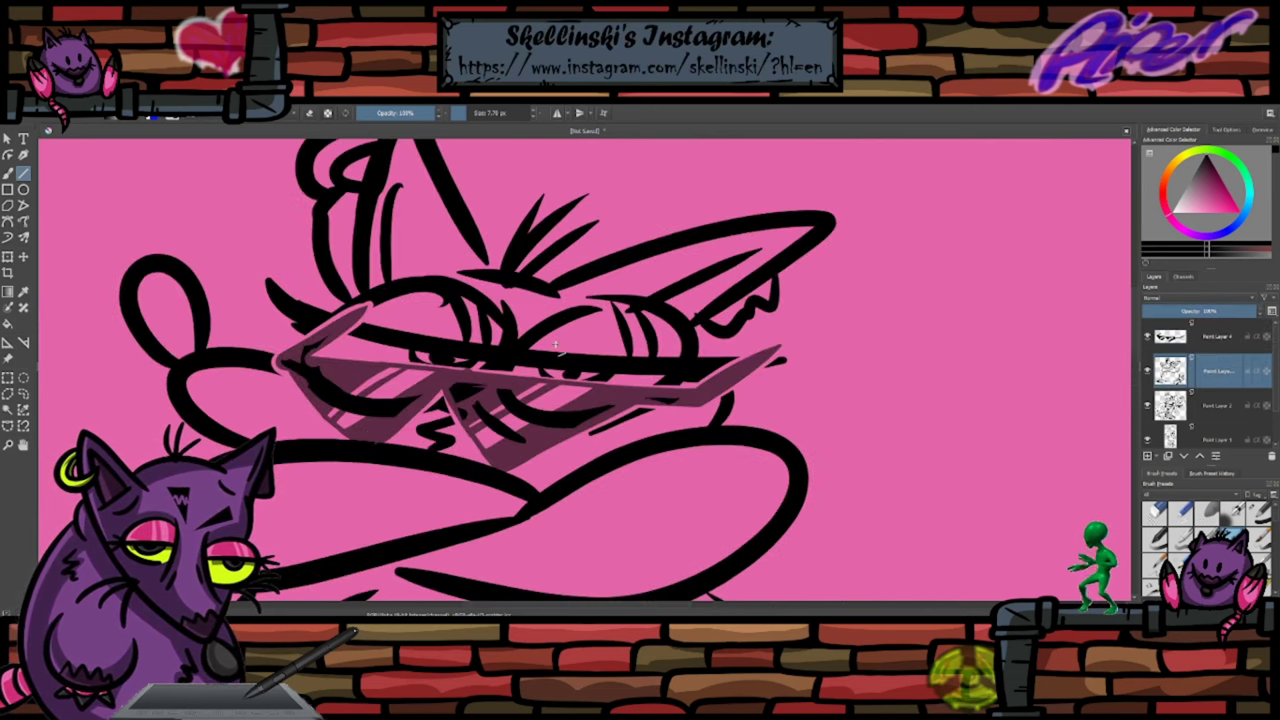
- Erase the character layer's face lines beneath the lenses and frame using an enlarged freehand eraser
left_click(8, 172)
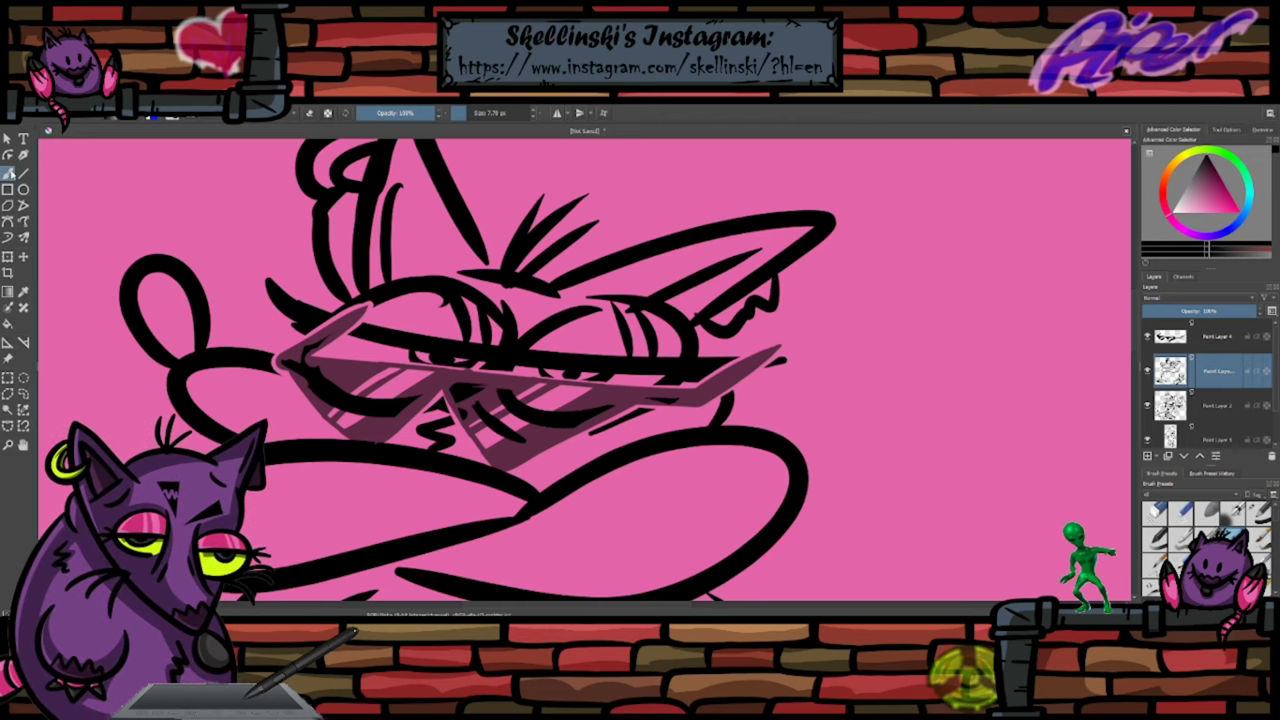
key("e")
mouse_move(484, 398)
left_mouse_down()
mouse_move(508, 422)
mouse_move(484, 436)
mouse_move(610, 403)
left_mouse_up()
key("bracketright")
key("bracketright")
key("bracketright")
key("bracketright")
key("bracketright")
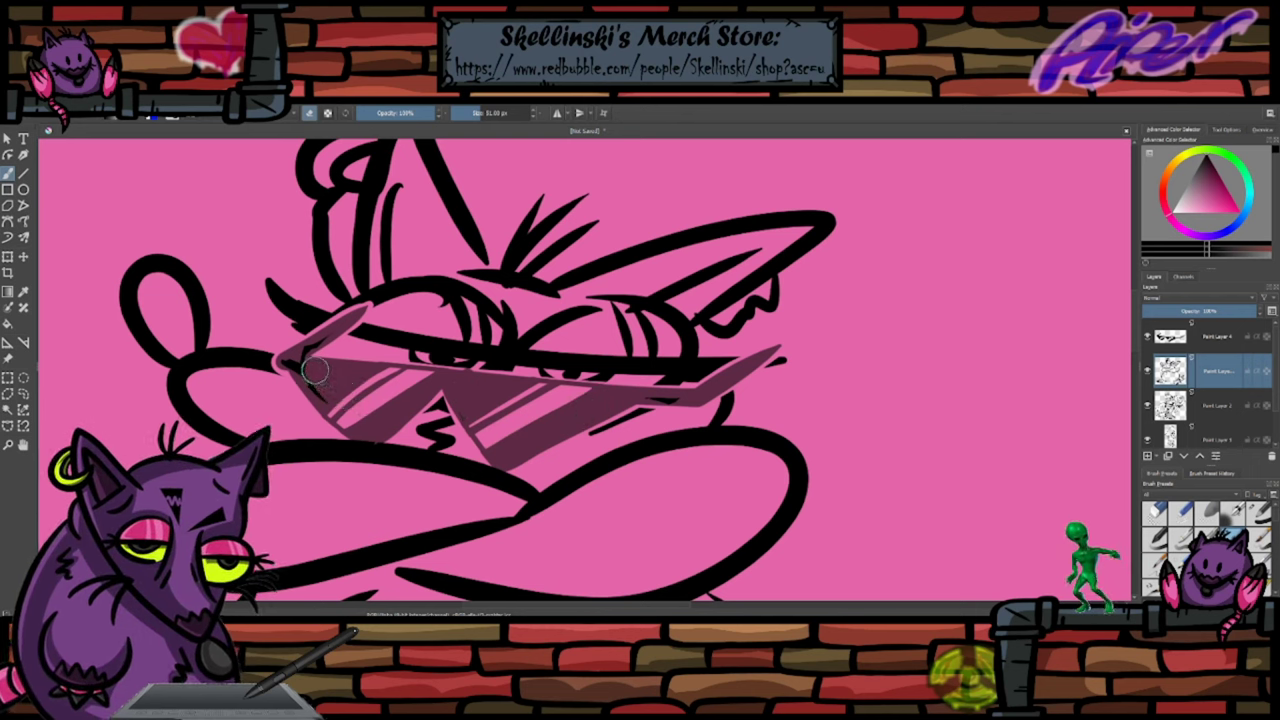
mouse_move(295, 361)
left_mouse_down()
mouse_move(320, 344)
mouse_move(291, 362)
mouse_move(321, 386)
left_mouse_up()
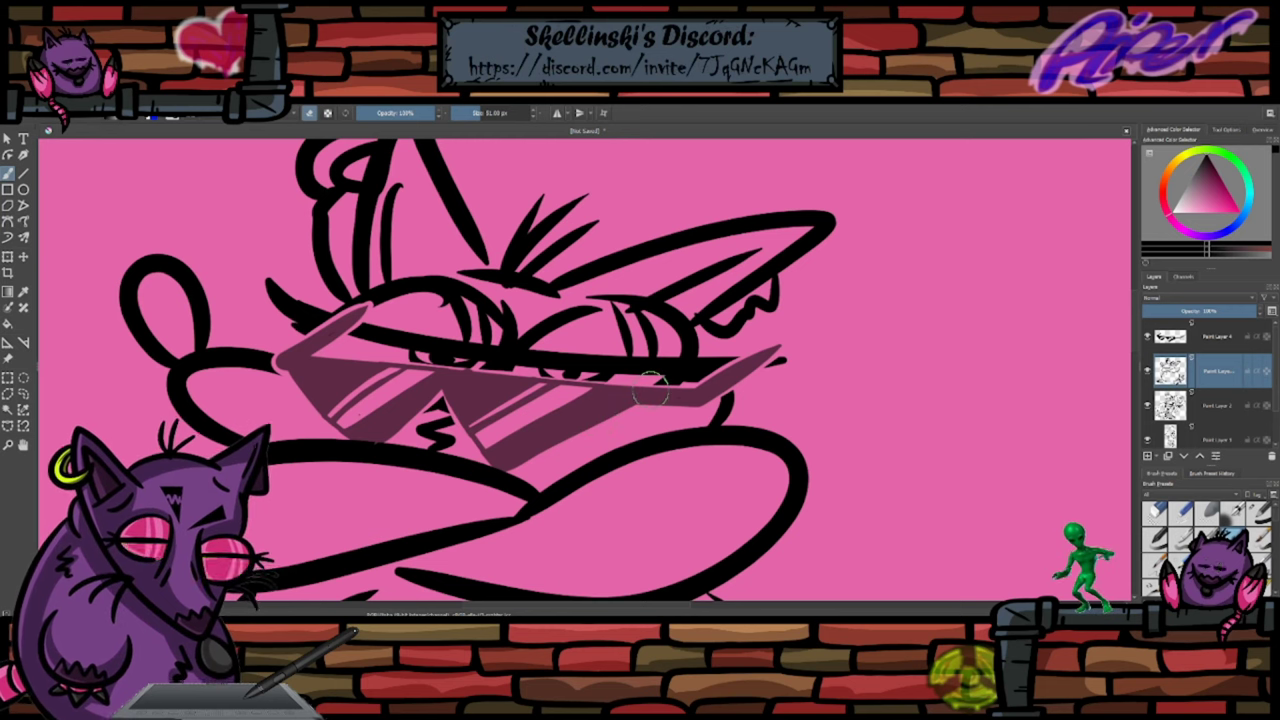
- Restore the sunglasses layer to 100% opacity and merge it down into the character layer
left_click(1211, 336)
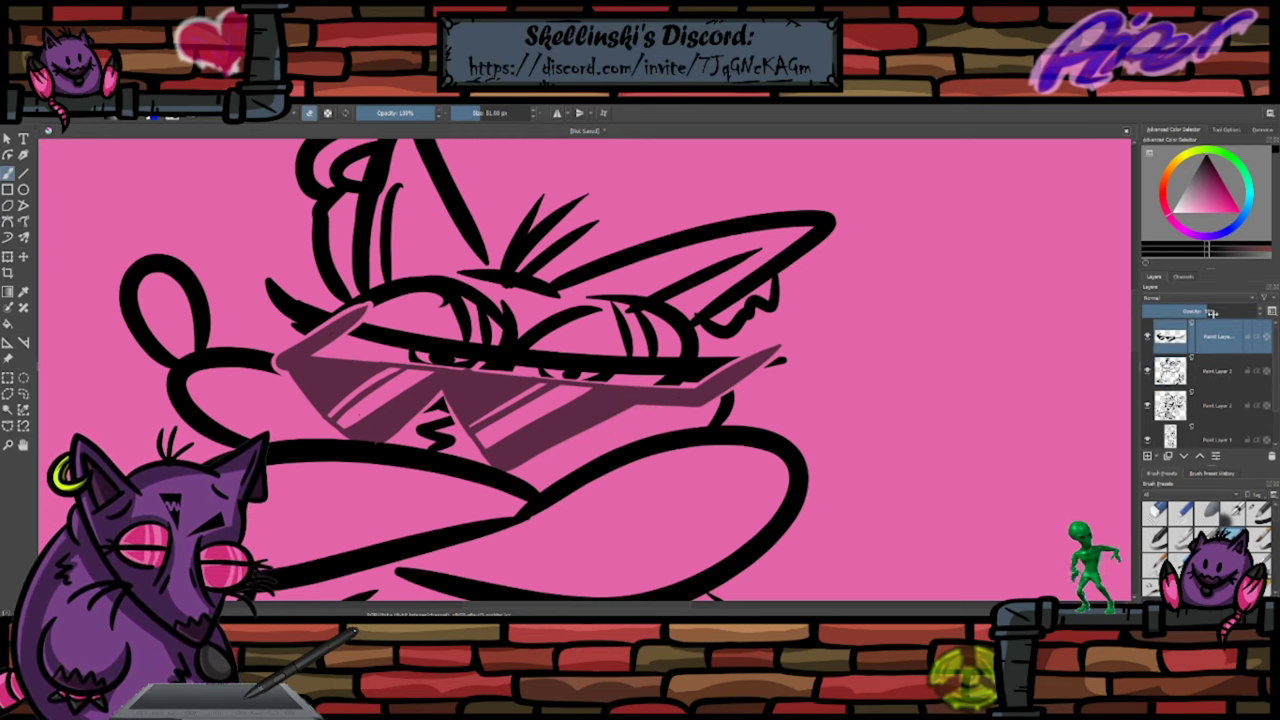
left_click_drag(1211, 312, 1261, 311)
scroll(507, 281, "down", 5)
scroll(500, 290, "up", 2)
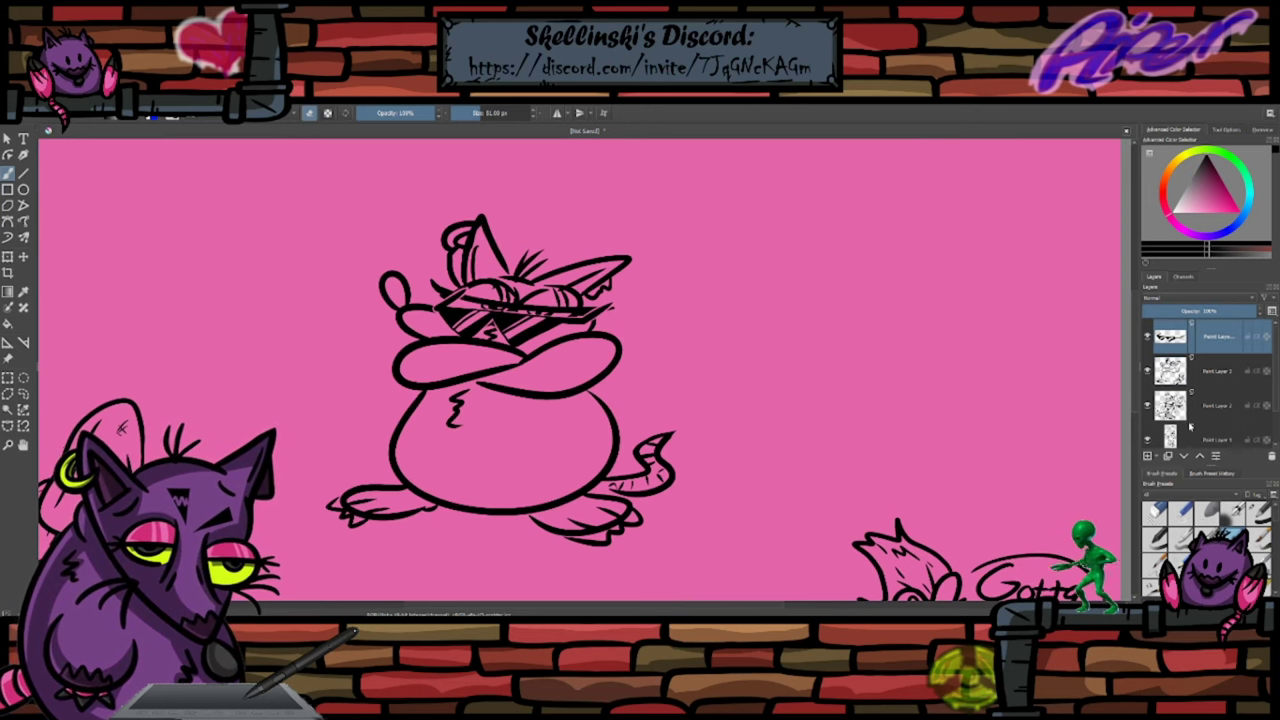
key("ctrl+e")
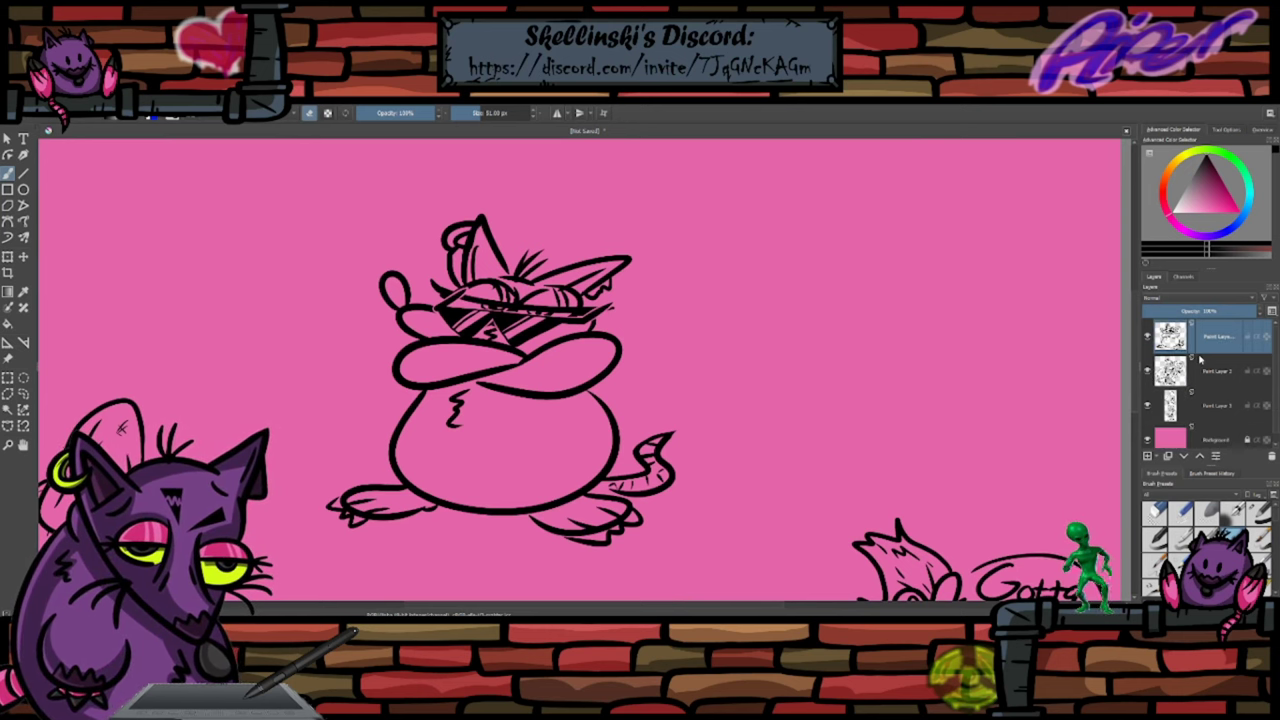
- Draw zigzag fur marks on the crossed arms and belly, plus short crease lines where the legs and tail join the body
scroll(636, 302, "down", 2)
scroll(600, 342, "up", 2)
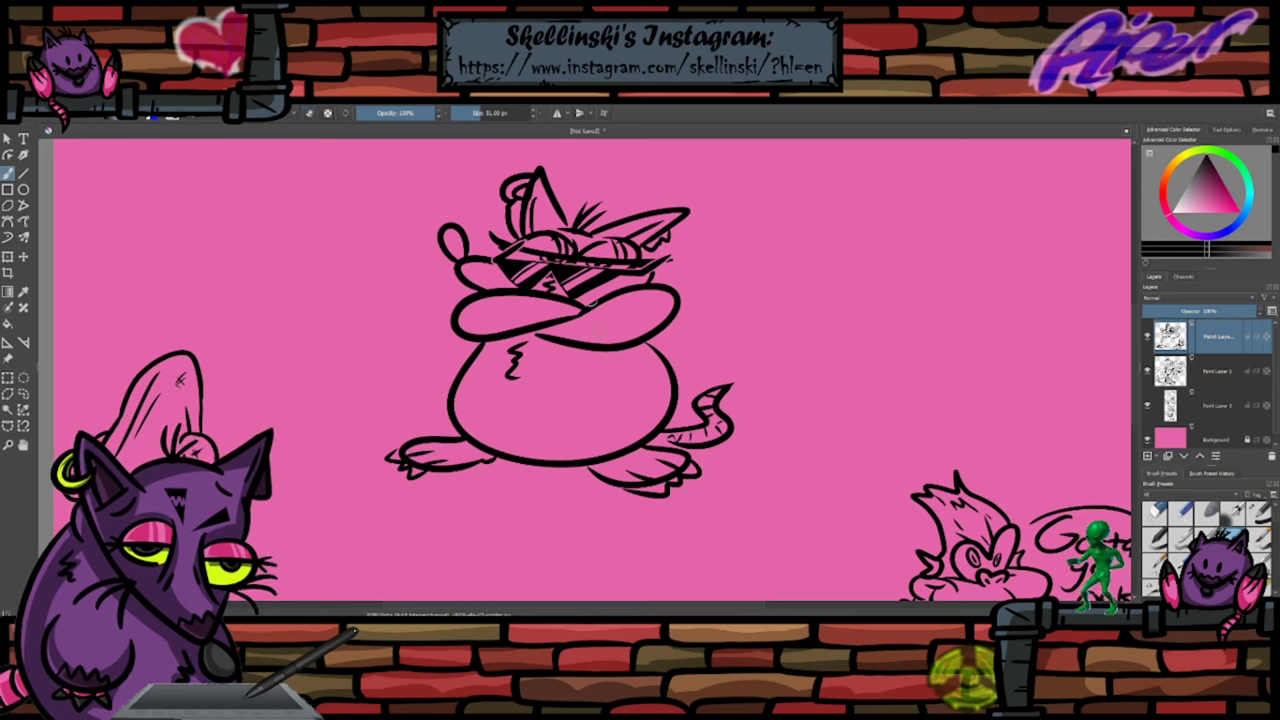
left_click_drag(548, 292, 540, 322)
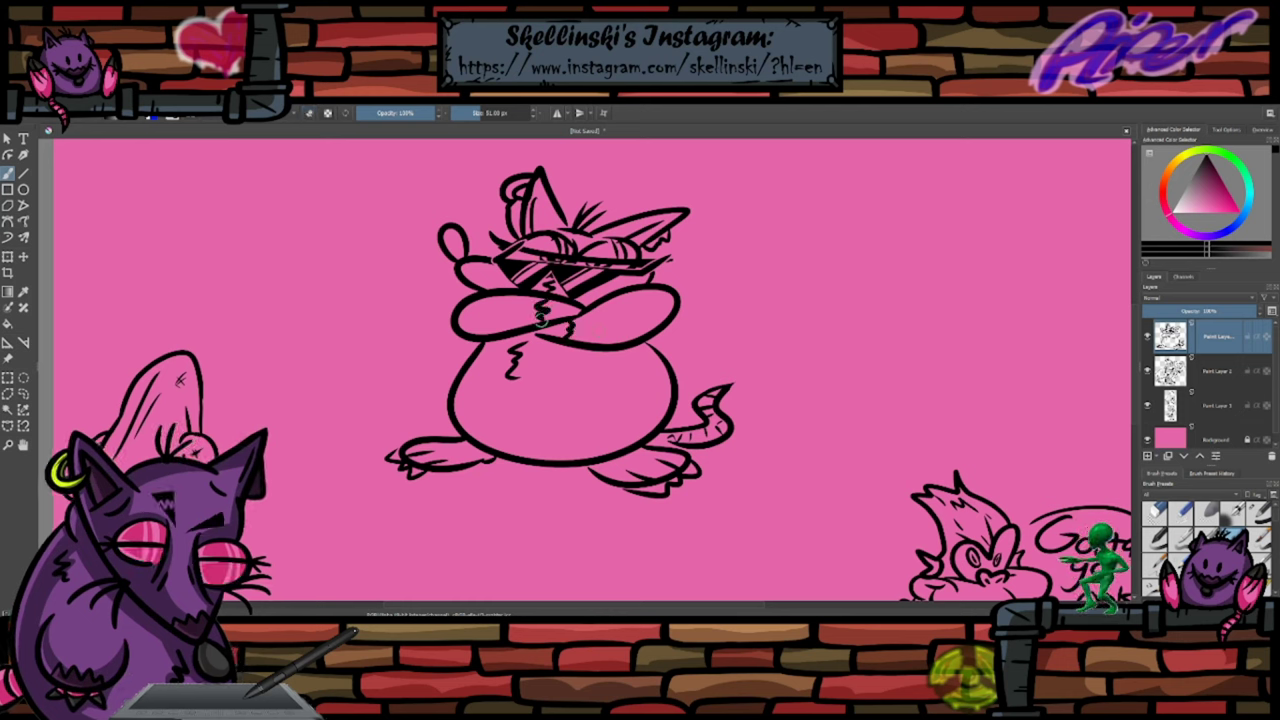
mouse_move(644, 355)
left_mouse_down()
mouse_move(646, 393)
mouse_move(588, 455)
mouse_move(550, 460)
mouse_move(564, 463)
left_mouse_up()
key("ctrl+z")
key("ctrl+z")
key("ctrl+z")
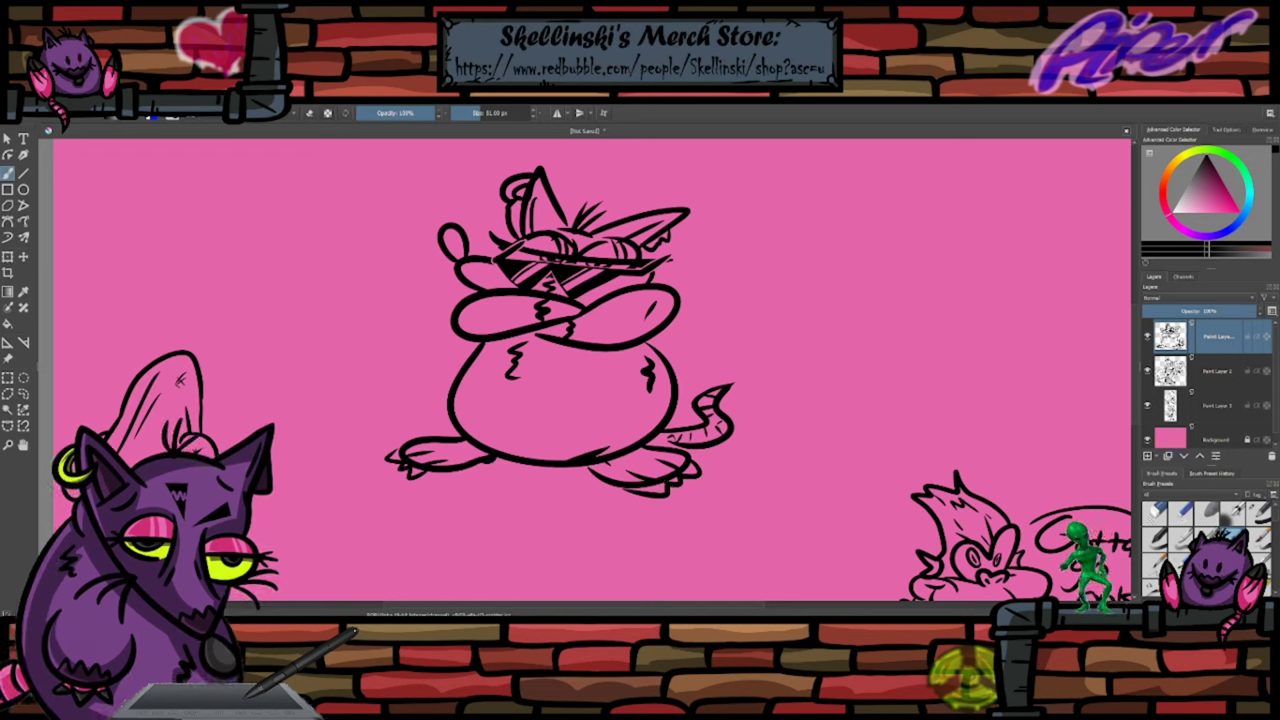
left_click_drag(494, 448, 471, 462)
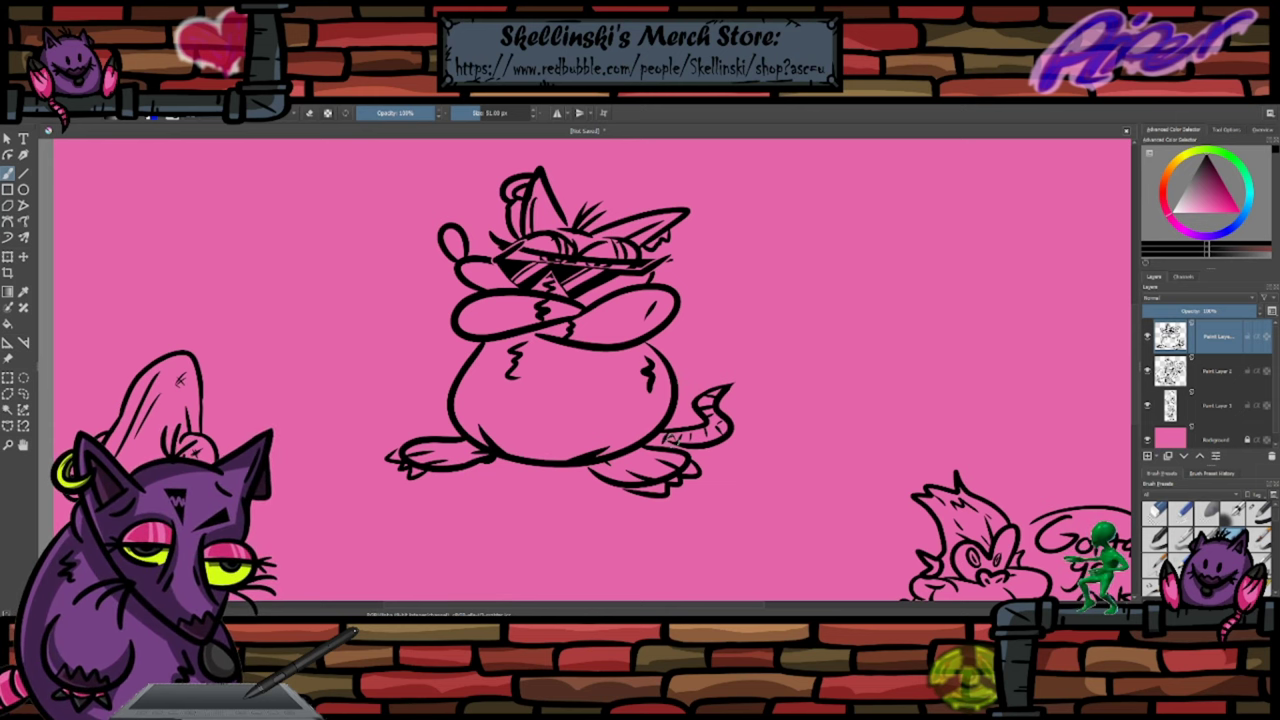
left_click_drag(672, 438, 675, 444)
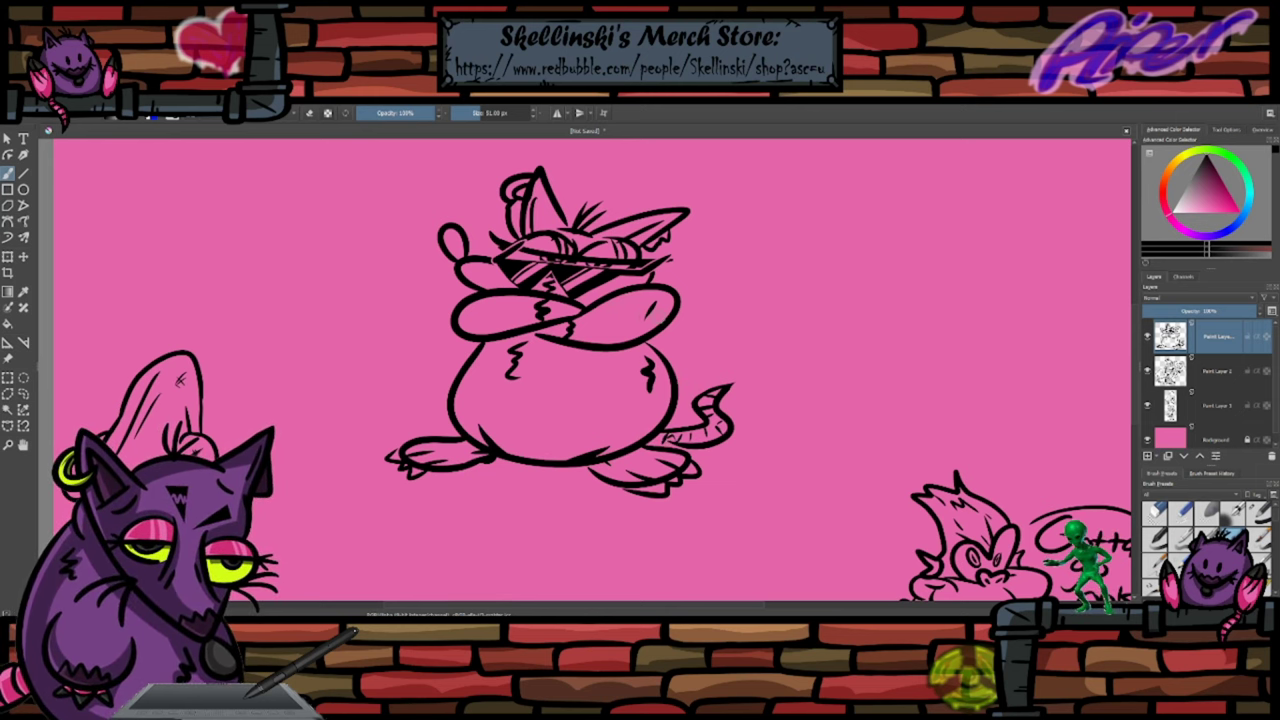
- Add a new layer and paint a solid black V-shaped patch on the forehead between the character's eyes
scroll(590, 282, "down", 2)
scroll(560, 236, "up", 4)
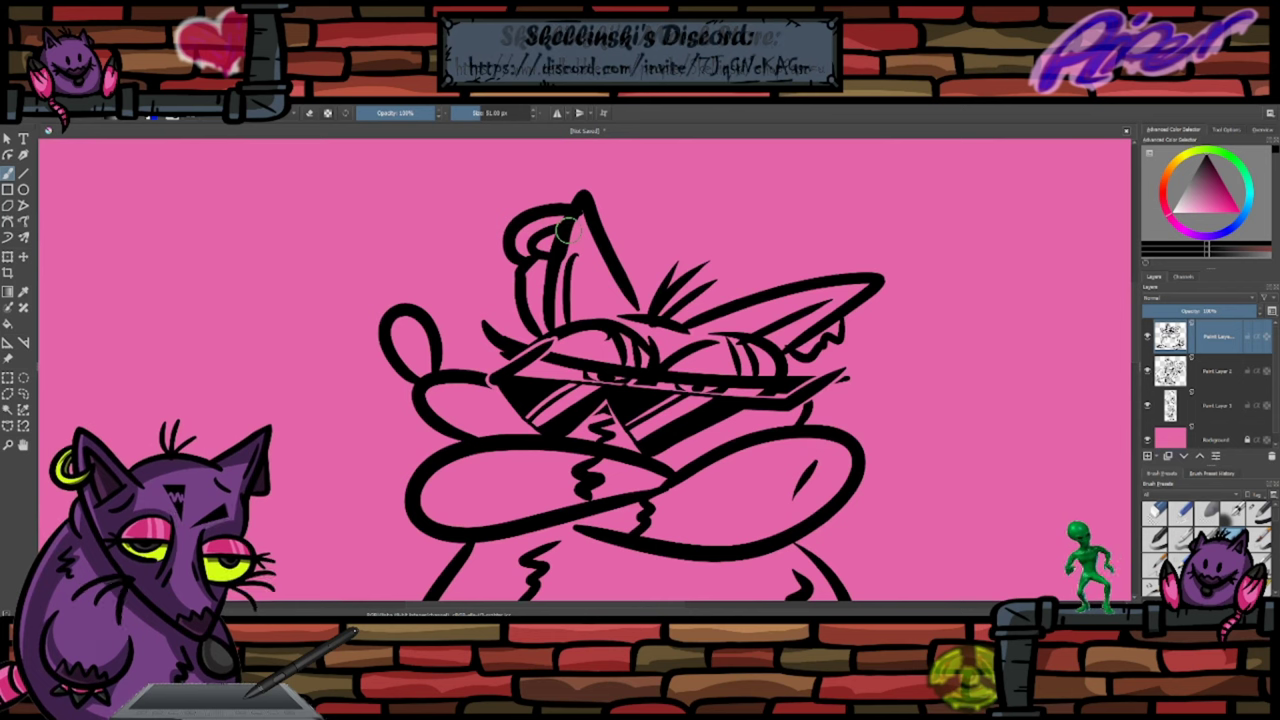
scroll(620, 264, "down", 1)
scroll(619, 264, "up", 2)
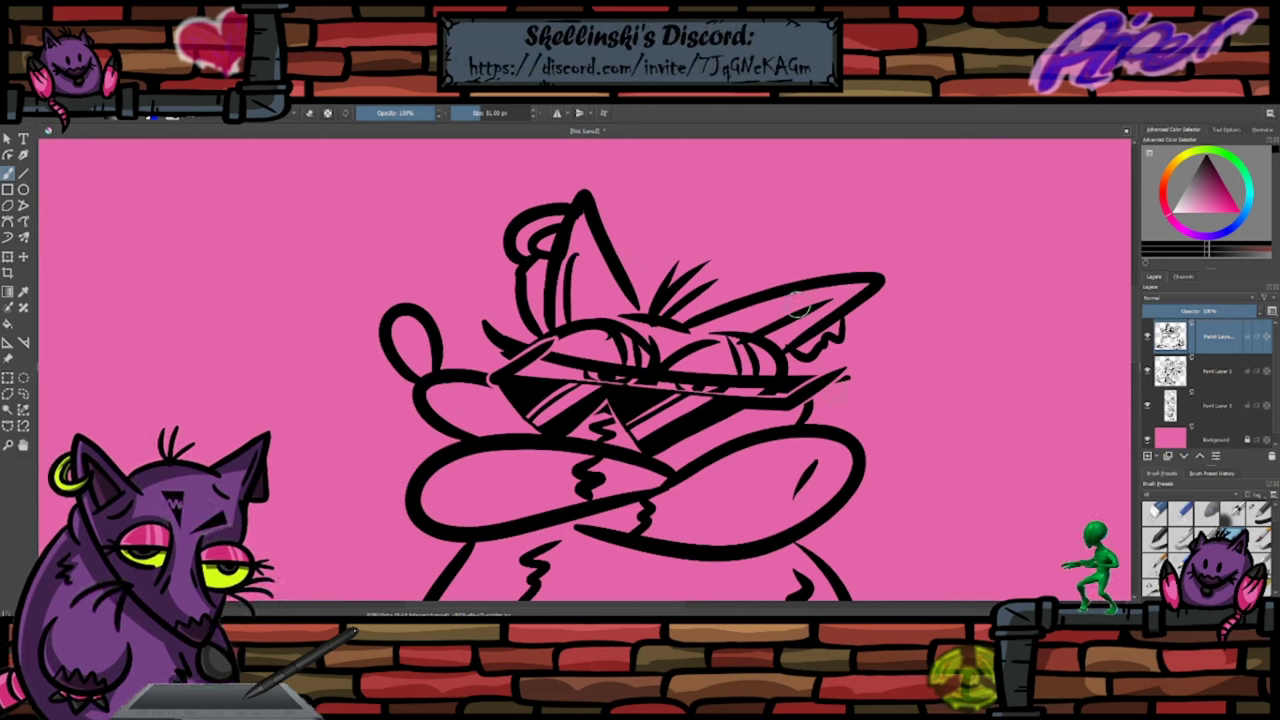
scroll(755, 315, "down", 2)
scroll(820, 289, "up", 2)
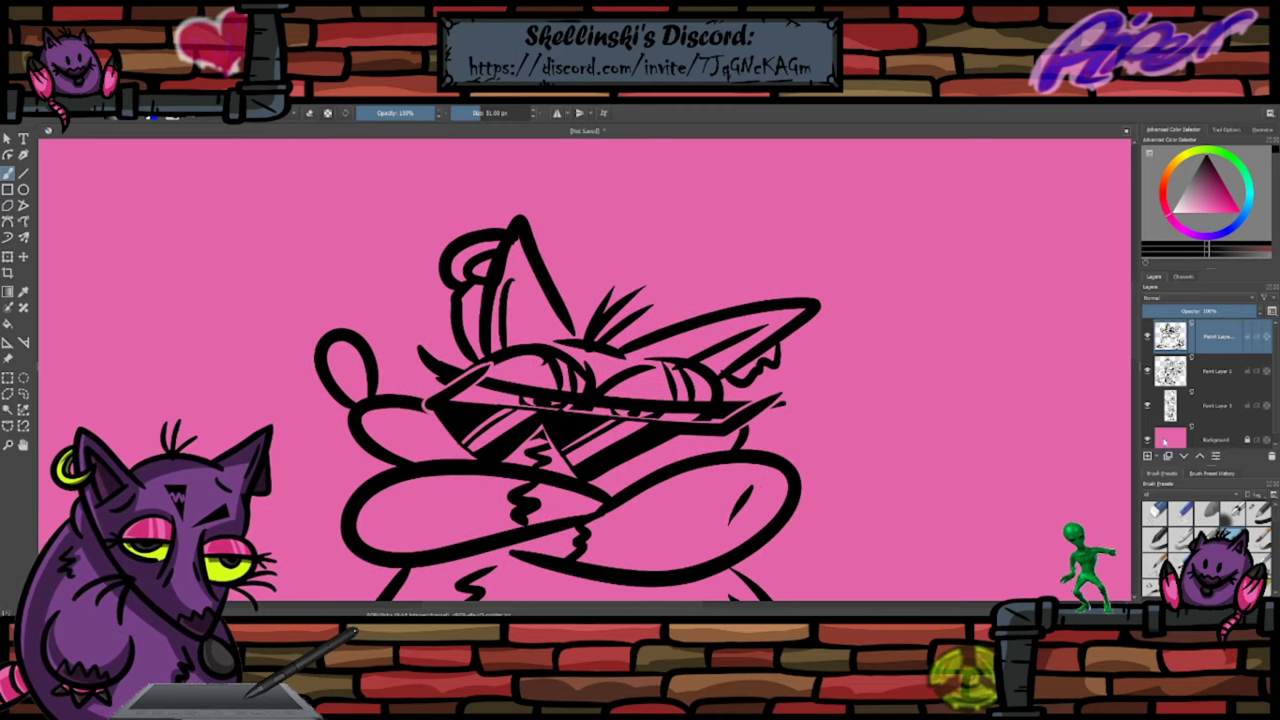
key("Insert")
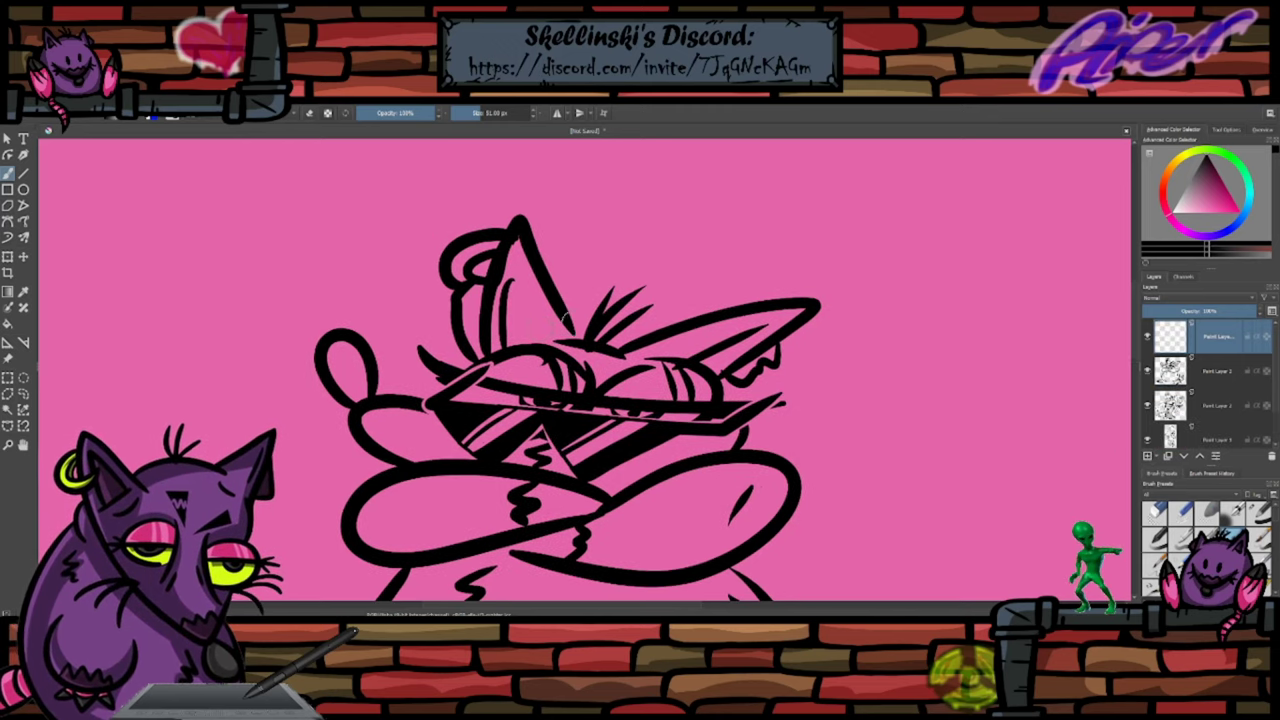
mouse_move(601, 383)
left_mouse_down()
mouse_move(591, 326)
mouse_move(568, 325)
mouse_move(596, 388)
mouse_move(585, 336)
mouse_move(622, 362)
left_mouse_up()
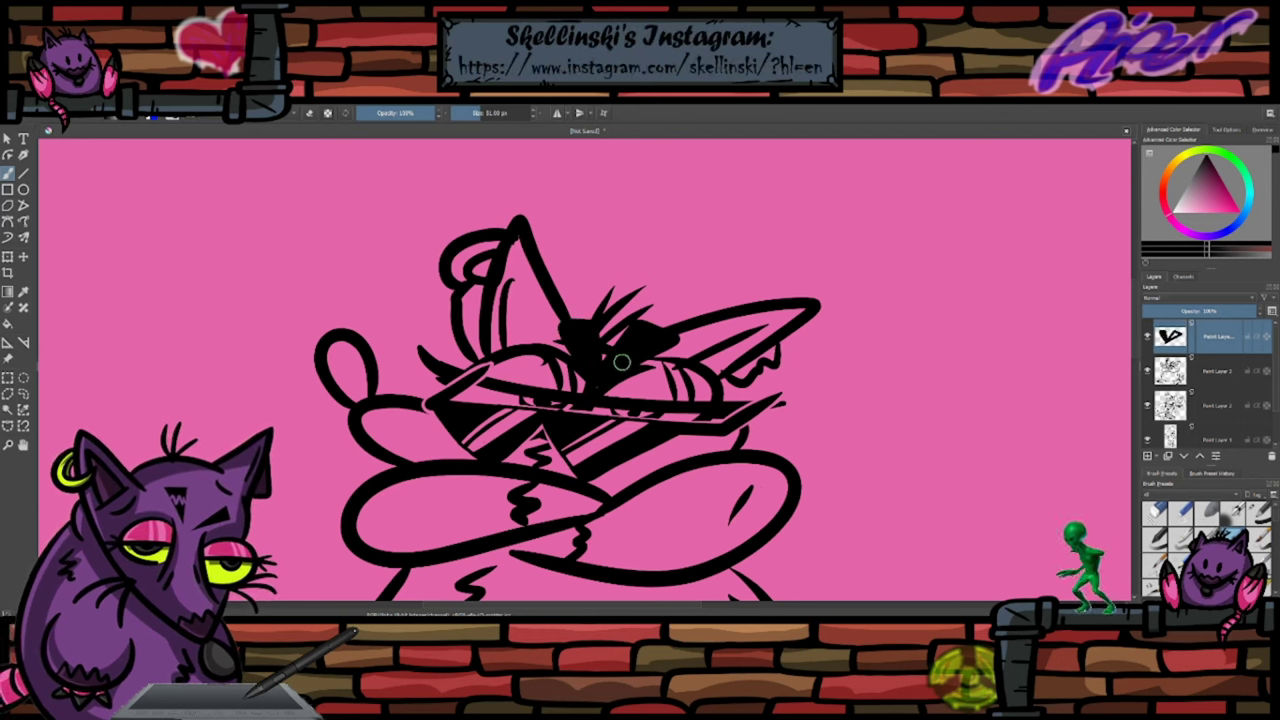
- Lower the character layer's opacity and return to the forehead patch layer in eraser mode
left_click(1215, 371)
left_click(1215, 312)
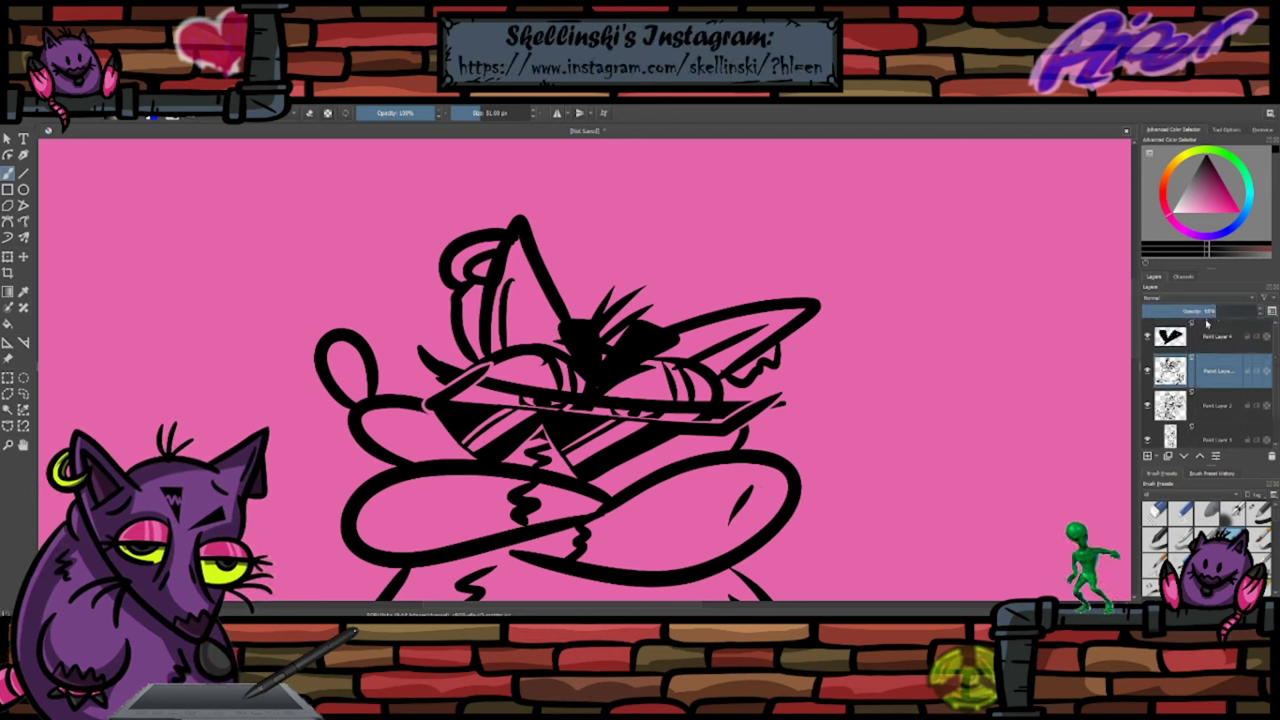
left_click(1215, 337)
key("e")
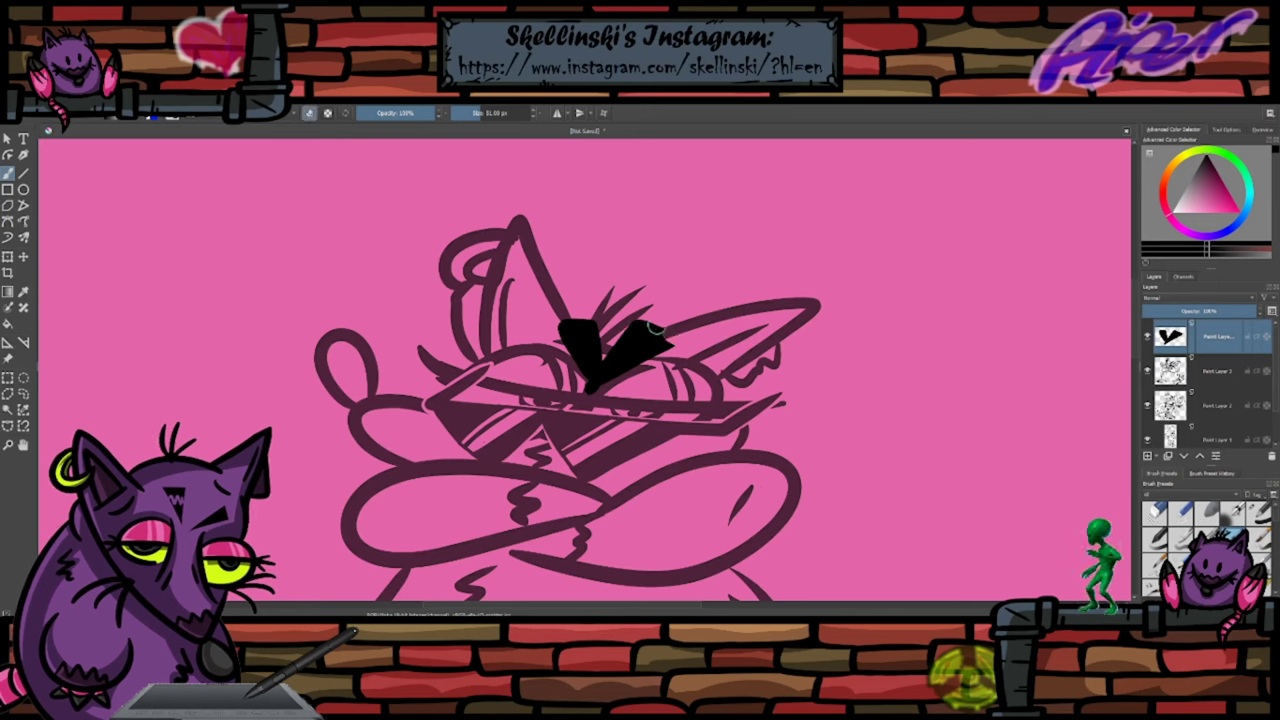
- Try erasing gaps in the V-shaped forehead patch, and undo the erasing together with the character layer's opacity change
mouse_move(655, 328)
left_mouse_down()
mouse_move(552, 316)
mouse_move(606, 348)
left_mouse_up()
key("ctrl+z")
key("ctrl+z")
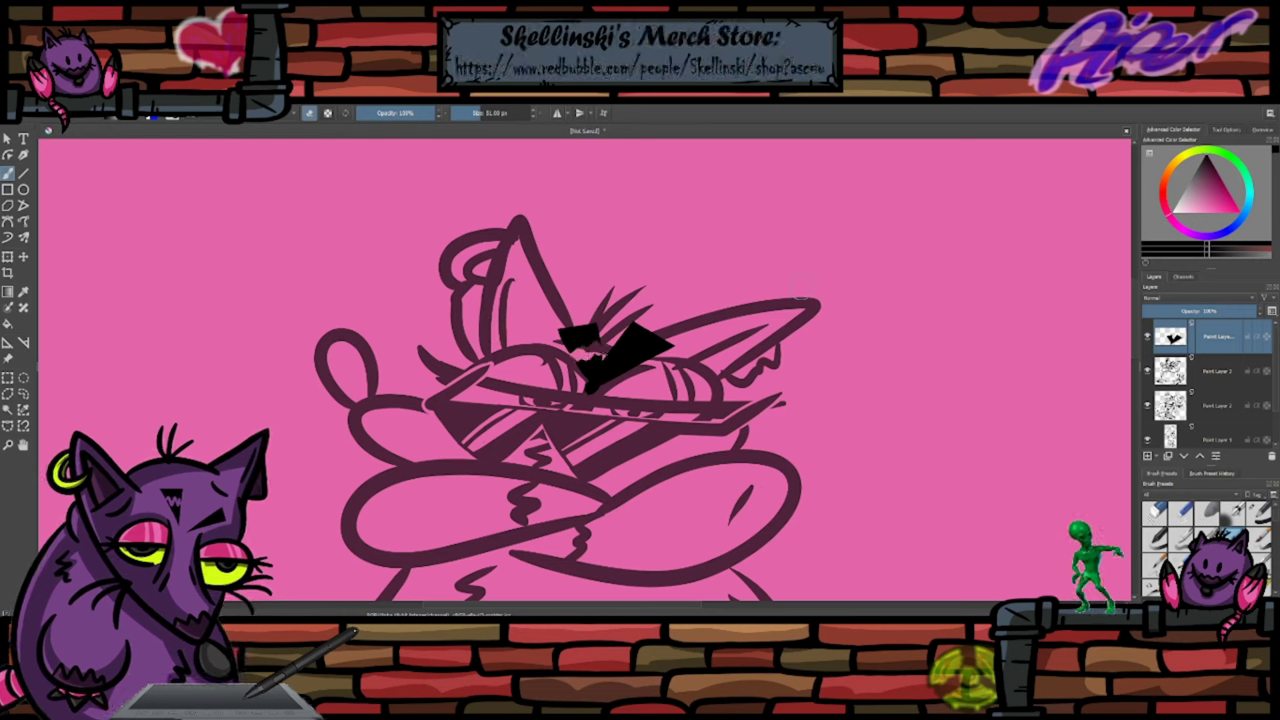
key("ctrl+z")
key("ctrl+z")
key("ctrl+z")
key("ctrl+z")
key("ctrl+z")
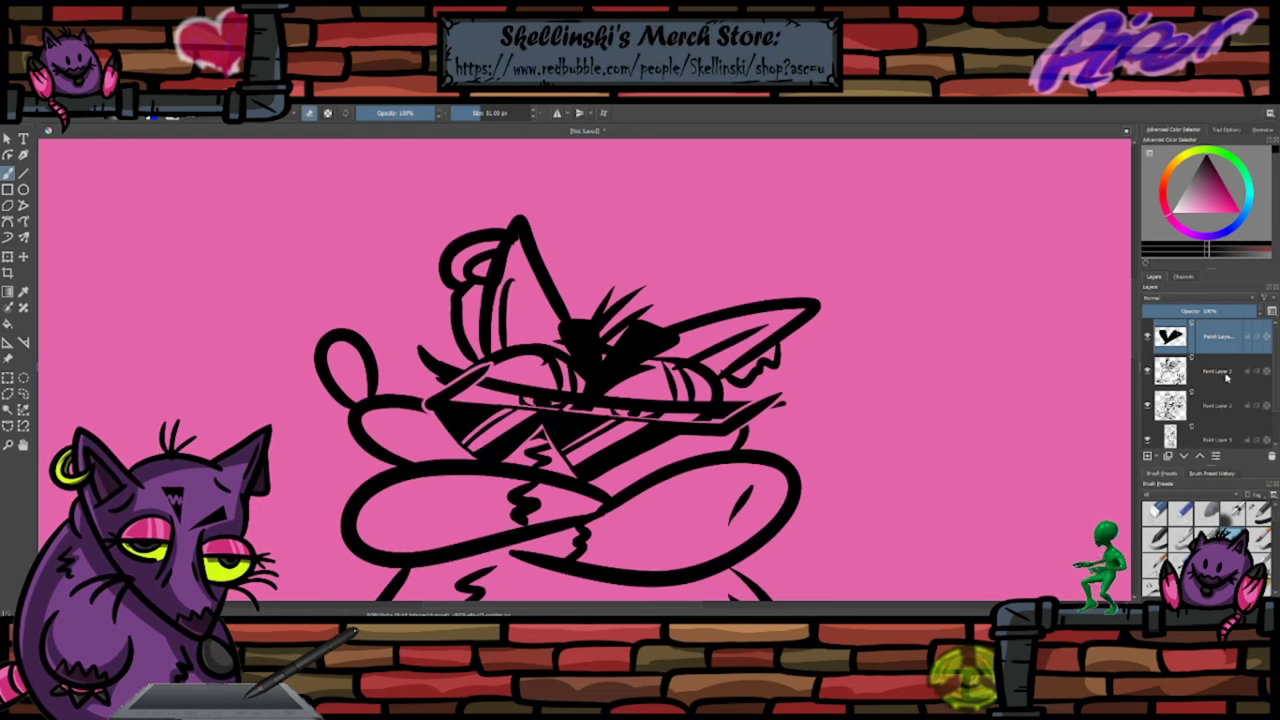
- Undo the black V-shaped forehead patch and remove the separate empty layer above the cross-armed character
key("ctrl+z")
key("ctrl+z")
key("ctrl+z")
key("ctrl+z")
key("ctrl+z")
key("ctrl+z")
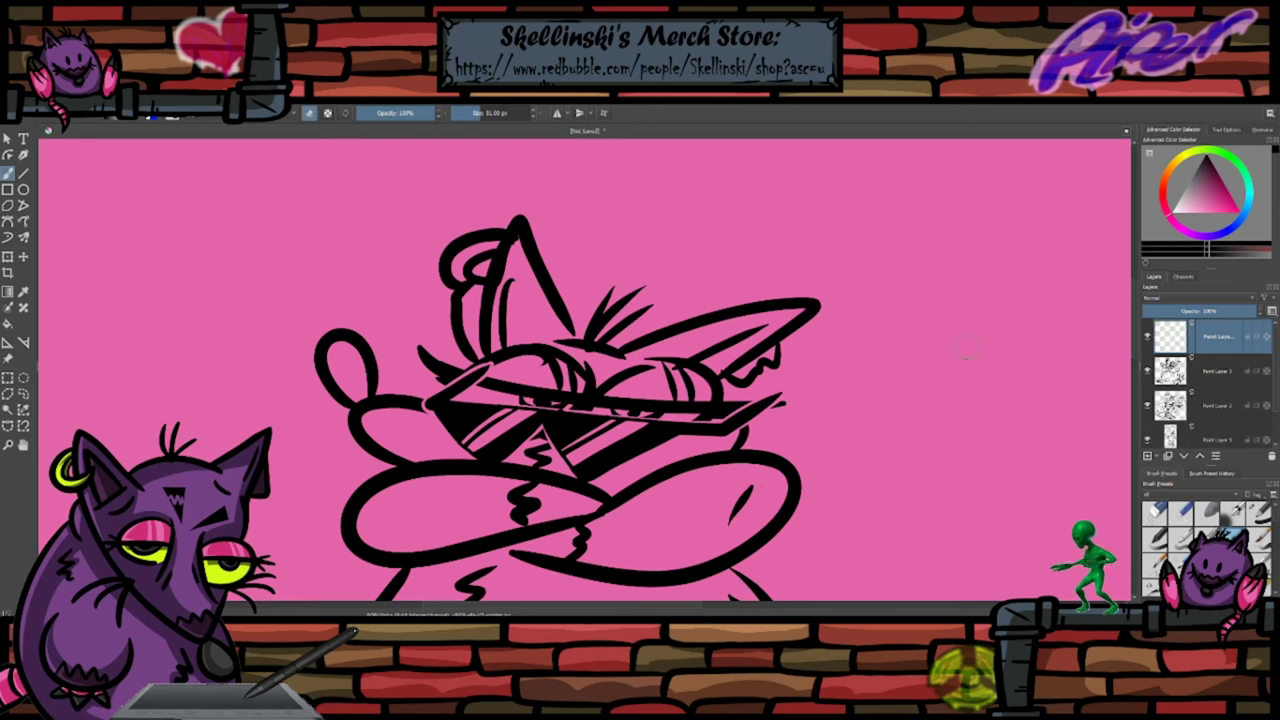
scroll(945, 346, "down", 4)
scroll(940, 386, "up", 2)
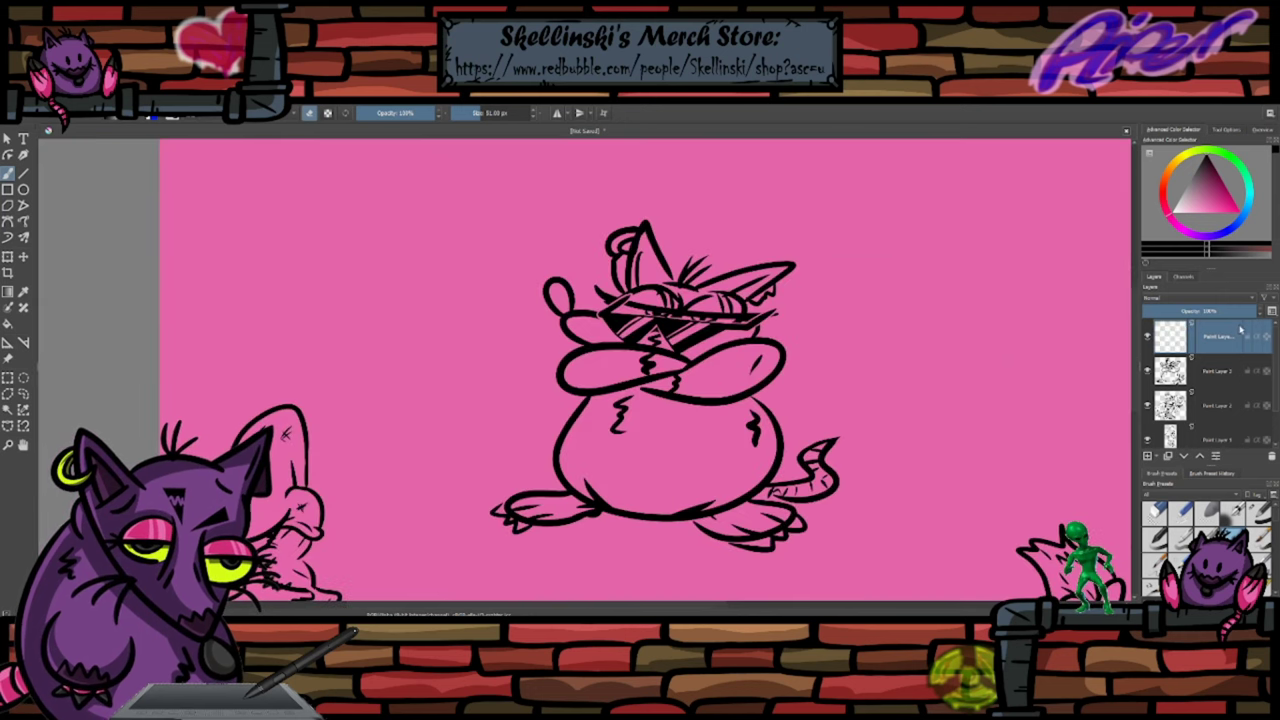
left_click(1255, 456)
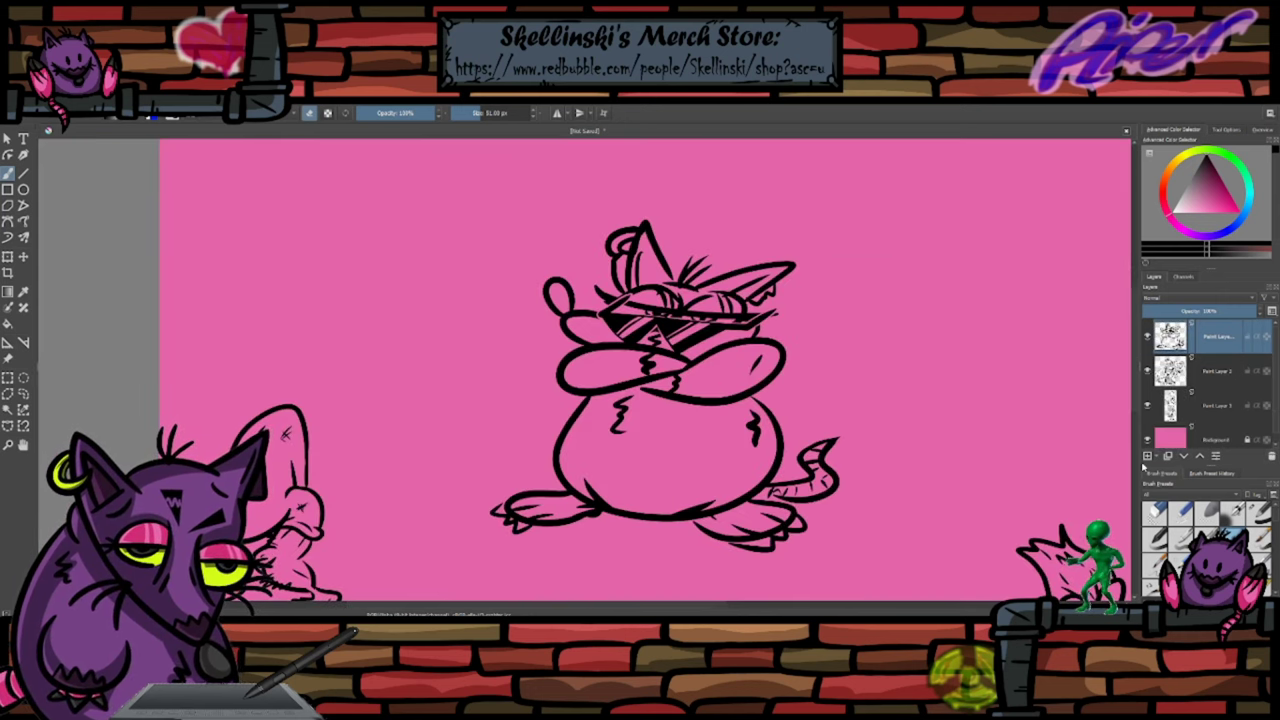
- Move the cross-armed character to the canvas's right side above the gorilla, and add a new layer on top
left_click(7, 257)
scroll(632, 268, "down", 2)
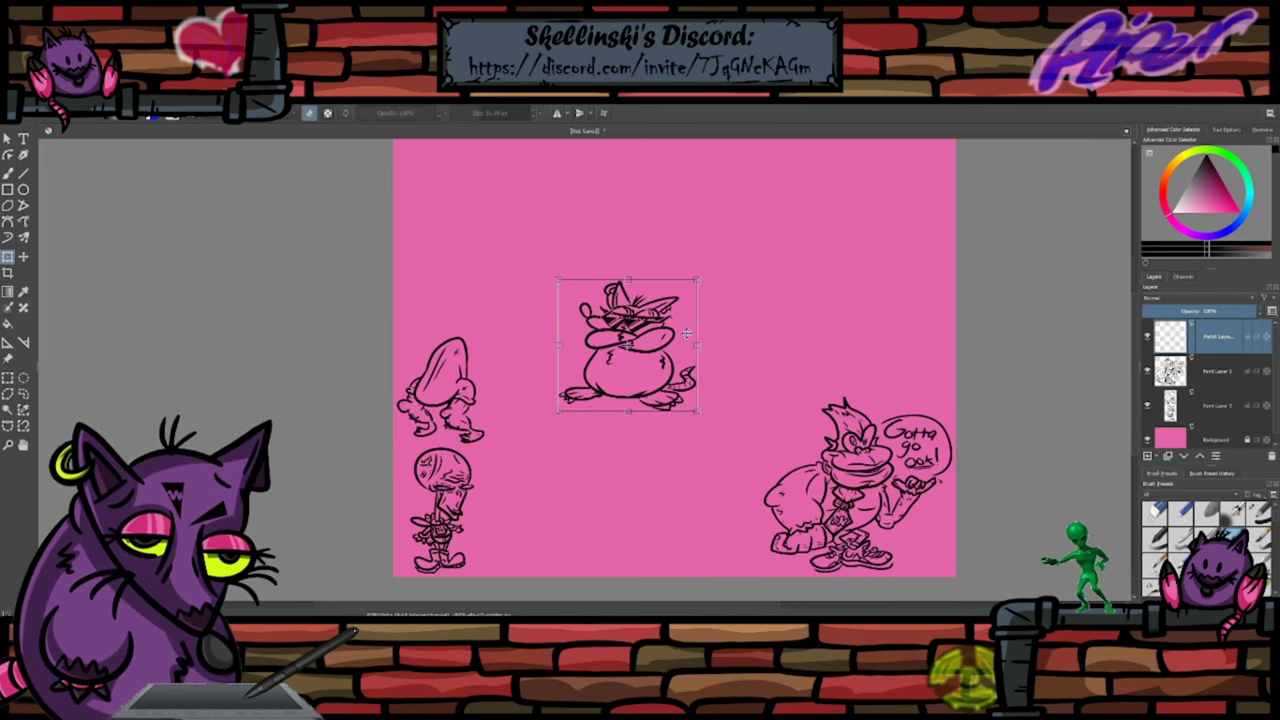
left_click_drag(660, 352, 890, 320)
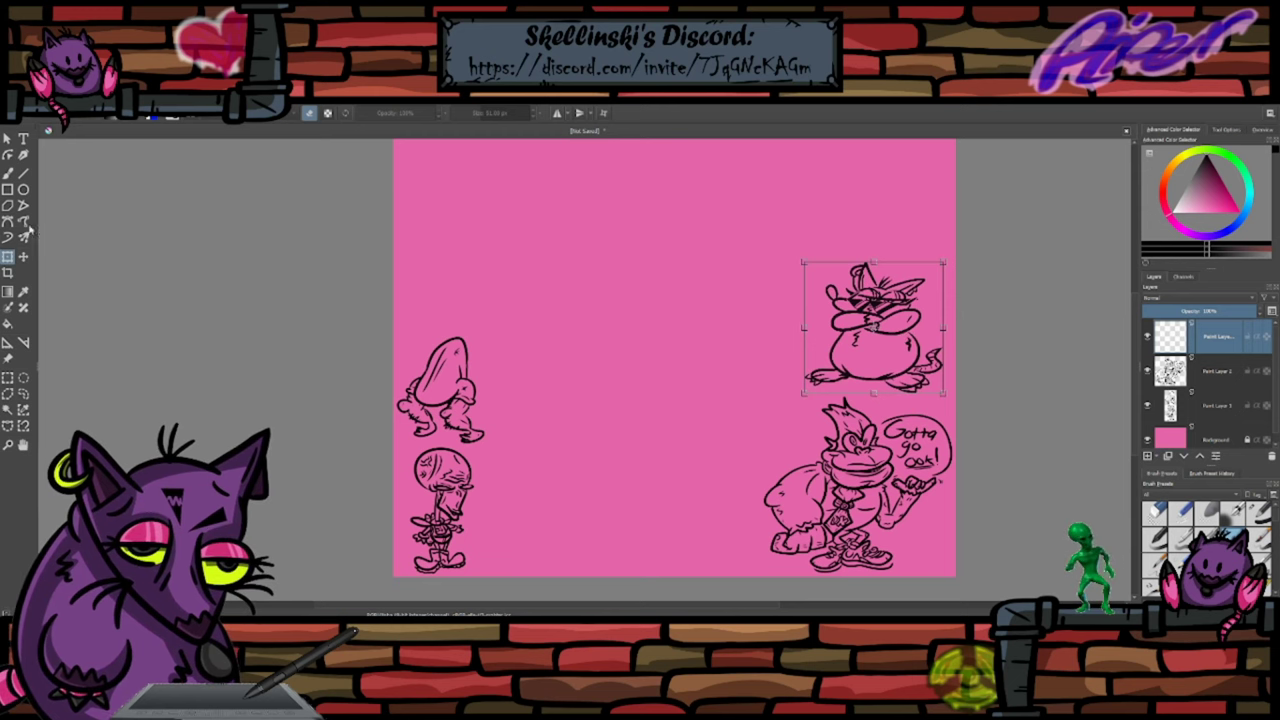
left_click(7, 206)
left_click(7, 174)
scroll(673, 318, "up", 2)
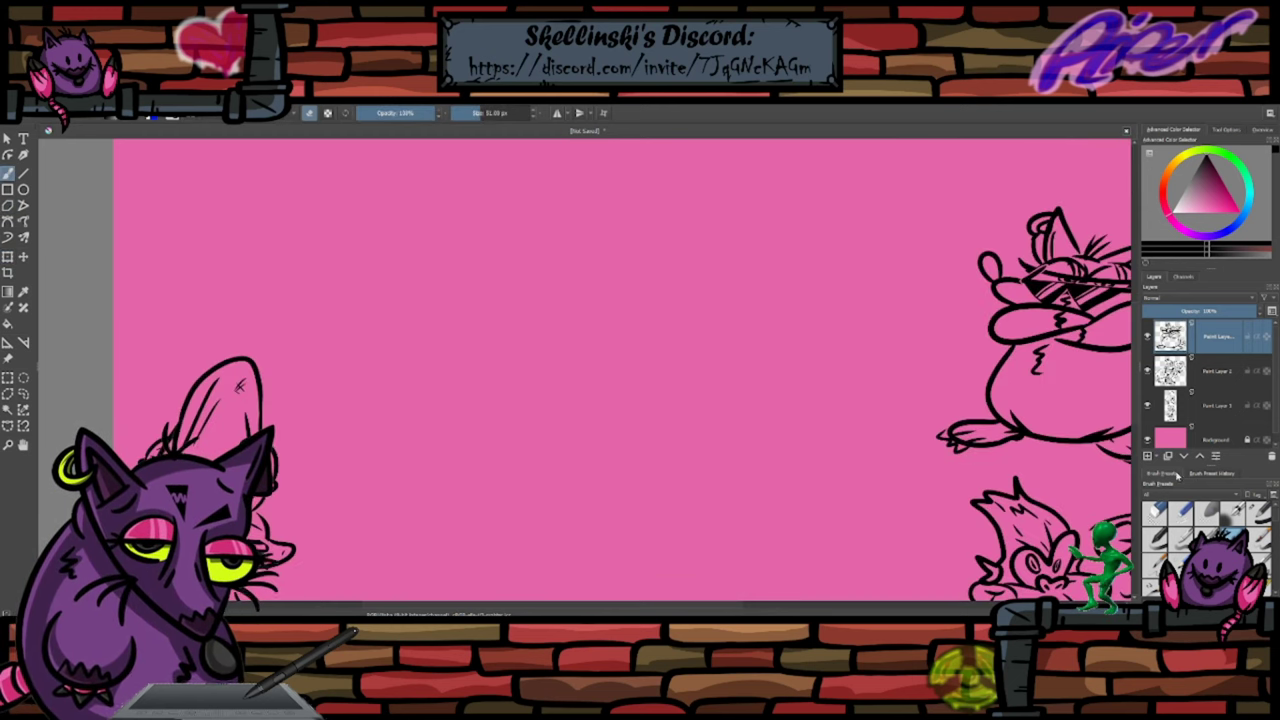
left_click(1148, 456)
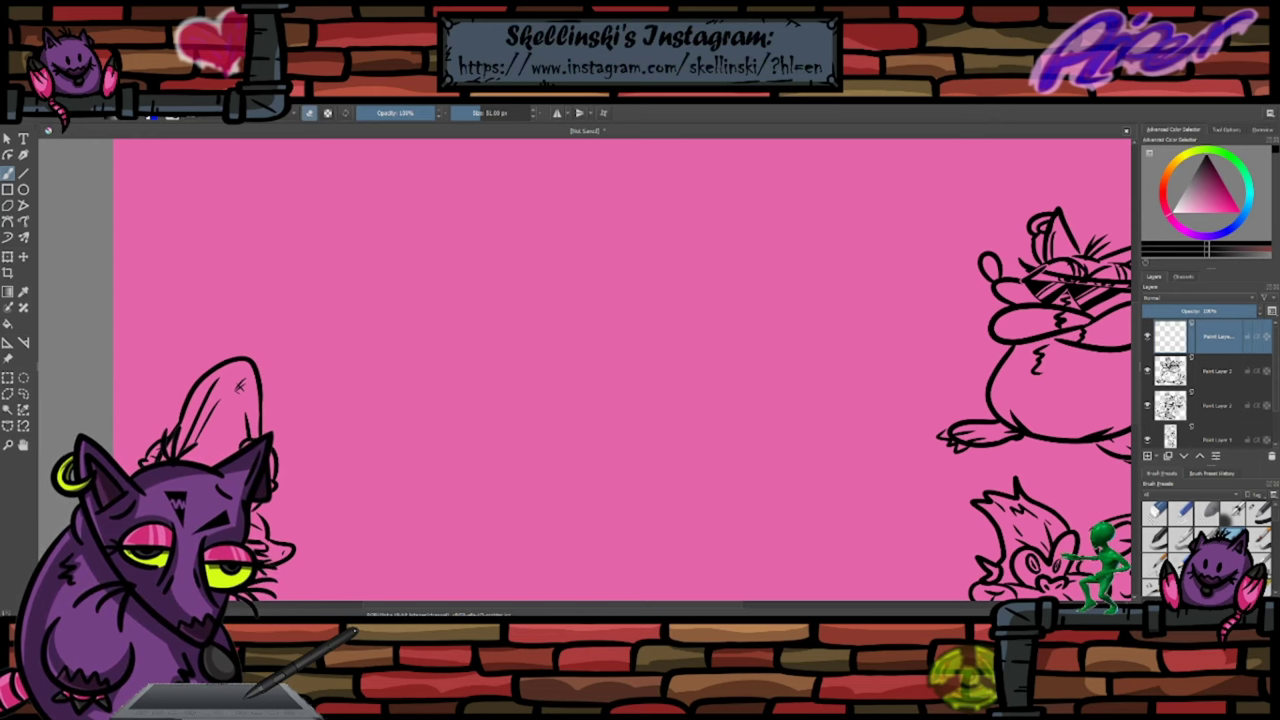
scroll(733, 340, "down", 1)
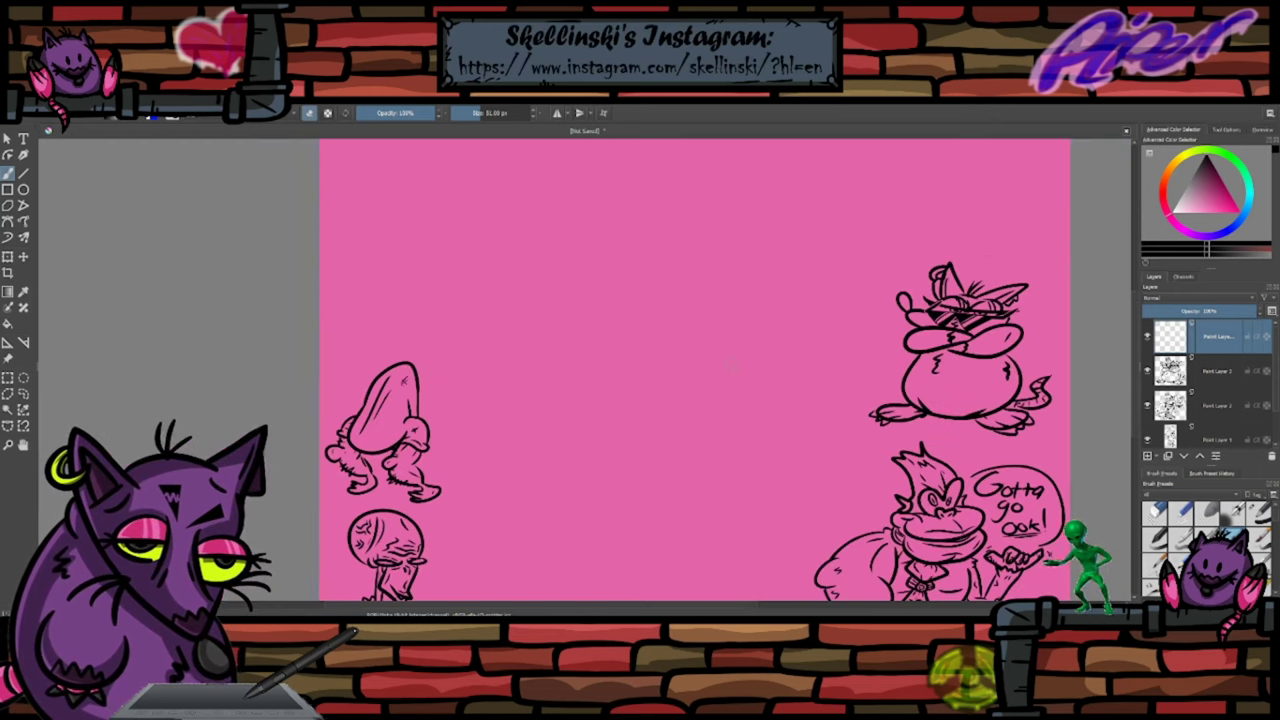
scroll(733, 340, "up", 2)
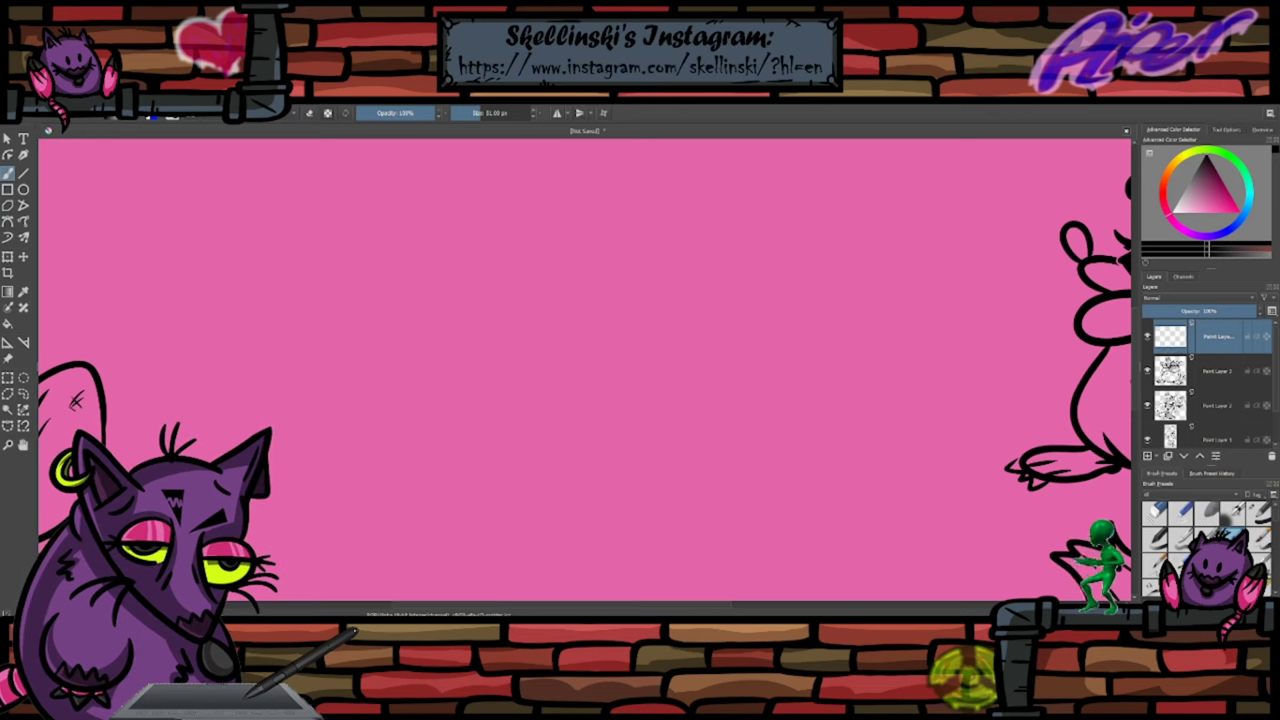
- Try drawing a rounded open-topped body in the middle of the canvas with two clawed feet and toe lines
left_click_drag(594, 308, 748, 348)
left_click_drag(500, 432, 505, 460)
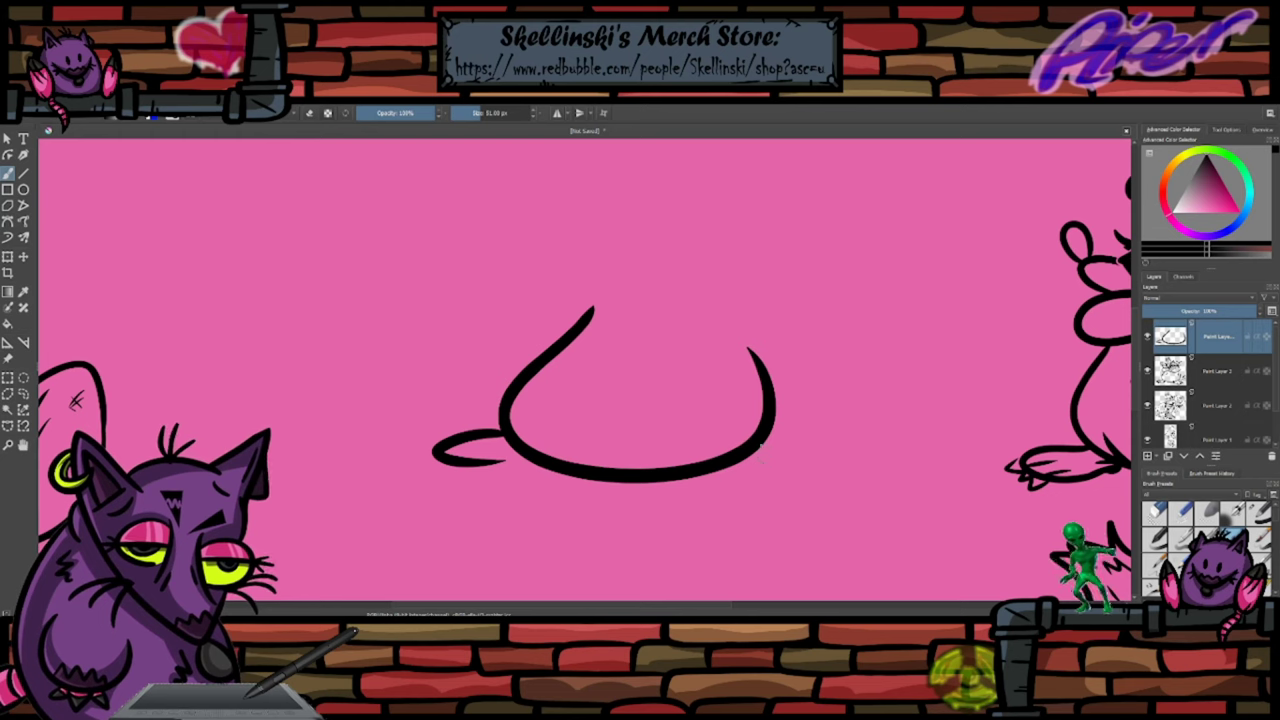
mouse_move(762, 446)
left_mouse_down()
mouse_move(776, 476)
mouse_move(760, 493)
mouse_move(698, 477)
left_mouse_up()
mouse_move(776, 478)
left_mouse_down()
mouse_move(700, 489)
mouse_move(774, 474)
mouse_move(778, 461)
mouse_move(720, 497)
mouse_move(774, 472)
mouse_move(734, 483)
left_mouse_up()
key("ctrl+z")
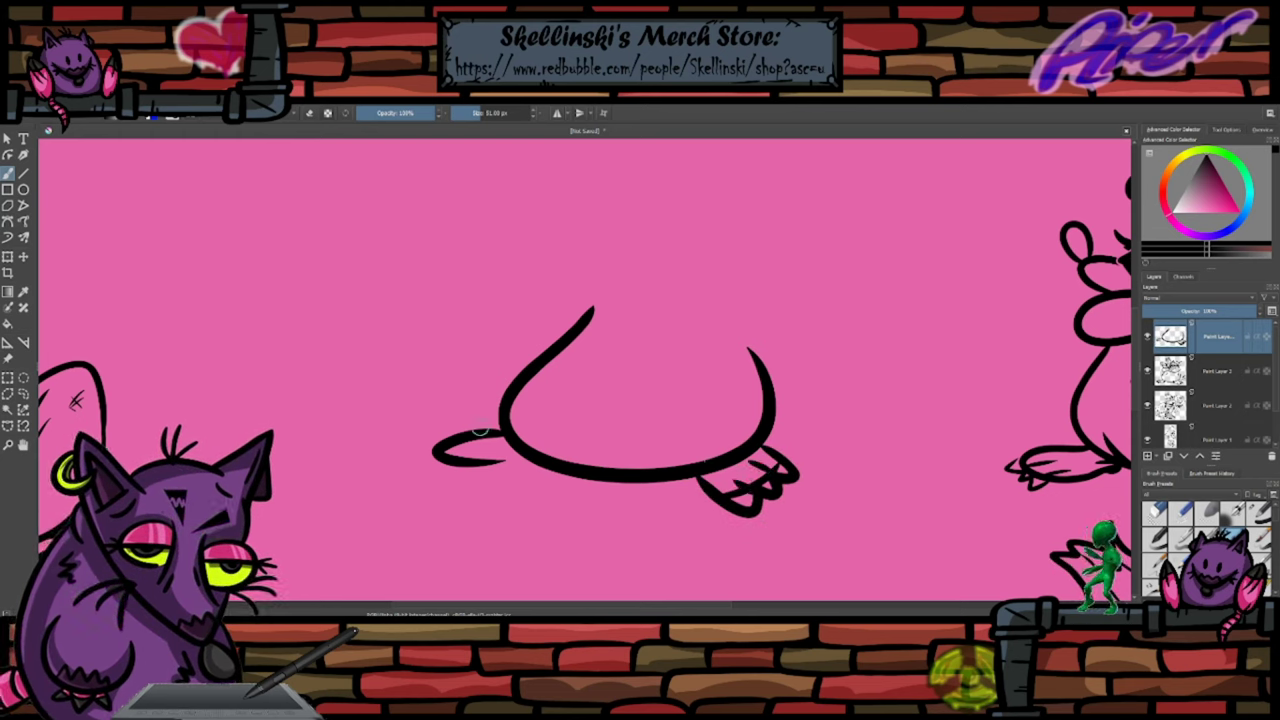
mouse_move(454, 434)
left_mouse_down()
mouse_move(424, 454)
mouse_move(451, 464)
mouse_move(426, 446)
left_mouse_up()
key("ctrl+z")
key("ctrl+z")
mouse_move(436, 438)
left_mouse_down()
mouse_move(424, 470)
mouse_move(446, 460)
left_mouse_up()
left_click_drag(472, 446, 445, 447)
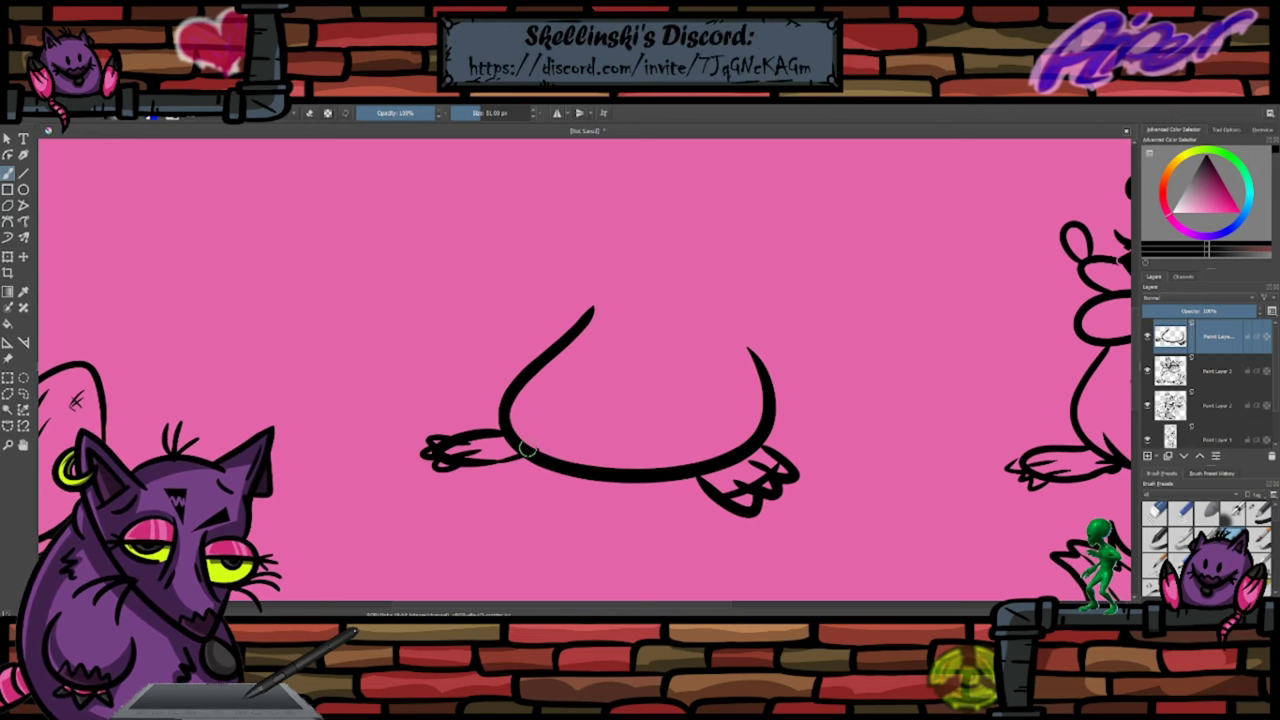
key("ctrl+z")
left_click_drag(526, 454, 450, 466)
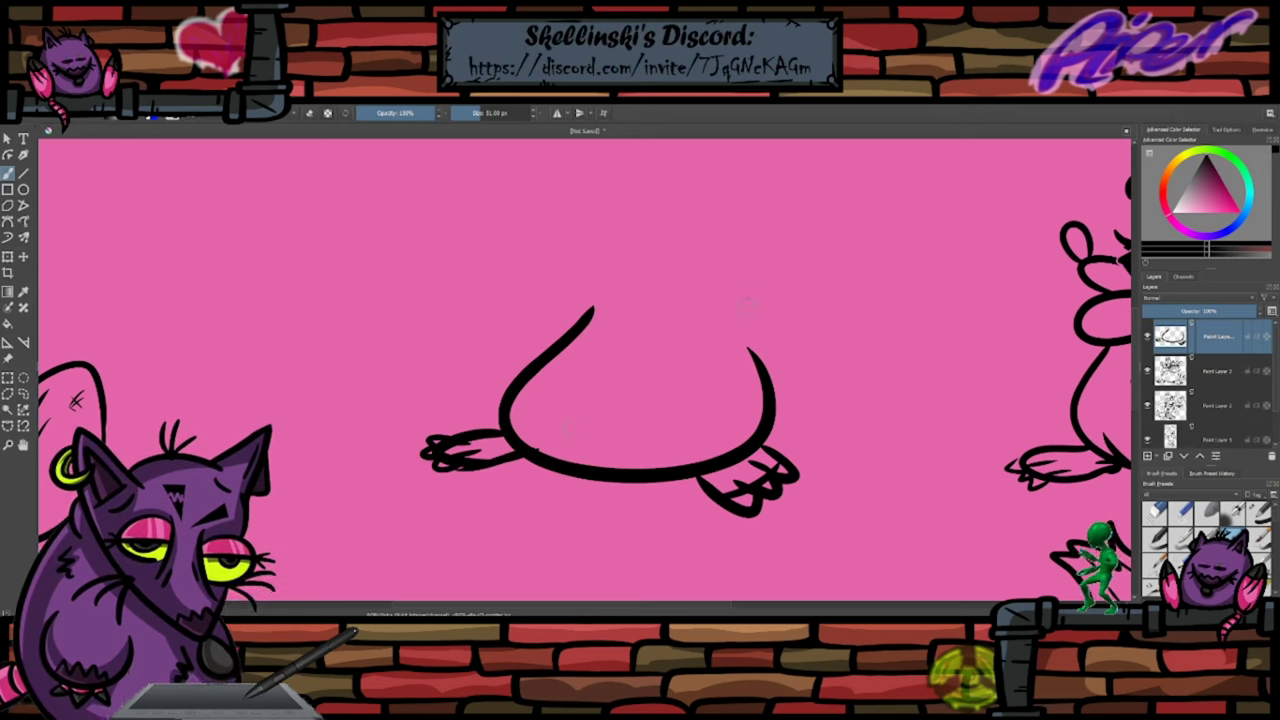
- Try adding two bent arms to the rounded body, with a clawed hand and zigzag fur marks on the right arm
mouse_move(718, 298)
left_mouse_down()
mouse_move(655, 378)
mouse_move(716, 330)
left_mouse_up()
mouse_move(589, 311)
left_mouse_down()
mouse_move(536, 298)
mouse_move(546, 346)
mouse_move(535, 345)
mouse_move(630, 292)
mouse_move(591, 308)
left_mouse_up()
key("ctrl+z")
key("ctrl+z")
mouse_move(655, 370)
left_mouse_down()
mouse_move(622, 368)
mouse_move(645, 385)
left_mouse_up()
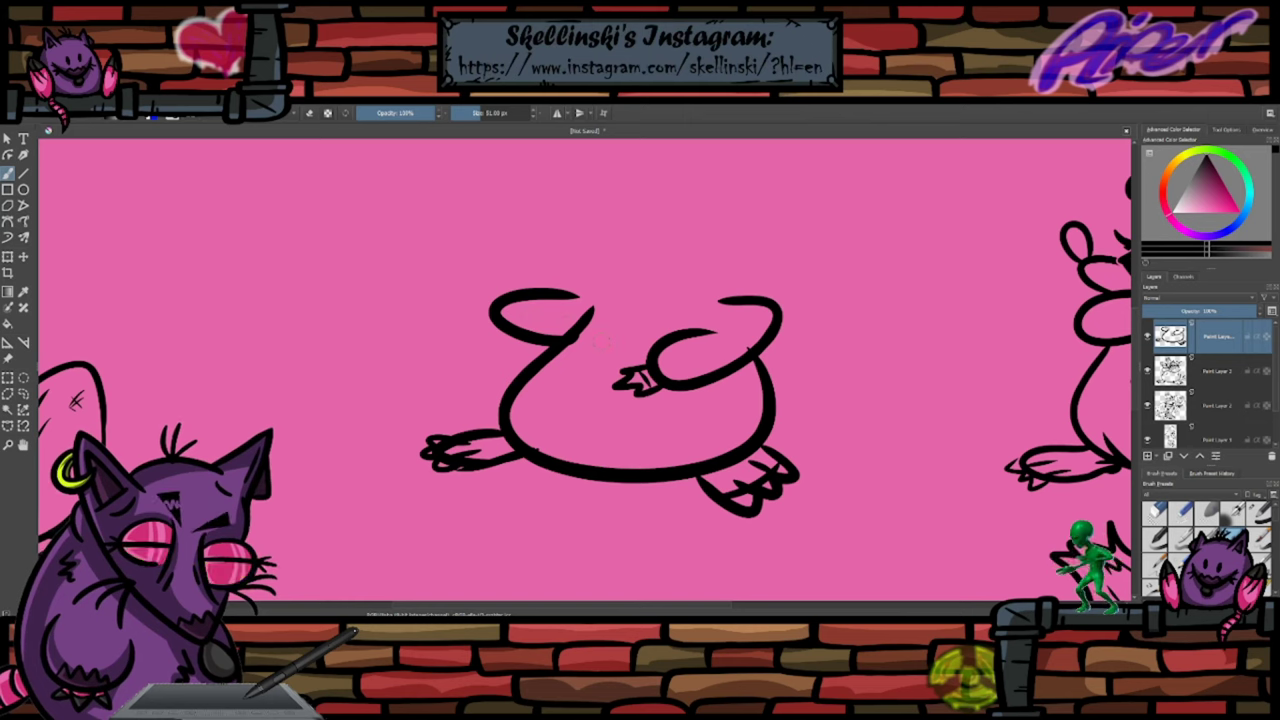
left_click_drag(662, 350, 689, 363)
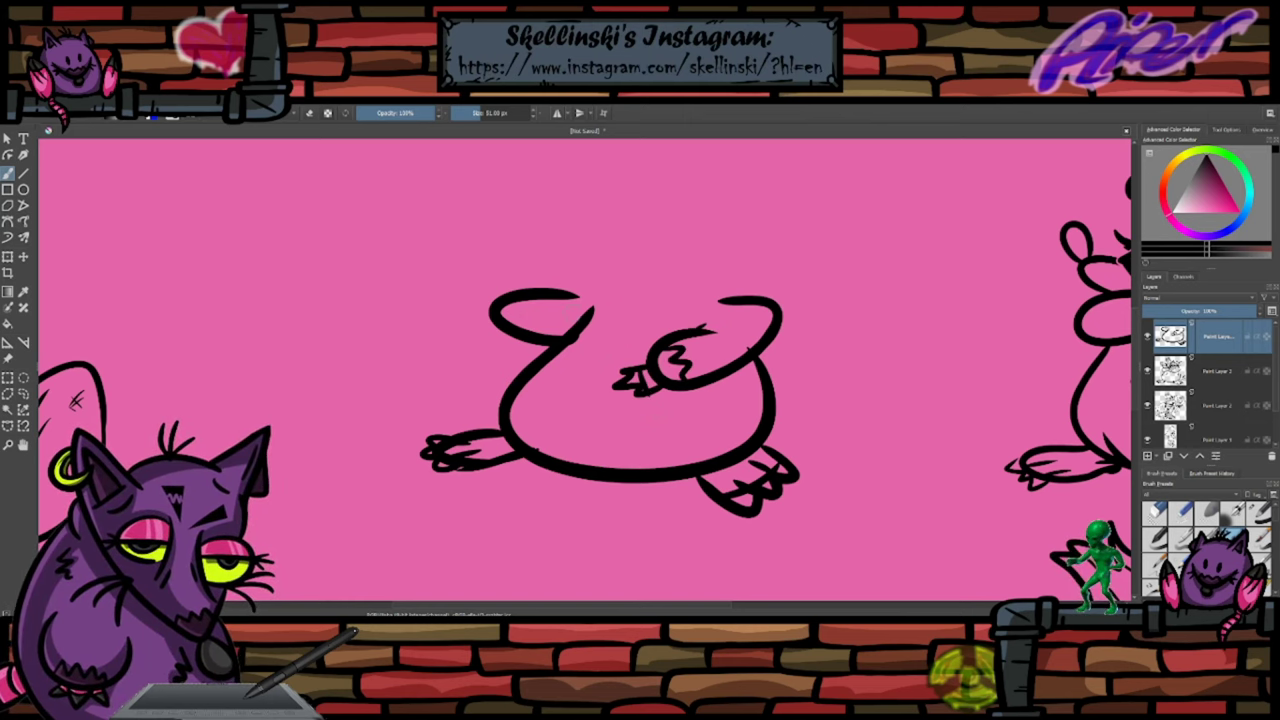
- Undo all strokes of the new body, including its arms and feet, until the layer is empty
scroll(570, 311, "down", 4)
scroll(568, 305, "up", 3)
key("ctrl+z")
key("ctrl+z")
key("ctrl+z")
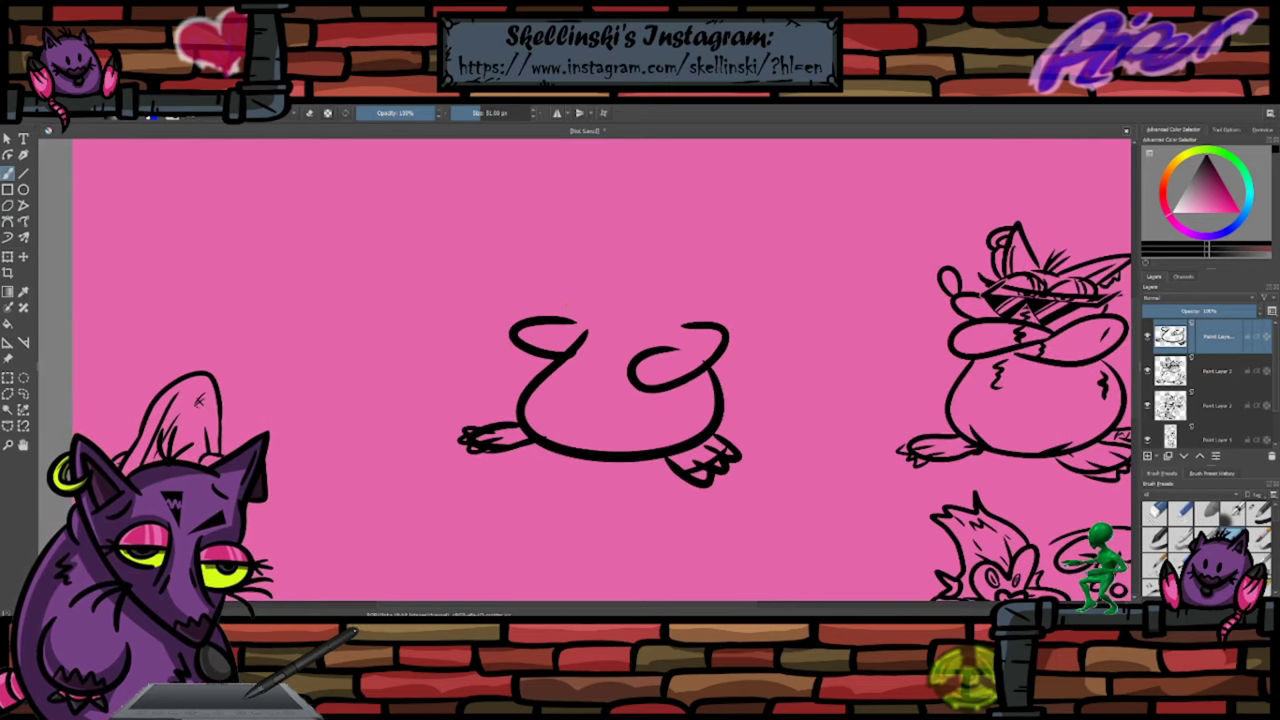
key("ctrl+z")
key("ctrl+z")
key("ctrl+z")
key("ctrl+z")
key("ctrl+z")
key("ctrl+z")
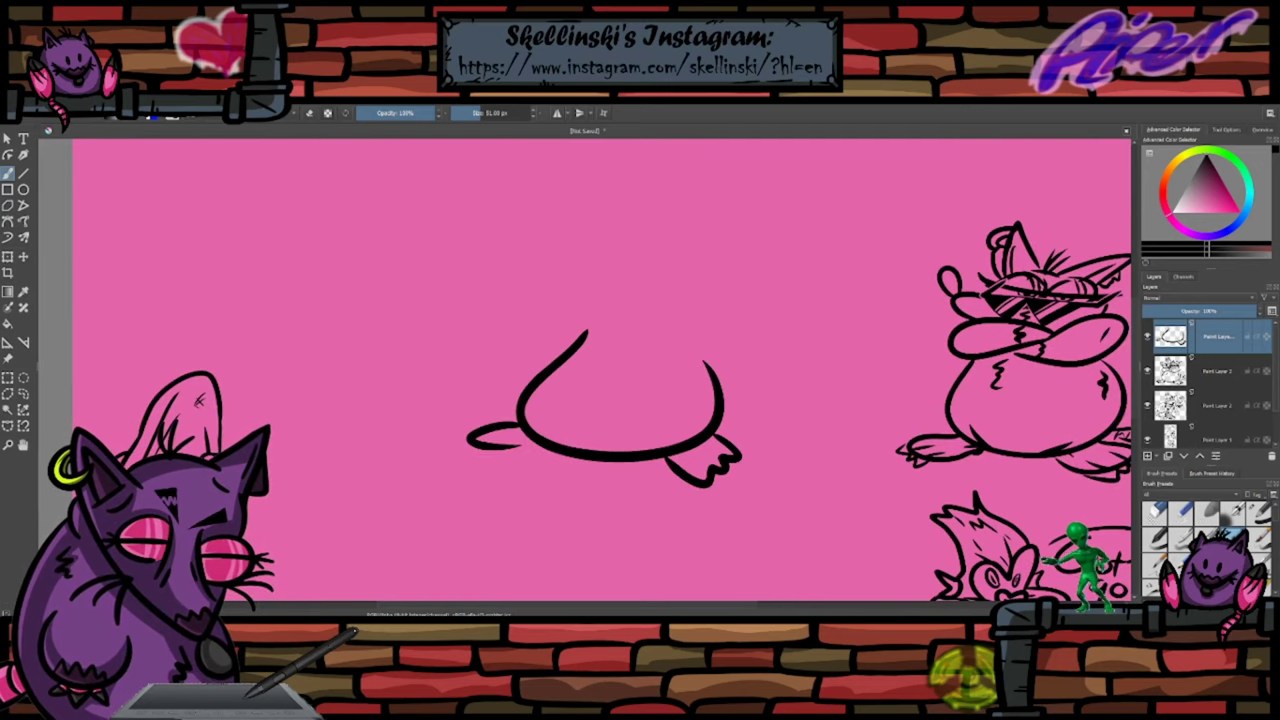
key("ctrl+z")
key("ctrl+z")
key("ctrl+z")
scroll(745, 333, "down", 3)
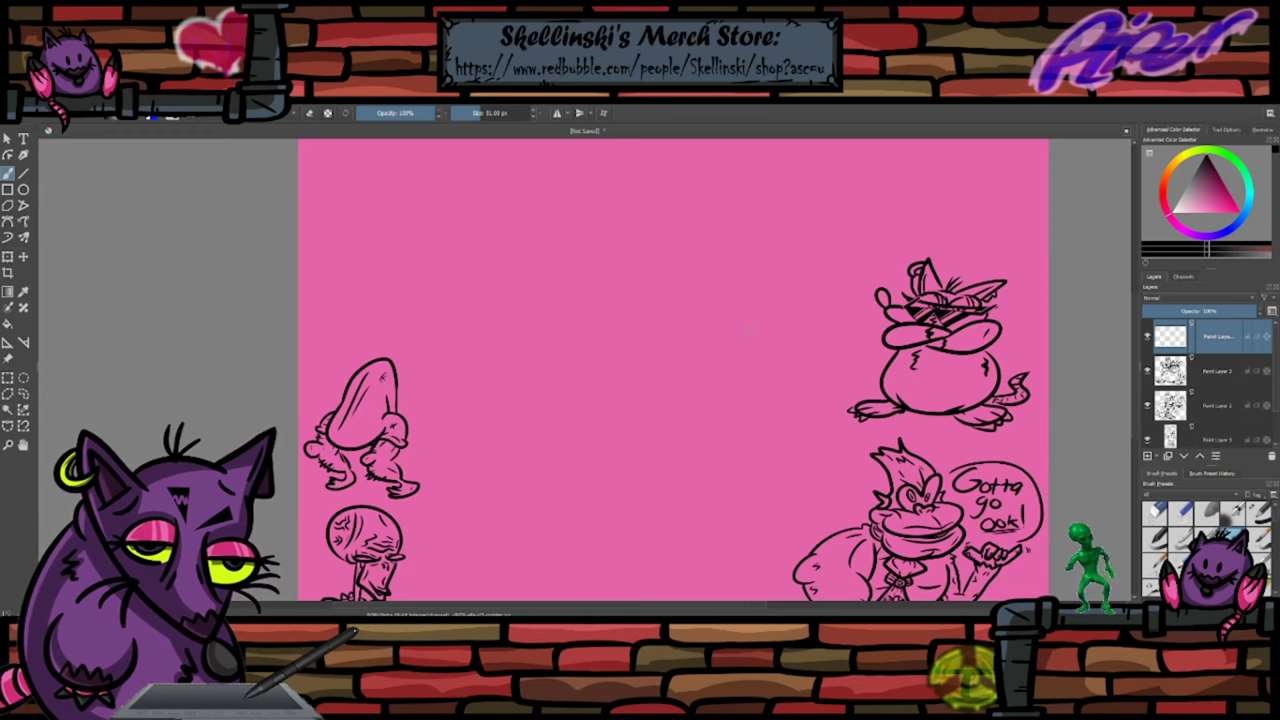
scroll(745, 333, "up", 2)
scroll(745, 333, "down", 2)
scroll(752, 330, "up", 1)
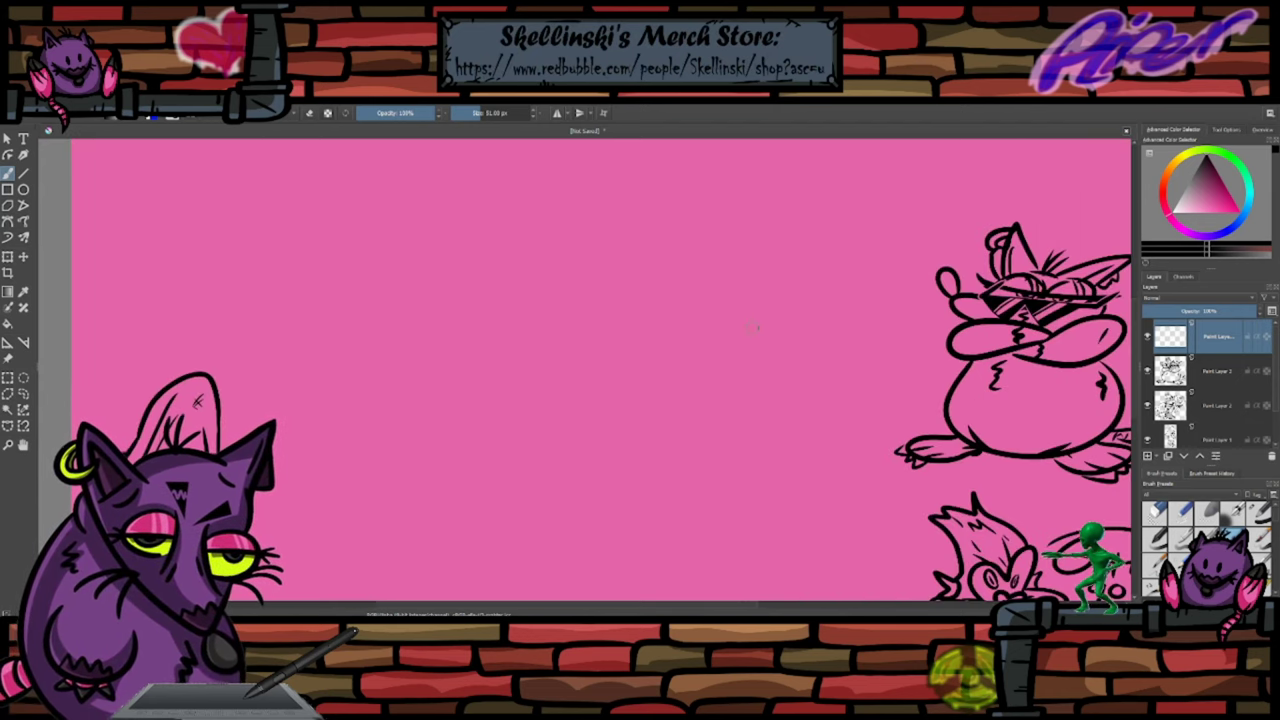
scroll(750, 327, "down", 1)
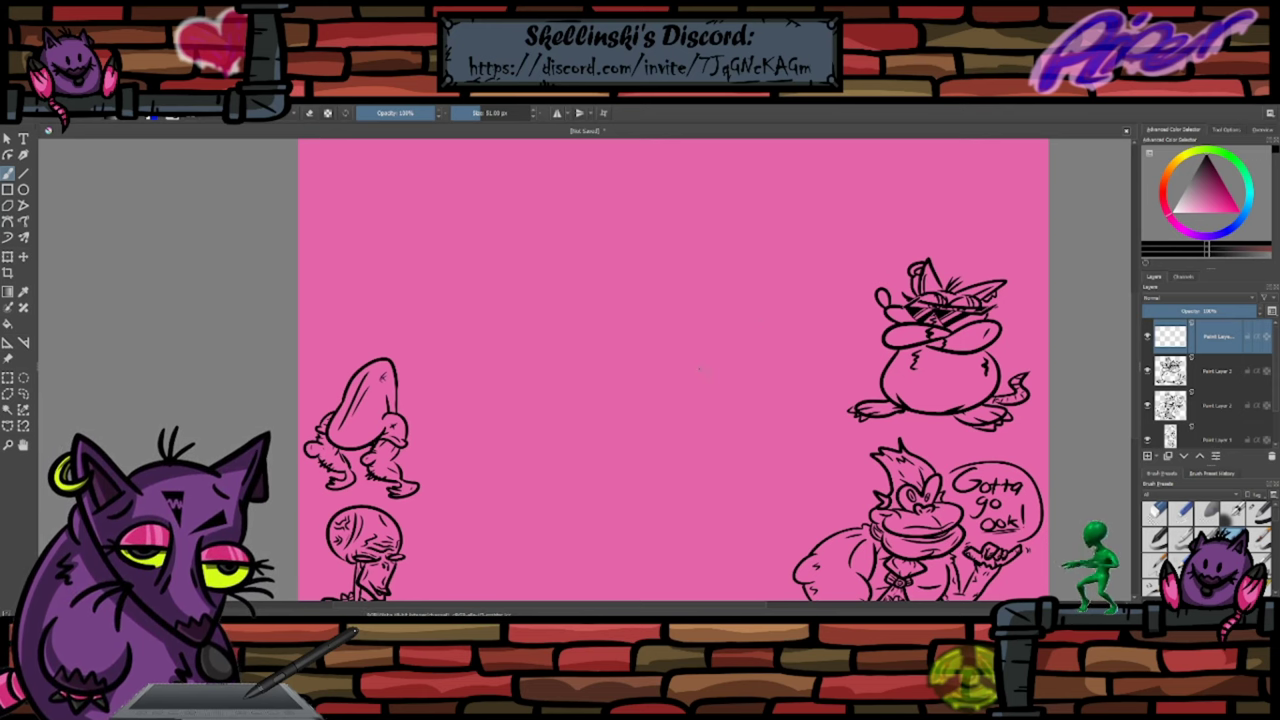
- Draw a thick black square frame in the empty middle of the canvas and return to the freehand brush
scroll(698, 370, "up", 3)
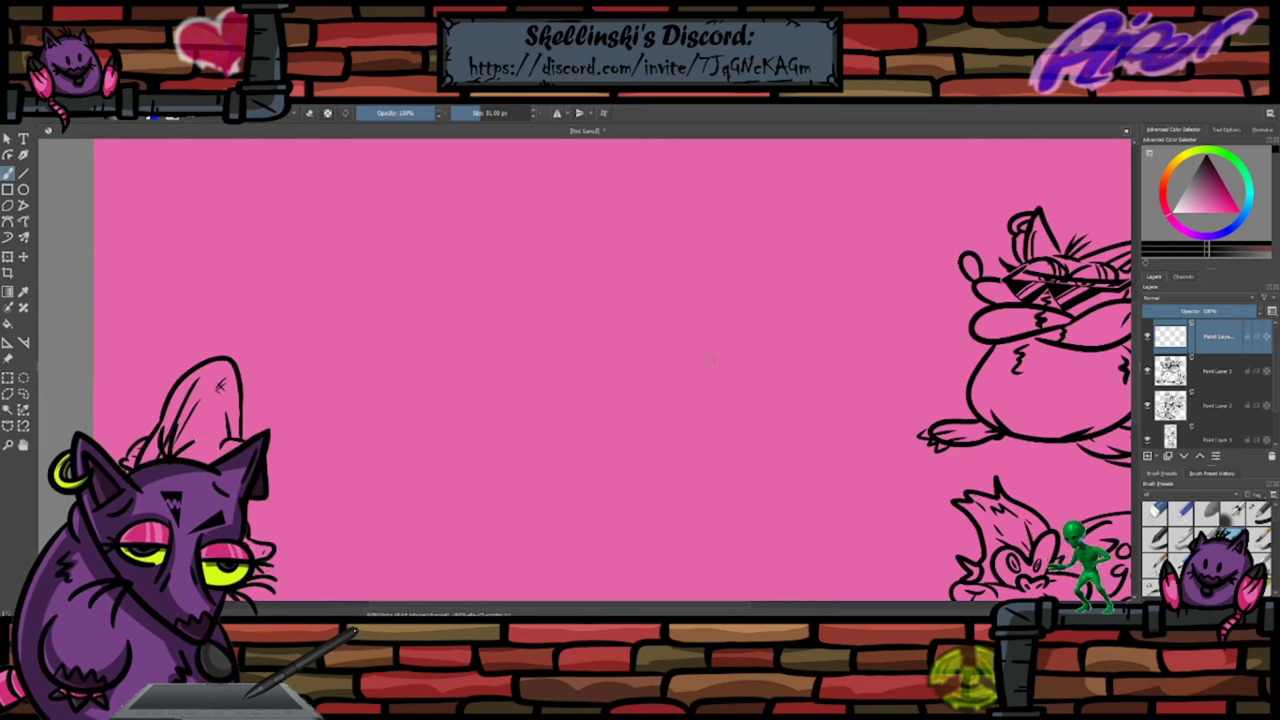
left_click(8, 190)
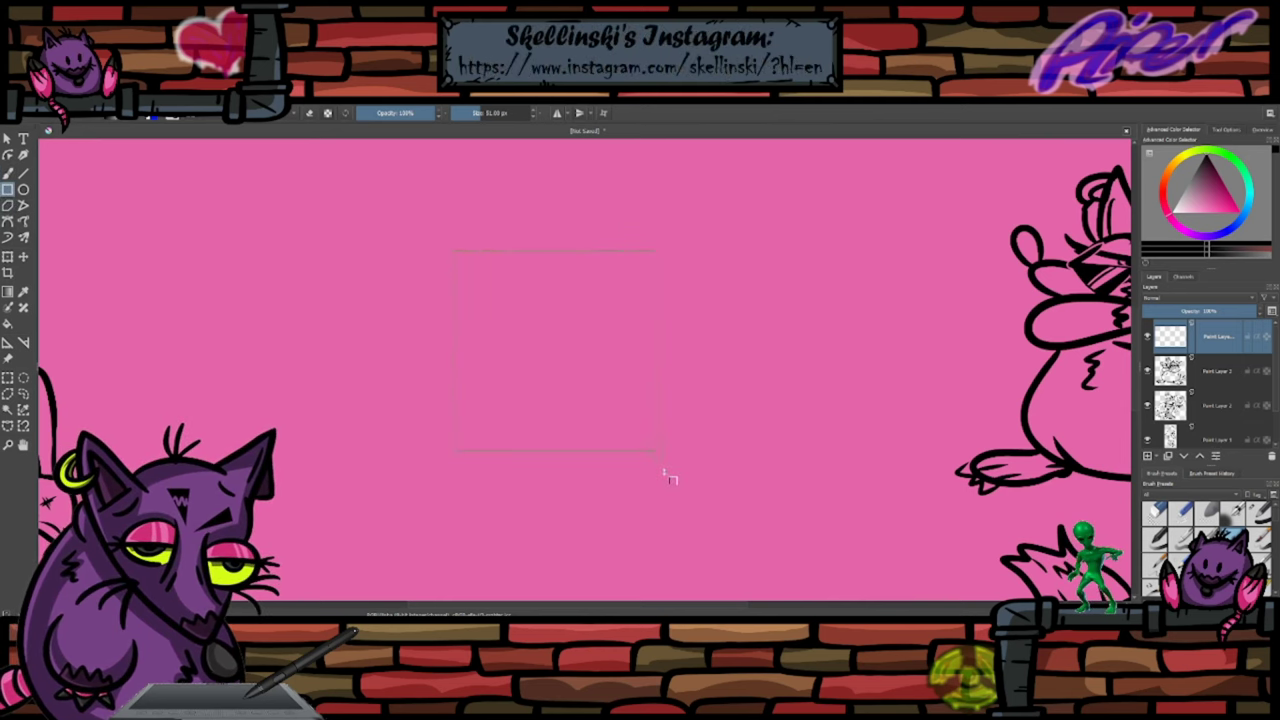
left_click_drag(706, 535, 709, 534)
key("b")
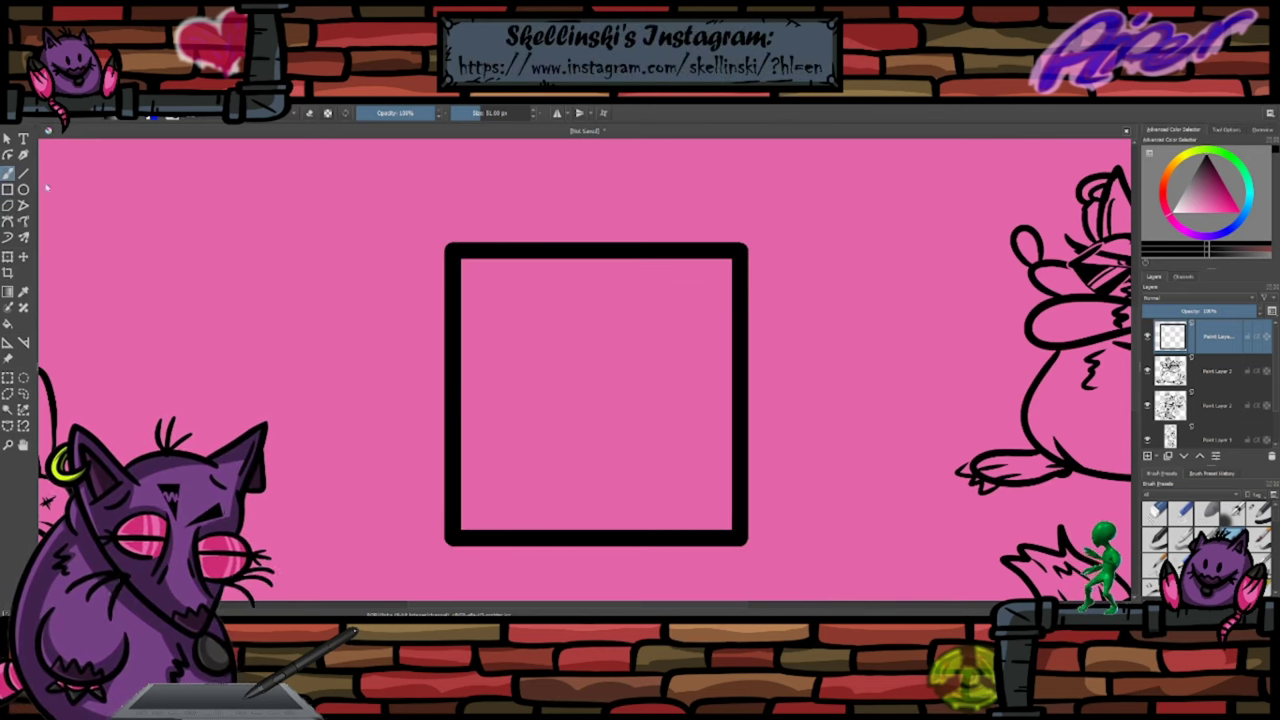
scroll(628, 330, "down", 1)
scroll(628, 330, "up", 1)
scroll(625, 330, "down", 1)
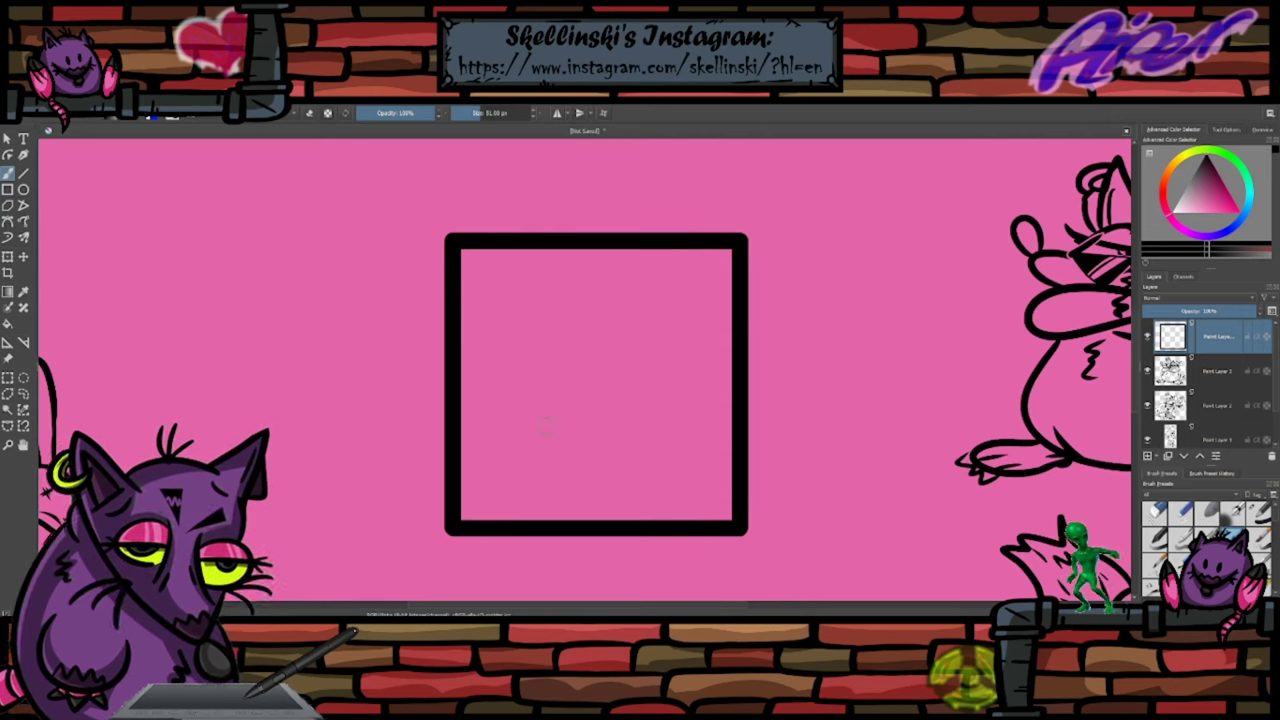
- Try drawing a rounded arch as the top of a head inside the square frame
mouse_move(540, 437)
left_mouse_down()
mouse_move(548, 371)
mouse_move(625, 374)
mouse_move(629, 429)
mouse_move(552, 357)
mouse_move(627, 435)
mouse_move(537, 409)
mouse_move(655, 372)
mouse_move(660, 438)
left_mouse_up()
key("ctrl+z")
key("ctrl+z")
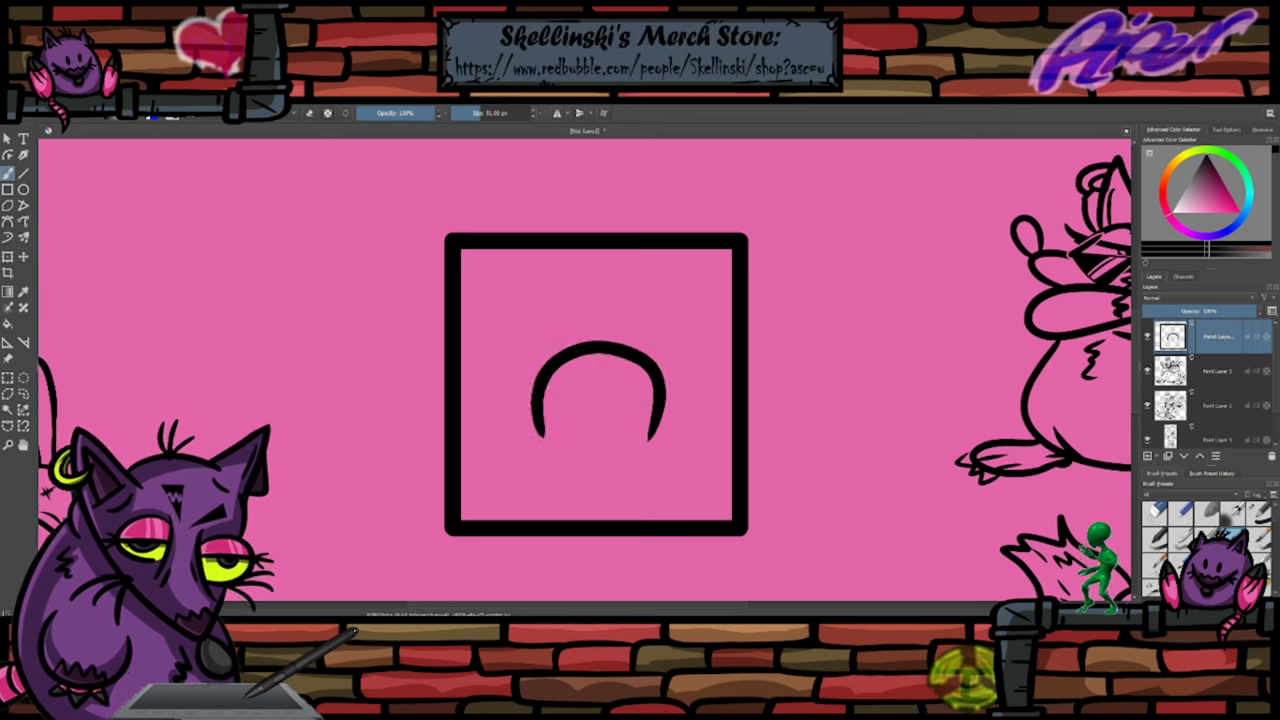
key("ctrl+z")
- Draw a head outline with two pointed ears inside the square frame and a brow line between the ears
mouse_move(521, 437)
left_mouse_down()
mouse_move(552, 324)
mouse_move(604, 388)
left_mouse_up()
key("ctrl+z")
mouse_move(528, 440)
left_mouse_down()
mouse_move(545, 320)
mouse_move(592, 355)
mouse_move(658, 332)
mouse_move(672, 442)
left_mouse_up()
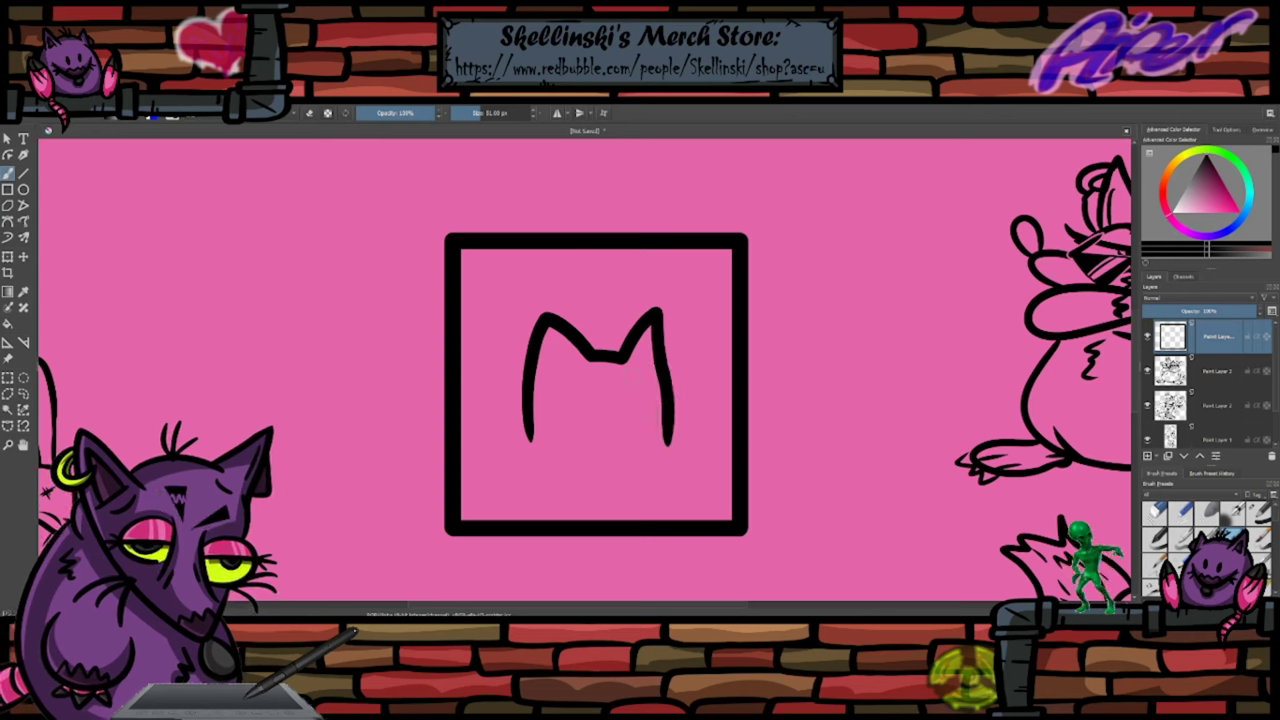
left_click_drag(556, 357, 645, 365)
key("ctrl+z")
- Add two solid dot eyes and a curved chin line to the head, trimming the lower end of its right side
left_click_drag(570, 394, 584, 392)
key("ctrl+z")
left_click(571, 395)
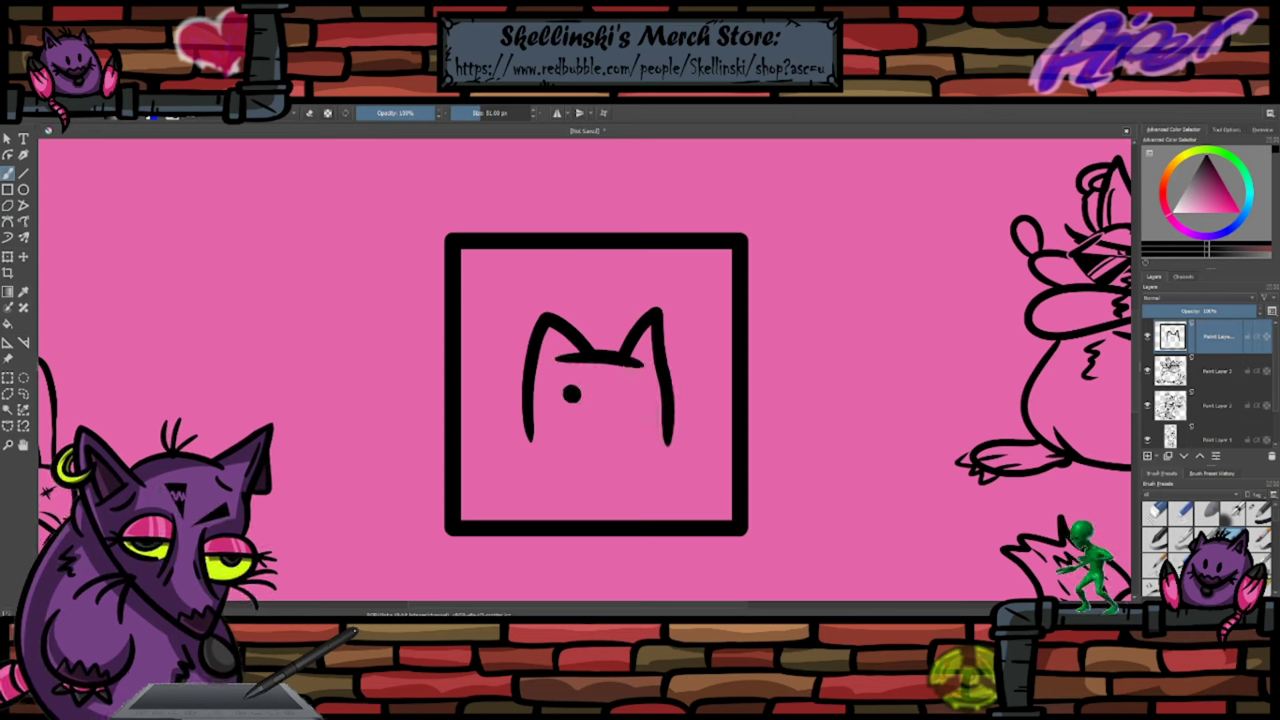
left_click(617, 395)
mouse_move(530, 446)
left_mouse_down()
mouse_move(660, 438)
mouse_move(690, 468)
left_mouse_up()
key("ctrl+z")
key("ctrl+z")
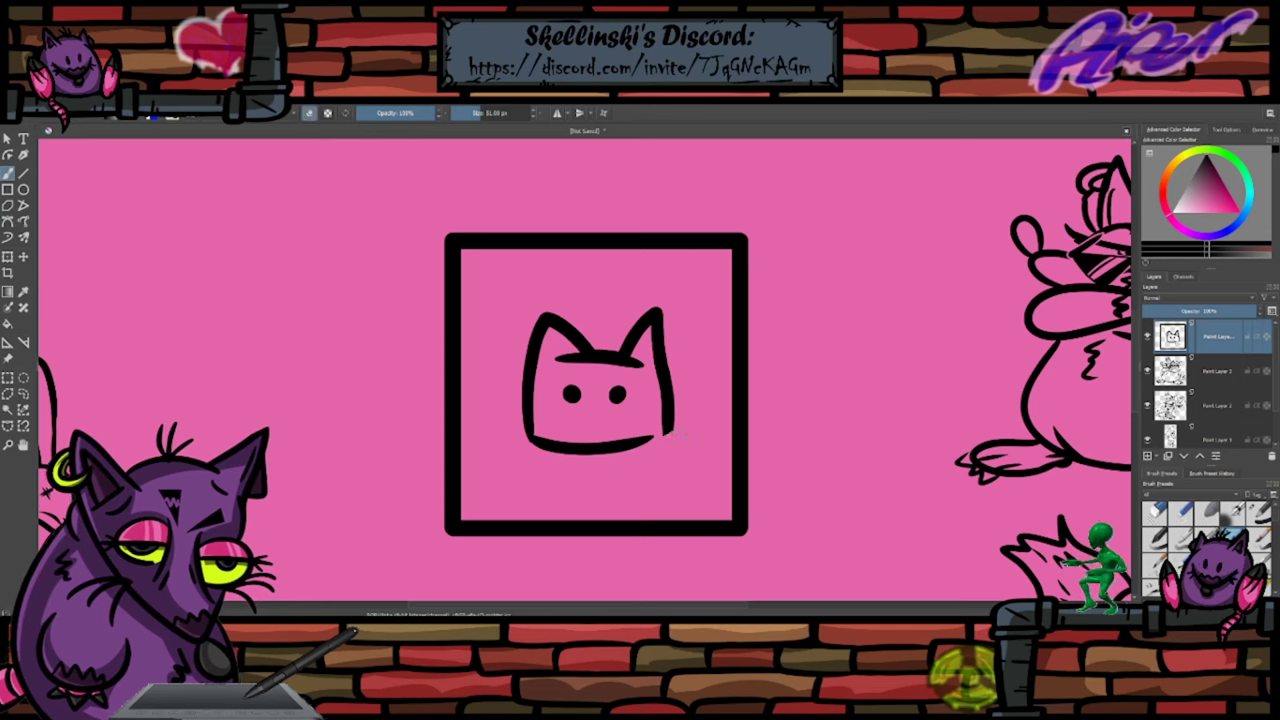
left_click_drag(670, 424, 664, 436)
- Try drawing a curved smile below the two dot eyes
left_click_drag(556, 411, 638, 414)
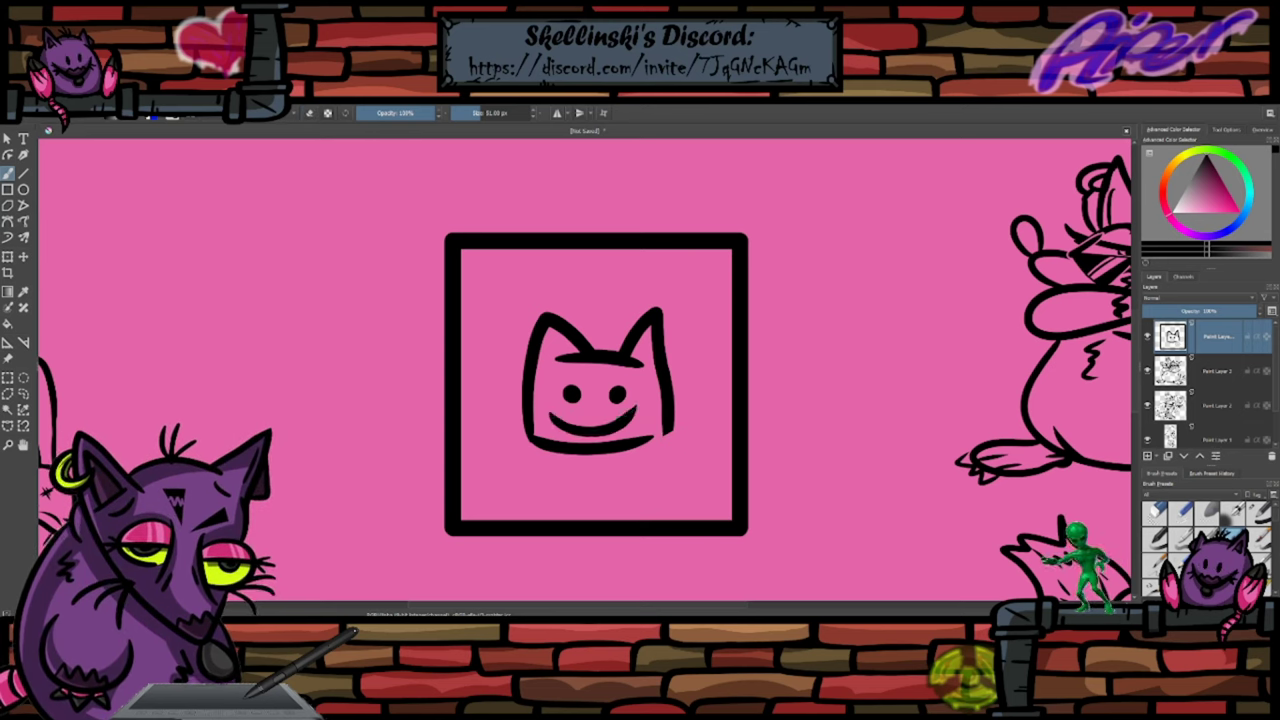
key("ctrl+z")
left_click_drag(556, 411, 638, 414)
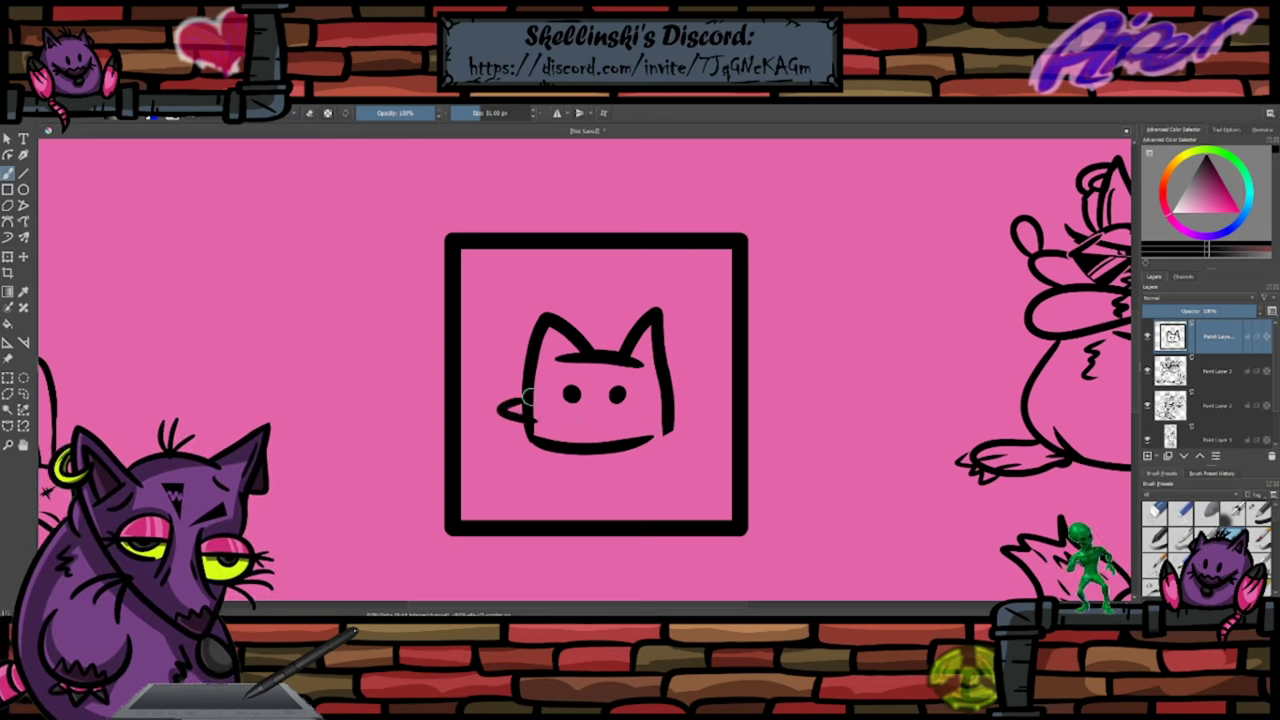
- Erase the head's left cheek line and draw a pointed snout there with a round nose at its tip
key("e")
mouse_move(527, 386)
left_mouse_down()
mouse_move(502, 411)
mouse_move(534, 440)
left_mouse_up()
key("e")
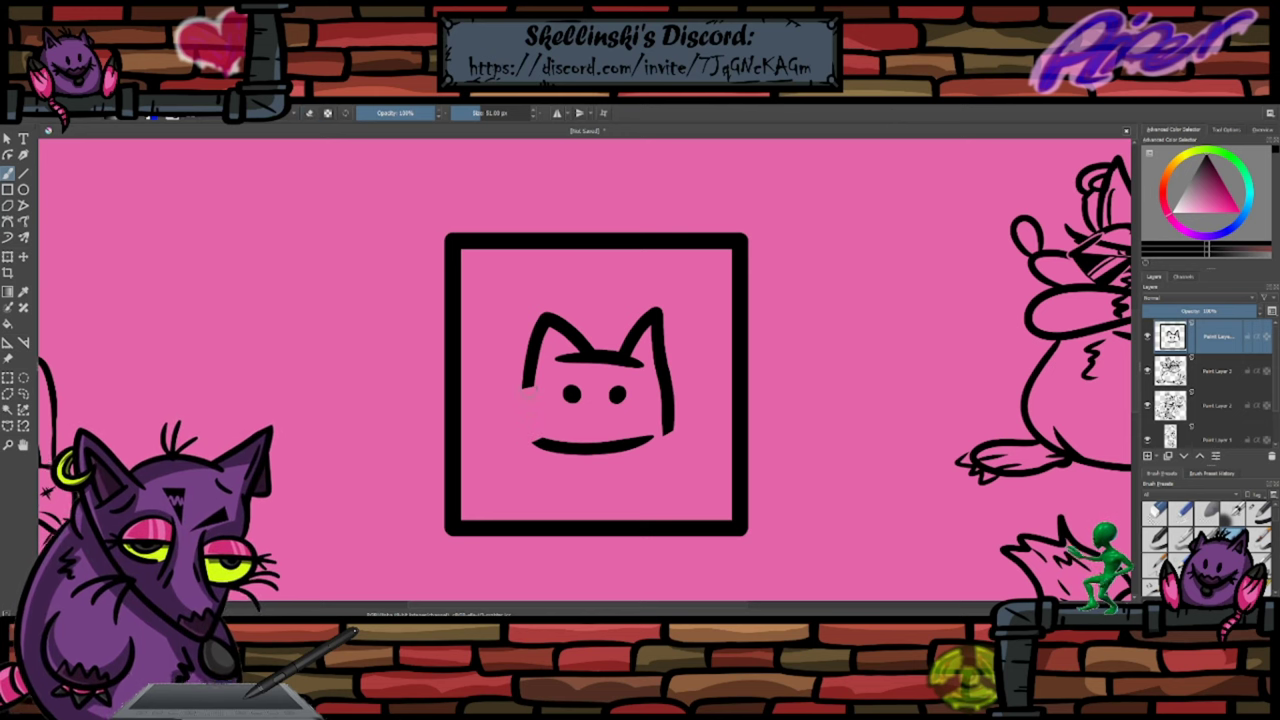
left_click_drag(528, 386, 564, 442)
key("ctrl+z")
left_click_drag(522, 387, 540, 442)
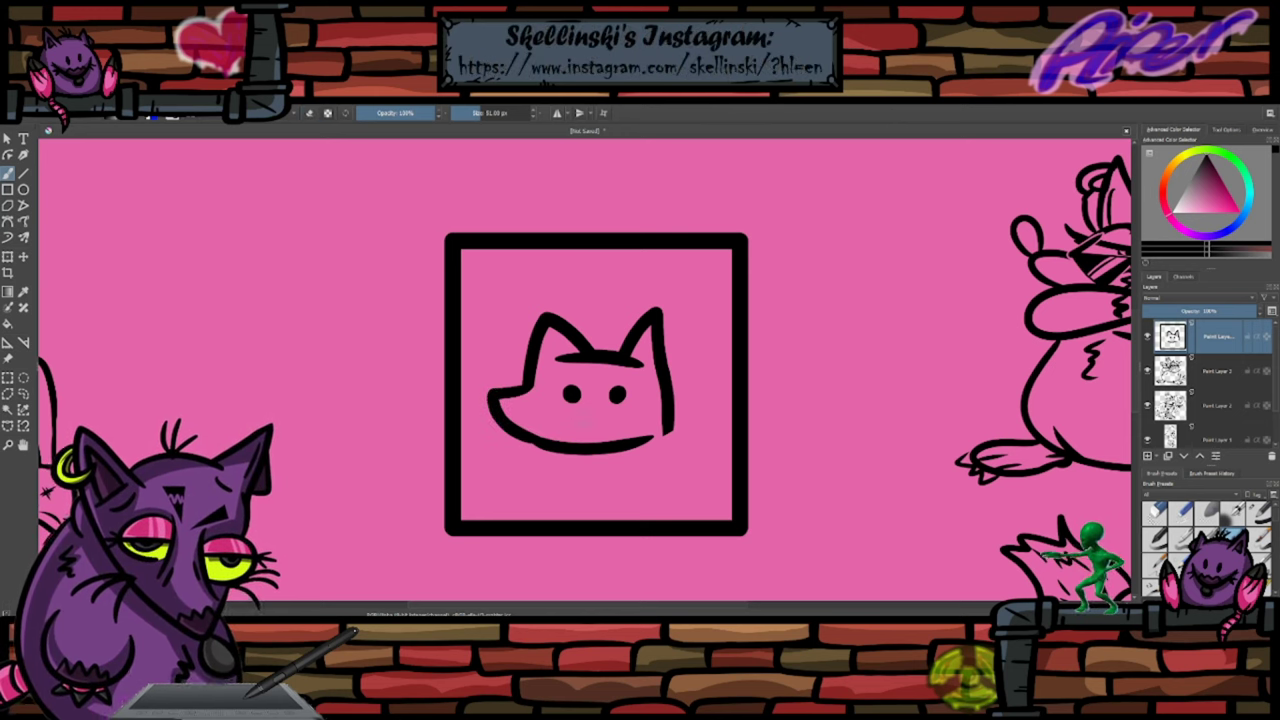
left_click_drag(490, 394, 502, 393)
key("ctrl+z")
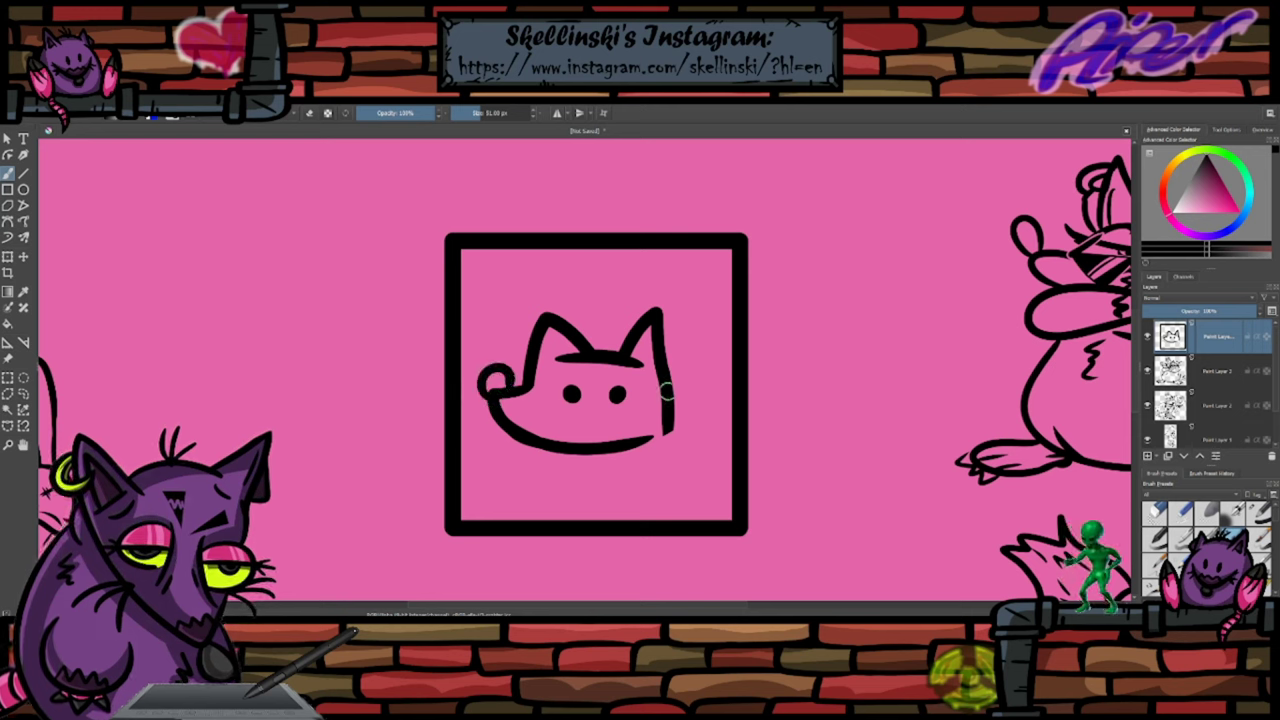
- Try drawing short whiskers sticking out from the head's right side
left_click_drag(672, 390, 699, 386)
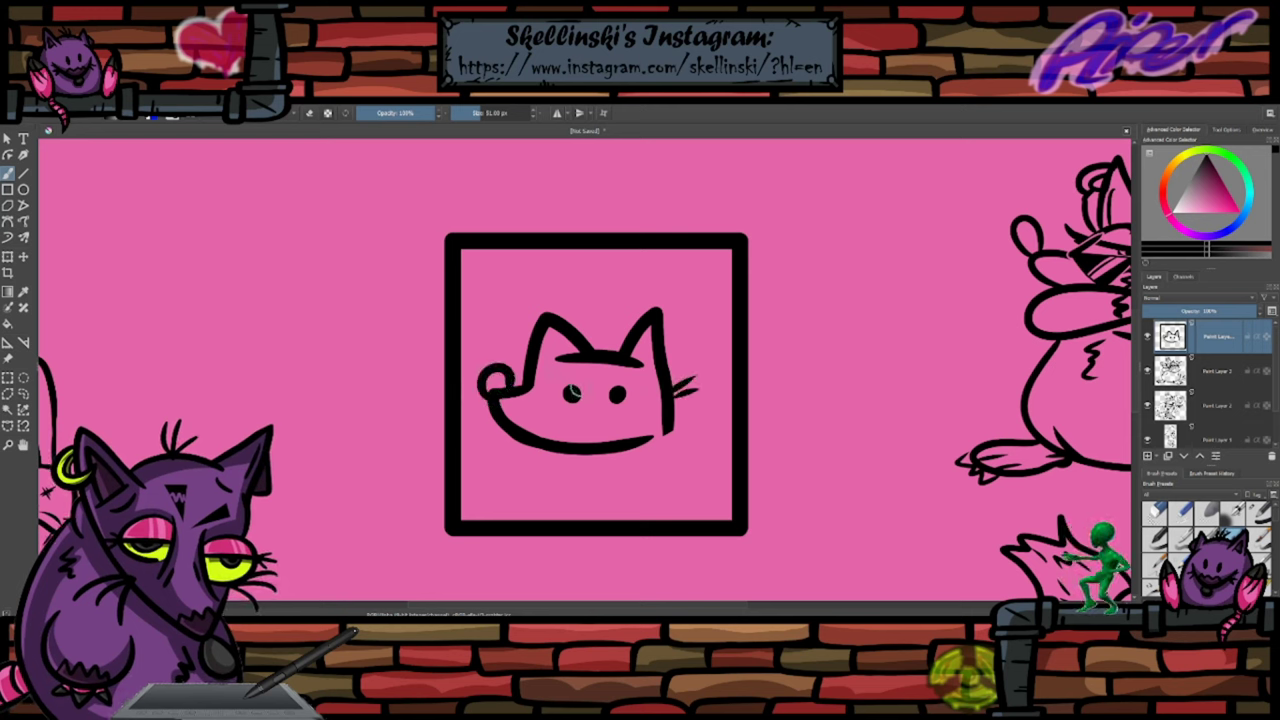
key("ctrl+z")
key("ctrl+z")
- Draw slanted angry brows meeting in a V above the two dot eyes
mouse_move(567, 374)
left_mouse_down()
mouse_move(628, 371)
mouse_move(598, 395)
mouse_move(557, 372)
left_mouse_up()
key("ctrl+z")
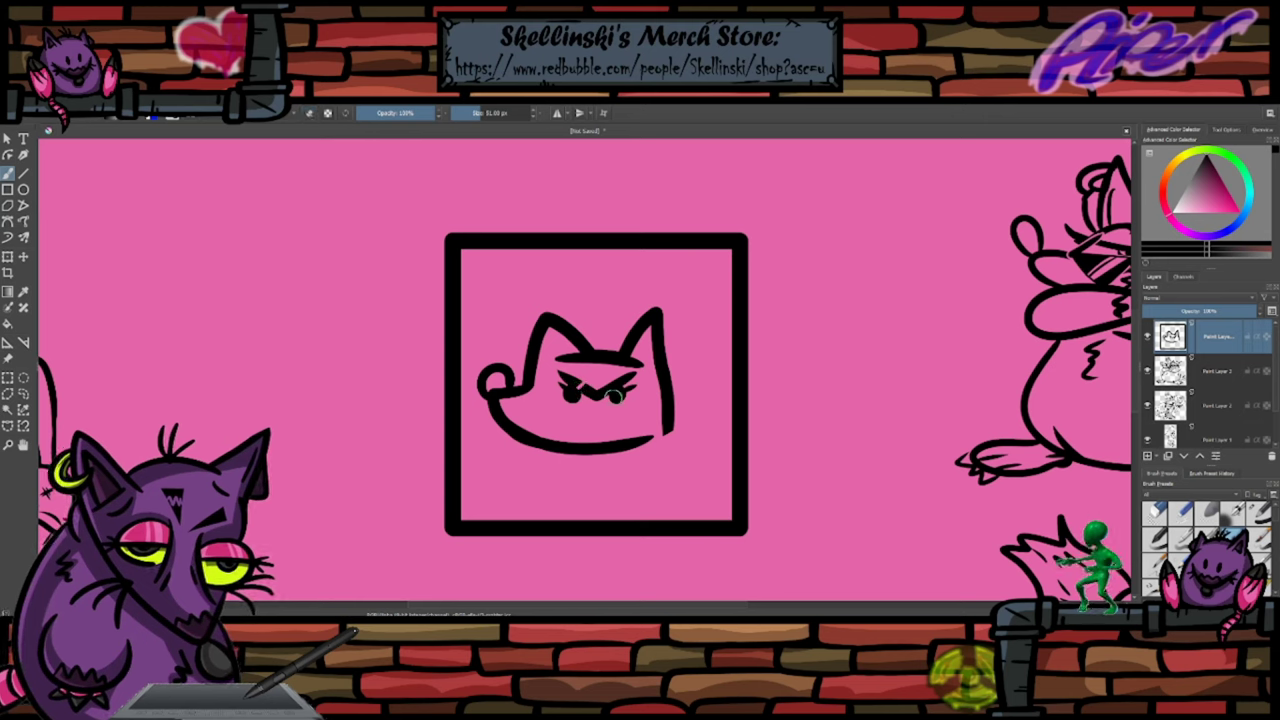
- Add a zigzag fur line beside the snout, inner-ear lines, an earring loop on the left ear and short whiskers on the right cheek
left_click_drag(524, 390, 566, 434)
mouse_move(542, 318)
left_mouse_down()
mouse_move(514, 324)
mouse_move(526, 350)
mouse_move(549, 356)
left_mouse_up()
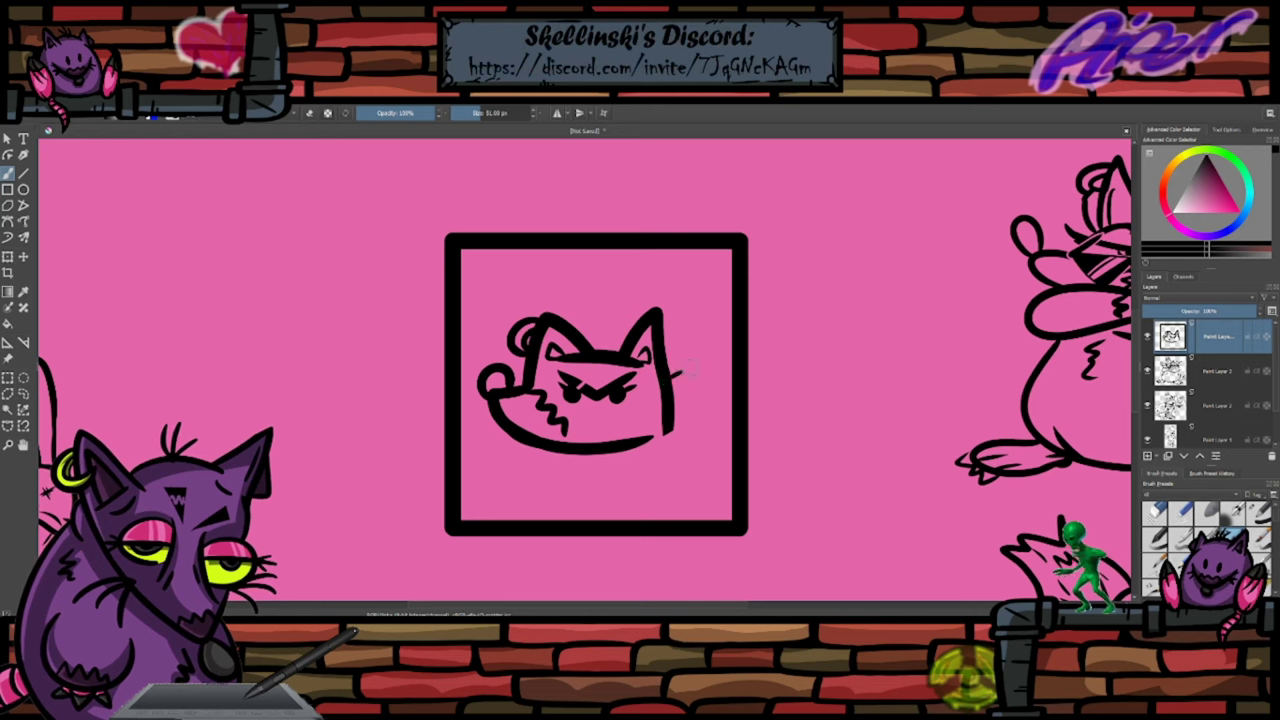
left_click_drag(669, 381, 687, 382)
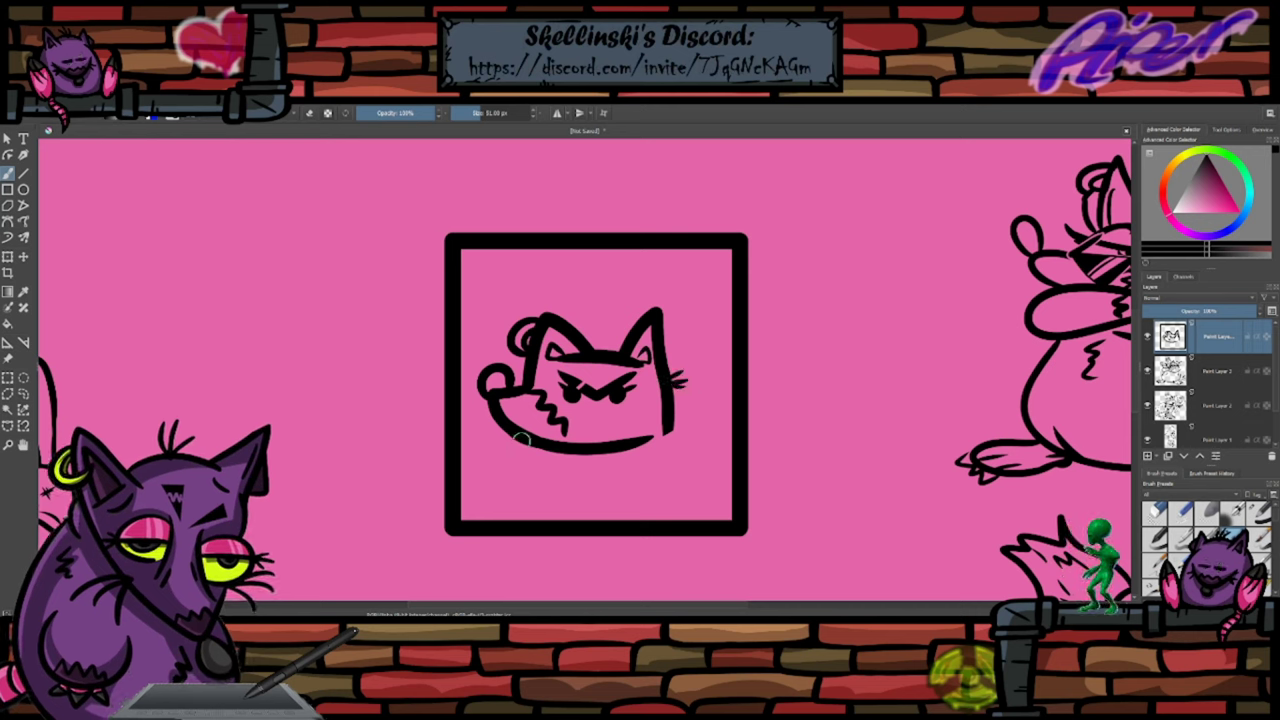
- Draw a low, squat body outline with rounded feet beneath the head and a curved line inside it
mouse_move(516, 440)
left_mouse_down()
mouse_move(509, 475)
mouse_move(579, 481)
mouse_move(661, 479)
mouse_move(665, 411)
mouse_move(671, 439)
mouse_move(660, 475)
mouse_move(526, 484)
mouse_move(532, 437)
left_mouse_up()
key("ctrl+z")
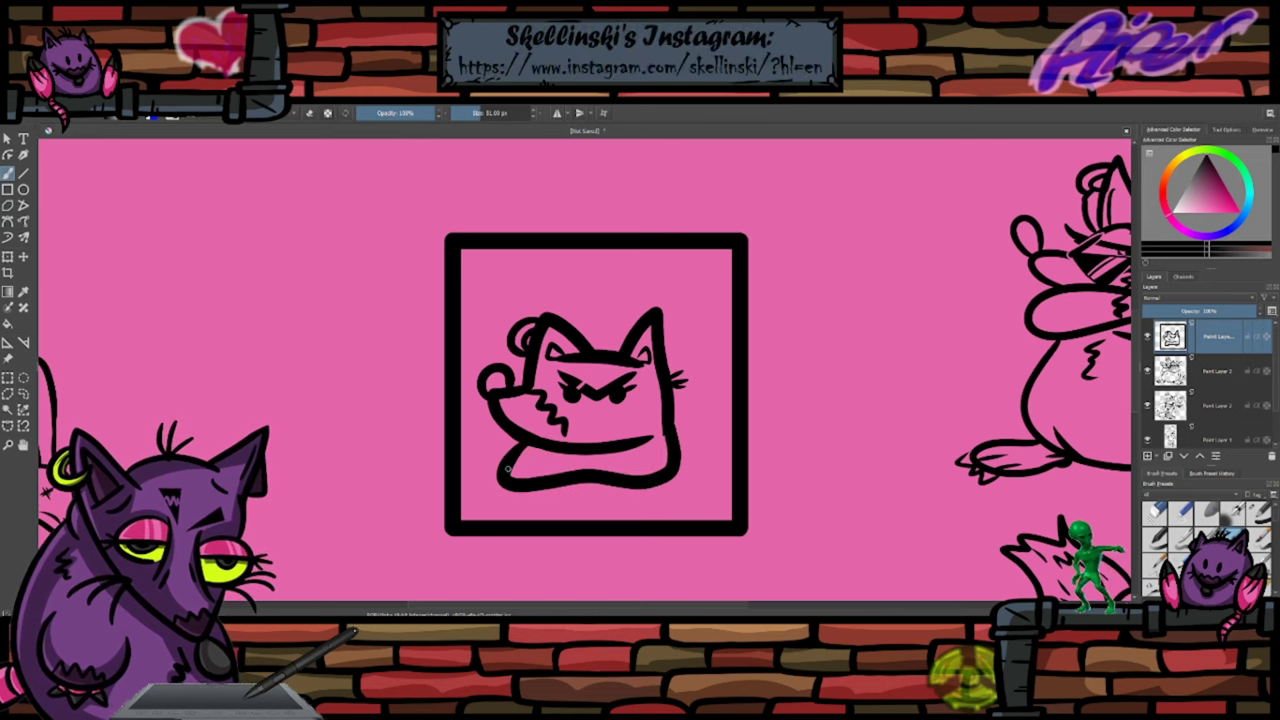
key("ctrl+z")
left_click_drag(547, 462, 641, 462)
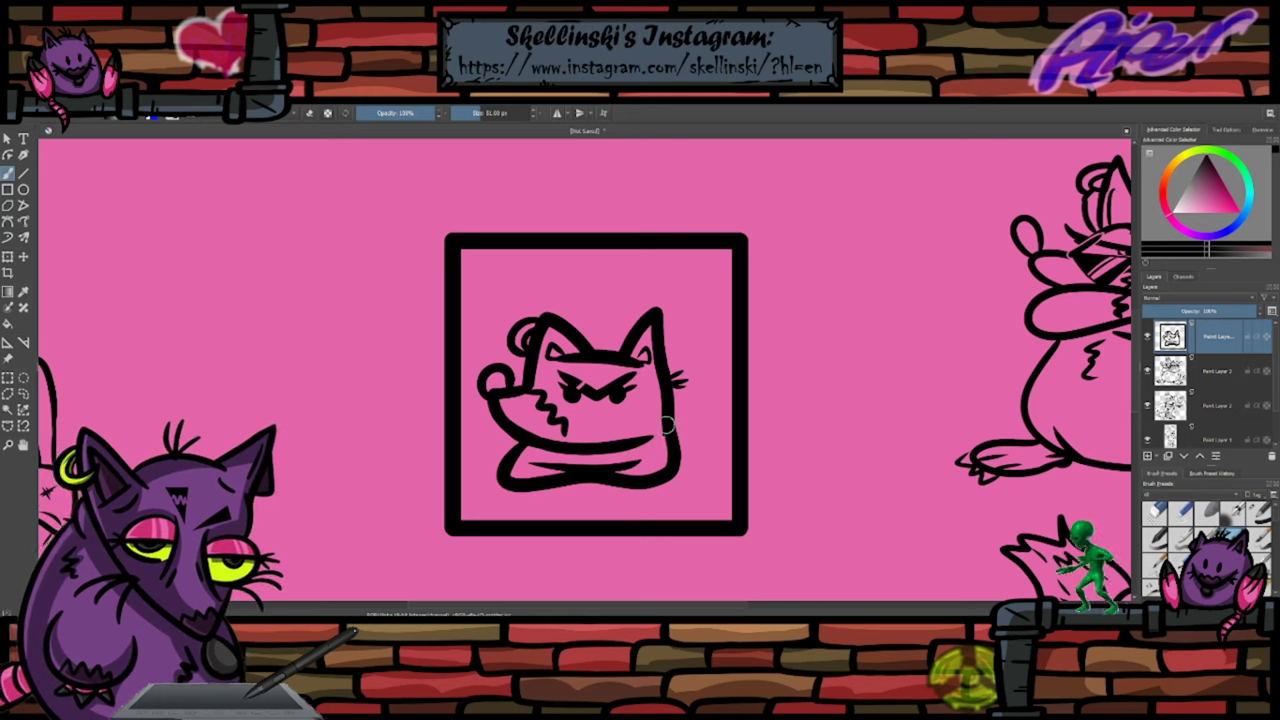
- Rework the curved belly line so it runs across the whole body just beneath the head
key("e")
mouse_move(666, 434)
left_mouse_down()
mouse_move(674, 474)
mouse_move(708, 474)
mouse_move(630, 490)
mouse_move(683, 492)
mouse_move(678, 470)
mouse_move(621, 470)
left_mouse_up()
key("e")
key("ctrl+z")
key("ctrl+z")
key("ctrl+z")
key("ctrl+z")
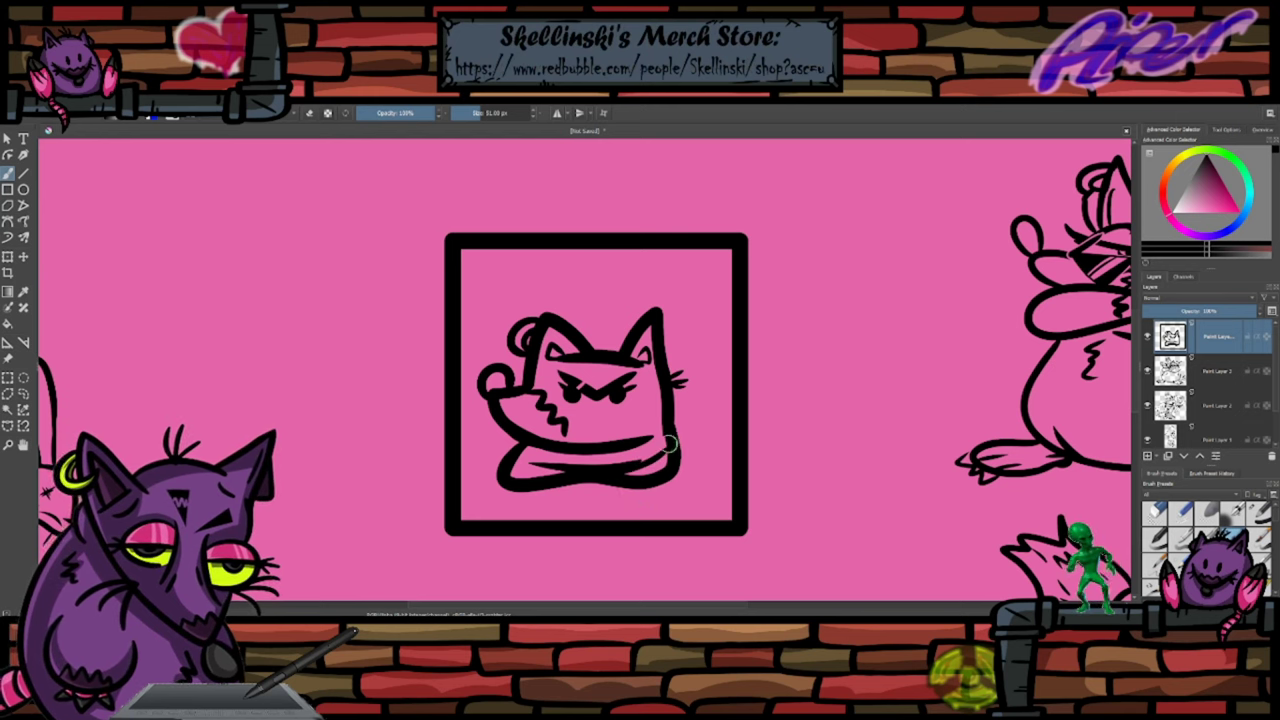
key("ctrl+z")
key("ctrl+z")
left_click_drag(522, 454, 666, 449)
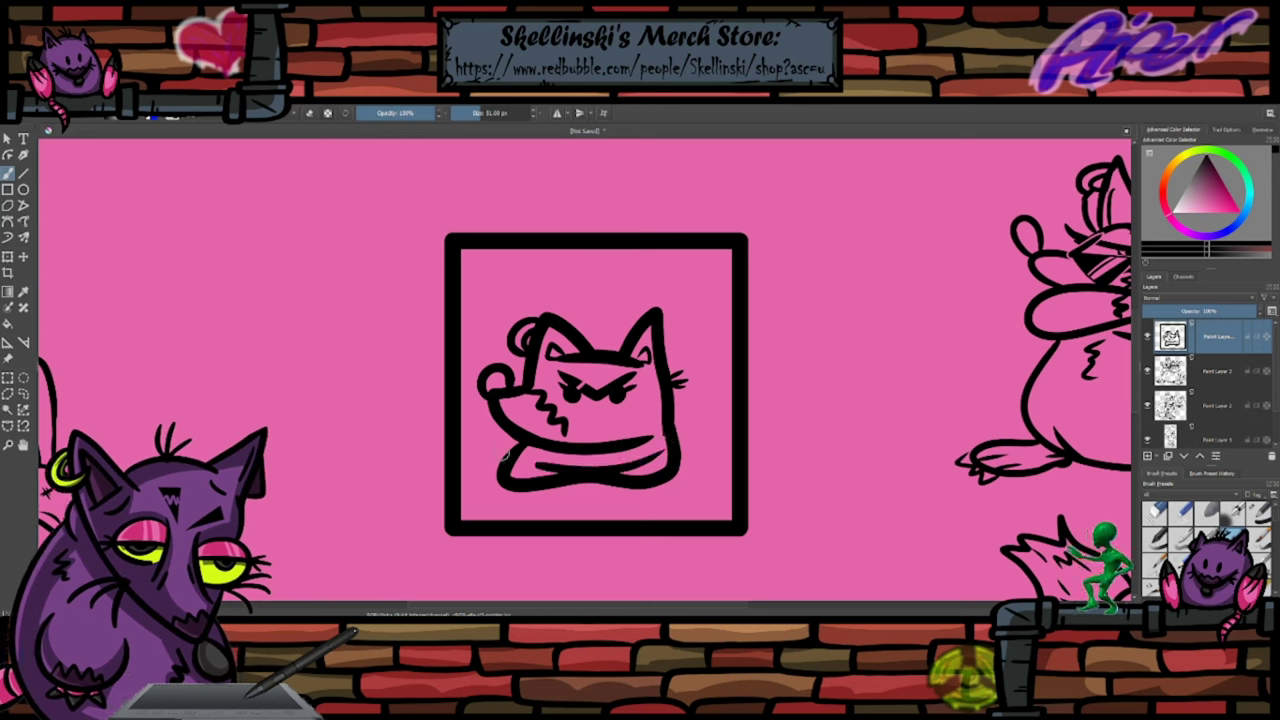
key("ctrl+z")
mouse_move(521, 454)
left_mouse_down()
mouse_move(621, 451)
mouse_move(583, 476)
mouse_move(671, 437)
mouse_move(669, 485)
left_mouse_up()
- Draw small pointed claws on both feet and round off the toes of the right foot
left_click_drag(673, 482, 650, 490)
left_click_drag(651, 490, 625, 483)
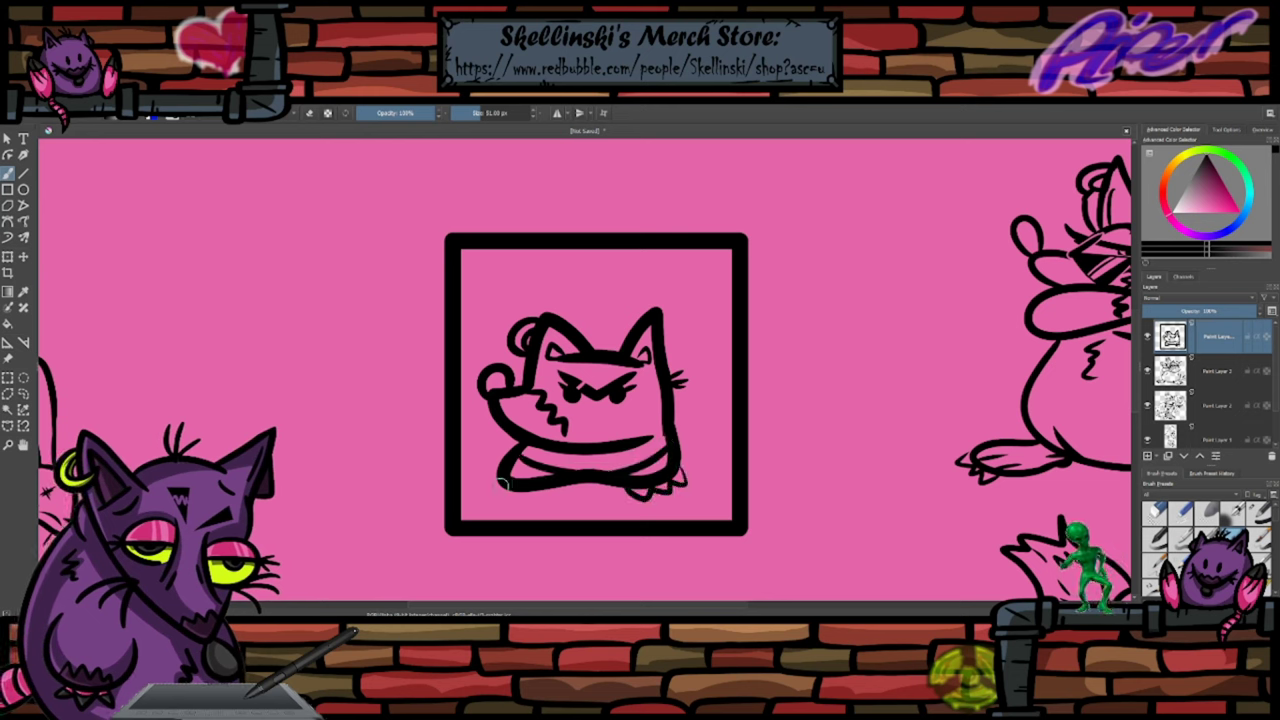
mouse_move(498, 478)
left_mouse_down()
mouse_move(504, 502)
mouse_move(518, 500)
left_mouse_up()
mouse_move(532, 488)
left_mouse_down()
mouse_move(516, 502)
mouse_move(489, 488)
left_mouse_up()
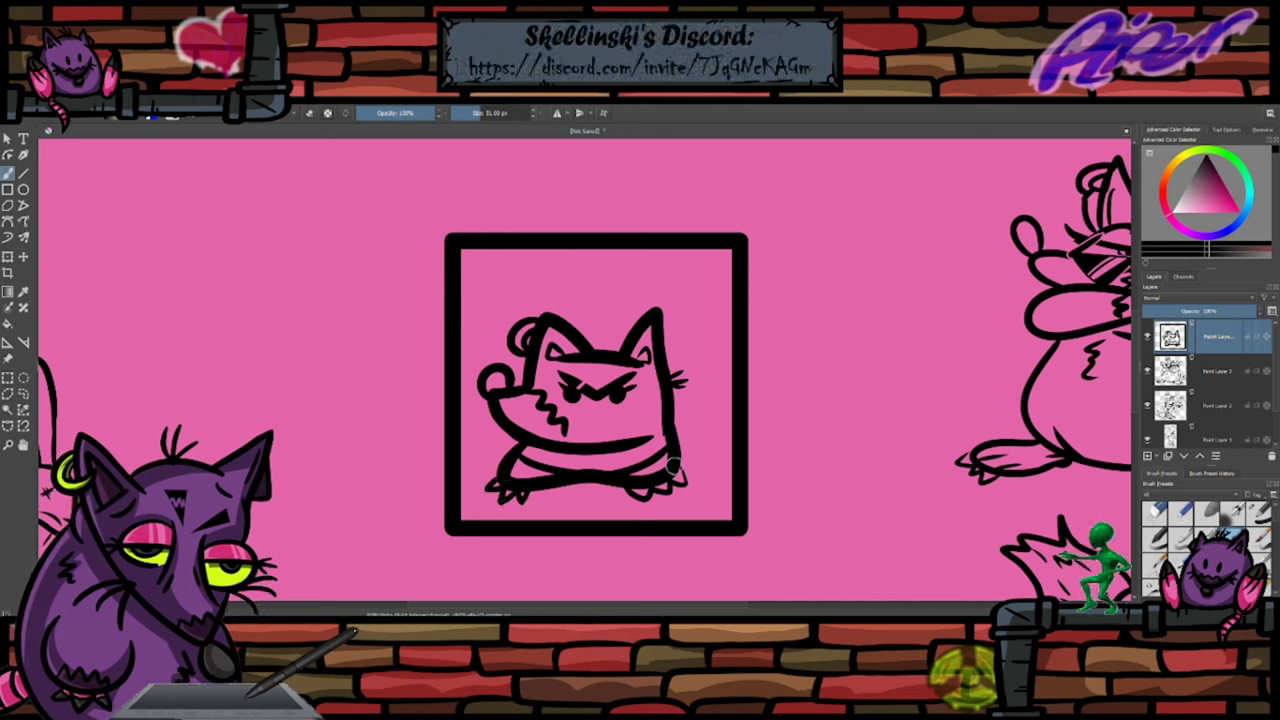
left_click_drag(675, 461, 670, 484)
left_click_drag(669, 478, 647, 498)
left_click_drag(647, 498, 628, 486)
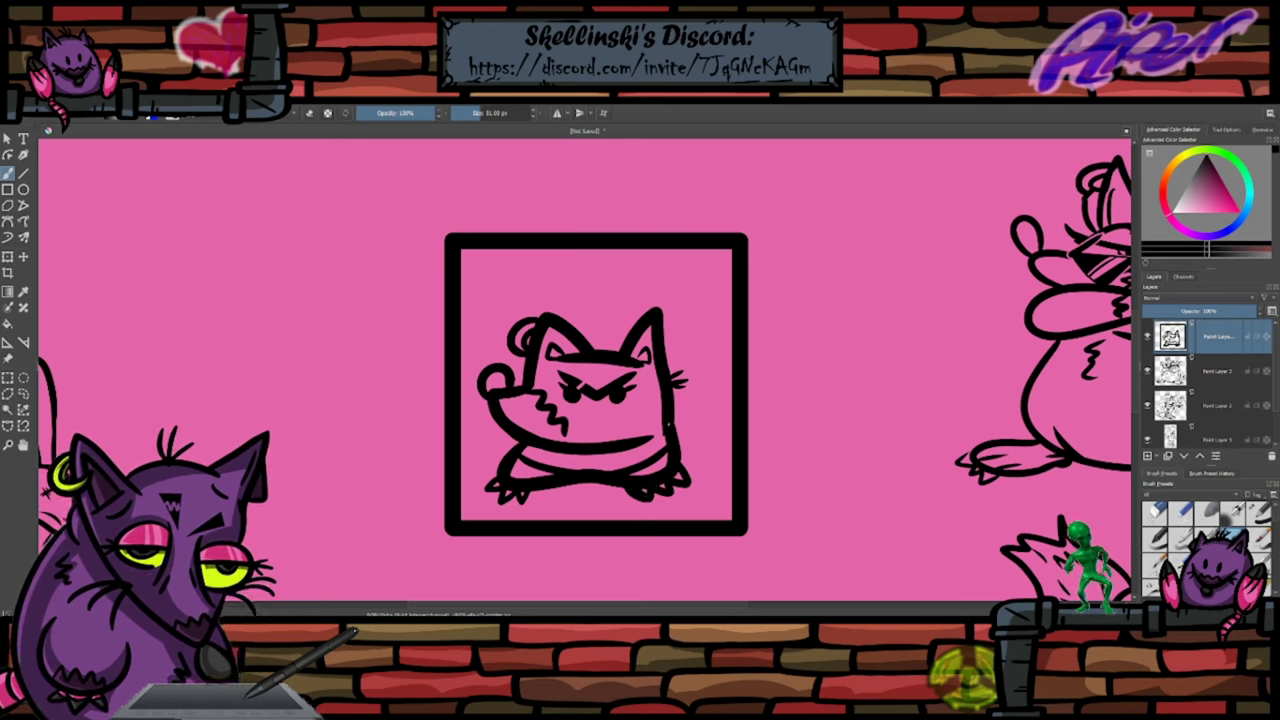
- Add short hatch lines on both legs and a small curved mark at the middle of the belly
left_click_drag(670, 424, 706, 396)
key("ctrl+z")
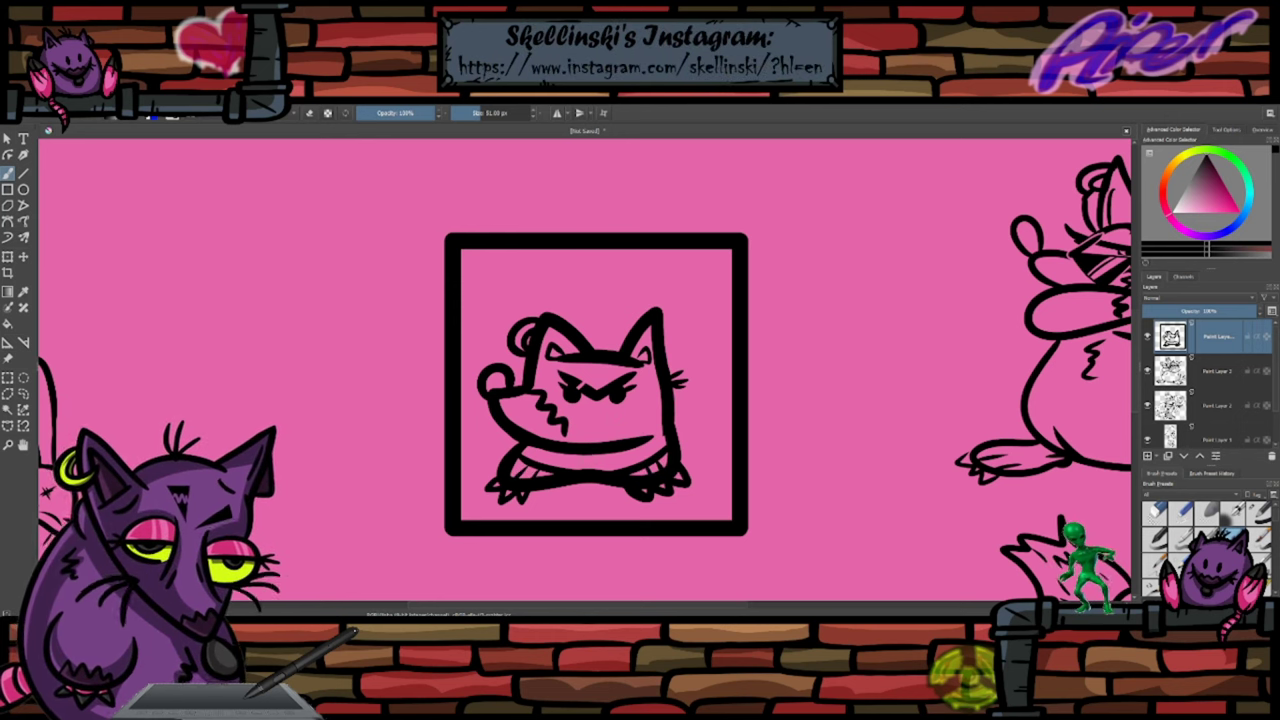
left_click_drag(570, 464, 610, 462)
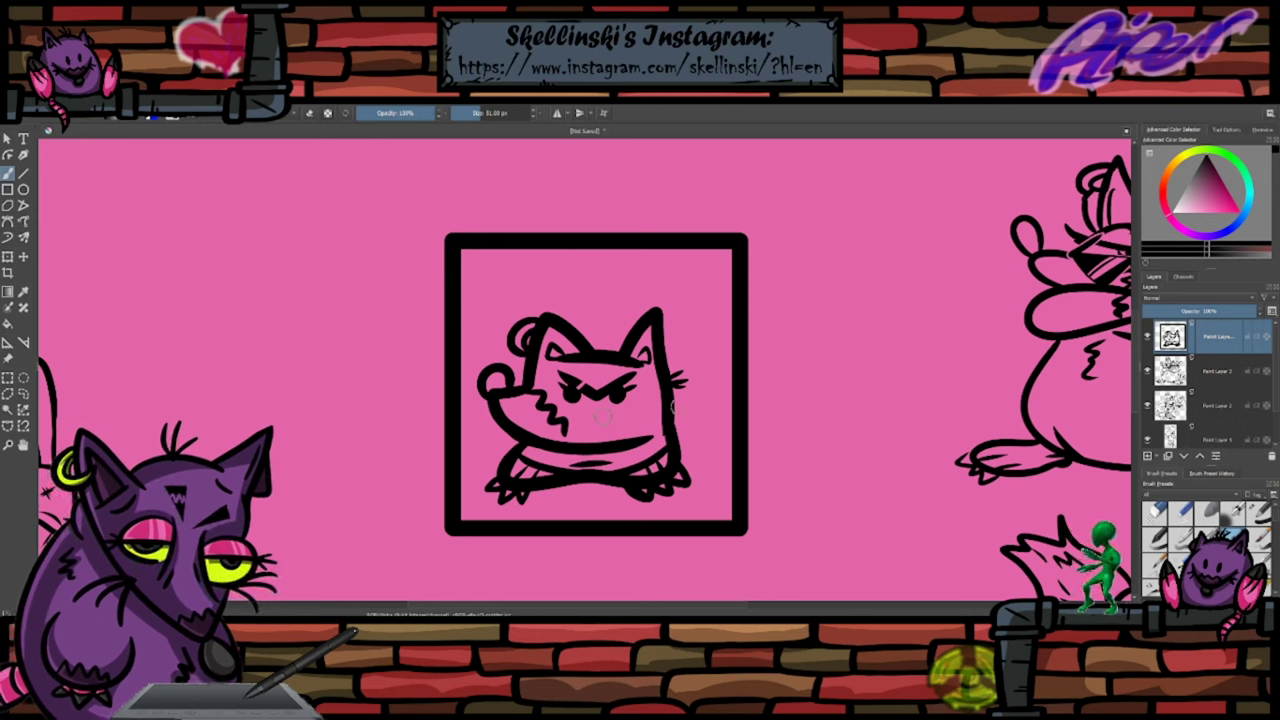
- Erase the head's lower-right edge and draw a rounded arm over it with a zigzag fur line
key("e")
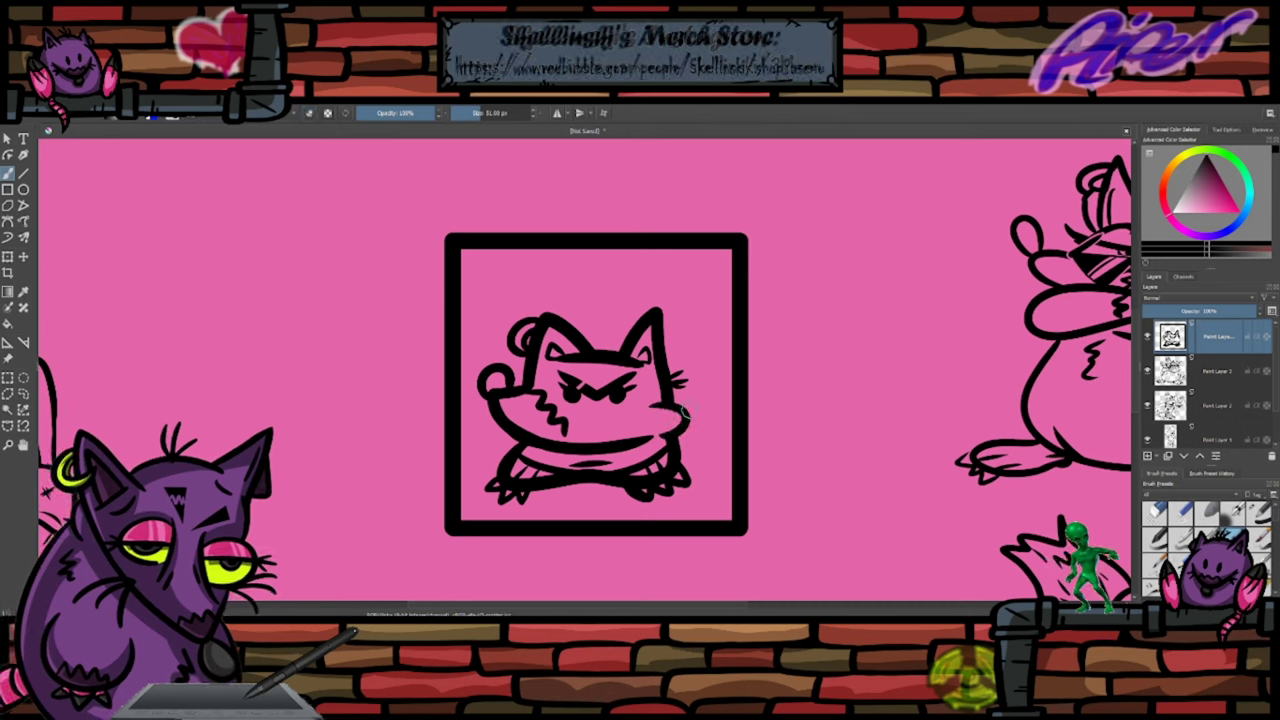
key("e")
mouse_move(650, 440)
left_mouse_down()
mouse_move(606, 446)
mouse_move(656, 435)
mouse_move(692, 446)
left_mouse_up()
key("e")
key("ctrl+z")
left_click_drag(654, 406, 640, 443)
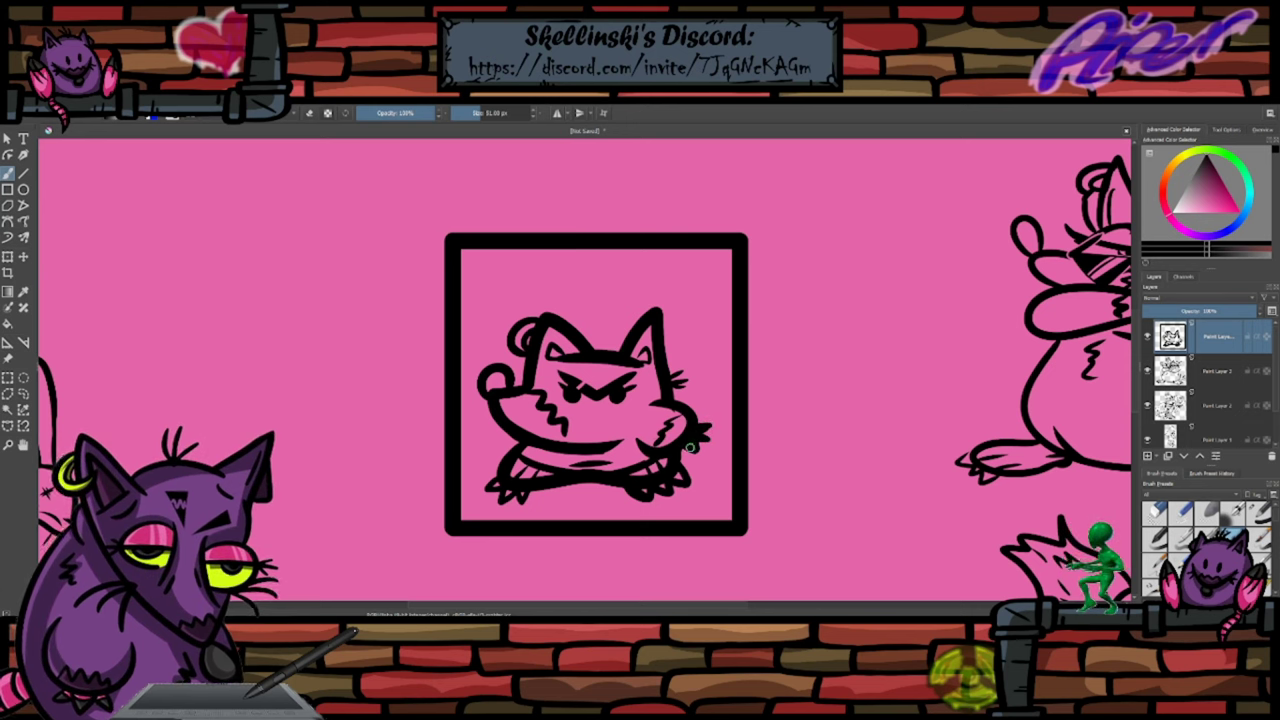
- Redraw the right arm's hand with small pointed claws and outline the left arm below the snout
key("e")
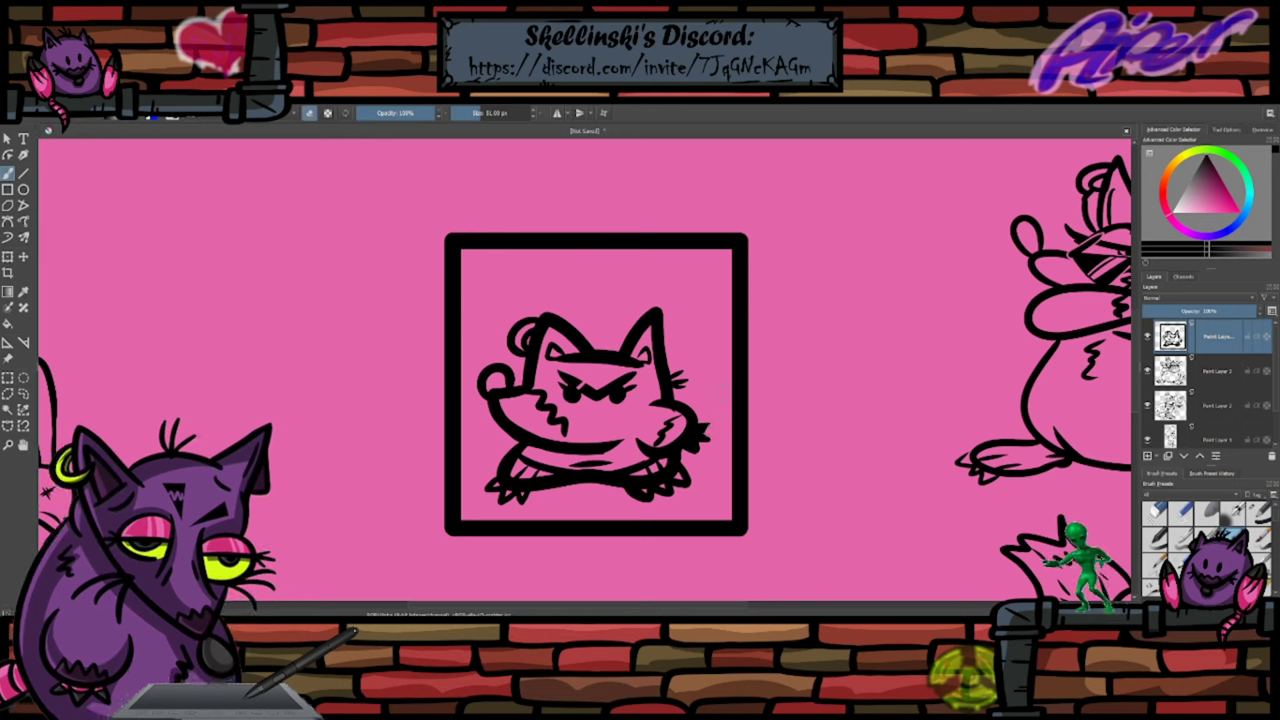
mouse_move(707, 424)
left_mouse_down()
mouse_move(692, 452)
mouse_move(707, 422)
left_mouse_up()
key("e")
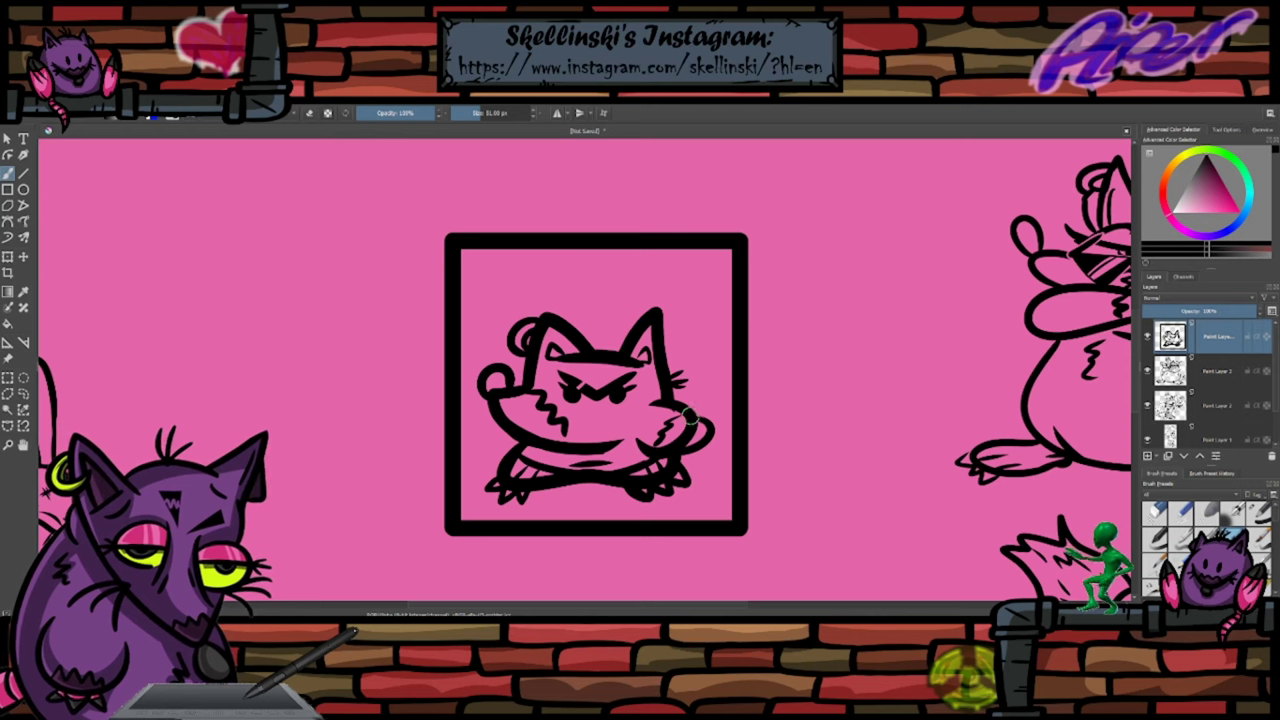
key("ctrl+z")
key("ctrl+z")
mouse_move(675, 408)
left_mouse_down()
mouse_move(658, 447)
mouse_move(665, 413)
mouse_move(682, 441)
mouse_move(684, 413)
mouse_move(703, 423)
mouse_move(682, 454)
left_mouse_up()
key("ctrl+z")
key("ctrl+z")
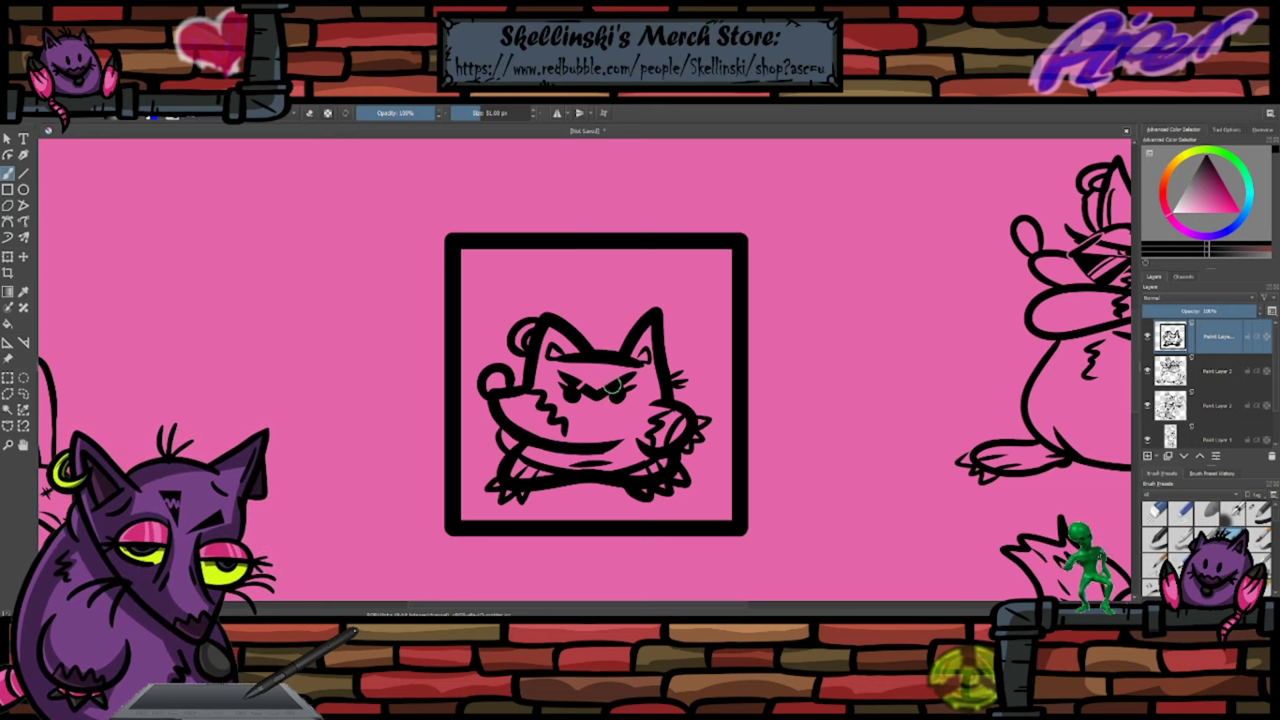
- Draw a spiky hair tuft between the ears and small pointed claws on the left arm
left_click_drag(600, 346, 605, 326)
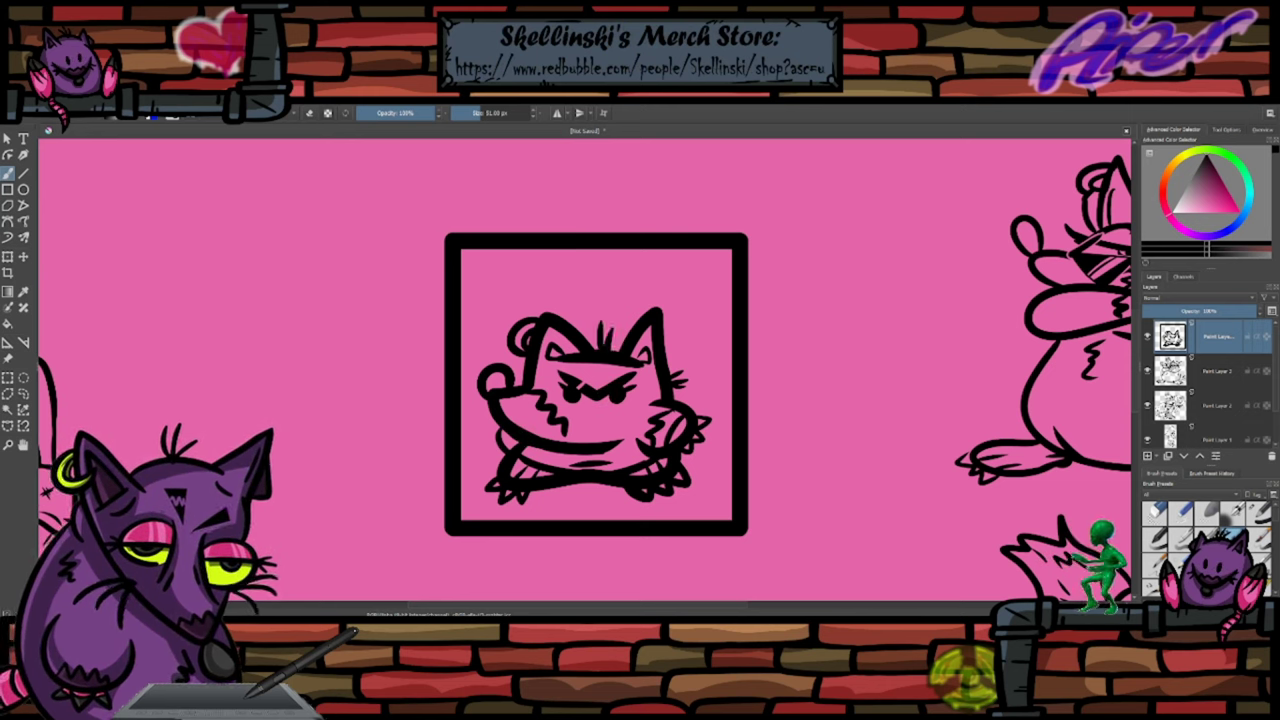
mouse_move(682, 404)
left_mouse_down()
mouse_move(708, 370)
mouse_move(719, 384)
mouse_move(693, 411)
left_mouse_up()
key("ctrl+z")
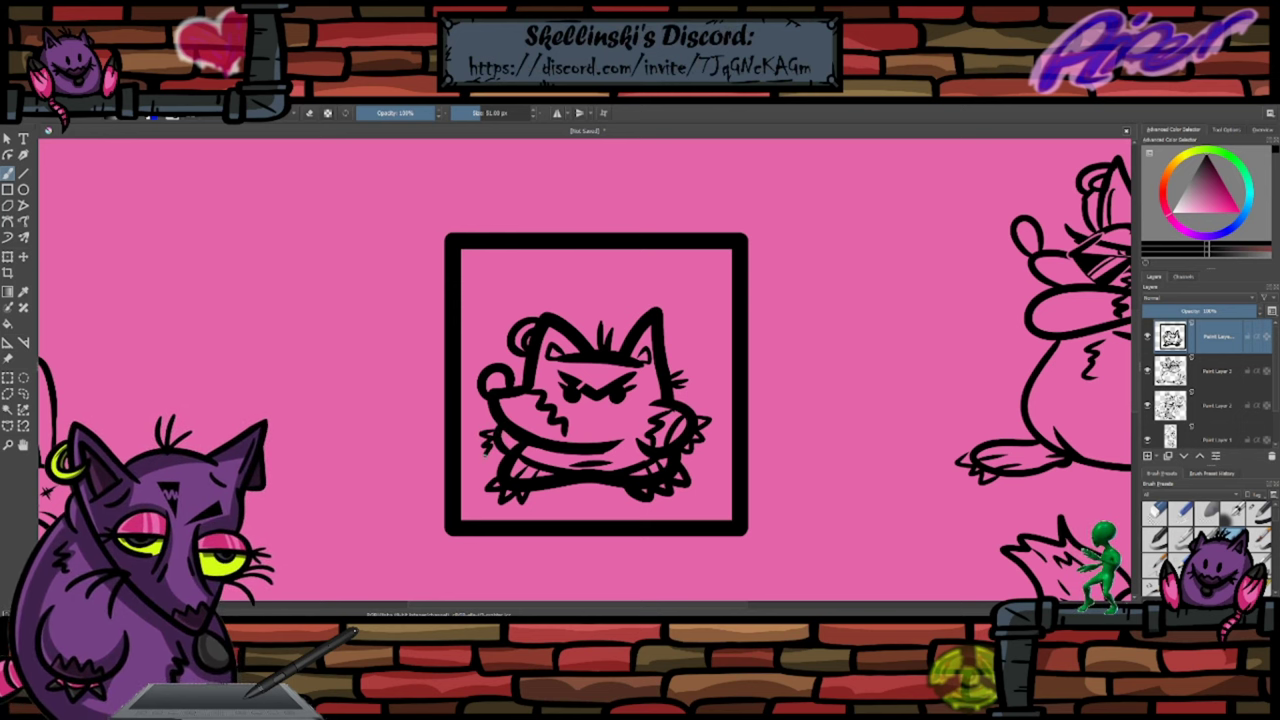
left_click_drag(487, 452, 498, 447)
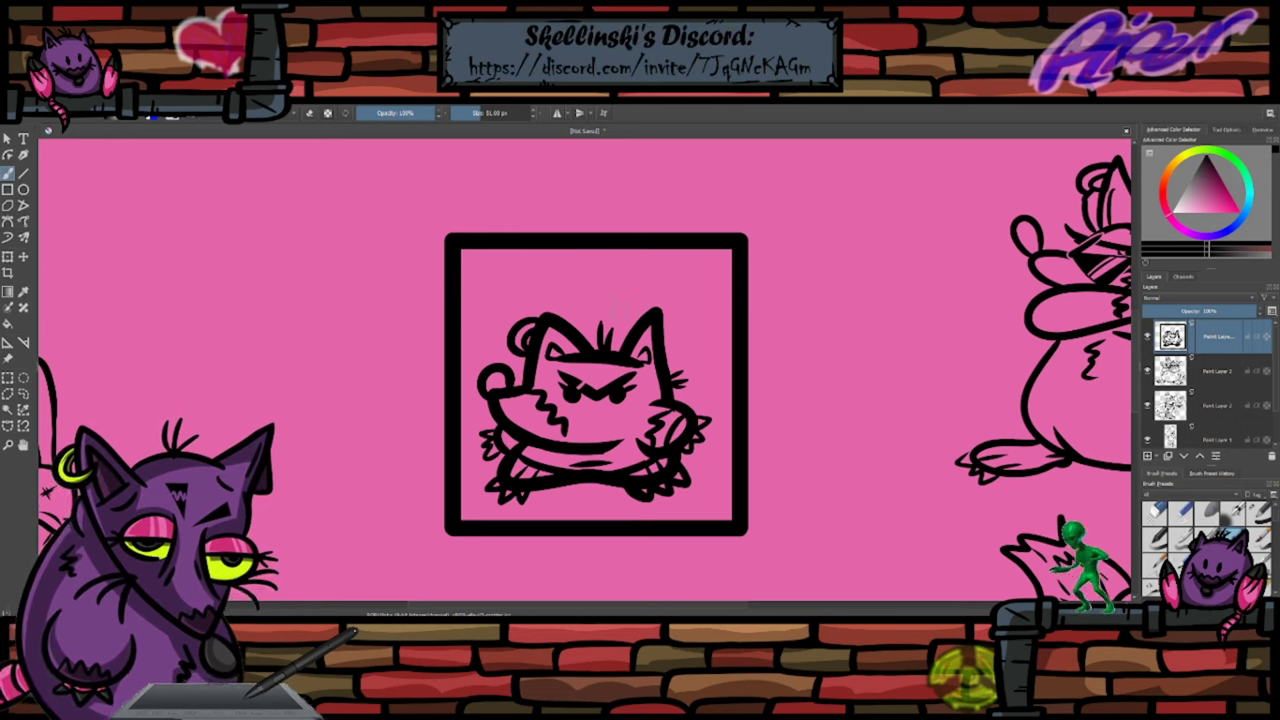
- Select the character inside the frame with a freehand outline, scale it down and place it at the frame's centre
left_click_drag(460, 288, 730, 289)
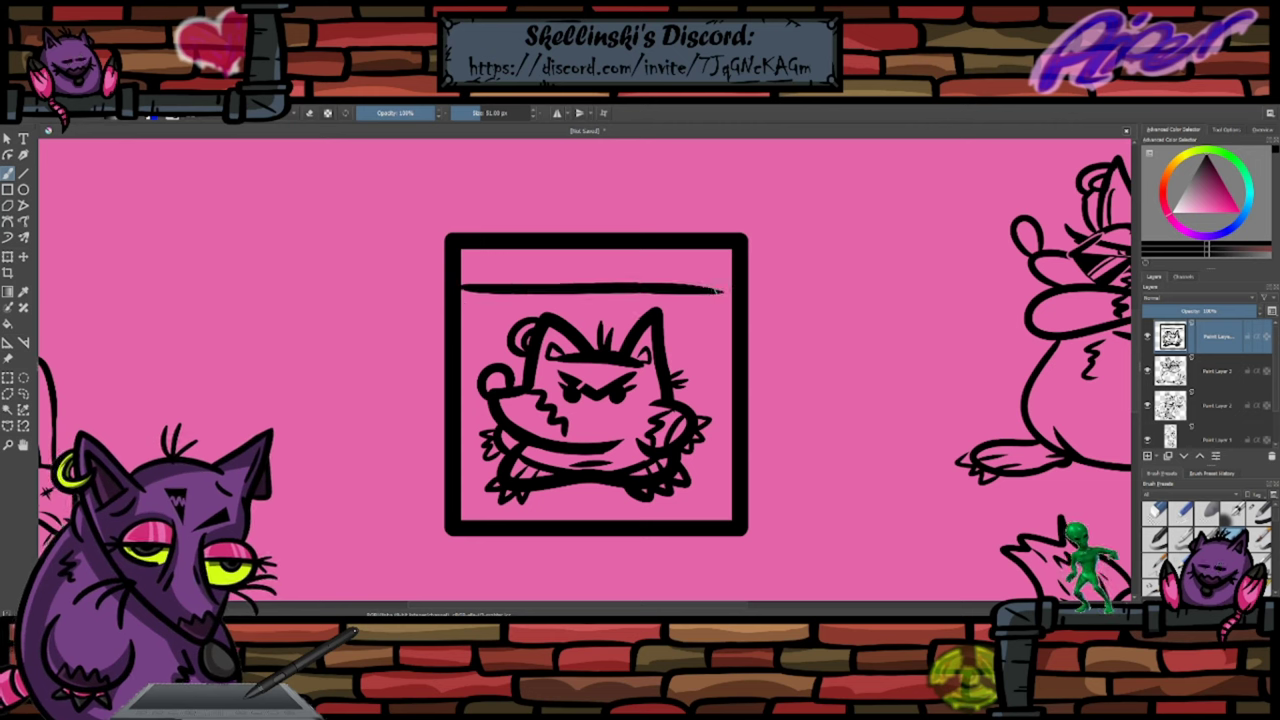
key("ctrl+z")
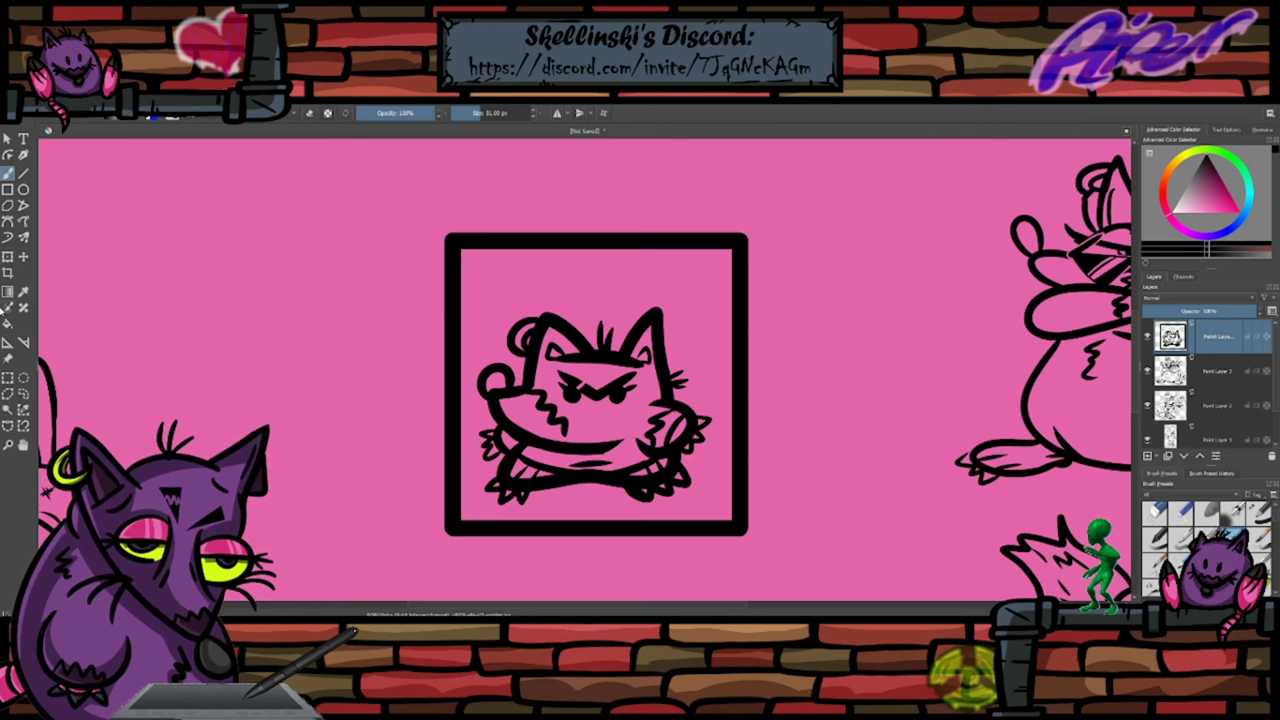
left_click(23, 393)
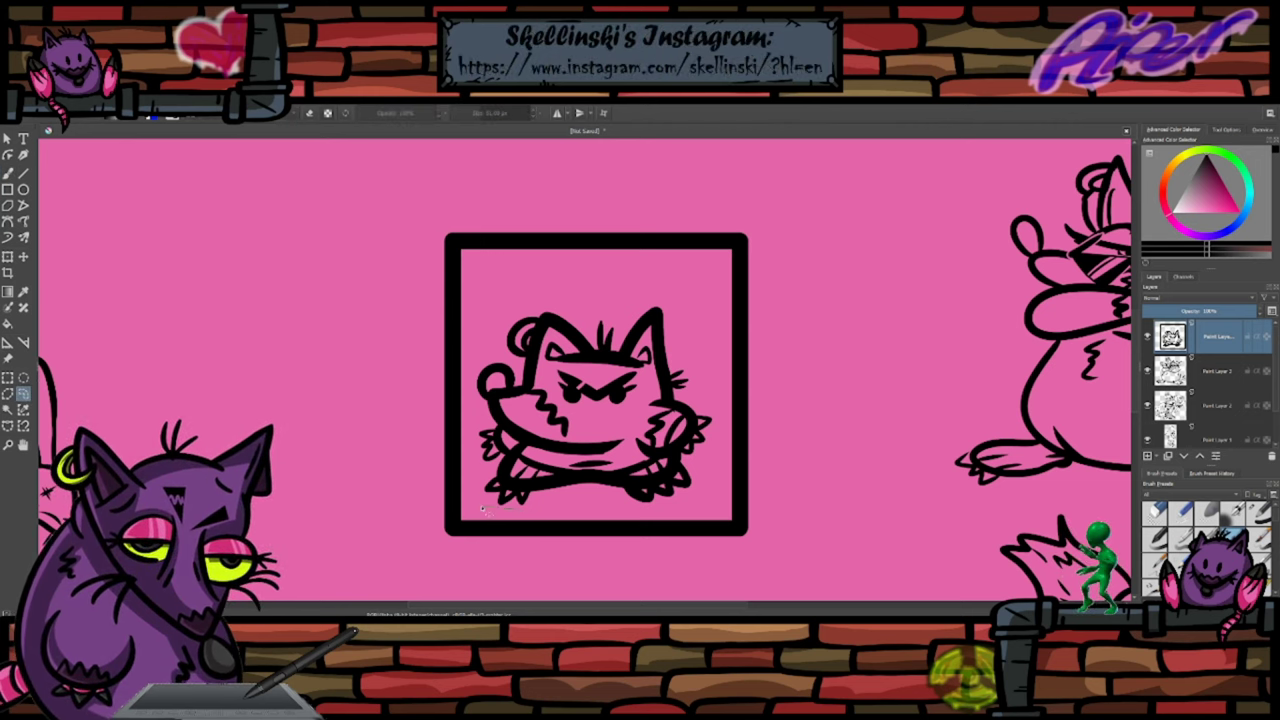
mouse_move(460, 398)
left_mouse_down()
mouse_move(467, 456)
mouse_move(488, 305)
mouse_move(566, 283)
mouse_move(668, 287)
mouse_move(708, 346)
mouse_move(727, 445)
left_mouse_up()
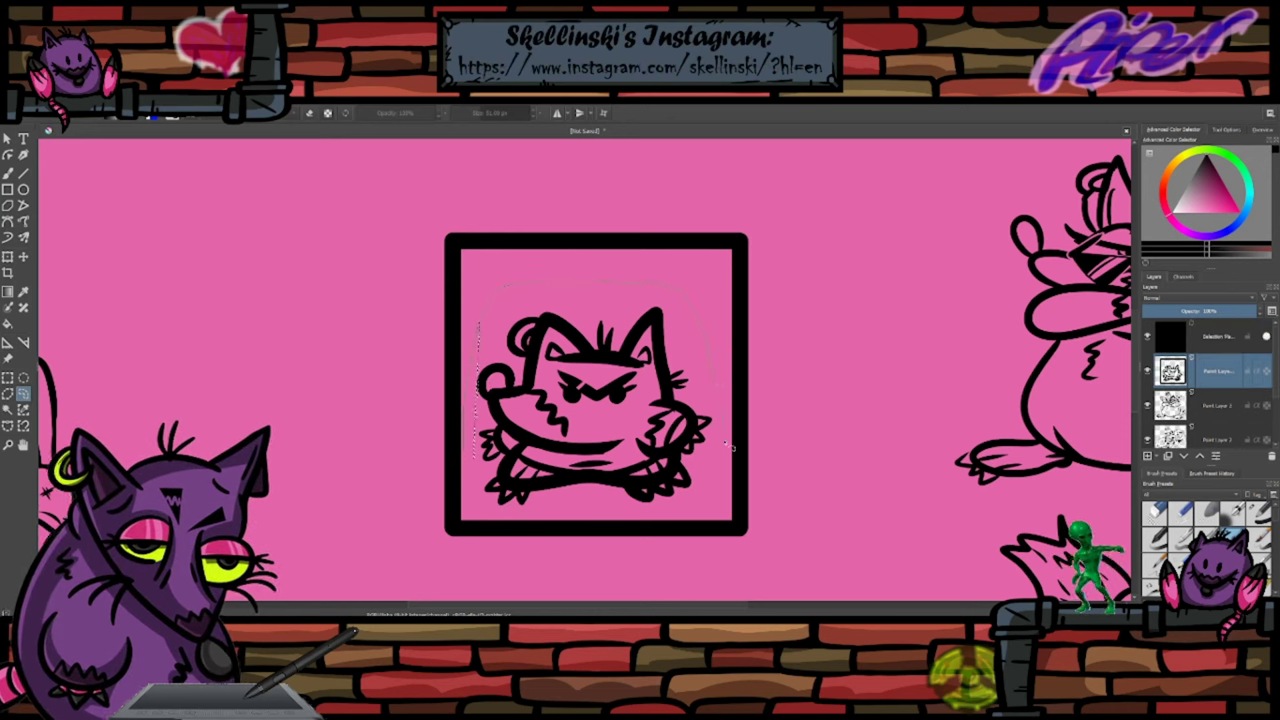
mouse_move(565, 509)
left_mouse_down()
mouse_move(478, 507)
mouse_move(462, 430)
left_mouse_up()
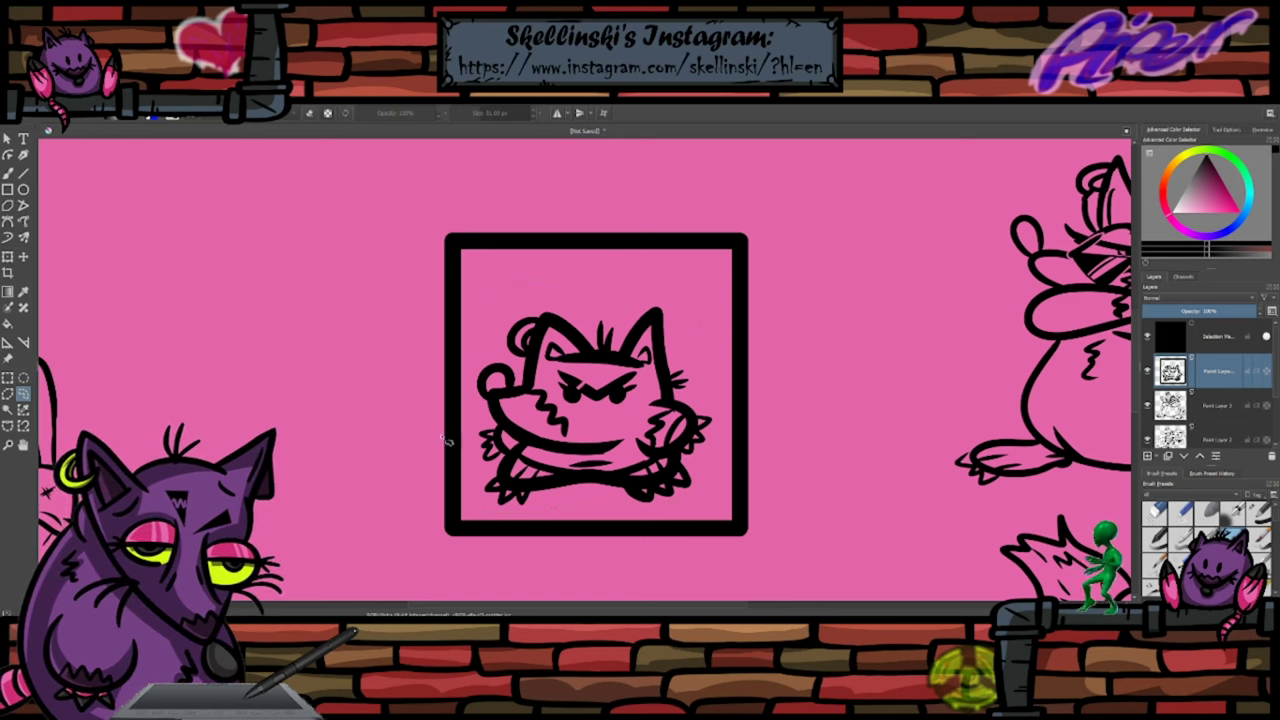
left_click(8, 256)
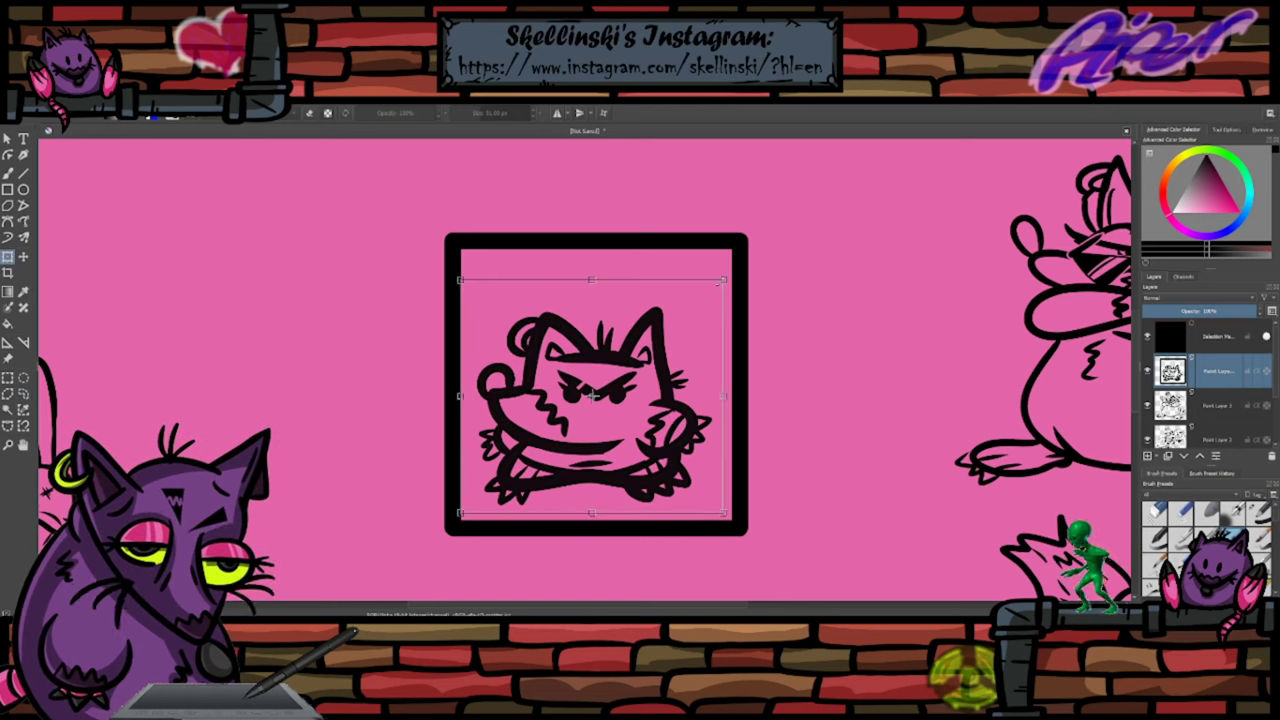
left_click_drag(721, 282, 631, 362)
left_click_drag(611, 432, 675, 405)
left_click_drag(645, 408, 640, 389)
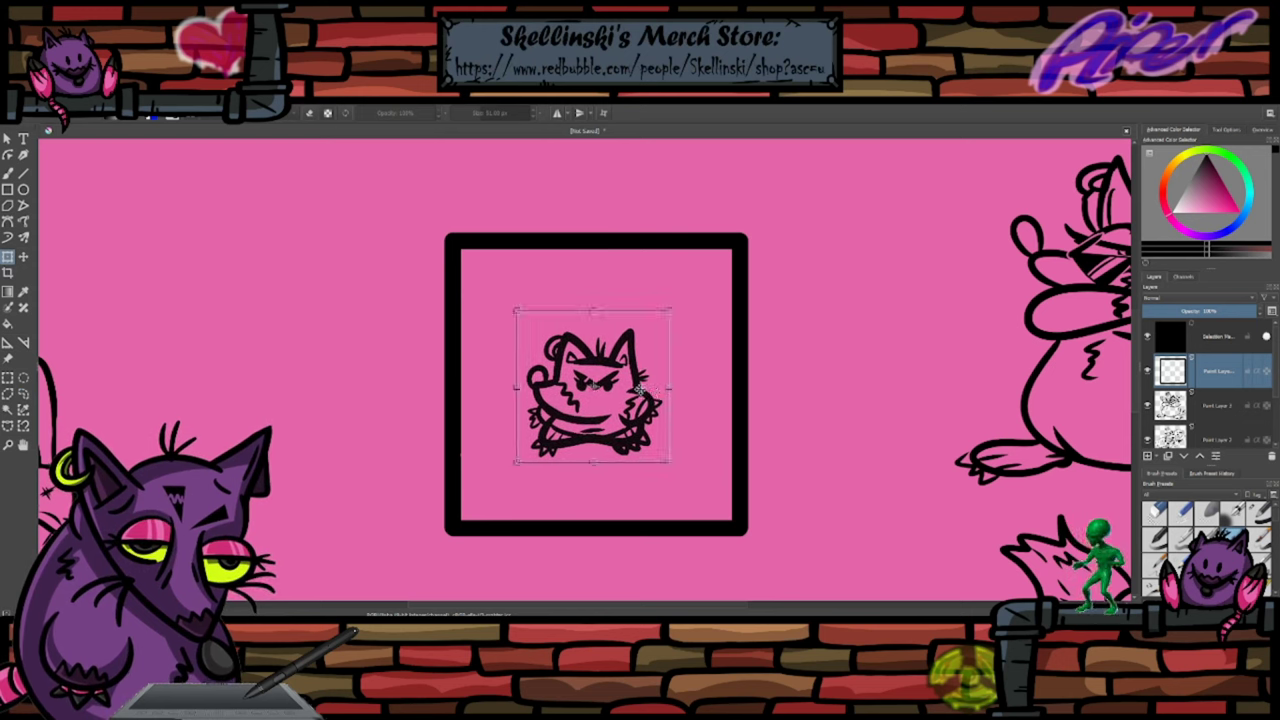
- Draw a horizontal brush line across the inside of the frame just above the character's ears
left_click(8, 173)
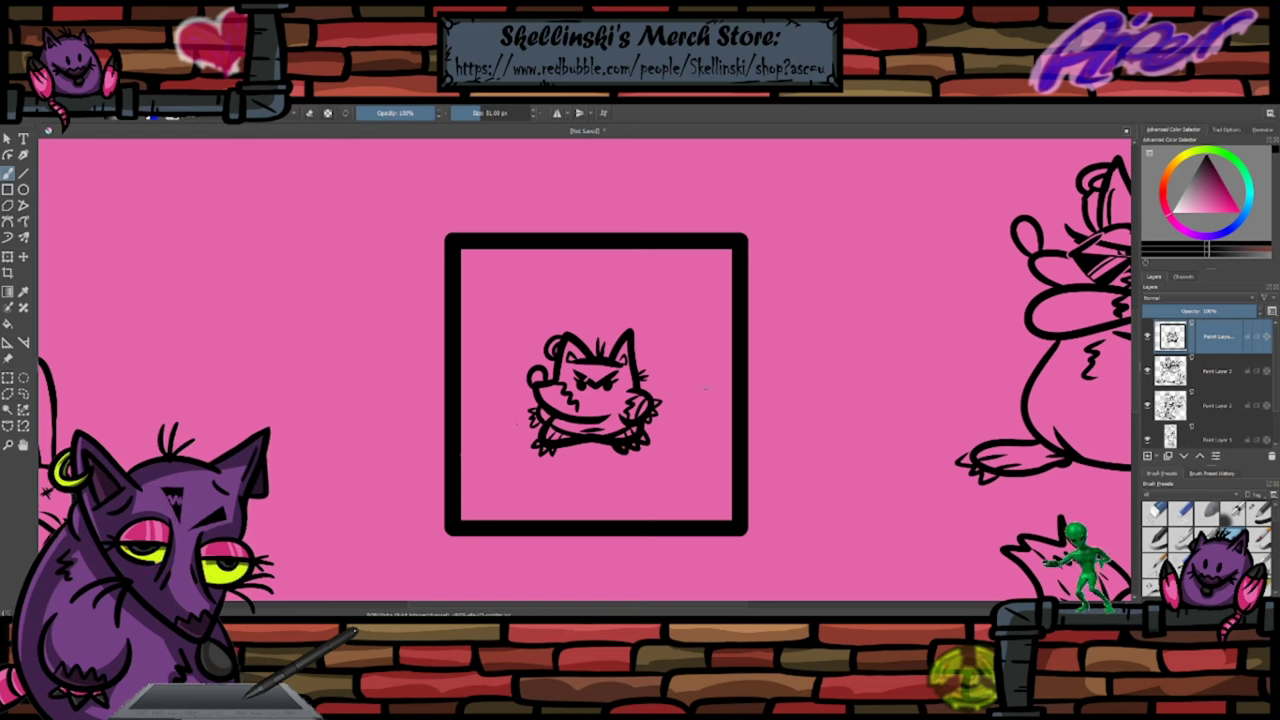
left_click_drag(490, 302, 718, 288)
key("ctrl+z")
left_click_drag(470, 313, 730, 315)
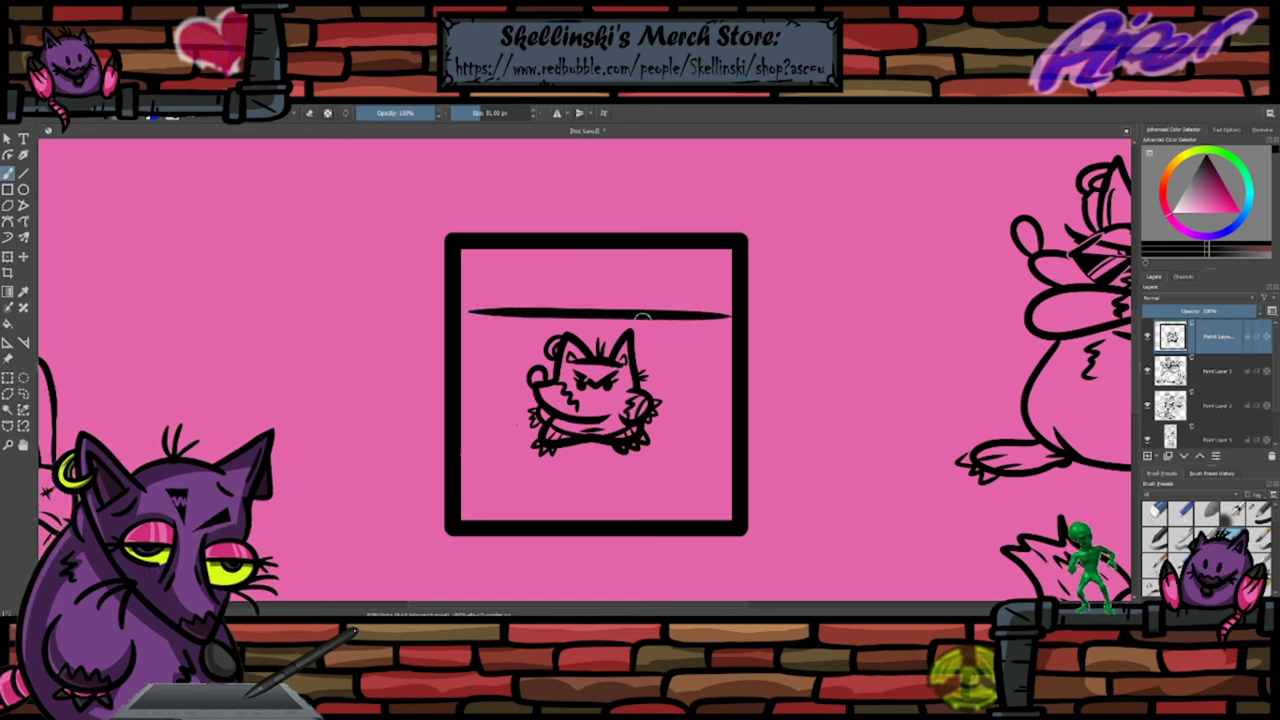
- Draw a horizontal divider below the small creature and a row of four circles in the strip above it, marking the third circle with an icon
left_click_drag(724, 476, 466, 466)
key("ctrl+z")
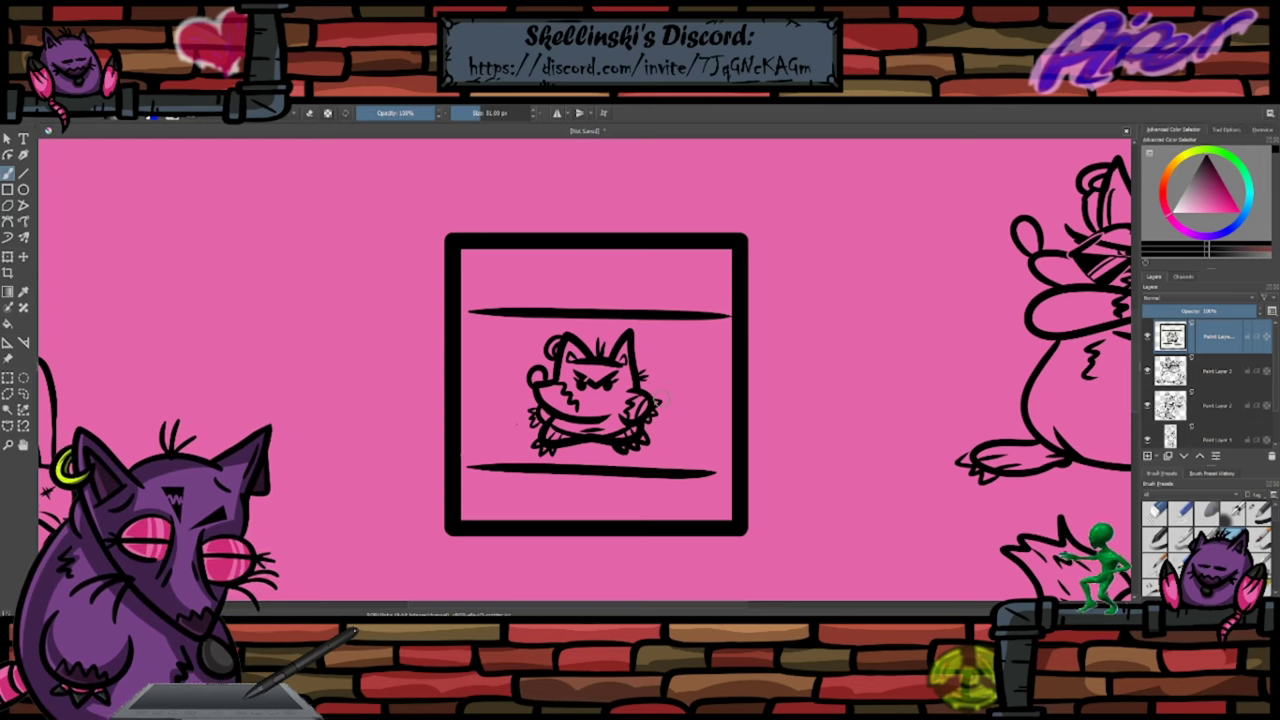
left_click_drag(649, 396, 657, 405)
mouse_move(648, 256)
left_mouse_down()
mouse_move(620, 301)
mouse_move(658, 262)
left_mouse_up()
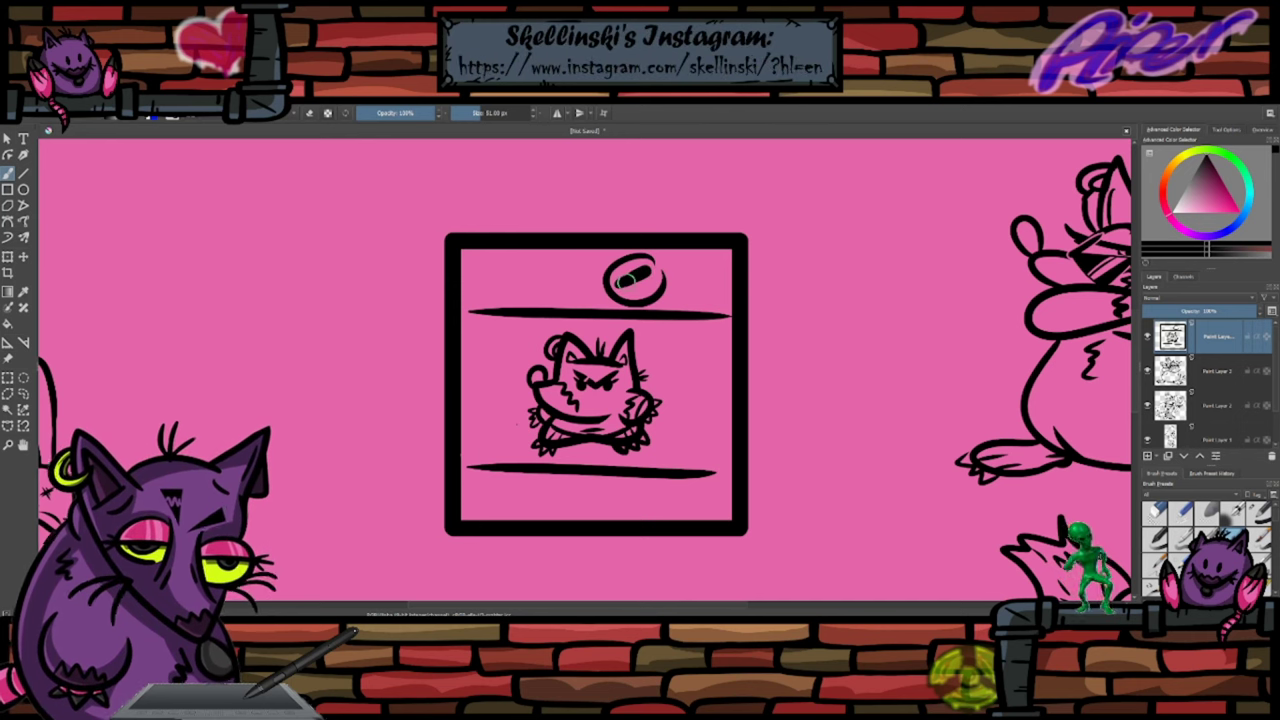
left_click_drag(619, 284, 710, 262)
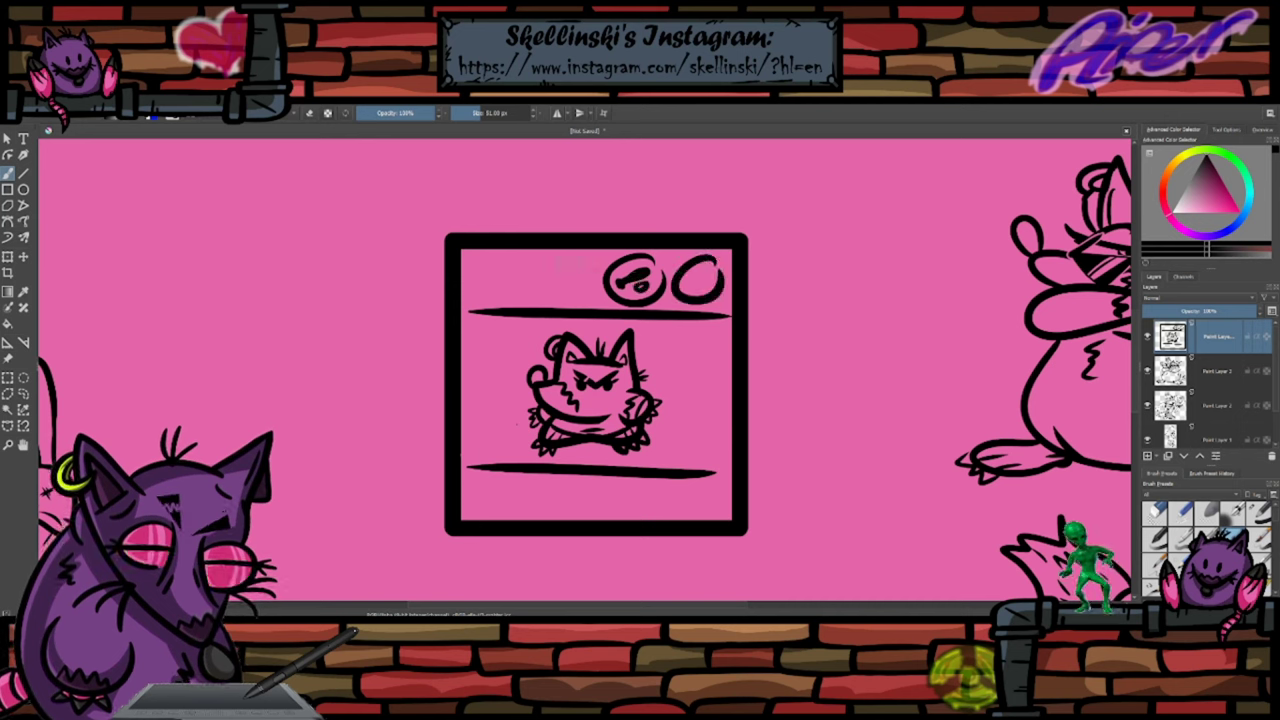
left_click_drag(588, 253, 580, 304)
key("ctrl+z")
mouse_move(522, 252)
left_mouse_down()
mouse_move(468, 298)
mouse_move(496, 252)
left_mouse_up()
key("ctrl+z")
key("ctrl+z")
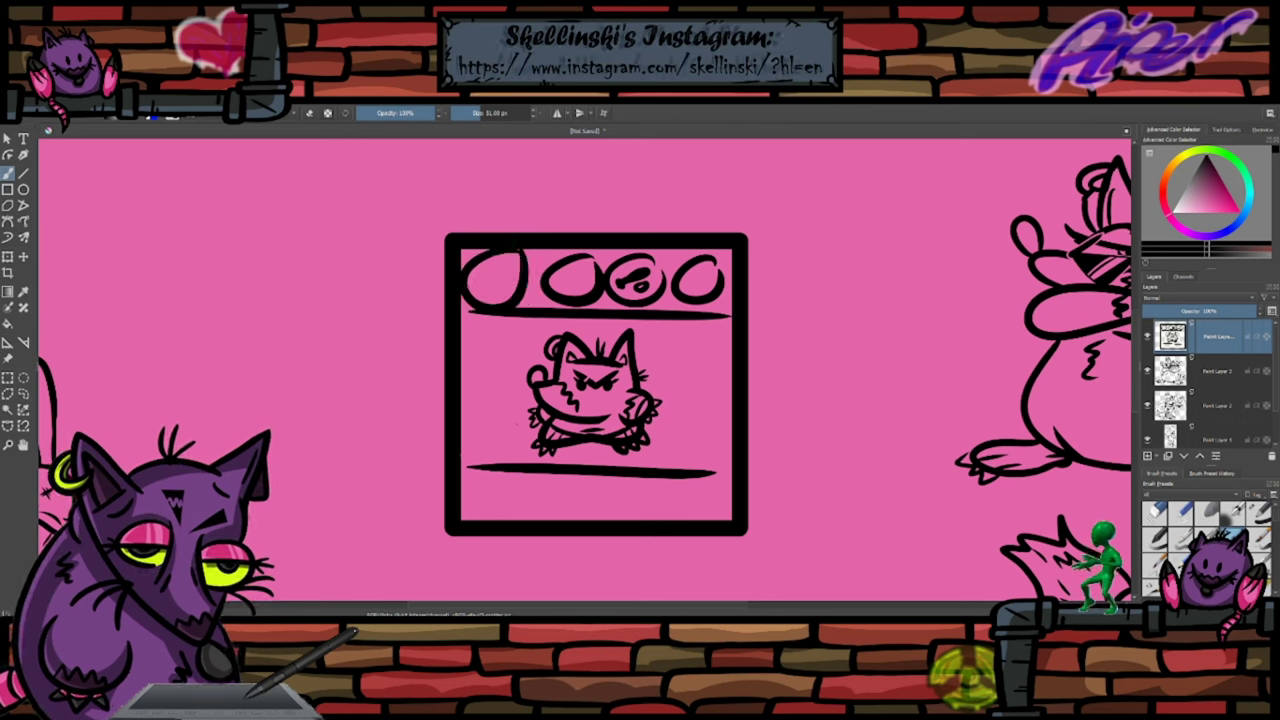
- Sketch a row of four circles along the frame's lower strip and draw a small icon inside each
mouse_move(700, 478)
left_mouse_down()
mouse_move(556, 484)
mouse_move(500, 518)
mouse_move(520, 520)
left_mouse_up()
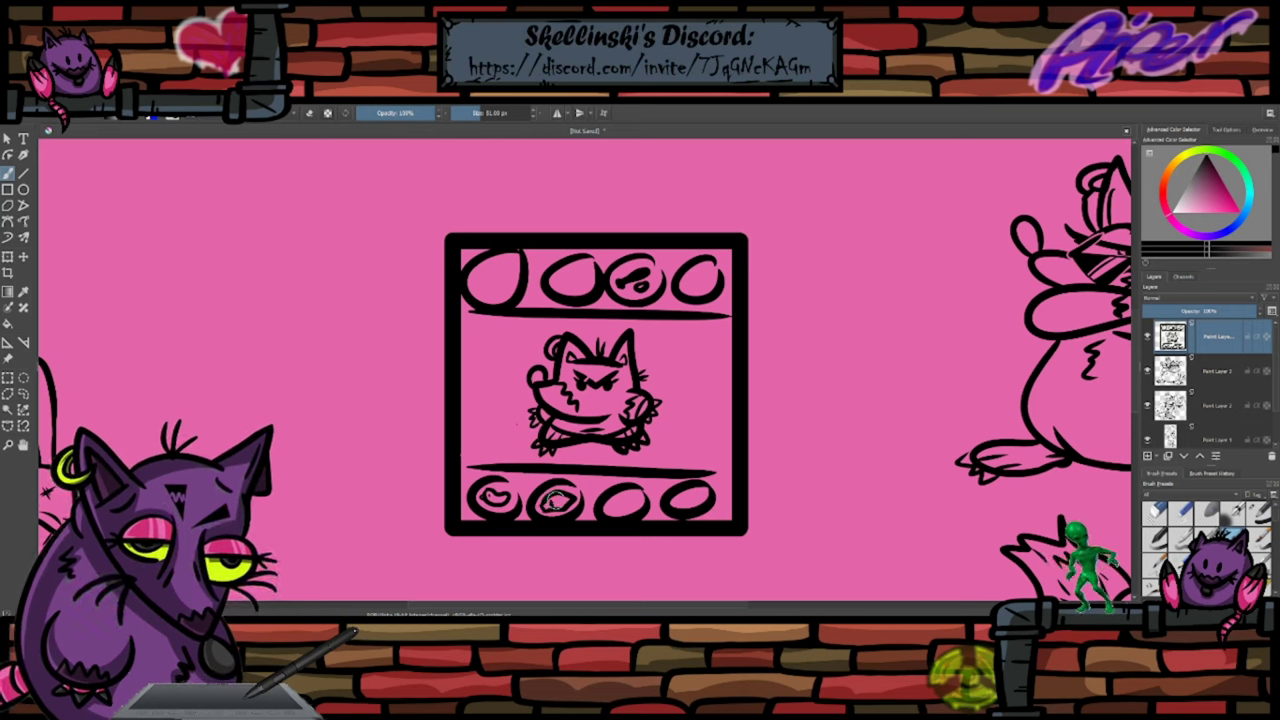
left_click_drag(540, 502, 566, 504)
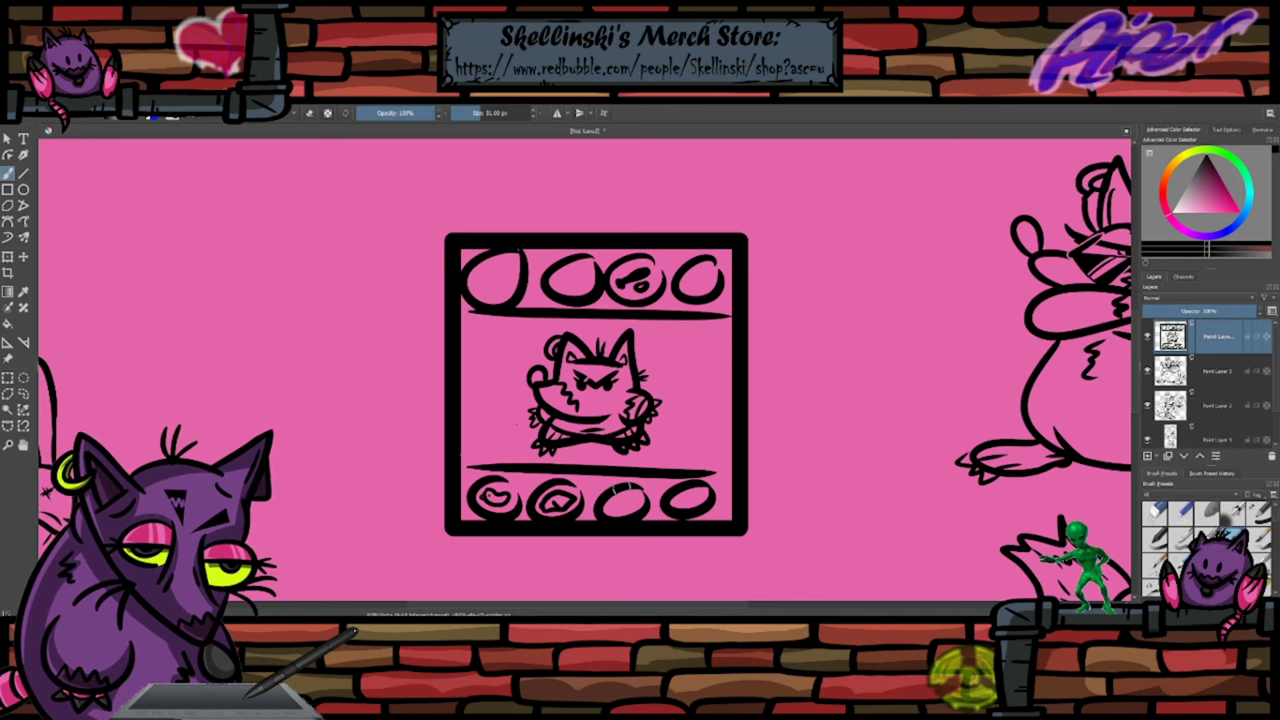
left_click_drag(618, 492, 618, 505)
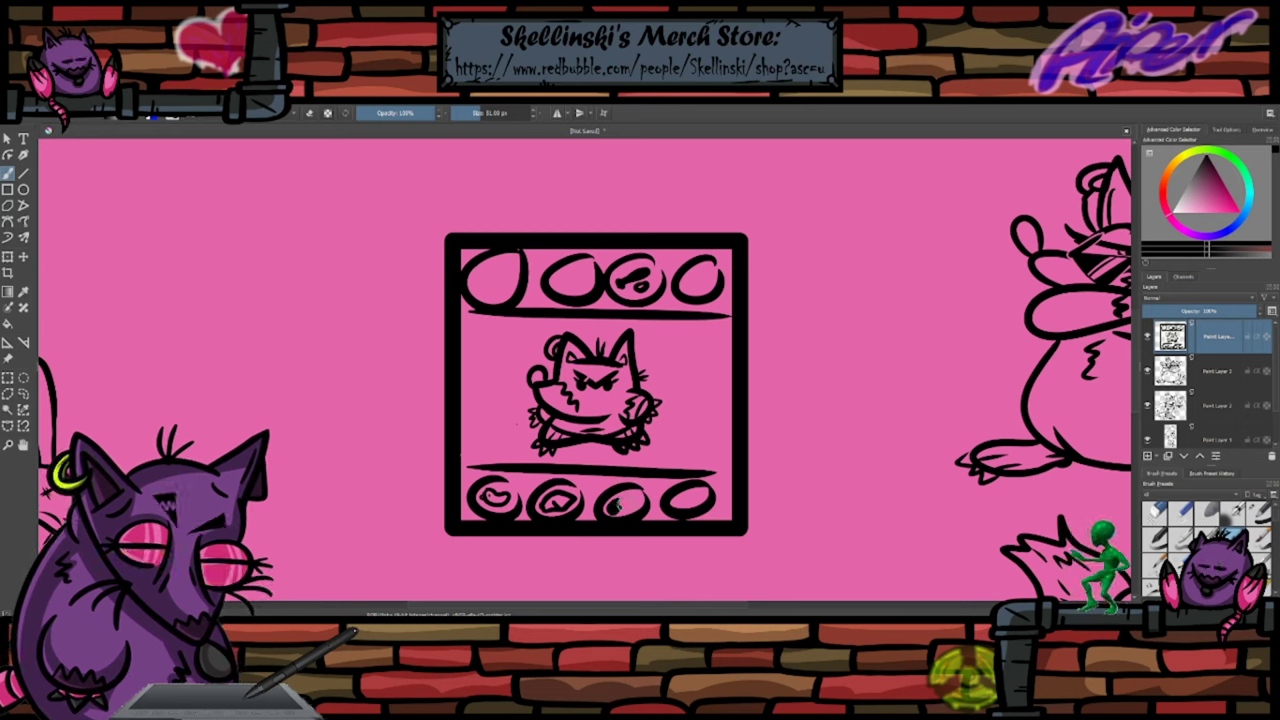
key("e")
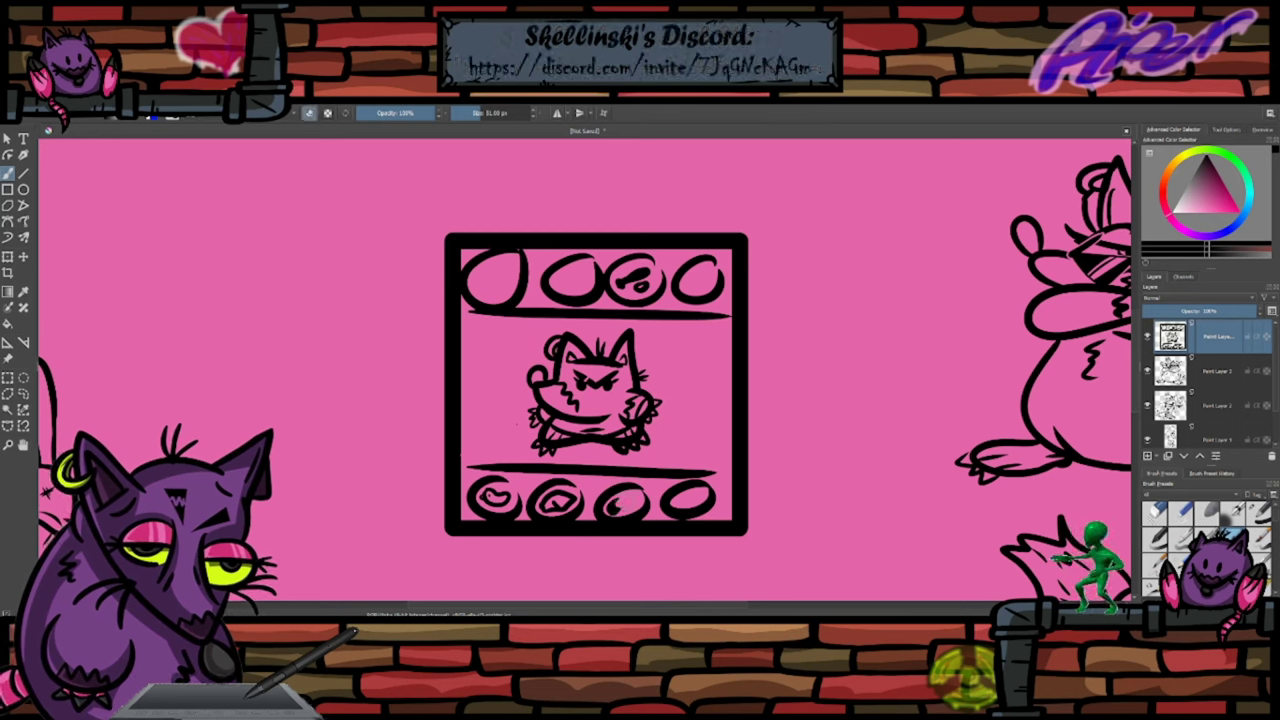
key("e")
left_click_drag(626, 499, 628, 506)
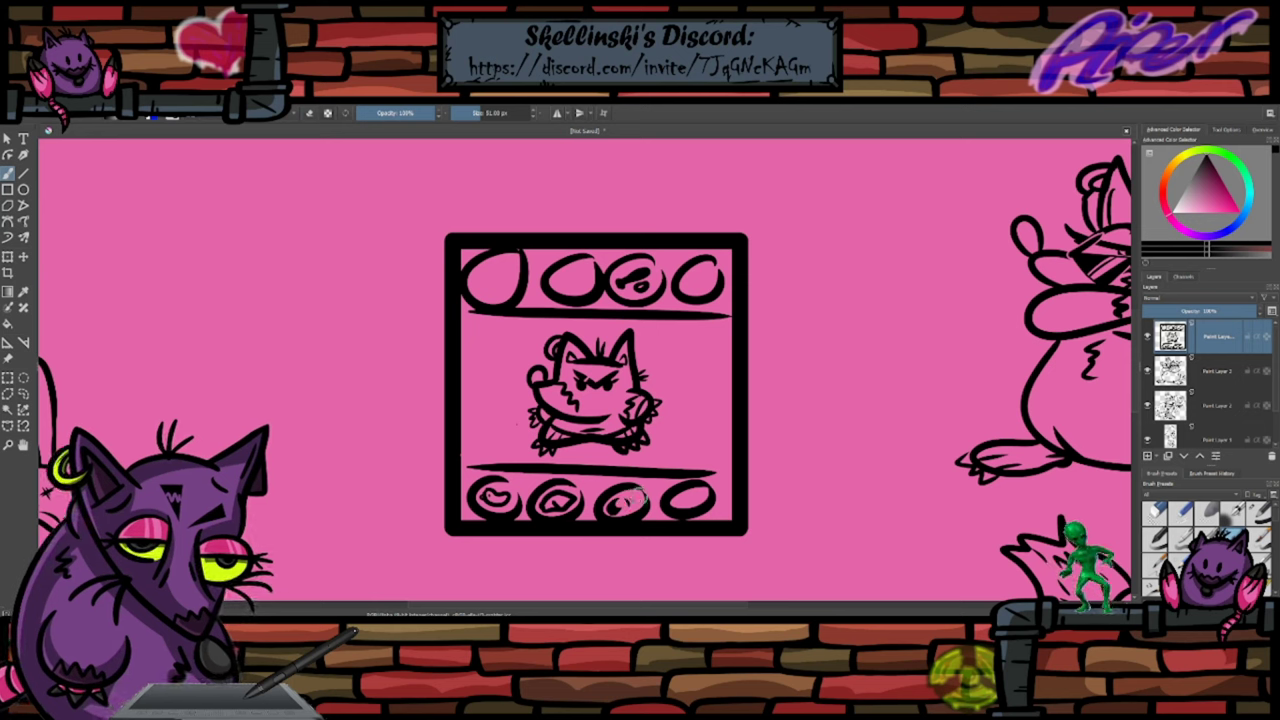
key("ctrl+z")
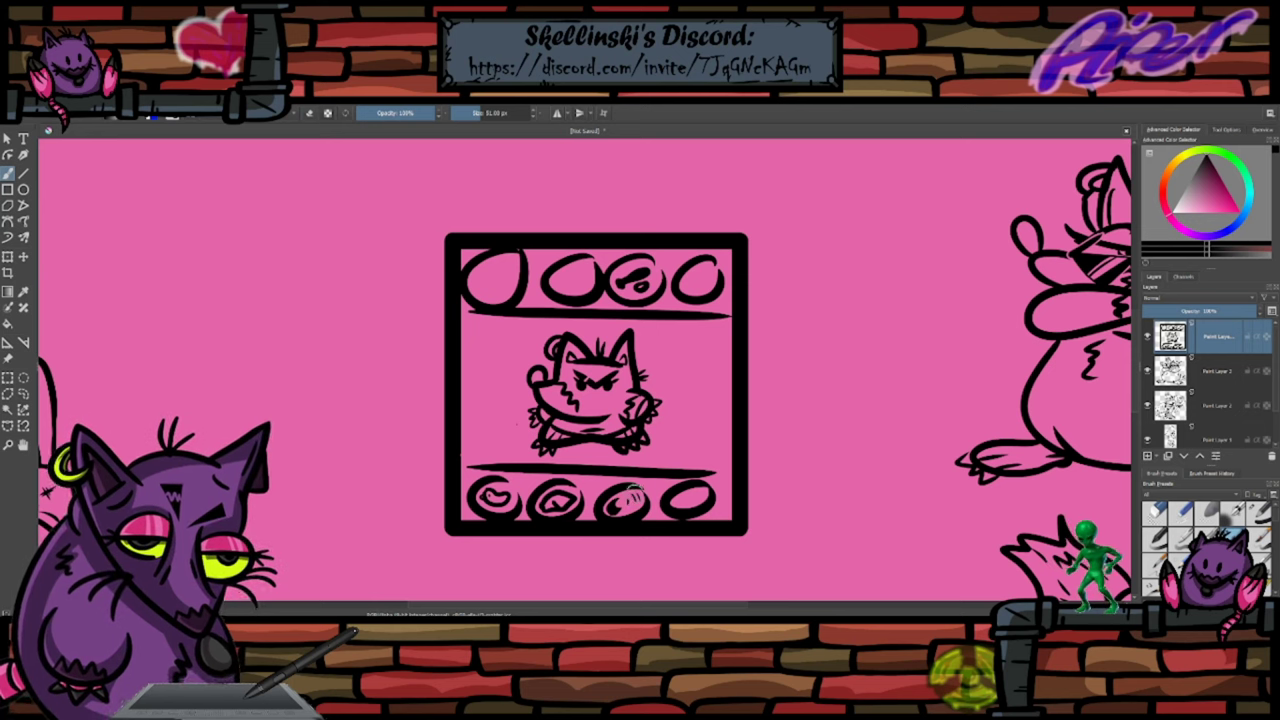
left_click_drag(626, 414, 624, 426)
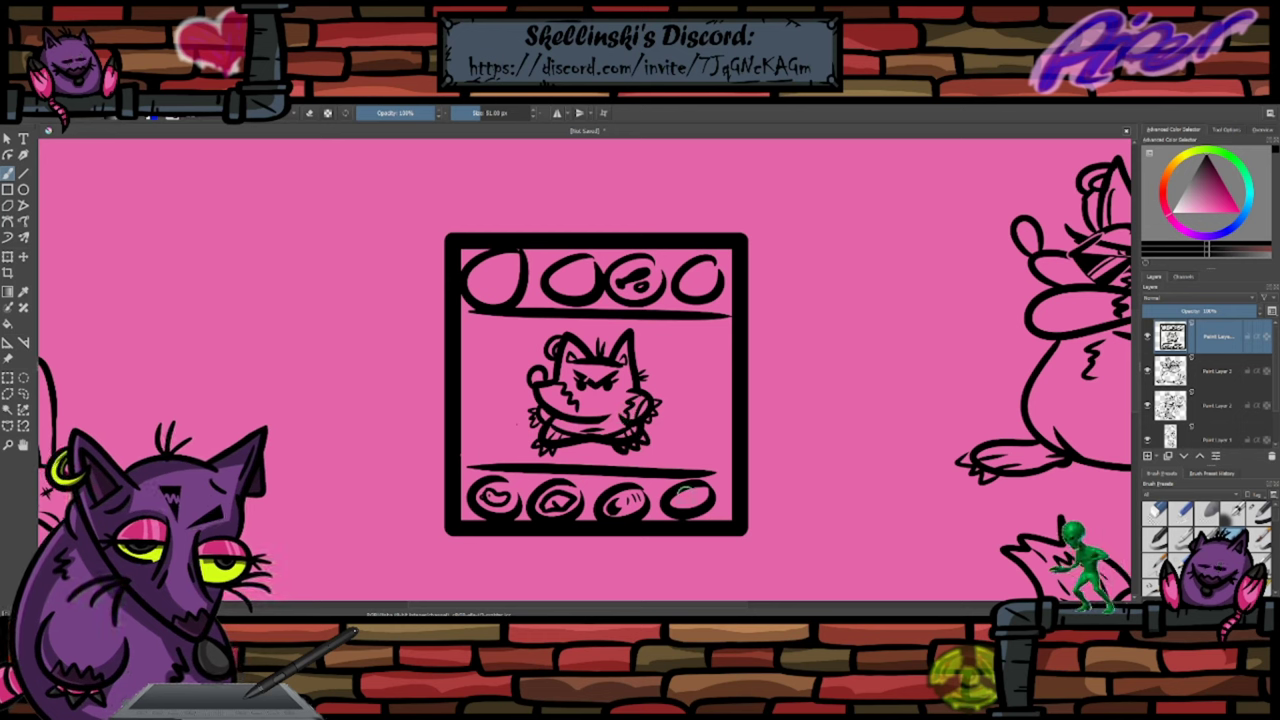
mouse_move(690, 490)
left_mouse_down()
mouse_move(684, 505)
mouse_move(697, 500)
left_mouse_up()
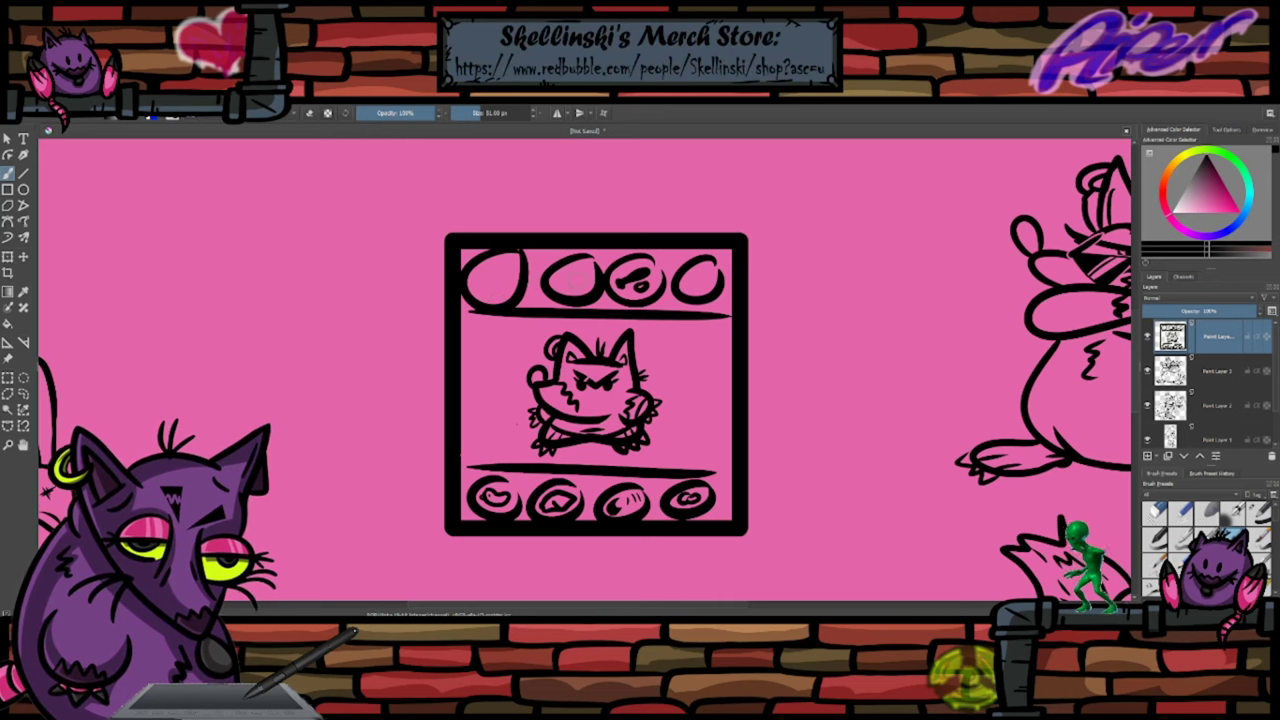
- Fill the remaining empty circles in the frame's upper strip with small icons, including a fork and knife in the first
left_click_drag(564, 286, 579, 271)
left_click_drag(566, 262, 577, 286)
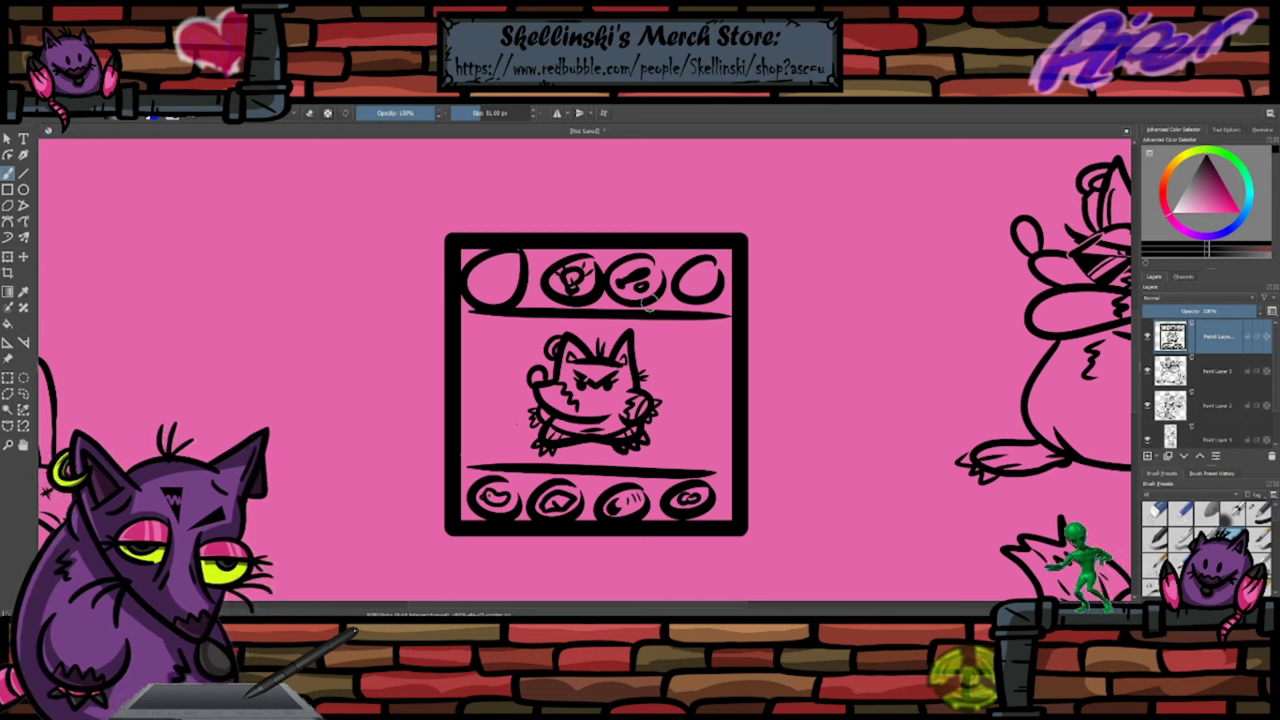
mouse_move(702, 273)
left_mouse_down()
mouse_move(697, 283)
mouse_move(714, 277)
mouse_move(690, 295)
mouse_move(700, 283)
left_mouse_up()
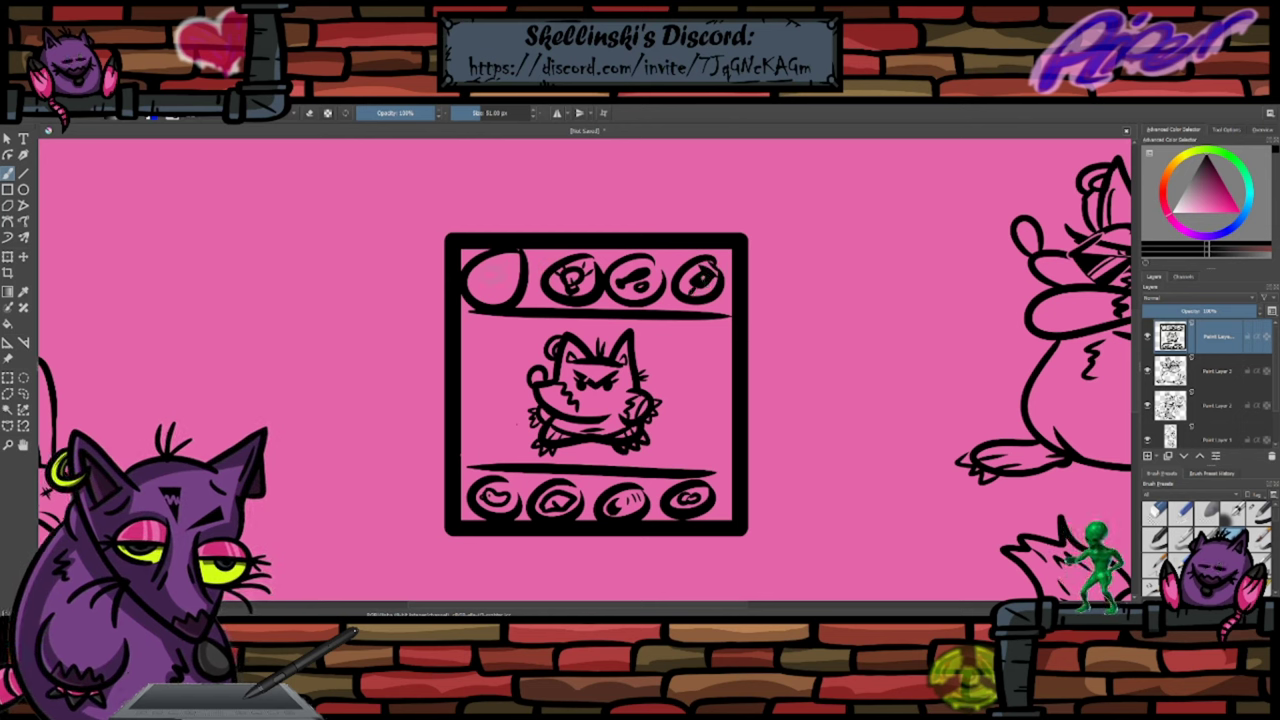
mouse_move(482, 274)
left_mouse_down()
mouse_move(494, 274)
mouse_move(480, 266)
mouse_move(494, 304)
mouse_move(512, 298)
mouse_move(514, 256)
left_mouse_up()
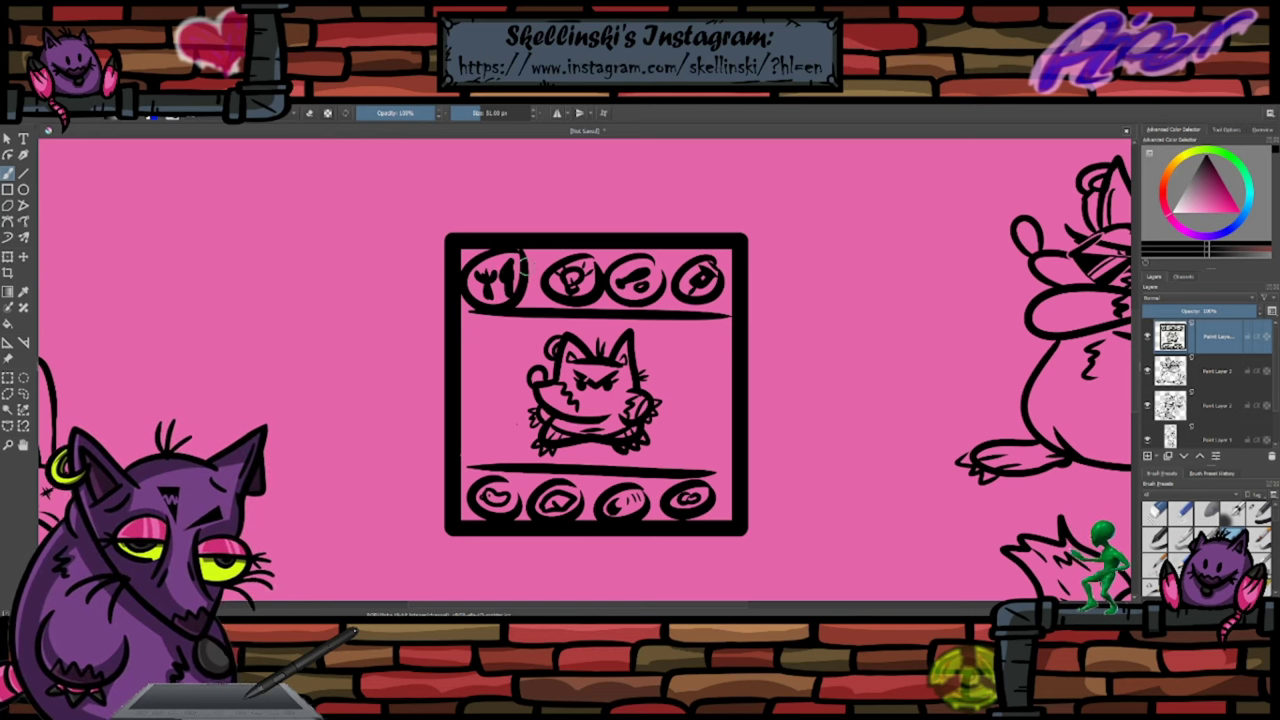
- Try a mirrored egg-shaped outline around the framed creature
scroll(612, 361, "down", 4)
scroll(616, 350, "up", 2)
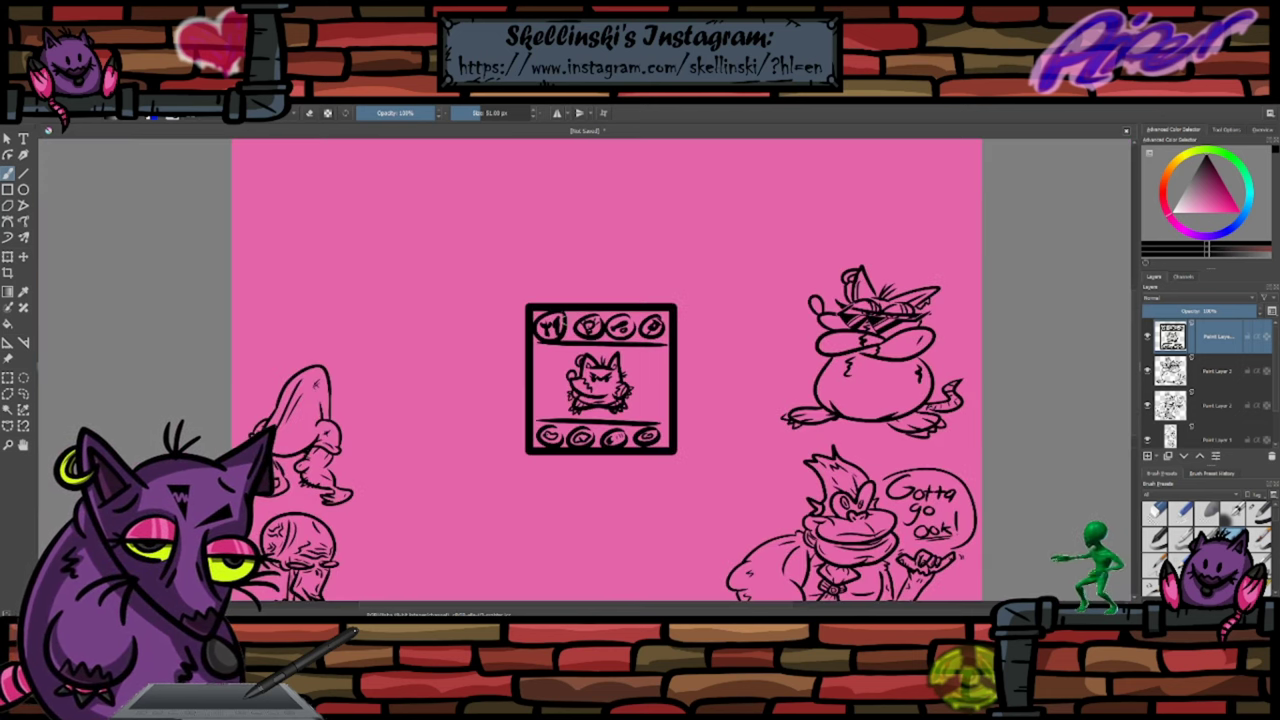
scroll(618, 345, "down", 1)
scroll(618, 345, "up", 1)
key("minus")
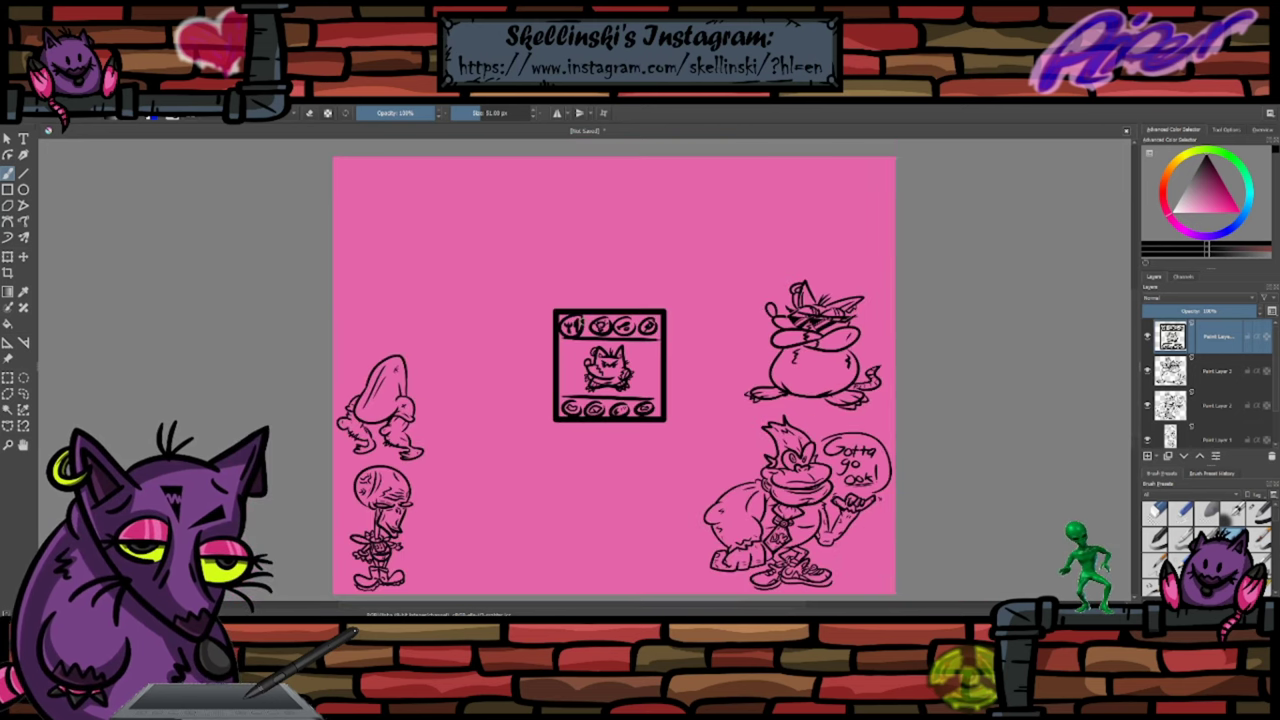
key("plus")
left_click(558, 113)
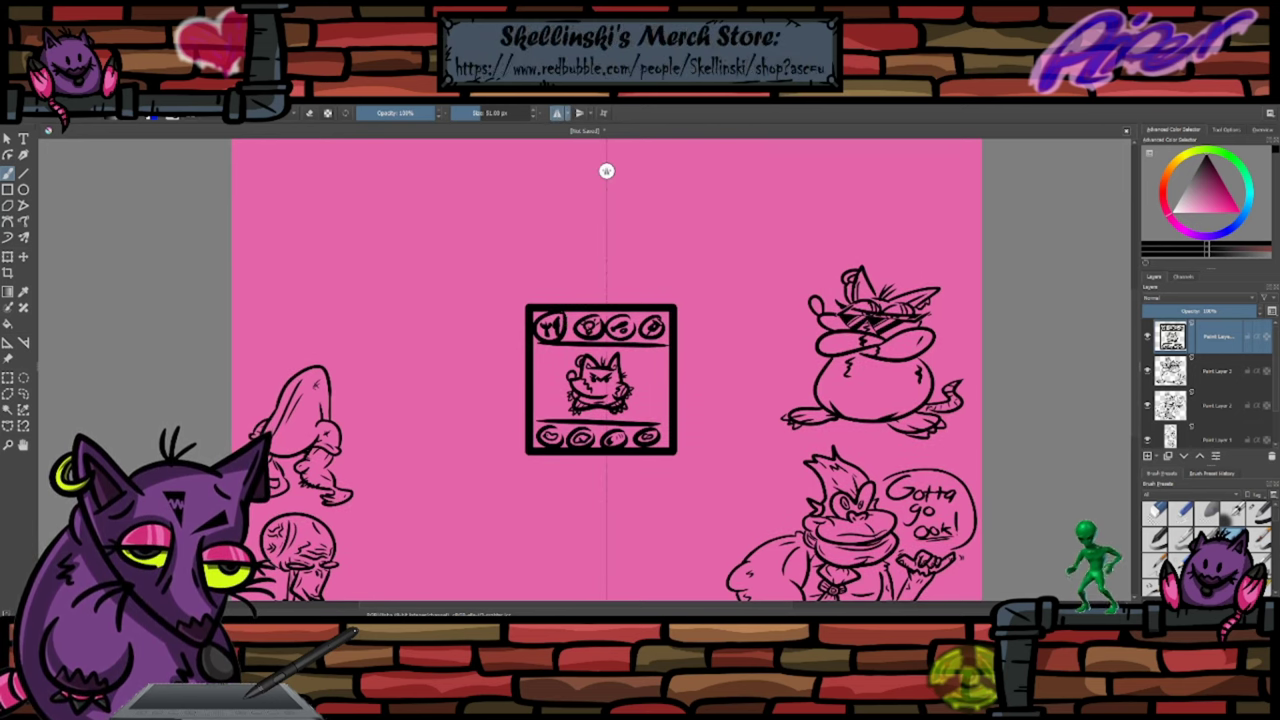
mouse_move(606, 171)
left_mouse_down()
mouse_move(562, 216)
mouse_move(600, 505)
left_mouse_up()
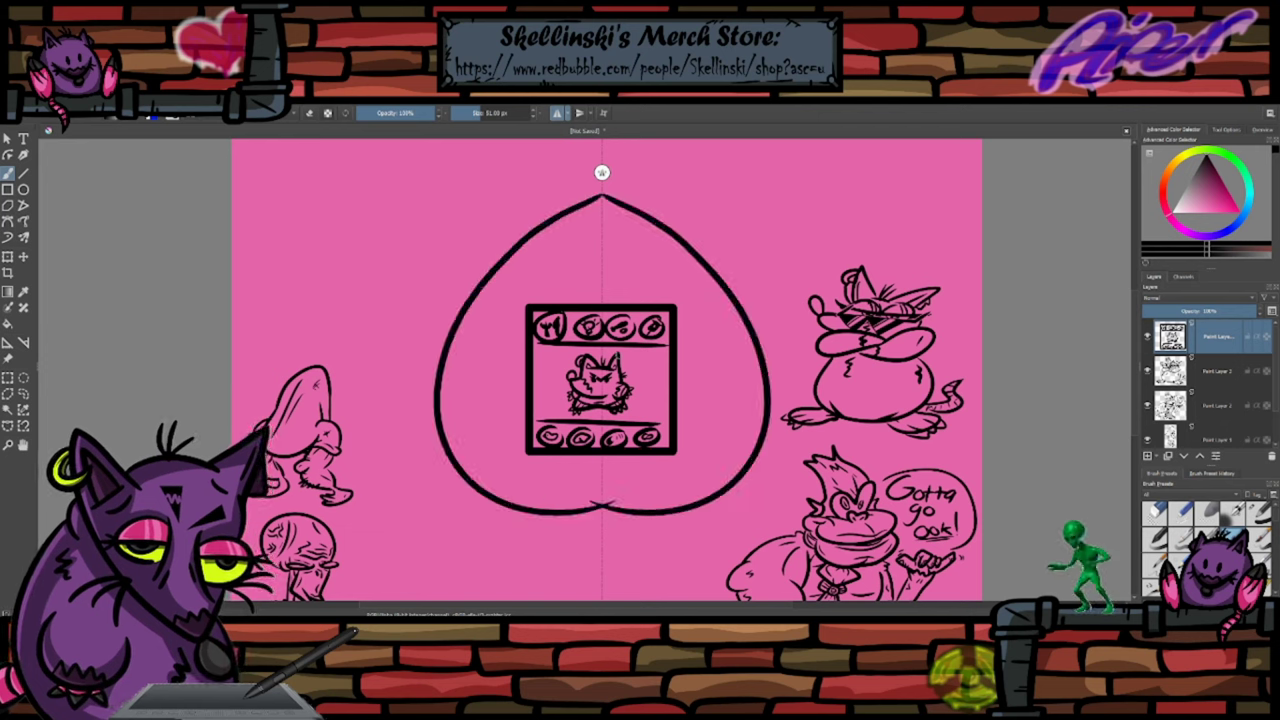
key("ctrl+z")
mouse_move(601, 205)
left_mouse_down()
mouse_move(546, 236)
mouse_move(596, 487)
left_mouse_up()
key("ctrl+z")
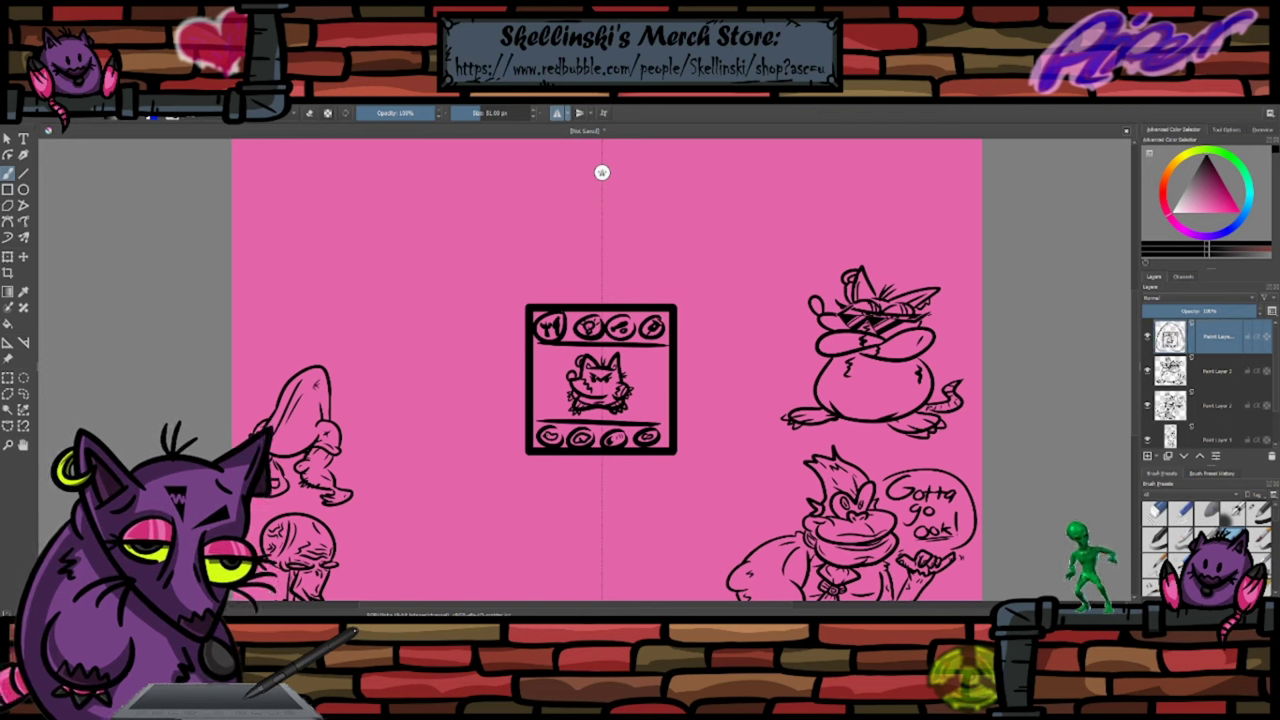
left_click(557, 114)
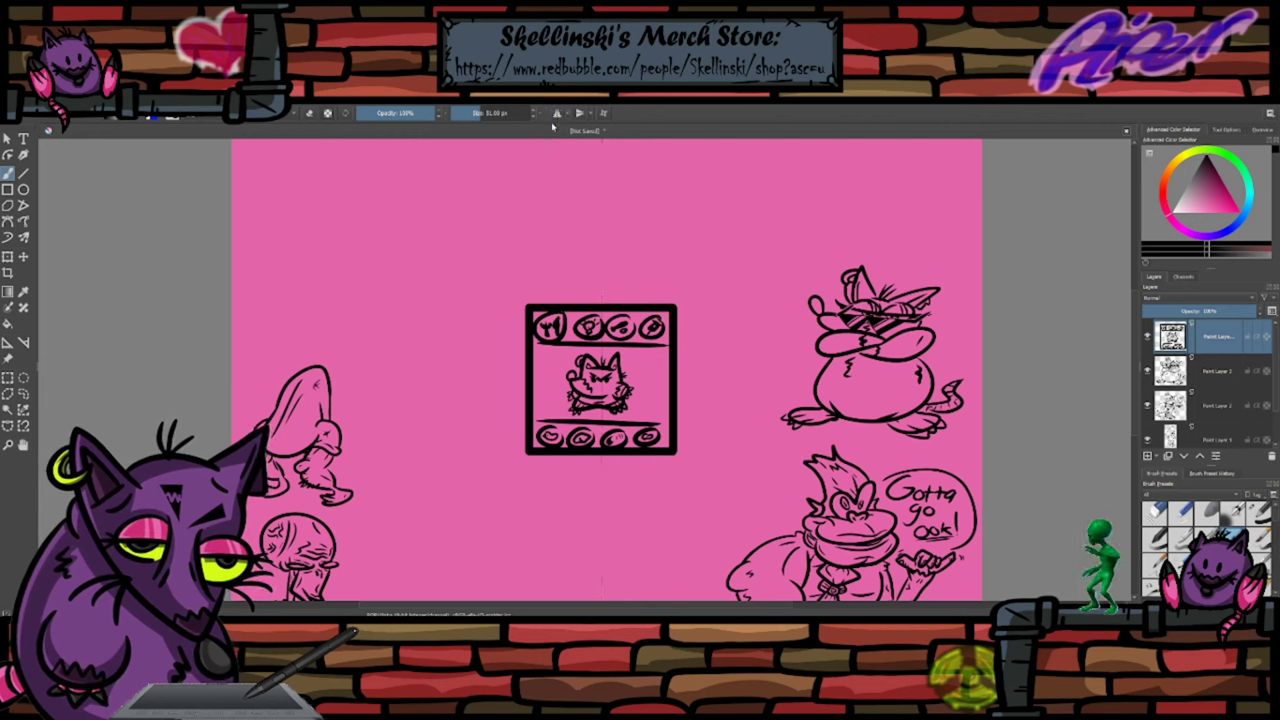
- Draw a zigzag border around all four sides of the square frame
mouse_move(527, 304)
left_mouse_down()
mouse_move(666, 296)
mouse_move(692, 310)
mouse_move(680, 340)
mouse_move(686, 438)
mouse_move(672, 456)
mouse_move(520, 462)
mouse_move(512, 388)
mouse_move(532, 308)
left_mouse_up()
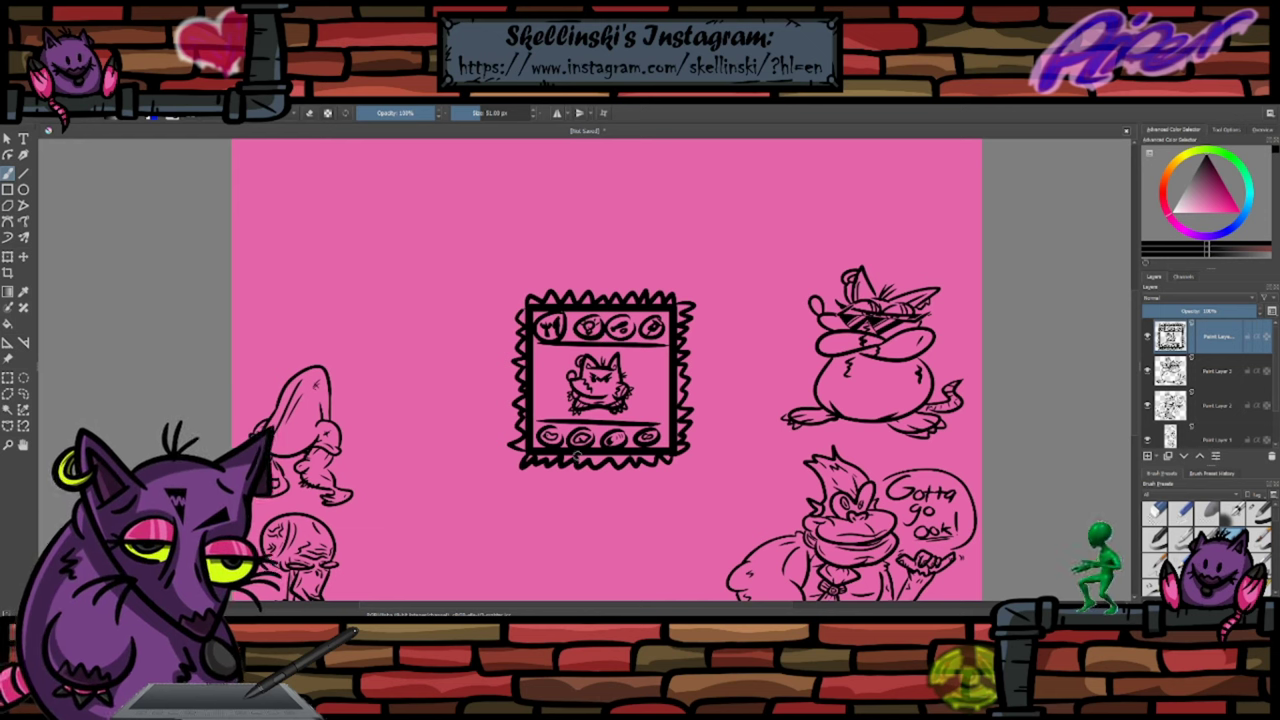
- Try a row of three small oval buttons beneath the zigzag-edged frame
left_click_drag(546, 481, 630, 482)
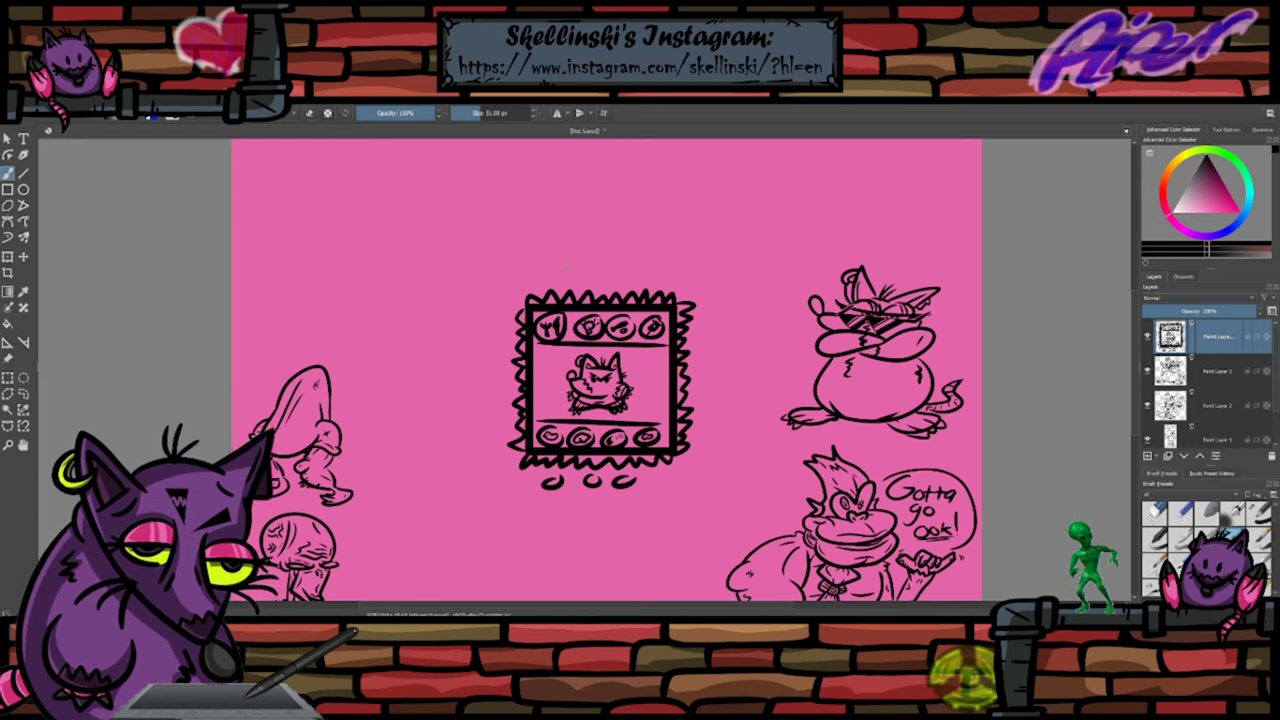
key("ctrl+z")
key("ctrl+z")
key("ctrl+z")
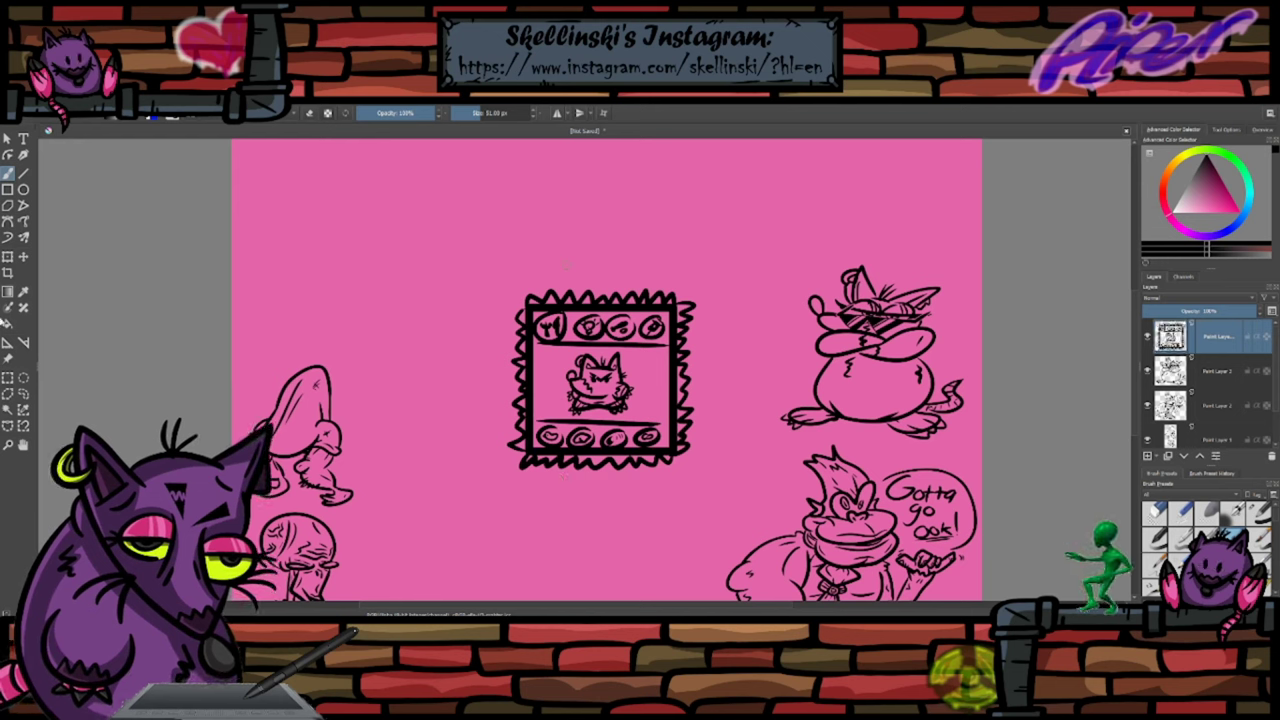
- Scale down the framed pet sketch, move it above the canvas's left-hand character sketches, and return to the freehand brush
key("ctrl+t")
left_click_drag(699, 288, 615, 367)
left_click_drag(545, 421, 282, 304)
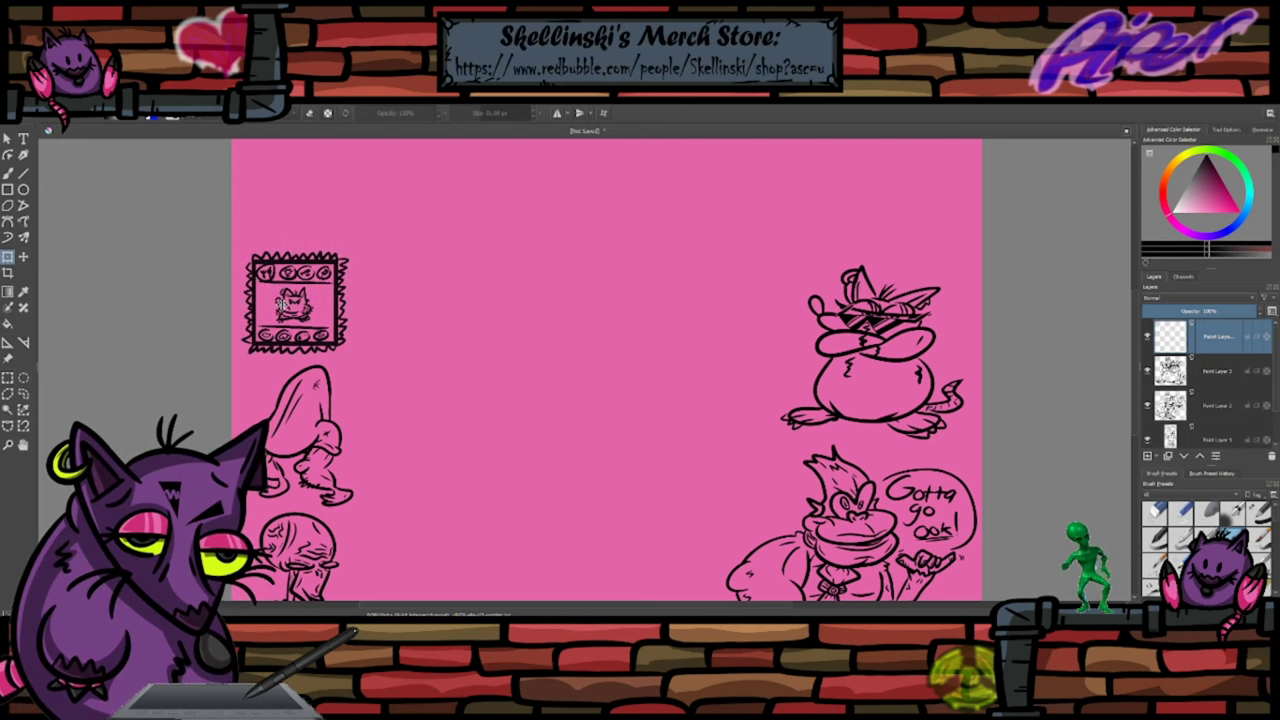
left_click(8, 174)
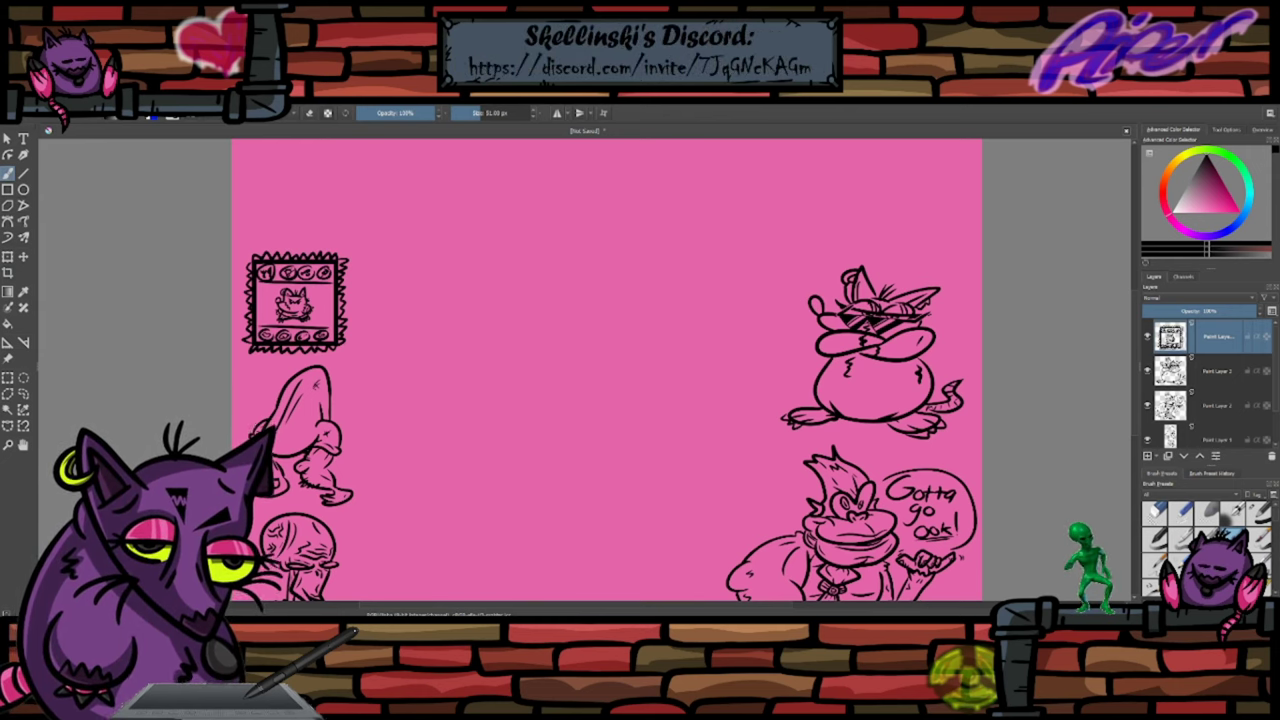
- Add a new empty paint layer above the framed pet sketch's layer
scroll(708, 405, "down", 1)
scroll(712, 406, "down", 1)
scroll(712, 406, "up", 2)
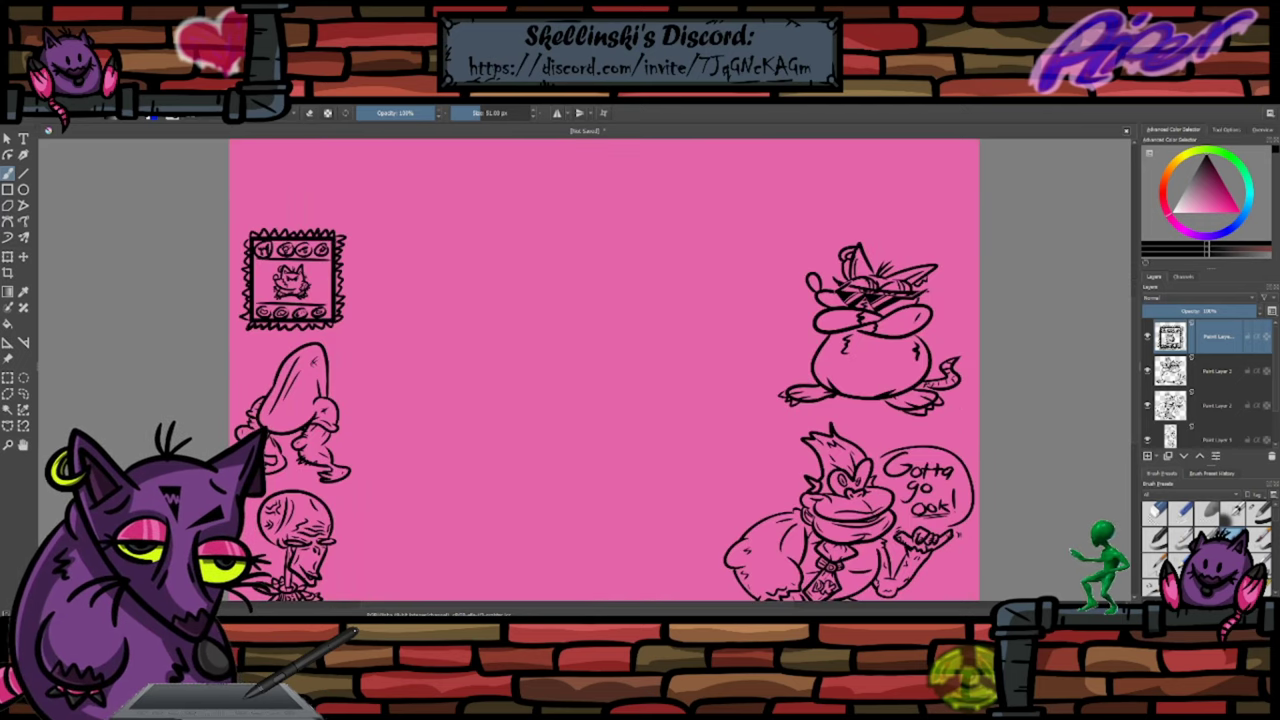
left_click(1150, 462)
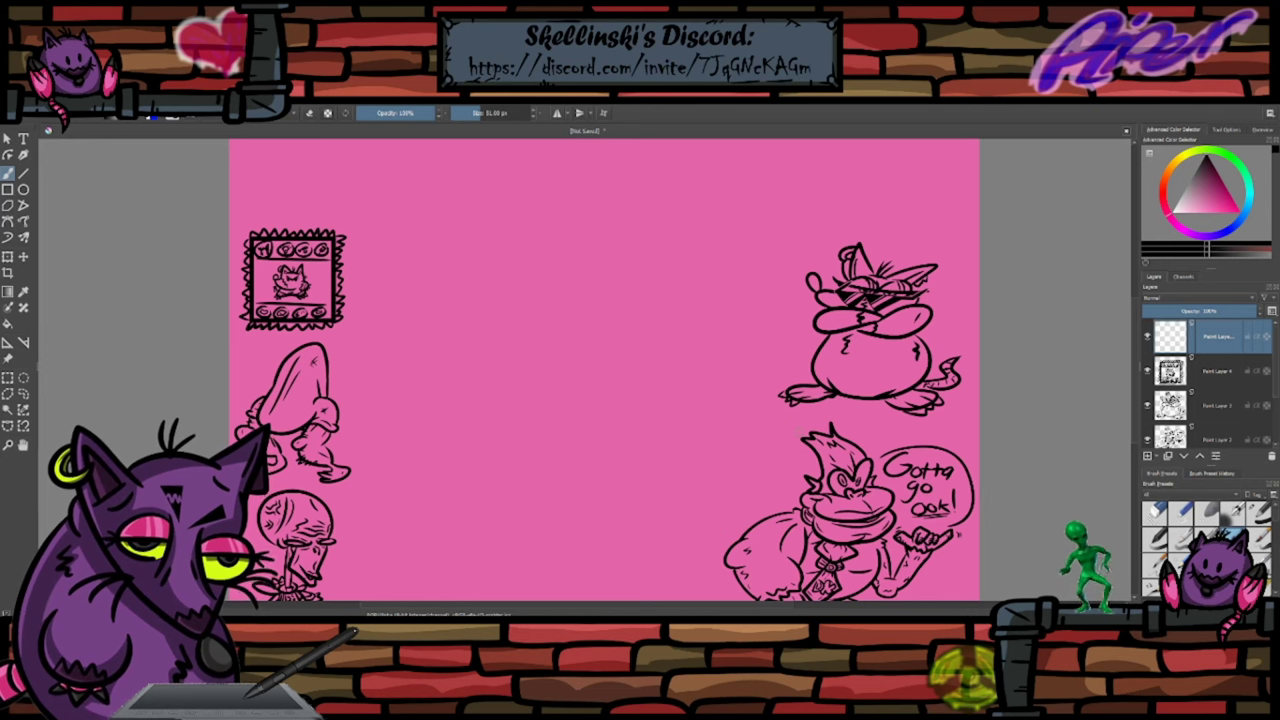
scroll(722, 332, "up", 2)
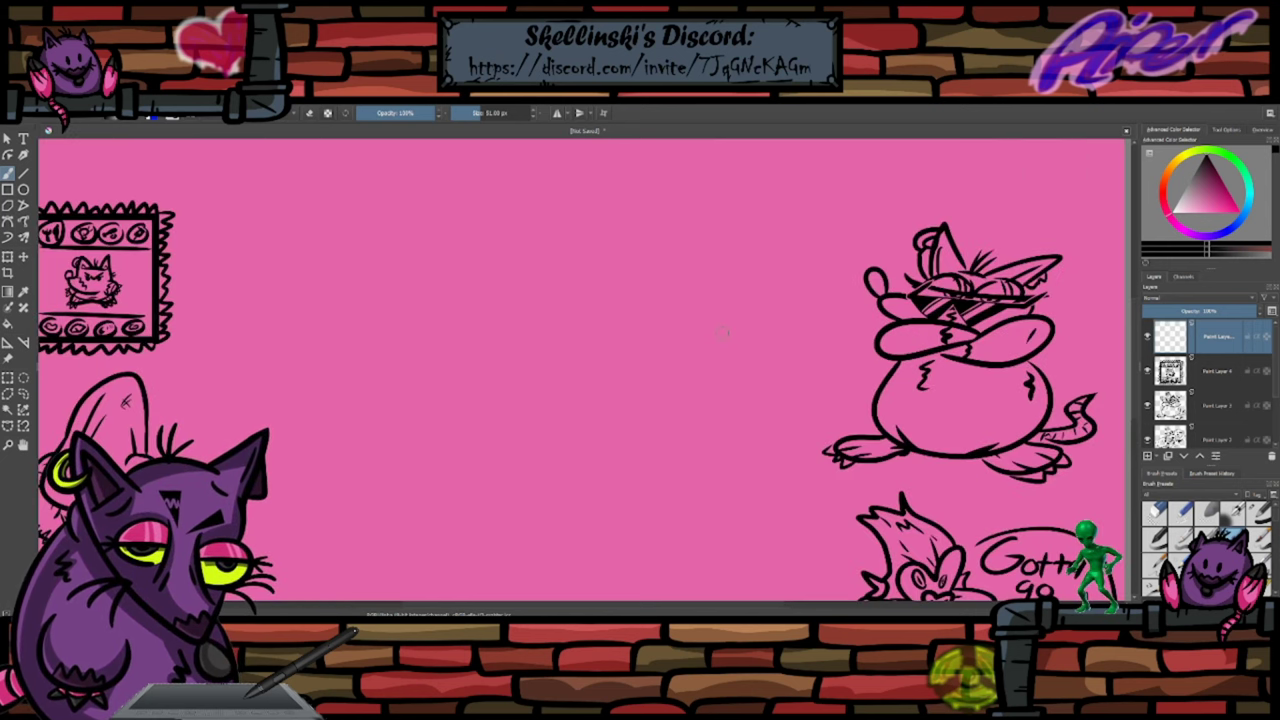
- Rename the framed pet sketch's layer and the layer of the creature in sunglasses descriptively
double_click(1229, 373)
type("gi")
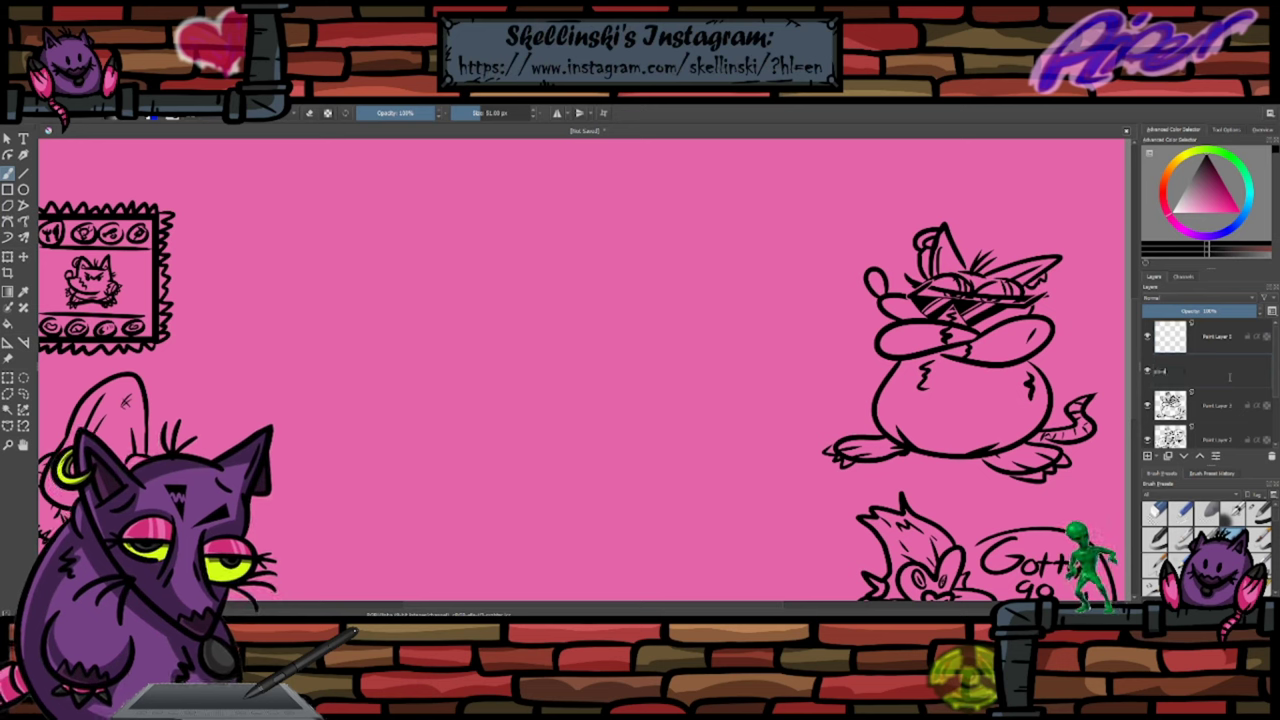
type("-operatio")
key("Return")
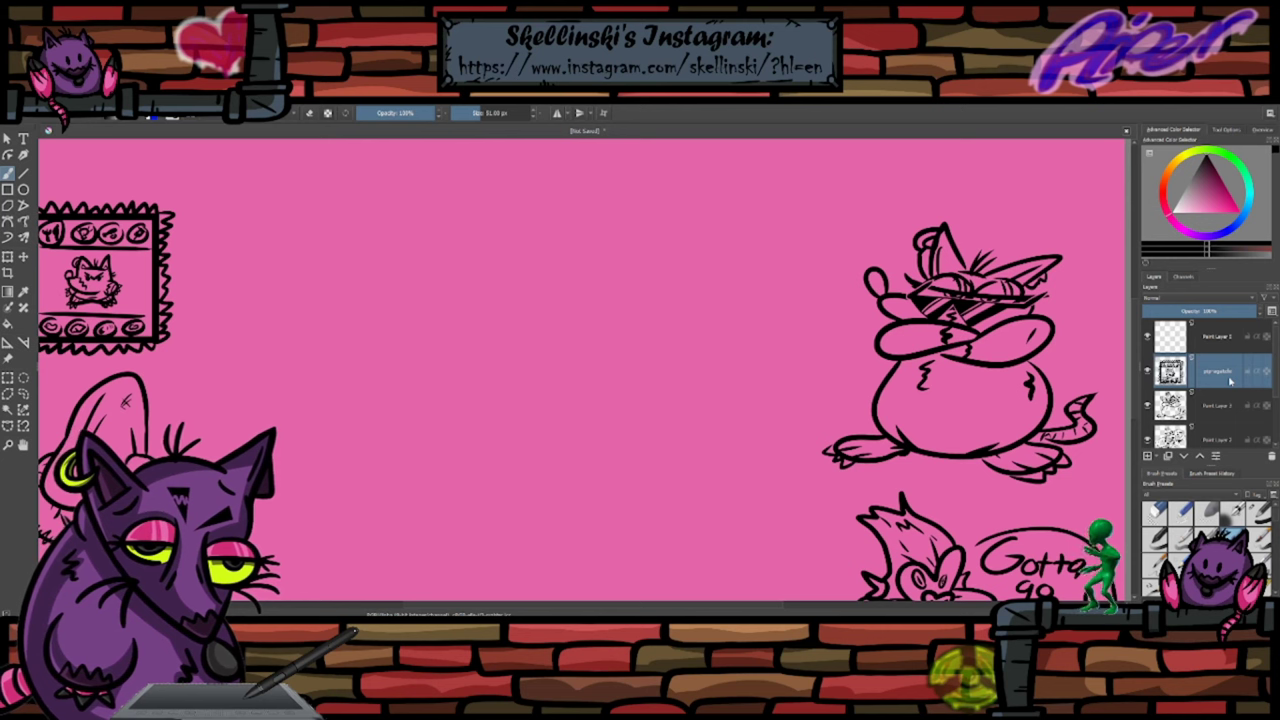
double_click(1218, 405)
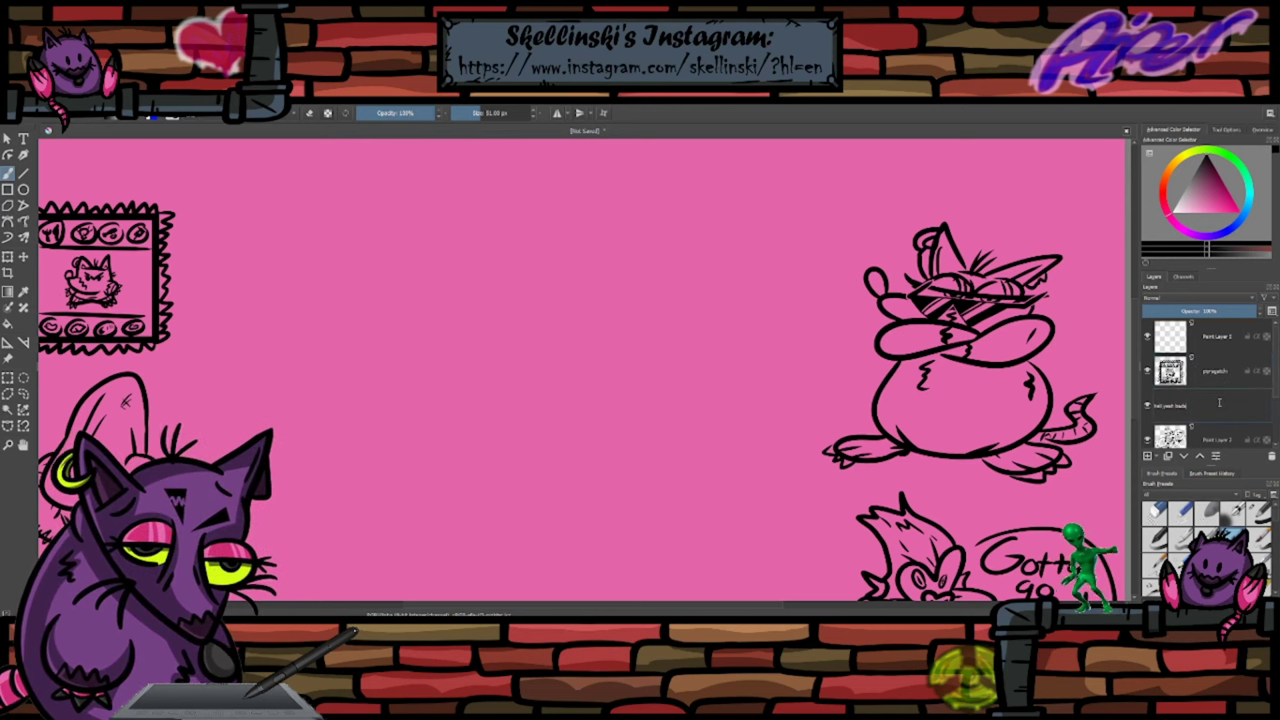
key("Return")
- Rename the gorilla sketch's layer as "donkey kong"
double_click(1222, 437)
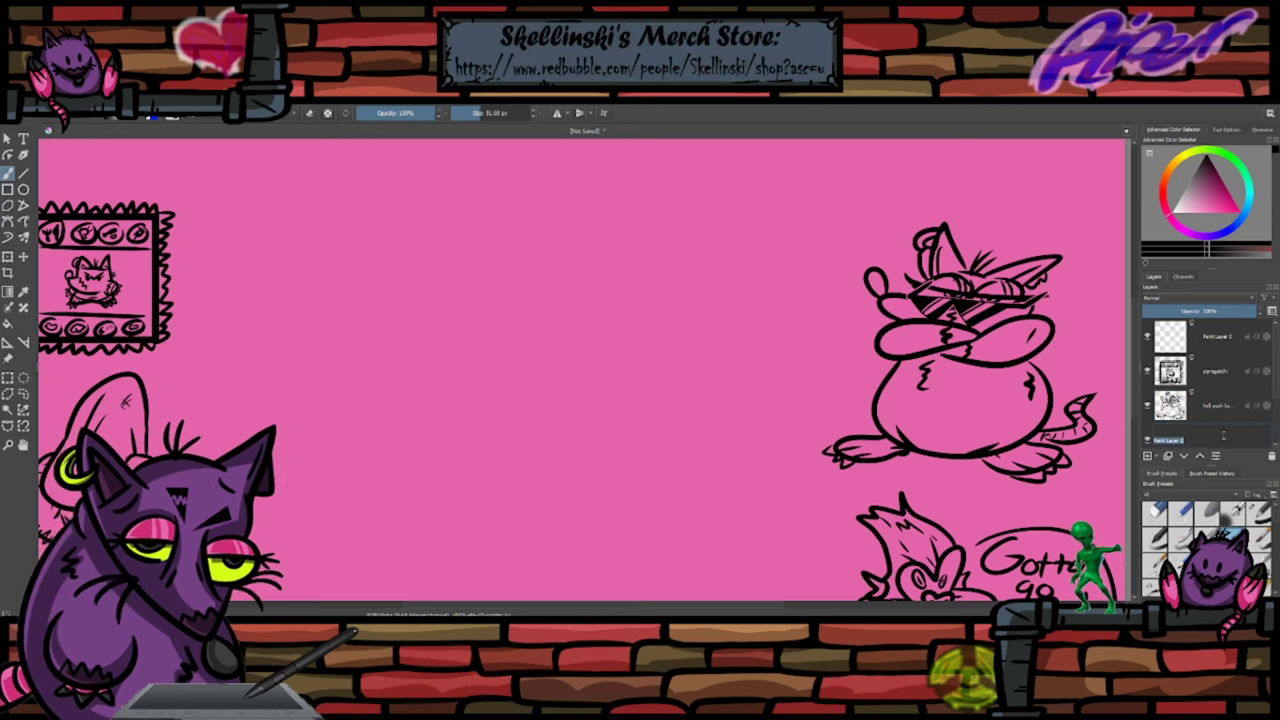
type("ske")
type("key ko")
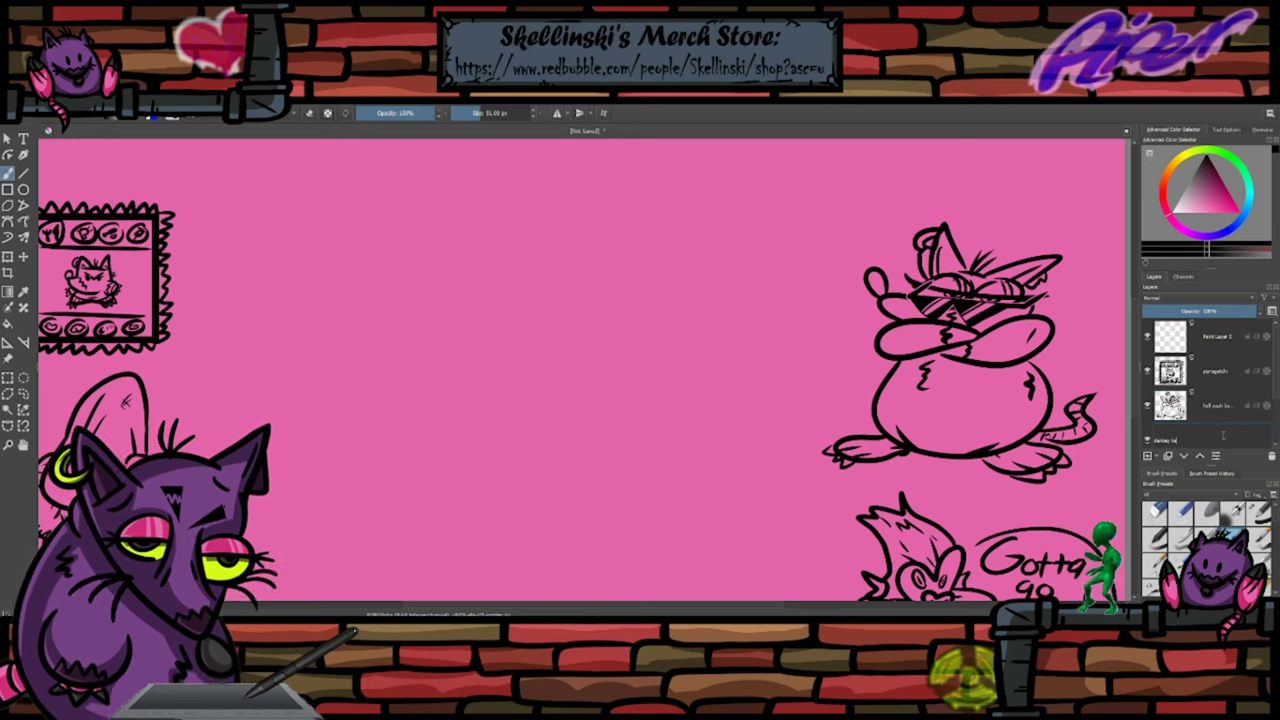
type("ng")
key("Return")
- Rename the paint layer directly above the background with a descriptive name
scroll(1224, 435, "down", 3)
double_click(1226, 401)
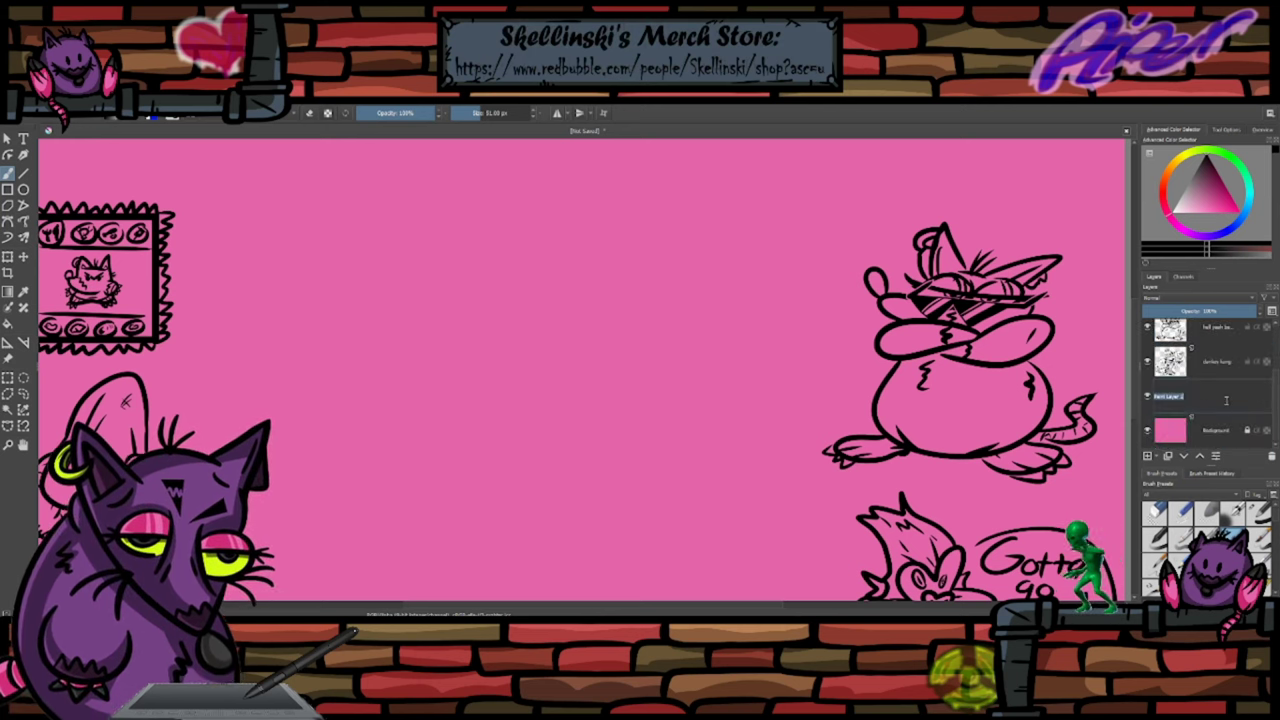
type("raw tal")
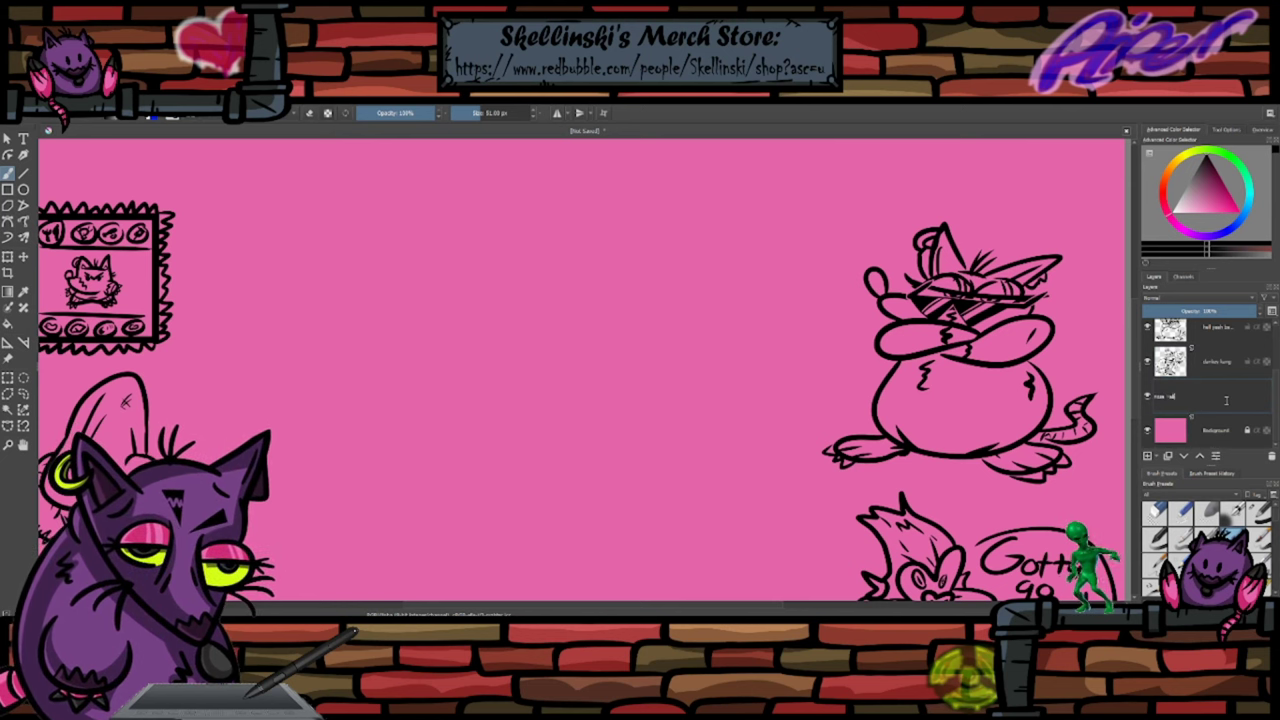
key("Return")
- Select the empty paint layer at the top of the layer stack for drawing on the canvas's blank upper area
scroll(1226, 402, "up", 2)
double_click(1222, 342)
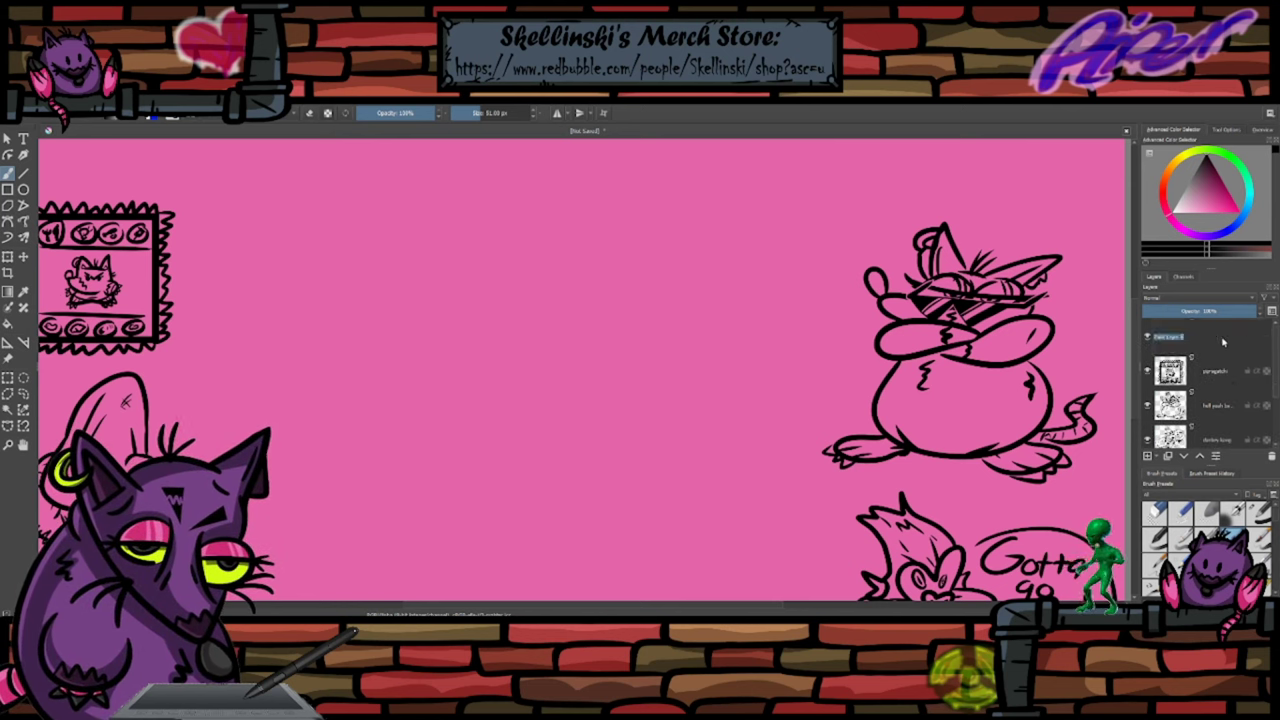
left_click(1222, 338)
scroll(889, 347, "down", 2)
scroll(889, 347, "up", 1)
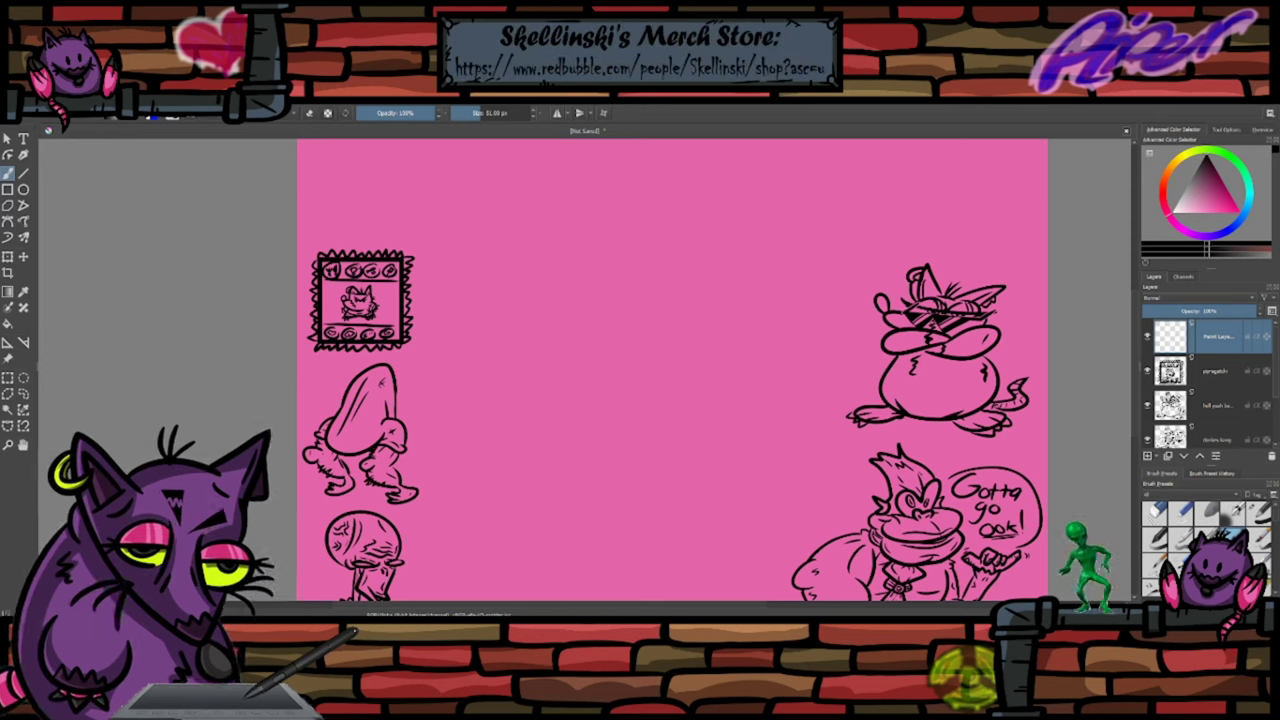
scroll(765, 334, "down", 1)
scroll(808, 280, "up", 2)
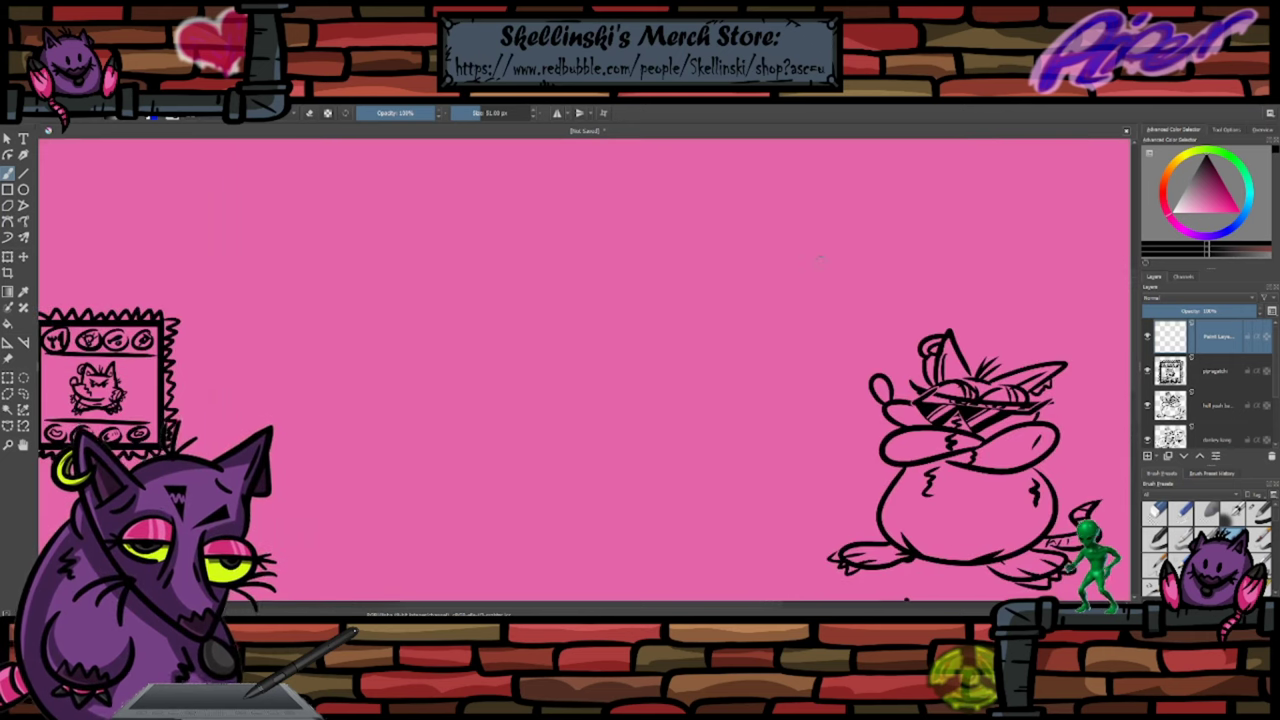
left_click_drag(824, 178, 833, 228)
scroll(833, 228, "up", 1)
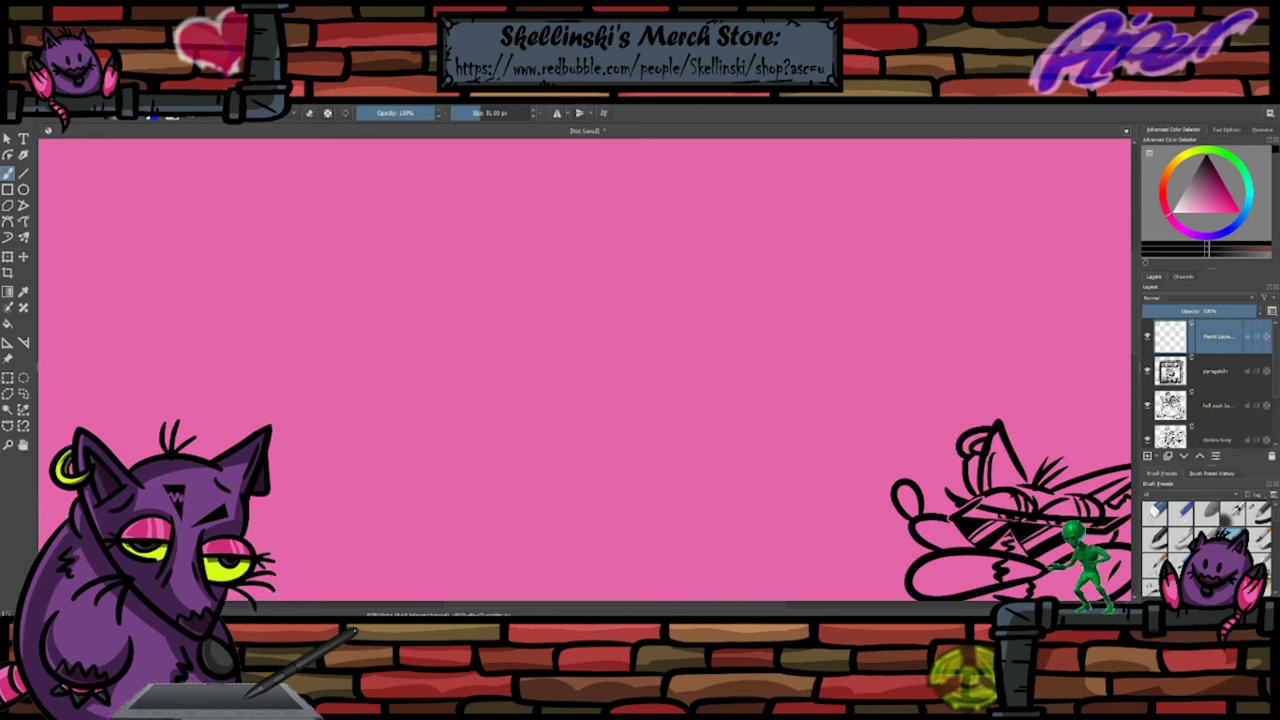
- Try to sketch a wavy outline with a zigzag end and a long curved stroke in the canvas's blank upper area
left_click_drag(563, 368, 686, 337)
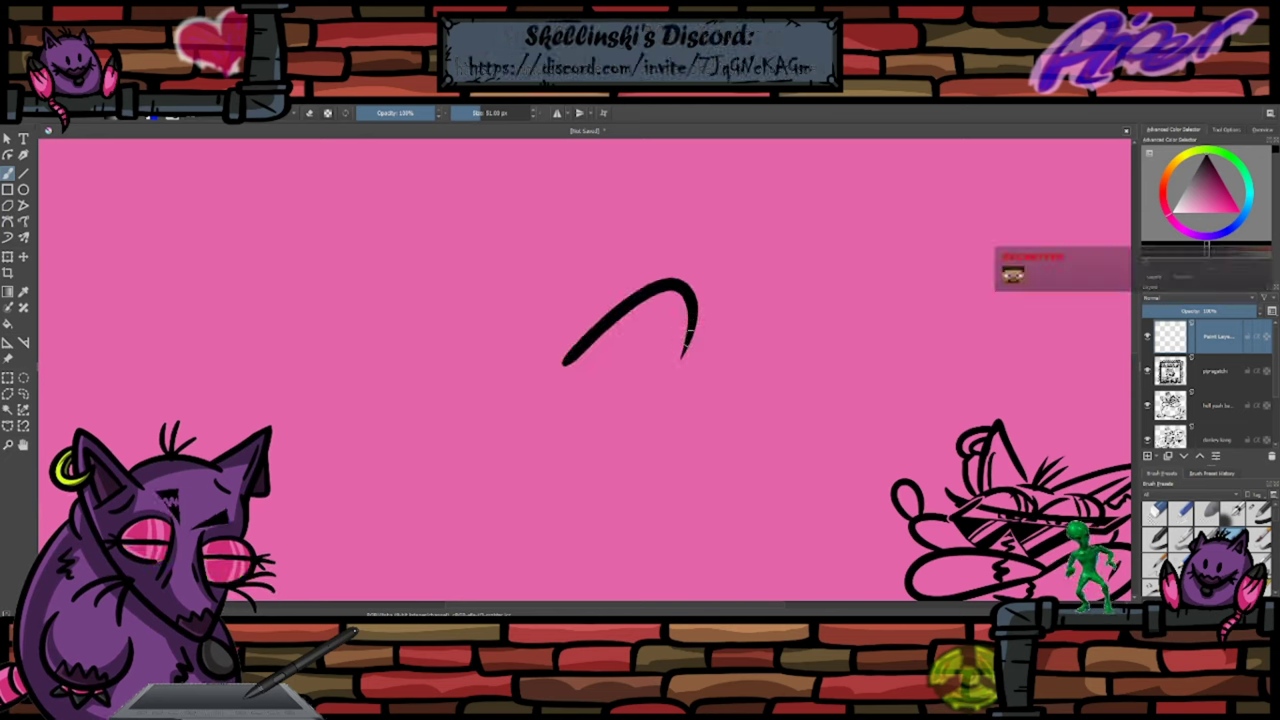
key("ctrl+z")
mouse_move(563, 373)
left_mouse_down()
mouse_move(710, 332)
mouse_move(786, 282)
mouse_move(712, 358)
mouse_move(691, 337)
mouse_move(562, 393)
mouse_move(408, 347)
left_mouse_up()
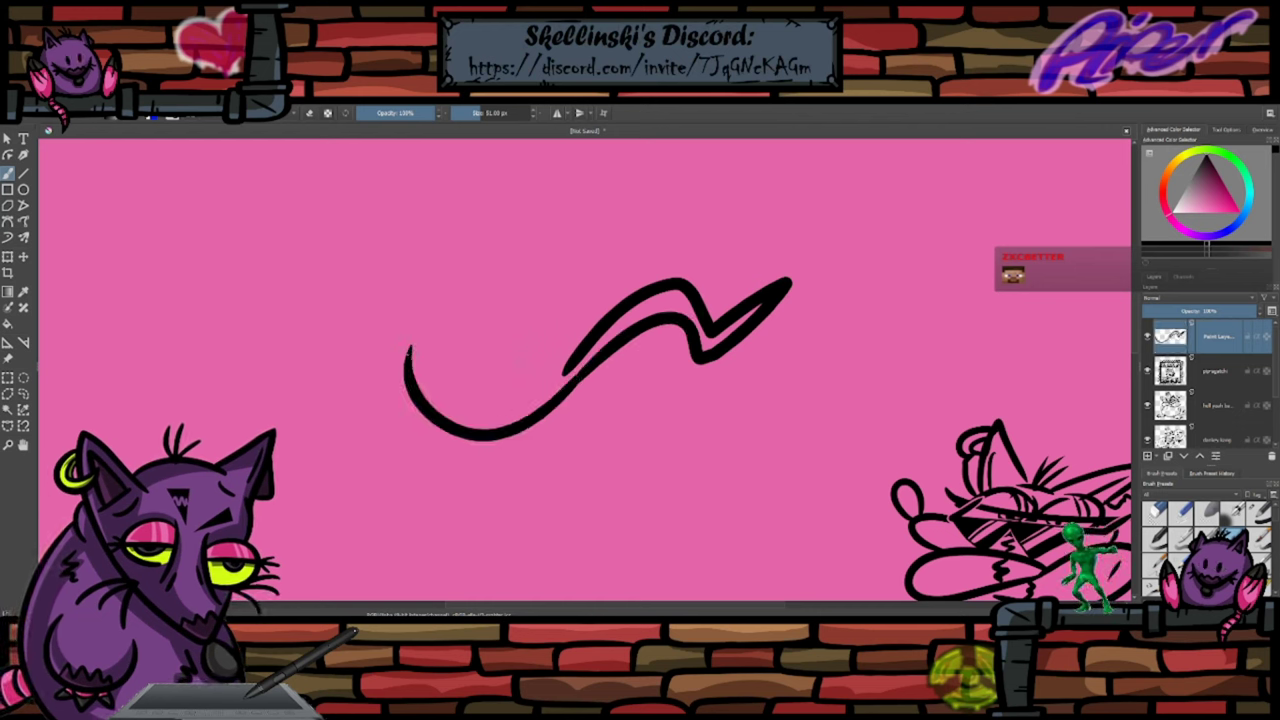
mouse_move(408, 350)
left_mouse_down()
mouse_move(350, 407)
mouse_move(340, 328)
left_mouse_up()
key("ctrl+z")
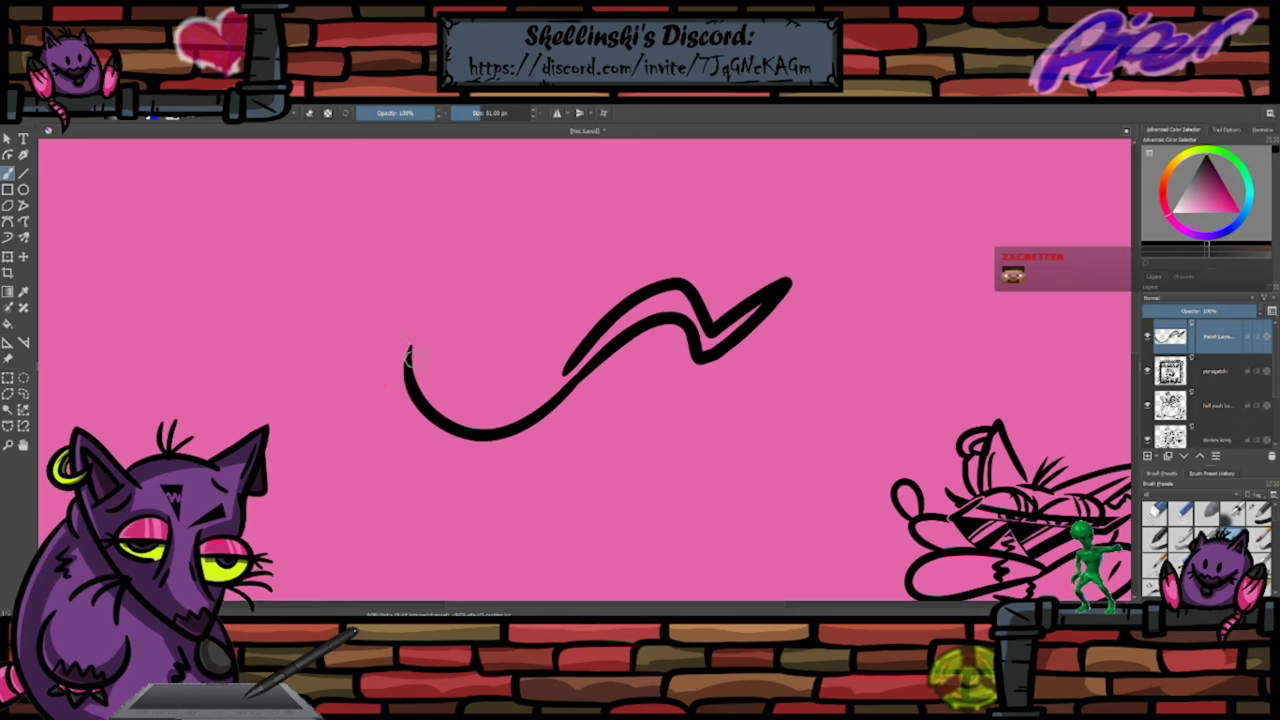
mouse_move(410, 347)
left_mouse_down()
mouse_move(342, 373)
mouse_move(358, 319)
mouse_move(337, 365)
mouse_move(334, 336)
mouse_move(290, 376)
mouse_move(430, 308)
left_mouse_up()
key("ctrl+z")
key("ctrl+z")
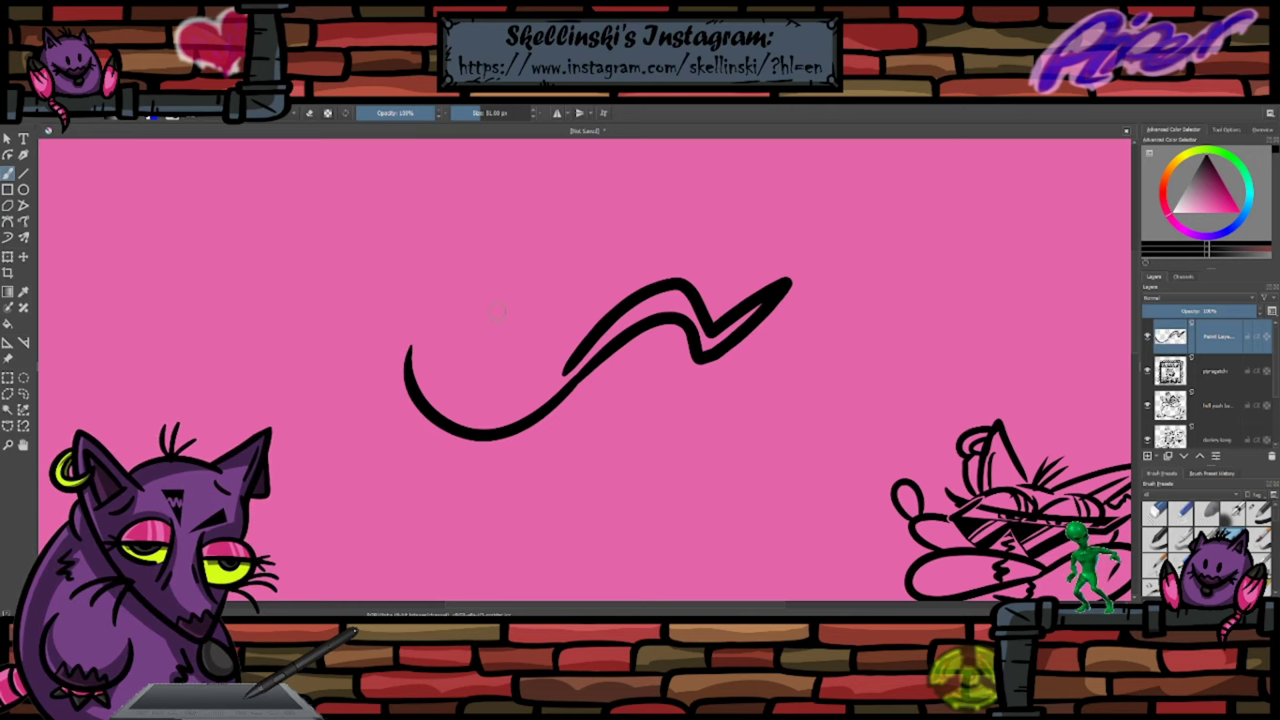
- Undo the wavy outline strokes until the top paint layer is empty
scroll(493, 313, "down", 3)
scroll(493, 313, "up", 2)
scroll(148, 355, "down", 4)
scroll(150, 340, "up", 5)
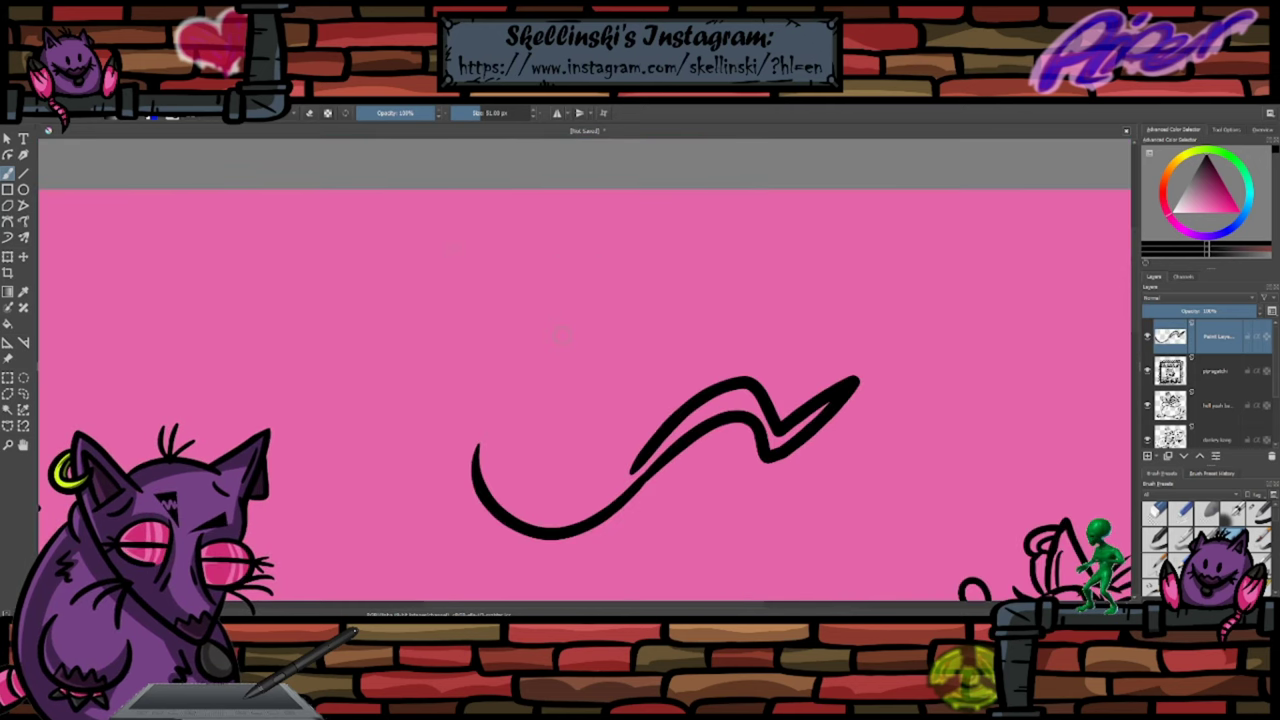
key("minus")
key("plus")
key("ctrl+z")
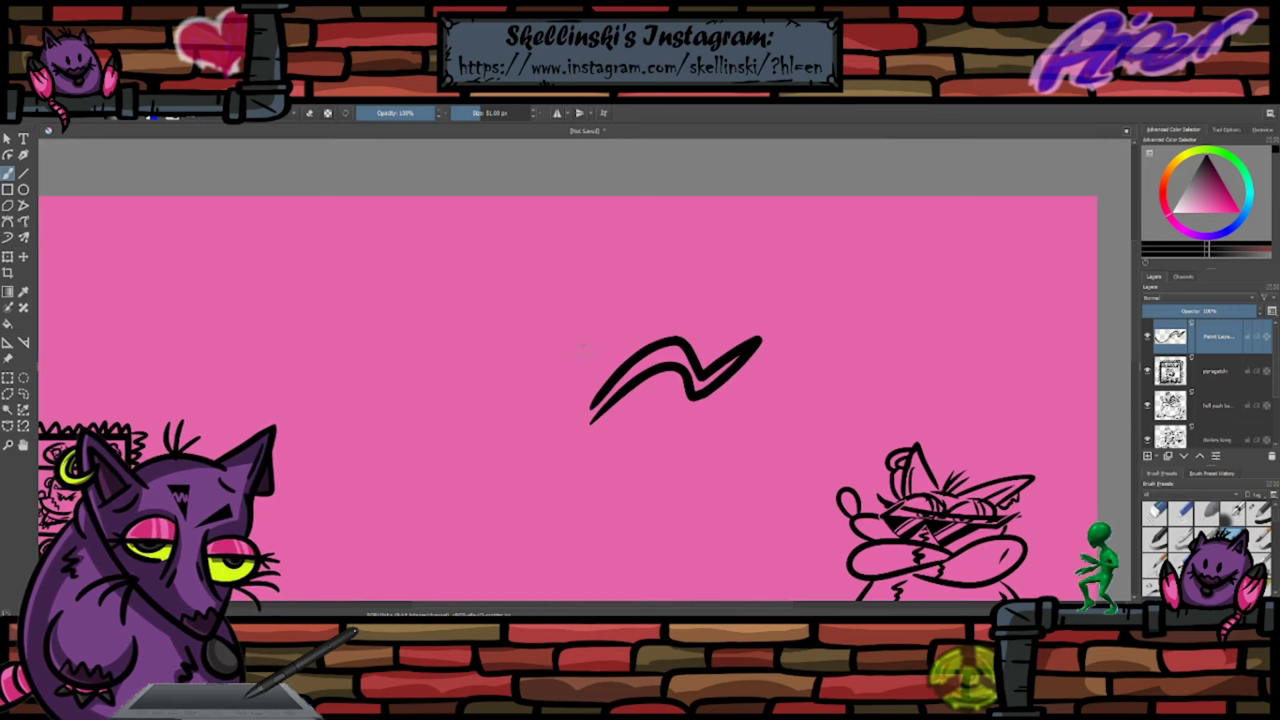
key("plus")
key("minus")
key("plus")
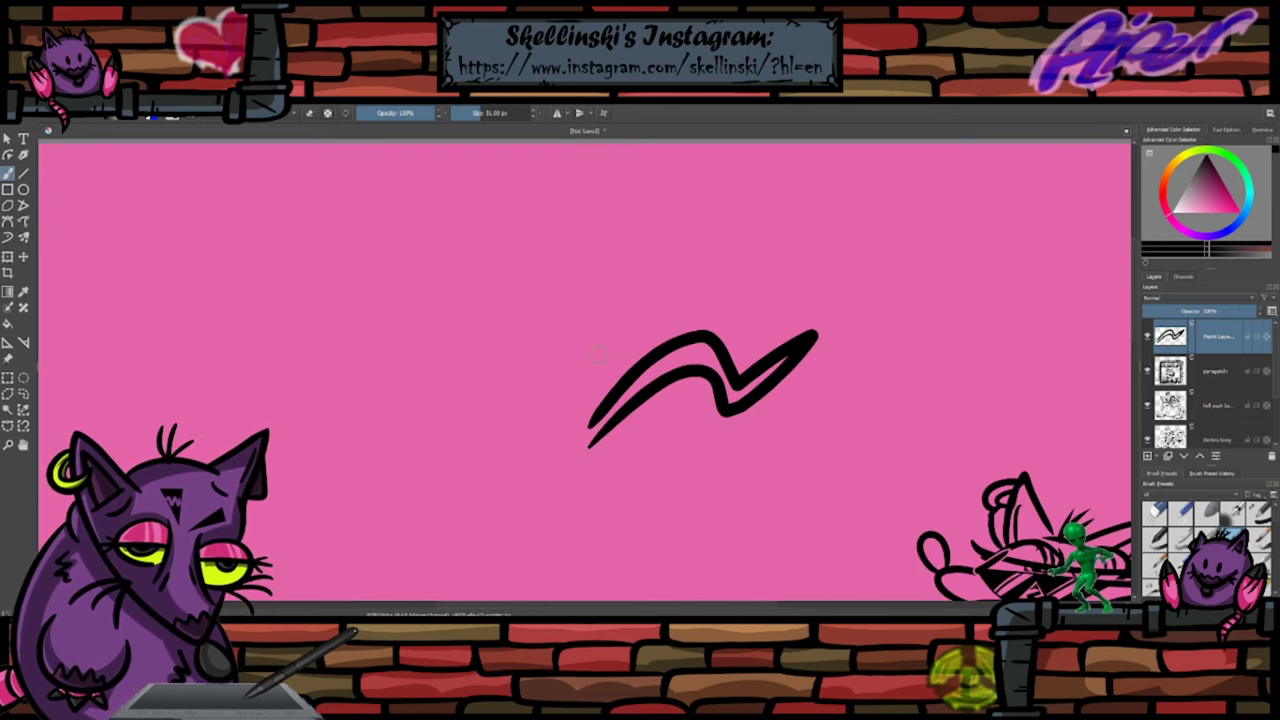
key("ctrl+z")
key("minus")
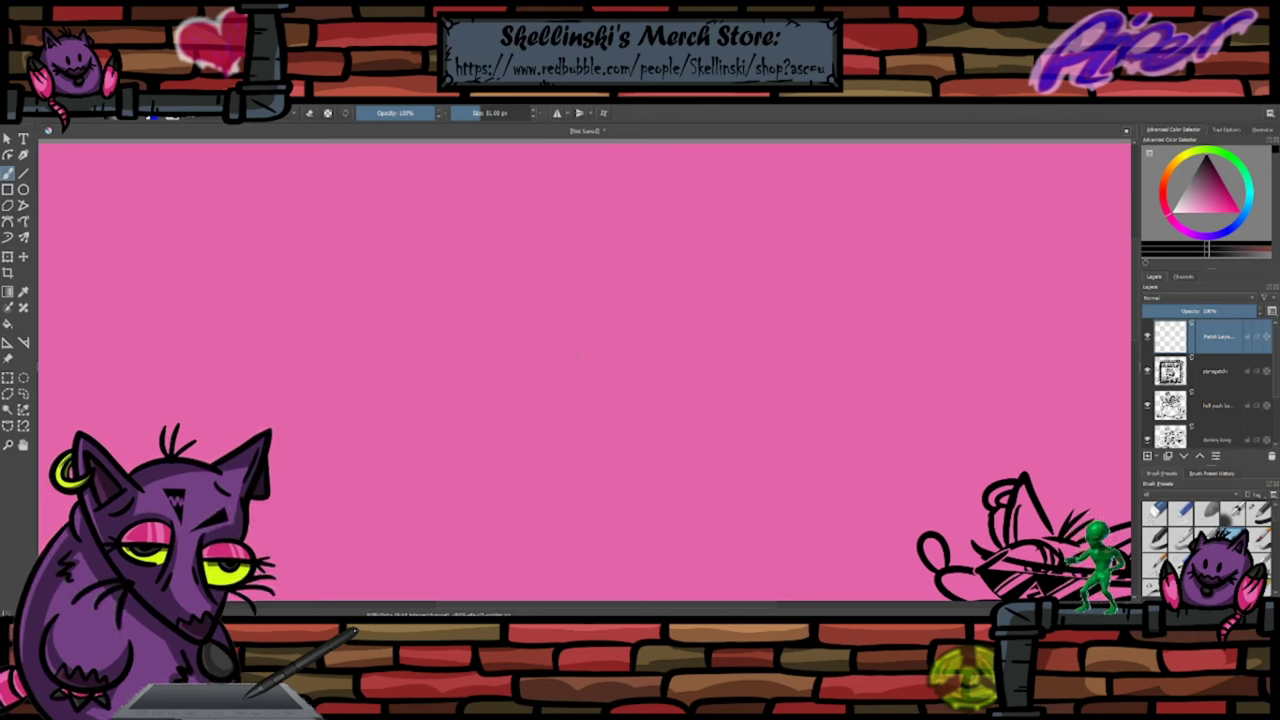
- Sketch a long pointed shape with inner creases and a hatched leaf-like lobe in the blank upper area
mouse_move(522, 328)
left_mouse_down()
mouse_move(374, 389)
mouse_move(488, 390)
left_mouse_up()
mouse_move(398, 372)
left_mouse_down()
mouse_move(480, 372)
mouse_move(500, 345)
mouse_move(530, 382)
mouse_move(532, 412)
mouse_move(482, 390)
mouse_move(550, 346)
mouse_move(549, 378)
mouse_move(485, 408)
mouse_move(586, 390)
left_mouse_up()
key("ctrl+z")
key("ctrl+z")
key("ctrl+z")
key("ctrl+z")
key("ctrl+z")
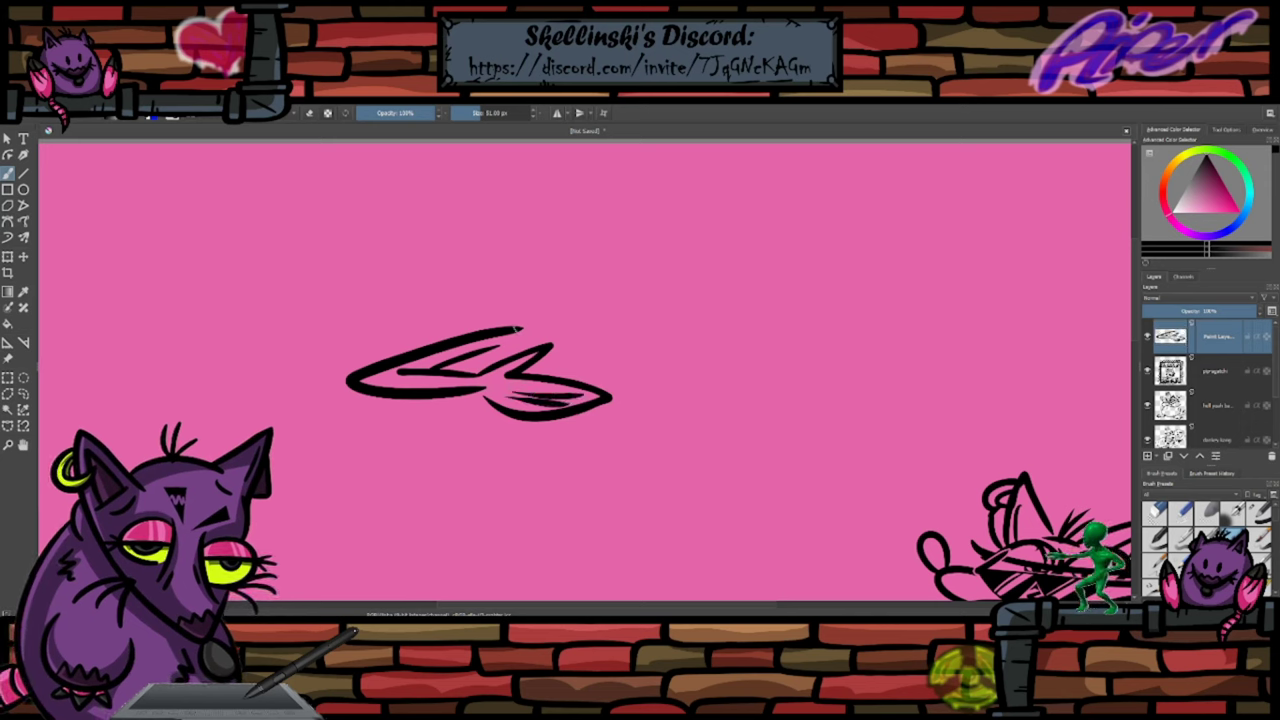
- Draw a domed head above the pointed shape with a hatched triangular patch, a round eye and a long snout
mouse_move(528, 326)
left_mouse_down()
mouse_move(687, 262)
mouse_move(605, 336)
mouse_move(600, 318)
mouse_move(549, 320)
mouse_move(612, 333)
mouse_move(602, 318)
mouse_move(564, 327)
mouse_move(590, 300)
left_mouse_up()
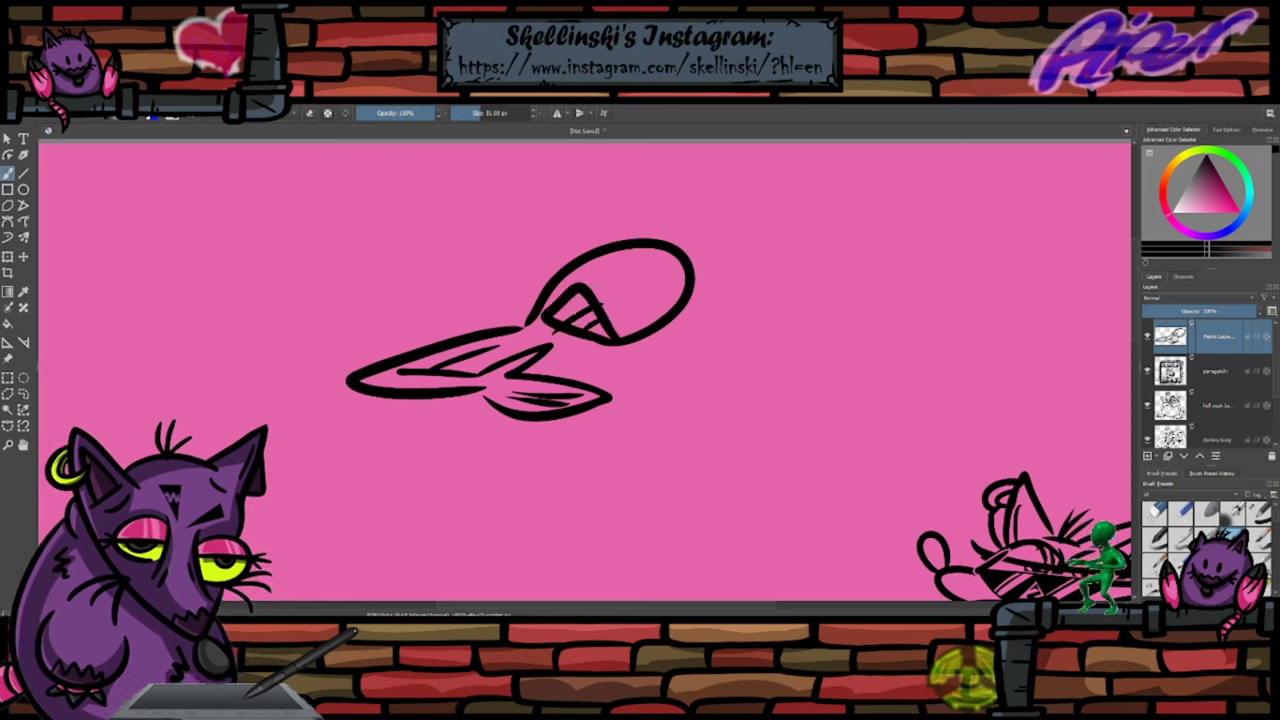
left_click_drag(690, 283, 648, 326)
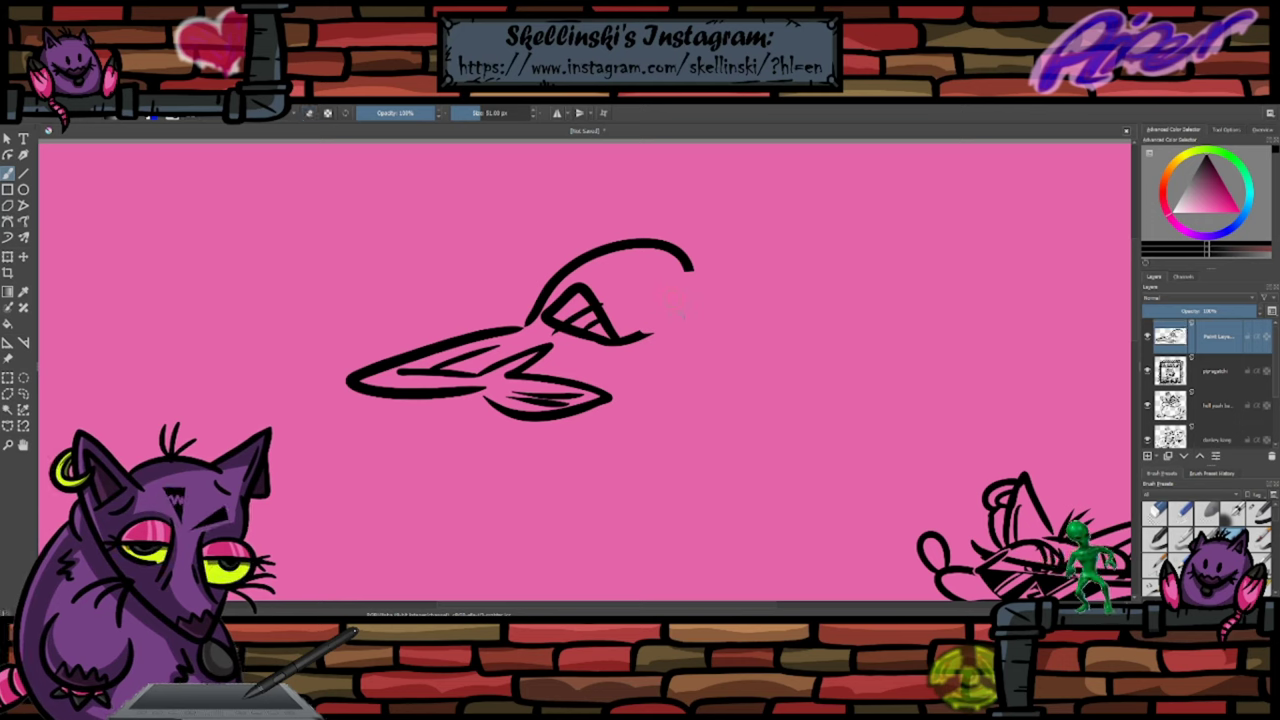
left_click_drag(618, 260, 600, 316)
mouse_move(681, 284)
left_mouse_down()
mouse_move(737, 273)
mouse_move(640, 308)
mouse_move(766, 304)
mouse_move(638, 308)
mouse_move(668, 318)
left_mouse_up()
key("ctrl+z")
key("ctrl+z")
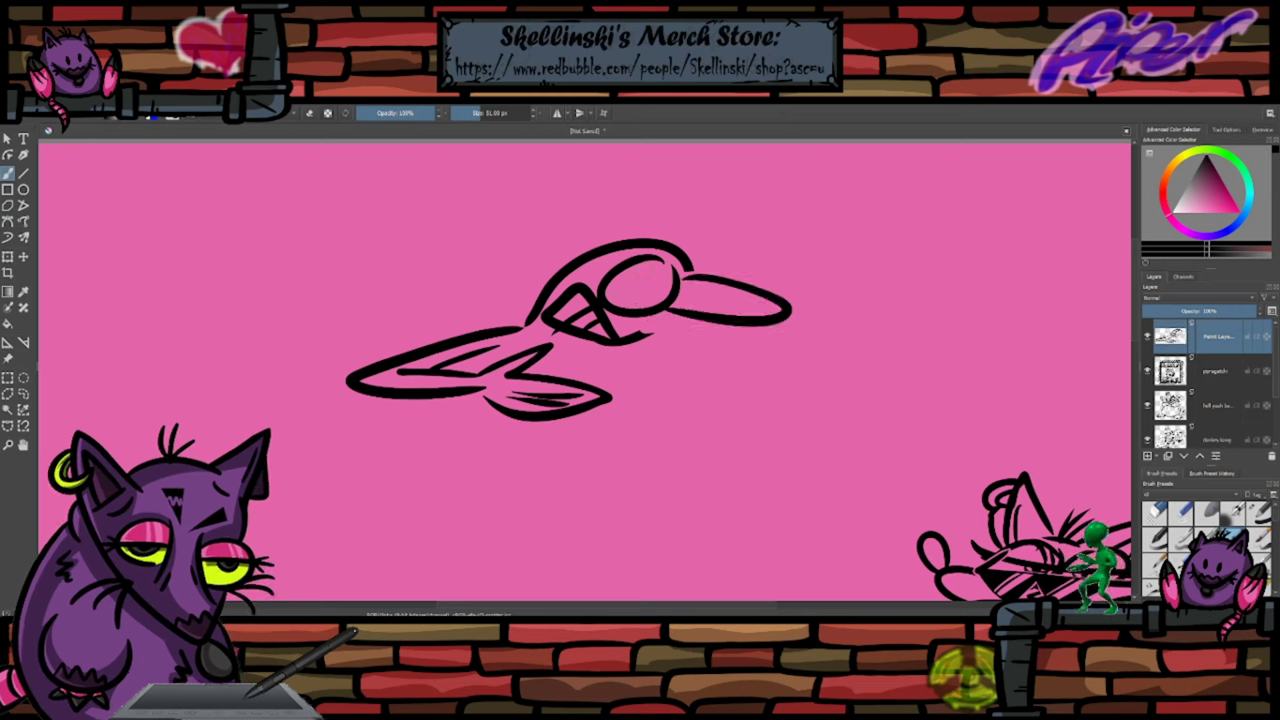
- Add curved stripes to the snout tip, a pupil inside the round eye and pointed tufts around the head
mouse_move(766, 296)
left_mouse_down()
mouse_move(748, 314)
mouse_move(762, 318)
left_mouse_up()
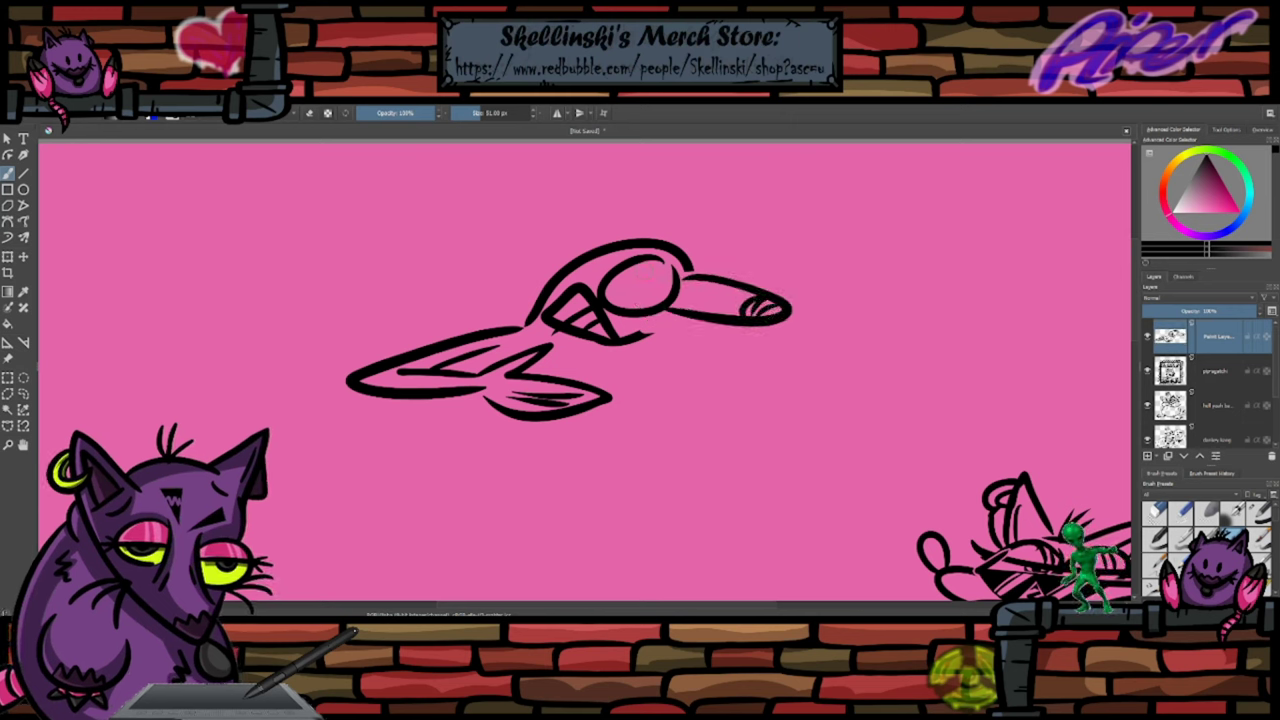
left_click_drag(657, 272, 646, 342)
key("ctrl+z")
mouse_move(682, 270)
left_mouse_down()
mouse_move(729, 256)
mouse_move(683, 229)
left_mouse_up()
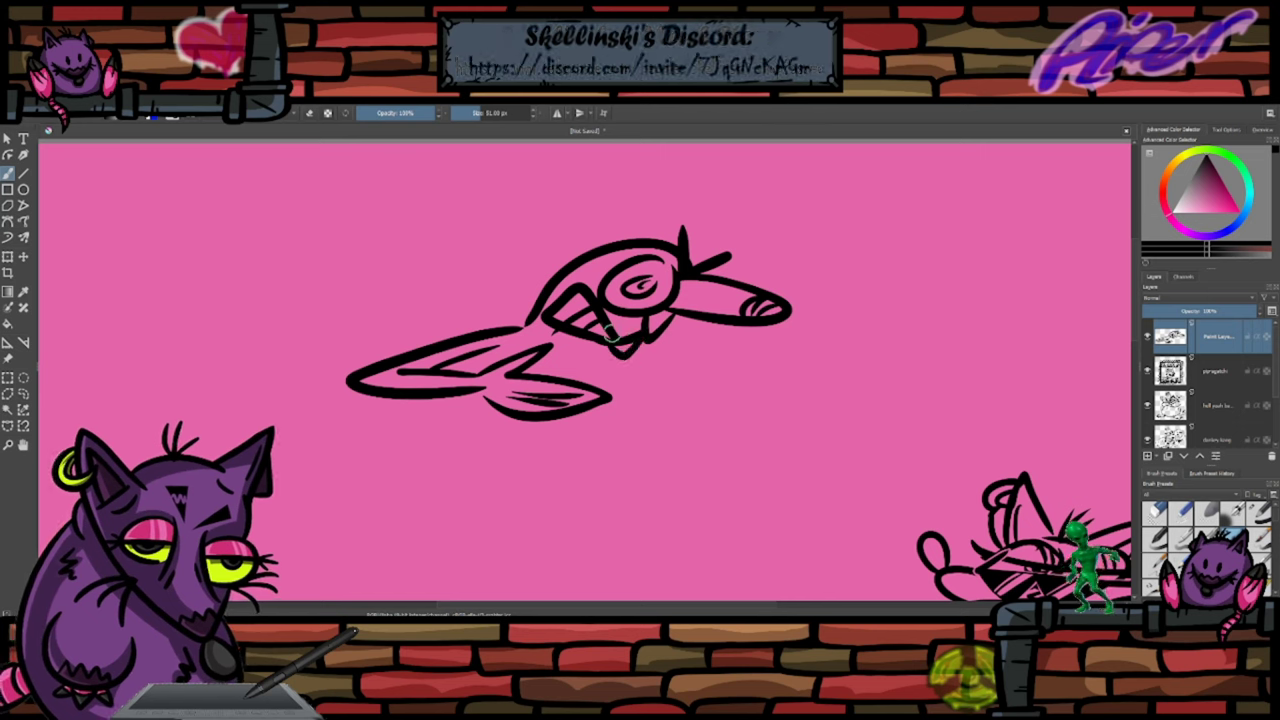
key("ctrl+z")
mouse_move(611, 342)
left_mouse_down()
mouse_move(532, 321)
mouse_move(575, 275)
mouse_move(604, 272)
left_mouse_up()
- Undo all strokes of the long-snouted creature sketch to clear the top paint layer
key("ctrl+z")
key("ctrl+z")
key("ctrl+z")
key("ctrl+z")
key("ctrl+z")
key("ctrl+z")
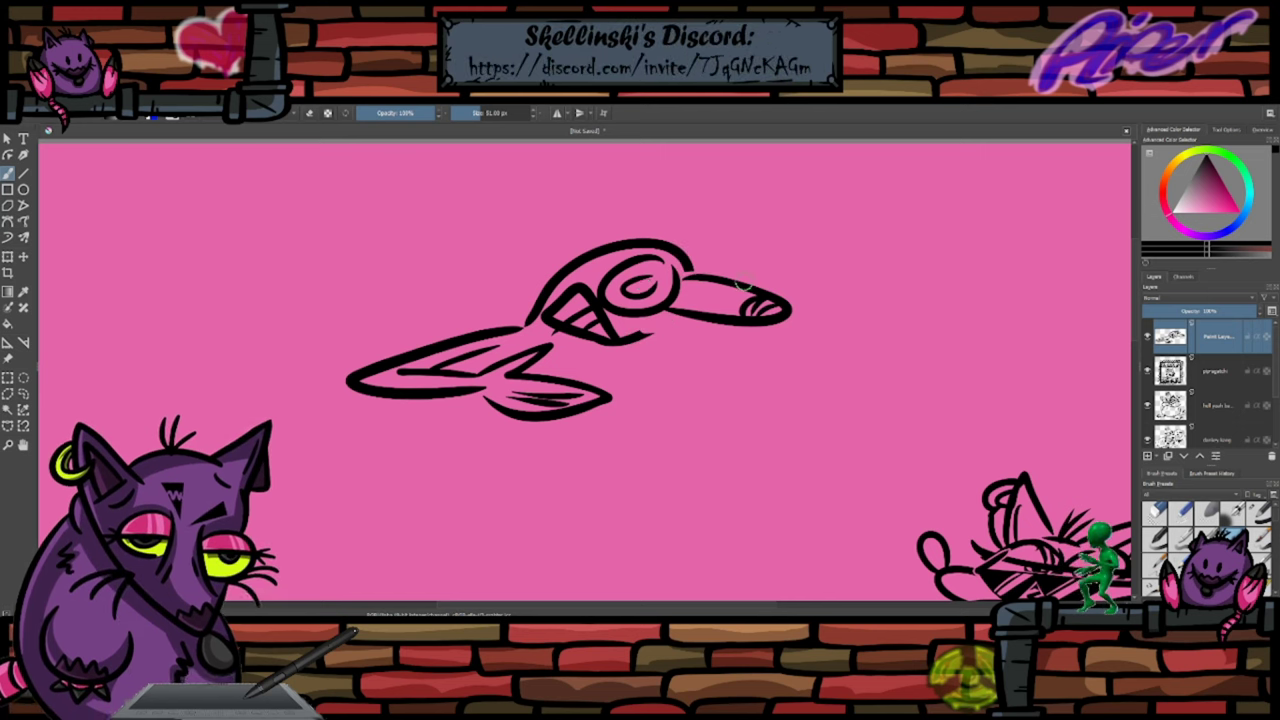
key("ctrl+z")
key("ctrl+z")
key("ctrl+z")
key("ctrl+z")
key("ctrl+z")
key("ctrl+z")
key("ctrl+z")
key("ctrl+z")
key("ctrl+z")
key("ctrl+z")
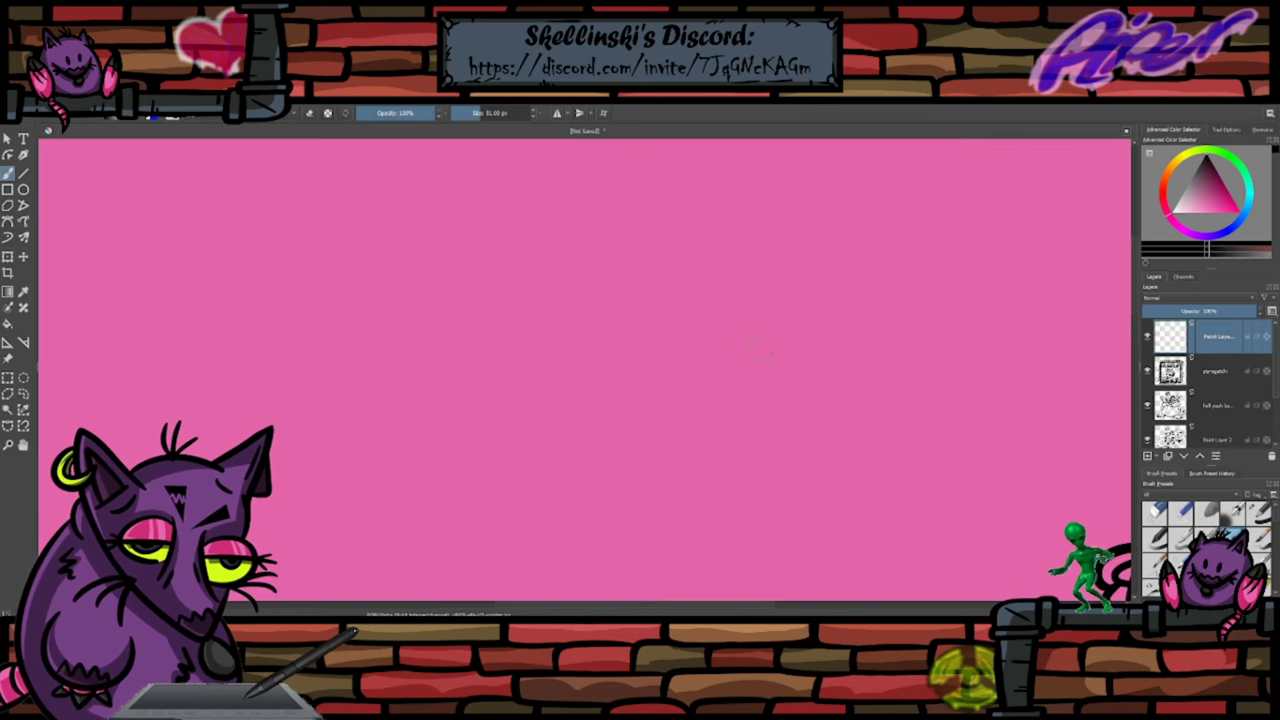
- Draw a thick tilted oval with an inner crease line and a large rounded body outline attached to its upper end
mouse_move(577, 392)
left_mouse_down()
mouse_move(663, 294)
mouse_move(578, 398)
left_mouse_up()
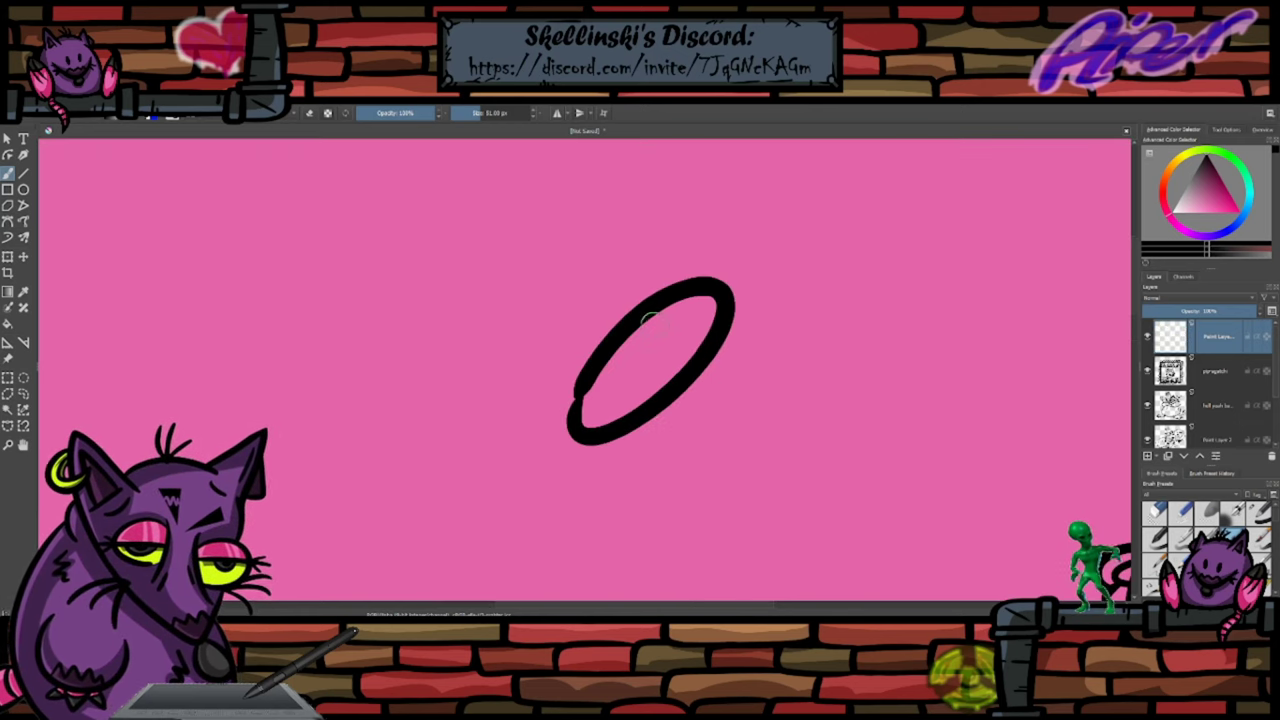
mouse_move(600, 349)
left_mouse_down()
mouse_move(580, 425)
mouse_move(587, 384)
mouse_move(704, 321)
left_mouse_up()
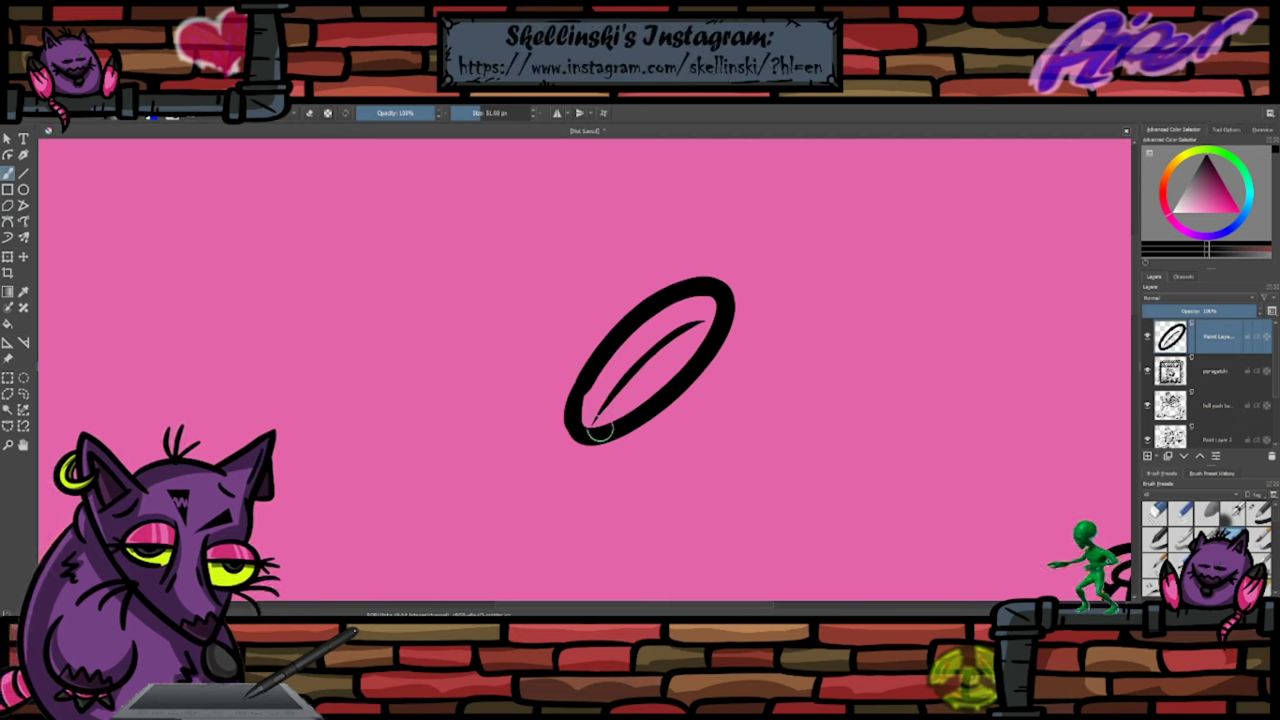
left_click_drag(592, 421, 587, 388)
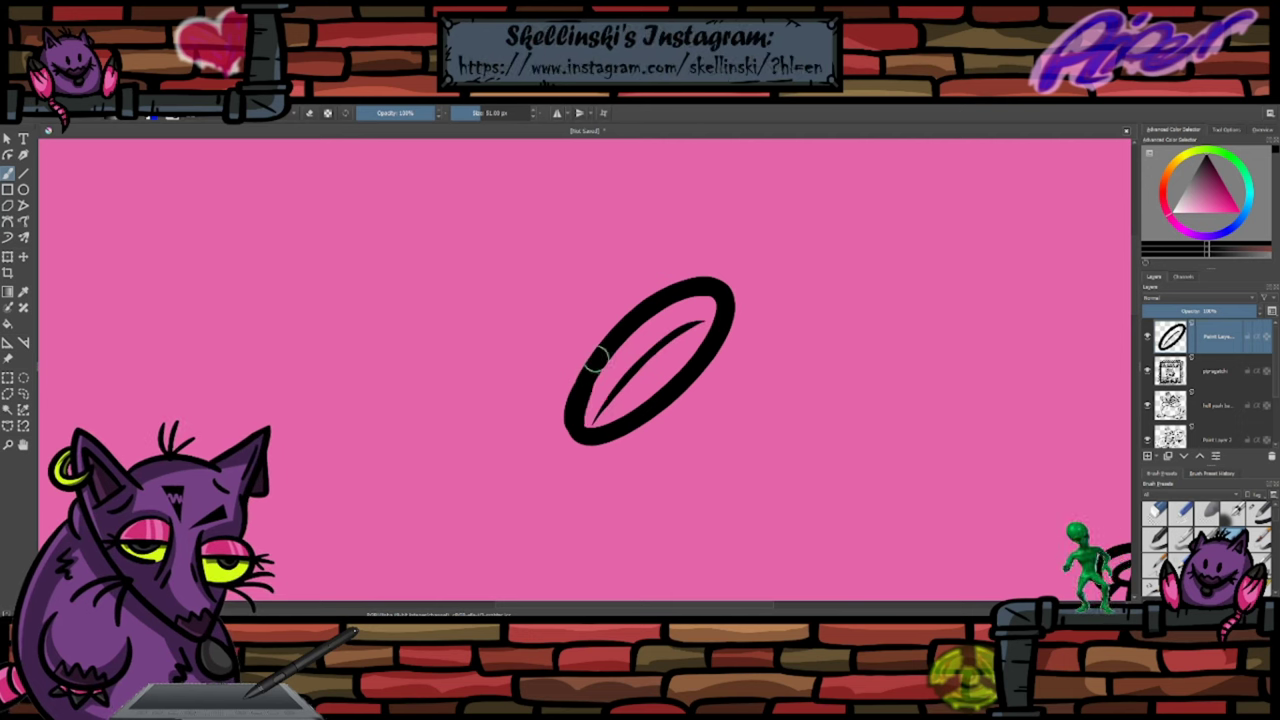
mouse_move(648, 296)
left_mouse_down()
mouse_move(645, 276)
mouse_move(370, 326)
mouse_move(505, 455)
left_mouse_up()
key("ctrl+z")
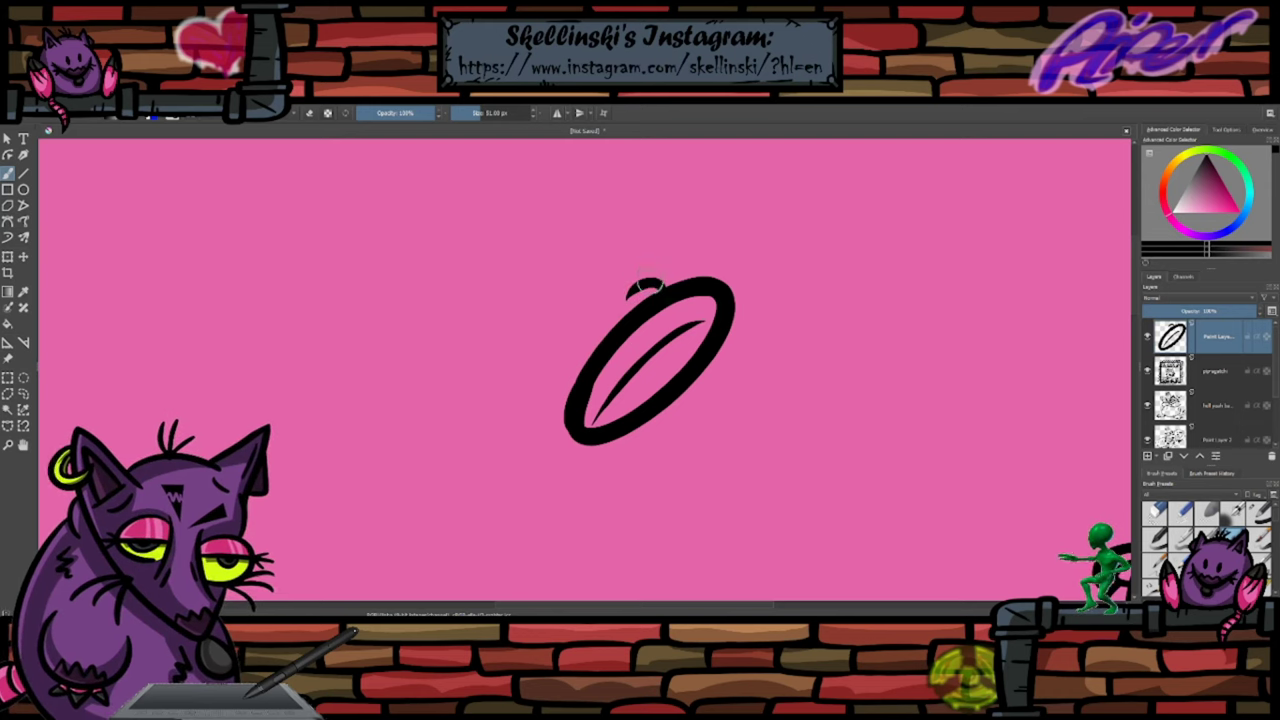
left_click_drag(655, 288, 492, 432)
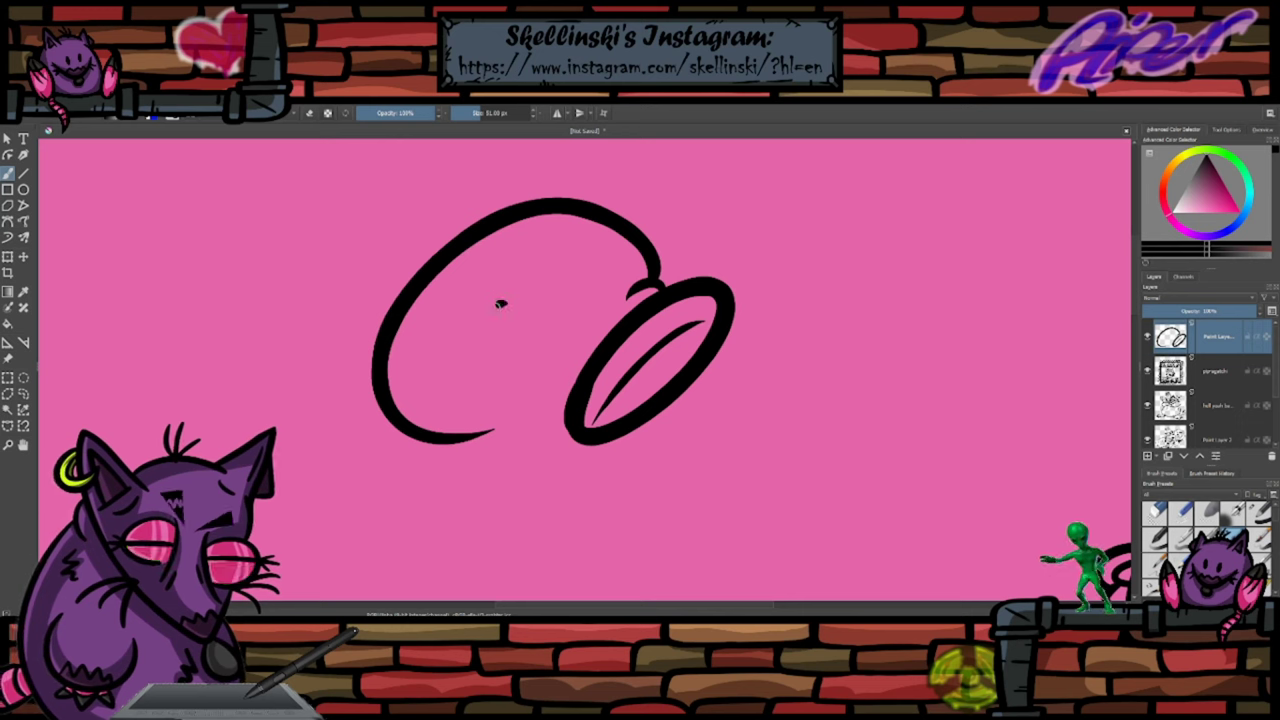
- Draw two small filled oval eyes and try out a small round mouth inside the rounded body
left_click_drag(500, 304, 497, 324)
left_click_drag(535, 264, 558, 318)
key("ctrl+z")
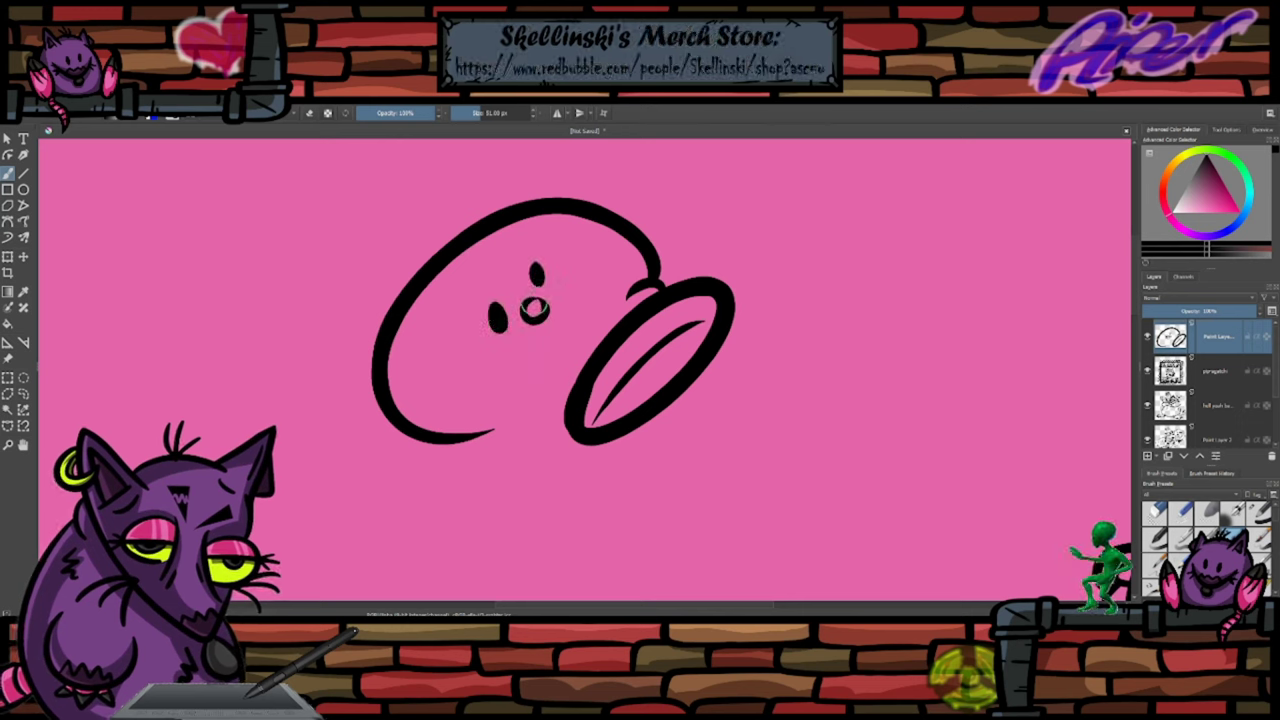
key("ctrl+z")
mouse_move(550, 298)
left_mouse_down()
mouse_move(523, 330)
mouse_move(554, 300)
left_mouse_up()
- Undo the face, rounded body and tilted oval until the top paint layer is empty
key("ctrl+z")
key("ctrl+z")
key("ctrl+z")
key("ctrl+z")
key("ctrl+z")
key("ctrl+z")
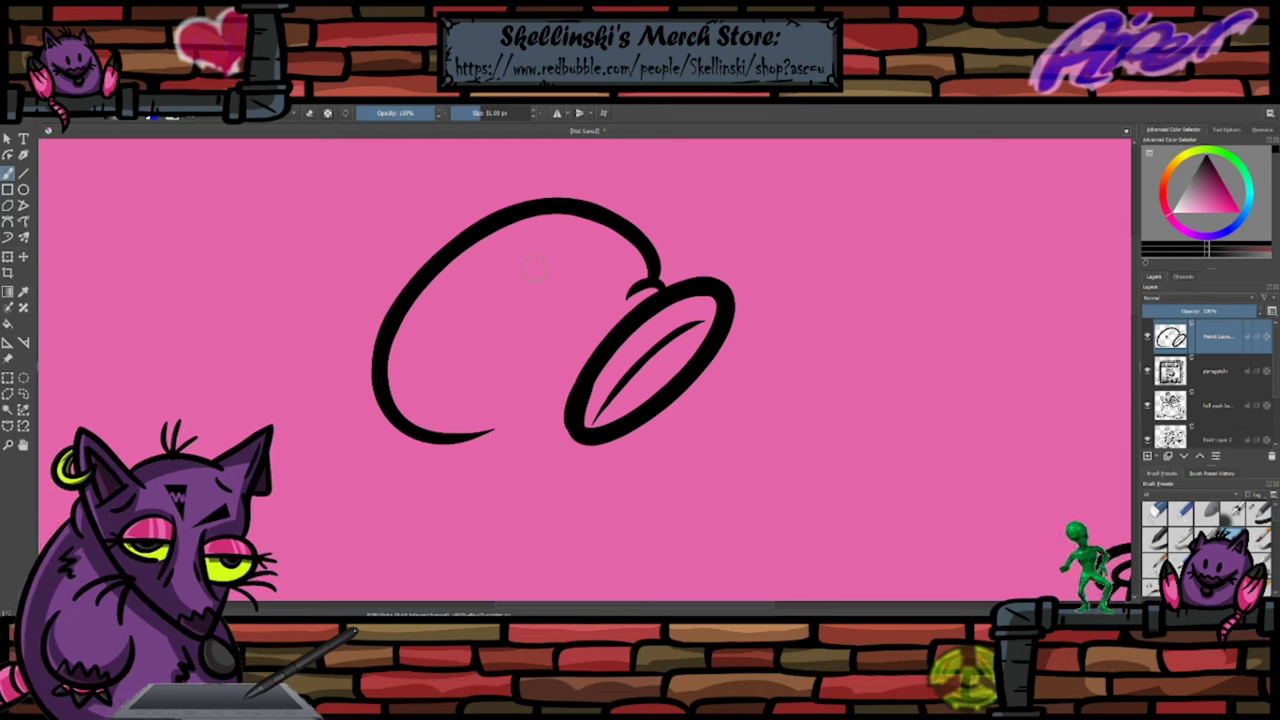
key("ctrl+z")
key("ctrl+z")
key("ctrl+z")
key("ctrl+z")
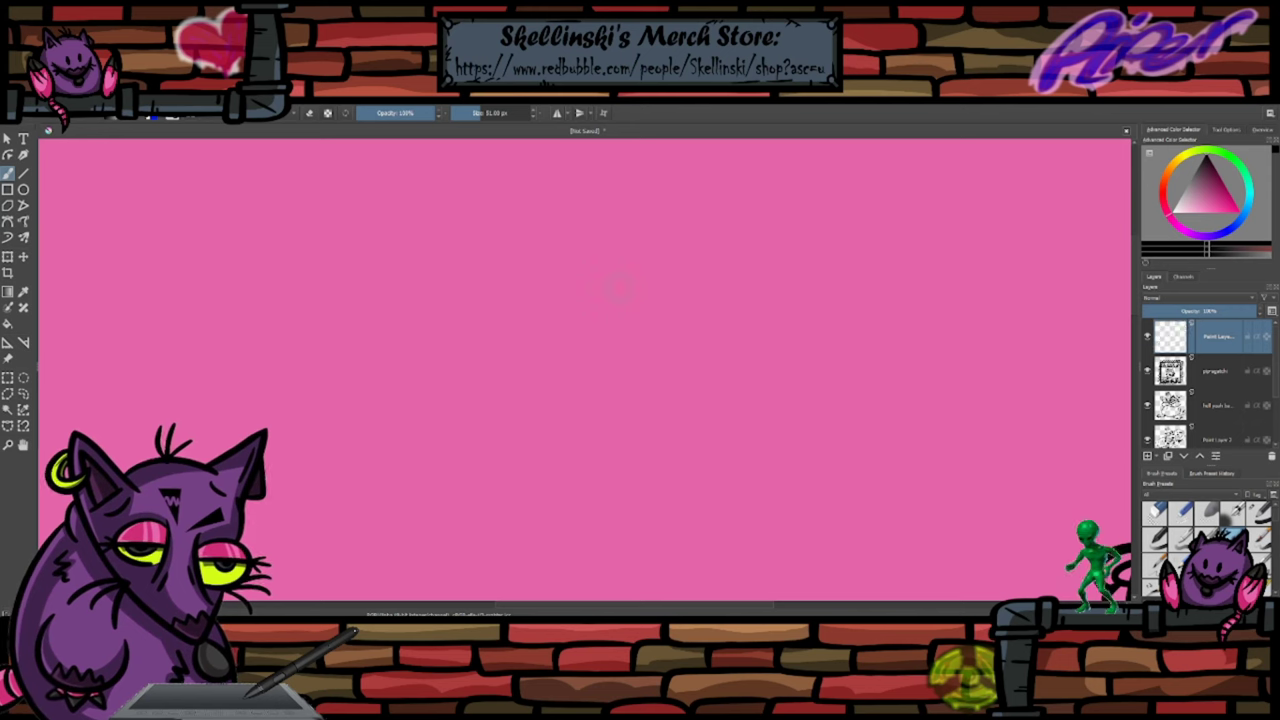
- Draw a thick, wide oval body outline with two filled oval eyes and a curved smile inside
left_click_drag(633, 281, 681, 417)
key("ctrl+z")
left_click_drag(612, 264, 628, 271)
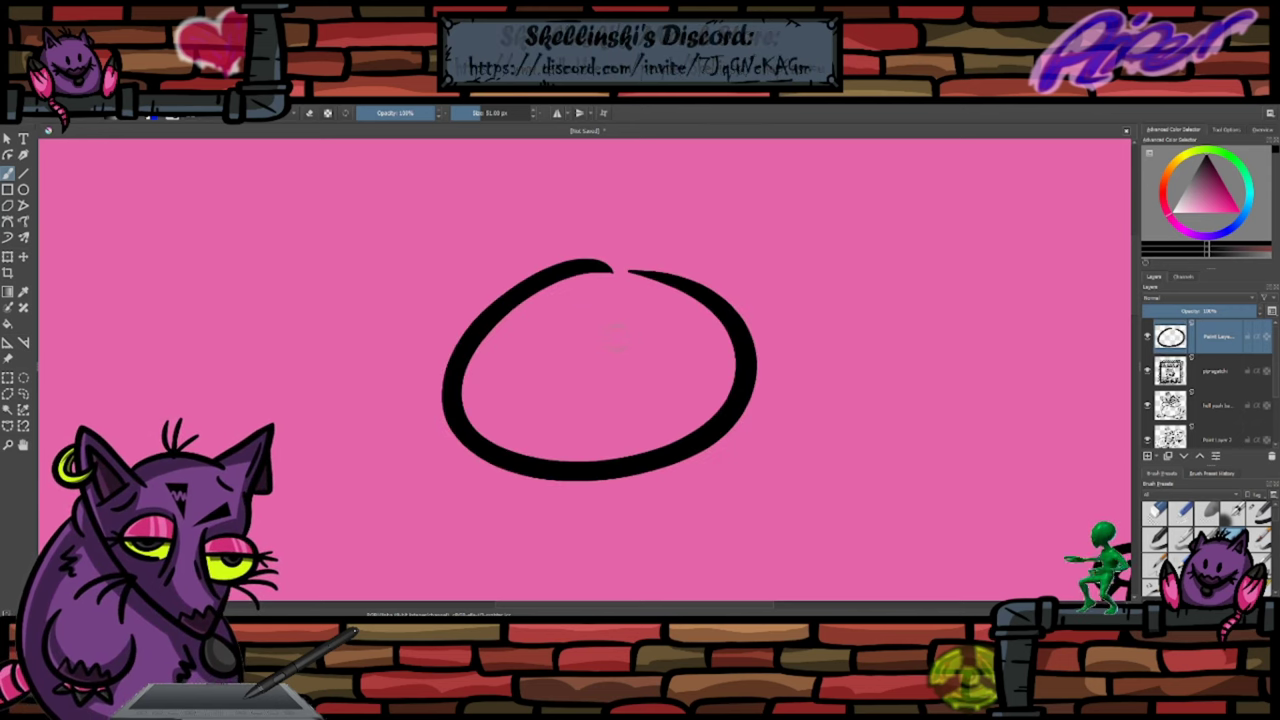
left_click_drag(595, 323, 597, 358)
mouse_move(634, 318)
left_mouse_down()
mouse_move(636, 350)
mouse_move(666, 366)
mouse_move(652, 369)
left_mouse_up()
key("ctrl+z")
key("ctrl+z")
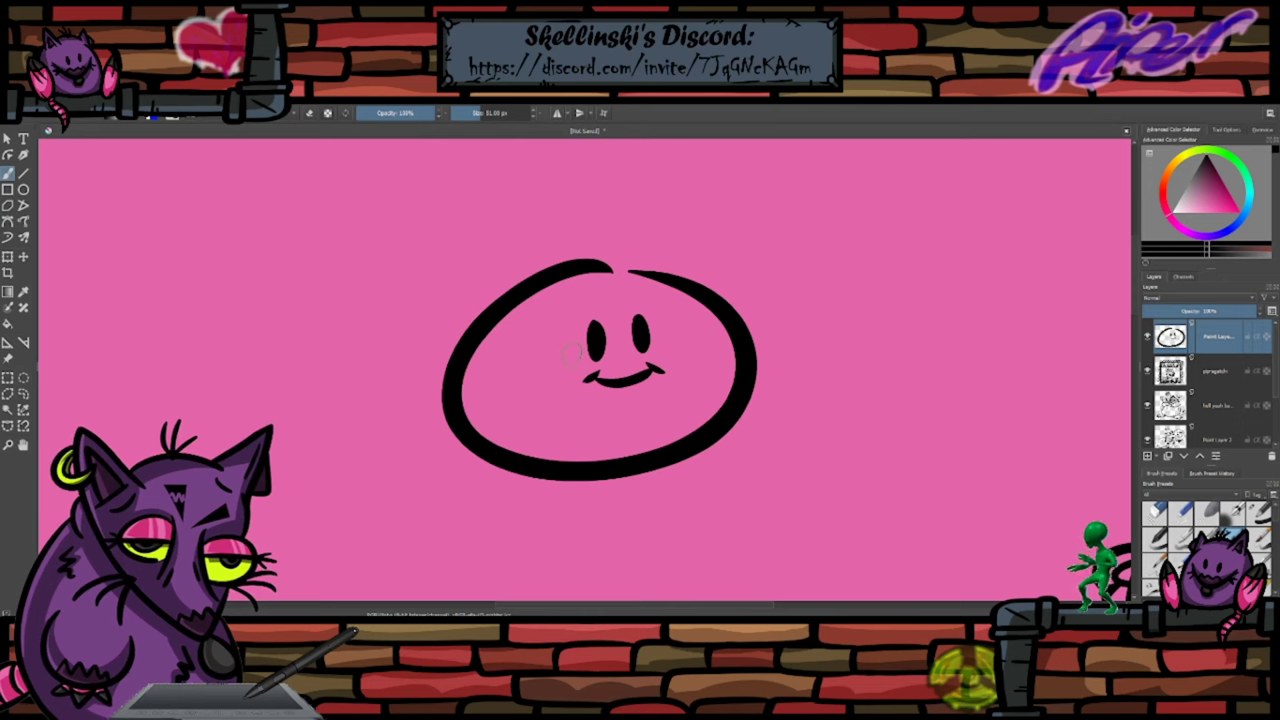
- Add cheek dashes and a pointed open mouth to the smiling face, and erase small highlights in both eyes
mouse_move(548, 356)
left_mouse_down()
mouse_move(654, 374)
mouse_move(598, 420)
mouse_move(650, 372)
mouse_move(594, 386)
mouse_move(628, 382)
mouse_move(613, 406)
mouse_move(580, 403)
left_mouse_up()
key("ctrl+z")
key("ctrl+z")
key("ctrl+z")
key("ctrl+z")
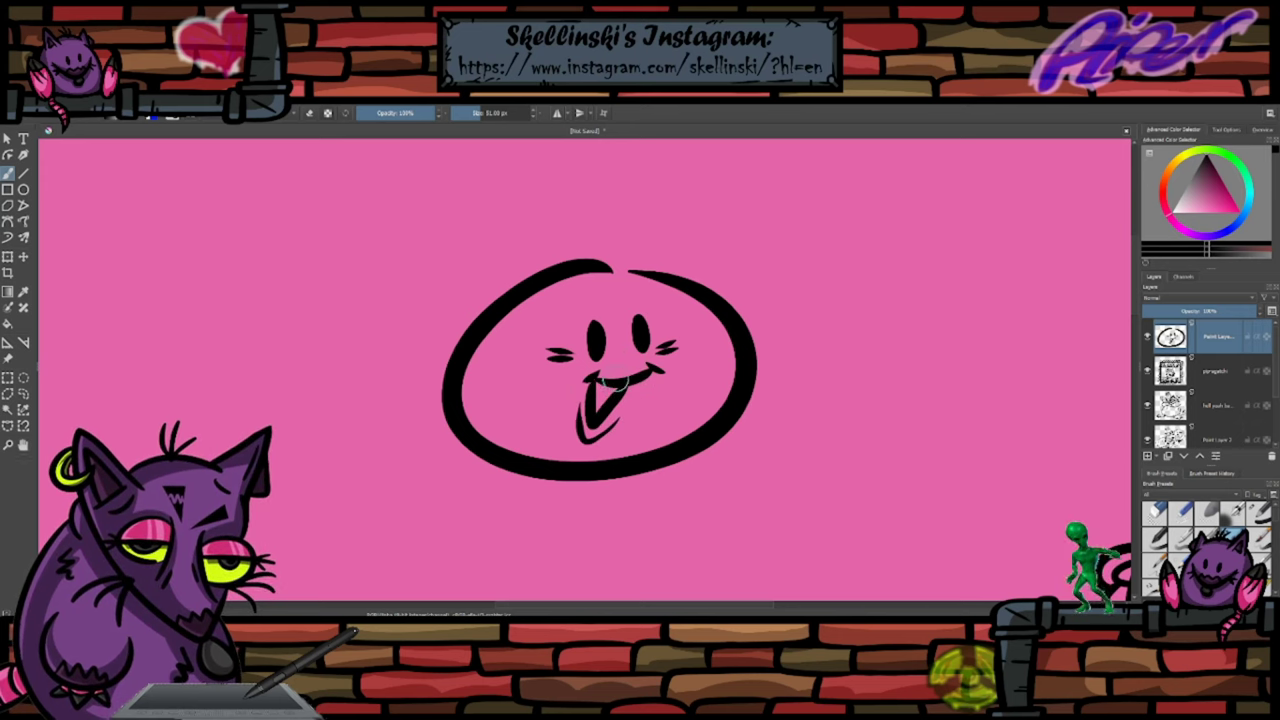
key("e")
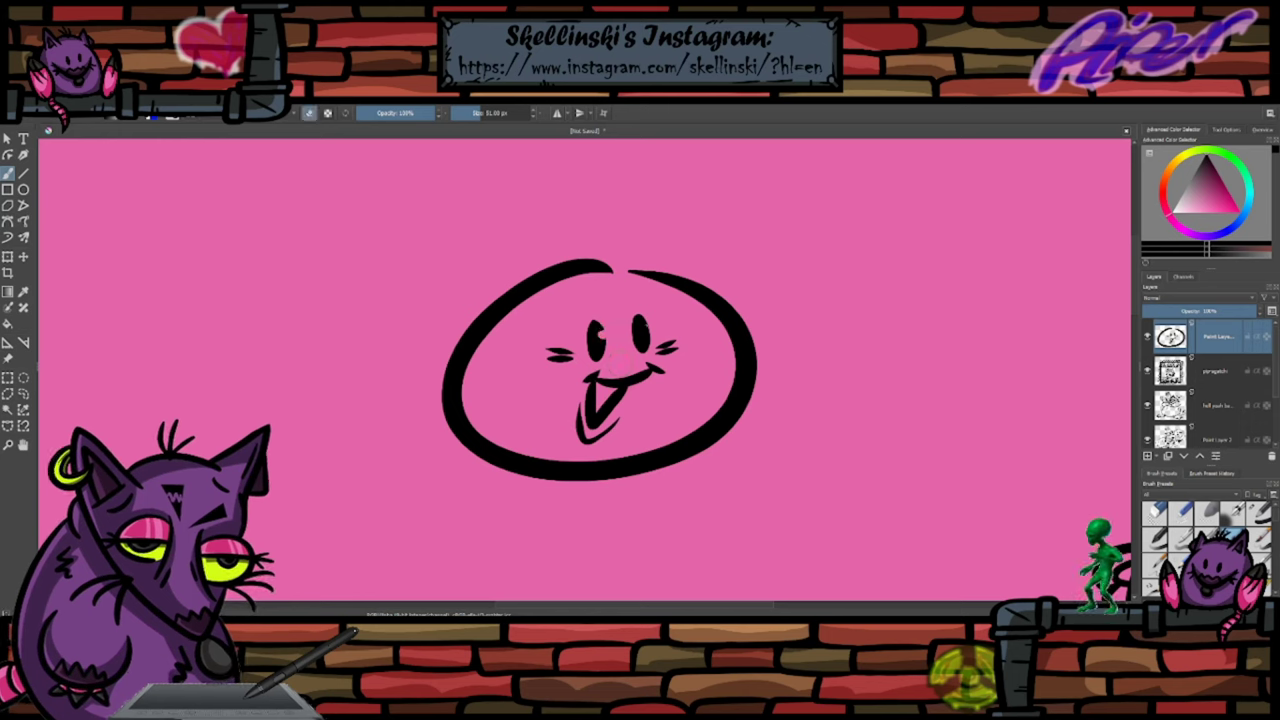
left_click_drag(648, 332, 641, 343)
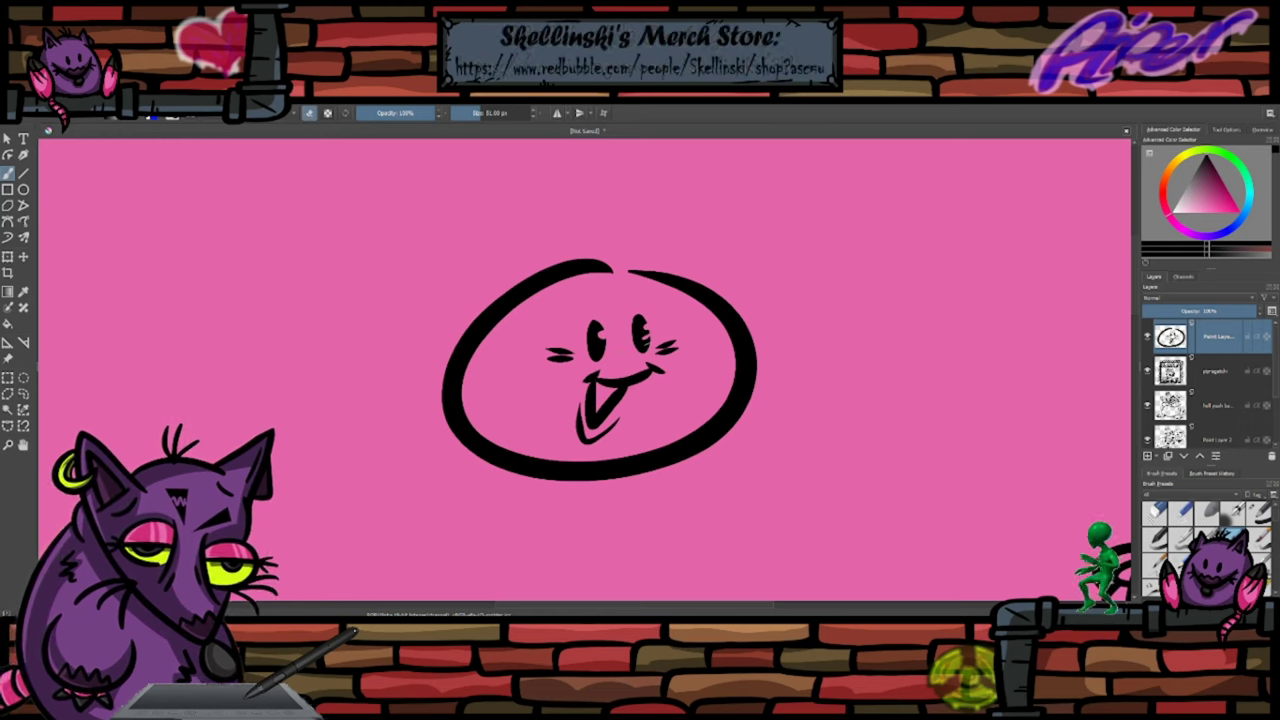
- Erase the curved lip line beneath the character's pointed open mouth
key("e")
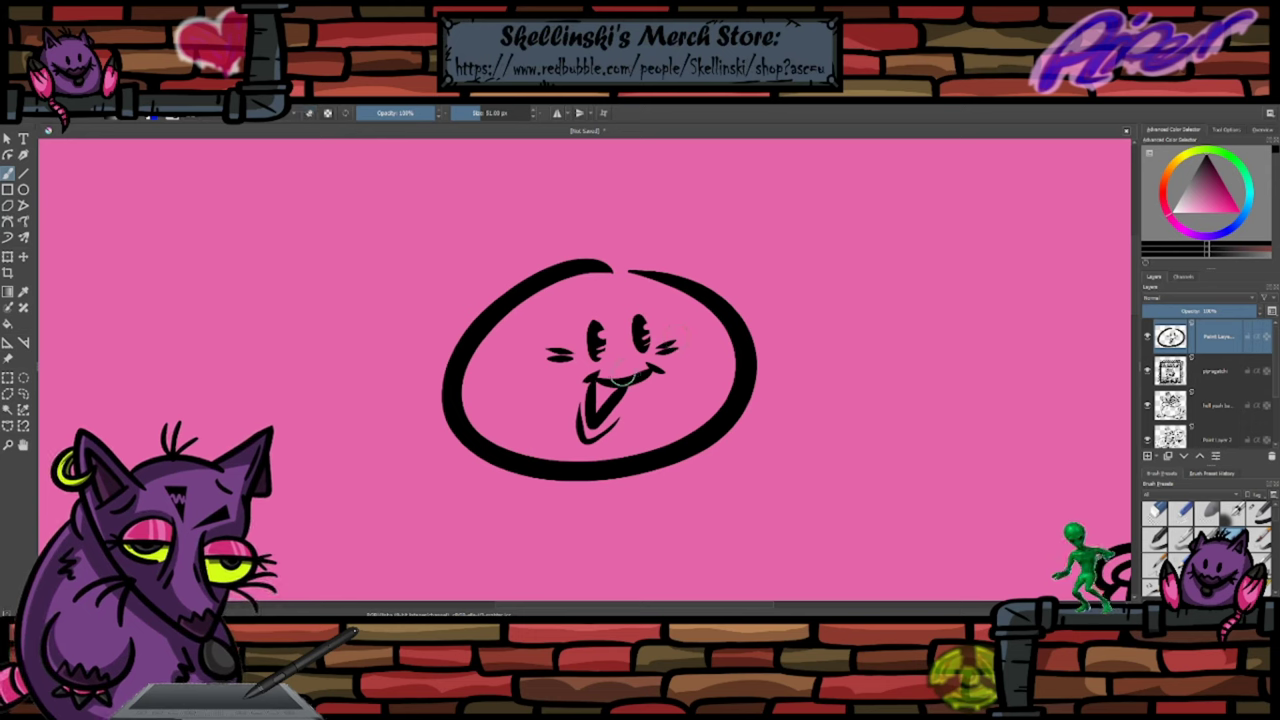
key("e")
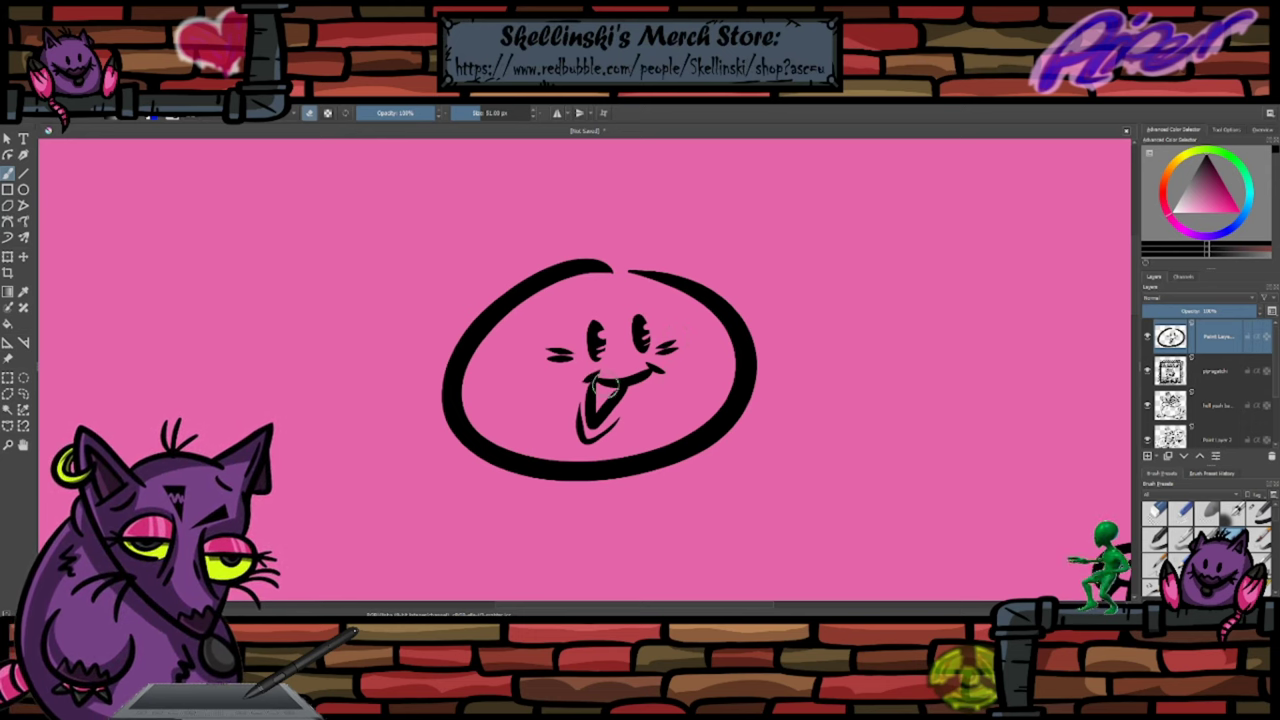
key("e")
key("e")
left_click_drag(619, 419, 578, 428)
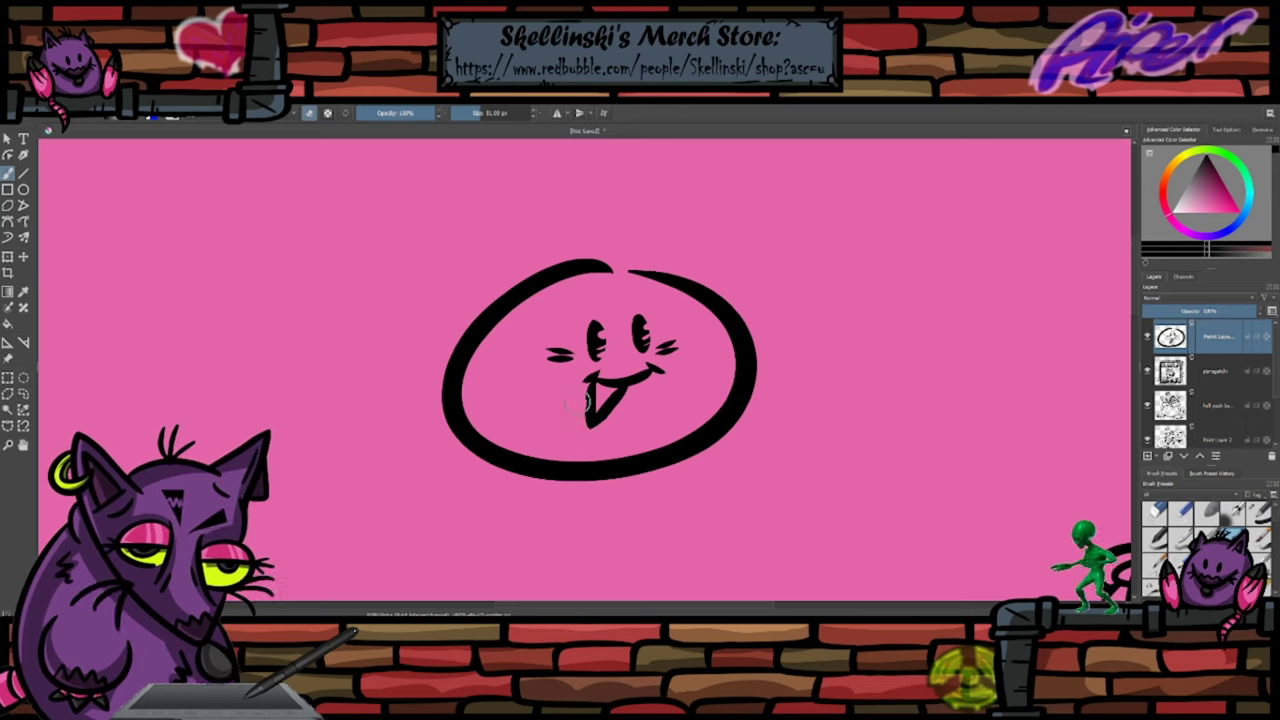
key("e")
- Replace the pointed mouth with a small round mouth and a short curved lip line beneath it
mouse_move(604, 382)
left_mouse_down()
mouse_move(571, 378)
mouse_move(603, 366)
mouse_move(578, 390)
mouse_move(592, 427)
left_mouse_up()
key("ctrl+z")
key("ctrl+z")
key("e")
key("e")
key("e")
key("e")
mouse_move(620, 374)
left_mouse_down()
mouse_move(640, 382)
mouse_move(619, 399)
mouse_move(660, 383)
left_mouse_up()
key("ctrl+z")
key("ctrl+z")
- Draw a large tilted oval foot over the body's lower-right edge, with a curved sole line inside it
key("e")
mouse_move(746, 340)
left_mouse_down()
mouse_move(747, 385)
mouse_move(708, 408)
mouse_move(730, 427)
mouse_move(751, 353)
mouse_move(748, 398)
mouse_move(659, 463)
mouse_move(698, 396)
mouse_move(648, 486)
left_mouse_up()
key("ctrl+z")
key("e")
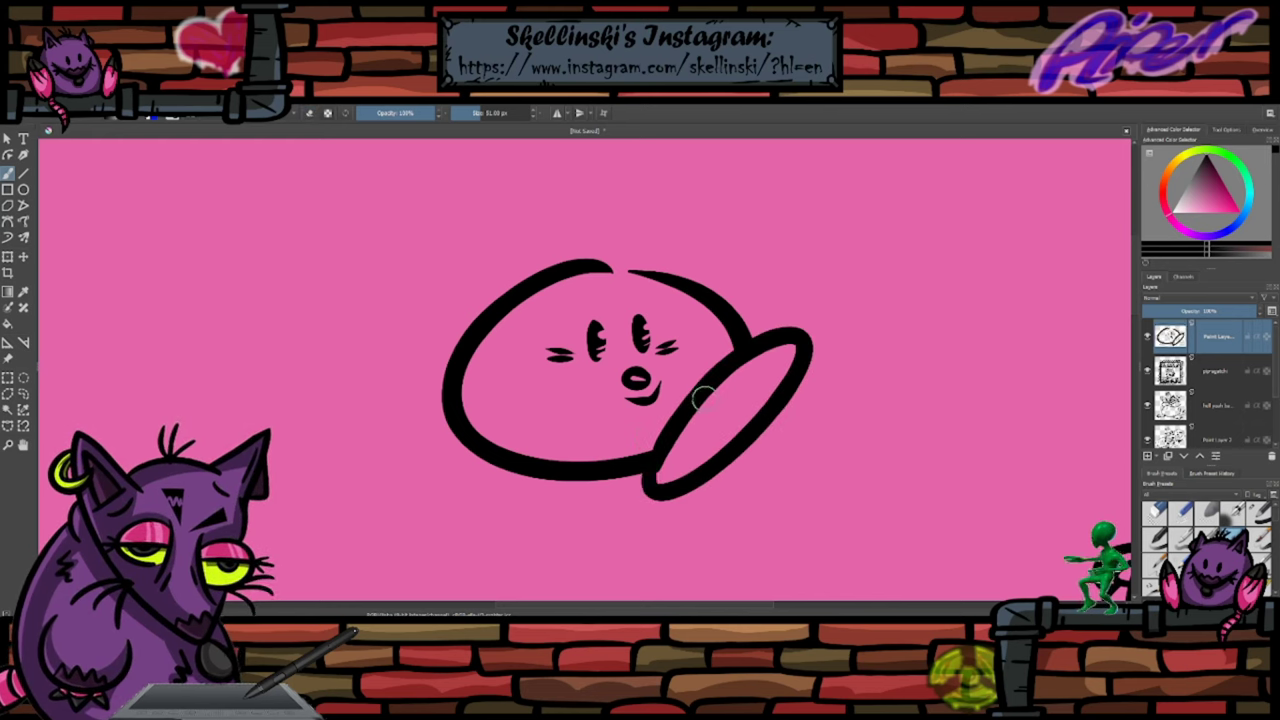
left_click_drag(781, 380, 684, 484)
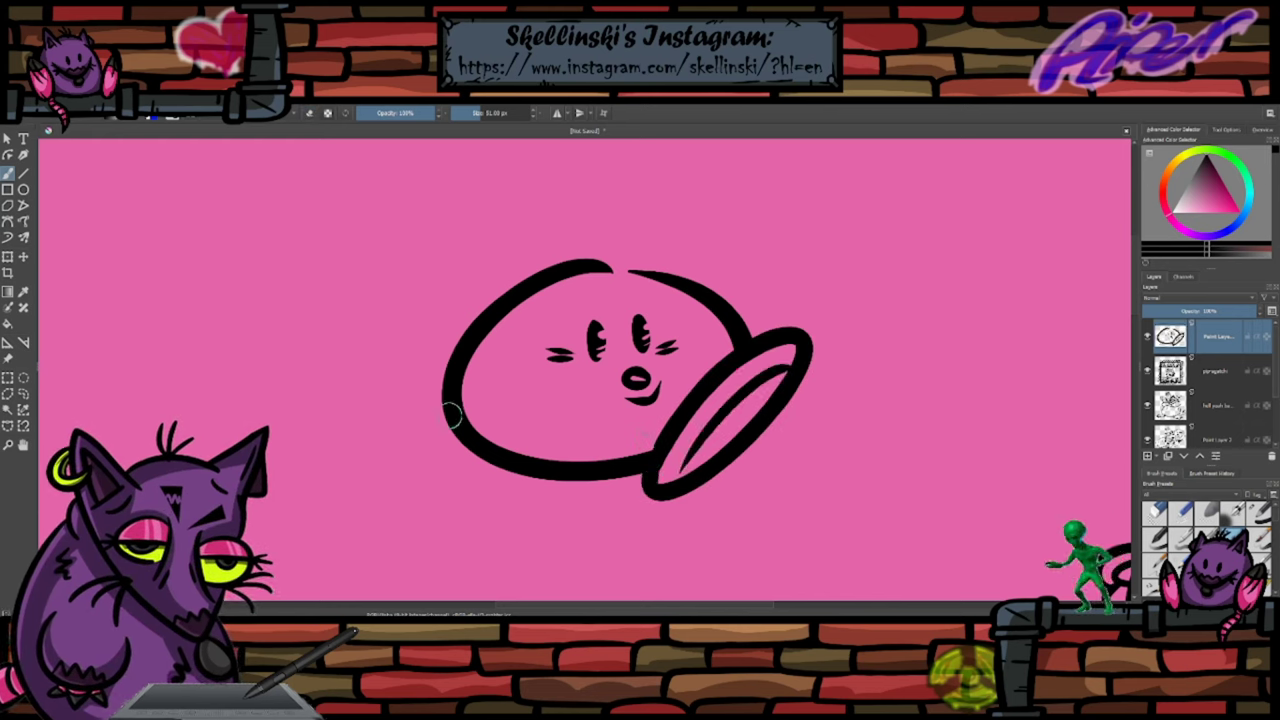
- Draw a pointed foot with a short crease under the body's lower-left side and a rounded arm above it
left_click_drag(452, 414, 530, 522)
key("ctrl+z")
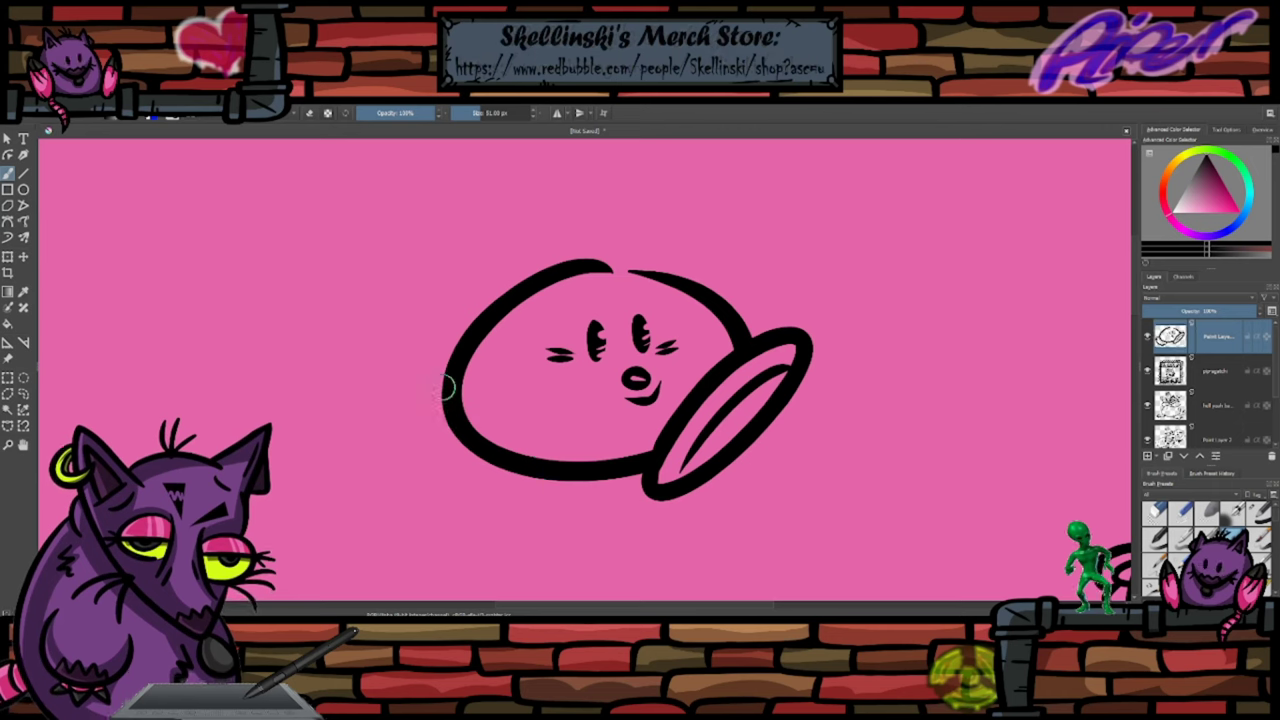
left_click_drag(447, 384, 445, 494)
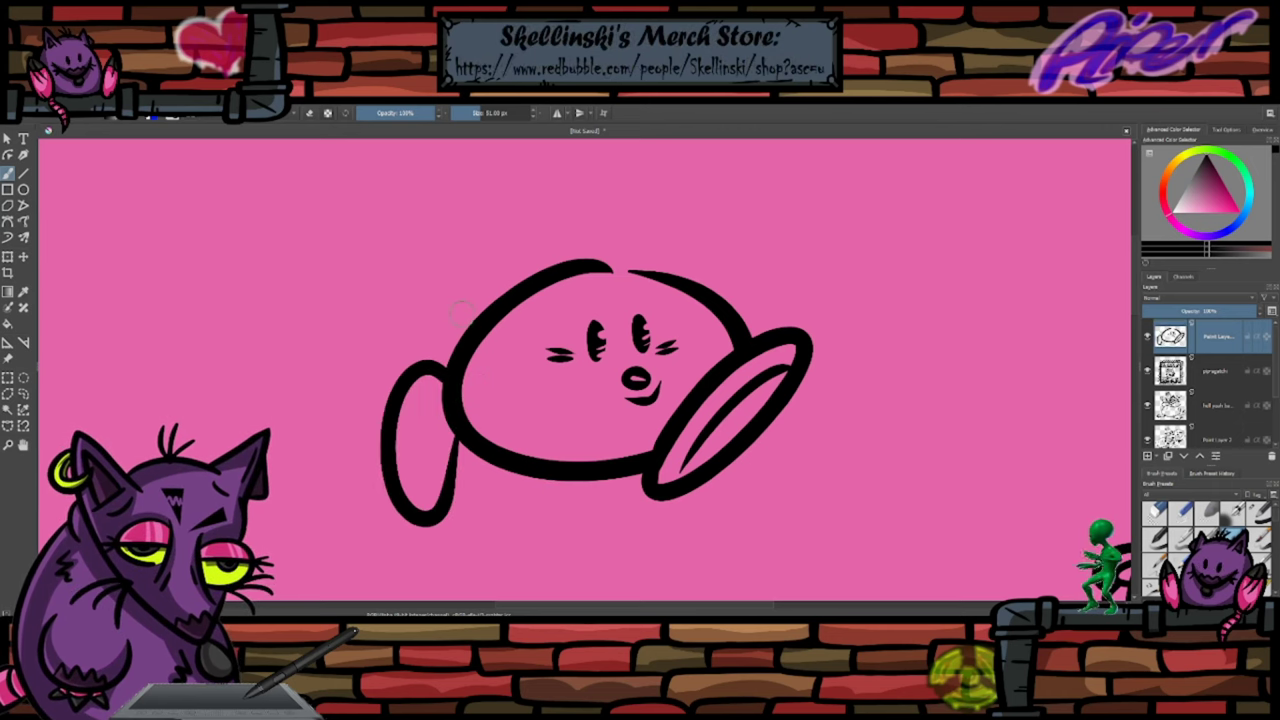
key("ctrl+z")
mouse_move(447, 385)
left_mouse_down()
mouse_move(569, 446)
mouse_move(462, 502)
left_mouse_up()
key("ctrl+z")
left_click_drag(432, 412, 463, 505)
left_click_drag(518, 474, 521, 502)
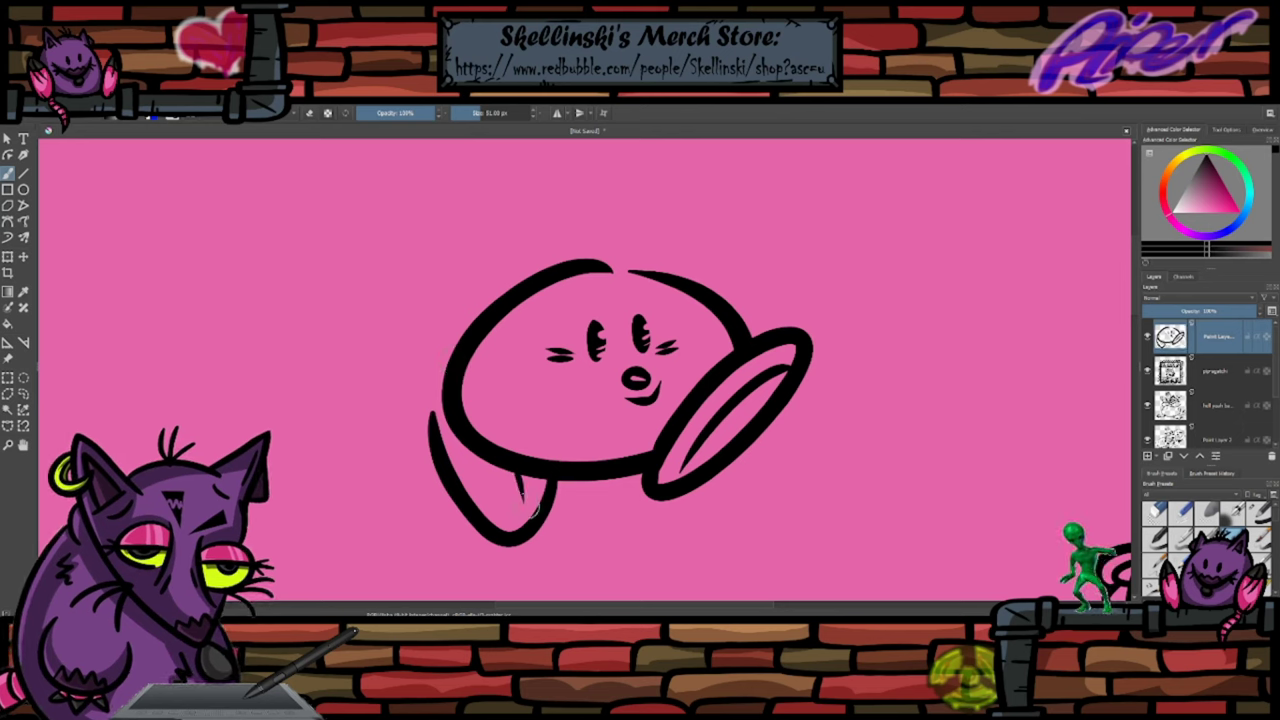
mouse_move(462, 328)
left_mouse_down()
mouse_move(412, 322)
mouse_move(445, 398)
left_mouse_up()
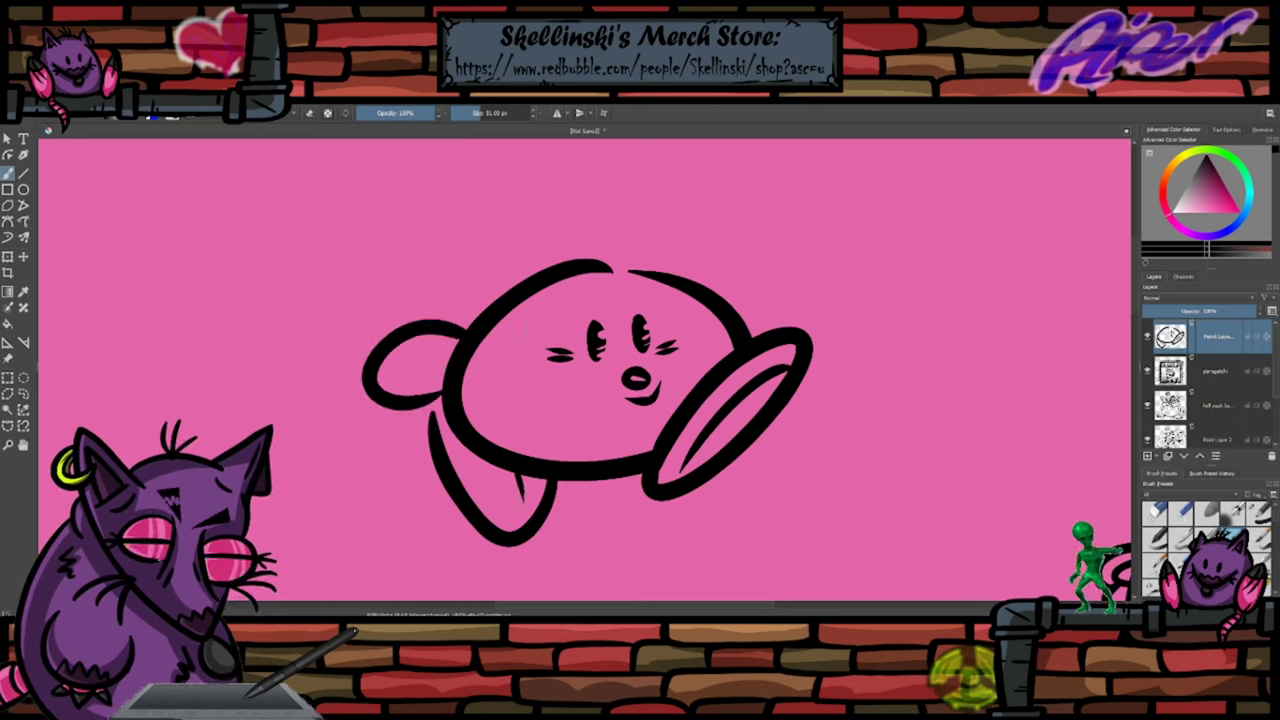
- Try out a raised oval arm over the body's upper-right outline
mouse_move(648, 278)
left_mouse_down()
mouse_move(722, 282)
mouse_move(664, 280)
mouse_move(708, 300)
left_mouse_up()
key("ctrl+z")
key("e")
key("e")
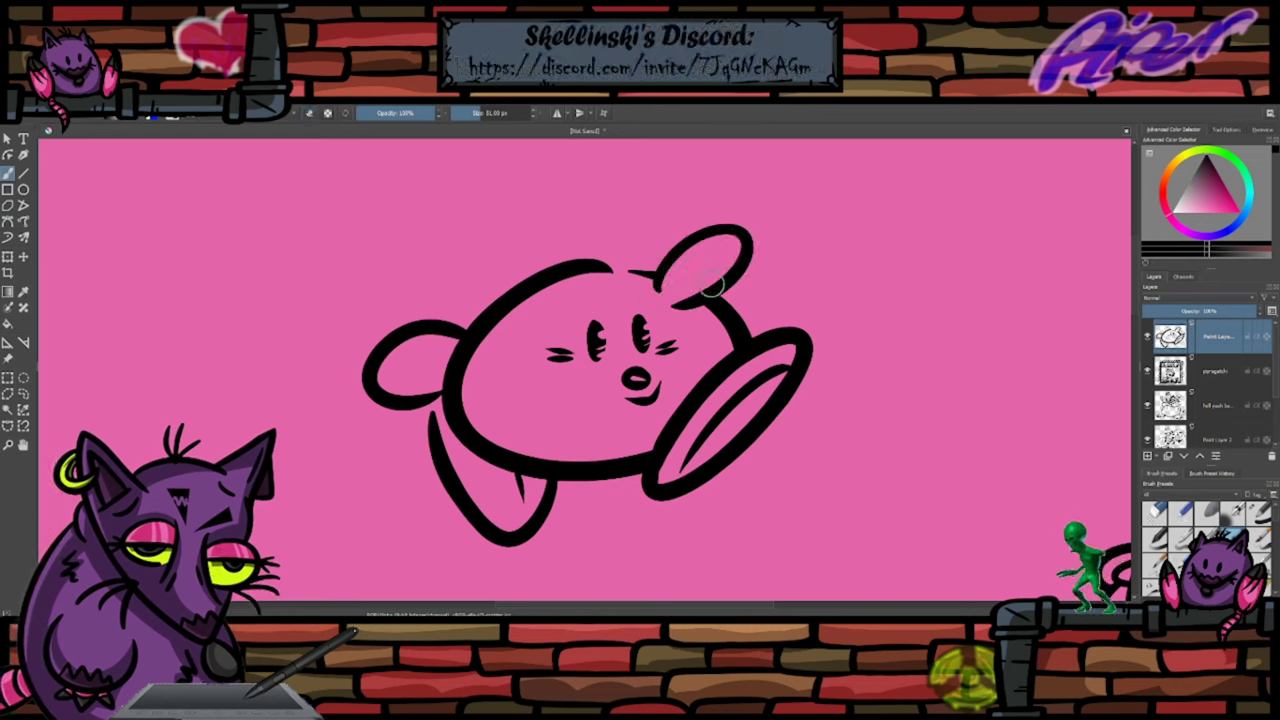
key("ctrl+z")
key("ctrl+z")
mouse_move(580, 272)
left_mouse_down()
mouse_move(708, 282)
mouse_move(530, 270)
left_mouse_up()
key("ctrl+z")
key("ctrl+z")
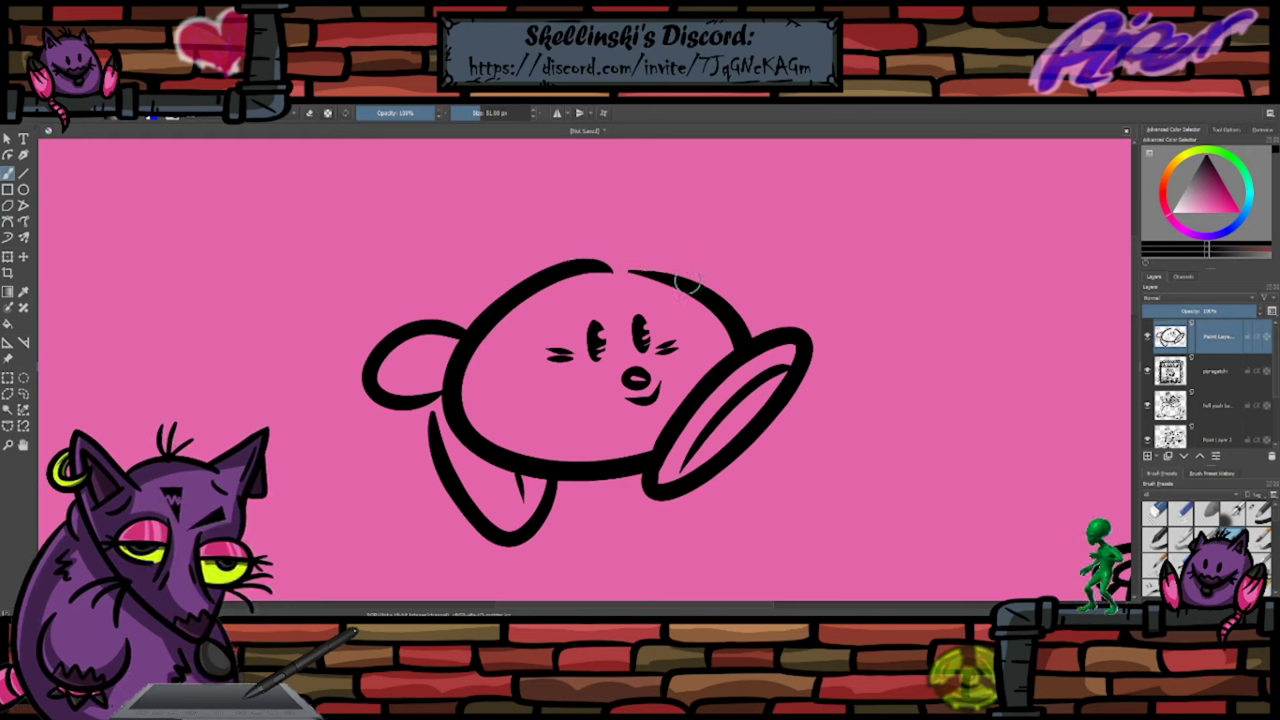
left_click_drag(692, 286, 560, 272)
key("ctrl+z")
- Redraw the left arm as an oval overlapping the body and clear the body outline inside it
key("e")
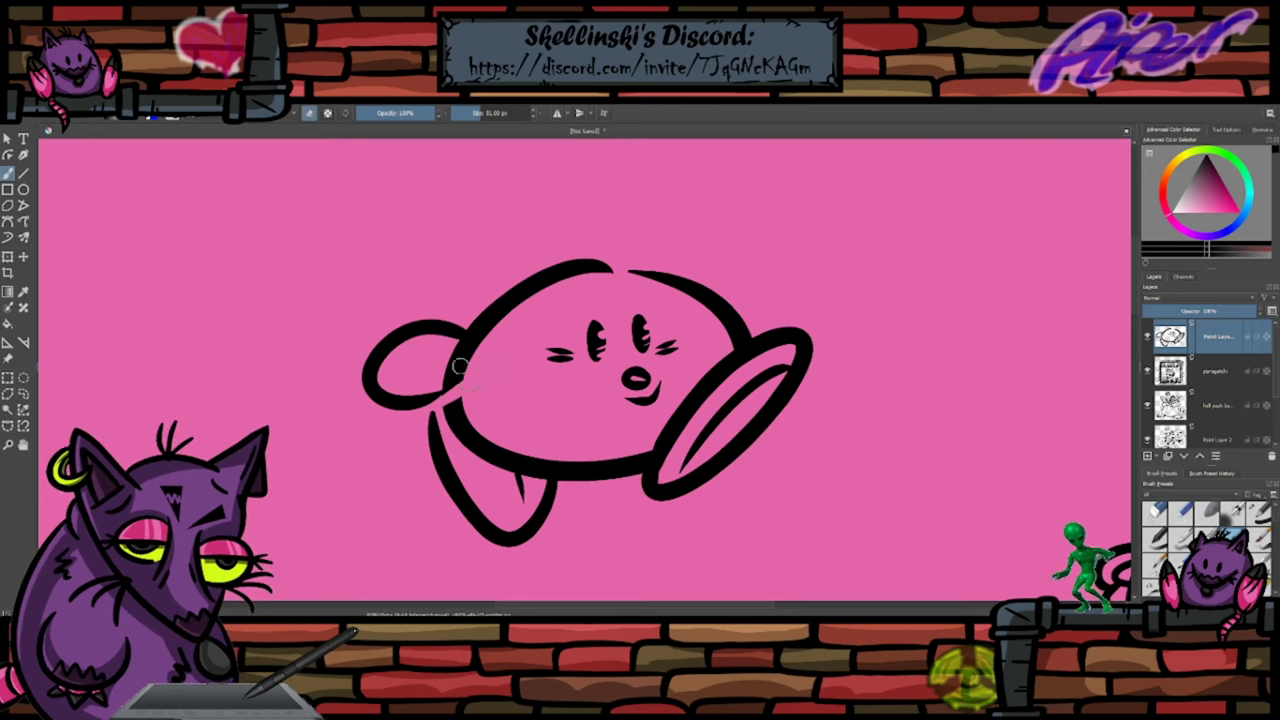
mouse_move(459, 367)
left_mouse_down()
mouse_move(472, 345)
mouse_move(420, 396)
mouse_move(376, 396)
mouse_move(420, 328)
mouse_move(484, 332)
mouse_move(498, 312)
mouse_move(387, 381)
mouse_move(465, 402)
left_mouse_up()
key("e")
key("ctrl+z")
left_click_drag(494, 350, 490, 387)
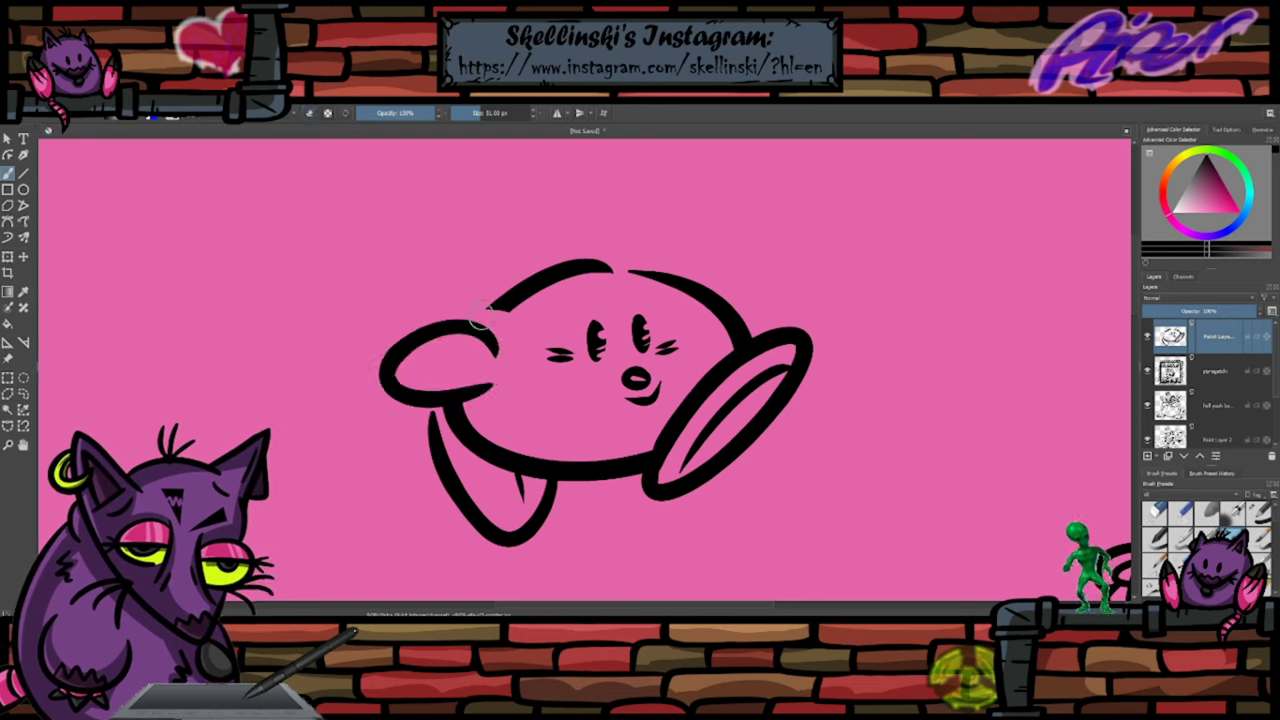
mouse_move(475, 318)
left_mouse_down()
mouse_move(512, 300)
mouse_move(515, 321)
mouse_move(512, 307)
mouse_move(479, 321)
left_mouse_up()
key("ctrl+z")
key("ctrl+z")
key("ctrl+z")
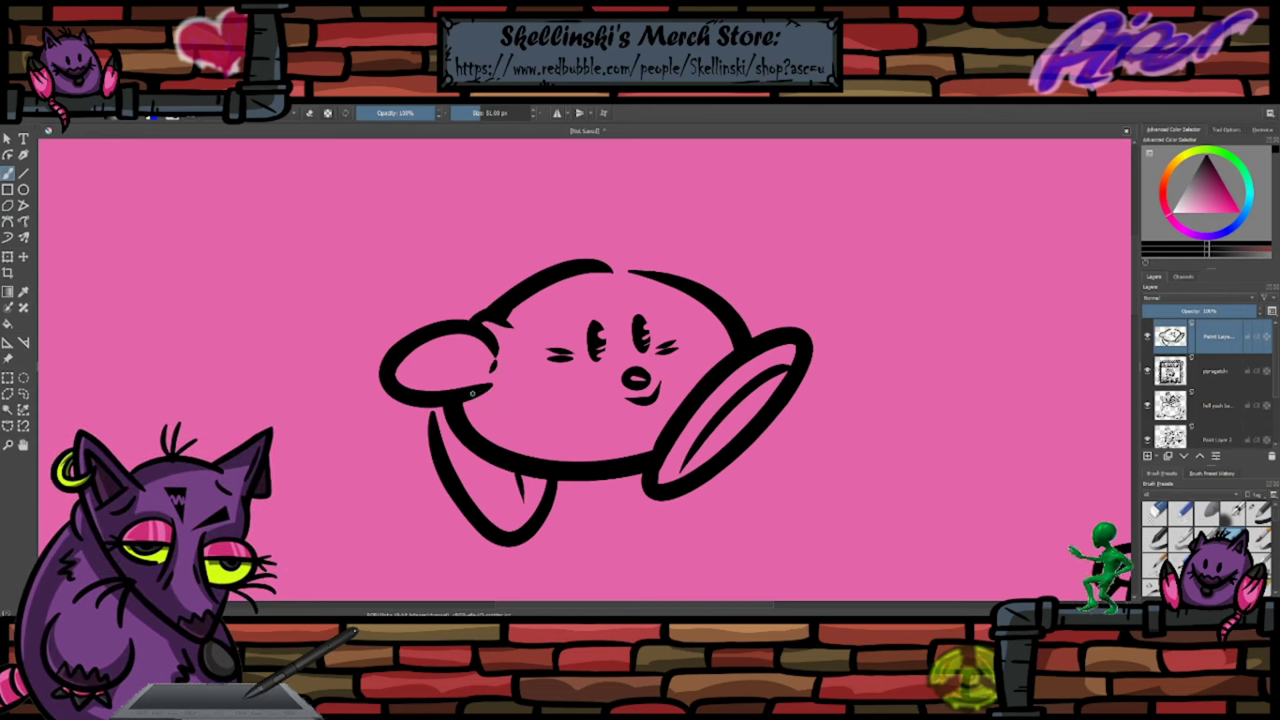
- Add short crease strokes on and around the left arm and jagged shading dashes inside the large foot's sole
left_click_drag(455, 395, 482, 390)
left_click_drag(425, 348, 439, 380)
key("ctrl+z")
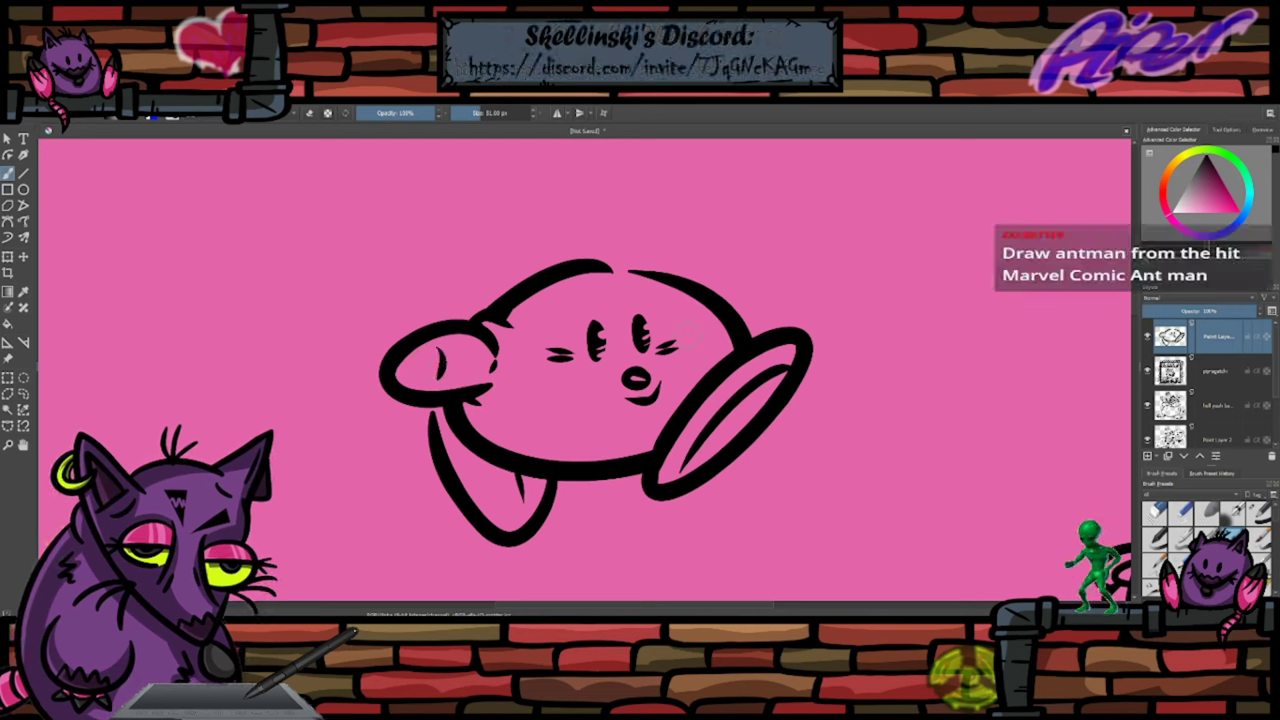
left_click_drag(766, 398, 746, 424)
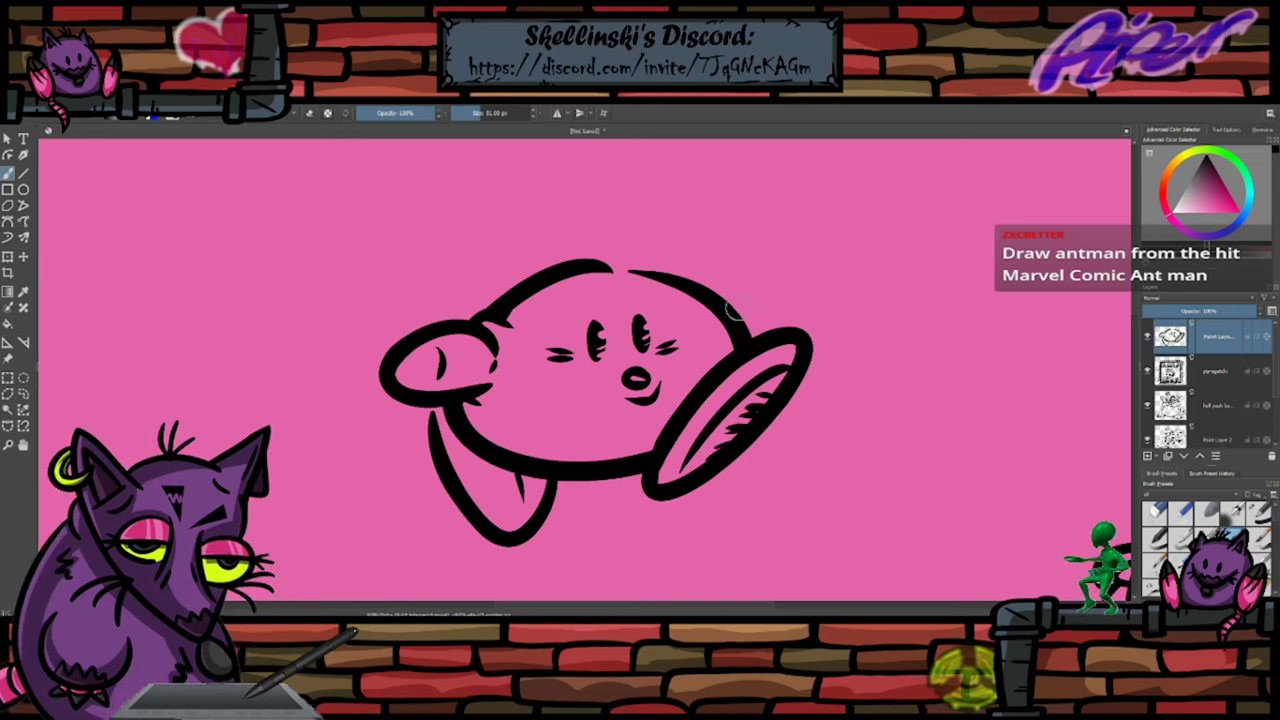
- Try a rounded arm with a crease above the top of the body
mouse_move(507, 272)
left_mouse_down()
mouse_move(622, 264)
mouse_move(652, 238)
mouse_move(546, 265)
left_mouse_up()
key("ctrl+z")
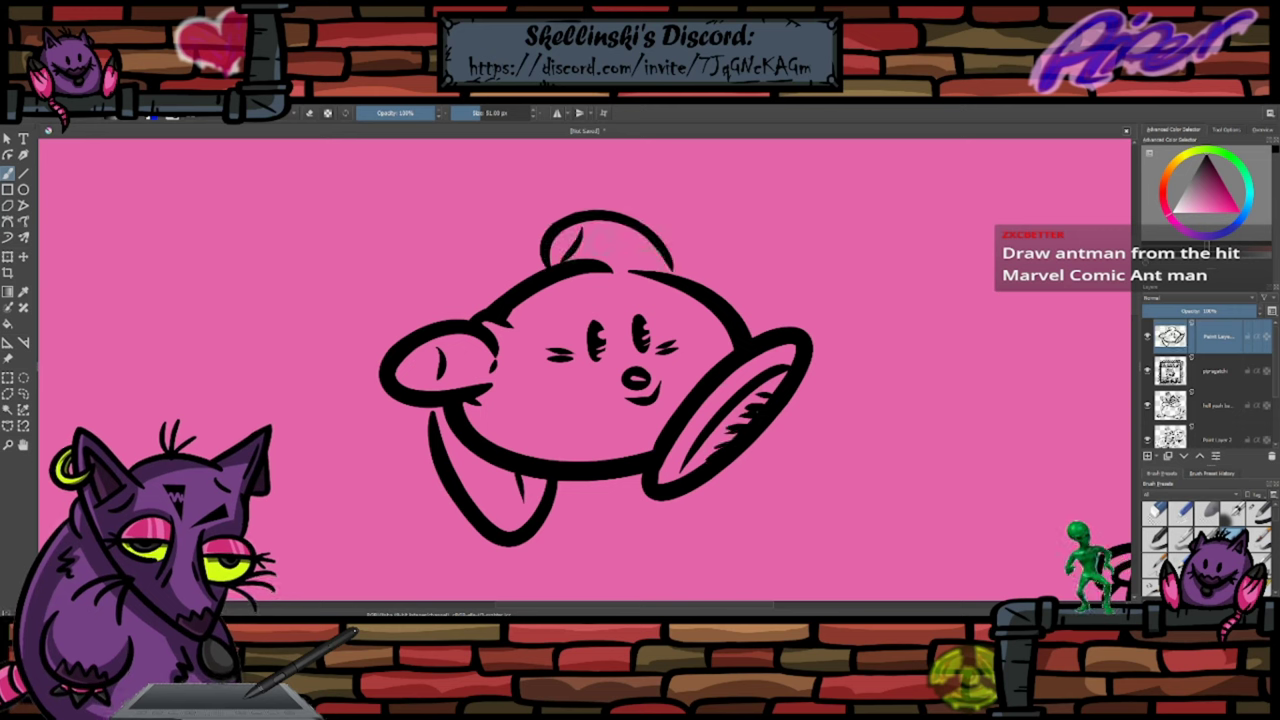
key("ctrl+z")
- Draw a raised arm behind the body's upper-right edge, with a short crease inside it
mouse_move(703, 292)
left_mouse_down()
mouse_move(756, 265)
mouse_move(785, 322)
mouse_move(720, 304)
mouse_move(779, 324)
mouse_move(741, 273)
mouse_move(782, 322)
left_mouse_up()
key("ctrl+z")
key("ctrl+z")
key("ctrl+z")
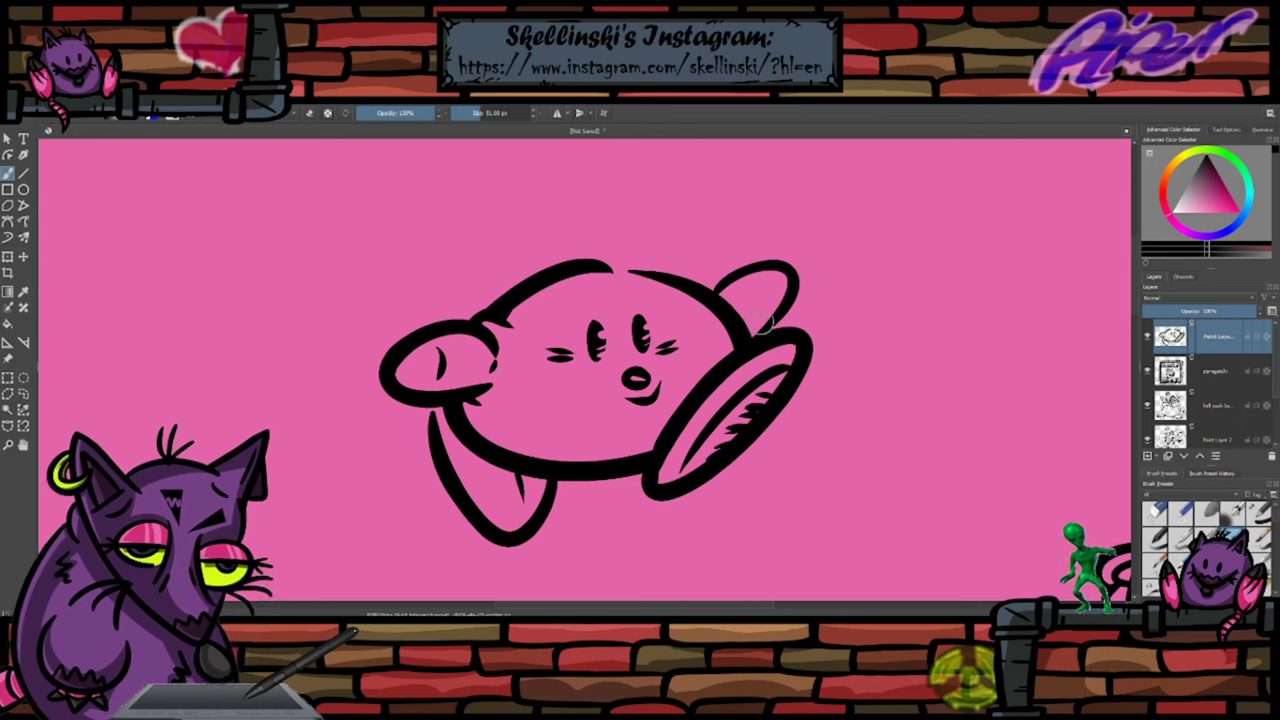
left_click_drag(765, 278, 758, 295)
- Erase the small round mouth and draw a wide, open triangular smile with a thick outline in its place
key("e")
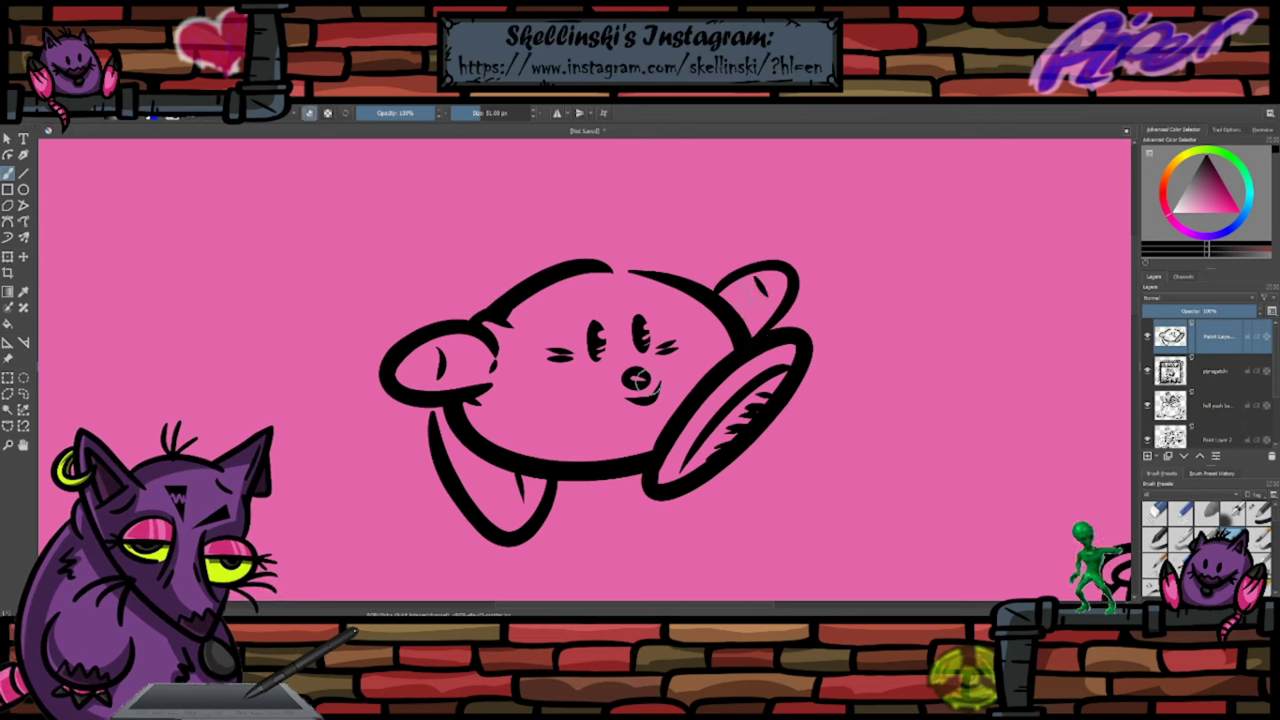
mouse_move(625, 370)
left_mouse_down()
mouse_move(655, 400)
mouse_move(581, 387)
mouse_move(673, 378)
mouse_move(604, 376)
left_mouse_up()
key("e")
key("ctrl+z")
key("ctrl+z")
key("ctrl+z")
key("ctrl+z")
key("e")
mouse_move(650, 362)
left_mouse_down()
mouse_move(668, 372)
mouse_move(617, 390)
mouse_move(641, 380)
left_mouse_up()
key("e")
key("ctrl+z")
key("ctrl+z")
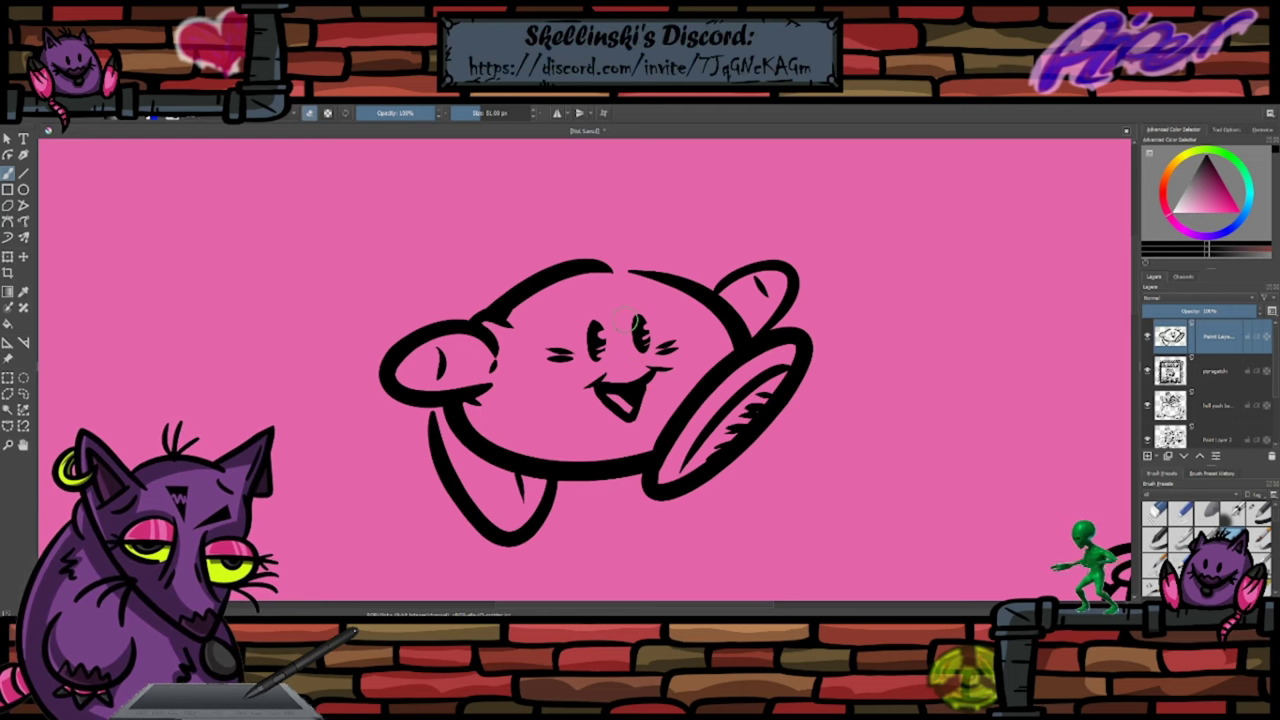
- Shrink and narrow the character into a rounder shape and place it in the canvas's upper-left corner above the framed doodle
scroll(622, 319, "down", 3)
scroll(615, 308, "up", 2)
key("ctrl+t")
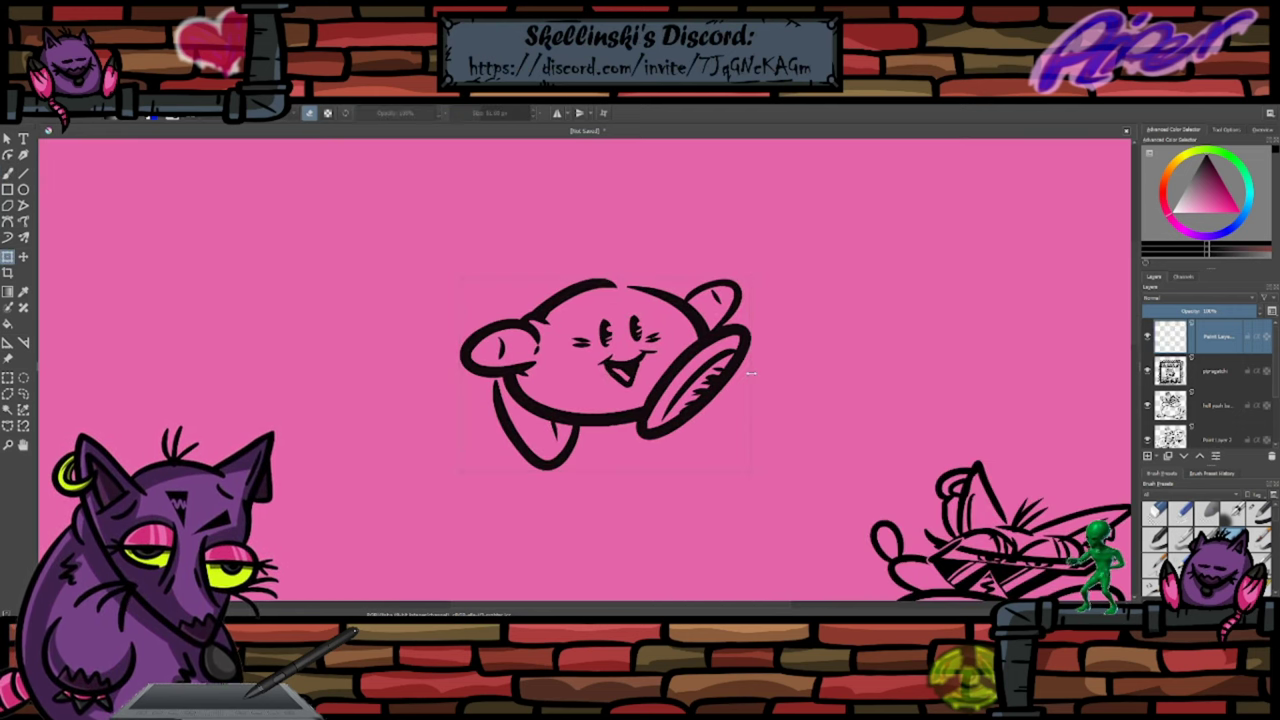
left_click_drag(751, 373, 680, 349)
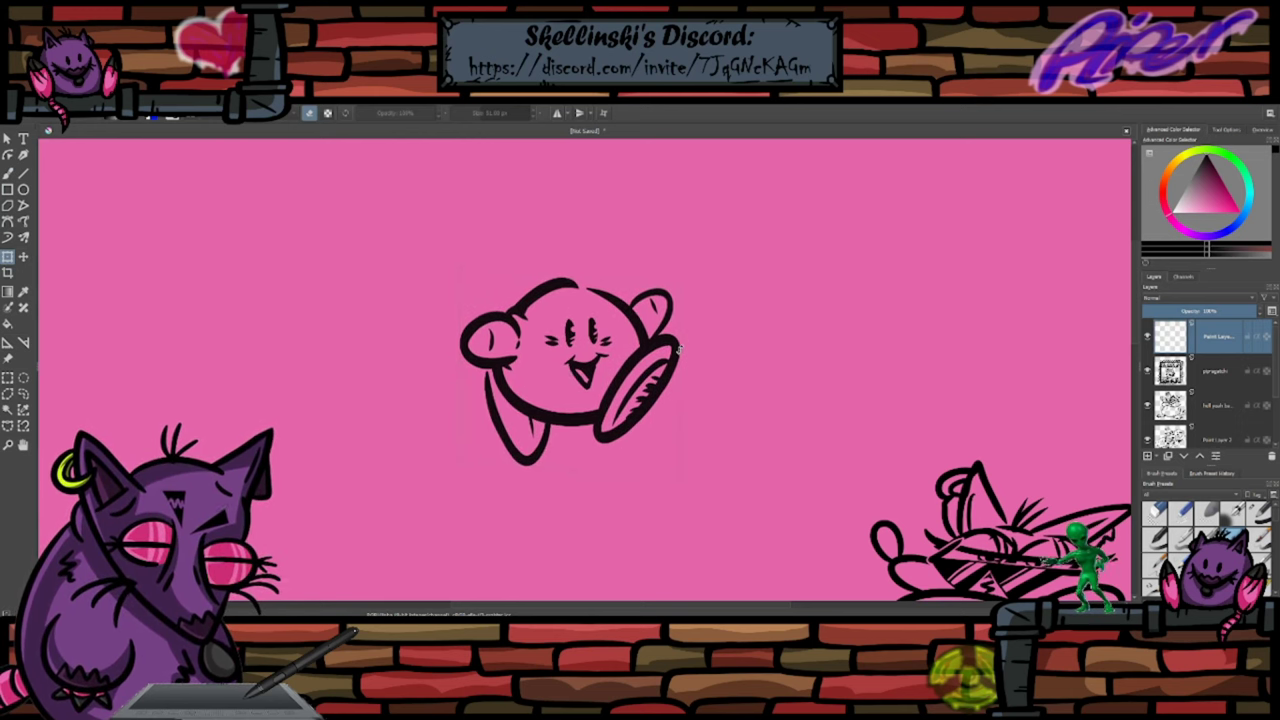
scroll(678, 350, "down", 3)
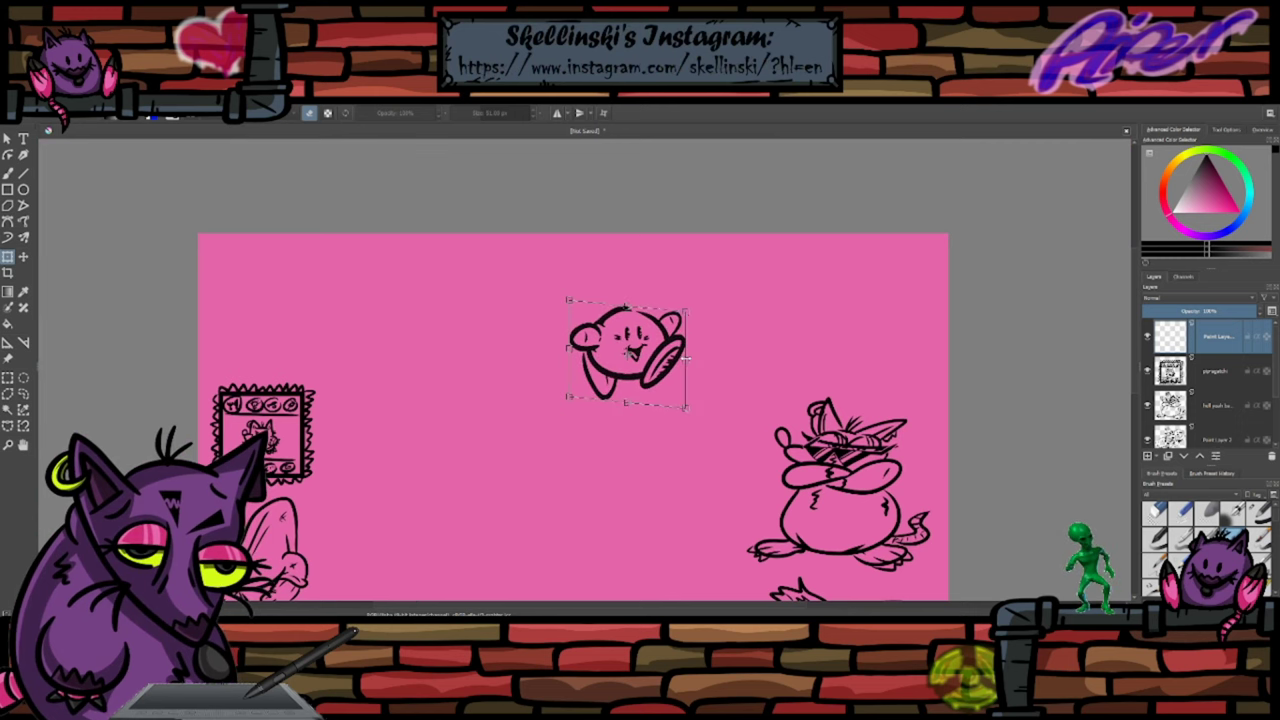
left_click_drag(625, 352, 311, 323)
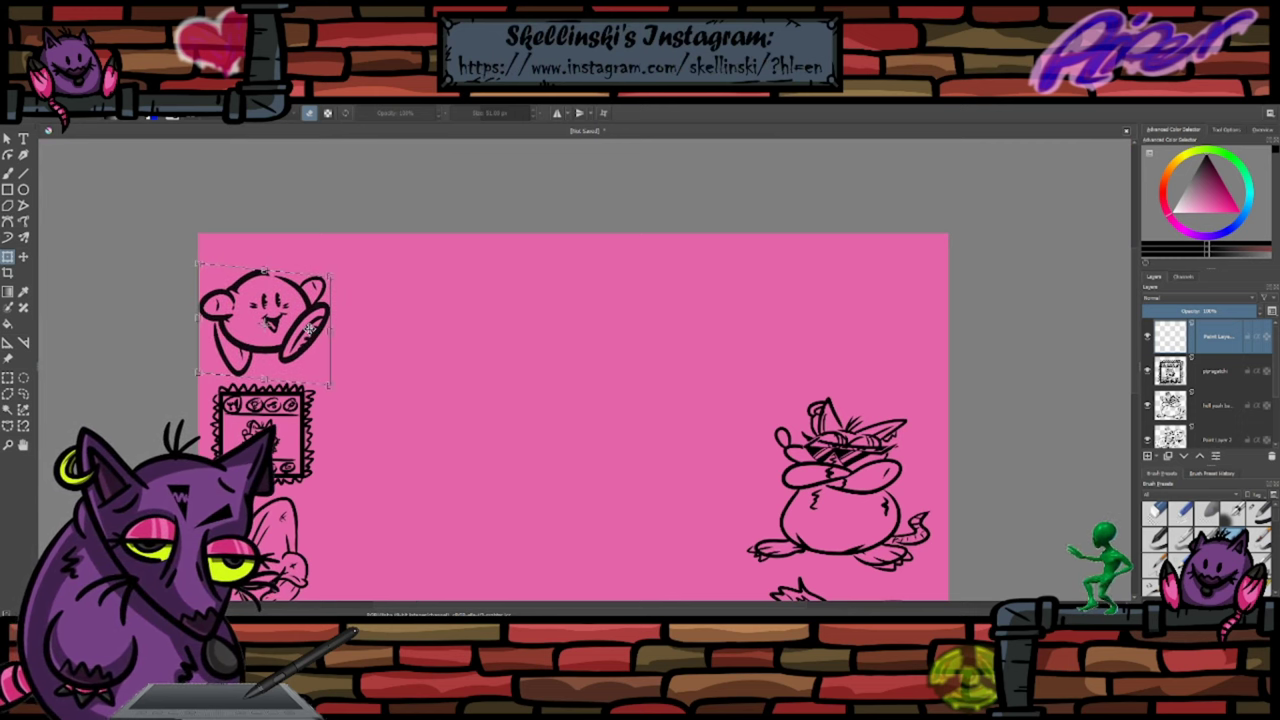
key("Return")
left_click(9, 174)
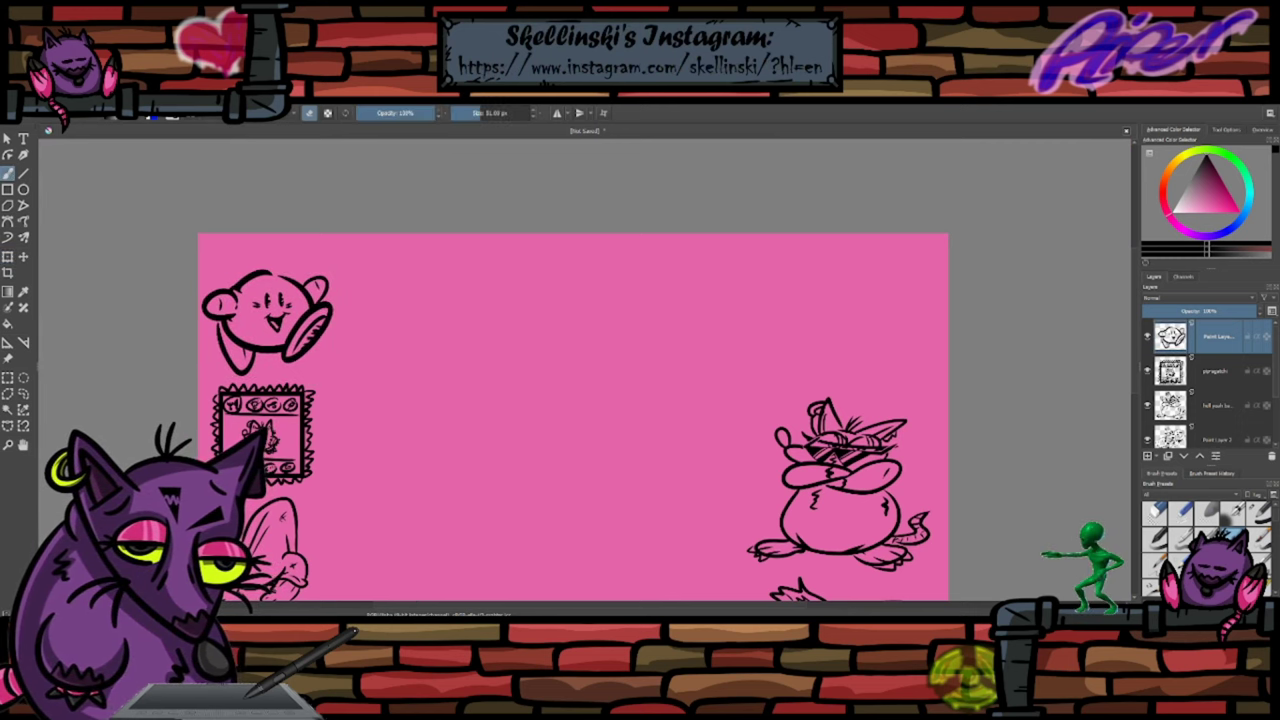
- Rename the character's layer "kirb" and add a new paint layer above it
scroll(532, 329, "up", 1)
double_click(1208, 334)
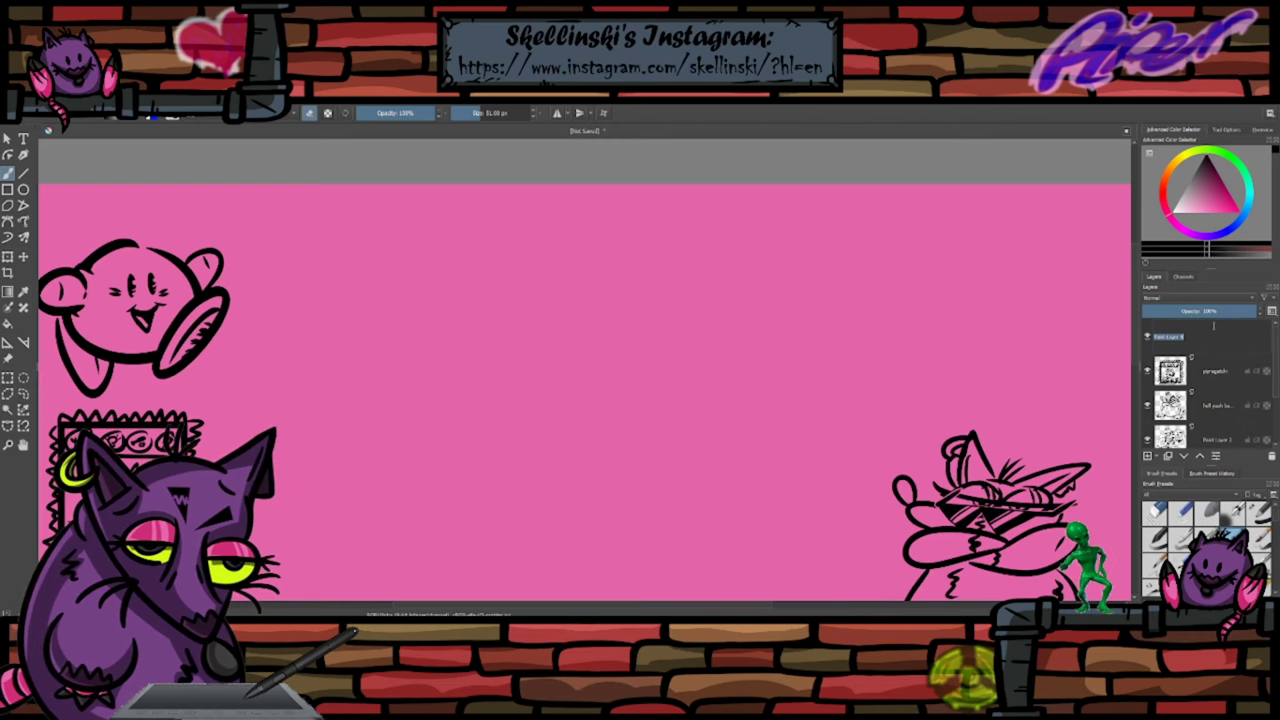
type("kirb")
key("Return")
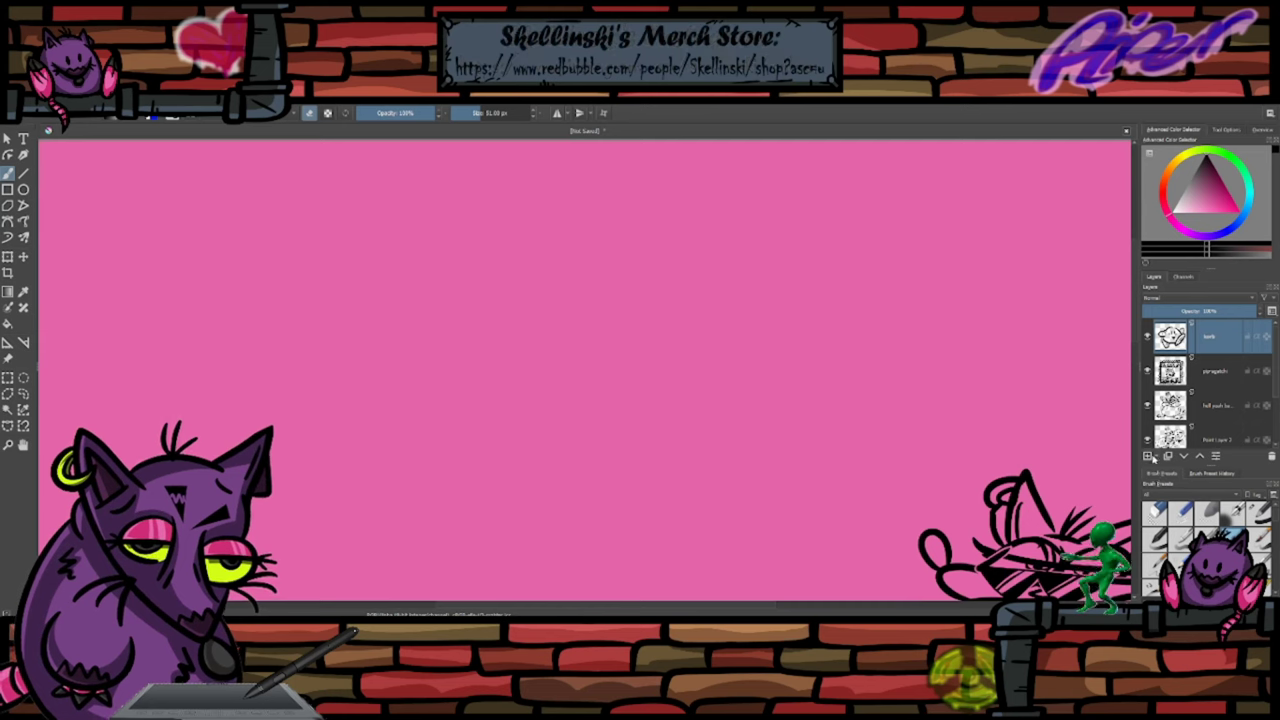
left_click(1149, 457)
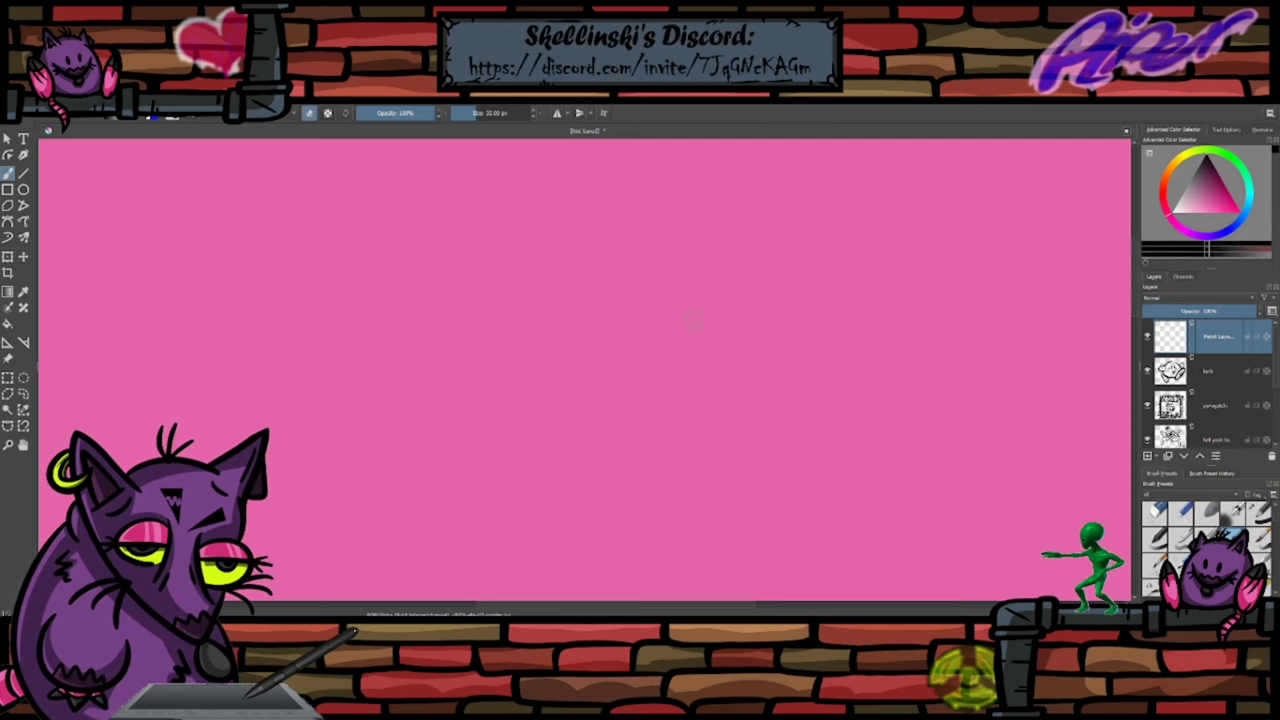
- Draw a narrow, almond-shaped eye with a round iris and a thick lower lid in the blank upper area
key("e")
mouse_move(685, 331)
left_mouse_down()
mouse_move(661, 325)
mouse_move(698, 341)
mouse_move(612, 339)
mouse_move(686, 329)
left_mouse_up()
key("ctrl+z")
key("e")
key("ctrl+z")
mouse_move(609, 337)
left_mouse_down()
mouse_move(672, 318)
mouse_move(628, 335)
mouse_move(648, 344)
left_mouse_up()
key("ctrl+z")
key("ctrl+z")
key("e")
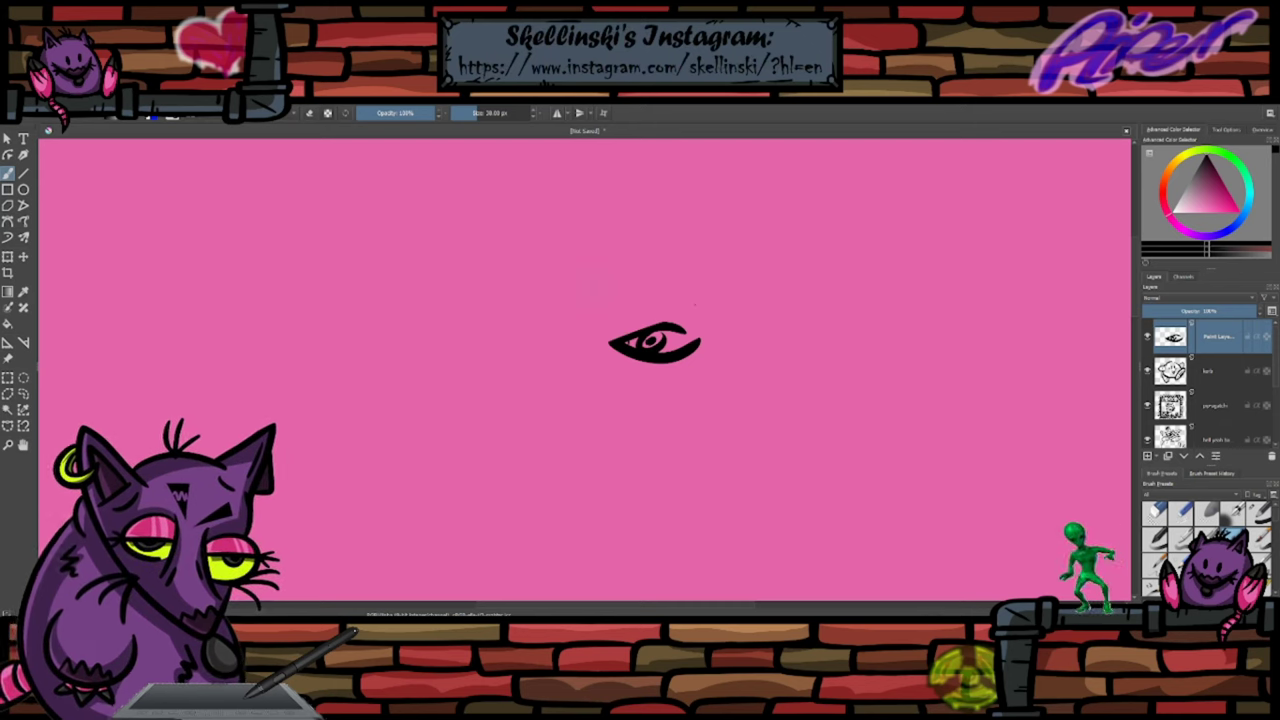
- Draw an eyebrow of short slanted hair strokes above the eye
mouse_move(598, 310)
left_mouse_down()
mouse_move(612, 274)
mouse_move(665, 272)
mouse_move(702, 292)
left_mouse_up()
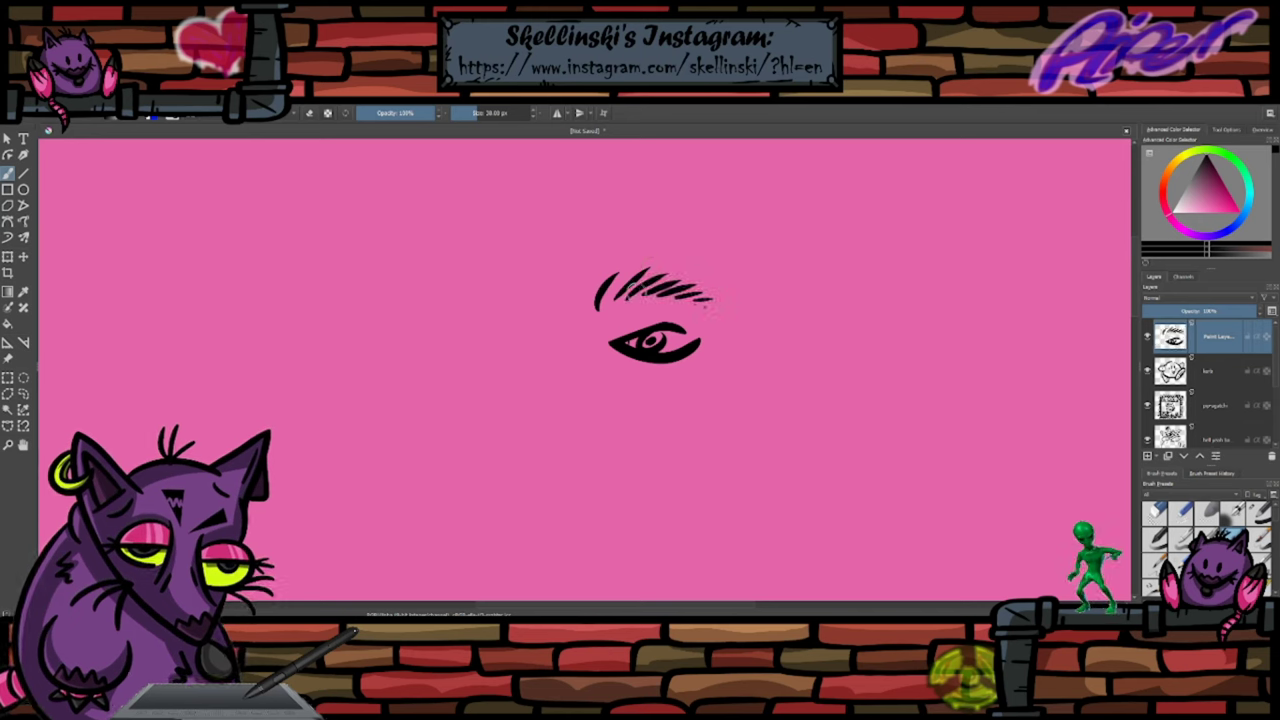
mouse_move(601, 302)
left_mouse_down()
mouse_move(628, 277)
mouse_move(623, 286)
left_mouse_up()
left_click_drag(625, 297, 644, 274)
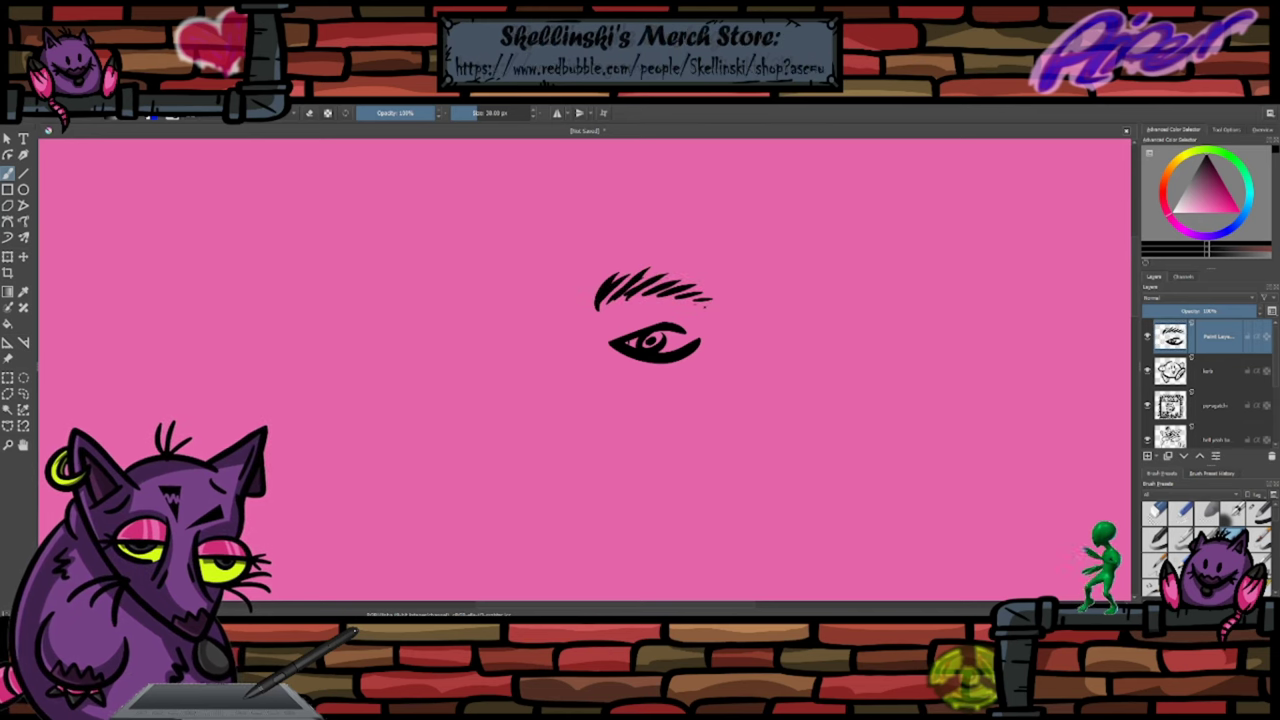
- Try out a curved nose bridge line beside the eye's inner corner
mouse_move(566, 282)
left_mouse_down()
mouse_move(578, 370)
mouse_move(602, 324)
mouse_move(566, 374)
left_mouse_up()
key("ctrl+z")
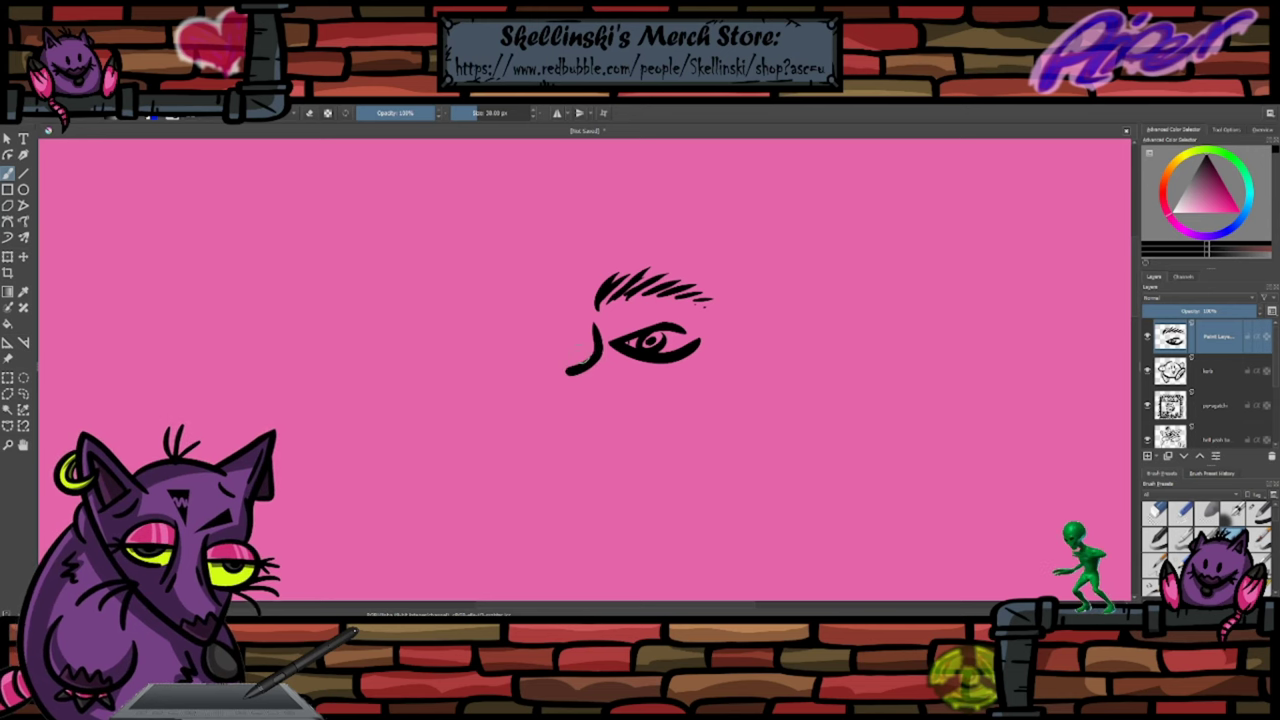
key("ctrl+z")
left_click_drag(594, 326, 616, 368)
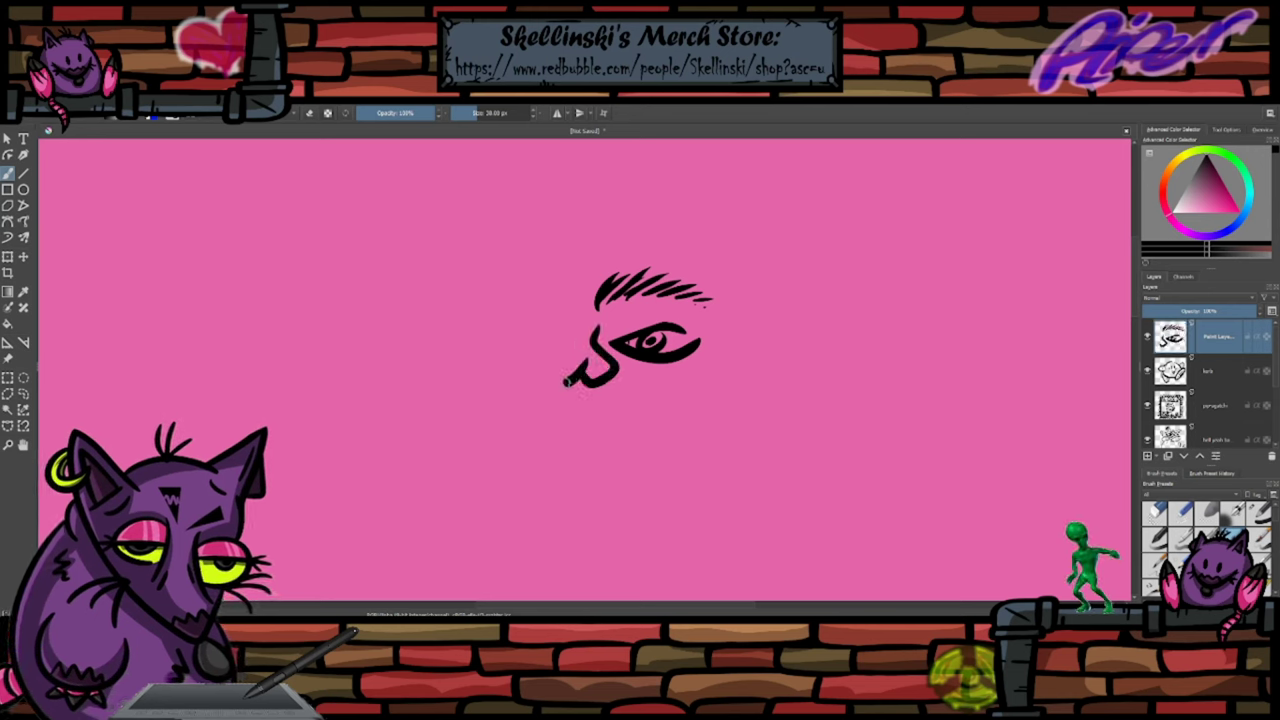
left_click_drag(562, 284, 576, 372)
- Undo the nose line and the eyebrow strokes until only the eye is left
key("ctrl+z")
key("ctrl+z")
key("ctrl+z")
key("ctrl+z")
key("ctrl+z")
key("ctrl+z")
key("ctrl+z")
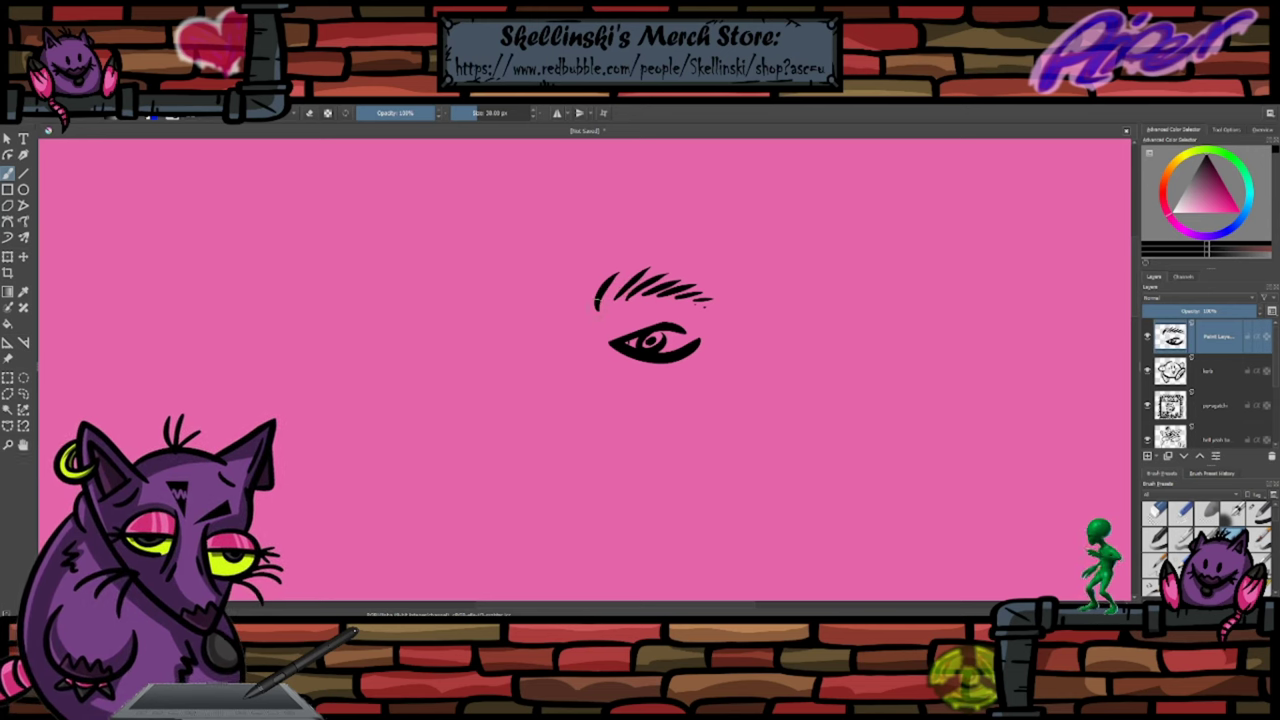
key("ctrl+z")
key("ctrl+z")
- Clear the leftover eye and stray marks from the blank upper area of the canvas
left_click_drag(624, 352, 614, 368)
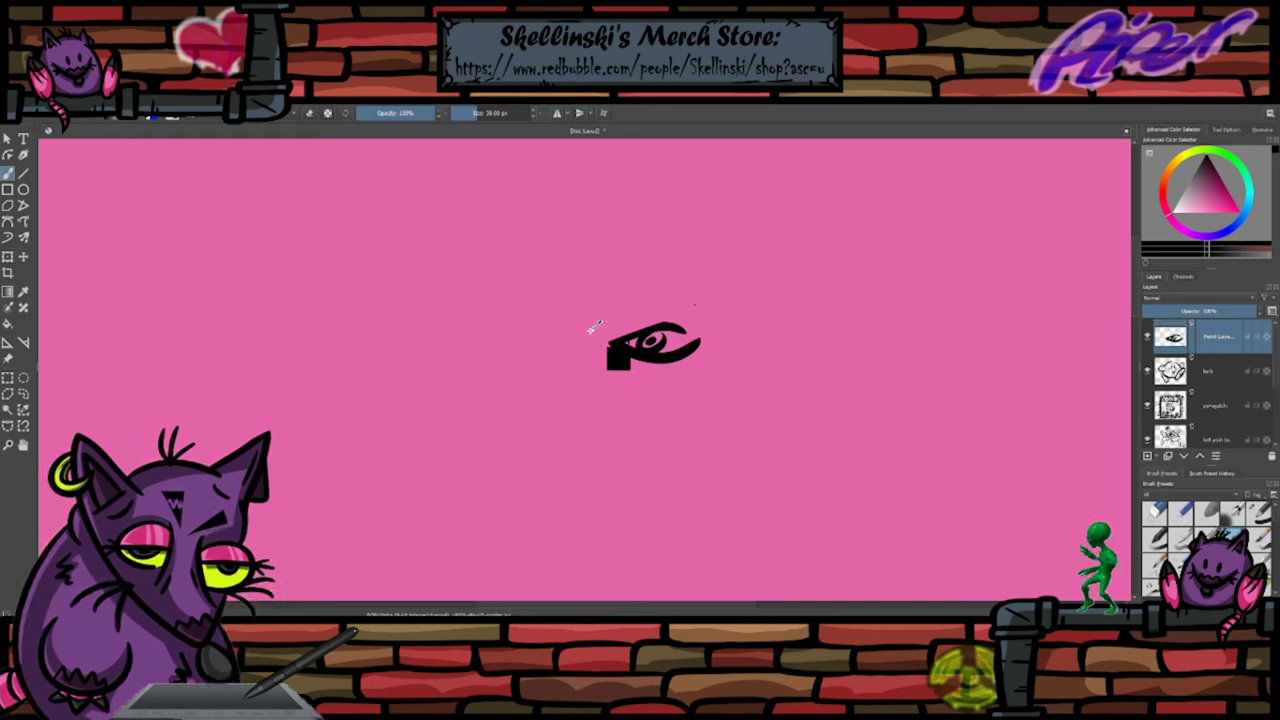
key("ctrl+z")
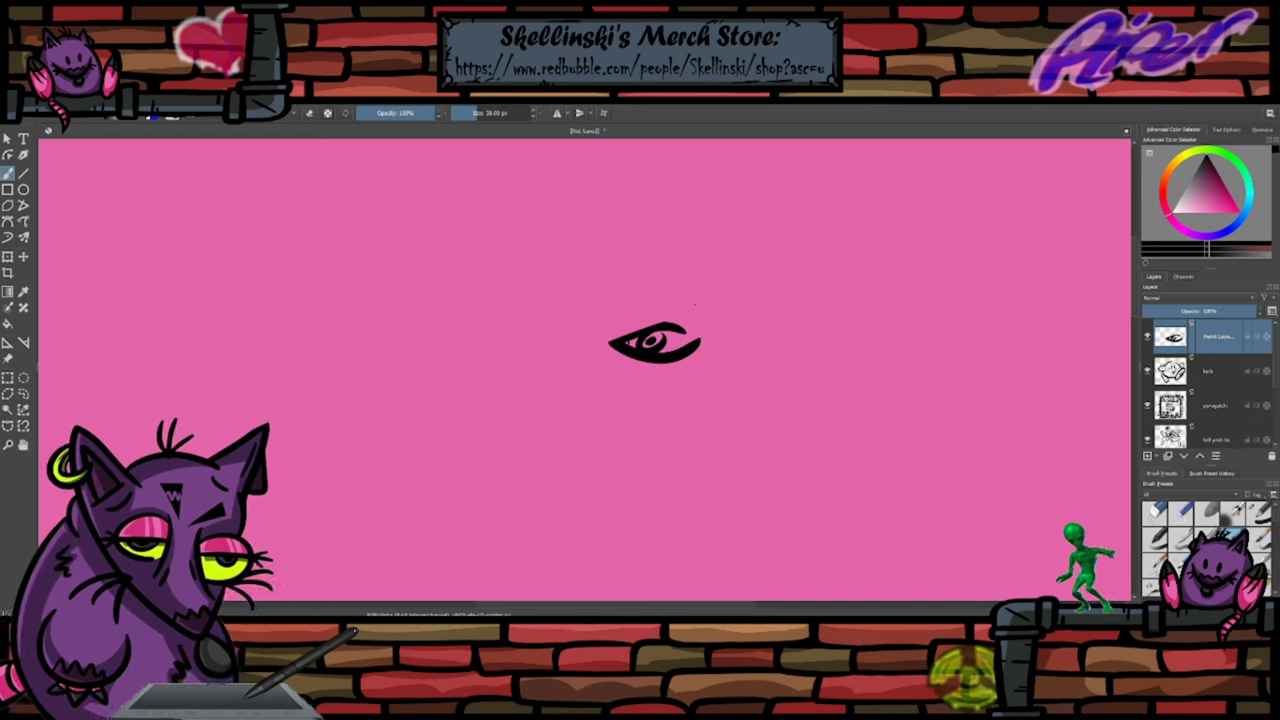
key("ctrl+z")
key("e")
mouse_move(666, 323)
left_mouse_down()
mouse_move(620, 338)
mouse_move(676, 350)
left_mouse_up()
key("e")
- Draw one side of a large nose as an S-shaped stroke that bulges out around the nostril
left_click_drag(580, 302, 636, 302)
key("ctrl+z")
mouse_move(613, 378)
left_mouse_down()
mouse_move(636, 350)
mouse_move(602, 398)
left_mouse_up()
key("ctrl+z")
key("ctrl+z")
left_click_drag(590, 315, 556, 400)
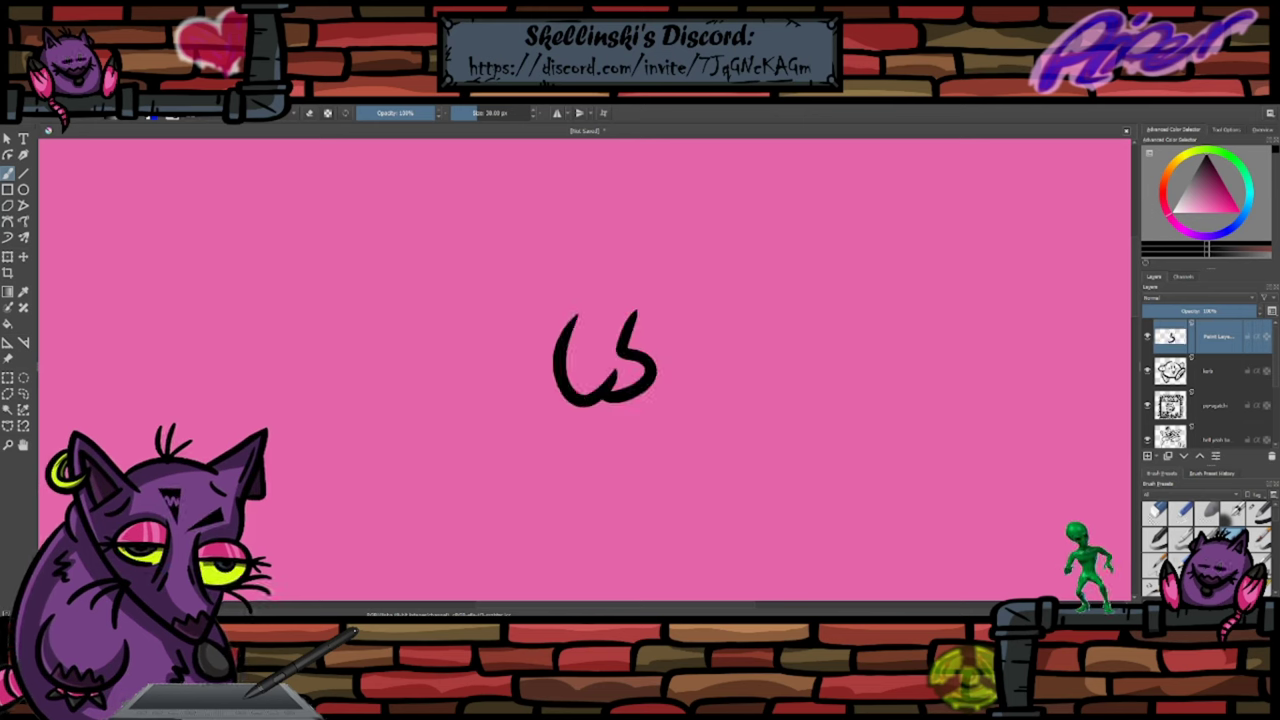
key("ctrl+z")
mouse_move(594, 303)
left_mouse_down()
mouse_move(553, 393)
mouse_move(604, 404)
mouse_move(580, 414)
mouse_move(603, 306)
left_mouse_up()
key("ctrl+z")
key("ctrl+z")
key("ctrl+z")
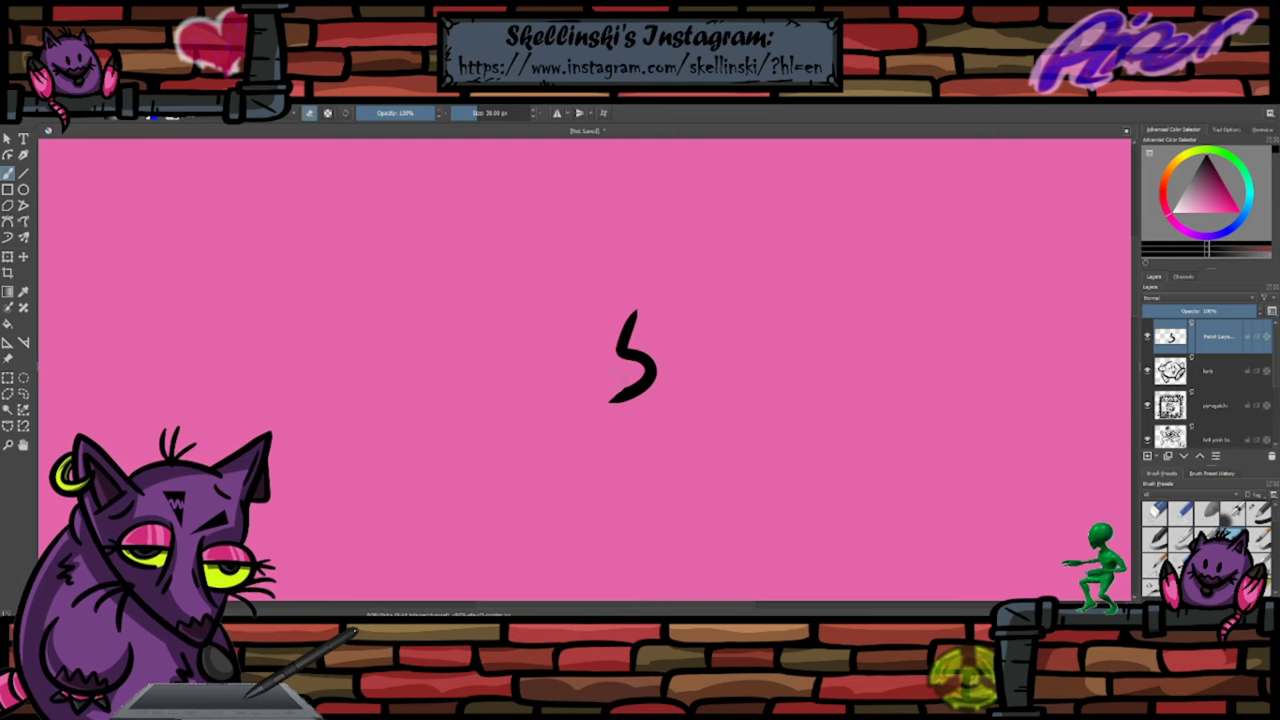
- Complete the nose with a curved bridge and rounded tip, a second nostril wing and a short inner bridge line
mouse_move(565, 345)
left_mouse_down()
mouse_move(582, 407)
mouse_move(596, 304)
left_mouse_up()
key("ctrl+z")
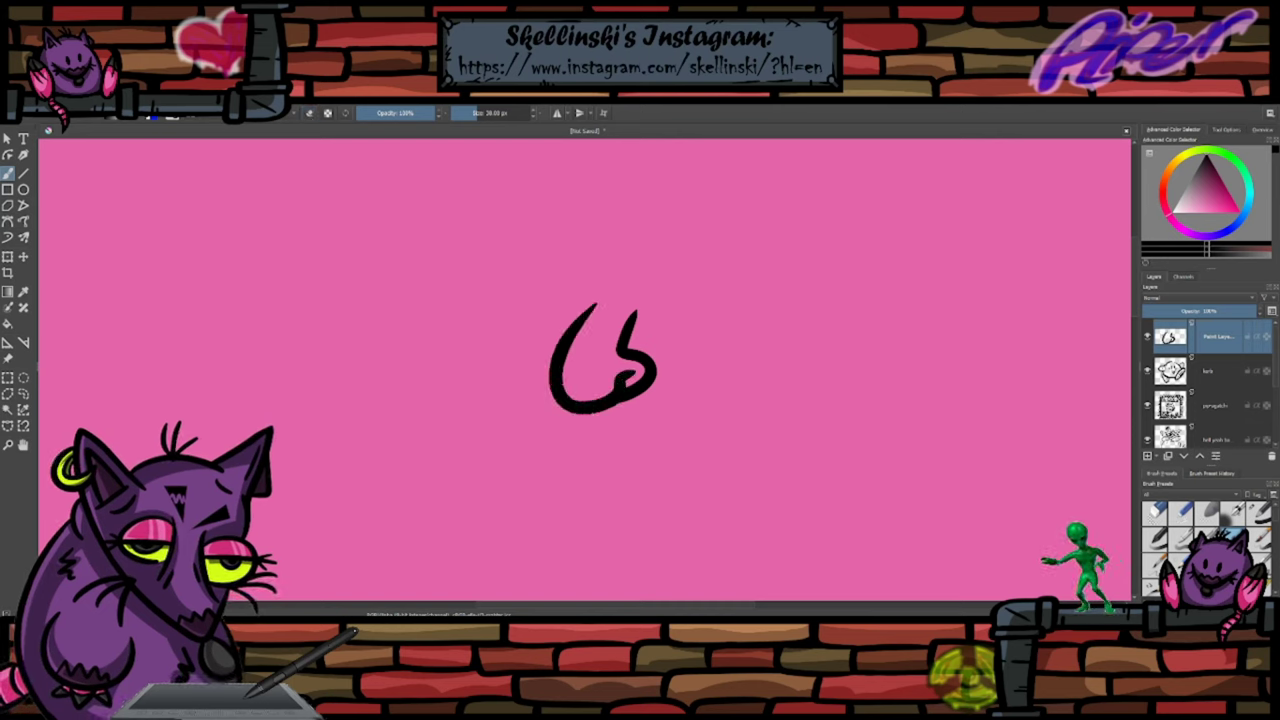
left_click_drag(558, 358, 552, 392)
key("ctrl+z")
left_click_drag(609, 309, 550, 404)
key("ctrl+z")
key("ctrl+z")
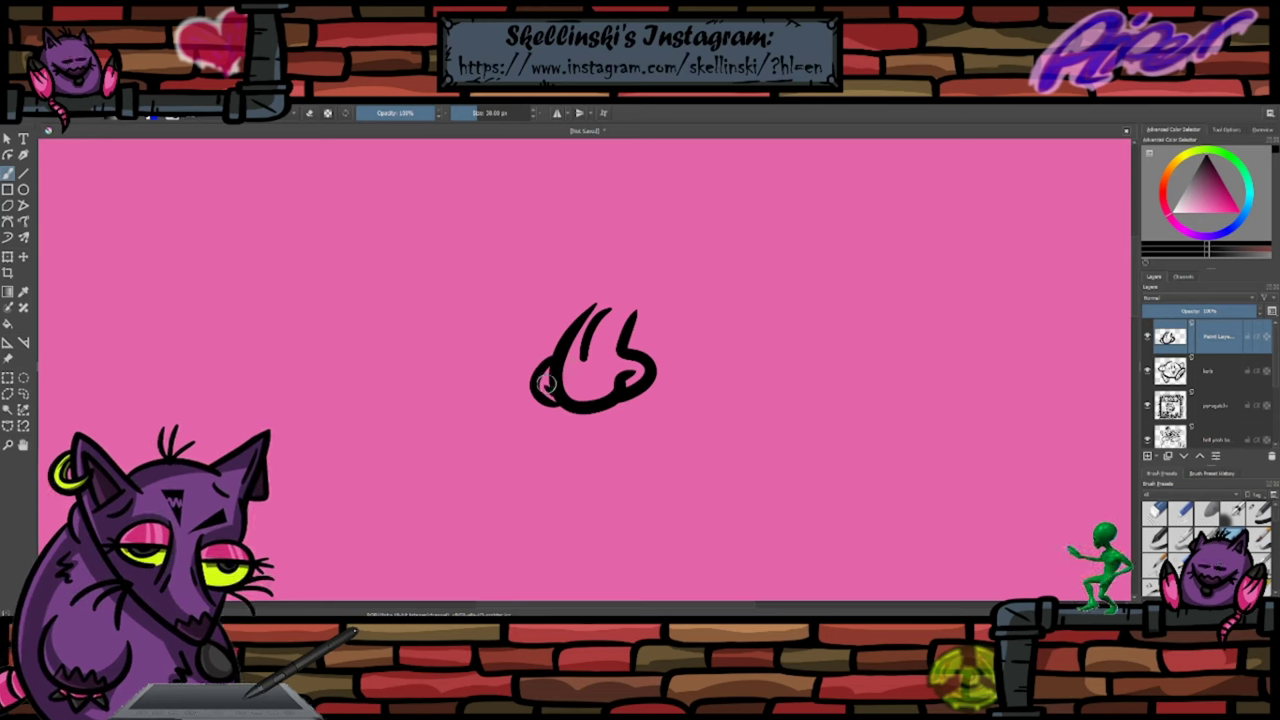
left_click_drag(650, 368, 705, 422)
left_click_drag(540, 395, 494, 434)
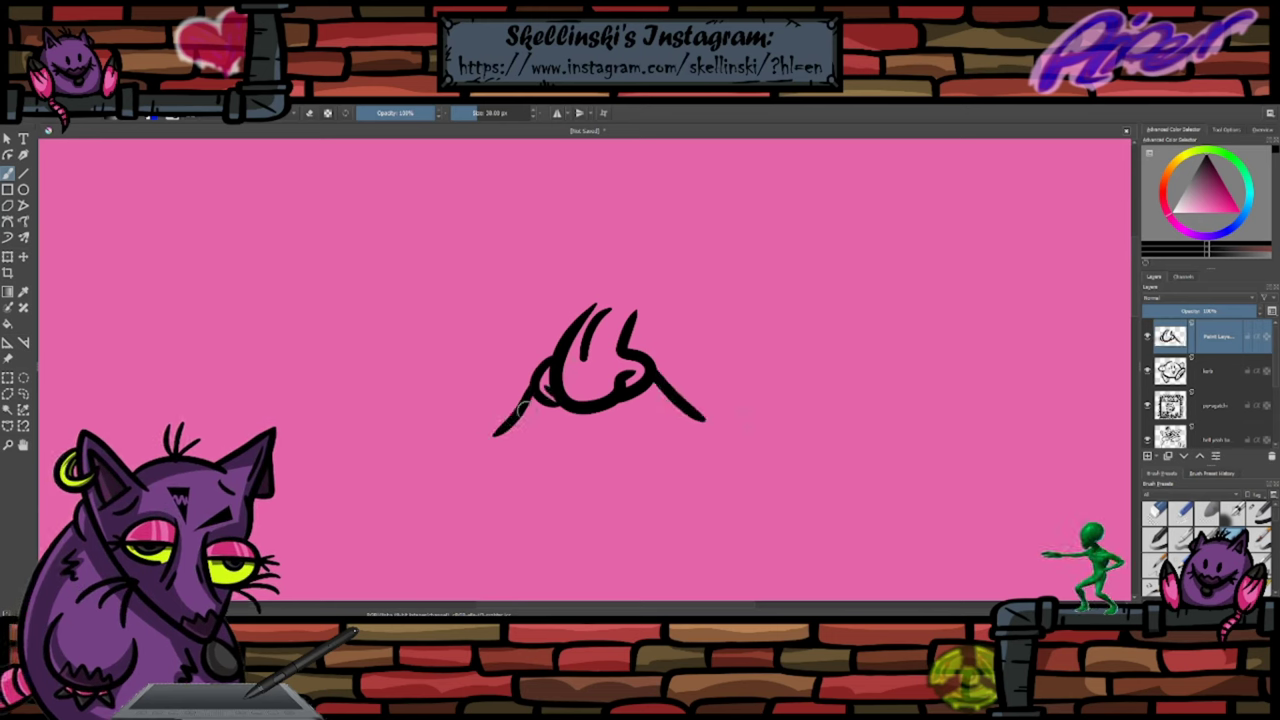
mouse_move(680, 408)
left_mouse_down()
mouse_move(592, 460)
mouse_move(497, 436)
left_mouse_up()
key("ctrl+z")
left_click_drag(680, 408, 527, 420)
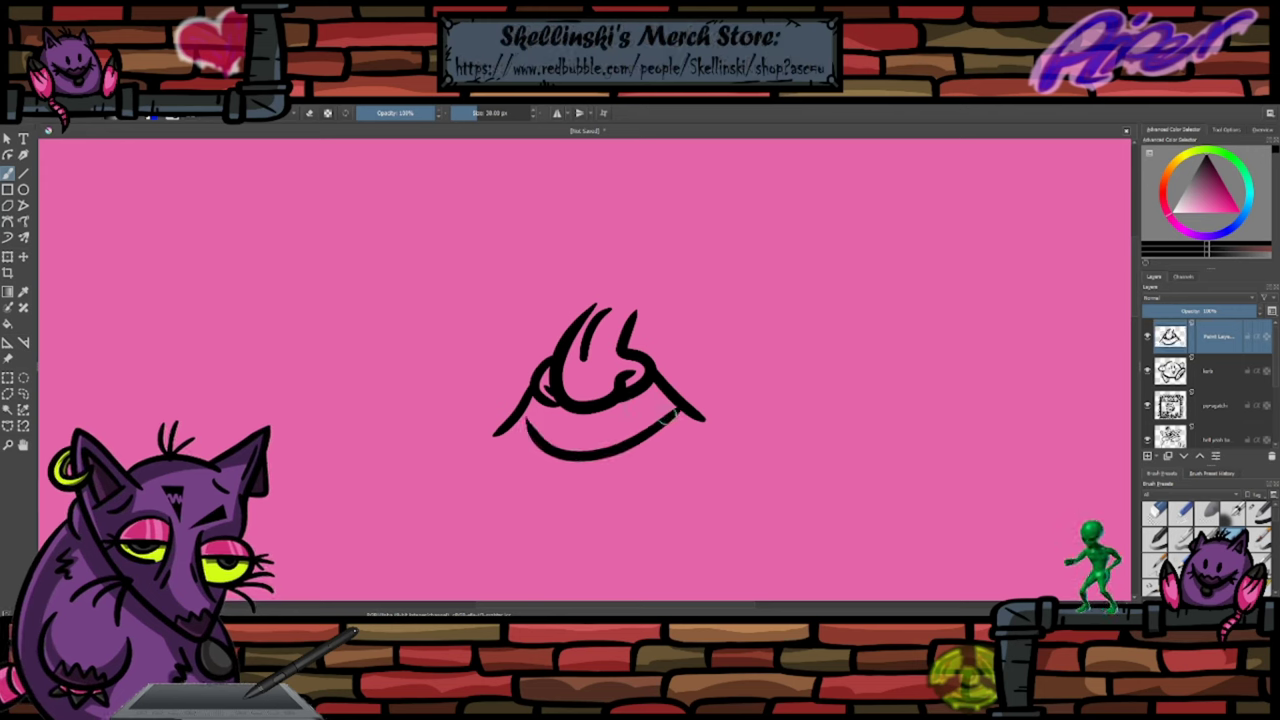
left_click_drag(680, 422, 524, 448)
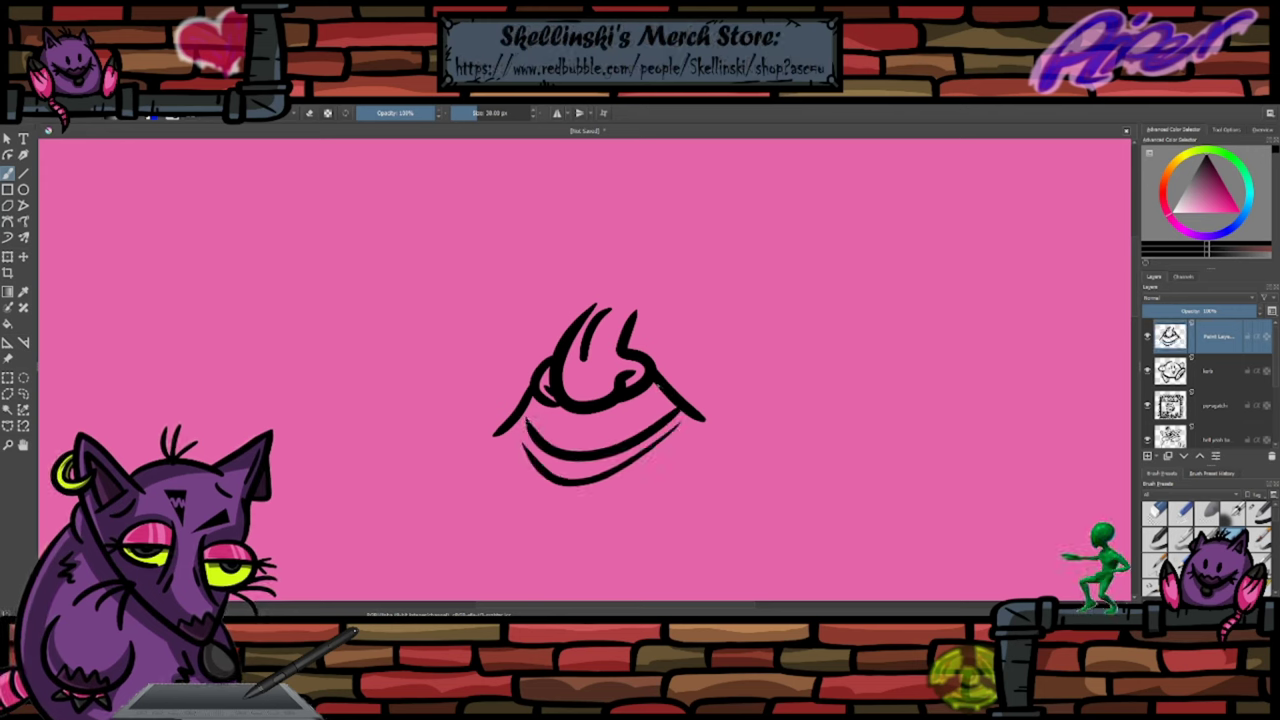
left_click_drag(660, 402, 538, 396)
key("ctrl+z")
key("ctrl+z")
key("ctrl+z")
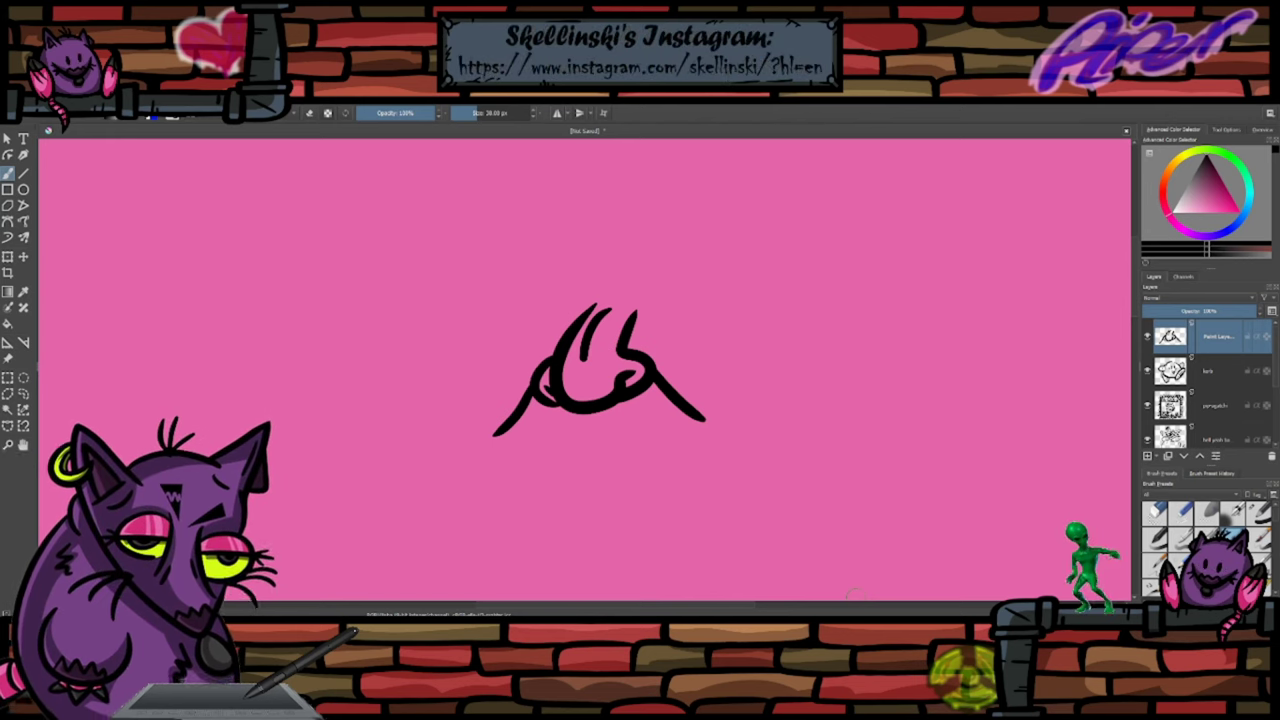
scroll(567, 393, "up", 1)
scroll(575, 393, "down", 1)
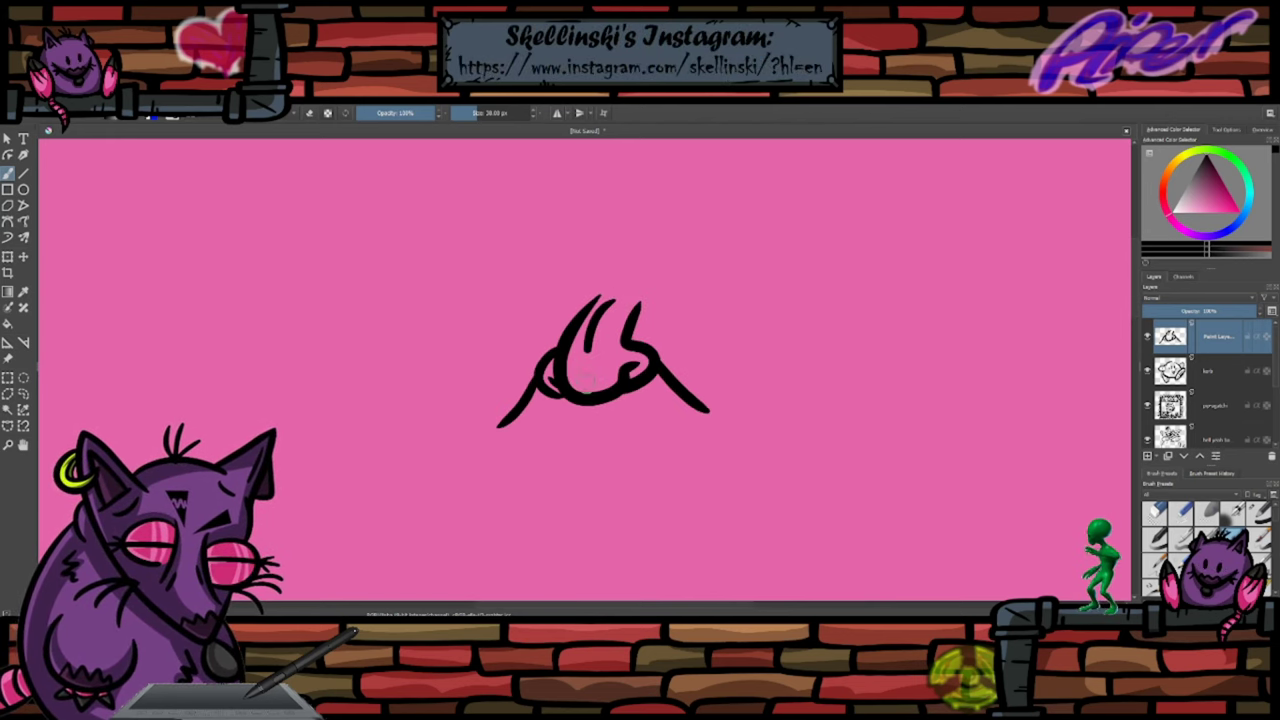
scroll(592, 388, "up", 1)
key("ctrl+z")
key("ctrl+z")
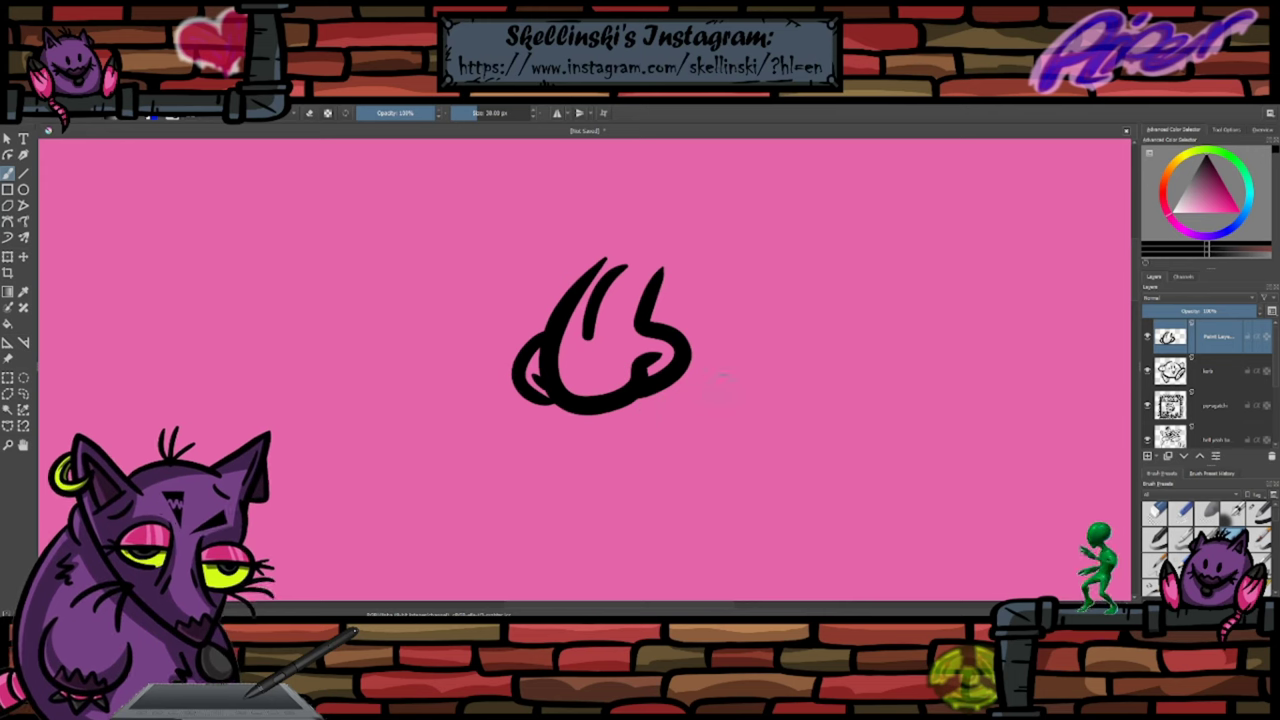
- Draw a wide smiling mouth below the nose with a long upper curve and a deeper lower curve
left_click_drag(733, 384, 452, 387)
left_click_drag(712, 412, 484, 428)
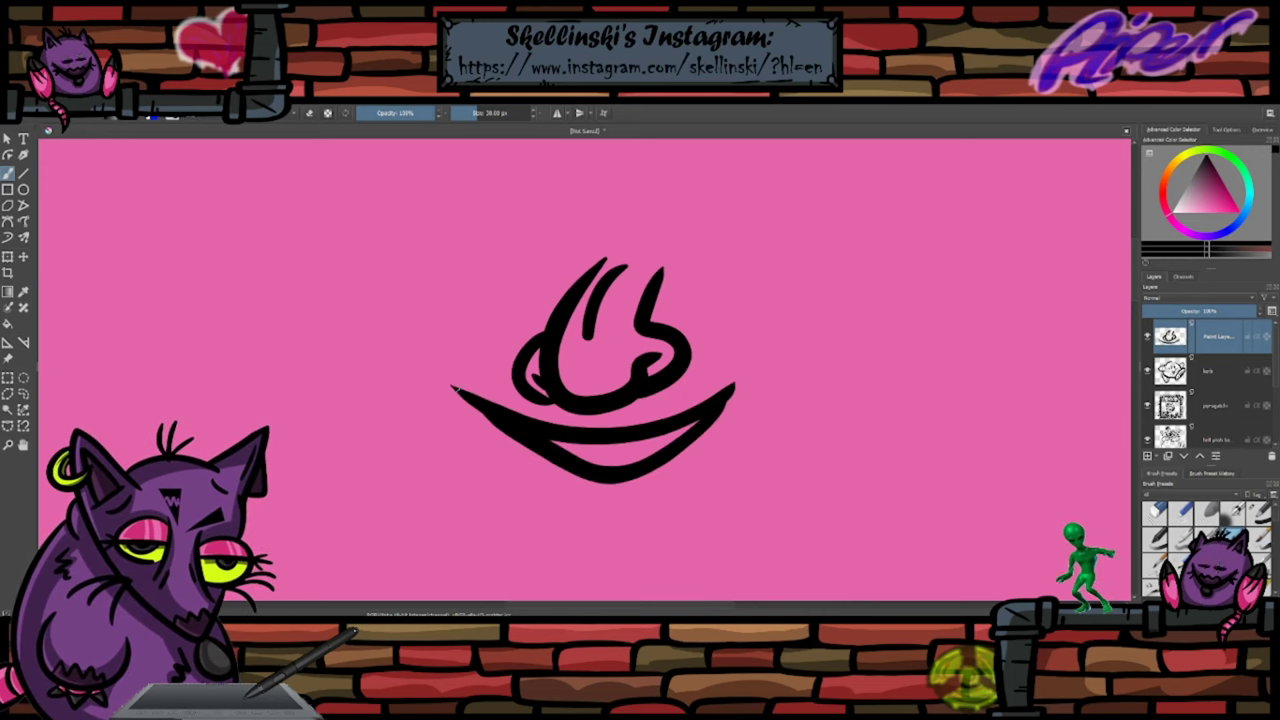
key("ctrl+z")
mouse_move(708, 412)
left_mouse_down()
mouse_move(577, 477)
mouse_move(517, 433)
mouse_move(637, 463)
mouse_move(482, 427)
mouse_move(727, 397)
mouse_move(645, 453)
mouse_move(470, 414)
left_mouse_up()
key("ctrl+z")
key("ctrl+z")
key("ctrl+z")
key("ctrl+z")
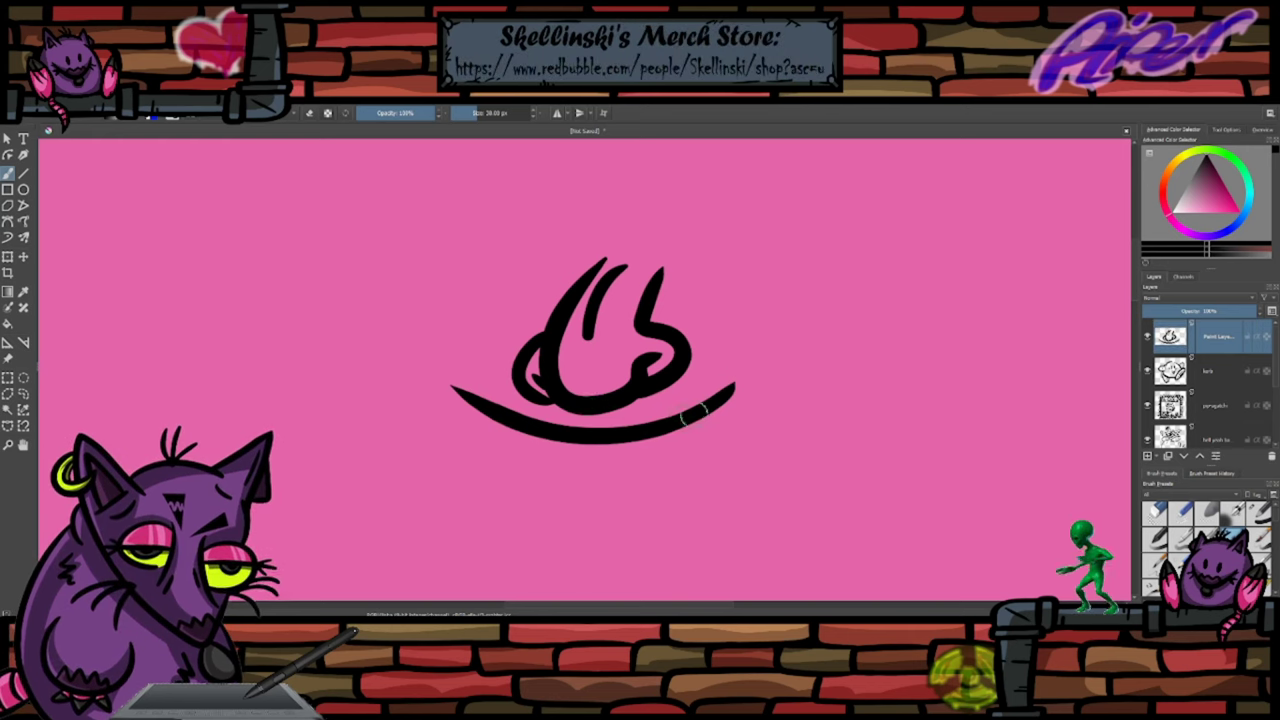
mouse_move(706, 404)
left_mouse_down()
mouse_move(618, 486)
mouse_move(466, 412)
left_mouse_up()
key("ctrl+z")
mouse_move(710, 400)
left_mouse_down()
mouse_move(498, 426)
mouse_move(470, 408)
left_mouse_up()
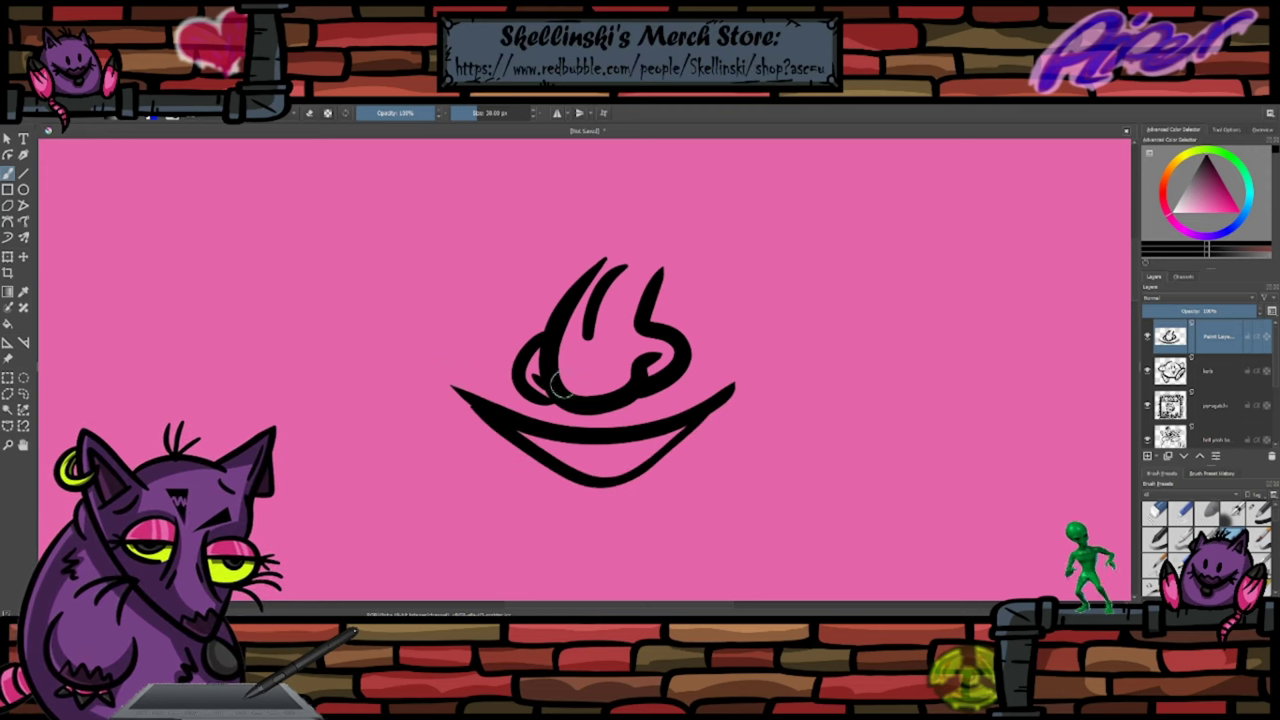
- Add a curved line inside the smile, above the lower lip, without any tooth divisions
left_click_drag(698, 416, 600, 481)
key("ctrl+z")
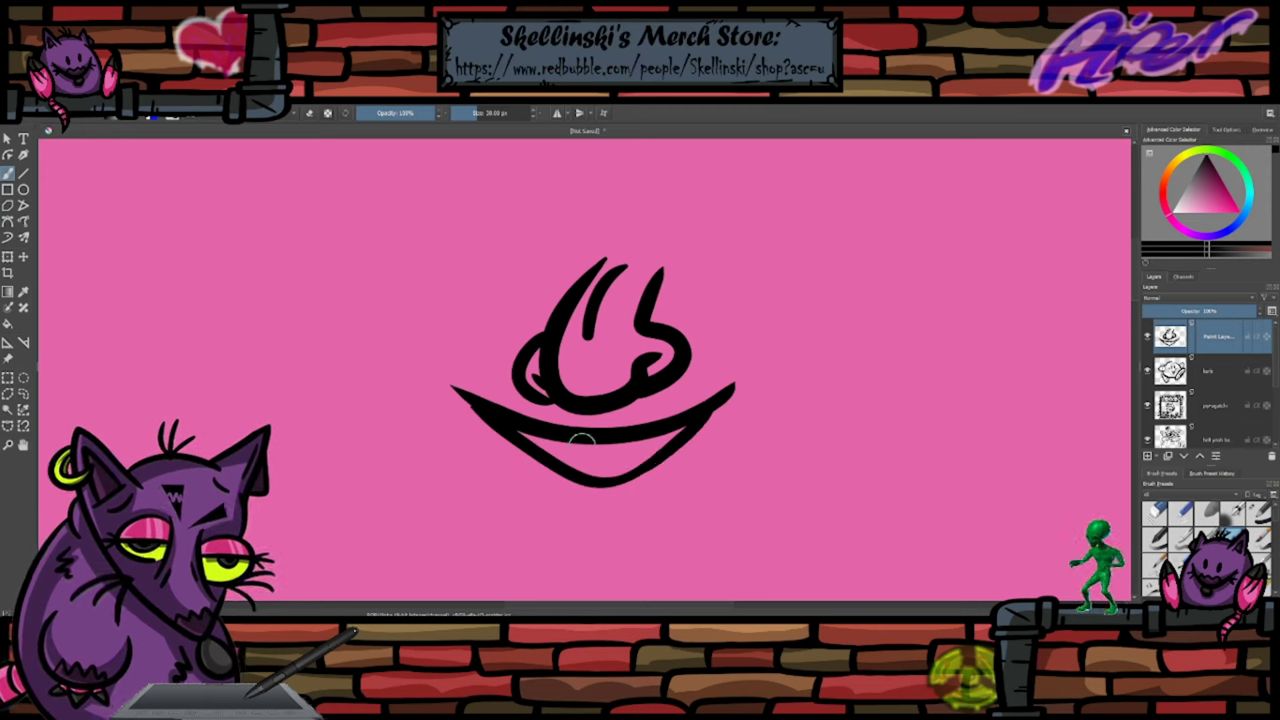
mouse_move(662, 447)
left_mouse_down()
mouse_move(556, 458)
mouse_move(607, 472)
left_mouse_up()
left_click_drag(640, 440, 638, 464)
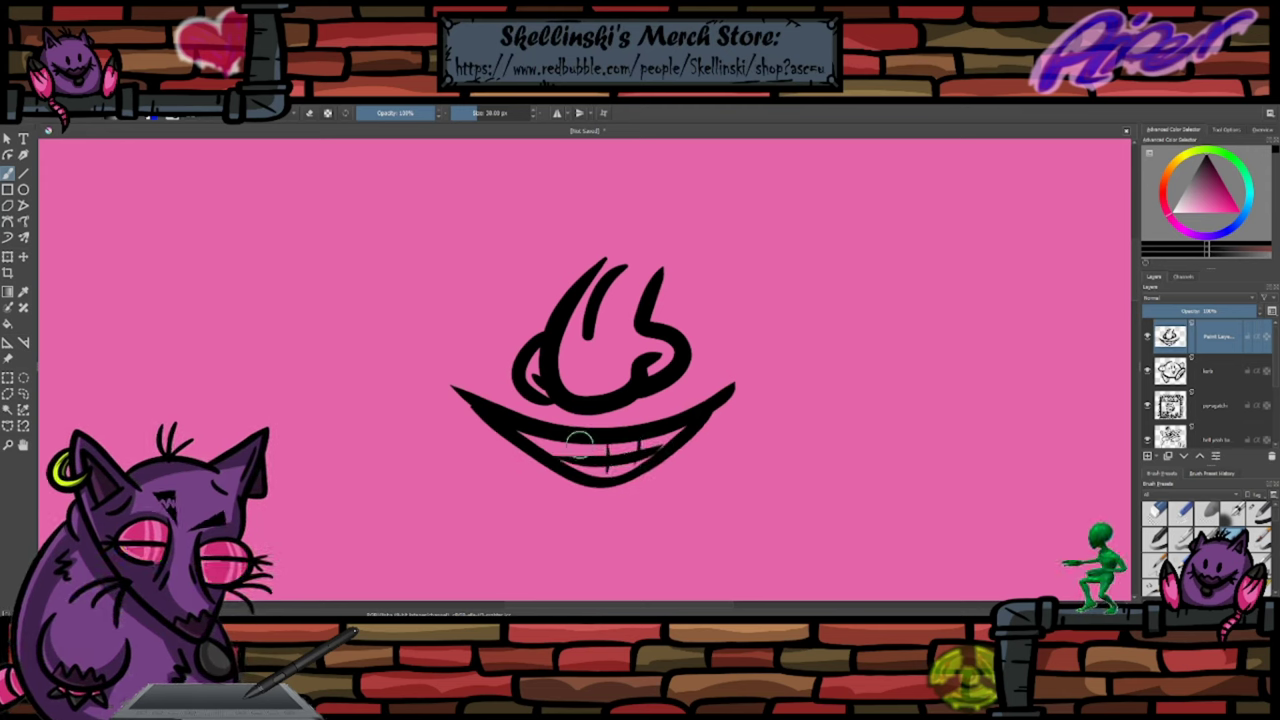
key("ctrl+z")
key("ctrl+z")
key("ctrl+z")
- Trim the pointed mouth corners and draw curved smile creases from both nostrils down past them
left_click_drag(691, 365, 738, 441)
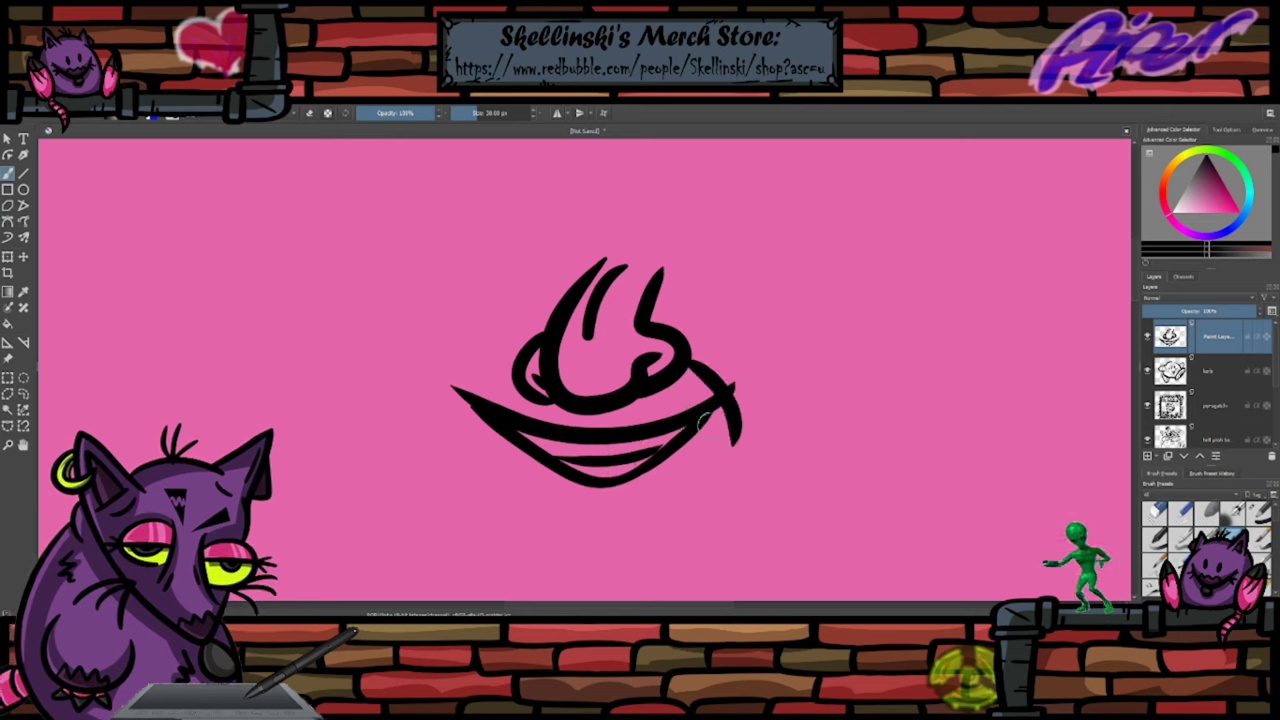
key("ctrl+z")
key("e")
left_click_drag(731, 380, 719, 412)
key("e")
left_click_drag(688, 365, 725, 466)
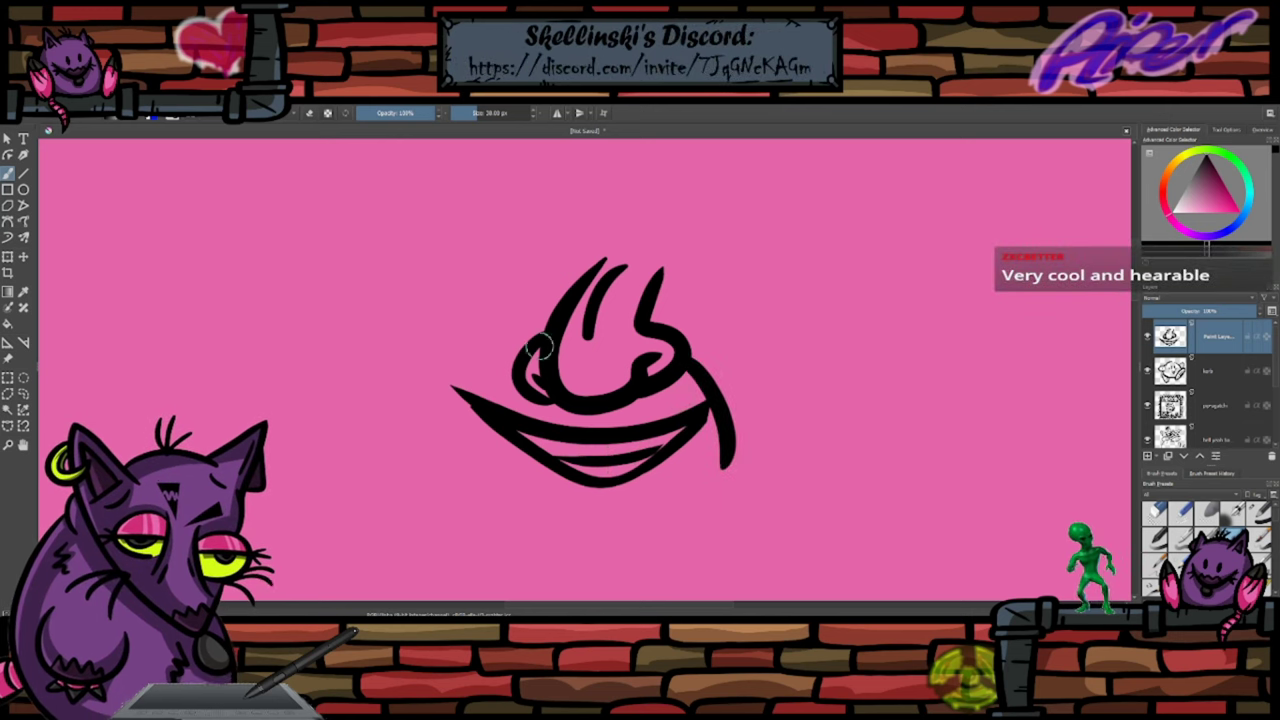
key("e")
left_click_drag(496, 400, 482, 426)
key("e")
left_click_drag(520, 380, 455, 490)
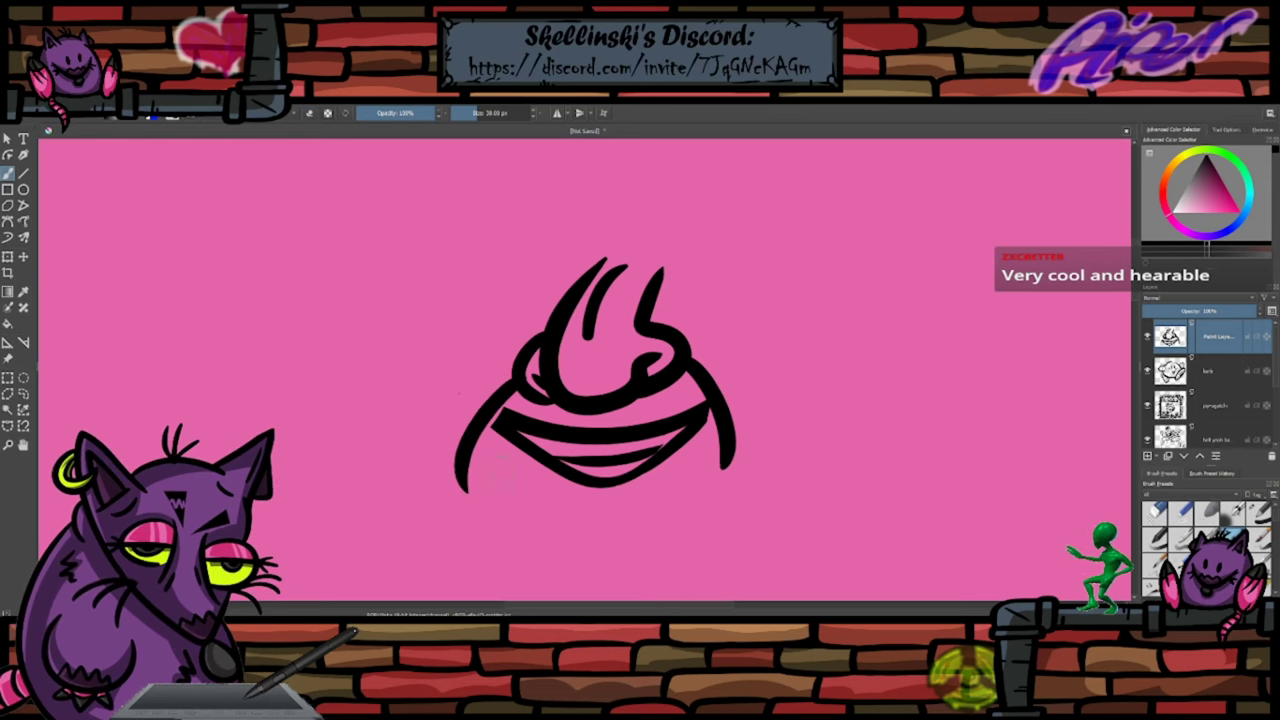
key("ctrl+z")
mouse_move(522, 380)
left_mouse_down()
mouse_move(581, 510)
mouse_move(665, 468)
left_mouse_up()
- Draw almond-shaped eyes with round irises on both sides of the nose bridge, with a crease under one eye
mouse_move(670, 298)
left_mouse_down()
mouse_move(744, 282)
mouse_move(663, 320)
mouse_move(708, 292)
mouse_move(688, 317)
mouse_move(731, 311)
mouse_move(716, 288)
mouse_move(706, 310)
mouse_move(748, 344)
left_mouse_up()
key("ctrl+z")
key("ctrl+z")
left_click_drag(670, 276, 713, 257)
key("ctrl+z")
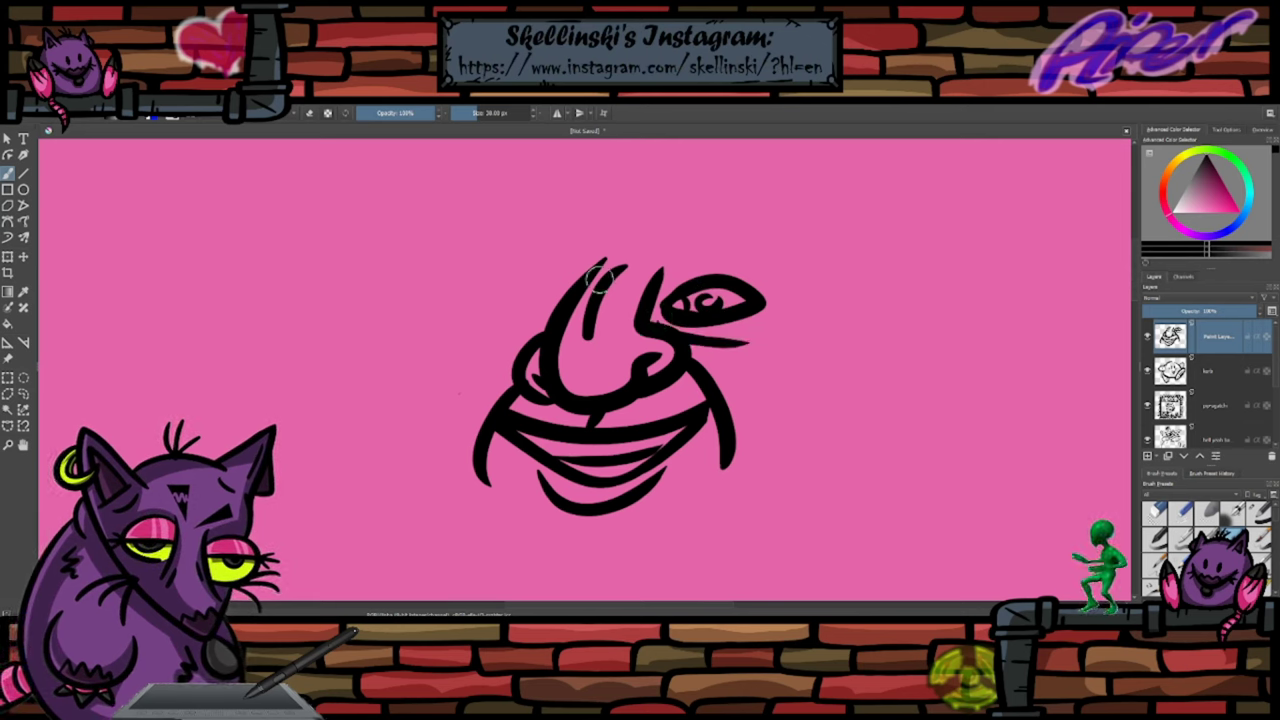
mouse_move(565, 282)
left_mouse_down()
mouse_move(496, 308)
mouse_move(571, 278)
mouse_move(529, 290)
mouse_move(565, 297)
left_mouse_up()
left_click_drag(482, 292, 464, 296)
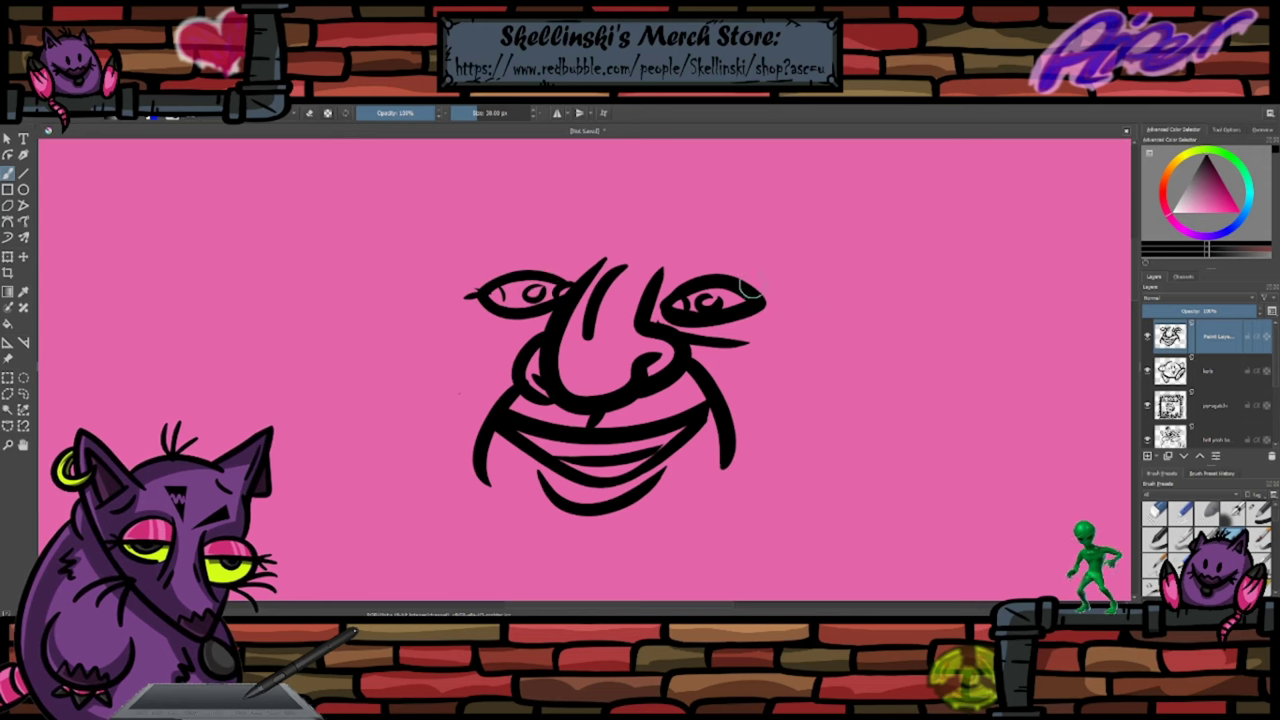
- Add a lash at the eye's outer corner and curved bags beneath the outer ends of both eyes
mouse_move(762, 302)
left_mouse_down()
mouse_move(778, 298)
mouse_move(786, 332)
mouse_move(748, 372)
mouse_move(750, 436)
mouse_move(418, 440)
left_mouse_up()
scroll(757, 168, "down", 2)
scroll(726, 250, "up", 1)
key("ctrl+z")
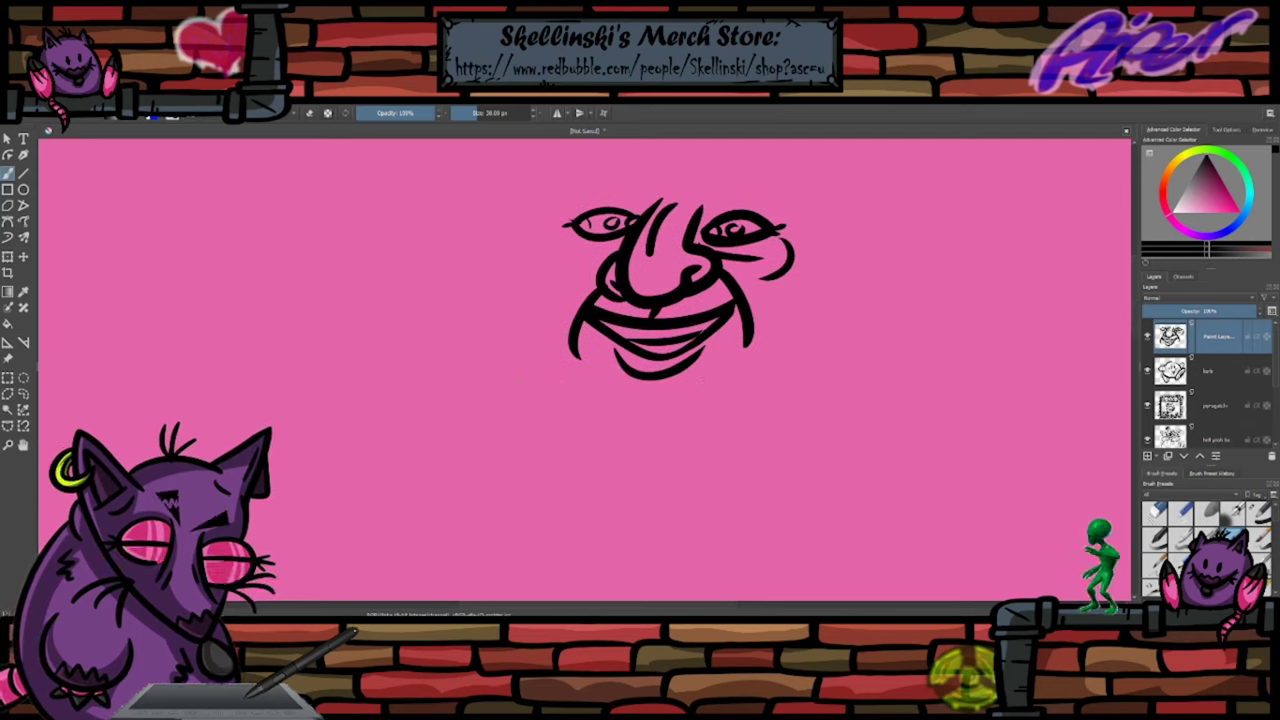
mouse_move(598, 242)
left_mouse_down()
mouse_move(566, 262)
mouse_move(725, 410)
mouse_move(748, 388)
left_mouse_up()
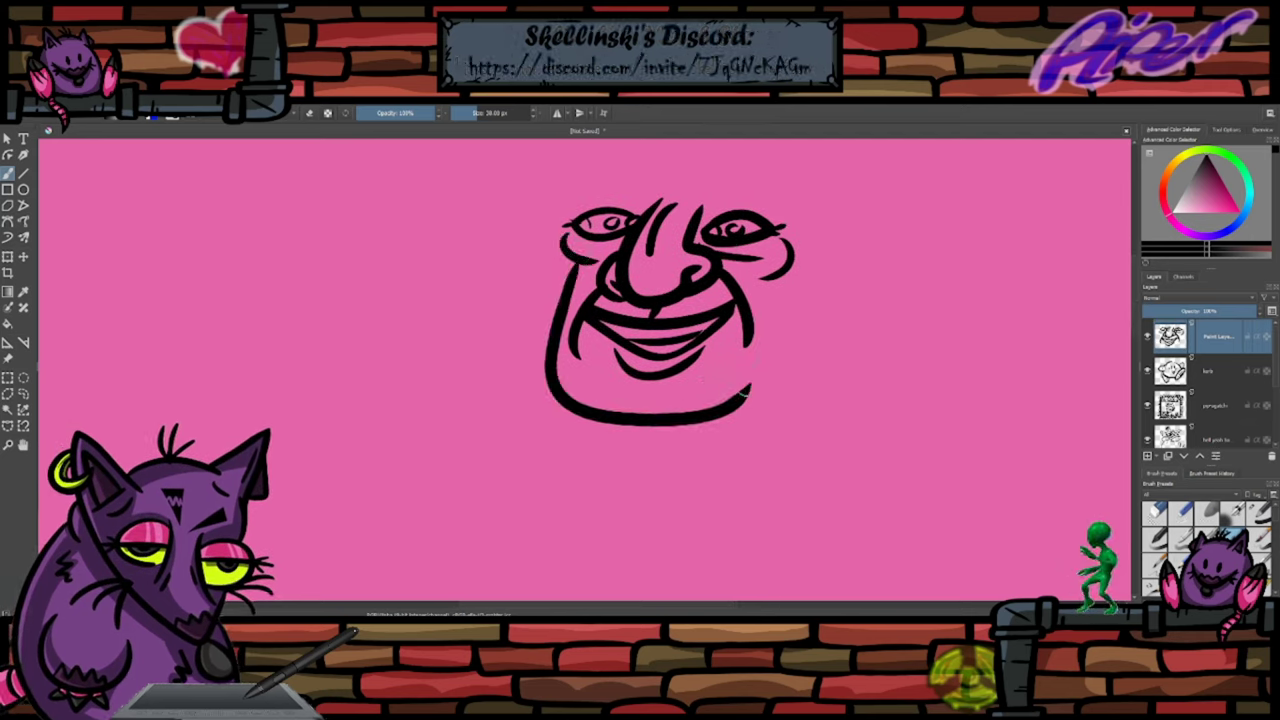
left_click_drag(768, 274, 736, 386)
key("ctrl+z")
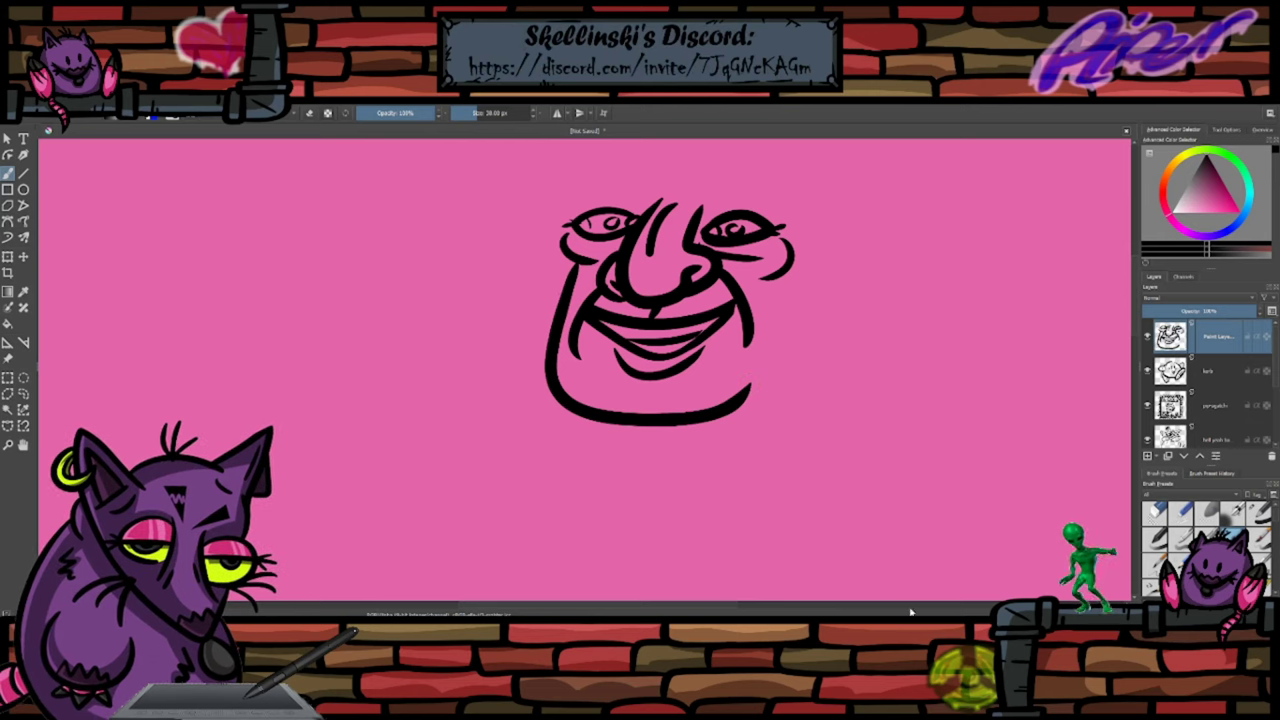
scroll(697, 294, "down", 1)
scroll(701, 287, "up", 2)
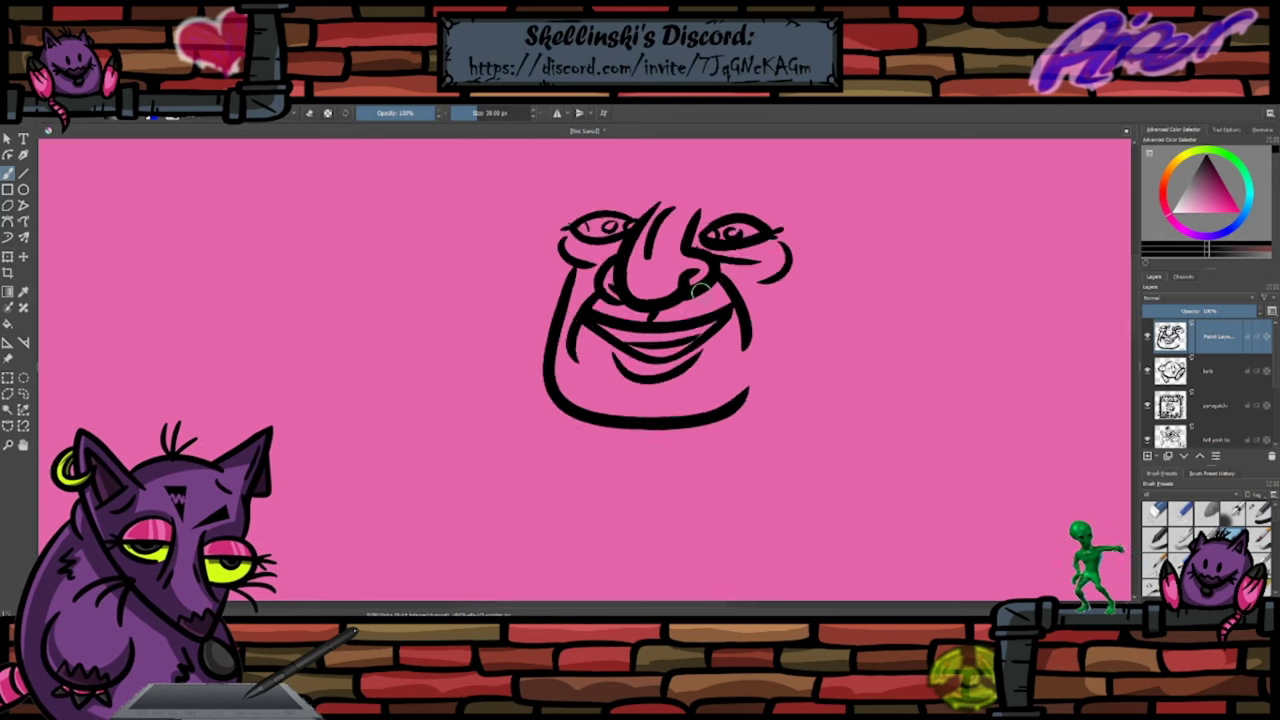
key("ctrl+z")
mouse_move(525, 254)
left_mouse_down()
mouse_move(480, 394)
mouse_move(775, 250)
mouse_move(742, 424)
left_mouse_up()
key("ctrl+z")
key("ctrl+z")
left_click_drag(756, 400, 497, 268)
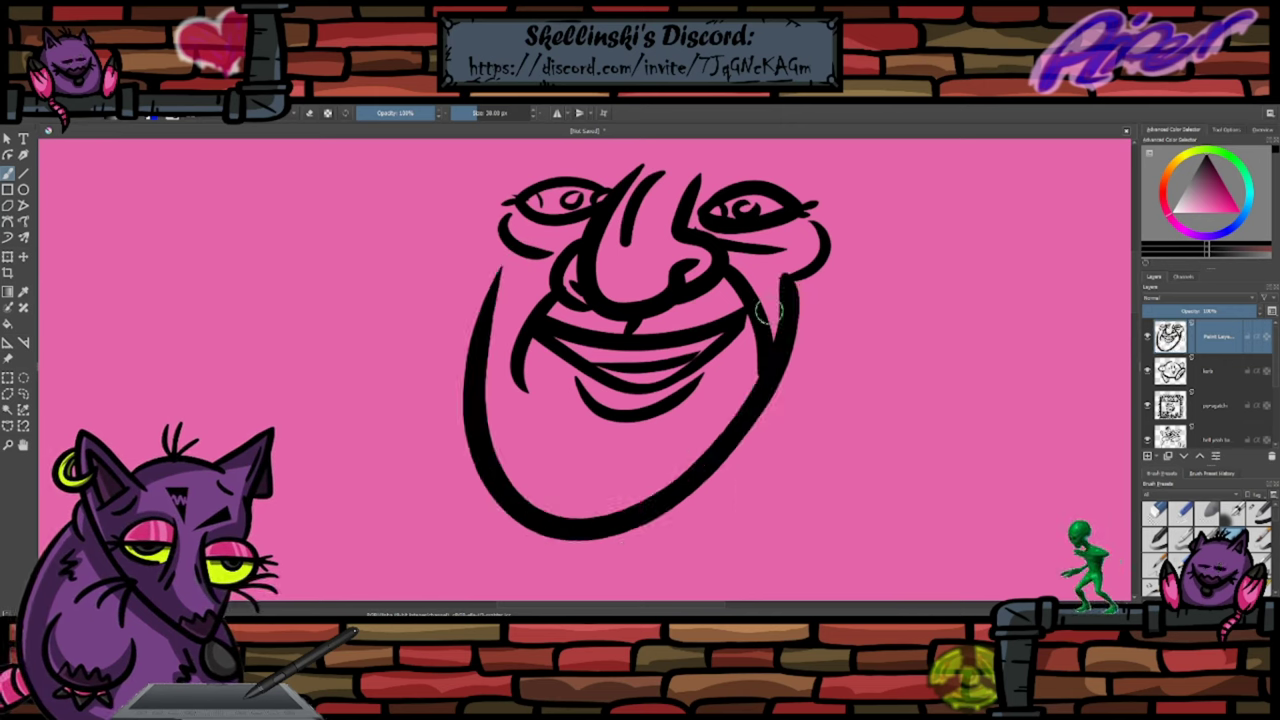
key("ctrl+z")
key("ctrl+z")
- Erase the lower ends of both smile creases so they stop near the mouth corners
key("e")
mouse_move(769, 374)
left_mouse_down()
mouse_move(752, 292)
mouse_move(753, 366)
mouse_move(767, 374)
left_mouse_up()
key("ctrl+z")
key("ctrl+z")
mouse_move(544, 318)
left_mouse_down()
mouse_move(524, 286)
mouse_move(564, 268)
mouse_move(528, 310)
left_mouse_up()
- Draw a rounded U-shaped jawline from cheek to cheek, with short contour marks near the chin
key("e")
mouse_move(518, 245)
left_mouse_down()
mouse_move(495, 350)
mouse_move(808, 290)
left_mouse_up()
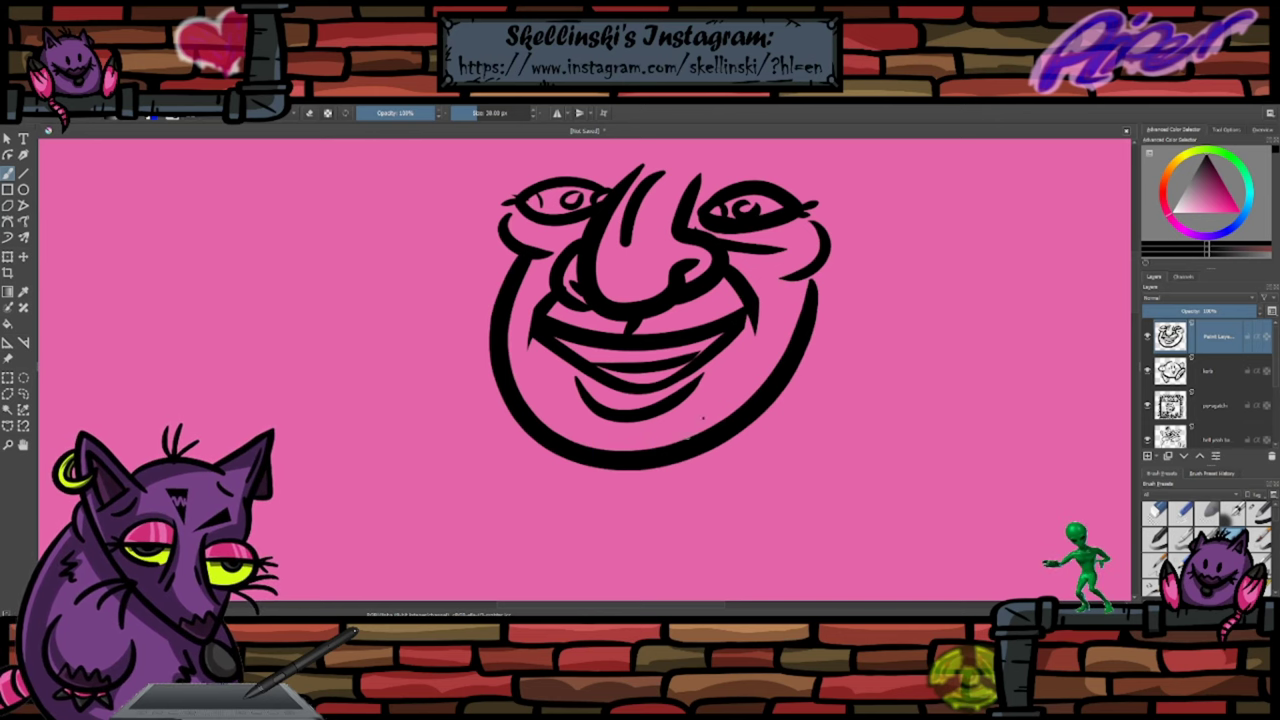
left_click_drag(703, 420, 655, 451)
left_click_drag(552, 410, 569, 438)
scroll(756, 432, "down", 4)
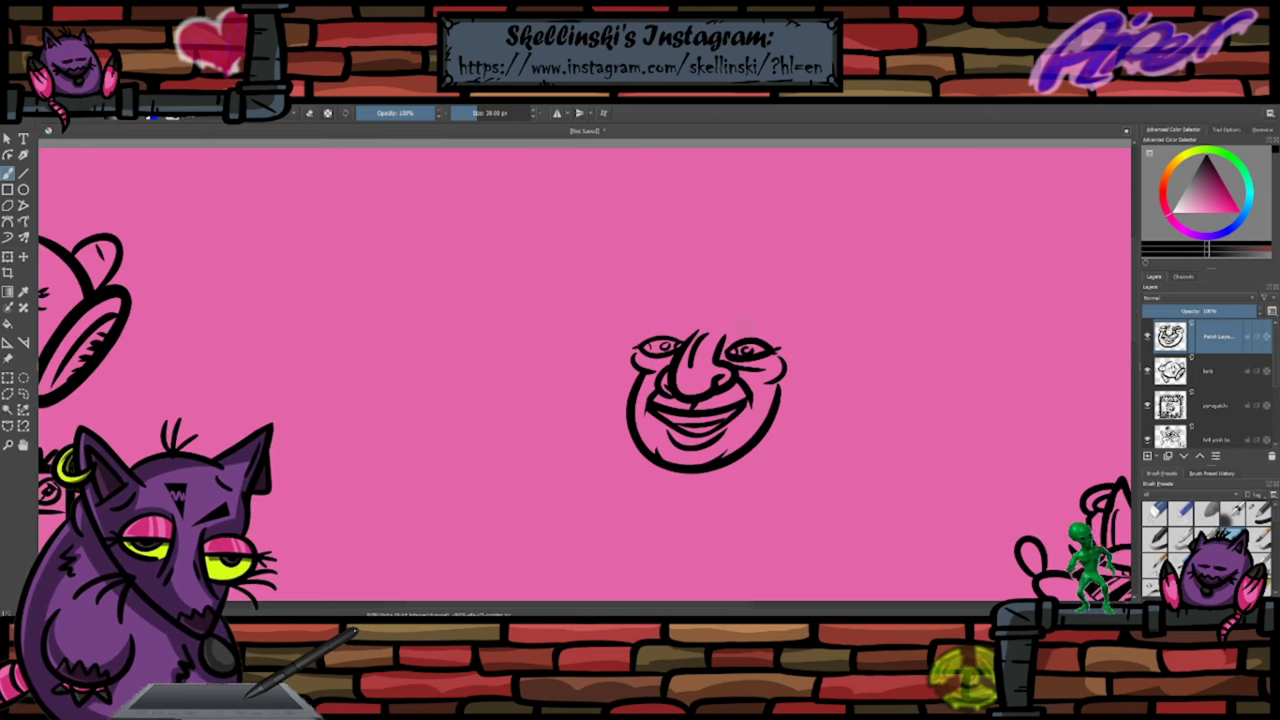
- Draw short curved folds above both eyes and add small wrinkles around the nose bridge and cheeks
scroll(772, 269, "up", 5)
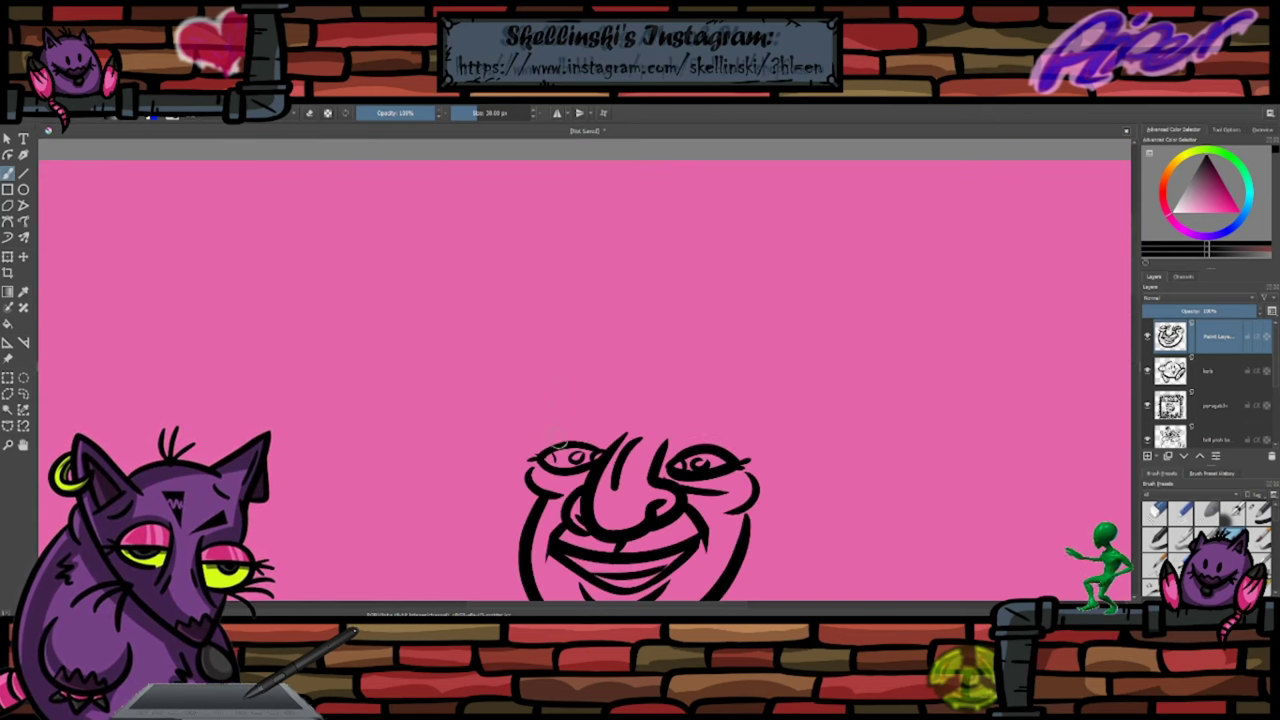
left_click_drag(545, 452, 568, 434)
mouse_move(733, 462)
left_mouse_down()
mouse_move(730, 435)
mouse_move(555, 414)
left_mouse_up()
key("ctrl+z")
key("ctrl+z")
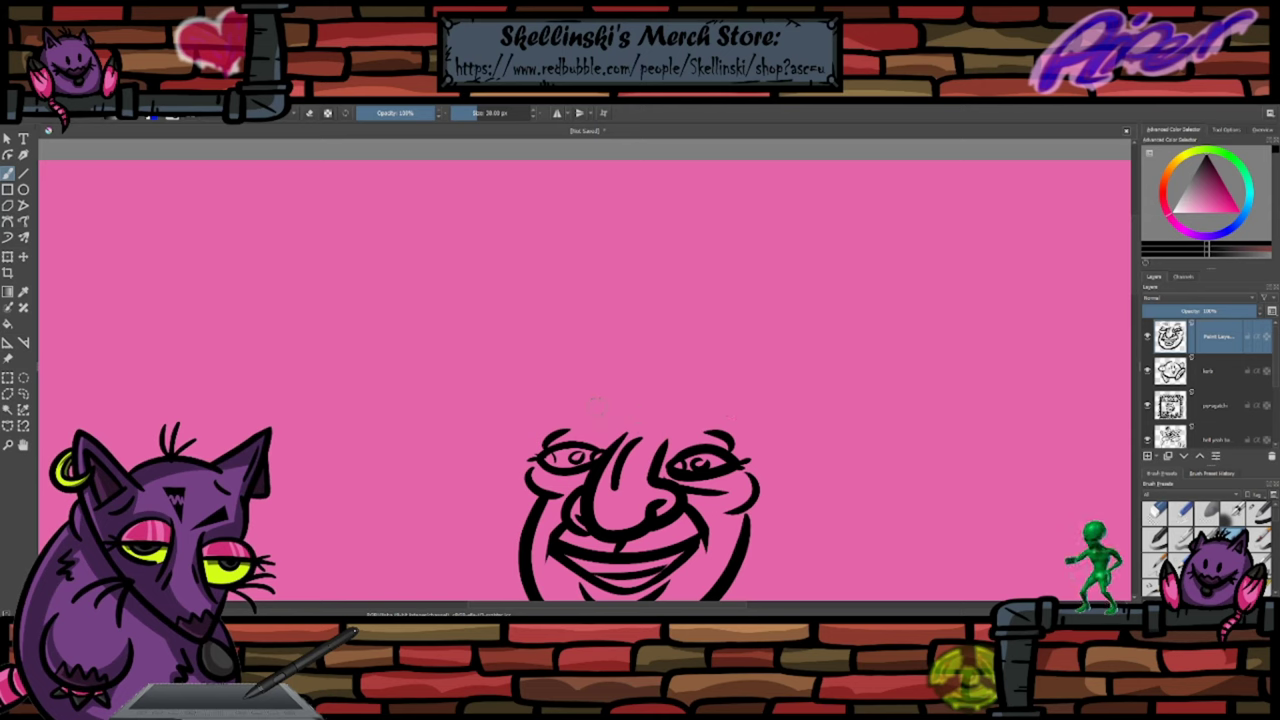
left_click_drag(602, 462, 613, 437)
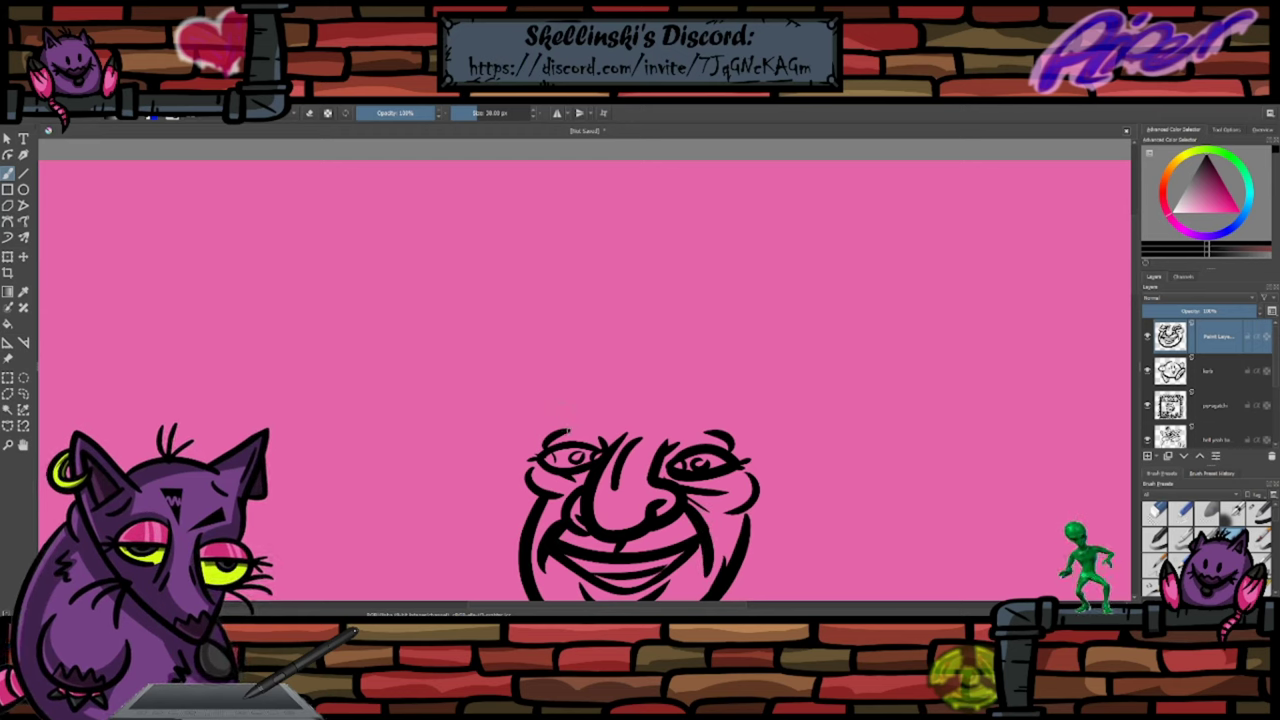
- Draw a tall domed head outline above the eyes and add wavy wrinkles across the forehead
mouse_move(566, 432)
left_mouse_down()
mouse_move(600, 336)
mouse_move(738, 430)
left_mouse_up()
key("ctrl+z")
mouse_move(556, 432)
left_mouse_down()
mouse_move(592, 329)
mouse_move(674, 298)
mouse_move(741, 344)
mouse_move(757, 452)
left_mouse_up()
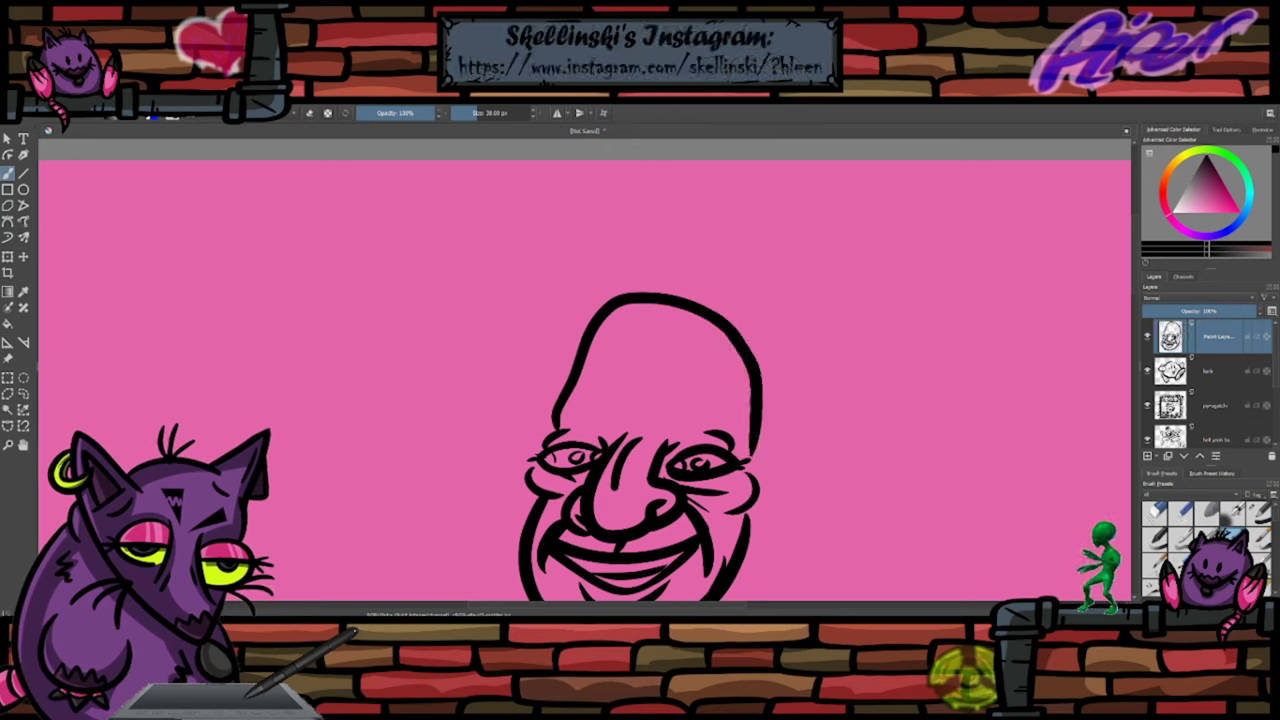
mouse_move(588, 418)
left_mouse_down()
mouse_move(720, 410)
mouse_move(680, 392)
mouse_move(630, 402)
left_mouse_up()
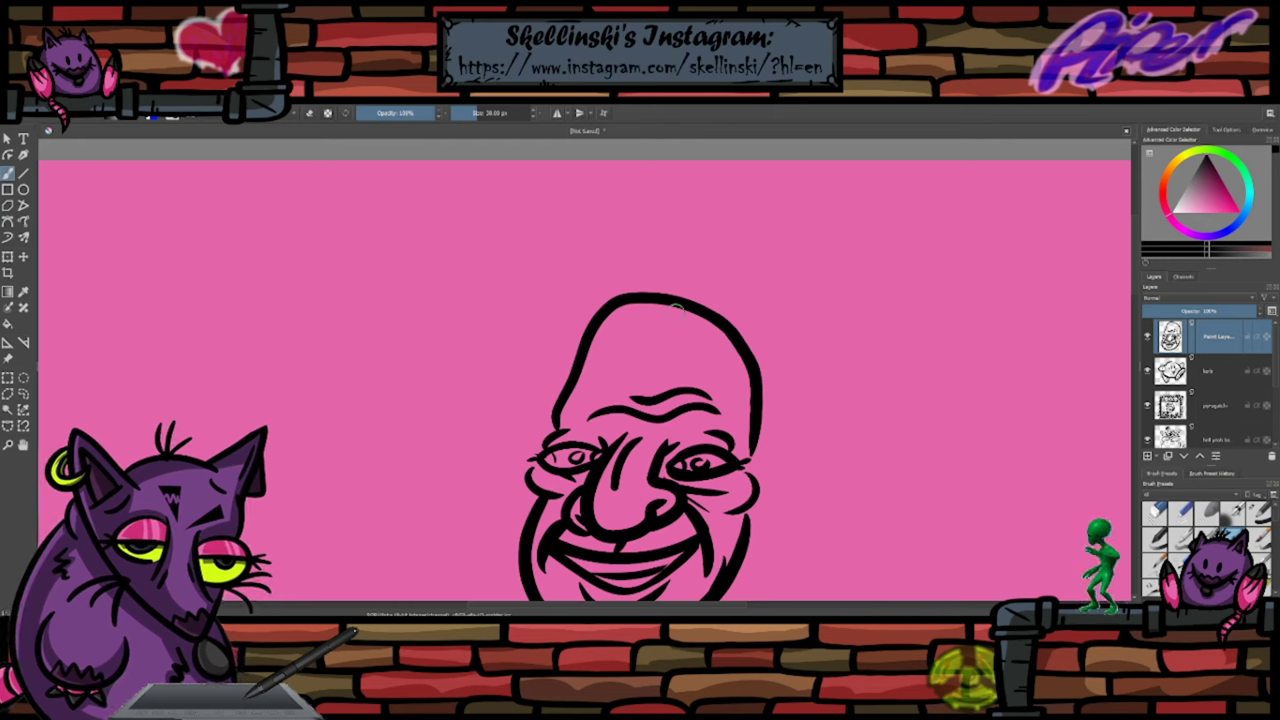
- Erase the crown of the head outline and draw a jagged, curling tuft of hair in its place
key("e")
mouse_move(610, 310)
left_mouse_down()
mouse_move(668, 298)
mouse_move(704, 312)
left_mouse_up()
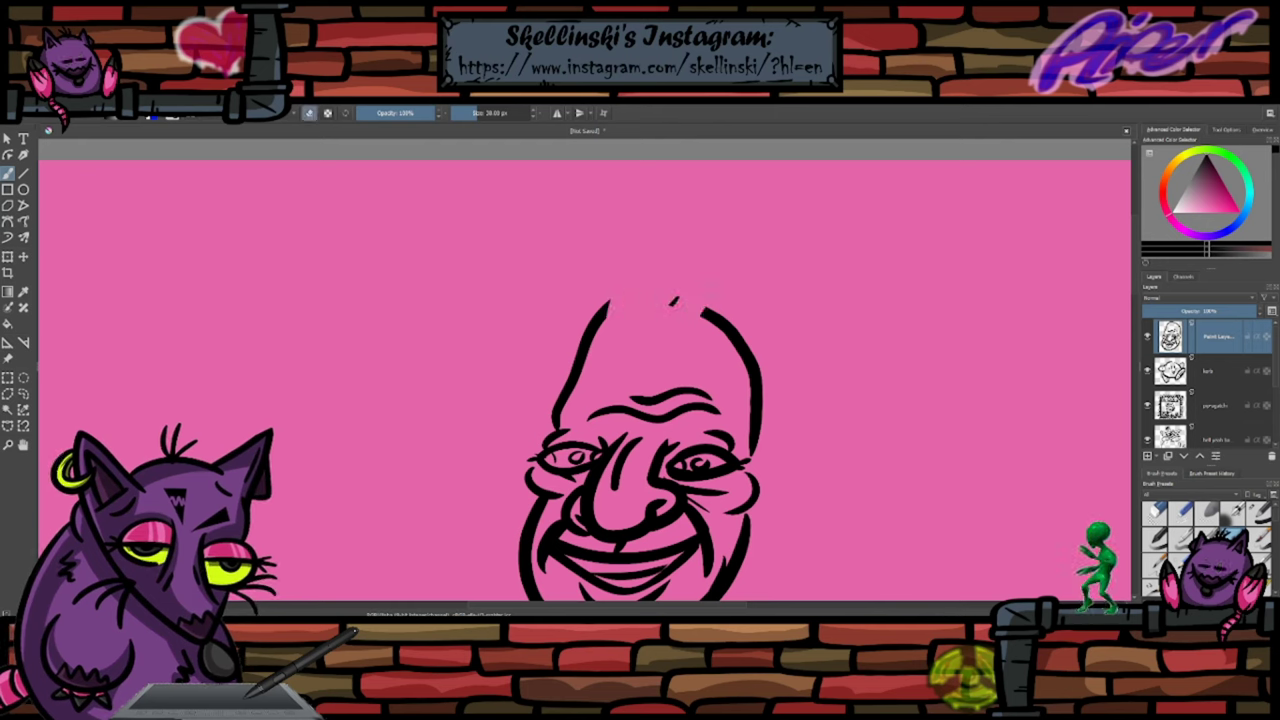
key("e")
mouse_move(606, 310)
left_mouse_down()
mouse_move(612, 328)
mouse_move(682, 318)
mouse_move(684, 268)
left_mouse_up()
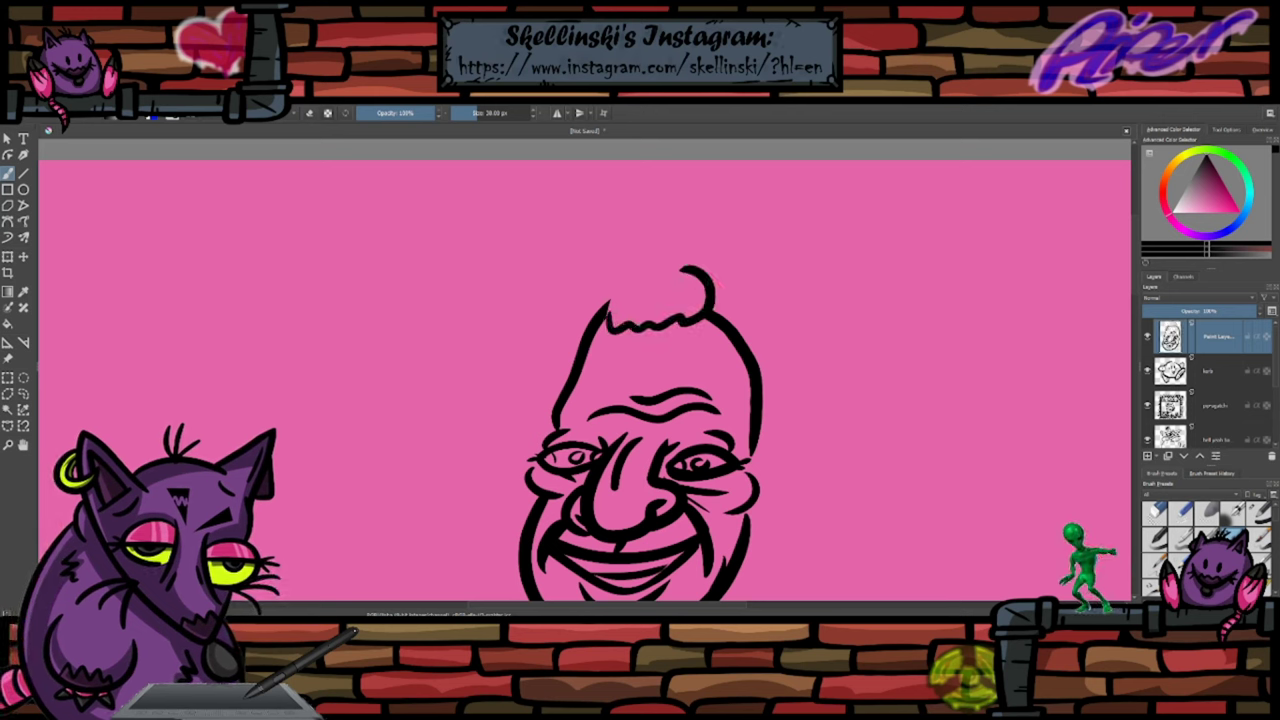
mouse_move(682, 320)
left_mouse_down()
mouse_move(687, 269)
mouse_move(661, 293)
mouse_move(659, 271)
left_mouse_up()
key("ctrl+z")
mouse_move(609, 317)
left_mouse_down()
mouse_move(609, 301)
mouse_move(661, 268)
mouse_move(647, 305)
mouse_move(701, 307)
mouse_move(726, 284)
mouse_move(772, 376)
left_mouse_up()
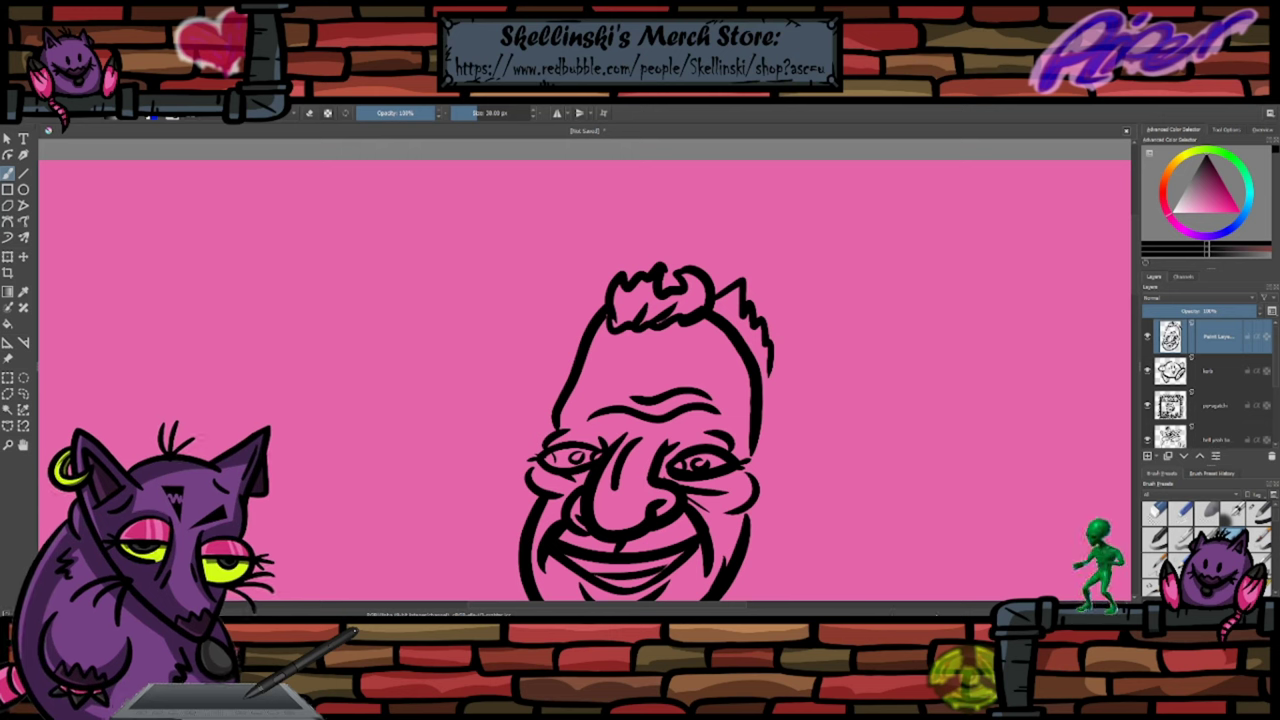
key("ctrl+z")
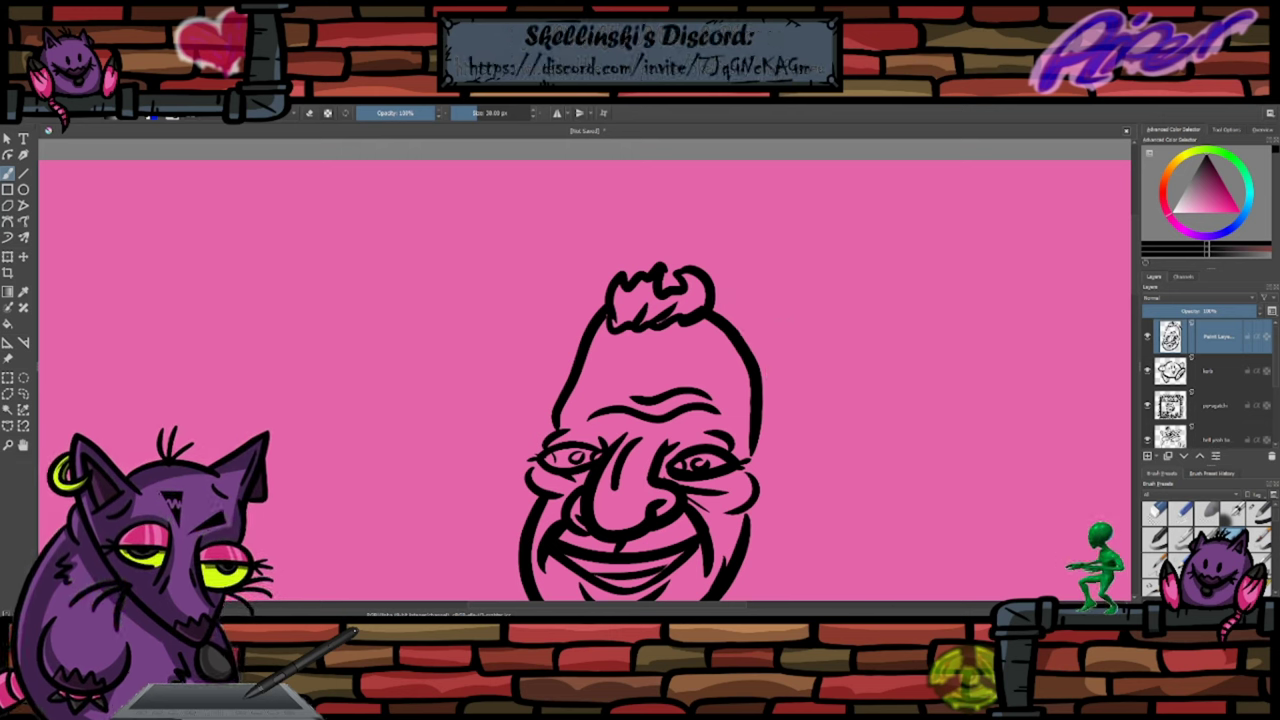
- Add a pointed lock to one side of the hair tuft and a taller spiky outline around its top
key("e")
key("e")
mouse_move(708, 306)
left_mouse_down()
mouse_move(767, 304)
mouse_move(733, 290)
mouse_move(718, 262)
left_mouse_up()
key("ctrl+z")
key("ctrl+z")
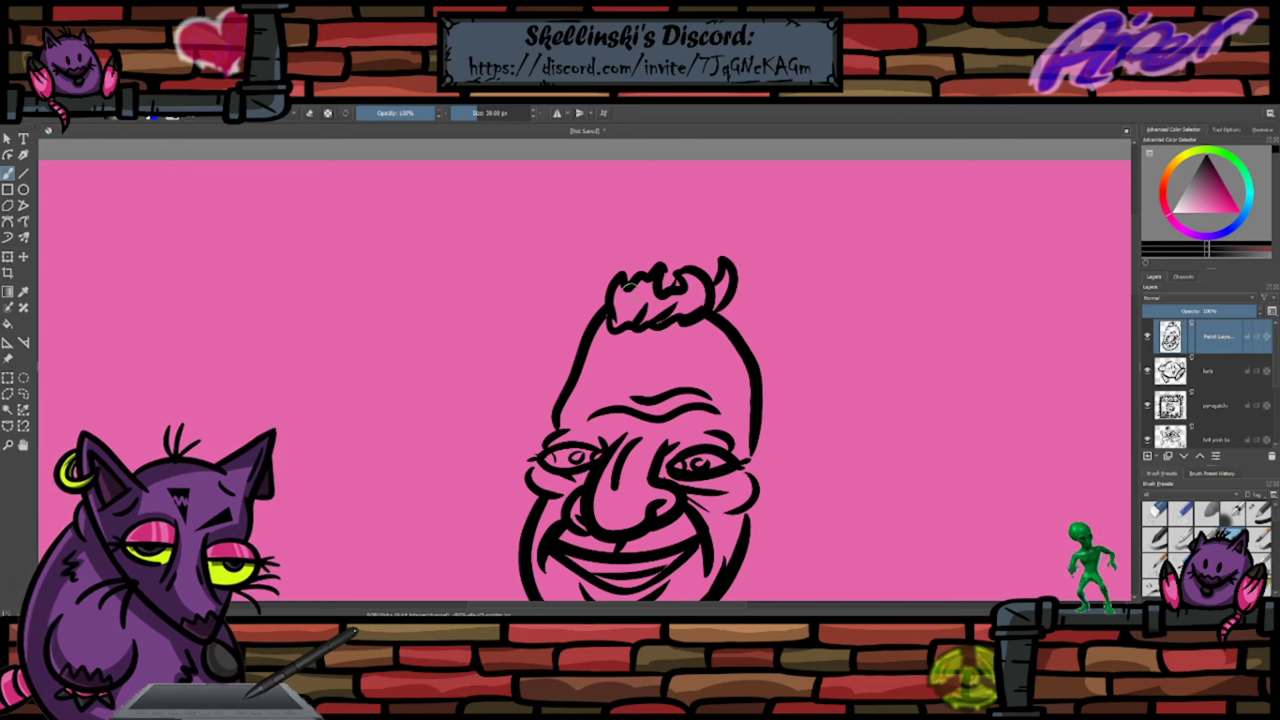
mouse_move(606, 292)
left_mouse_down()
mouse_move(636, 264)
mouse_move(728, 250)
left_mouse_up()
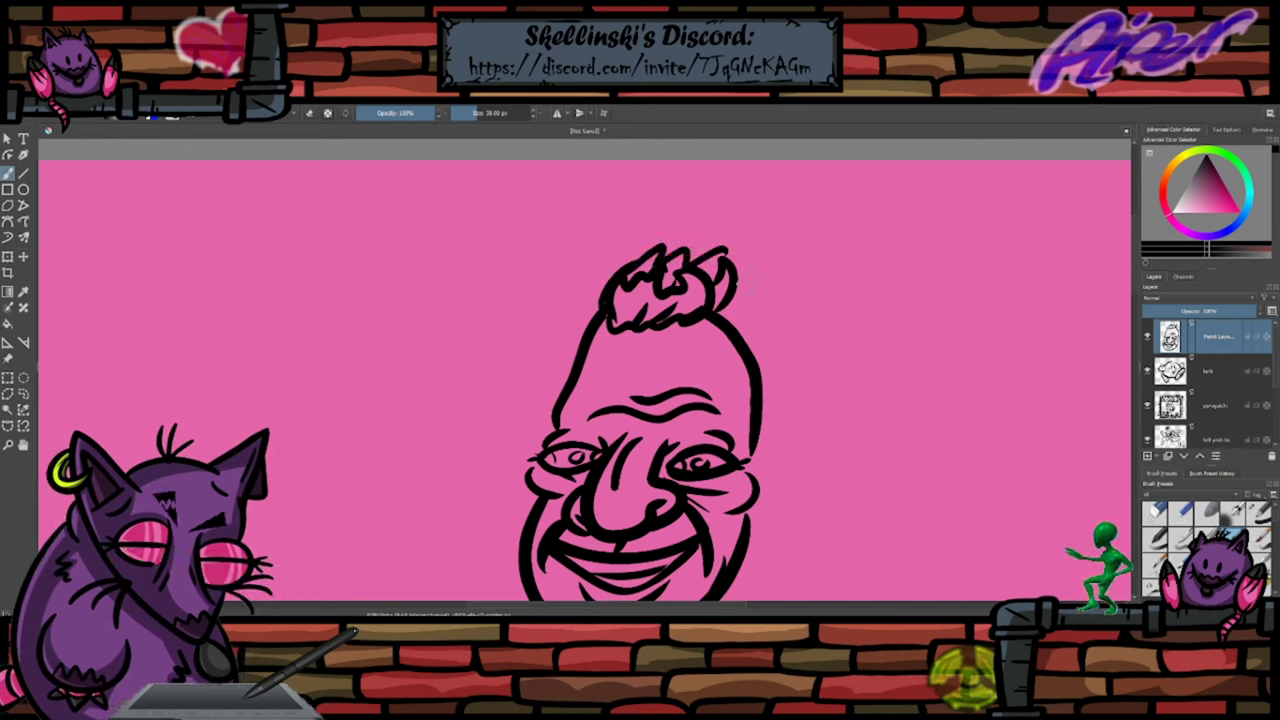
- Draw wavy hair outlines down both sides of the head and reshape the upper hairline at the right temple with a curve
mouse_move(754, 432)
left_mouse_down()
mouse_move(752, 452)
mouse_move(784, 418)
mouse_move(778, 352)
mouse_move(714, 298)
left_mouse_up()
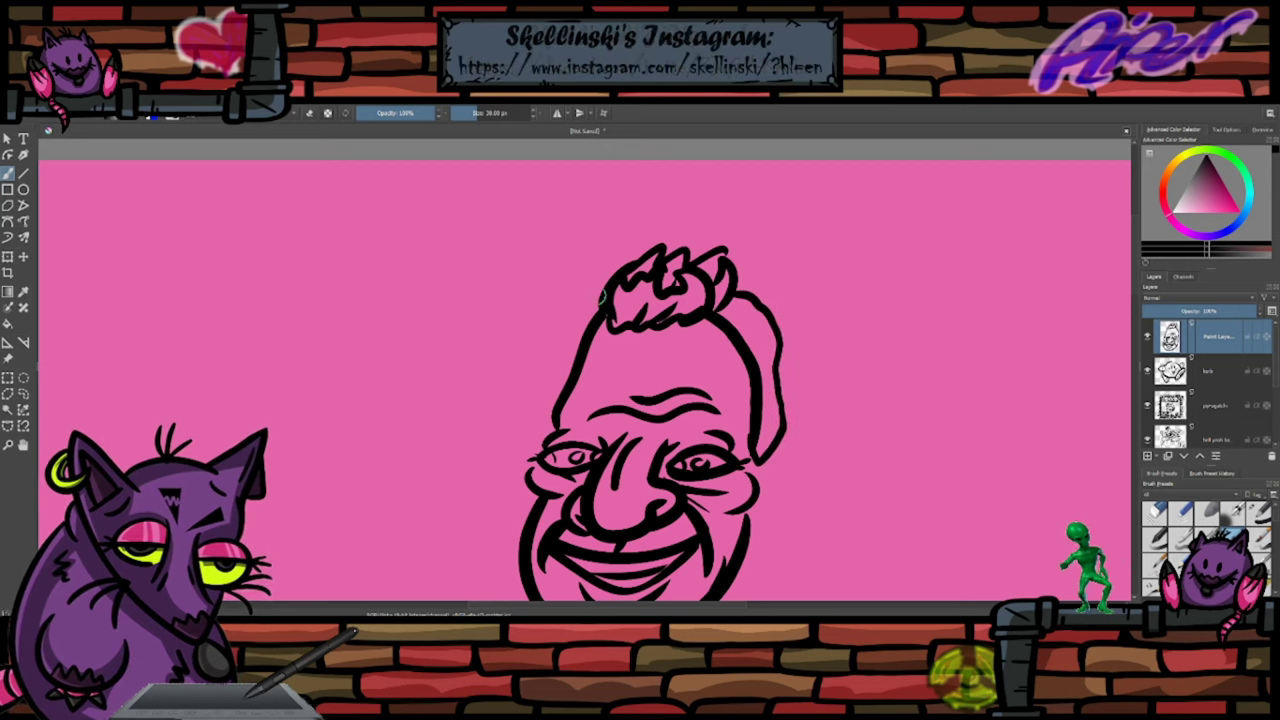
mouse_move(603, 292)
left_mouse_down()
mouse_move(558, 324)
mouse_move(537, 430)
left_mouse_up()
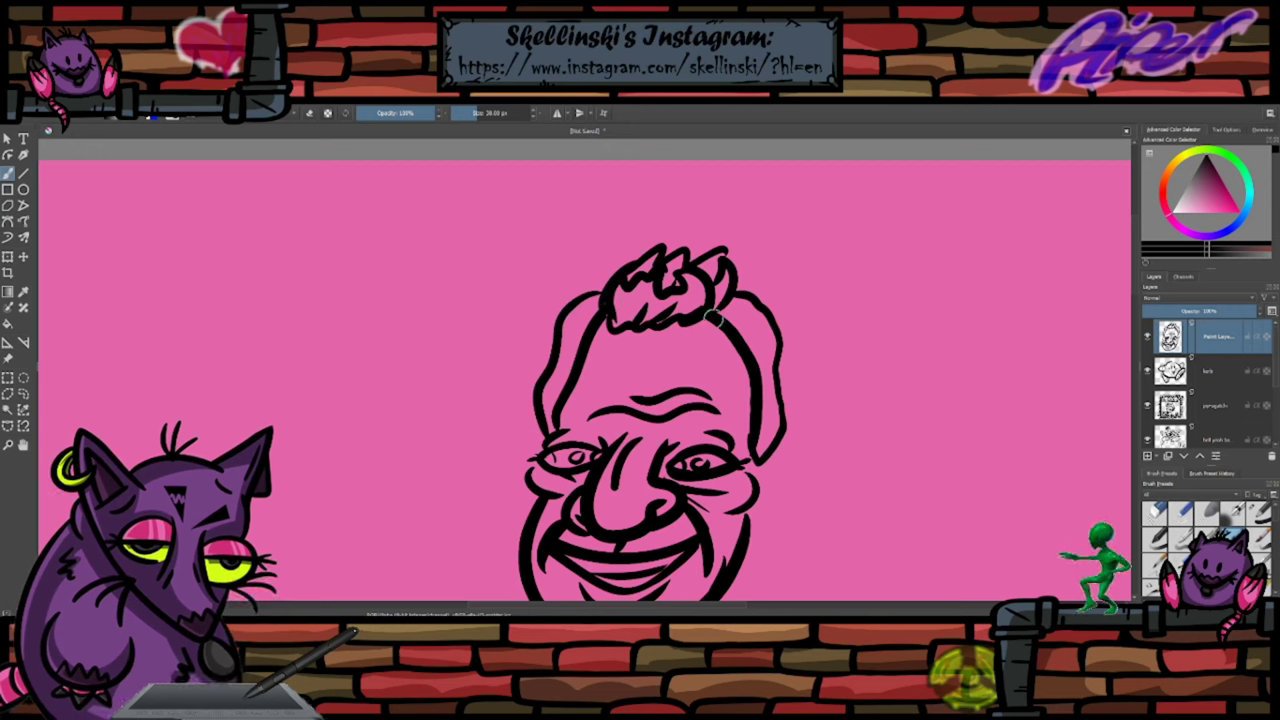
key("e")
mouse_move(713, 322)
left_mouse_down()
mouse_move(743, 363)
mouse_move(762, 351)
left_mouse_up()
key("e")
key("ctrl+z")
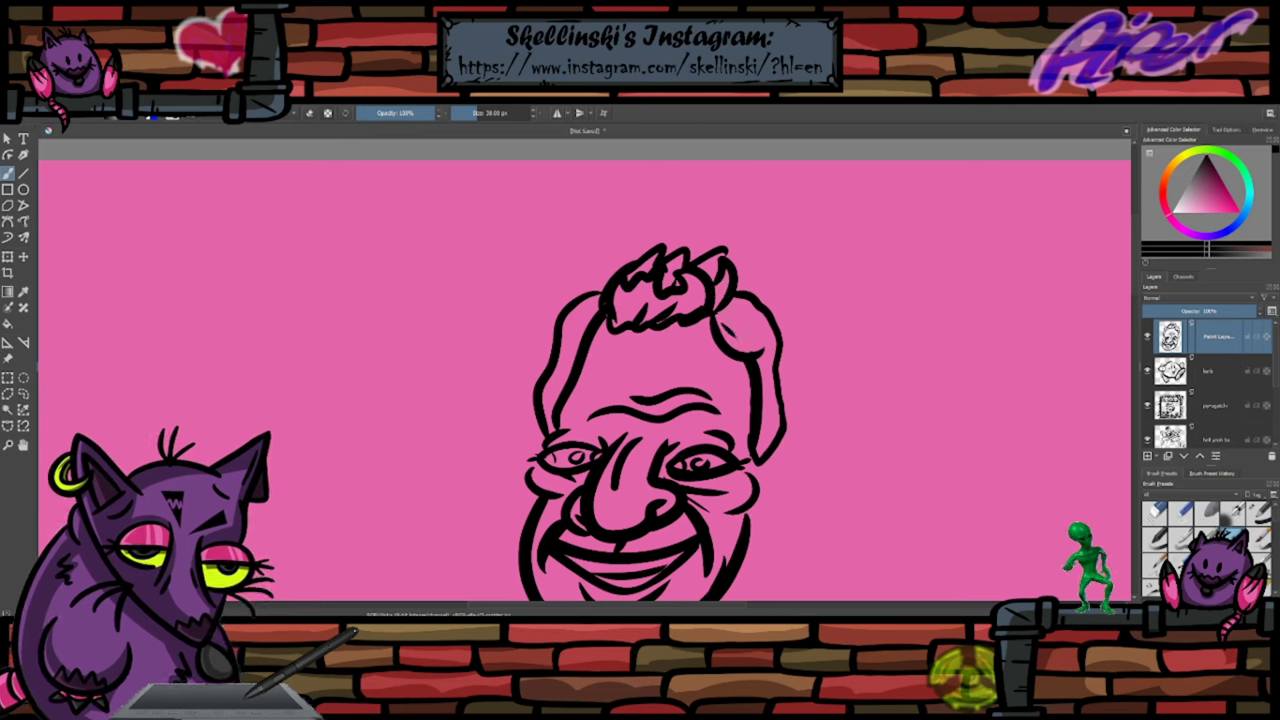
- Draw an ear on each side of the head, with inner folds and lobe details
left_click_drag(800, 396, 756, 432)
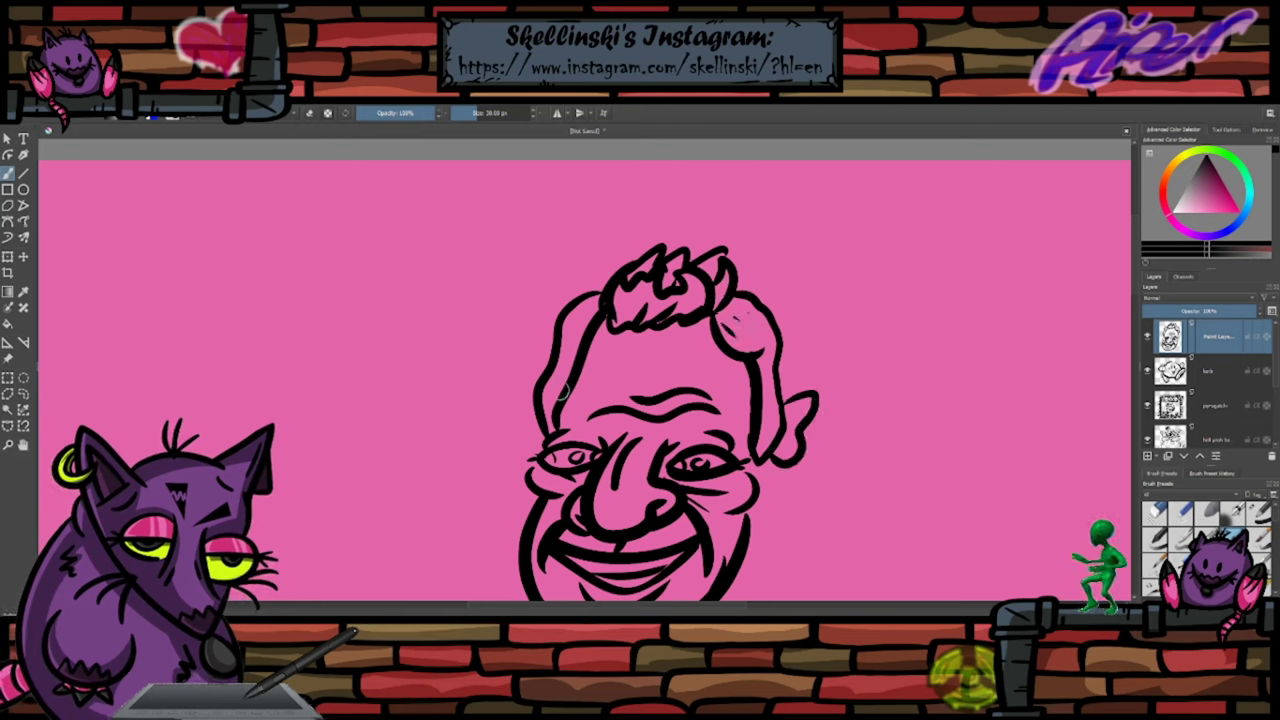
mouse_move(546, 414)
left_mouse_down()
mouse_move(518, 440)
mouse_move(530, 458)
left_mouse_up()
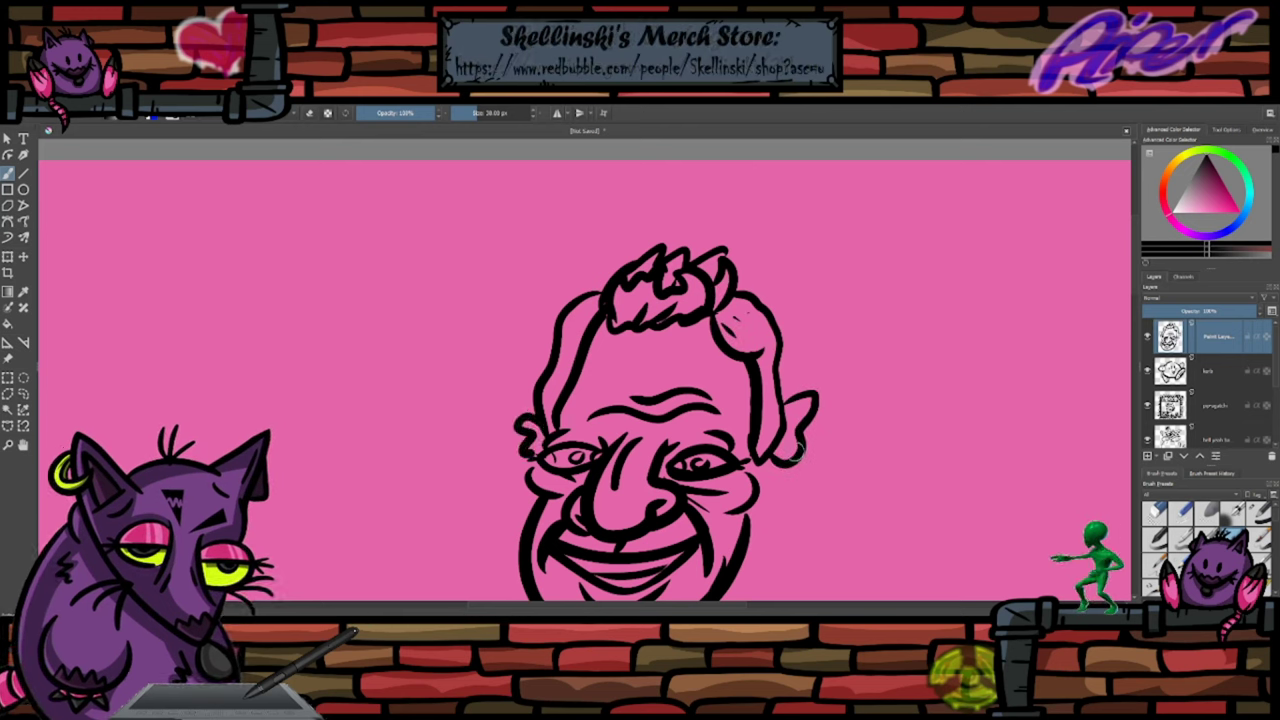
mouse_move(792, 412)
left_mouse_down()
mouse_move(794, 458)
mouse_move(637, 408)
mouse_move(544, 419)
mouse_move(756, 474)
left_mouse_up()
left_click_drag(540, 468, 547, 437)
- Hatch strand lines through the top hair tuft and the hair on the left side of the head
mouse_move(612, 308)
left_mouse_down()
mouse_move(556, 380)
mouse_move(547, 420)
left_mouse_up()
mouse_move(638, 292)
left_mouse_down()
mouse_move(608, 326)
mouse_move(618, 320)
left_mouse_up()
left_click_drag(648, 262, 638, 314)
mouse_move(708, 276)
left_mouse_down()
mouse_move(684, 310)
mouse_move(703, 288)
left_mouse_up()
mouse_move(738, 262)
left_mouse_down()
mouse_move(716, 300)
mouse_move(684, 292)
left_mouse_up()
mouse_move(676, 290)
left_mouse_down()
mouse_move(636, 330)
mouse_move(642, 310)
left_mouse_up()
mouse_move(618, 304)
left_mouse_down()
mouse_move(540, 380)
mouse_move(557, 315)
left_mouse_up()
key("ctrl+z")
- Draw another wrinkle high on the forehead and darken the left side hair with more black strands
left_click_drag(612, 382, 700, 372)
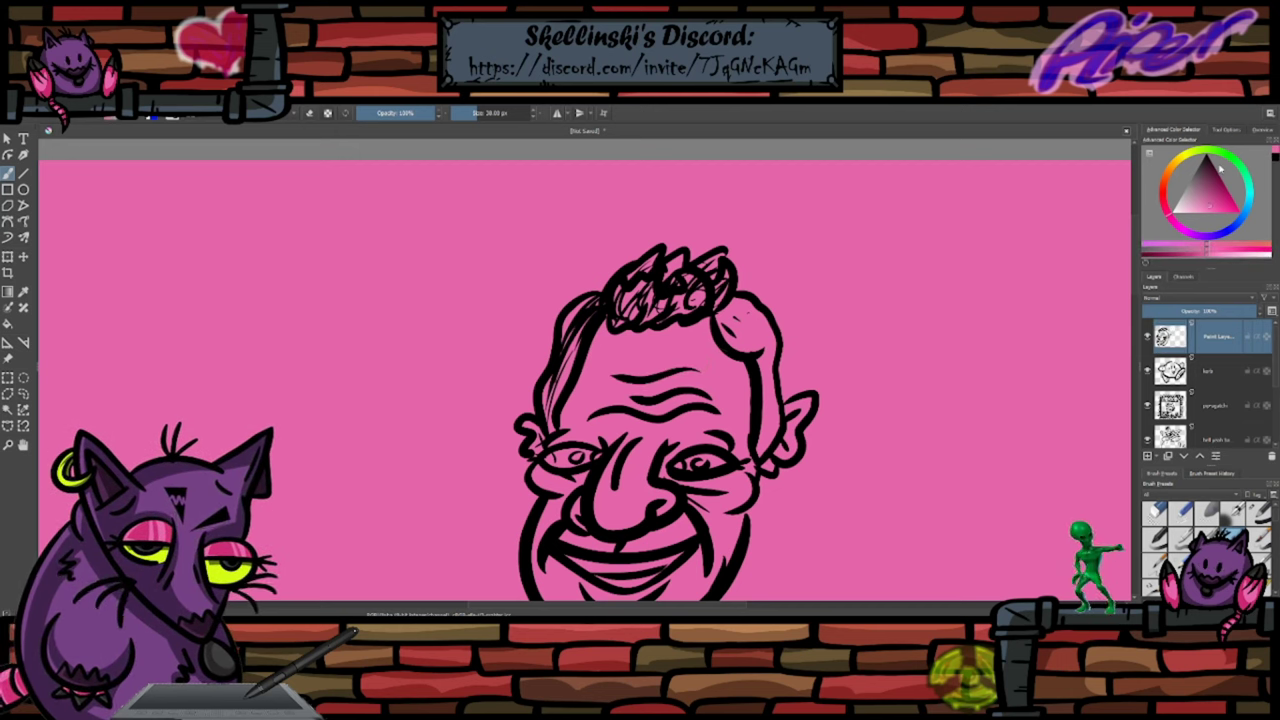
left_click(1275, 158)
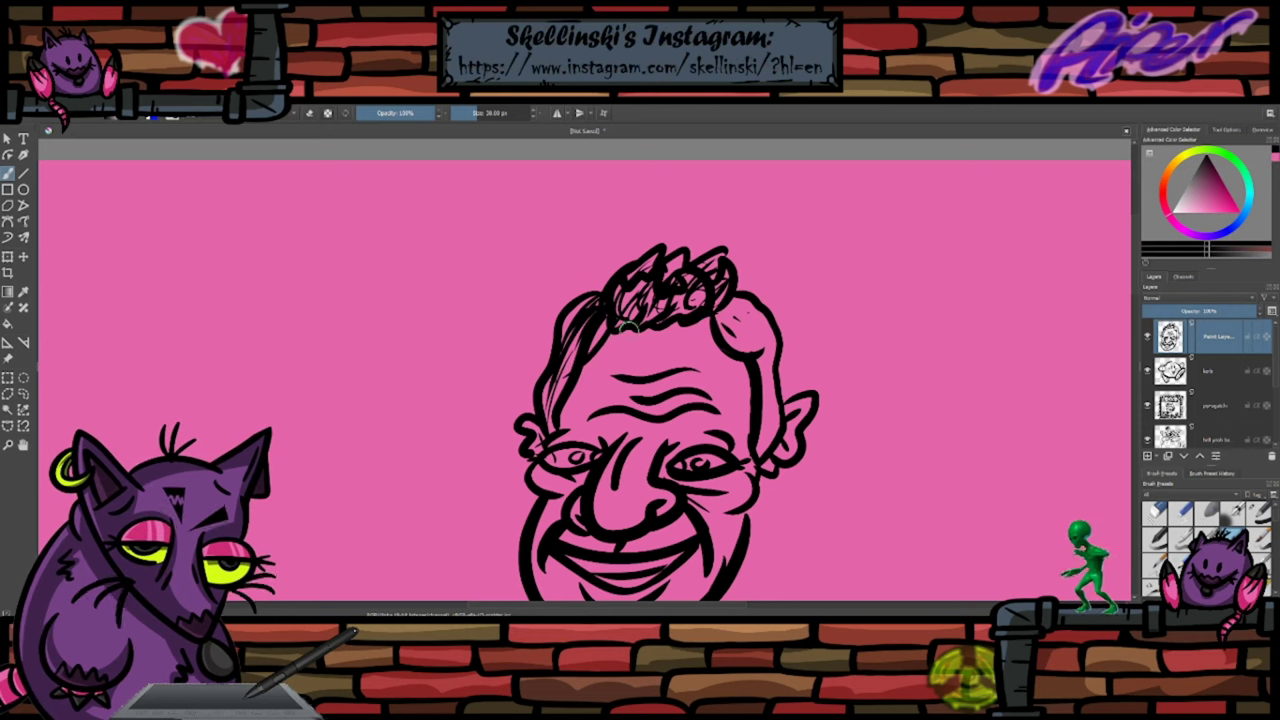
left_click_drag(610, 322, 574, 382)
left_click_drag(568, 332, 554, 418)
- Fill both pupils with black and erase a small highlight dot in each one
mouse_move(562, 366)
left_mouse_down()
mouse_move(546, 432)
mouse_move(575, 458)
left_mouse_up()
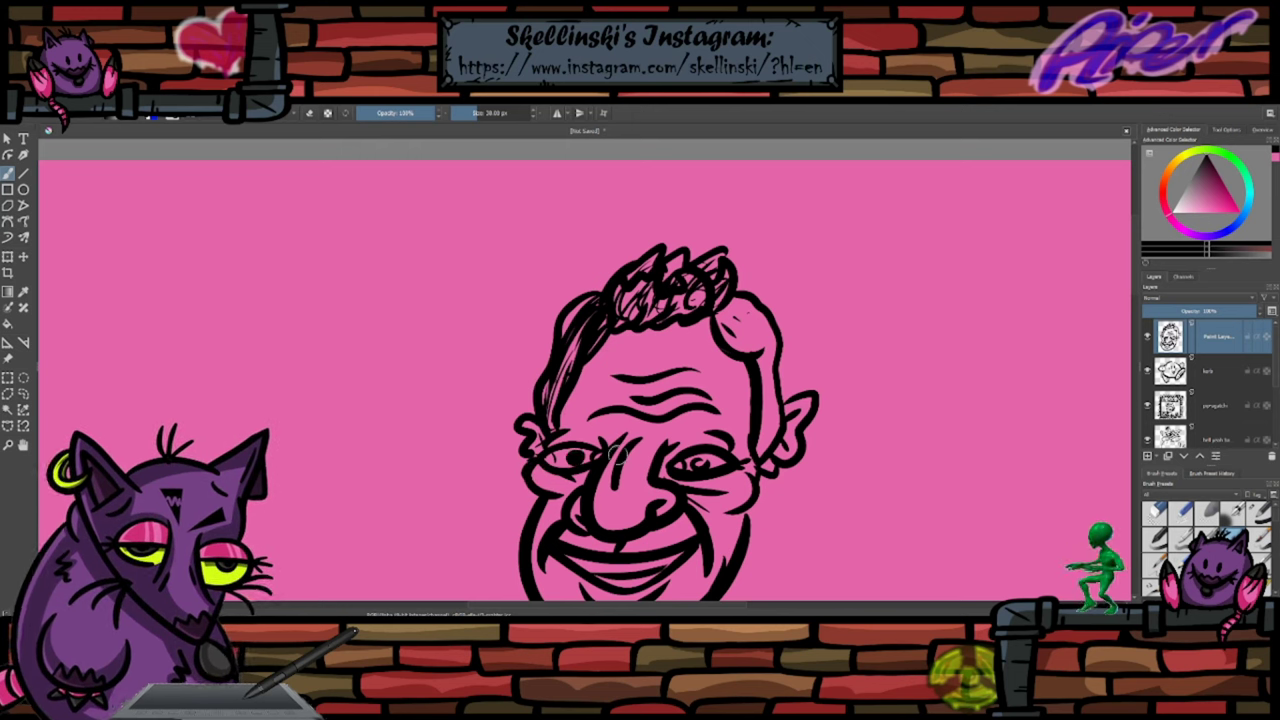
left_click_drag(698, 462, 702, 461)
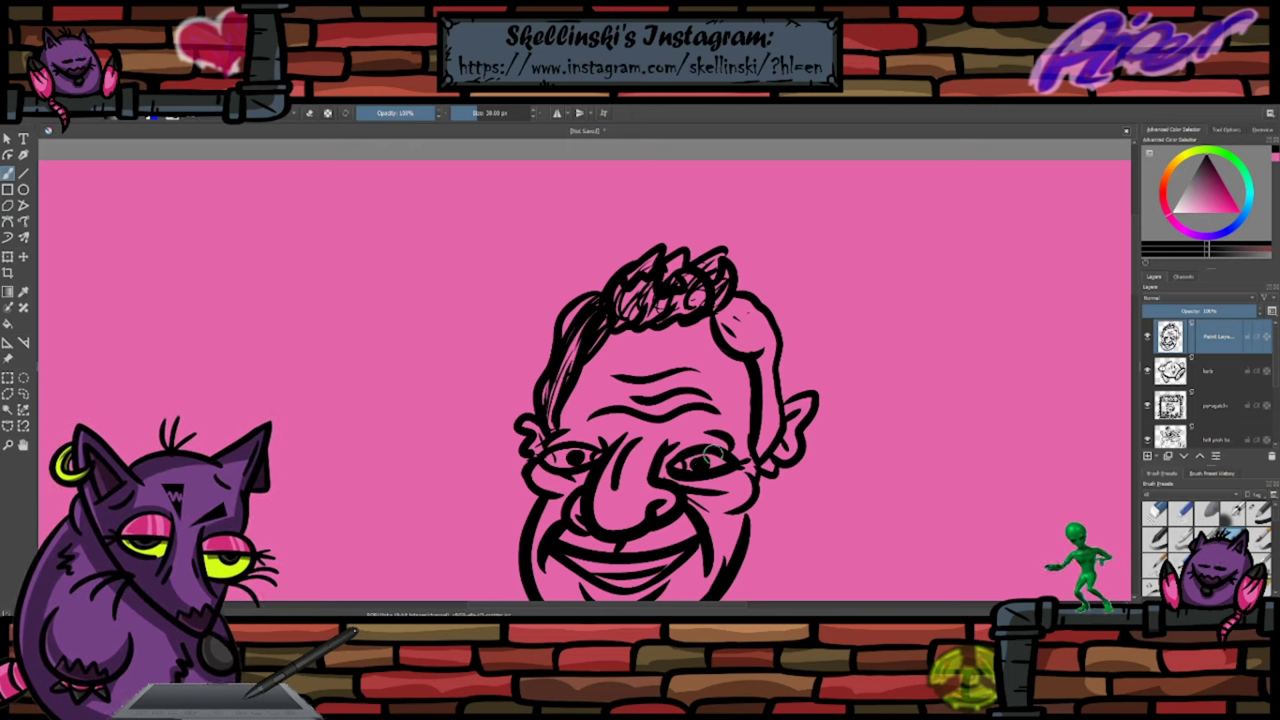
key("e")
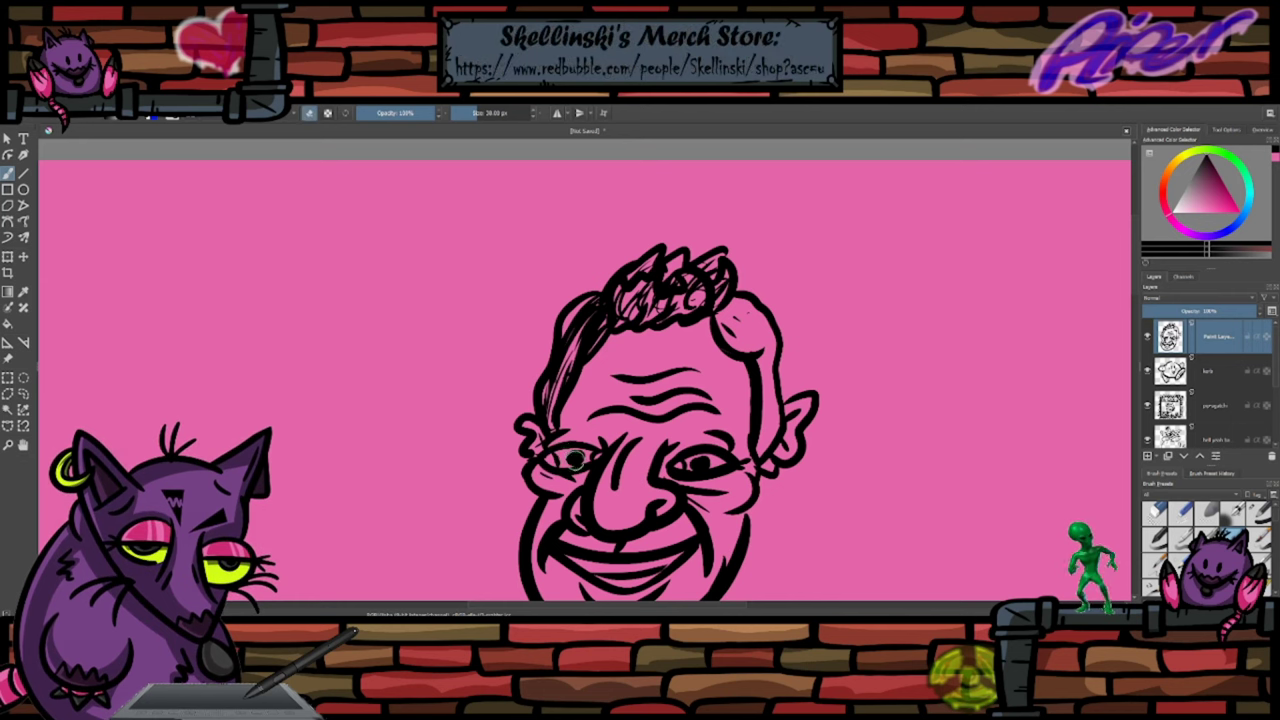
left_click(582, 456)
left_click(703, 463)
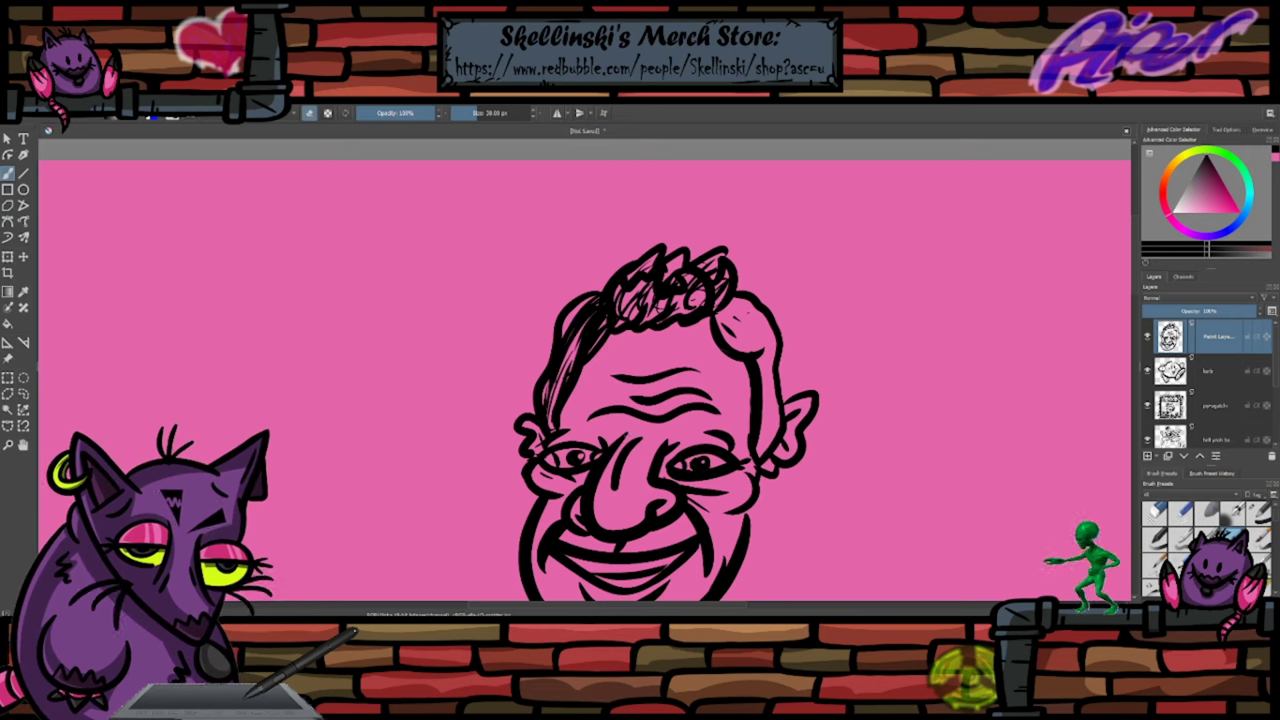
key("e")
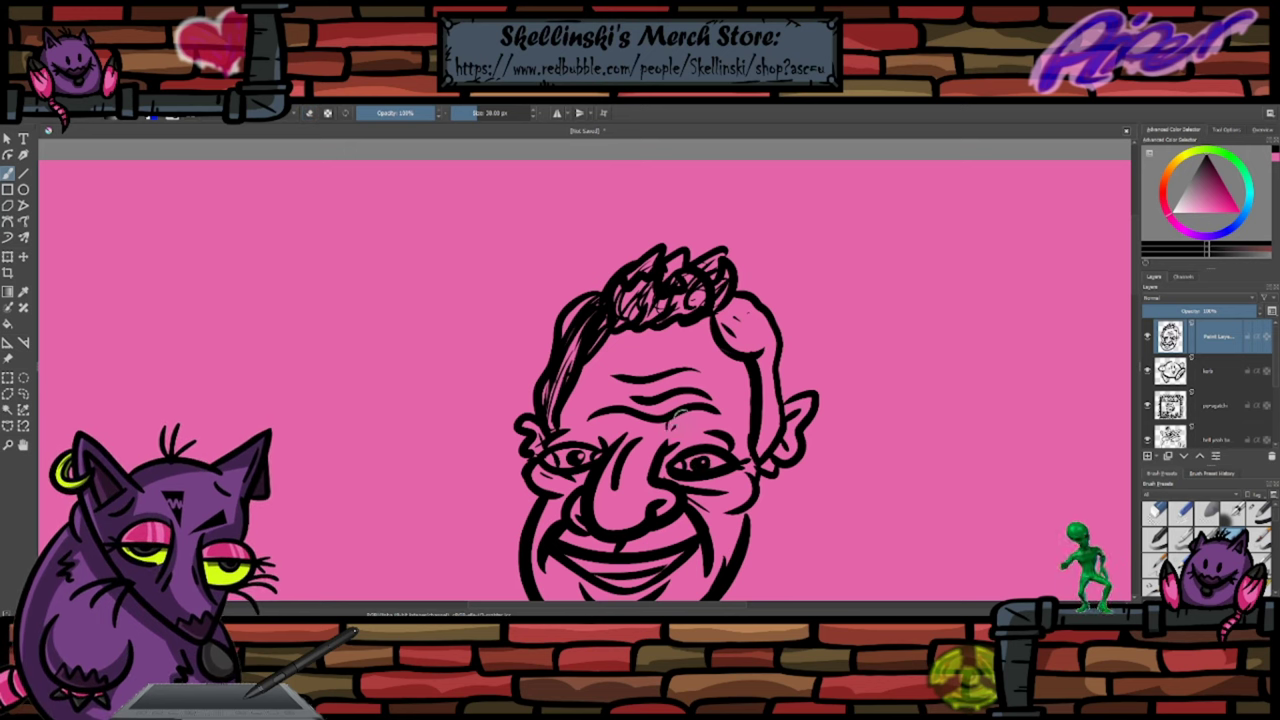
- Draw hairy eyebrows above both eyes and add short creases and small spots to the upper forehead
mouse_move(680, 420)
left_mouse_down()
mouse_move(750, 418)
mouse_move(584, 418)
mouse_move(615, 424)
left_mouse_up()
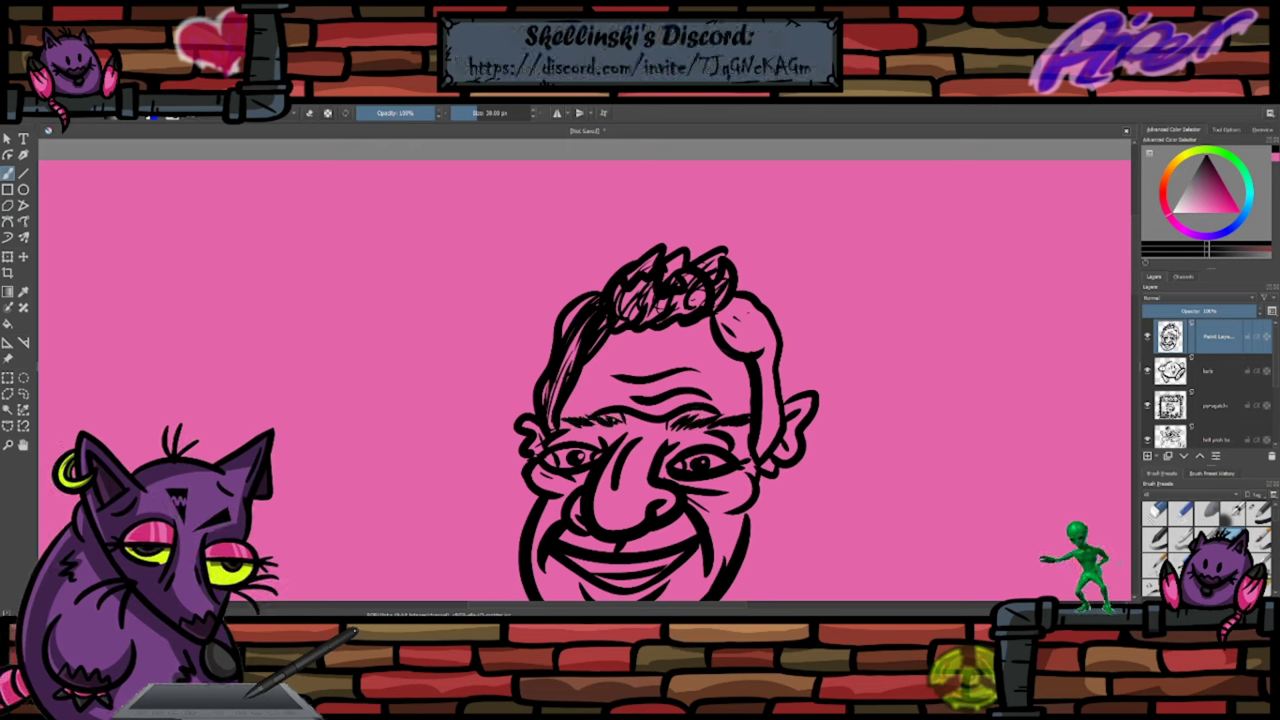
left_click_drag(709, 339, 721, 363)
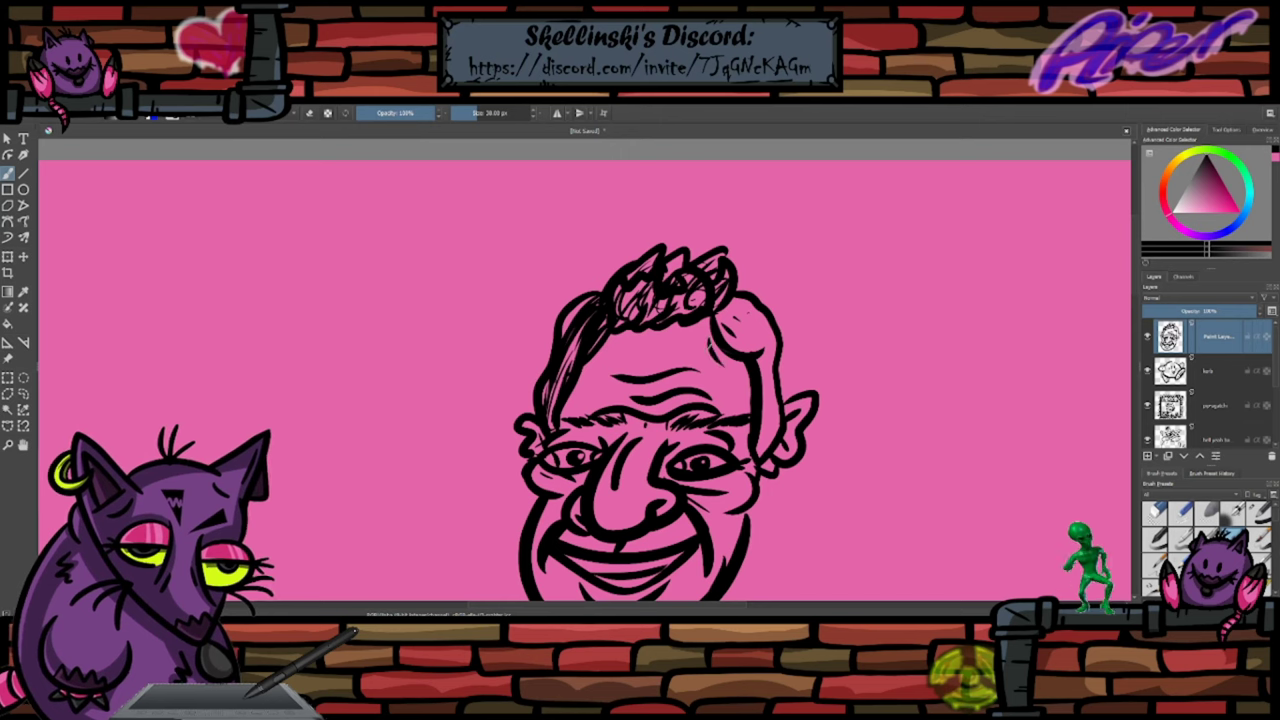
left_click_drag(612, 345, 604, 361)
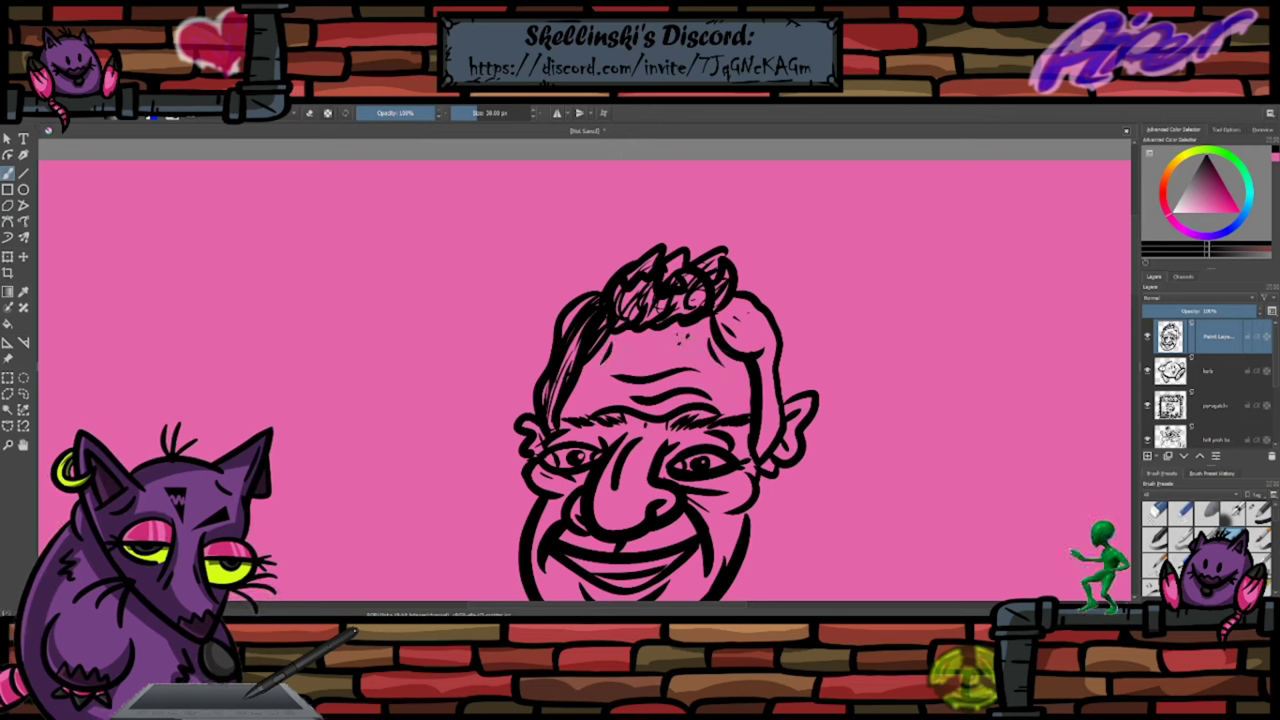
- Hatch the right side hair with dense strands and darken the remaining gaps in the top and left hair
mouse_move(725, 304)
left_mouse_down()
mouse_move(763, 347)
mouse_move(770, 328)
mouse_move(765, 346)
left_mouse_up()
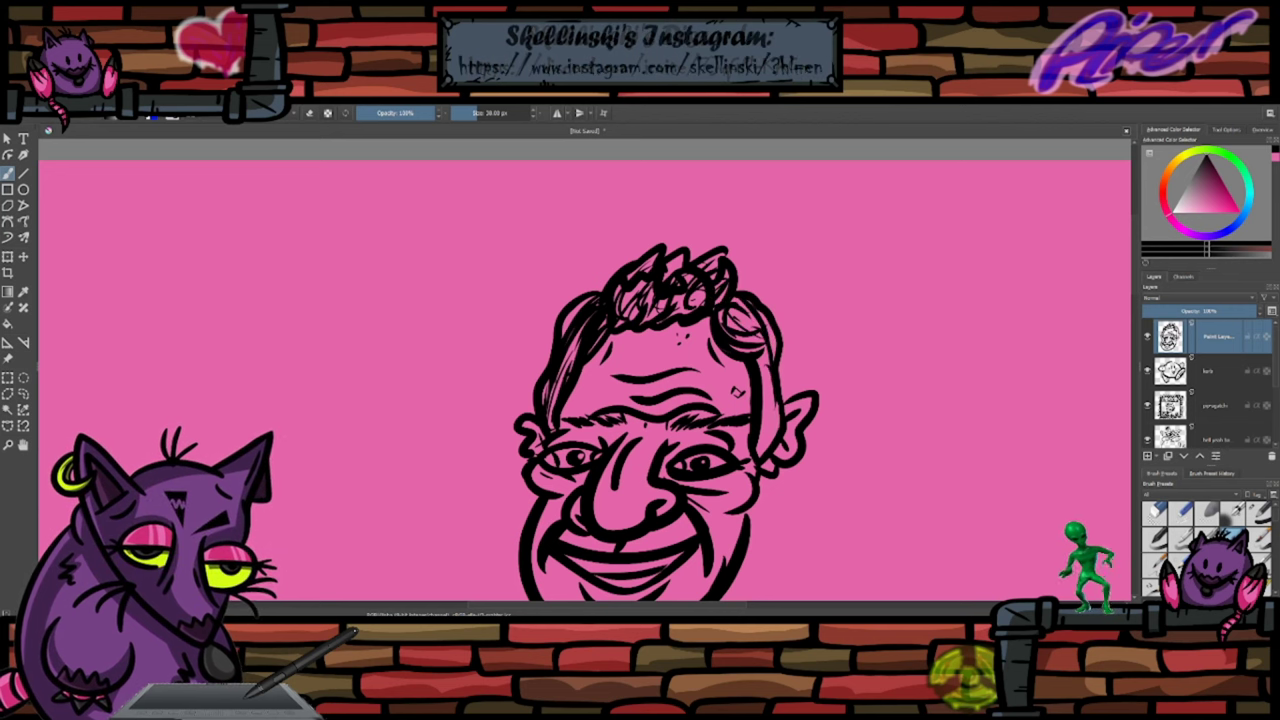
mouse_move(778, 402)
left_mouse_down()
mouse_move(776, 434)
mouse_move(760, 445)
left_mouse_up()
mouse_move(757, 370)
left_mouse_down()
mouse_move(769, 426)
mouse_move(755, 442)
left_mouse_up()
left_click_drag(765, 358, 771, 398)
left_click_drag(748, 315, 760, 361)
left_click_drag(748, 338, 762, 344)
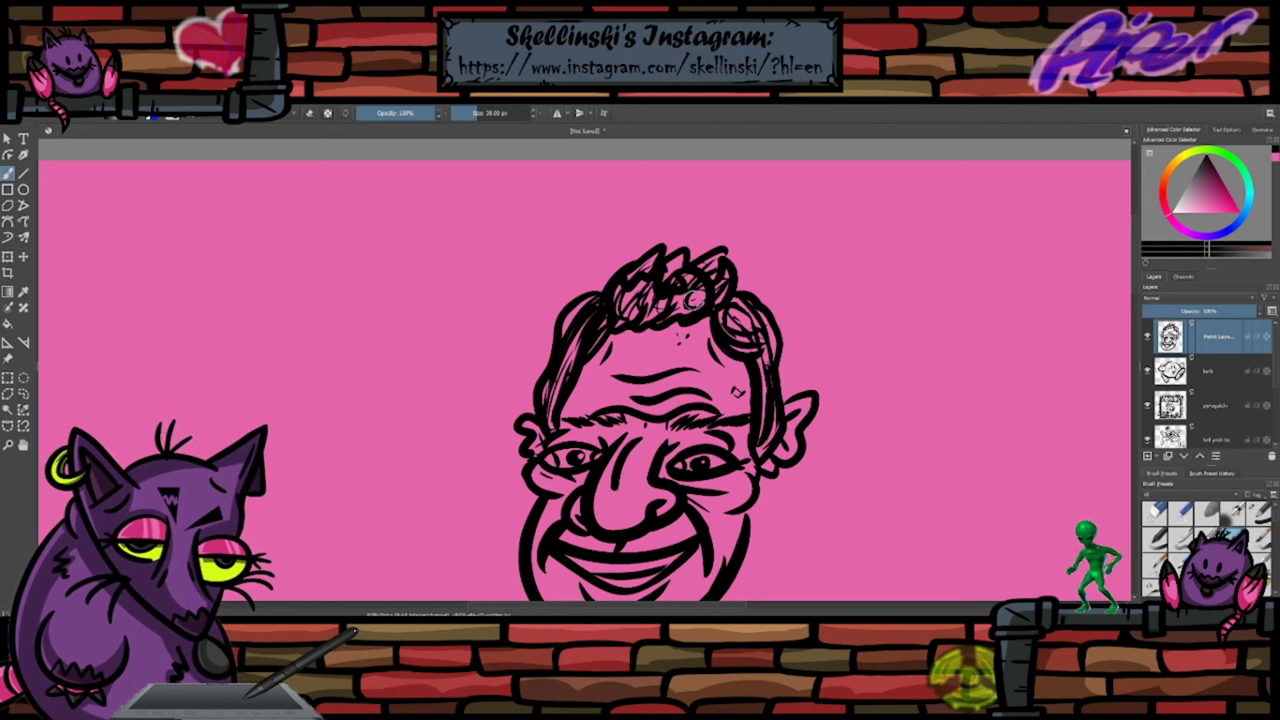
left_click_drag(681, 249, 690, 264)
left_click_drag(575, 315, 563, 336)
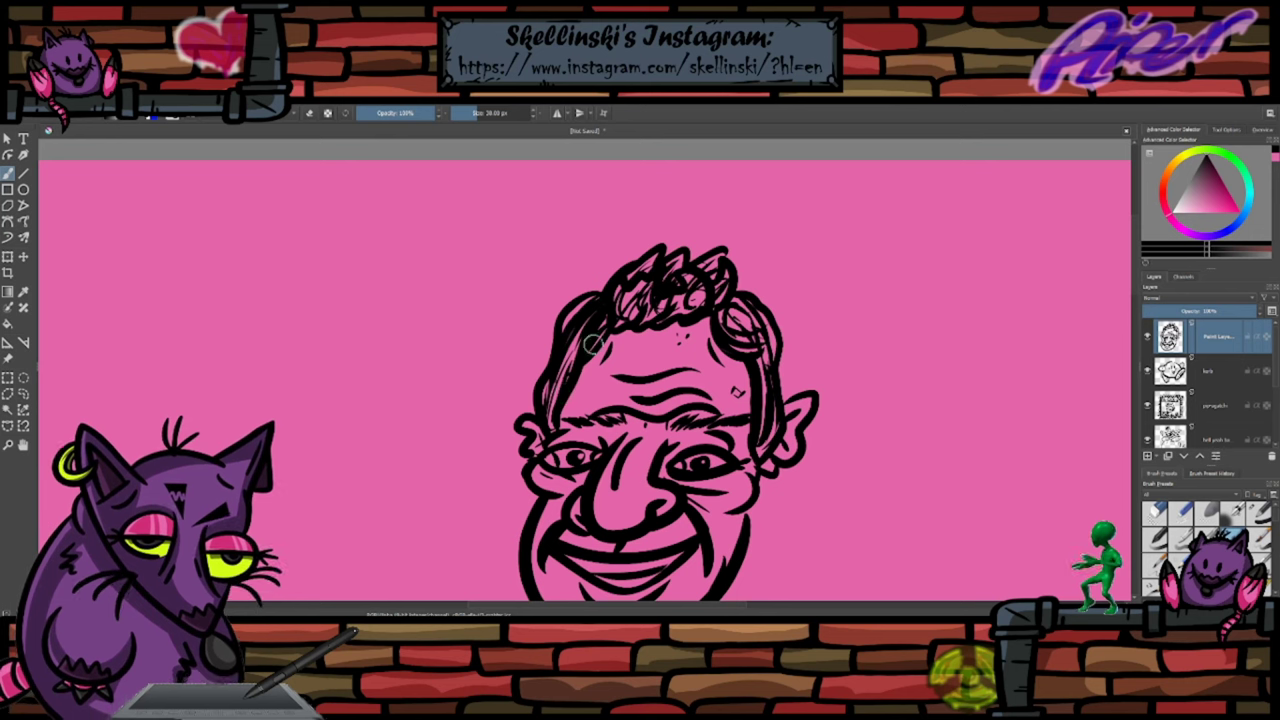
- Narrow the face drawing slightly with a transform and draw small curly tufts beside the left ear
scroll(794, 370, "down", 4)
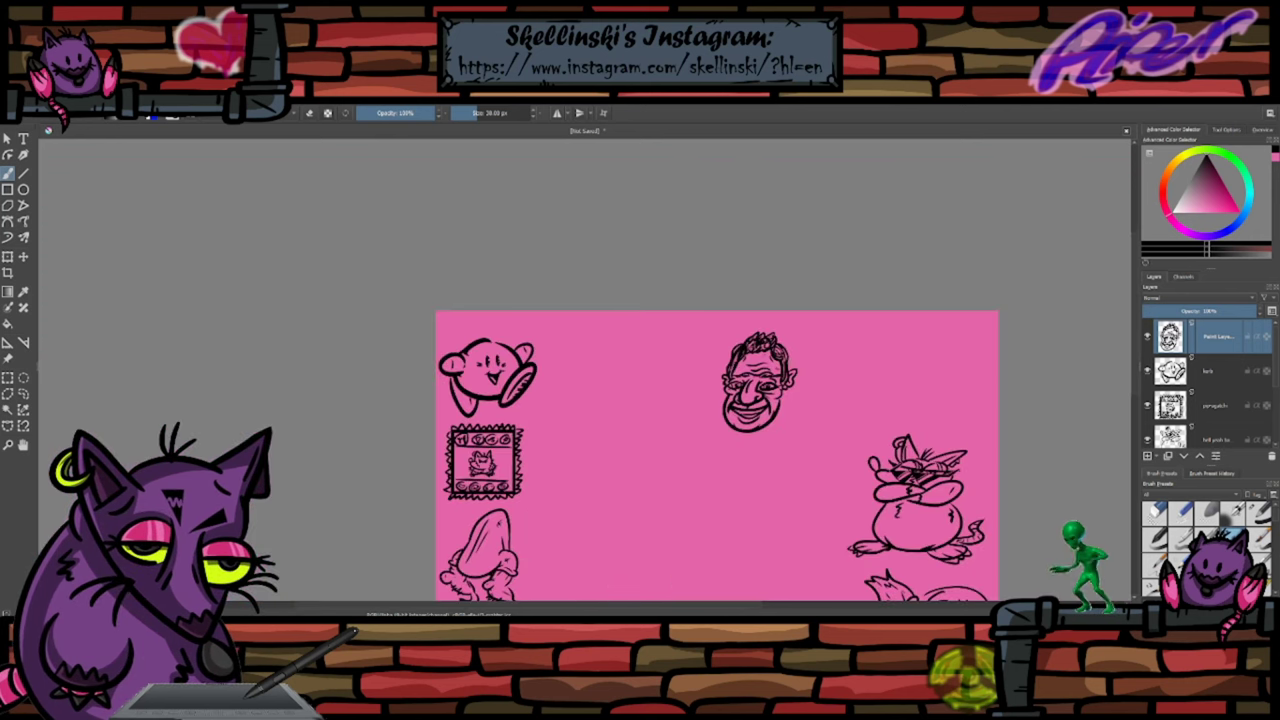
scroll(790, 414, "up", 4)
key("ctrl+t")
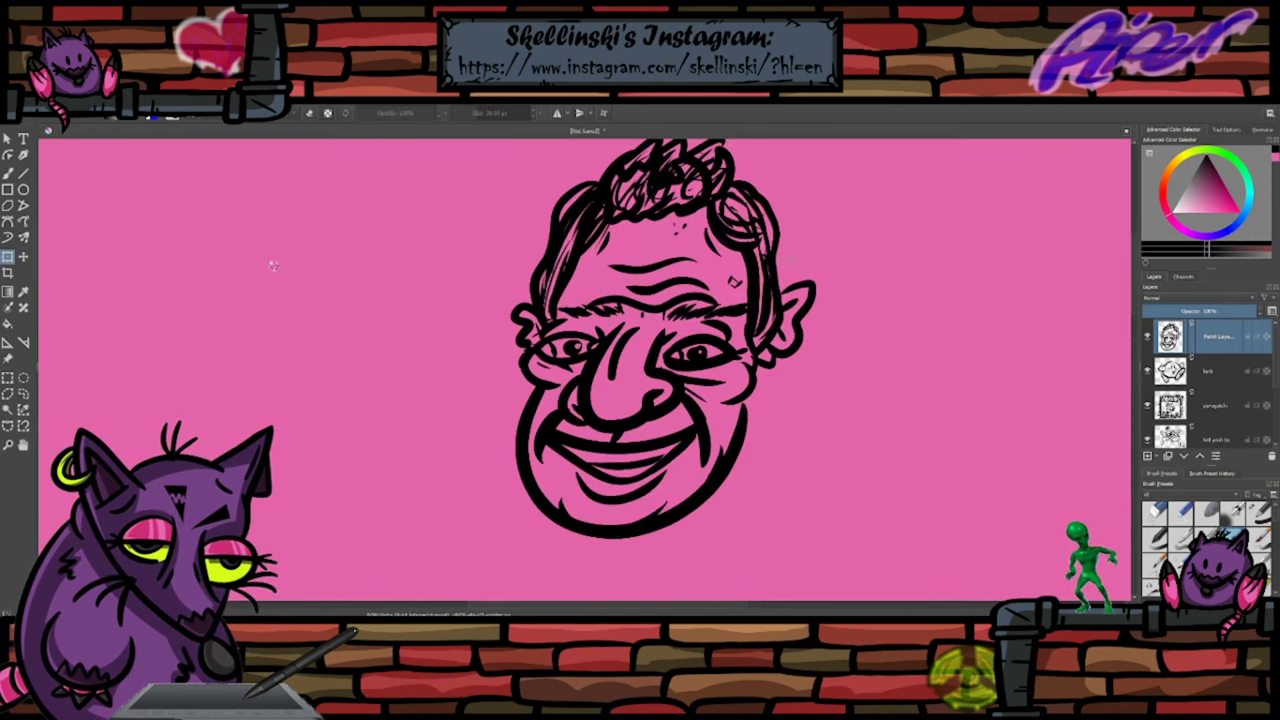
left_click_drag(814, 340, 788, 330)
key("b")
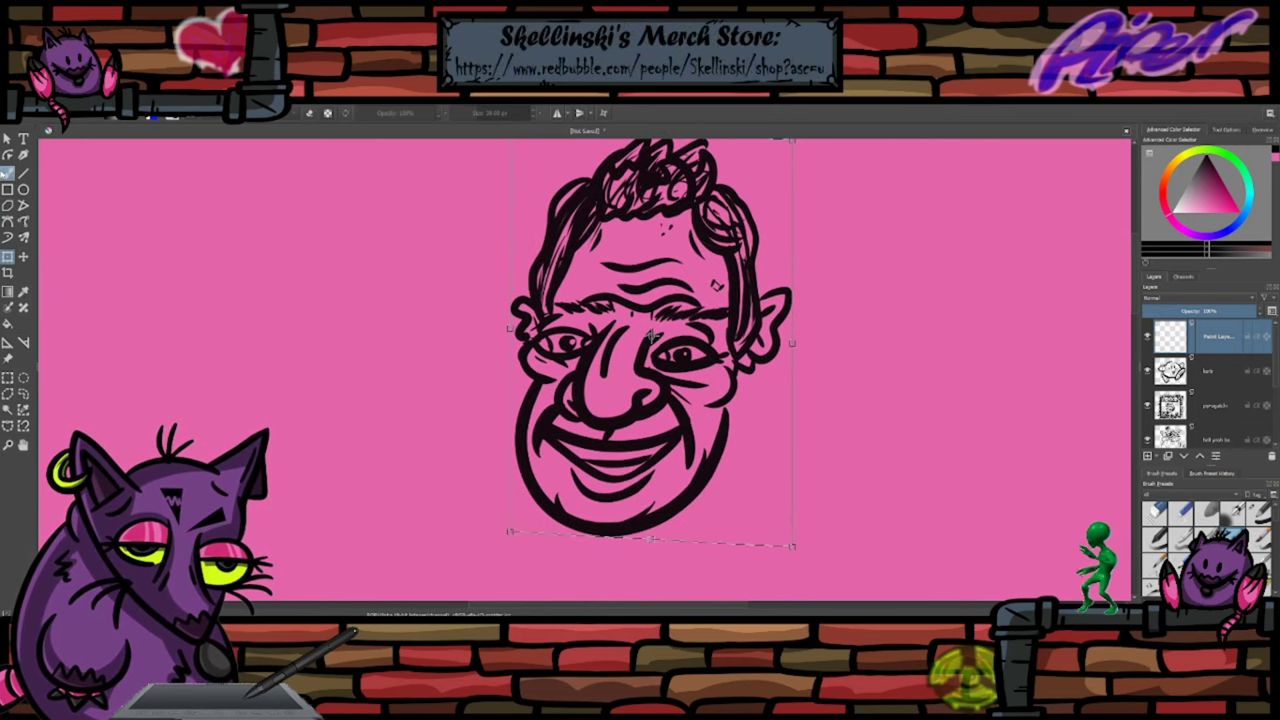
mouse_move(540, 340)
left_mouse_down()
mouse_move(516, 360)
mouse_move(524, 384)
left_mouse_up()
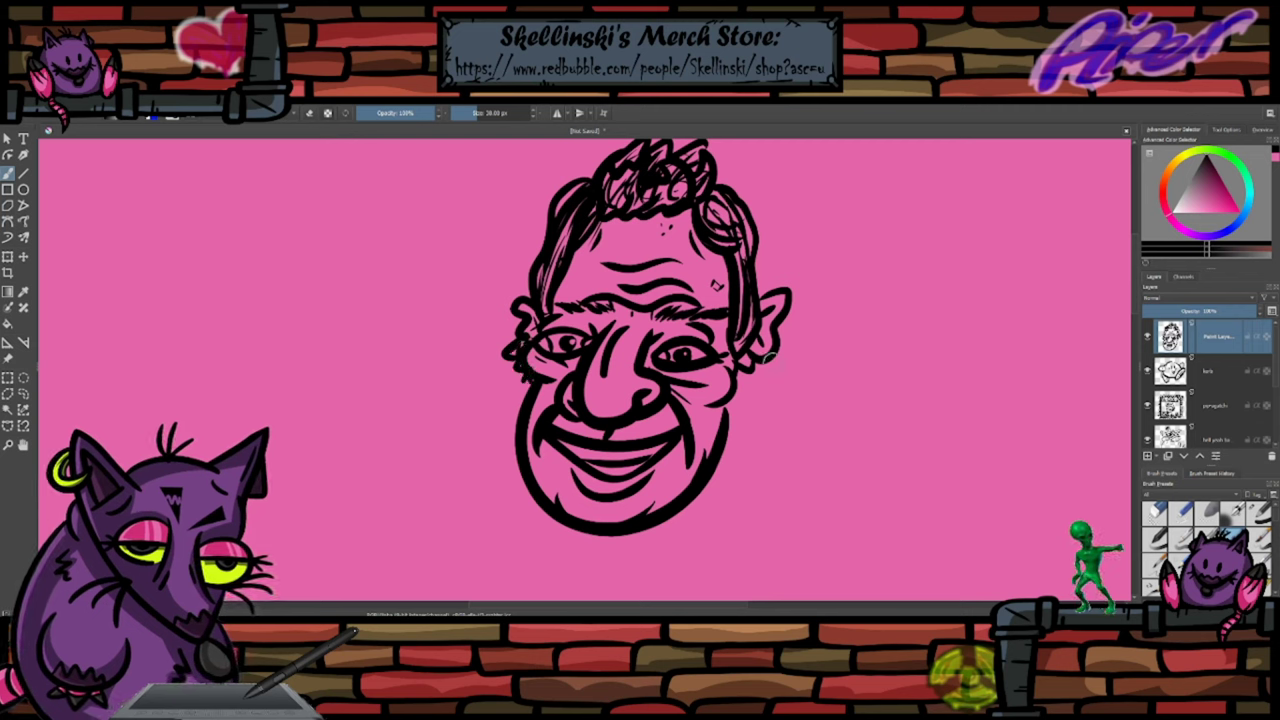
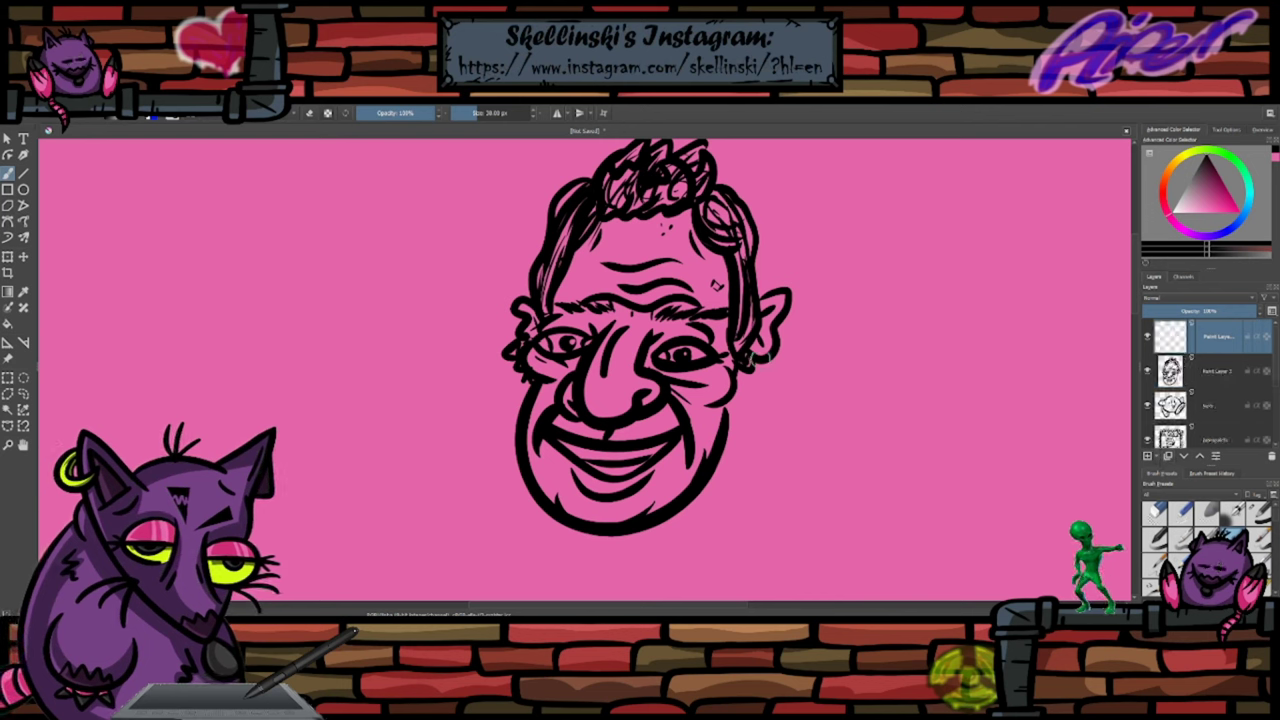
- Draw a leaf-shaped oval beside the cheek on the new layer, starting just below the right ear
mouse_move(752, 360)
left_mouse_down()
mouse_move(842, 345)
mouse_move(745, 435)
left_mouse_up()
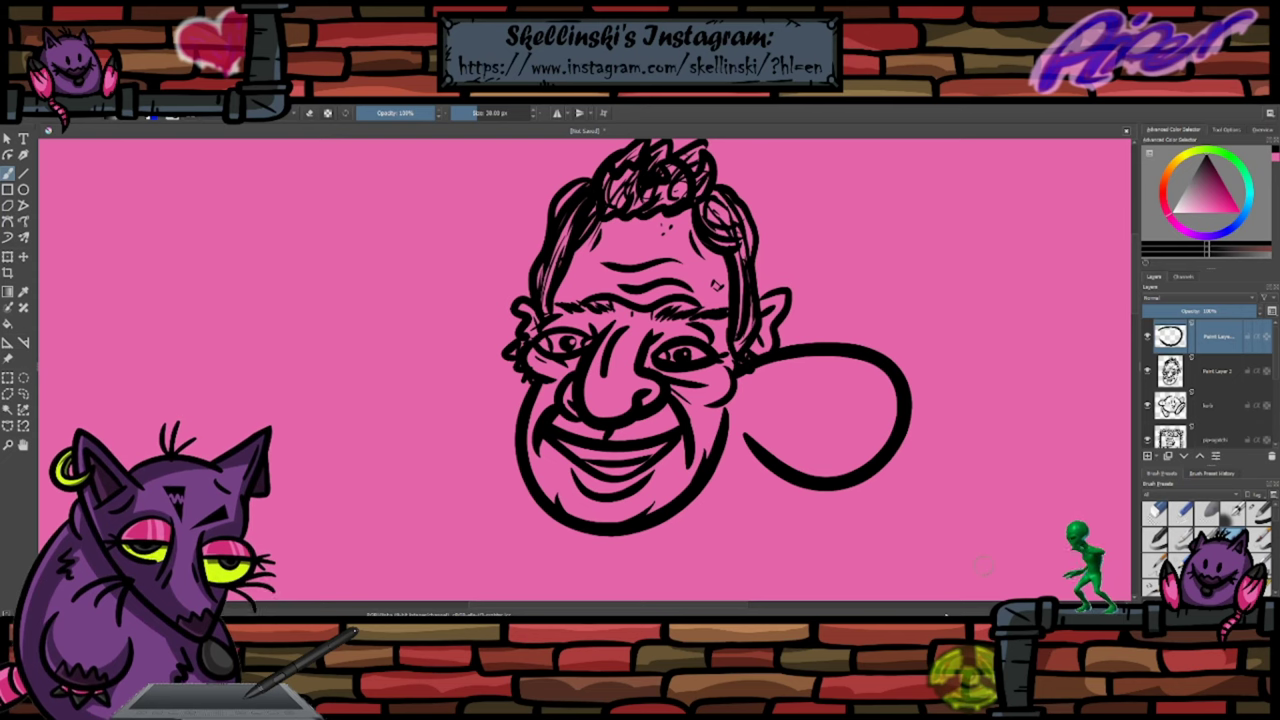
key("ctrl+z")
mouse_move(752, 350)
left_mouse_down()
mouse_move(848, 420)
mouse_move(740, 368)
left_mouse_up()
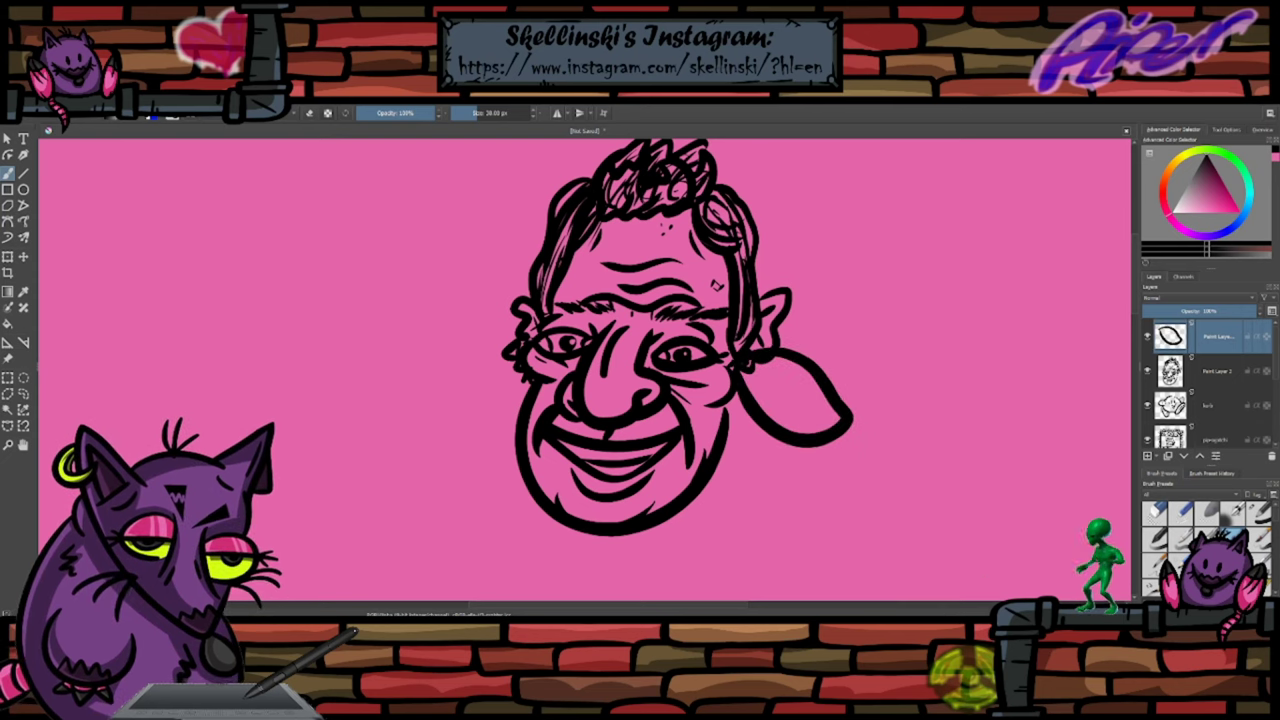
- Draw a curved band with short marks beneath the oval and add a rounded loop at its outer end
left_click_drag(724, 448, 853, 463)
key("ctrl+z")
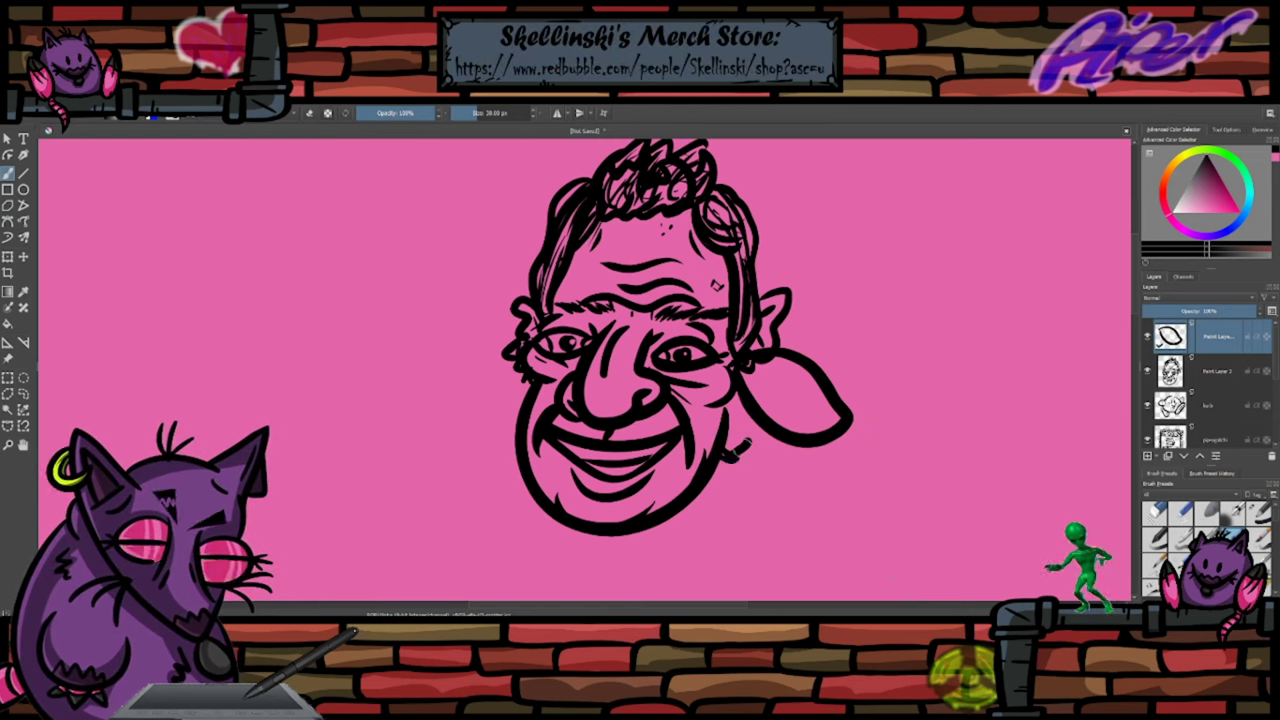
mouse_move(724, 450)
left_mouse_down()
mouse_move(828, 474)
mouse_move(849, 422)
left_mouse_up()
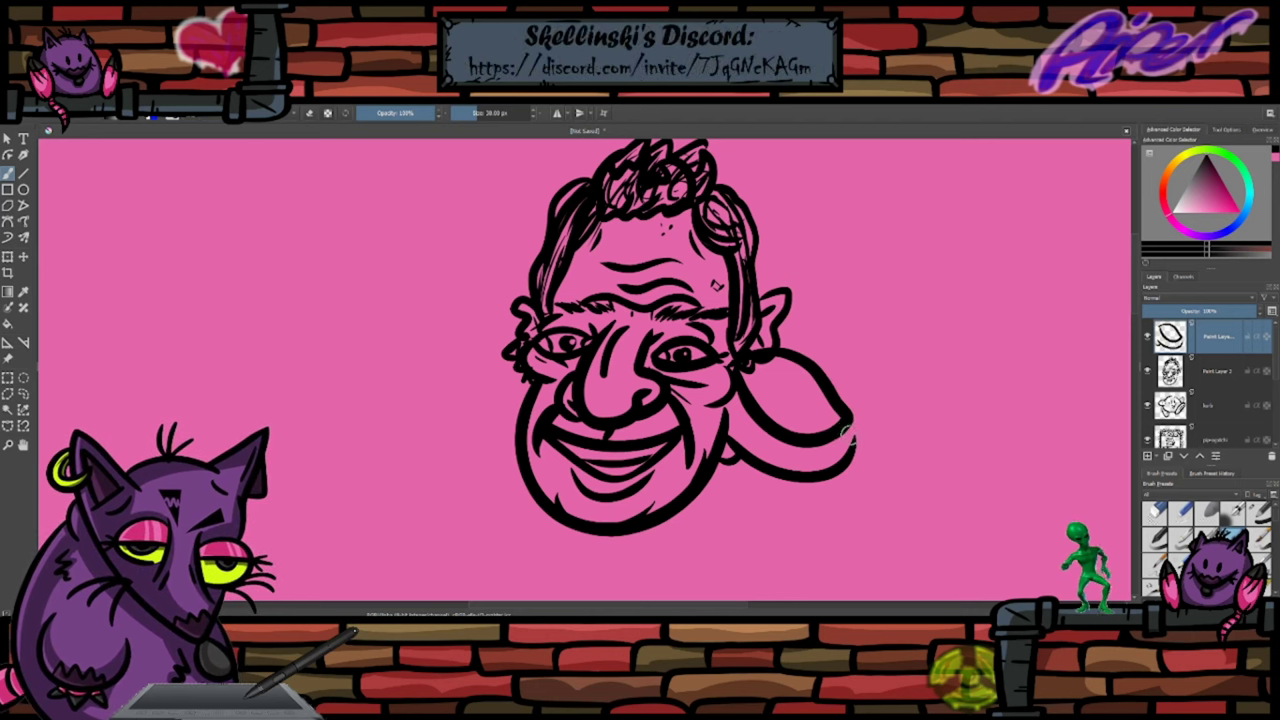
left_click_drag(826, 372, 840, 440)
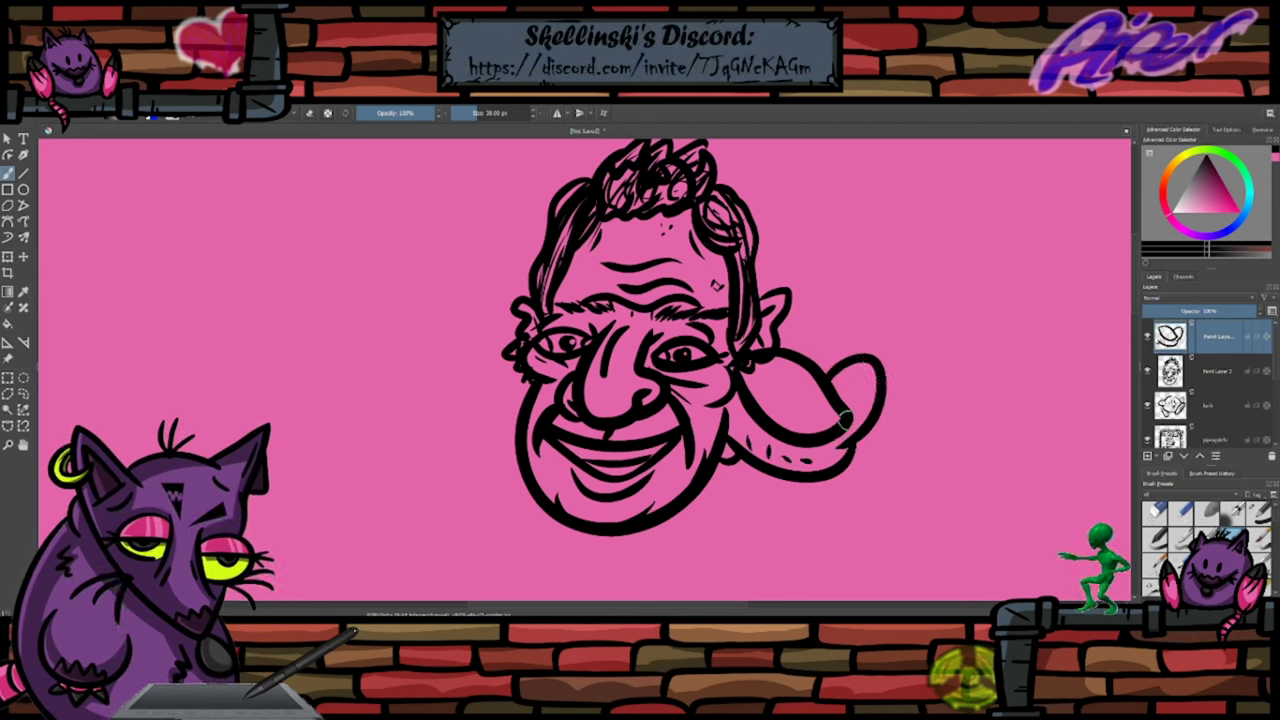
scroll(882, 388, "down", 2)
scroll(882, 430, "up", 3)
scroll(876, 300, "down", 2)
scroll(876, 300, "up", 1)
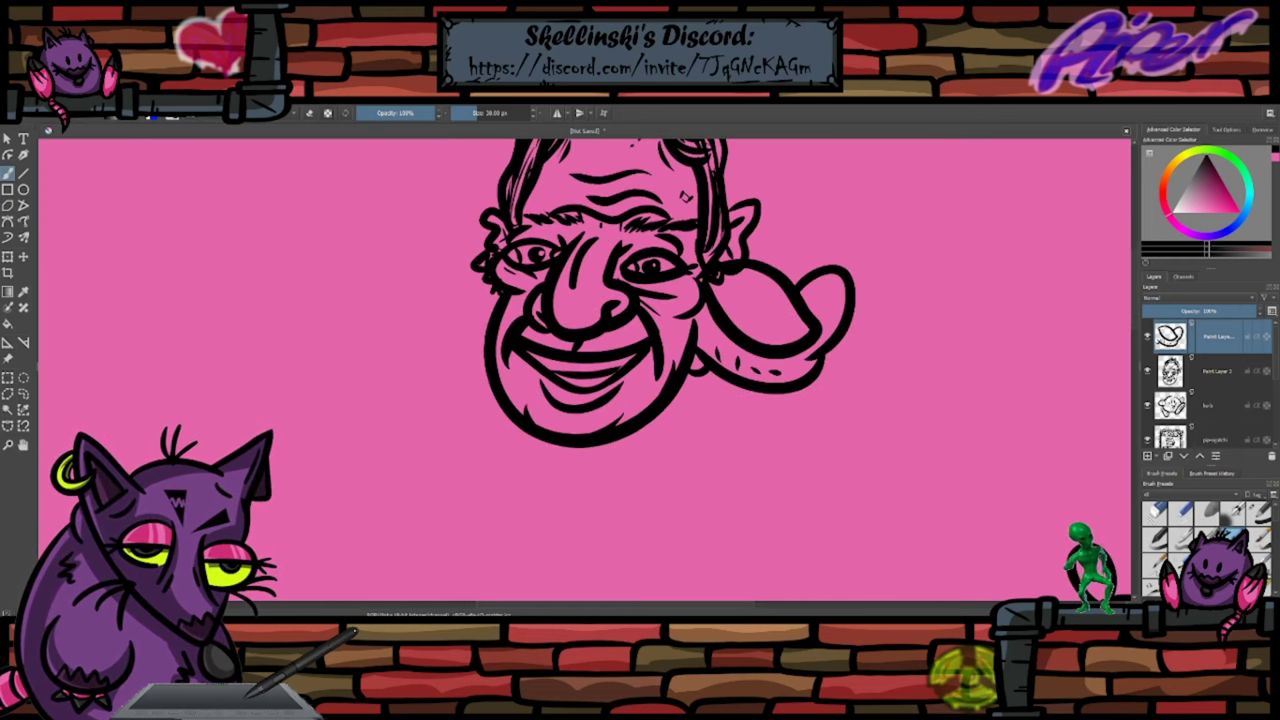
- Rework the band's lower edge into a jagged notch and draw the outline of a bent limb beneath it
key("e")
mouse_move(776, 372)
left_mouse_down()
mouse_move(740, 384)
mouse_move(758, 369)
mouse_move(778, 384)
mouse_move(750, 372)
mouse_move(740, 391)
mouse_move(760, 344)
mouse_move(785, 372)
left_mouse_up()
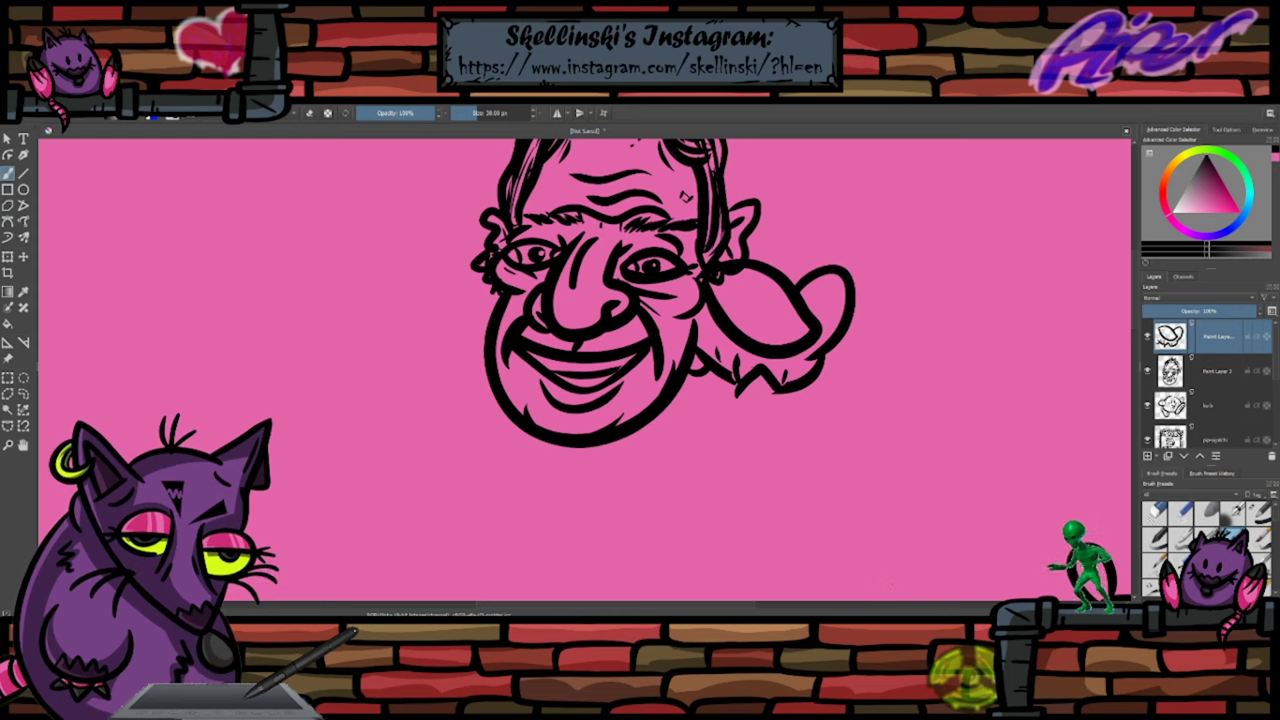
mouse_move(758, 372)
left_mouse_down()
mouse_move(780, 455)
mouse_move(742, 485)
left_mouse_up()
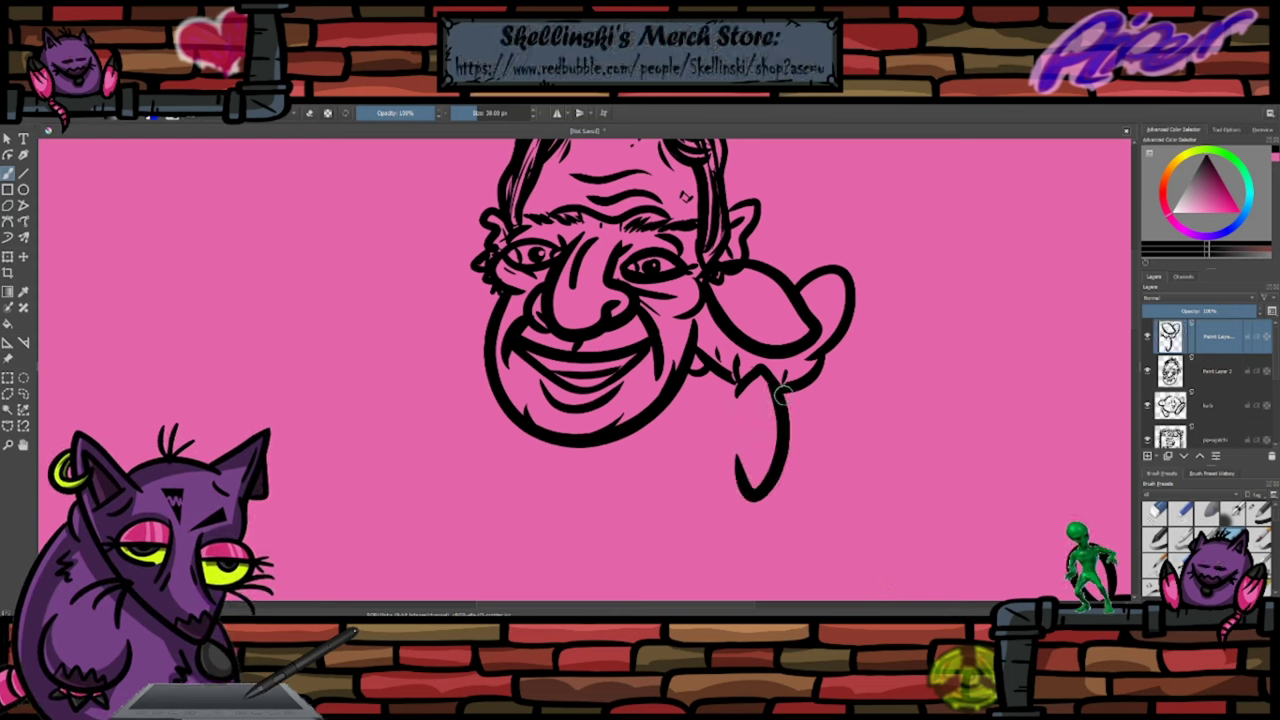
key("ctrl+z")
mouse_move(772, 384)
left_mouse_down()
mouse_move(792, 464)
mouse_move(712, 458)
left_mouse_up()
mouse_move(786, 470)
left_mouse_down()
mouse_move(737, 485)
mouse_move(760, 467)
mouse_move(684, 416)
left_mouse_up()
key("ctrl+z")
left_click_drag(774, 472, 686, 420)
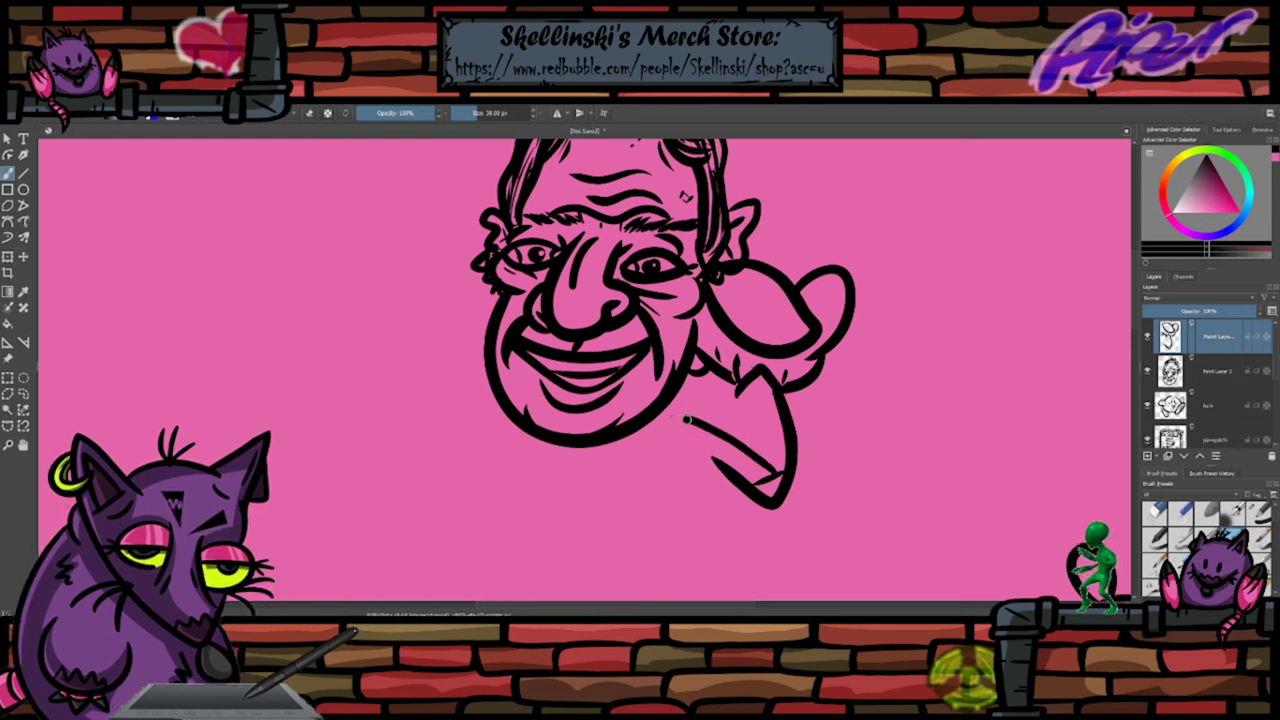
- Close the bent limb with a small rounded end near the chin and add an inner curve and a short detail mark
mouse_move(747, 450)
left_mouse_down()
mouse_move(749, 383)
mouse_move(770, 471)
mouse_move(772, 440)
left_mouse_up()
key("ctrl+z")
mouse_move(747, 484)
left_mouse_down()
mouse_move(678, 424)
mouse_move(680, 435)
left_mouse_up()
key("ctrl+z")
mouse_move(682, 435)
left_mouse_down()
mouse_move(742, 479)
mouse_move(694, 446)
left_mouse_up()
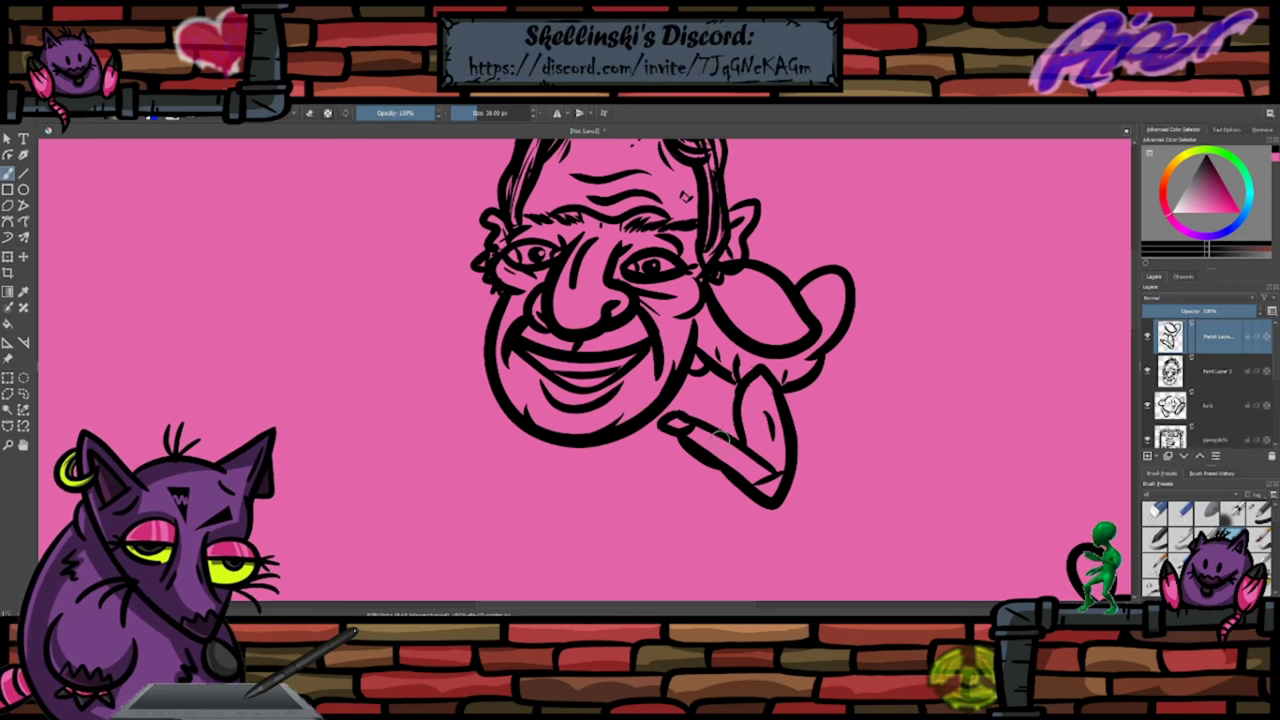
left_click_drag(787, 558, 765, 483)
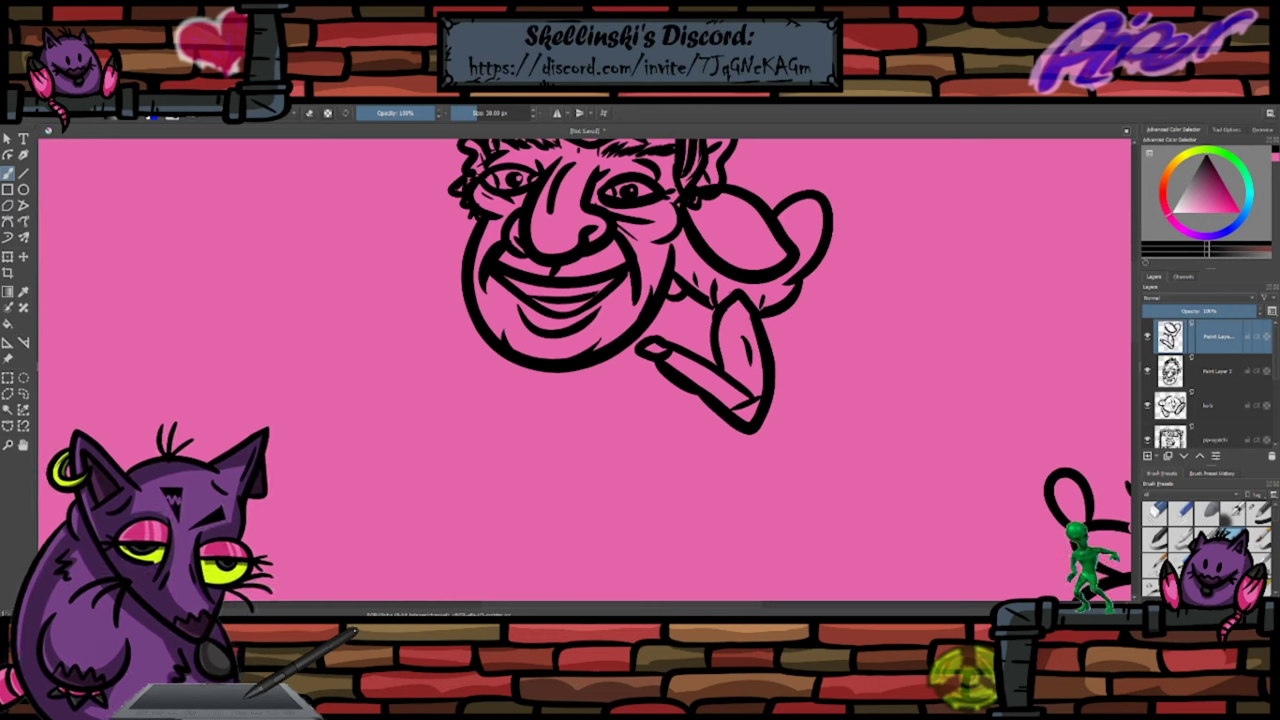
left_click_drag(768, 353, 770, 373)
- Draw a long teardrop-shaped segment hanging from the limb's rounded end, with a small curled spur at its lower edge
mouse_move(634, 348)
left_mouse_down()
mouse_move(632, 468)
mouse_move(675, 356)
mouse_move(638, 495)
mouse_move(675, 358)
mouse_move(636, 432)
mouse_move(676, 482)
mouse_move(668, 372)
left_mouse_up()
key("ctrl+z")
key("ctrl+z")
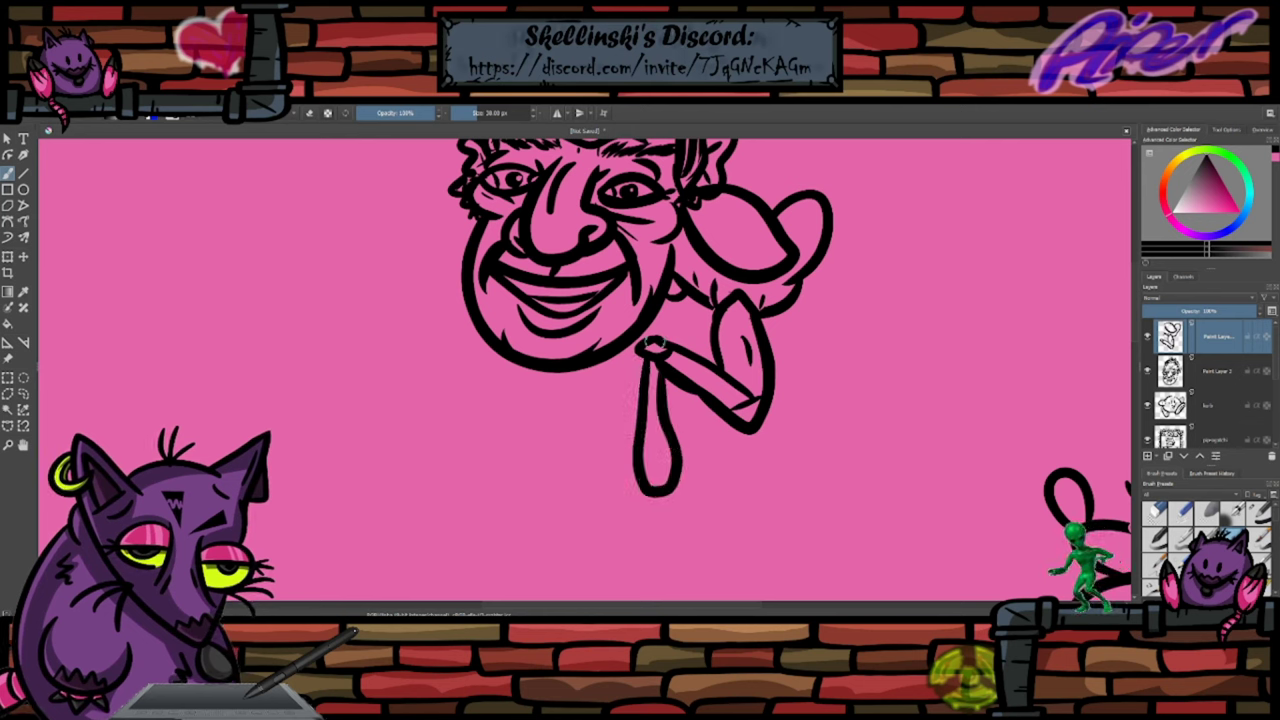
left_click_drag(681, 456, 672, 479)
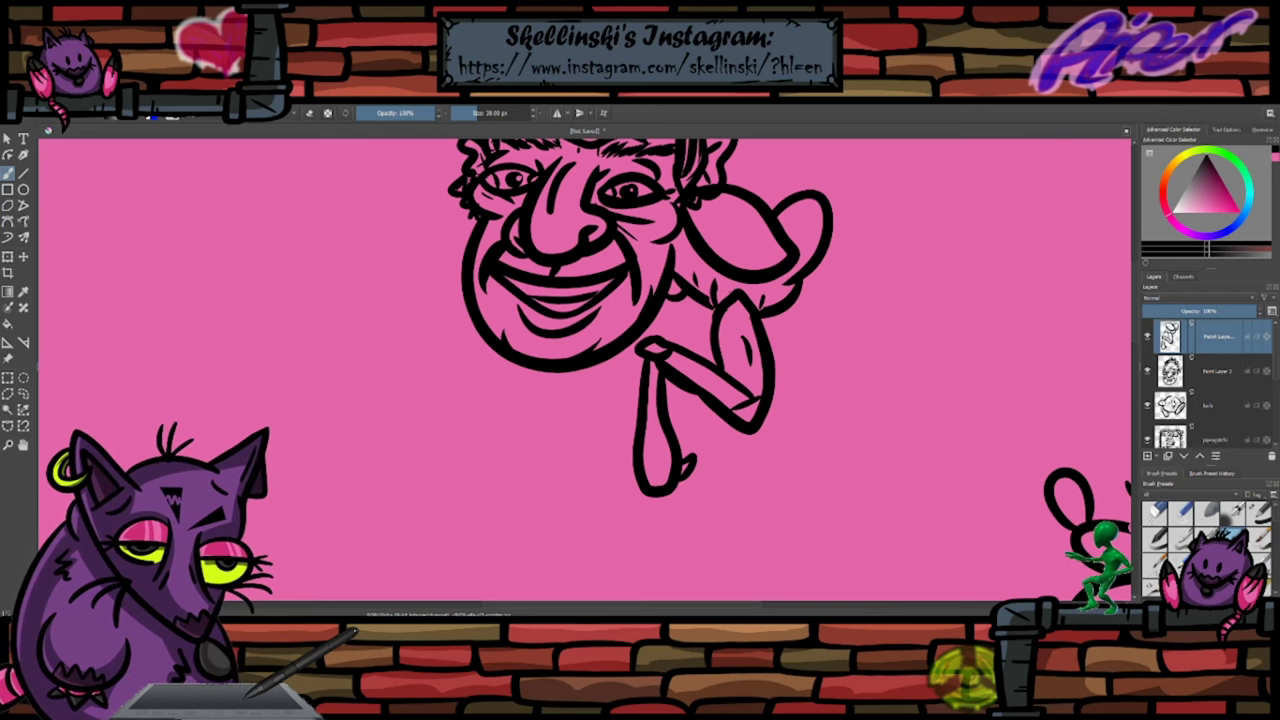
left_click_drag(799, 550, 829, 466)
key("ctrl+z")
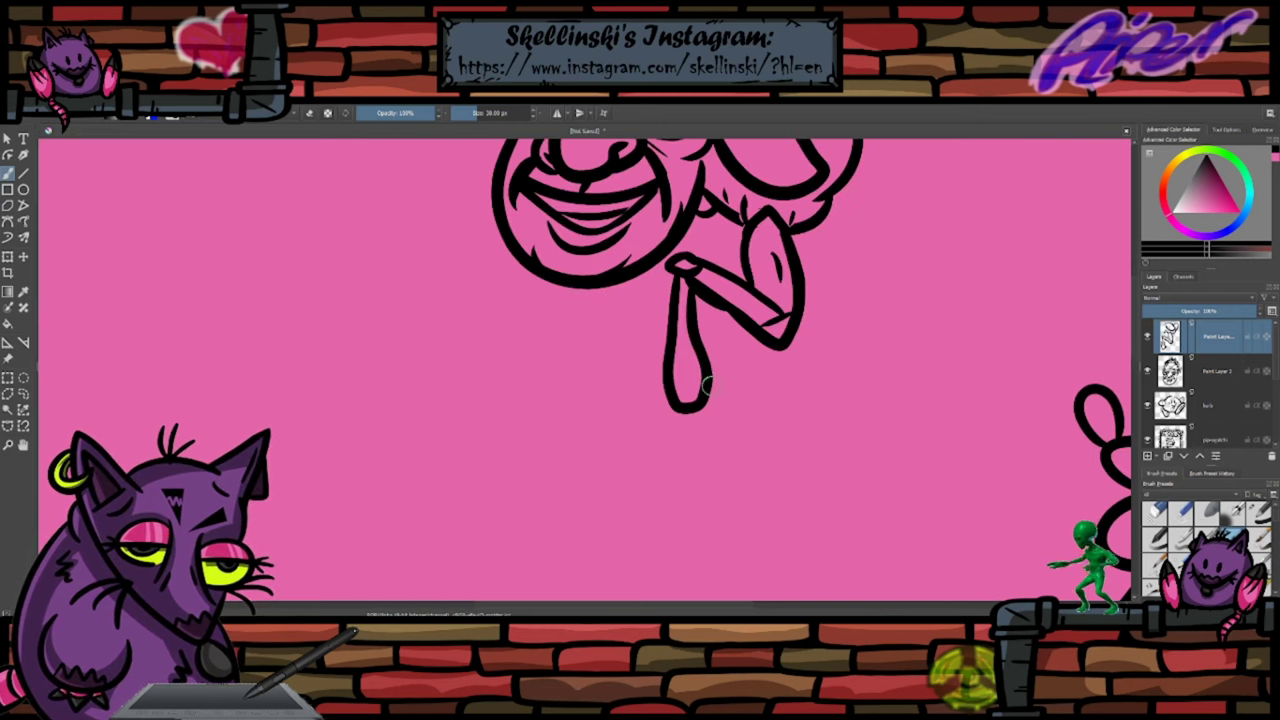
mouse_move(708, 384)
left_mouse_down()
mouse_move(734, 398)
mouse_move(680, 406)
mouse_move(687, 537)
left_mouse_up()
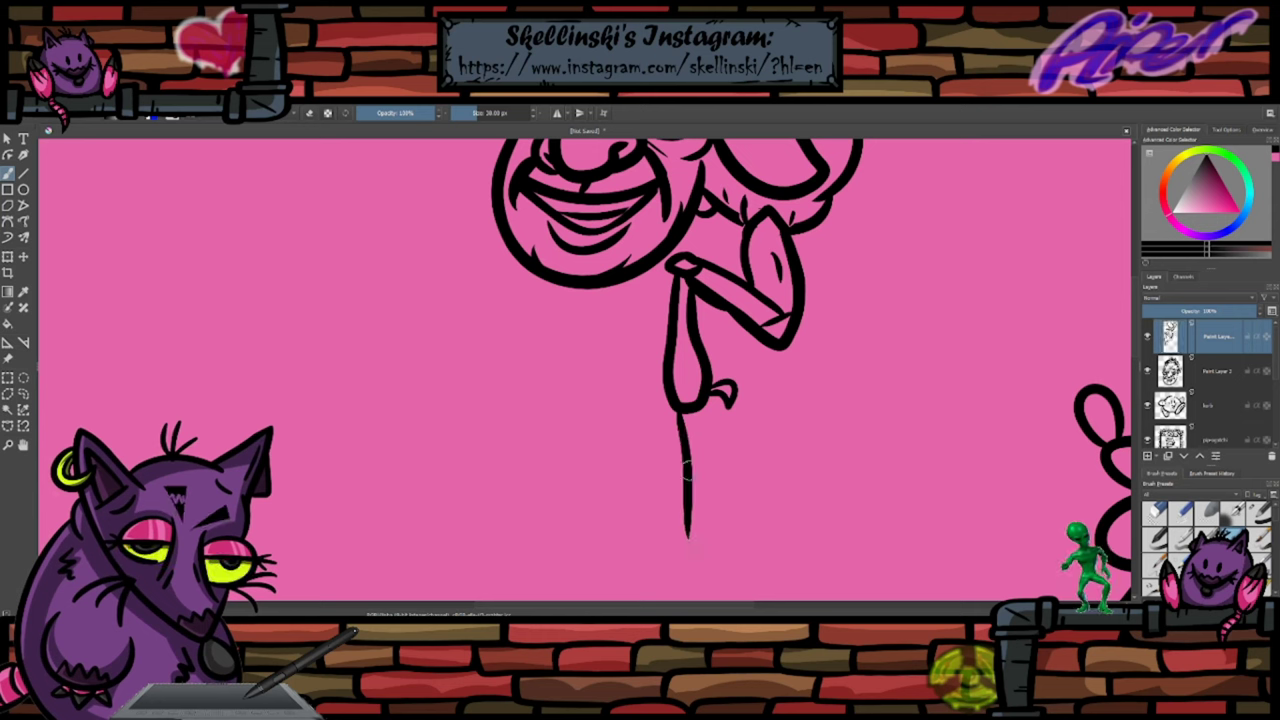
key("ctrl+z")
mouse_move(680, 410)
left_mouse_down()
mouse_move(702, 508)
mouse_move(655, 530)
mouse_move(722, 492)
mouse_move(710, 415)
left_mouse_up()
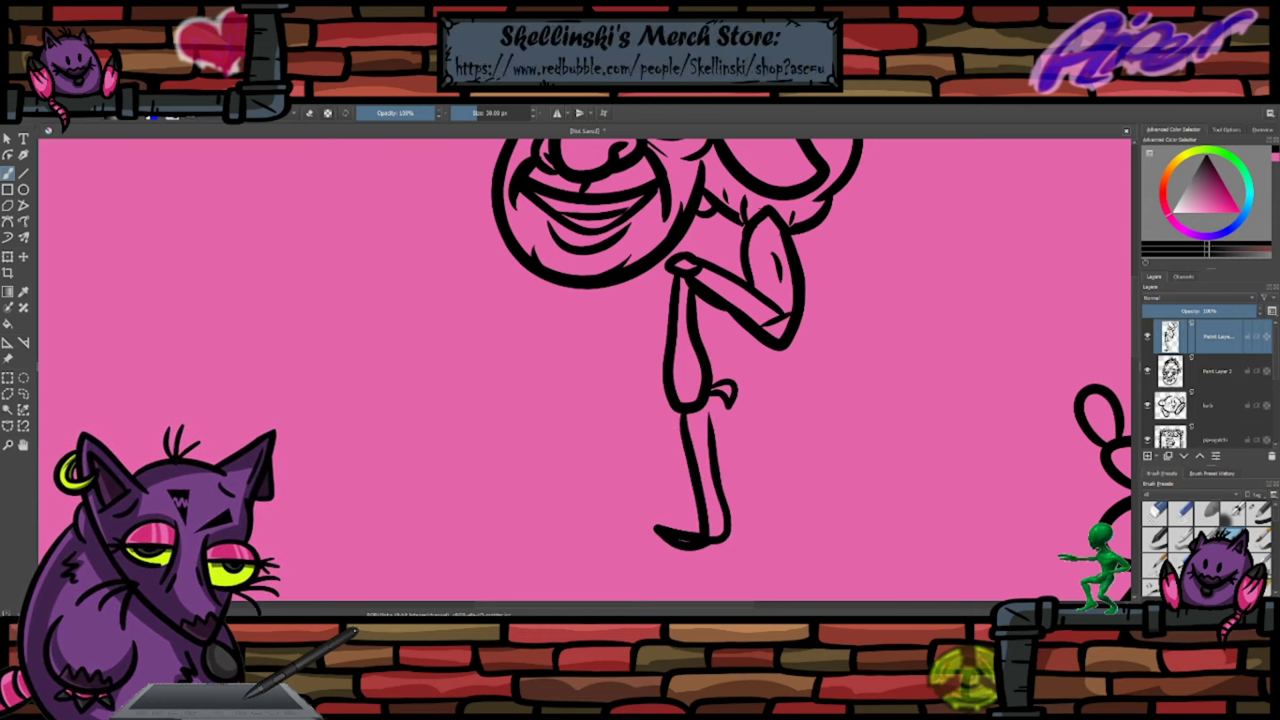
scroll(738, 176, "down", 1)
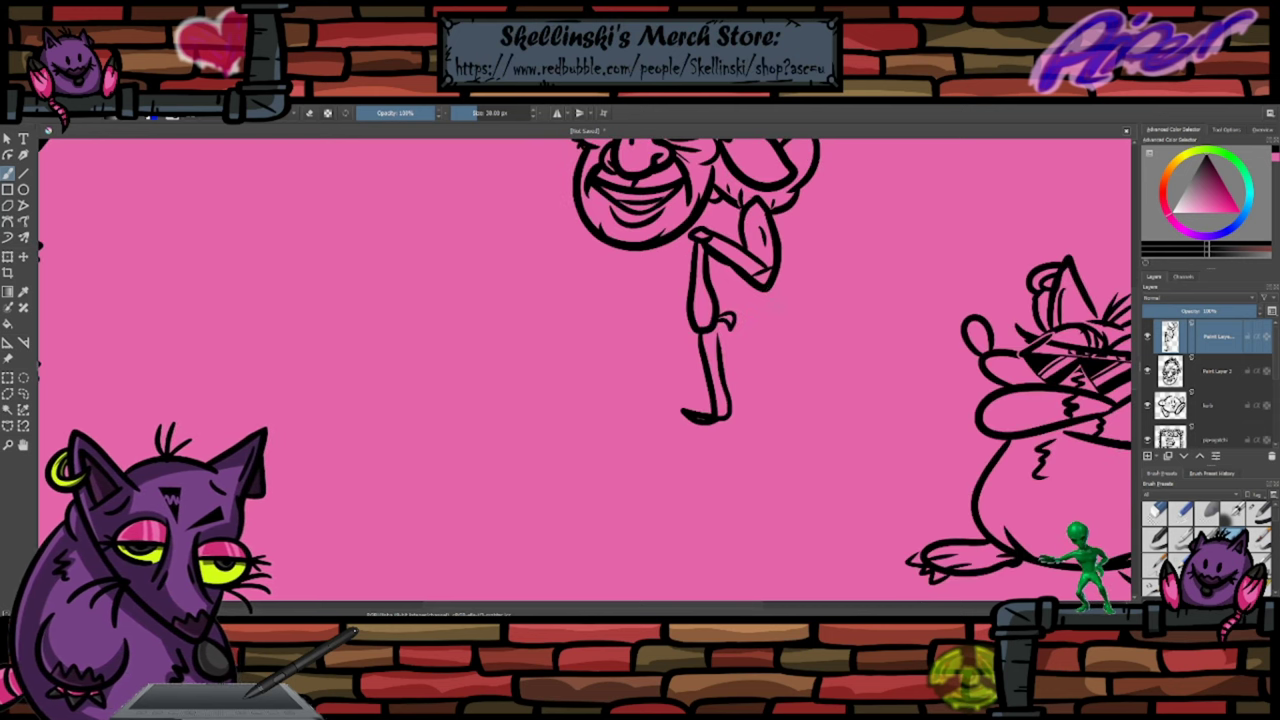
scroll(786, 330, "up", 1)
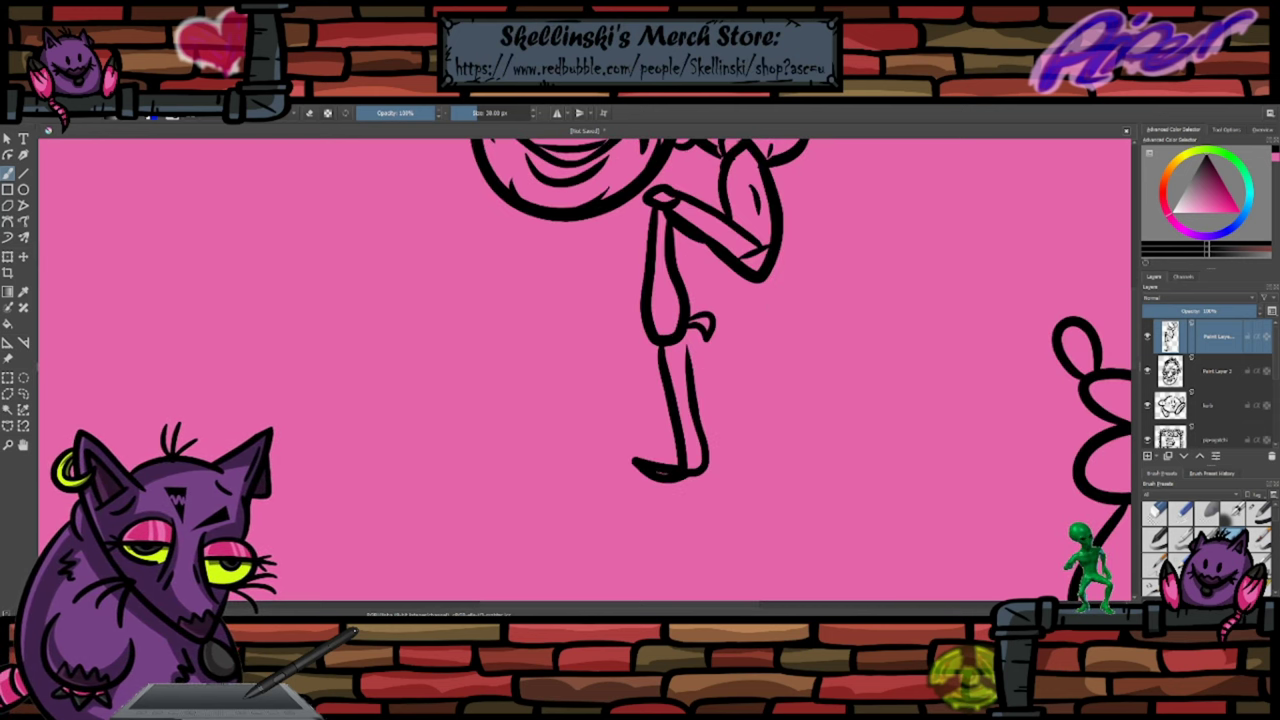
key("ctrl+z")
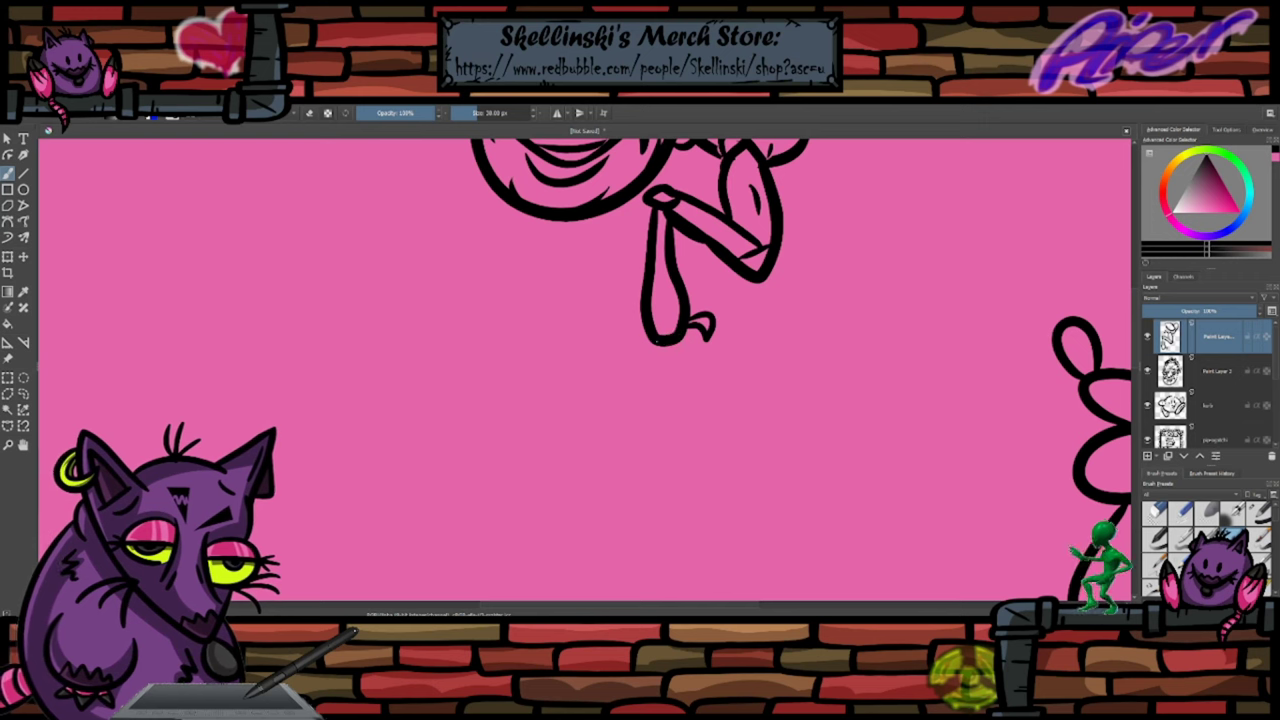
- Draw a curved lower segment with short inner marks below the teardrop and finish it with a knobbly, segmented foot
mouse_move(655, 342)
left_mouse_down()
mouse_move(629, 397)
mouse_move(638, 432)
mouse_move(681, 457)
mouse_move(692, 452)
mouse_move(656, 392)
mouse_move(670, 338)
left_mouse_up()
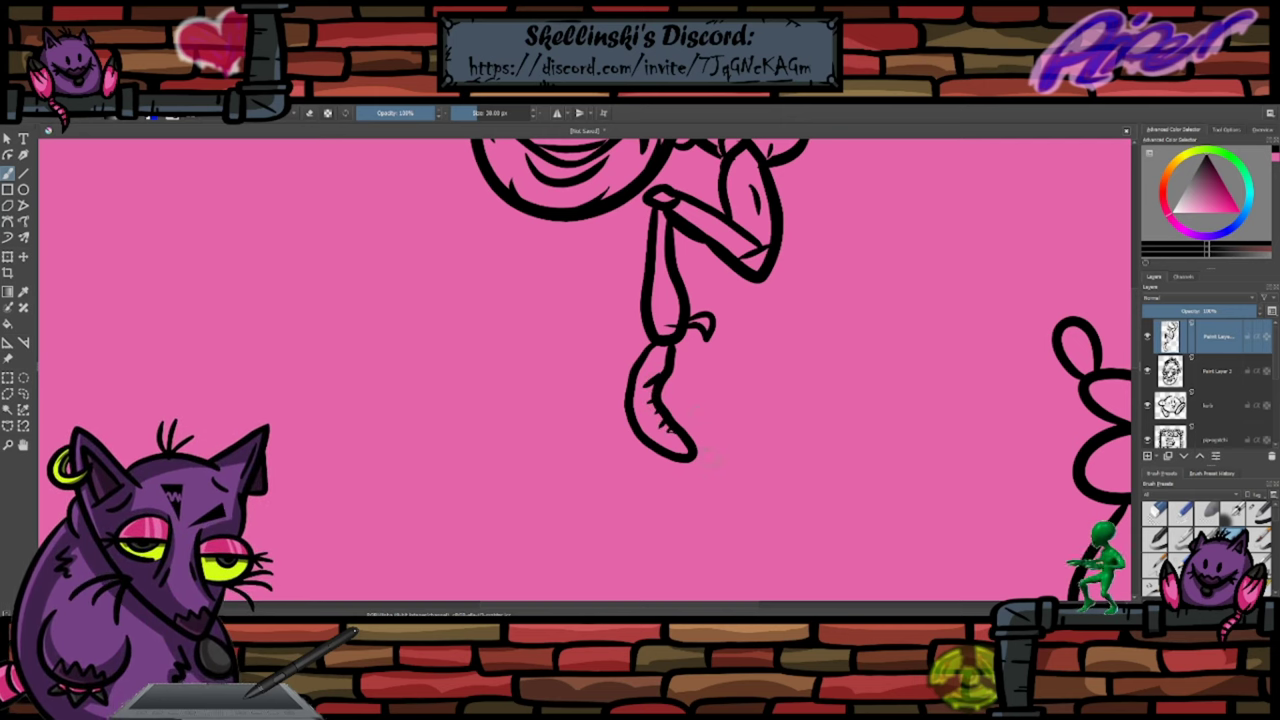
mouse_move(706, 458)
left_mouse_down()
mouse_move(651, 484)
mouse_move(634, 467)
mouse_move(704, 466)
left_mouse_up()
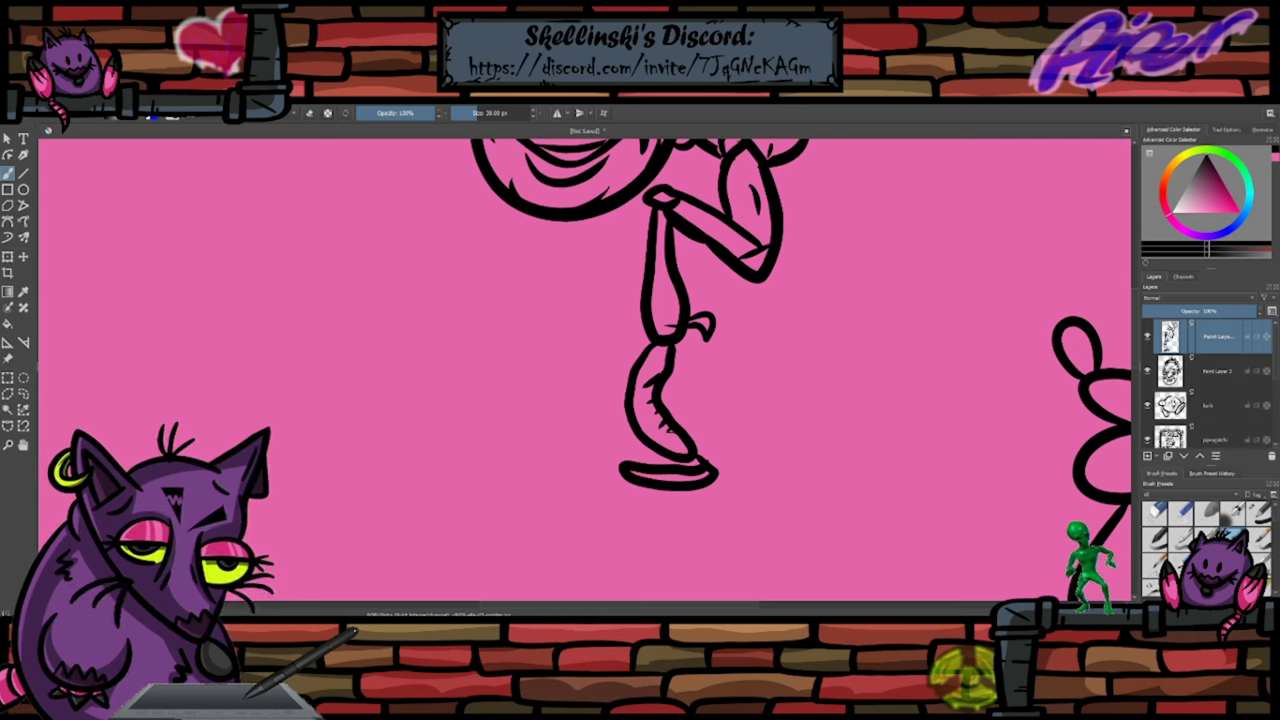
key("ctrl+z")
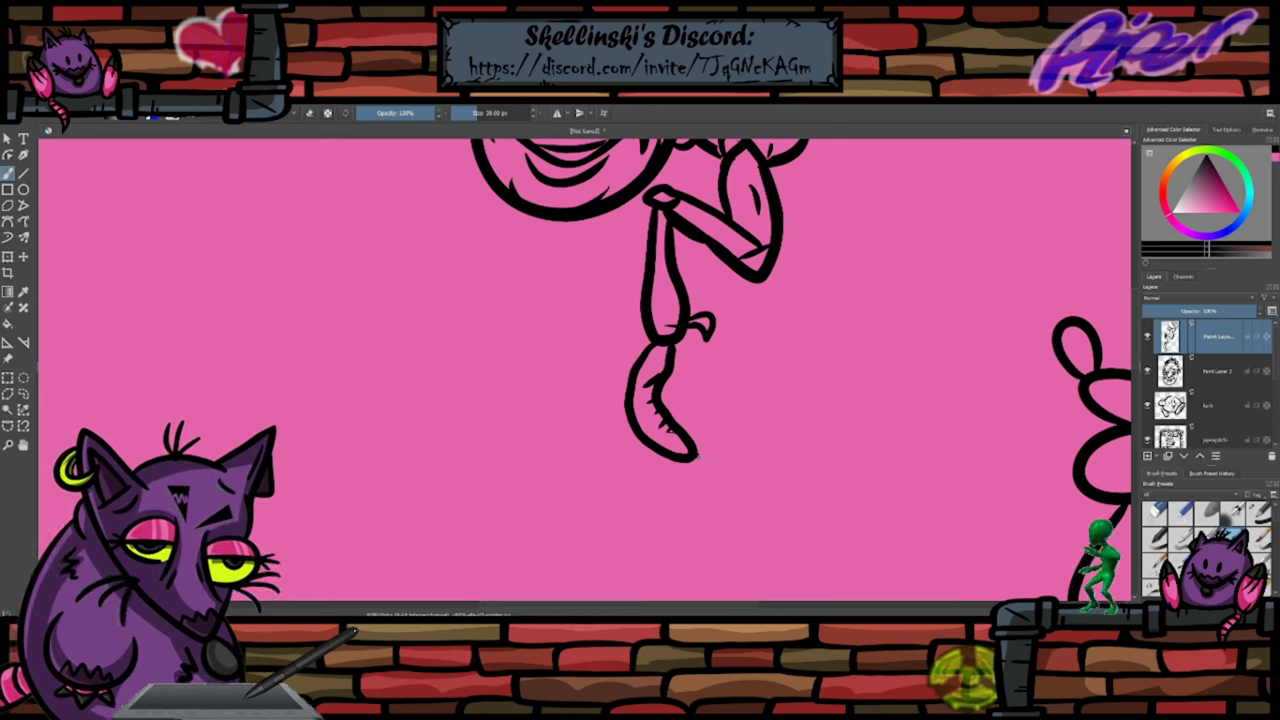
mouse_move(699, 459)
left_mouse_down()
mouse_move(679, 497)
mouse_move(698, 502)
mouse_move(681, 496)
mouse_move(668, 529)
mouse_move(676, 516)
mouse_move(629, 523)
mouse_move(680, 525)
left_mouse_up()
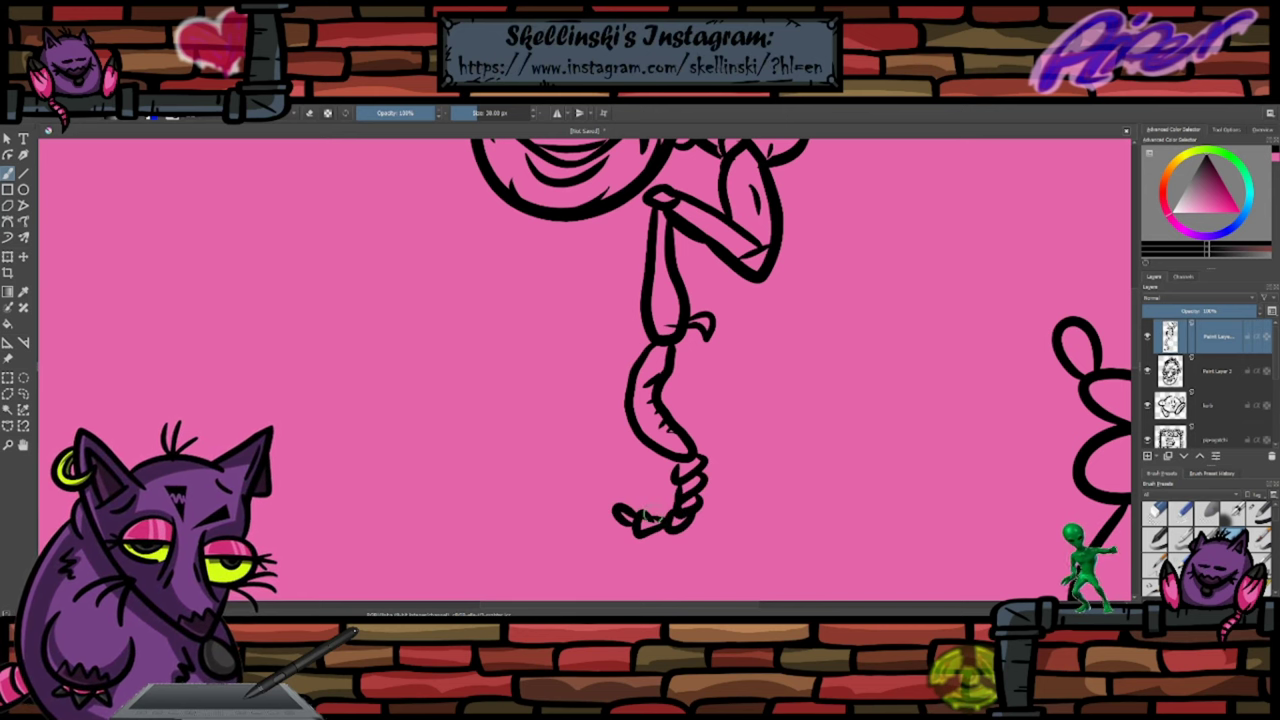
- Lasso the whole limb below the body, then shorten and tilt it slightly with a transform
scroll(720, 238, "down", 4)
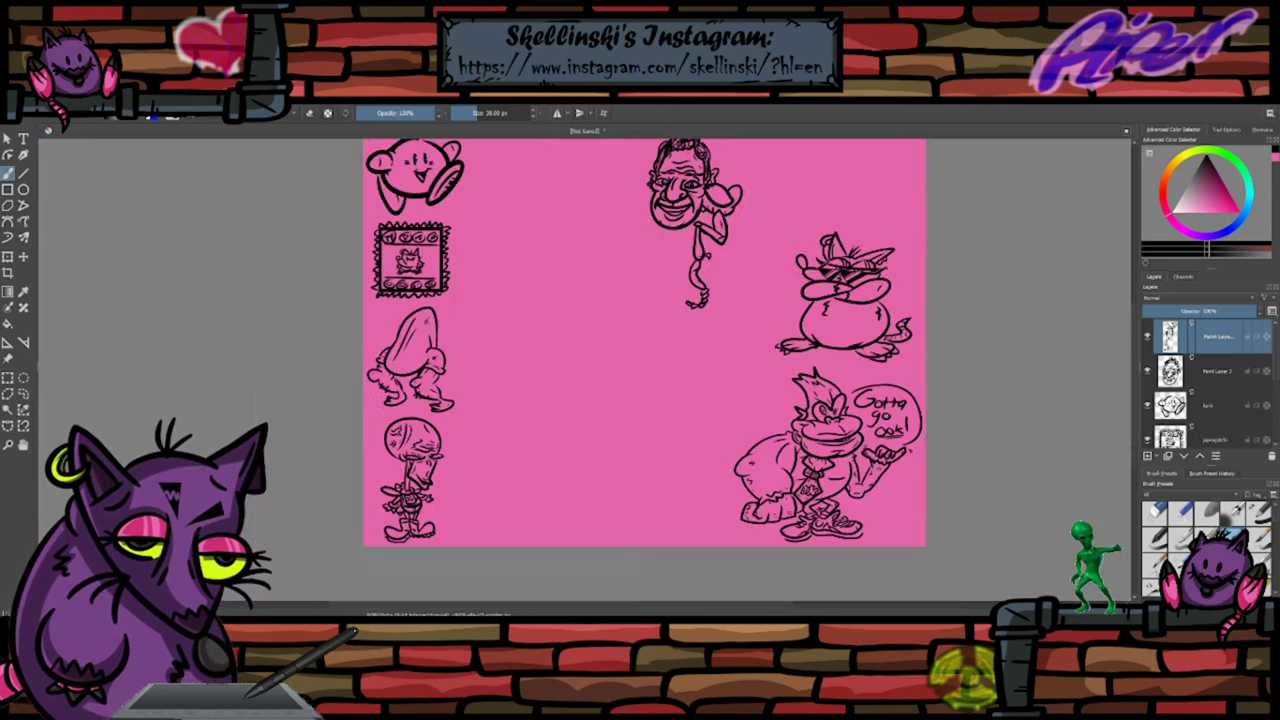
scroll(716, 200, "up", 3)
scroll(710, 208, "down", 1)
scroll(728, 207, "up", 2)
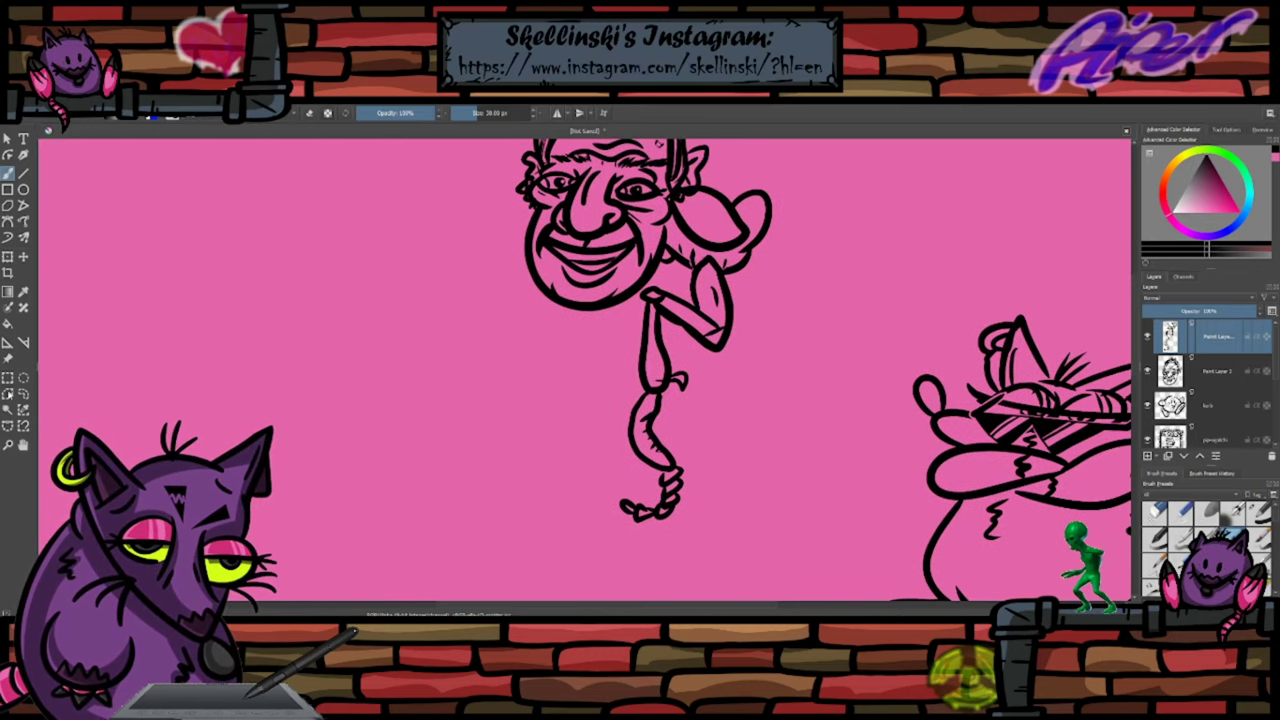
left_click(23, 393)
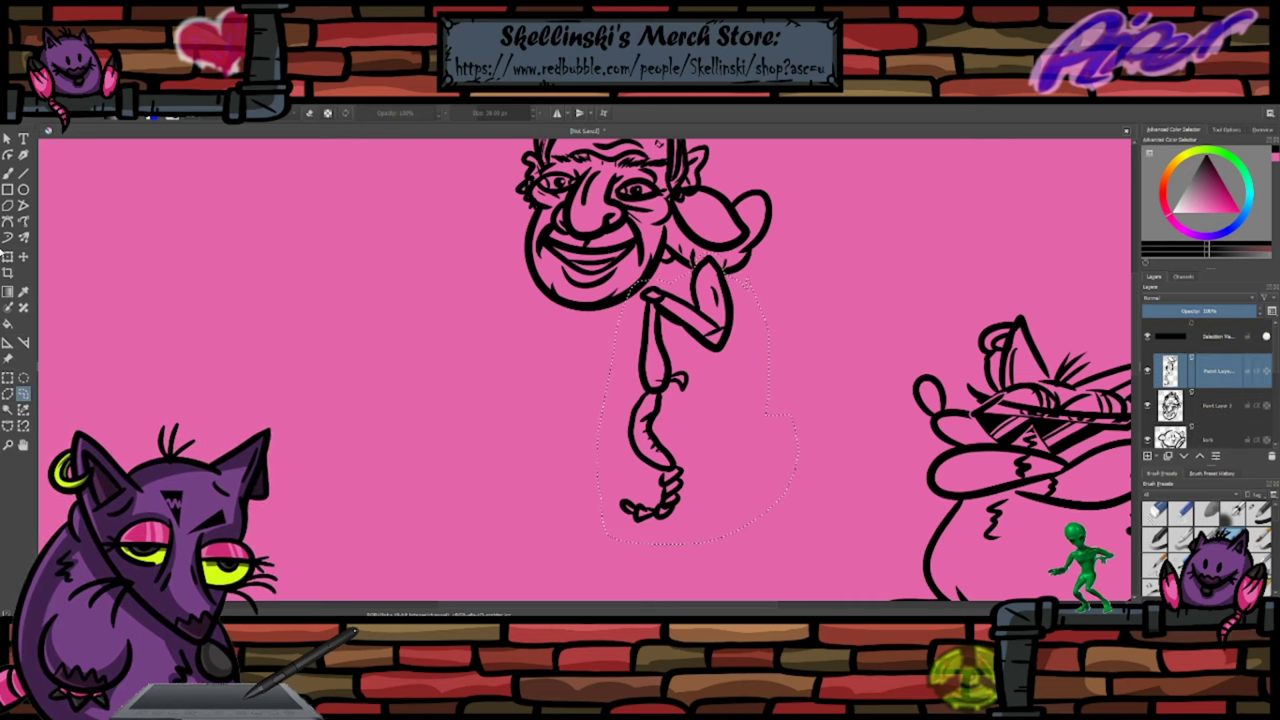
key("ctrl+t")
left_click_drag(697, 544, 697, 478)
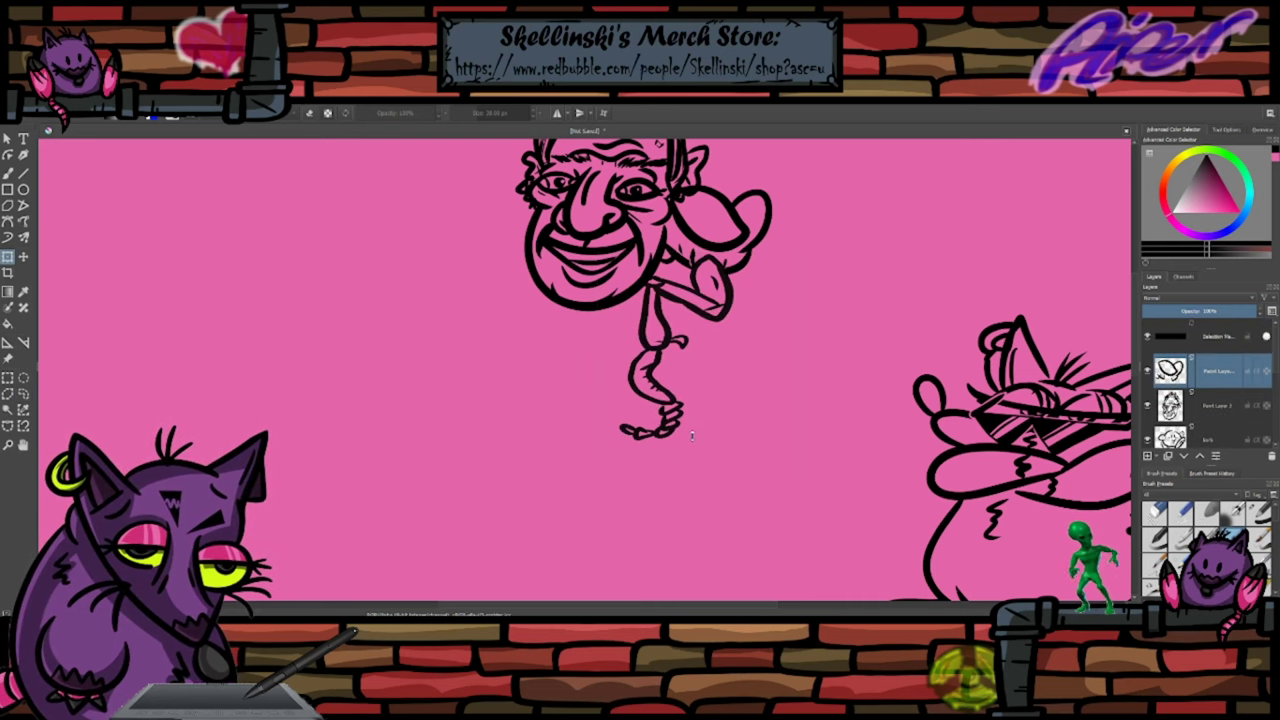
left_click_drag(726, 432, 768, 366)
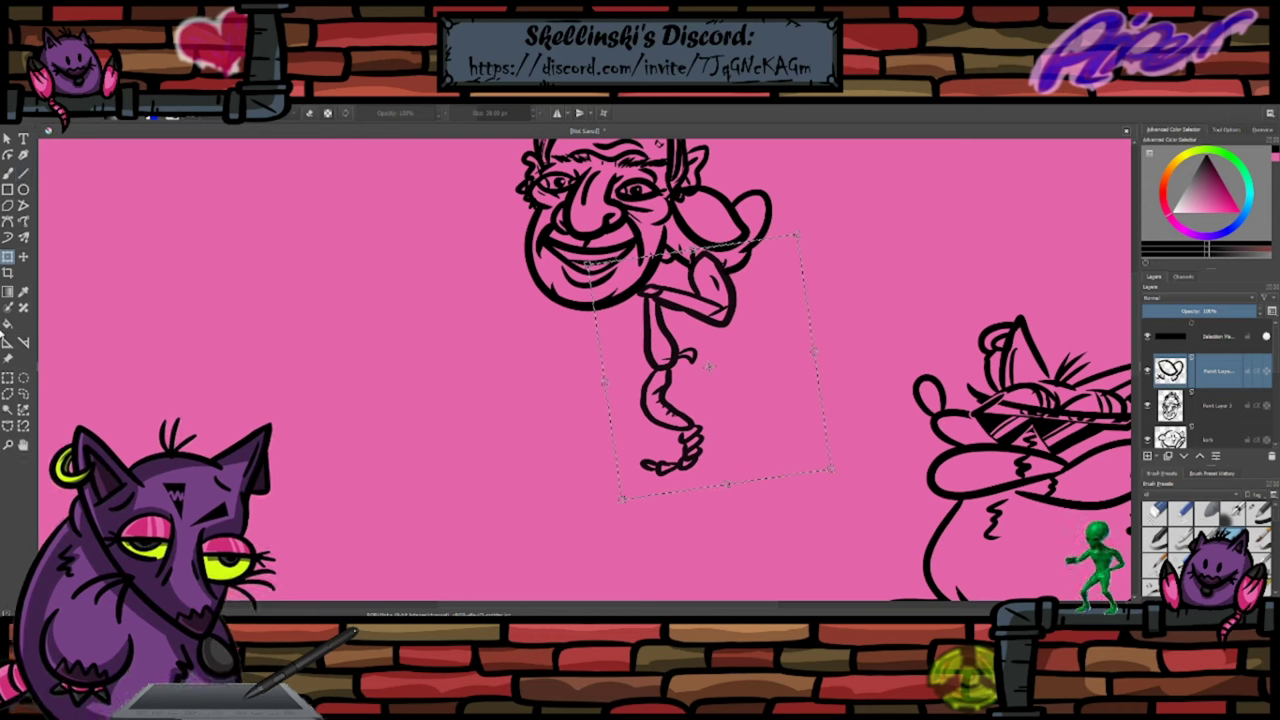
key("ctrl+r")
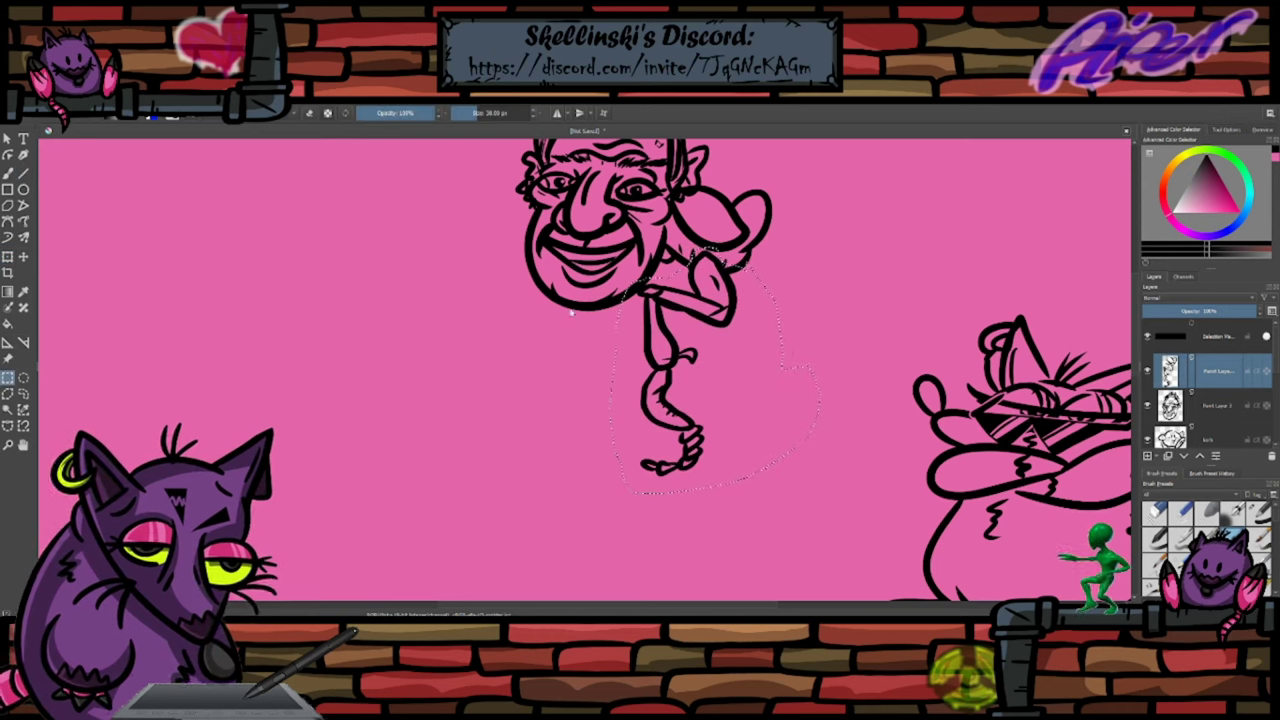
- Paste a copy of the limb as a new layer and transform it into a second leg just left of the first
key("ctrl+v")
key("ctrl+t")
left_click_drag(653, 403, 585, 403)
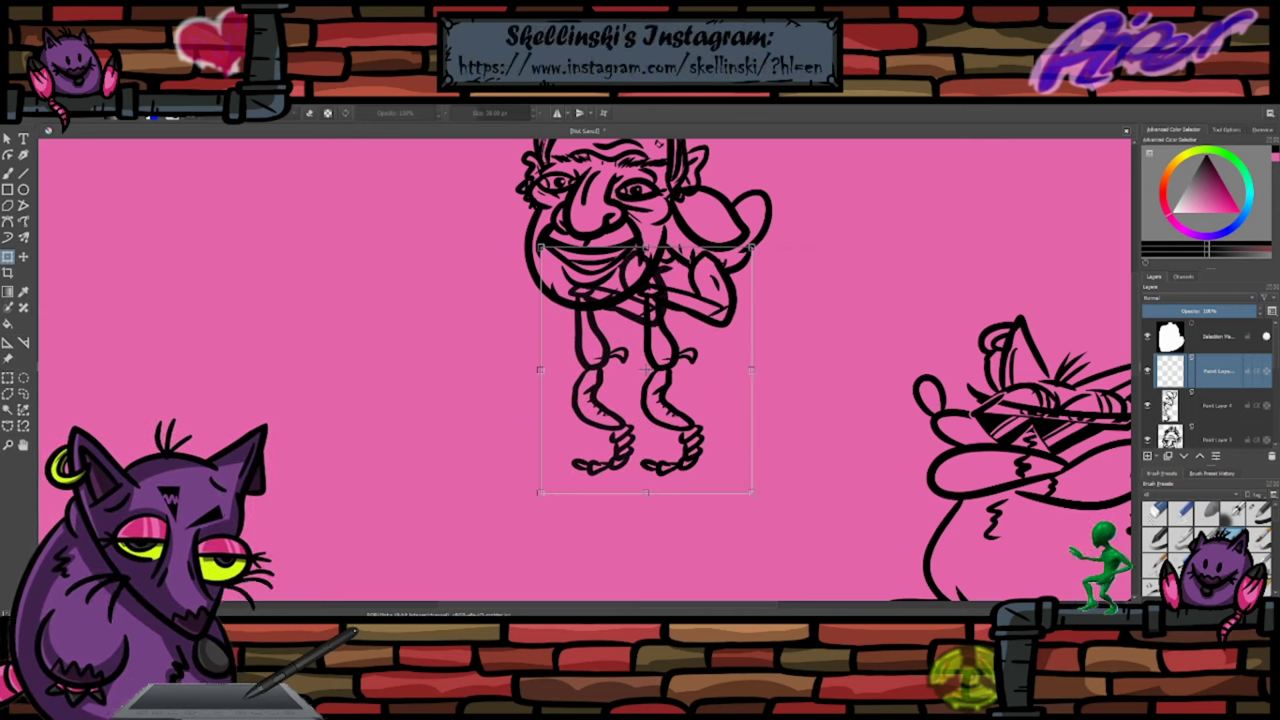
left_click_drag(780, 320, 794, 357)
left_click_drag(608, 368, 637, 360)
left_click_drag(767, 433, 756, 395)
left_click_drag(684, 430, 694, 432)
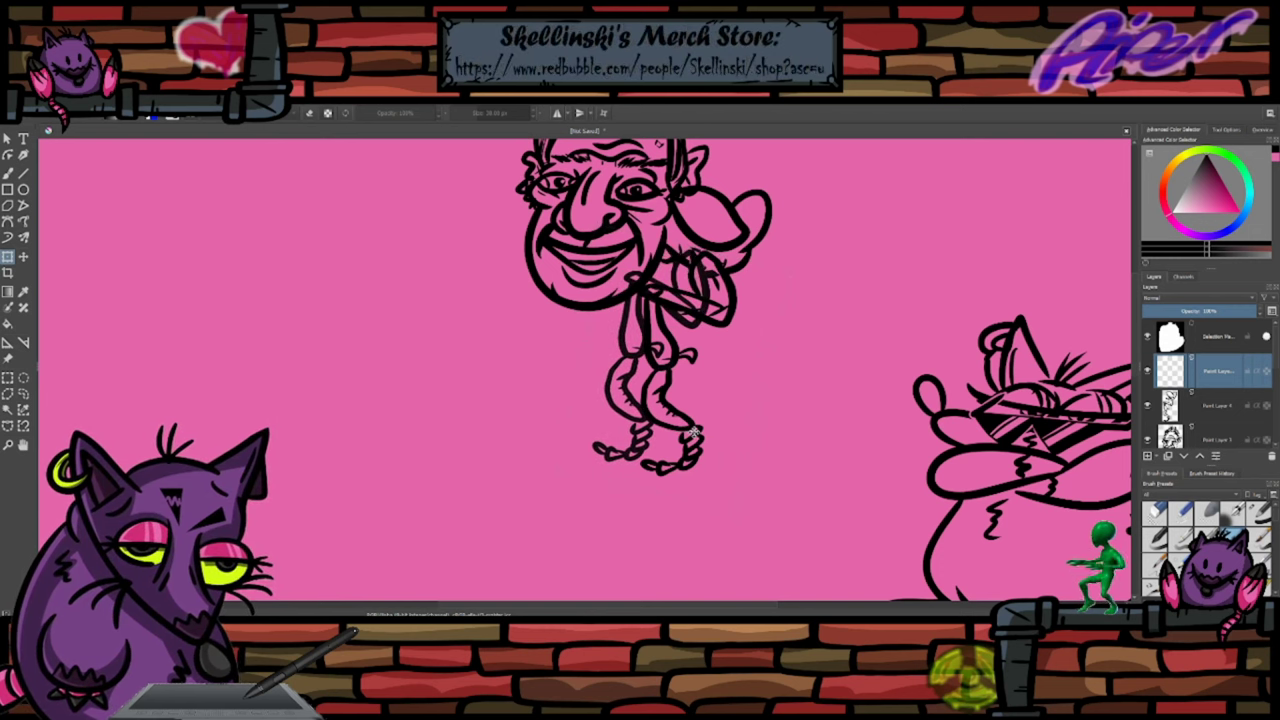
left_click(7, 174)
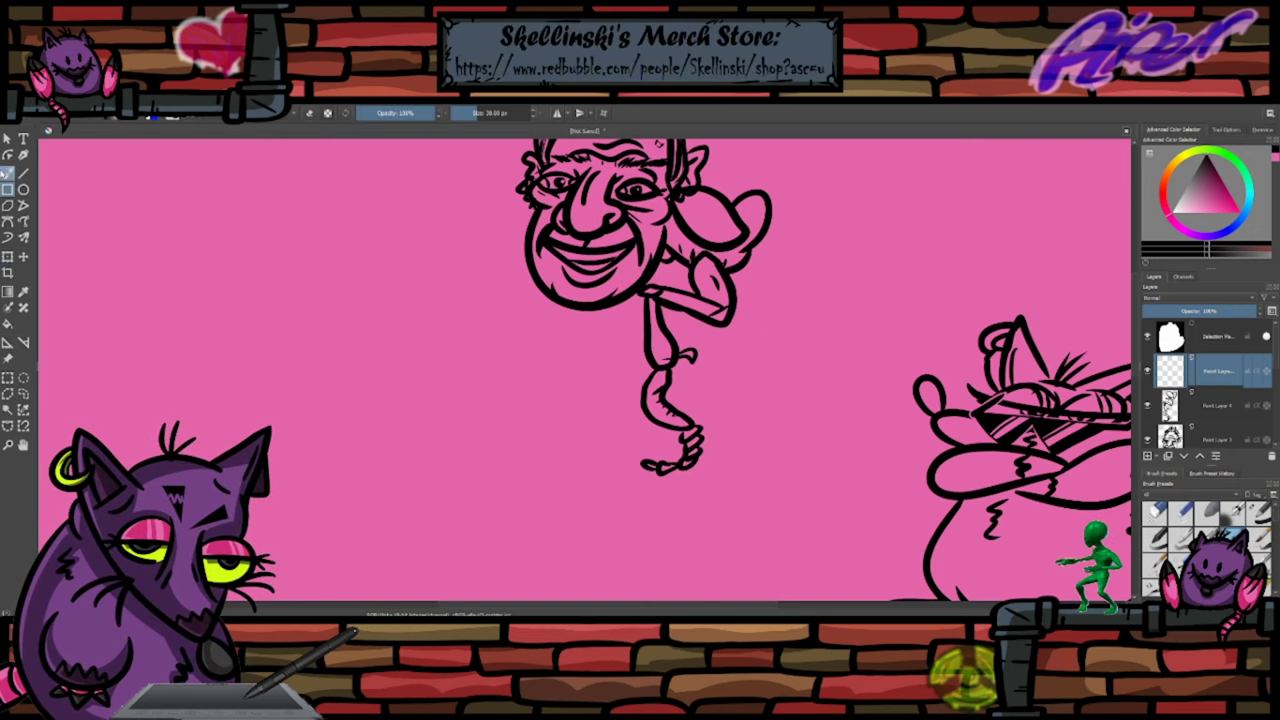
- Lower the copied leg layer's opacity, clear the selection and erase the copy's lines overlapping the front leg
left_click(1198, 312)
scroll(779, 236, "up", 1)
key("ctrl+shift+a")
key("e")
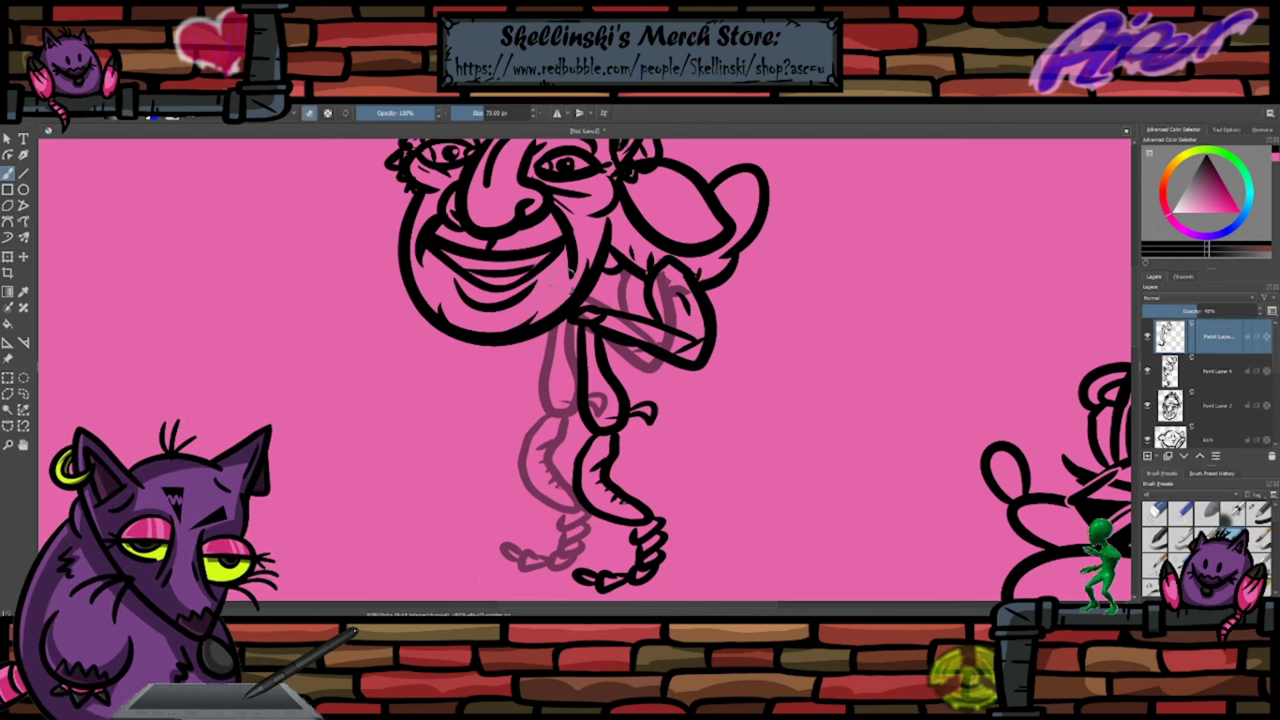
left_click(606, 266)
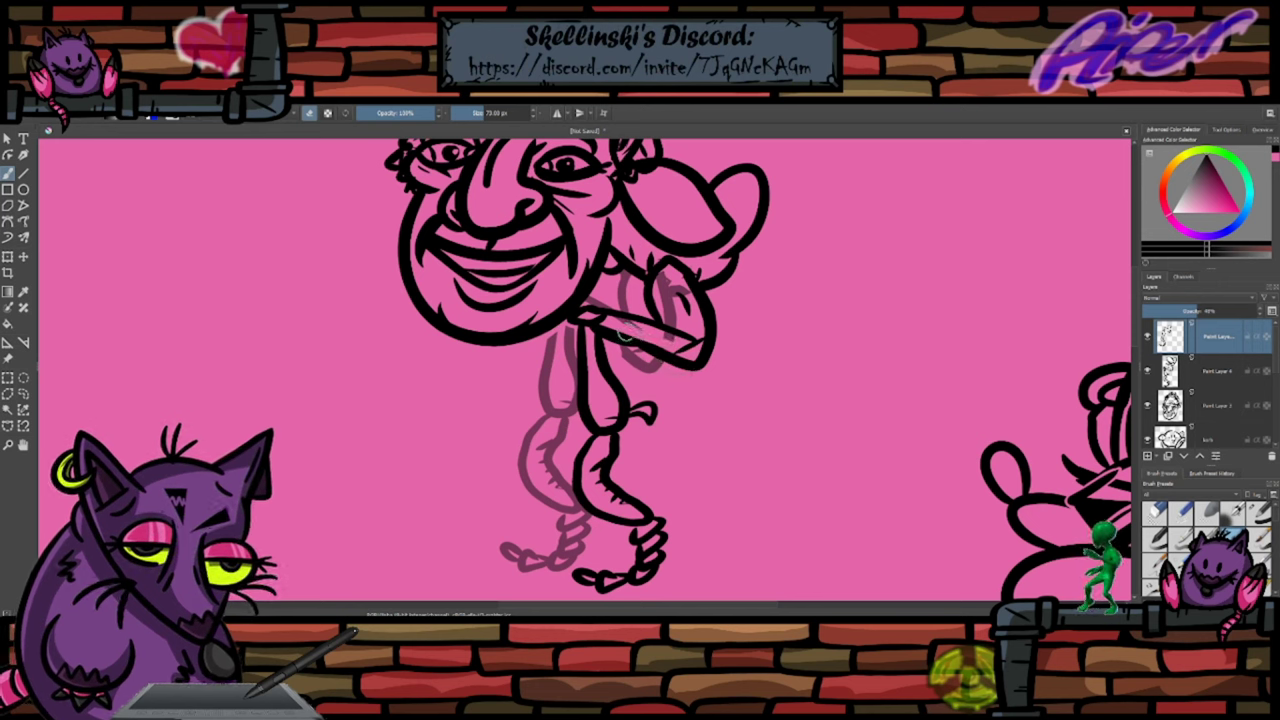
mouse_move(625, 333)
left_mouse_down()
mouse_move(619, 322)
mouse_move(687, 342)
mouse_move(679, 291)
mouse_move(662, 290)
left_mouse_up()
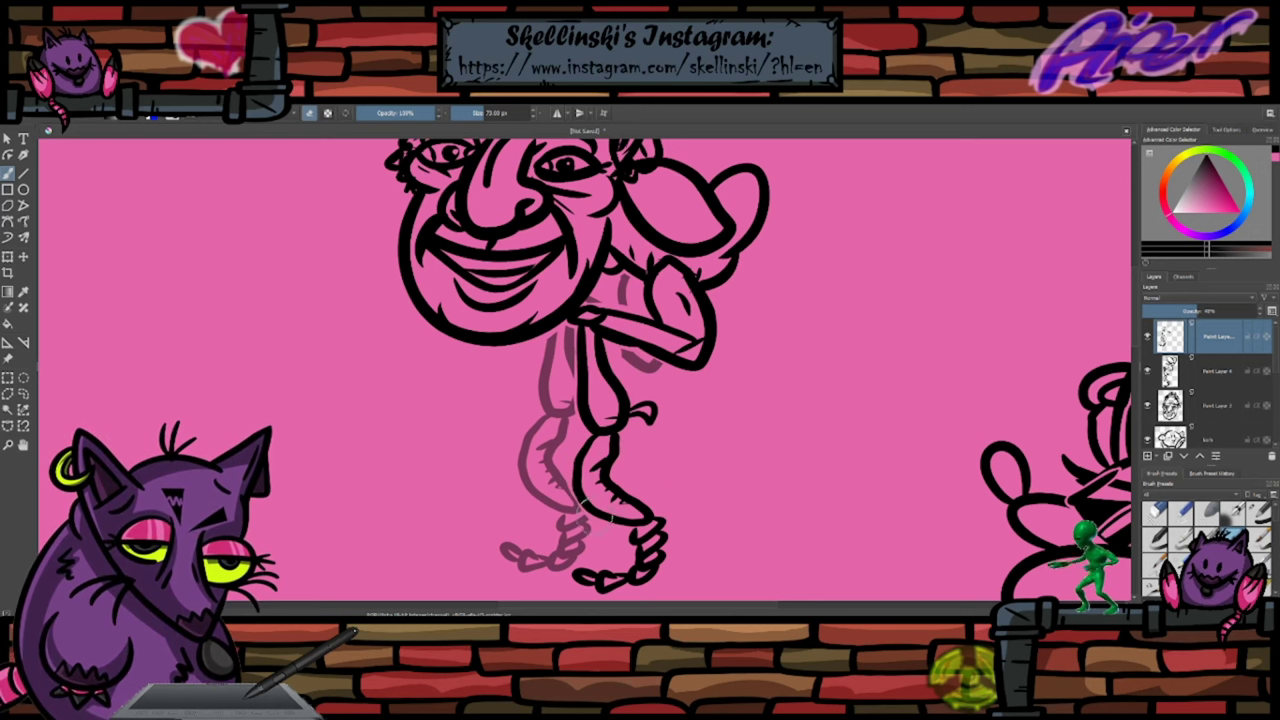
- Restore the copied leg layer's opacity to 100% and merge it into the layer below
scroll(640, 422, "down", 2)
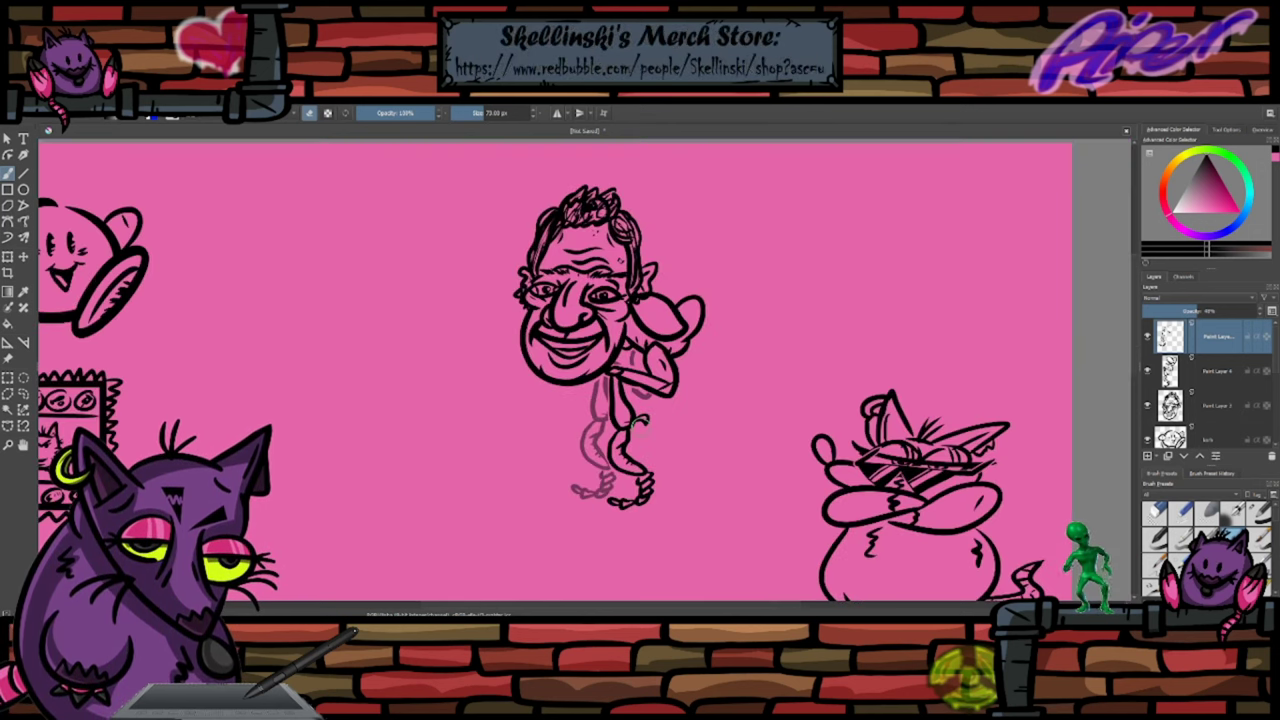
left_click_drag(1200, 312, 1261, 312)
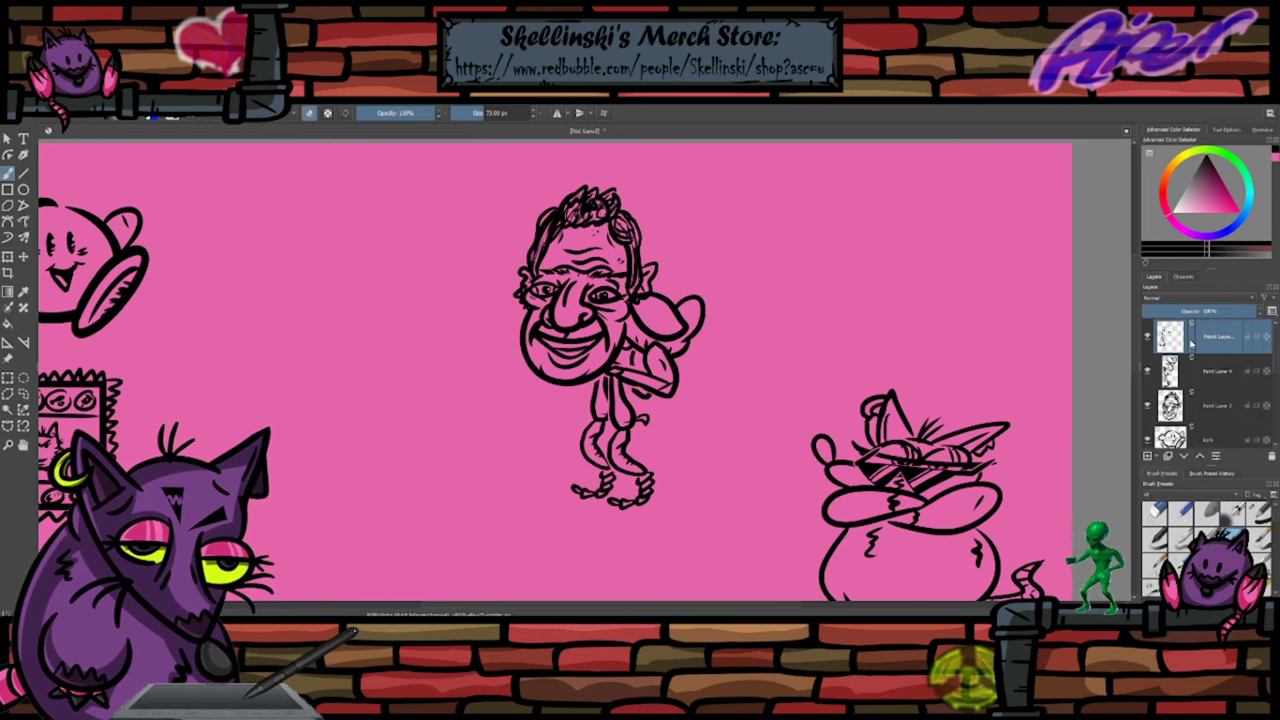
key("ctrl+e")
scroll(622, 318, "up", 1)
key("plus")
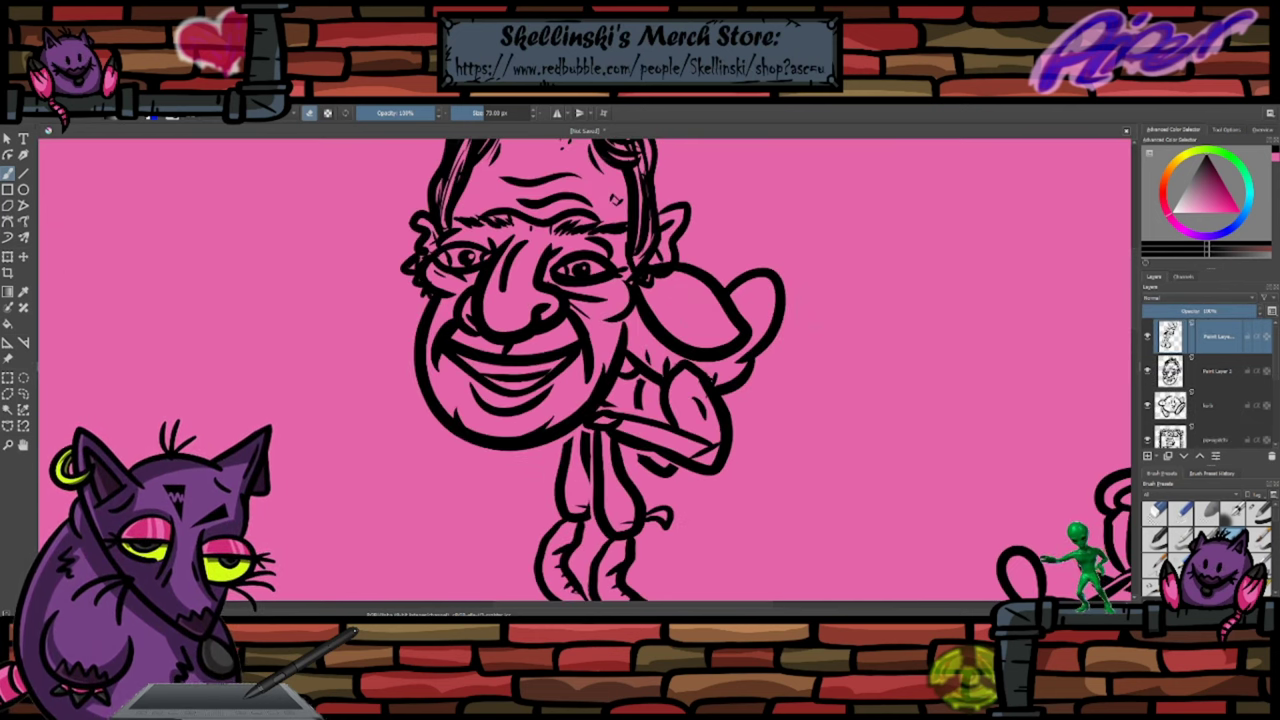
- Draw a tilted capsule shape with a curved line near each end beside the body, and add a small stroke behind the upper limb
scroll(739, 334, "down", 2)
scroll(800, 342, "up", 2)
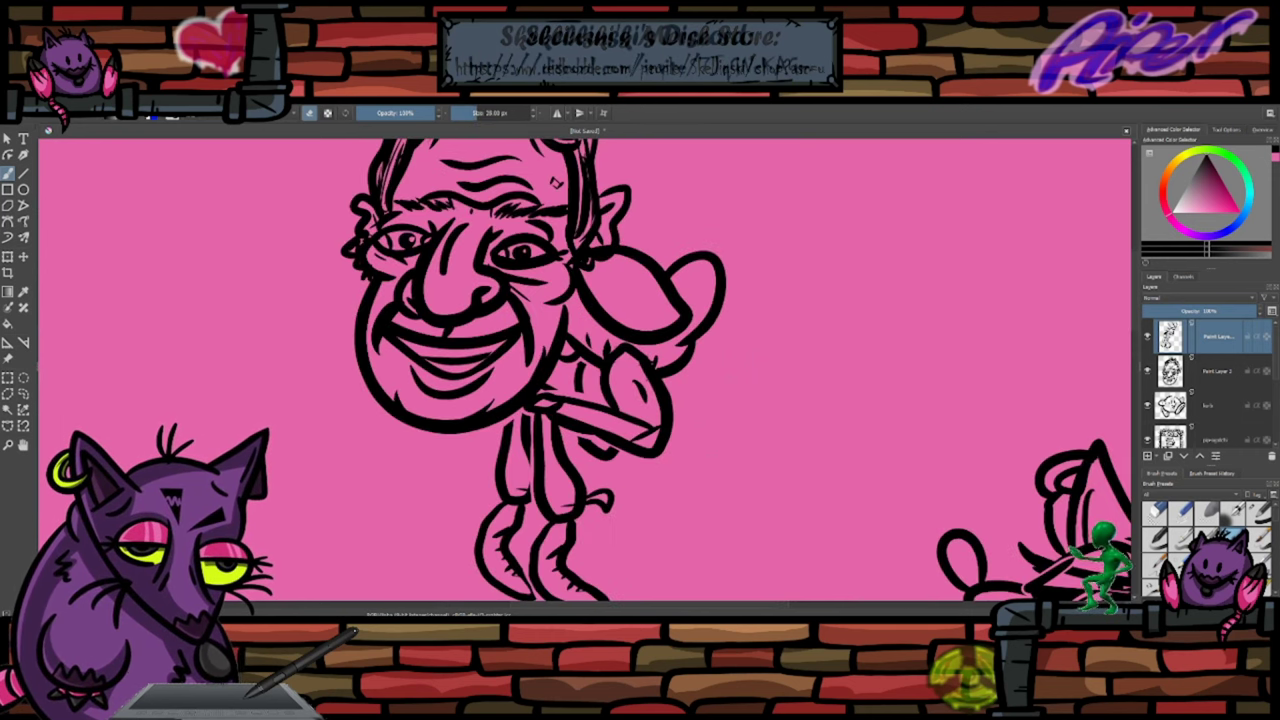
mouse_move(698, 455)
left_mouse_down()
mouse_move(709, 357)
mouse_move(743, 326)
mouse_move(746, 399)
mouse_move(704, 452)
left_mouse_up()
left_click_drag(757, 348, 720, 361)
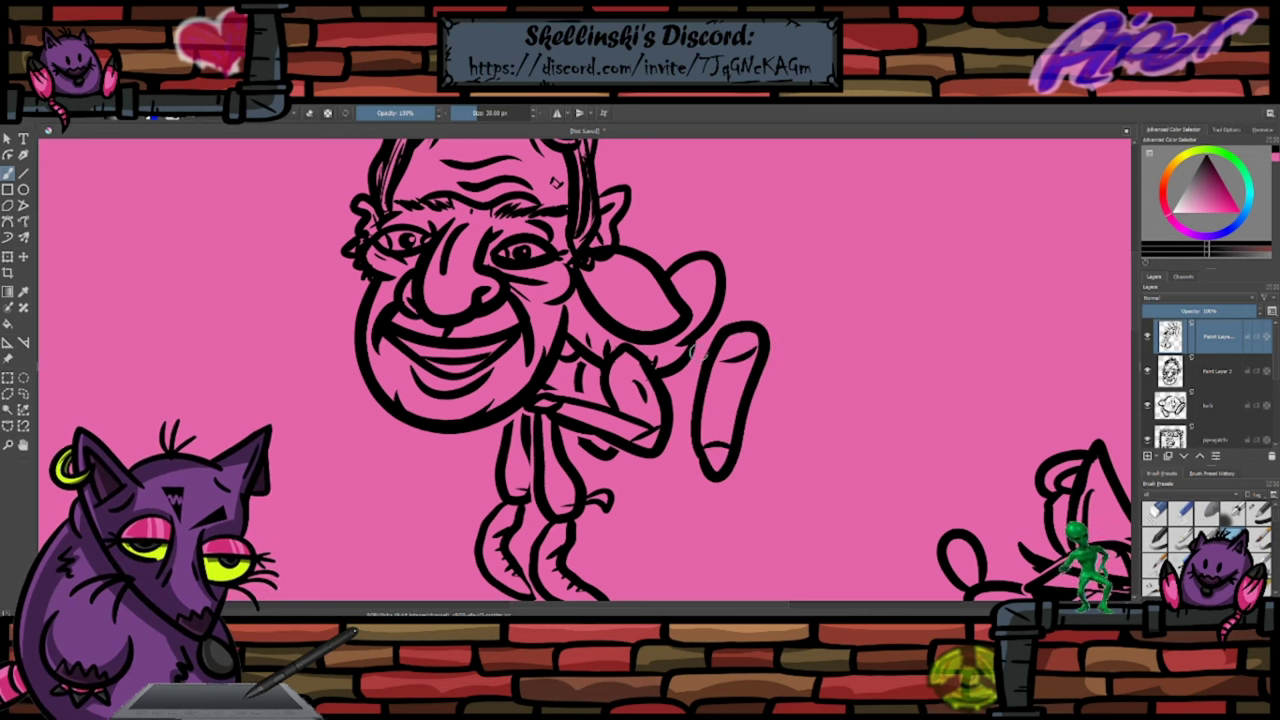
left_click_drag(628, 362, 578, 388)
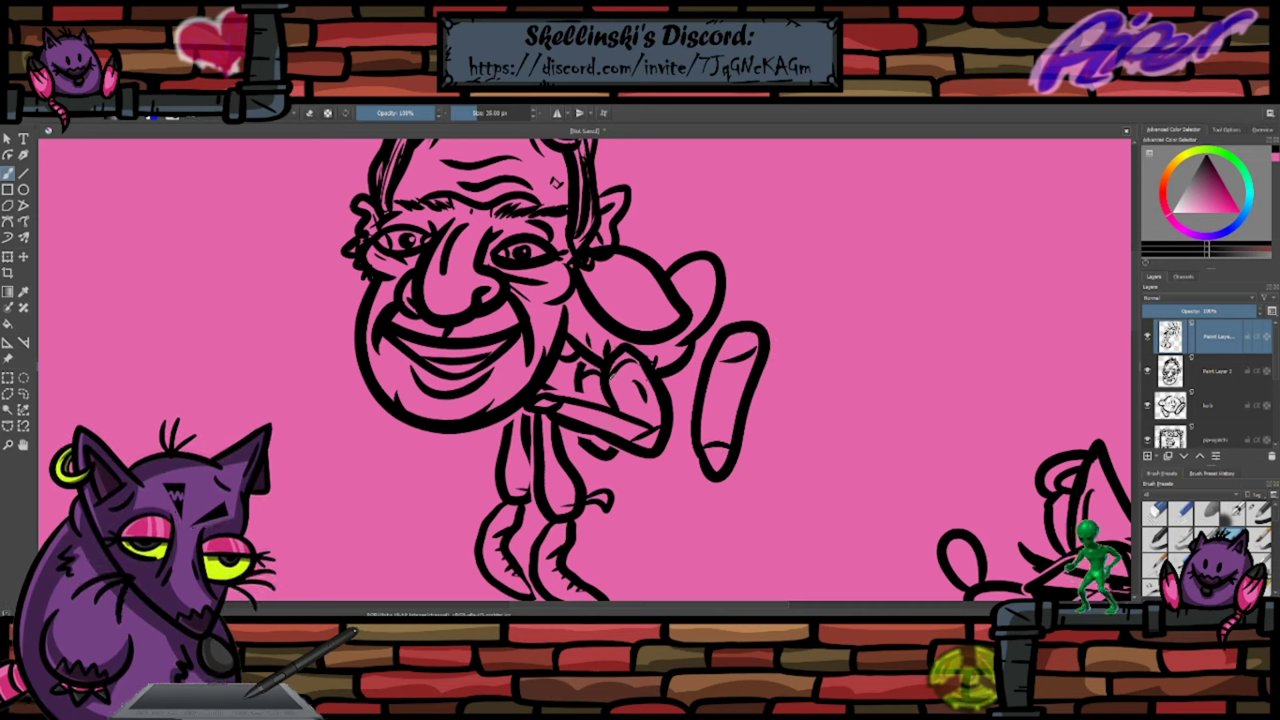
- Draw a slim lower leg segment below the tilted capsule, ending in small stacked rings and a pointed toe
scroll(650, 378, "down", 1)
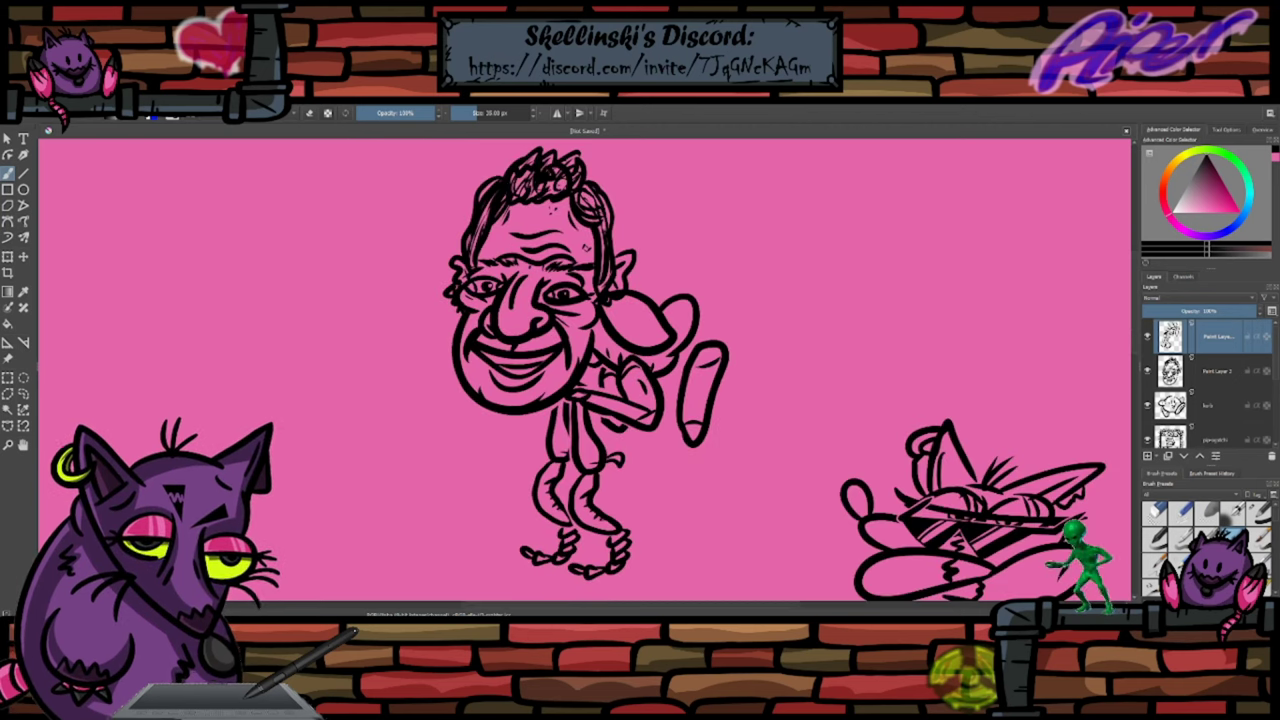
mouse_move(708, 372)
left_mouse_down()
mouse_move(685, 462)
mouse_move(683, 552)
left_mouse_up()
key("ctrl+z")
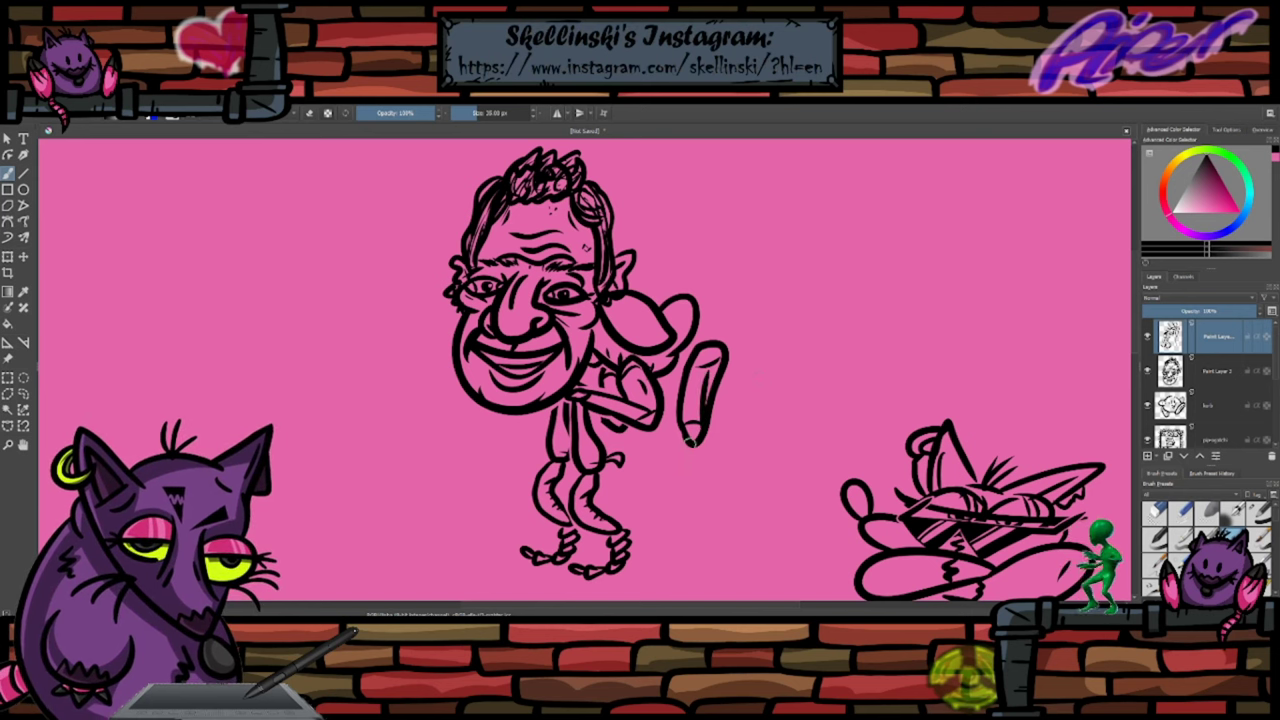
mouse_move(684, 444)
left_mouse_down()
mouse_move(704, 500)
mouse_move(697, 434)
left_mouse_up()
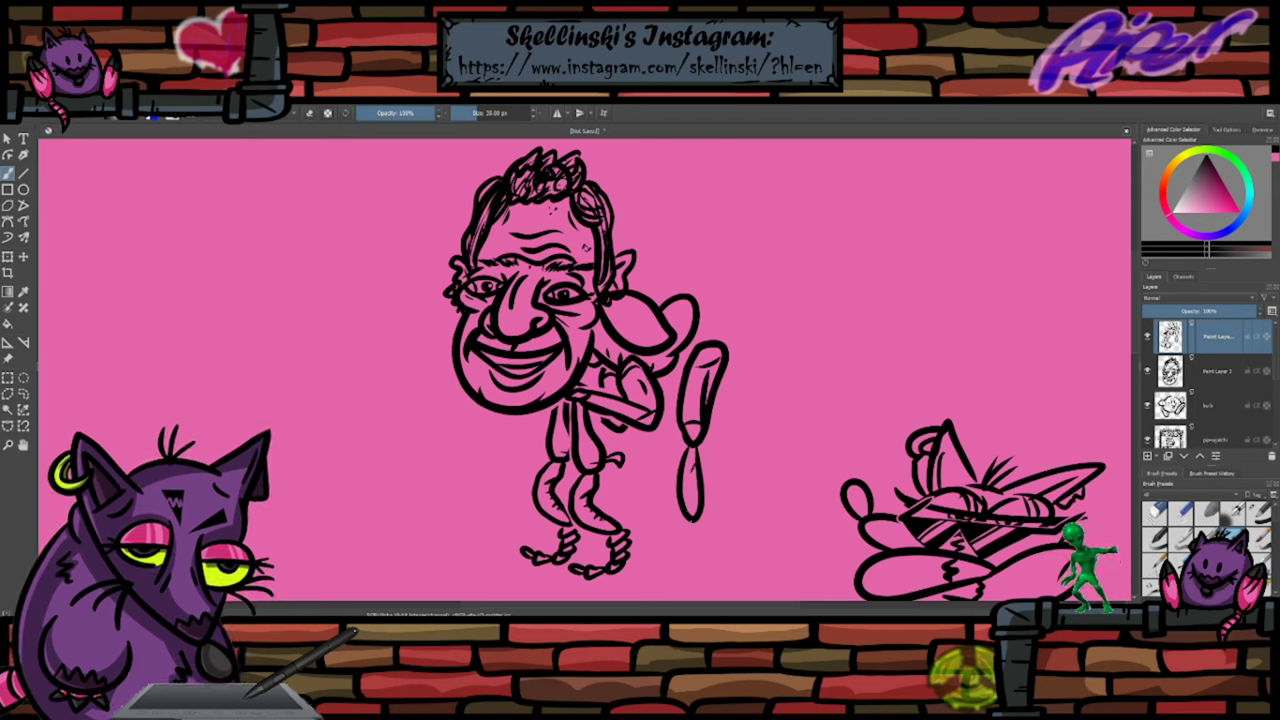
left_click_drag(688, 522, 704, 520)
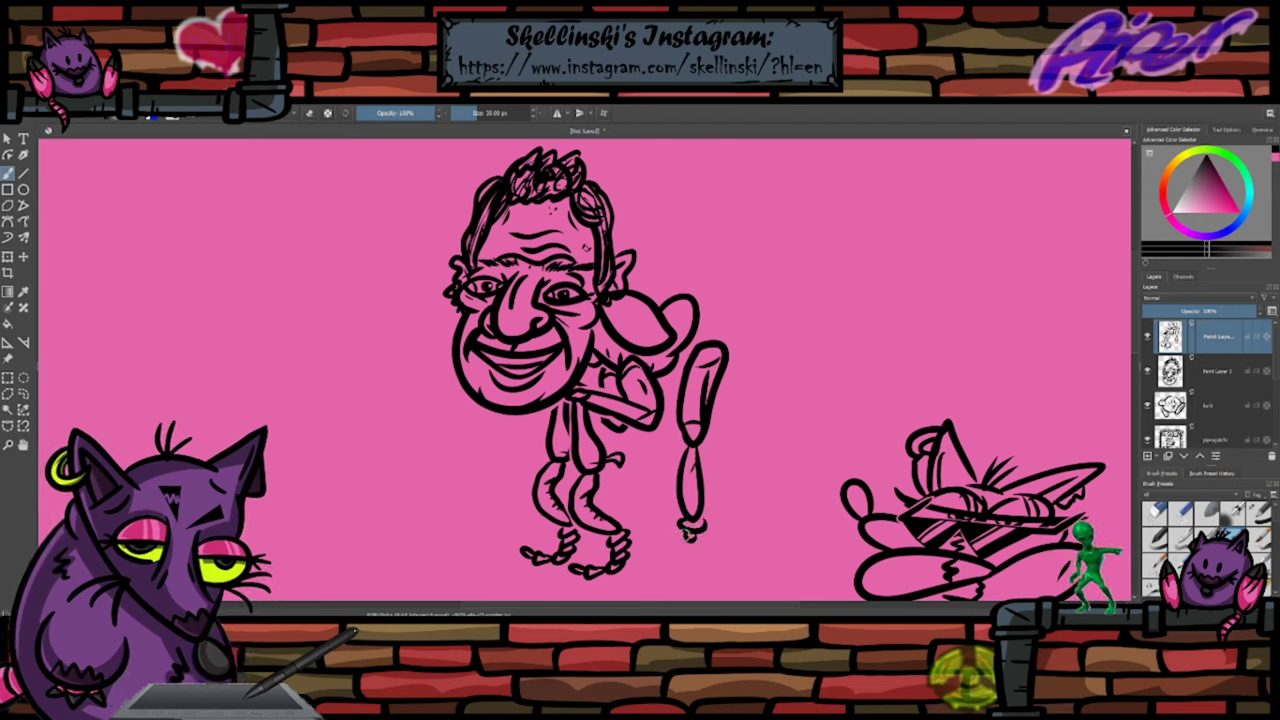
mouse_move(681, 533)
left_mouse_down()
mouse_move(703, 534)
mouse_move(681, 558)
mouse_move(688, 568)
left_mouse_up()
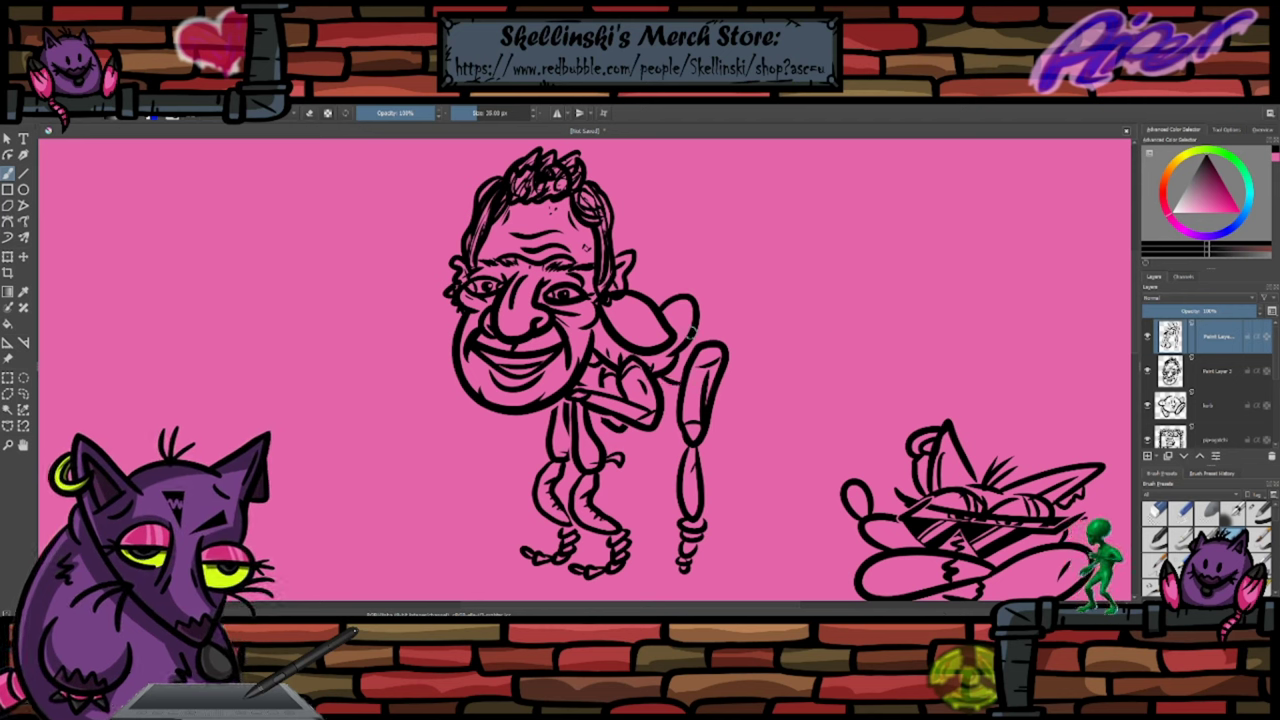
- Draw a large rounded body segment behind the capsule leg, with a flatter oval segment attached beneath its rear edge
mouse_move(688, 333)
left_mouse_down()
mouse_move(766, 368)
mouse_move(716, 404)
left_mouse_up()
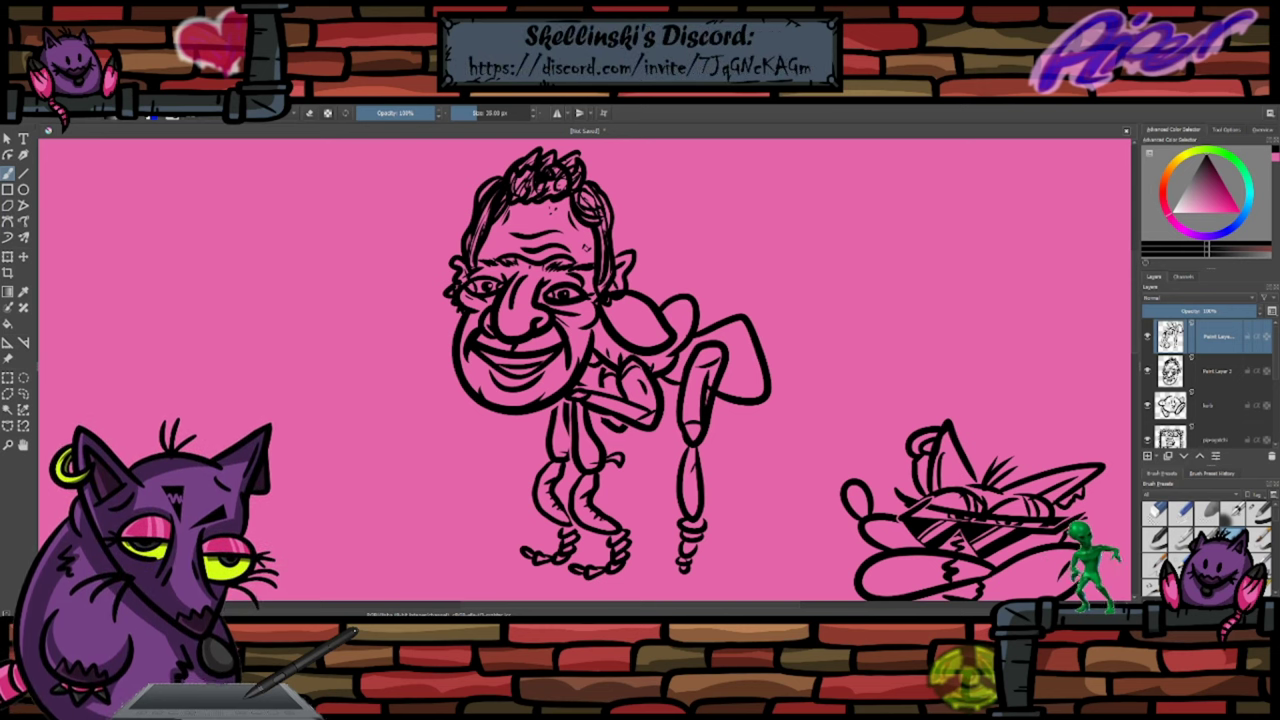
scroll(805, 362, "up", 2)
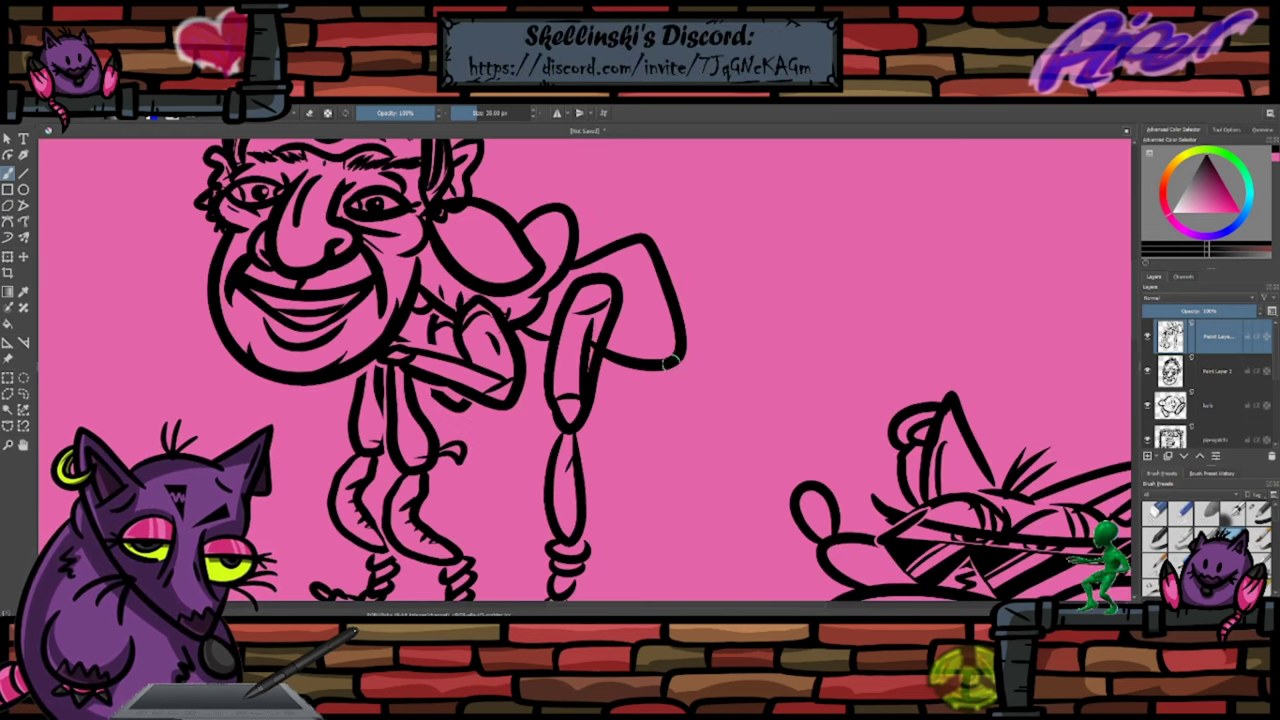
mouse_move(681, 363)
left_mouse_down()
mouse_move(620, 365)
mouse_move(722, 397)
mouse_move(681, 348)
left_mouse_up()
key("ctrl+z")
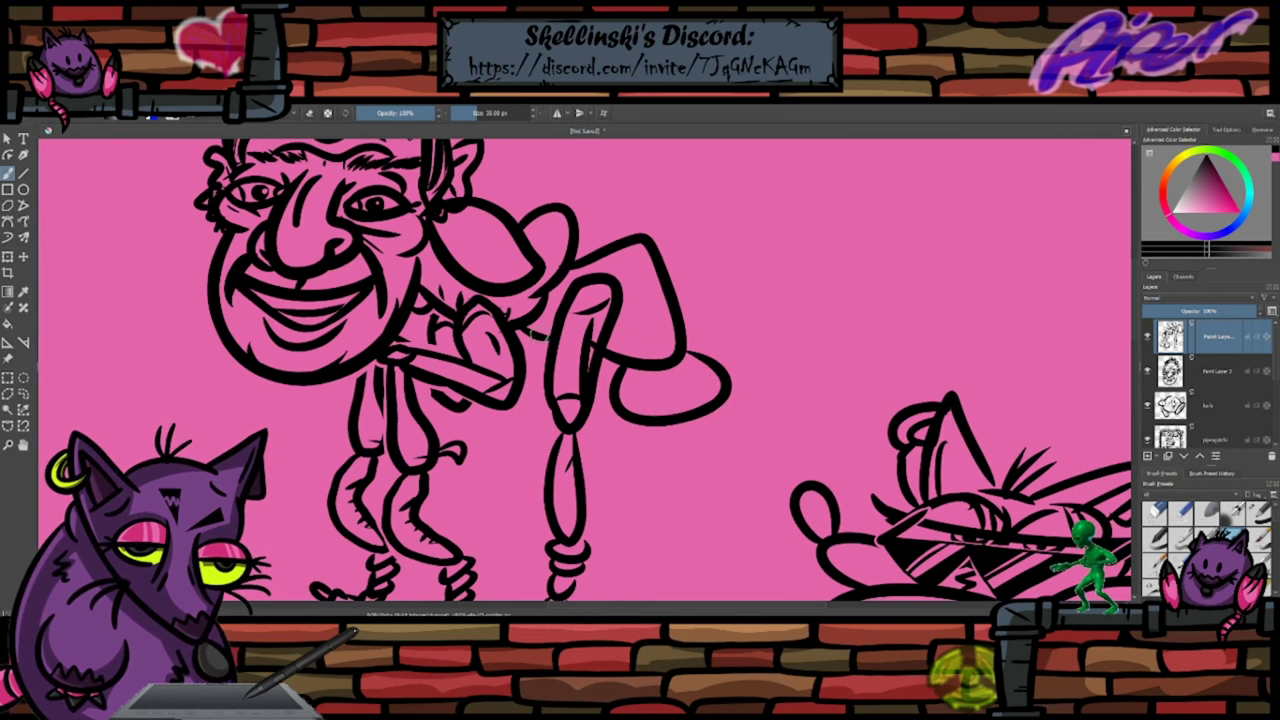
- Add short shading strokes inside the large rounded body segment and the oval rear segment
left_click_drag(612, 260, 645, 276)
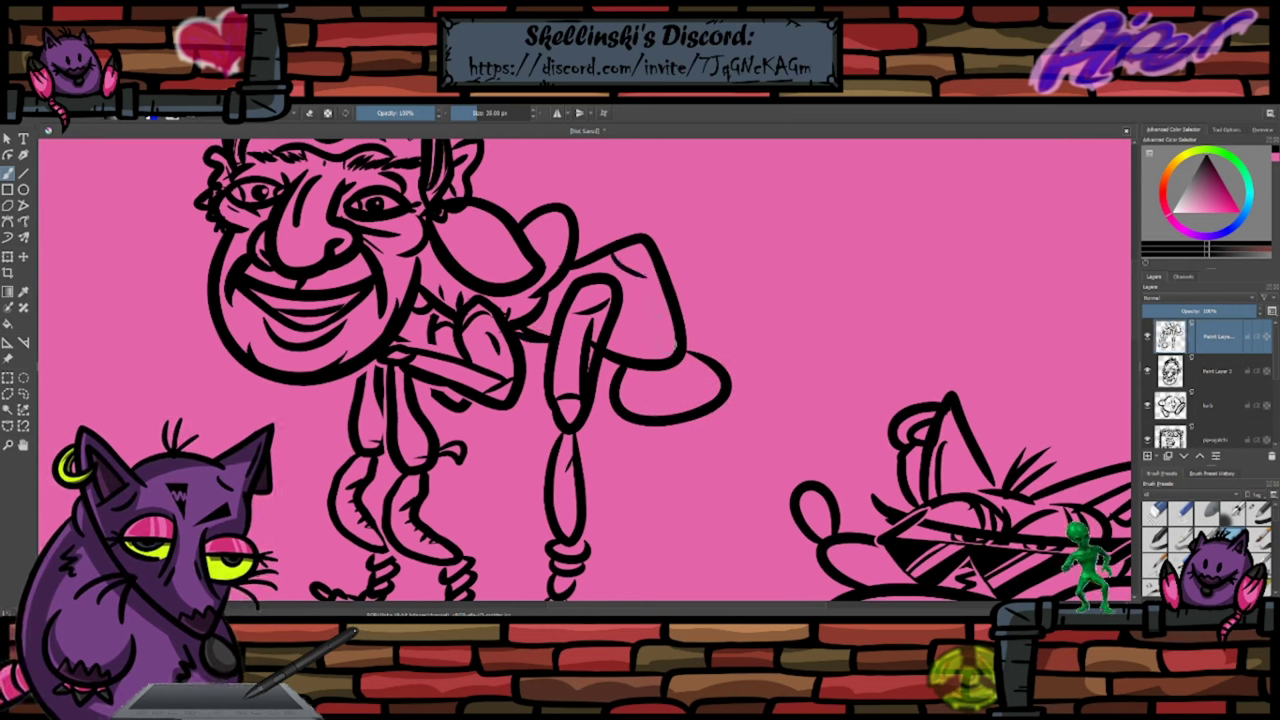
left_click_drag(666, 322, 649, 347)
left_click_drag(657, 335, 637, 355)
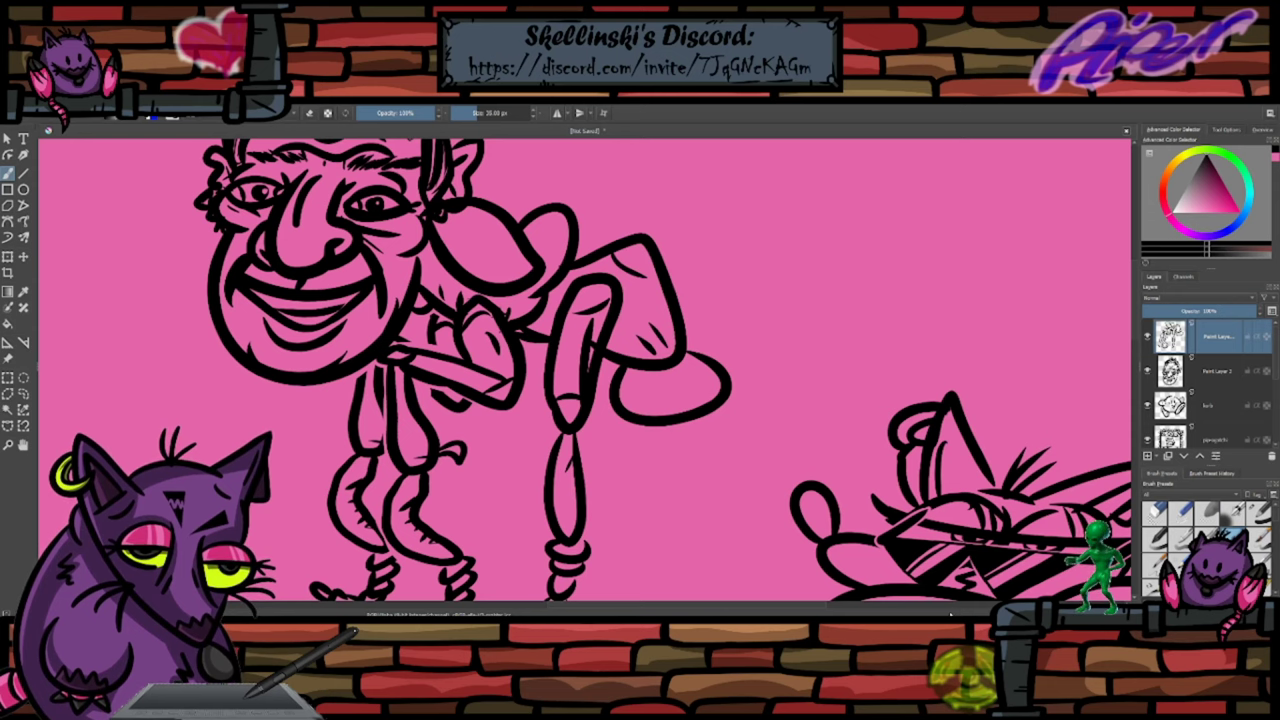
scroll(754, 400, "down", 1)
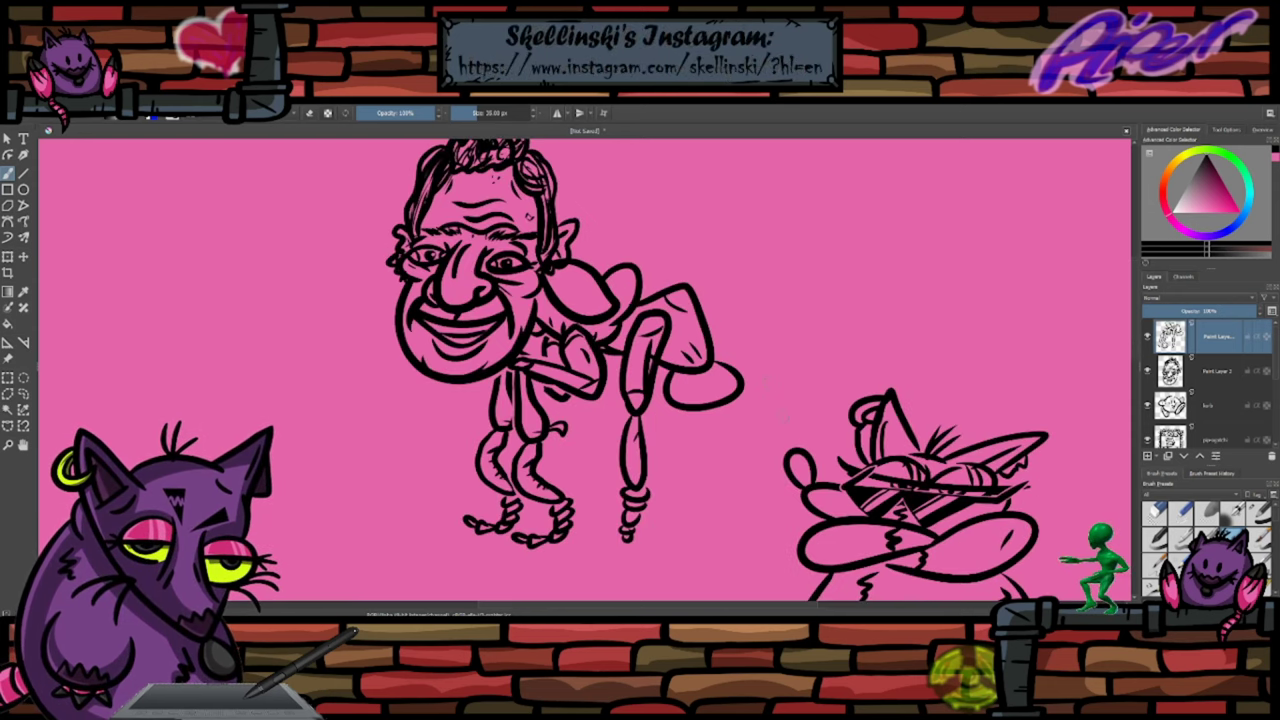
scroll(765, 430, "up", 2)
left_click_drag(624, 326, 664, 352)
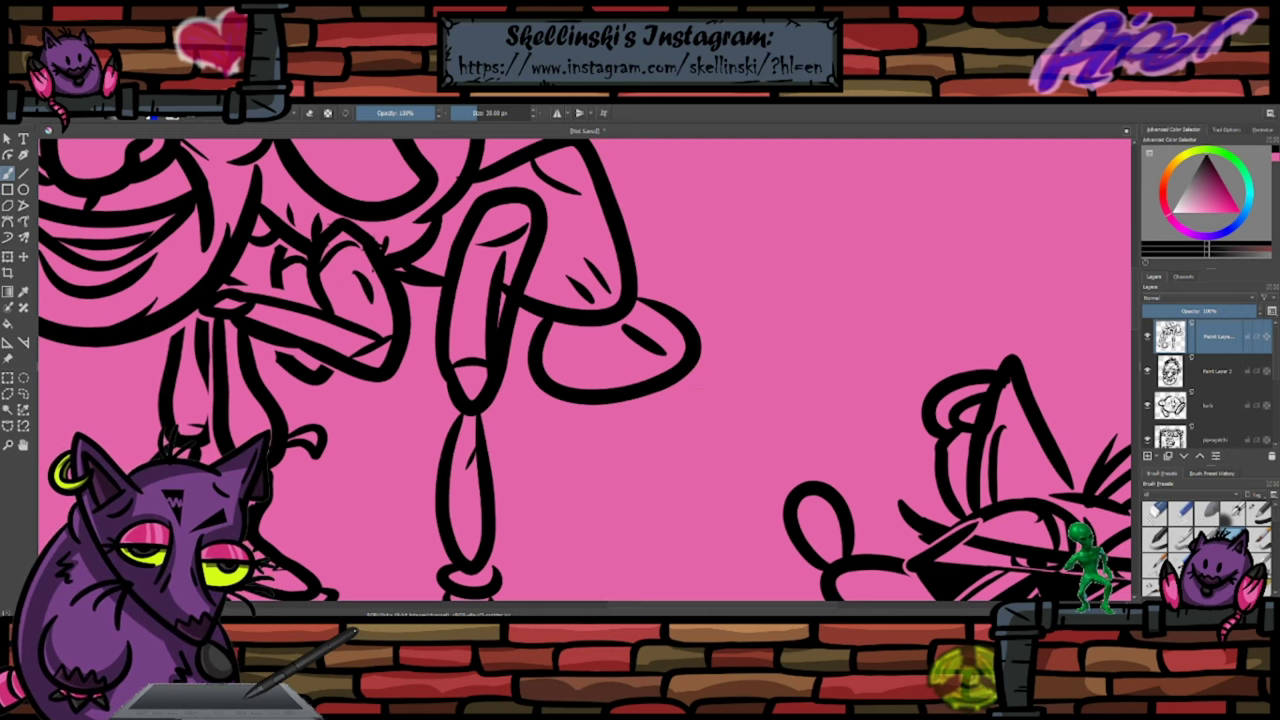
scroll(602, 371, "down", 2)
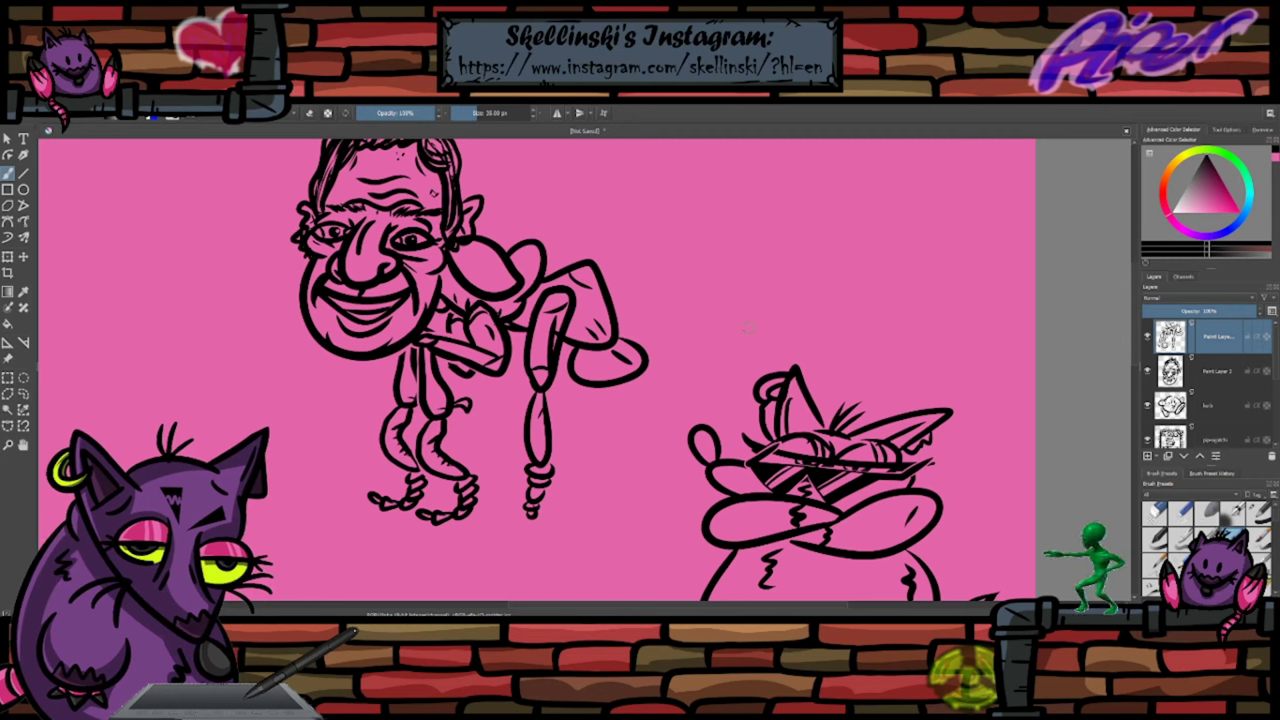
mouse_move(640, 360)
left_mouse_down()
mouse_move(699, 324)
mouse_move(710, 343)
mouse_move(716, 309)
mouse_move(685, 308)
mouse_move(643, 352)
left_mouse_up()
key("e")
key("e")
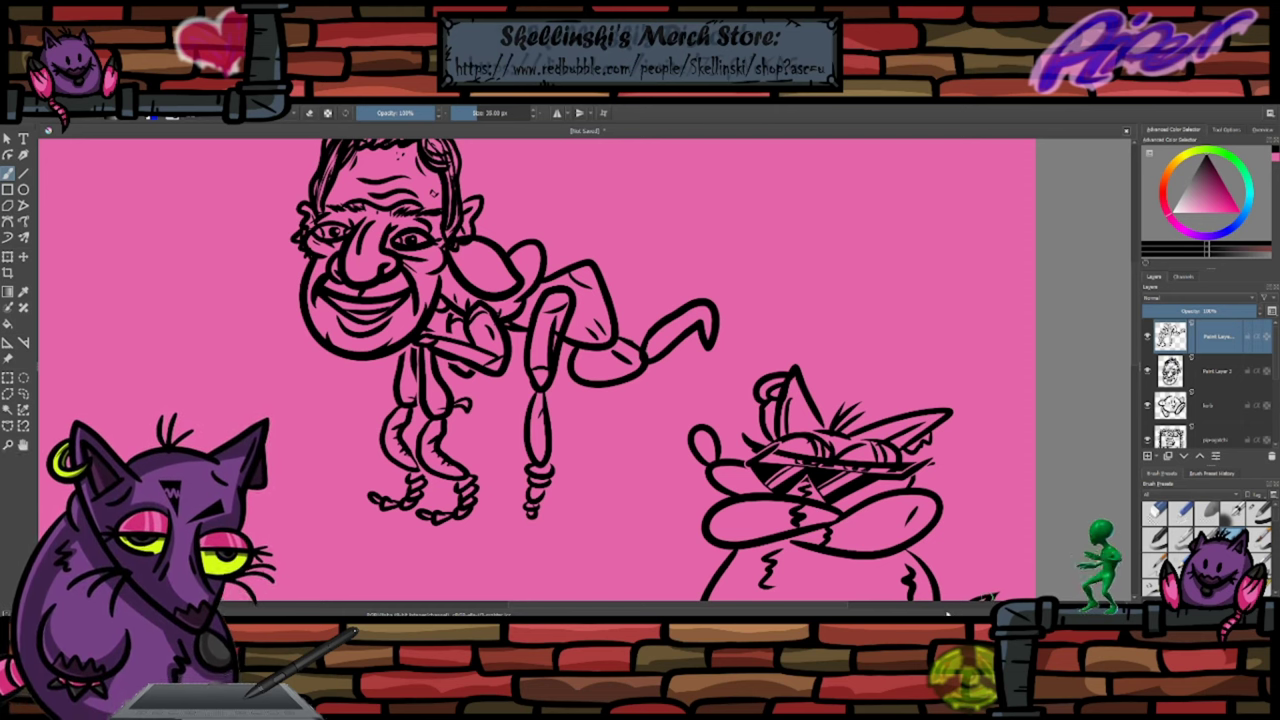
scroll(726, 357, "down", 1)
scroll(726, 359, "up", 1)
key("ctrl+z")
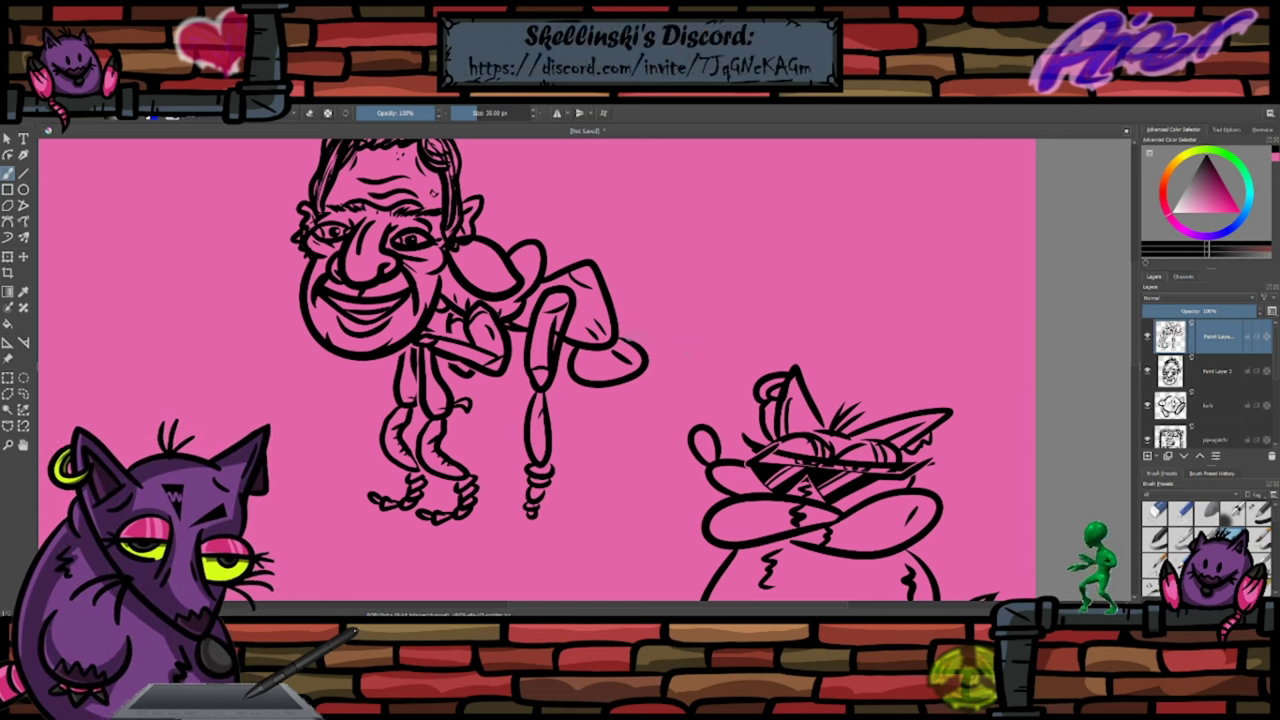
- Draw a long, sharply bent hind leg rising from the oval rear segment and coming down toward the cat's ear
mouse_move(640, 355)
left_mouse_down()
mouse_move(660, 305)
mouse_move(738, 316)
mouse_move(728, 330)
mouse_move(713, 271)
mouse_move(643, 351)
mouse_move(660, 341)
left_mouse_up()
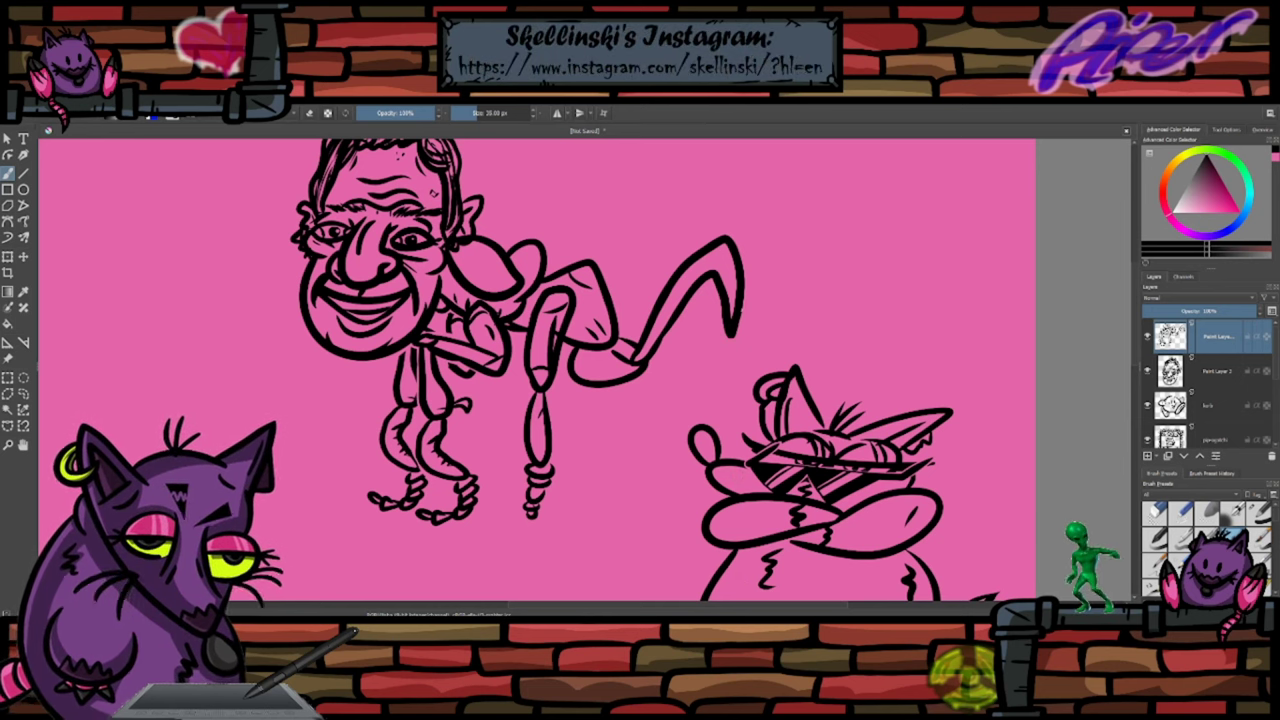
left_click_drag(738, 310, 727, 394)
left_click_drag(724, 334, 725, 392)
key("ctrl+z")
key("ctrl+z")
key("e")
mouse_move(727, 296)
left_mouse_down()
mouse_move(741, 302)
mouse_move(740, 314)
mouse_move(720, 292)
mouse_move(730, 362)
mouse_move(746, 378)
mouse_move(746, 262)
left_mouse_up()
key("e")
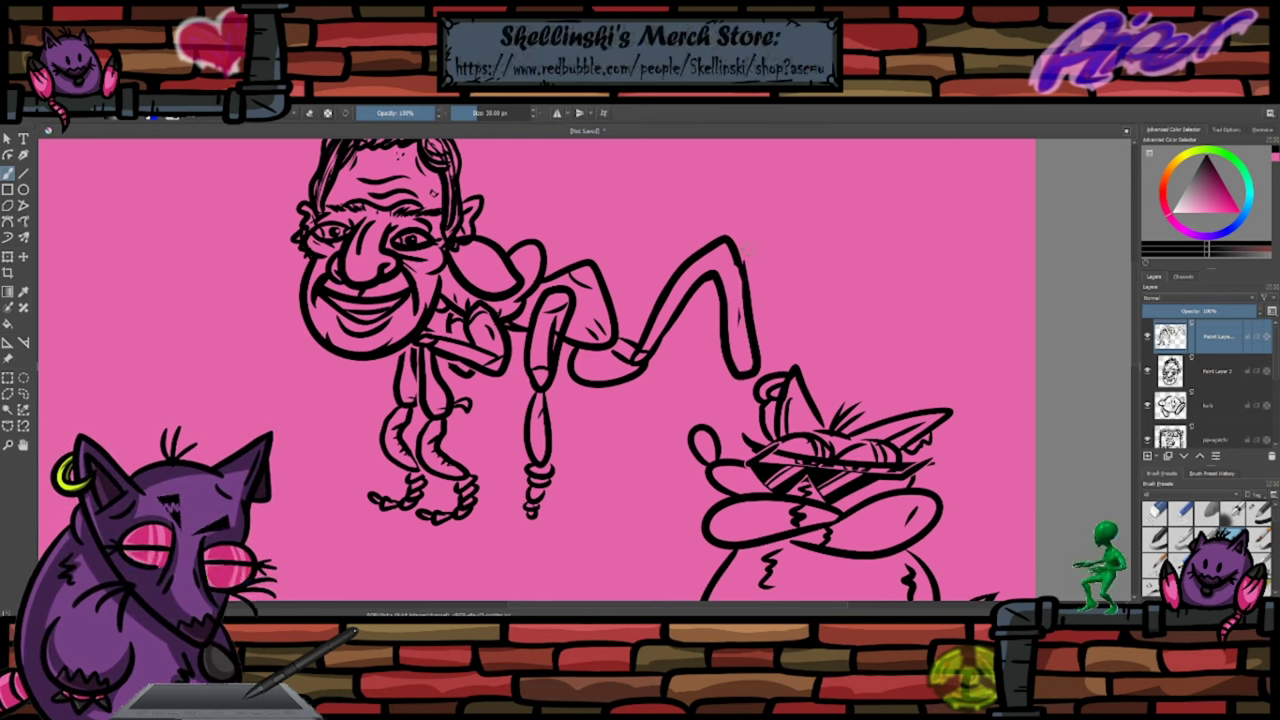
- Clean up the outer line at the hind leg's knee and add small tick marks along its inner edge
mouse_move(731, 252)
left_mouse_down()
mouse_move(719, 247)
mouse_move(748, 292)
left_mouse_up()
key("e")
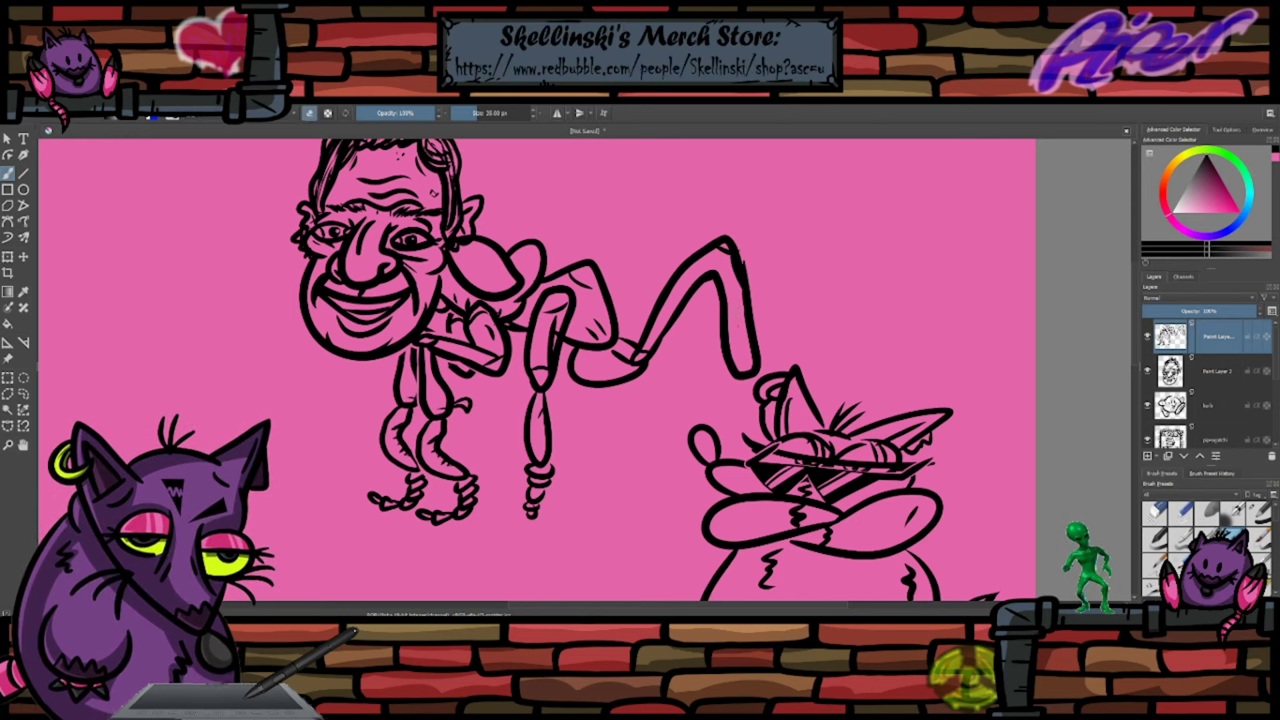
key("e")
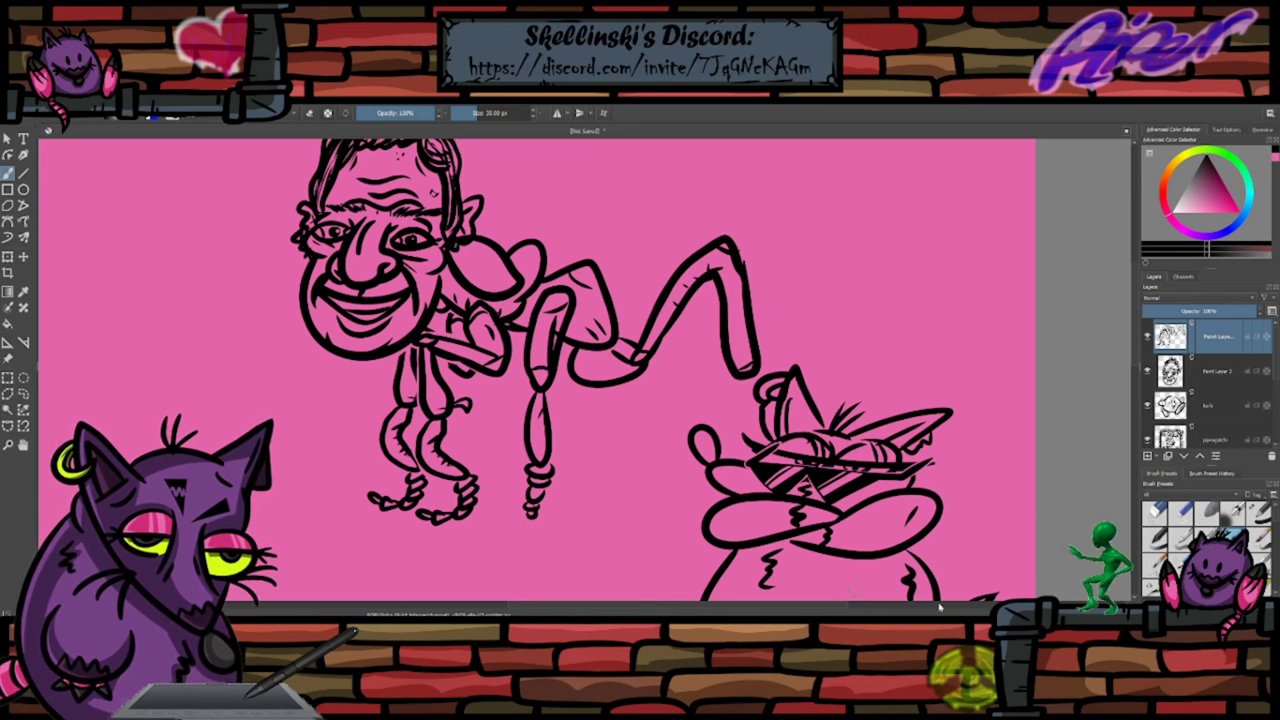
- Draw a narrow lower segment with a small ringed foot at the end of the bent hind leg
scroll(784, 404, "down", 1)
scroll(860, 470, "up", 1)
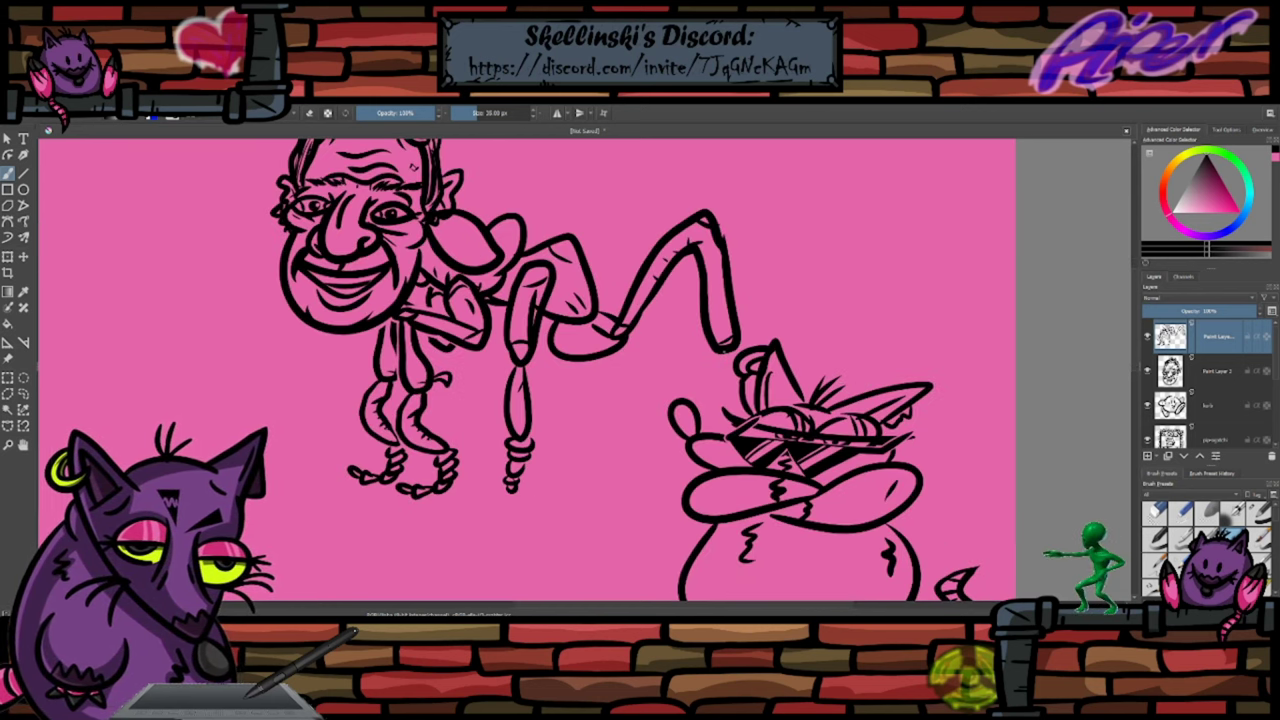
left_click_drag(722, 350, 715, 410)
key("ctrl+z")
left_click_drag(719, 352, 718, 402)
mouse_move(736, 360)
left_mouse_down()
mouse_move(717, 410)
mouse_move(752, 434)
left_mouse_up()
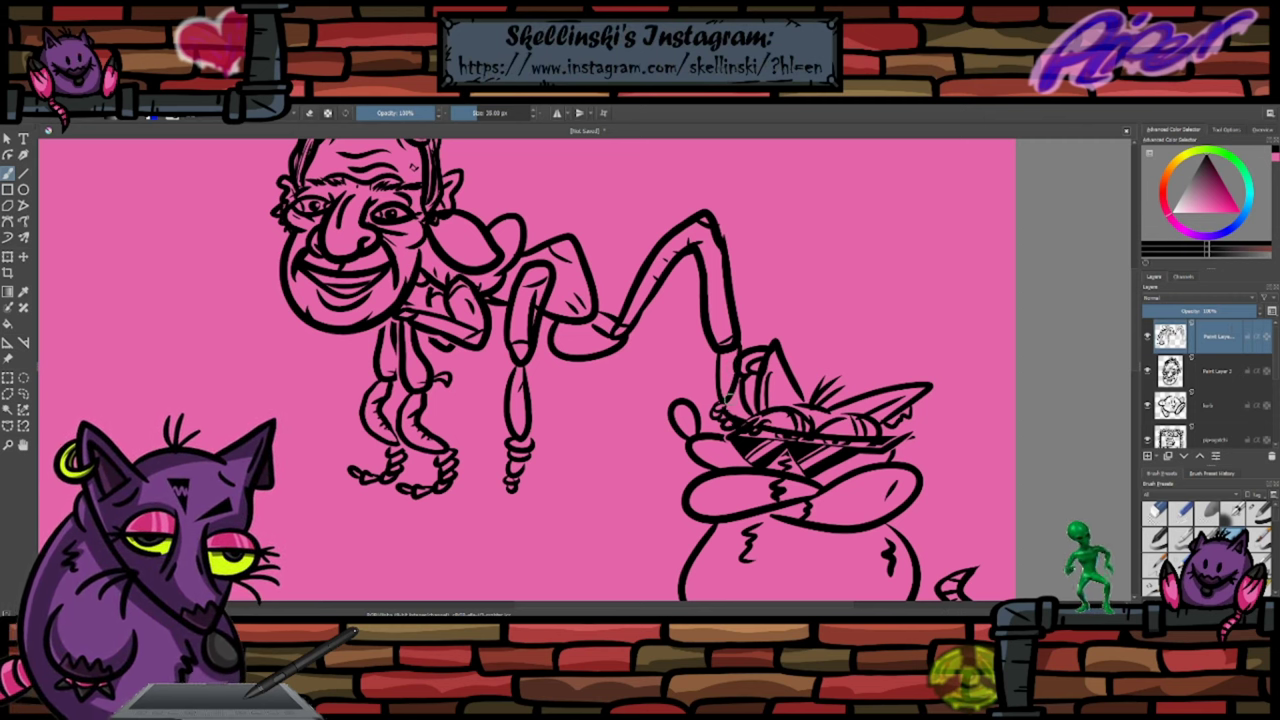
scroll(722, 316, "down", 2)
scroll(768, 301, "up", 2)
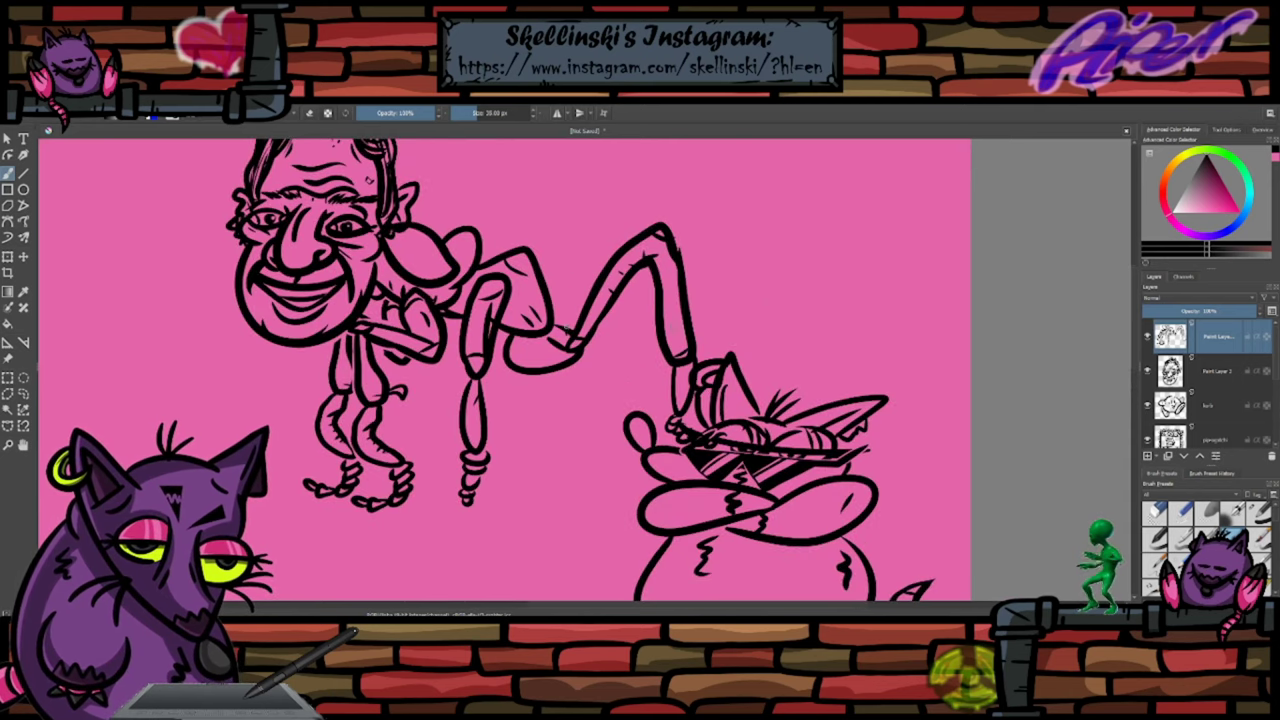
left_click_drag(570, 328, 588, 274)
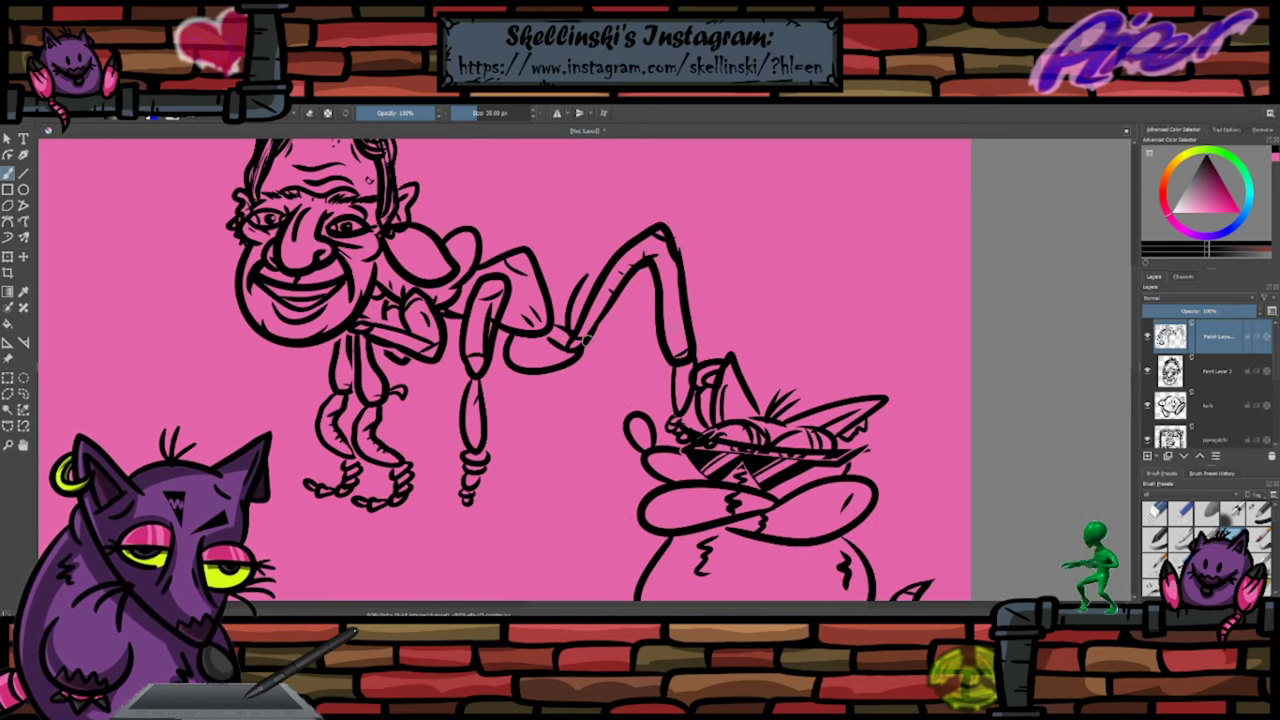
mouse_move(587, 342)
left_mouse_down()
mouse_move(643, 346)
mouse_move(586, 362)
mouse_move(665, 361)
mouse_move(715, 218)
left_mouse_up()
key("ctrl+z")
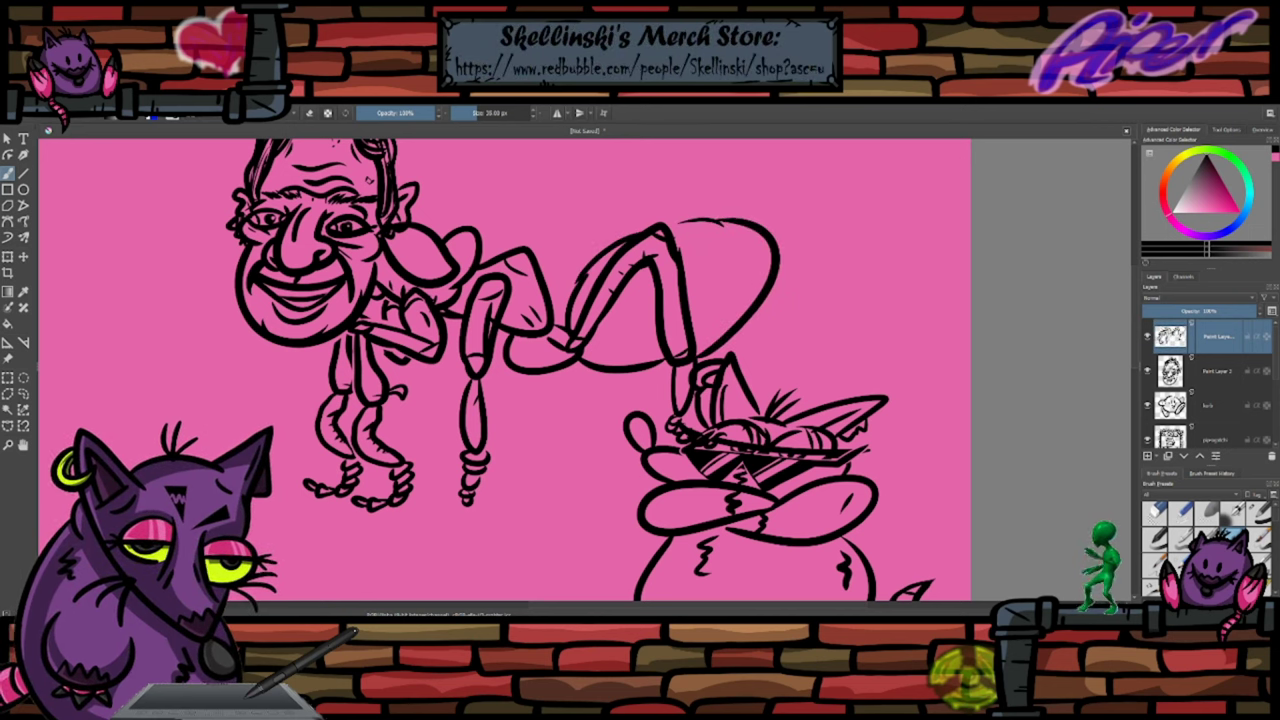
key("ctrl+z")
key("ctrl+z")
key("ctrl+z")
key("ctrl+z")
key("ctrl+z")
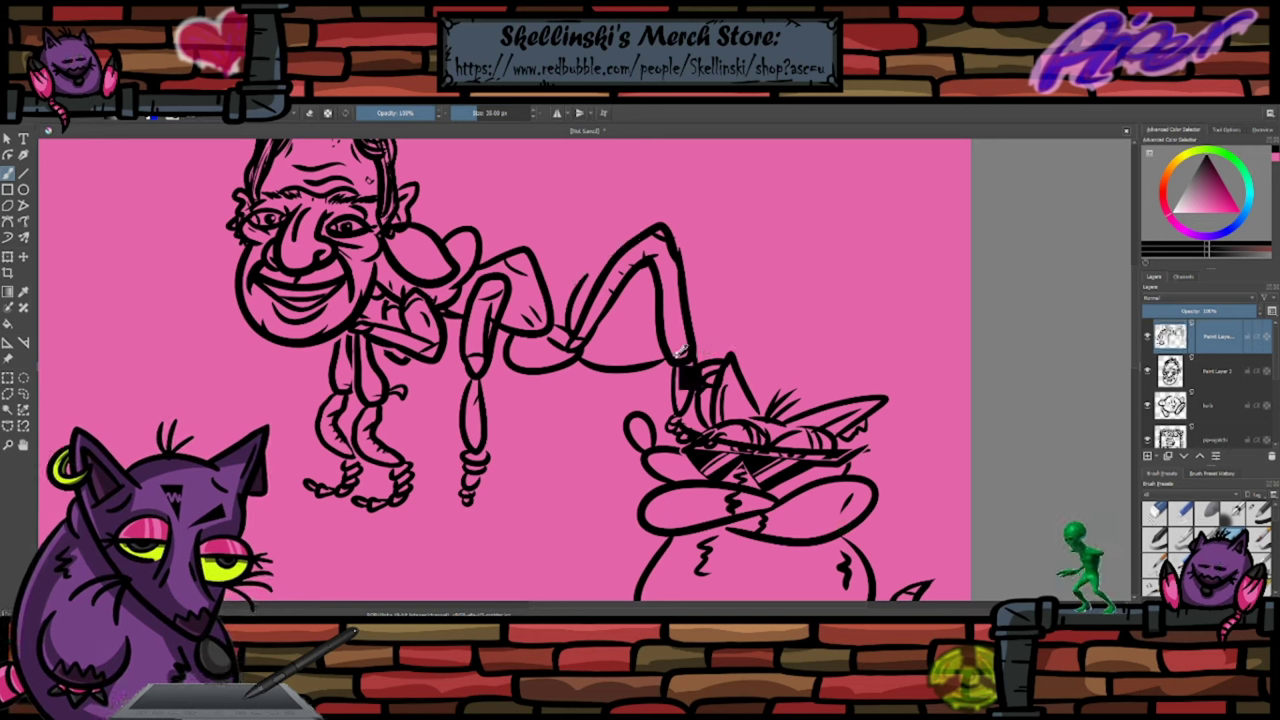
- Add a new paint layer and draw a large egg-shaped abdomen with jagged curved stripes over the bent hind leg
left_click(1147, 456)
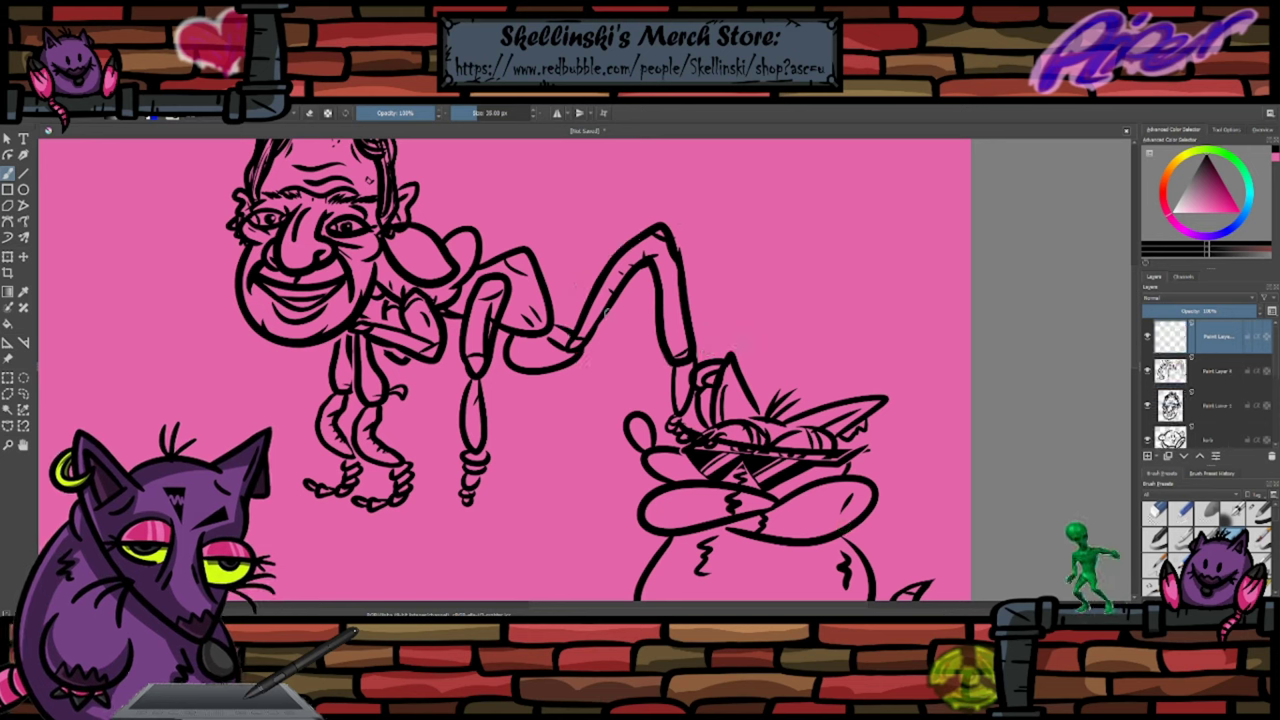
mouse_move(586, 312)
left_mouse_down()
mouse_move(793, 298)
mouse_move(663, 438)
mouse_move(586, 366)
mouse_move(673, 276)
mouse_move(753, 386)
mouse_move(630, 411)
mouse_move(560, 332)
mouse_move(673, 288)
mouse_move(700, 415)
left_mouse_up()
key("ctrl+z")
left_click_drag(738, 340, 688, 388)
mouse_move(725, 296)
left_mouse_down()
mouse_move(673, 331)
mouse_move(643, 397)
left_mouse_up()
mouse_move(671, 290)
left_mouse_down()
mouse_move(624, 314)
mouse_move(615, 380)
left_mouse_up()
left_click_drag(606, 305, 596, 362)
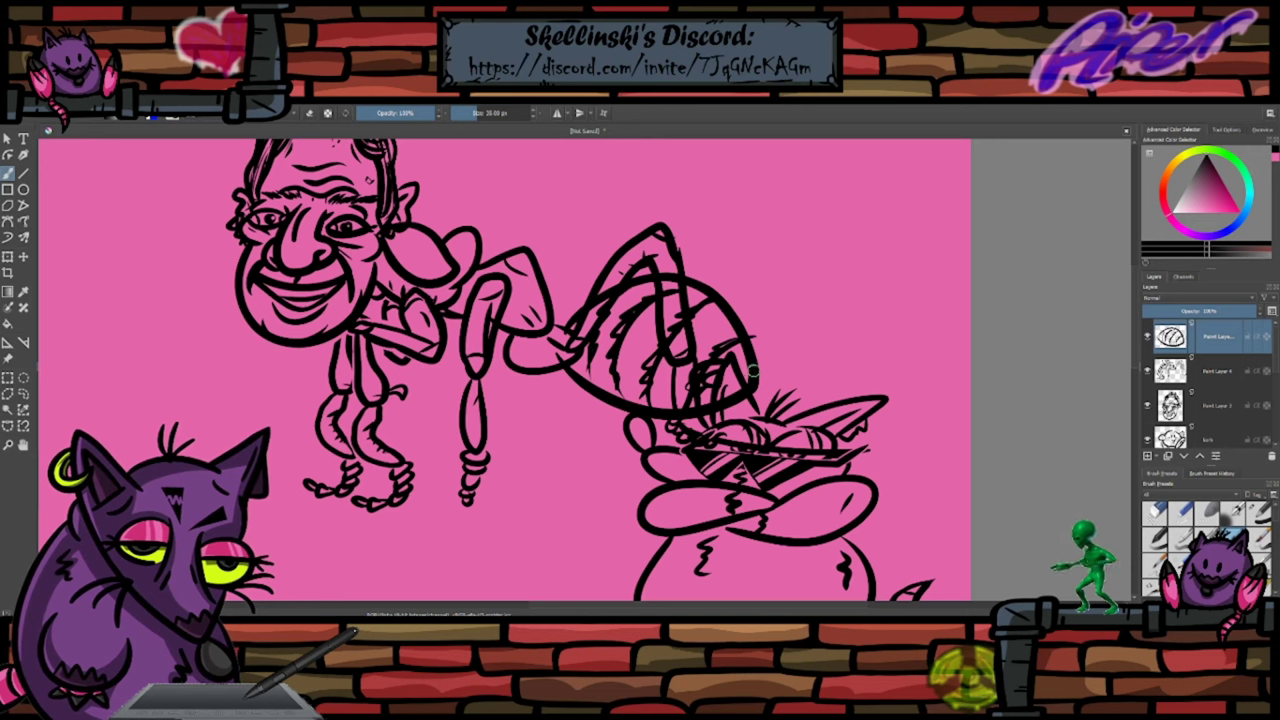
left_click_drag(752, 369, 732, 385)
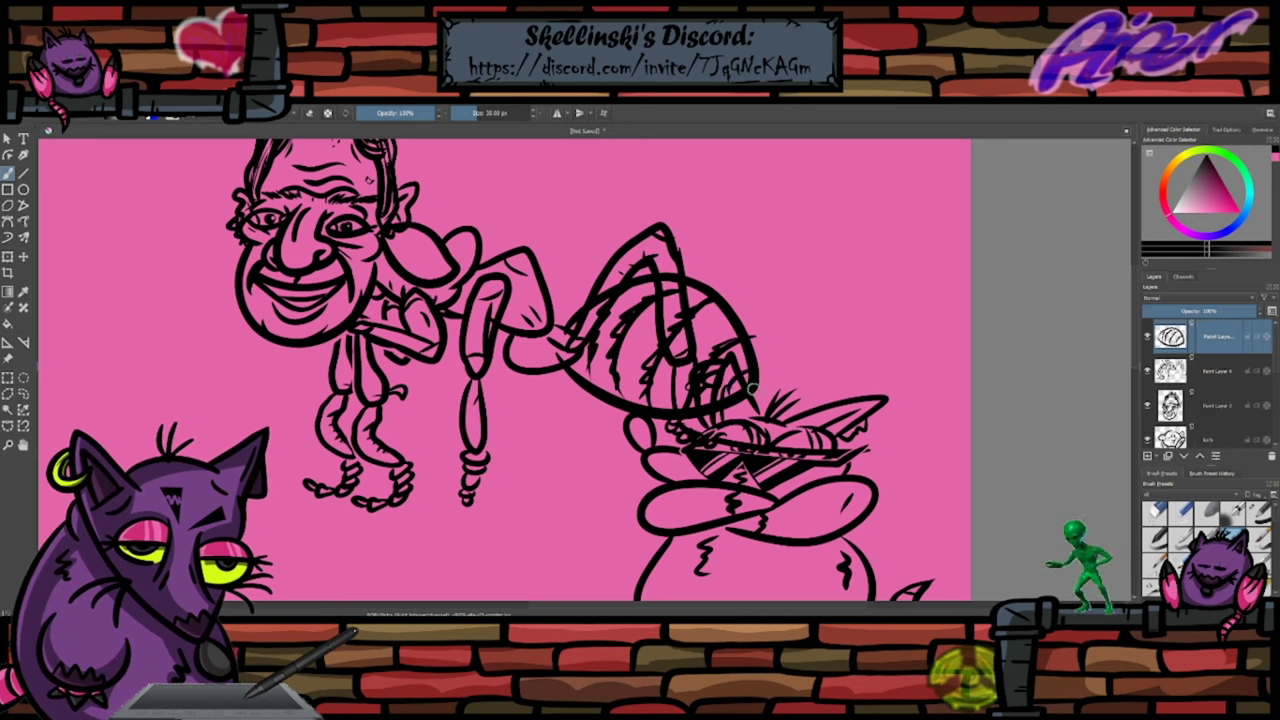
- Transform the abdomen layer, stretching the shape slightly wider and taller and nudging it into place behind the oval segment
left_click(12, 257)
left_click_drag(757, 344, 763, 344)
left_click_drag(661, 271, 662, 248)
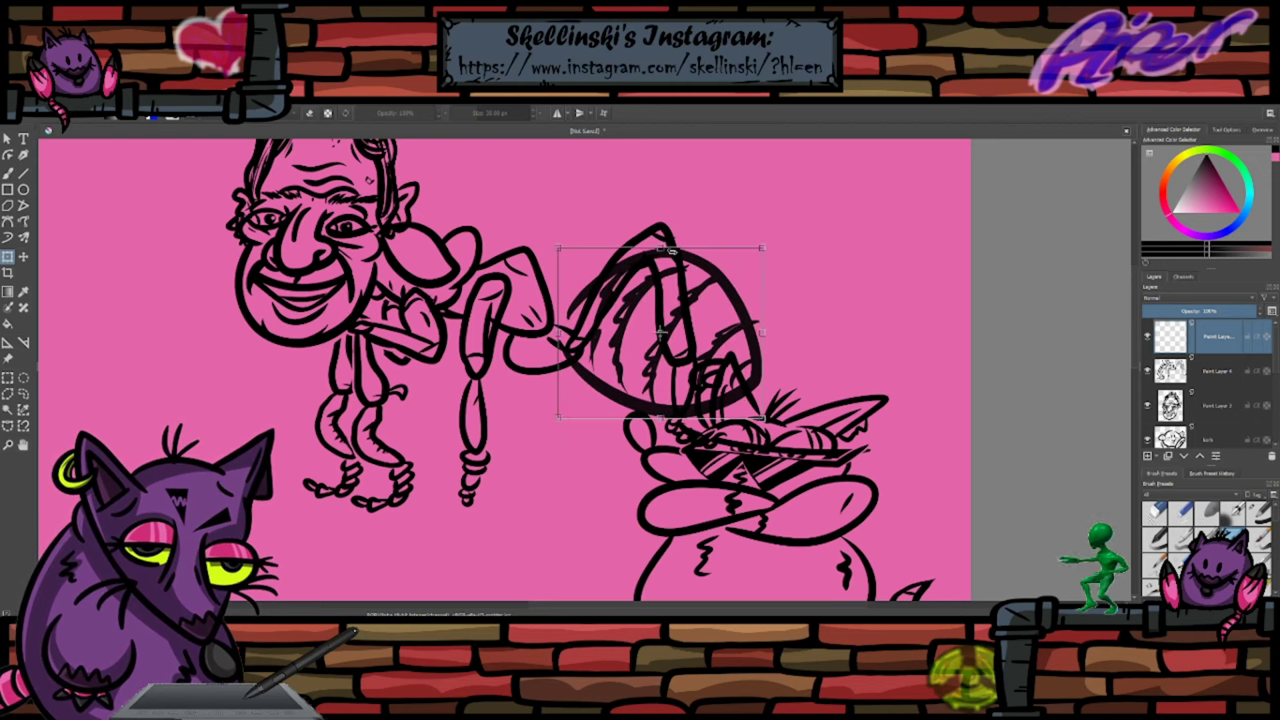
left_click_drag(682, 302, 685, 310)
left_click(12, 190)
- Lower the abdomen layer's opacity so the hind leg's lines stand out through it
scroll(606, 252, "down", 3)
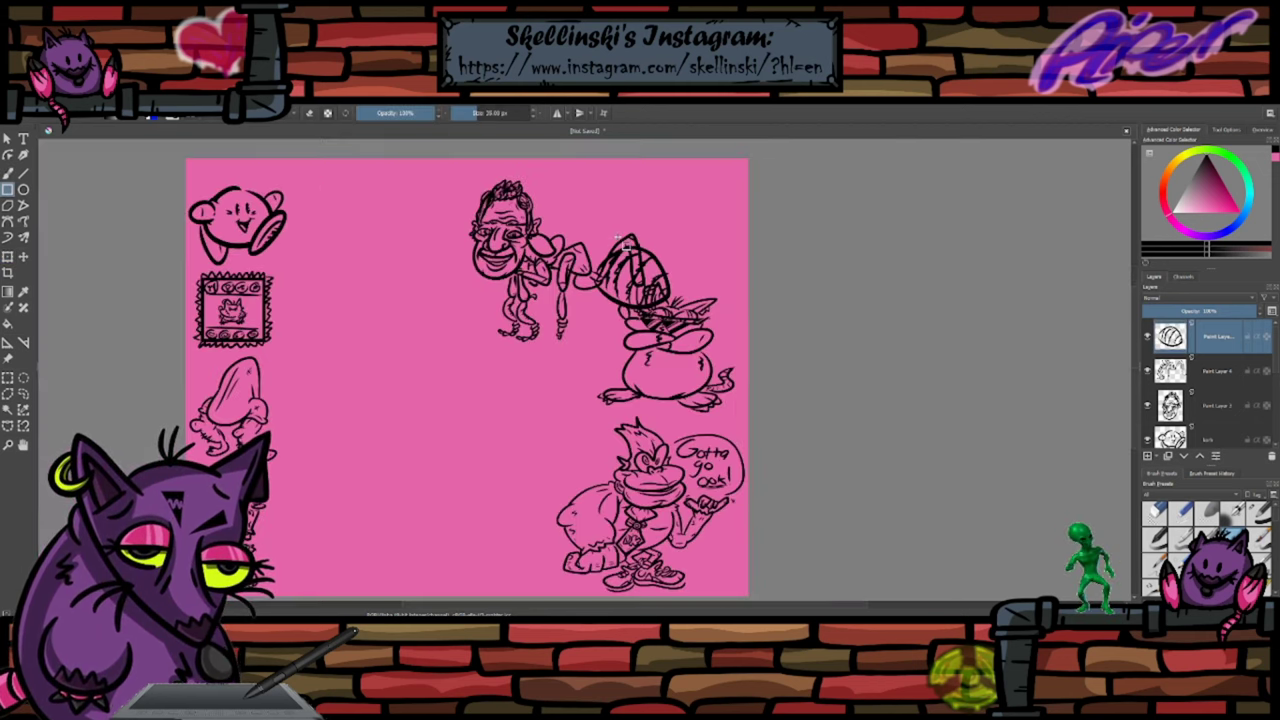
scroll(606, 252, "up", 2)
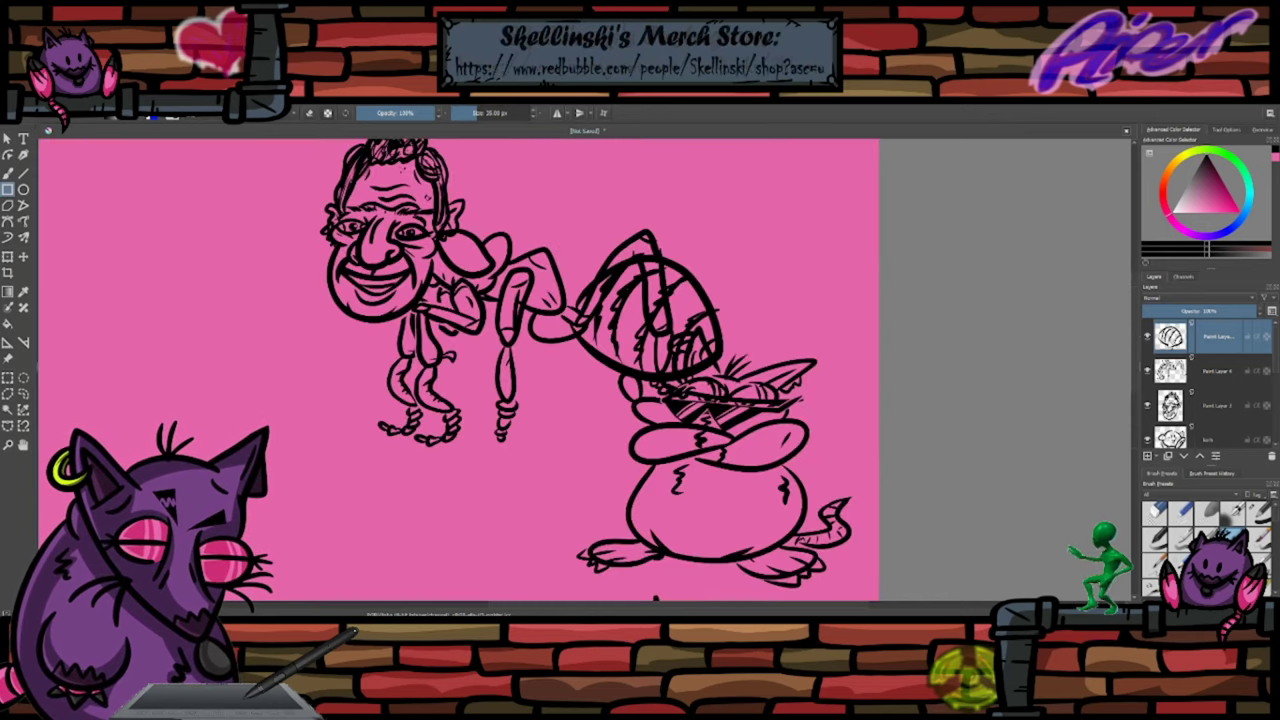
left_click(1181, 312)
scroll(710, 258, "up", 1)
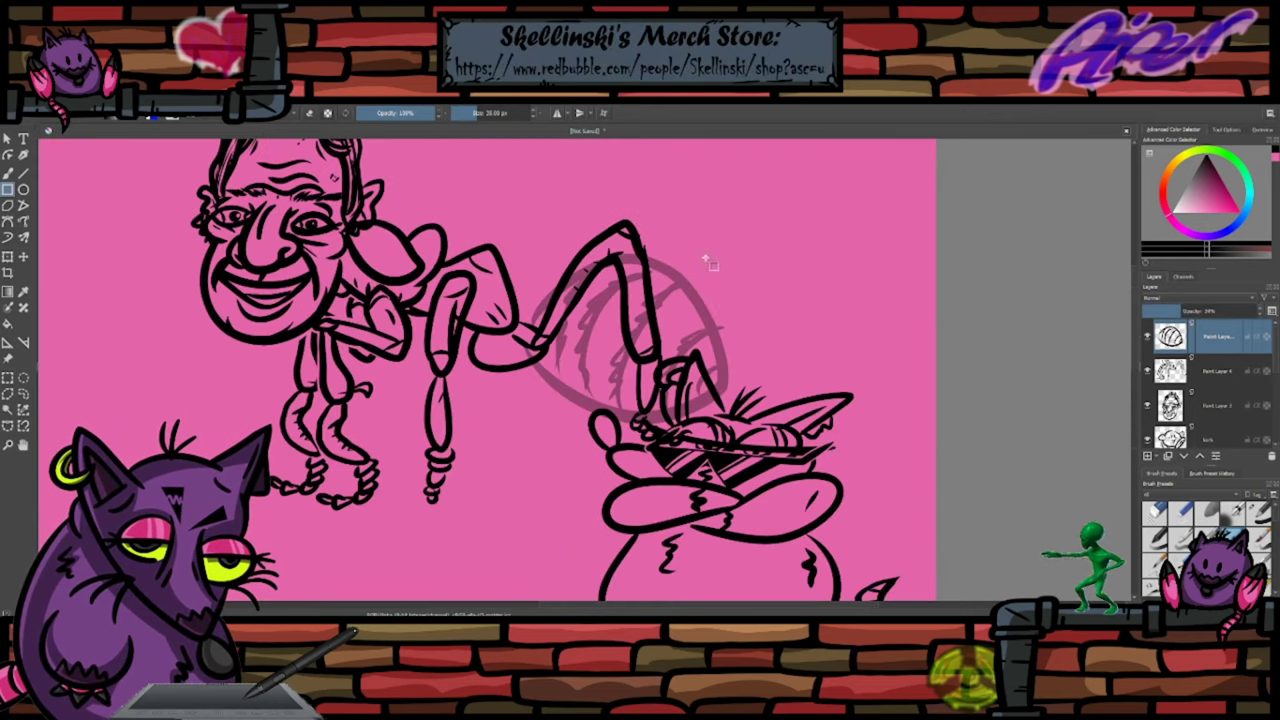
- Erase the abdomen lines crossing the bent hind leg and hide the layer of the overlapping sunglasses character
left_click(8, 174)
key("e")
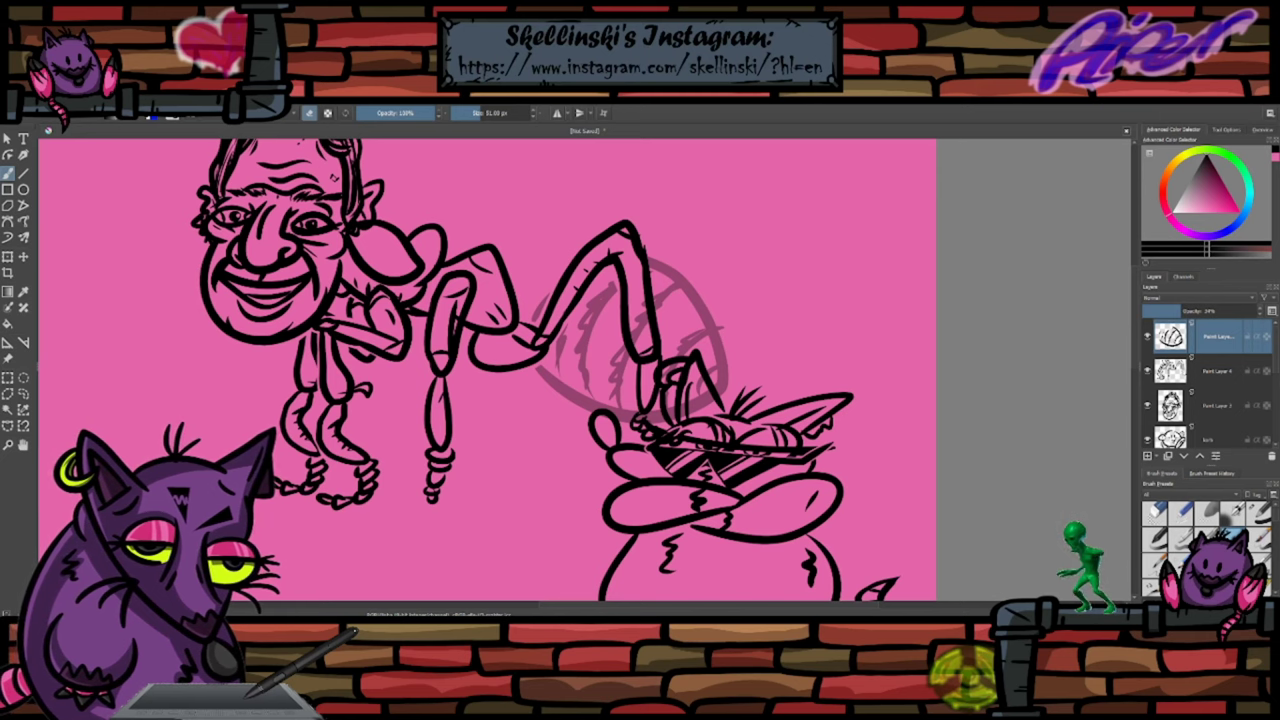
scroll(771, 308, "down", 1)
scroll(746, 306, "up", 1)
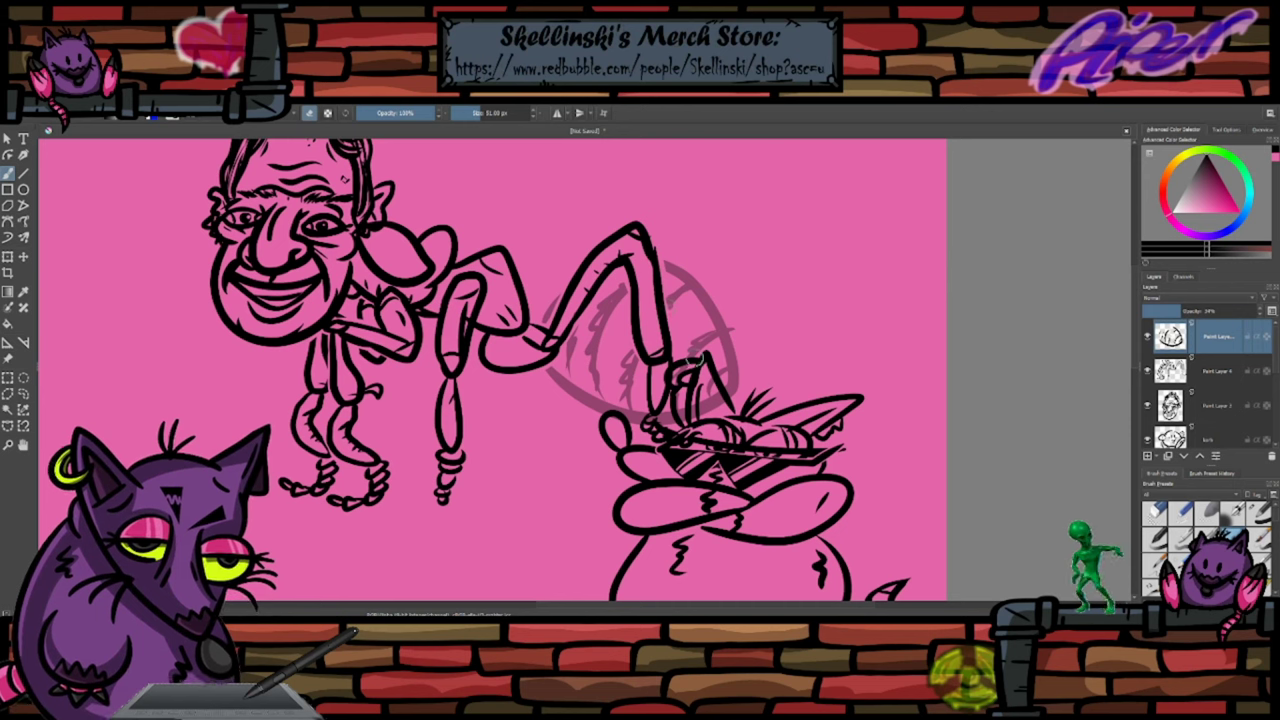
left_click(1148, 406)
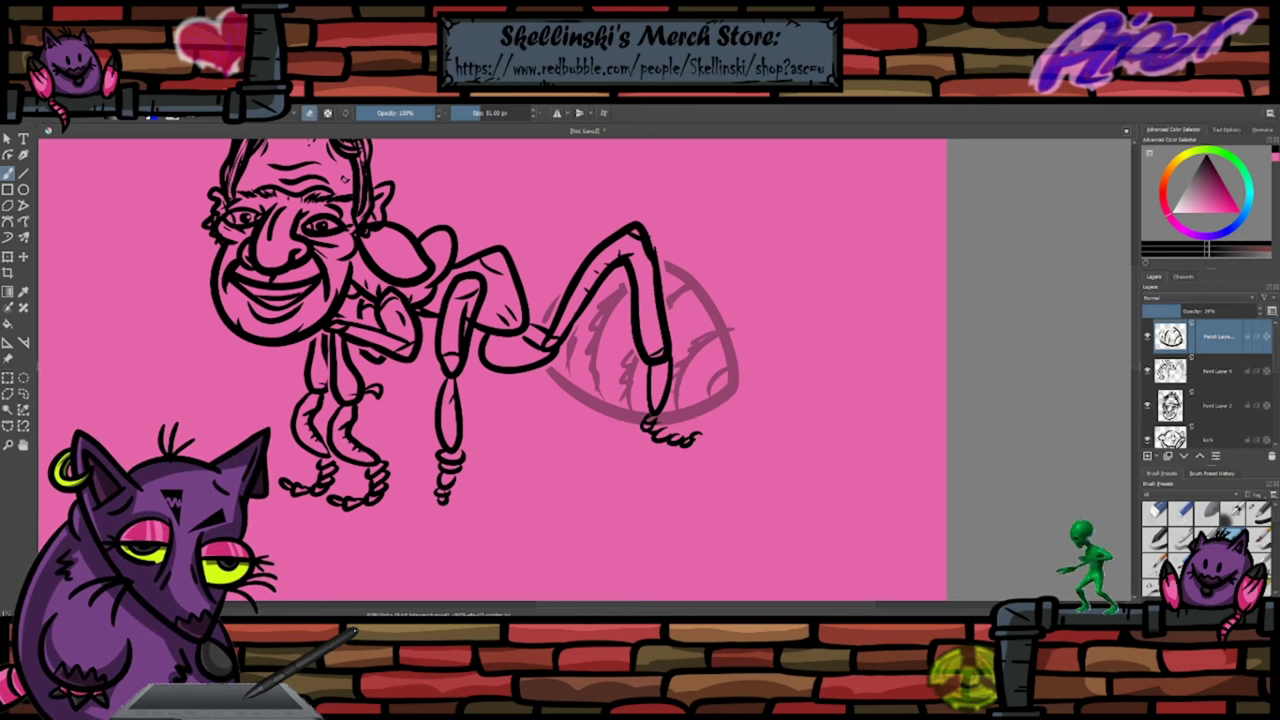
left_click(1218, 371)
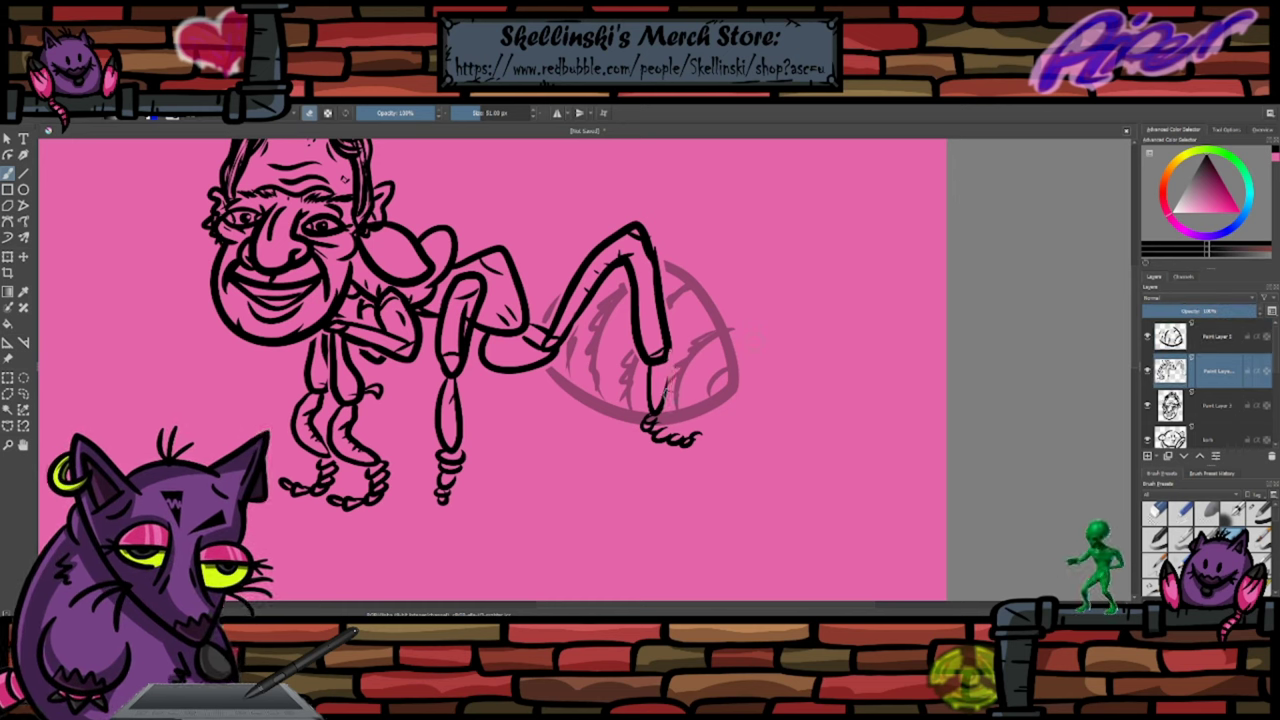
key("Page_Up")
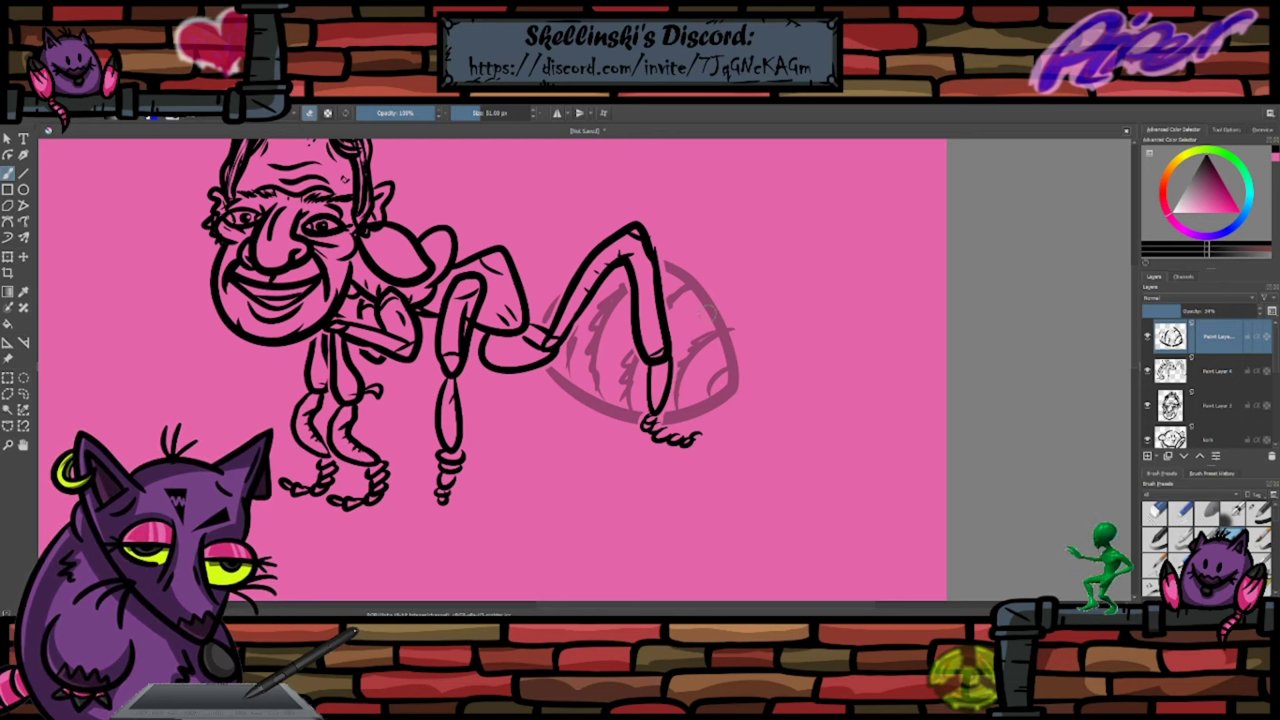
- Restore the abdomen layer's opacity to 100% and merge it down into the insect body layer
scroll(757, 307, "down", 3)
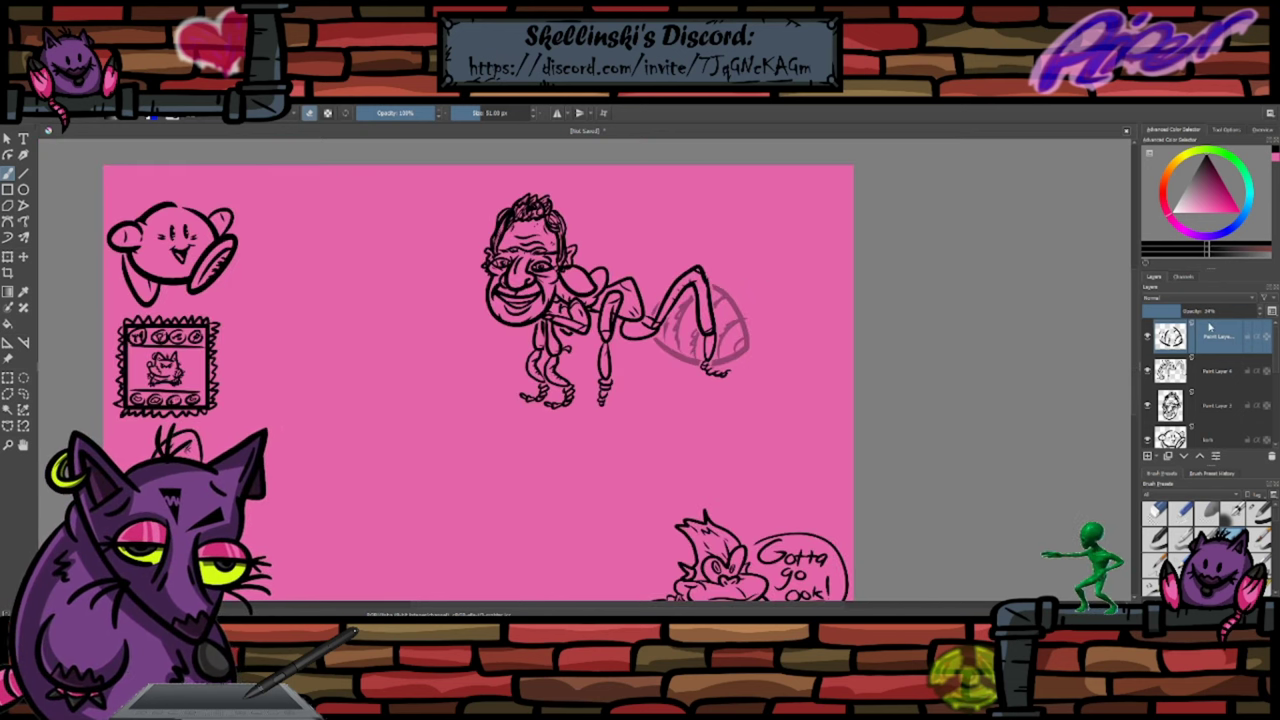
left_click_drag(1210, 312, 1268, 312)
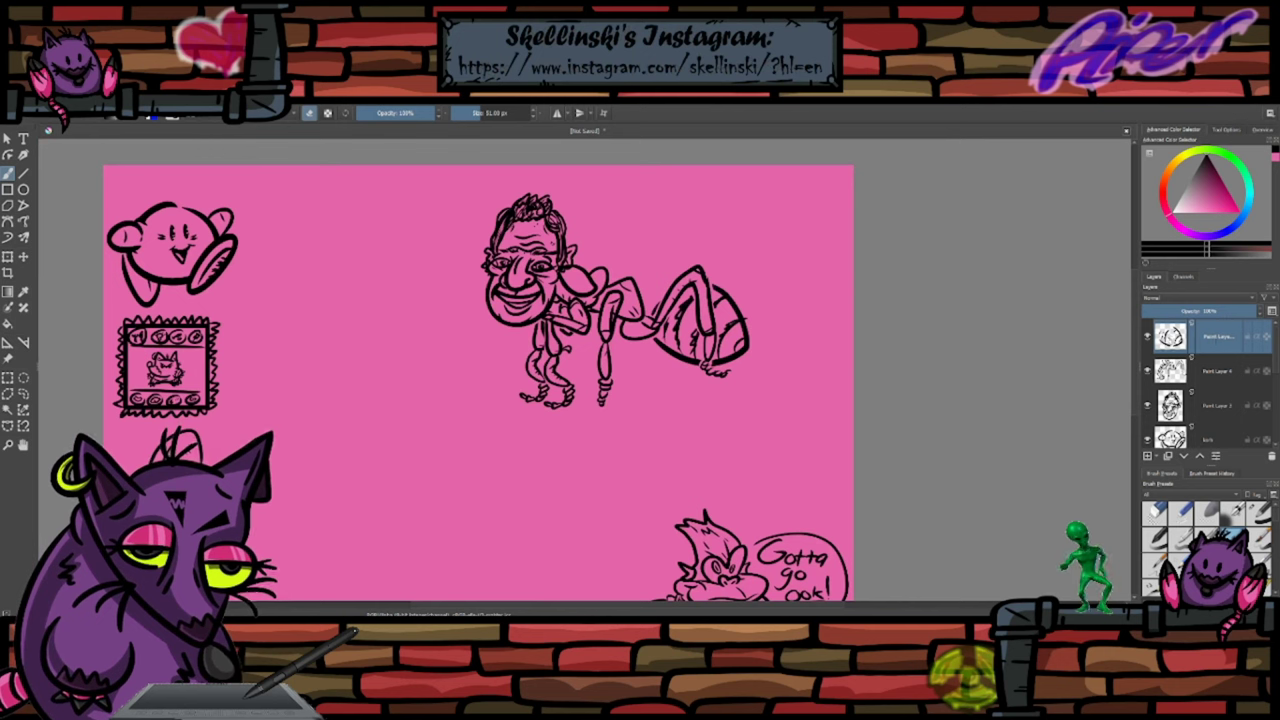
key("ctrl+e")
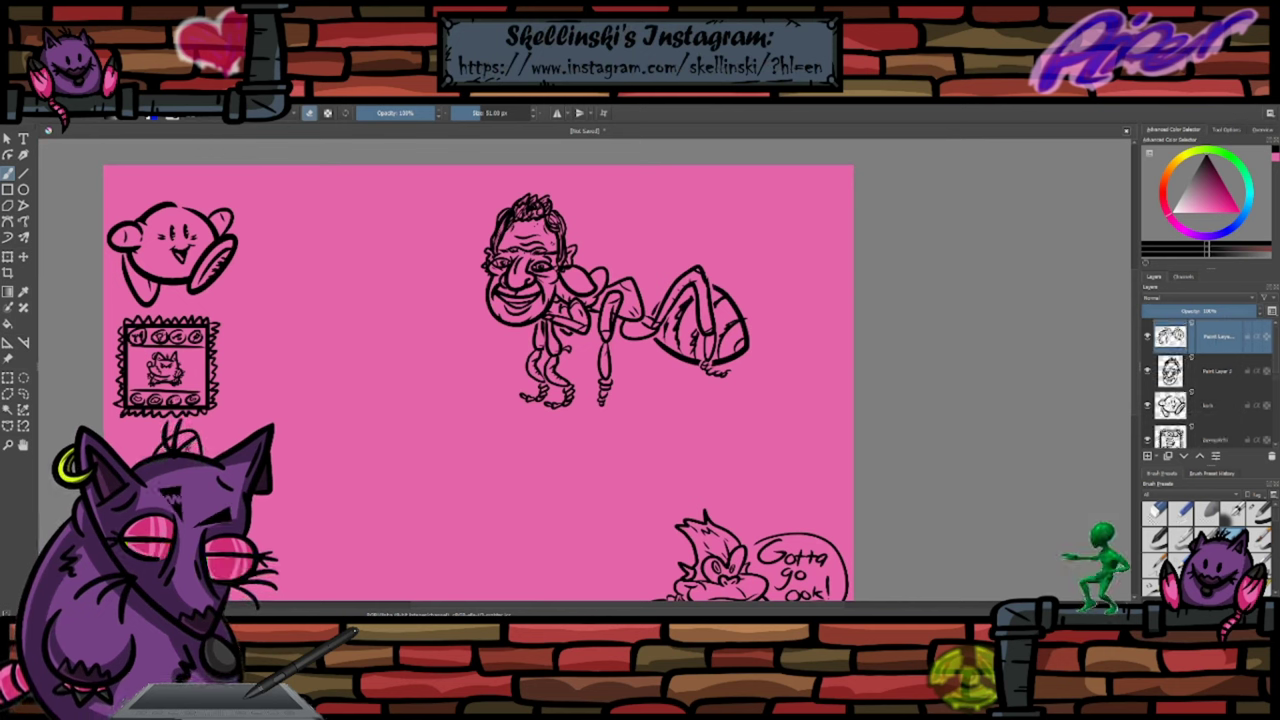
- Draw the far hind leg behind the bent one, with small toes peeking out beneath the striped abdomen
scroll(670, 275, "up", 3)
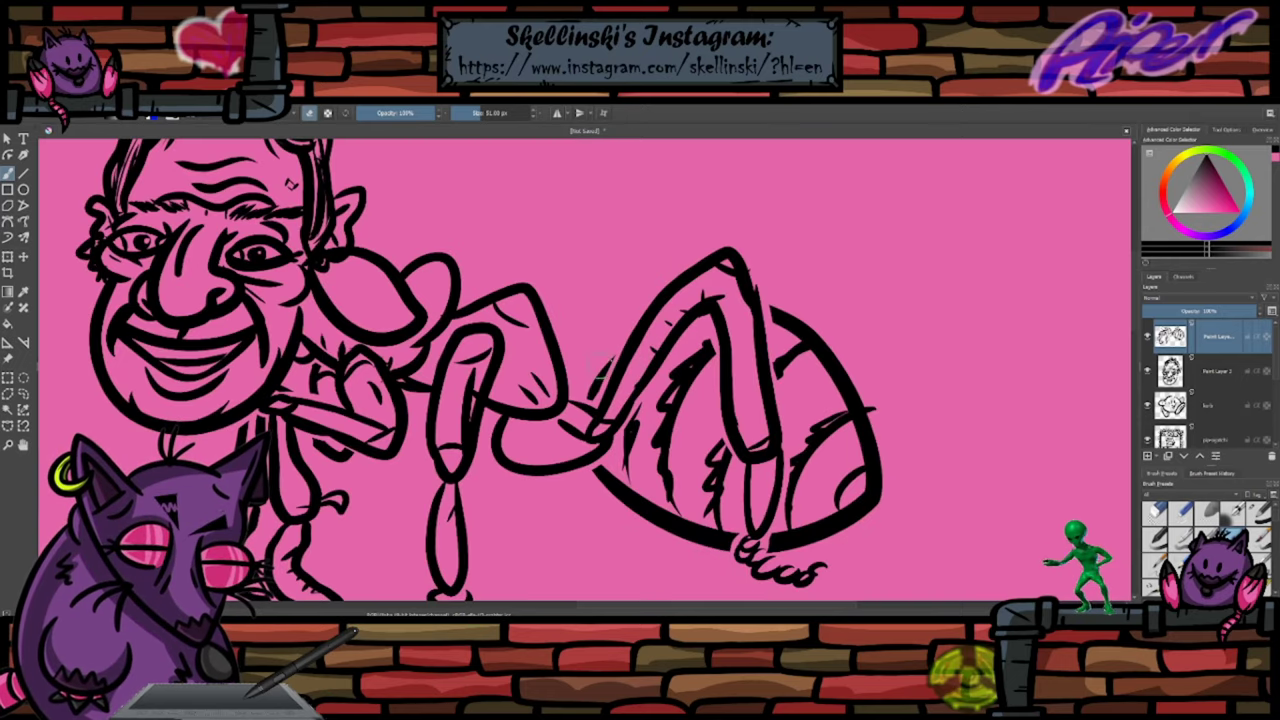
key("e")
mouse_move(587, 403)
left_mouse_down()
mouse_move(610, 342)
mouse_move(692, 306)
mouse_move(698, 250)
left_mouse_up()
key("ctrl+z")
left_click_drag(587, 402, 698, 263)
scroll(690, 284, "down", 2)
scroll(730, 370, "up", 2)
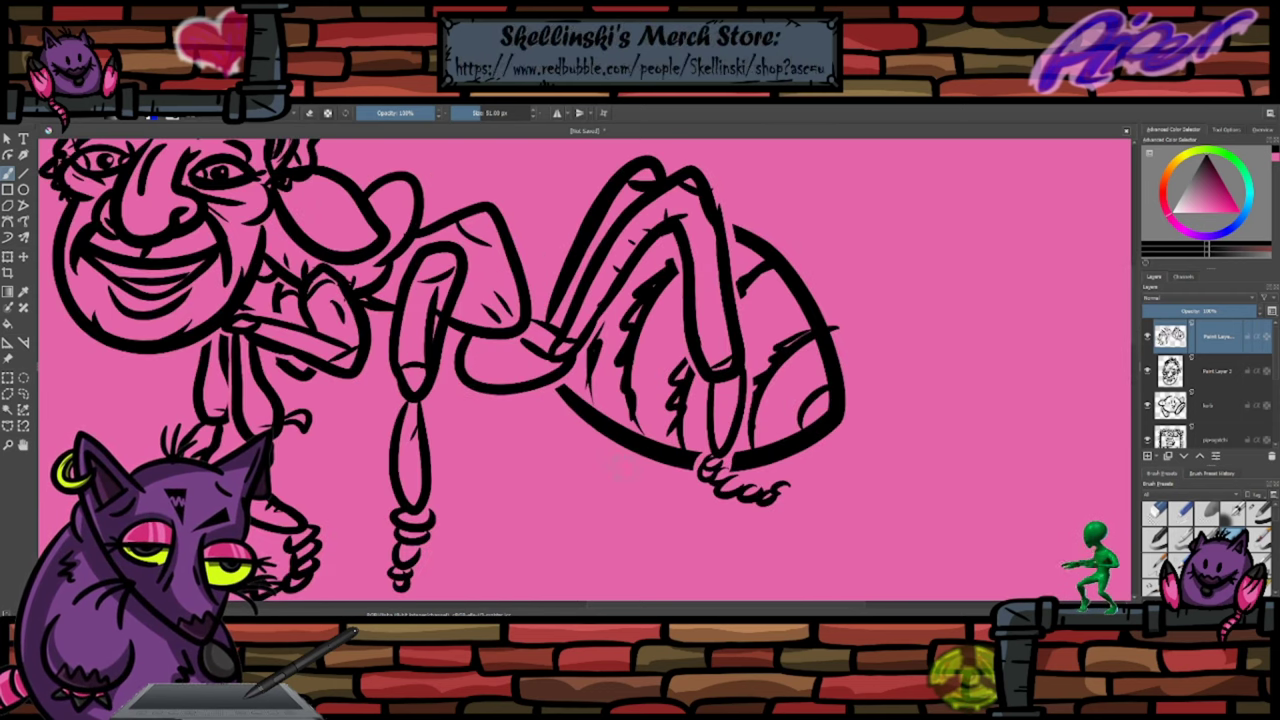
left_click_drag(625, 447, 664, 465)
left_click_drag(659, 474, 680, 467)
- Transform the body layer, rotating it slightly clockwise so the abdomen end tilts downward
scroll(680, 467, "down", 6)
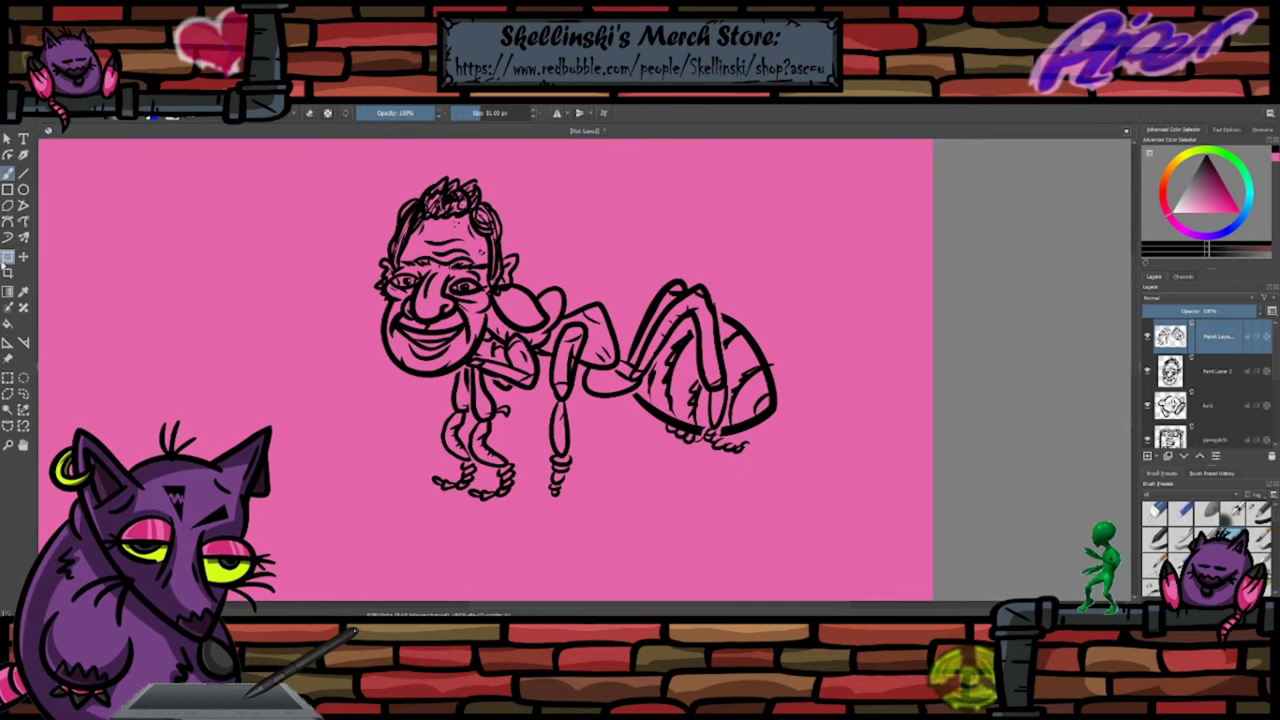
left_click(7, 256)
mouse_move(775, 421)
left_mouse_down()
mouse_move(776, 453)
mouse_move(776, 441)
left_mouse_up()
left_click_drag(690, 289, 719, 332)
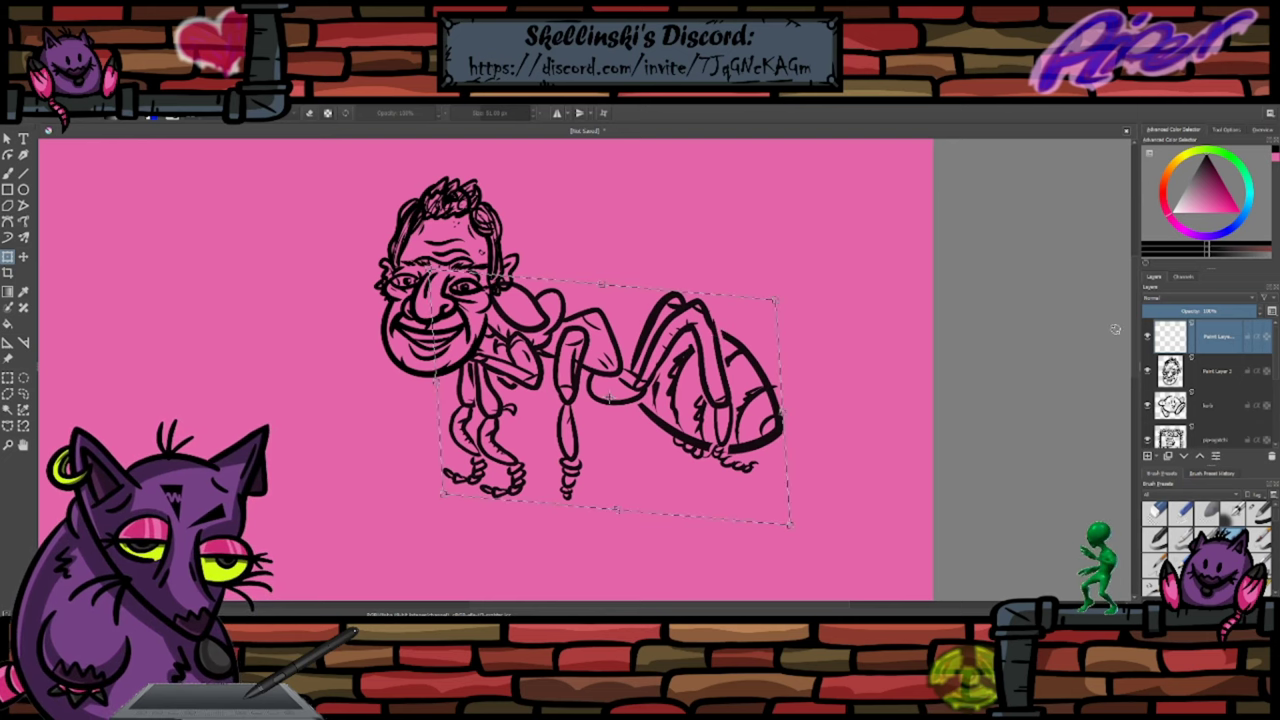
- Erase the body lines overlapping the back of the head and touch up the strokes at the neck
scroll(485, 284, "up", 2)
key("b")
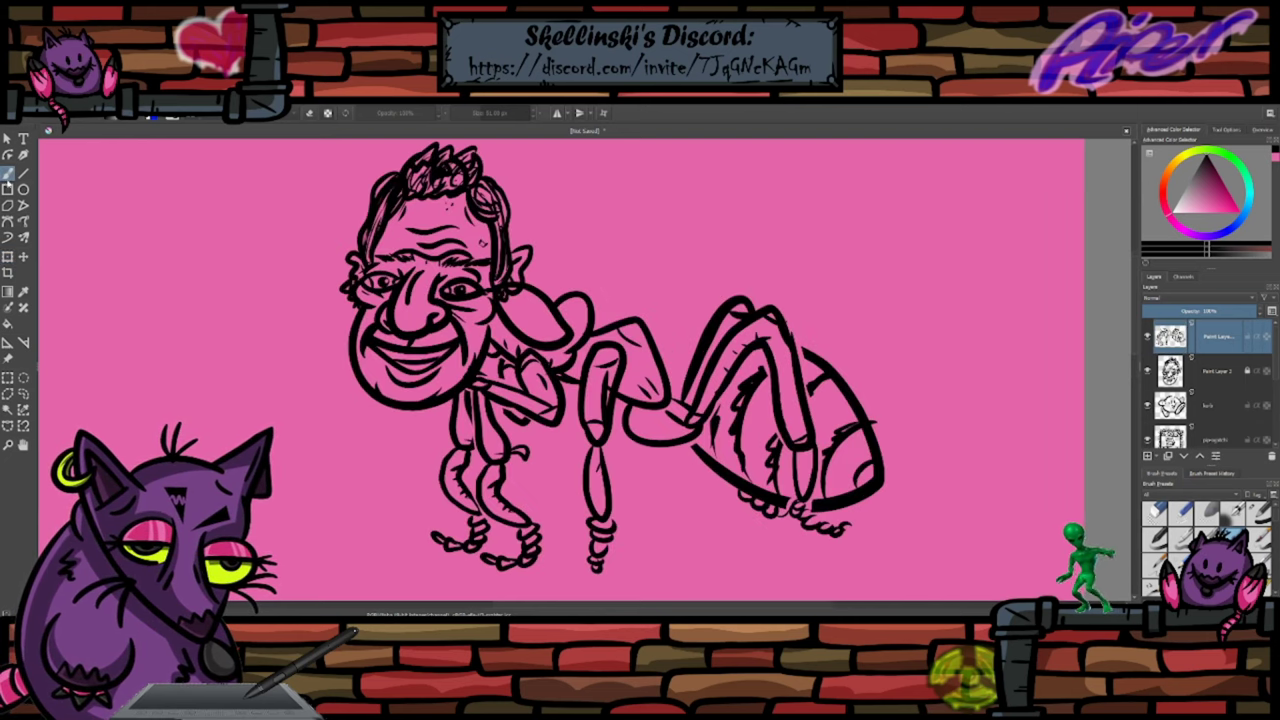
scroll(311, 250, "up", 2)
key("e")
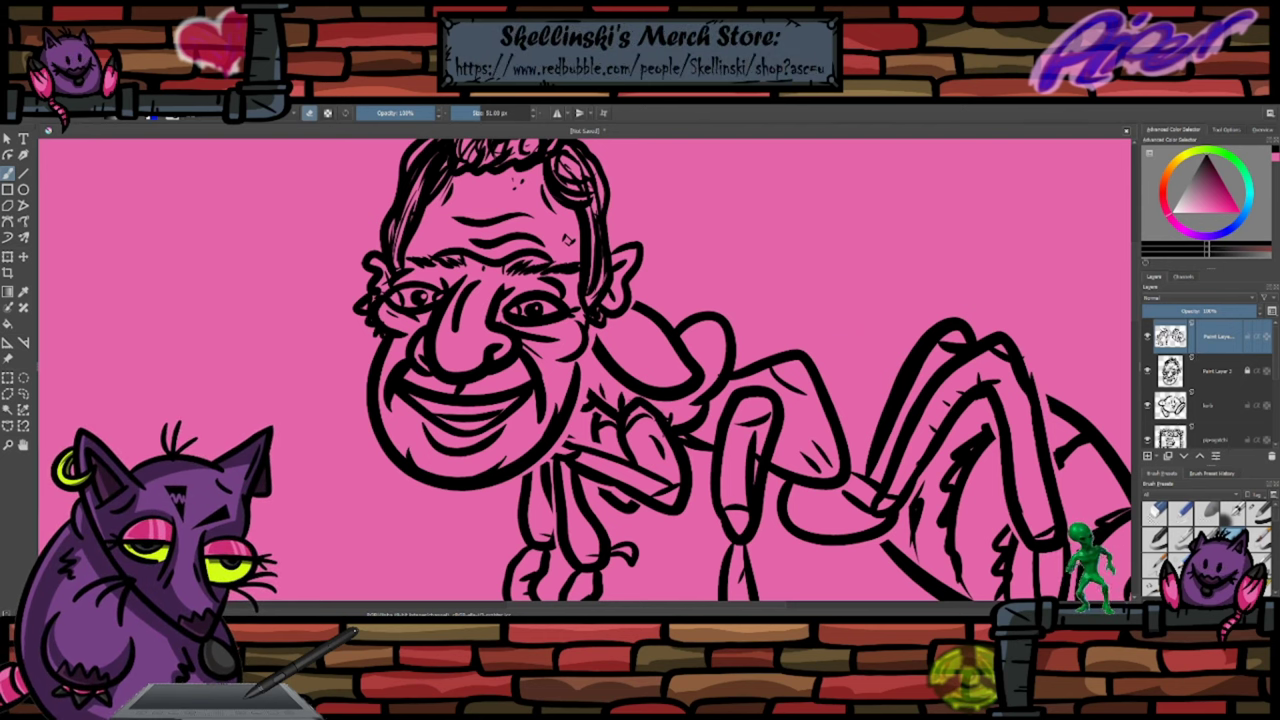
scroll(563, 306, "down", 2)
scroll(572, 300, "up", 1)
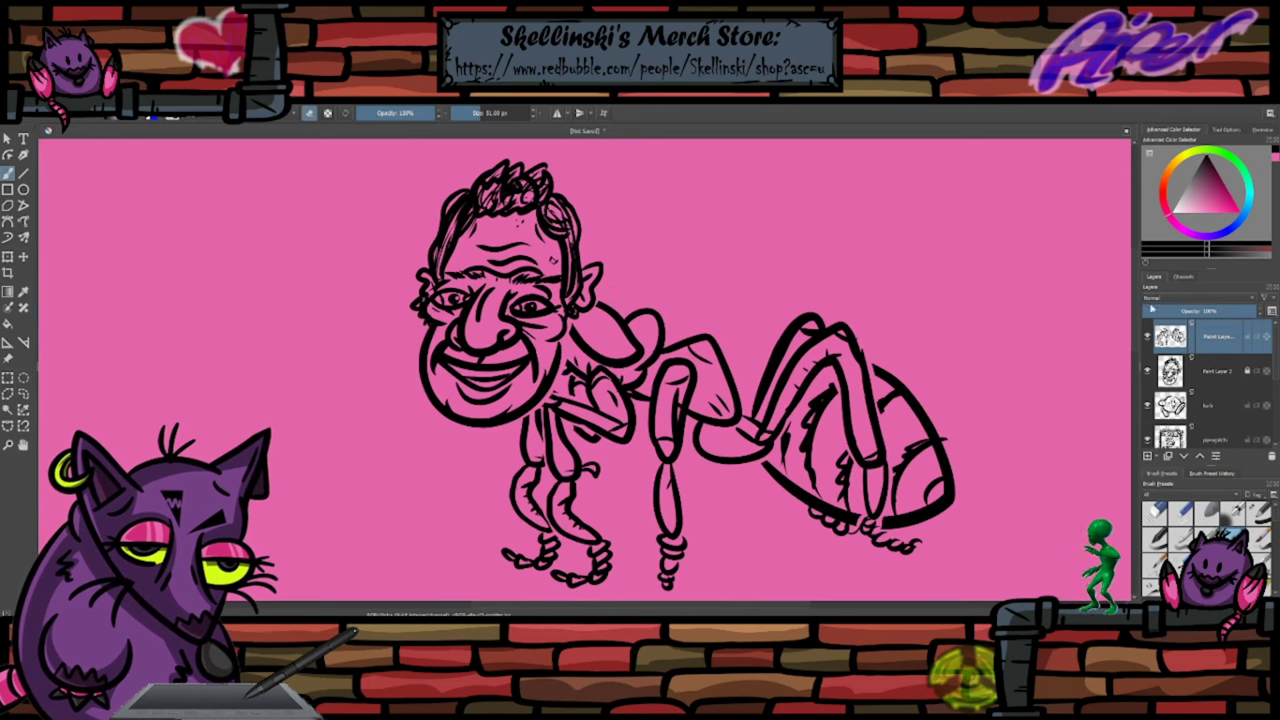
- Unlock the face layer and merge the insect body layer down into it
left_click(1244, 376)
key("ctrl+e")
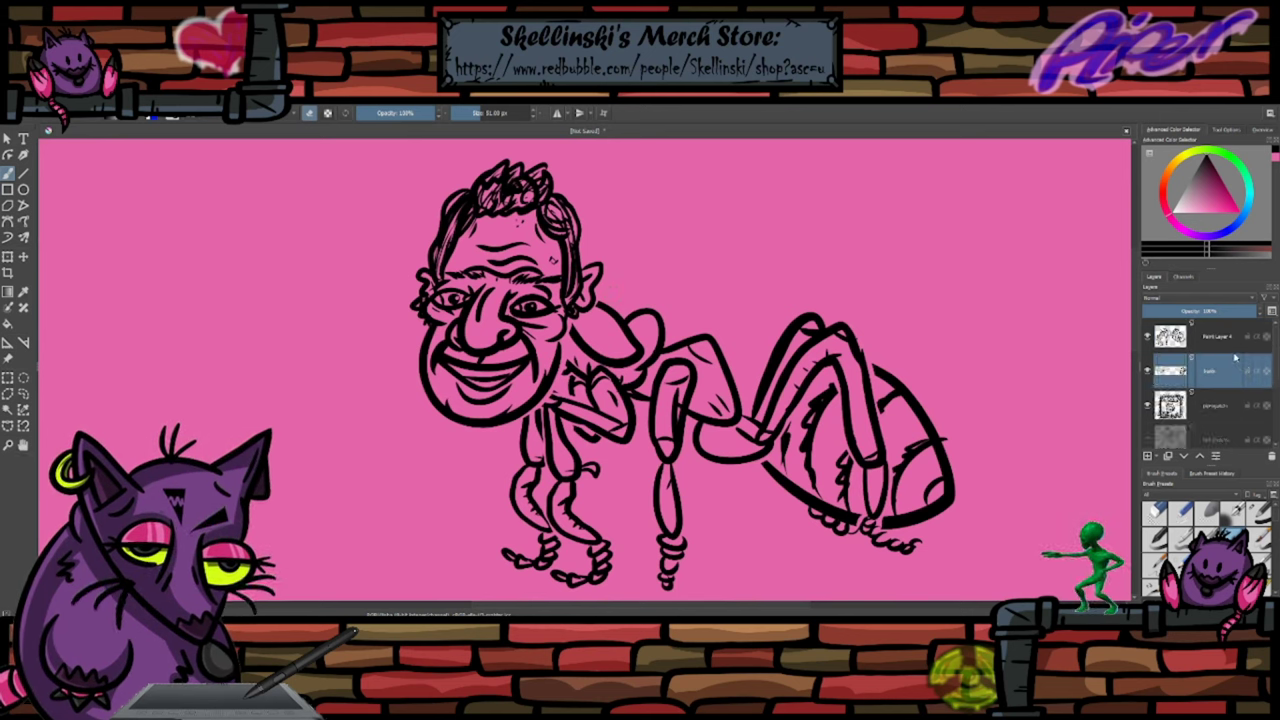
key("ctrl+z")
left_click(1215, 341)
key("ctrl+e")
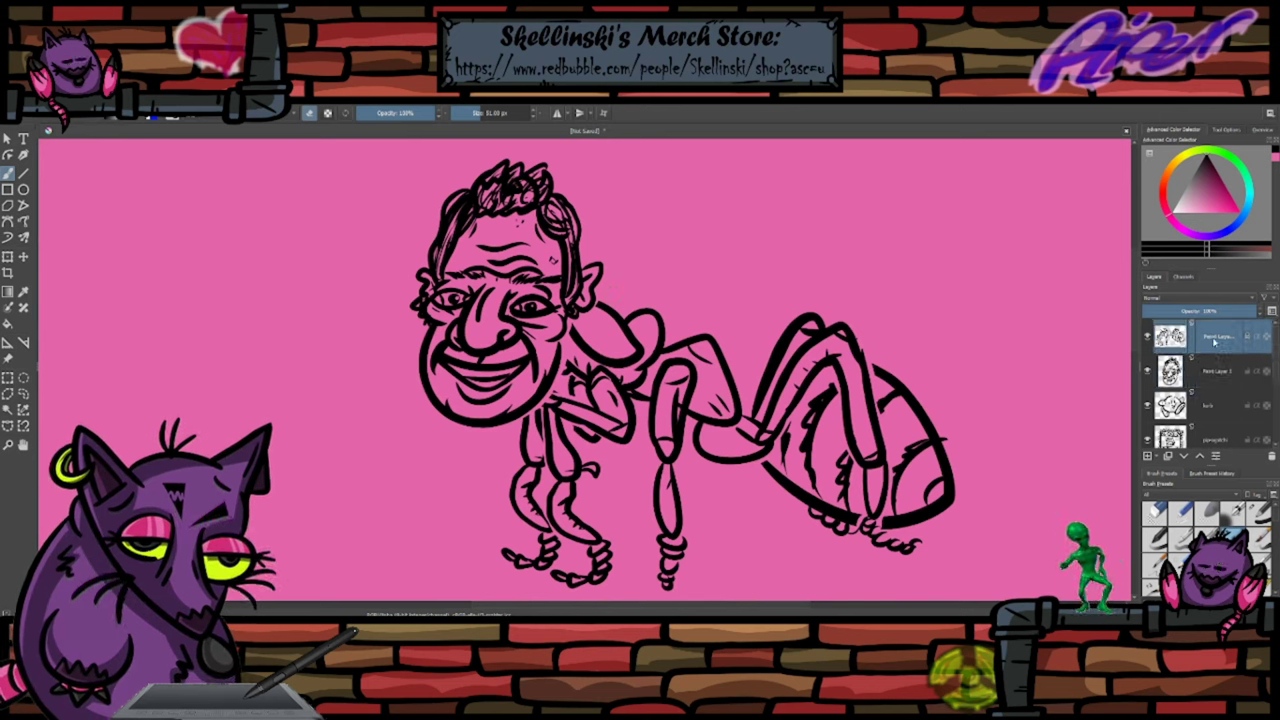
- Reduce the brush size to 18 px and draw thin crease lines around the right eye and above the left eye
scroll(895, 406, "down", 3)
scroll(745, 365, "up", 6)
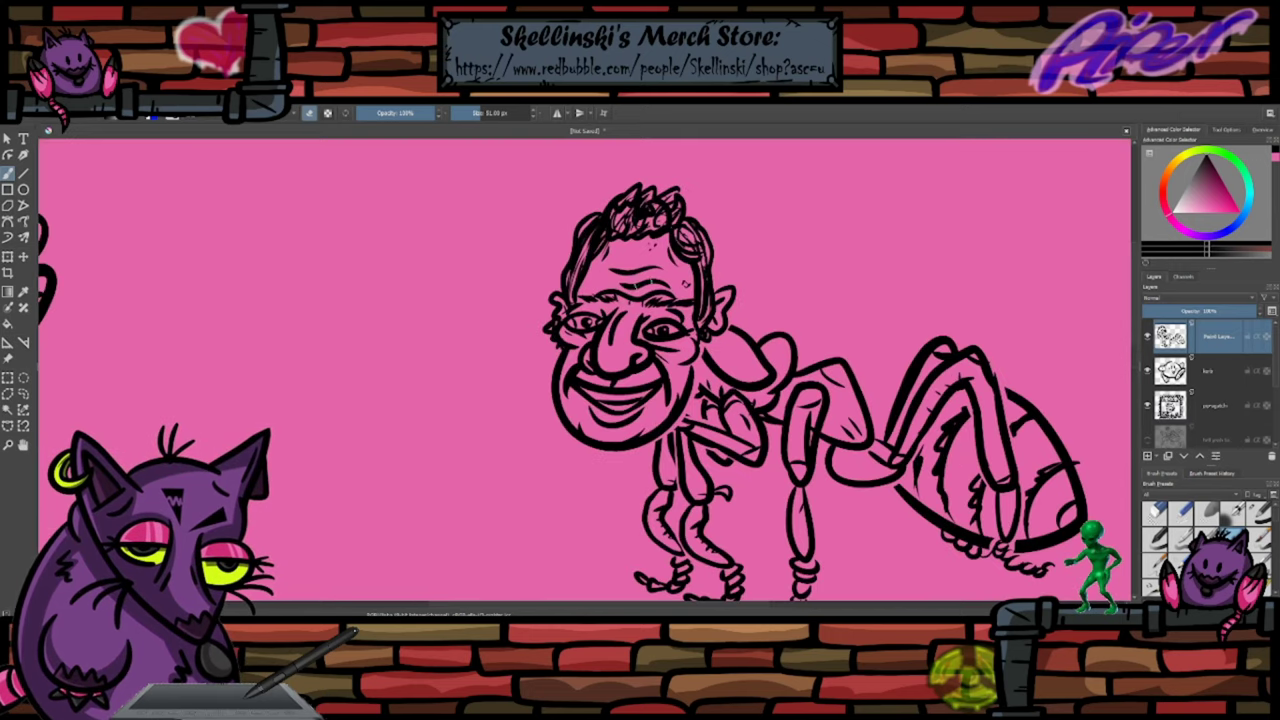
scroll(655, 312, "up", 2)
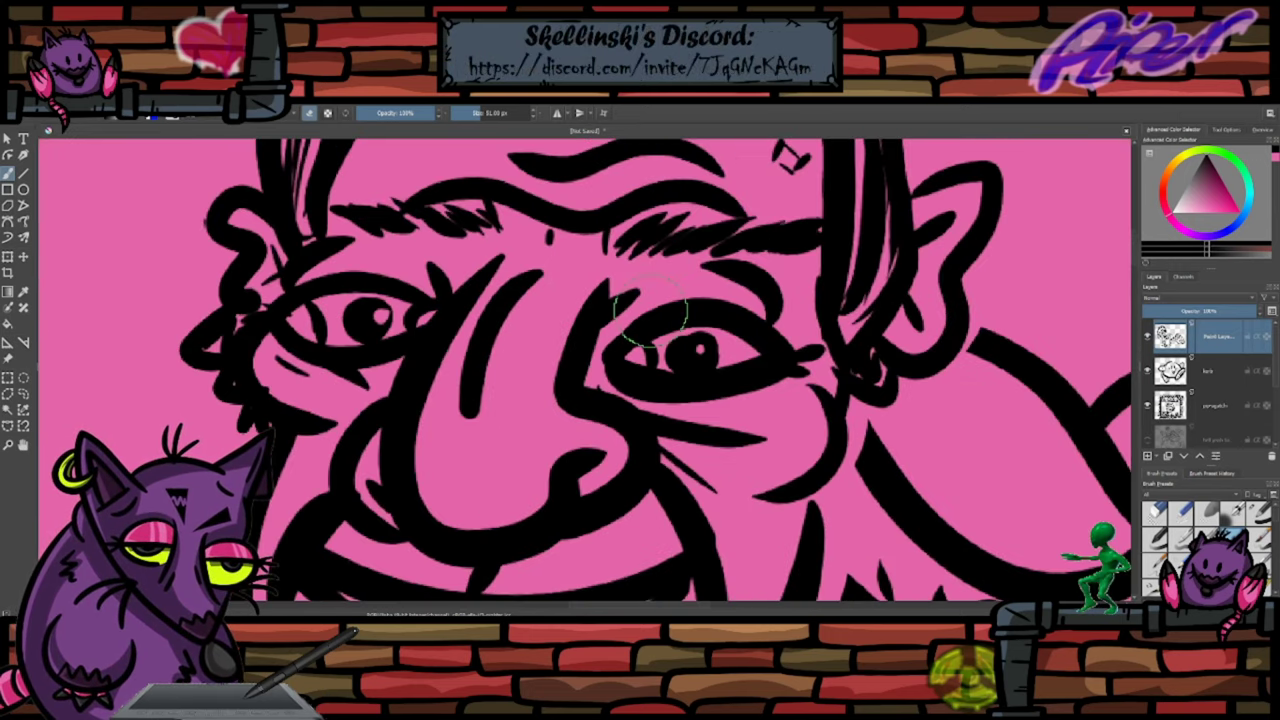
mouse_move(772, 394)
left_mouse_down()
mouse_move(672, 400)
mouse_move(716, 406)
left_mouse_up()
key("ctrl+z")
key("e")
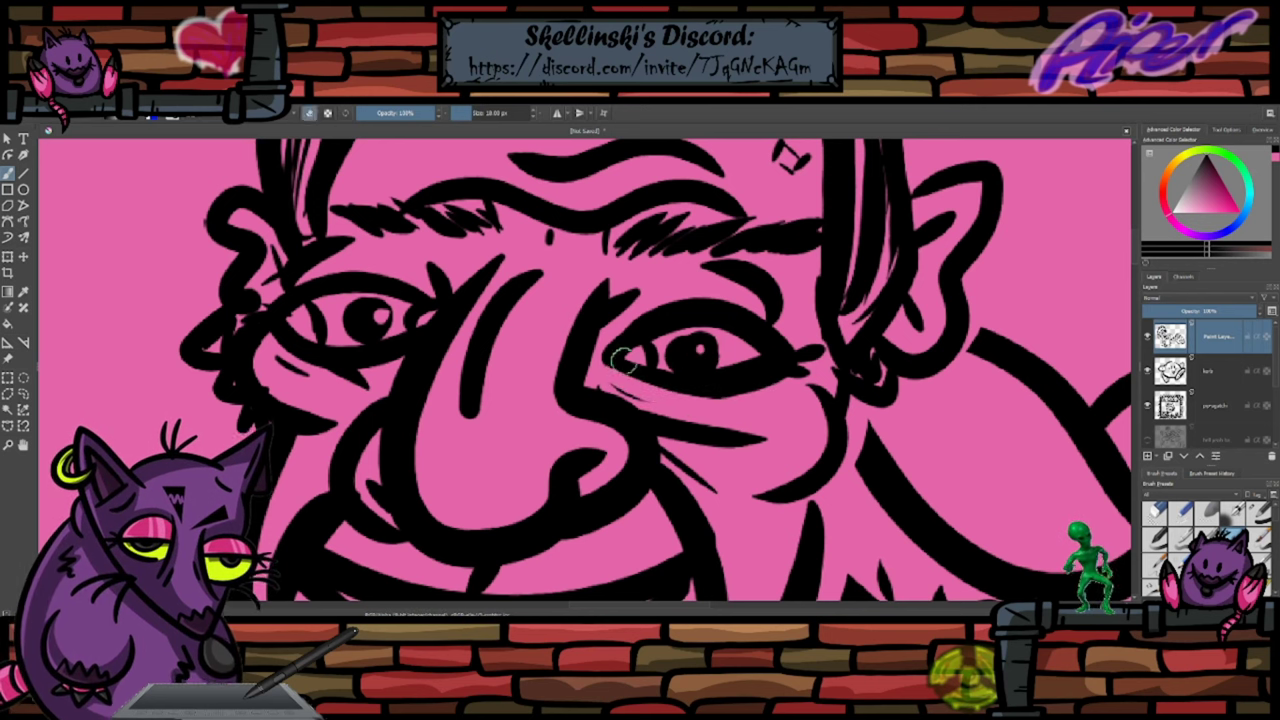
key("e")
left_click_drag(620, 362, 796, 390)
left_click_drag(620, 344, 679, 311)
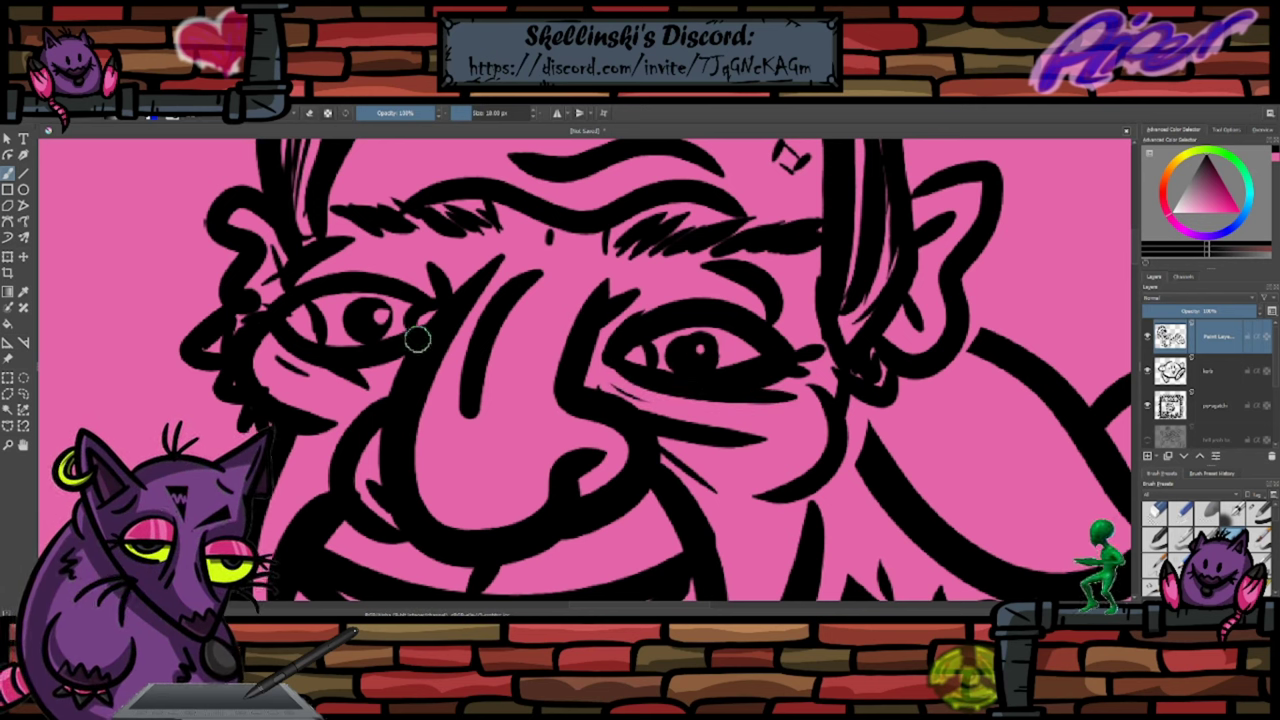
left_click_drag(448, 292, 372, 258)
mouse_move(652, 310)
left_mouse_down()
mouse_move(705, 283)
mouse_move(690, 282)
left_mouse_up()
- Erase small curved highlights inside the irises of both eyes
key("e")
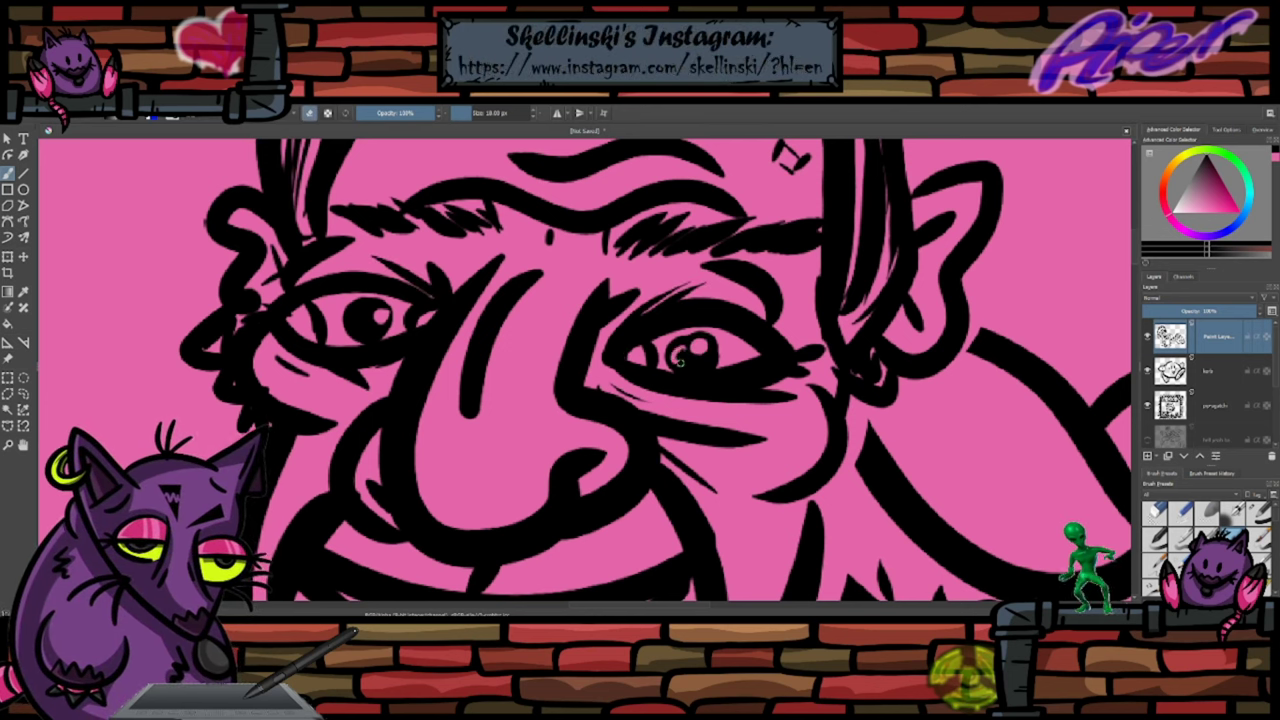
key("ctrl+z")
left_click_drag(678, 346, 698, 362)
left_click_drag(364, 314, 382, 324)
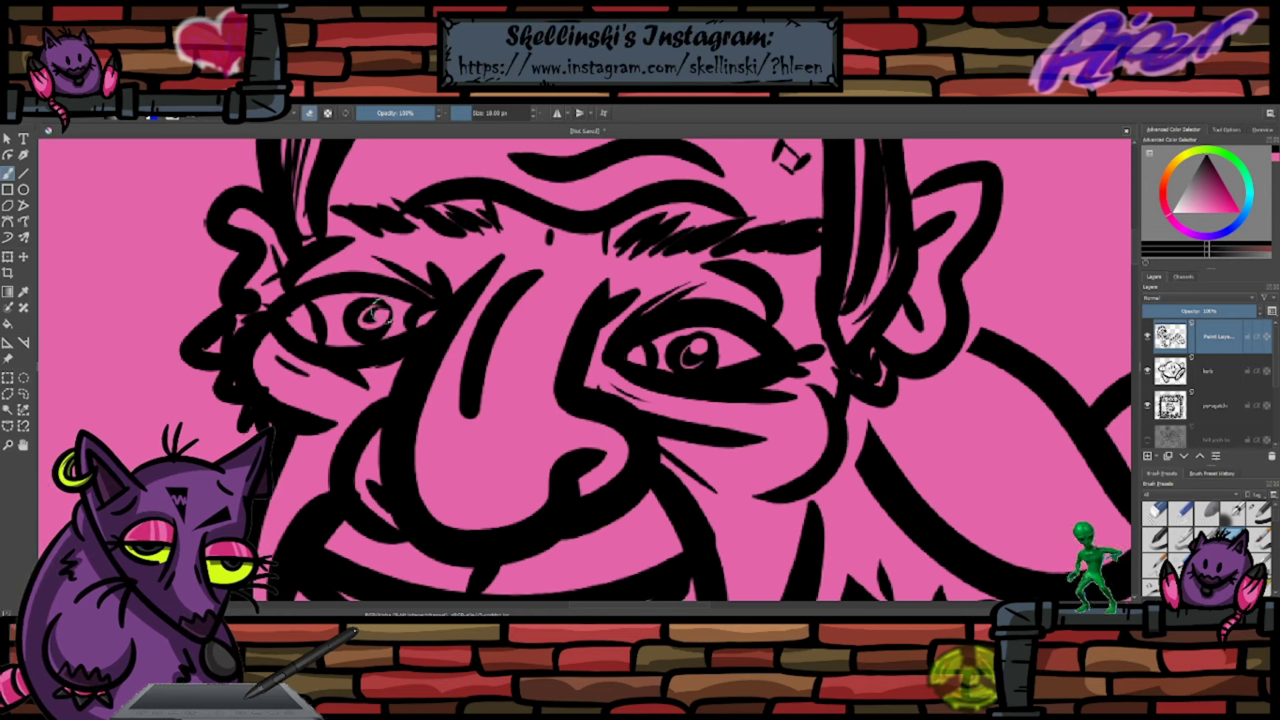
- Add thin crease lines beneath the left eye and light contour lines down the left side of the nose
key("e")
left_click_drag(390, 370, 310, 379)
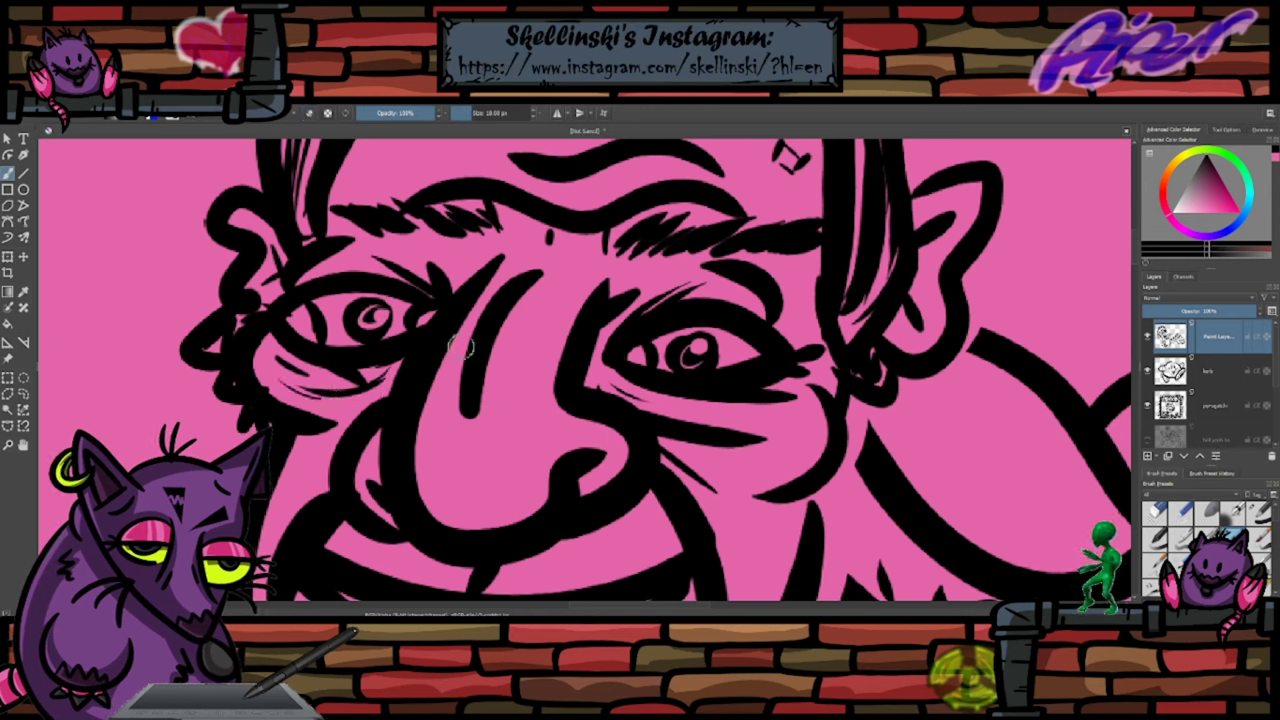
mouse_move(441, 388)
left_mouse_down()
mouse_move(420, 446)
mouse_move(432, 499)
left_mouse_up()
left_click_drag(454, 460, 462, 499)
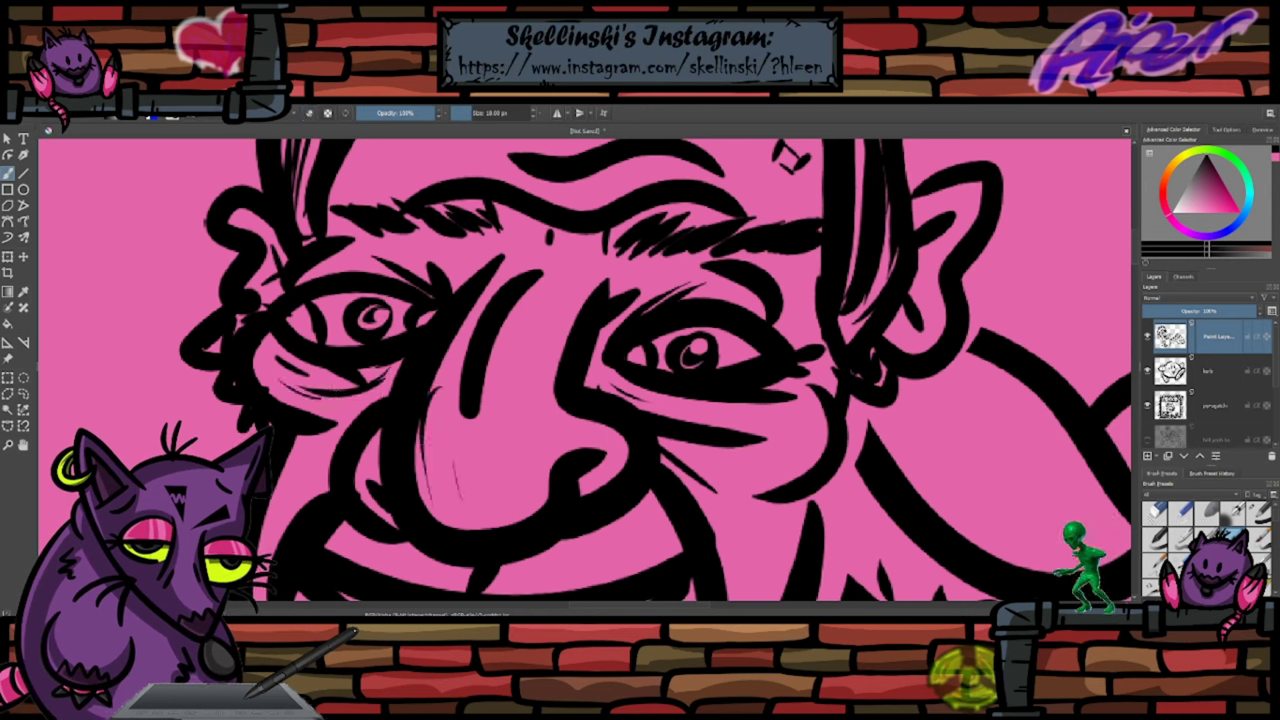
- Erase a small highlight inside the right nostril
key("e")
left_click_drag(598, 452, 564, 475)
key("e")
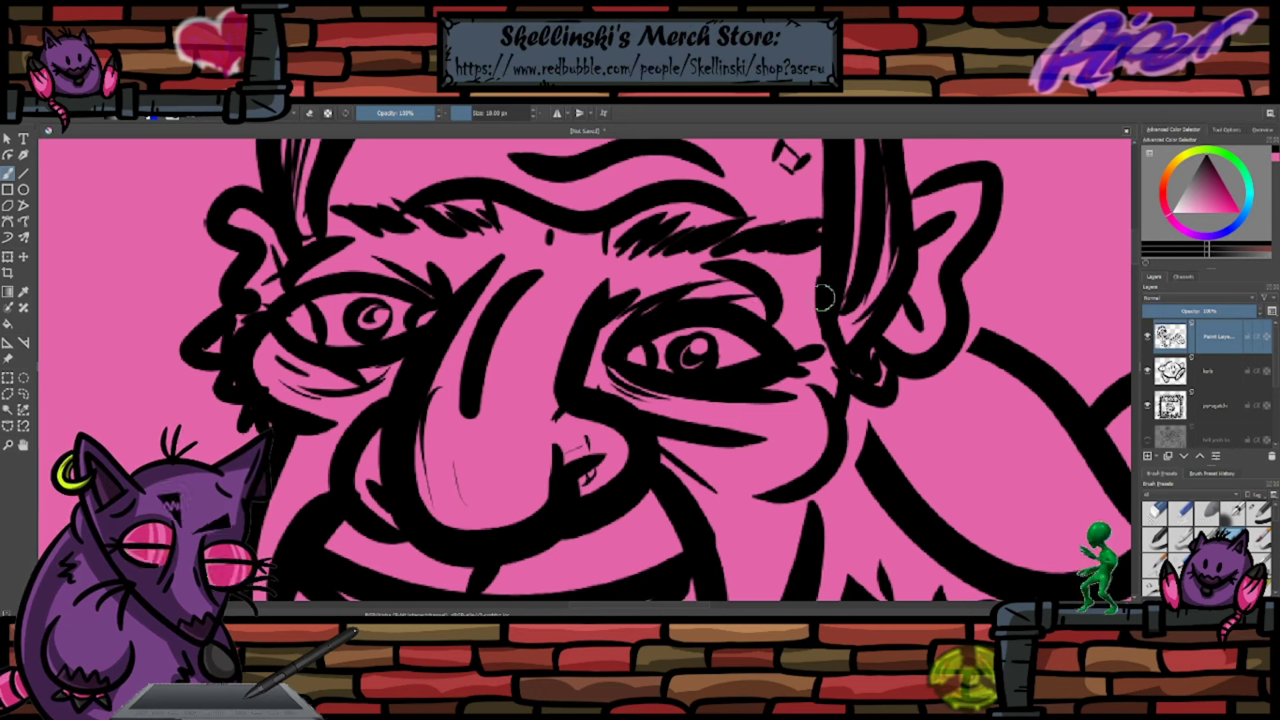
- Draw thin wrinkle lines under the right eye, along the cheek and smile crease, and beside the right nostril
left_click_drag(810, 404, 676, 420)
left_click_drag(771, 500, 835, 483)
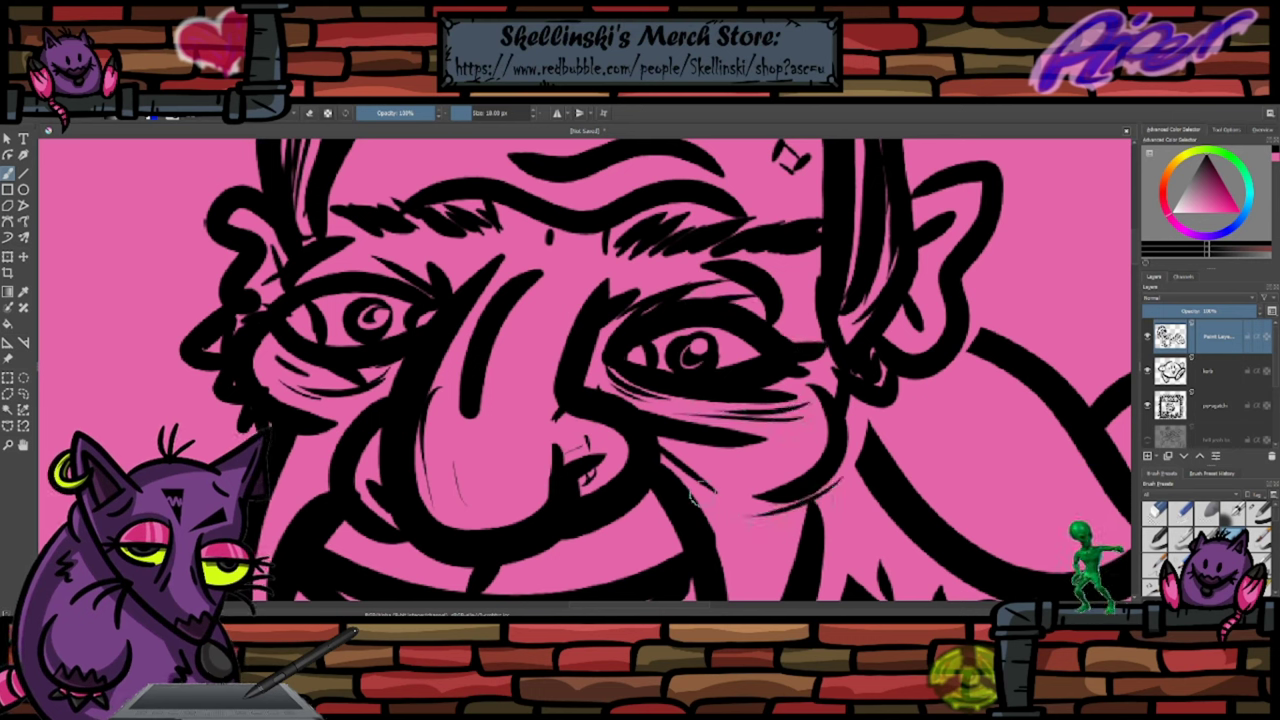
left_click_drag(672, 472, 744, 546)
left_click_drag(692, 492, 729, 582)
left_click_drag(581, 489, 606, 476)
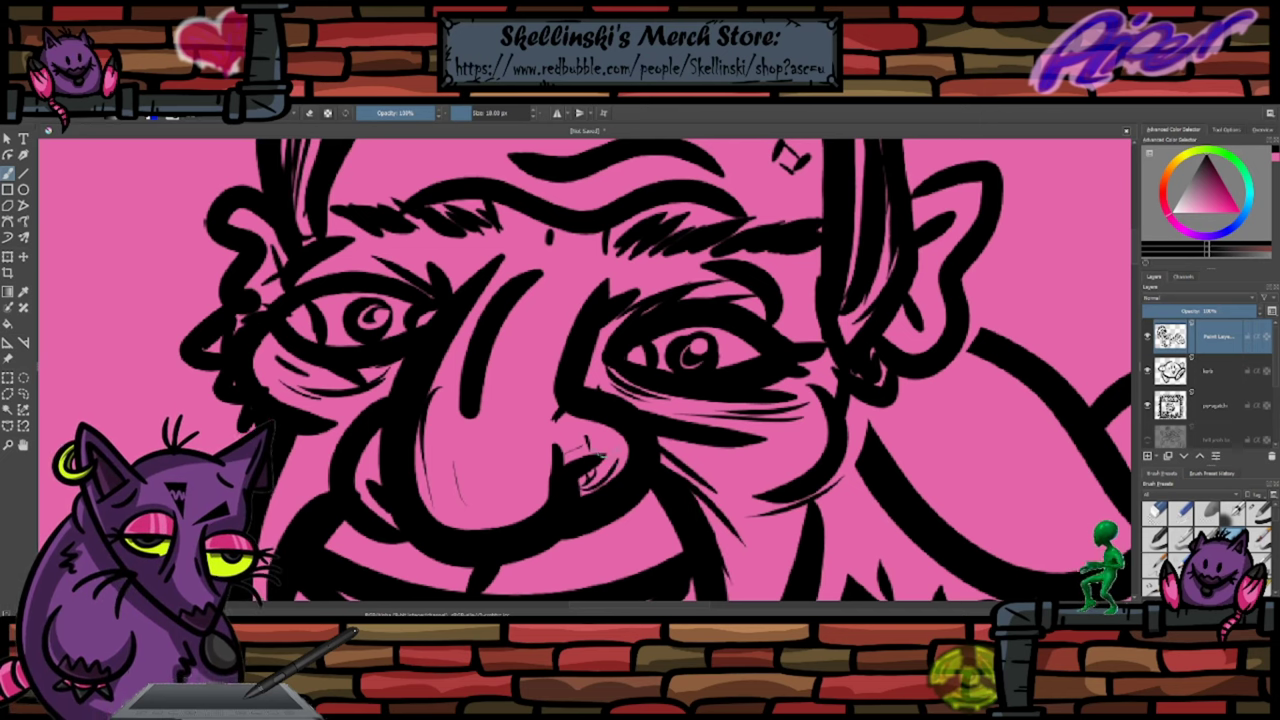
- Add long tapered lines along the left side and bridge of the nose
mouse_move(446, 516)
left_mouse_down()
mouse_move(441, 446)
mouse_move(466, 338)
left_mouse_up()
key("ctrl+z")
left_click_drag(433, 494, 474, 330)
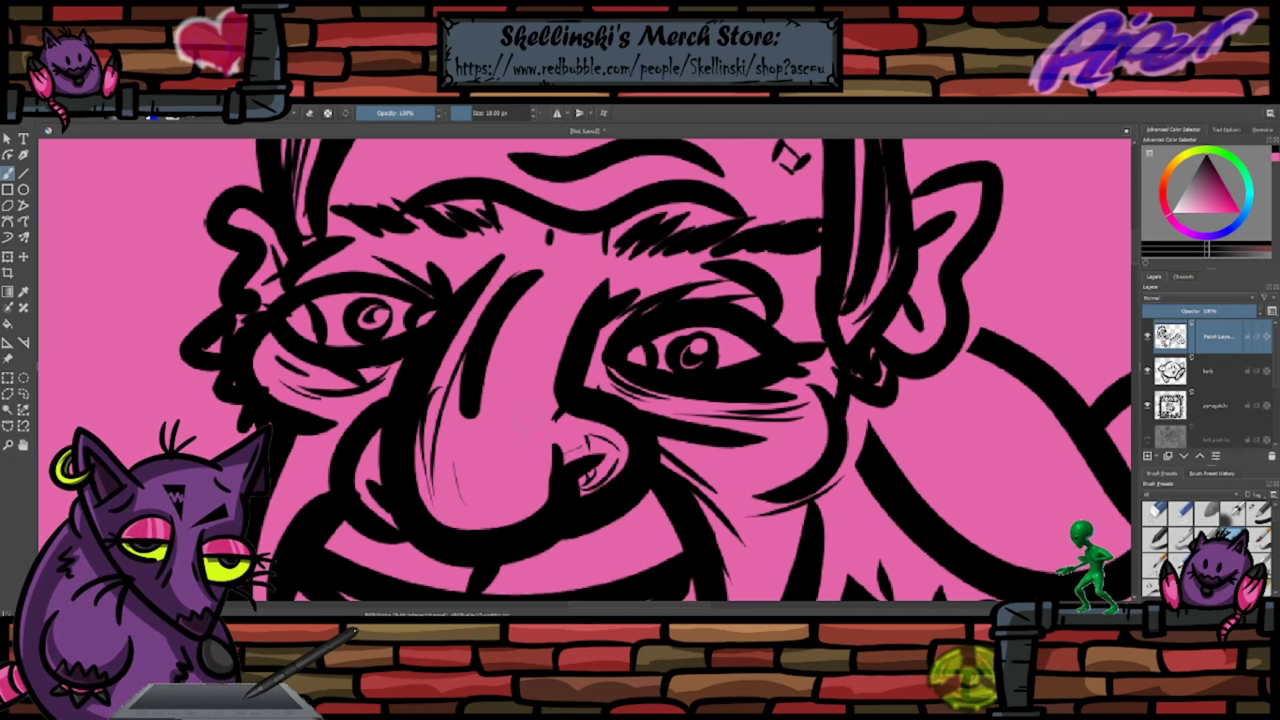
left_click_drag(512, 284, 477, 456)
- Draw thin curved lines alongside the middle and lower forehead wrinkles
scroll(615, 362, "down", 6)
scroll(621, 322, "up", 7)
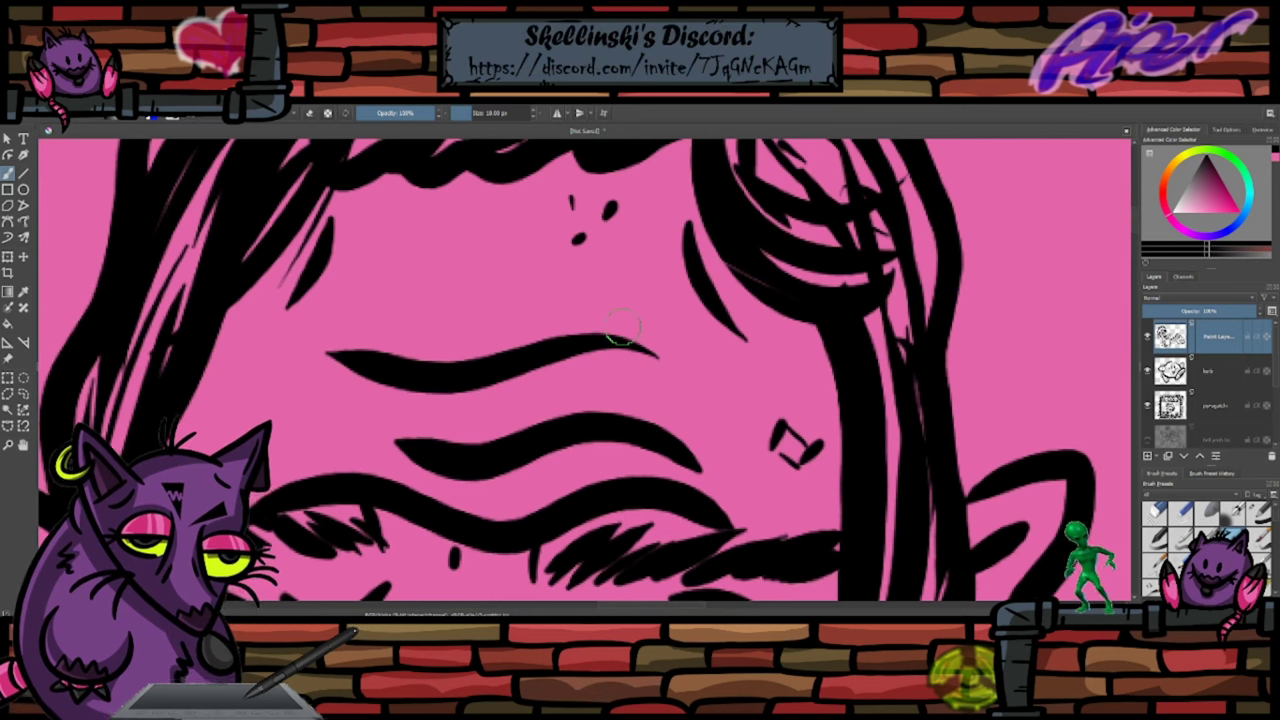
left_click_drag(678, 436, 416, 426)
key("ctrl+z")
left_click_drag(700, 436, 416, 427)
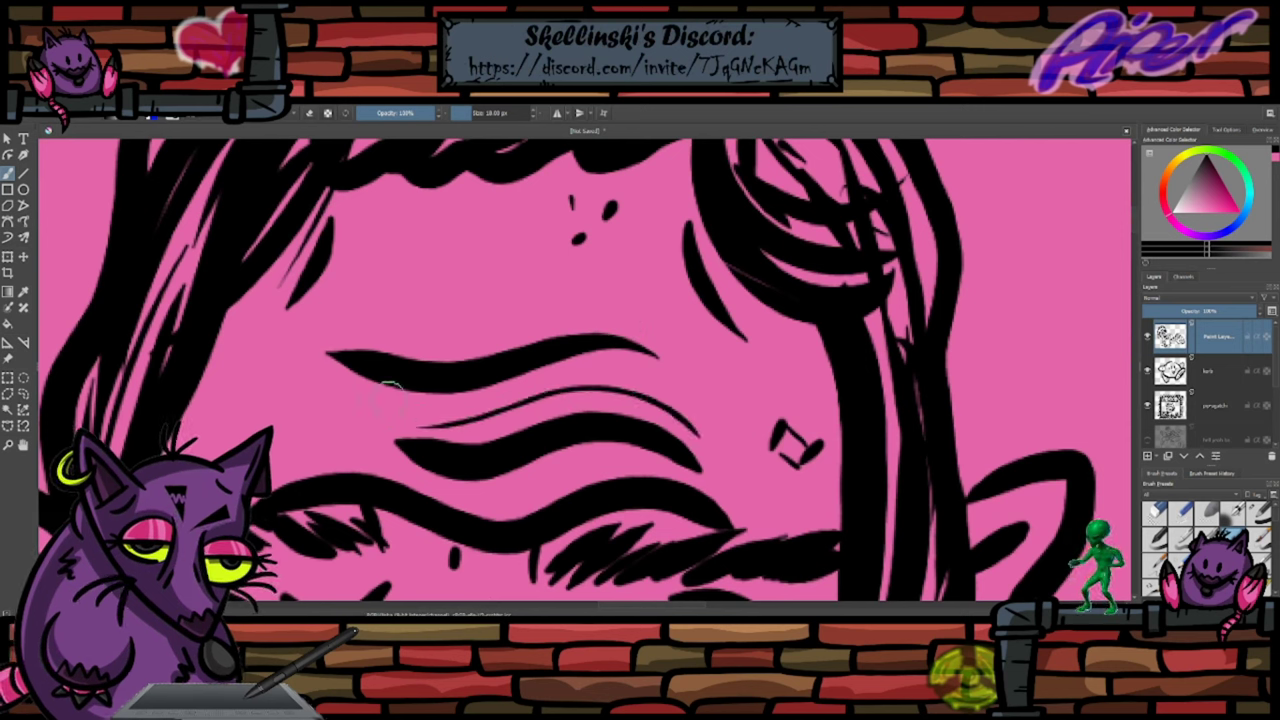
left_click_drag(690, 469, 352, 460)
left_click_drag(764, 526, 700, 465)
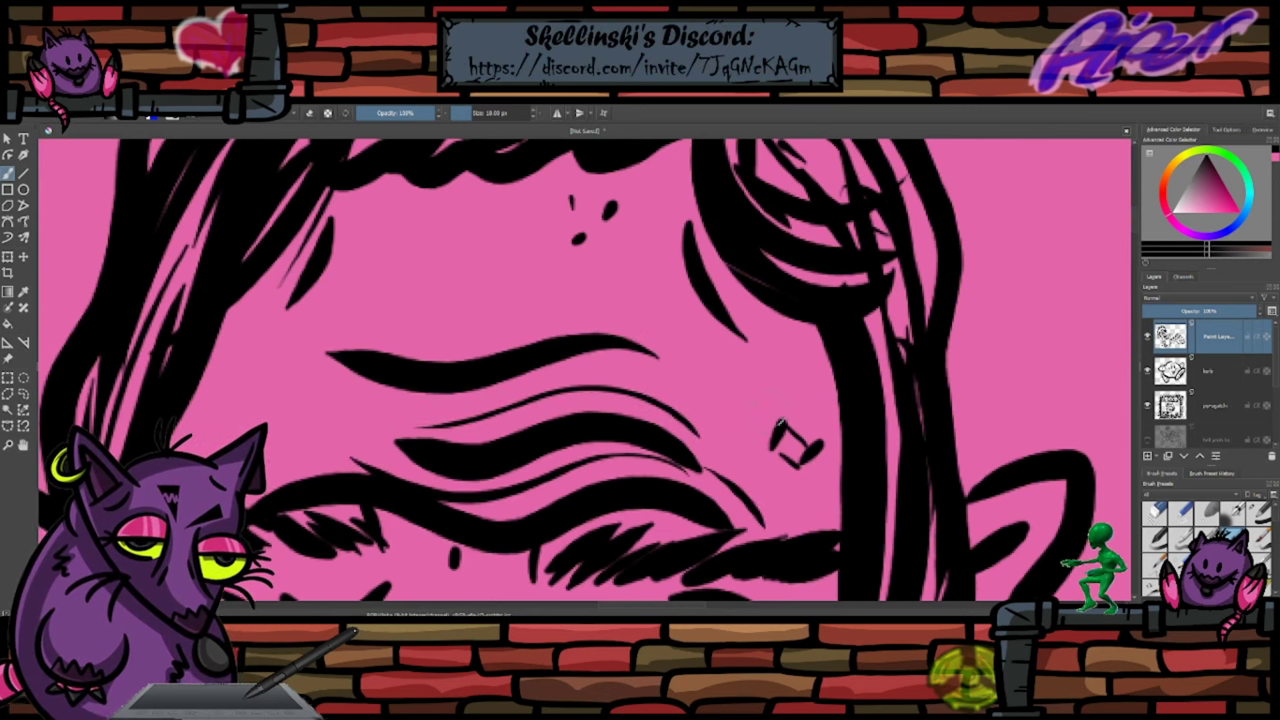
- Add thin strokes around the right temple crease and above and below the top forehead wrinkle
mouse_move(755, 318)
left_mouse_down()
mouse_move(832, 352)
mouse_move(726, 308)
left_mouse_up()
left_click_drag(670, 203, 685, 257)
left_click_drag(740, 320, 705, 291)
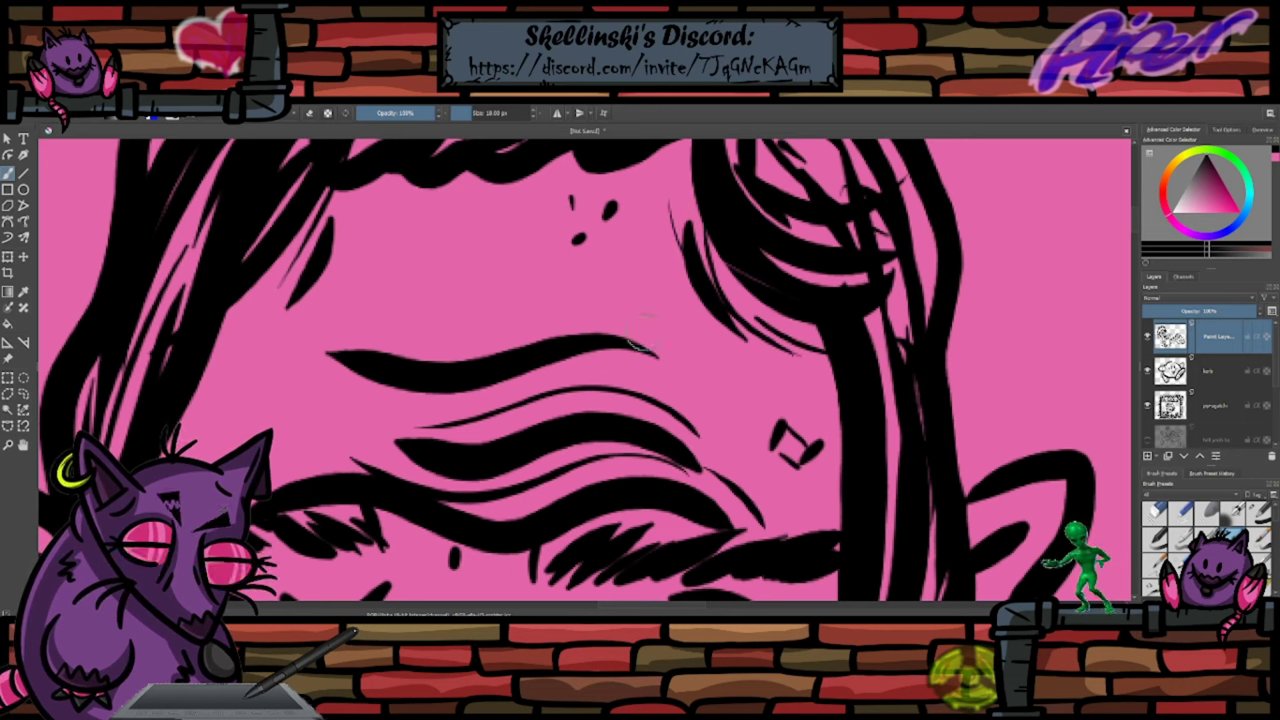
left_click_drag(655, 369, 562, 354)
left_click_drag(638, 318, 360, 348)
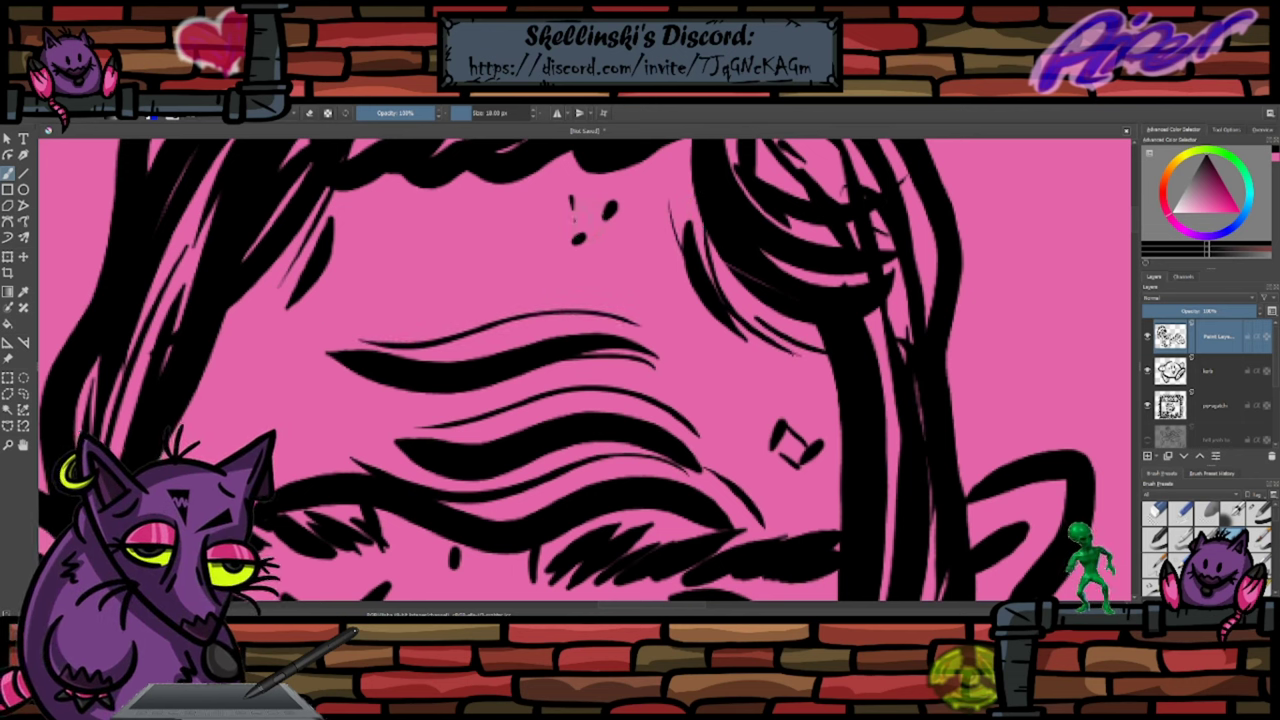
- Dot a cluster of small freckles on the upper left forehead just below the hairline
left_click(435, 204)
left_click(407, 203)
left_click(389, 201)
left_click(362, 204)
left_click(344, 213)
left_click(351, 236)
left_click(398, 222)
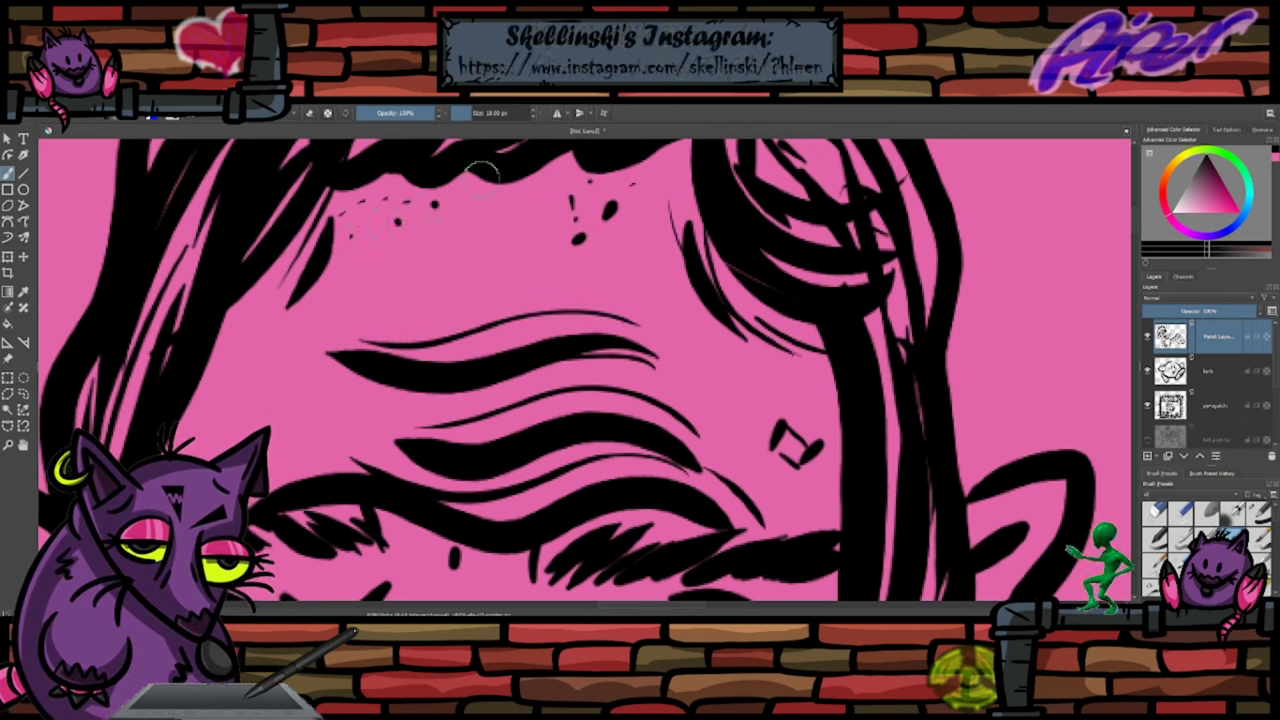
- Dot freckles down the left side of the forehead, from the hairline to beside the ends of the wrinkles
left_click(521, 183)
left_click_drag(326, 240, 298, 292)
left_click(242, 322)
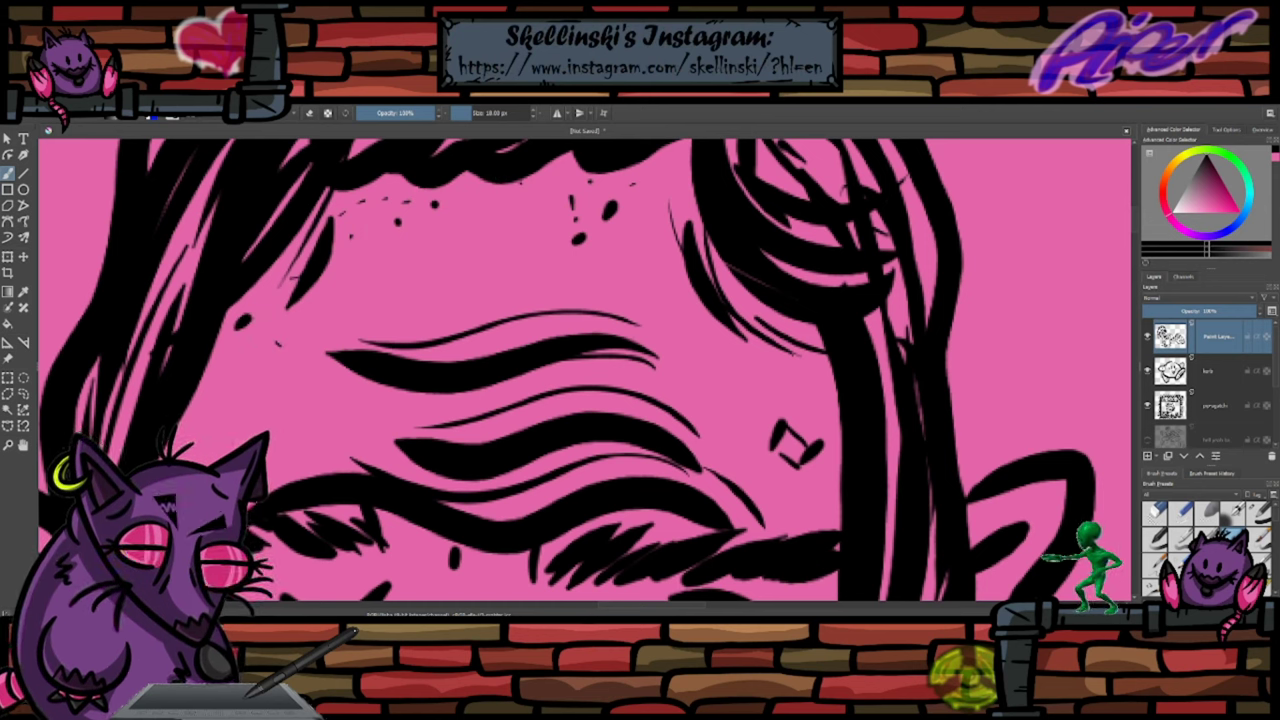
left_click(349, 456)
left_click(308, 447)
left_click(389, 434)
left_click(306, 390)
left_click(275, 388)
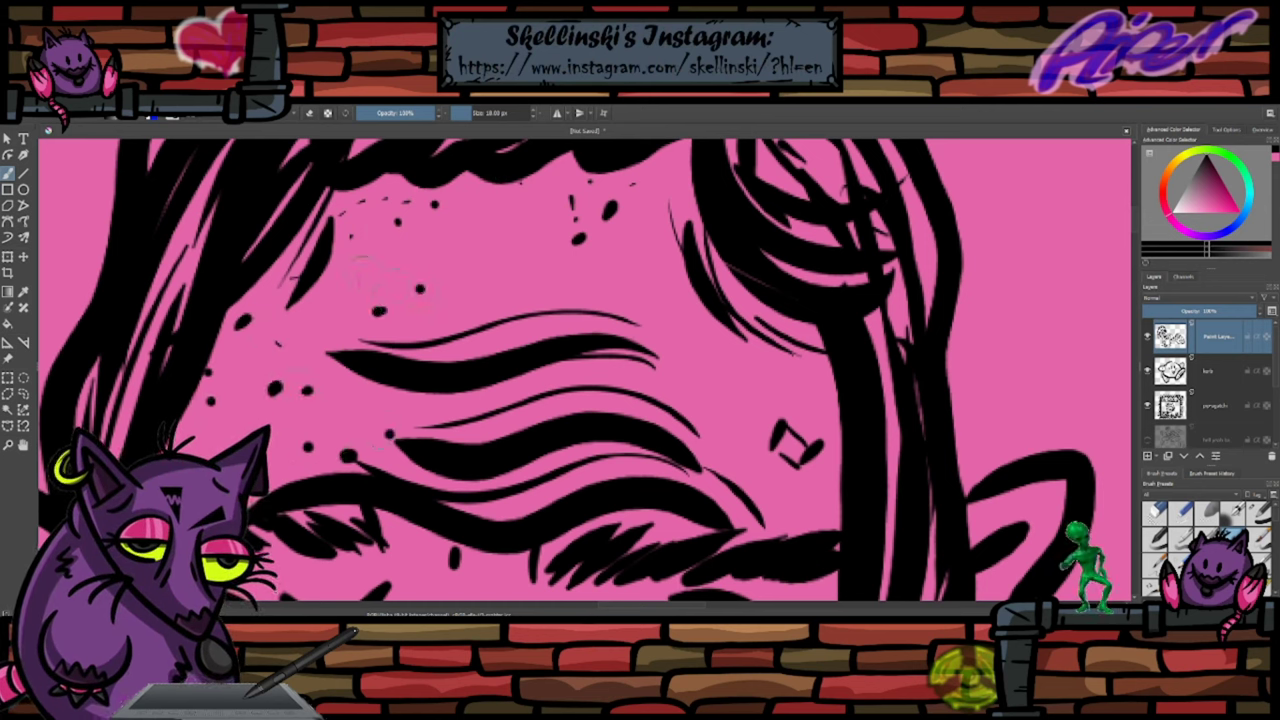
- Scatter freckles across the middle of the forehead above the wrinkles and down to the right temple
left_click(341, 273)
left_click(469, 236)
left_click(527, 236)
left_click(645, 304)
left_click(697, 318)
left_click(705, 372)
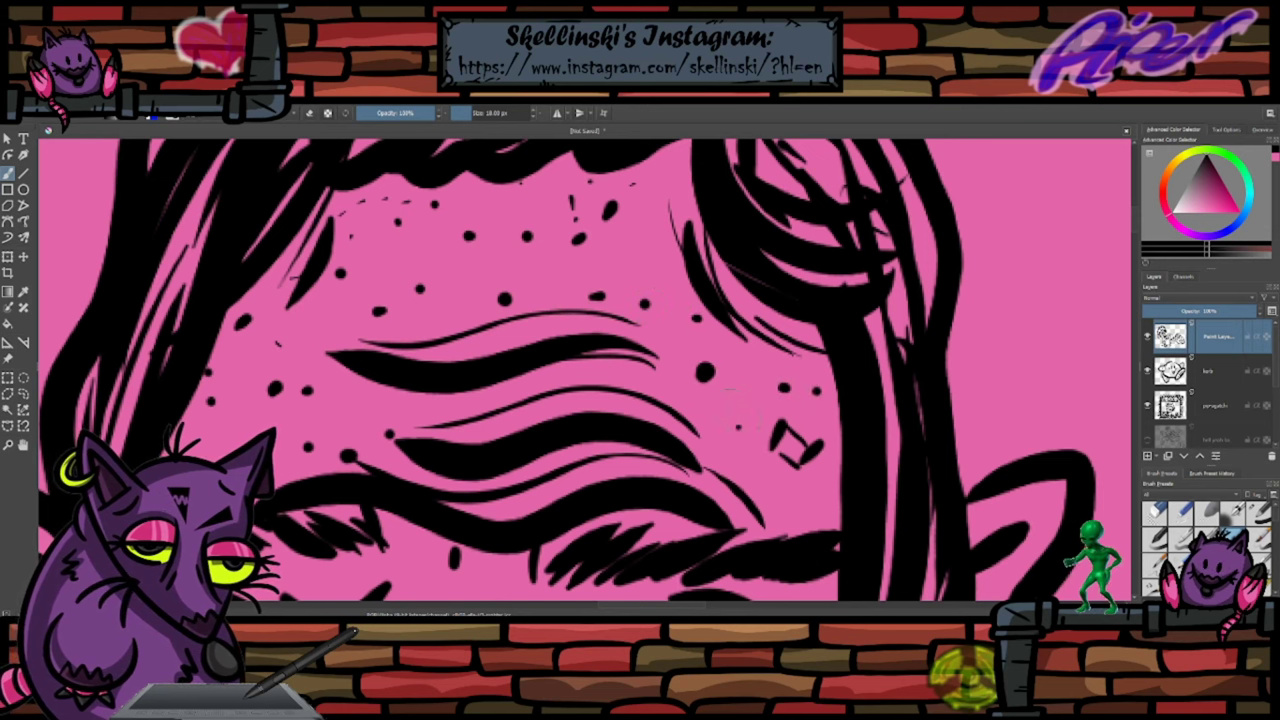
- Add short thin strokes along the upper lip directly beneath the nose and right nostril
scroll(547, 380, "down", 7)
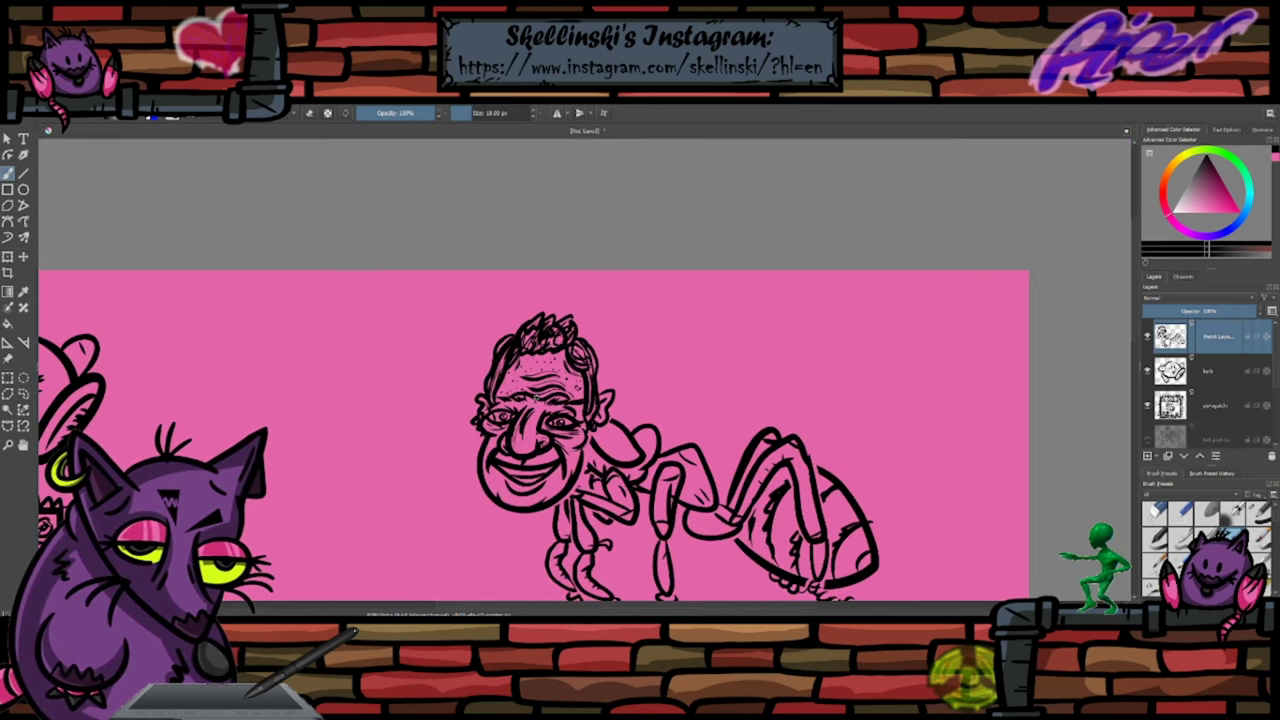
scroll(612, 385, "up", 5)
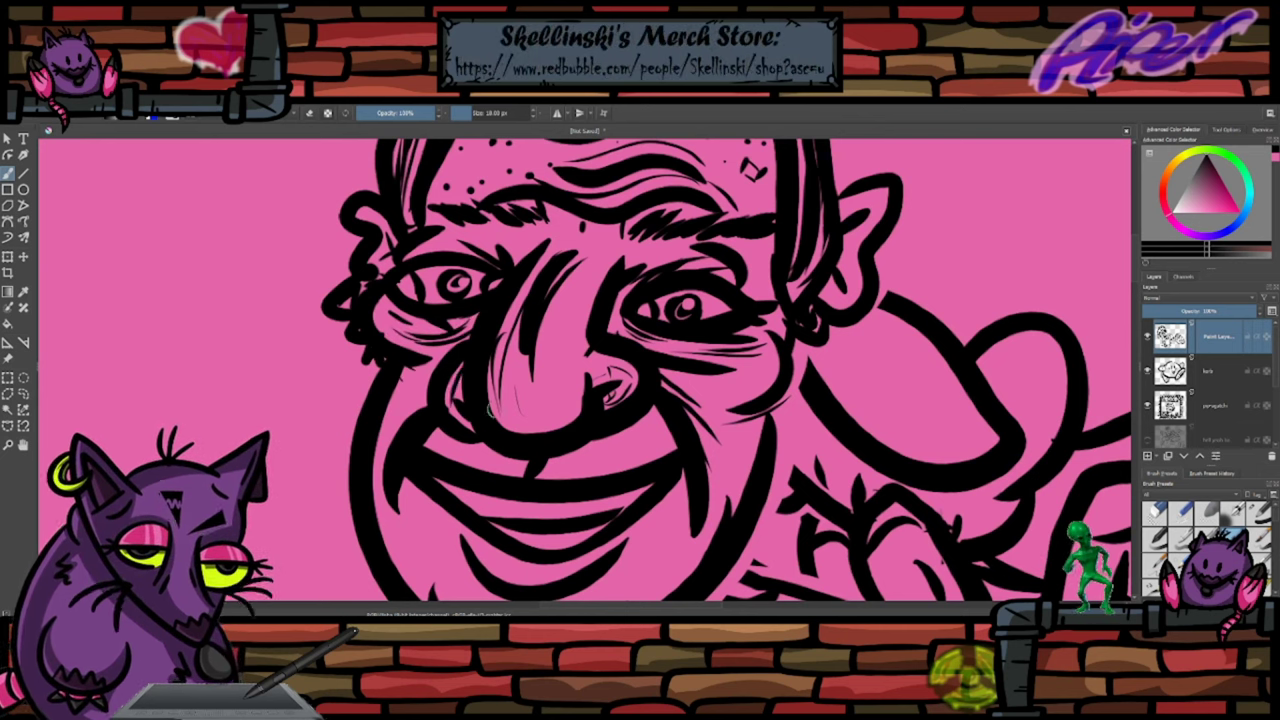
left_click_drag(524, 457, 483, 465)
left_click_drag(527, 457, 508, 475)
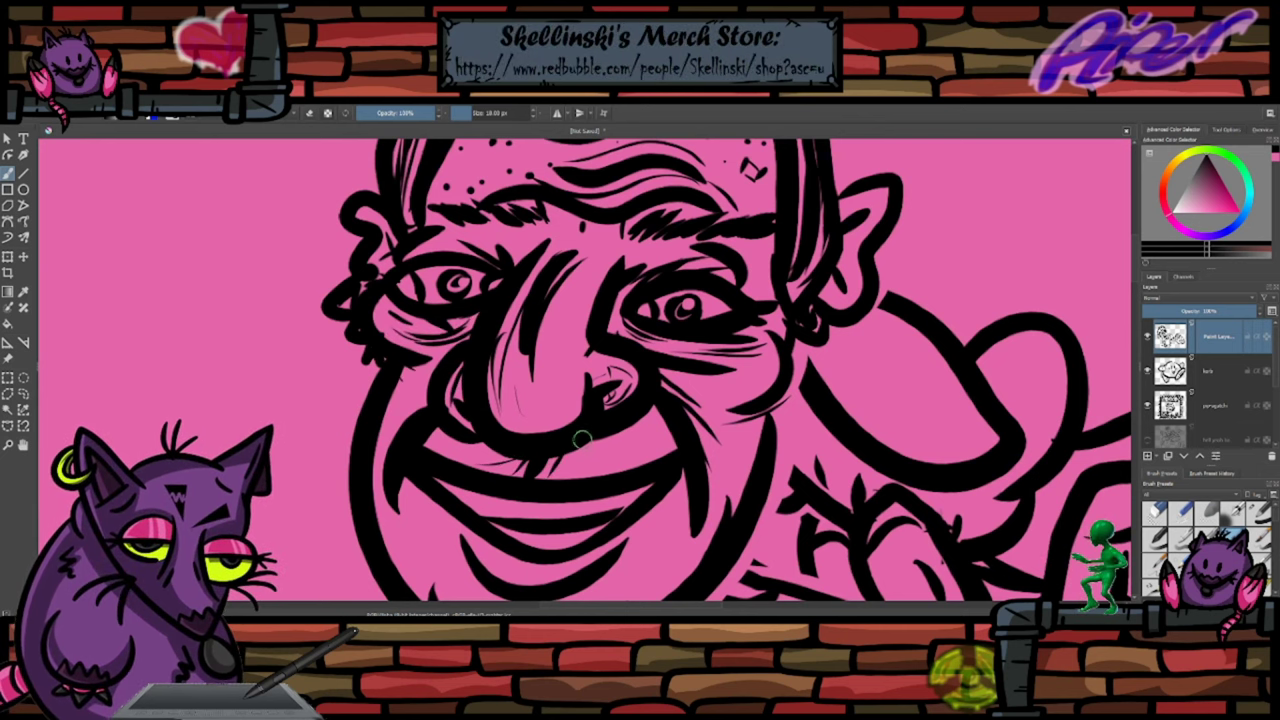
left_click_drag(592, 453, 606, 468)
left_click_drag(650, 419, 665, 444)
- Add tapered strokes along the right smile crease and right chin, and draw rows of teeth in the grin
mouse_move(653, 411)
left_mouse_down()
mouse_move(670, 434)
mouse_move(678, 516)
left_mouse_up()
left_click_drag(680, 470, 696, 535)
left_click_drag(721, 528, 697, 563)
left_click_drag(656, 509, 629, 540)
left_click_drag(673, 519, 613, 579)
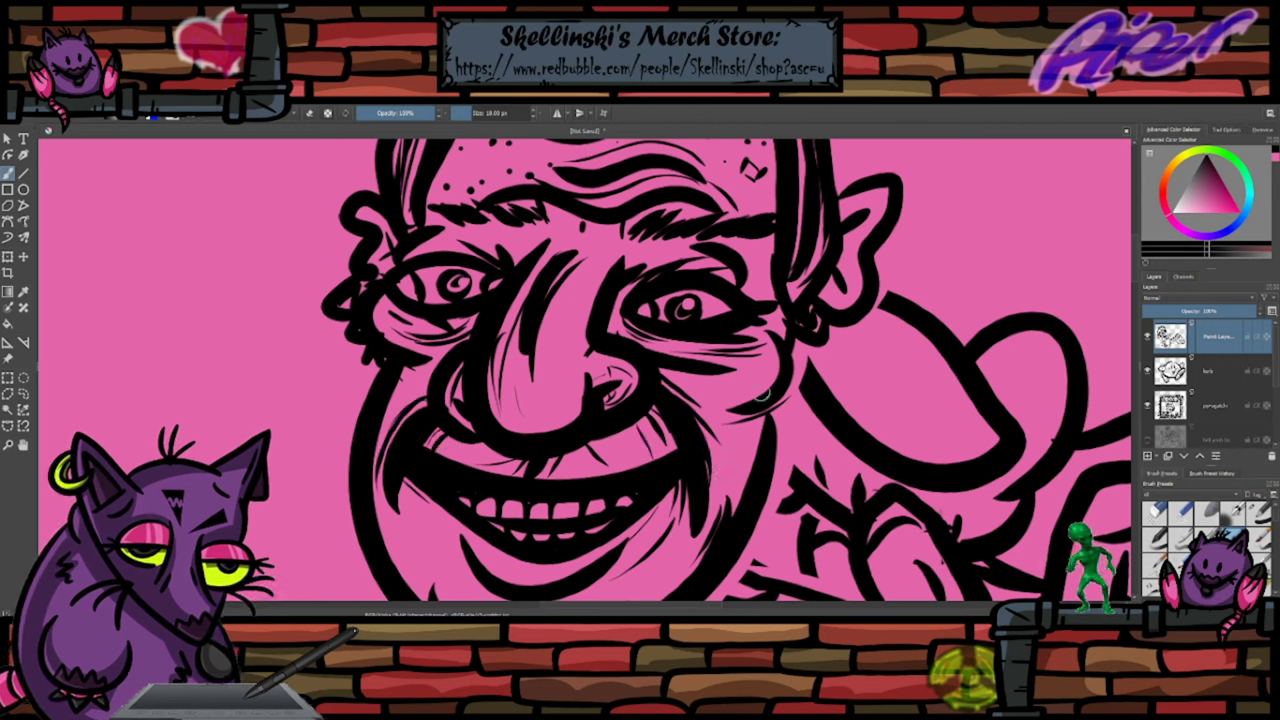
- Draw thin tapered lines down the nose bridge and between the eyebrows and upper lids of both eyes
left_click_drag(612, 252, 598, 396)
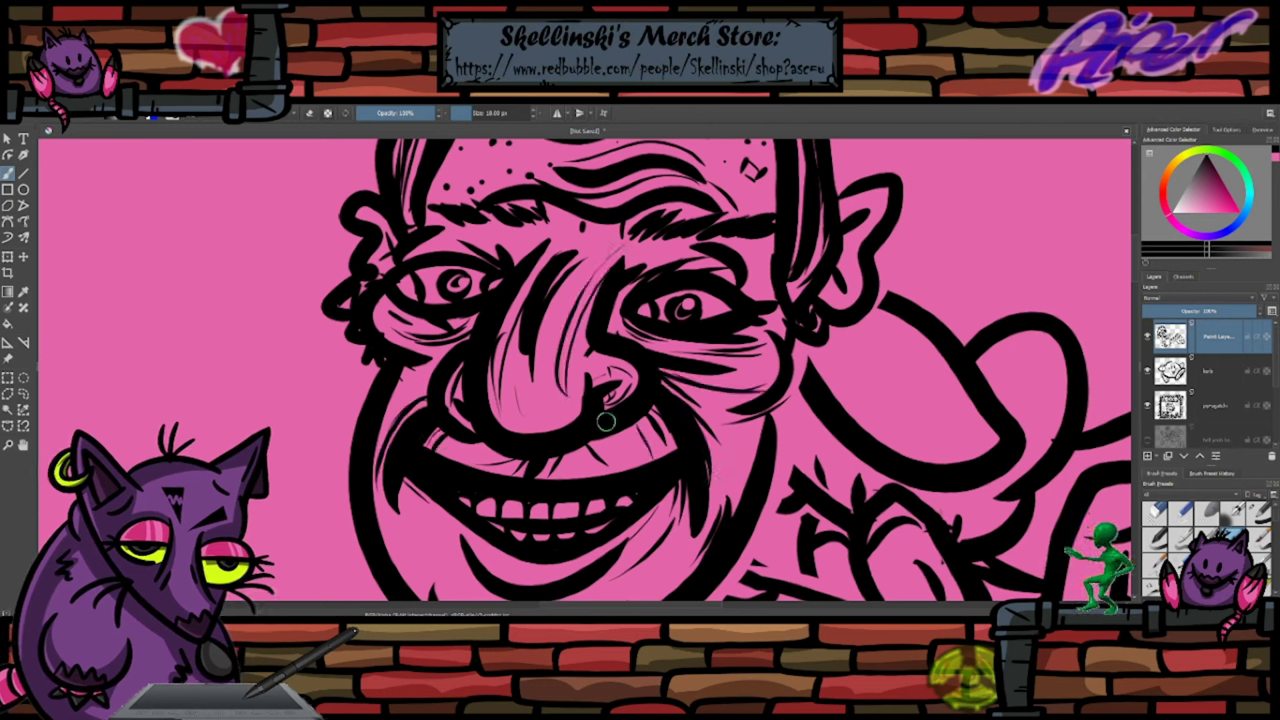
left_click_drag(652, 254, 698, 242)
mouse_move(732, 251)
left_mouse_down()
mouse_move(775, 245)
mouse_move(756, 291)
left_mouse_up()
left_click_drag(520, 252, 430, 246)
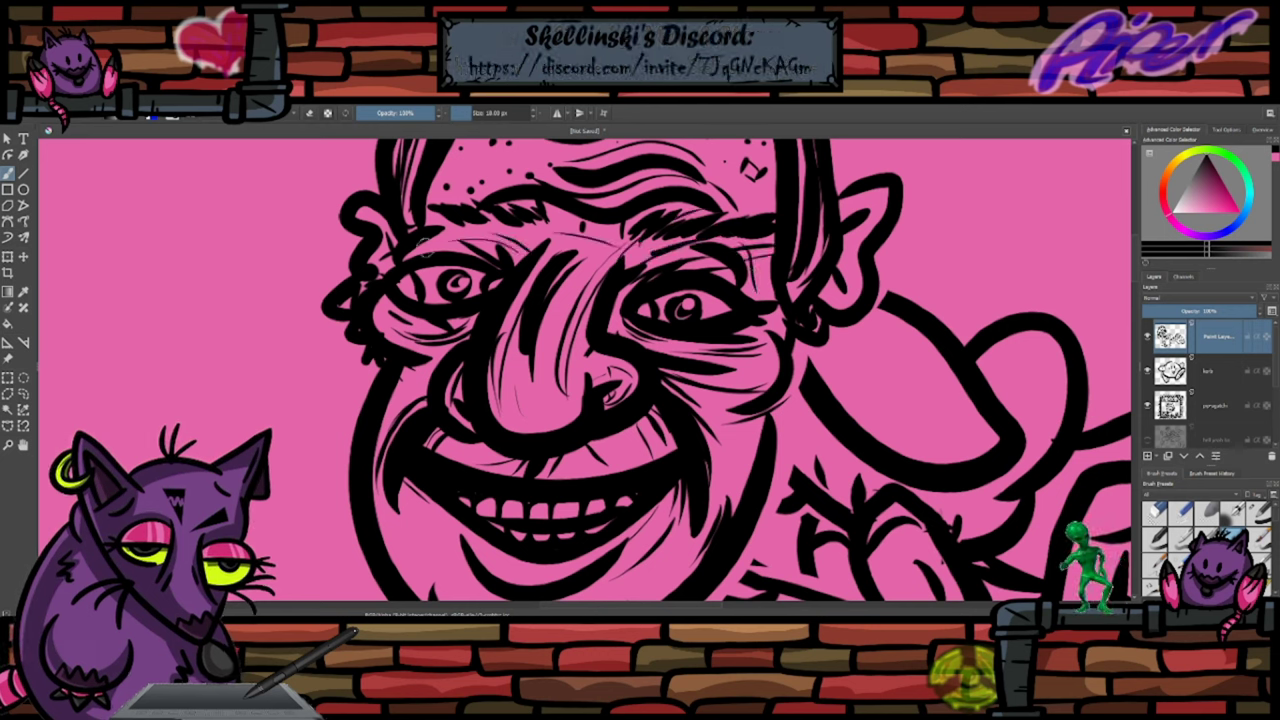
left_click_drag(540, 215, 466, 220)
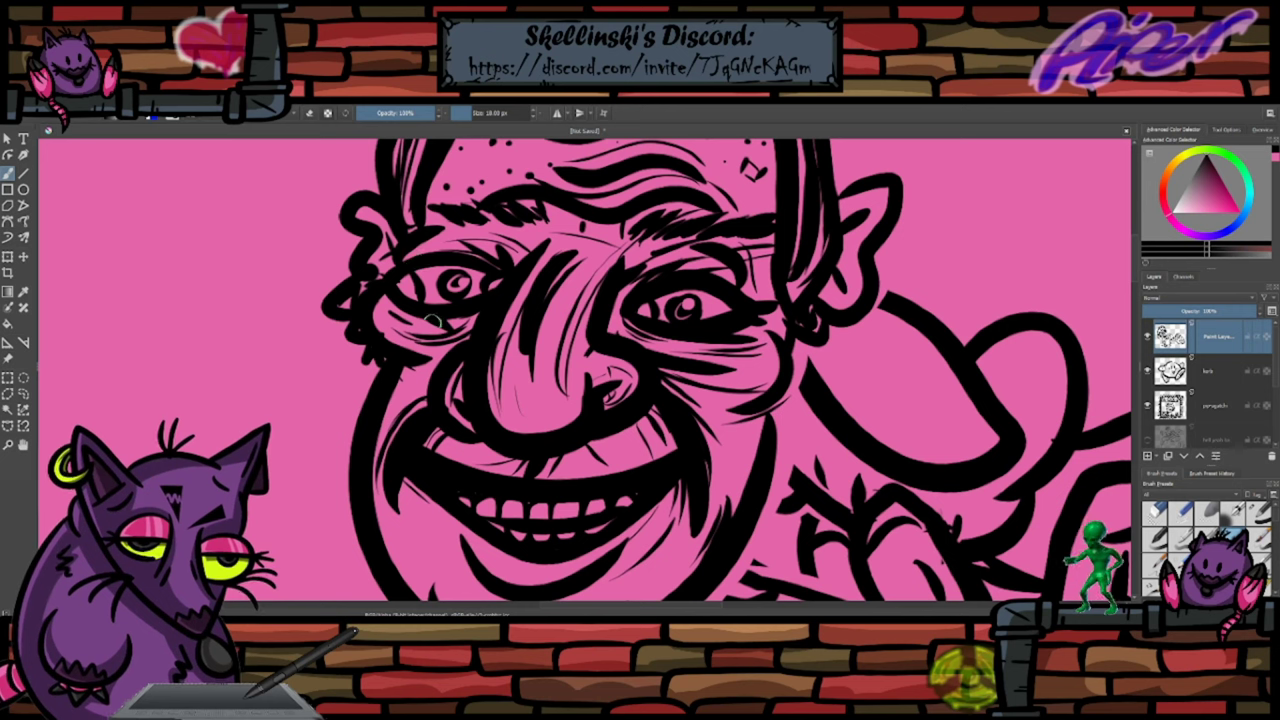
- Add thin strokes across the left cheek below the eye and fine vertical lines on the teeth
left_click_drag(423, 336, 376, 328)
mouse_move(440, 366)
left_mouse_down()
mouse_move(385, 438)
mouse_move(396, 388)
left_mouse_up()
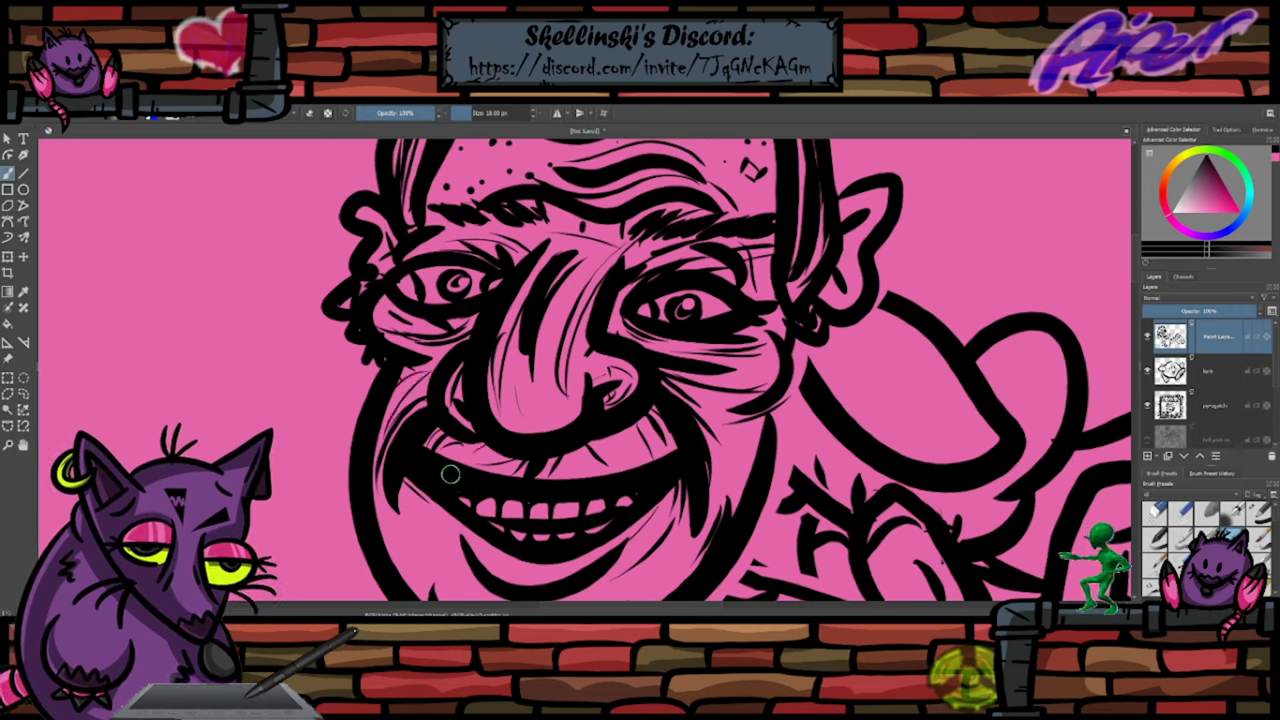
mouse_move(507, 502)
left_mouse_down()
mouse_move(513, 522)
mouse_move(530, 521)
left_mouse_up()
mouse_move(538, 501)
left_mouse_down()
mouse_move(546, 552)
mouse_move(558, 521)
left_mouse_up()
mouse_move(572, 502)
left_mouse_down()
mouse_move(570, 518)
mouse_move(495, 570)
mouse_move(584, 578)
left_mouse_up()
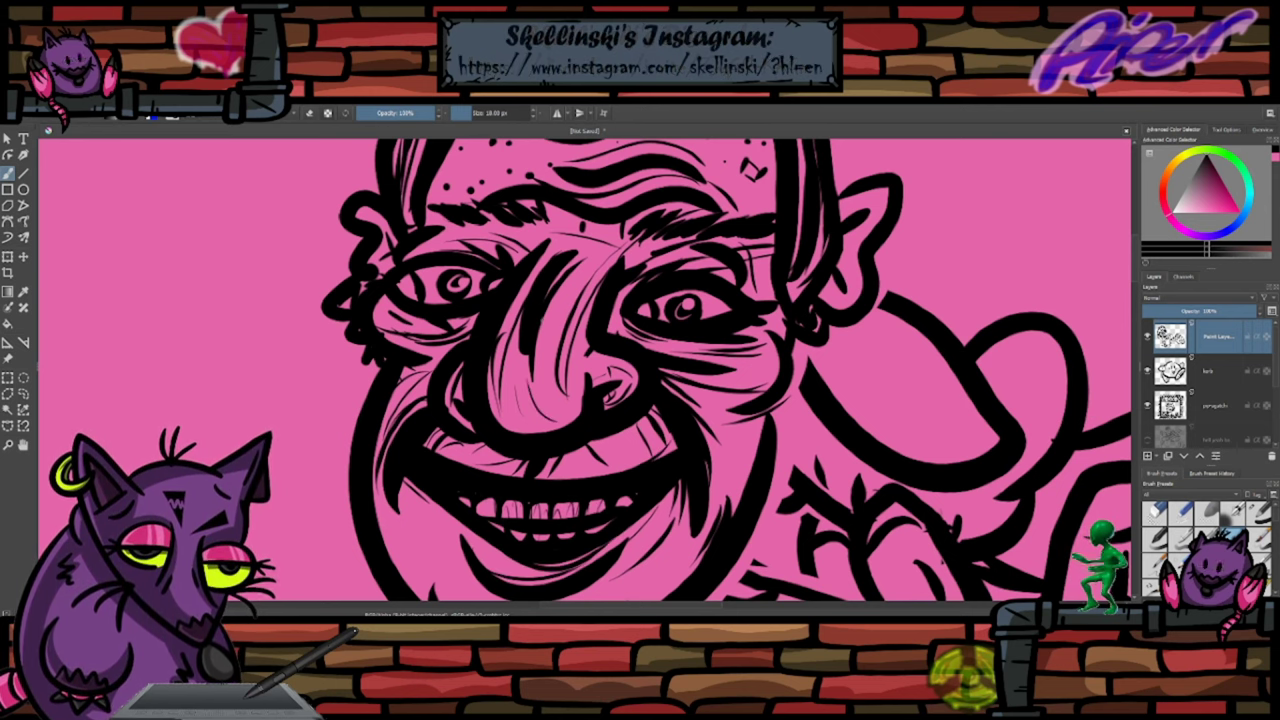
- Draw long curved wrinkle lines from the left mouth corner down and around the bottom of the chin
scroll(594, 374, "down", 5)
scroll(580, 392, "up", 5)
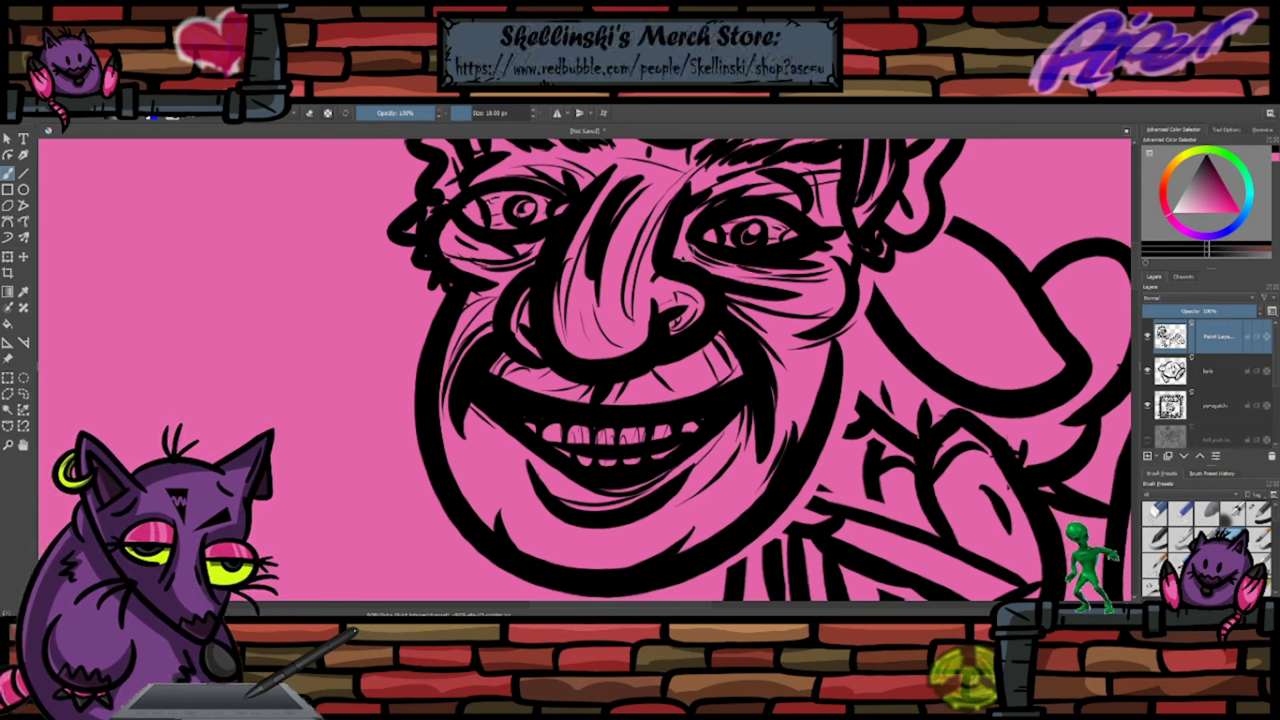
mouse_move(478, 408)
left_mouse_down()
mouse_move(460, 470)
mouse_move(490, 526)
mouse_move(540, 552)
left_mouse_up()
mouse_move(504, 500)
left_mouse_down()
mouse_move(546, 560)
mouse_move(692, 546)
left_mouse_up()
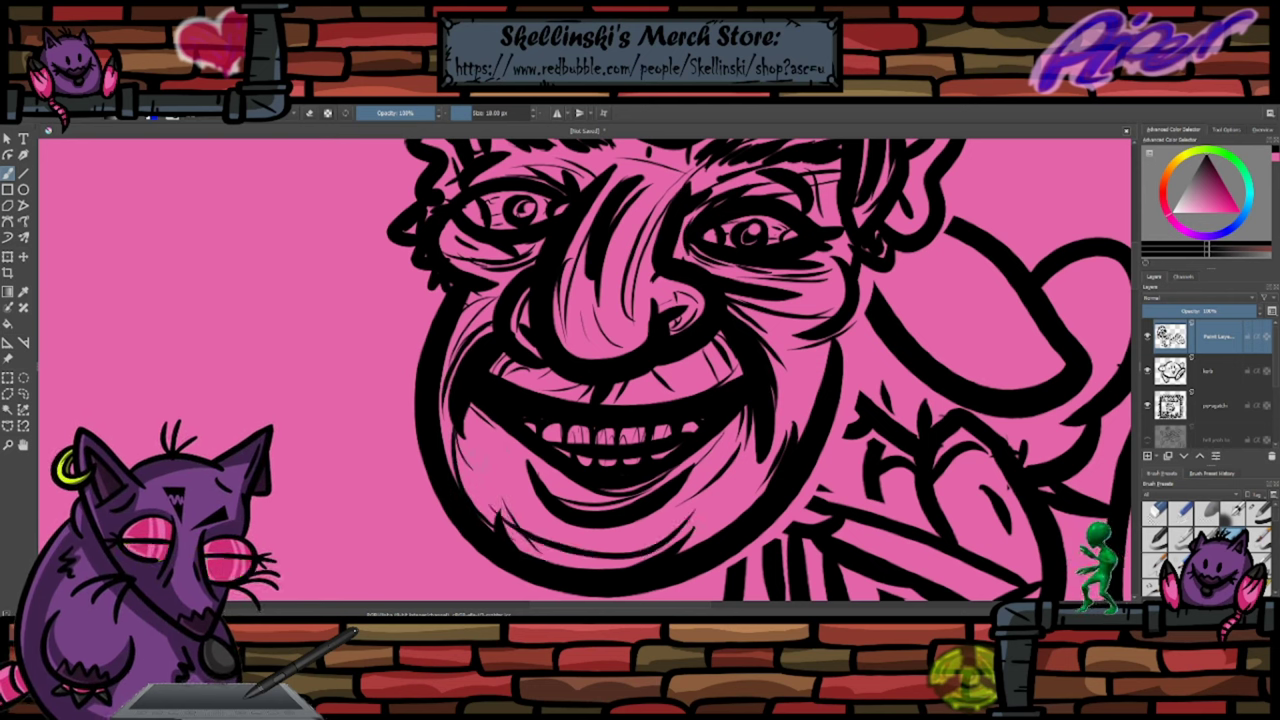
left_click_drag(530, 542, 660, 562)
left_click_drag(510, 496, 700, 532)
left_click_drag(472, 424, 532, 490)
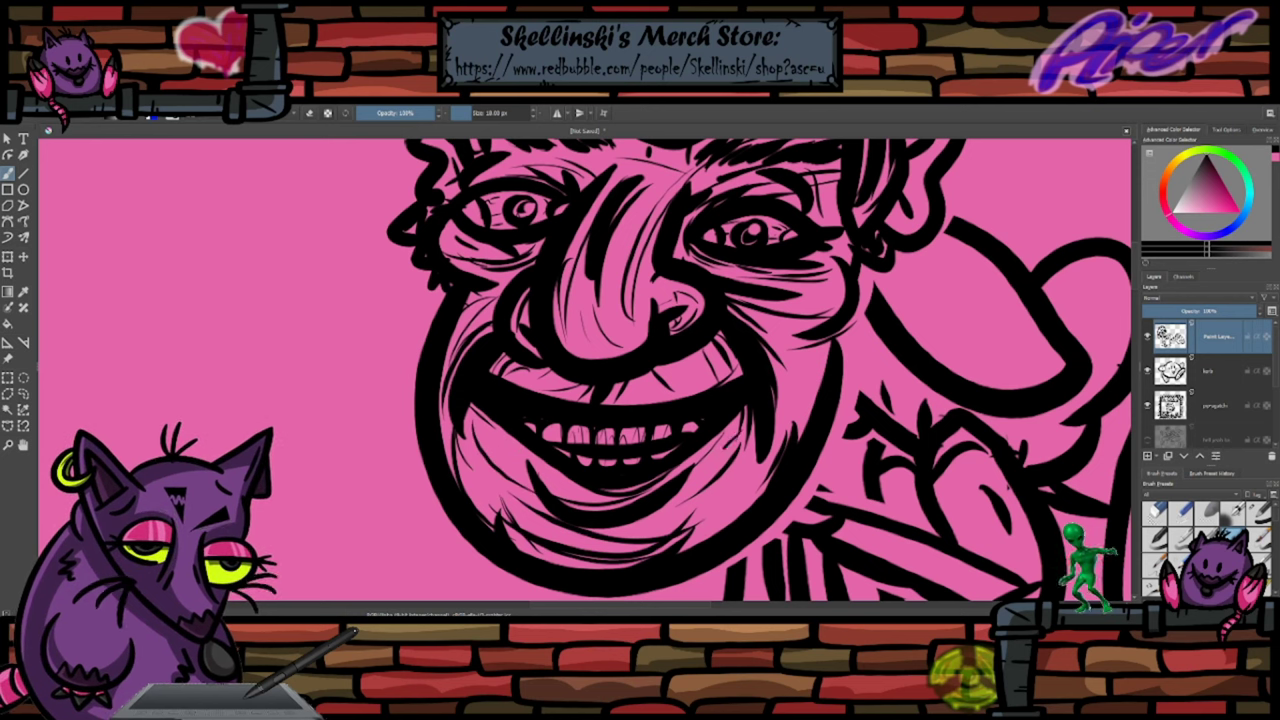
- Hatch the right side of the chin, jaw and cheek, and add crossing strokes on the upper lip
left_click_drag(690, 478, 722, 450)
left_click_drag(692, 534, 760, 472)
left_click_drag(632, 522, 784, 446)
left_click_drag(676, 530, 822, 372)
left_click_drag(770, 464, 818, 370)
left_click_drag(774, 434, 812, 344)
mouse_move(688, 352)
left_mouse_down()
mouse_move(684, 394)
mouse_move(703, 397)
mouse_move(628, 393)
left_mouse_up()
mouse_move(638, 390)
left_mouse_down()
mouse_move(610, 404)
mouse_move(590, 385)
mouse_move(609, 382)
left_mouse_up()
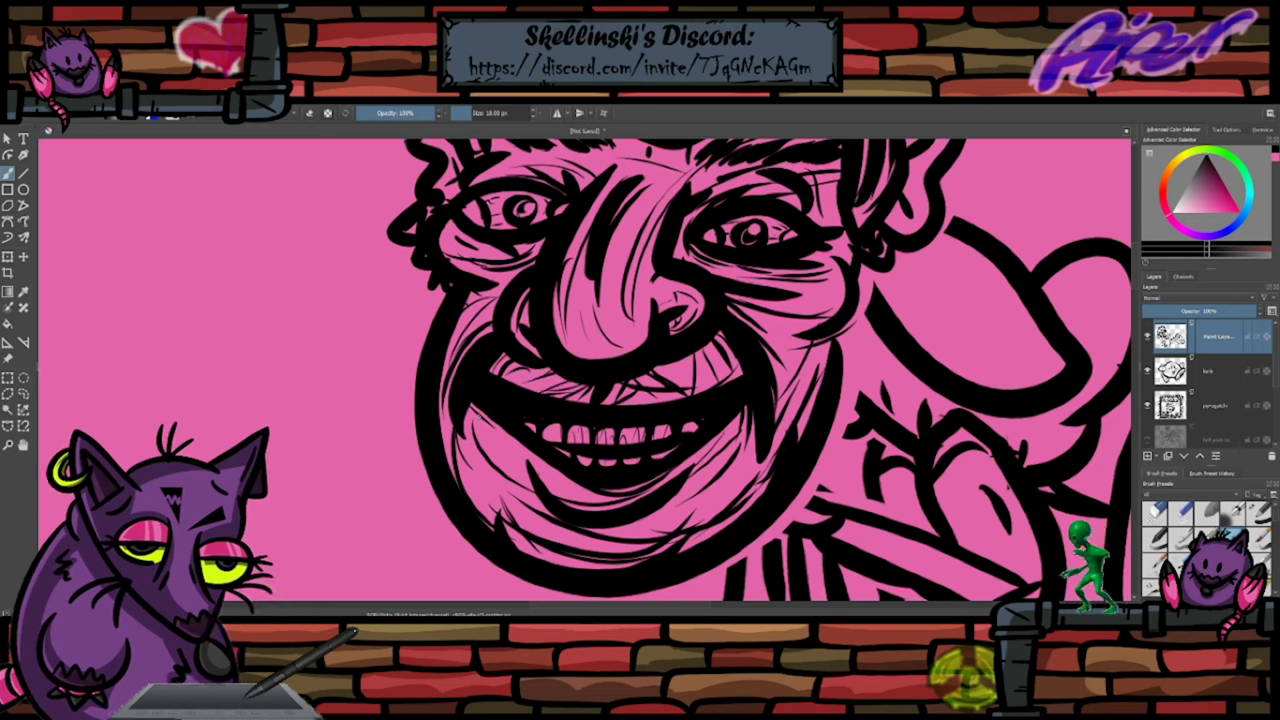
- Draw thin lines down the left jowl between the mouth corner and the jaw outline
mouse_move(476, 408)
left_mouse_down()
mouse_move(536, 482)
mouse_move(506, 506)
left_mouse_up()
left_click_drag(488, 470, 534, 535)
left_click_drag(458, 436, 494, 520)
- Add thin curved shading strokes beside the left nostril and along the tip and bridge of the nose
left_click_drag(504, 288, 461, 347)
mouse_move(554, 293)
left_mouse_down()
mouse_move(561, 343)
mouse_move(597, 359)
left_mouse_up()
mouse_move(577, 285)
left_mouse_down()
mouse_move(597, 337)
mouse_move(617, 347)
left_mouse_up()
left_click_drag(595, 344, 637, 357)
left_click_drag(632, 226, 600, 311)
left_click_drag(658, 198, 580, 310)
- Add thin strokes to the right temple, around its diamond mark, and along the lowest forehead wrinkle
scroll(745, 375, "down", 5)
scroll(755, 325, "up", 4)
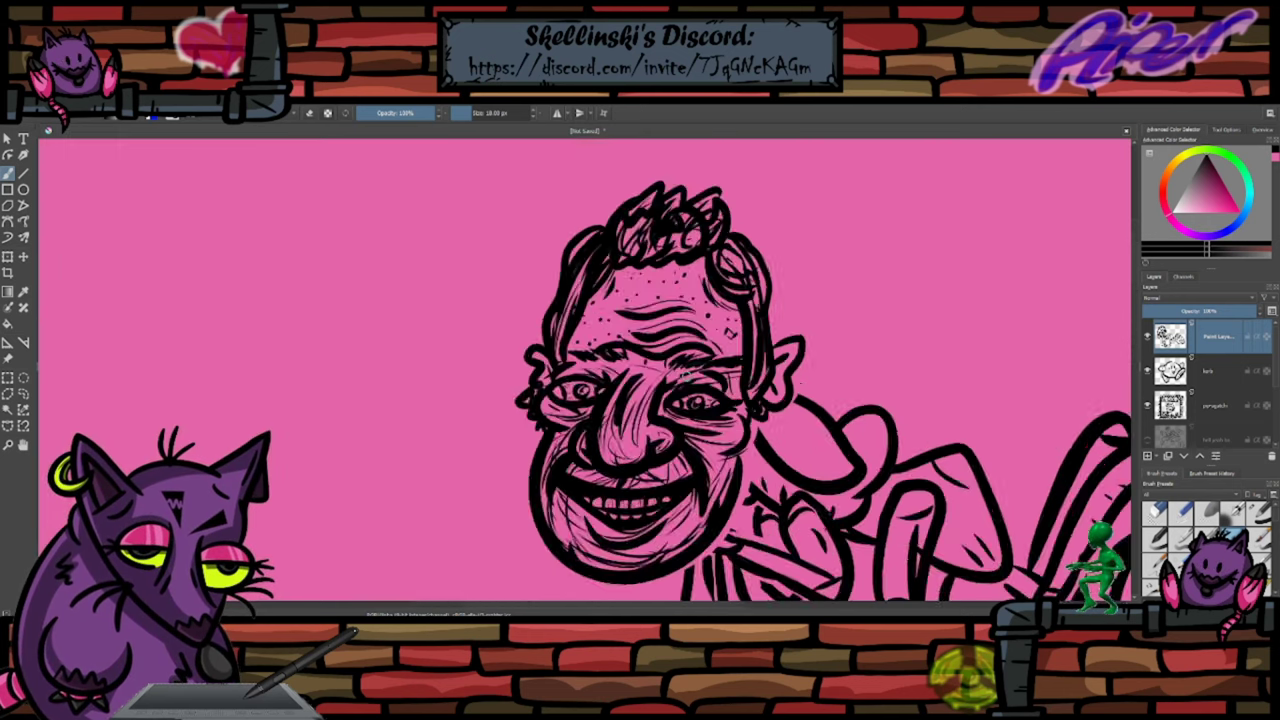
left_click_drag(717, 328, 663, 279)
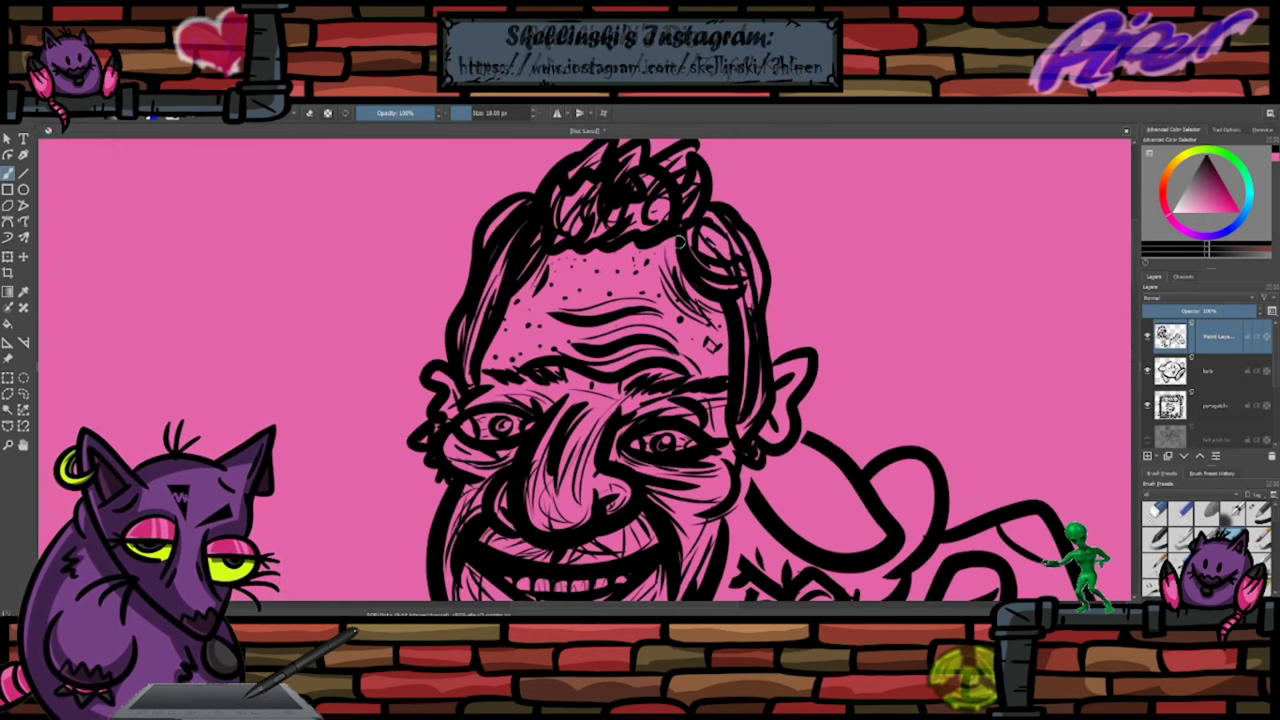
left_click_drag(698, 337, 720, 363)
mouse_move(700, 367)
left_mouse_down()
mouse_move(659, 344)
mouse_move(699, 366)
left_mouse_up()
left_click_drag(542, 357, 502, 364)
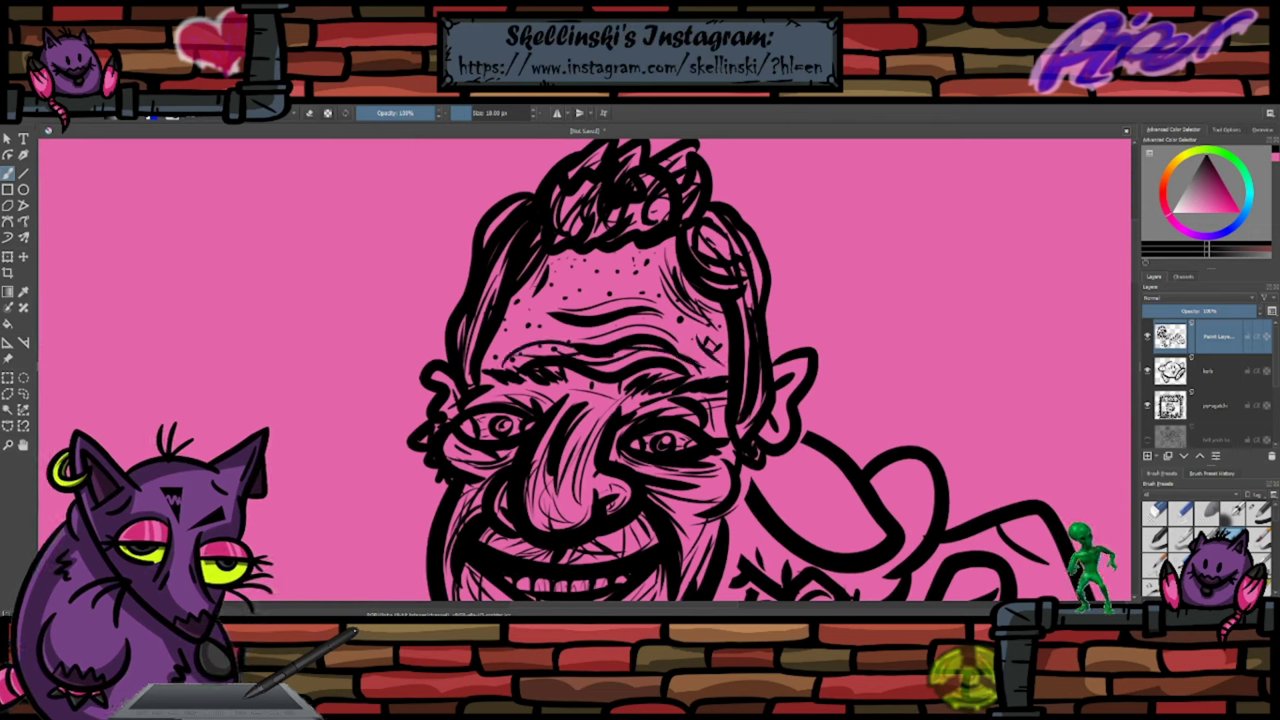
left_click_drag(636, 347, 612, 357)
- Draw thin crossing scratch lines over the freckles on the upper forehead and beside the left hairline
left_click_drag(550, 259, 512, 334)
mouse_move(562, 268)
left_mouse_down()
mouse_move(656, 256)
mouse_move(632, 292)
left_mouse_up()
left_click_drag(526, 312, 510, 336)
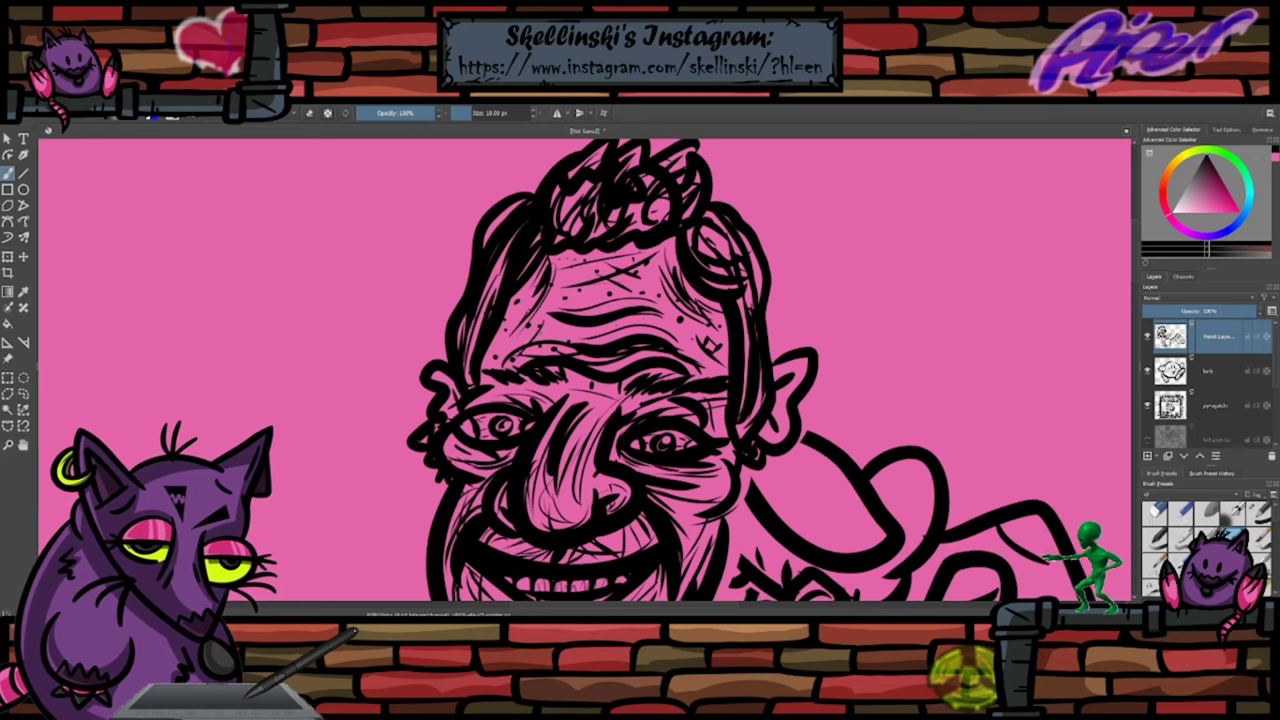
- Dot small freckles over the chin, the left jowl and the right cheek below the eye
scroll(507, 309, "down", 3)
scroll(515, 390, "up", 5)
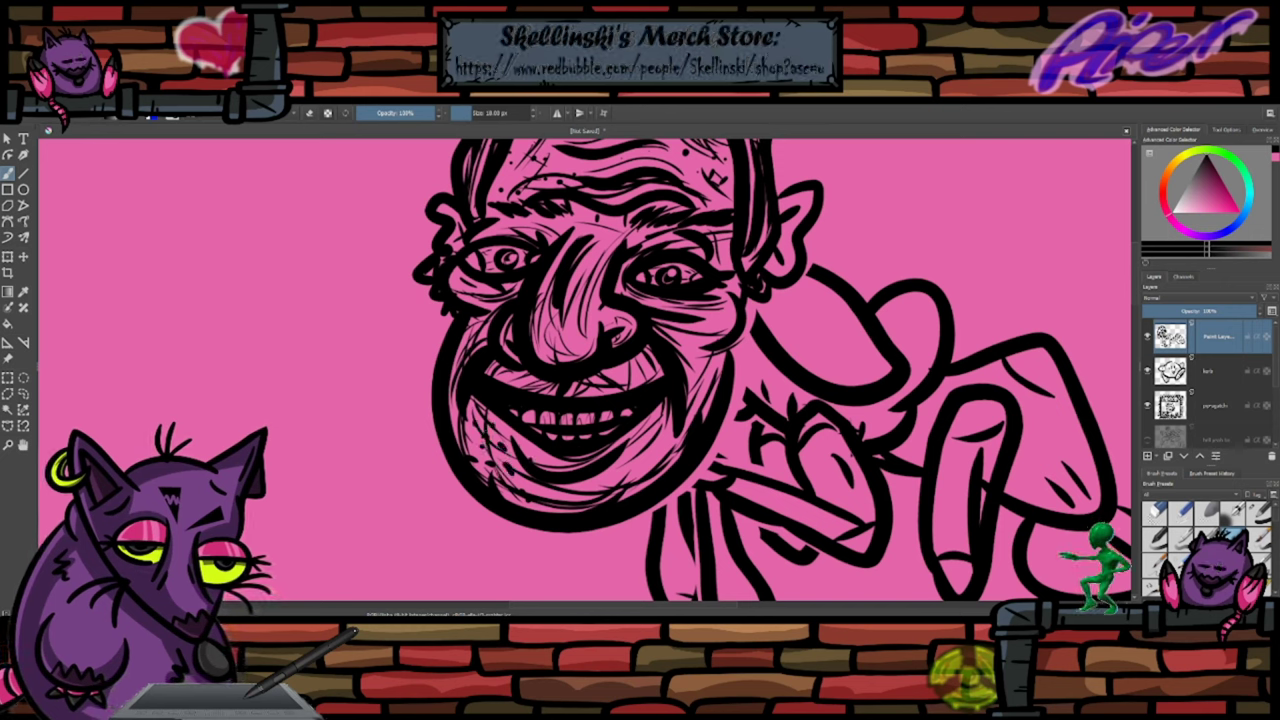
left_click(526, 448)
left_click(540, 460)
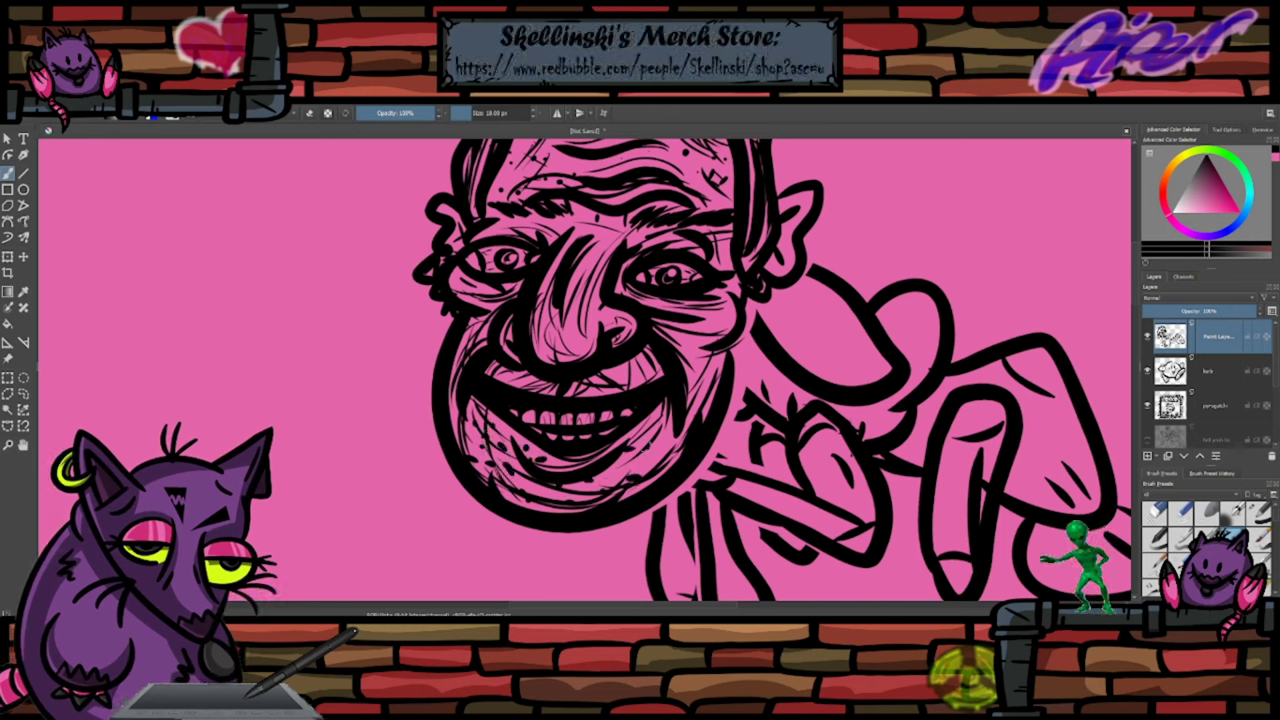
left_click(703, 361)
left_click_drag(685, 341, 717, 331)
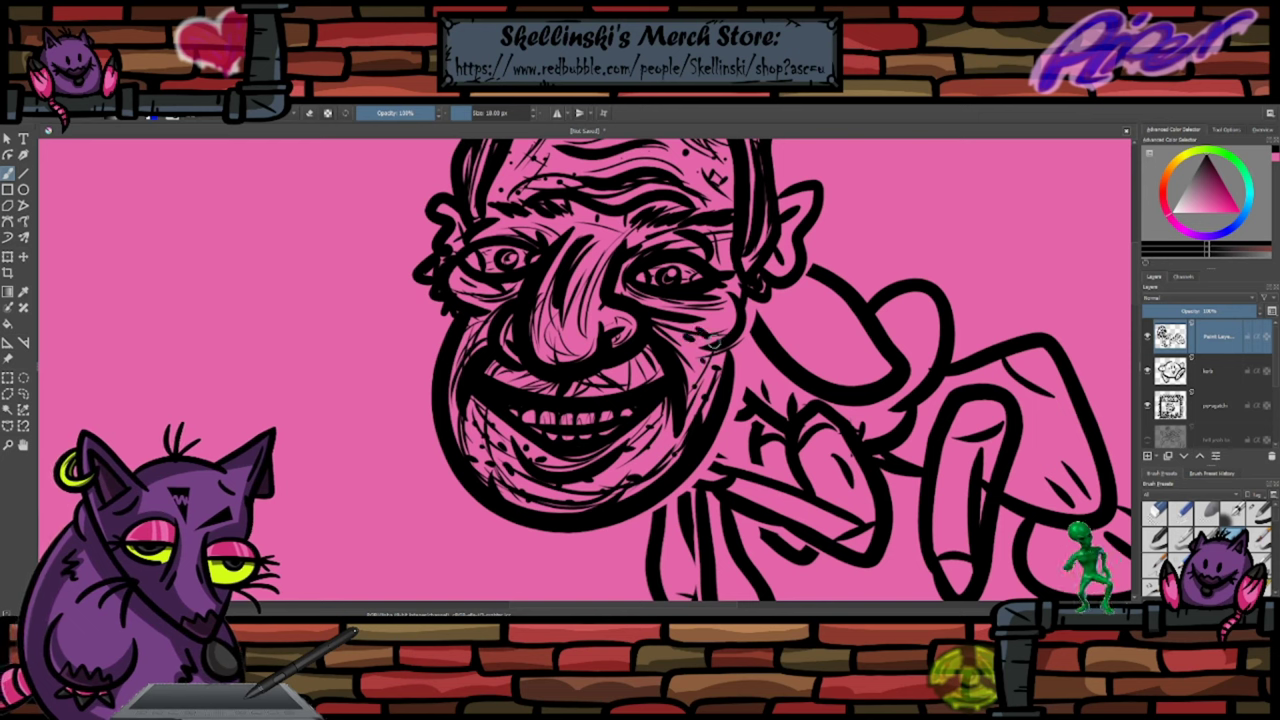
- Fill the two rounded body segments behind the head with thin curved contour lines and hatch beneath them
mouse_move(798, 298)
left_mouse_down()
mouse_move(884, 374)
mouse_move(866, 366)
mouse_move(898, 374)
left_mouse_up()
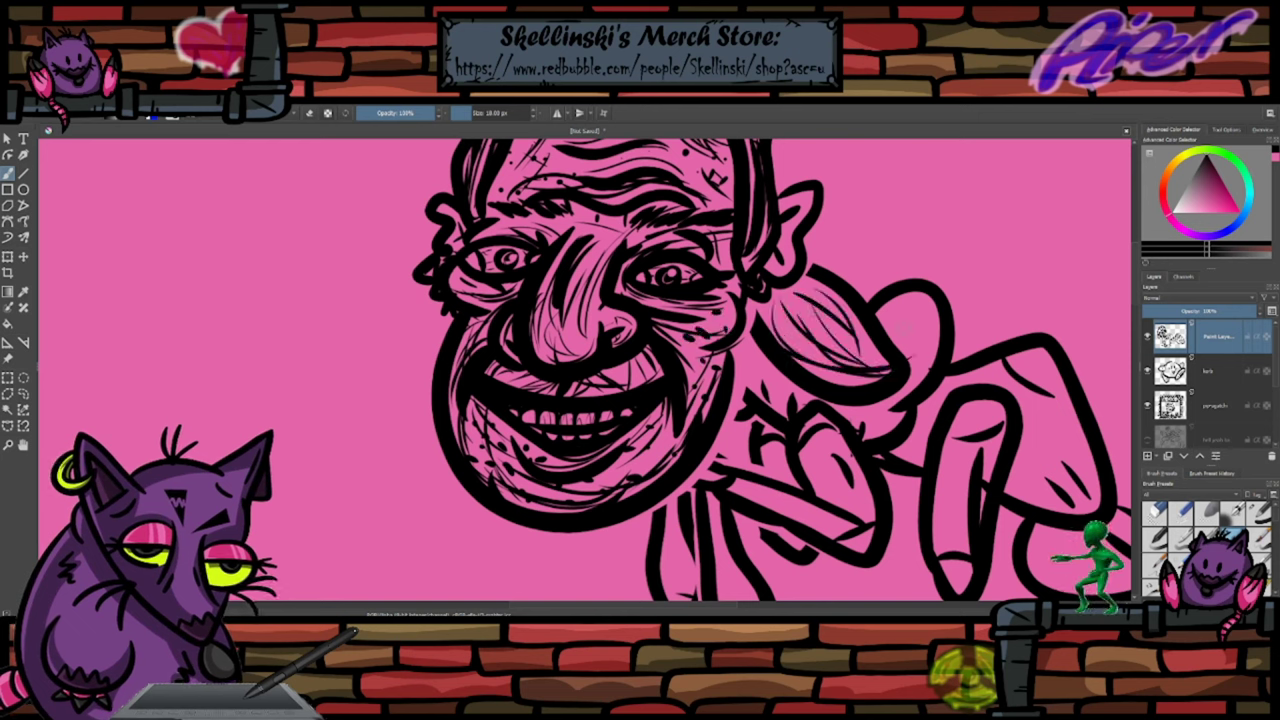
mouse_move(938, 306)
left_mouse_down()
mouse_move(888, 378)
mouse_move(900, 374)
left_mouse_up()
mouse_move(928, 294)
left_mouse_down()
mouse_move(890, 346)
mouse_move(924, 340)
left_mouse_up()
left_click_drag(906, 384, 868, 420)
mouse_move(836, 410)
left_mouse_down()
mouse_move(769, 388)
mouse_move(764, 371)
left_mouse_up()
left_click_drag(750, 427, 712, 424)
- Hatch the chest between the chin and the folded arm, and add thin lines inside the front leg's upper section
left_click_drag(786, 450, 718, 444)
left_click_drag(748, 450, 718, 459)
left_click_drag(786, 461, 762, 465)
mouse_move(748, 393)
left_mouse_down()
mouse_move(775, 364)
mouse_move(786, 387)
left_mouse_up()
left_click_drag(739, 341, 776, 386)
left_click_drag(682, 512, 674, 546)
mouse_move(678, 490)
left_mouse_down()
mouse_move(665, 559)
mouse_move(678, 587)
left_mouse_up()
left_click_drag(656, 492, 726, 491)
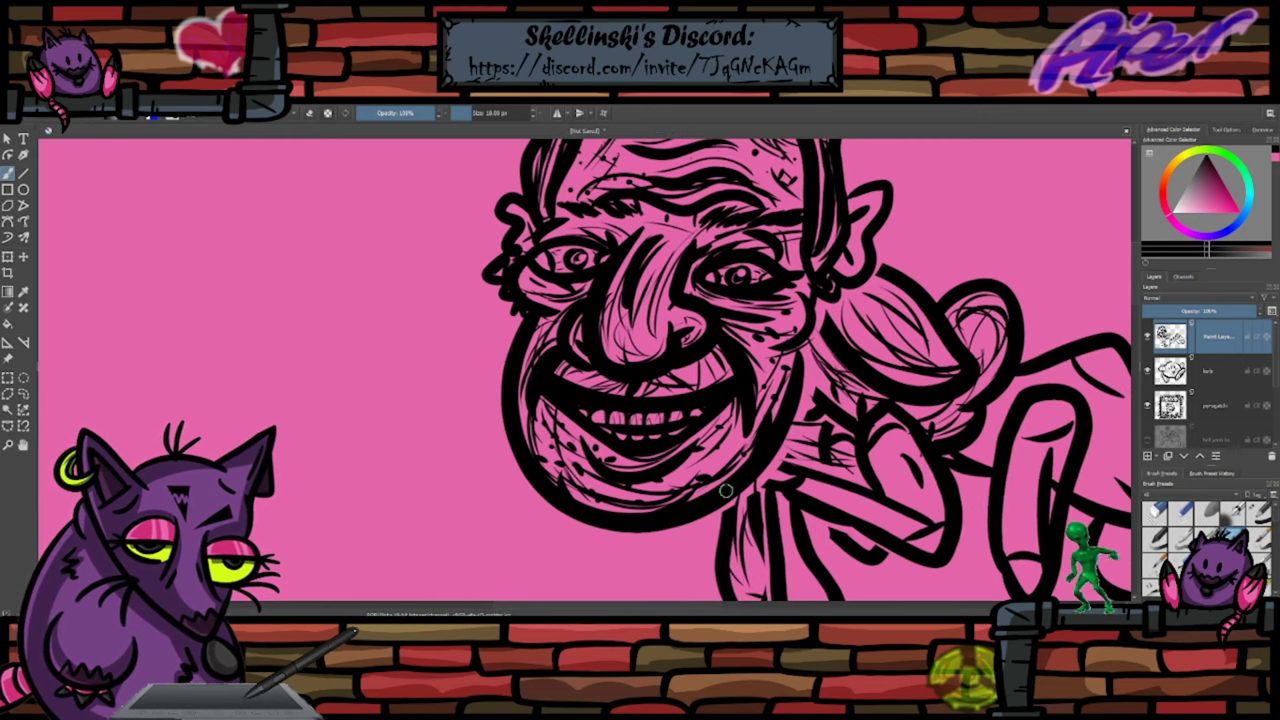
- Draw thin lines inside both front legs' upper sections and short ticks down the foremost leg's lower section
scroll(761, 469, "down", 1)
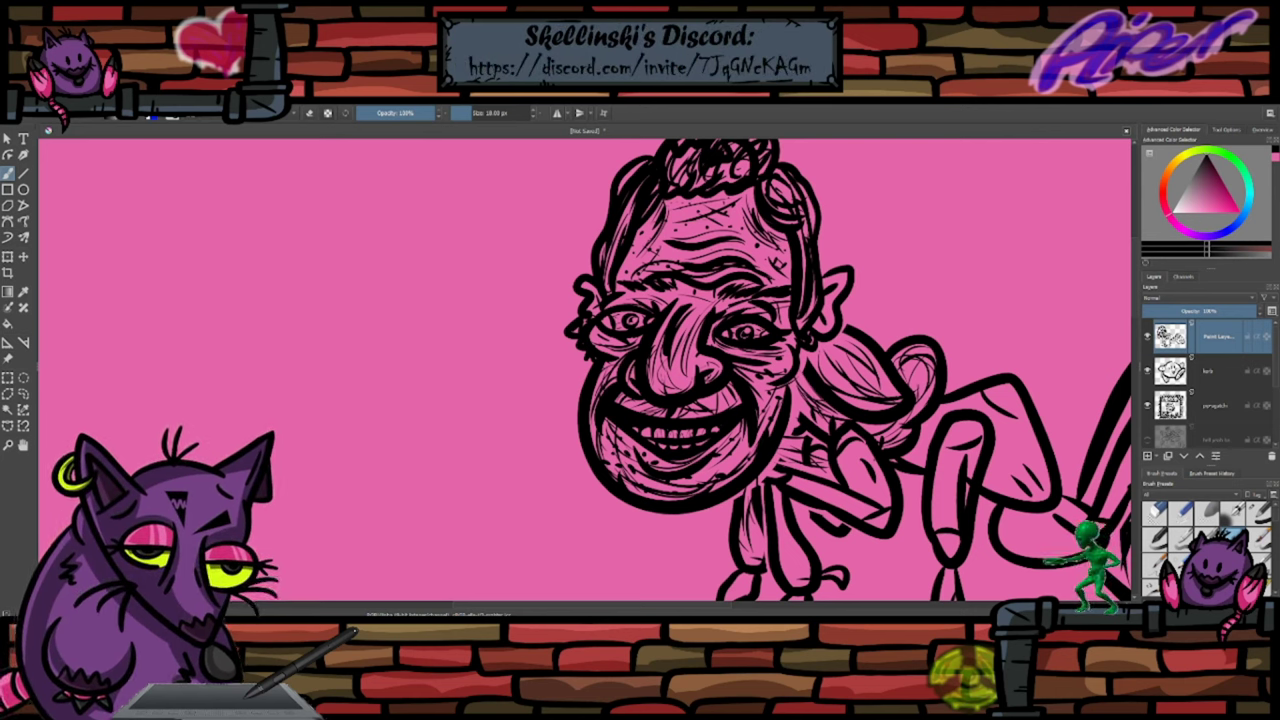
left_click_drag(1041, 535, 896, 432)
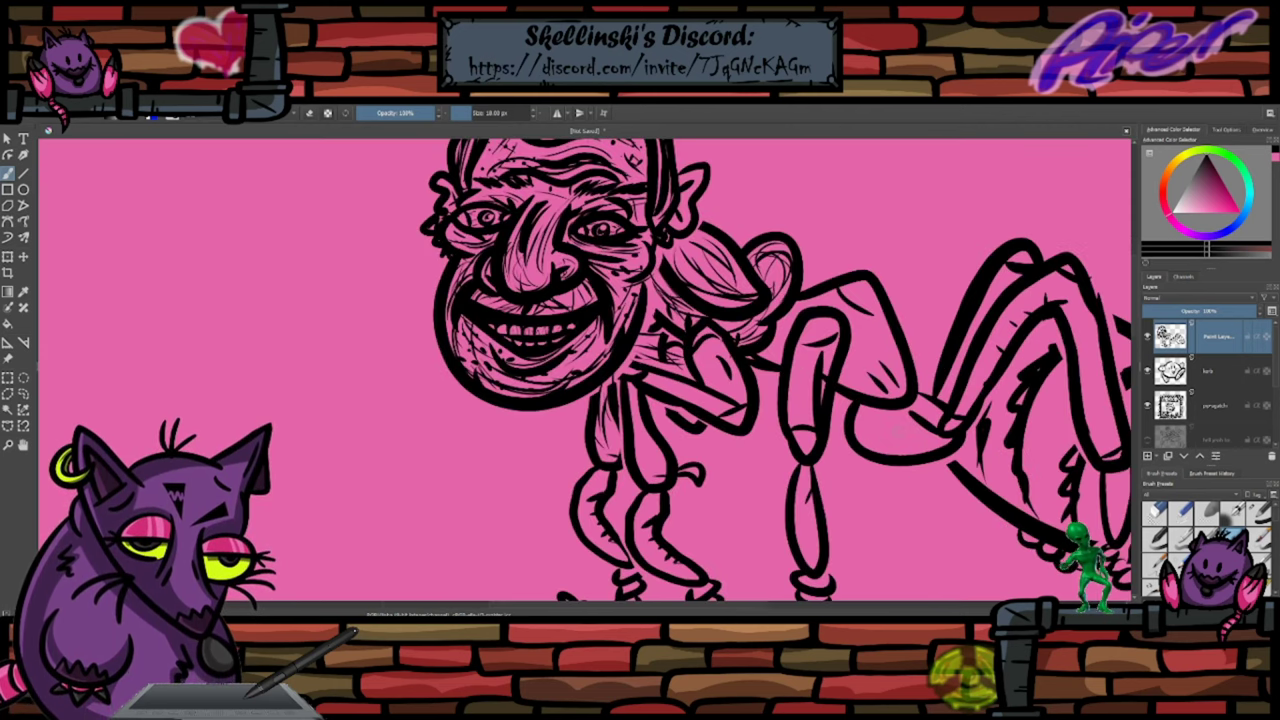
left_click_drag(640, 402, 640, 472)
left_click_drag(614, 420, 595, 510)
left_click_drag(582, 530, 605, 522)
left_click_drag(599, 543, 615, 542)
left_click_drag(613, 553, 621, 547)
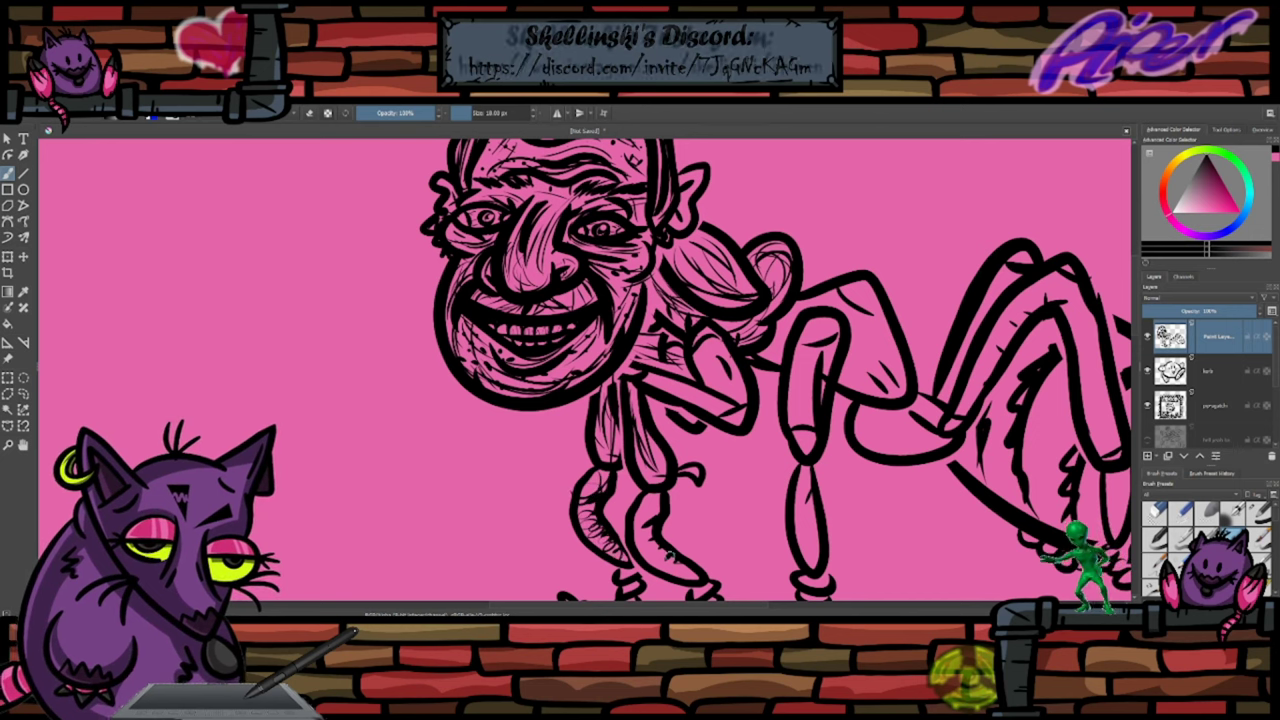
- Fill the second front leg's lower section with looping texture and shade the folded arm with thin lines
mouse_move(694, 578)
left_mouse_down()
mouse_move(702, 564)
mouse_move(676, 568)
mouse_move(646, 536)
mouse_move(646, 492)
mouse_move(600, 474)
mouse_move(659, 472)
left_mouse_up()
left_click_drag(642, 373, 726, 408)
left_click_drag(650, 381, 740, 412)
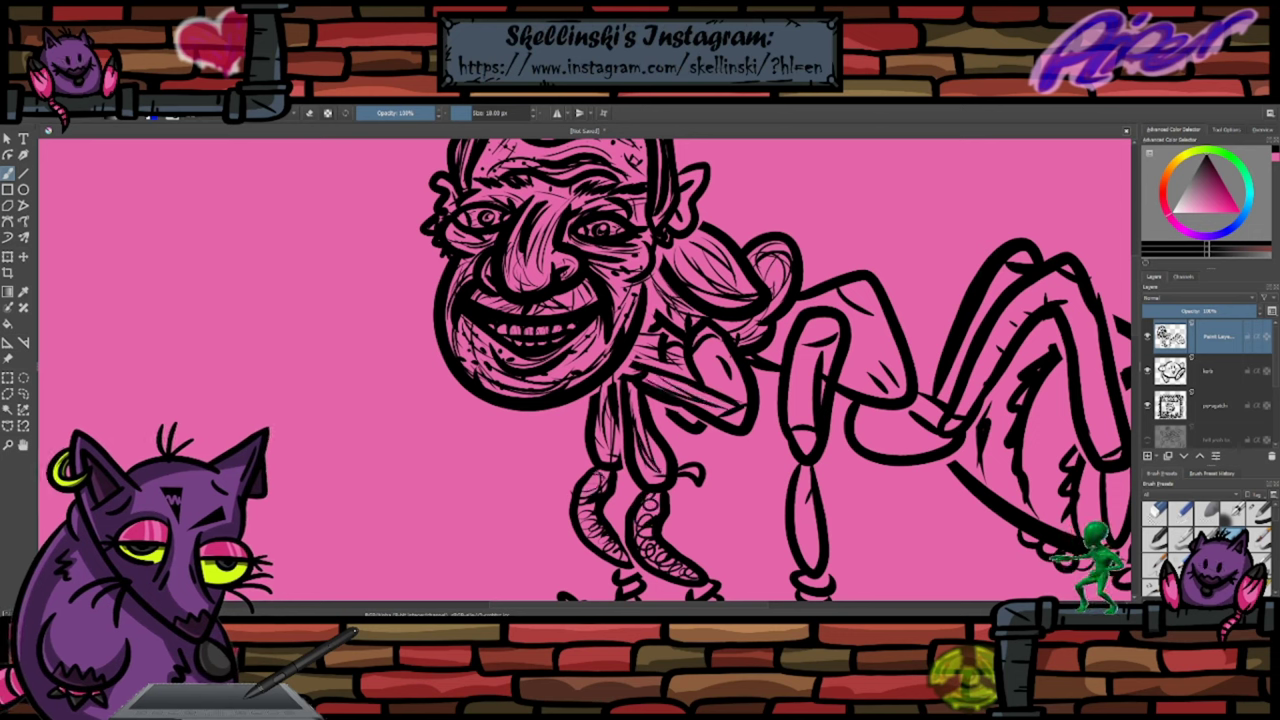
mouse_move(742, 356)
left_mouse_down()
mouse_move(732, 402)
mouse_move(702, 392)
mouse_move(718, 378)
mouse_move(720, 394)
left_mouse_up()
left_click_drag(726, 358, 712, 376)
- Shade the ringed feet of the front and middle legs, and fill the middle leg's lower section with looping texture
scroll(752, 278, "down", 6)
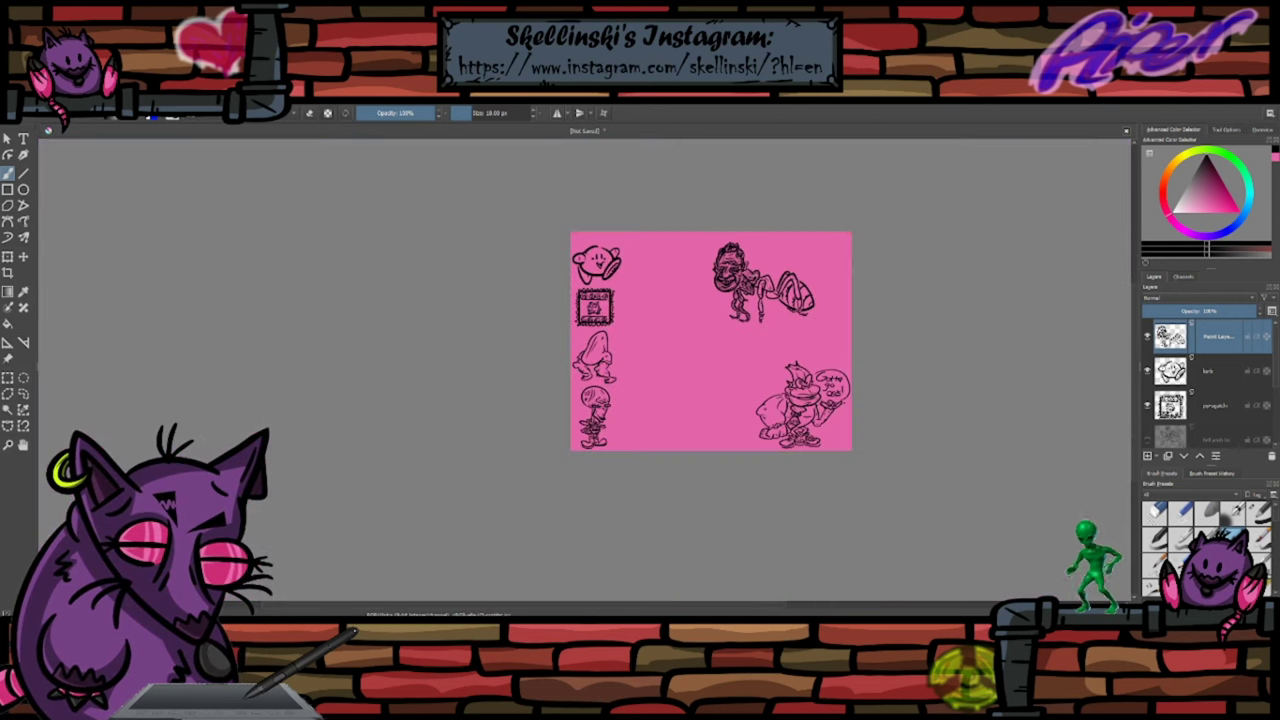
scroll(785, 269, "up", 6)
scroll(537, 266, "down", 4)
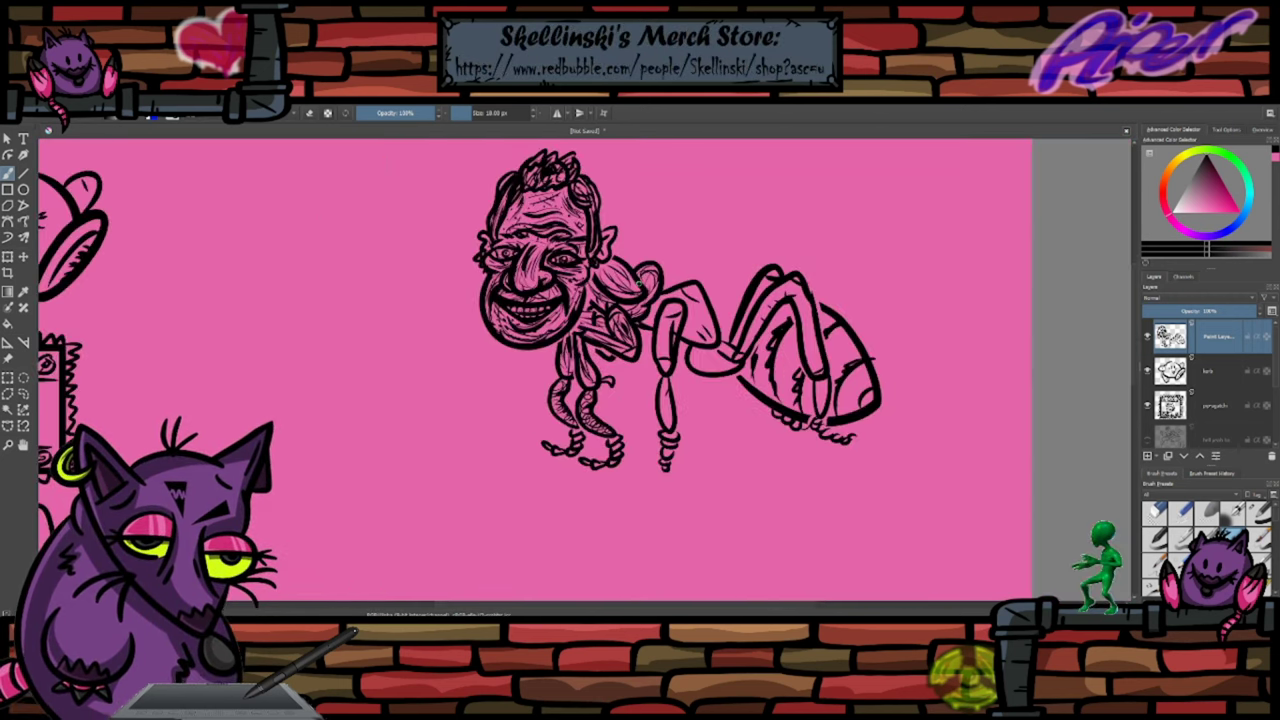
scroll(573, 208, "up", 5)
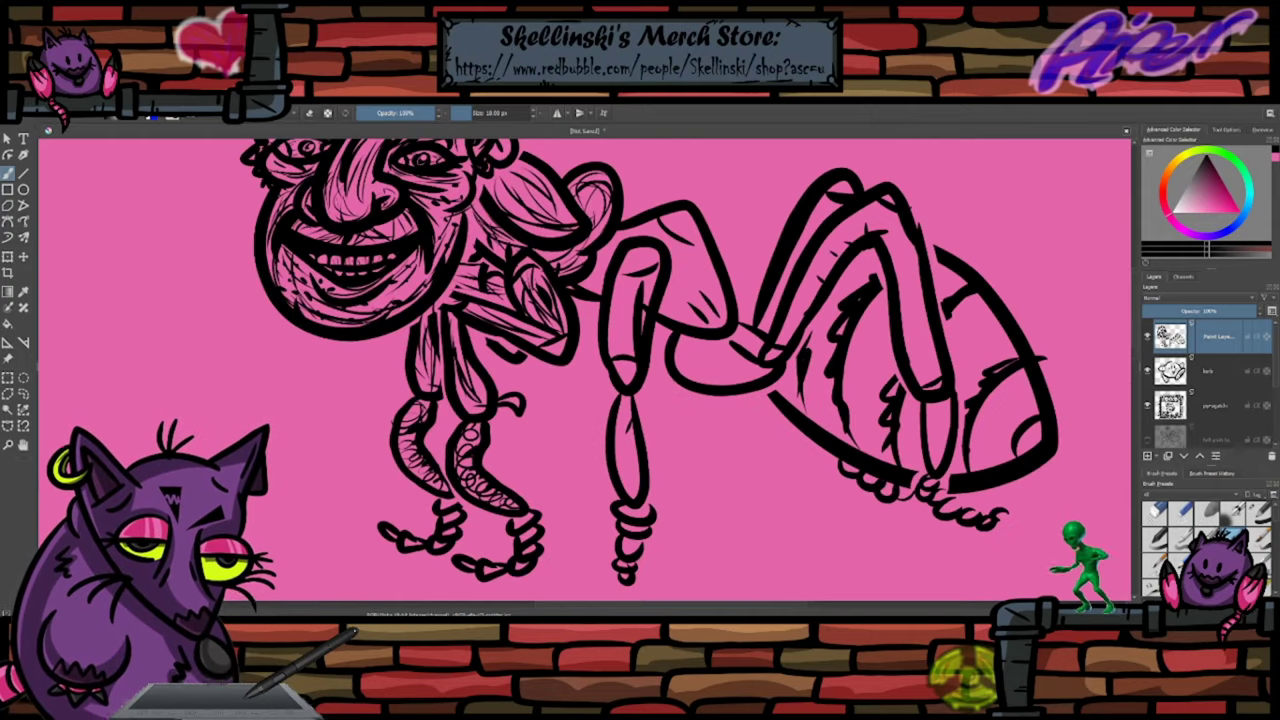
left_click_drag(447, 501, 455, 507)
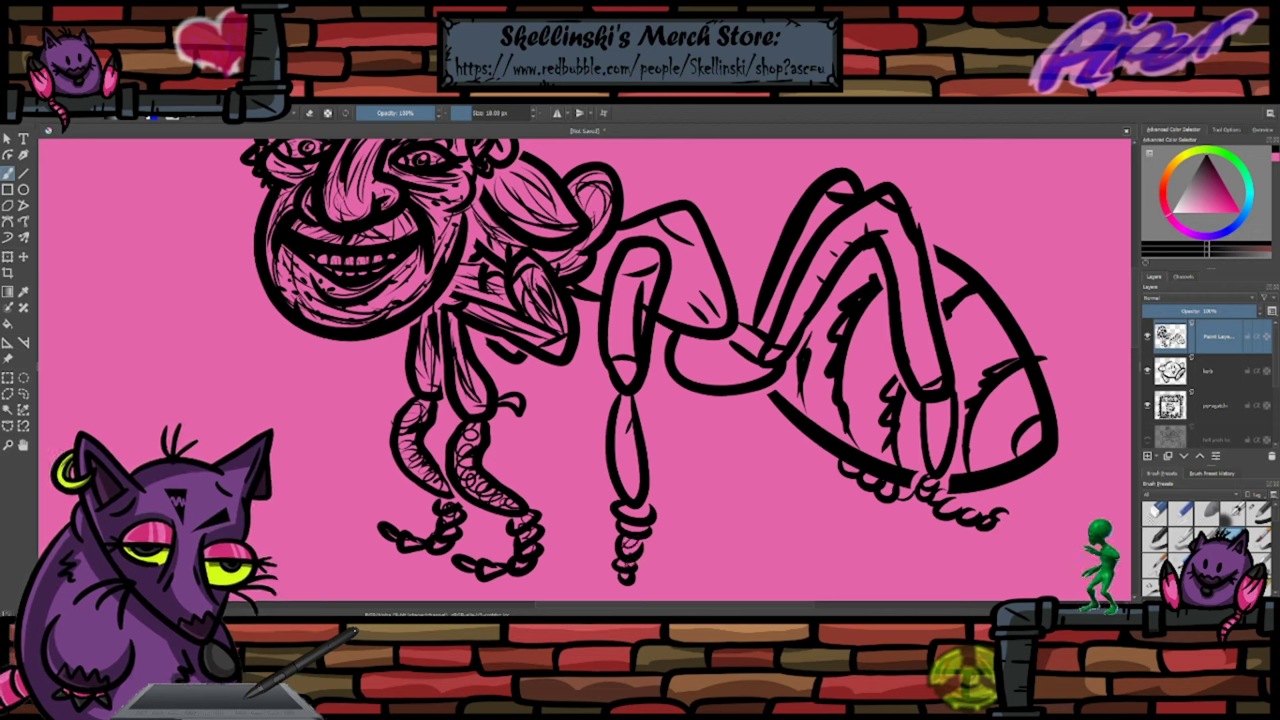
left_click_drag(624, 538, 638, 542)
left_click_drag(625, 525, 646, 529)
mouse_move(626, 513)
left_mouse_down()
mouse_move(638, 517)
mouse_move(624, 442)
left_mouse_up()
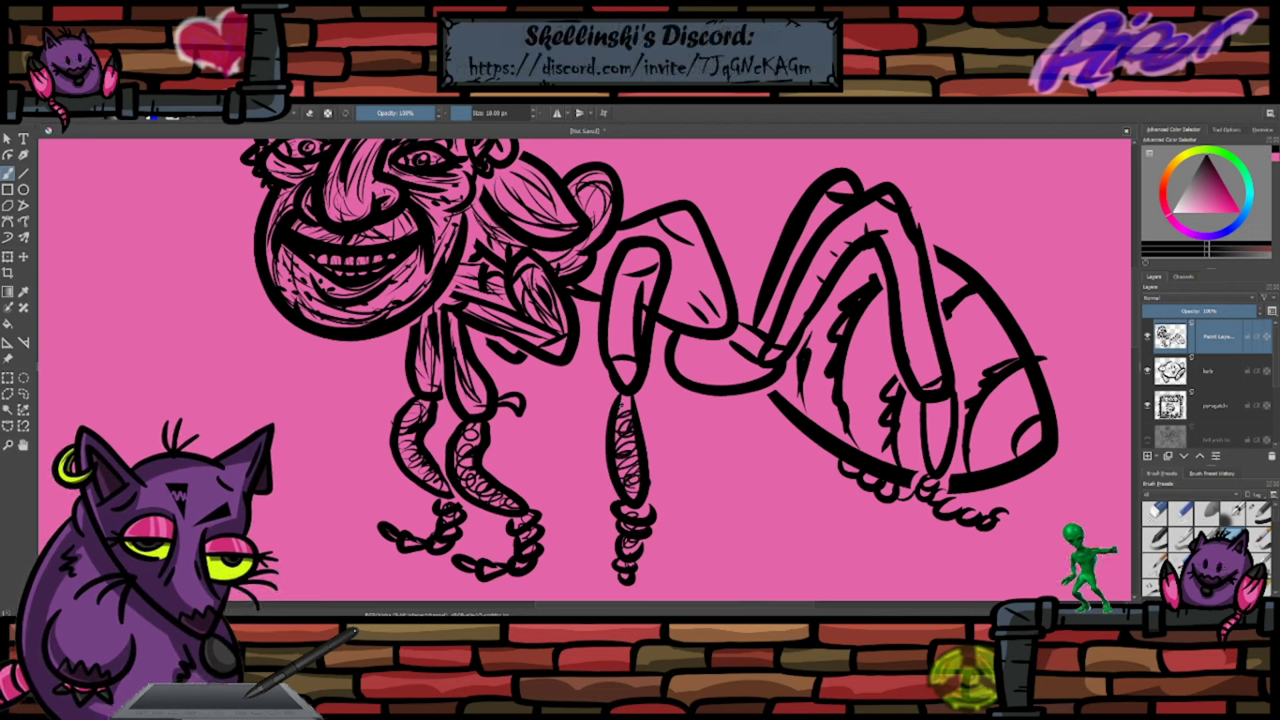
- Fill the hind leg's lower section with looping texture and draw curved contour lines around the abdomen's tip
left_click_drag(938, 402, 936, 462)
mouse_move(1012, 388)
left_mouse_down()
mouse_move(970, 440)
mouse_move(1004, 456)
mouse_move(998, 438)
left_mouse_up()
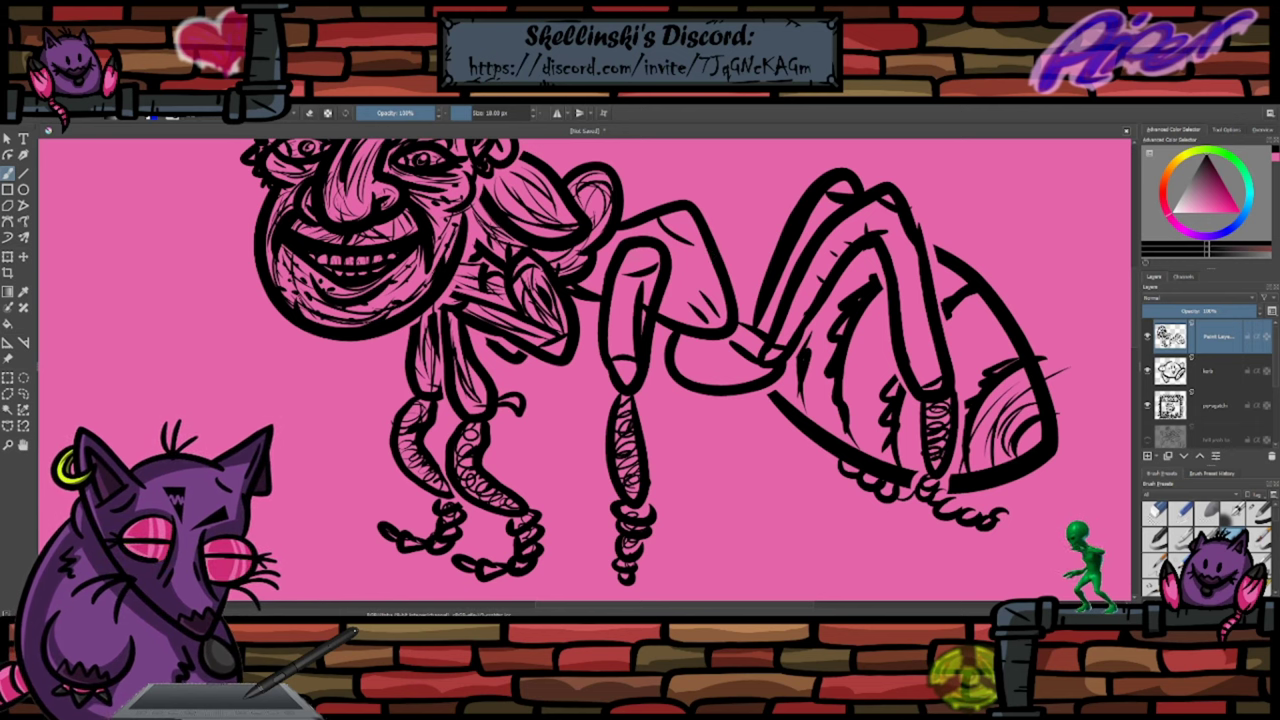
- Shade the upper section of the middle leg with thin lengthwise lines and short cross strokes near its top
left_click_drag(648, 238, 620, 344)
mouse_move(630, 286)
left_mouse_down()
mouse_move(626, 356)
mouse_move(622, 346)
left_mouse_up()
left_click_drag(618, 310, 616, 346)
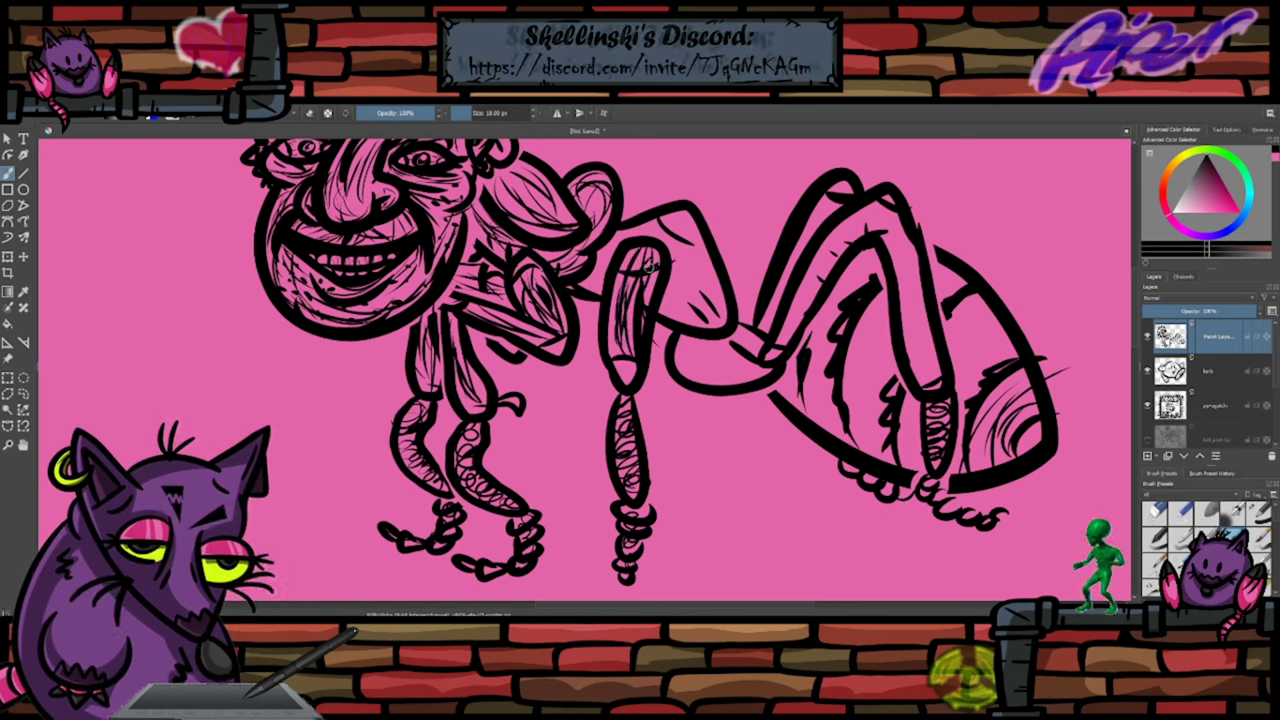
left_click_drag(638, 244, 628, 250)
- Fill the thorax segment around the middle leg with thin hatching lines that follow its slanted shape
left_click_drag(588, 280, 602, 290)
mouse_move(726, 316)
left_mouse_down()
mouse_move(676, 242)
mouse_move(604, 254)
left_mouse_up()
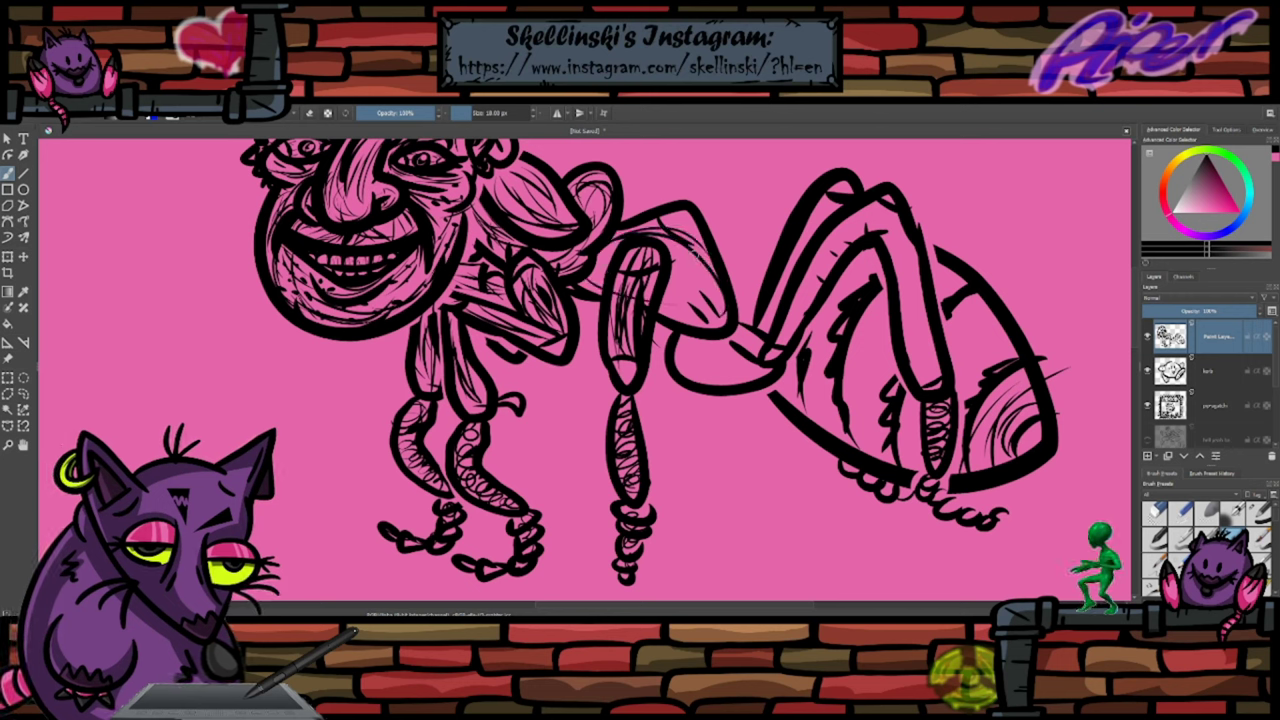
left_click_drag(656, 220, 598, 262)
mouse_move(704, 218)
left_mouse_down()
mouse_move(668, 256)
mouse_move(714, 270)
left_mouse_up()
left_click_drag(670, 252, 714, 305)
mouse_move(676, 266)
left_mouse_down()
mouse_move(701, 289)
mouse_move(705, 303)
mouse_move(689, 307)
left_mouse_up()
left_click_drag(668, 308, 722, 325)
left_click_drag(716, 274, 674, 312)
mouse_move(682, 216)
left_mouse_down()
mouse_move(668, 302)
mouse_move(652, 312)
mouse_move(592, 284)
mouse_move(584, 262)
left_mouse_up()
left_click_drag(626, 296, 630, 262)
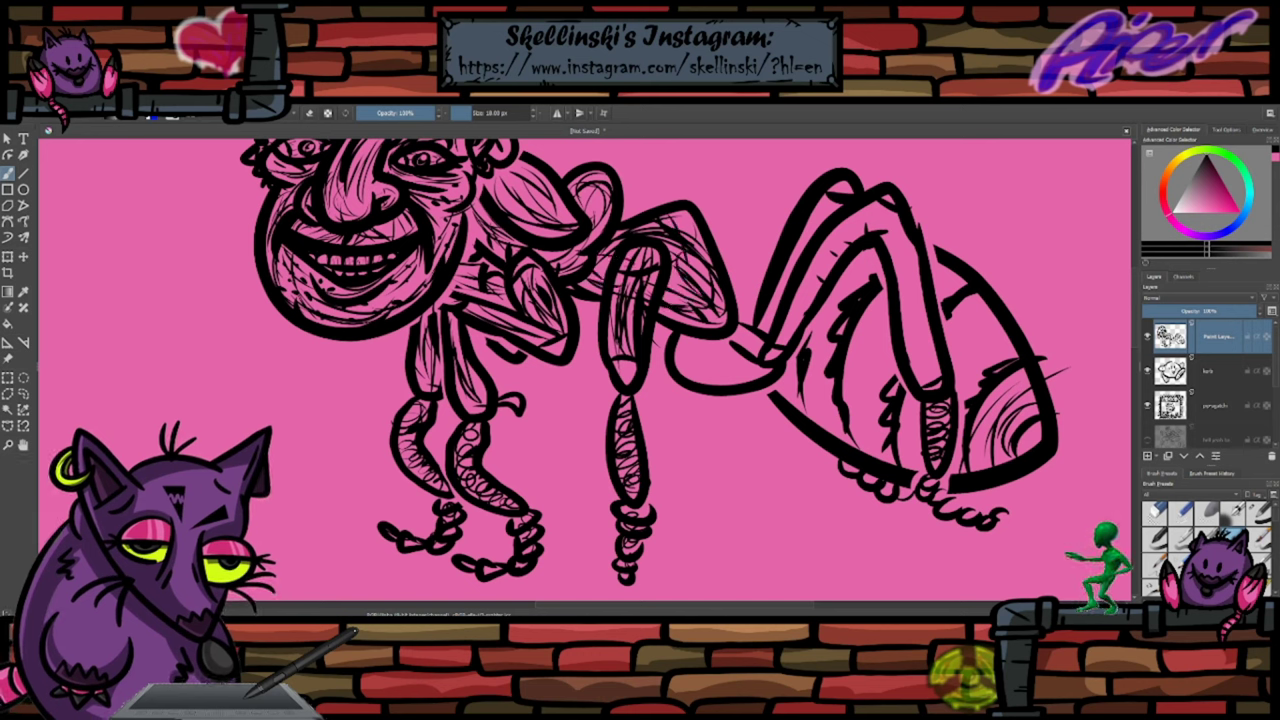
- Hatch the small waist segment between thorax and abdomen with thin lengthwise lines, adding a short stroke under the folded arm
left_click_drag(499, 338, 514, 352)
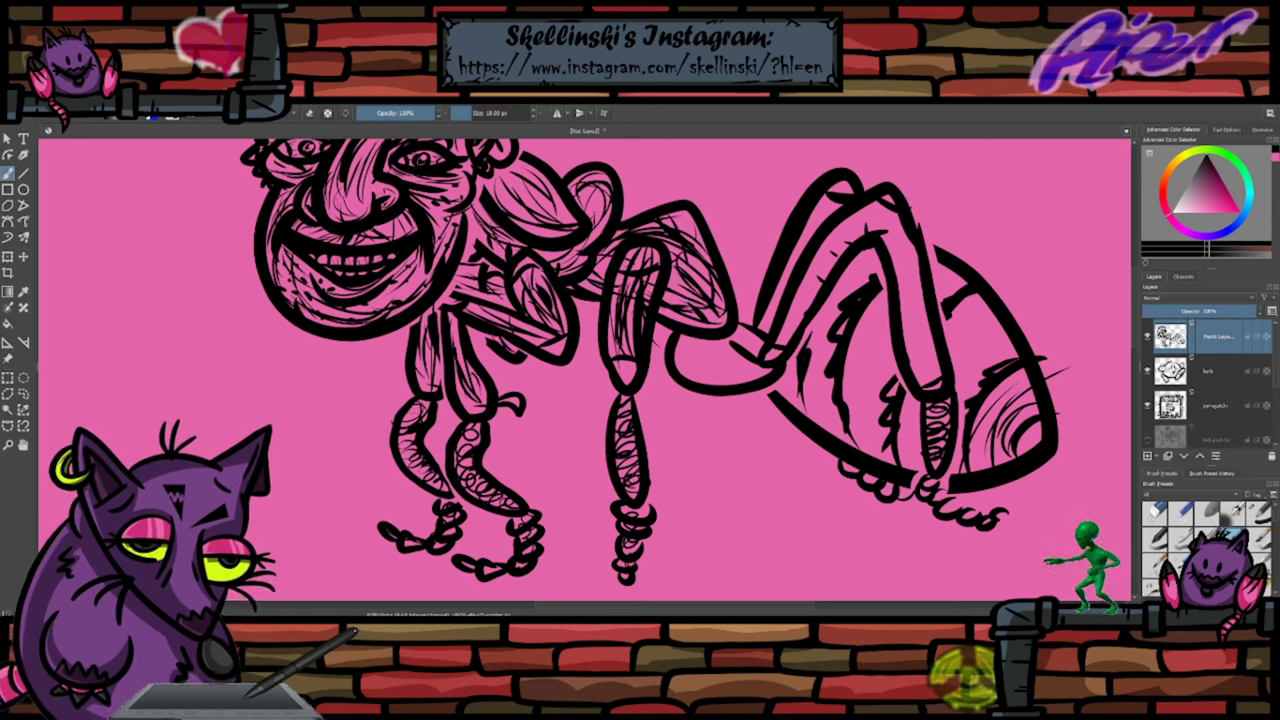
mouse_move(676, 360)
left_mouse_down()
mouse_move(713, 371)
mouse_move(694, 382)
mouse_move(722, 367)
left_mouse_up()
mouse_move(678, 347)
left_mouse_down()
mouse_move(687, 335)
mouse_move(760, 351)
mouse_move(676, 360)
mouse_move(752, 359)
left_mouse_up()
mouse_move(688, 376)
left_mouse_down()
mouse_move(719, 366)
mouse_move(694, 356)
left_mouse_up()
left_click_drag(686, 376, 742, 346)
mouse_move(718, 366)
left_mouse_down()
mouse_move(756, 340)
mouse_move(771, 365)
left_mouse_up()
- Draw long thin lines down both sides of the bent upper hind legs
left_click_drag(838, 194, 758, 330)
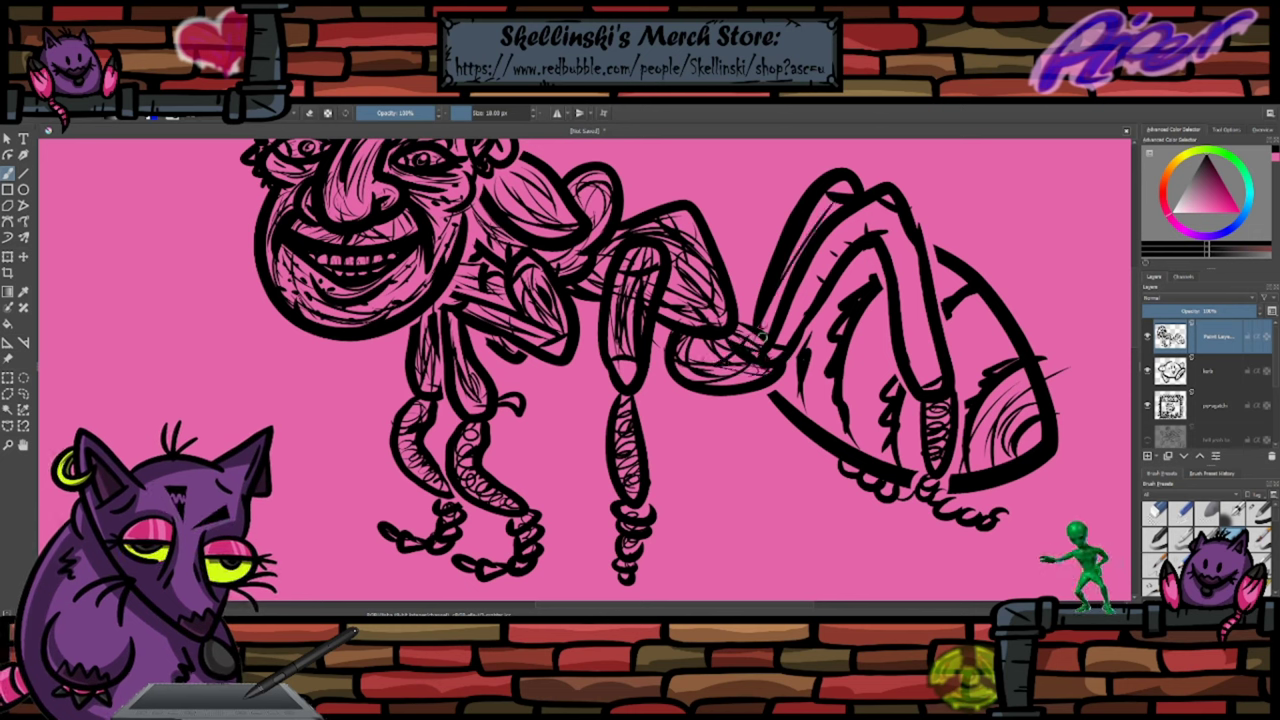
mouse_move(818, 216)
left_mouse_down()
mouse_move(770, 306)
mouse_move(788, 316)
left_mouse_up()
left_click_drag(882, 210, 778, 342)
left_click_drag(828, 274, 786, 344)
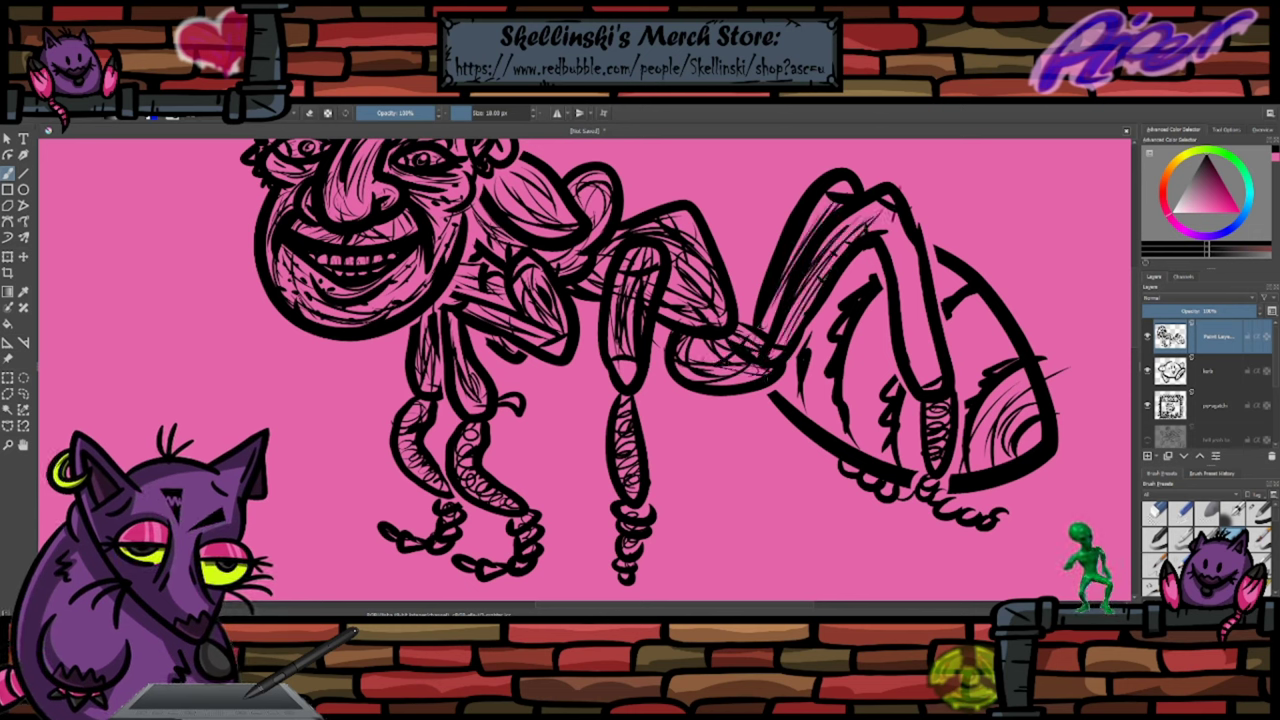
mouse_move(876, 208)
left_mouse_down()
mouse_move(916, 268)
mouse_move(924, 368)
left_mouse_up()
left_click_drag(920, 298, 936, 376)
left_click_drag(892, 234, 928, 348)
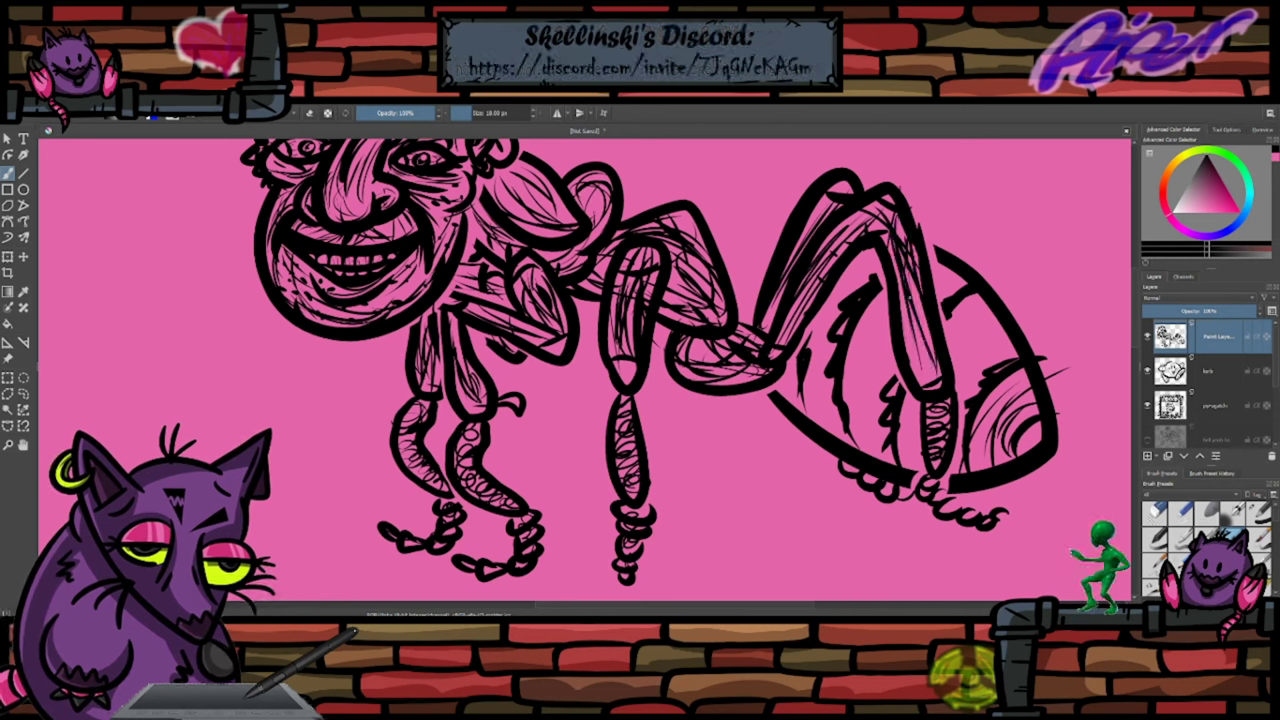
- Draw fine curved strokes along the jagged bands in the front part of the abdomen, behind the hind legs
left_click_drag(864, 312, 850, 410)
left_click_drag(890, 286, 872, 420)
left_click_drag(884, 310, 868, 400)
left_click_drag(878, 344, 852, 428)
mouse_move(932, 332)
left_mouse_down()
mouse_move(910, 360)
mouse_move(914, 464)
mouse_move(894, 464)
left_mouse_up()
mouse_move(904, 370)
left_mouse_down()
mouse_move(878, 414)
mouse_move(840, 440)
left_mouse_up()
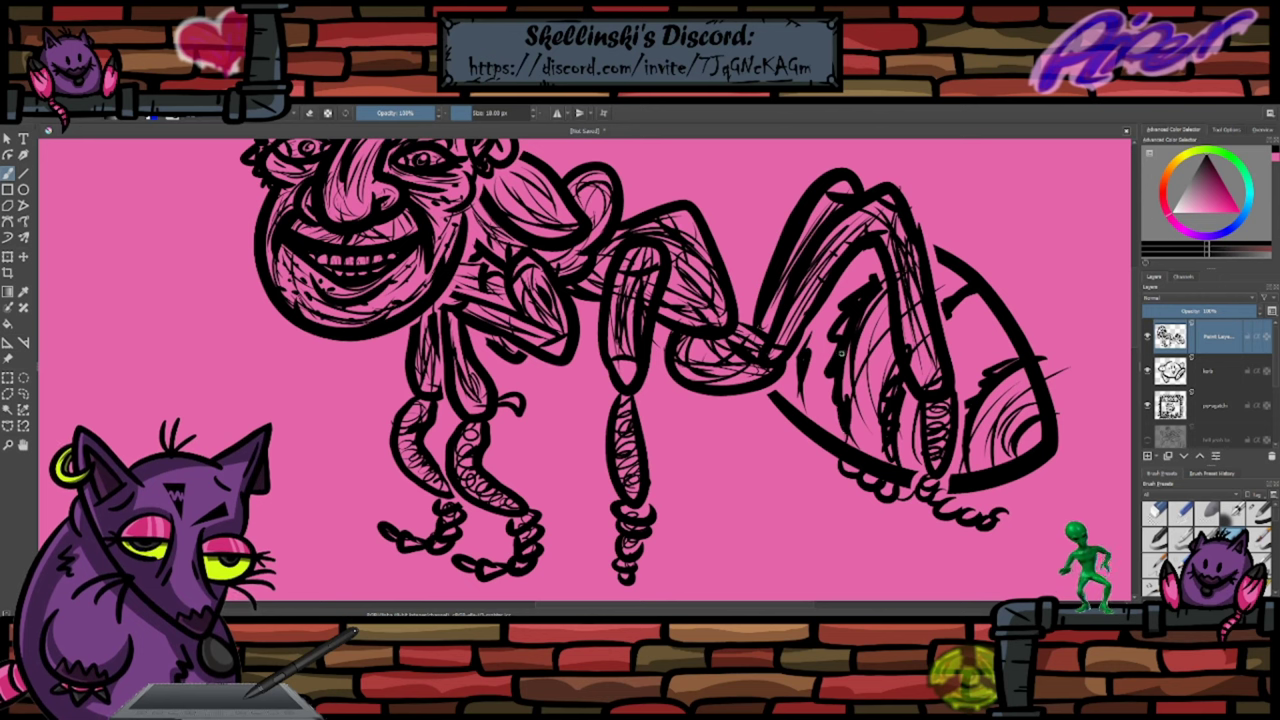
left_click_drag(846, 318, 830, 408)
left_click_drag(894, 246, 784, 400)
left_click_drag(814, 300, 810, 386)
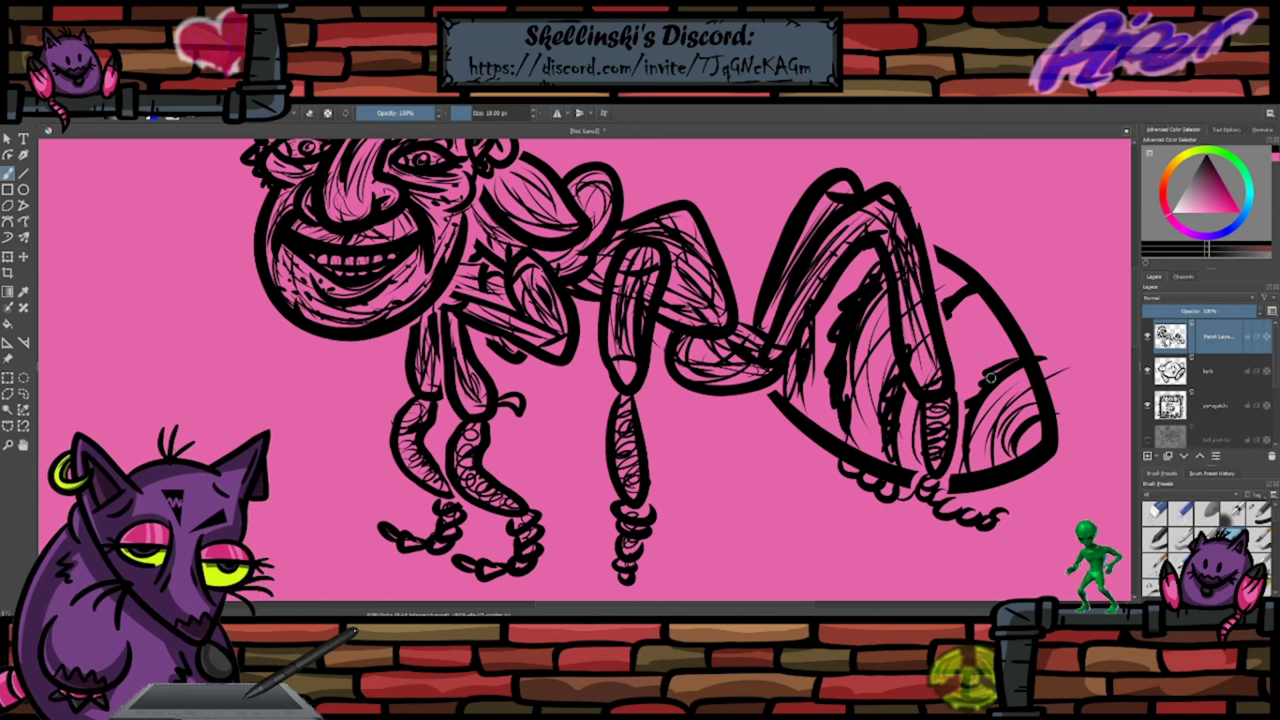
- Thicken the rear band and darken the tip of the abdomen, and add curved contour strokes along its upper rear
left_click_drag(984, 400, 952, 474)
mouse_move(998, 386)
left_mouse_down()
mouse_move(982, 406)
mouse_move(1032, 446)
mouse_move(1018, 448)
left_mouse_up()
left_click_drag(1038, 432, 1023, 446)
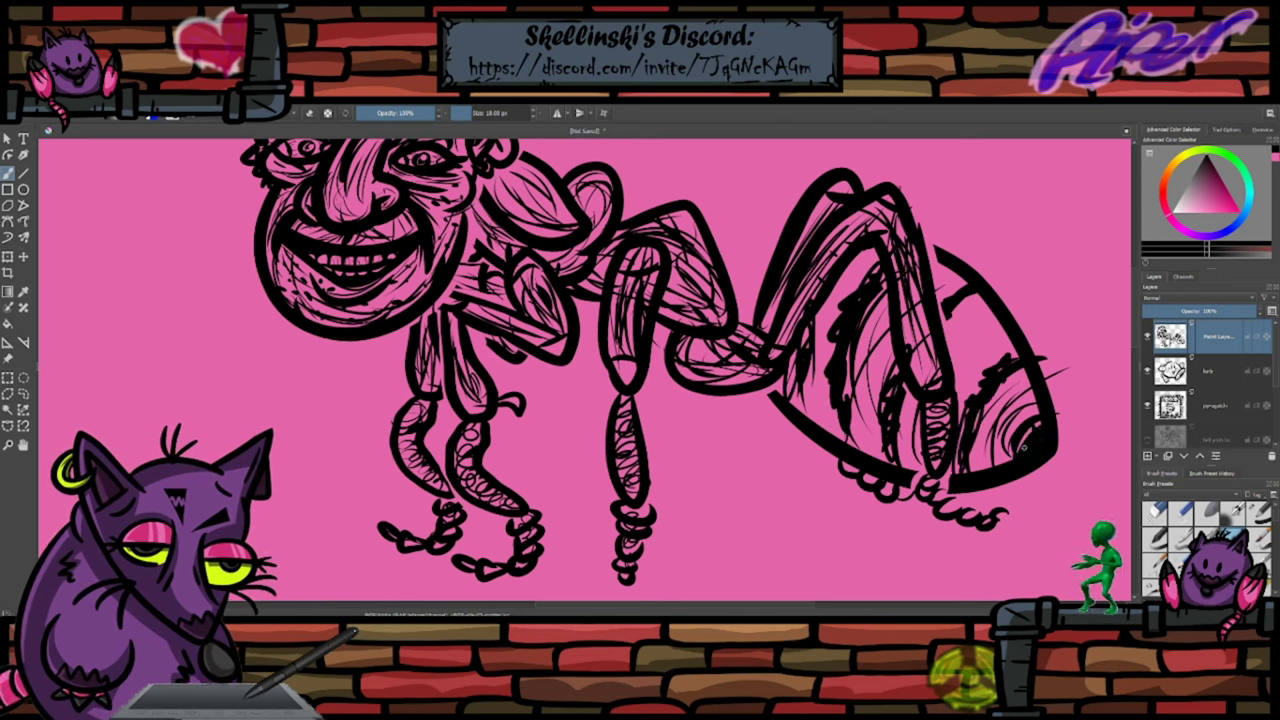
mouse_move(1000, 332)
left_mouse_down()
mouse_move(970, 398)
mouse_move(952, 380)
left_mouse_up()
left_click_drag(978, 306, 950, 352)
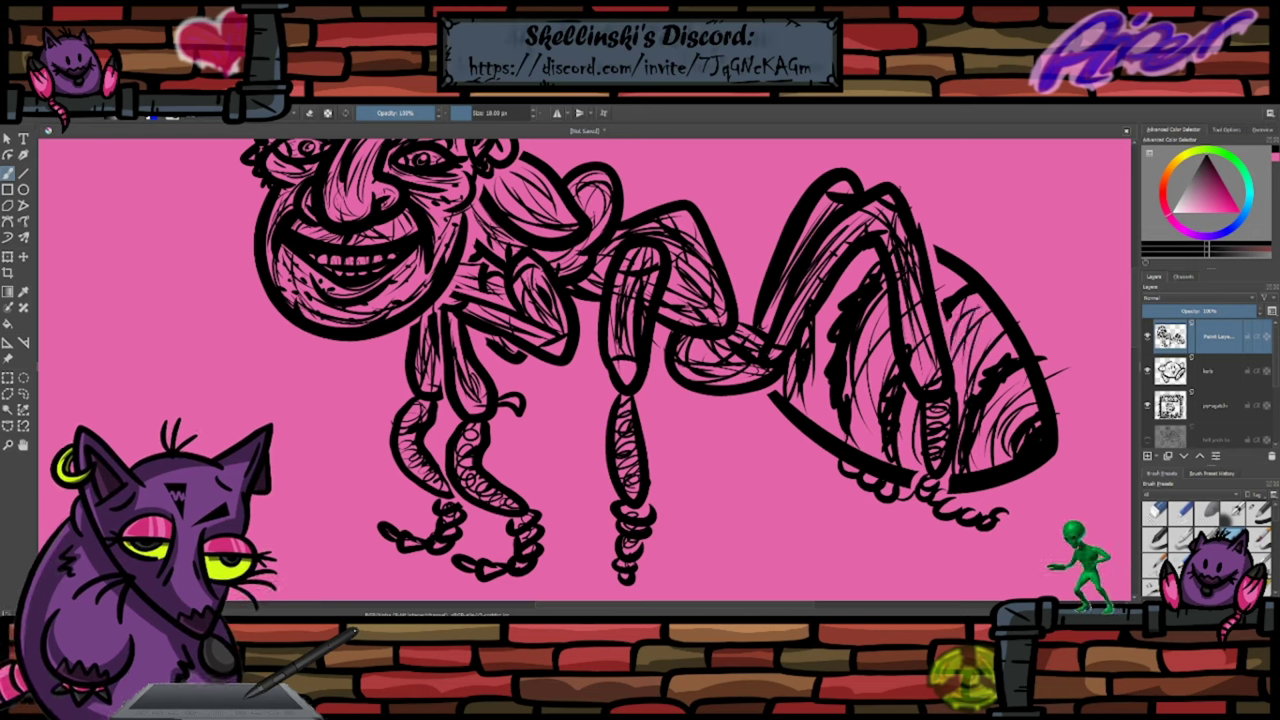
left_click_drag(938, 264, 932, 276)
- Fill the remaining gaps between the abdomen's bands with more fine curved lines, up to the space beneath the hind leg's bend
left_click_drag(926, 372, 904, 446)
left_click_drag(888, 334, 876, 458)
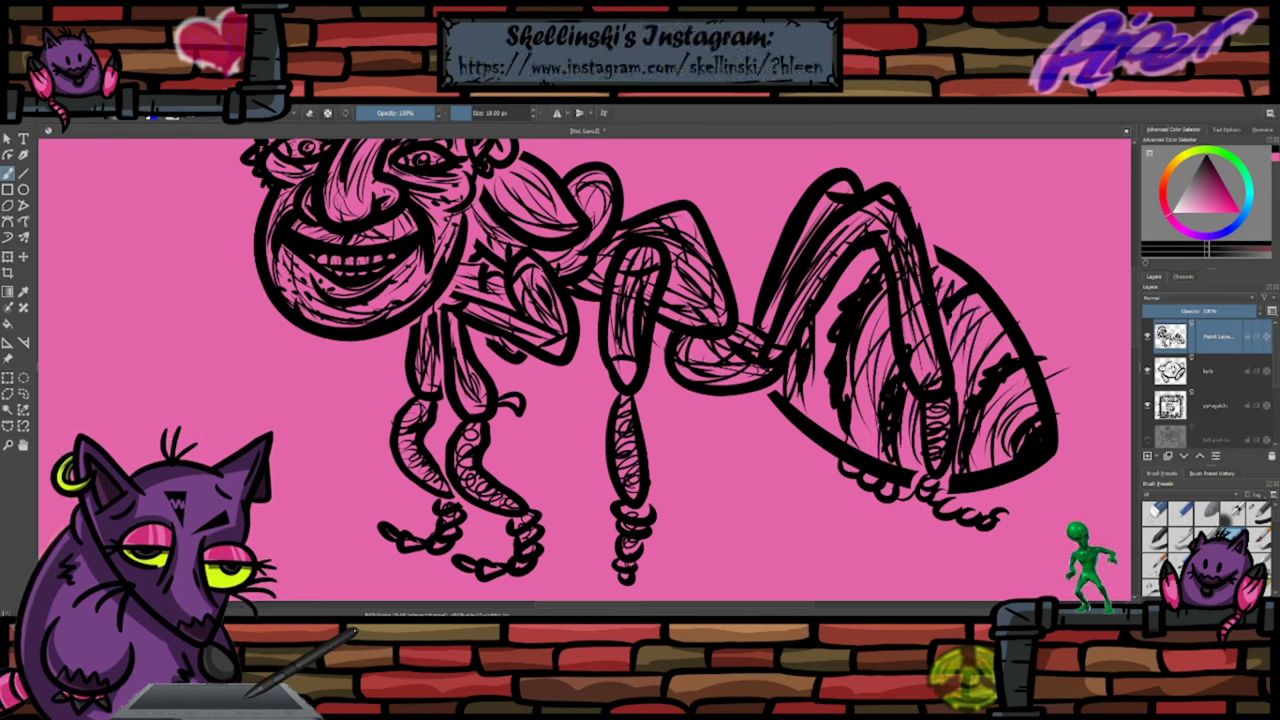
left_click_drag(888, 302, 856, 438)
left_click_drag(836, 310, 806, 410)
mouse_move(876, 252)
left_mouse_down()
mouse_move(834, 290)
mouse_move(818, 342)
left_mouse_up()
left_click_drag(876, 256, 840, 302)
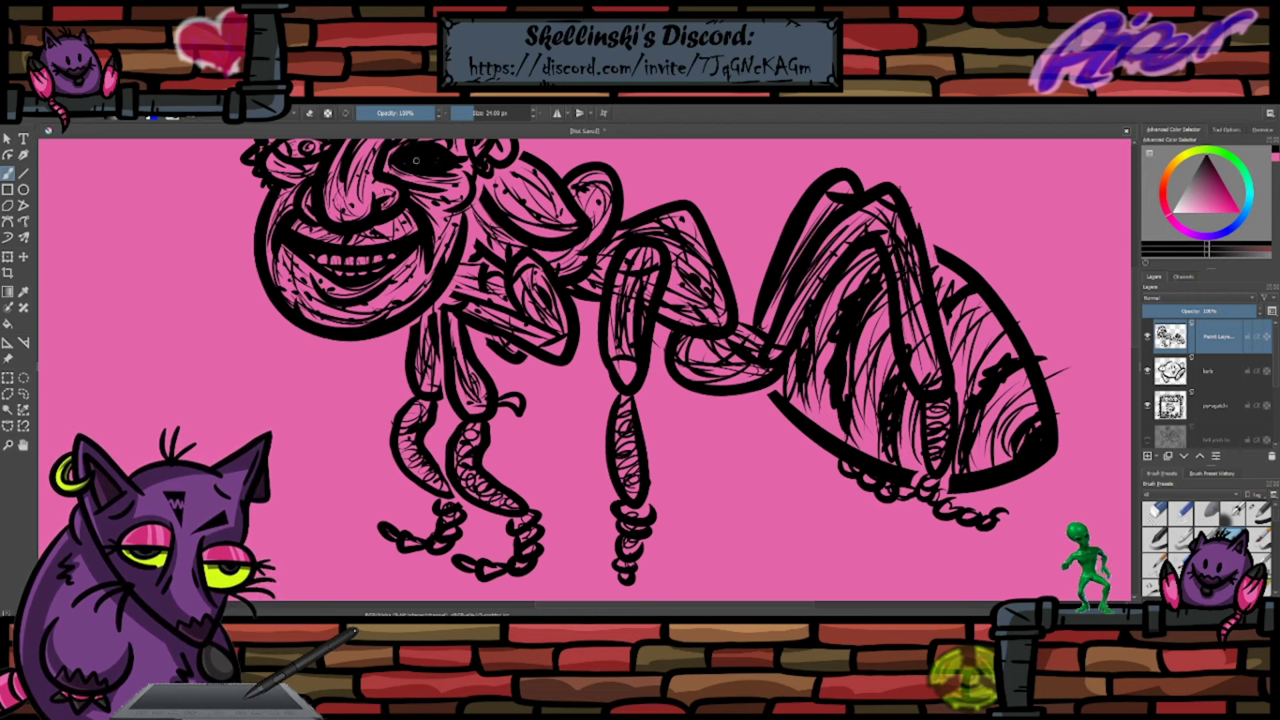
- Undo the black fill over the figure's eye and check the whole figure
scroll(500, 235, "down", 4)
scroll(470, 214, "up", 3)
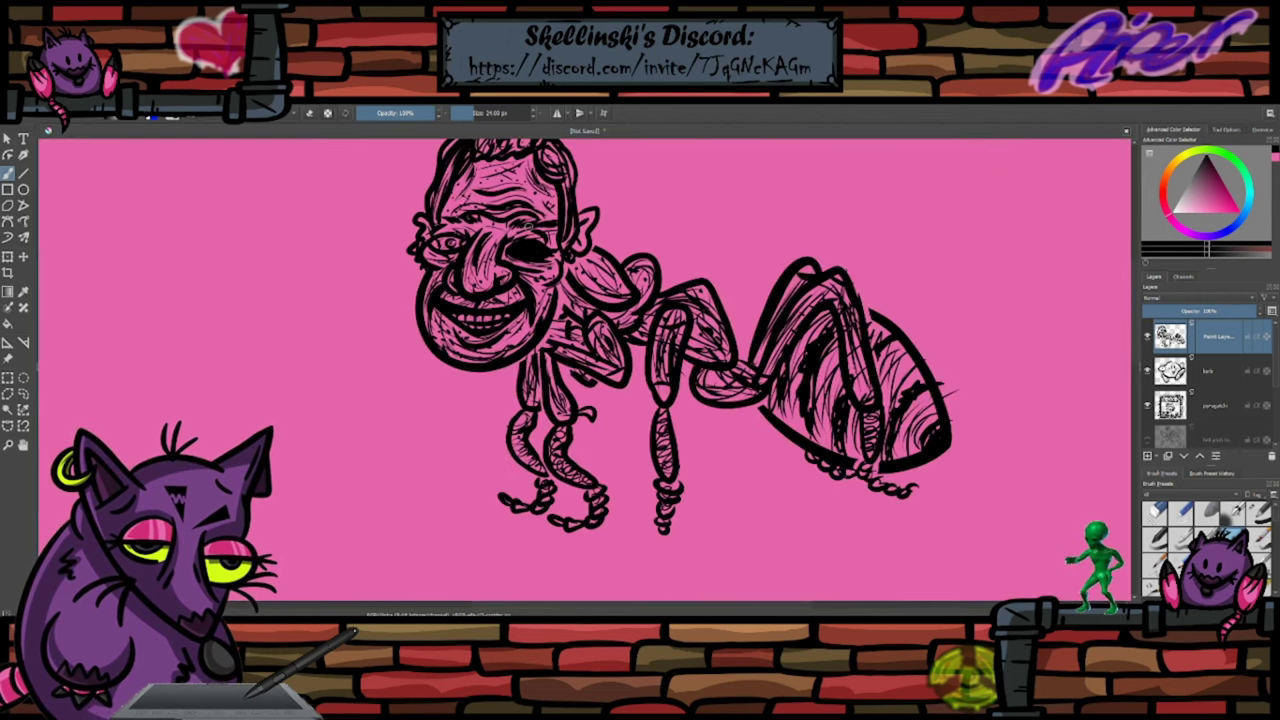
key("ctrl+z")
key("ctrl+z")
scroll(474, 215, "up", 2)
scroll(476, 218, "down", 4)
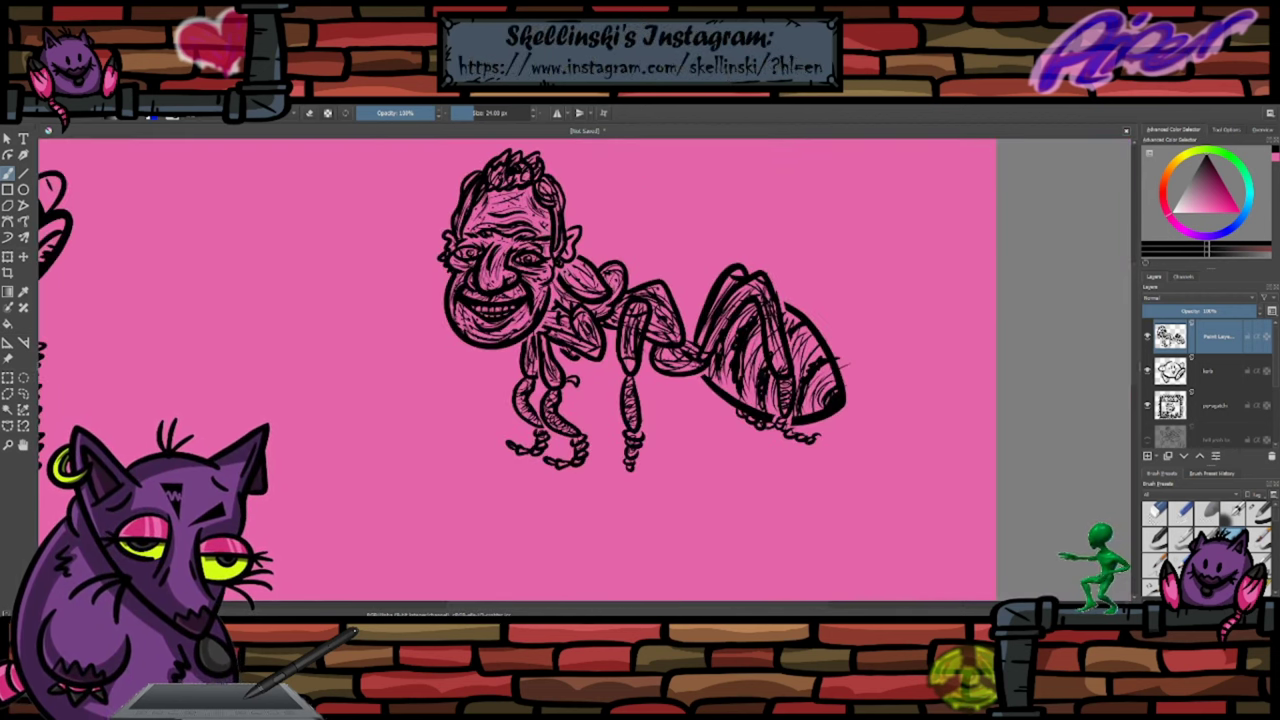
scroll(608, 291, "up", 1)
scroll(626, 296, "down", 2)
scroll(748, 350, "down", 1)
scroll(747, 350, "up", 3)
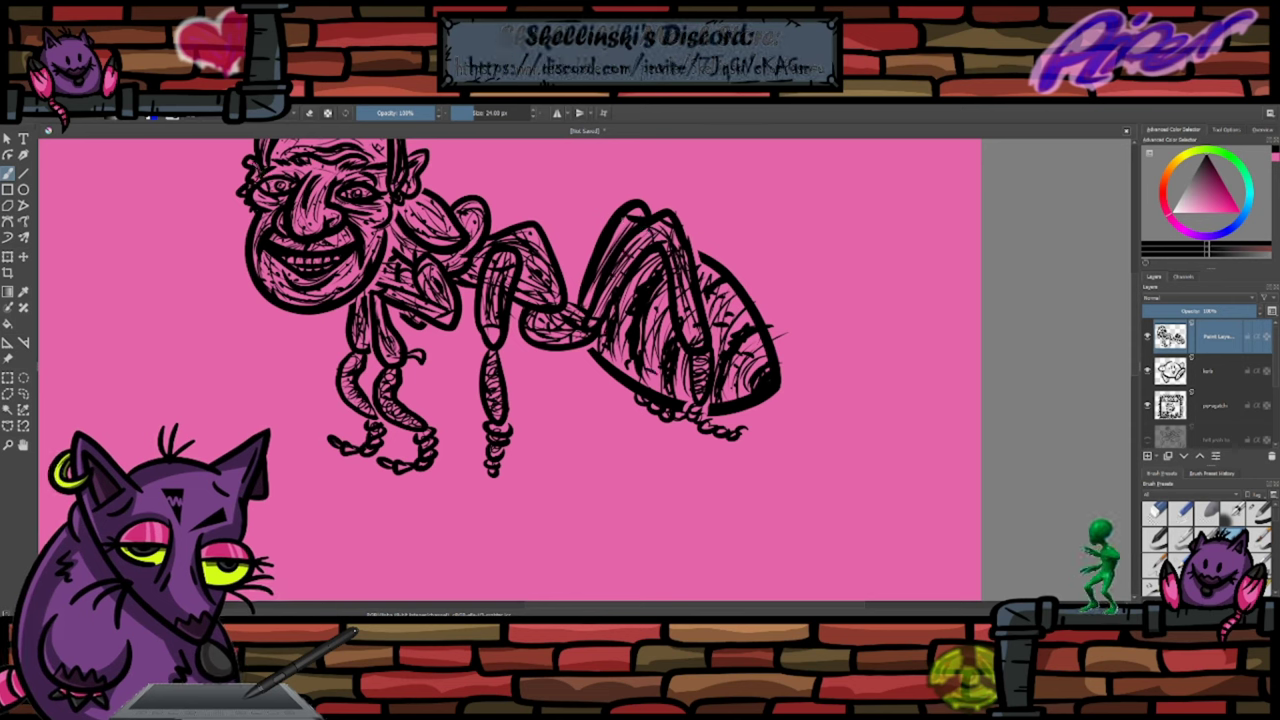
- Transform the ant-bodied figure: skew it slightly, enlarge it and shift it toward the canvas's upper-right corner
scroll(615, 275, "down", 5)
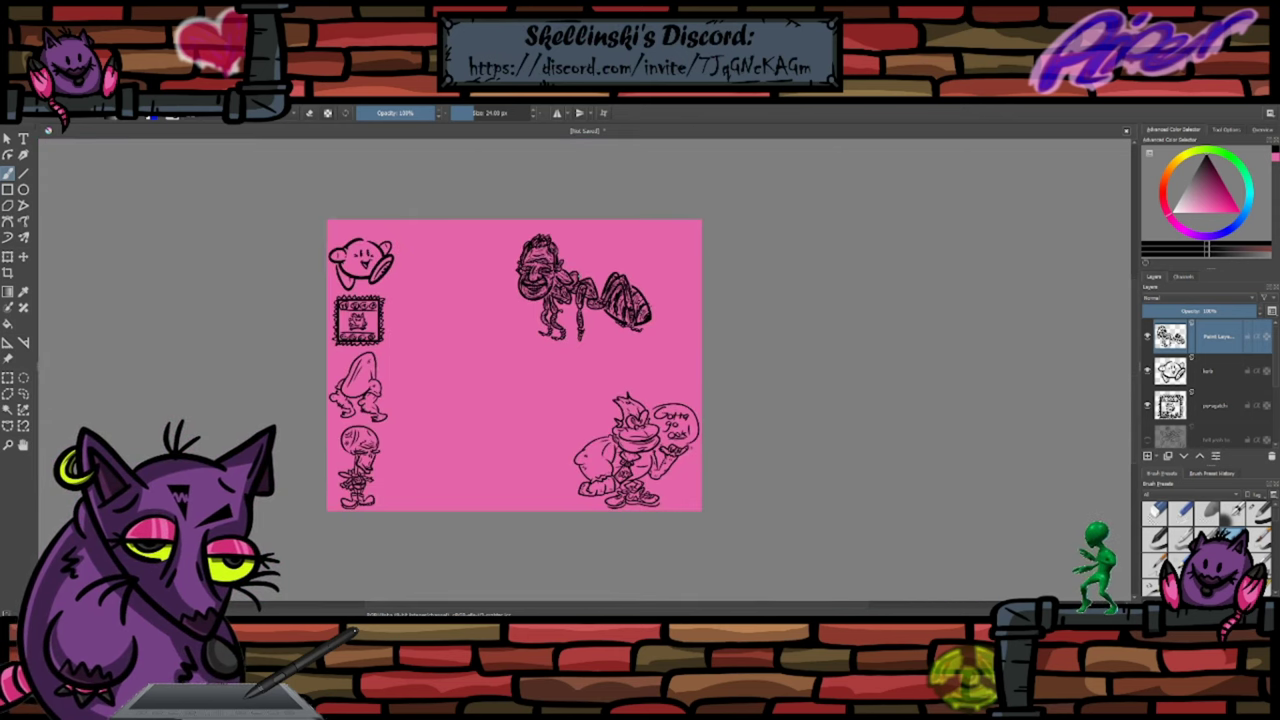
key("ctrl+t")
left_click_drag(621, 234, 629, 234)
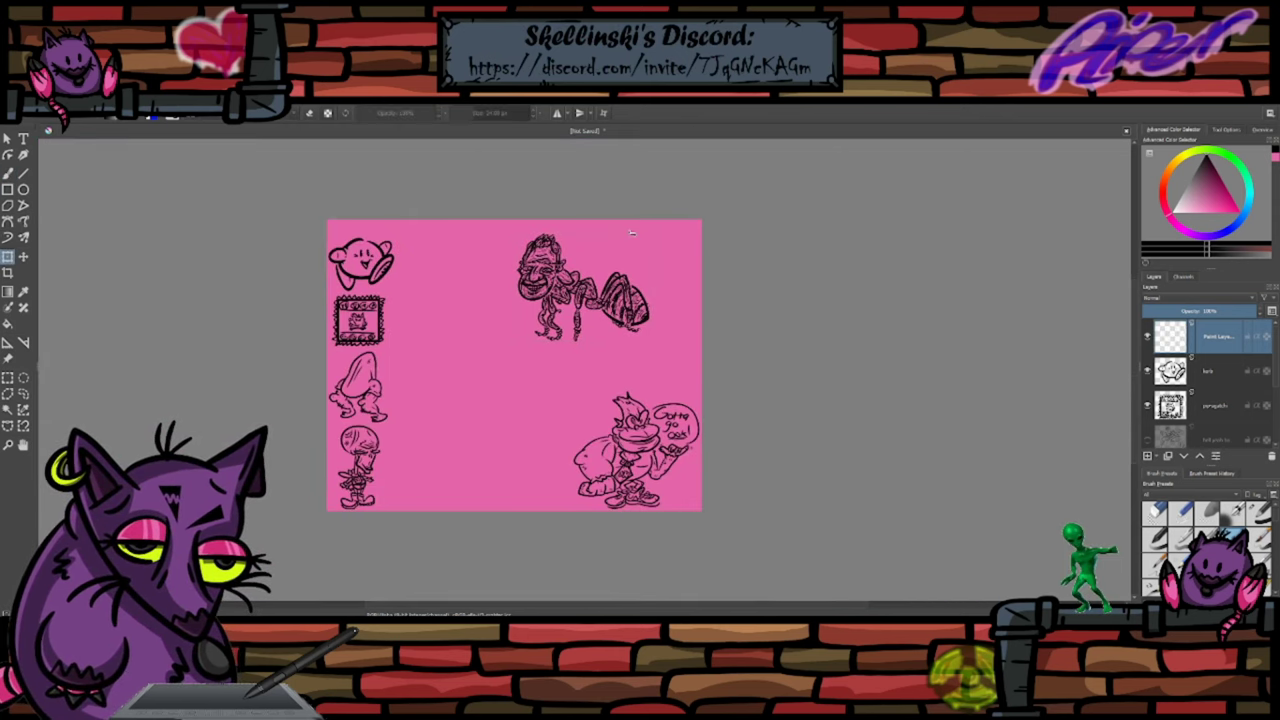
scroll(551, 314, "up", 2)
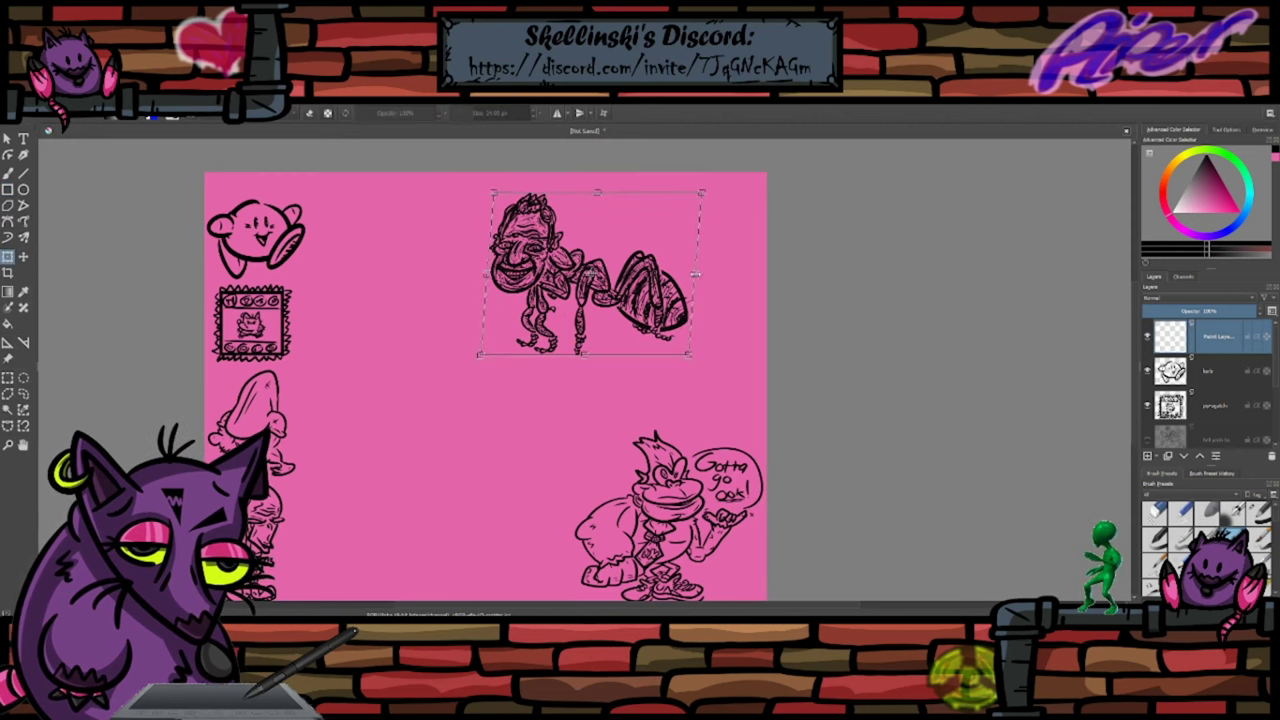
left_click_drag(696, 273, 716, 297)
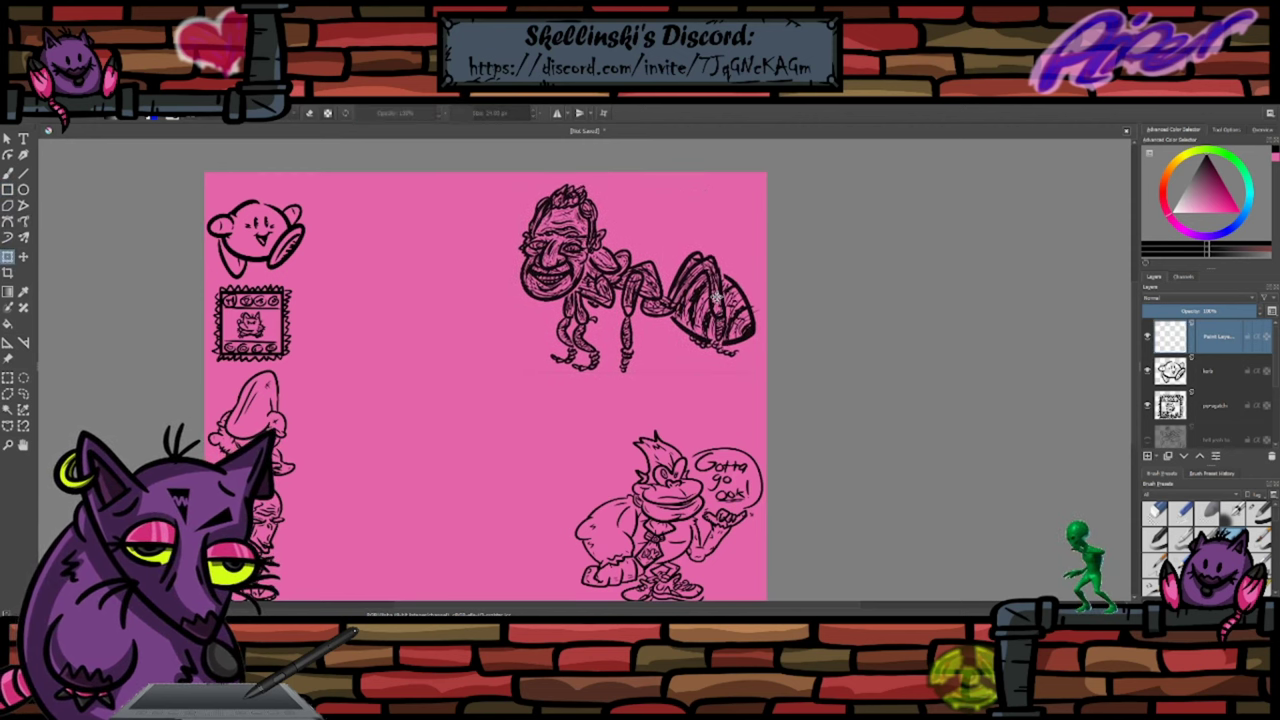
key("b")
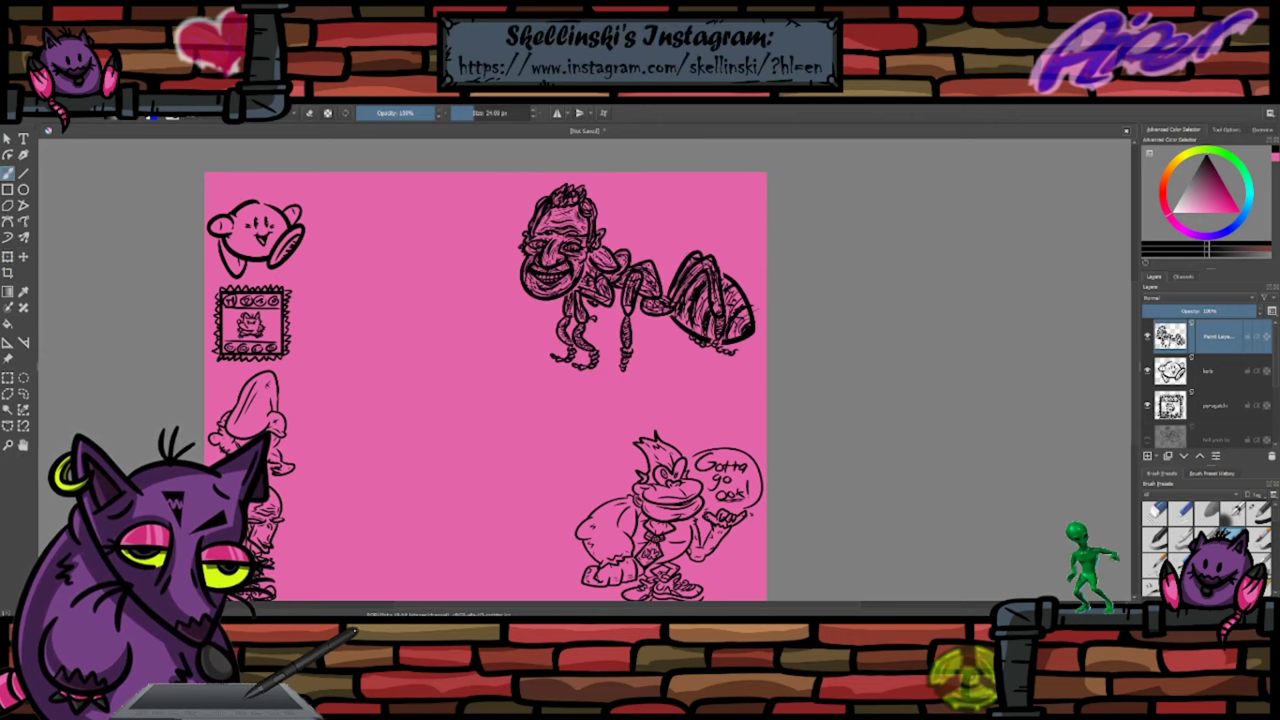
- Fill the hair on the crown and along the temple with dense black strokes, adding fine hairs at its outer edge
scroll(568, 160, "up", 3)
mouse_move(493, 322)
left_mouse_down()
mouse_move(468, 340)
mouse_move(503, 269)
mouse_move(546, 255)
left_mouse_up()
mouse_move(540, 262)
left_mouse_down()
mouse_move(555, 238)
mouse_move(554, 258)
mouse_move(578, 236)
left_mouse_up()
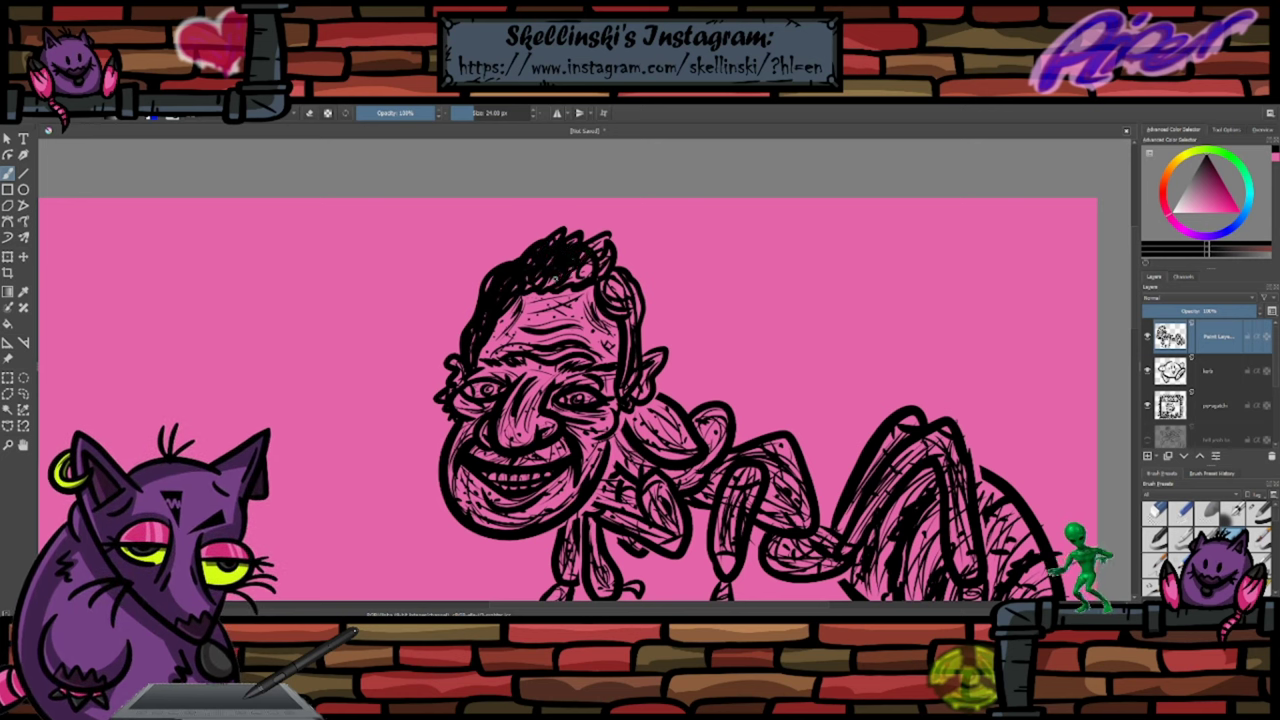
left_click_drag(572, 282, 600, 246)
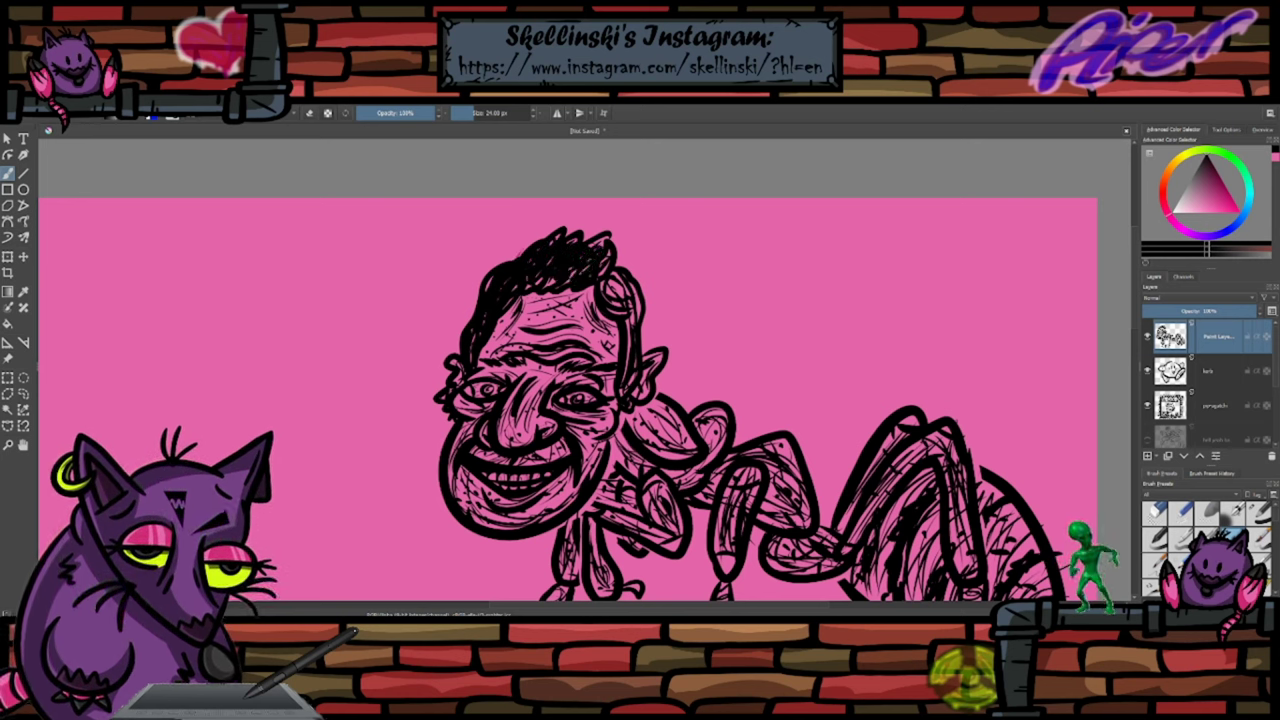
left_click_drag(501, 264, 546, 234)
mouse_move(485, 278)
left_mouse_down()
mouse_move(475, 294)
mouse_move(505, 313)
left_mouse_up()
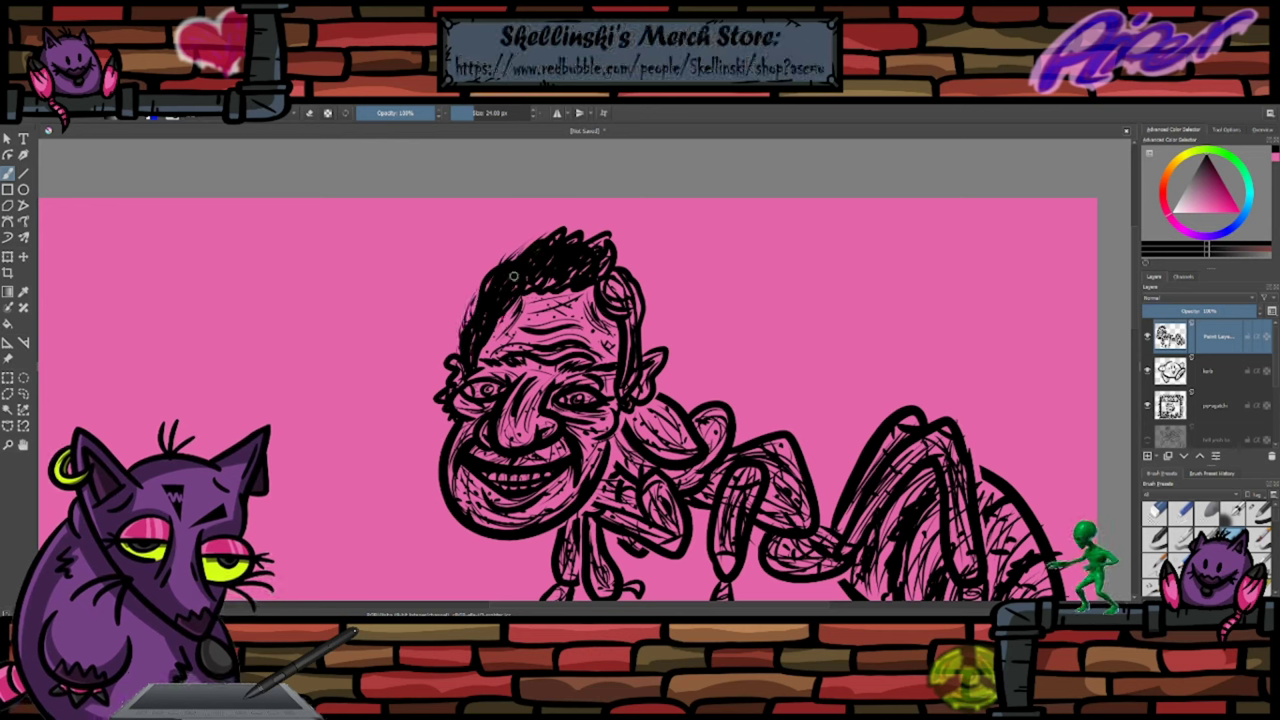
left_click_drag(478, 360, 493, 327)
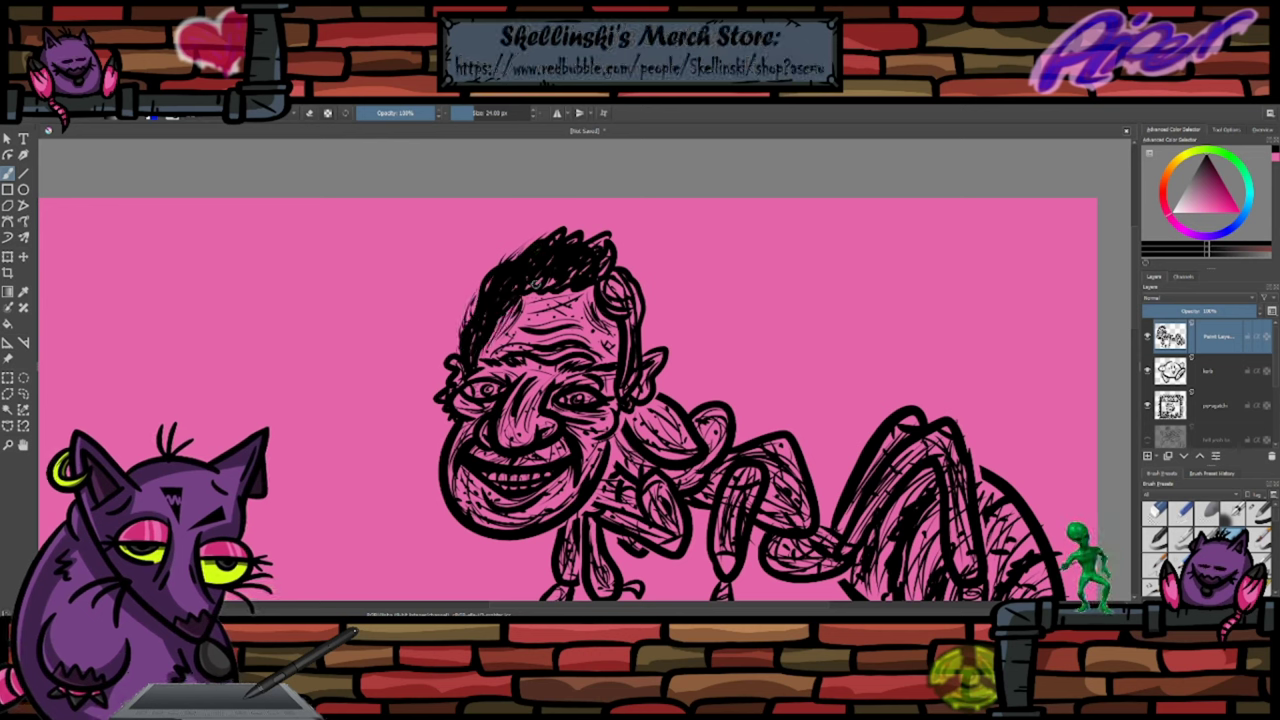
left_click_drag(531, 289, 541, 281)
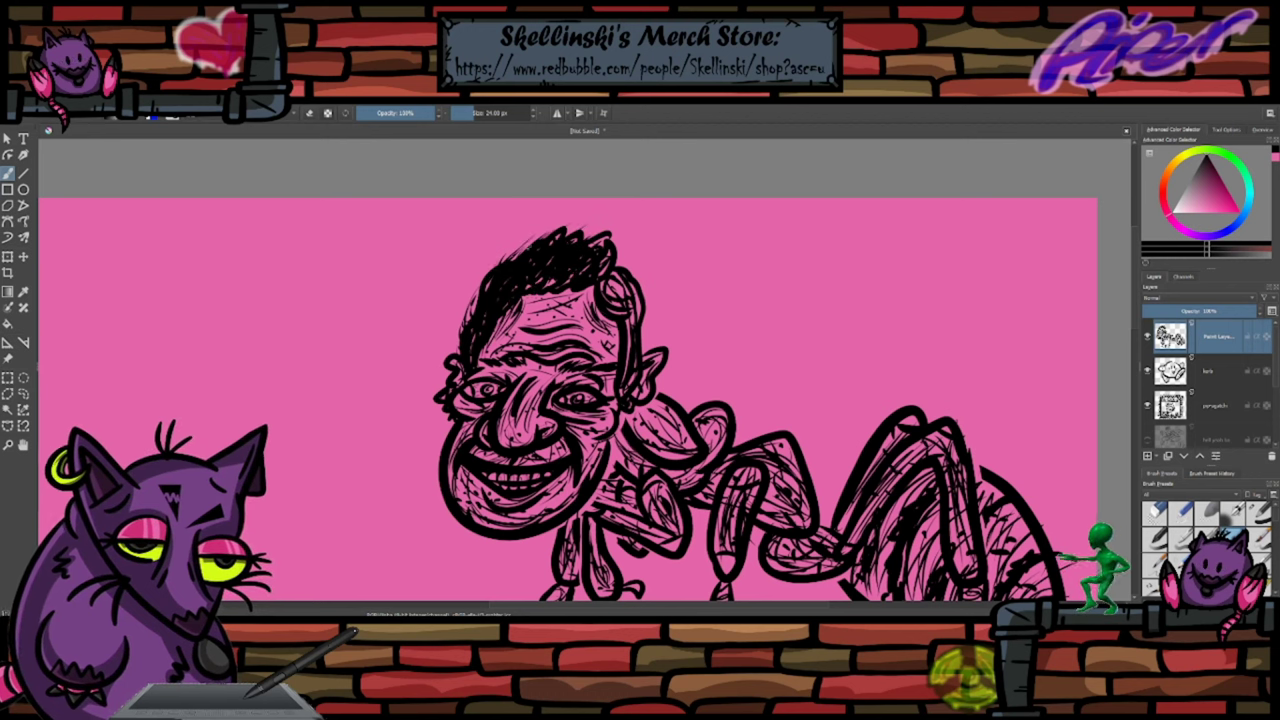
- Draw short black hair strokes along both sides of the ant-man's head and across the crown
left_click_drag(475, 297, 487, 263)
left_click_drag(485, 273, 507, 253)
left_click_drag(473, 303, 479, 291)
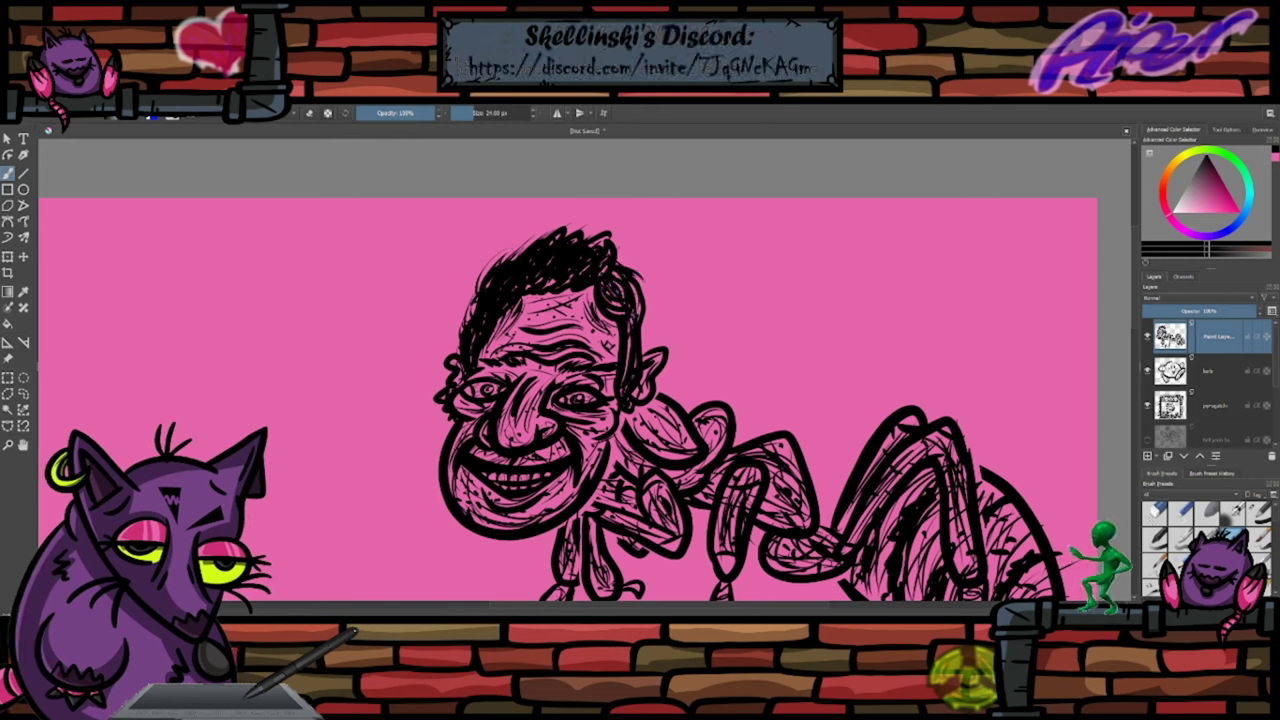
left_click_drag(643, 305, 650, 346)
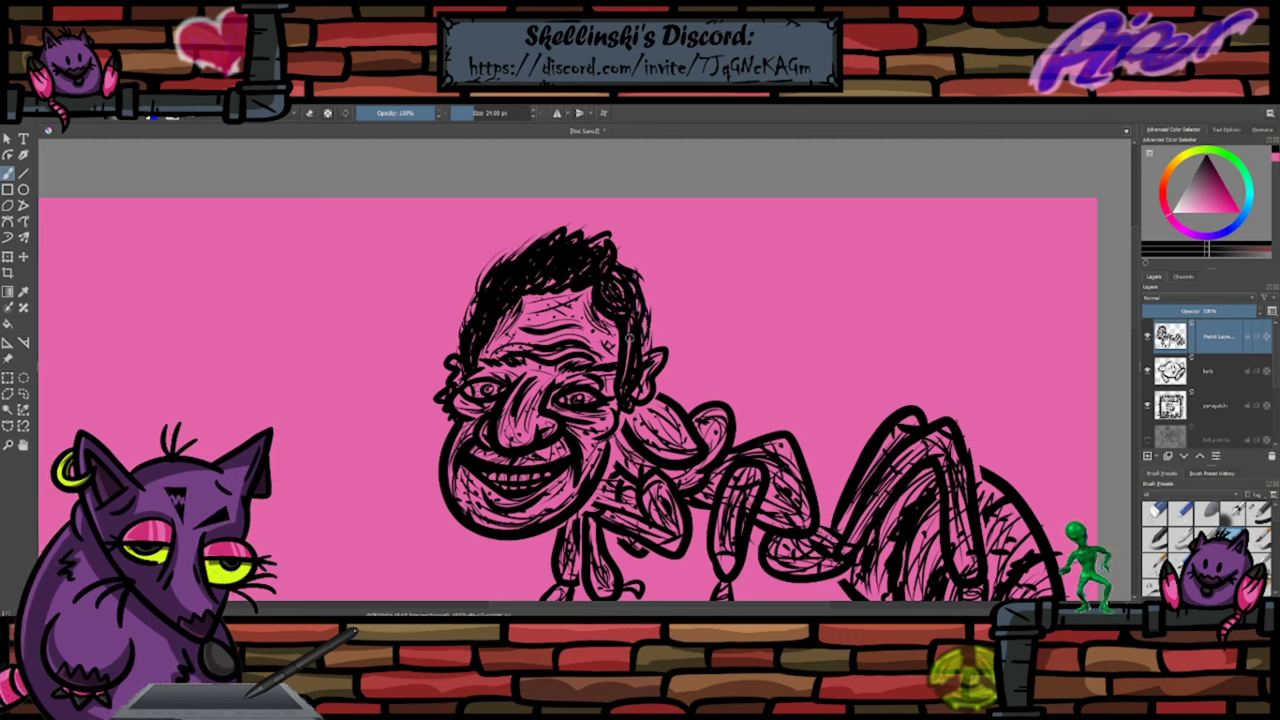
mouse_move(567, 247)
left_mouse_down()
mouse_move(554, 275)
mouse_move(526, 279)
mouse_move(480, 327)
left_mouse_up()
mouse_move(602, 262)
left_mouse_down()
mouse_move(610, 281)
mouse_move(601, 272)
left_mouse_up()
mouse_move(584, 250)
left_mouse_down()
mouse_move(578, 281)
mouse_move(555, 278)
mouse_move(609, 300)
left_mouse_up()
left_click_drag(611, 277, 635, 346)
- Switch the brush out of eraser mode and add fine strokes to the ant-man drawing's hair and outer edges
key("minus")
key("minus")
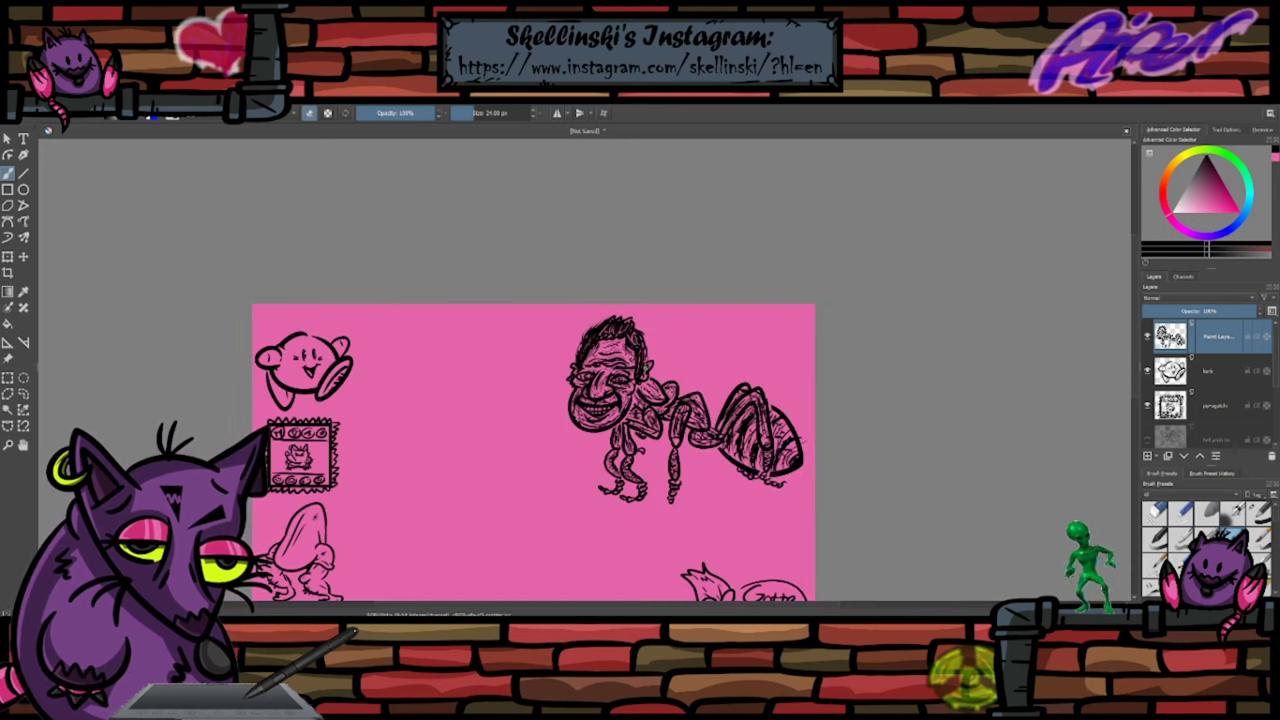
scroll(667, 362, "down", 1)
scroll(686, 412, "up", 2)
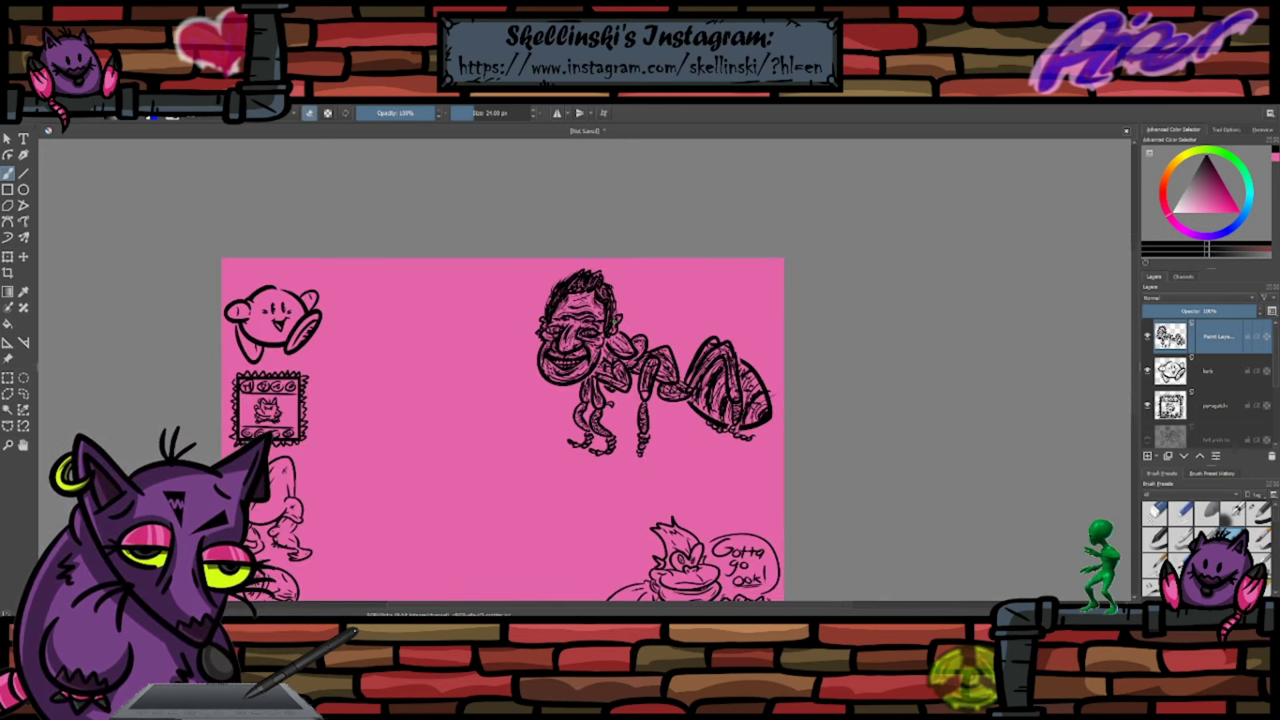
scroll(566, 320, "up", 6)
key("e")
left_click_drag(552, 270, 538, 282)
left_click_drag(548, 272, 533, 277)
mouse_move(554, 255)
left_mouse_down()
mouse_move(541, 268)
mouse_move(541, 257)
left_mouse_up()
left_click_drag(549, 247, 507, 250)
left_click_drag(515, 243, 490, 254)
left_click_drag(504, 243, 478, 254)
left_click_drag(500, 251, 484, 268)
left_click_drag(500, 260, 478, 286)
mouse_move(504, 268)
left_mouse_down()
mouse_move(482, 286)
mouse_move(528, 280)
left_mouse_up()
left_click_drag(558, 252, 530, 280)
mouse_move(796, 270)
left_mouse_down()
mouse_move(768, 281)
mouse_move(806, 279)
left_mouse_up()
left_click_drag(840, 273, 818, 289)
left_click_drag(836, 286, 810, 304)
mouse_move(830, 295)
left_mouse_down()
mouse_move(812, 306)
mouse_move(762, 295)
mouse_move(803, 287)
mouse_move(761, 289)
left_mouse_up()
left_click_drag(769, 293, 761, 303)
- Rename the ant-man sketch's paint layer to "ANT MAN"
scroll(830, 262, "down", 6)
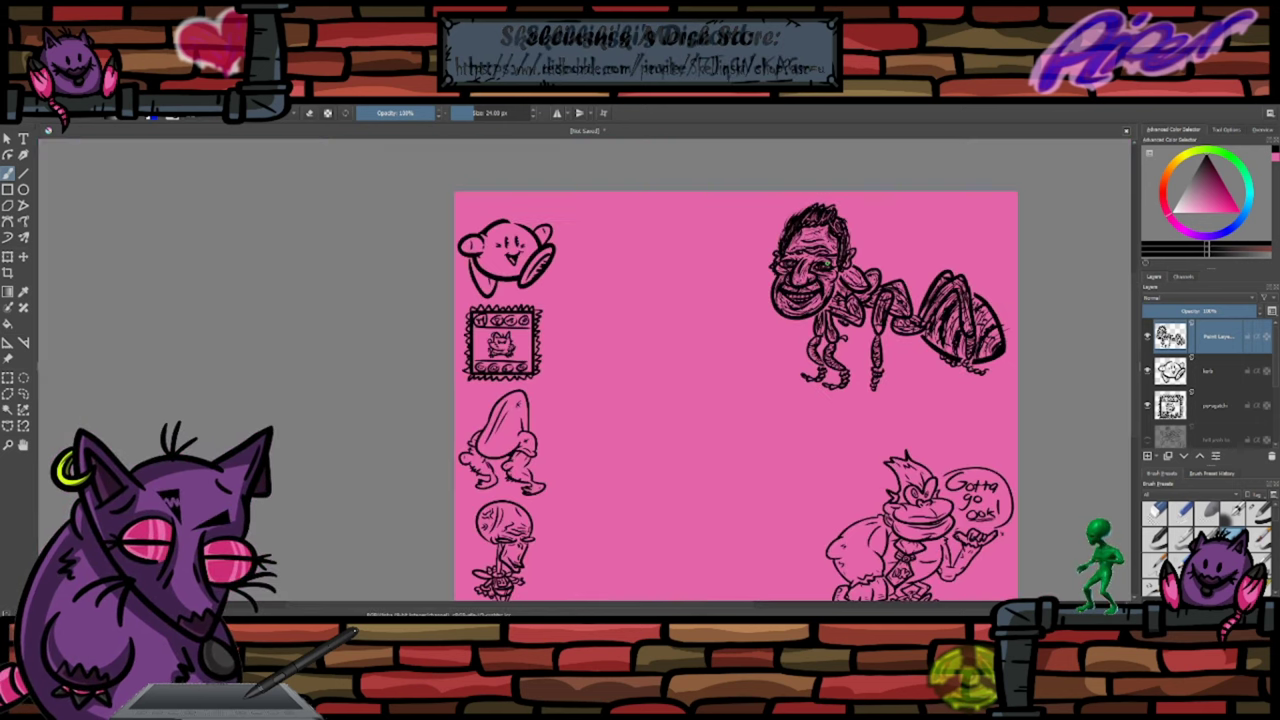
scroll(988, 240, "up", 1)
scroll(943, 272, "down", 1)
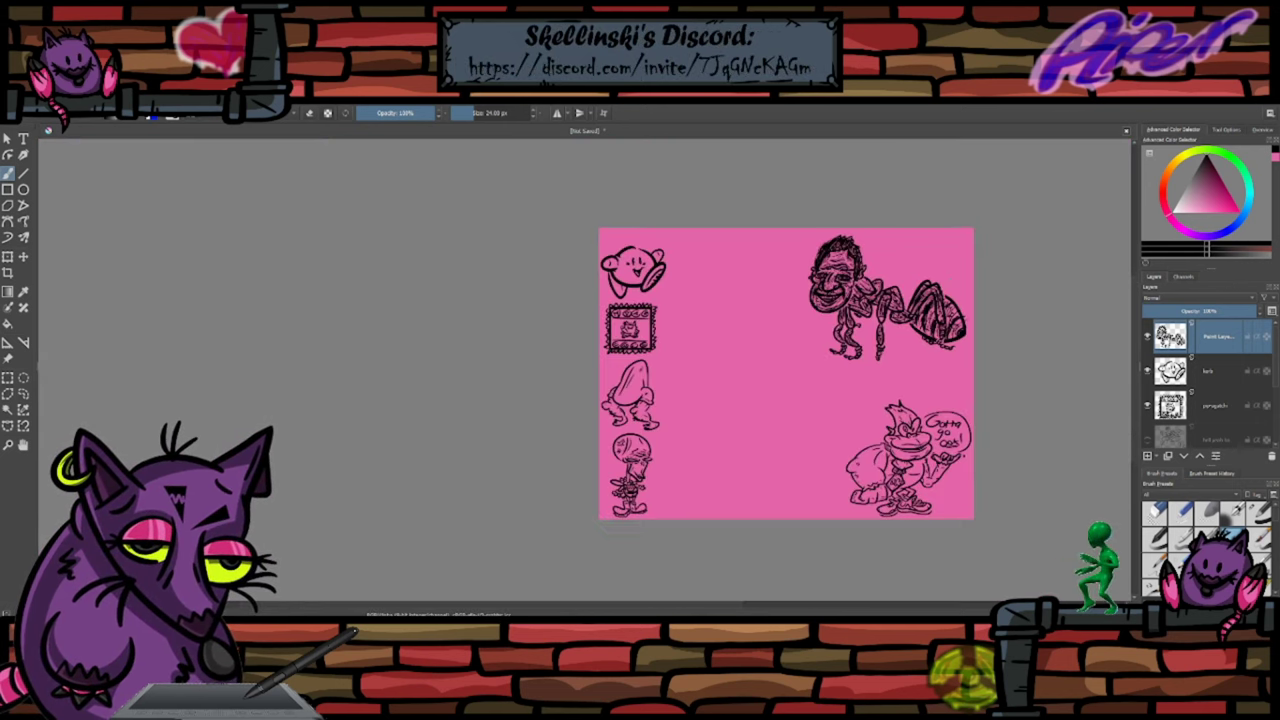
scroll(945, 338, "up", 1)
scroll(963, 316, "down", 1)
scroll(978, 308, "up", 1)
double_click(1226, 342)
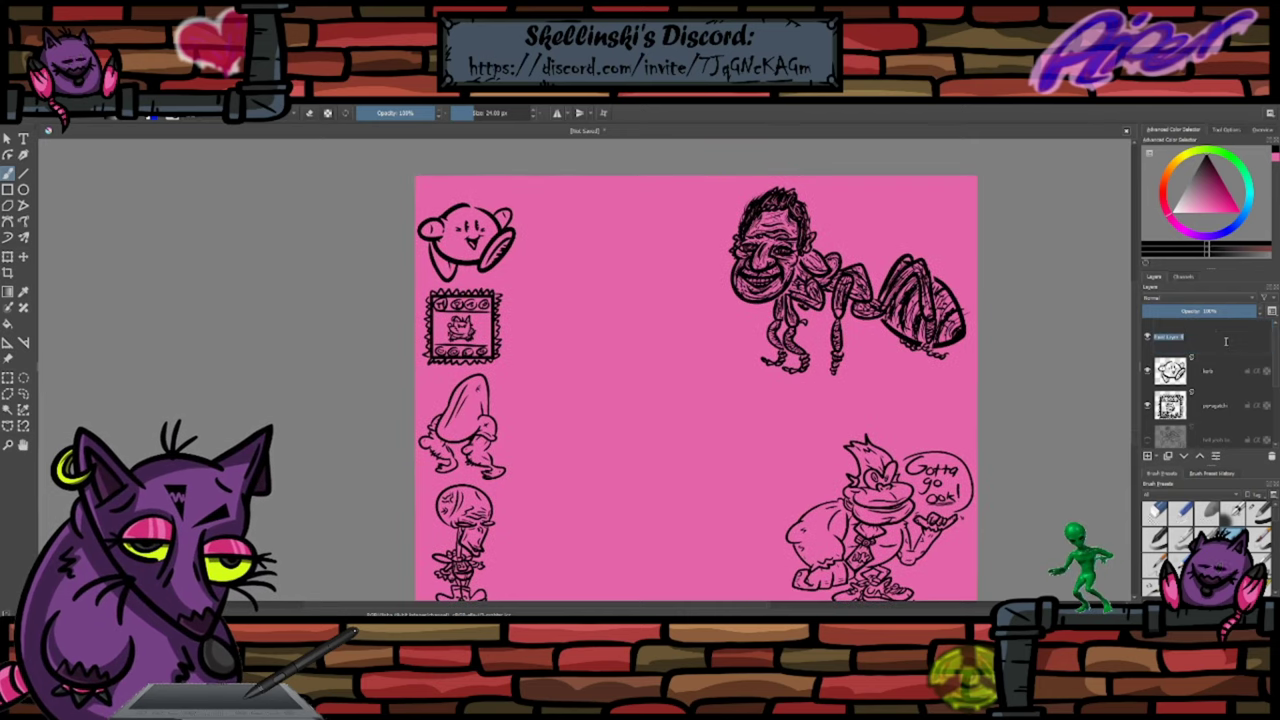
type("ant-man")
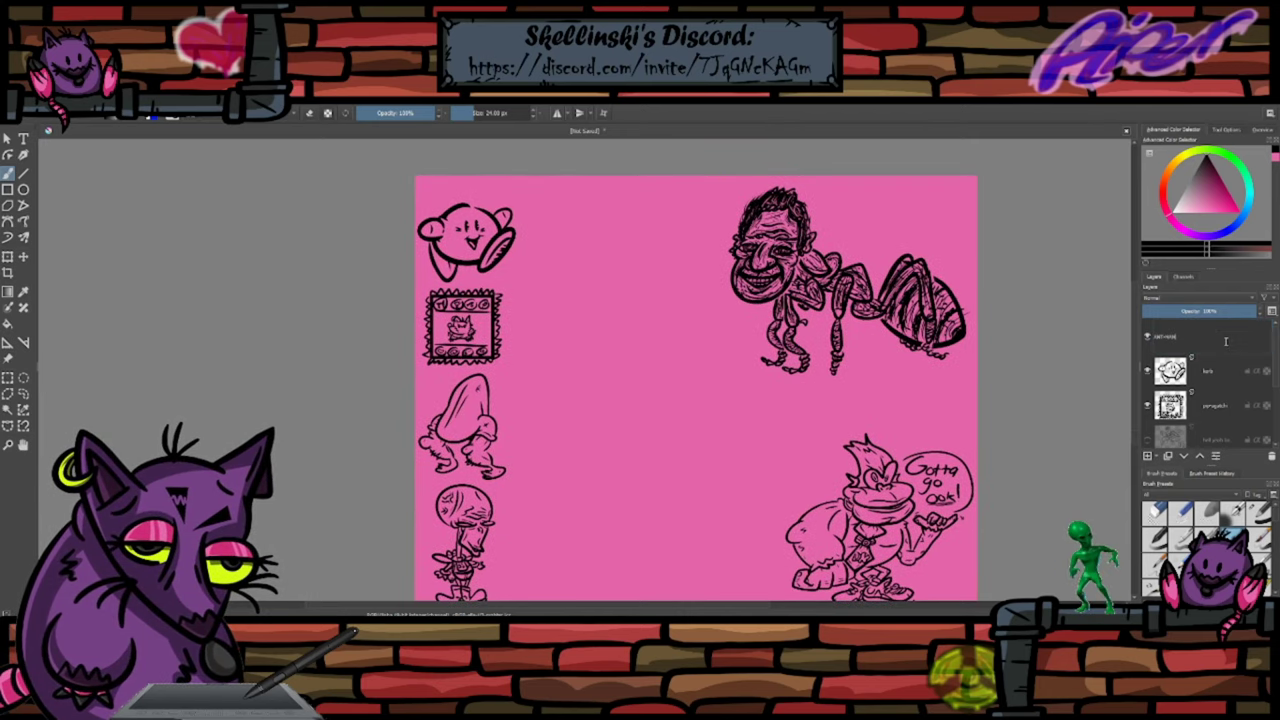
key("Return")
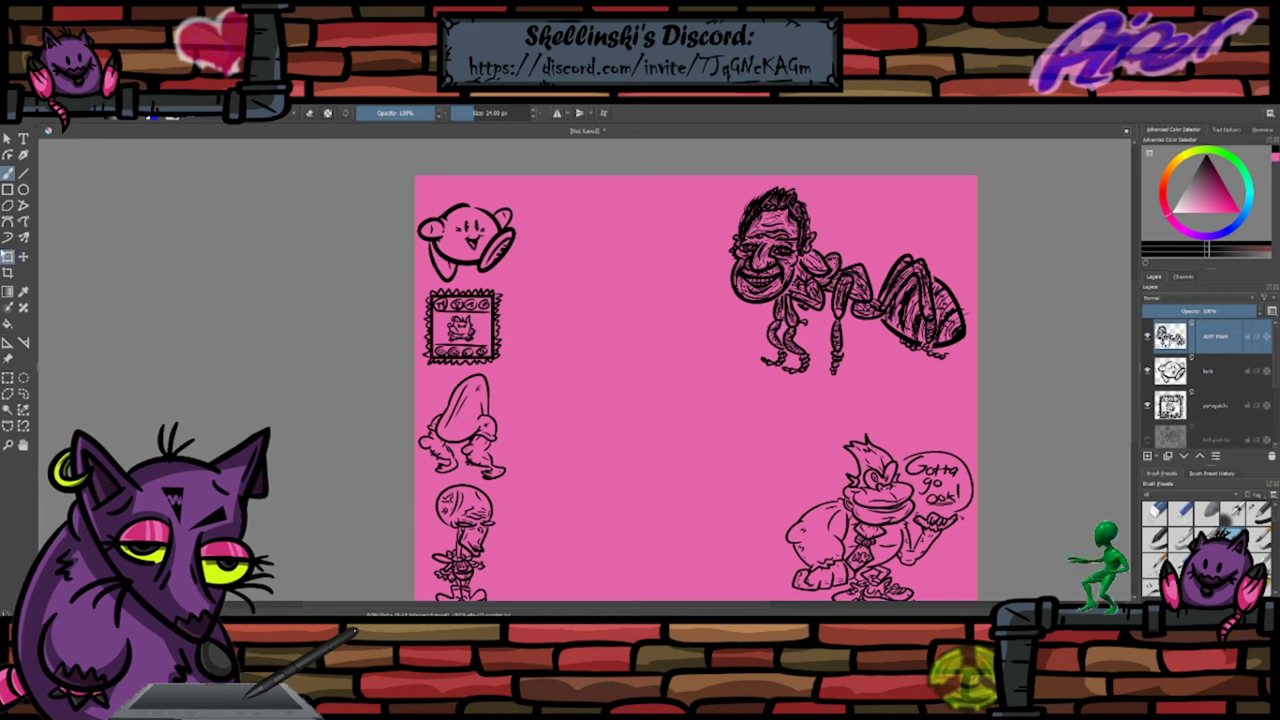
- Transform the ant-man sketch: tilt it slightly, enlarge it a little and shift it inward from the canvas's right edge
left_click(7, 256)
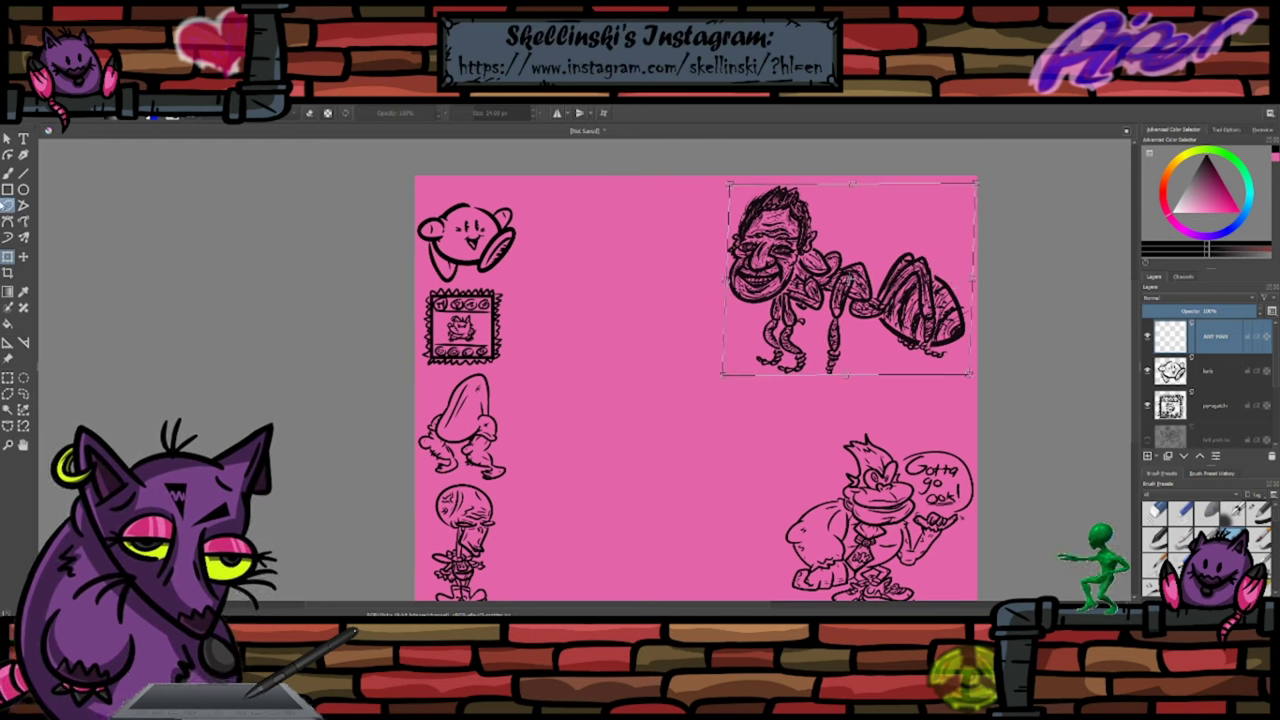
left_click(8, 172)
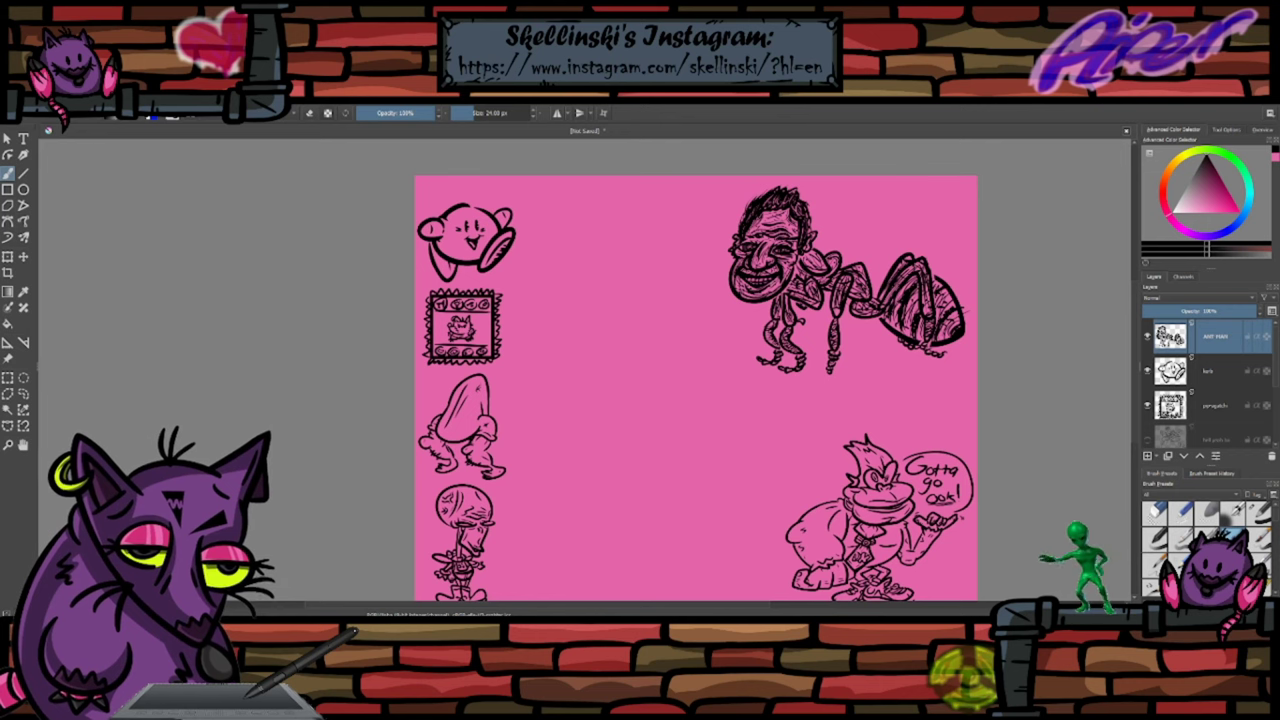
scroll(794, 277, "down", 1)
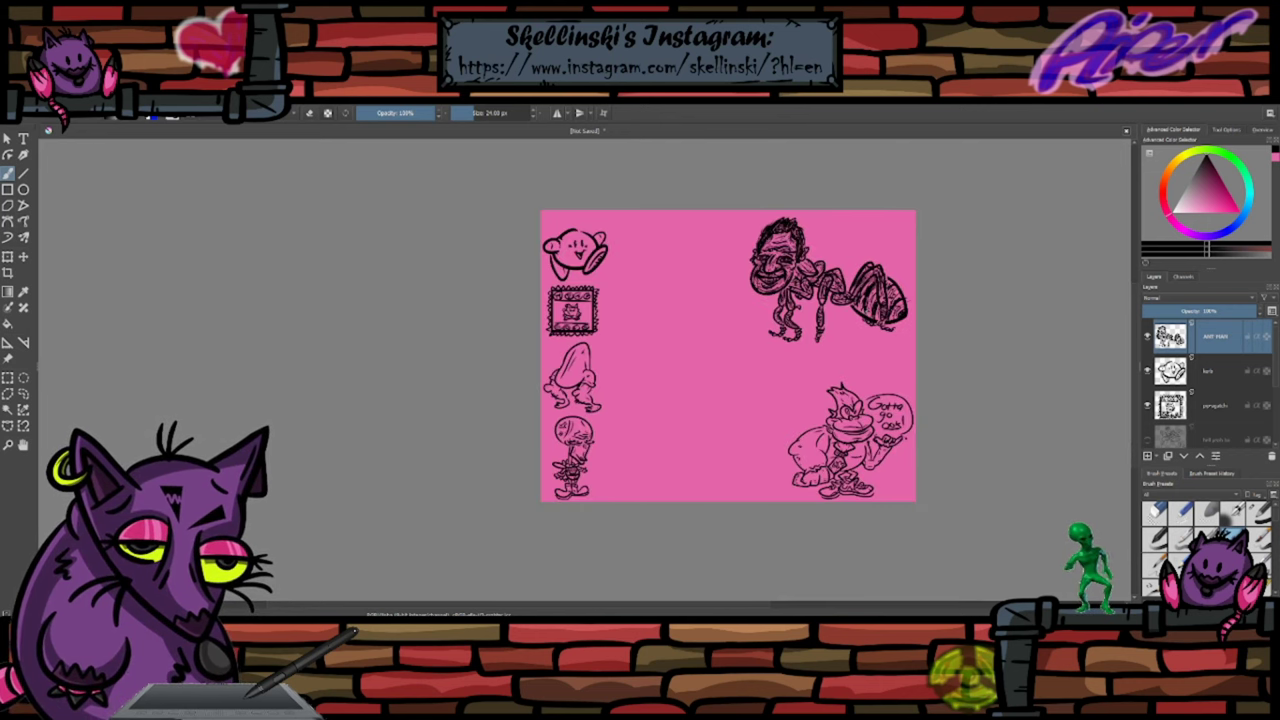
scroll(866, 306, "up", 1)
scroll(880, 244, "down", 1)
scroll(892, 216, "up", 1)
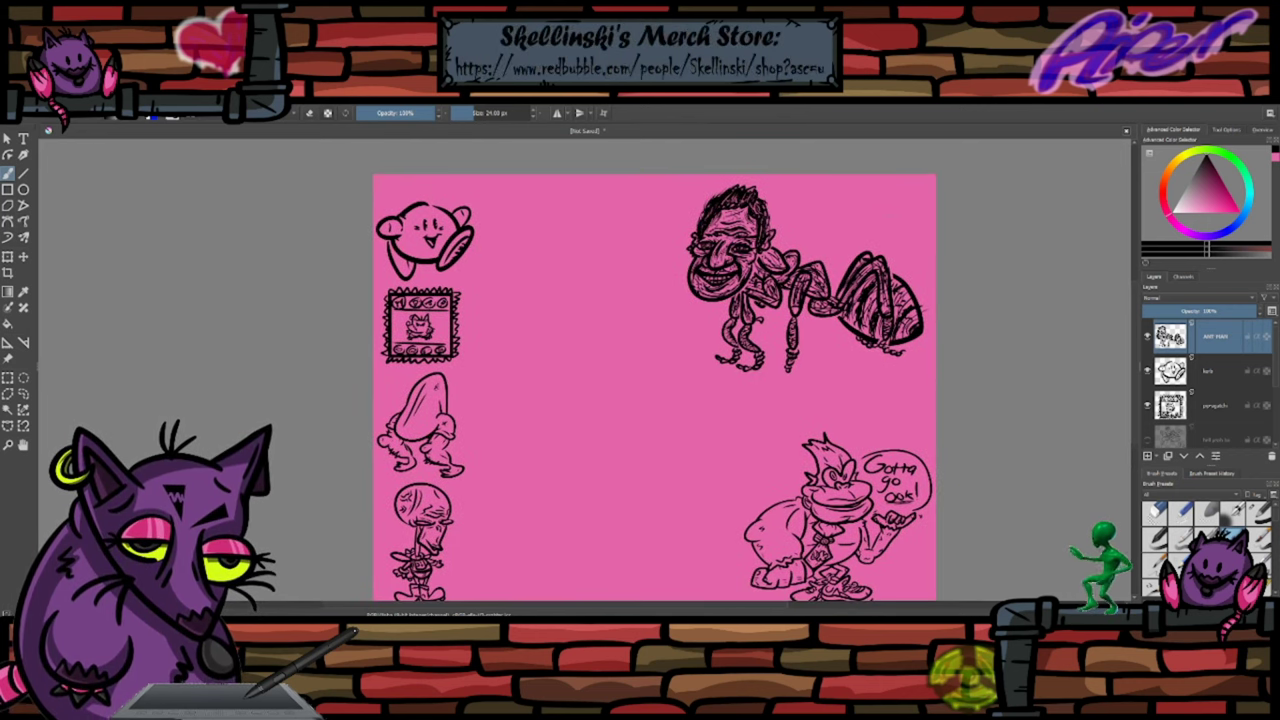
scroll(888, 220, "down", 2)
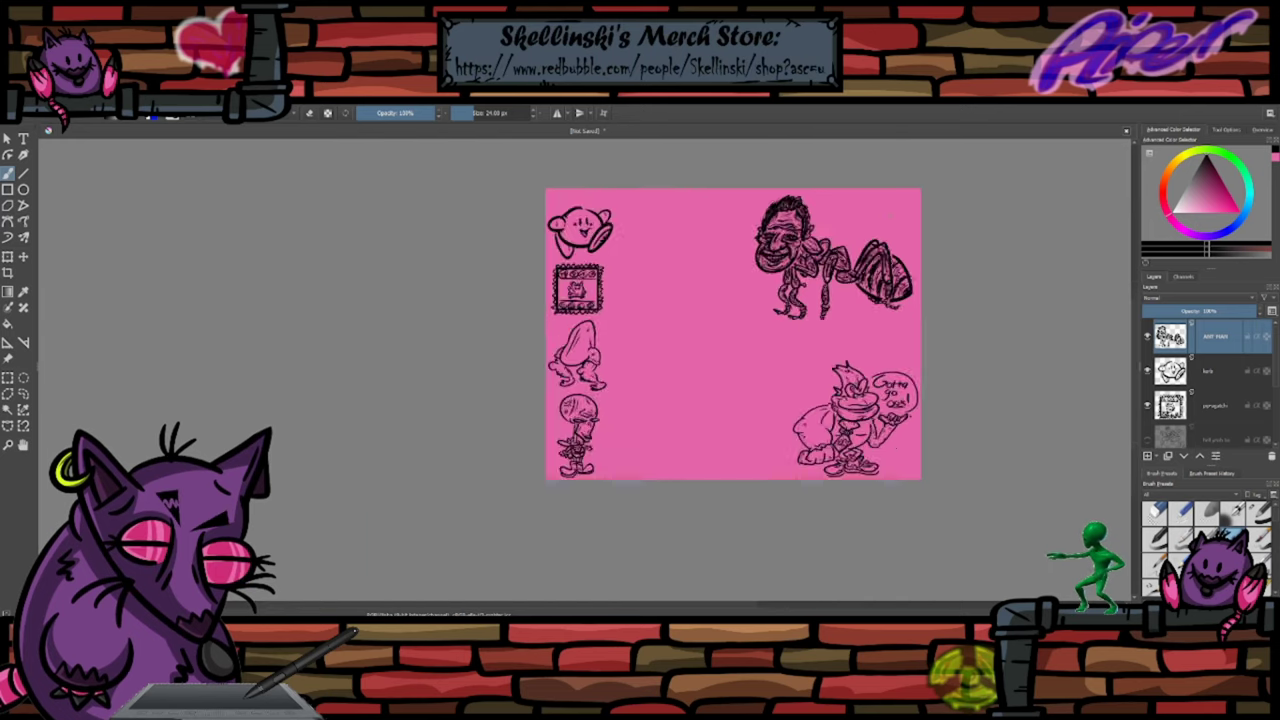
scroll(888, 220, "up", 1)
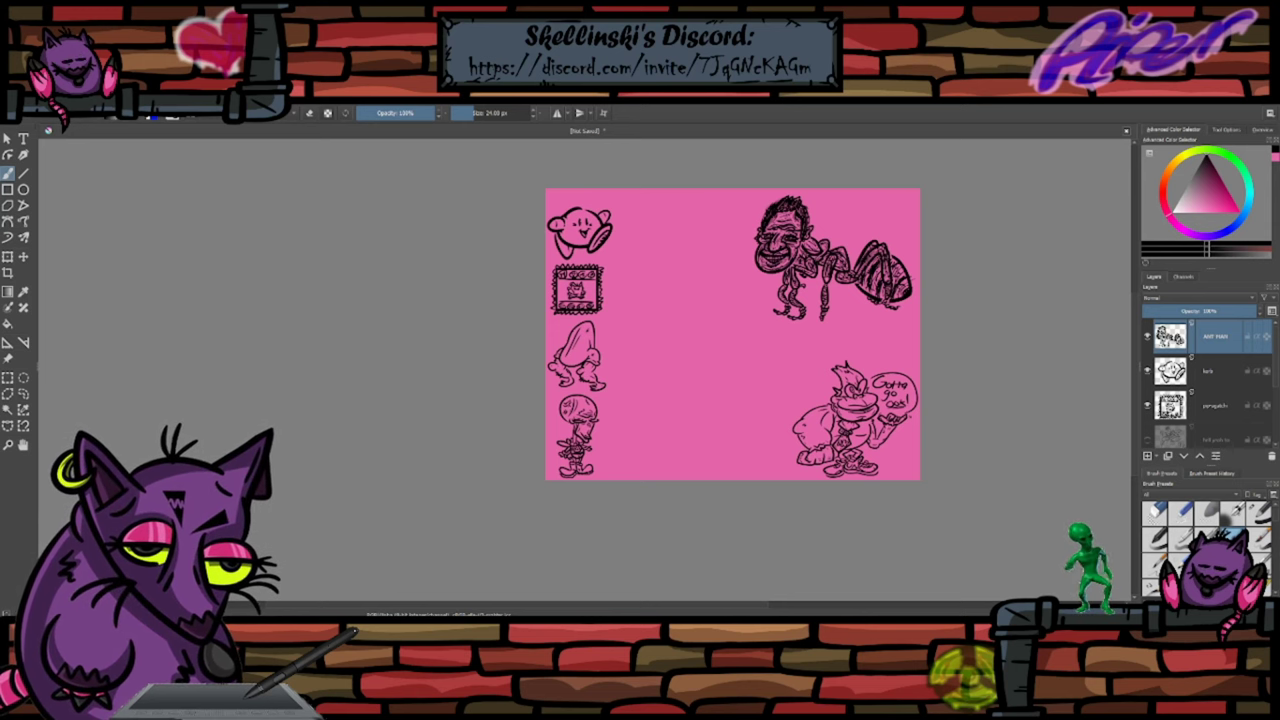
scroll(875, 308, "up", 1)
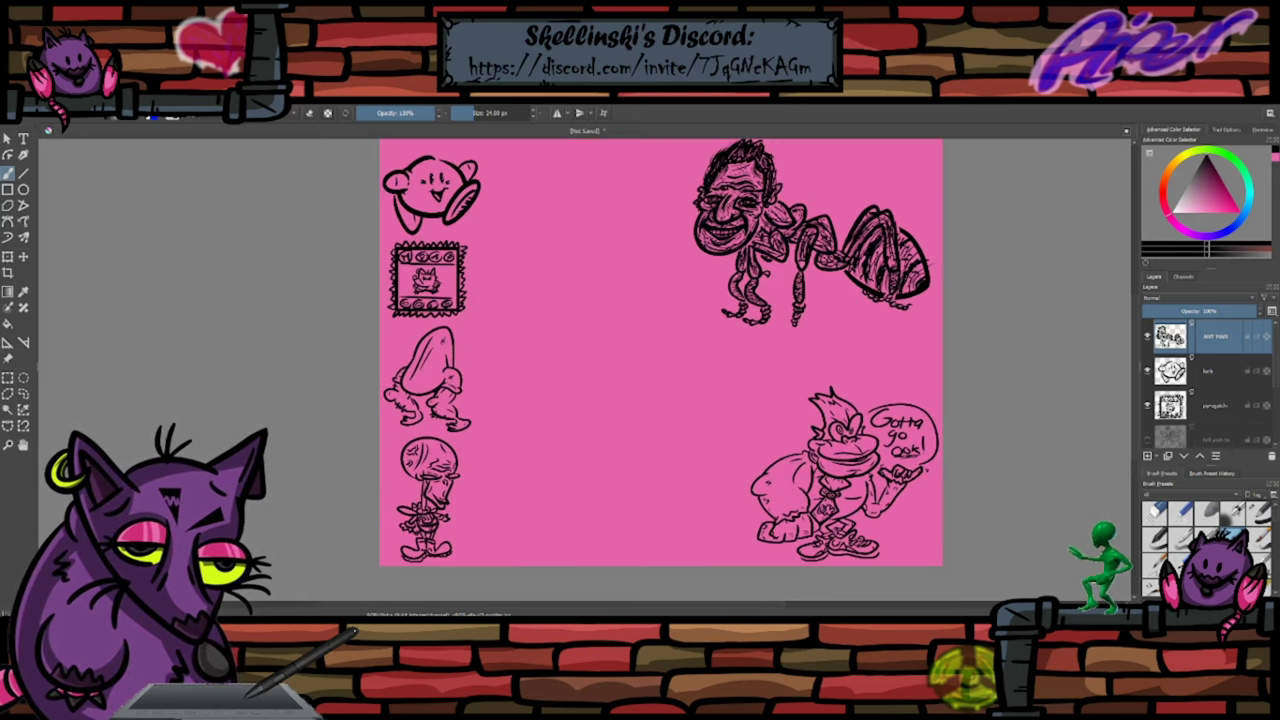
left_click(7, 257)
scroll(782, 257, "down", 1)
left_click_drag(782, 257, 751, 266)
left_click_drag(295, 231, 295, 246)
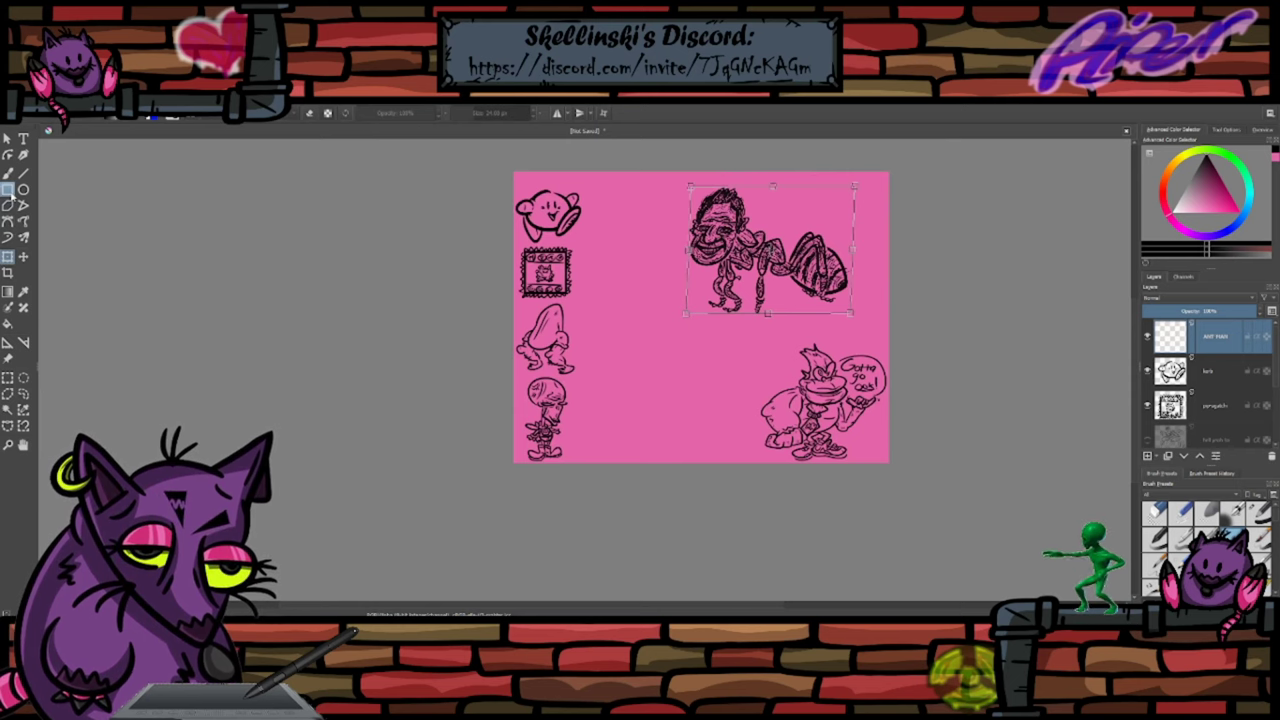
left_click(7, 172)
- Put the brush in eraser mode and carve thin highlight lines through the ant-man's thick black outlines
scroll(821, 196, "up", 4)
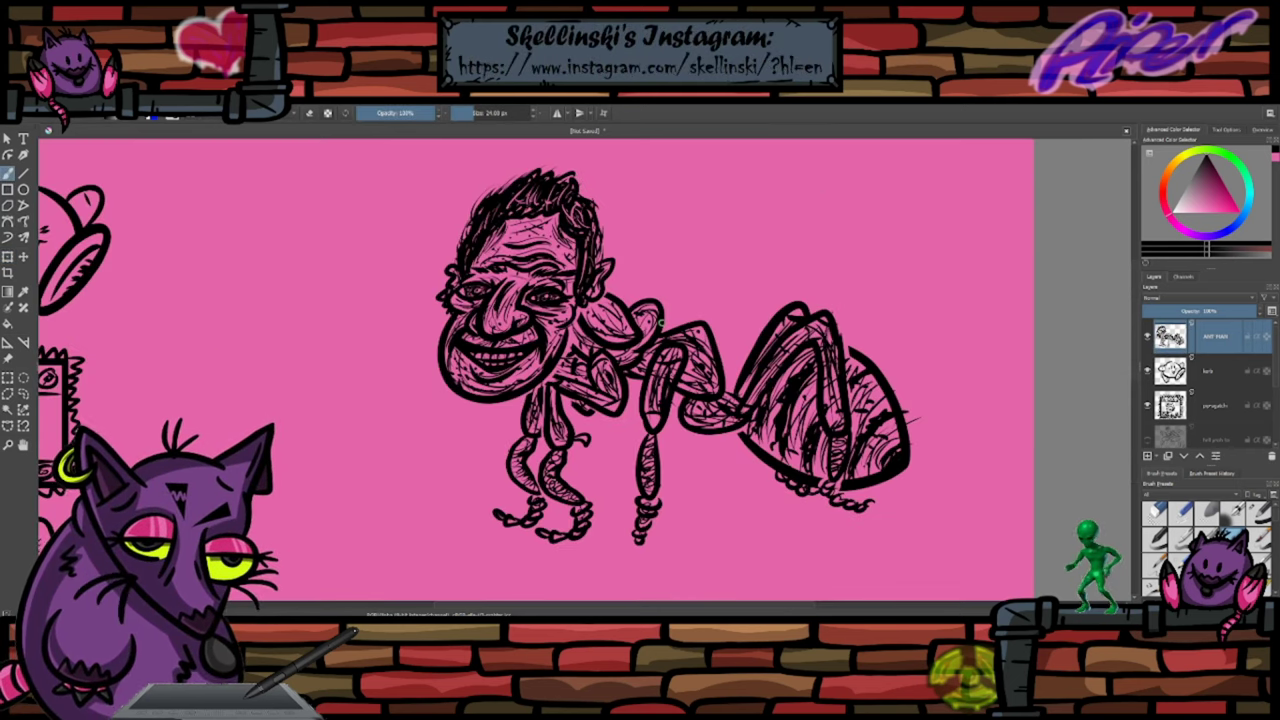
key("e")
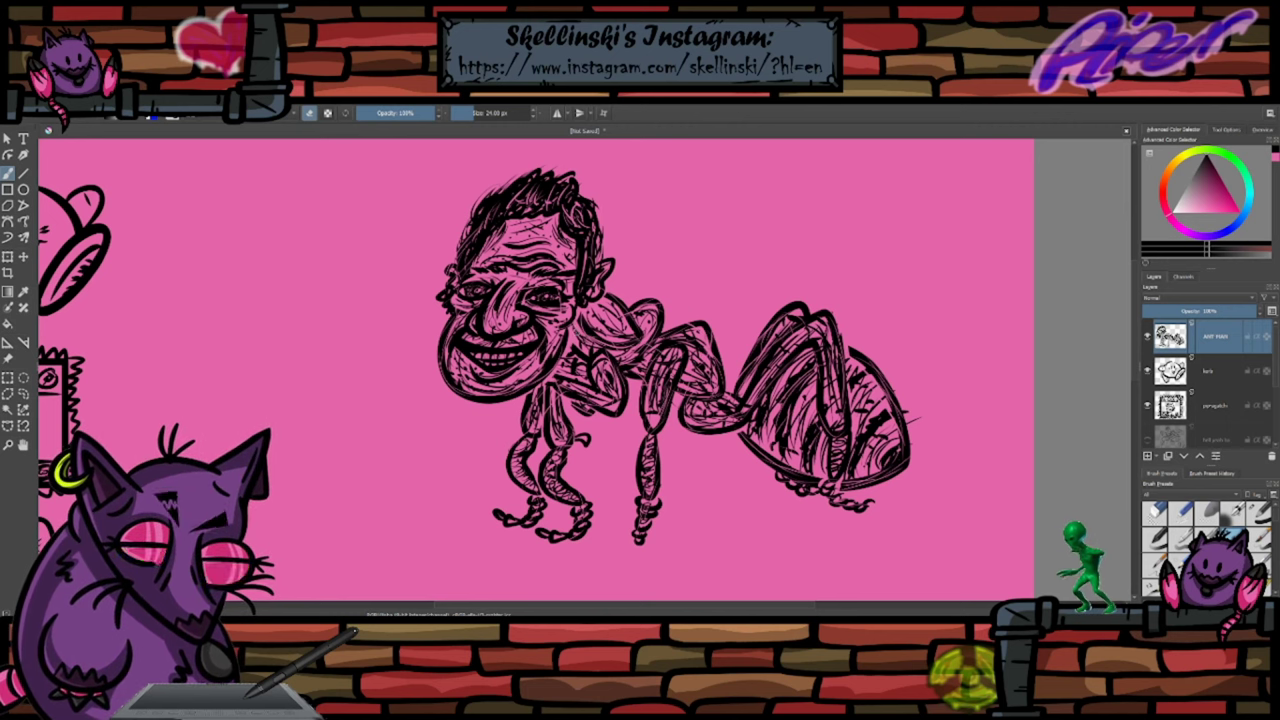
key("minus")
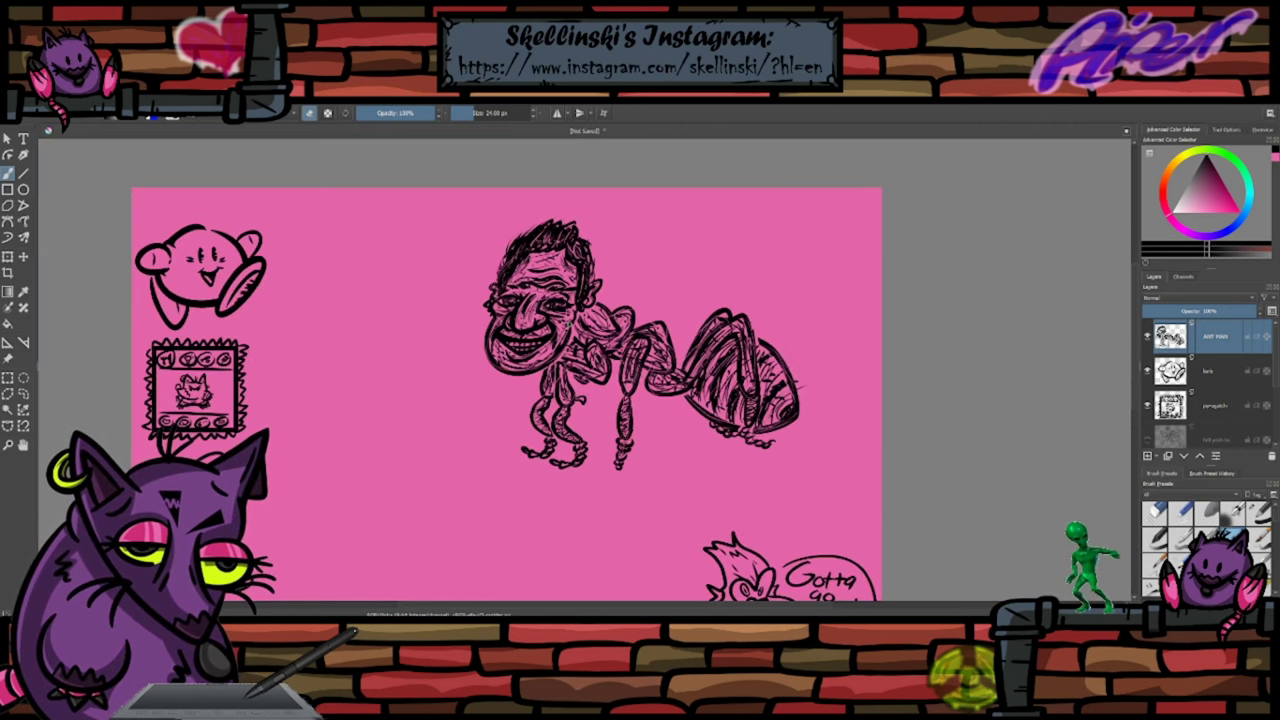
scroll(509, 298, "up", 6)
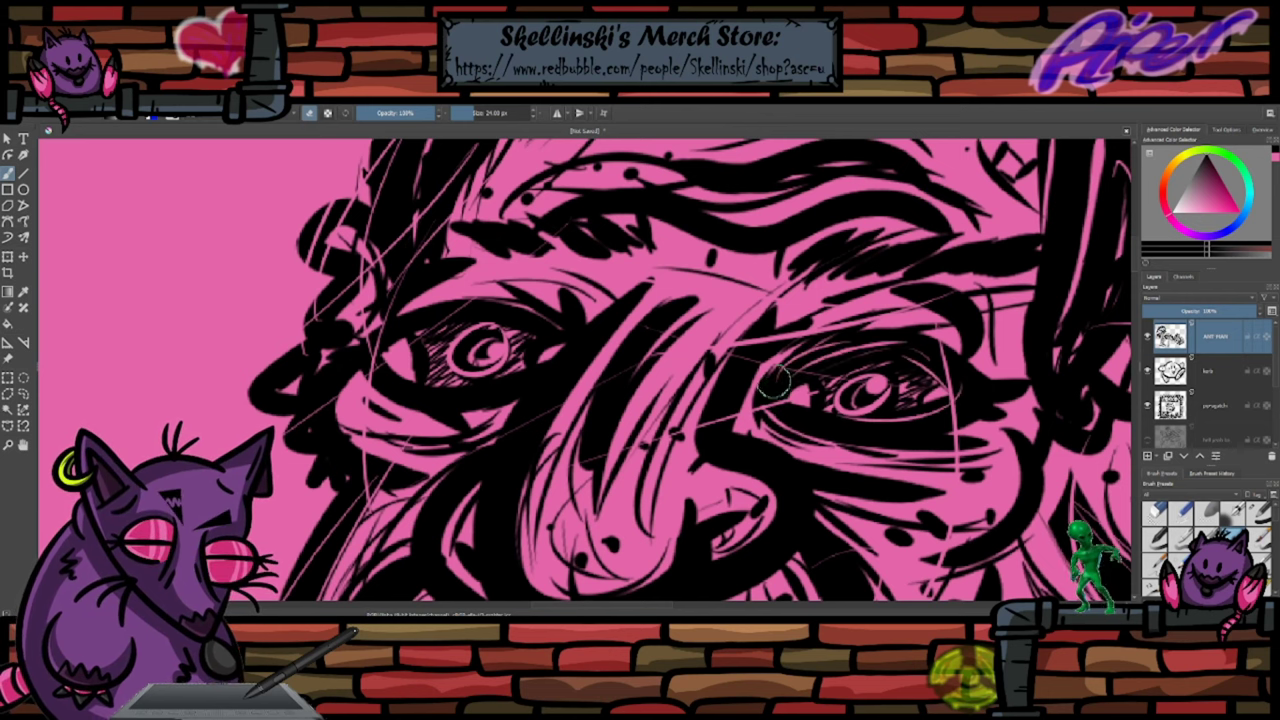
scroll(1081, 370, "down", 2)
scroll(1082, 374, "up", 2)
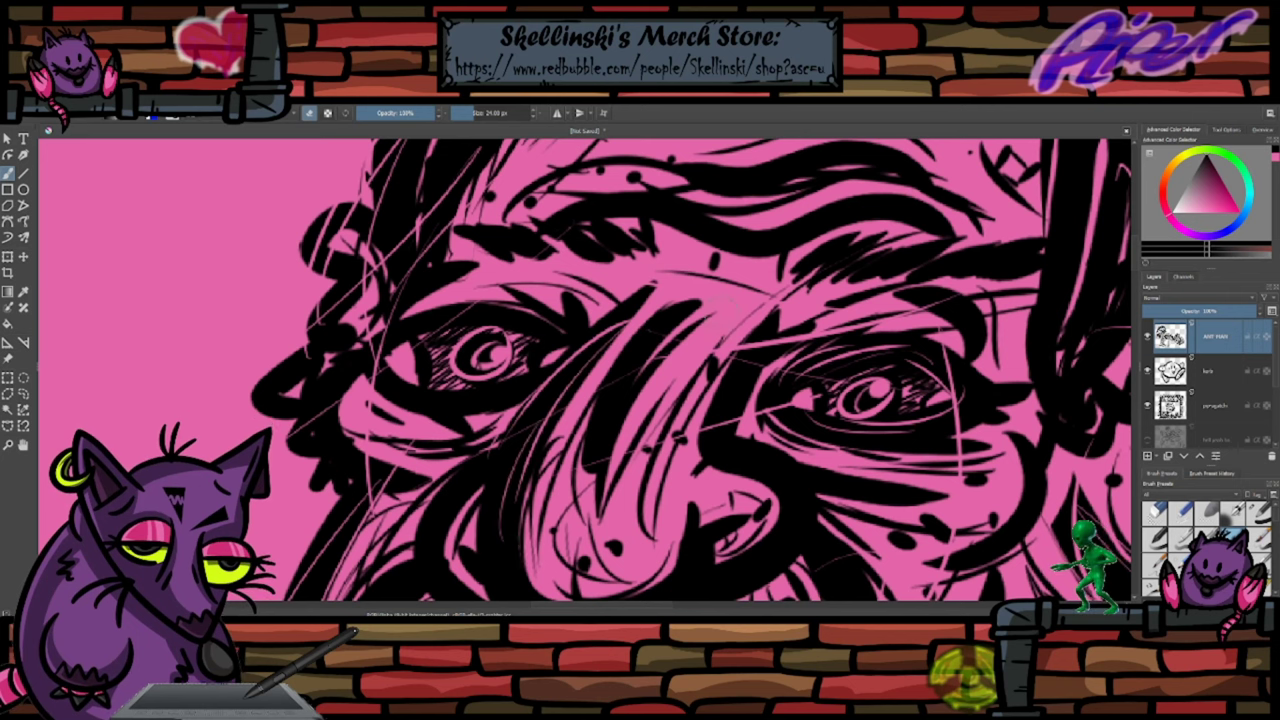
scroll(613, 543, "down", 6)
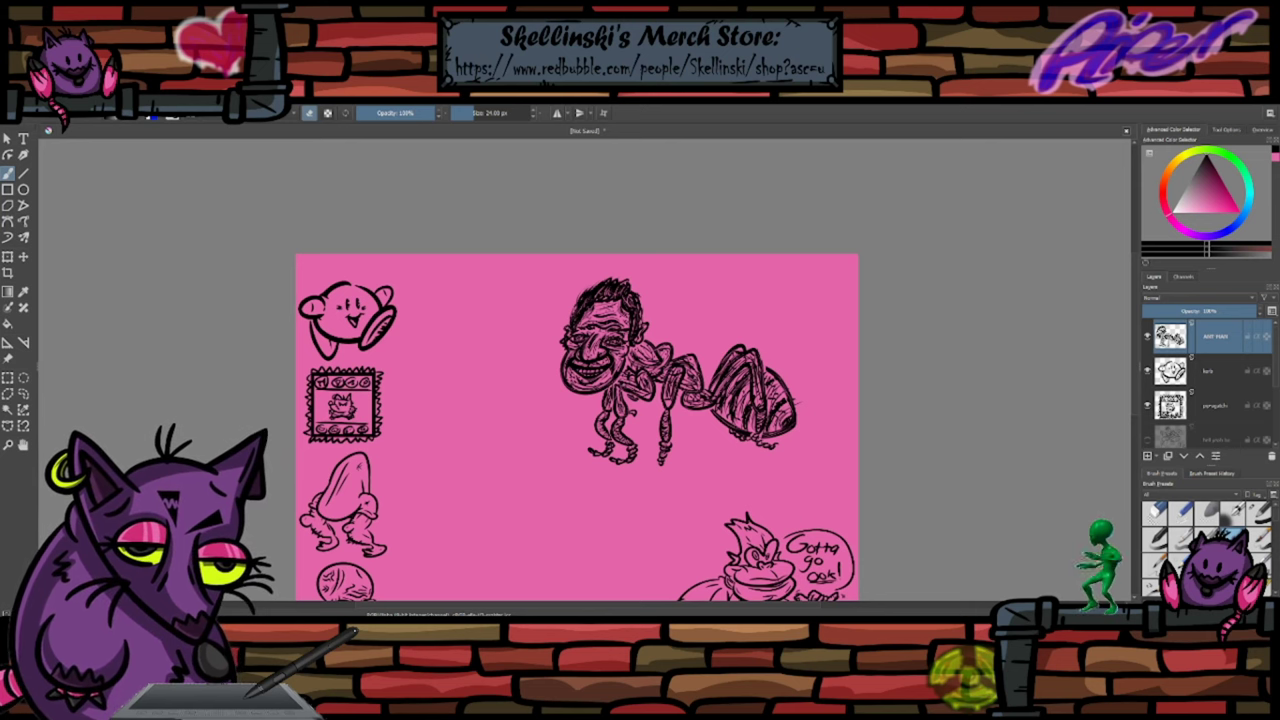
- Enlarge the ant-man sketch and move it left toward the upper middle of the canvas
scroll(404, 220, "down", 2)
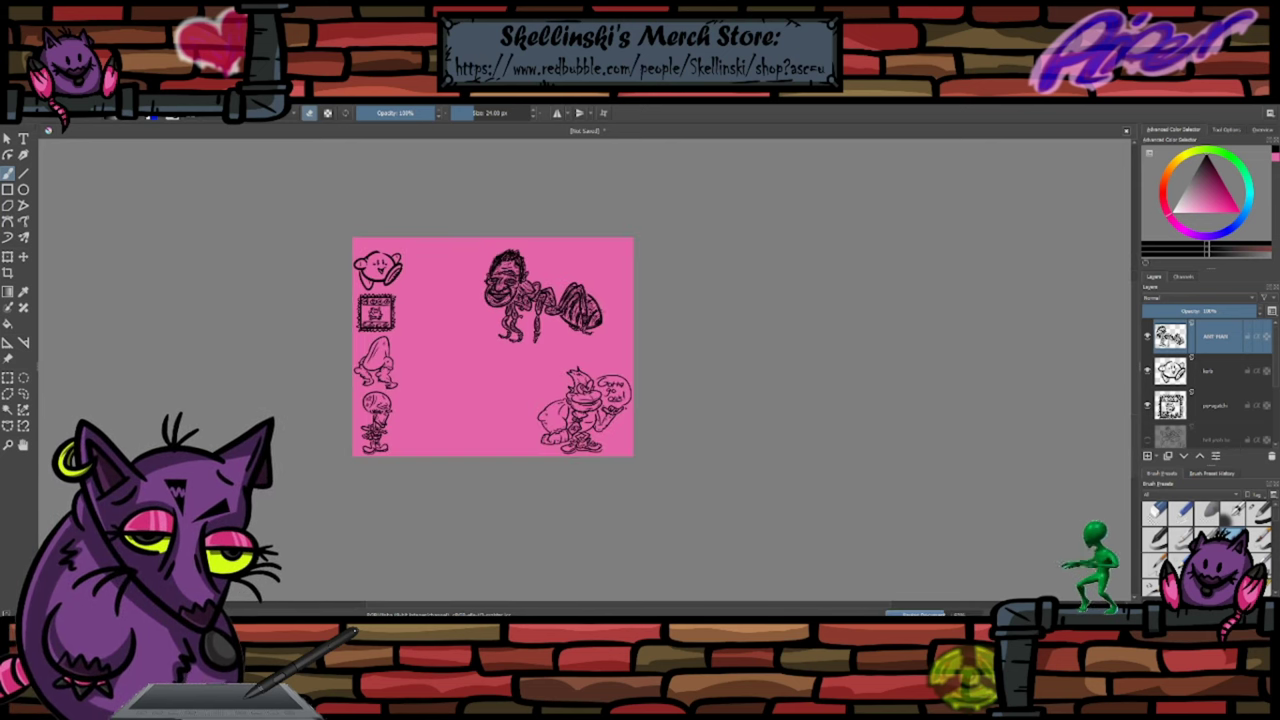
scroll(400, 271, "up", 2)
scroll(769, 354, "up", 1)
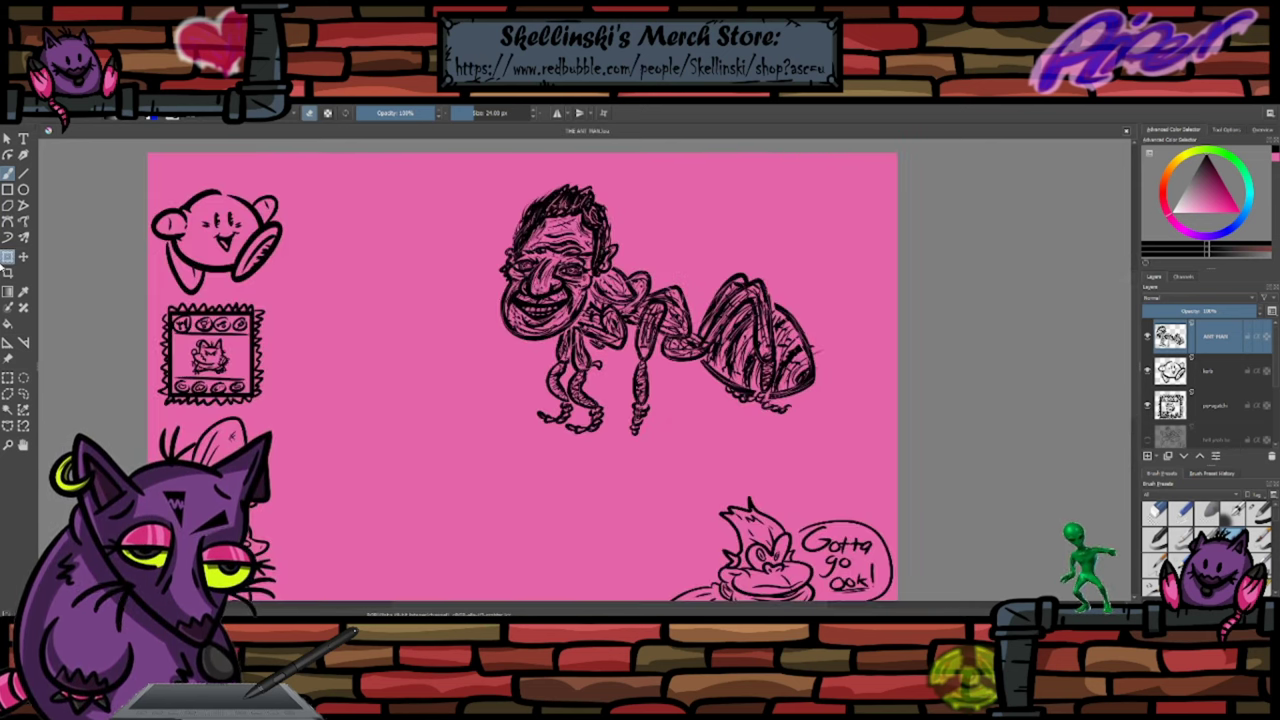
key("ctrl+t")
mouse_move(734, 194)
left_mouse_down()
mouse_move(811, 276)
mouse_move(882, 309)
mouse_move(863, 309)
left_mouse_up()
left_click_drag(812, 353, 689, 383)
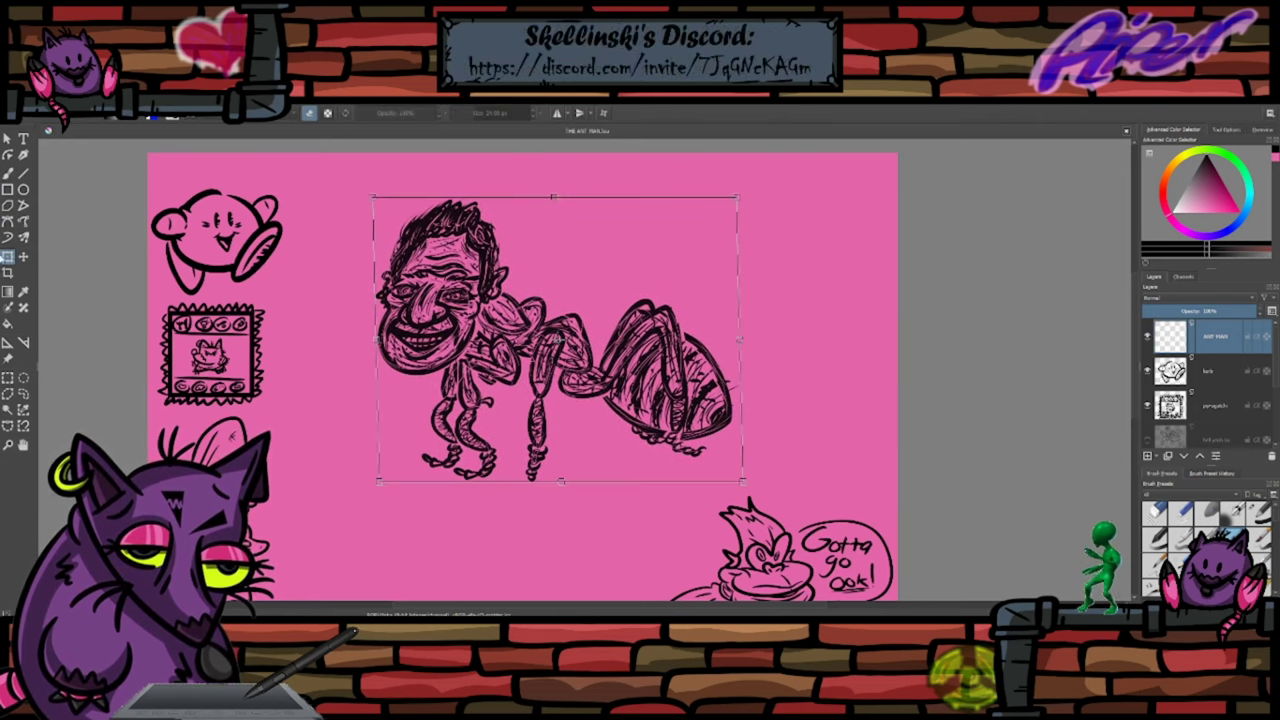
left_click(7, 174)
- Examine the overall layout of the sketches around the ant-man at different zoom levels
scroll(578, 268, "down", 2)
scroll(556, 286, "up", 1)
scroll(556, 286, "down", 1)
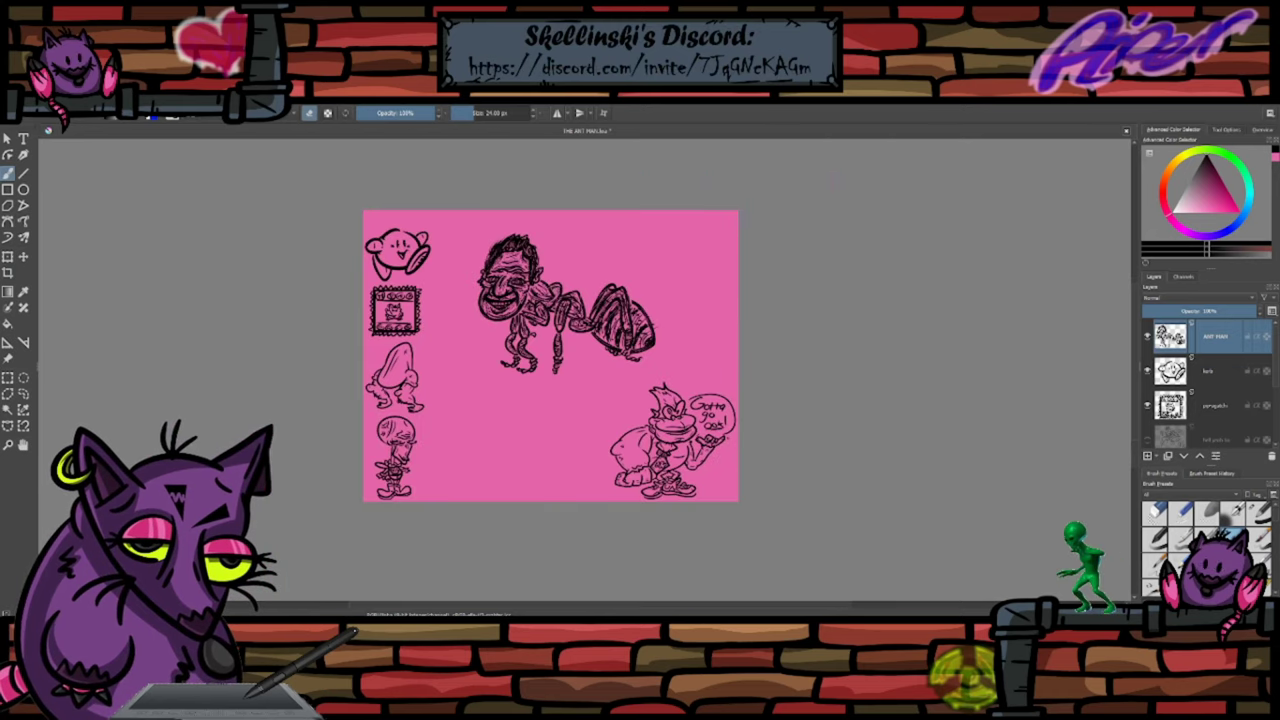
scroll(560, 298, "up", 2)
scroll(591, 297, "down", 1)
scroll(603, 289, "up", 1)
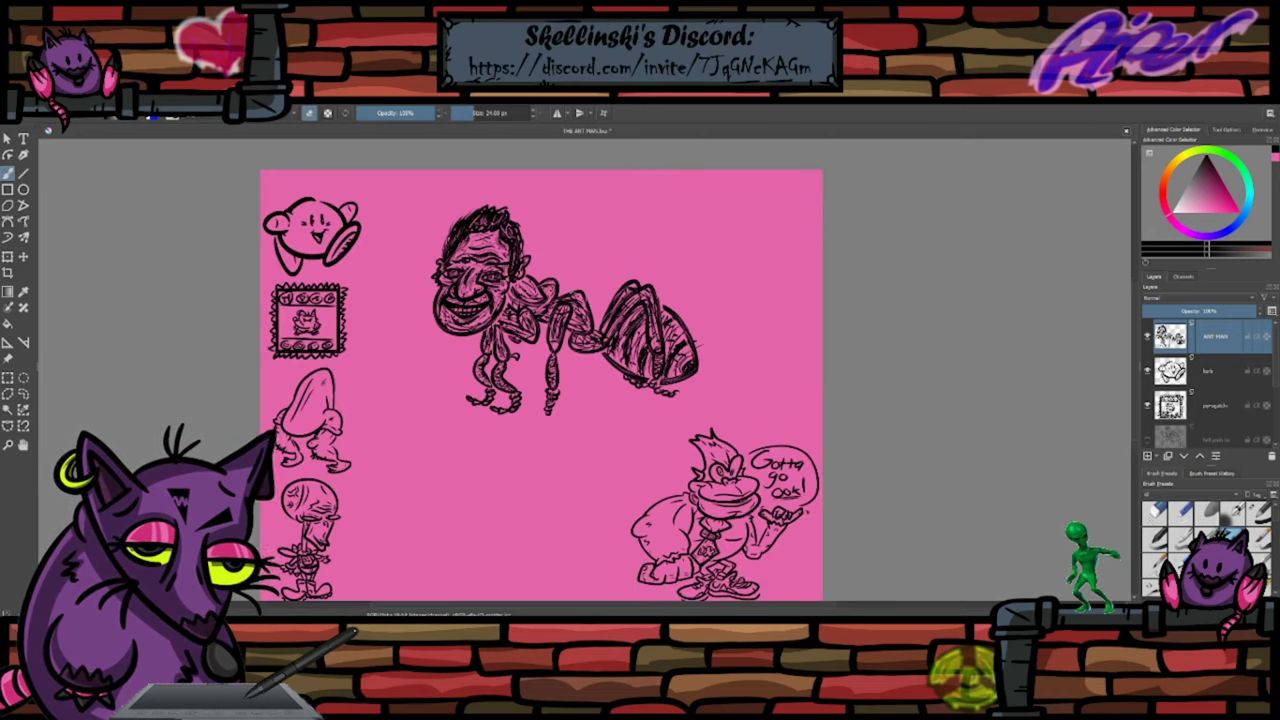
scroll(795, 315, "down", 1)
scroll(588, 359, "up", 1)
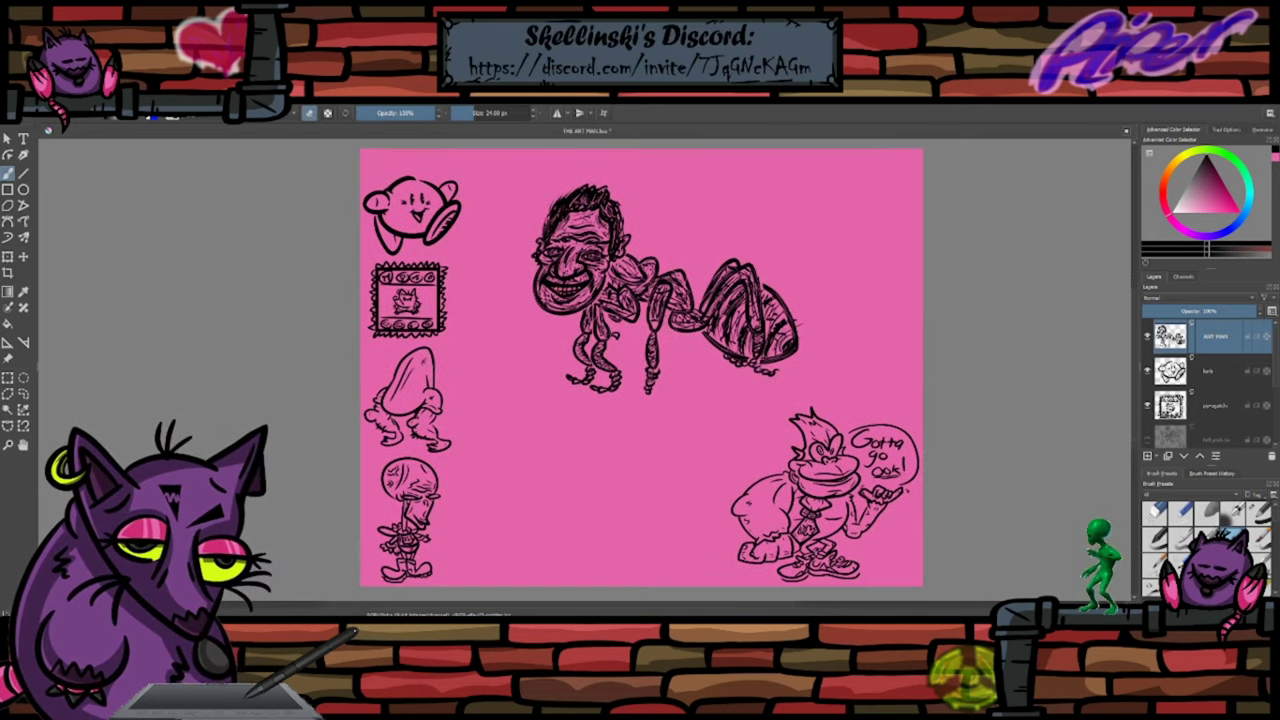
scroll(802, 370, "down", 1)
scroll(808, 386, "up", 1)
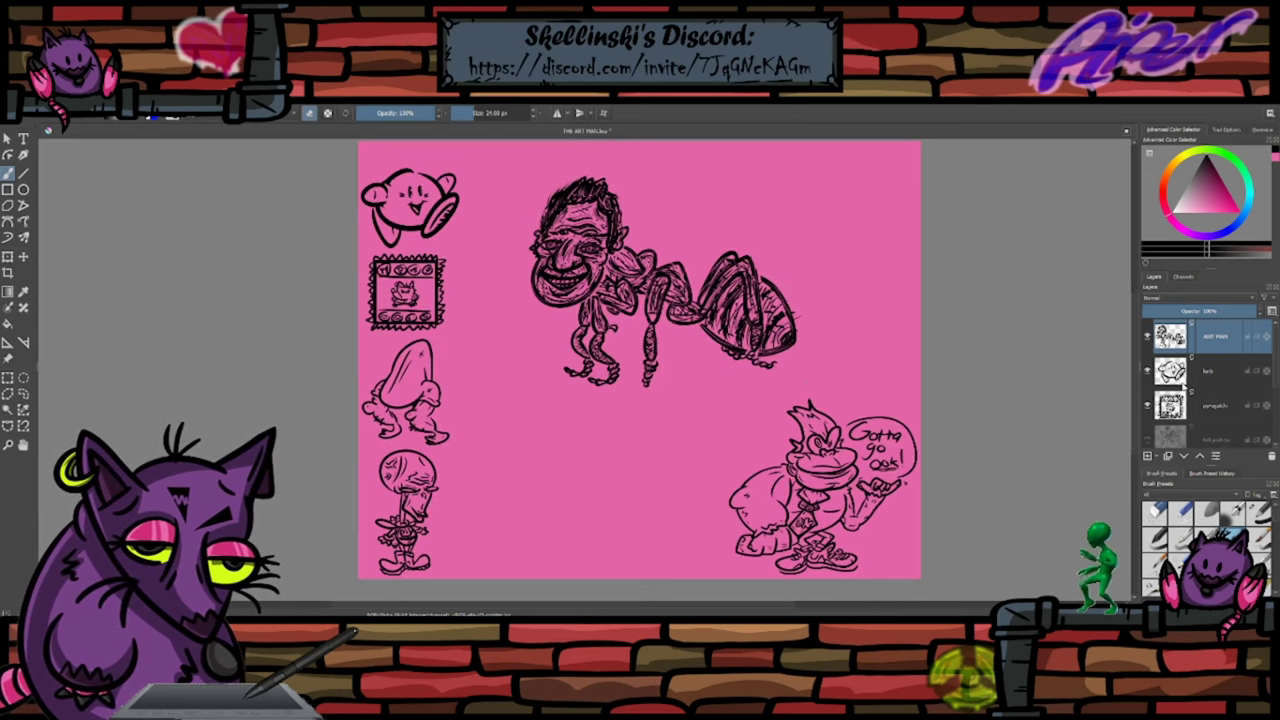
- Enlarge the Kirby sketch, tilt it slightly and fit it into the canvas's upper-left corner
left_click(1186, 372)
key("ctrl+t")
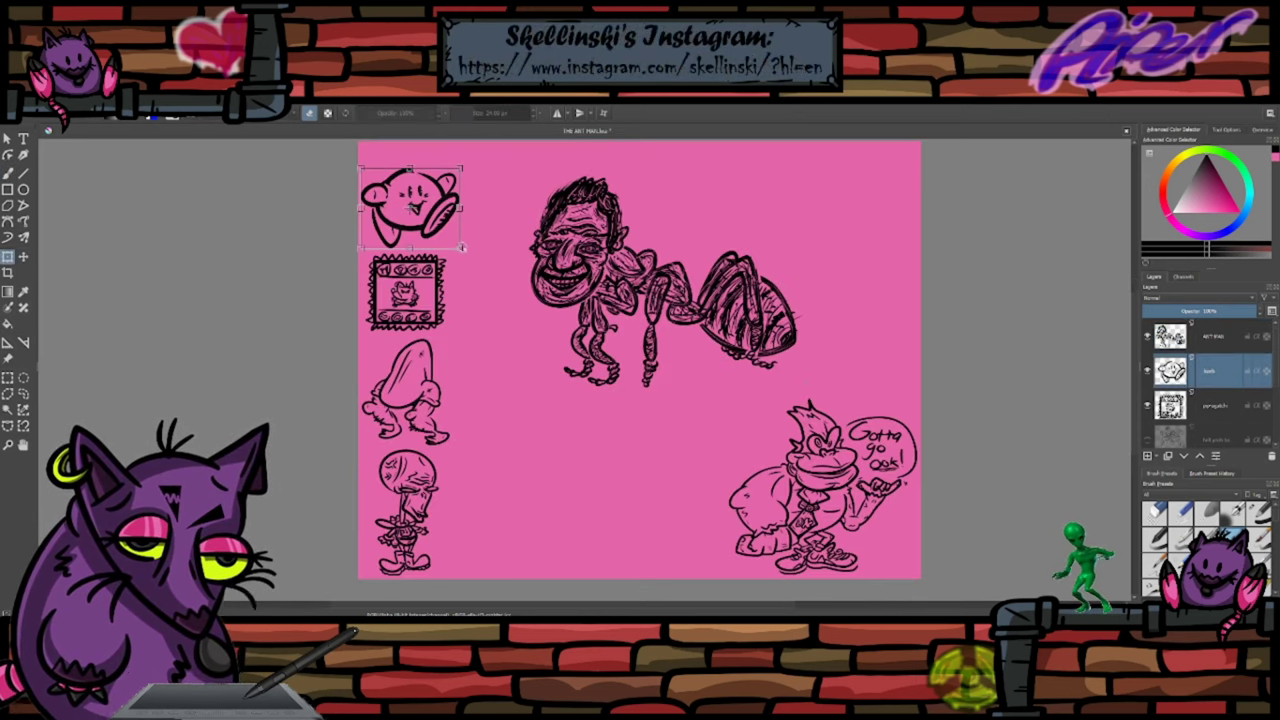
left_click_drag(462, 247, 479, 262)
left_click_drag(450, 216, 506, 208)
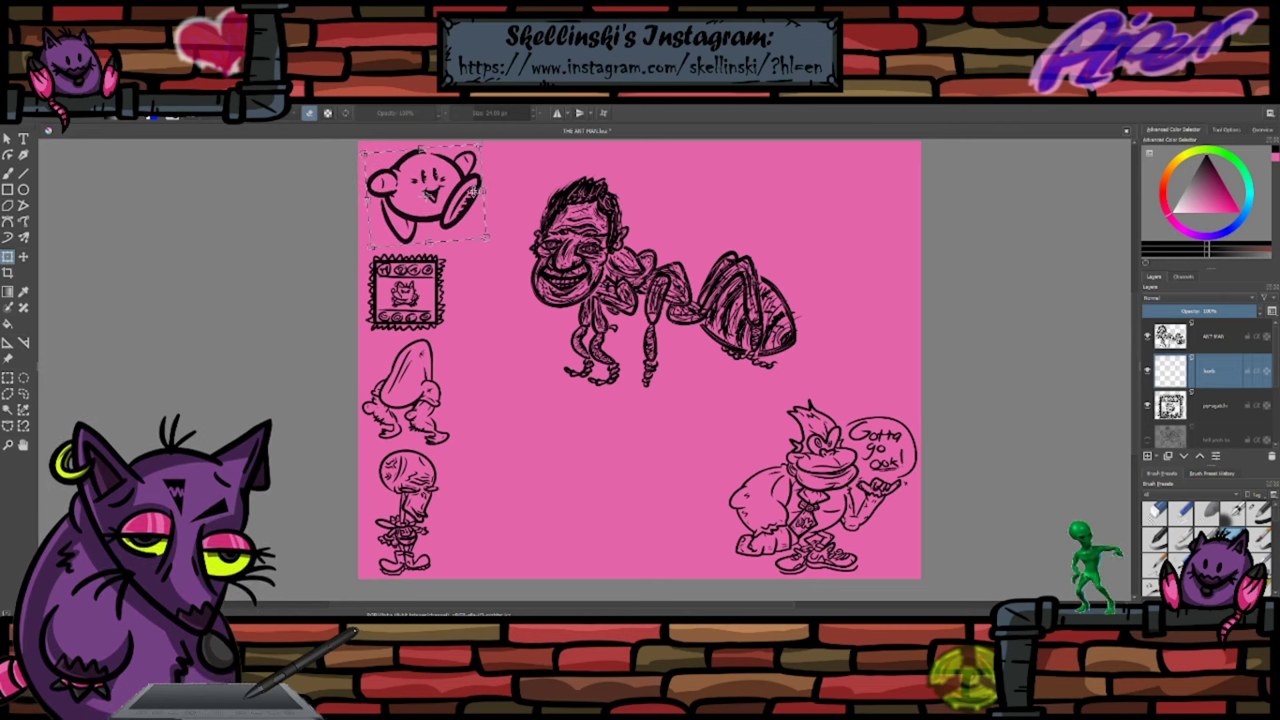
left_click(8, 174)
- Enlarge the Tamagotchi-style framed sketch and move it into the canvas's upper-right corner
left_click(1226, 404)
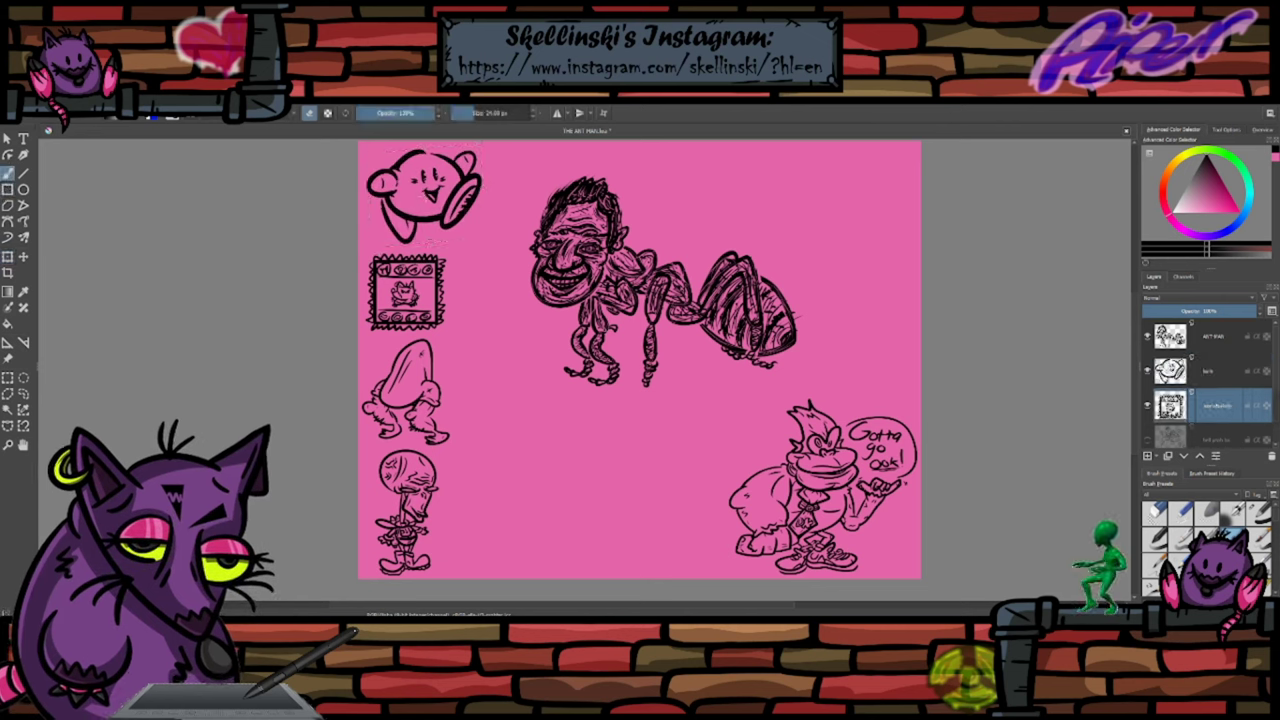
left_click(8, 257)
mouse_move(446, 331)
left_mouse_down()
mouse_move(477, 361)
mouse_move(900, 240)
mouse_move(893, 228)
left_mouse_up()
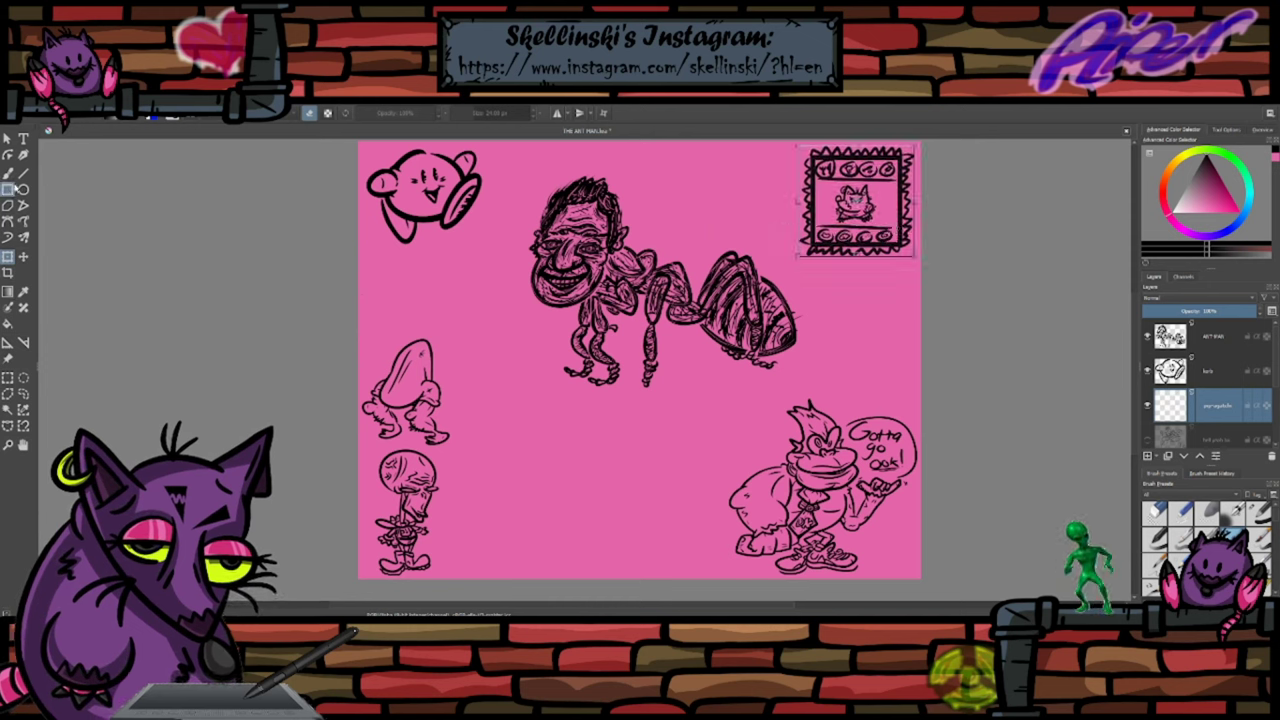
left_click(8, 188)
- Show the hidden layer containing the fat cat sketch
scroll(1203, 380, "down", 3)
left_click(1147, 344)
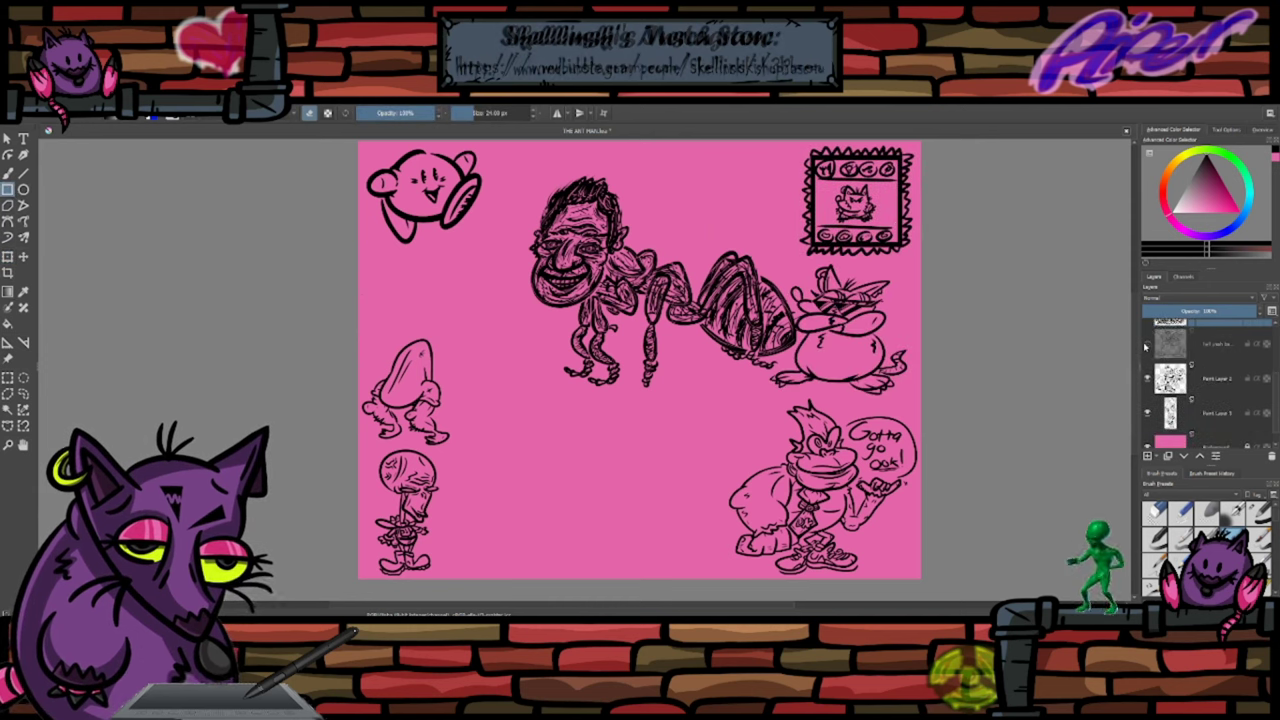
- Move the fat cat sketch to the canvas's lower edge beside the small bulbous-headed figure and tilt it slightly
key("ctrl+t")
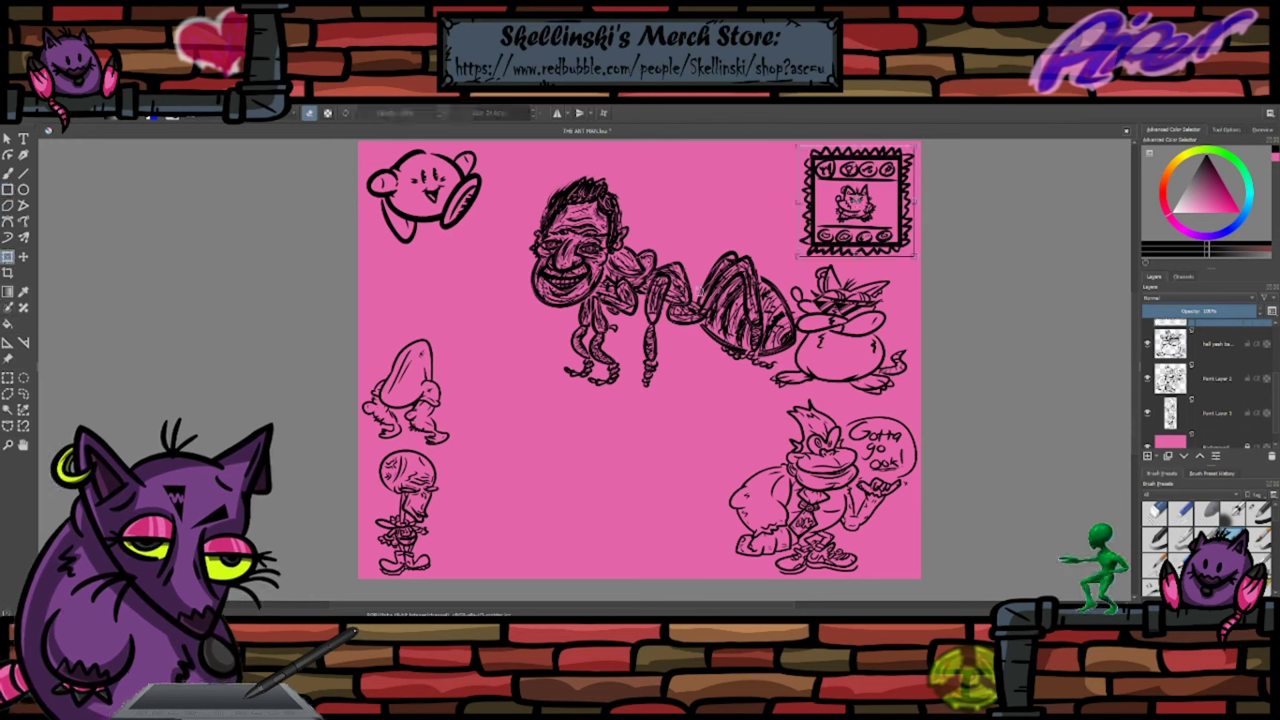
left_click(1199, 344)
mouse_move(904, 280)
left_mouse_down()
mouse_move(645, 449)
mouse_move(598, 452)
mouse_move(632, 419)
left_mouse_up()
left_click_drag(625, 500, 616, 507)
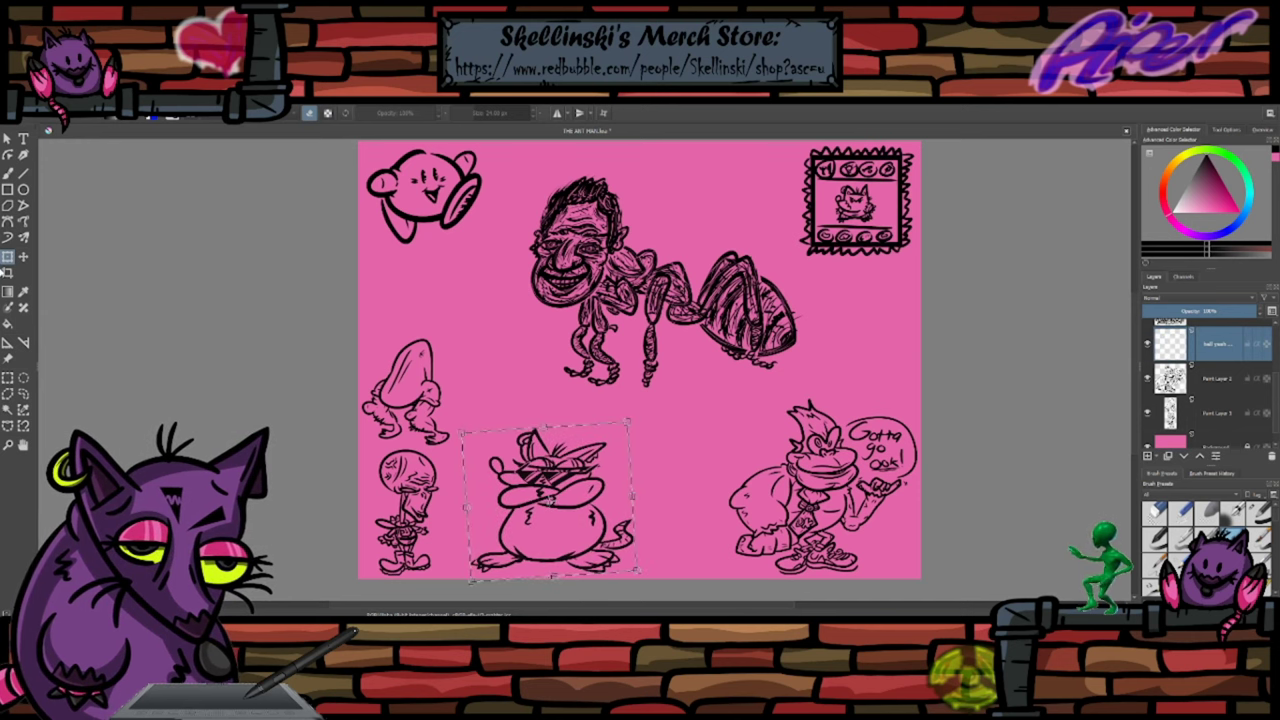
- Enlarge the gorilla sketch with its speech bubble within the canvas's lower-right corner
left_click(1213, 388)
left_click(868, 440)
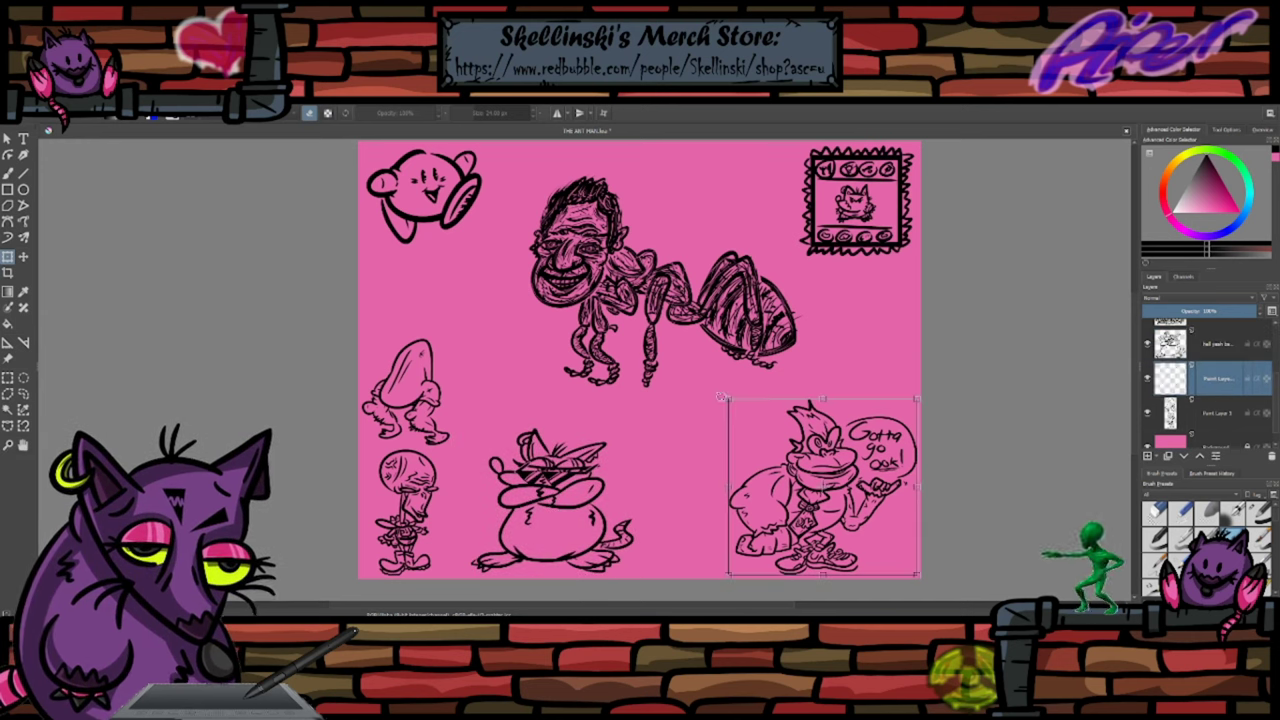
left_click_drag(727, 398, 697, 375)
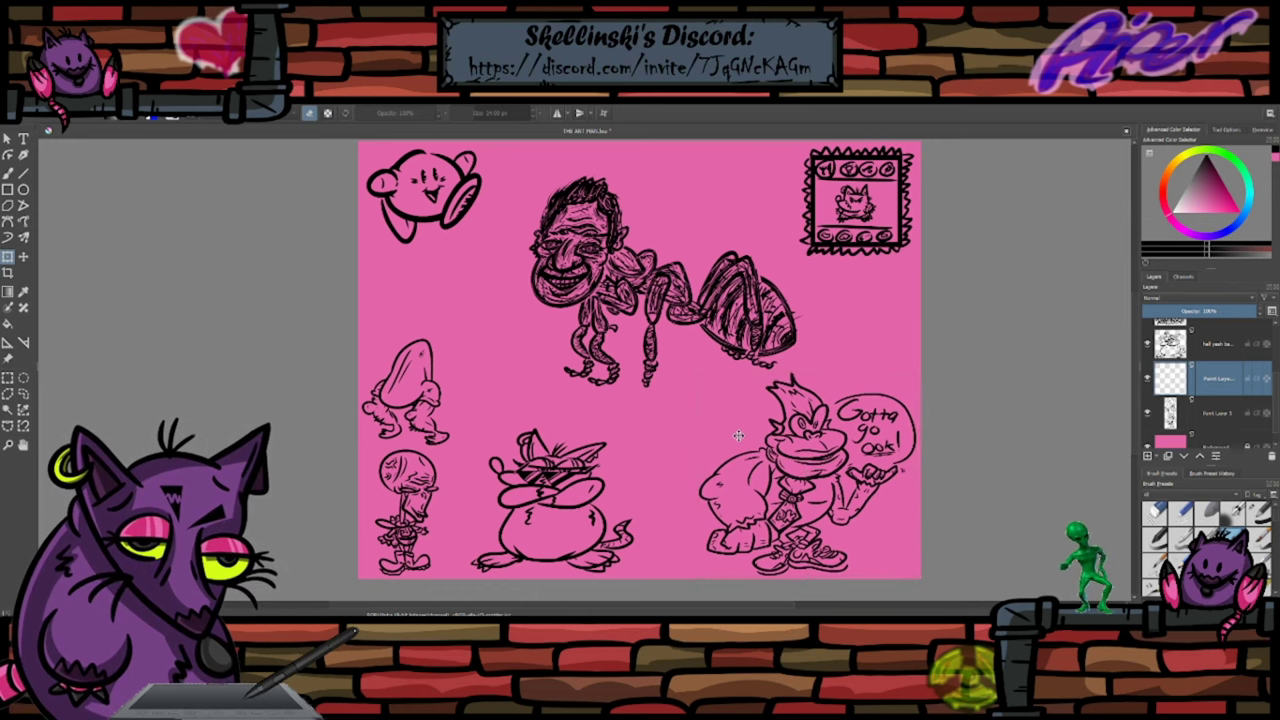
- Move the ant-man sketch left and down toward the canvas's centre and tilt it slightly counter-clockwise
scroll(1233, 357, "up", 3)
left_click(1233, 352)
left_click(766, 341)
mouse_move(765, 350)
left_mouse_down()
mouse_move(722, 384)
mouse_move(733, 380)
mouse_move(698, 351)
left_mouse_up()
left_click_drag(763, 198, 737, 204)
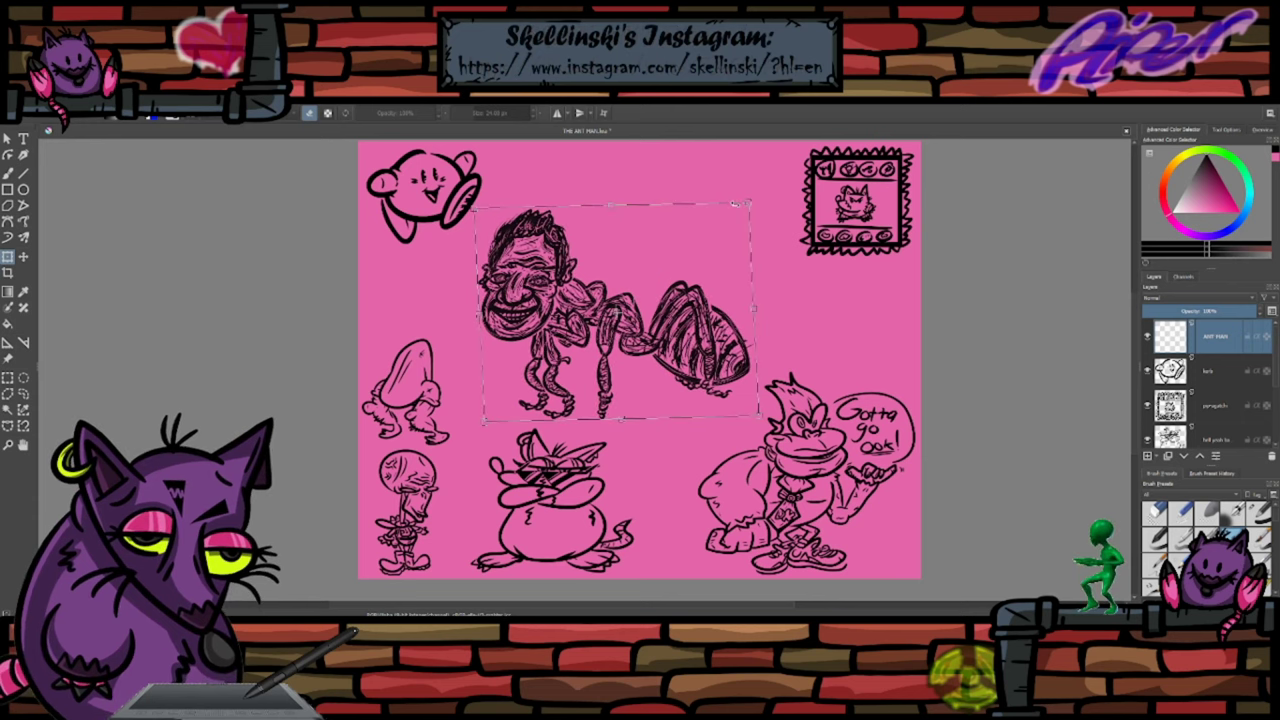
left_click_drag(754, 309, 755, 308)
left_click_drag(750, 203, 750, 198)
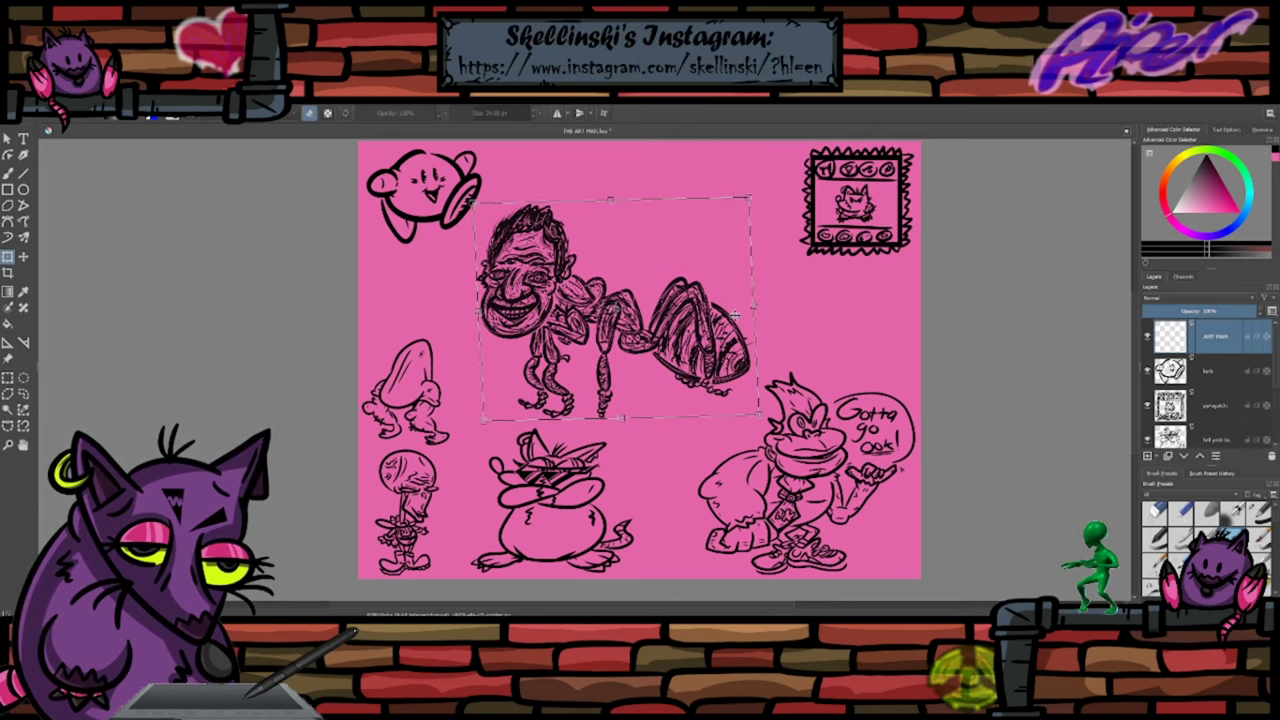
left_click(4, 194)
- Enlarge the two small stacked figures along the canvas's left edge to fill the space below Kirby
scroll(597, 280, "down", 1)
scroll(597, 320, "up", 1)
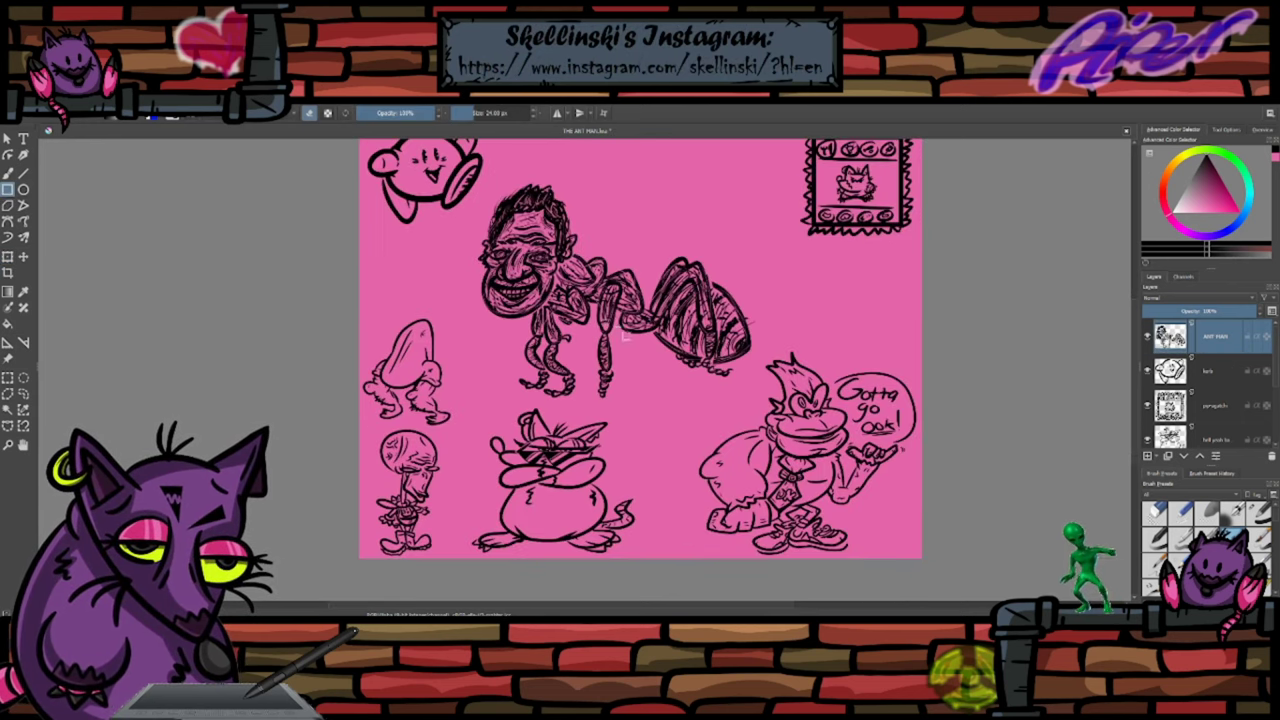
scroll(1190, 387, "down", 3)
left_click(1200, 412)
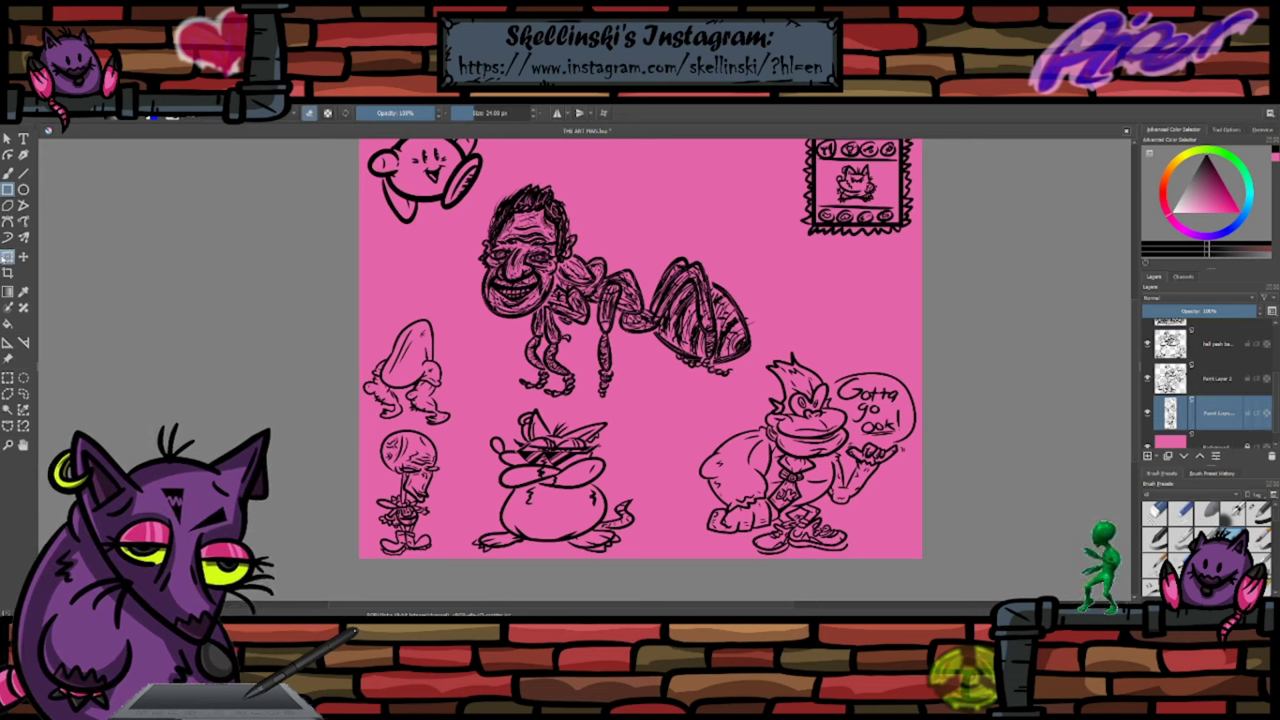
left_click(8, 256)
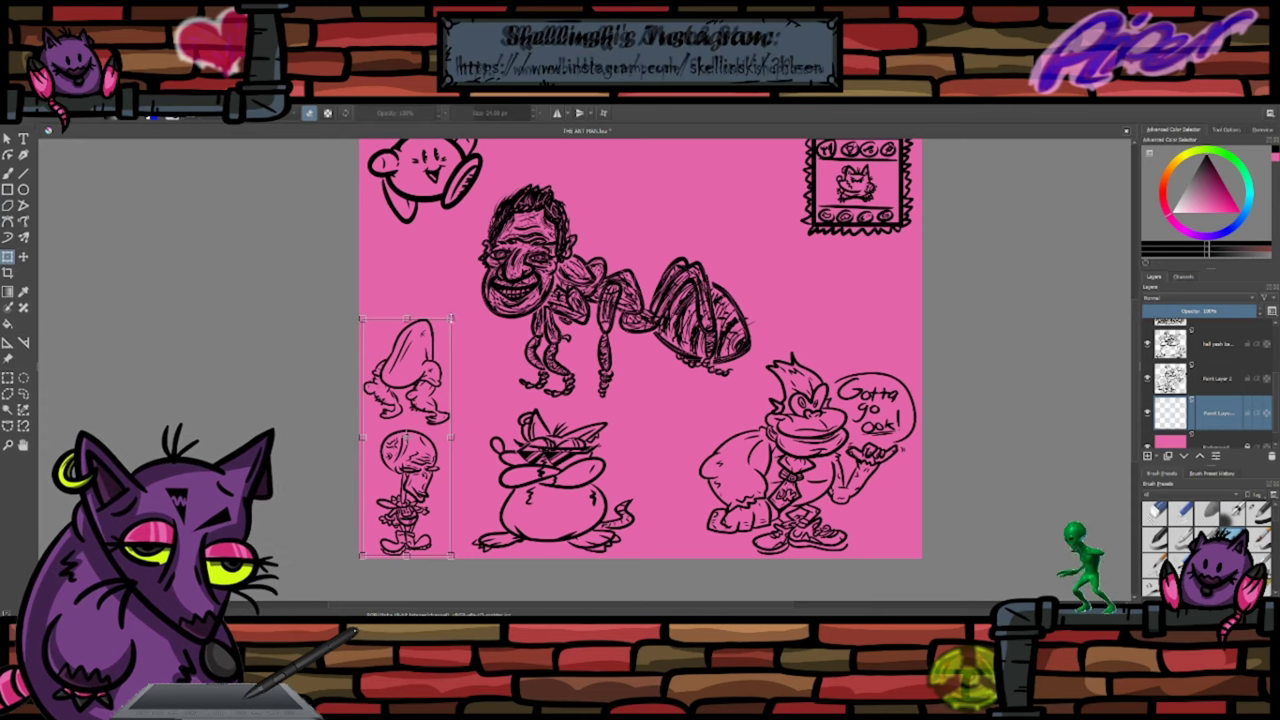
left_click_drag(452, 317, 480, 238)
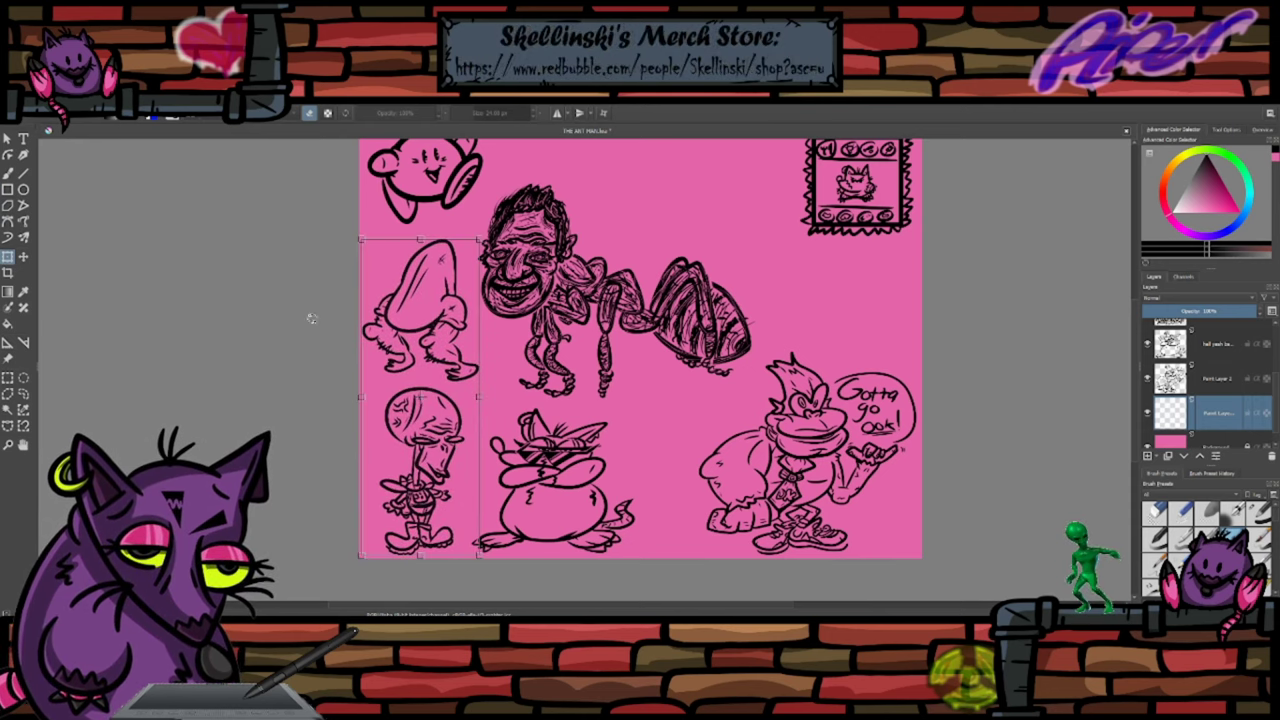
left_click(8, 173)
- Examine the overall balance of the rearranged sketches at different zoom levels
scroll(472, 308, "down", 1)
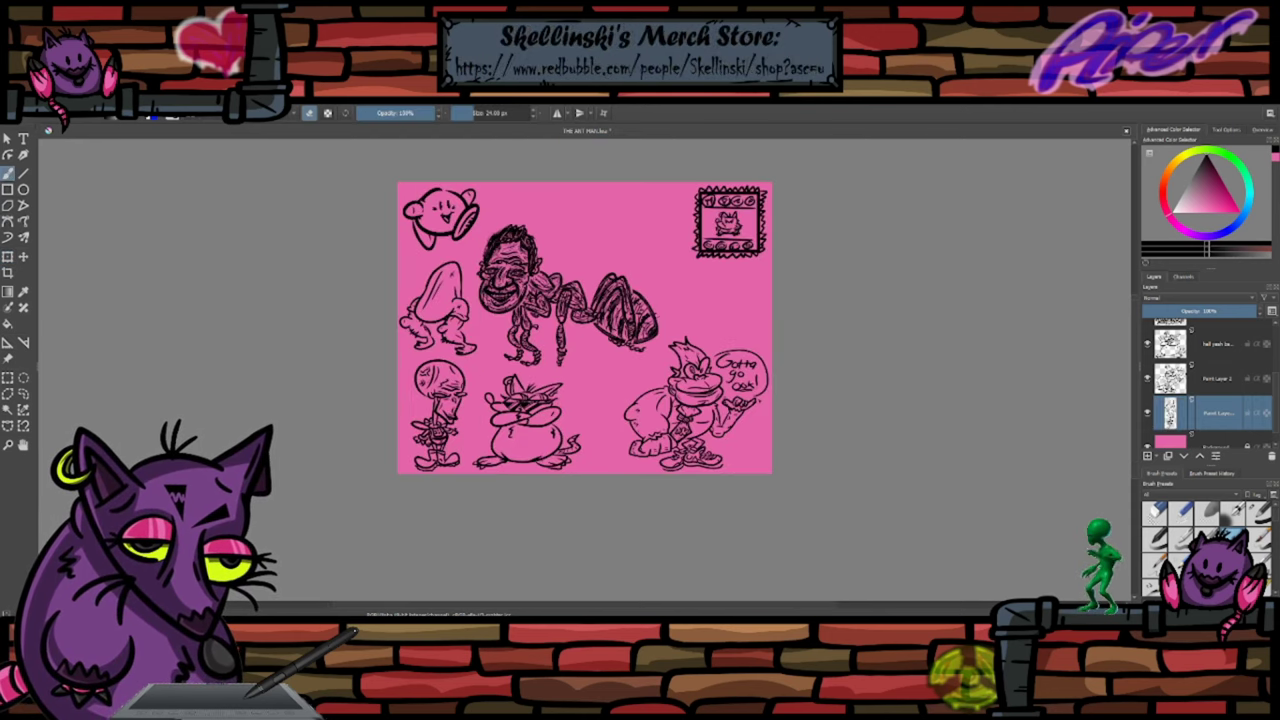
scroll(601, 244, "up", 1)
scroll(622, 278, "down", 1)
scroll(748, 440, "up", 1)
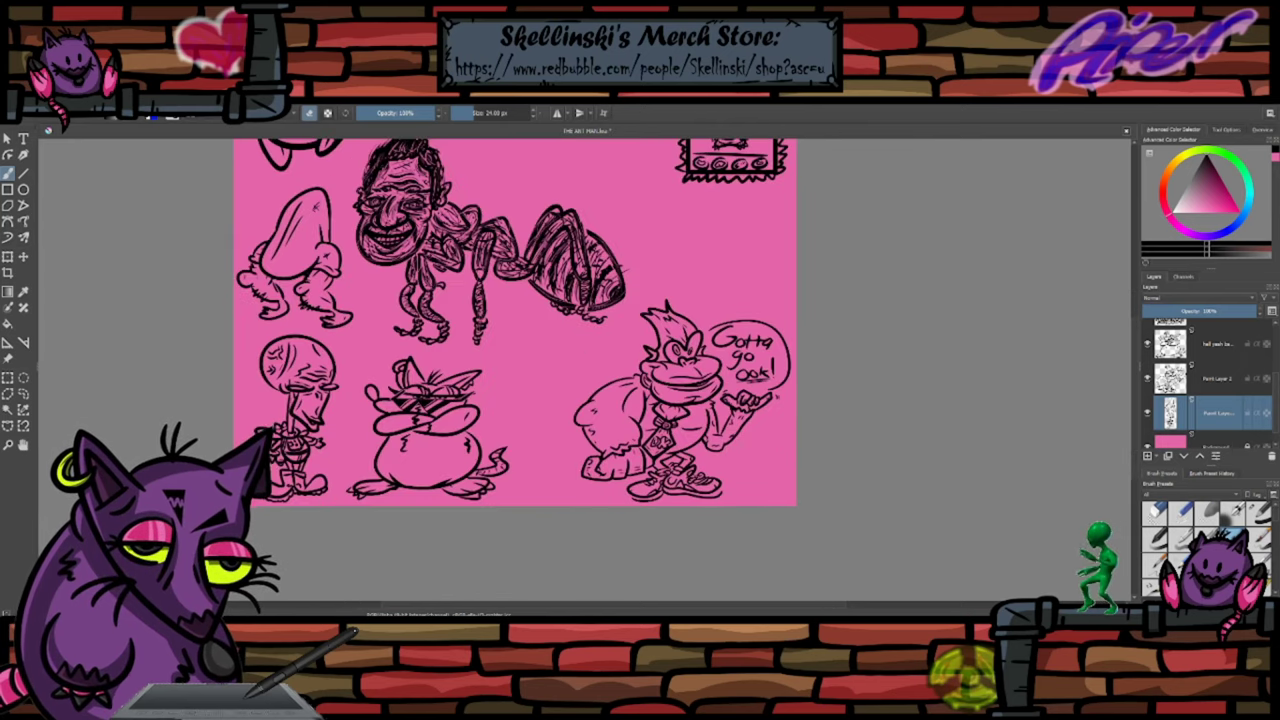
scroll(760, 416, "down", 1)
scroll(742, 296, "up", 1)
scroll(749, 296, "down", 1)
key("plus")
- Enlarge the Tamagotchi-style framed sketch within the canvas's upper-right corner and save the drawing
scroll(1198, 402, "up", 3)
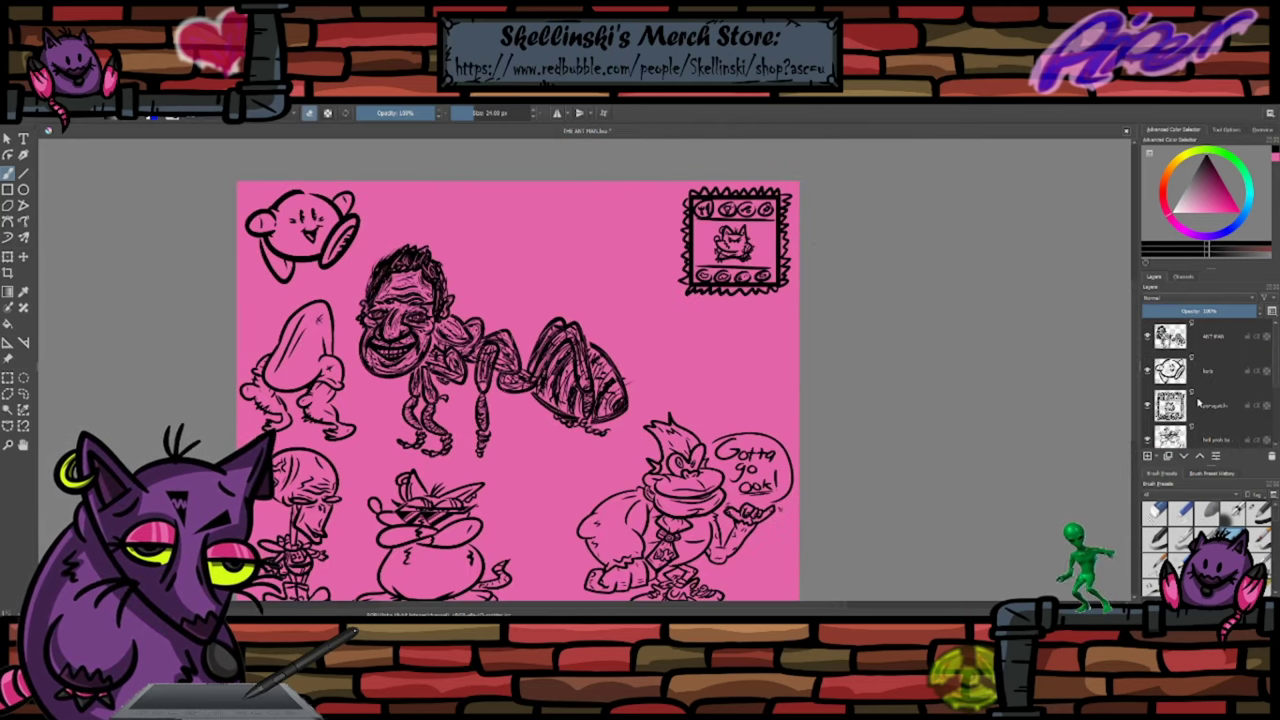
left_click(1210, 369)
left_click(1198, 405)
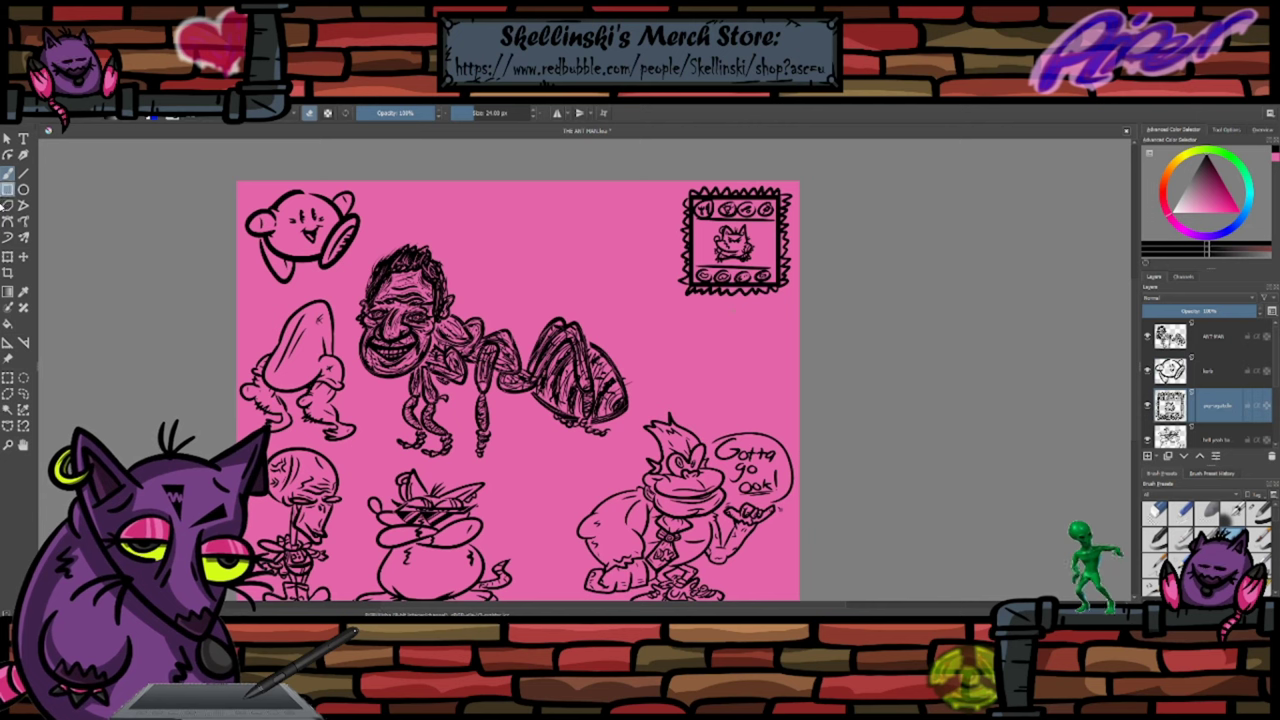
left_click(7, 256)
mouse_move(679, 297)
left_mouse_down()
mouse_move(680, 286)
mouse_move(676, 298)
left_mouse_up()
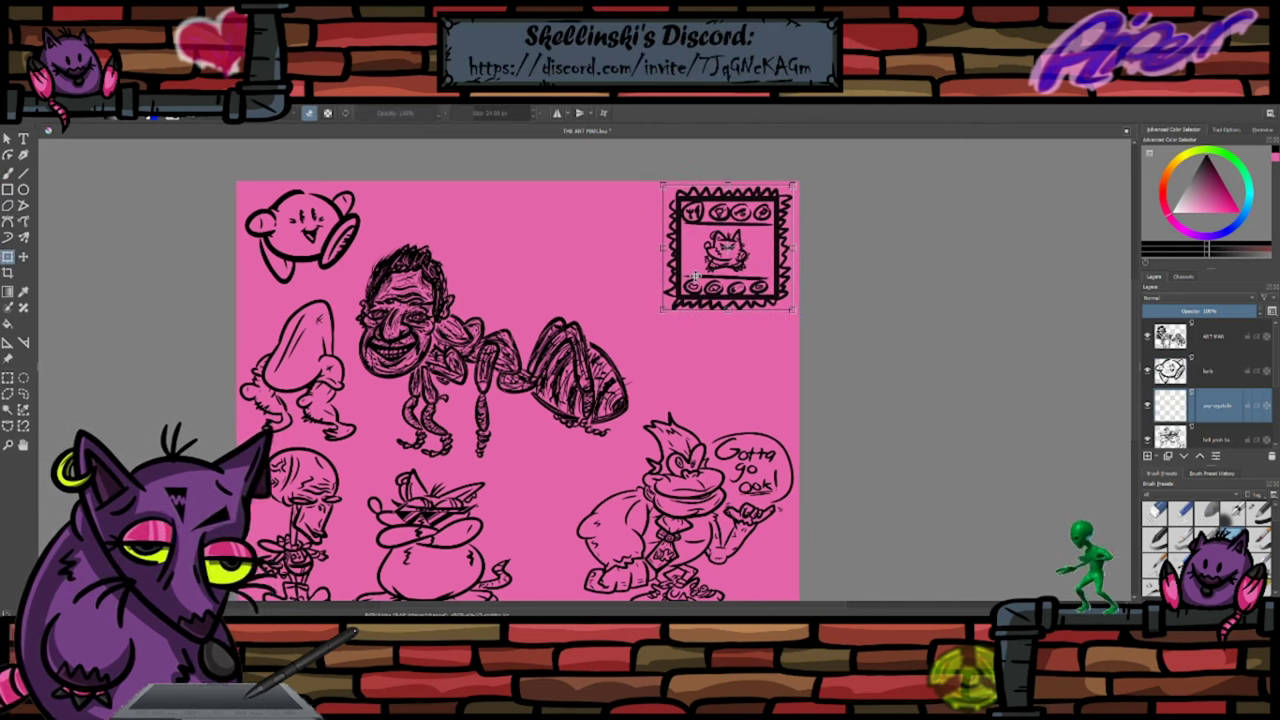
key("b")
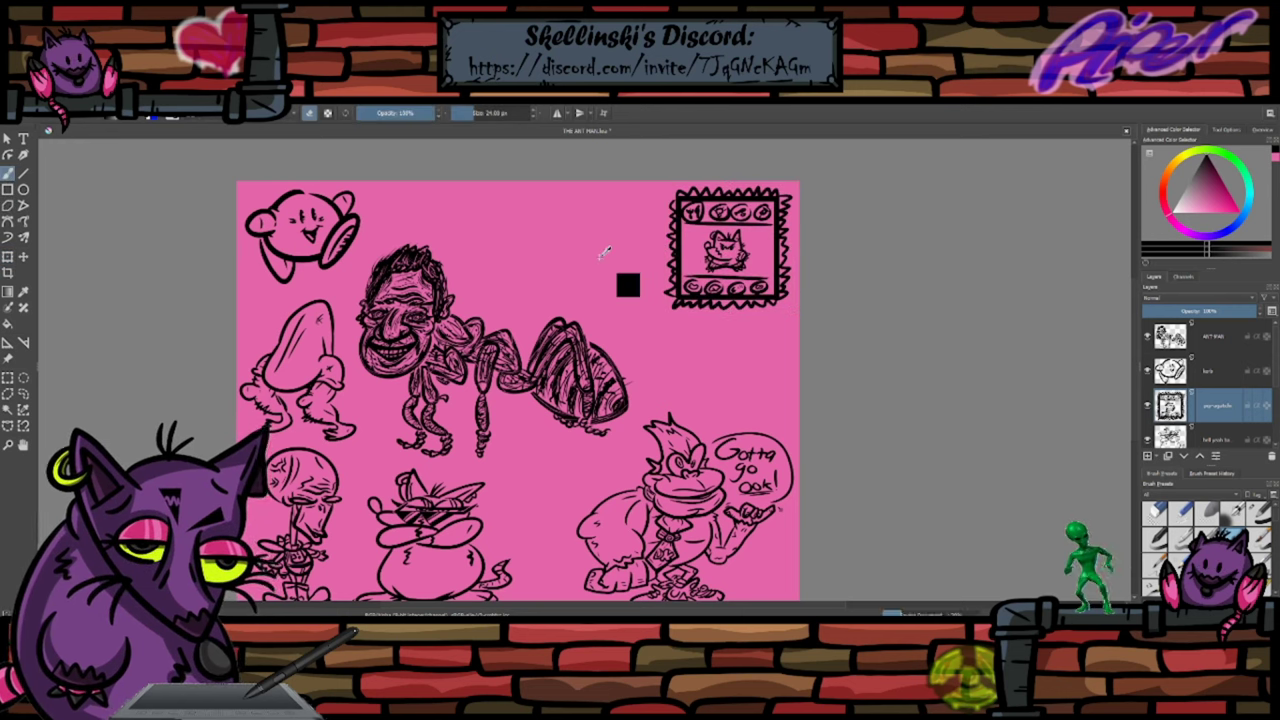
key("ctrl+s")
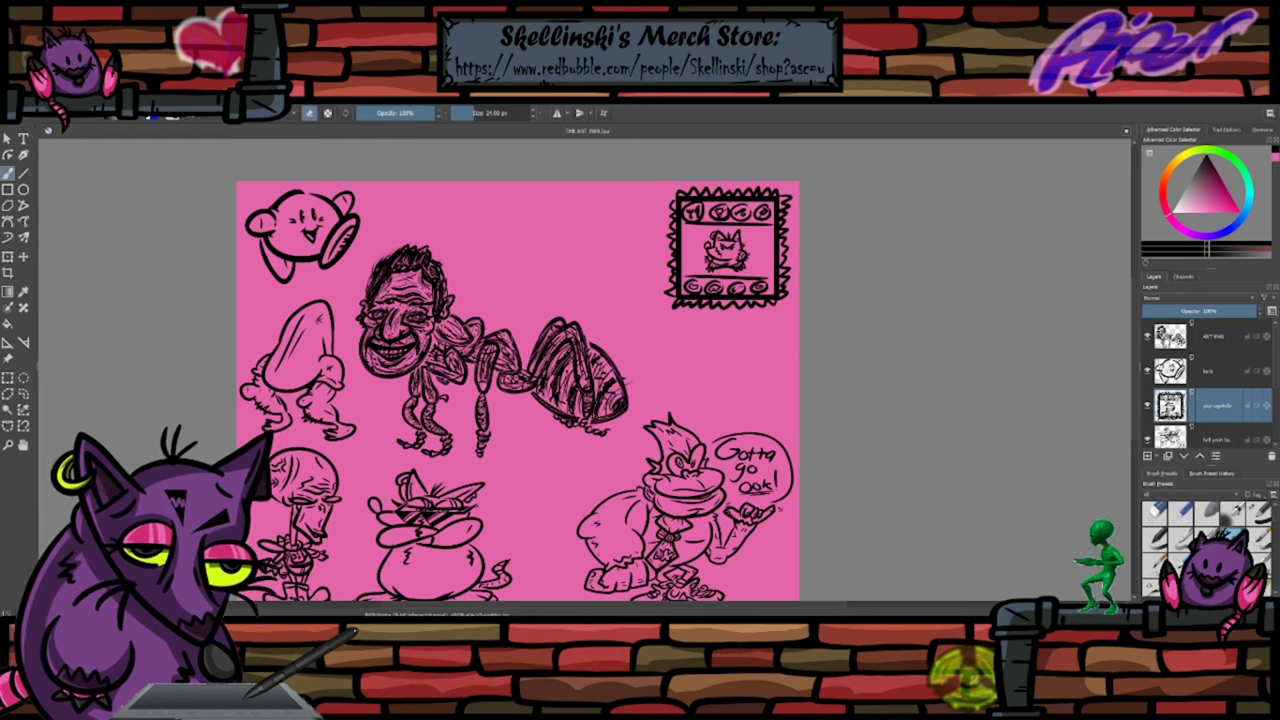
- Add a new paint layer above the framed sketch's layer
scroll(792, 249, "down", 1)
scroll(747, 212, "up", 2)
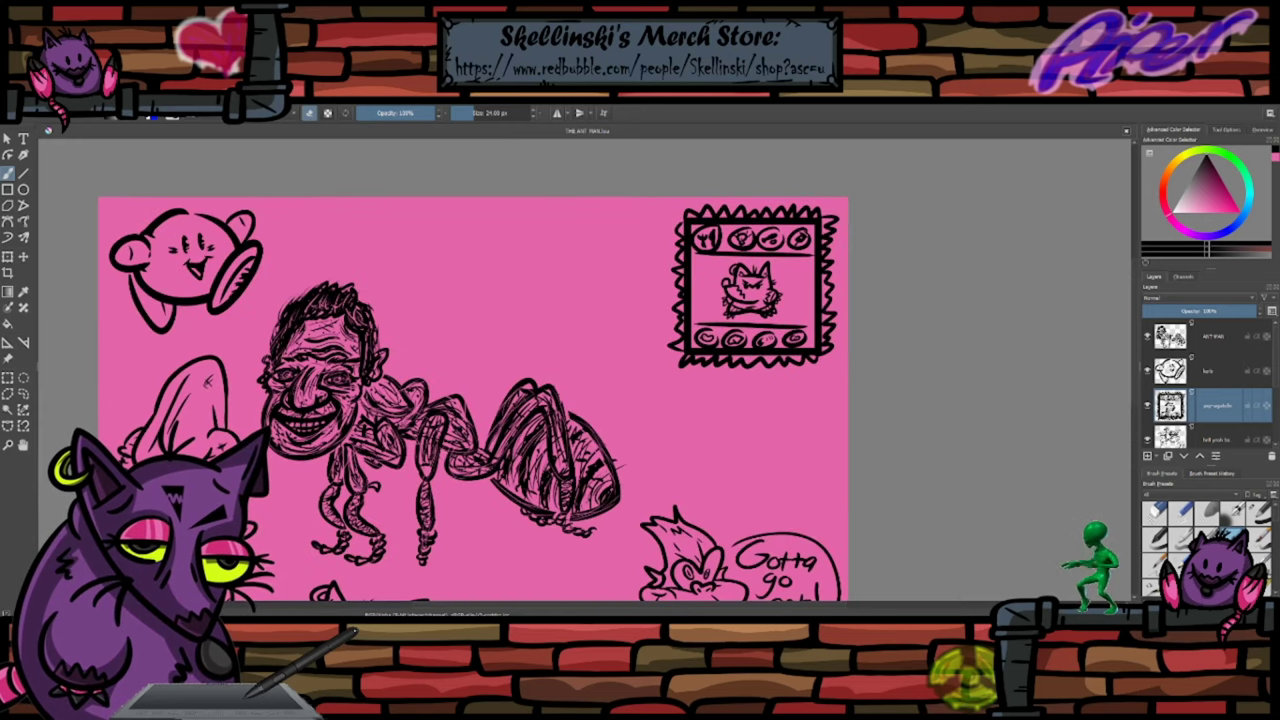
left_click(1151, 461)
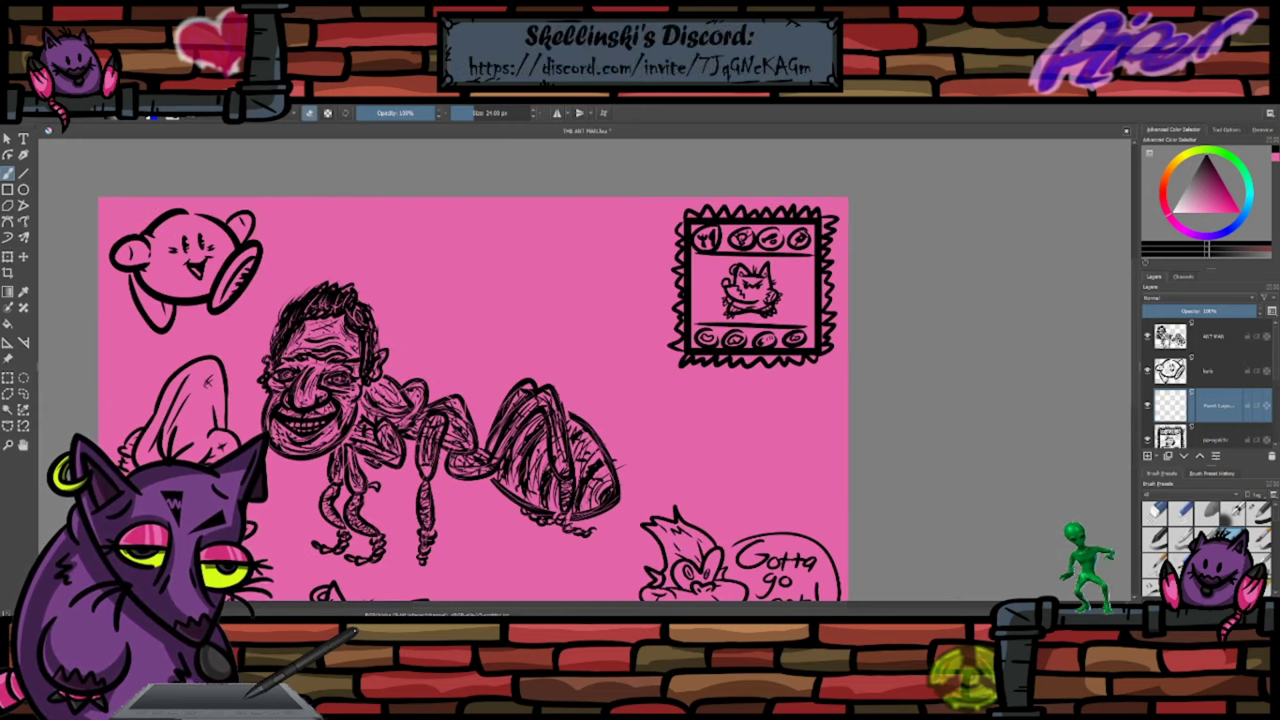
key("minus")
key("plus")
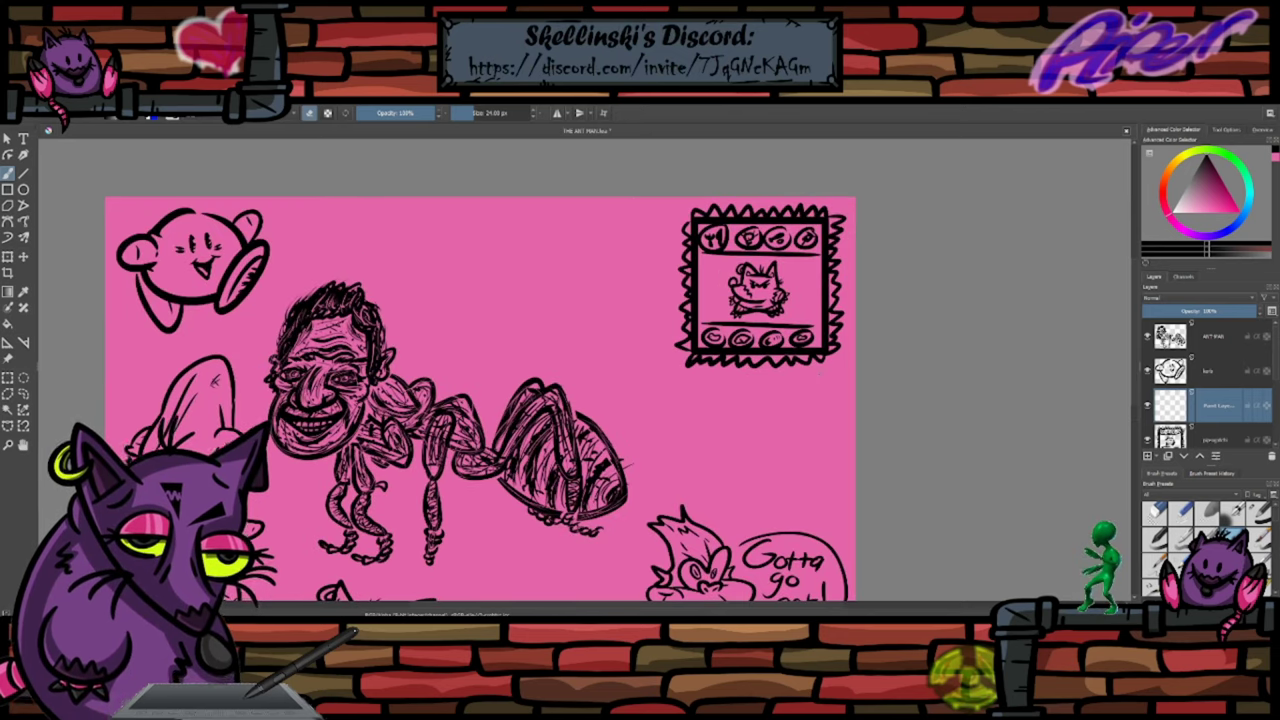
key("minus")
key("plus")
key("minus")
key("plus")
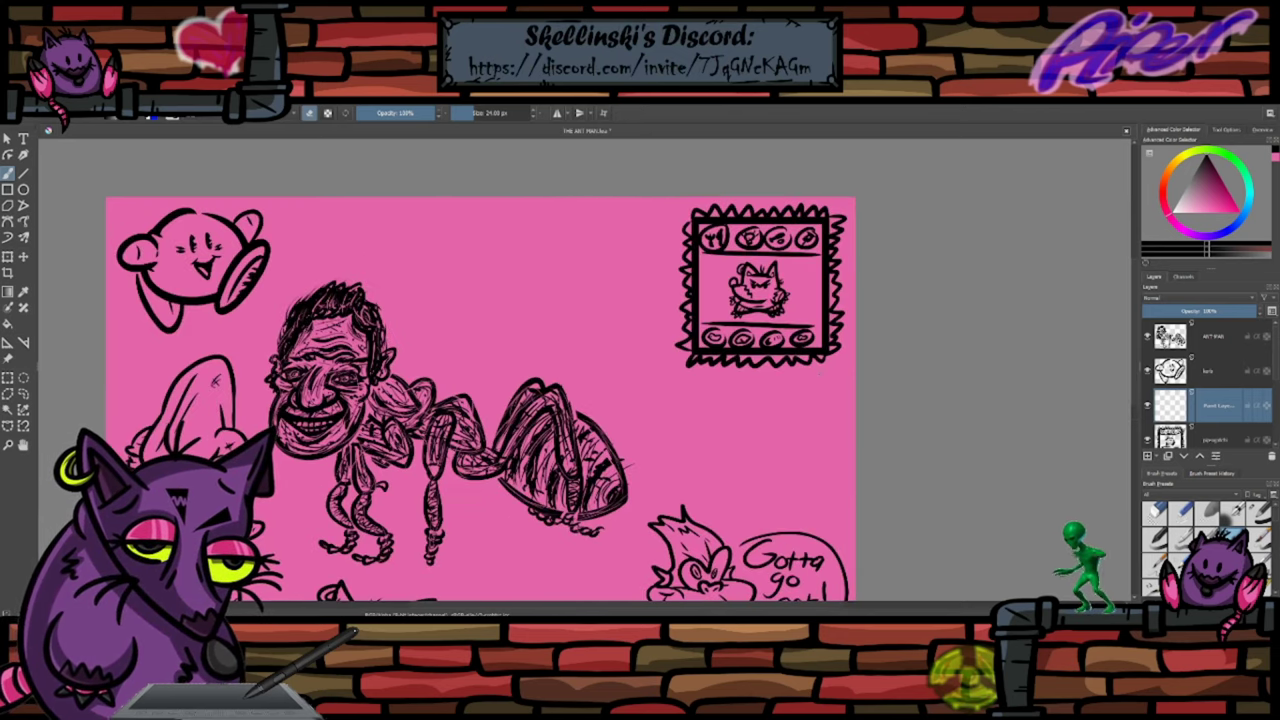
- Increase the brush size and draw a two-humped nose in the empty area right of the ant-man's abdomen
left_click_drag(584, 390, 580, 377)
scroll(824, 401, "down", 1)
scroll(798, 417, "up", 2)
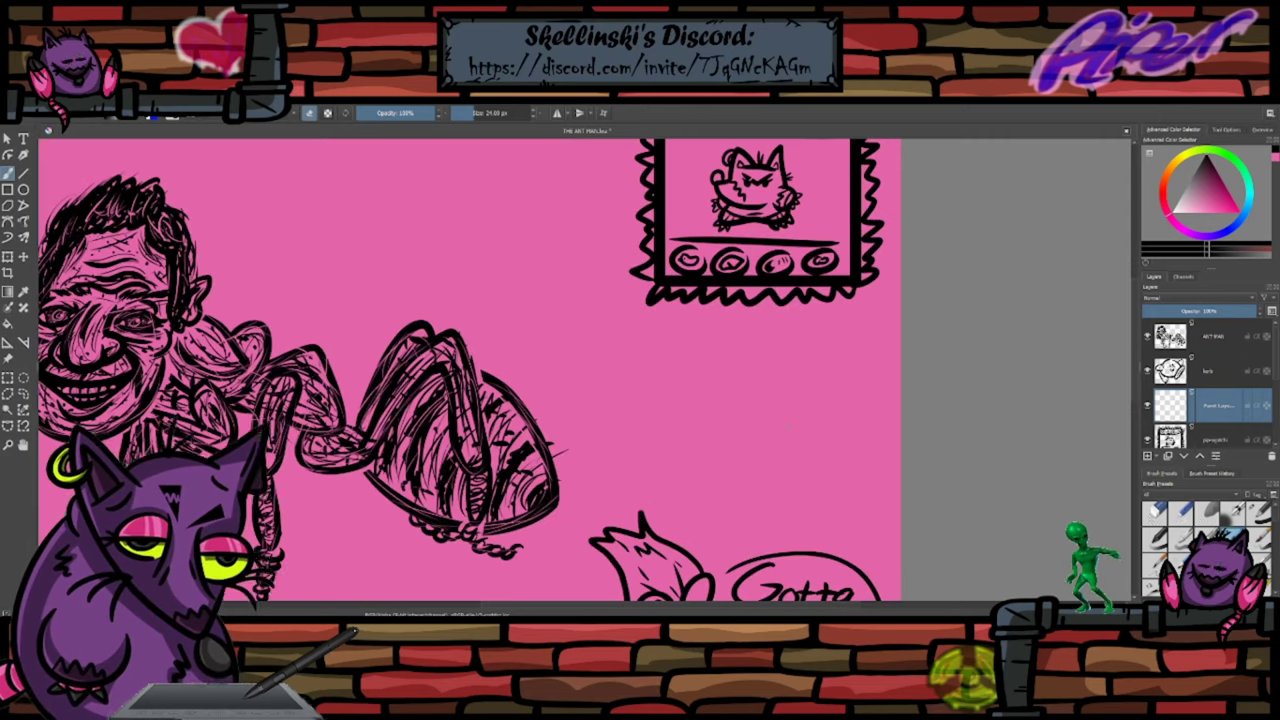
scroll(798, 416, "down", 1)
scroll(799, 415, "up", 2)
key("bracketright")
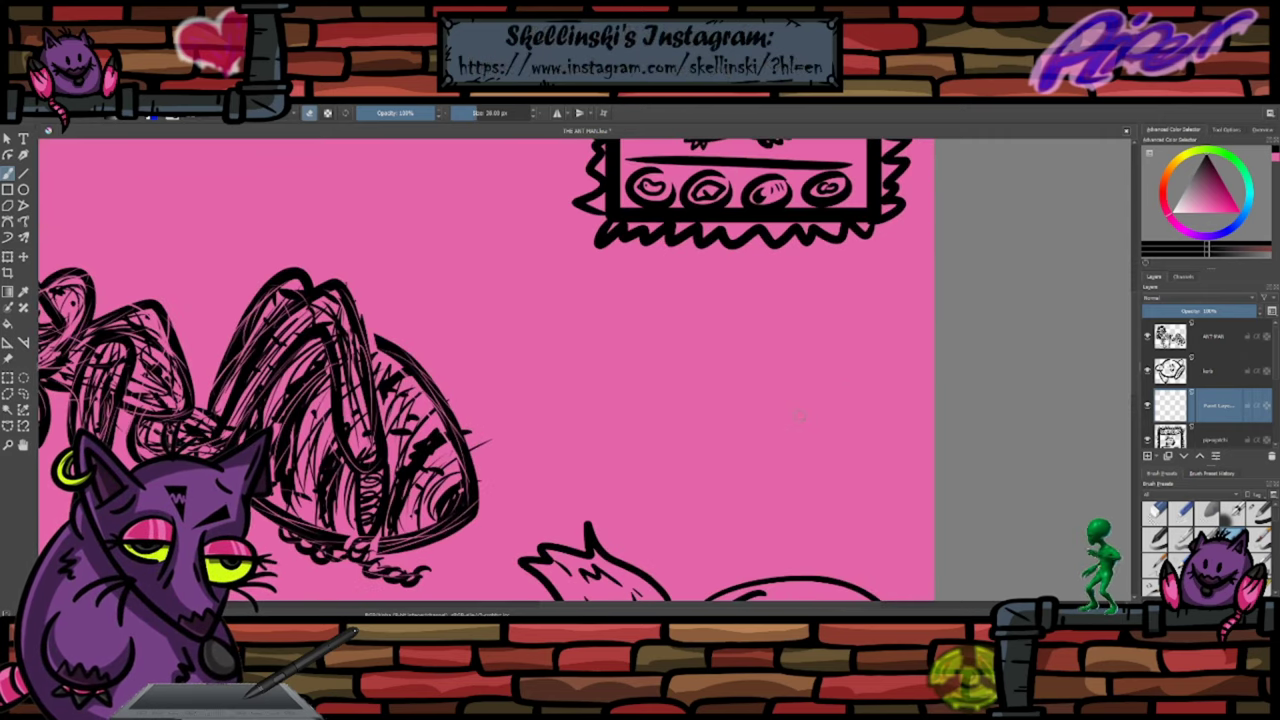
scroll(800, 380, "down", 1)
scroll(798, 395, "up", 1)
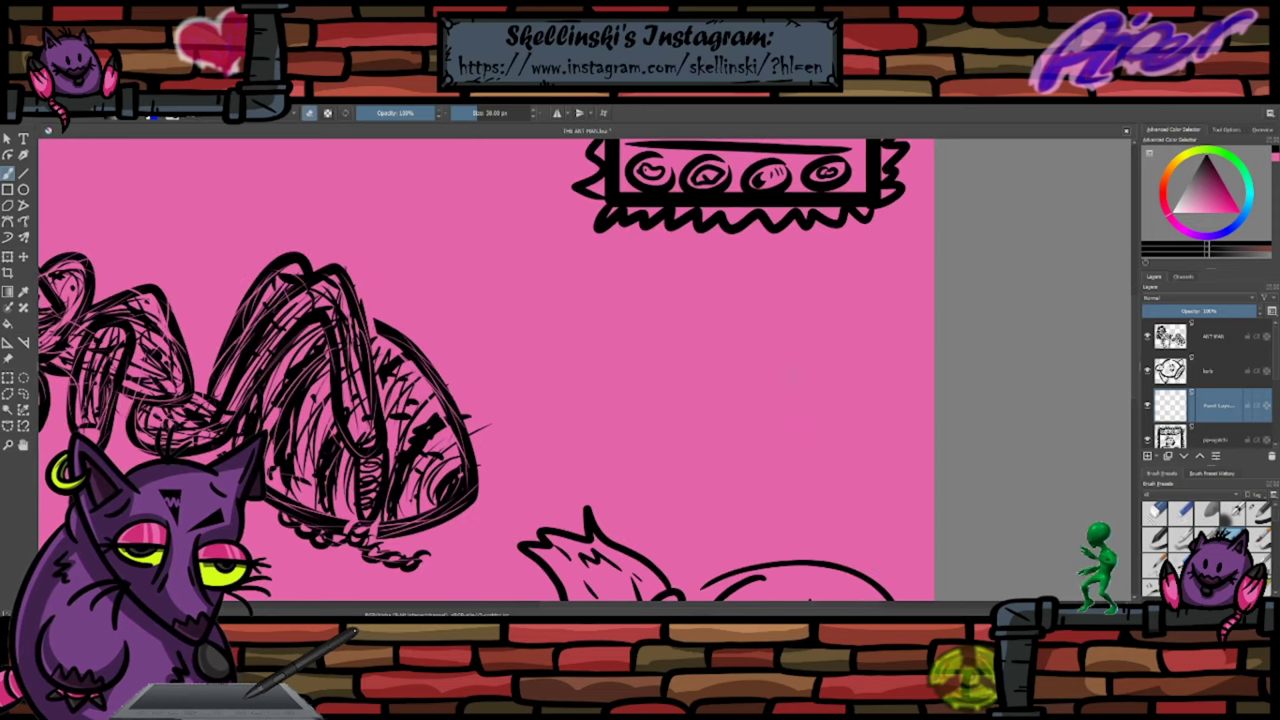
scroll(796, 385, "down", 1)
scroll(793, 385, "up", 2)
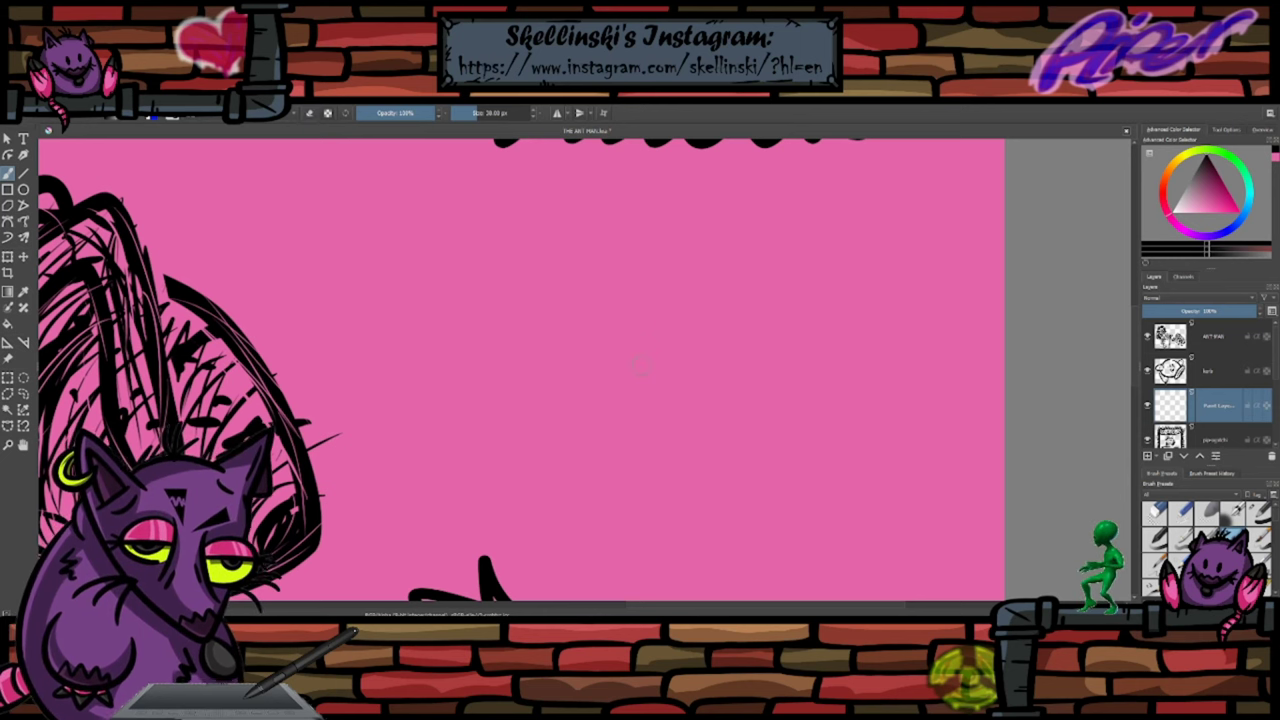
mouse_move(618, 352)
left_mouse_down()
mouse_move(615, 386)
mouse_move(663, 329)
mouse_move(681, 368)
mouse_move(625, 380)
left_mouse_up()
mouse_move(661, 354)
left_mouse_down()
mouse_move(509, 419)
mouse_move(736, 383)
left_mouse_up()
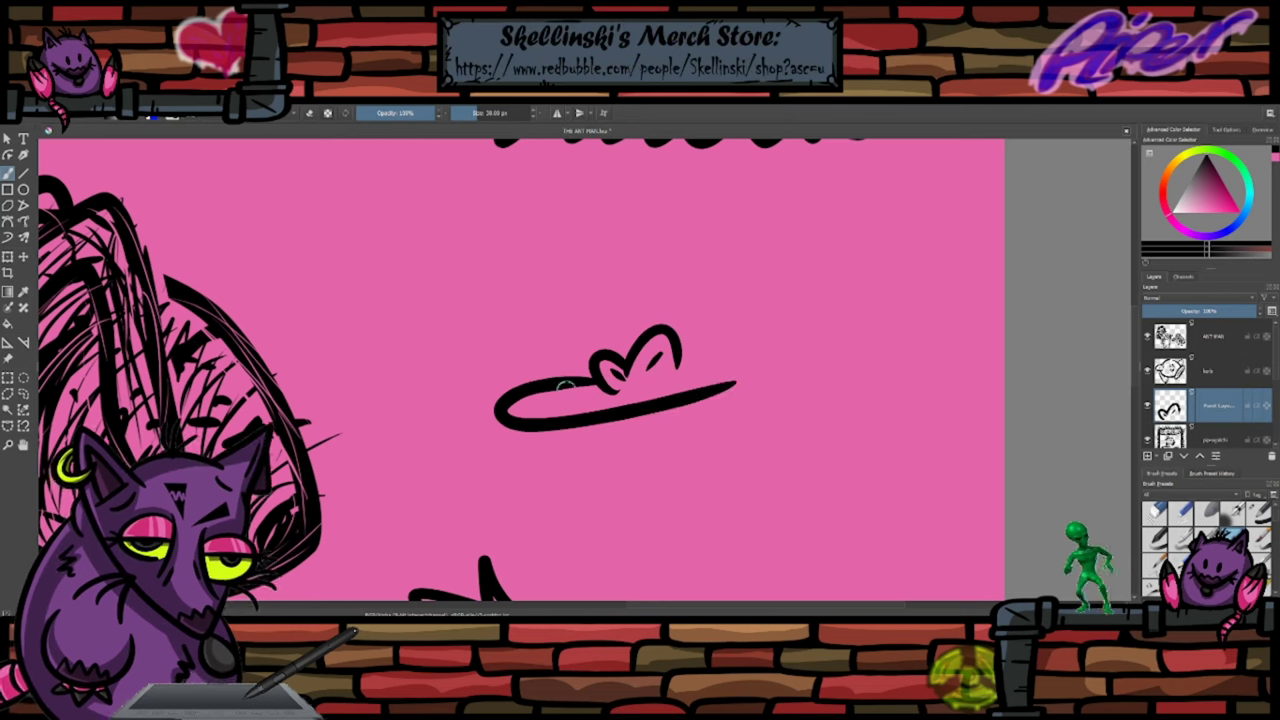
key("ctrl+z")
mouse_move(597, 380)
left_mouse_down()
mouse_move(461, 396)
mouse_move(646, 411)
mouse_move(714, 380)
left_mouse_up()
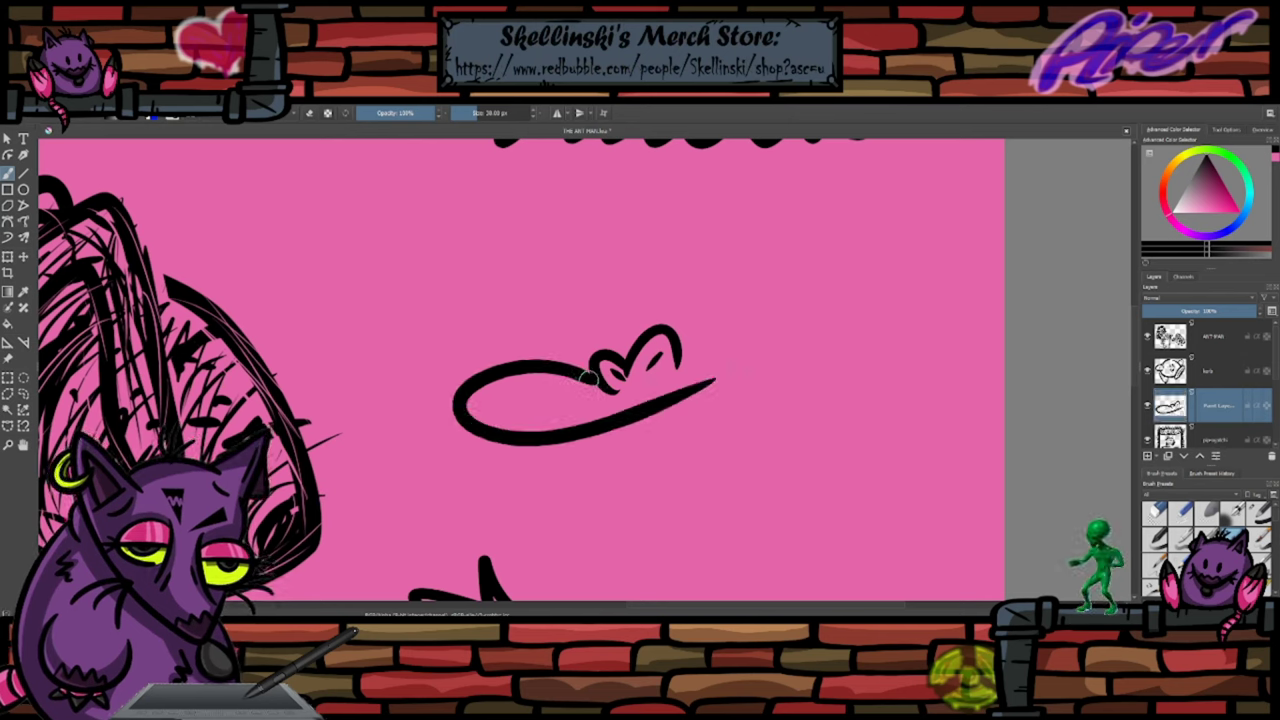
key("ctrl+z")
left_click_drag(590, 378, 752, 374)
key("ctrl+z")
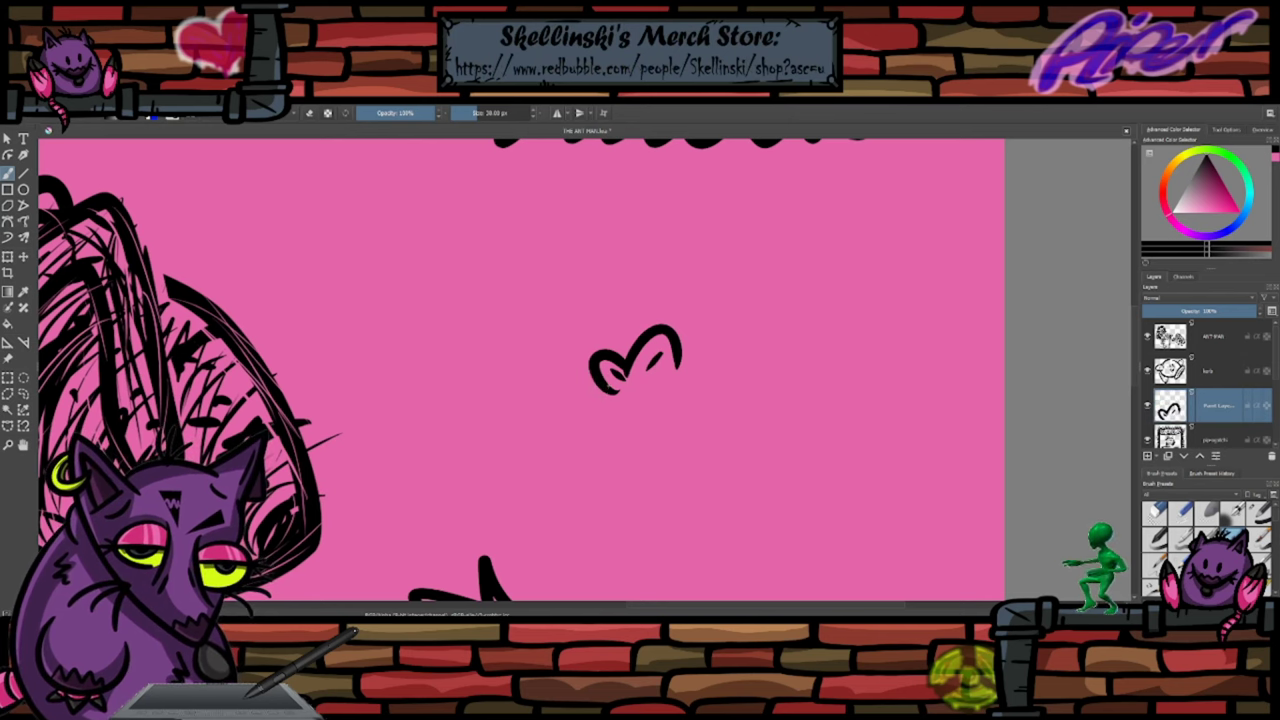
- Draw the creature's long upper bill and lower jaw, two small eyes, a cheek curve and its right ear
mouse_move(600, 380)
left_mouse_down()
mouse_move(668, 390)
mouse_move(466, 455)
left_mouse_up()
key("ctrl+z")
mouse_move(545, 432)
left_mouse_down()
mouse_move(620, 437)
mouse_move(688, 392)
left_mouse_up()
mouse_move(598, 352)
left_mouse_down()
mouse_move(640, 298)
mouse_move(664, 336)
mouse_move(620, 324)
mouse_move(600, 340)
mouse_move(632, 328)
left_mouse_up()
key("ctrl+z")
mouse_move(582, 389)
left_mouse_down()
mouse_move(570, 358)
mouse_move(686, 311)
left_mouse_up()
key("ctrl+z")
key("ctrl+z")
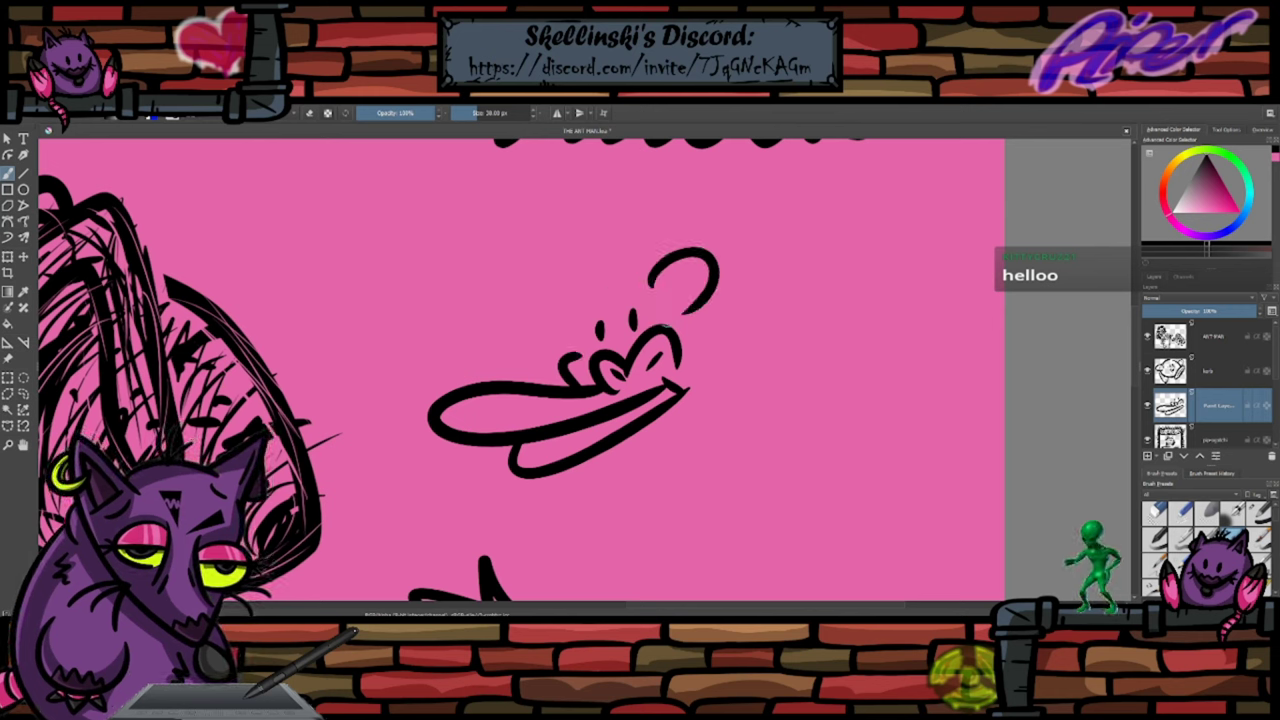
- Outline the top of the creature's head with a curve from the cheek to the right ear
left_click_drag(606, 294, 566, 338)
left_click_drag(652, 285, 588, 308)
key("ctrl+z")
key("ctrl+z")
left_click_drag(568, 355, 650, 288)
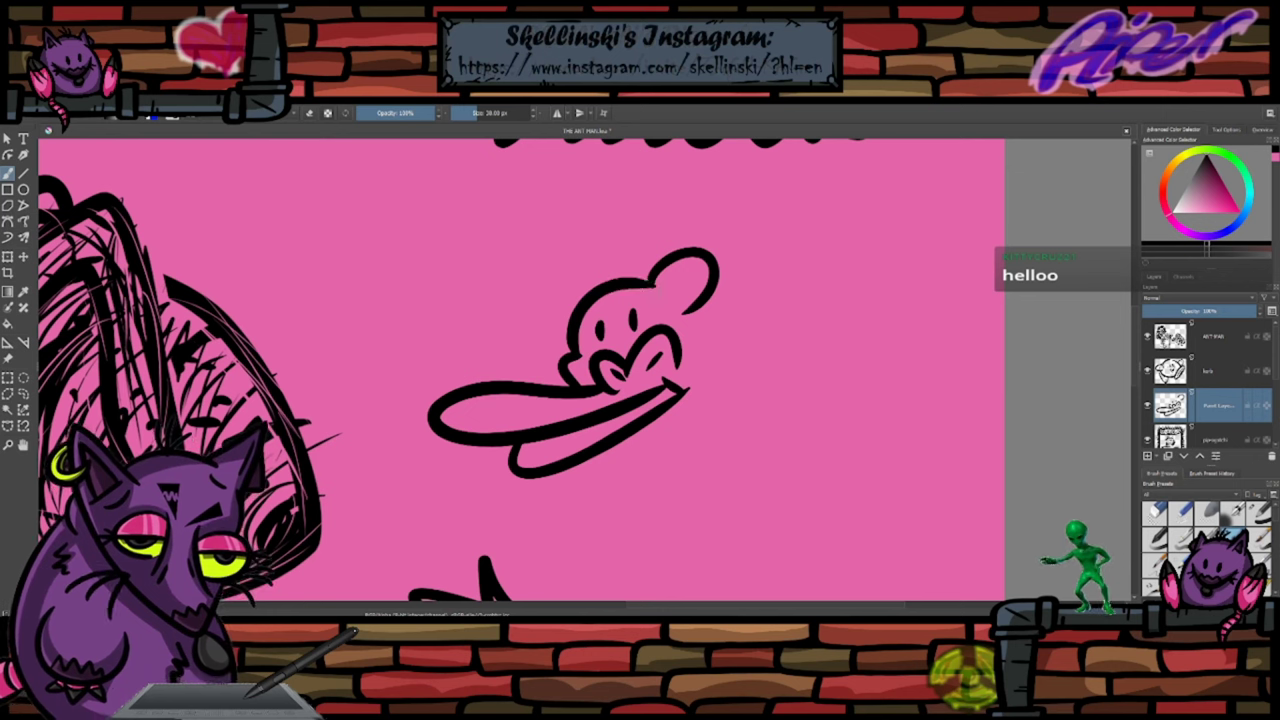
- Add the creature's left ear, inner-ear marks and a small tuft of hair on top of the head
mouse_move(567, 341)
left_mouse_down()
mouse_move(533, 308)
mouse_move(590, 300)
mouse_move(592, 282)
mouse_move(564, 328)
left_mouse_up()
key("ctrl+z")
key("ctrl+z")
key("ctrl+z")
left_click_drag(694, 268, 692, 286)
mouse_move(603, 286)
left_mouse_down()
mouse_move(618, 246)
mouse_move(630, 263)
left_mouse_up()
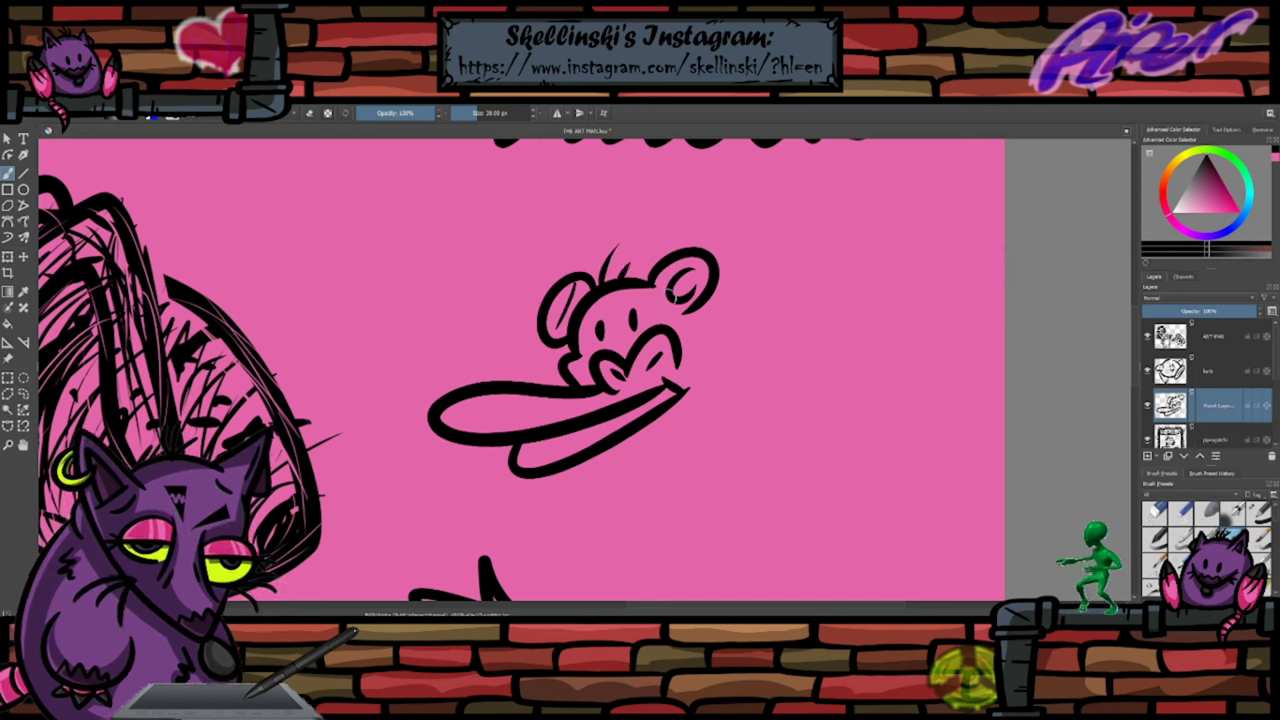
- Add a lip fold at the right corner of the creature's mouth and a small mark beneath the nose
mouse_move(692, 314)
left_mouse_down()
mouse_move(726, 378)
mouse_move(708, 394)
mouse_move(681, 364)
mouse_move(700, 379)
mouse_move(627, 395)
left_mouse_up()
key("ctrl+z")
key("ctrl+z")
key("ctrl+z")
mouse_move(466, 421)
left_mouse_down()
mouse_move(566, 421)
mouse_move(521, 452)
left_mouse_up()
key("ctrl+z")
key("ctrl+z")
key("ctrl+z")
- Reshape the creature's eyes into small curved marks by erasing and redrawing, and close the lip fold at the mouth's corner
key("e")
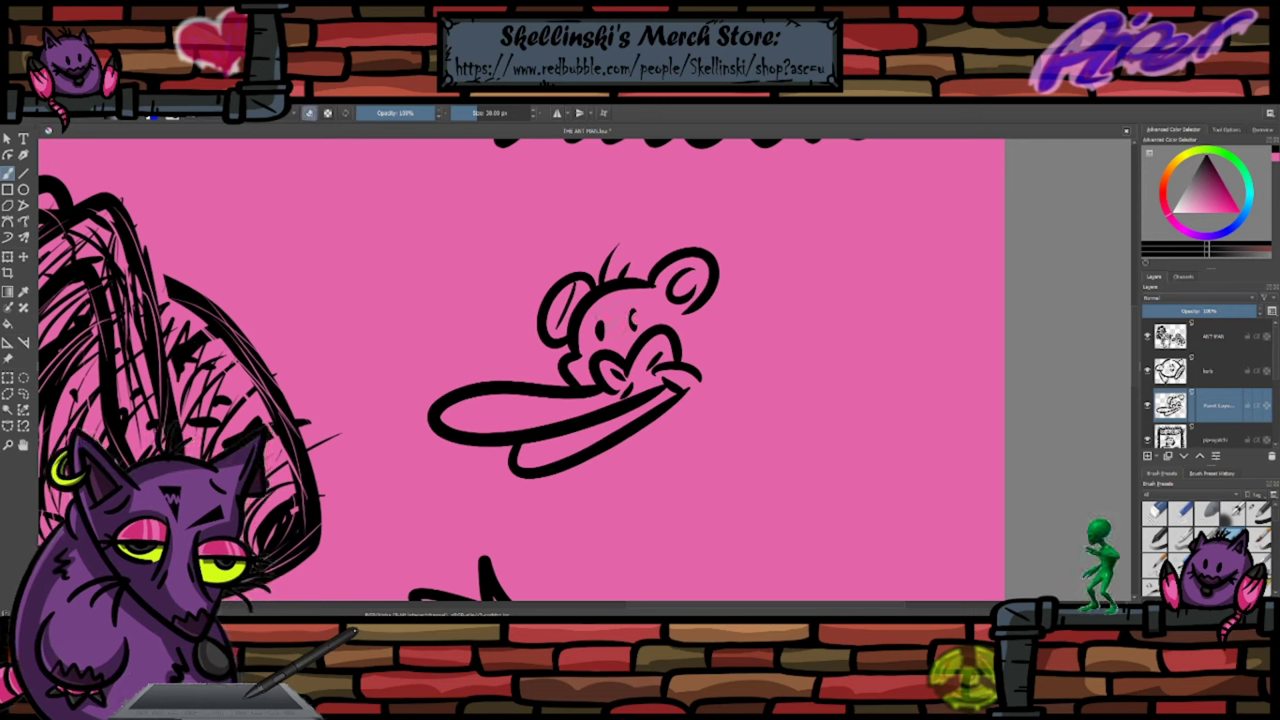
key("e")
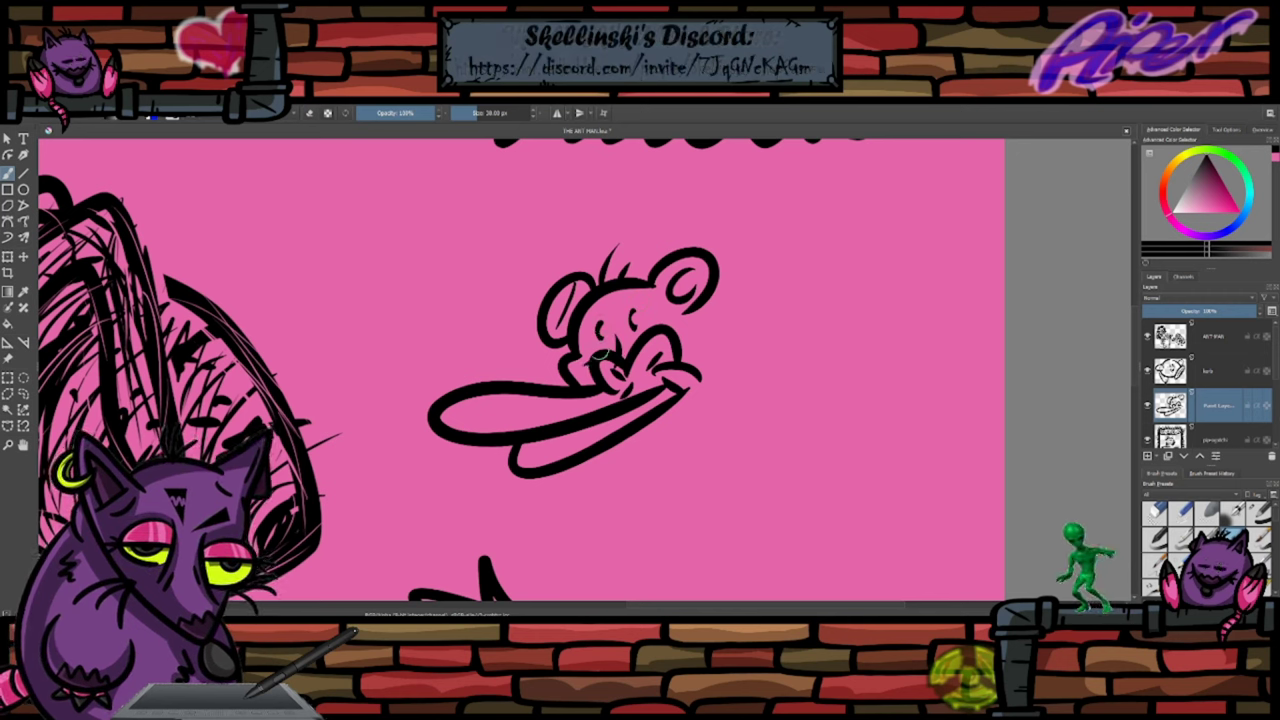
left_click_drag(597, 326, 602, 340)
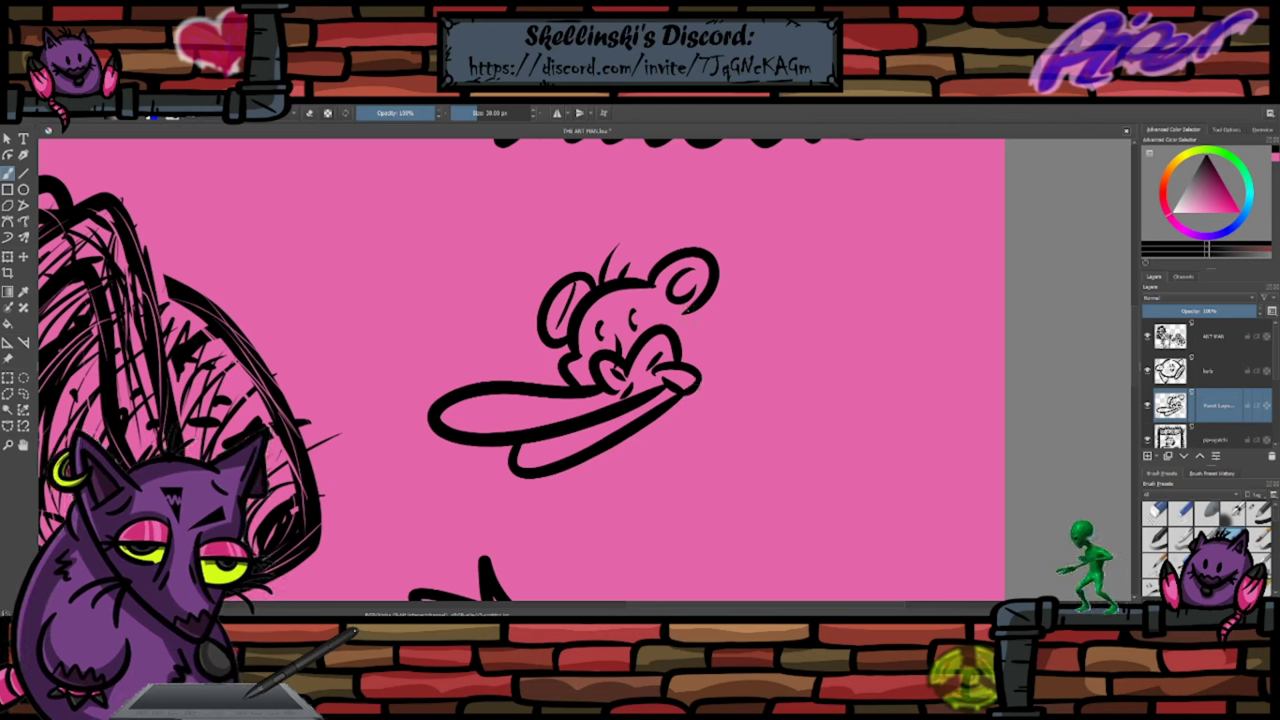
- Draw the right edge of the creature's head, its pear-shaped torso with belly marks, and a jagged tail
mouse_move(695, 313)
left_mouse_down()
mouse_move(698, 364)
mouse_move(646, 472)
mouse_move(676, 402)
left_mouse_up()
key("ctrl+z")
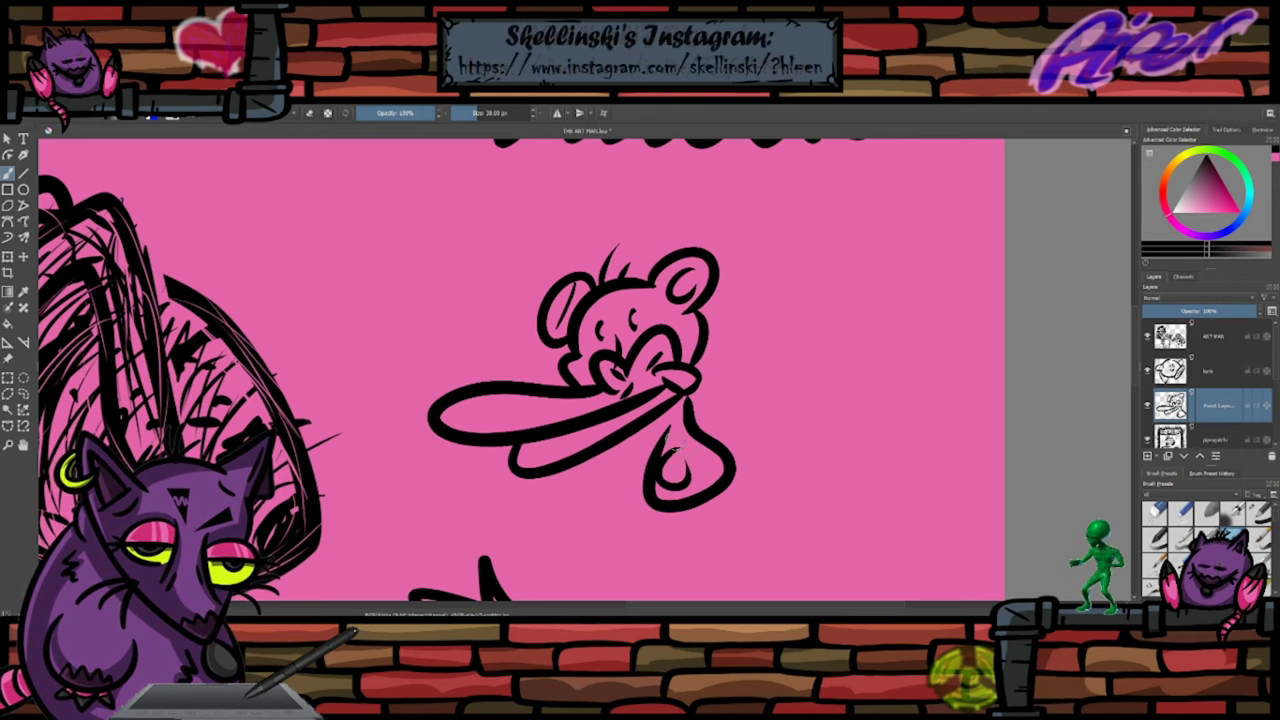
mouse_move(722, 458)
left_mouse_down()
mouse_move(761, 374)
mouse_move(795, 378)
mouse_move(763, 402)
mouse_move(718, 489)
mouse_move(651, 497)
mouse_move(698, 543)
mouse_move(648, 566)
left_mouse_up()
key("ctrl+z")
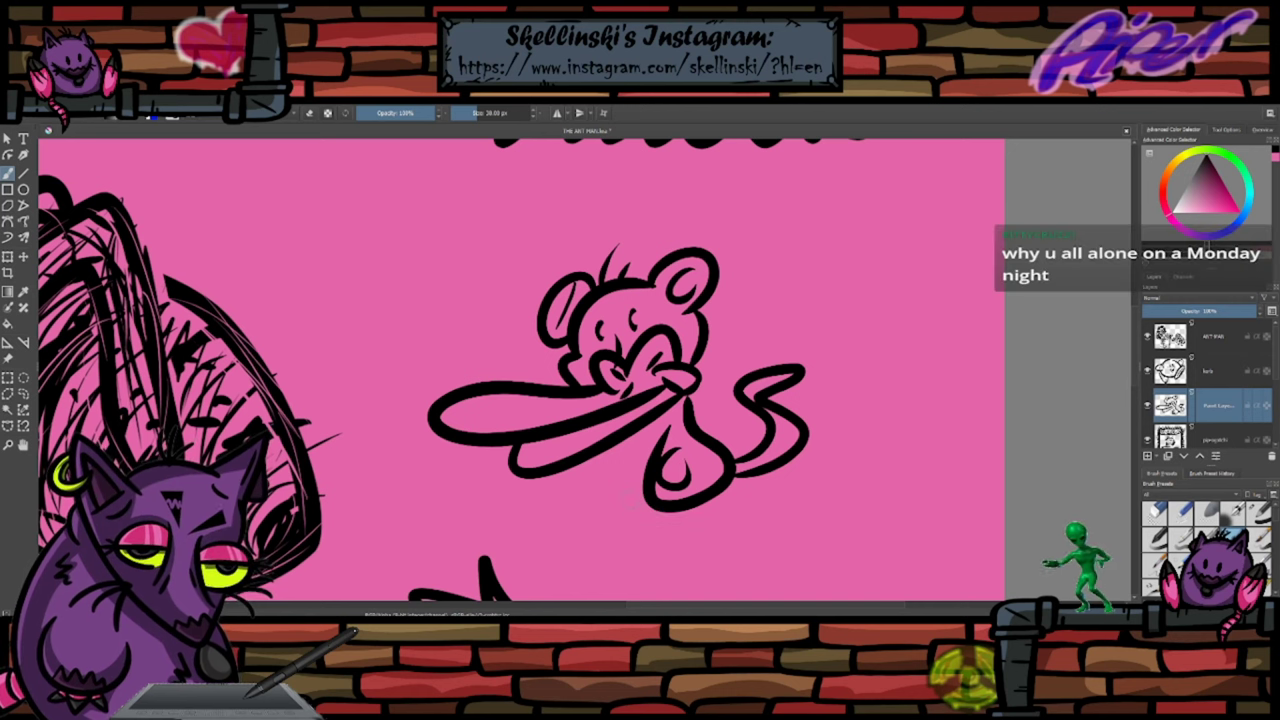
- Draw the creature's two bent, wide-set legs beneath the torso, each ending in a rounded foot
mouse_move(650, 496)
left_mouse_down()
mouse_move(581, 546)
mouse_move(754, 512)
mouse_move(796, 521)
mouse_move(733, 480)
left_mouse_up()
mouse_move(770, 540)
left_mouse_down()
mouse_move(752, 552)
mouse_move(785, 546)
left_mouse_up()
left_click_drag(630, 550, 648, 574)
mouse_move(702, 406)
left_mouse_down()
mouse_move(815, 258)
mouse_move(782, 246)
left_mouse_up()
key("ctrl+z")
left_click_drag(700, 390, 788, 242)
key("ctrl+z")
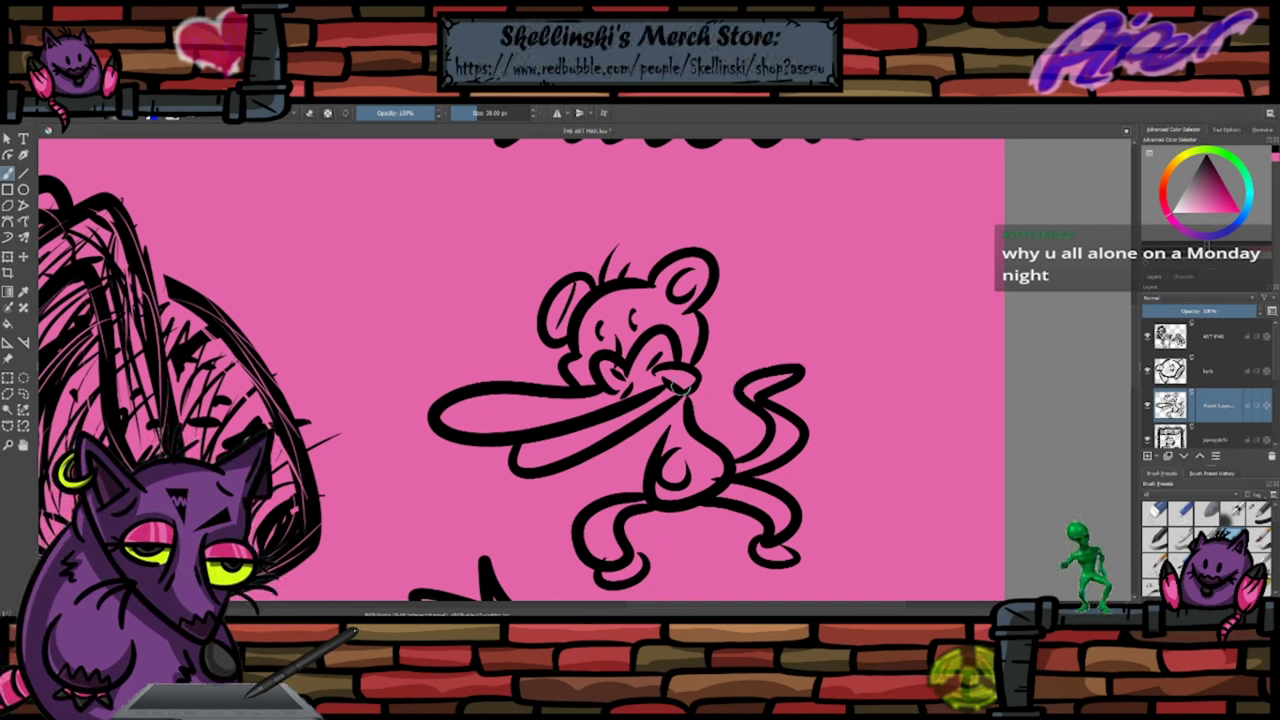
- Draw the creature's right arm raised beside its head, with a zigzag cuff line below the rounded paw
mouse_move(688, 394)
left_mouse_down()
mouse_move(733, 271)
mouse_move(793, 313)
mouse_move(697, 395)
left_mouse_up()
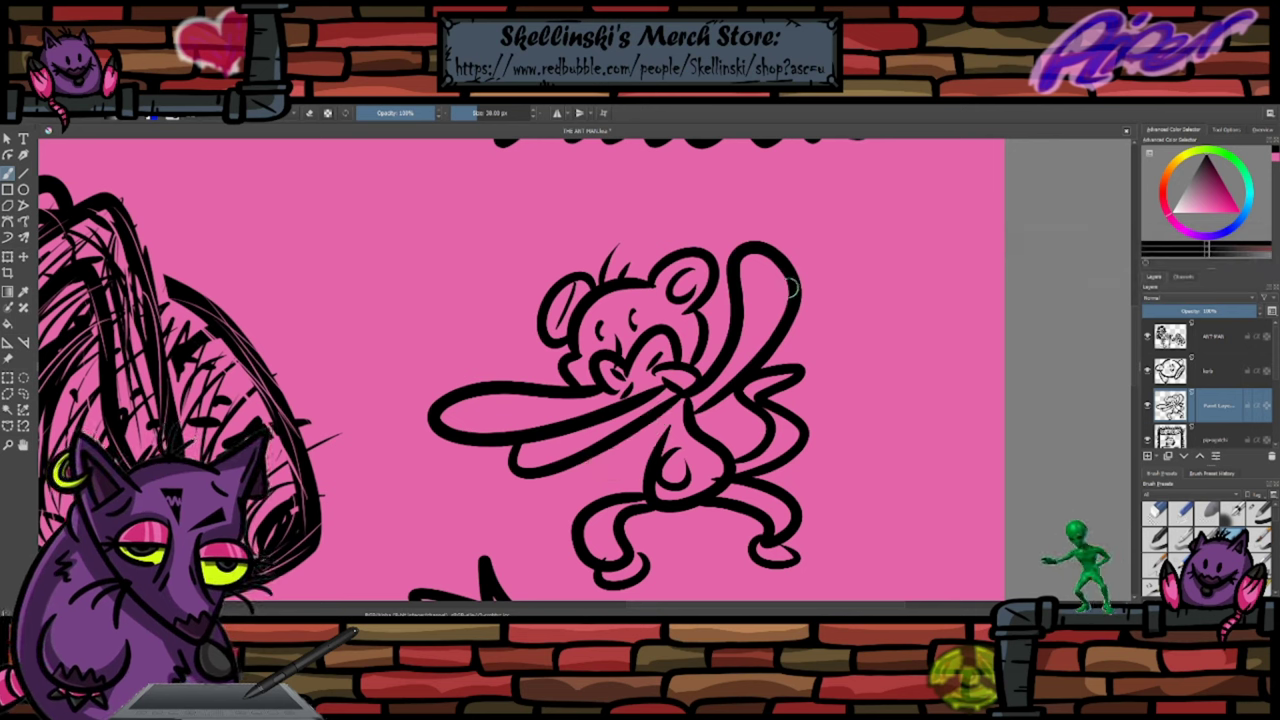
left_click_drag(795, 278, 742, 306)
left_click_drag(762, 396, 768, 388)
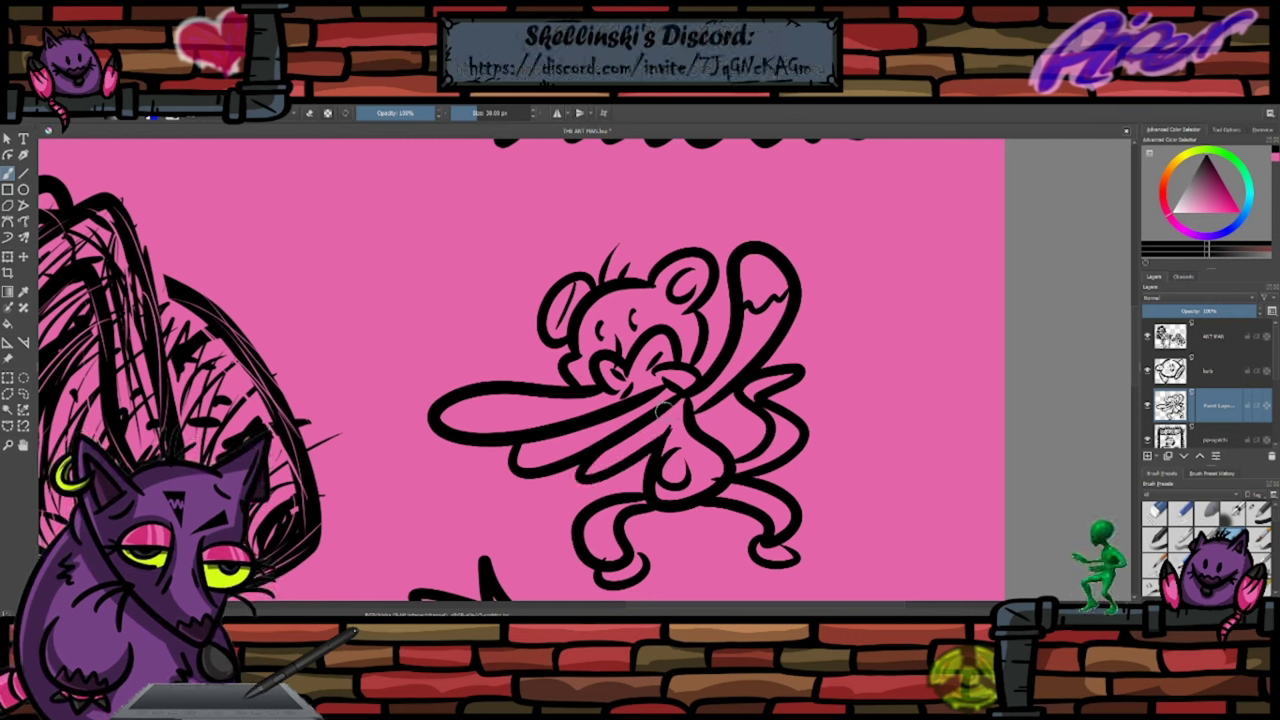
- Draw the creature's other arm reaching down beneath the bill, with a jagged cuff and finger lines on the paw
mouse_move(644, 428)
left_mouse_down()
mouse_move(518, 531)
mouse_move(640, 443)
mouse_move(550, 521)
mouse_move(522, 522)
left_mouse_up()
key("ctrl+z")
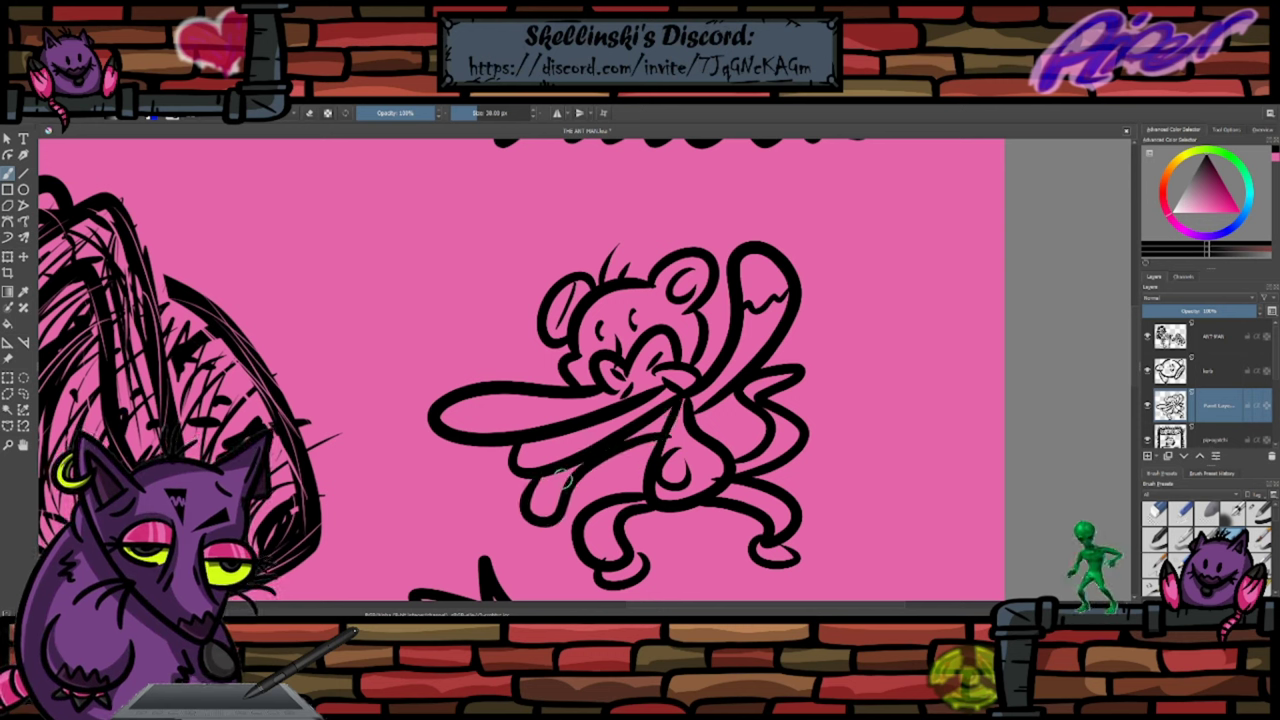
mouse_move(563, 479)
left_mouse_down()
mouse_move(531, 488)
mouse_move(551, 515)
left_mouse_up()
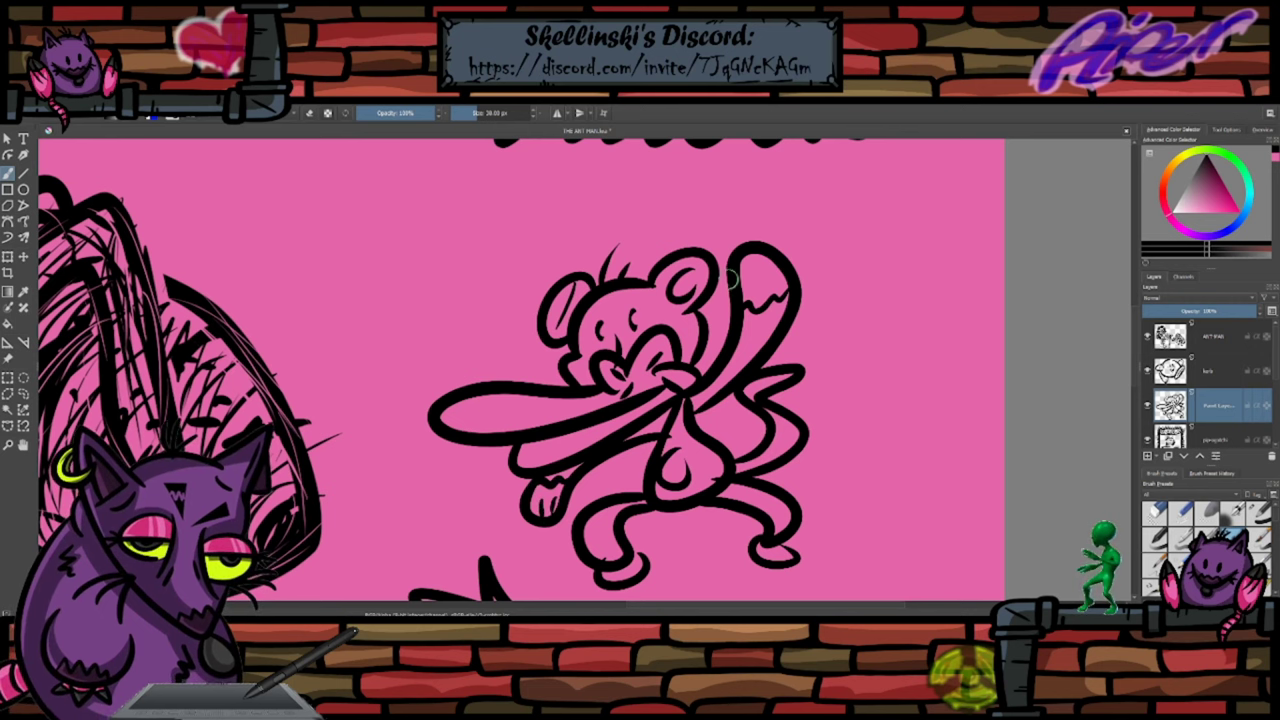
- Add finger lines to the creature's raised paw and jagged cuff lines above both feet
left_click_drag(755, 254, 750, 286)
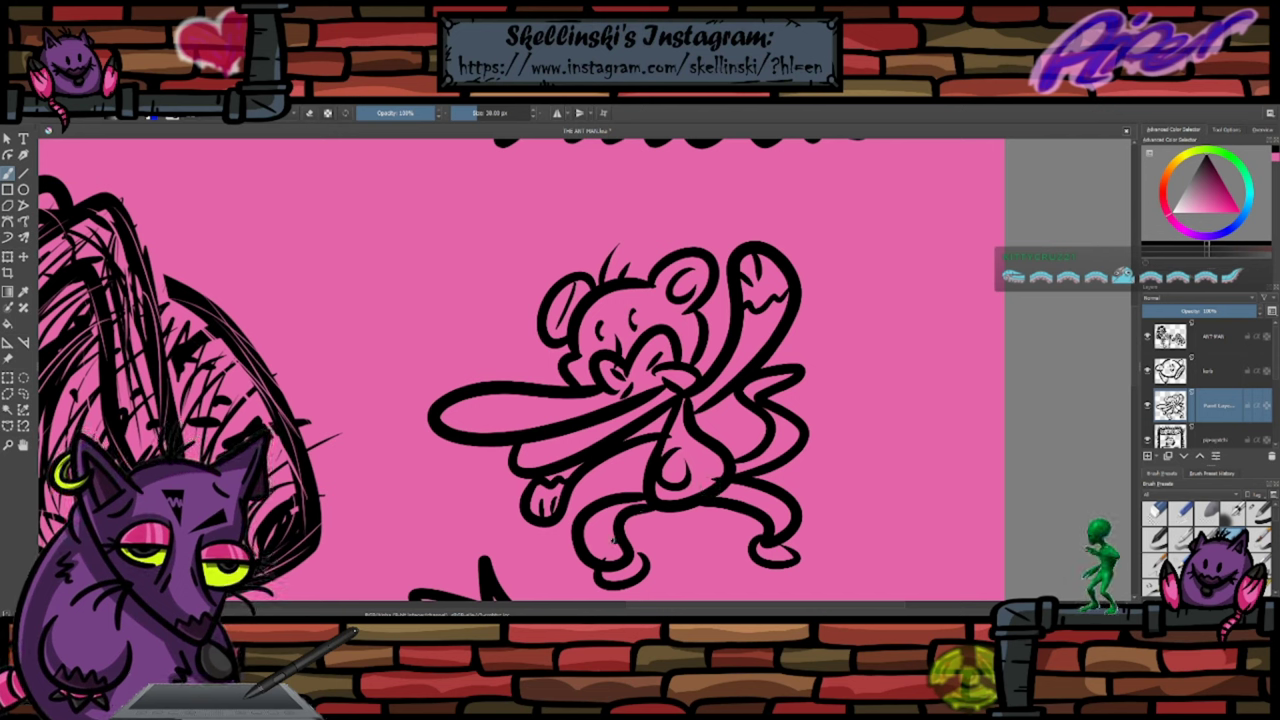
left_click_drag(614, 538, 598, 552)
left_click_drag(602, 545, 592, 557)
left_click_drag(757, 521, 788, 517)
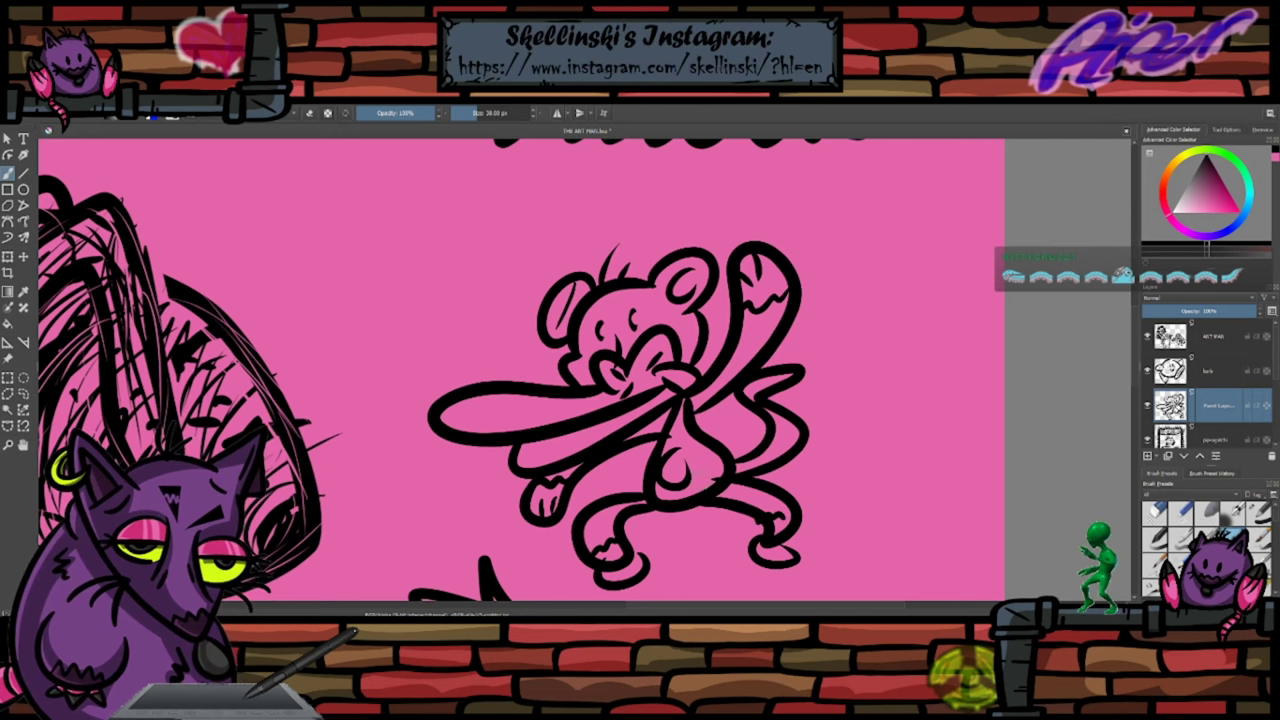
- Transform the creature with a slight slant and clockwise tilt, and move it into the gap above the "Gotta go ook!" bubble
scroll(690, 320, "down", 4)
scroll(690, 320, "up", 3)
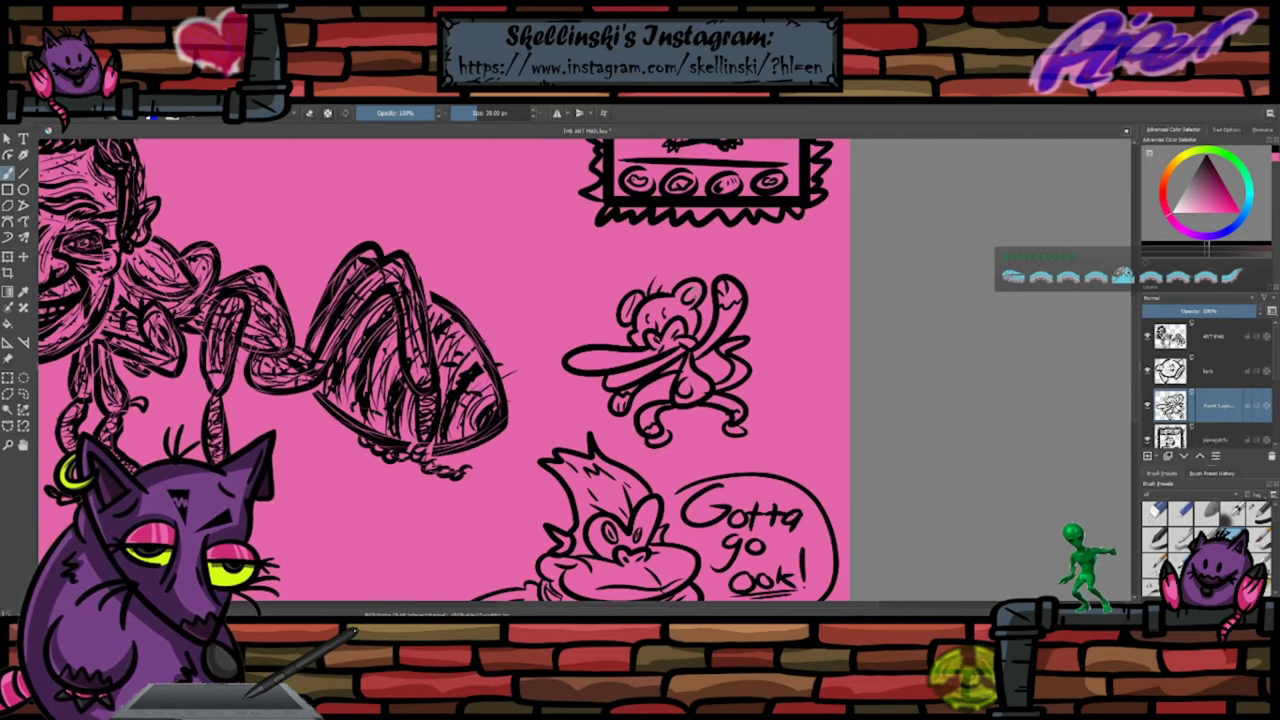
left_click(7, 257)
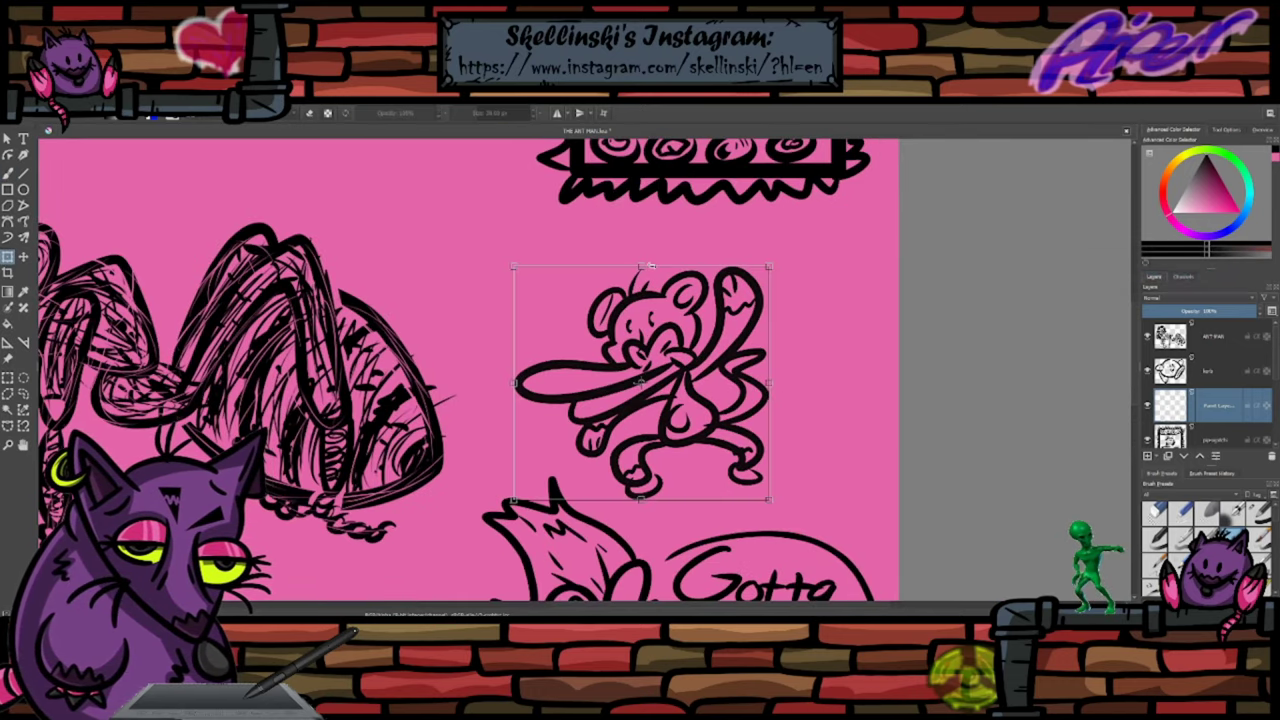
left_click_drag(650, 266, 641, 248)
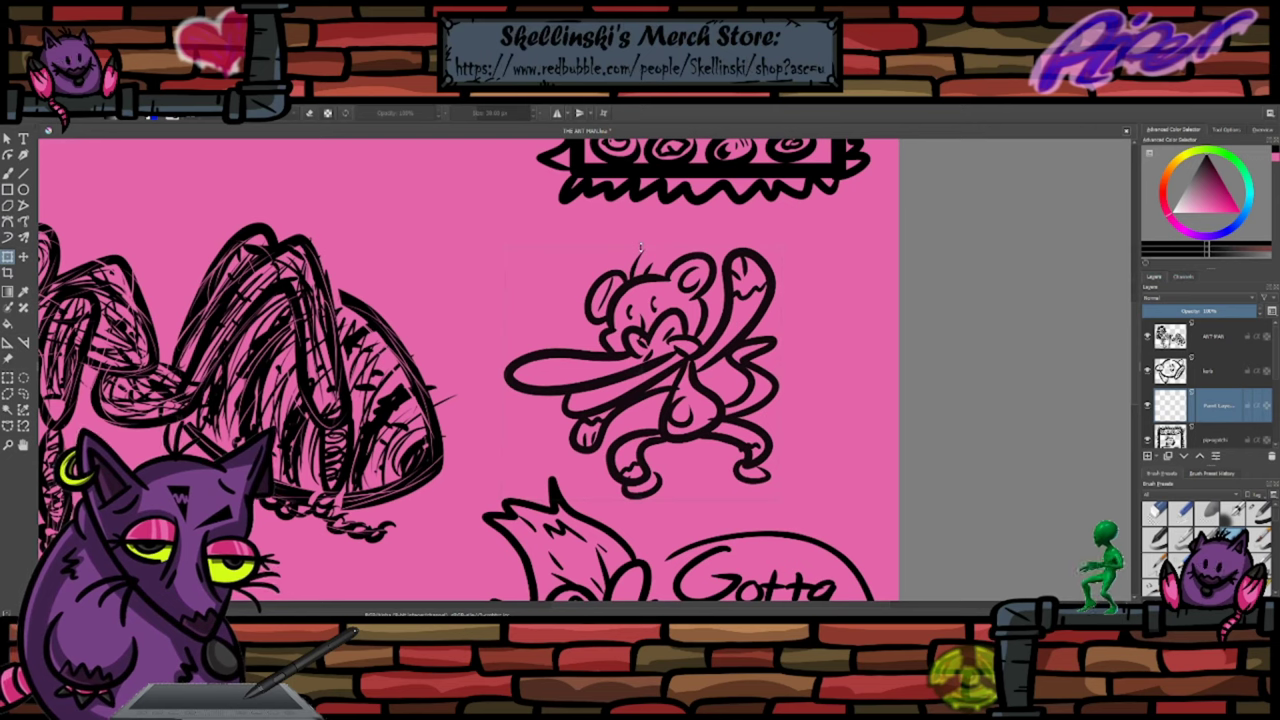
left_click_drag(682, 299, 777, 326)
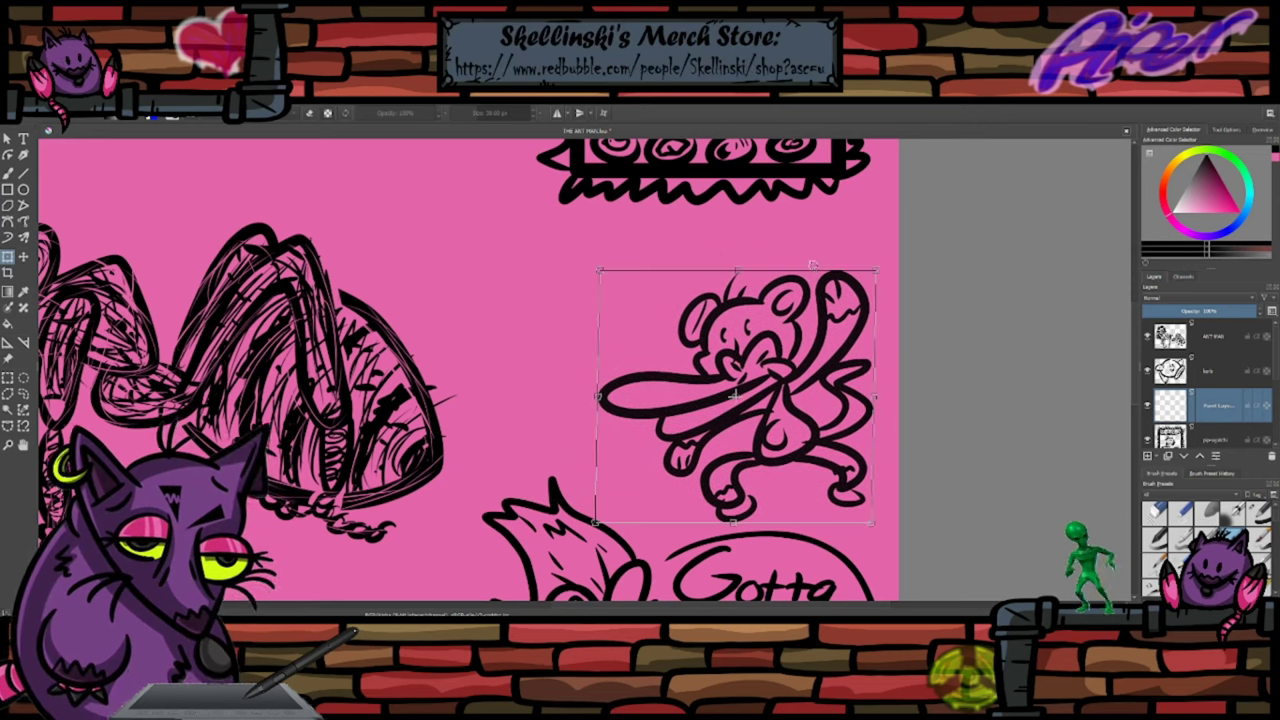
left_click_drag(813, 265, 821, 266)
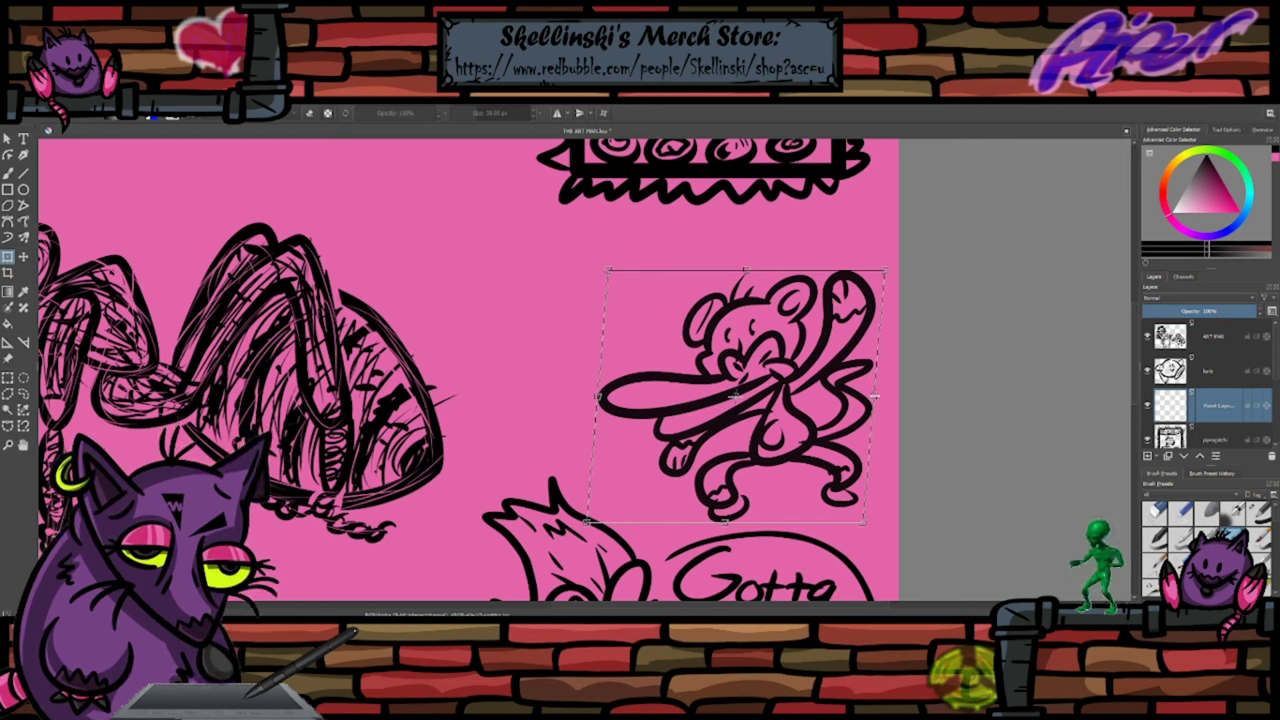
left_click_drag(800, 350, 800, 356)
left_click_drag(926, 430, 926, 443)
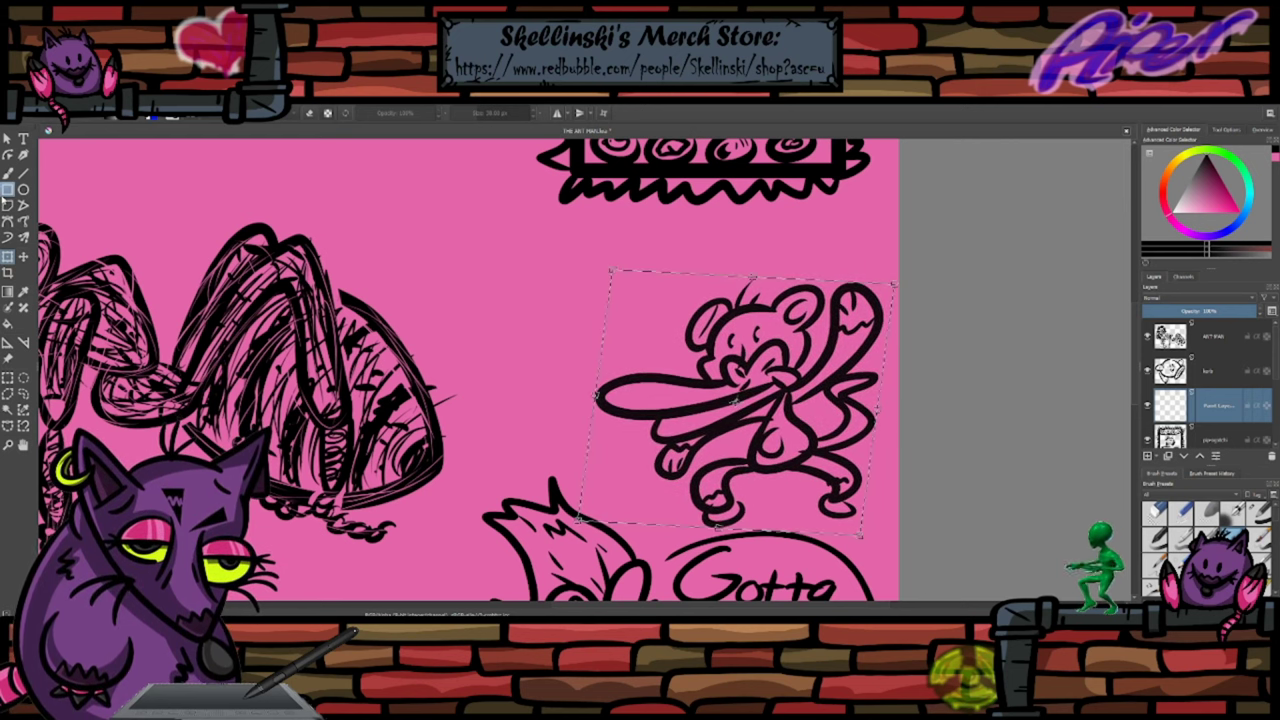
left_click_drag(651, 329, 653, 315)
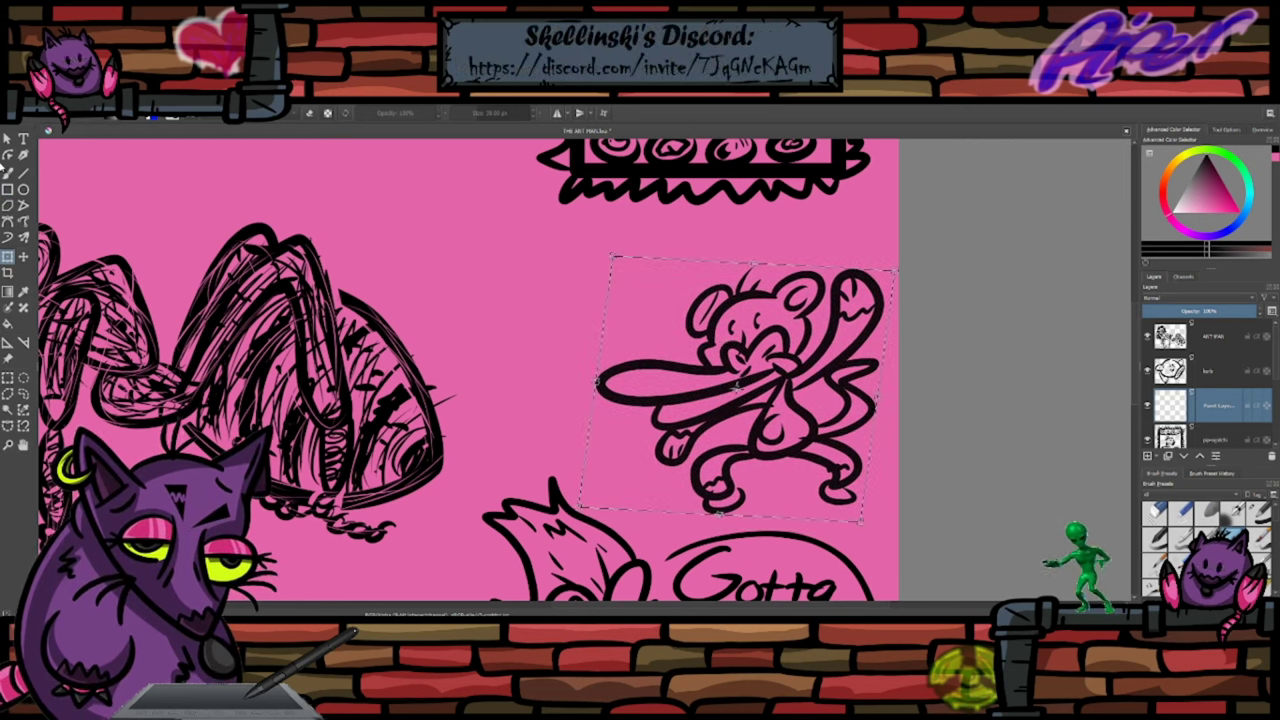
- Thicken the hair tuft on the creature's head with an extra brush-drawn strand
left_click(6, 171)
scroll(717, 304, "down", 2)
scroll(755, 301, "up", 3)
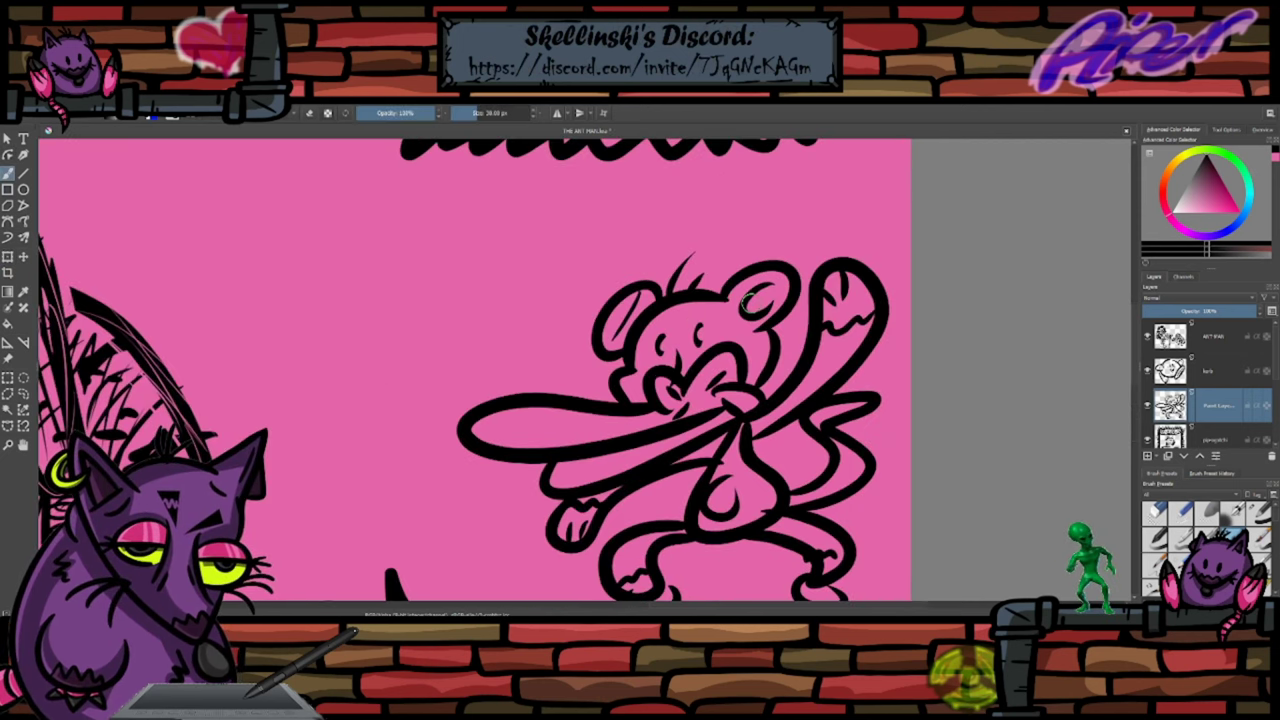
scroll(750, 290, "up", 2)
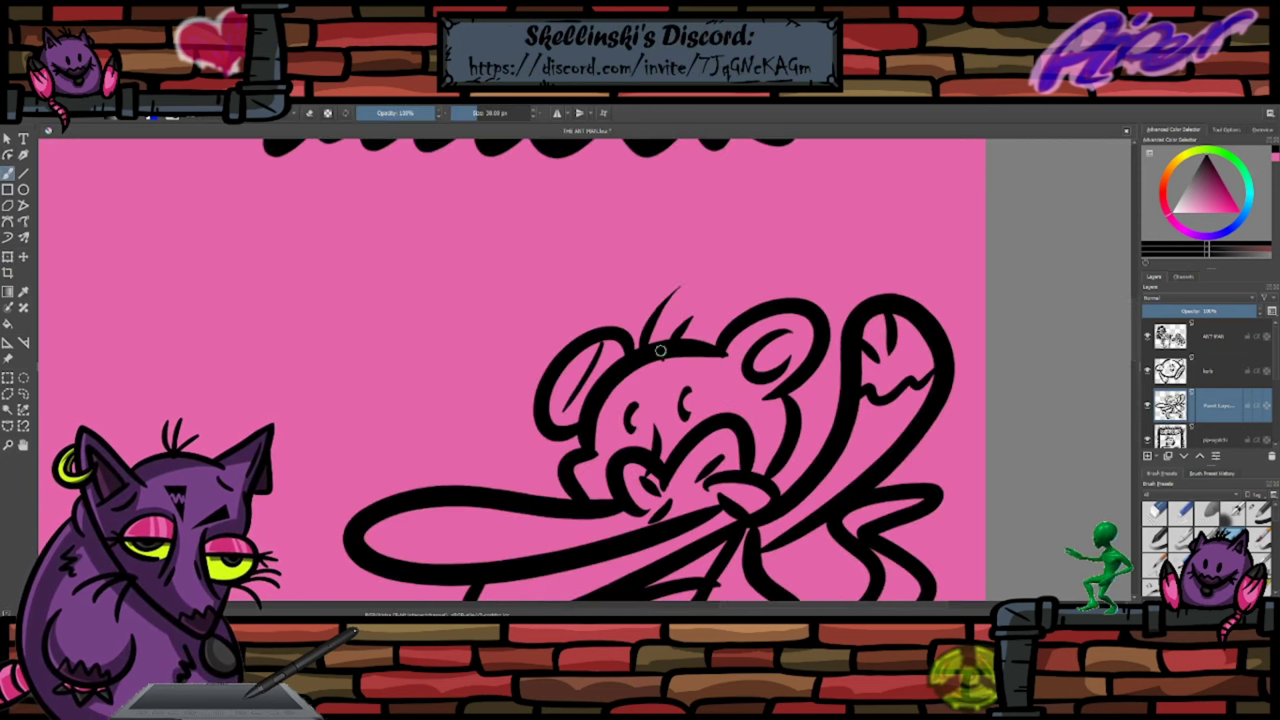
left_click_drag(662, 345, 684, 304)
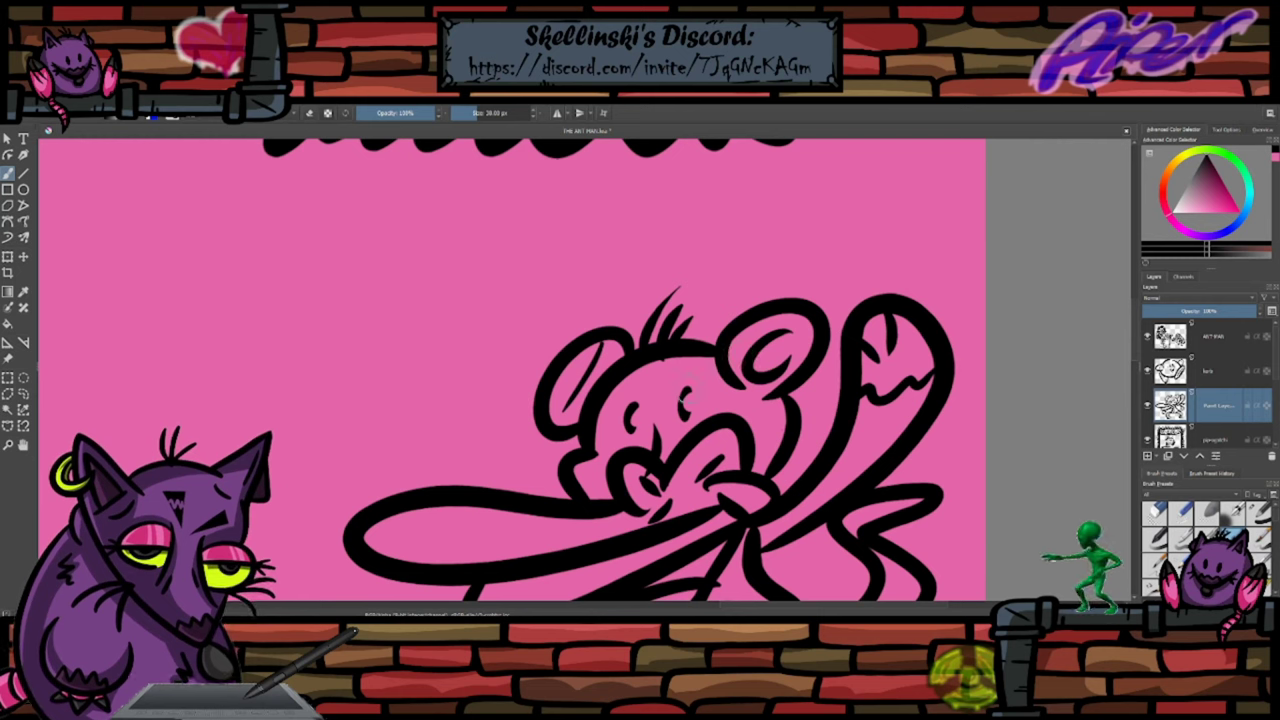
- Replace the creature's curved eye marks with two solid round dots
key("e")
mouse_move(686, 388)
left_mouse_down()
mouse_move(684, 420)
mouse_move(630, 428)
mouse_move(632, 408)
mouse_move(633, 430)
mouse_move(679, 426)
left_mouse_up()
key("e")
key("ctrl+z")
key("ctrl+z")
left_click(682, 415)
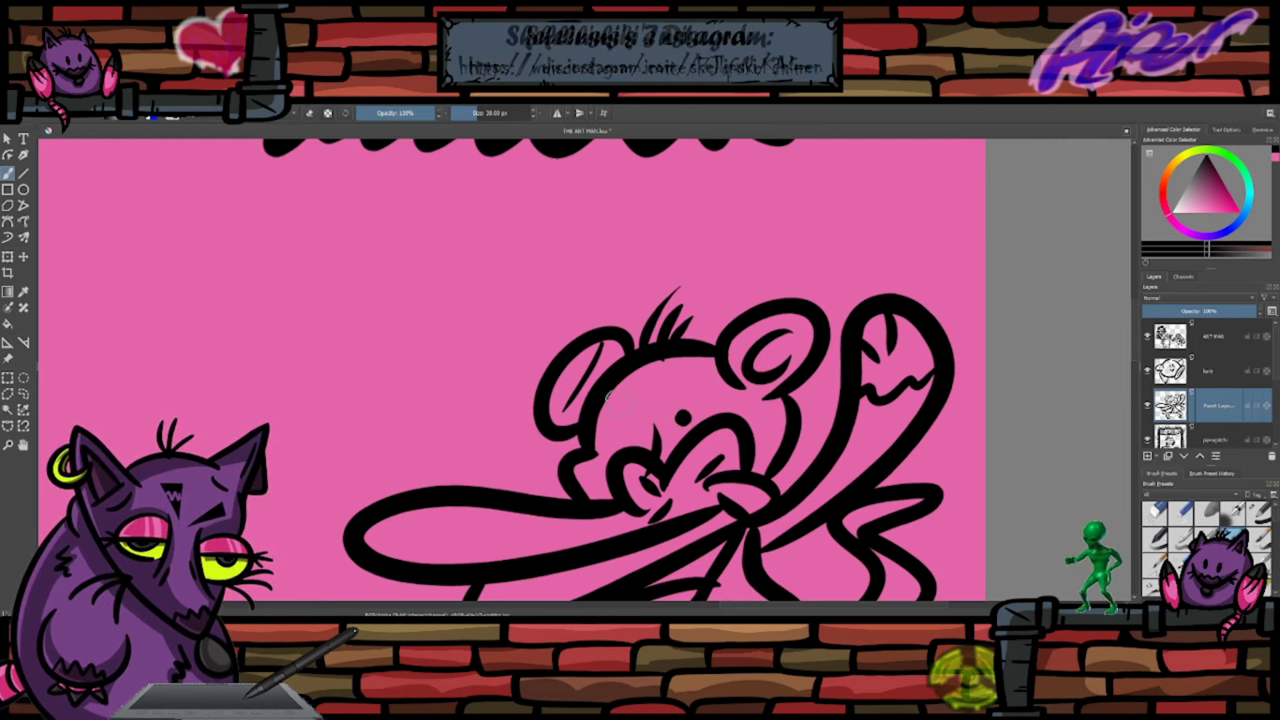
left_click(632, 393)
- Give the creature sketch's layer a custom name
scroll(735, 340, "down", 6)
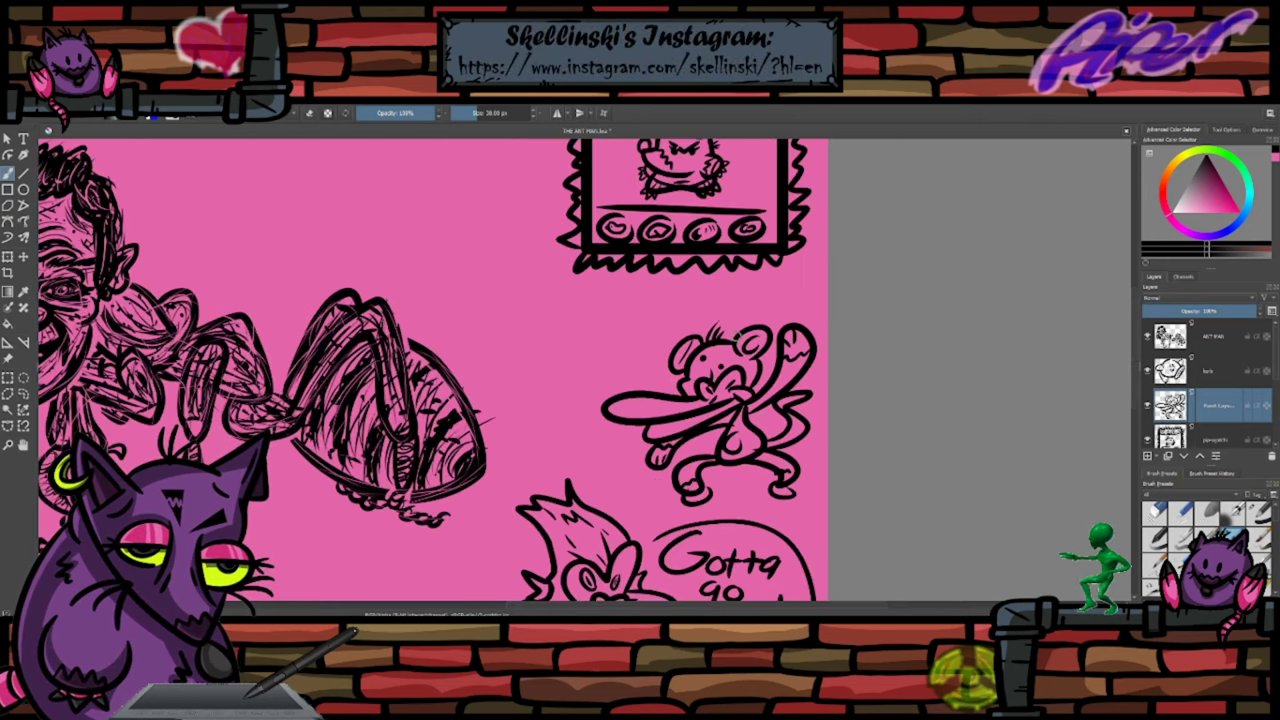
scroll(715, 298, "up", 2)
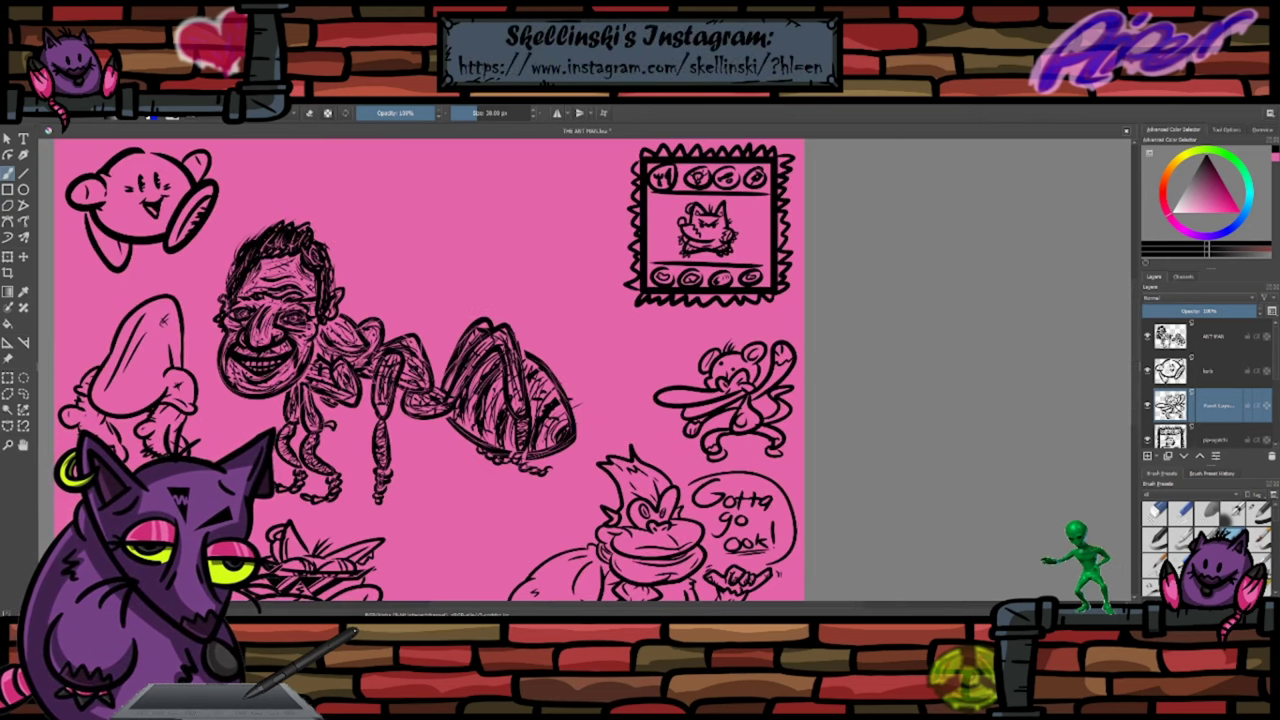
left_click_drag(715, 298, 696, 292)
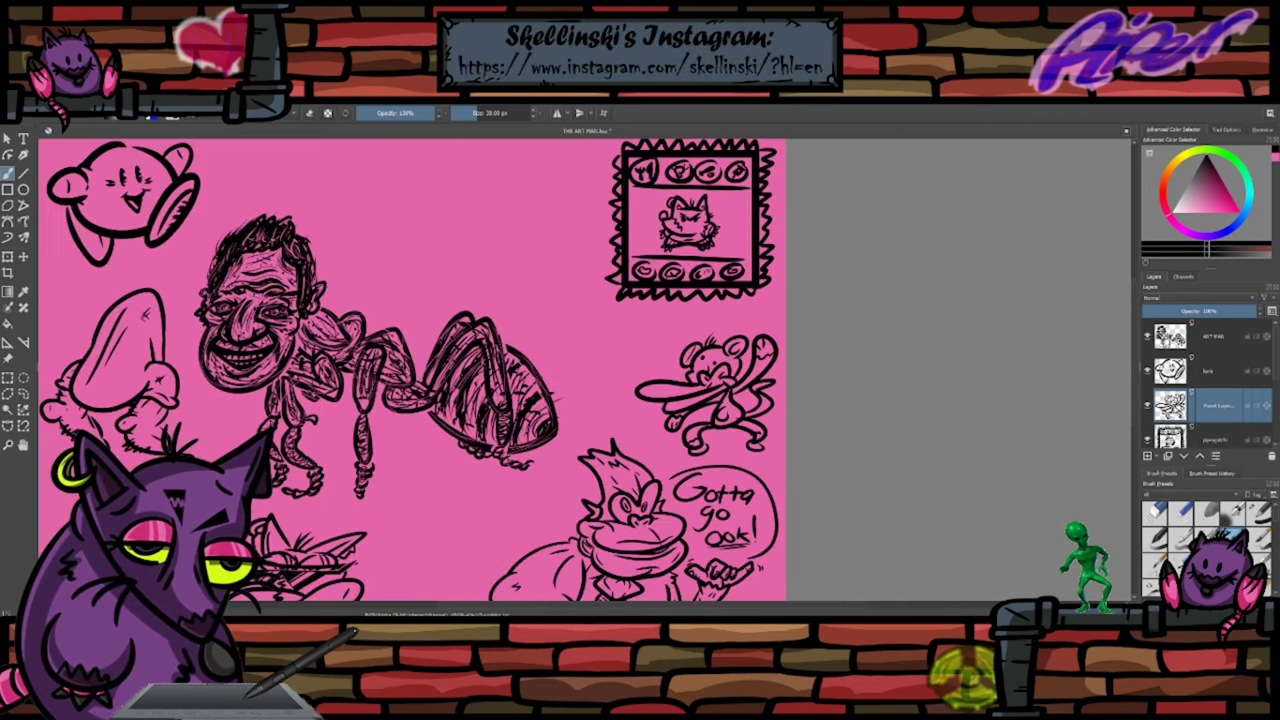
double_click(1228, 407)
type("inky ass meanie monk")
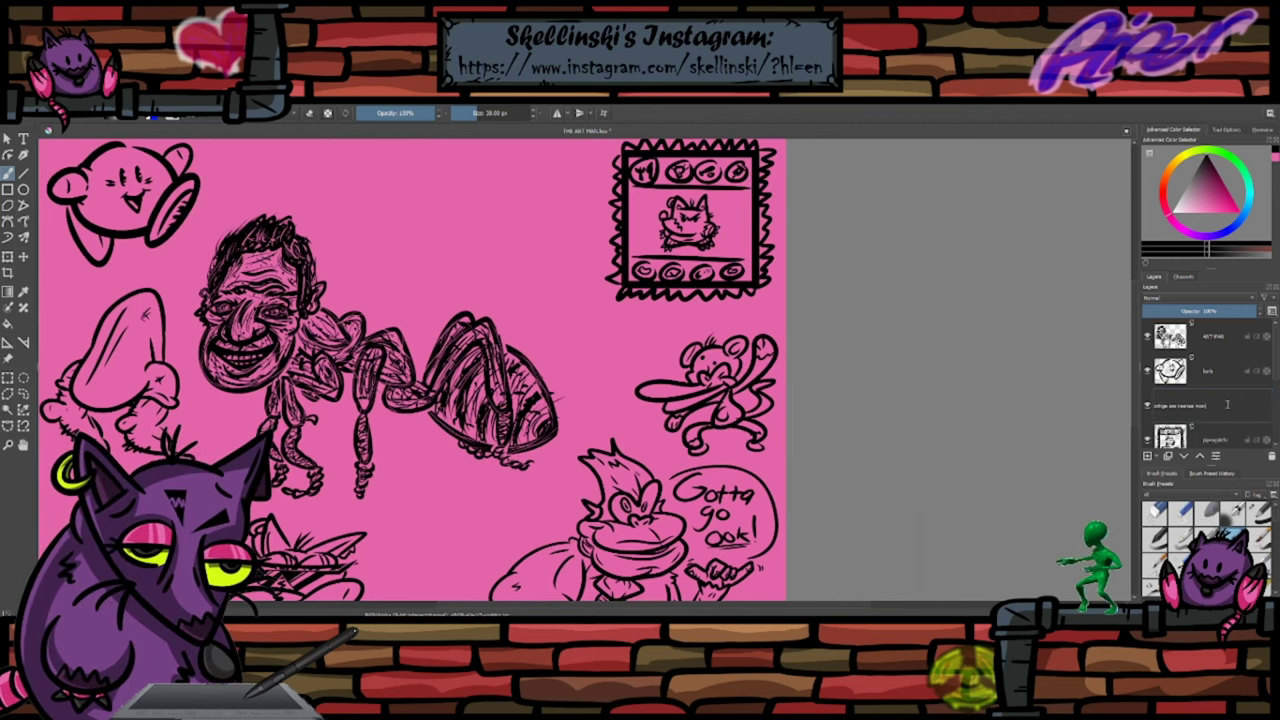
key("Return")
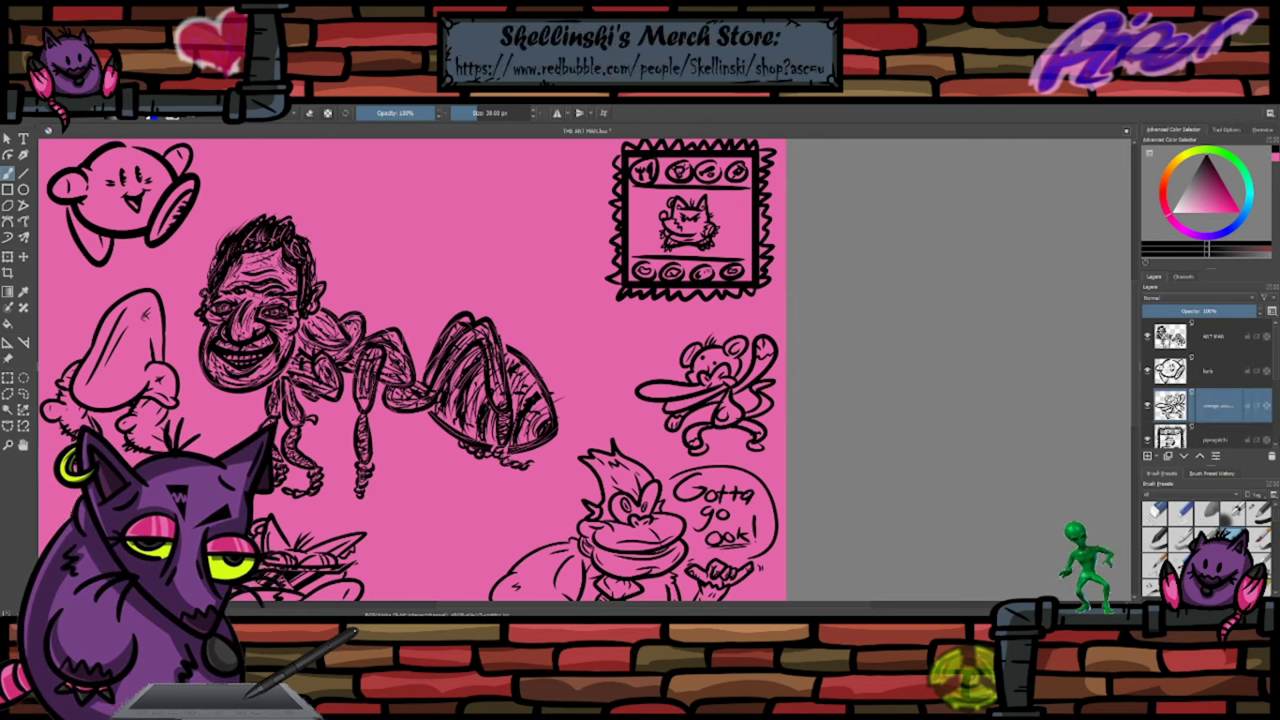
- Draw three small emphasis marks above the Kirby sketch's left hand in the canvas's upper-left corner
scroll(680, 302, "down", 2)
scroll(653, 264, "up", 2)
scroll(654, 258, "down", 1)
scroll(655, 245, "up", 1)
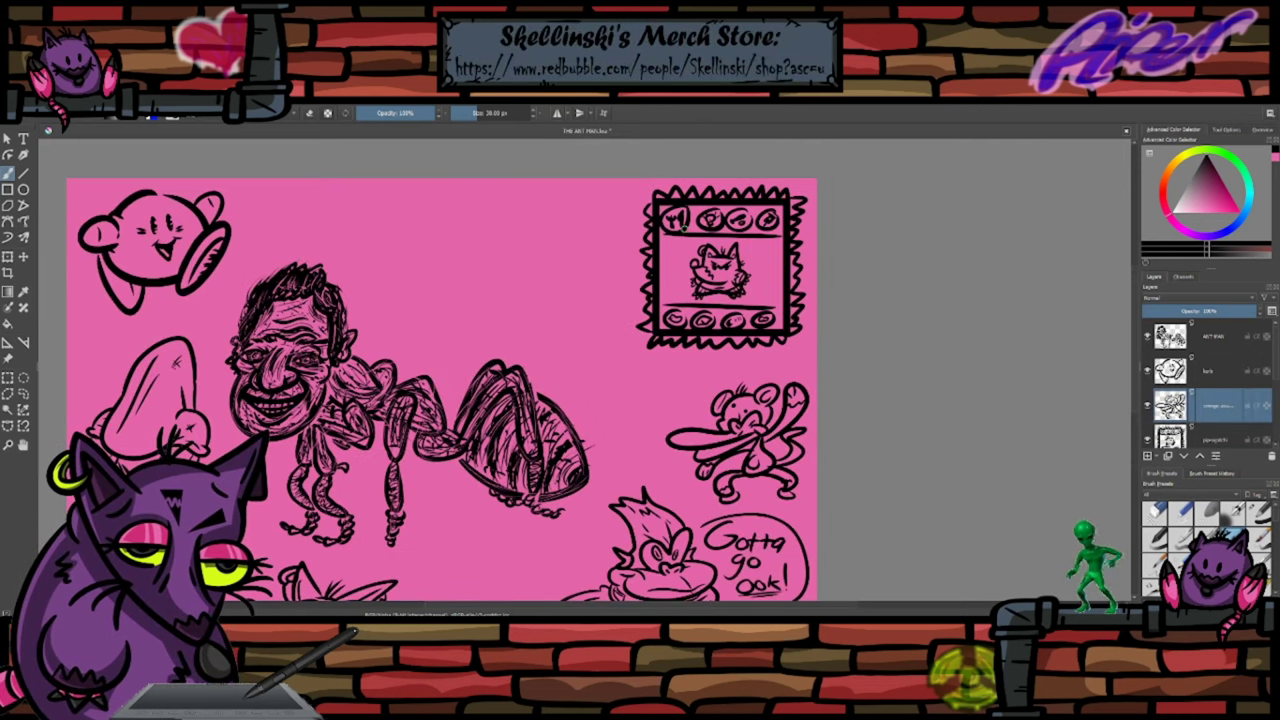
scroll(686, 230, "down", 1)
scroll(604, 261, "down", 1)
scroll(604, 261, "up", 1)
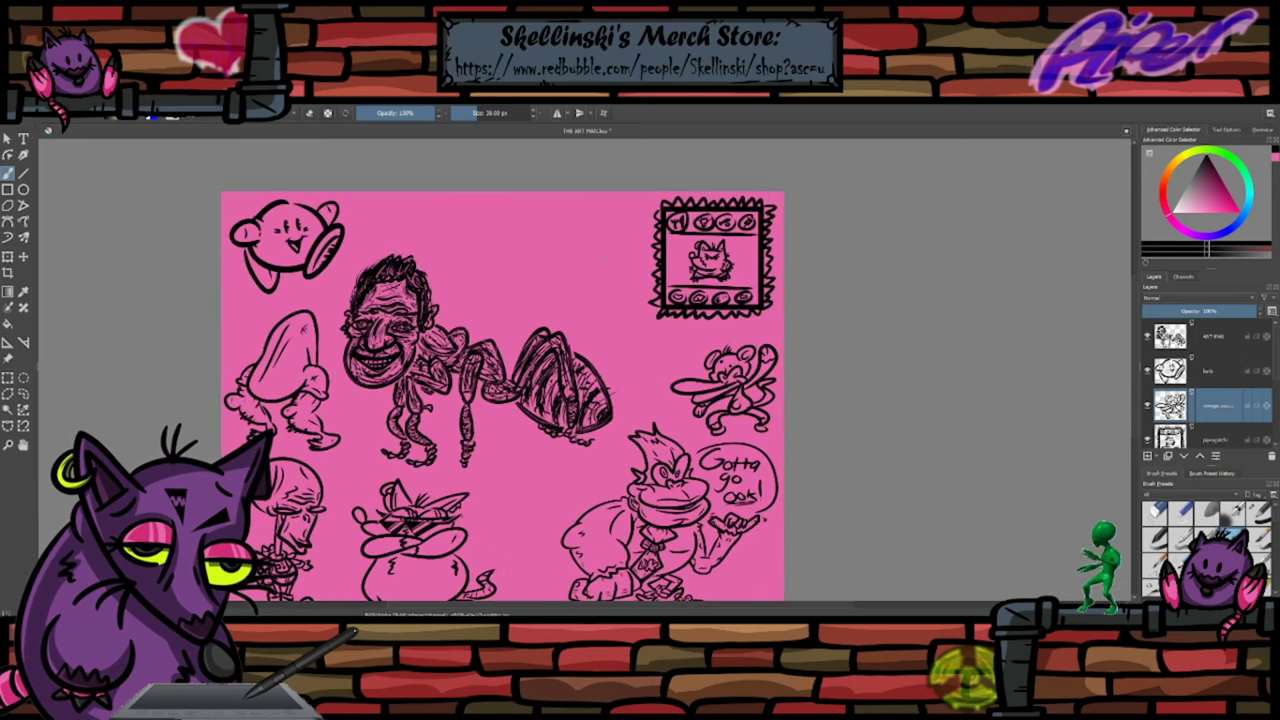
scroll(140, 180, "up", 3)
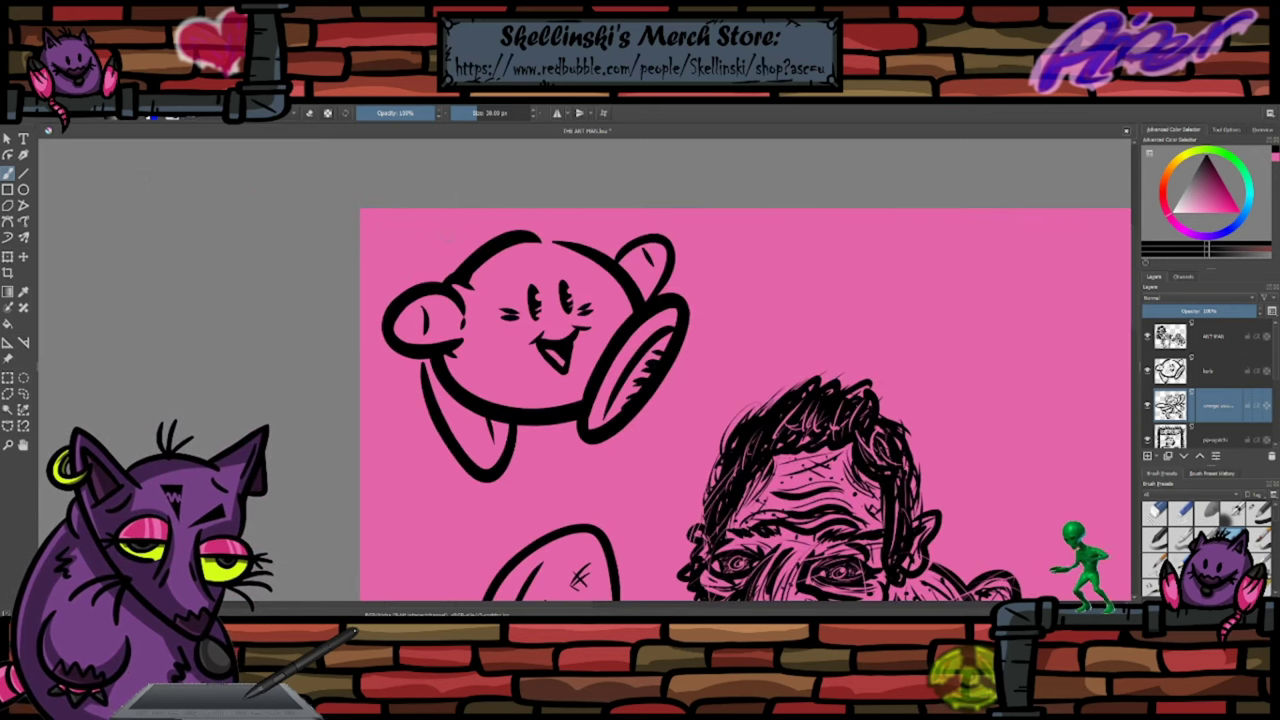
mouse_move(461, 235)
left_mouse_down()
mouse_move(416, 233)
mouse_move(438, 252)
mouse_move(404, 255)
left_mouse_up()
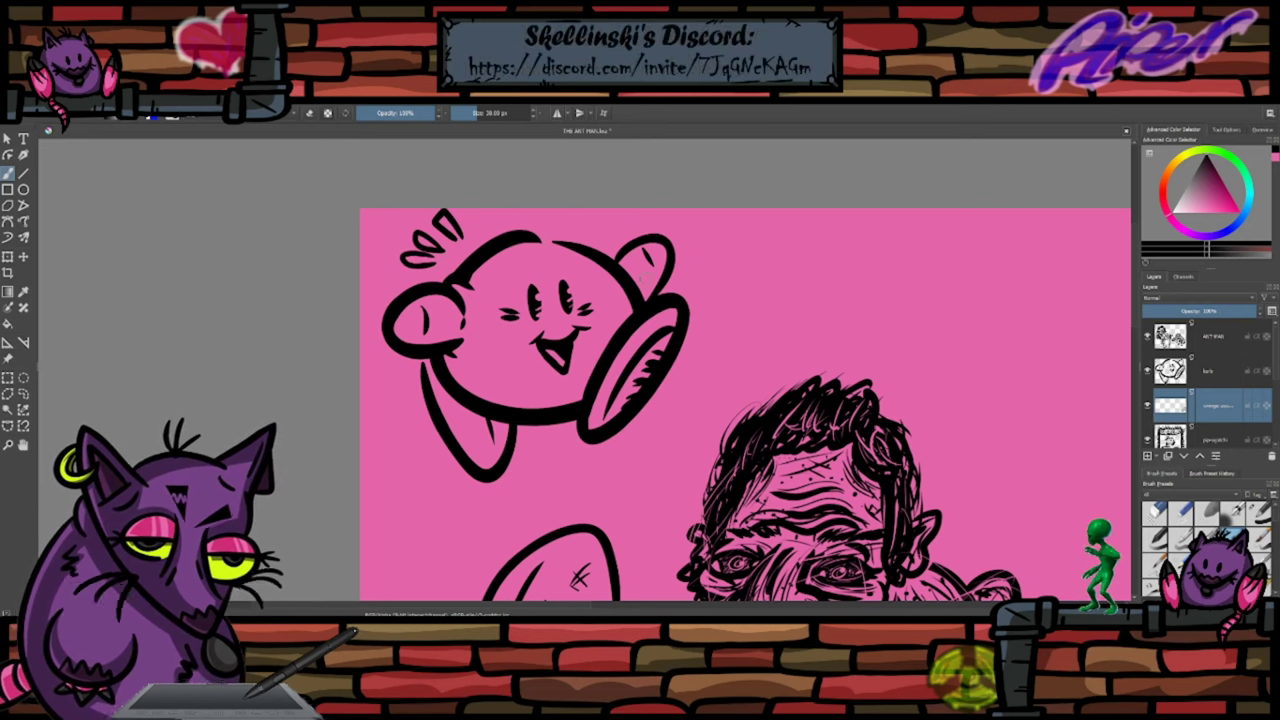
- Examine the overall arrangement and spacing of all the character sketches on the pink canvas
scroll(650, 278, "down", 6)
scroll(717, 297, "up", 4)
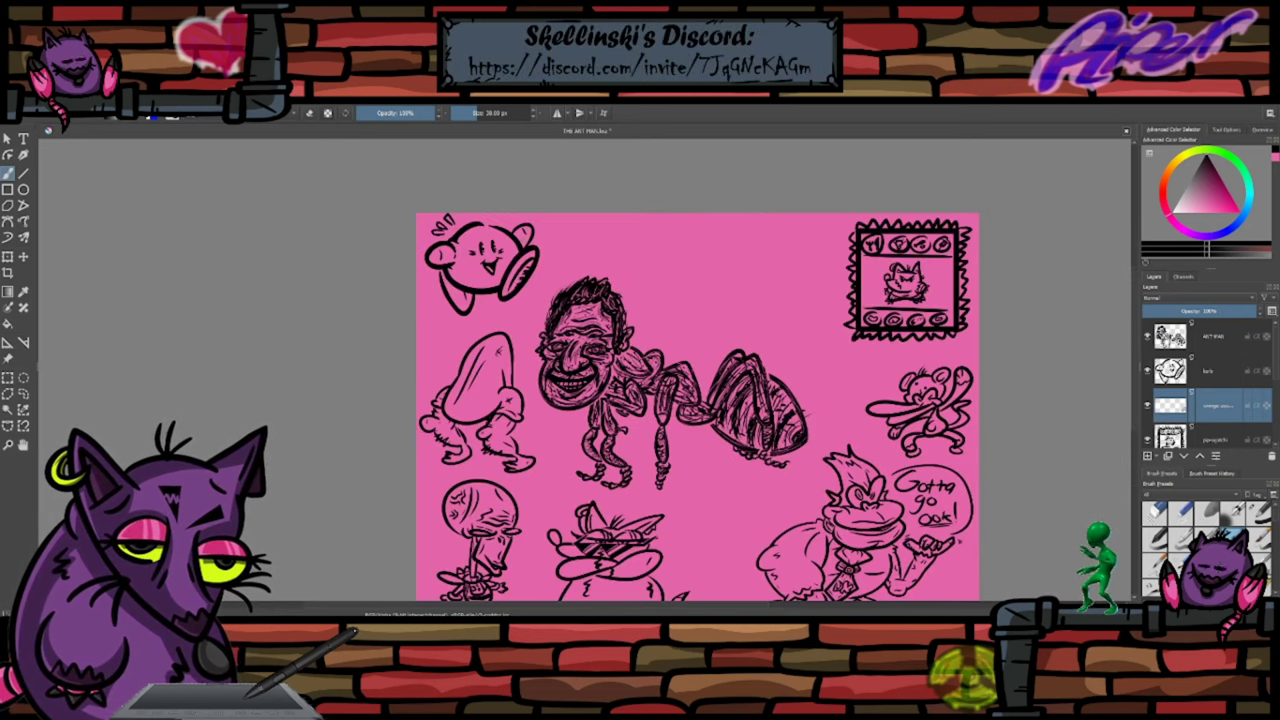
scroll(700, 300, "down", 2)
scroll(705, 300, "up", 2)
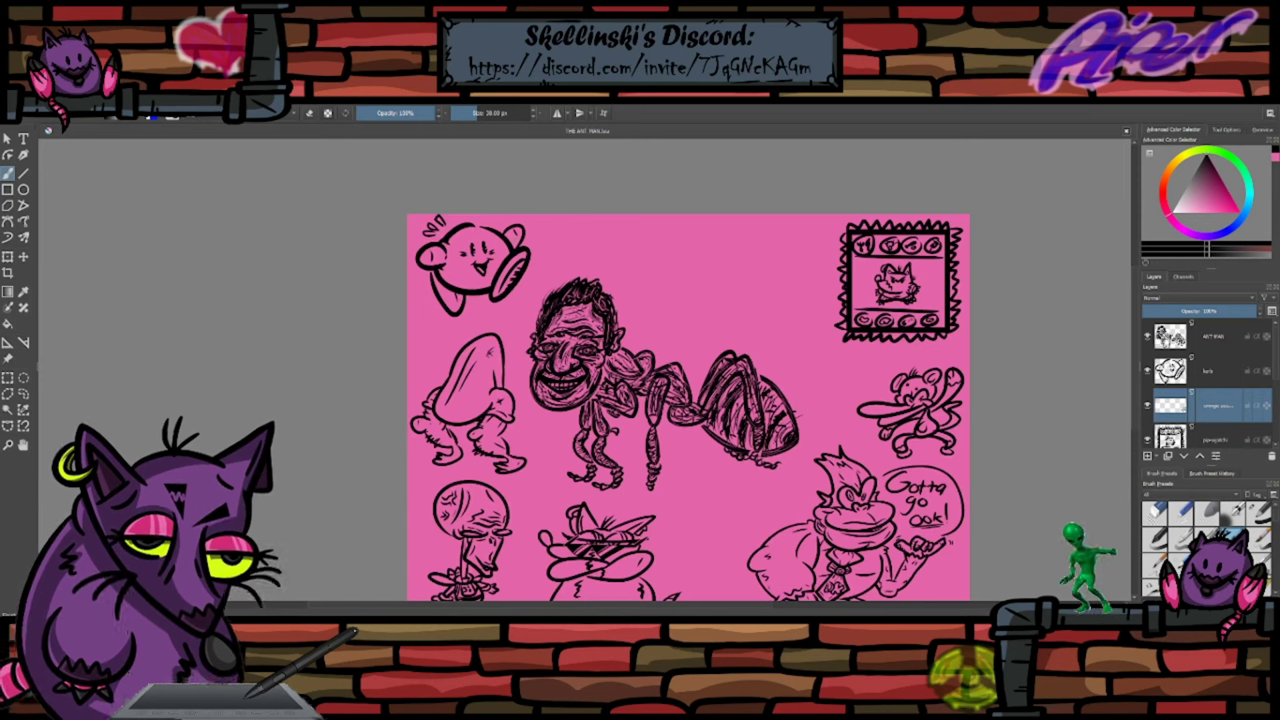
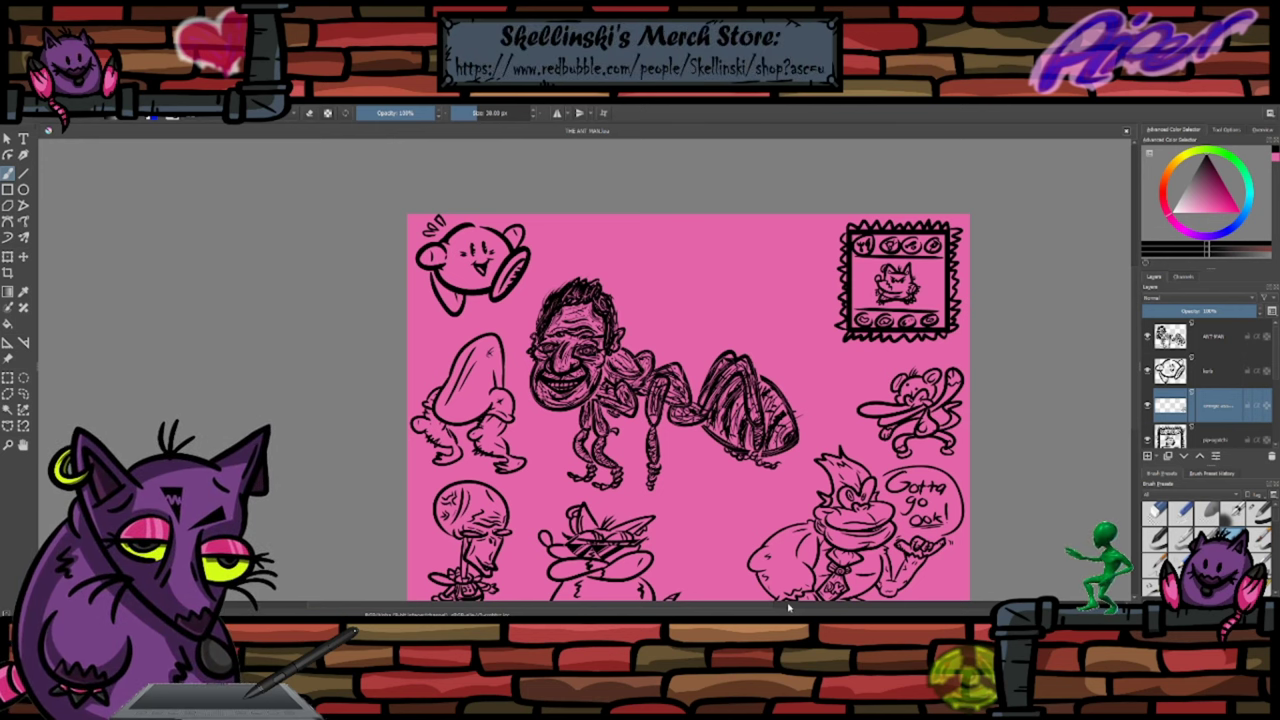
scroll(702, 315, "down", 2)
scroll(705, 314, "up", 2)
scroll(705, 312, "down", 1)
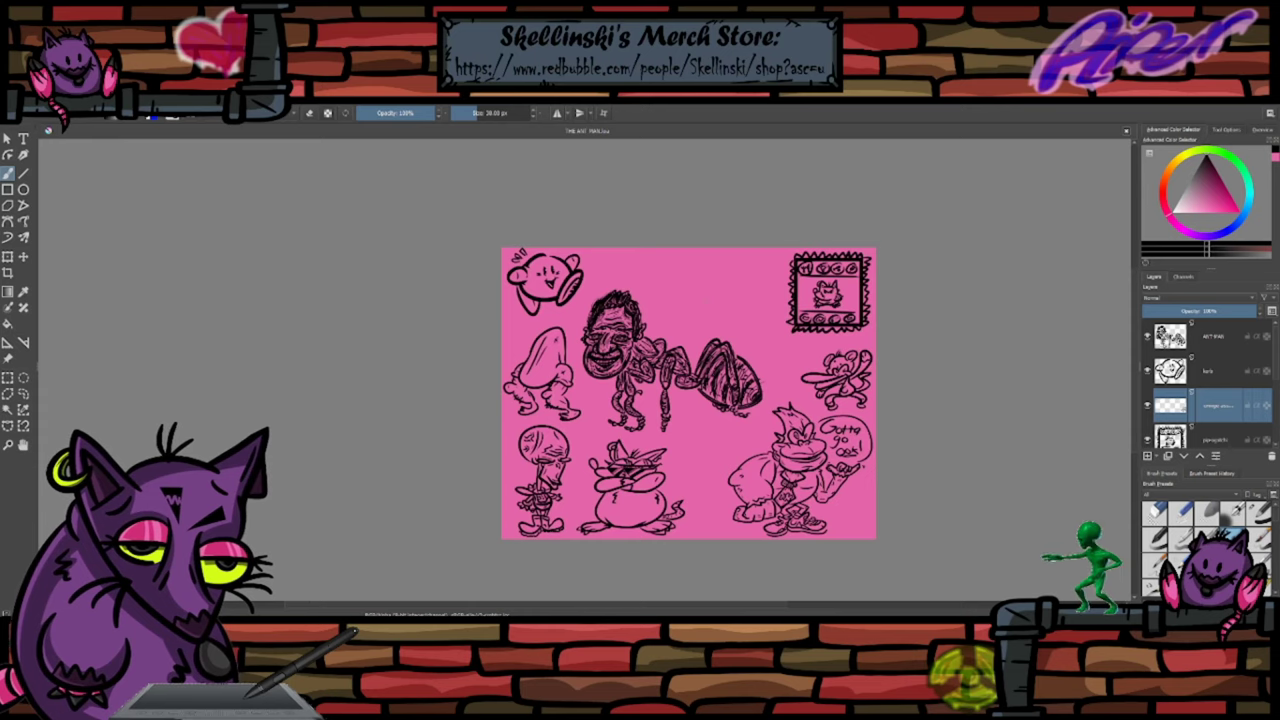
- Select the emphasis marks above Kirby's hand, move them off the monkey sketch's layer and merge them into the Kirby sketch's layer
scroll(722, 286, "up", 2)
scroll(835, 330, "up", 3)
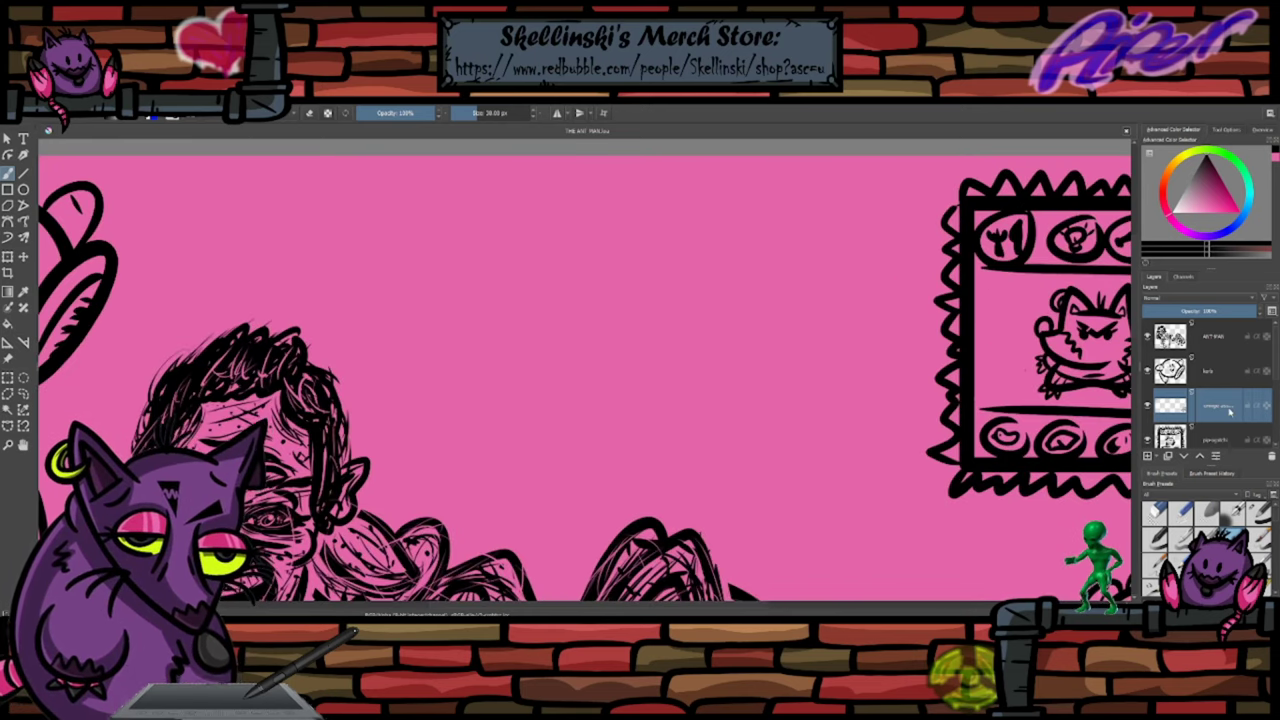
left_click(1222, 371)
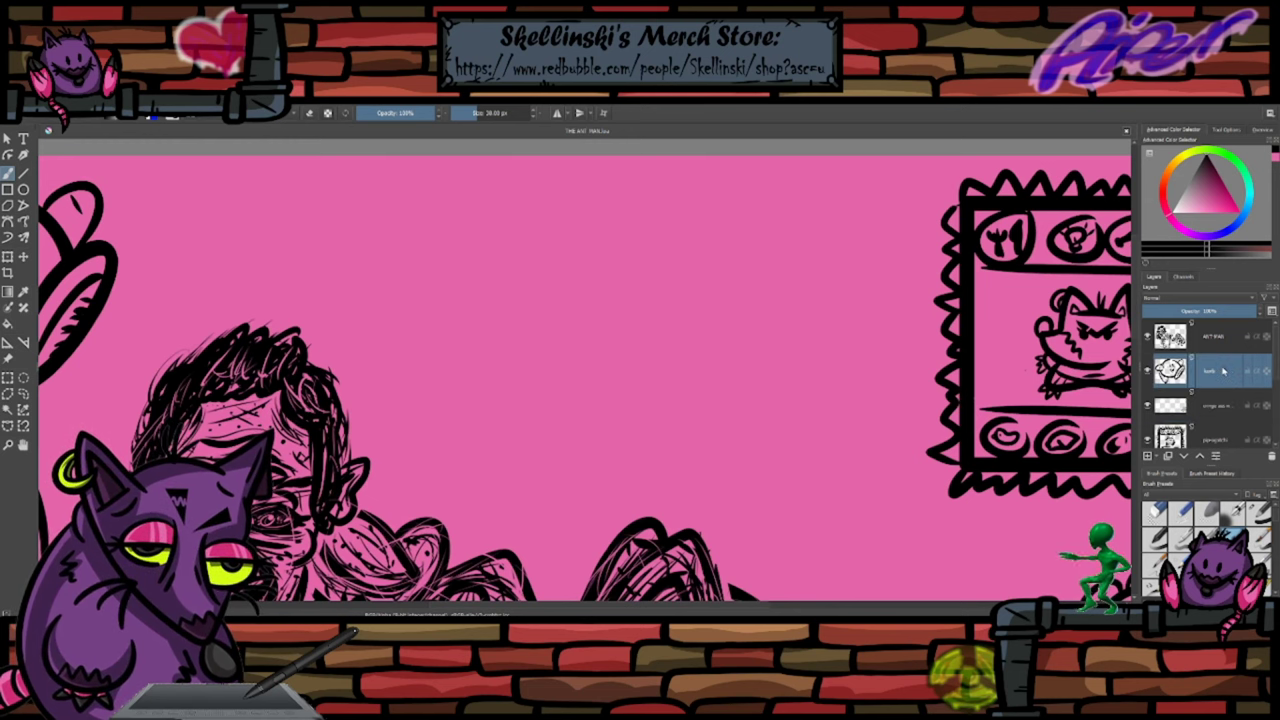
scroll(802, 262, "down", 1)
scroll(802, 280, "up", 1)
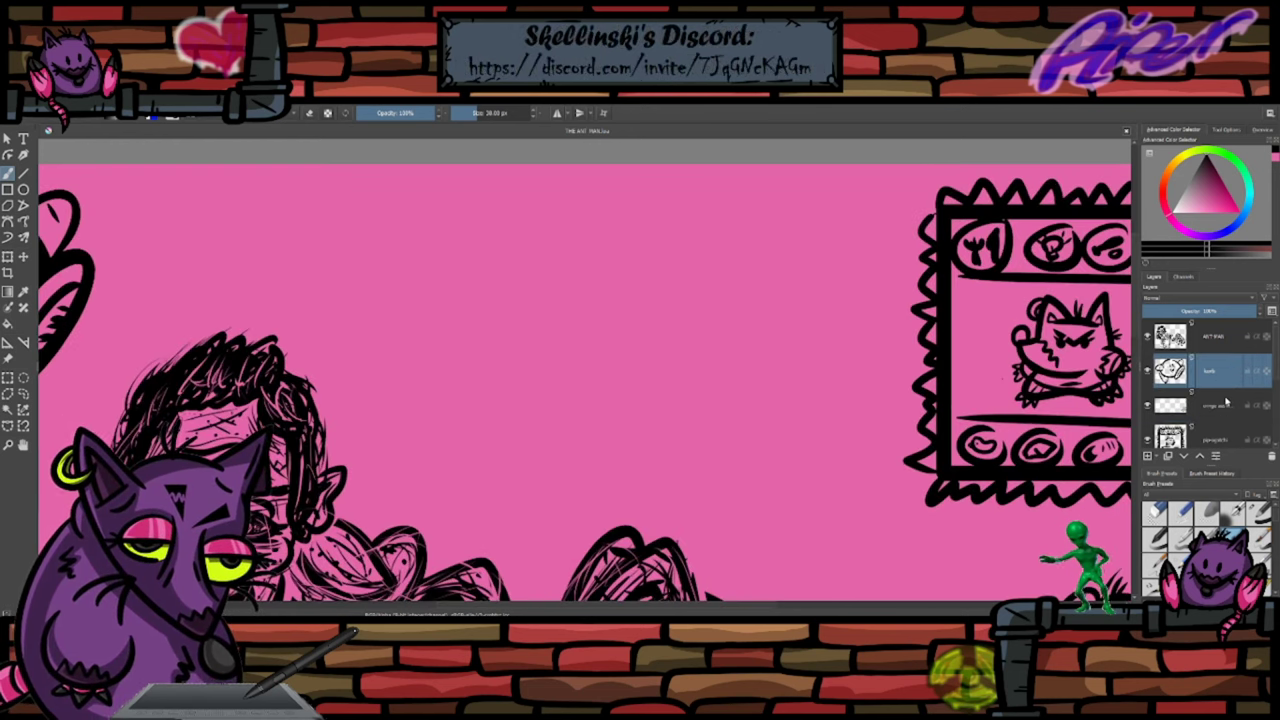
left_click(1228, 403)
scroll(796, 334, "down", 2)
scroll(260, 224, "up", 2)
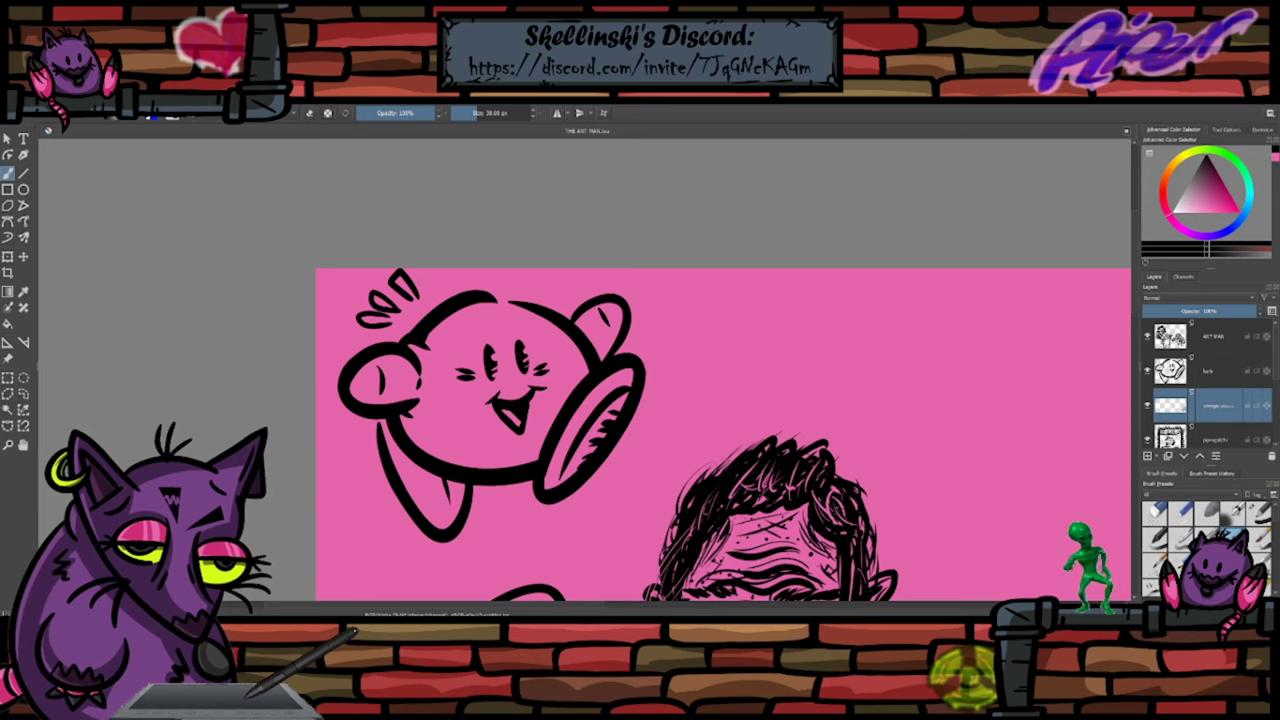
left_click_drag(318, 271, 472, 378)
left_click(7, 378)
key("ctrl+z")
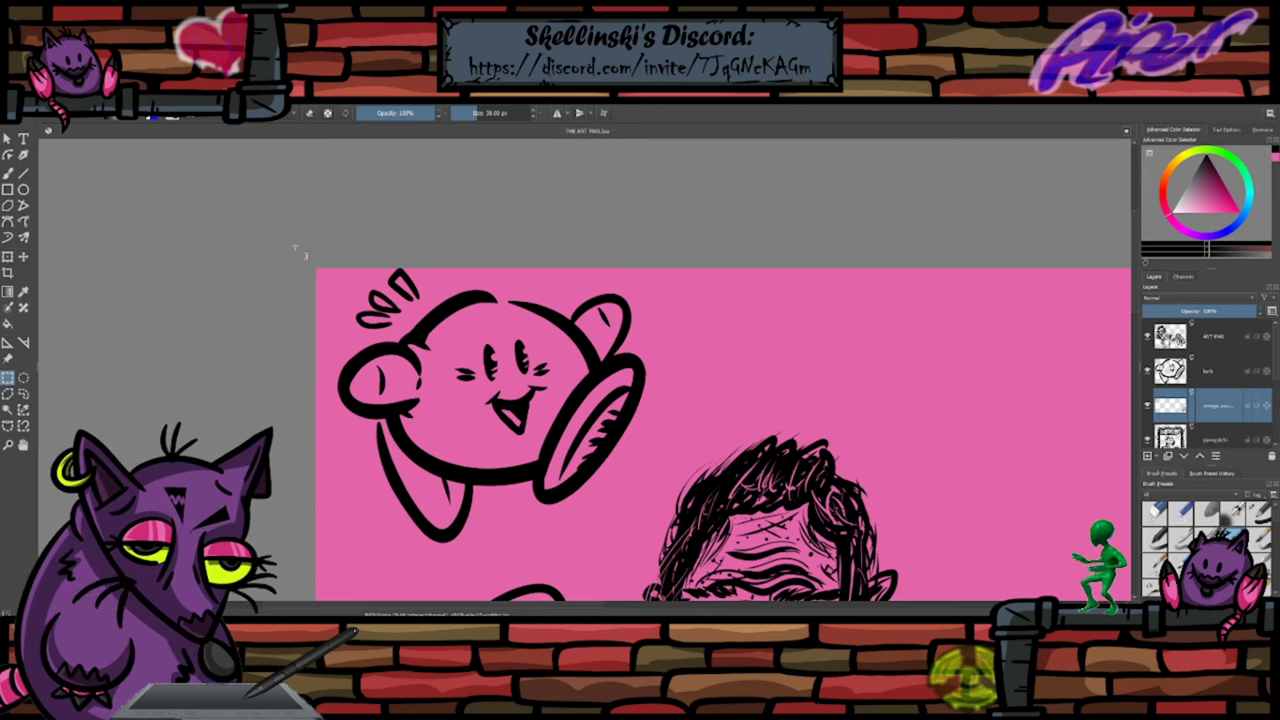
left_click_drag(290, 234, 478, 396)
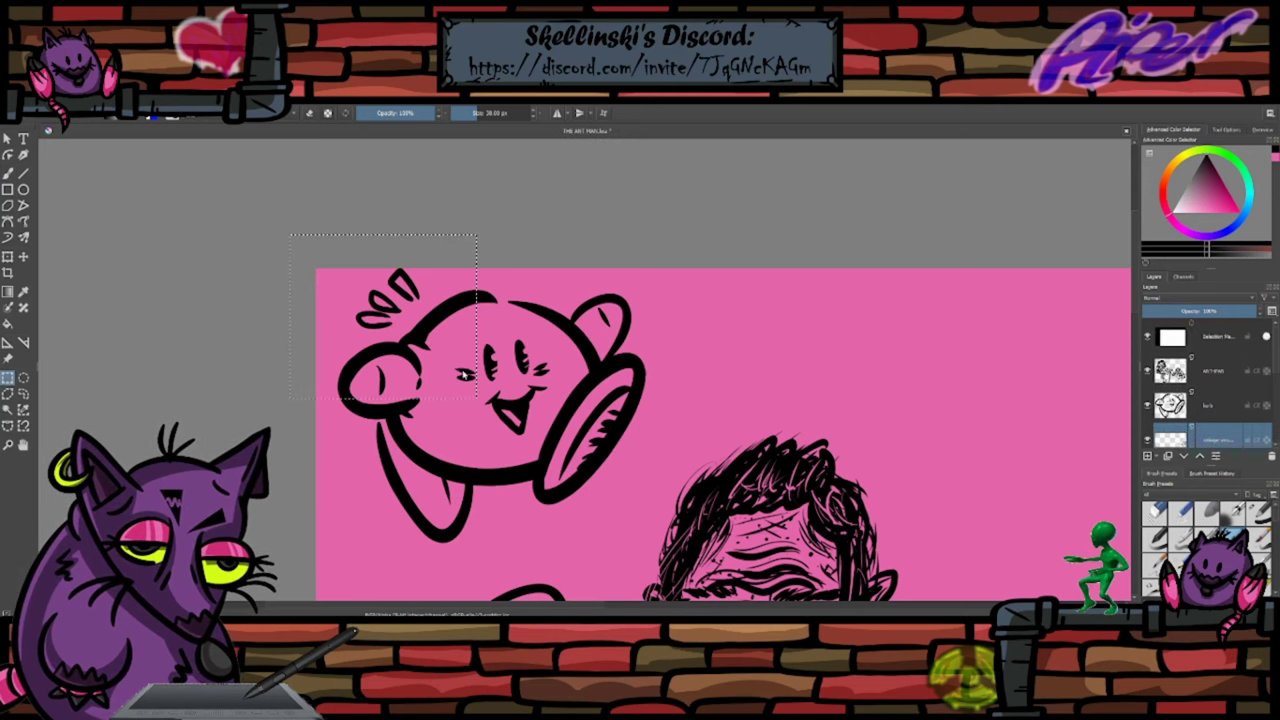
left_click(1222, 404)
key("ctrl+e")
key("ctrl+shift+a")
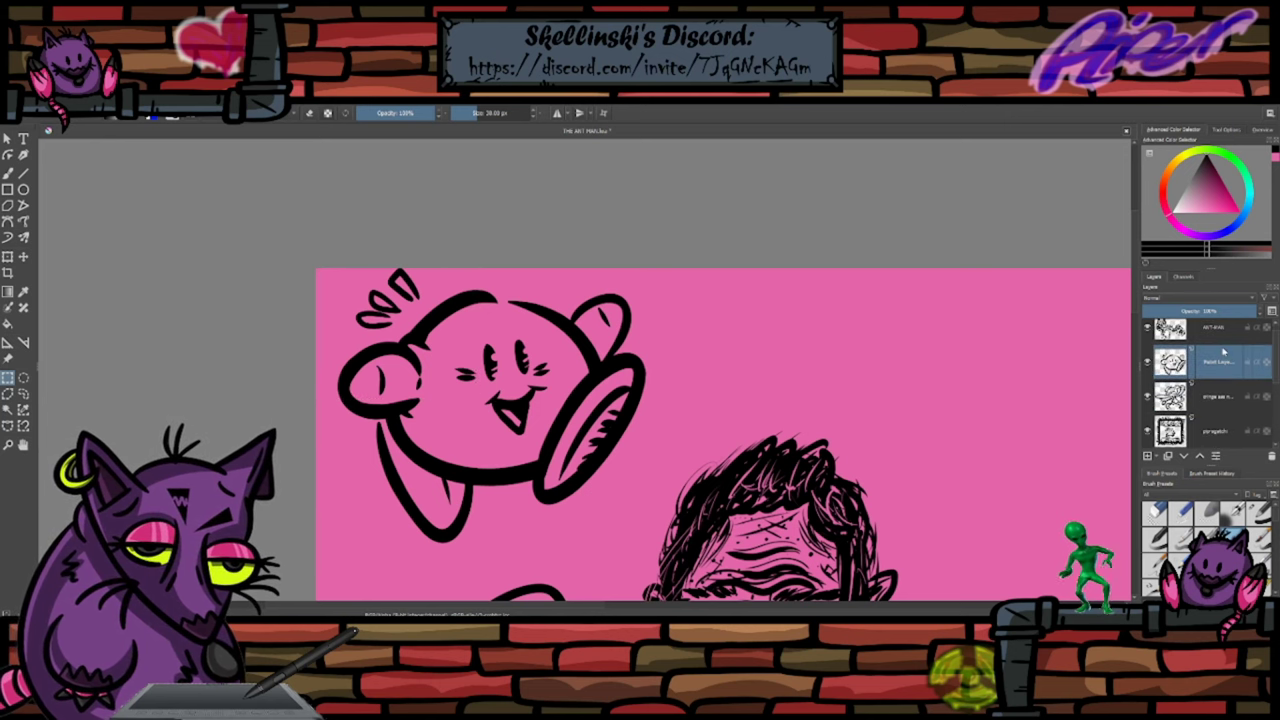
- With the ANT MAN layer active, examine the empty space between the Kirby sketch and the framed stamp
left_click(1223, 333)
scroll(683, 245, "down", 3)
scroll(768, 257, "up", 2)
left_click(8, 174)
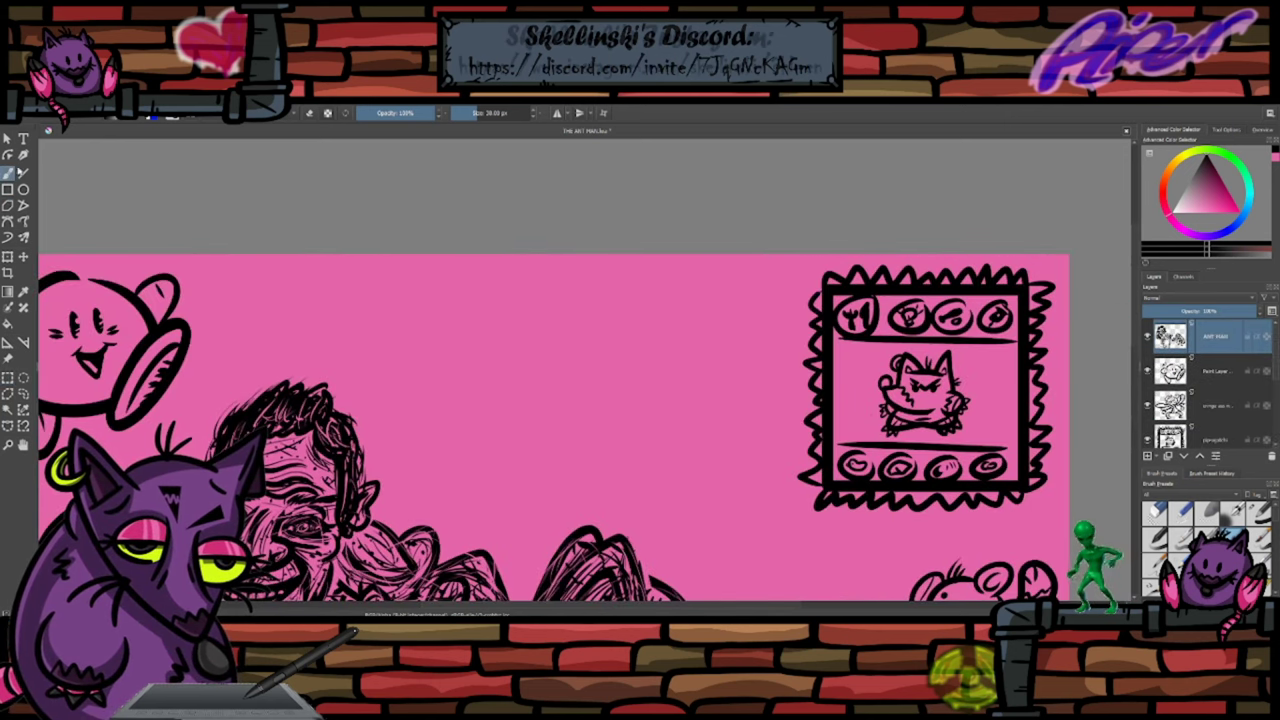
left_click_drag(600, 390, 558, 360)
key("2")
scroll(720, 303, "up", 3)
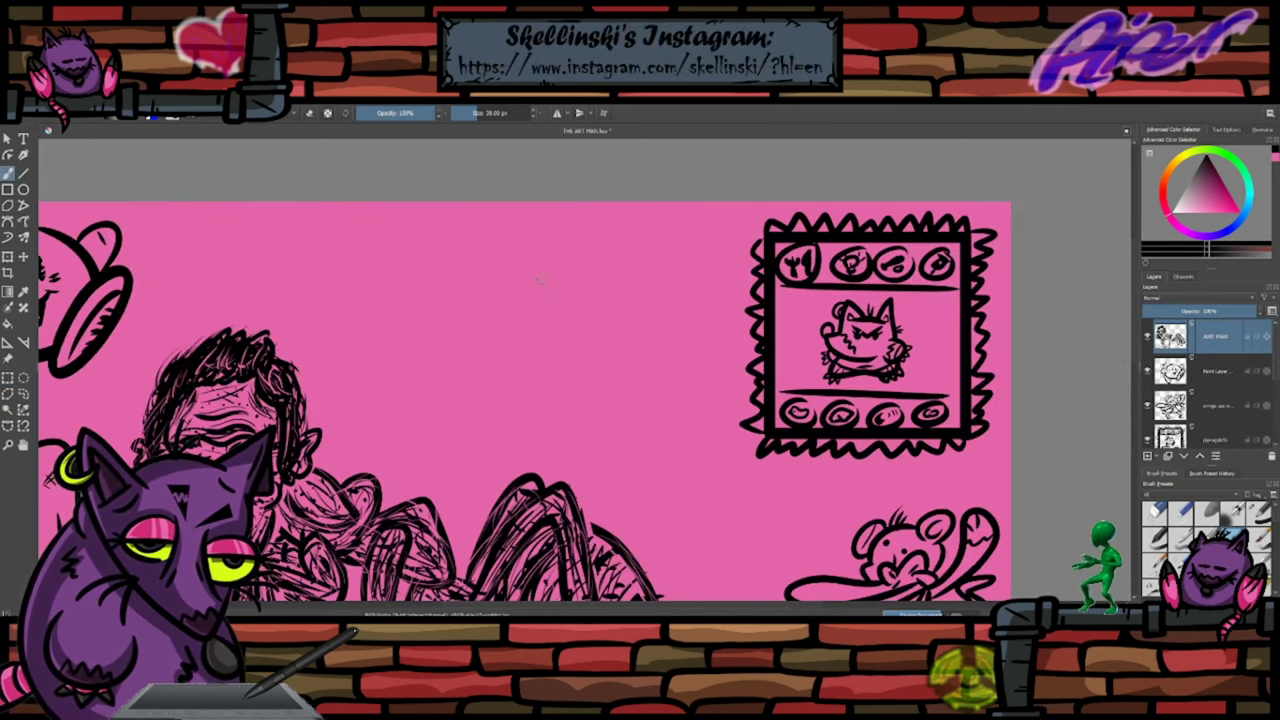
key("2")
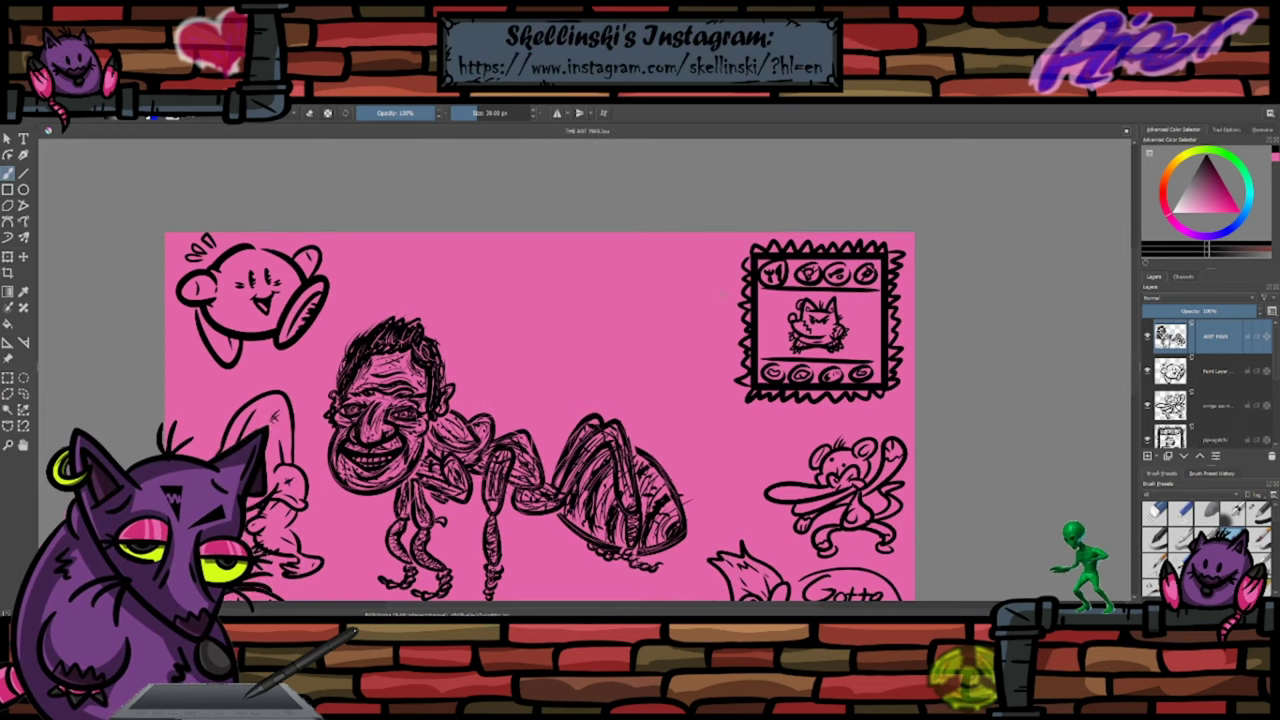
scroll(693, 339, "up", 3)
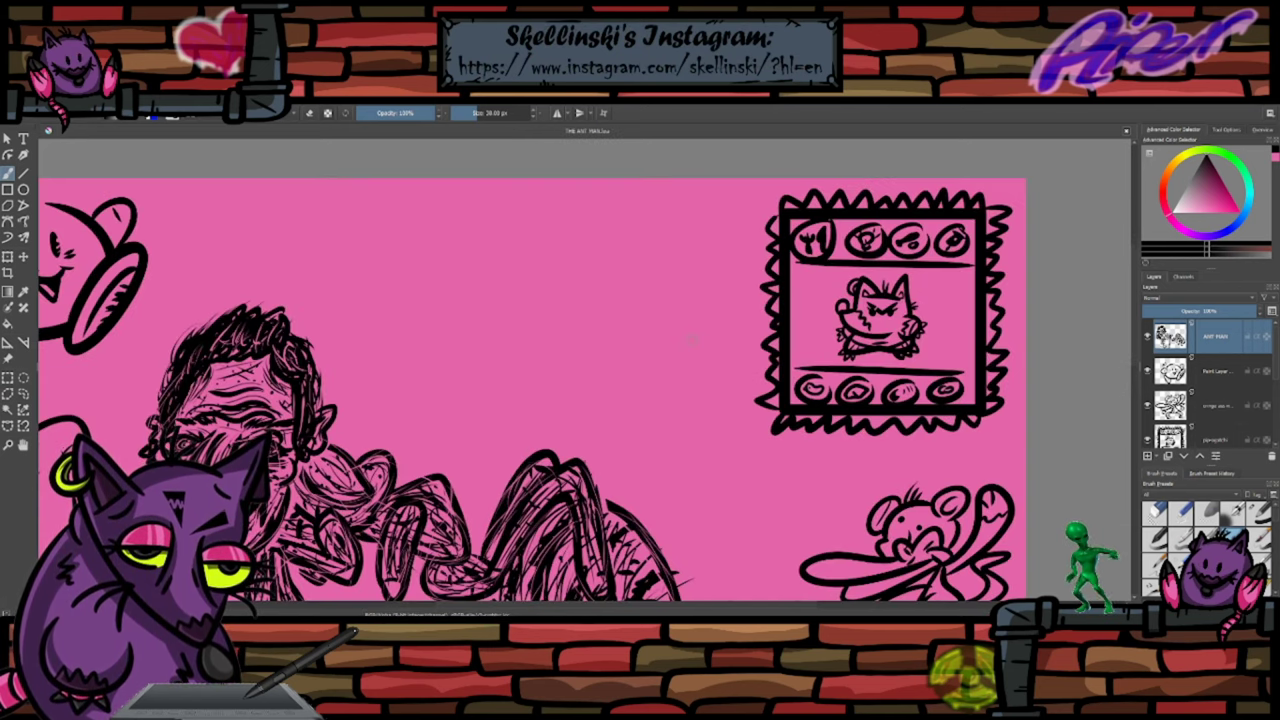
key("2")
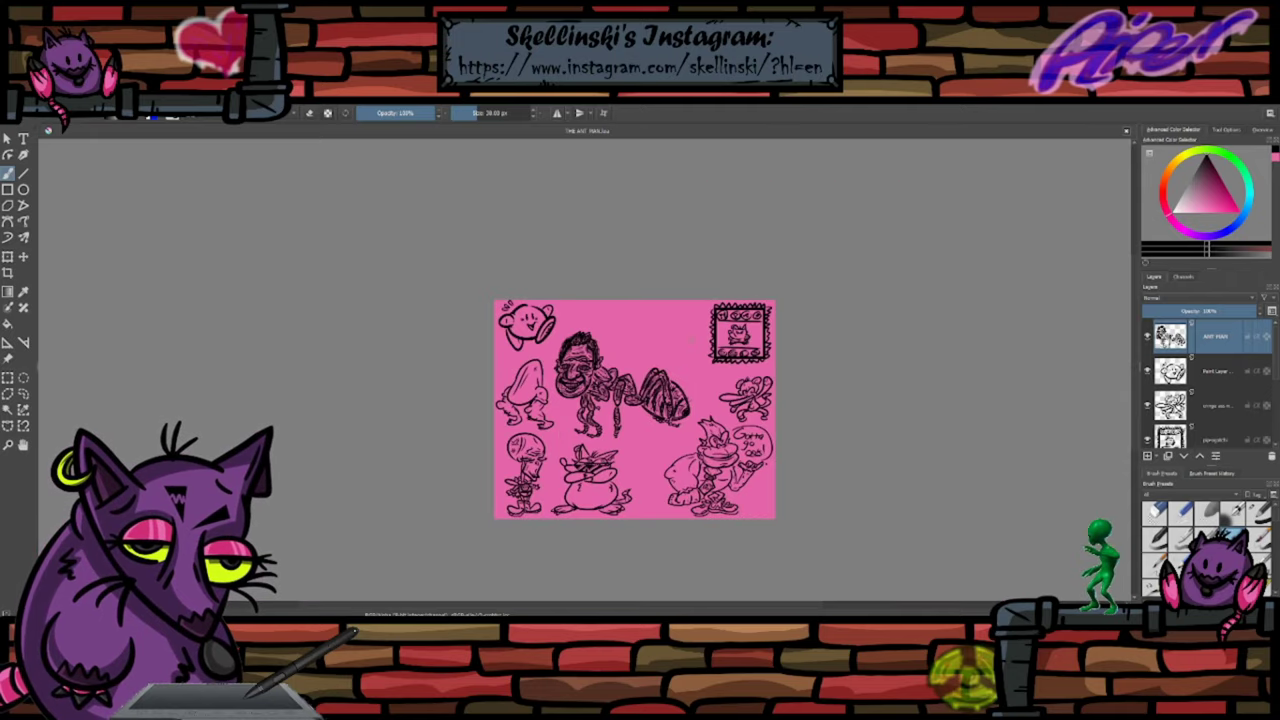
- Move the monkey sketch slightly up and left, between the framed stamp and the gorilla
scroll(772, 395, "up", 2)
left_click(1226, 402)
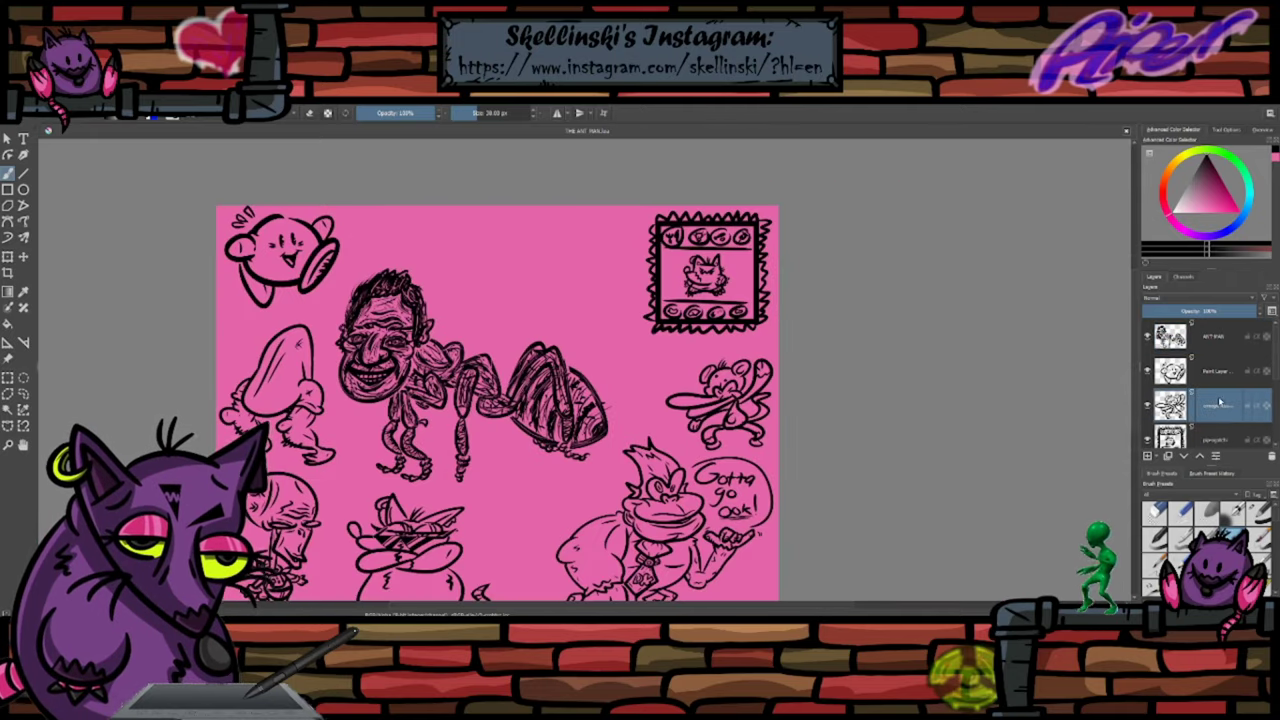
key("ctrl+t")
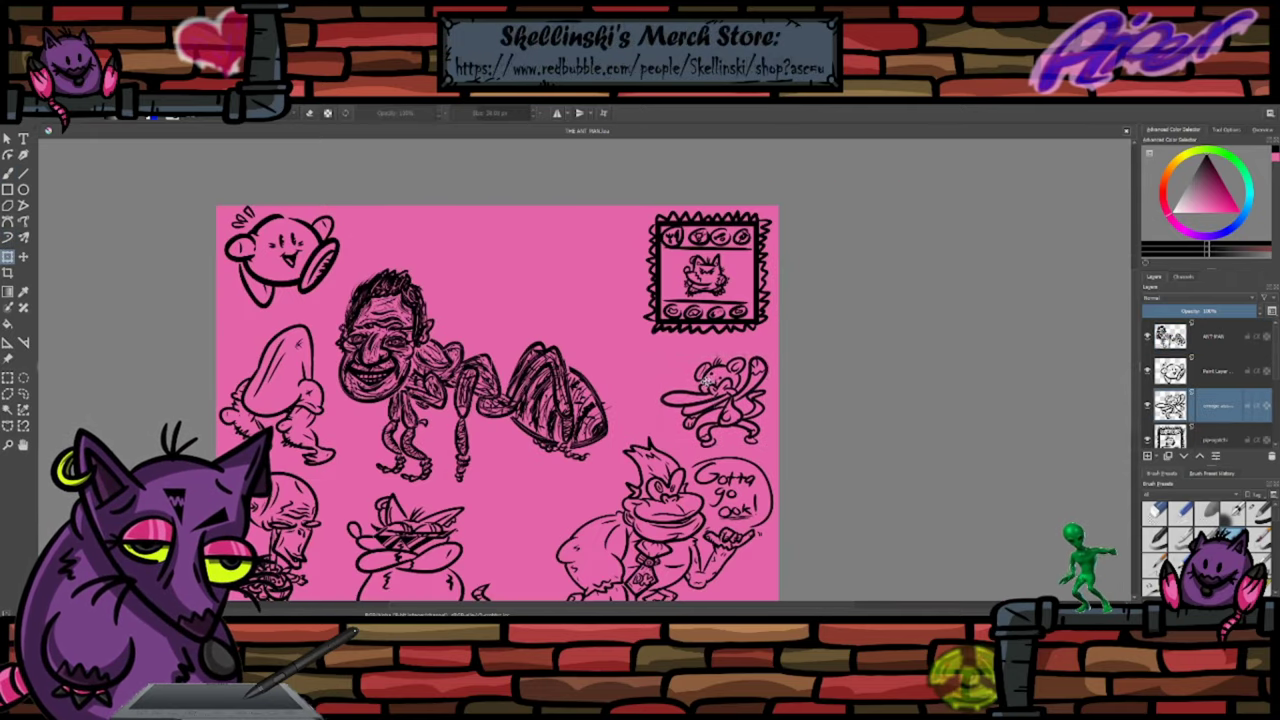
left_click_drag(717, 386, 704, 376)
key("b")
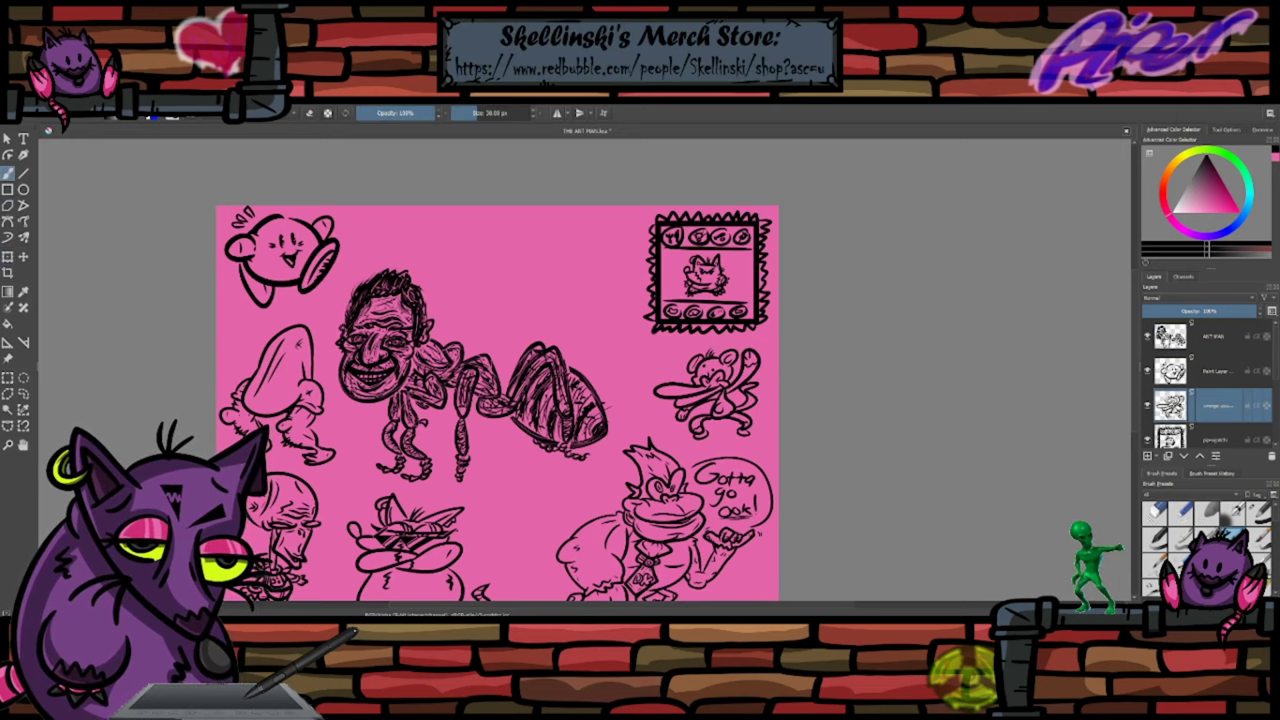
- Draw short motion marks beside the monkey sketch's head, raised hand and foot
scroll(825, 395, "up", 3)
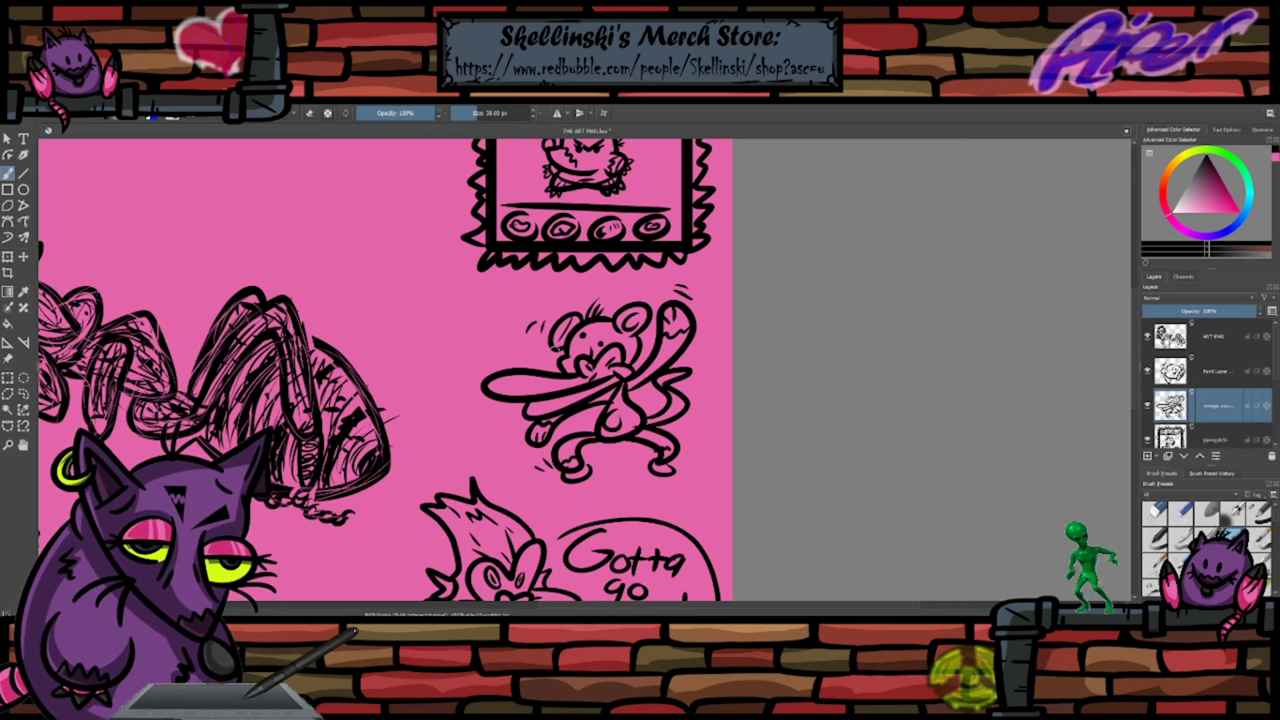
scroll(574, 340, "down", 5)
scroll(549, 292, "up", 2)
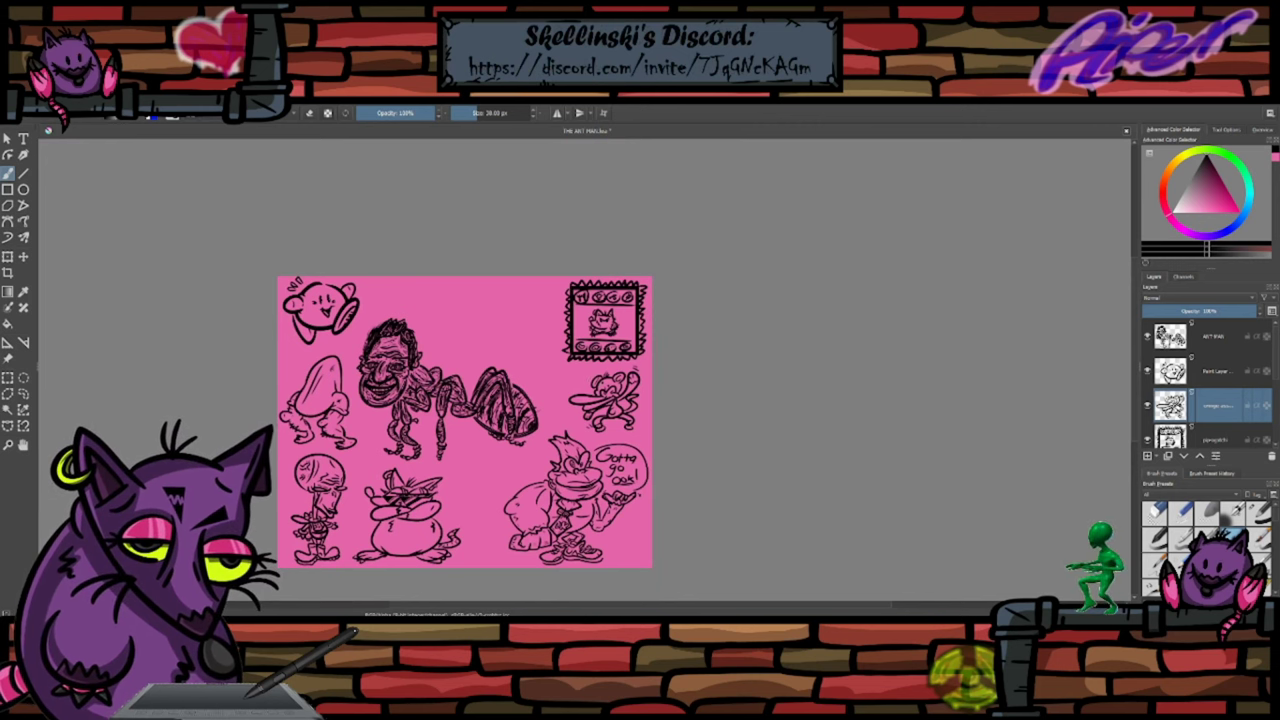
- Move the crossed-arms sunglasses creature toward the gorilla and shear it slightly to the right
scroll(557, 285, "down", 2)
scroll(546, 335, "up", 3)
scroll(1206, 414, "down", 5)
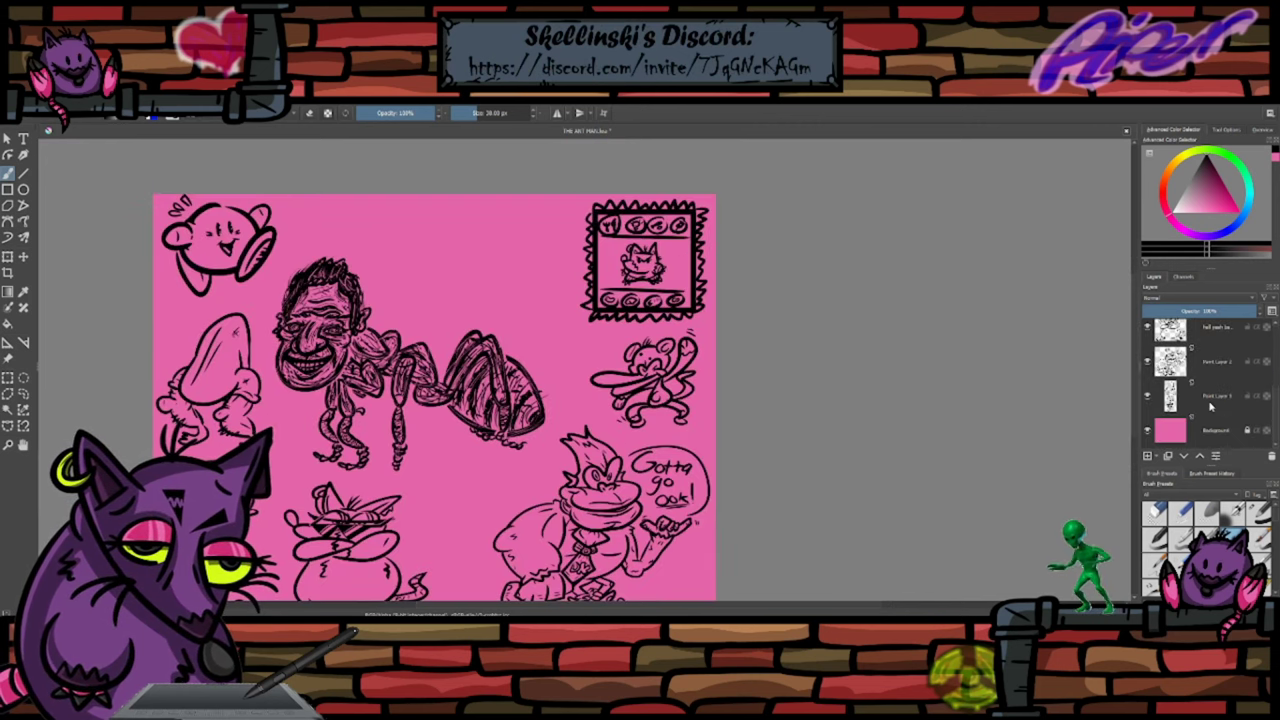
left_click(1222, 338)
scroll(1222, 345, "up", 1)
left_click(7, 258)
scroll(410, 281, "down", 1)
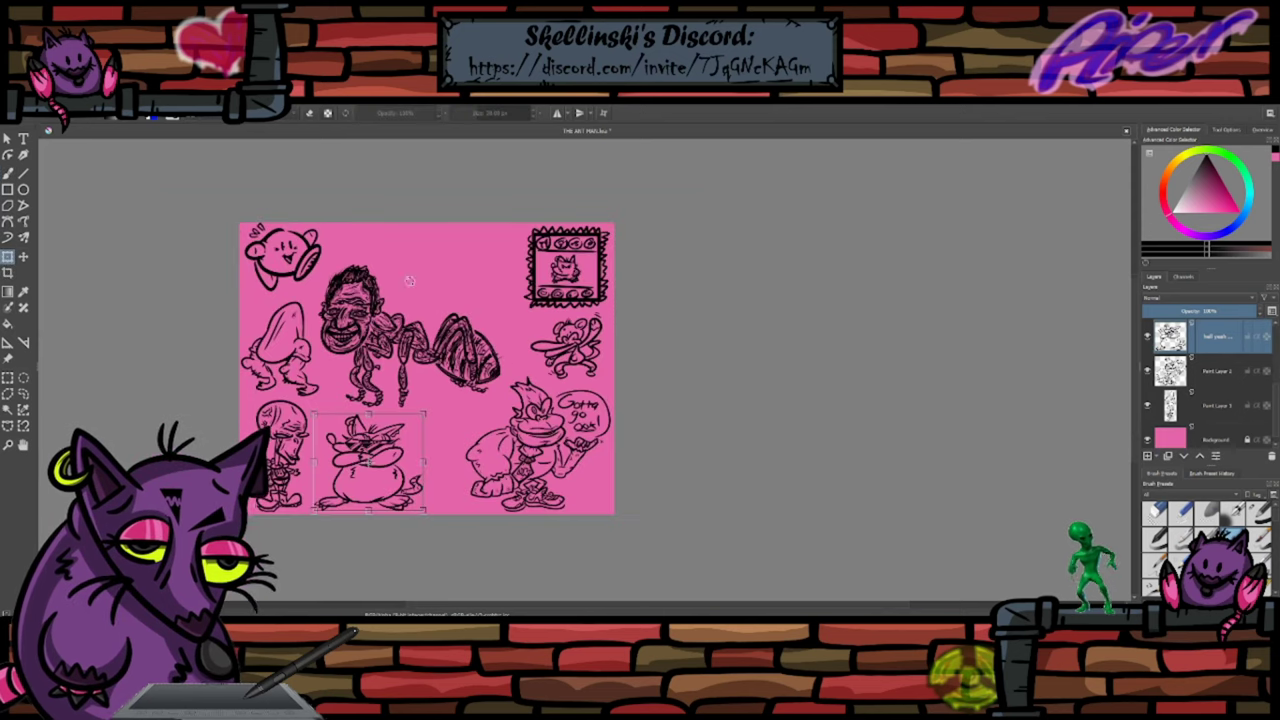
left_click_drag(357, 446, 443, 461)
left_click_drag(420, 419, 430, 444)
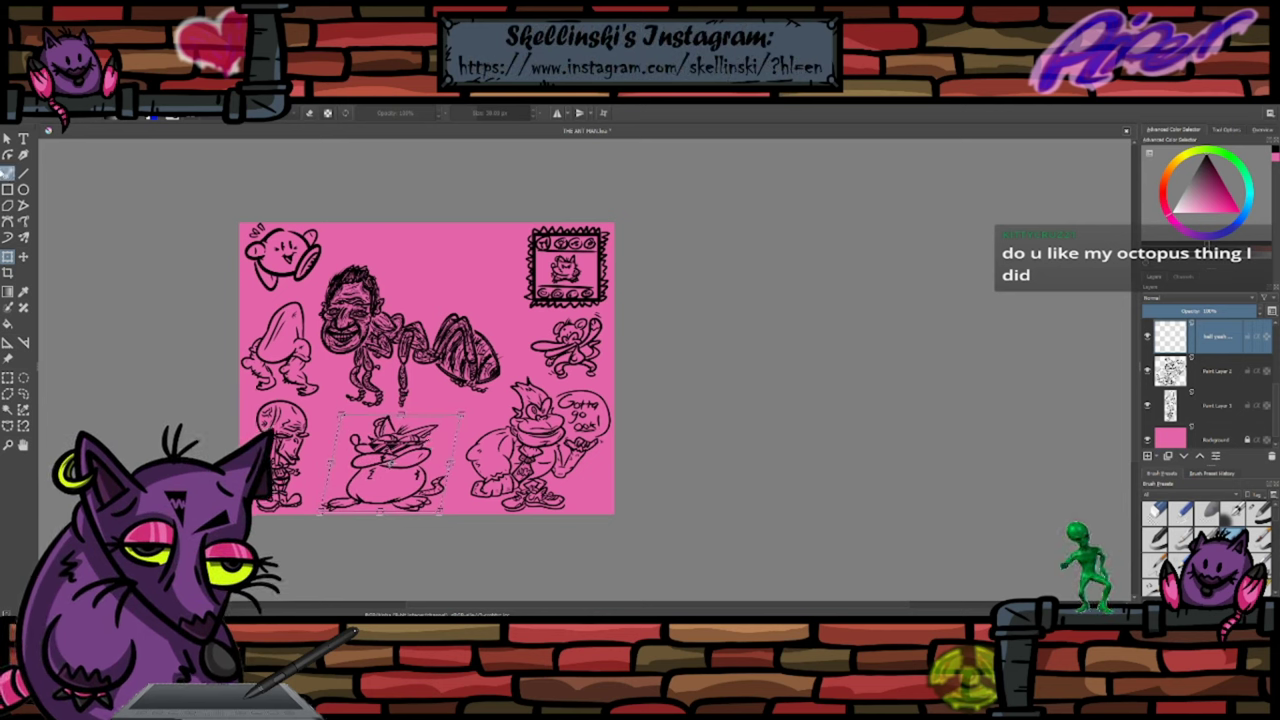
left_click(7, 172)
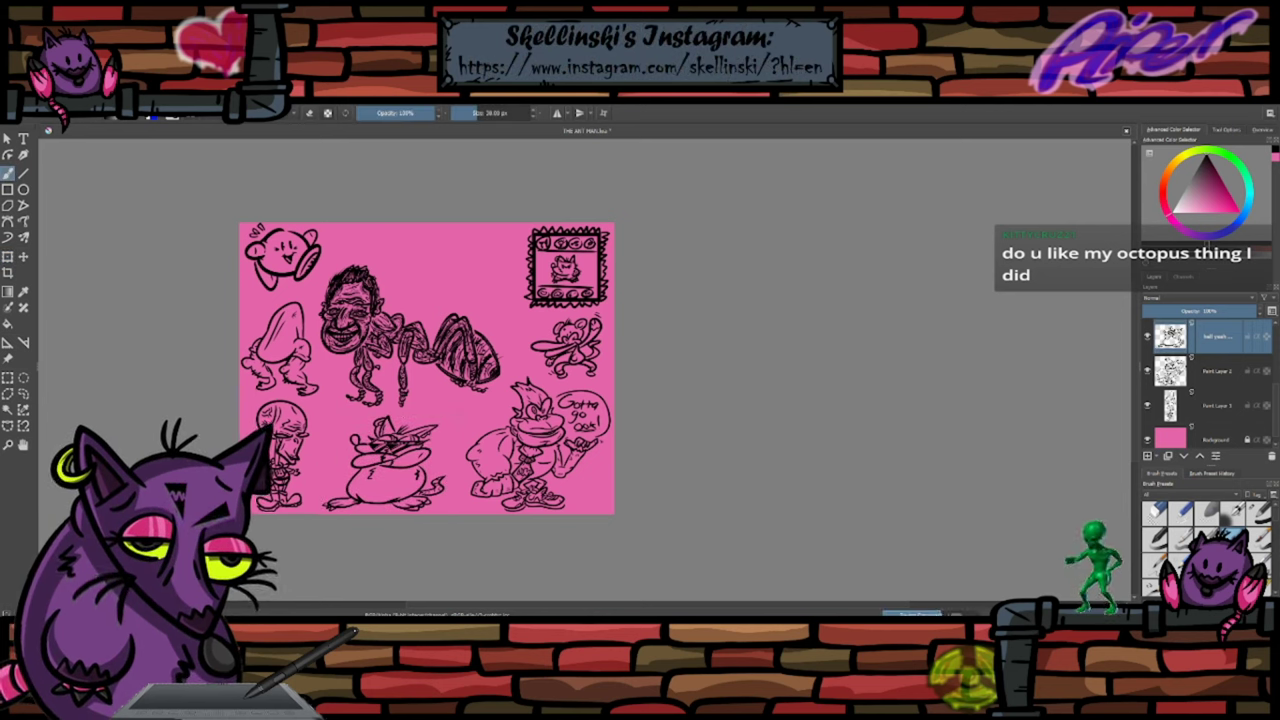
- Handwrite "ayy lmao" beside the big-headed figure, on that figure's own layer
scroll(575, 347, "down", 1)
scroll(464, 315, "up", 1)
scroll(464, 293, "down", 1)
scroll(384, 423, "up", 4)
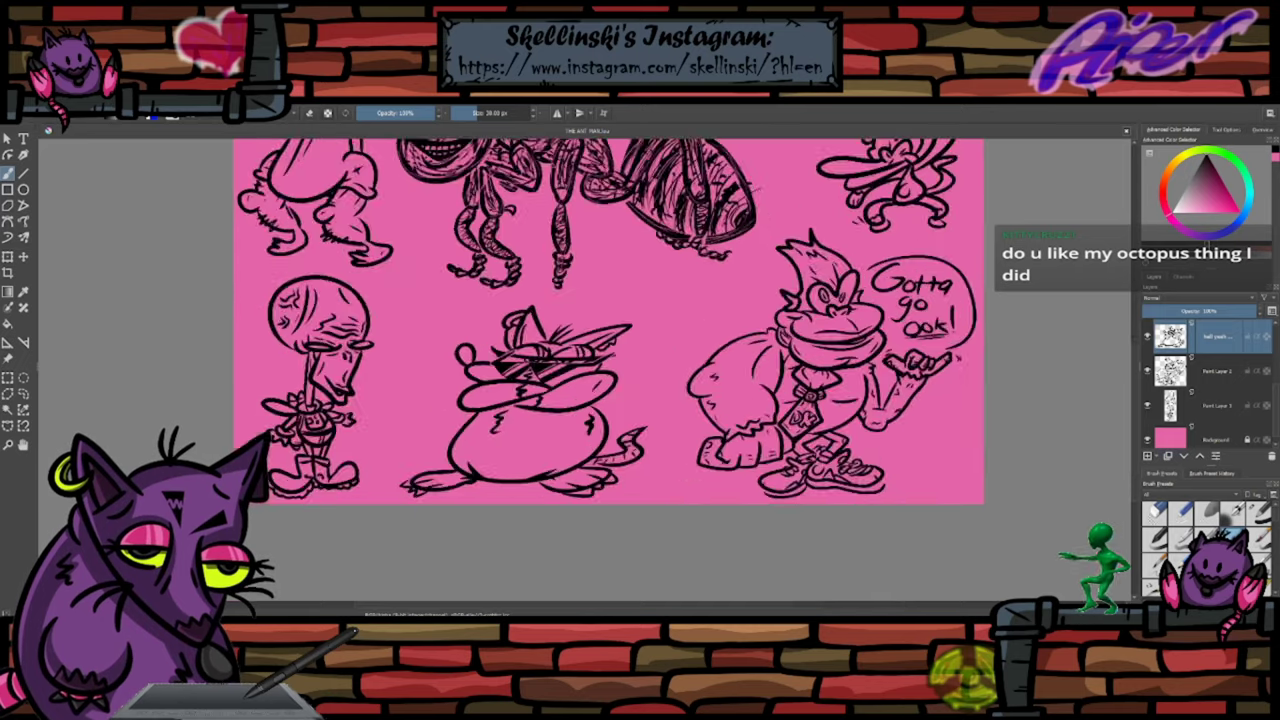
left_click(1228, 397)
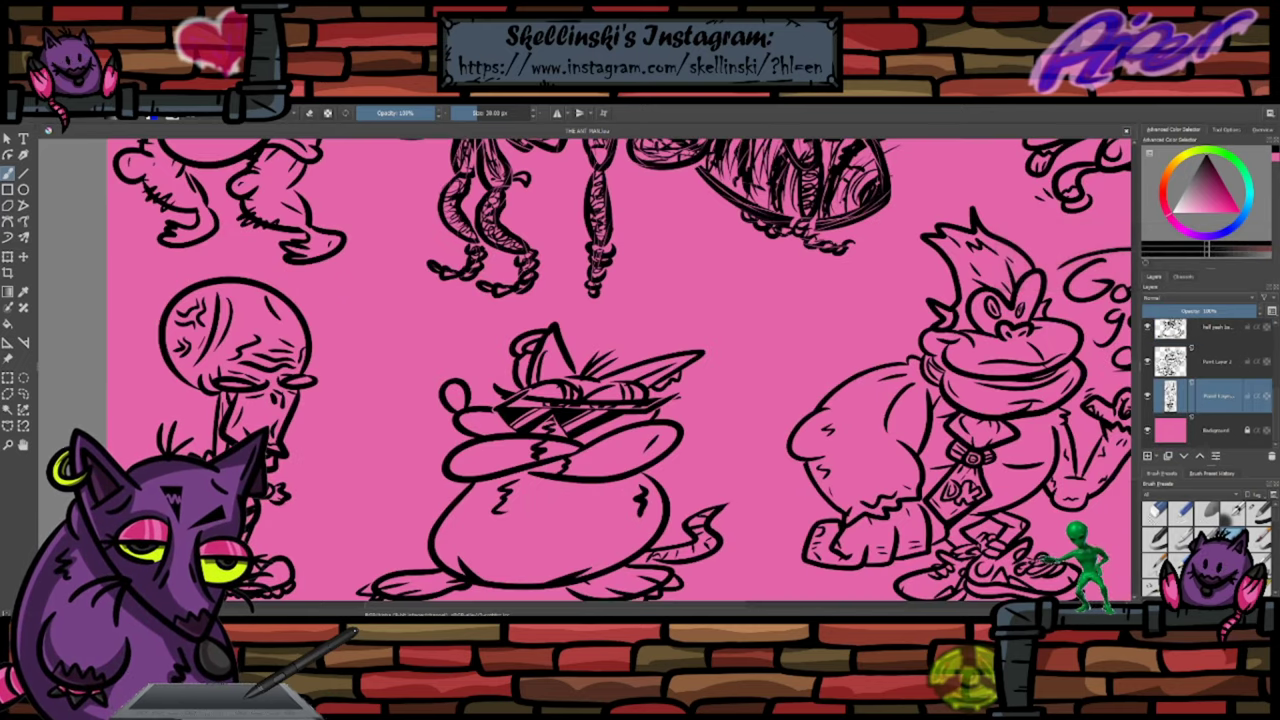
mouse_move(345, 339)
left_mouse_down()
mouse_move(378, 347)
mouse_move(372, 372)
mouse_move(337, 381)
mouse_move(337, 406)
mouse_move(362, 382)
mouse_move(392, 388)
left_mouse_up()
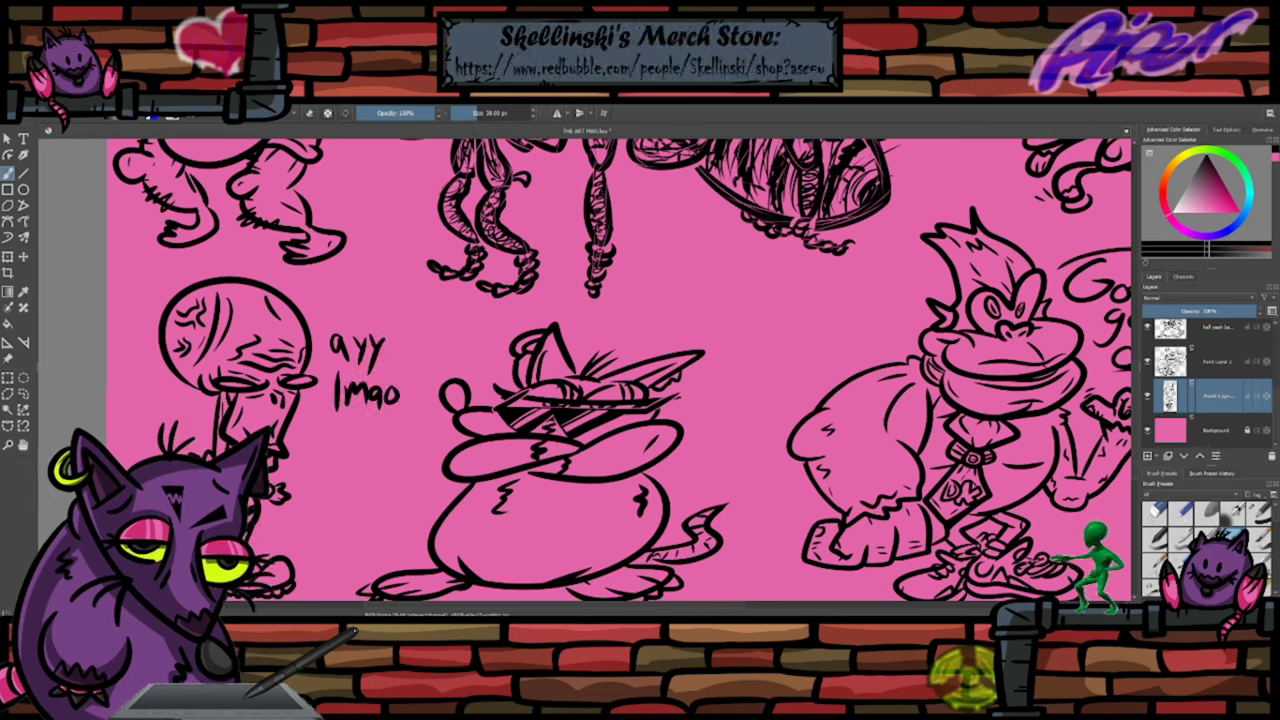
- Draw a rounded speech bubble around the "ayy lmao" lettering, with its tail pointing to the big-headed figure's mouth
mouse_move(322, 408)
left_mouse_down()
mouse_move(321, 426)
mouse_move(408, 412)
mouse_move(318, 330)
mouse_move(320, 388)
left_mouse_up()
key("ctrl+z")
scroll(337, 328, "down", 4)
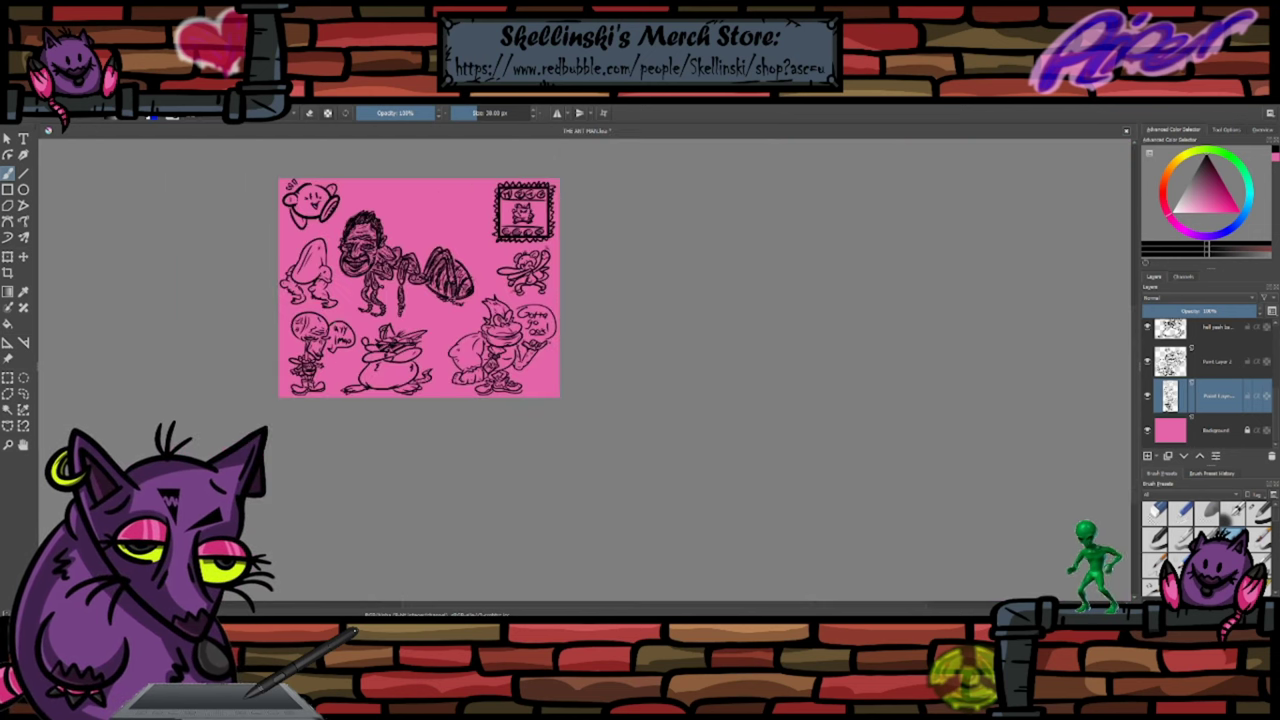
scroll(337, 328, "up", 6)
left_click_drag(338, 314, 327, 320)
left_click_drag(286, 446, 332, 492)
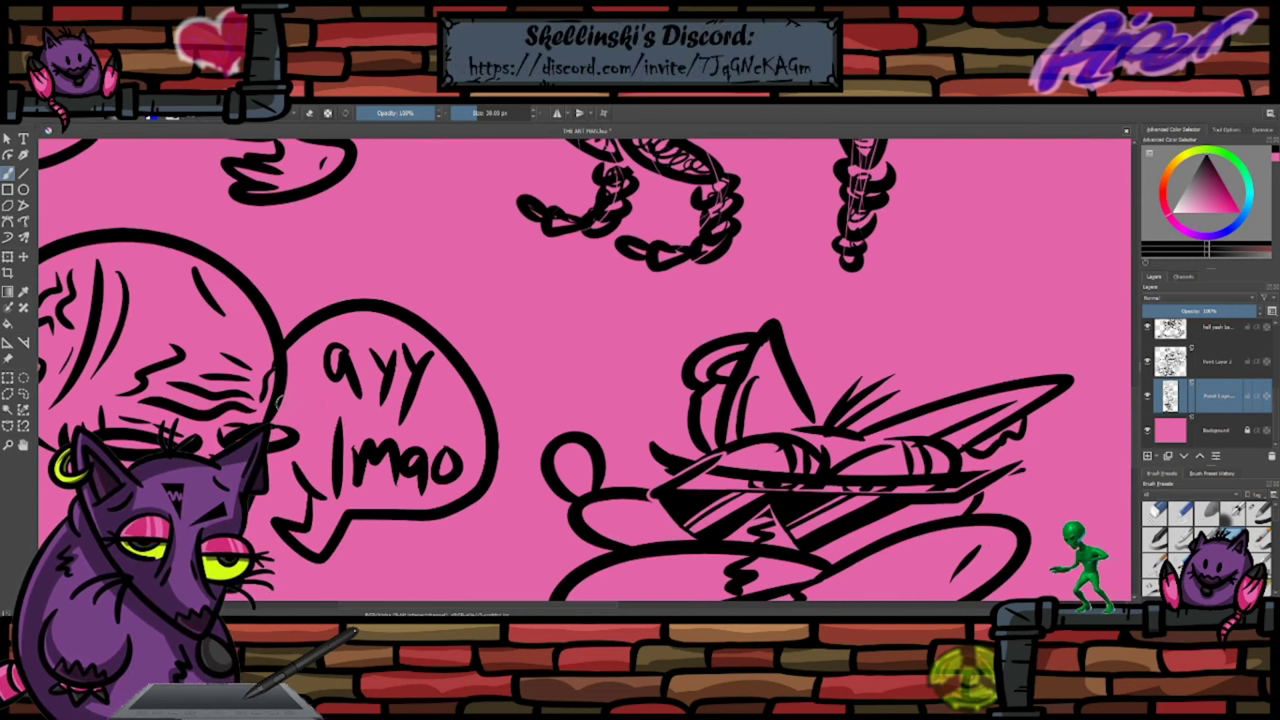
- Examine how the new speech bubble sits within the whole layout and check the empty area above the ant man
scroll(383, 427, "down", 6)
scroll(386, 367, "up", 2)
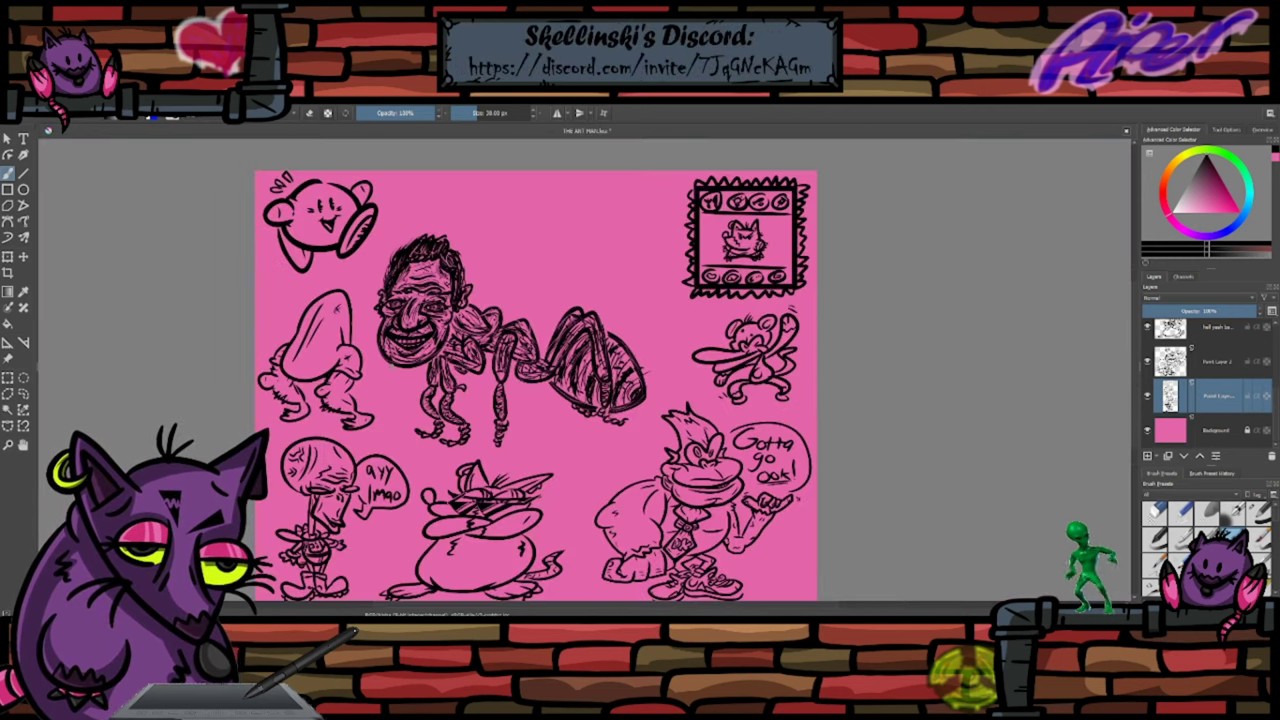
scroll(425, 350, "down", 2)
scroll(445, 301, "up", 2)
key("plus")
key("minus")
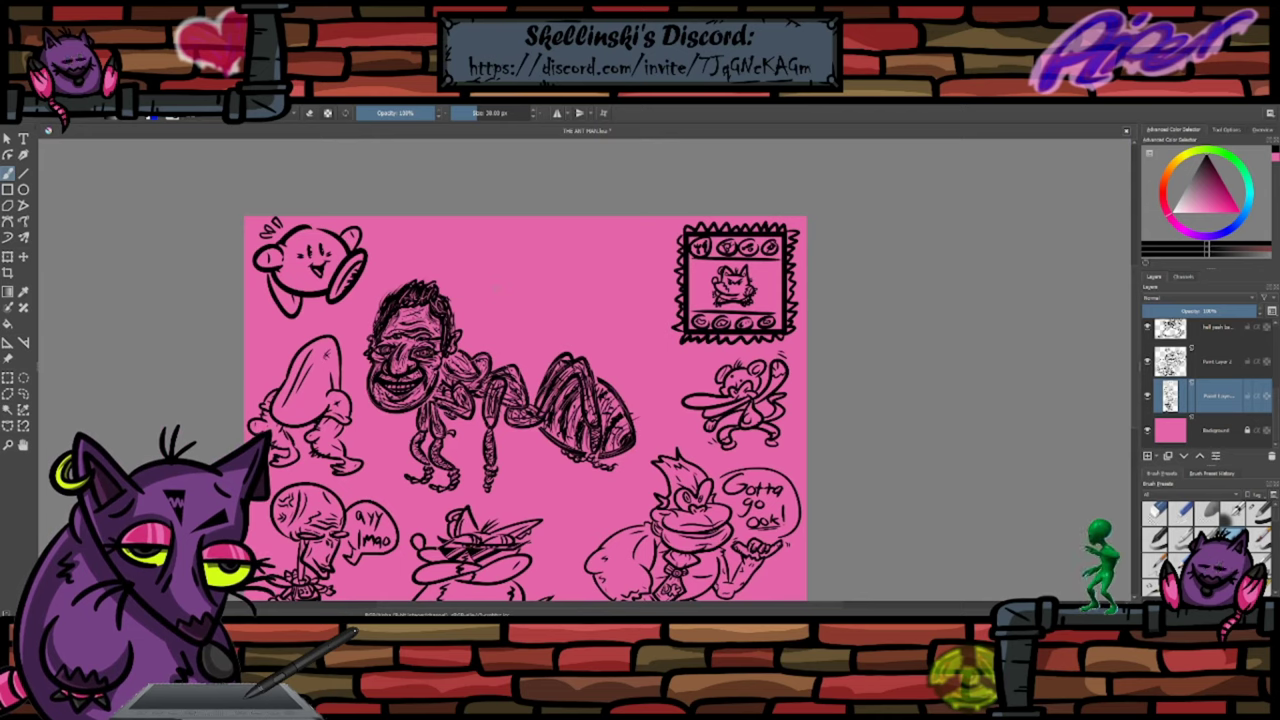
key("plus")
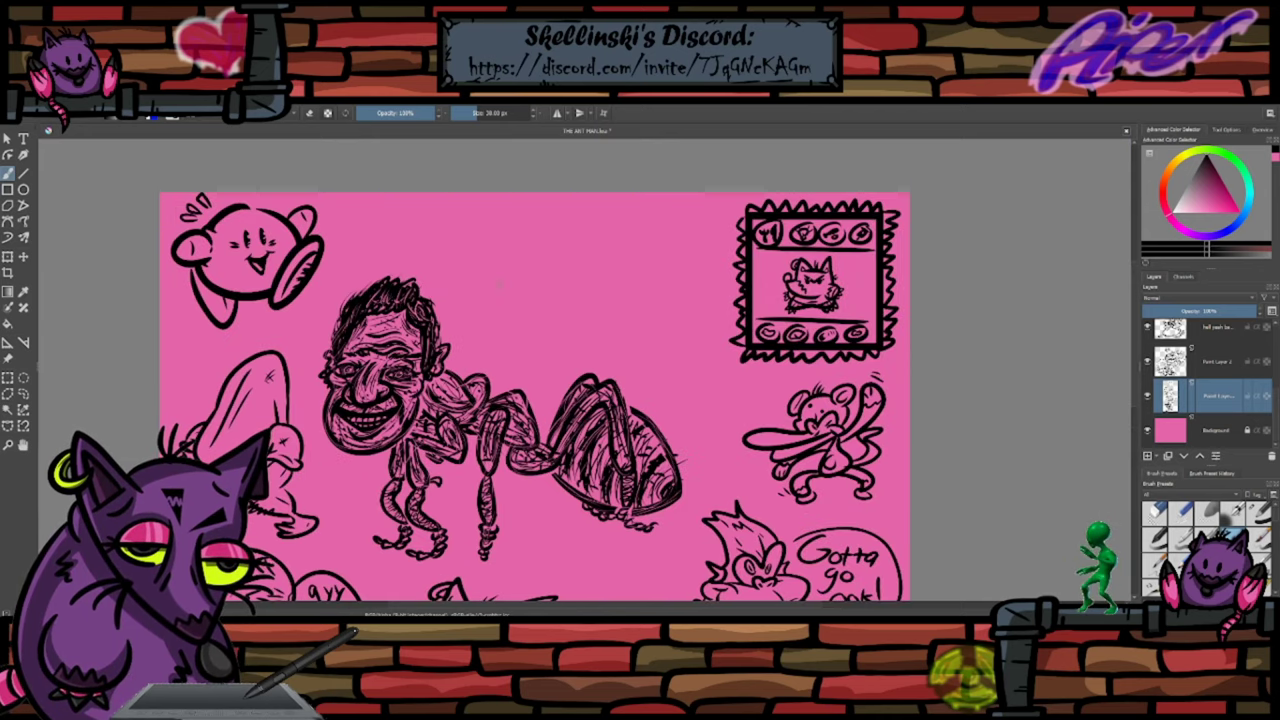
scroll(500, 284, "up", 2)
scroll(1242, 386, "up", 5)
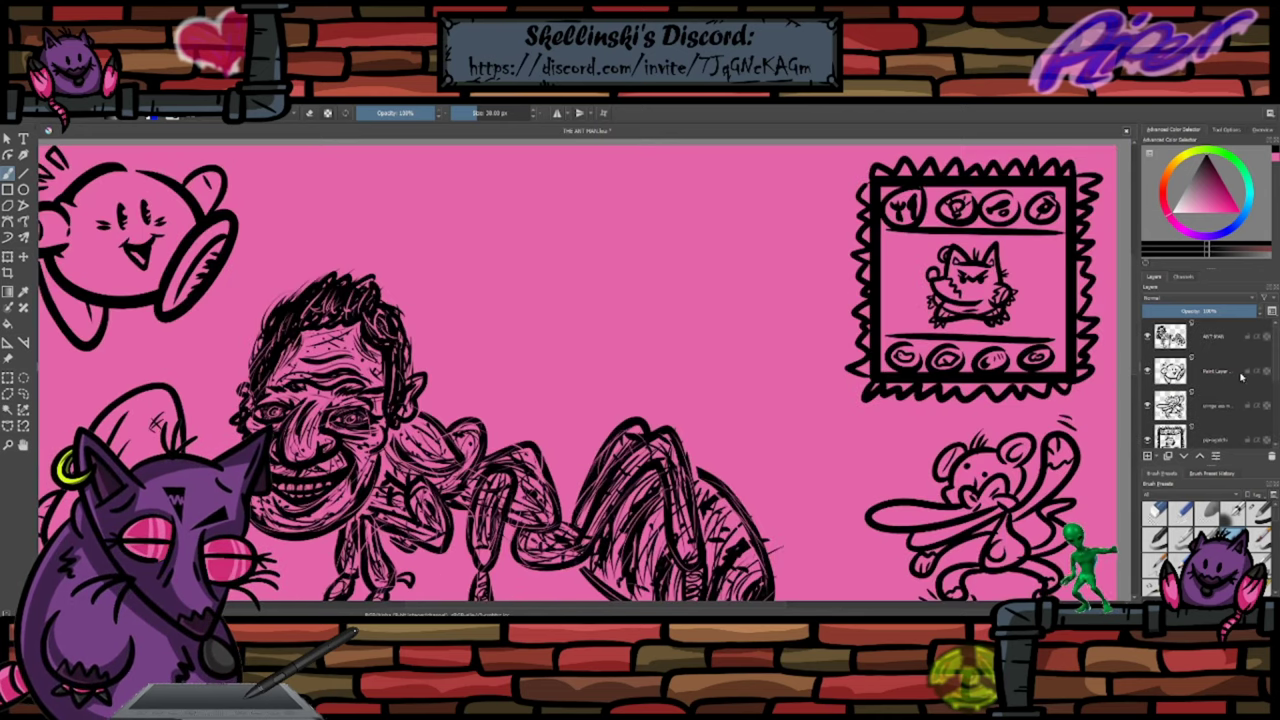
- Touch up the scowling eyes of the creature inside the spiky frame with brush and eraser, on that drawing's own layer
left_click(1230, 345)
key("minus")
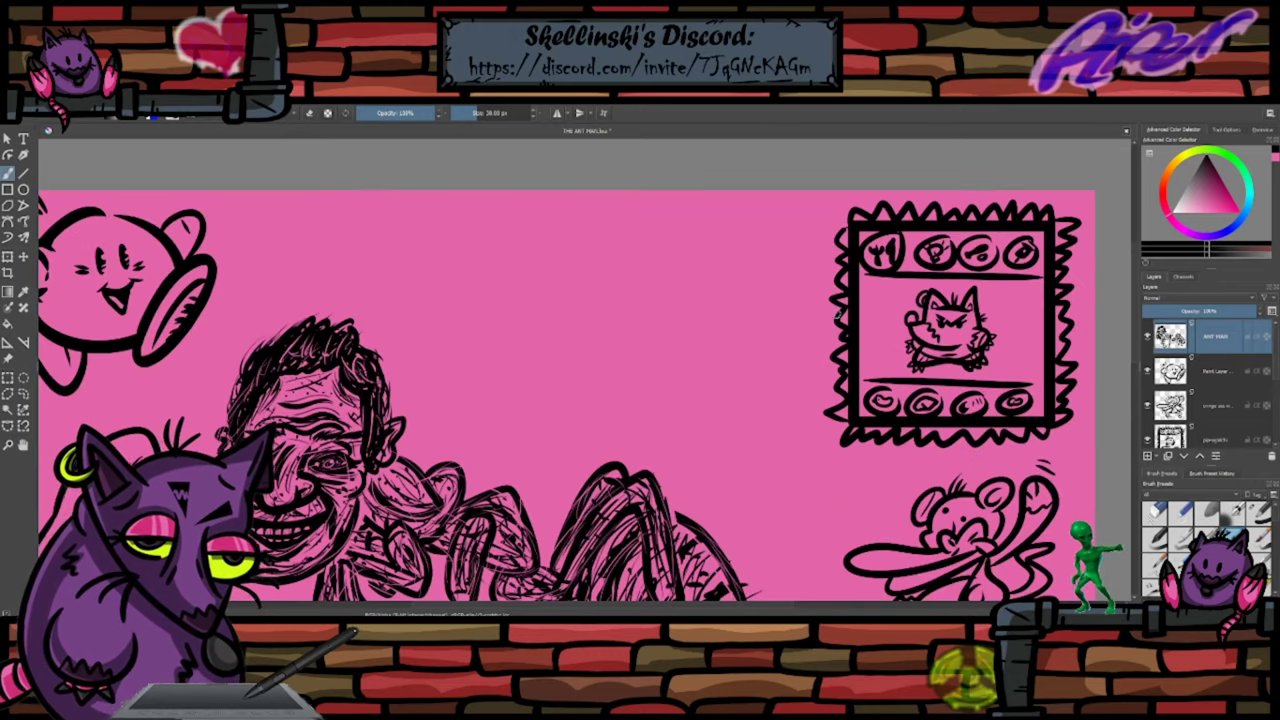
key("plus")
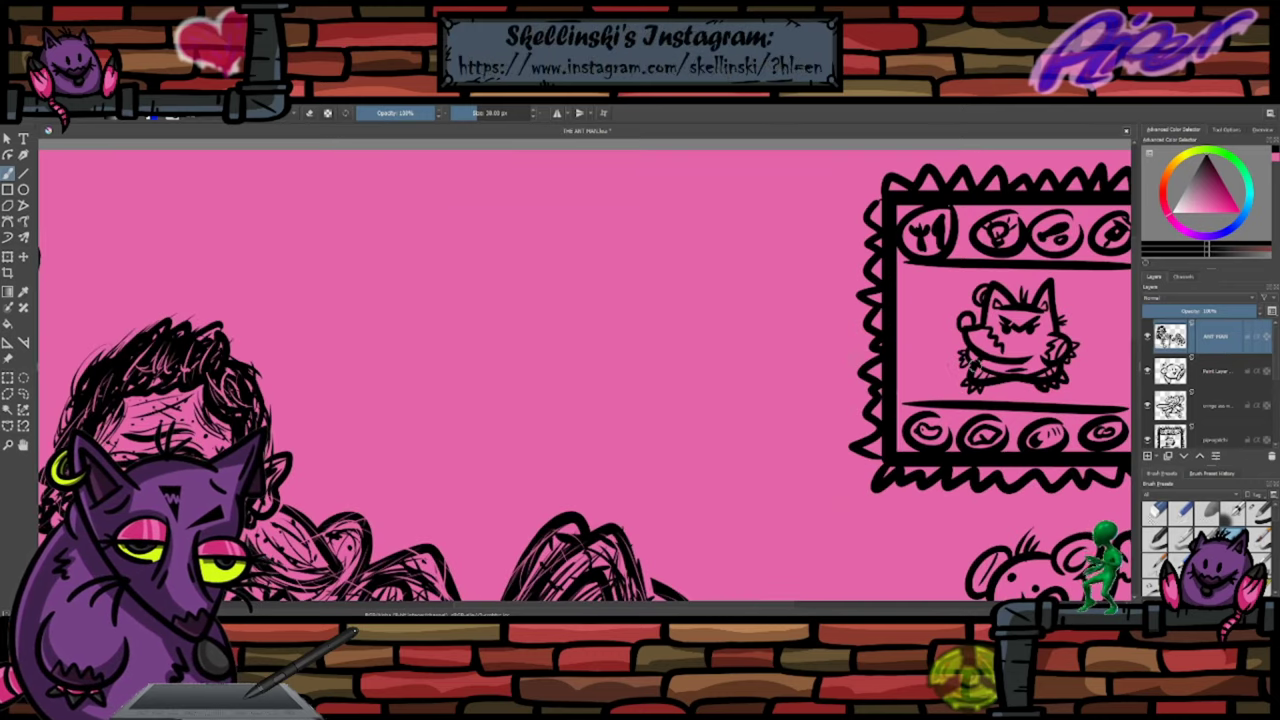
left_click(948, 365)
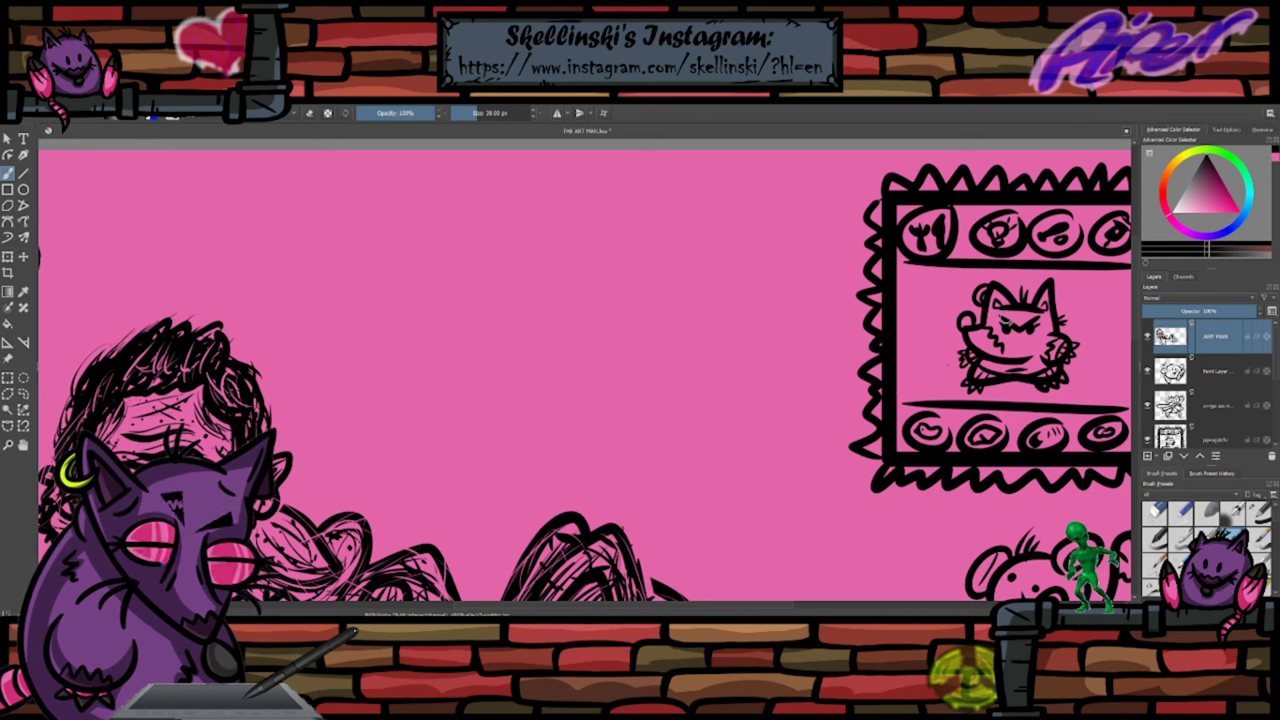
key("e")
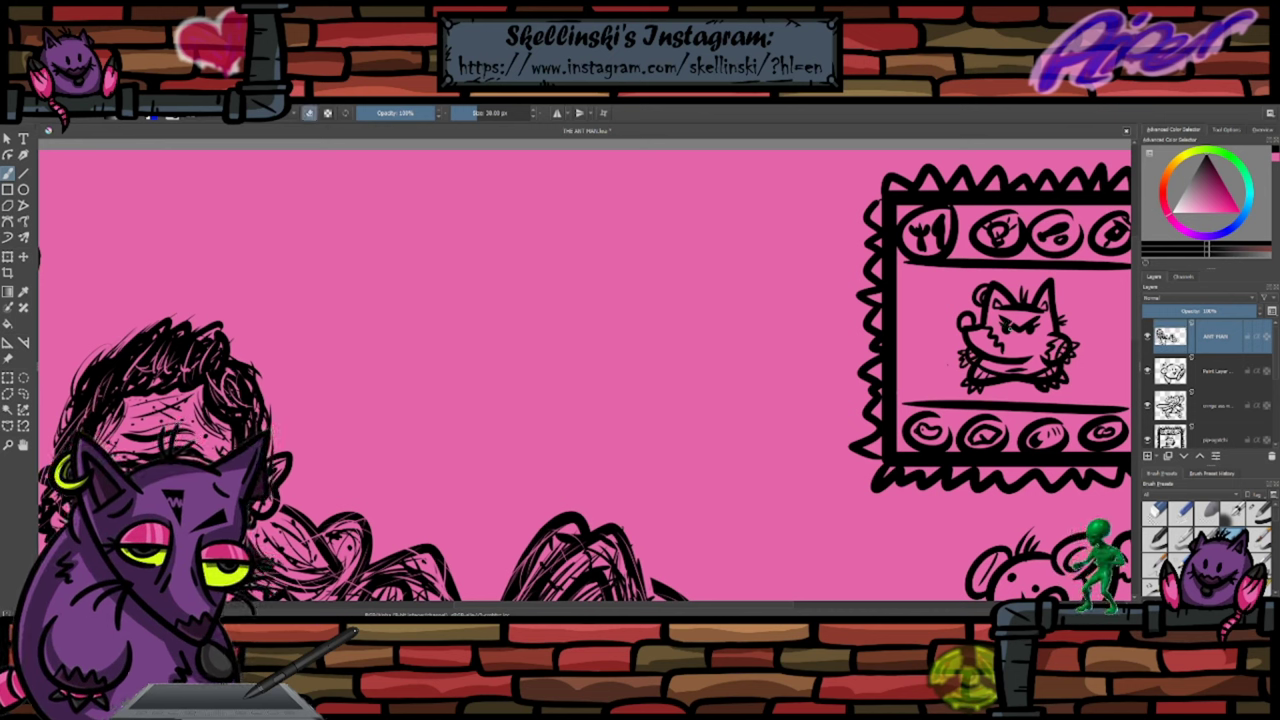
left_click(1244, 428)
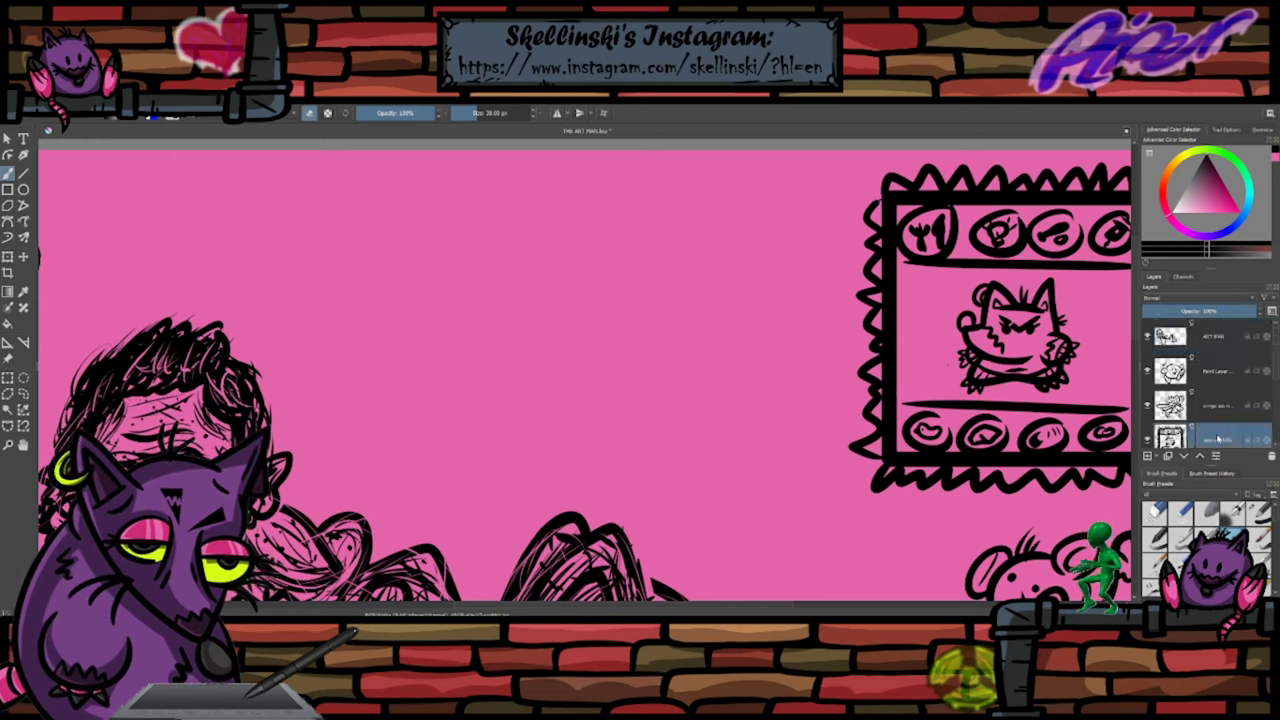
key("e")
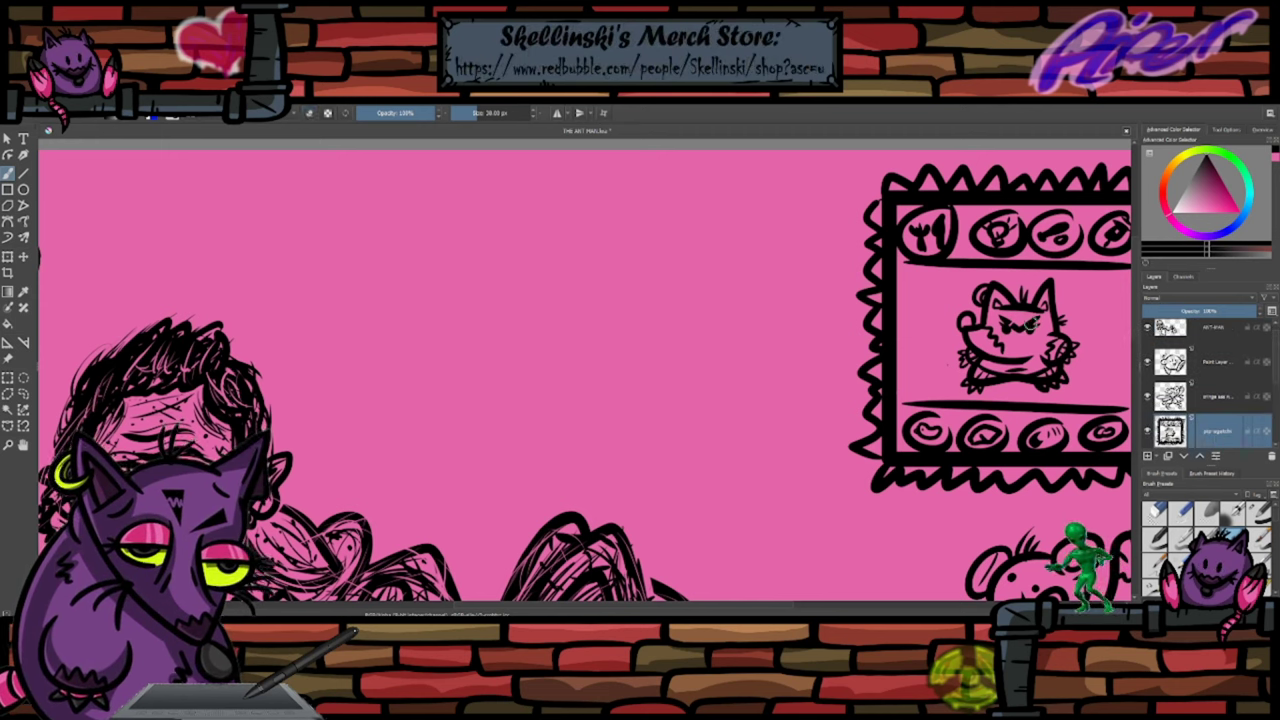
mouse_move(1025, 326)
left_mouse_down()
mouse_move(1013, 321)
mouse_move(1028, 332)
left_mouse_up()
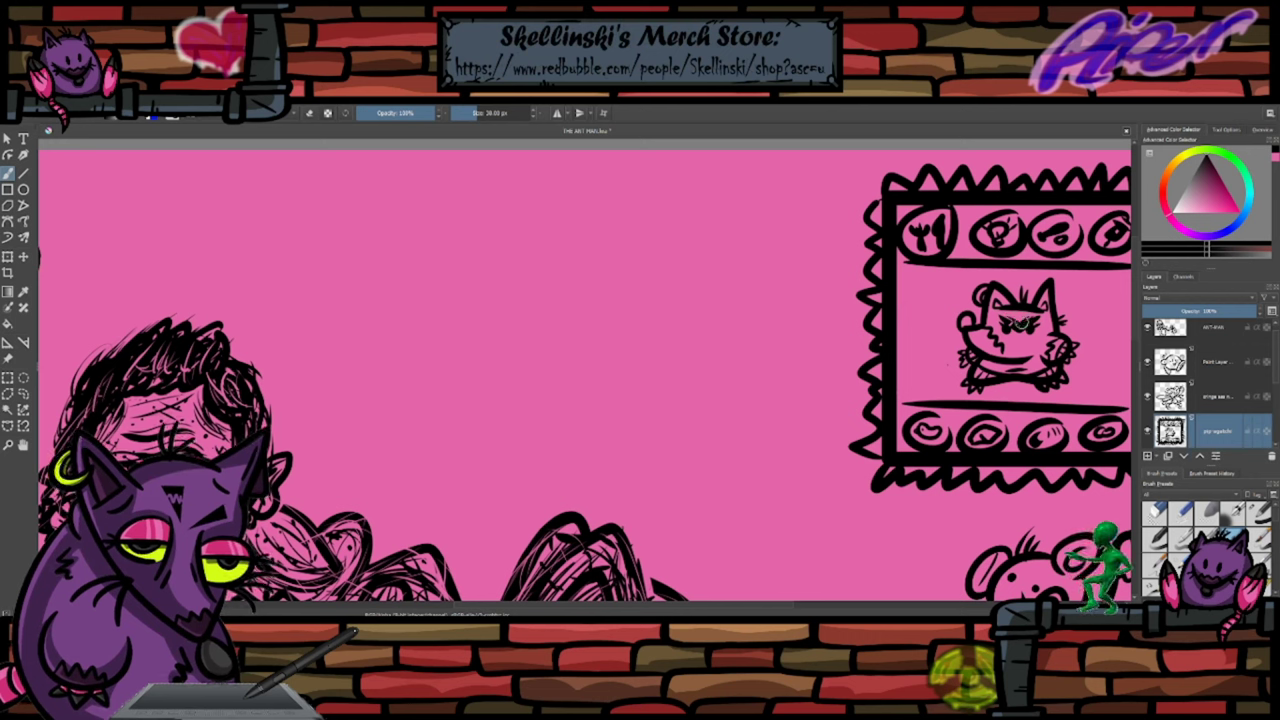
key("e")
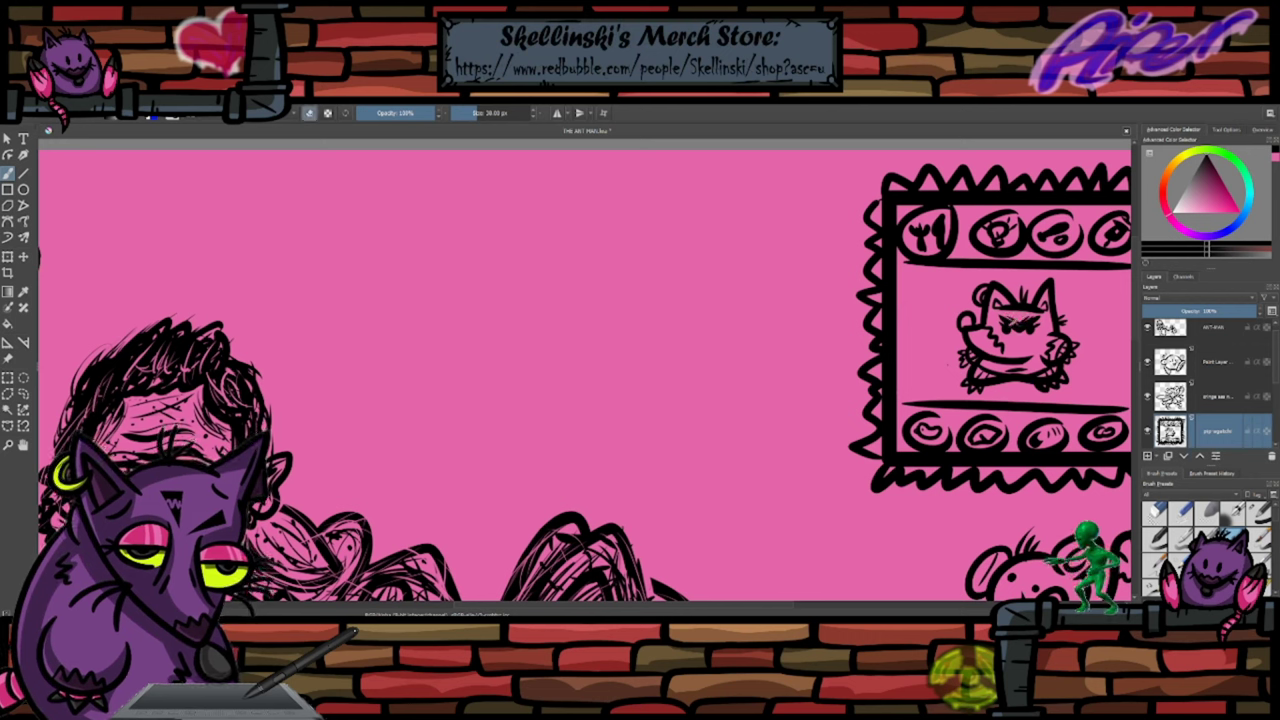
key("e")
left_click_drag(1034, 320, 1028, 327)
key("e")
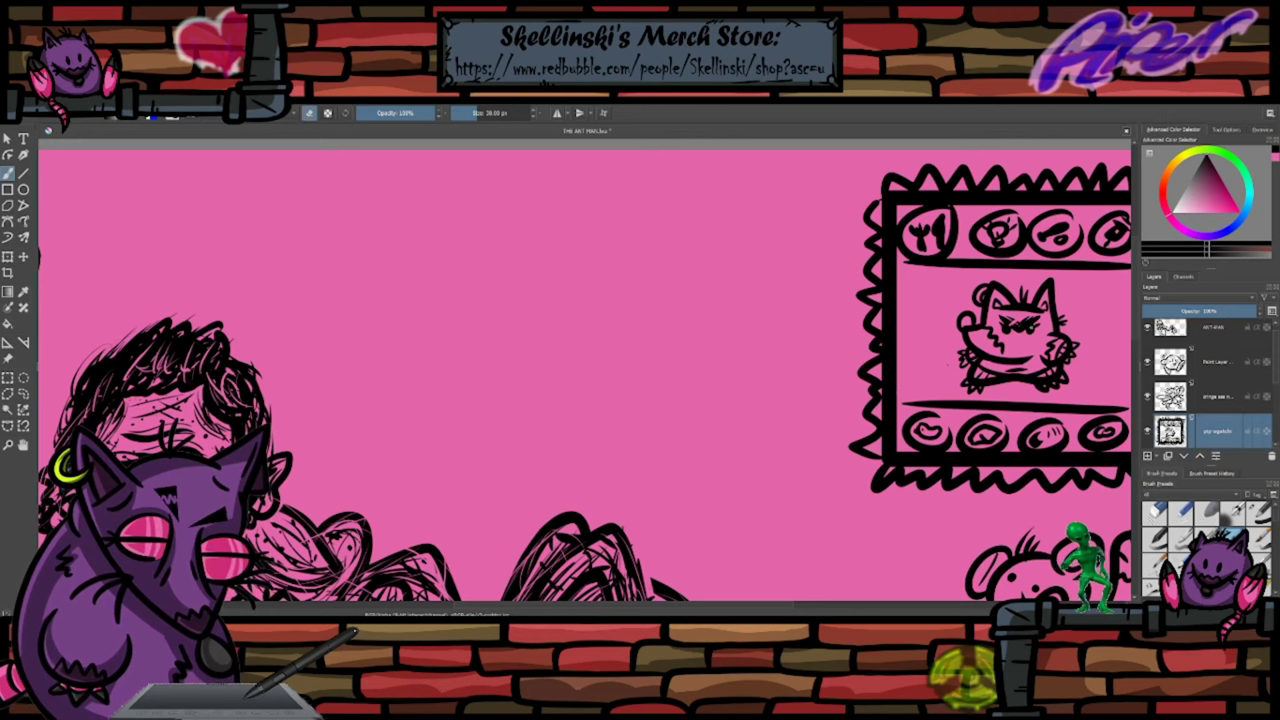
- Try filling the framed creature's round nose solid black and compare it within the whole layout
key("e")
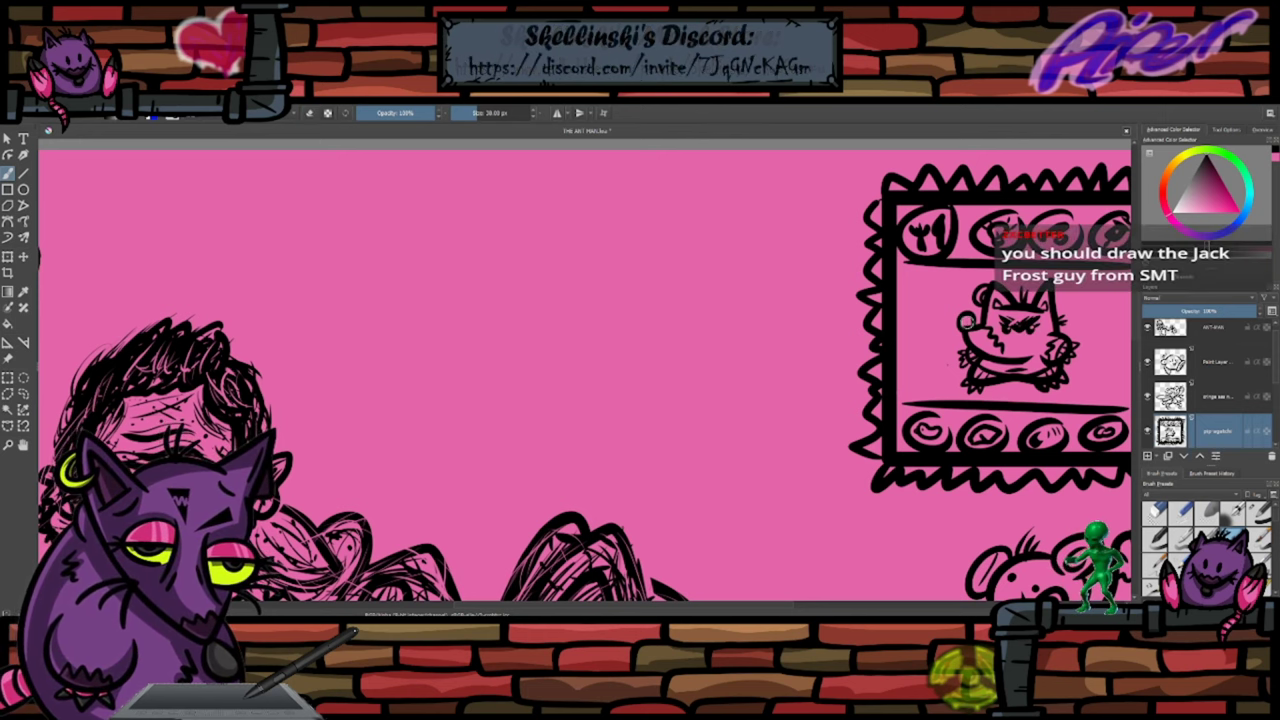
left_click_drag(963, 320, 972, 323)
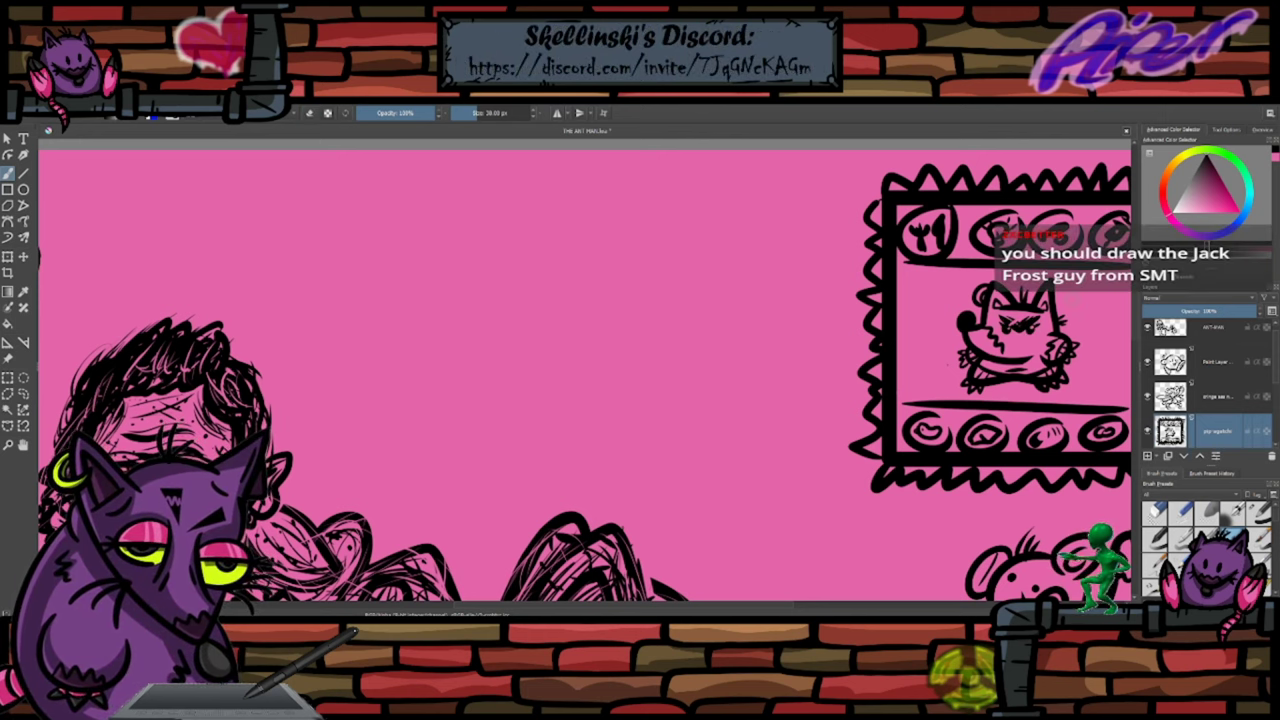
scroll(1065, 300, "down", 3)
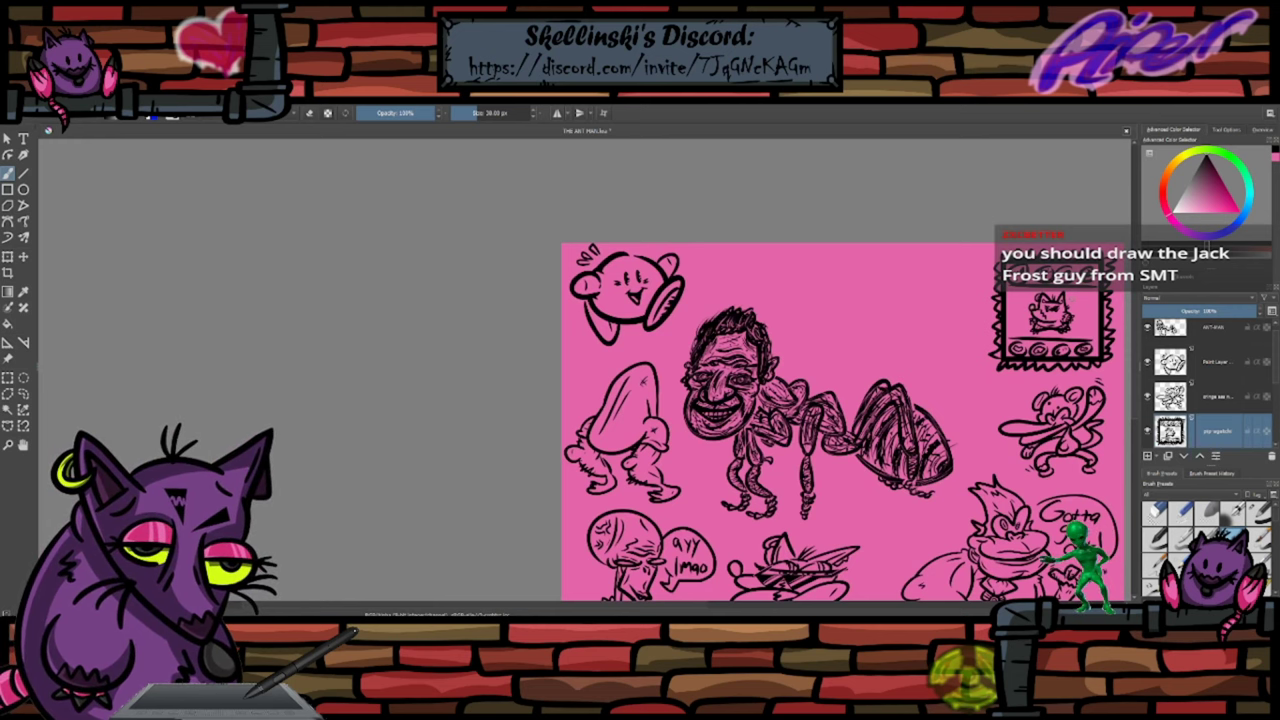
scroll(1040, 323, "up", 5)
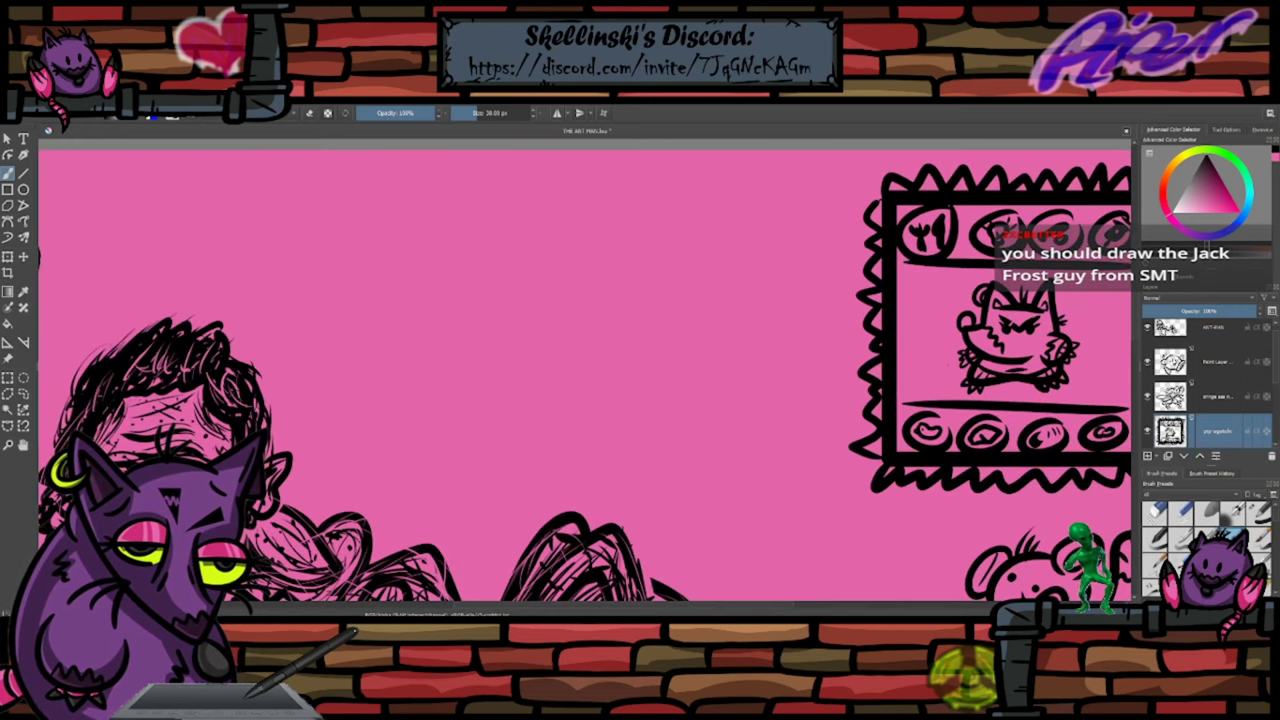
scroll(1100, 327, "down", 3)
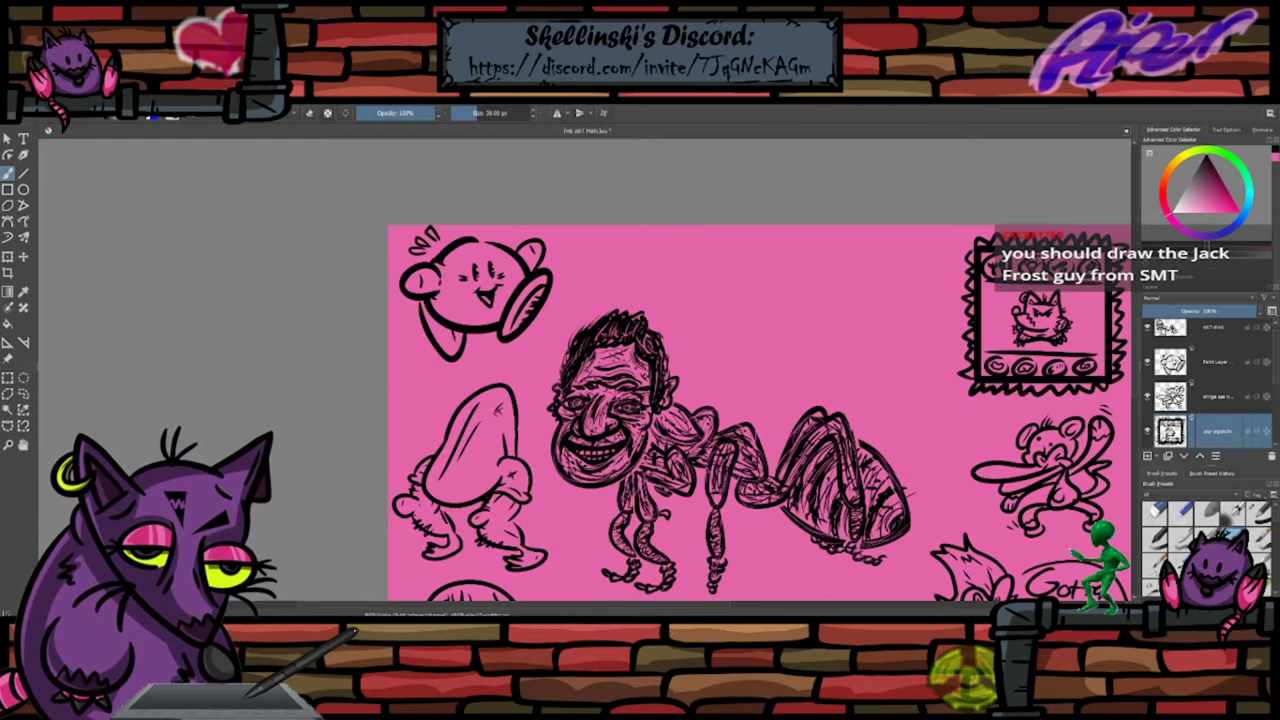
scroll(1110, 275, "up", 2)
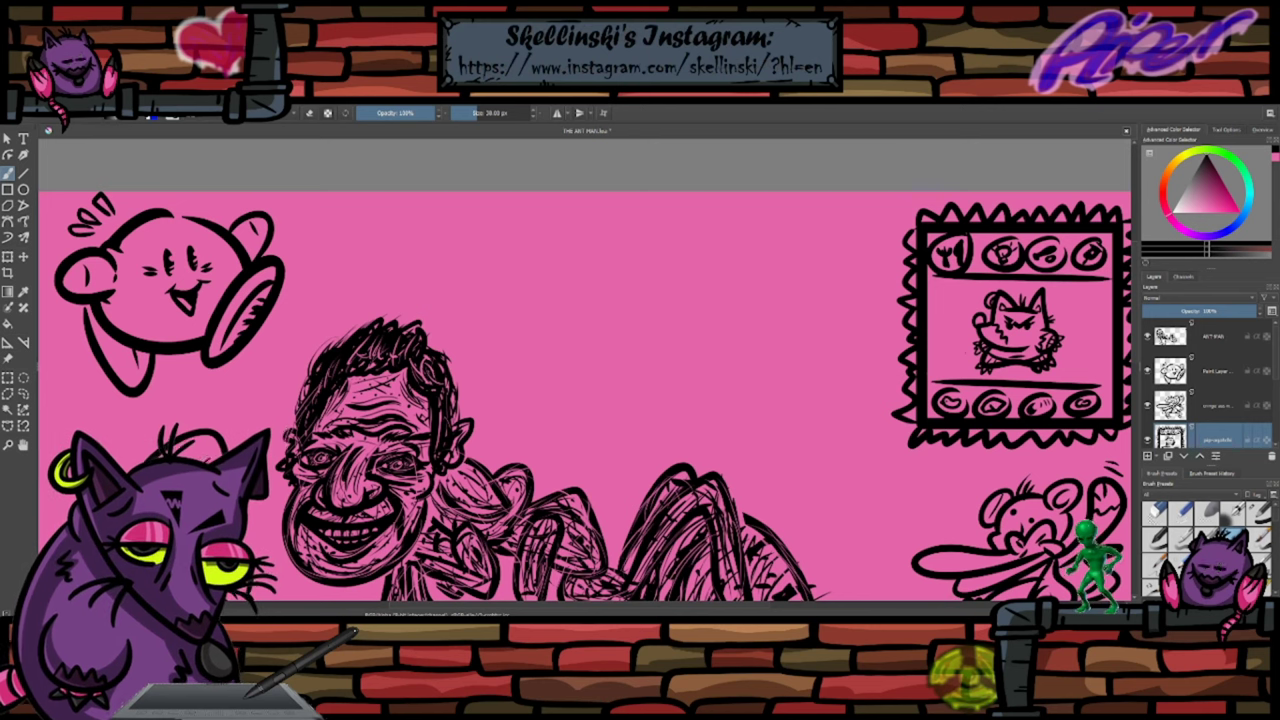
- Rename the layer of the round waving character to "kirby" and the gorilla's layer to "donkey kong"
double_click(1218, 372)
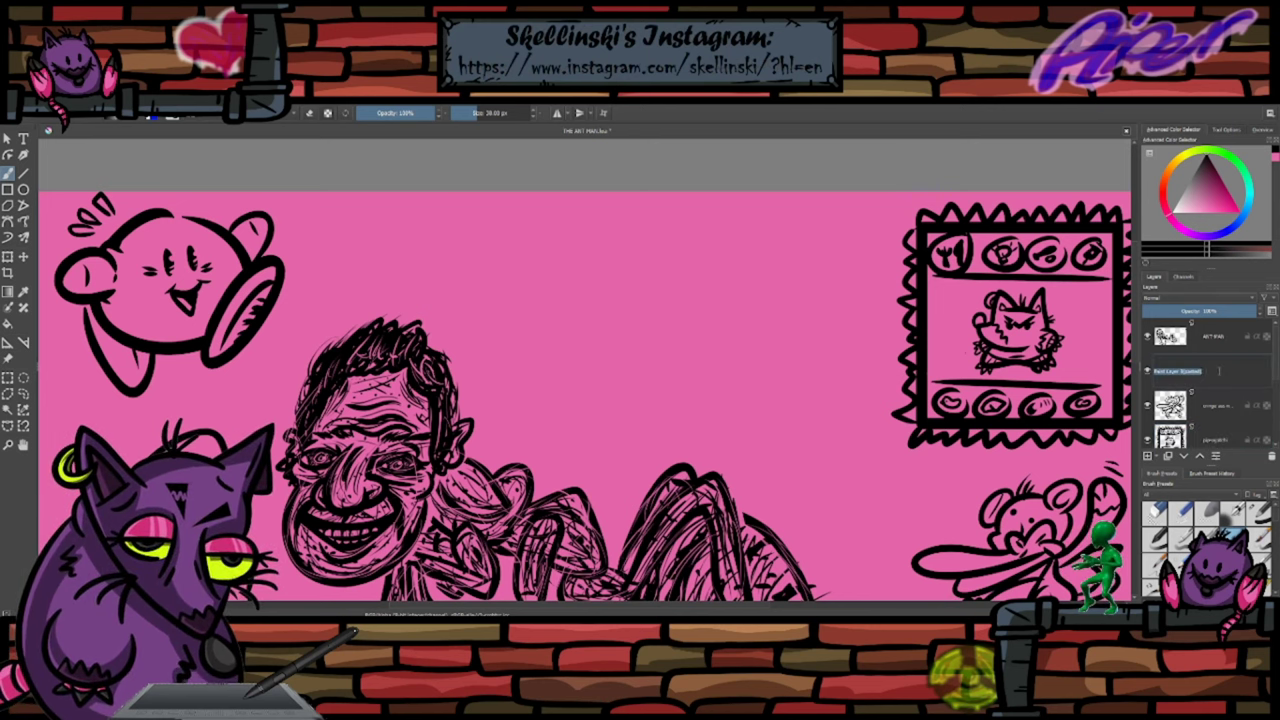
type("kirby")
key("Return")
scroll(1220, 373, "down", 2)
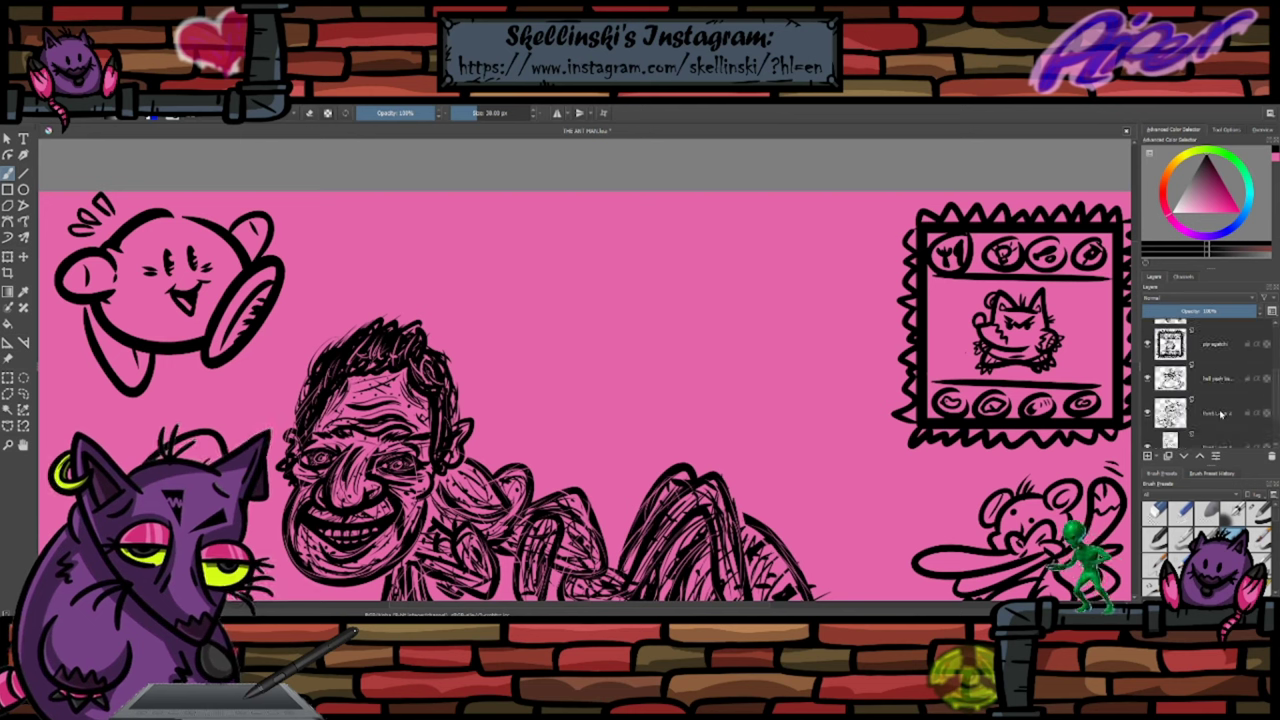
double_click(1220, 414)
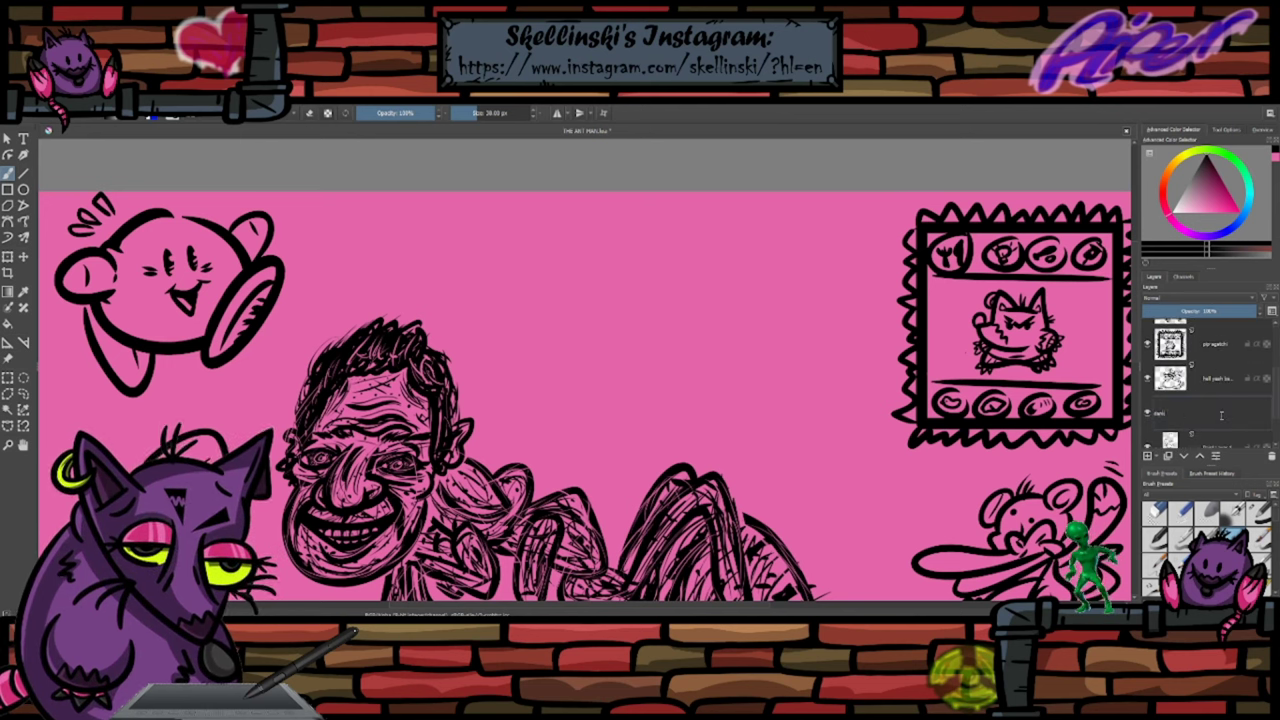
type("donkey kong")
key("Return")
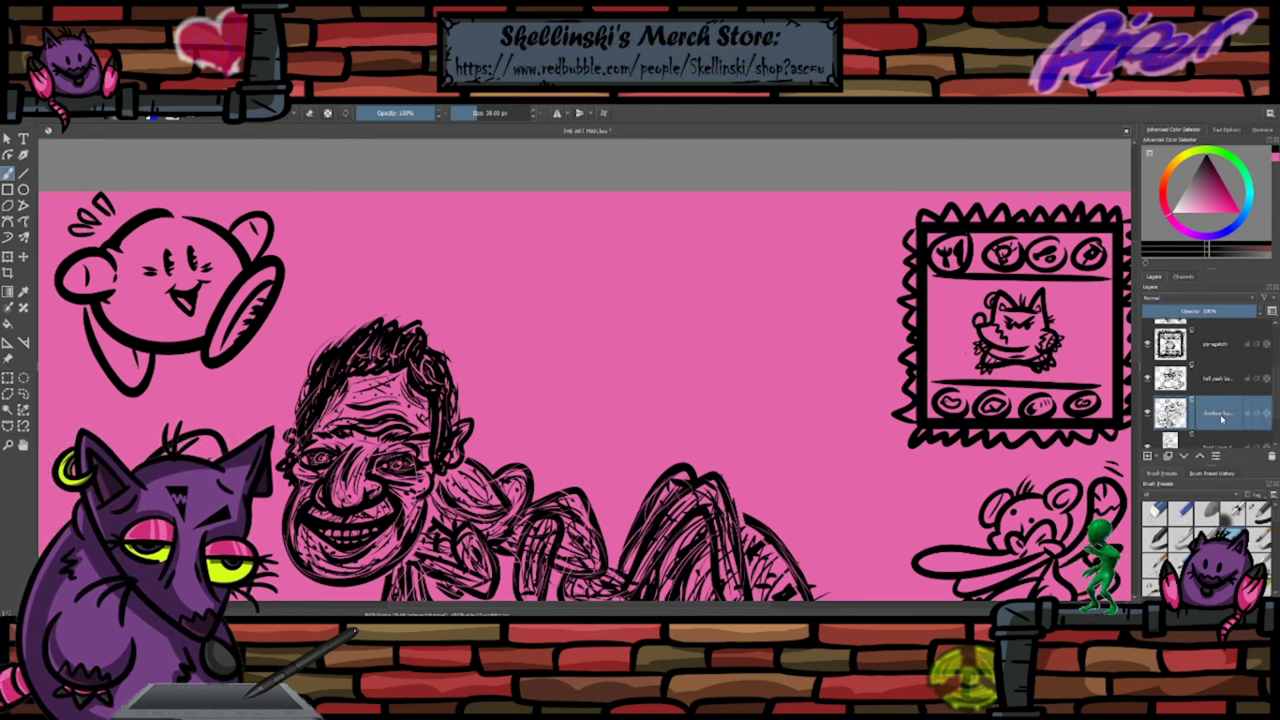
- Rename the lowest paint layer, directly above Background, after the alien drawing
scroll(1220, 414, "down", 2)
double_click(1219, 401)
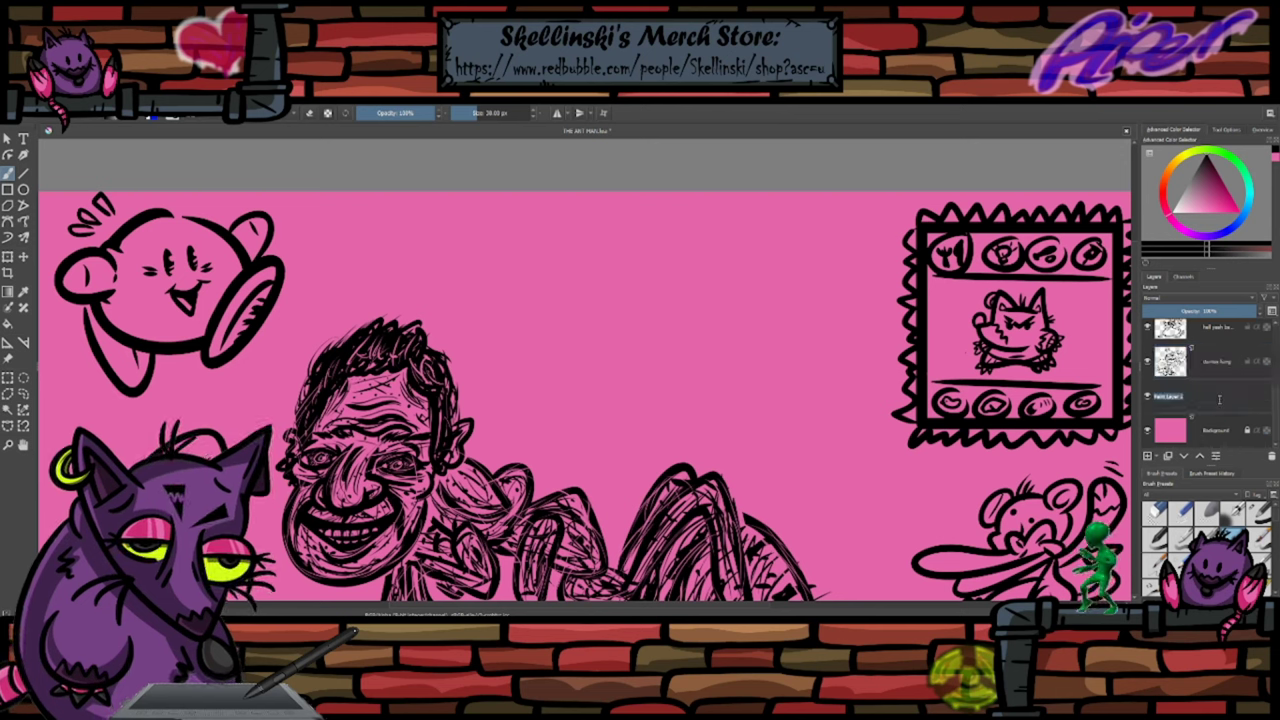
type("in")
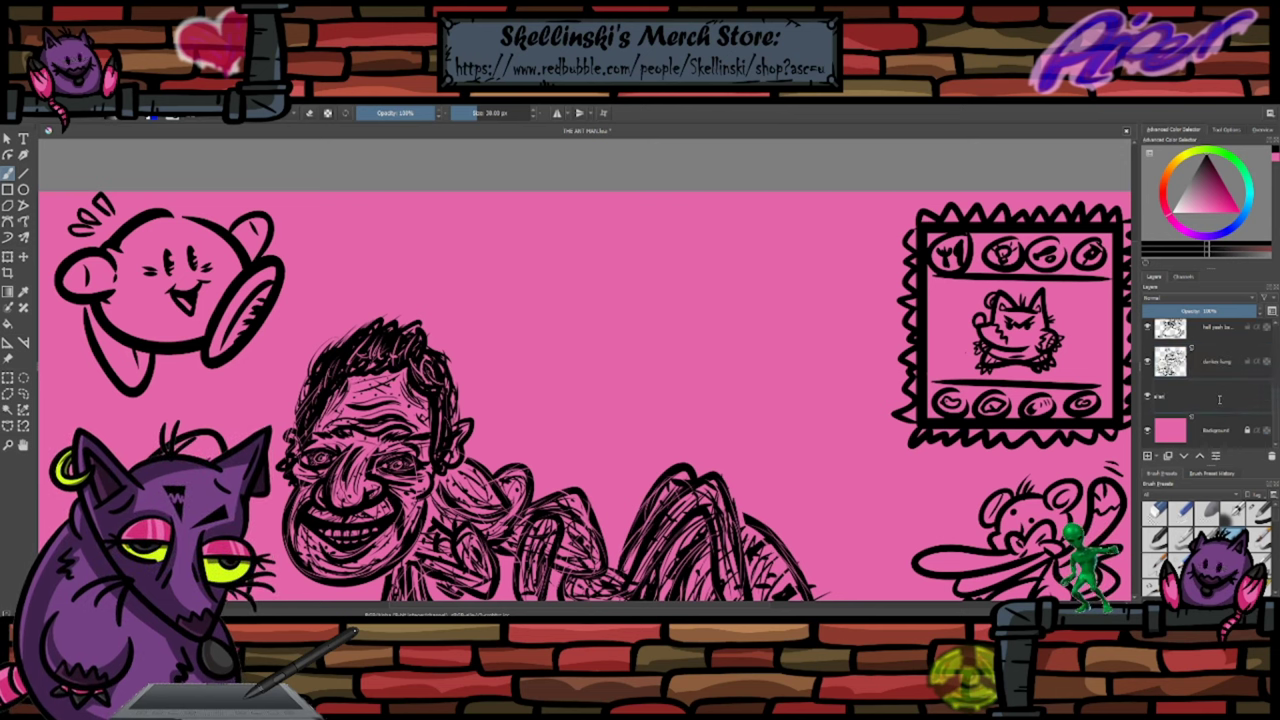
key("Return")
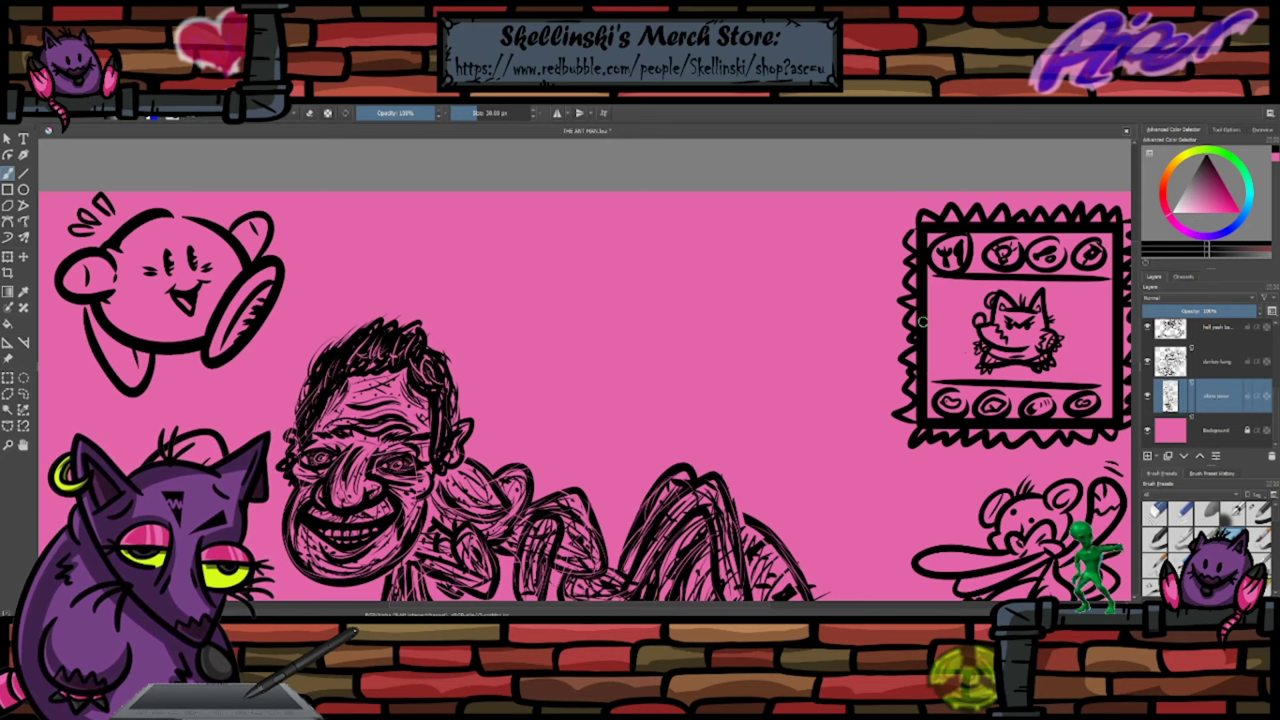
- Add a new paint layer directly above the alien layer for a sketch in the empty area above the ant man
scroll(893, 311, "down", 2)
scroll(893, 311, "up", 1)
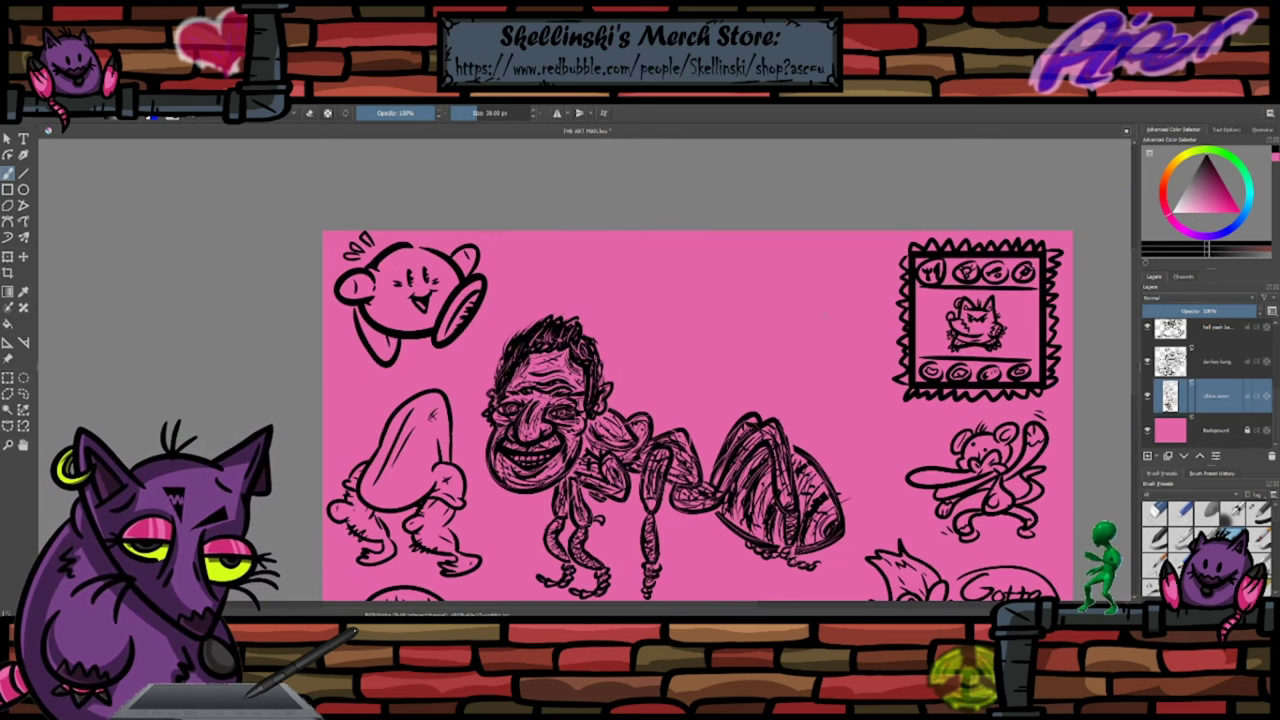
scroll(890, 321, "up", 1)
scroll(876, 323, "down", 2)
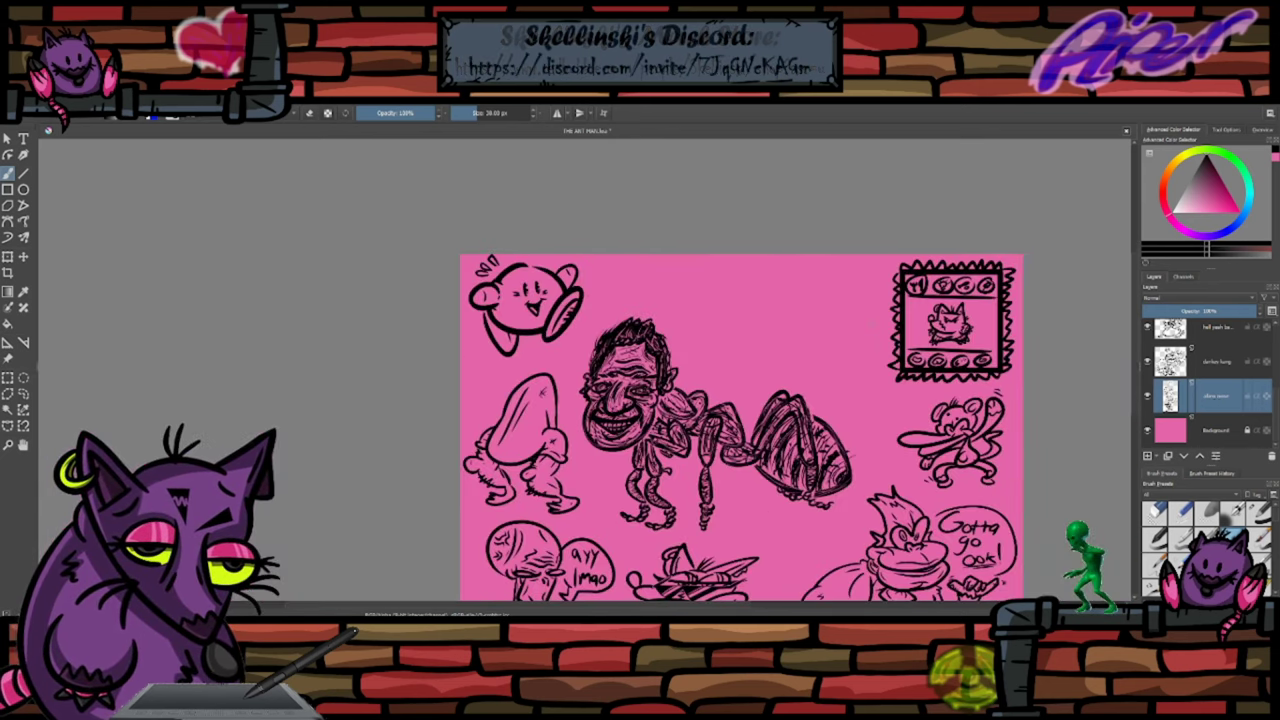
scroll(877, 360, "up", 1)
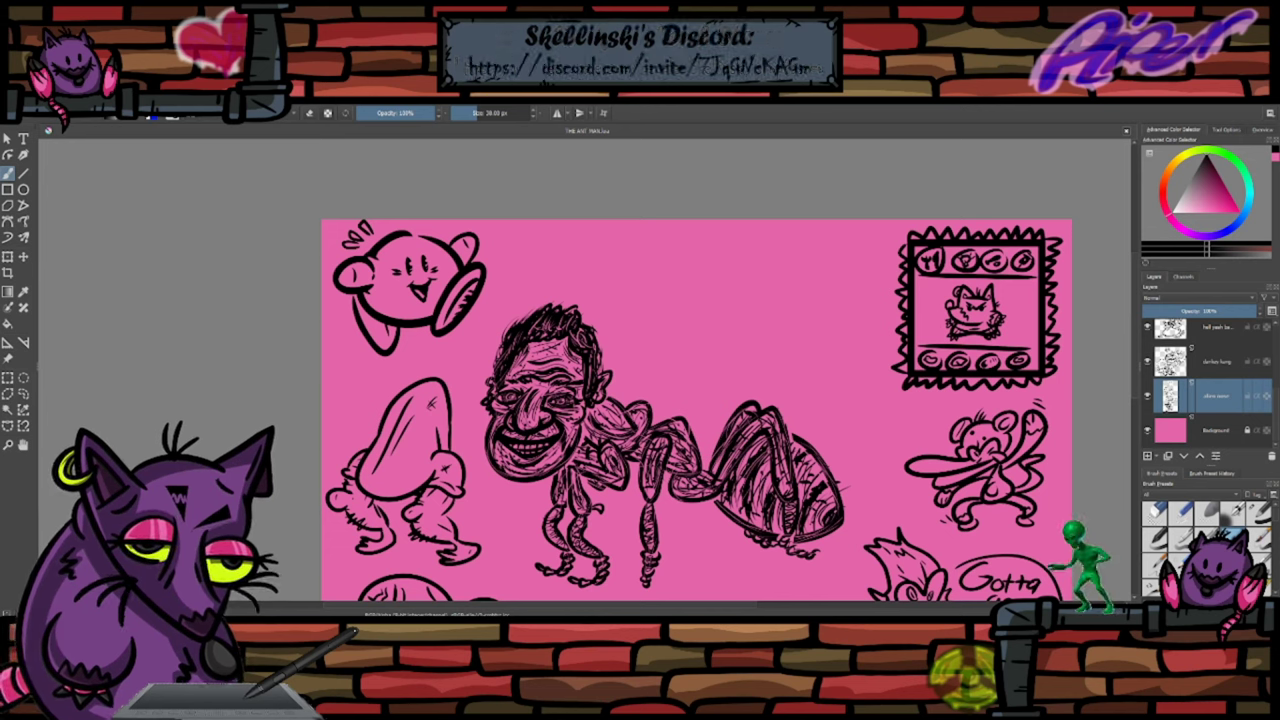
scroll(857, 283, "up", 2)
left_click(1147, 456)
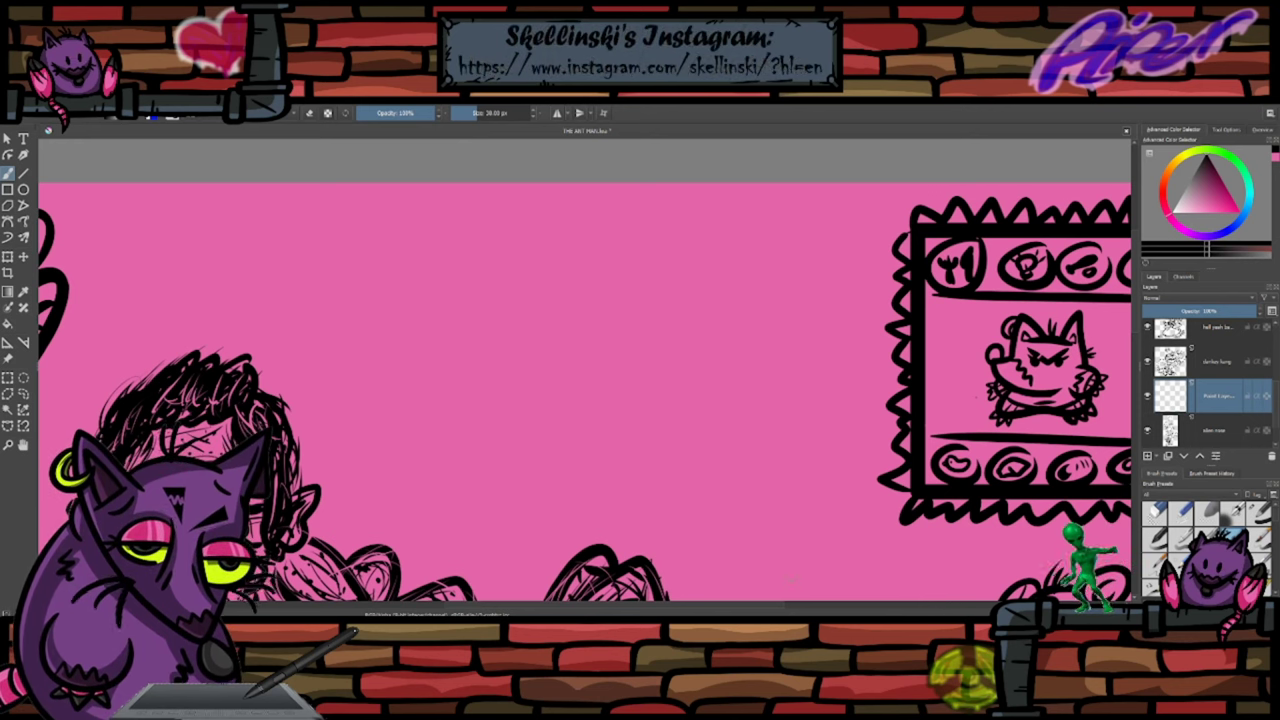
- Draw a round head with two oval eyes and a wide open smile in the empty area above the ant man
mouse_move(552, 365)
left_mouse_down()
mouse_move(630, 283)
mouse_move(556, 355)
mouse_move(640, 283)
mouse_move(609, 336)
mouse_move(621, 309)
mouse_move(656, 308)
left_mouse_up()
key("ctrl+z")
key("ctrl+z")
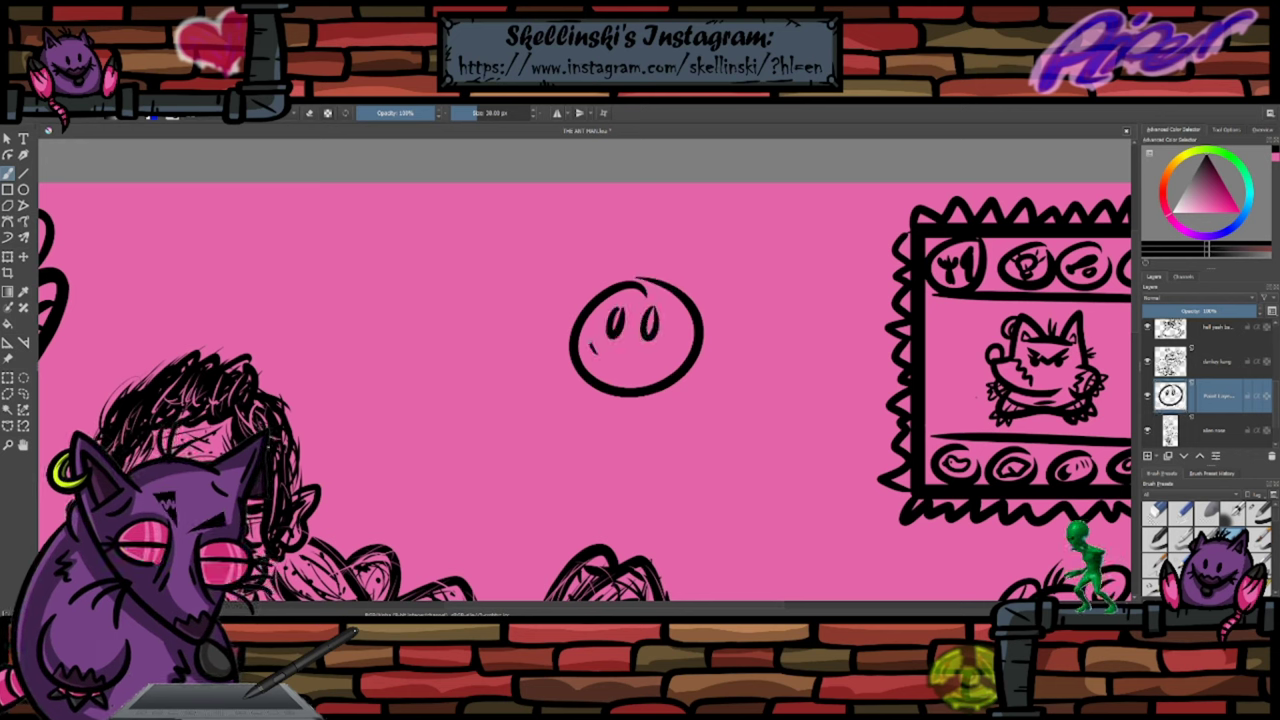
mouse_move(588, 334)
left_mouse_down()
mouse_move(616, 347)
mouse_move(662, 342)
mouse_move(679, 325)
left_mouse_up()
key("ctrl+z")
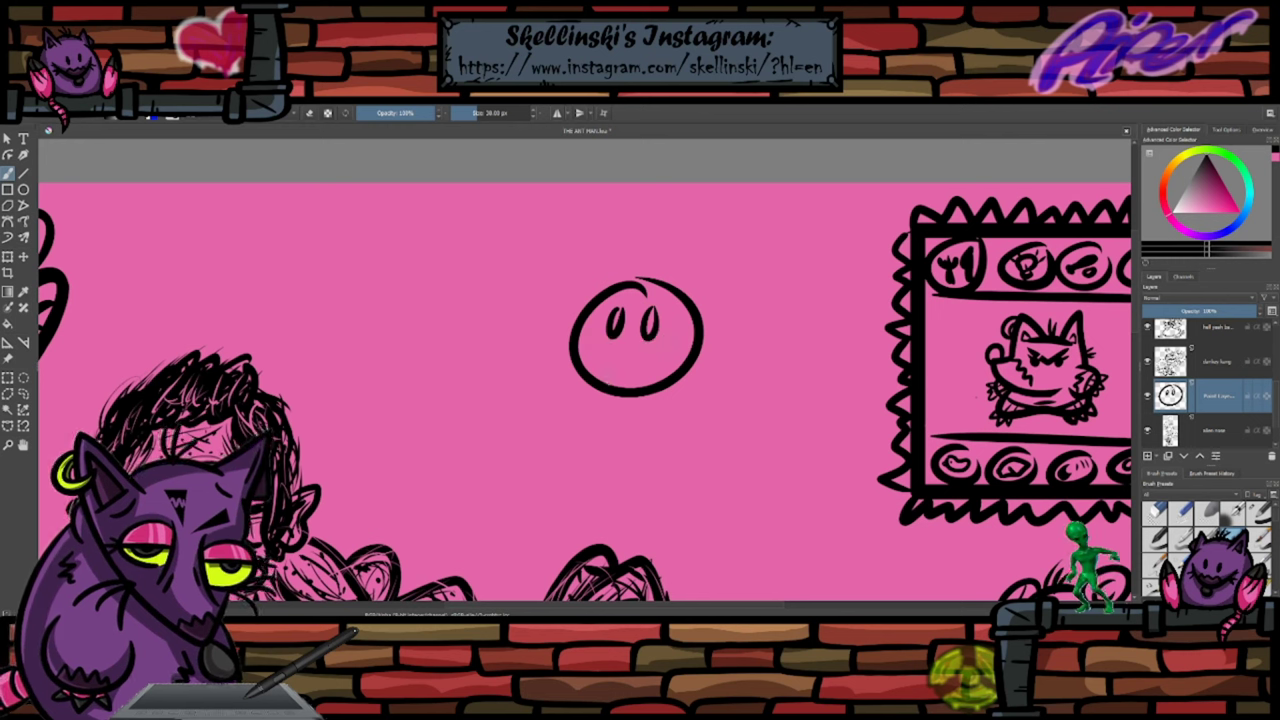
mouse_move(621, 385)
left_mouse_down()
mouse_move(588, 345)
mouse_move(624, 385)
mouse_move(671, 345)
left_mouse_up()
key("ctrl+z")
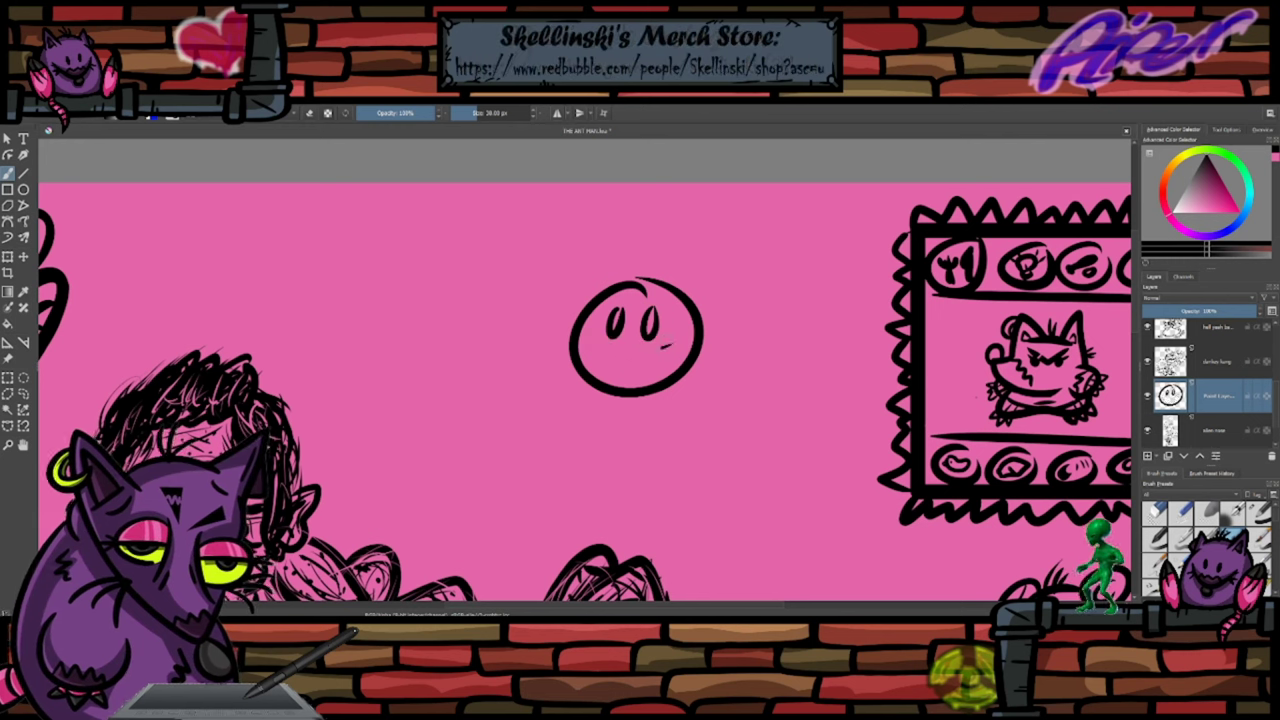
left_click_drag(588, 338, 666, 346)
mouse_move(586, 336)
left_mouse_down()
mouse_move(616, 370)
mouse_move(682, 334)
left_mouse_up()
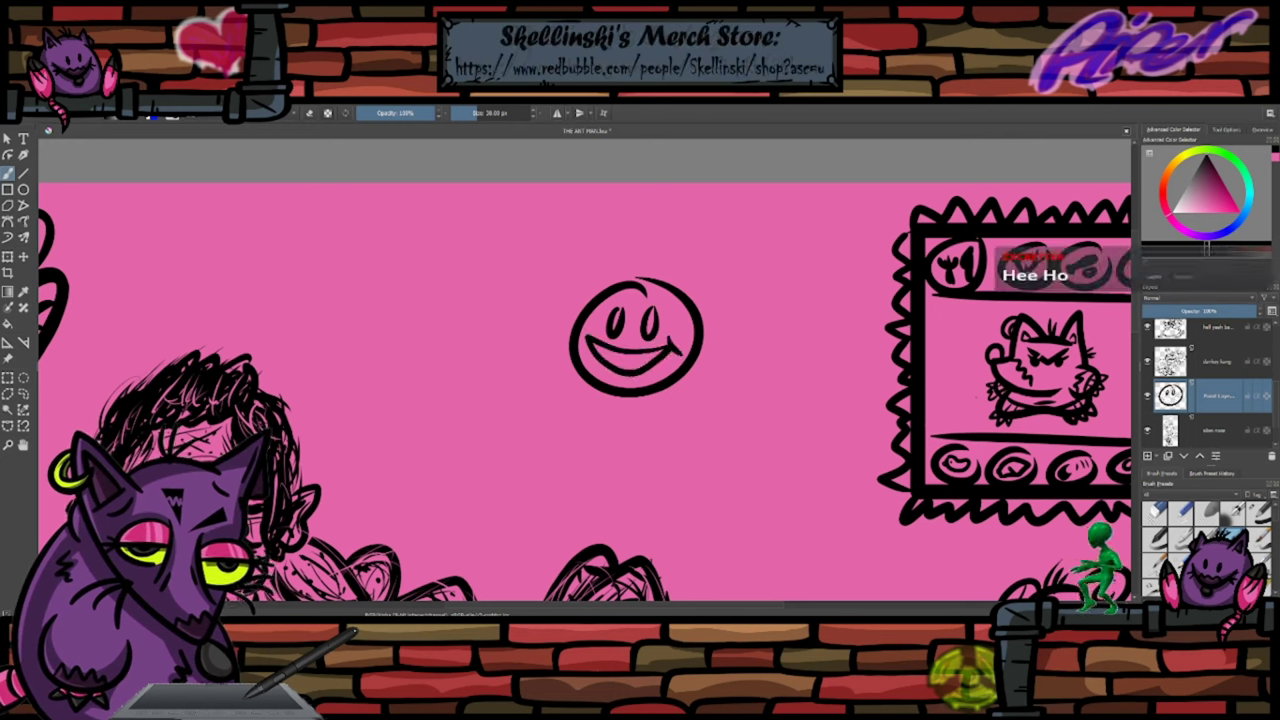
- Fill the round face's eyes and mouth solid black, leaving pointed teeth clear, and add short blush lines on the cheeks
mouse_move(596, 324)
left_mouse_down()
mouse_move(615, 362)
mouse_move(595, 345)
mouse_move(633, 366)
mouse_move(662, 351)
mouse_move(615, 352)
mouse_move(642, 358)
mouse_move(621, 365)
mouse_move(628, 349)
mouse_move(609, 341)
mouse_move(654, 347)
left_mouse_up()
key("e")
key("ctrl+z")
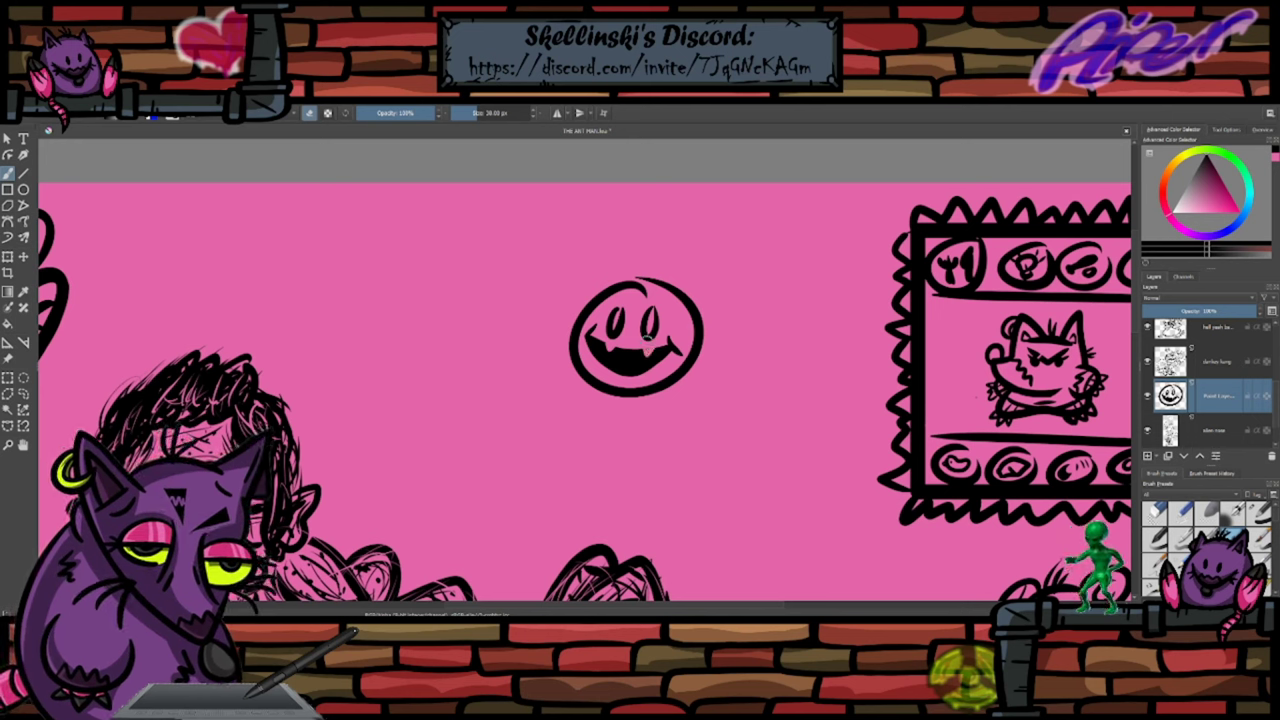
key("e")
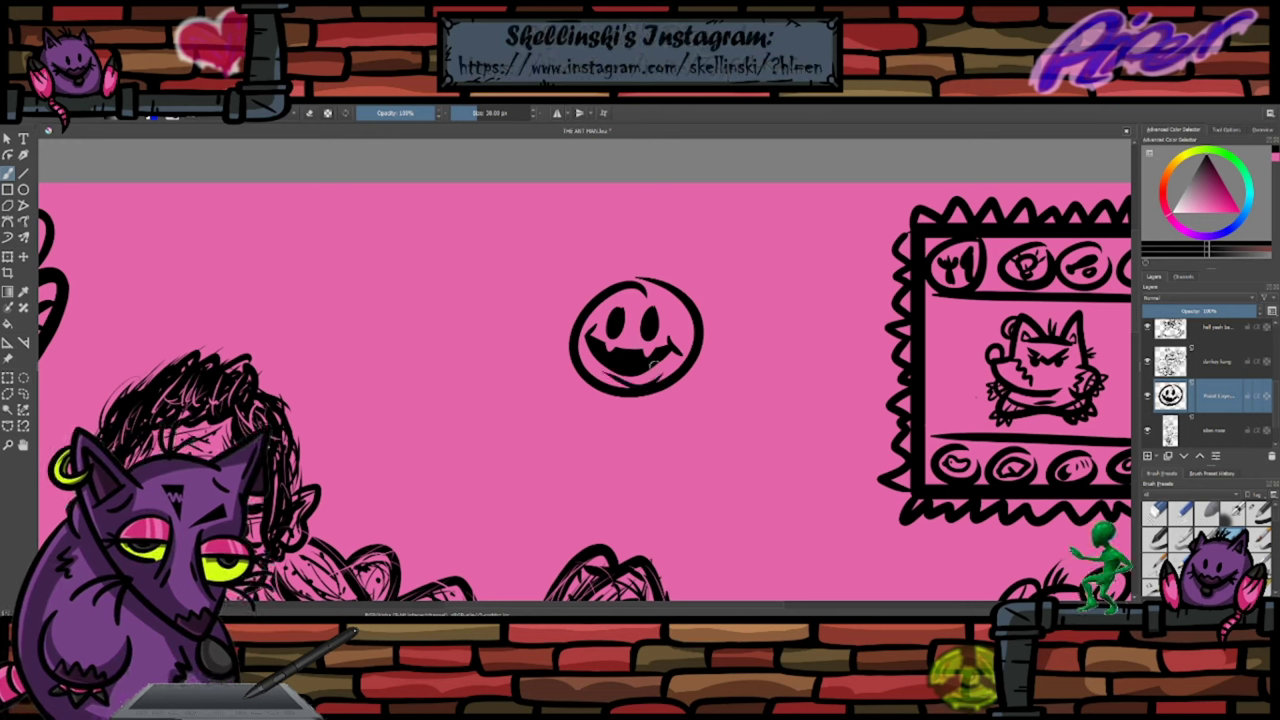
key("ctrl+z")
left_click_drag(656, 377, 609, 375)
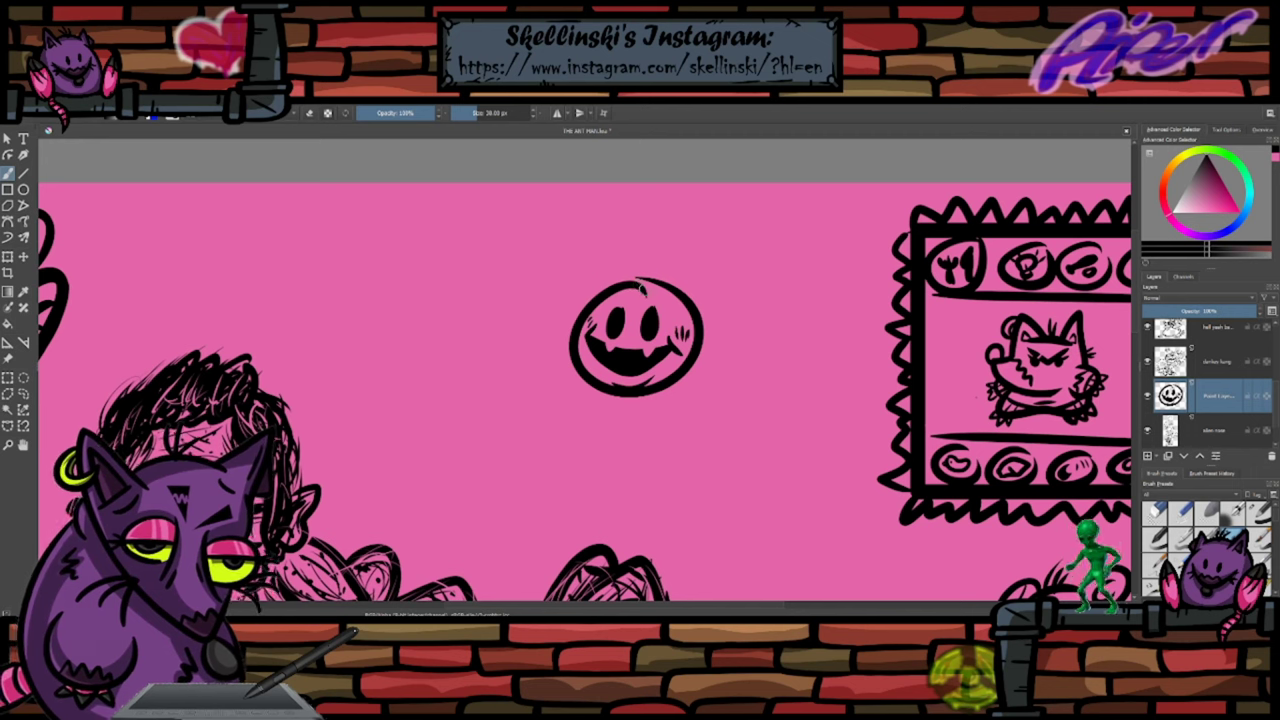
- Erase the top of the round head's outline and draw a domed cap with two curled side points over it
key("e")
mouse_move(616, 280)
left_mouse_down()
mouse_move(662, 282)
mouse_move(678, 264)
left_mouse_up()
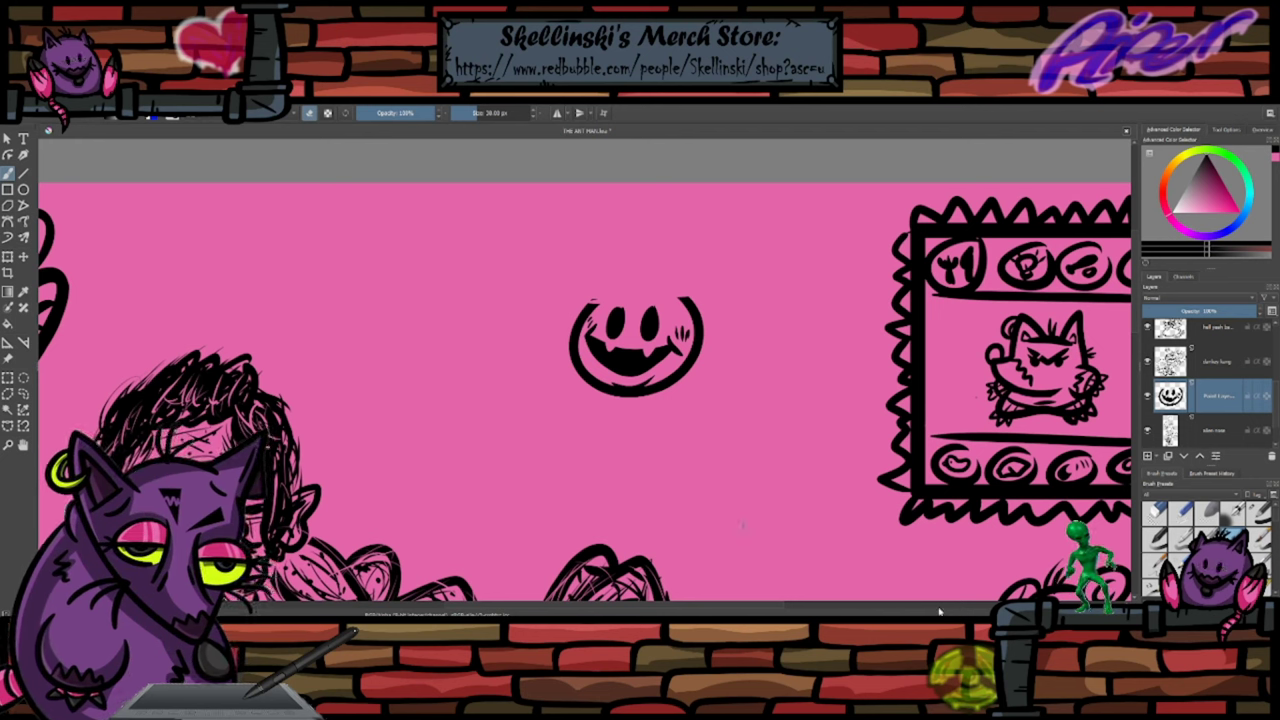
mouse_move(691, 303)
left_mouse_down()
mouse_move(699, 319)
mouse_move(691, 304)
left_mouse_up()
mouse_move(592, 302)
left_mouse_down()
mouse_move(572, 332)
mouse_move(620, 288)
mouse_move(720, 325)
mouse_move(745, 300)
mouse_move(586, 300)
mouse_move(598, 308)
mouse_move(552, 332)
mouse_move(578, 331)
mouse_move(556, 311)
left_mouse_up()
key("e")
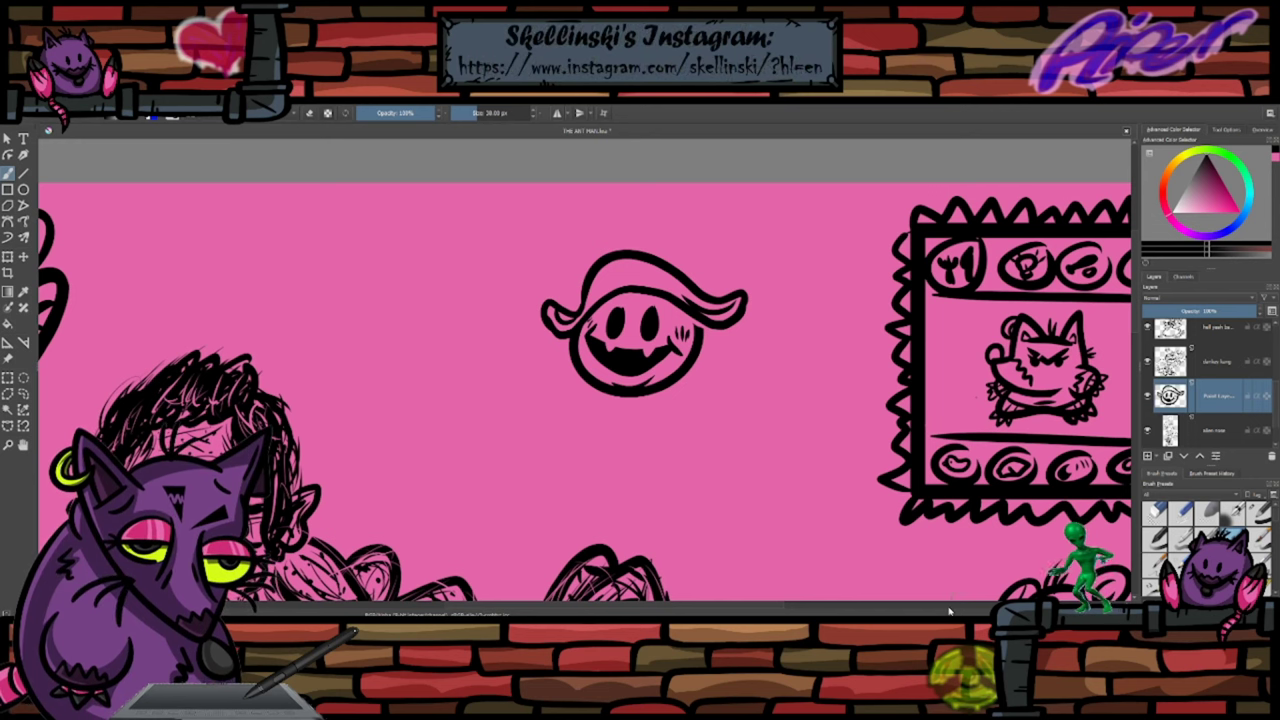
- Undo the domed cap and the erased outline on the round head above the ant man
key("ctrl+z")
key("ctrl+z")
key("ctrl+z")
key("ctrl+z")
key("ctrl+z")
key("ctrl+z")
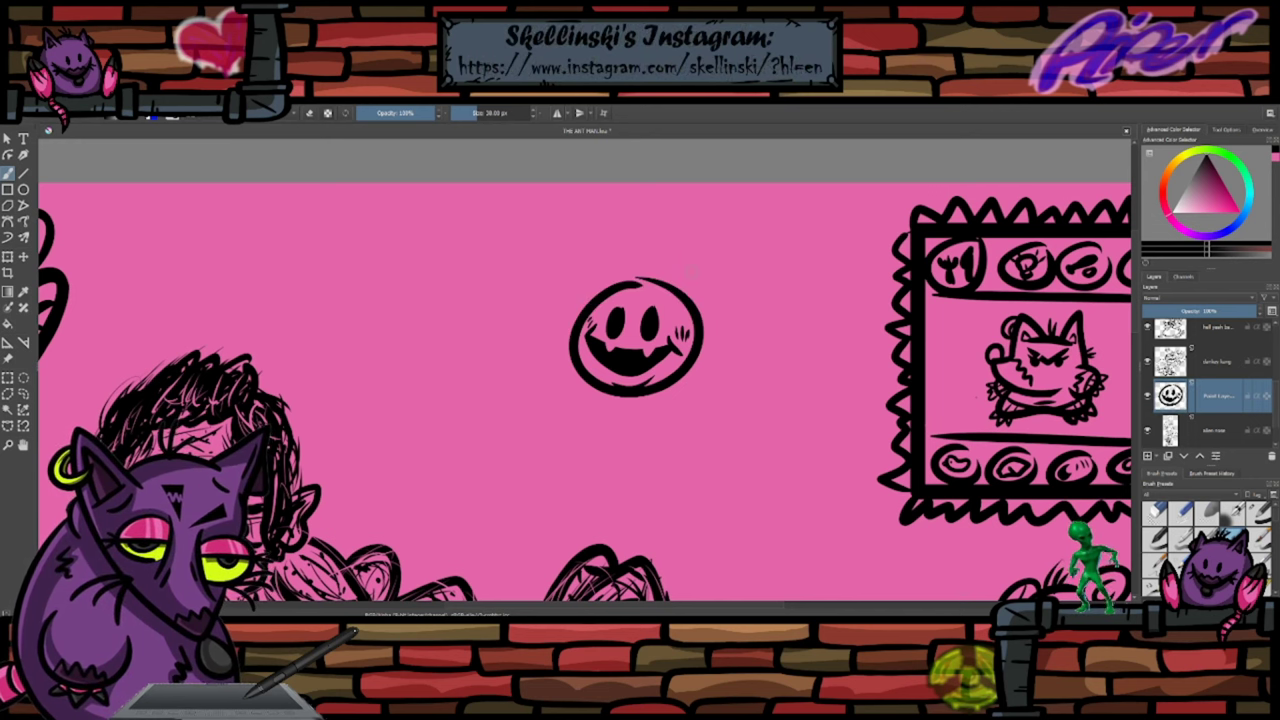
- Add a paint layer above the face and draw a domed hat with two drooping side flaps around the head
scroll(689, 269, "up", 2)
left_click(1148, 457)
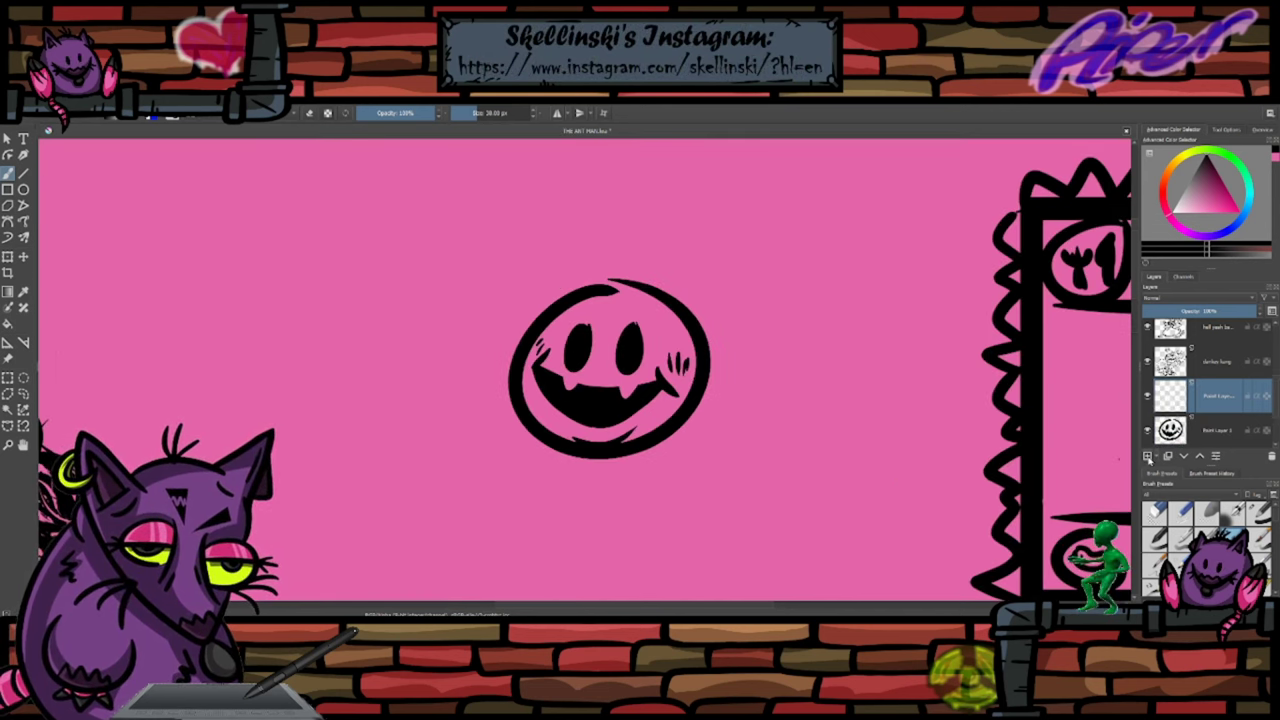
mouse_move(615, 308)
left_mouse_down()
mouse_move(710, 410)
mouse_move(755, 362)
mouse_move(705, 335)
mouse_move(757, 408)
mouse_move(712, 330)
mouse_move(640, 258)
mouse_move(500, 352)
mouse_move(515, 422)
left_mouse_up()
key("ctrl+z")
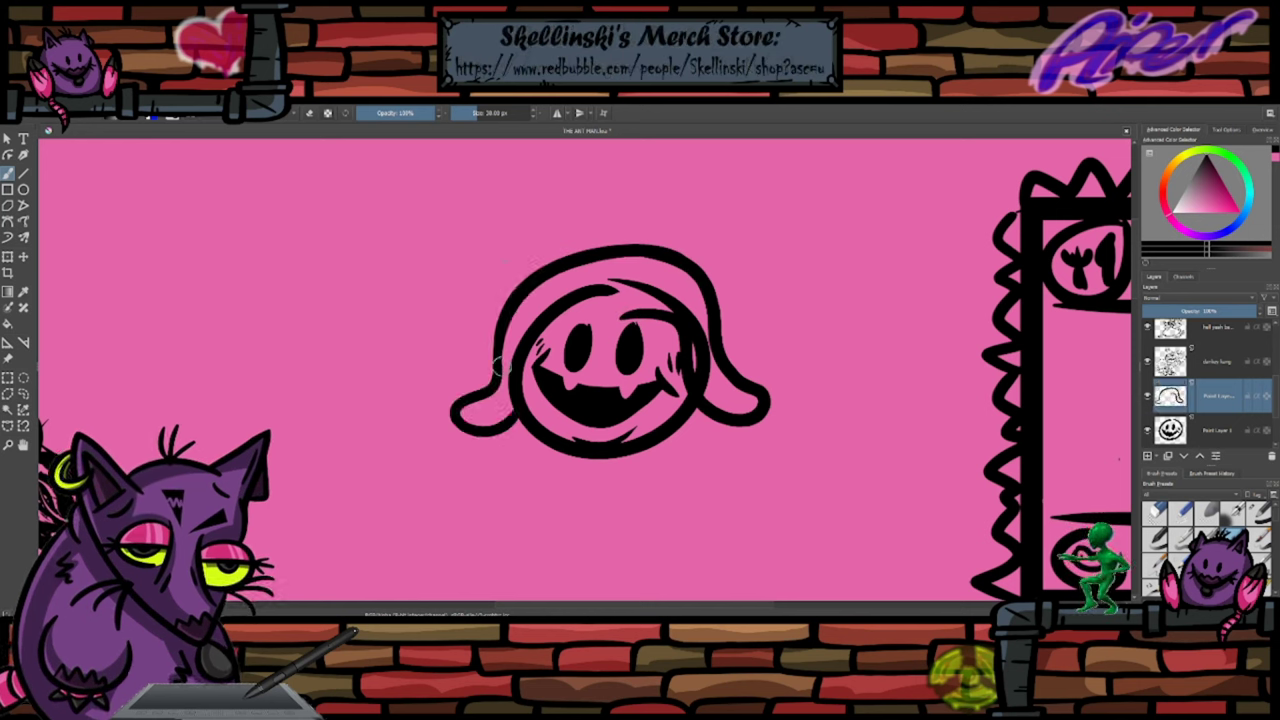
mouse_move(648, 244)
left_mouse_down()
mouse_move(688, 189)
mouse_move(752, 221)
mouse_move(809, 190)
mouse_move(830, 253)
mouse_move(865, 235)
mouse_move(816, 288)
mouse_move(800, 228)
mouse_move(741, 266)
mouse_move(702, 282)
left_mouse_up()
key("ctrl+z")
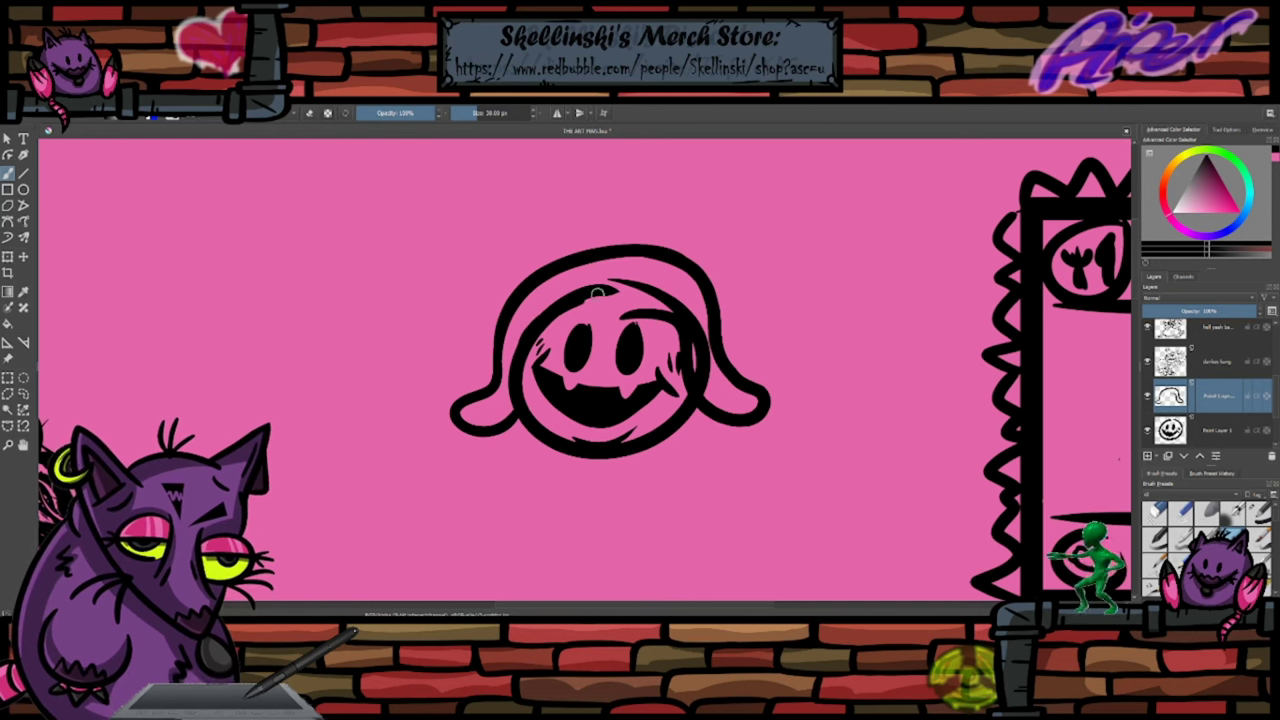
- Lower the face layer's opacity and draw the hat's wavy front edge across the forehead on the hat layer
left_click(1229, 431)
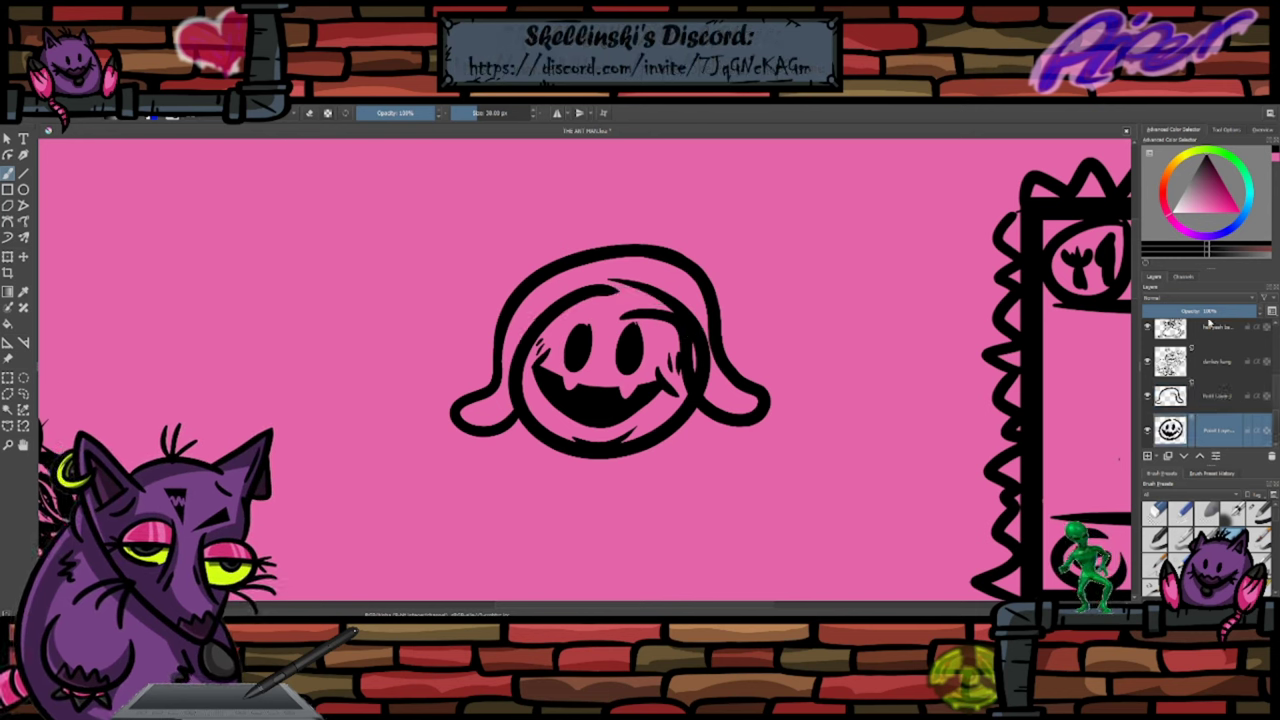
left_click_drag(1212, 311, 1204, 311)
left_click(1224, 396)
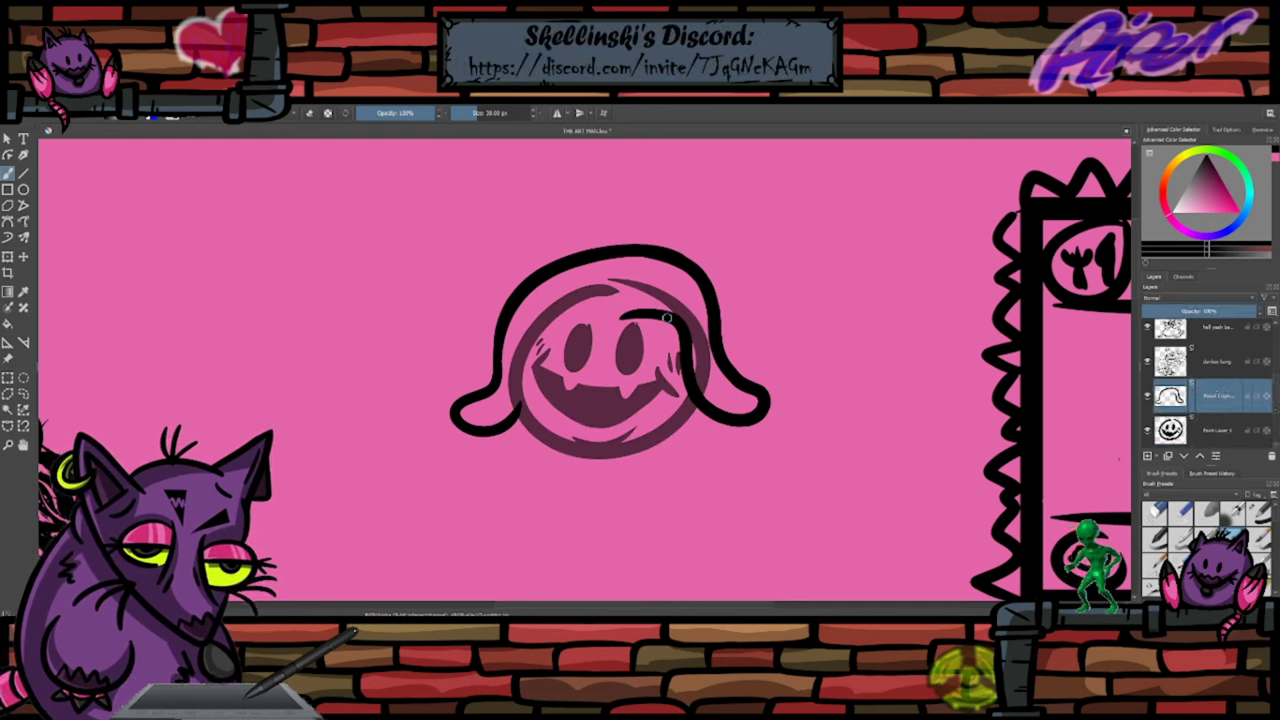
left_click_drag(638, 315, 514, 366)
key("ctrl+z")
key("e")
left_click_drag(680, 312, 536, 332)
key("e")
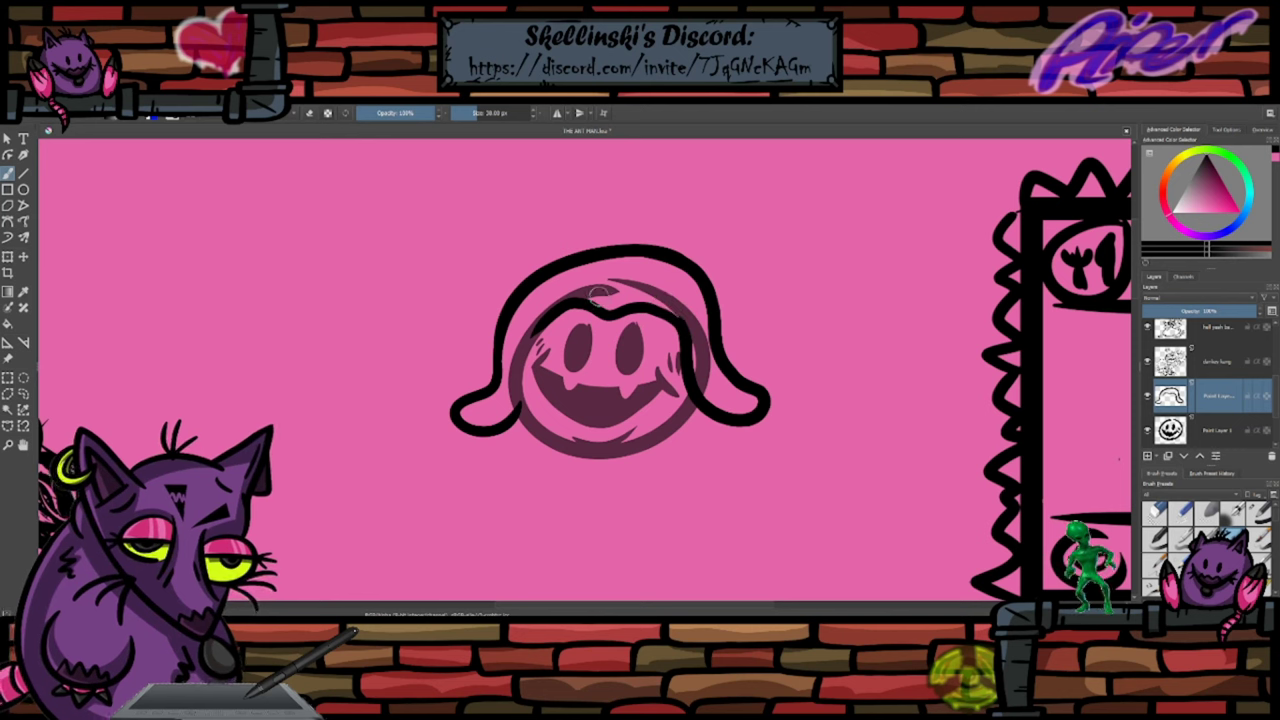
left_click_drag(545, 324, 516, 408)
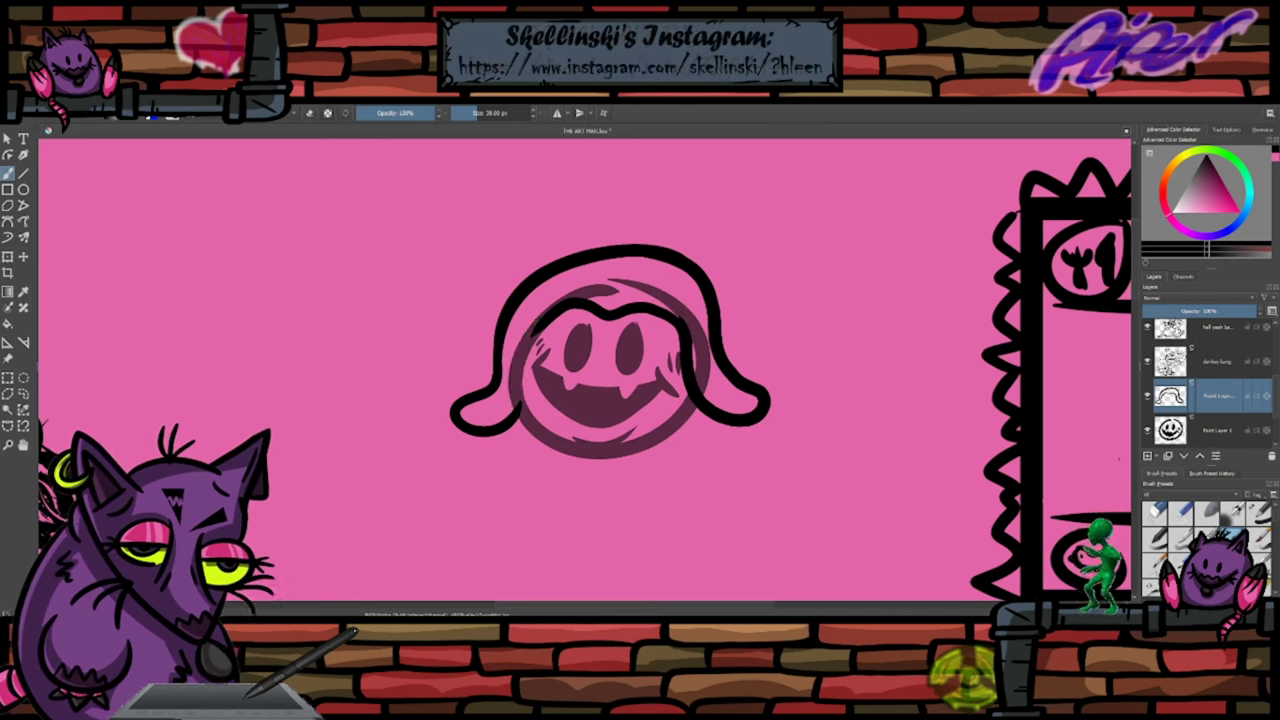
- On the face layer, erase the head outline overlapping the hat and the blush lines, and cut small notches into the eyes
key("Page_Down")
key("e")
mouse_move(637, 285)
left_mouse_down()
mouse_move(580, 297)
mouse_move(668, 300)
mouse_move(703, 355)
mouse_move(700, 395)
left_mouse_up()
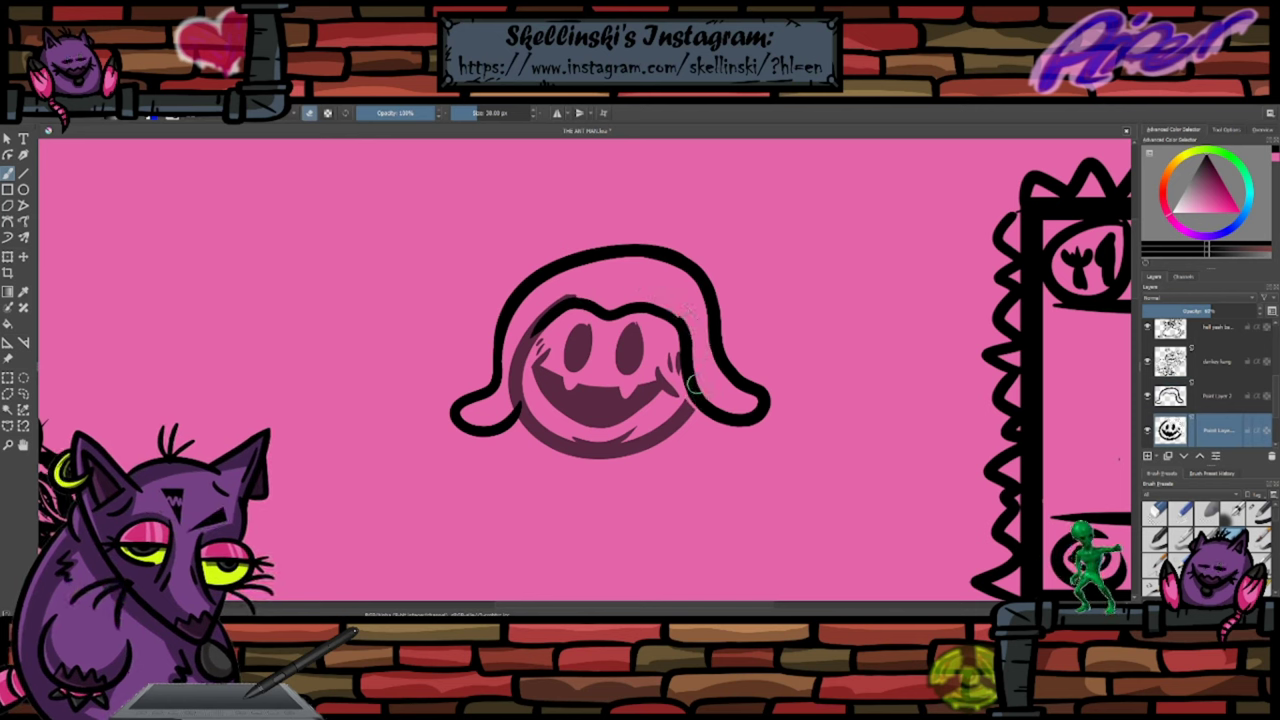
left_click_drag(540, 334, 539, 354)
key("ctrl+z")
key("ctrl+z")
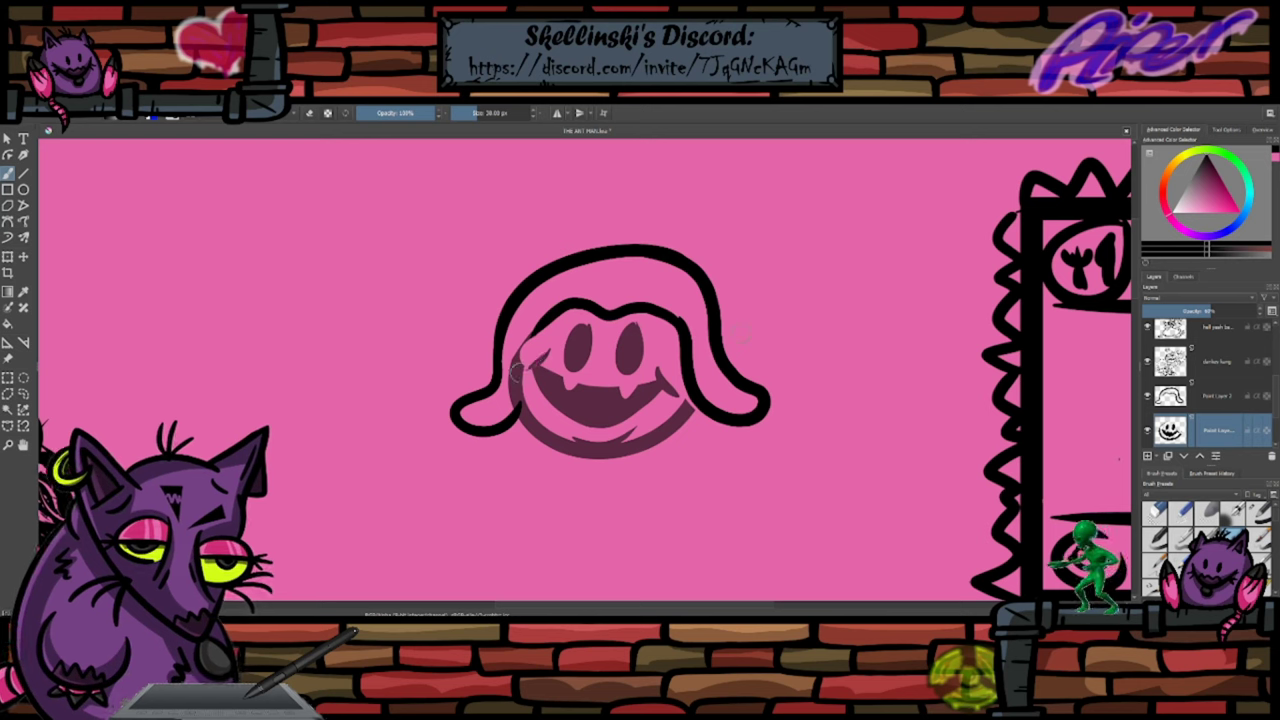
key("e")
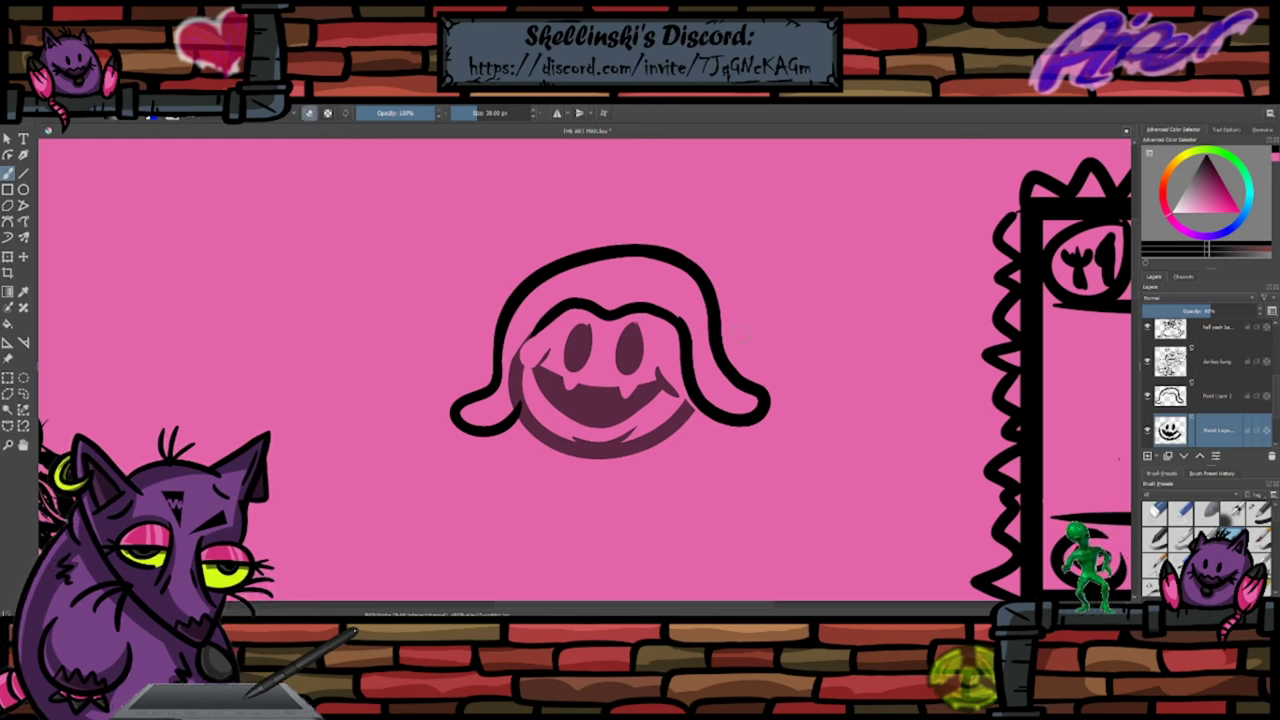
key("e")
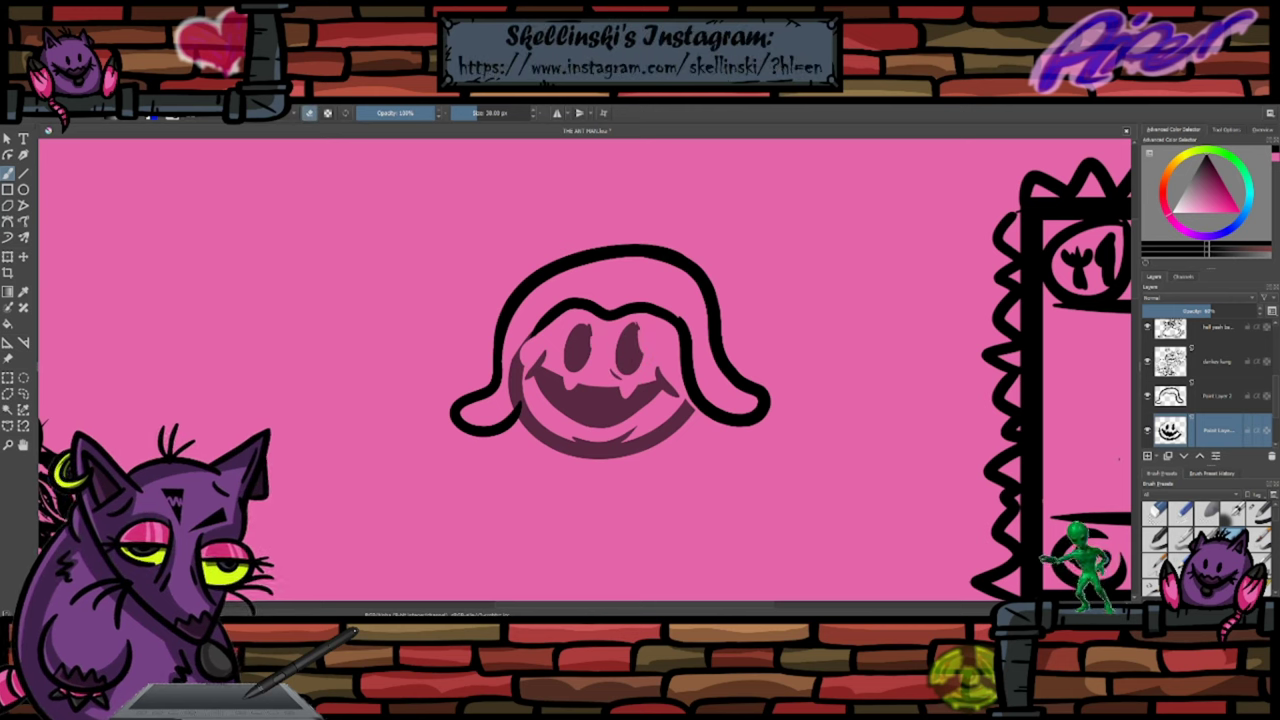
- Restore the face layer to 100% opacity and merge the hat layer down into it
left_click(1221, 397)
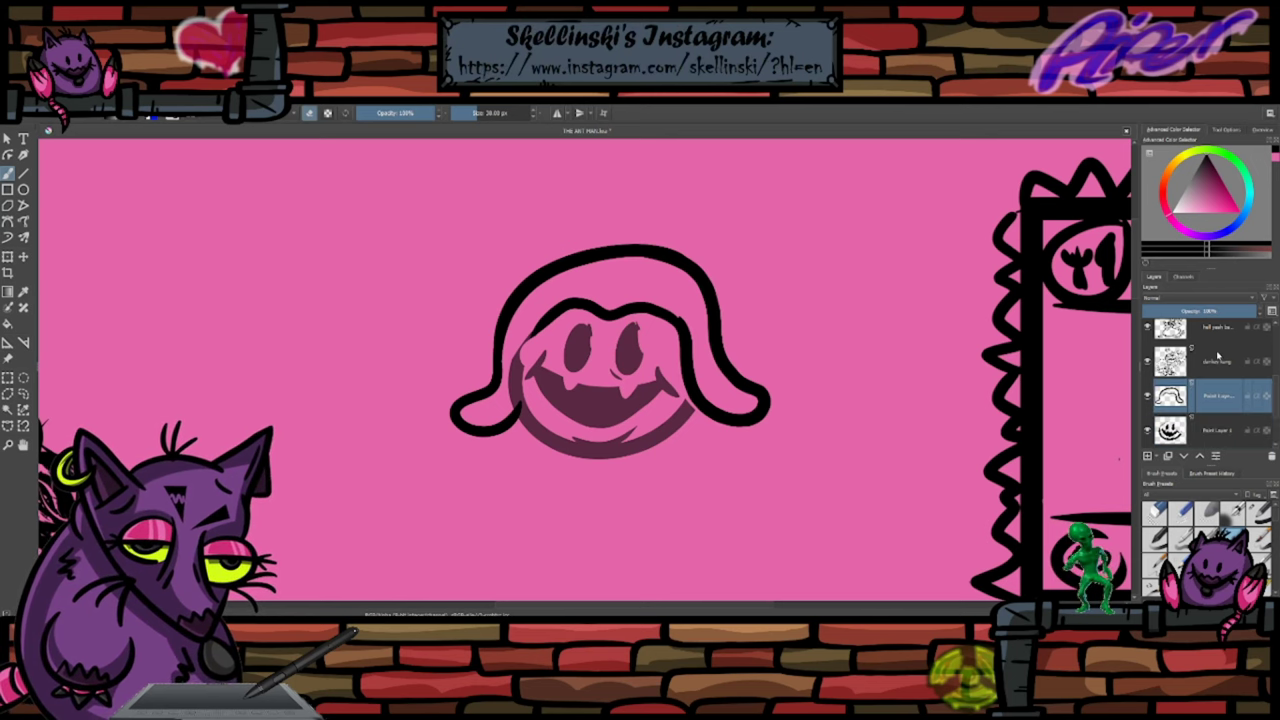
left_click(1221, 430)
left_click_drag(1236, 312, 1260, 312)
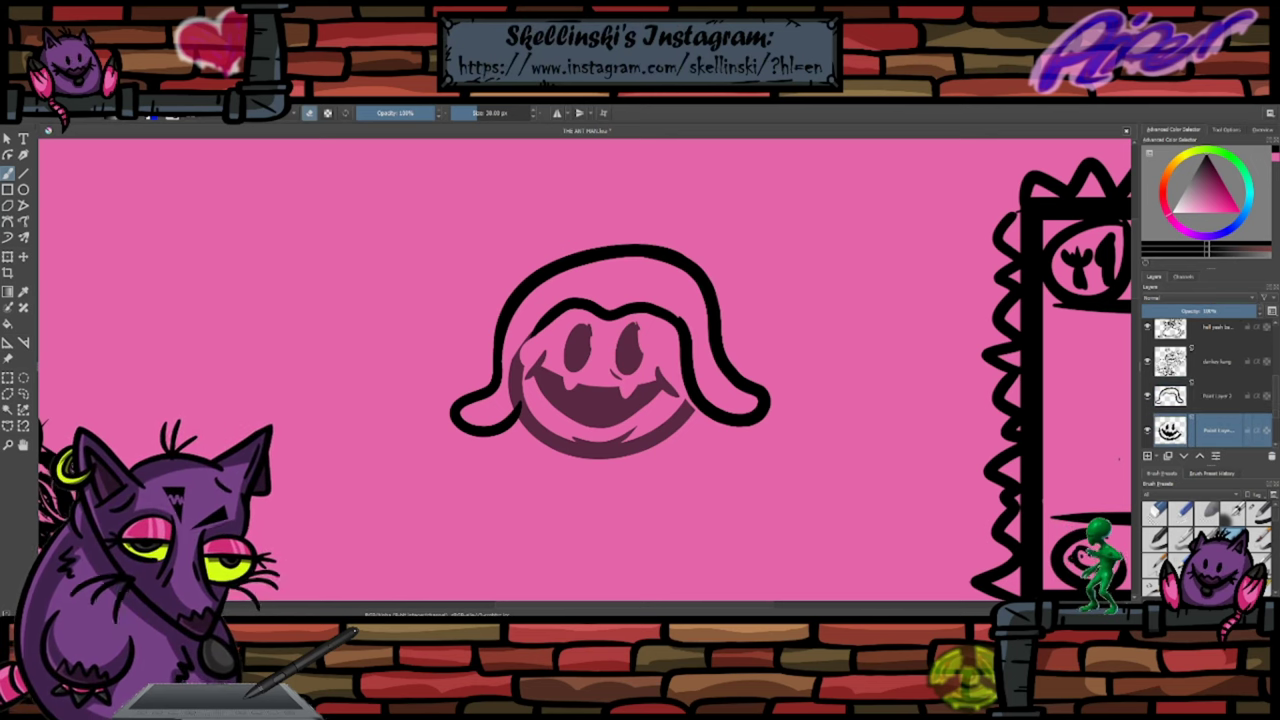
left_click(1206, 392)
scroll(582, 234, "up", 1)
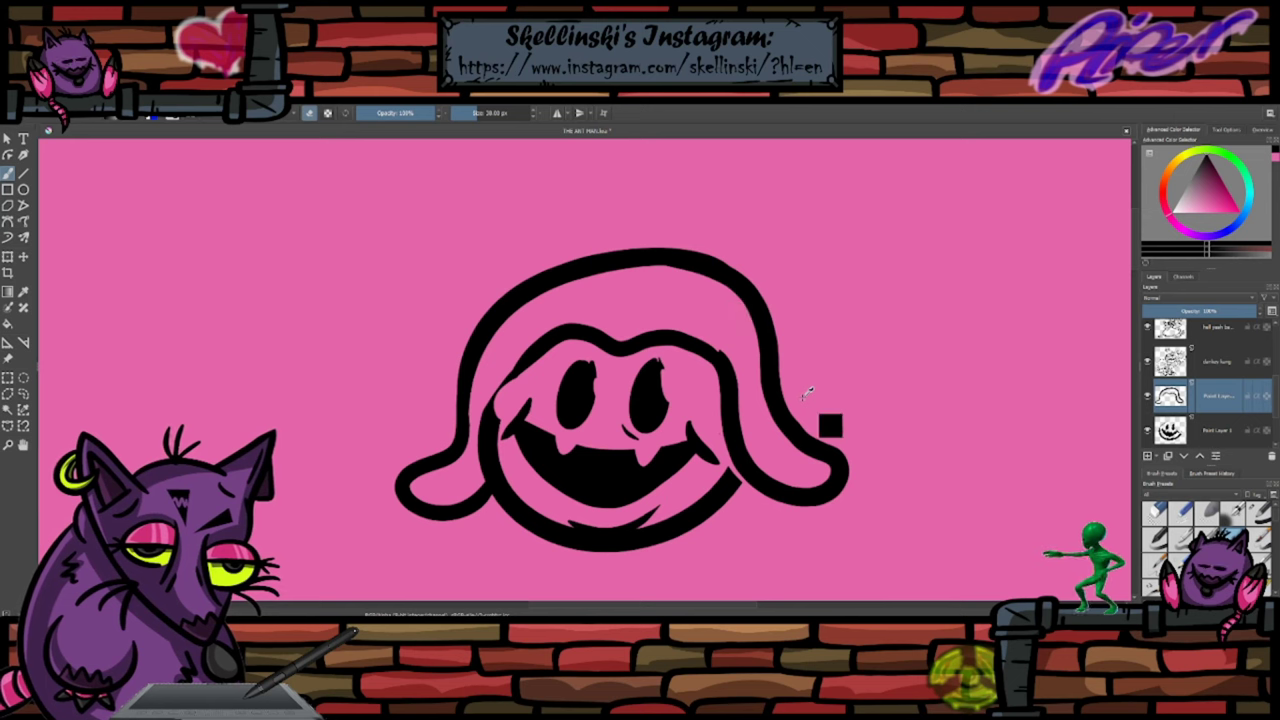
key("ctrl+z")
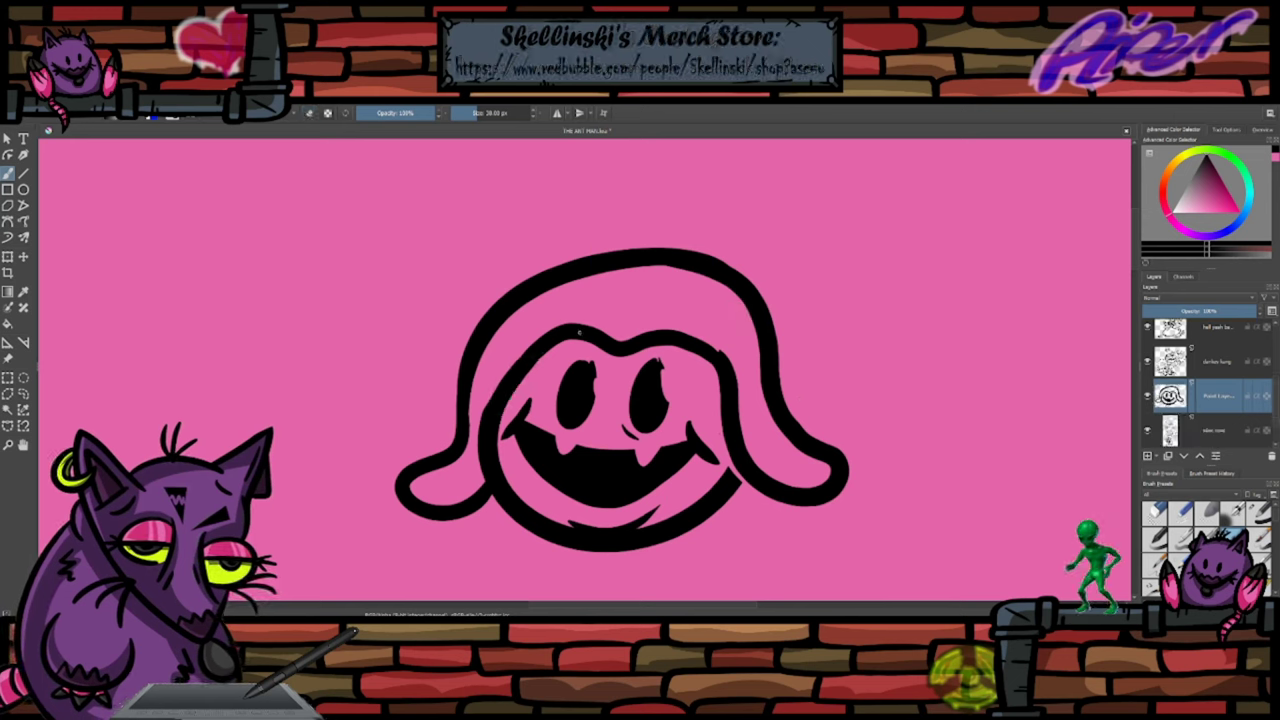
- Open the hat outline on its right side and draw a large zigzag horn there, ending in a sharp point
mouse_move(598, 332)
left_mouse_down()
mouse_move(588, 317)
mouse_move(682, 312)
left_mouse_up()
key("ctrl+z")
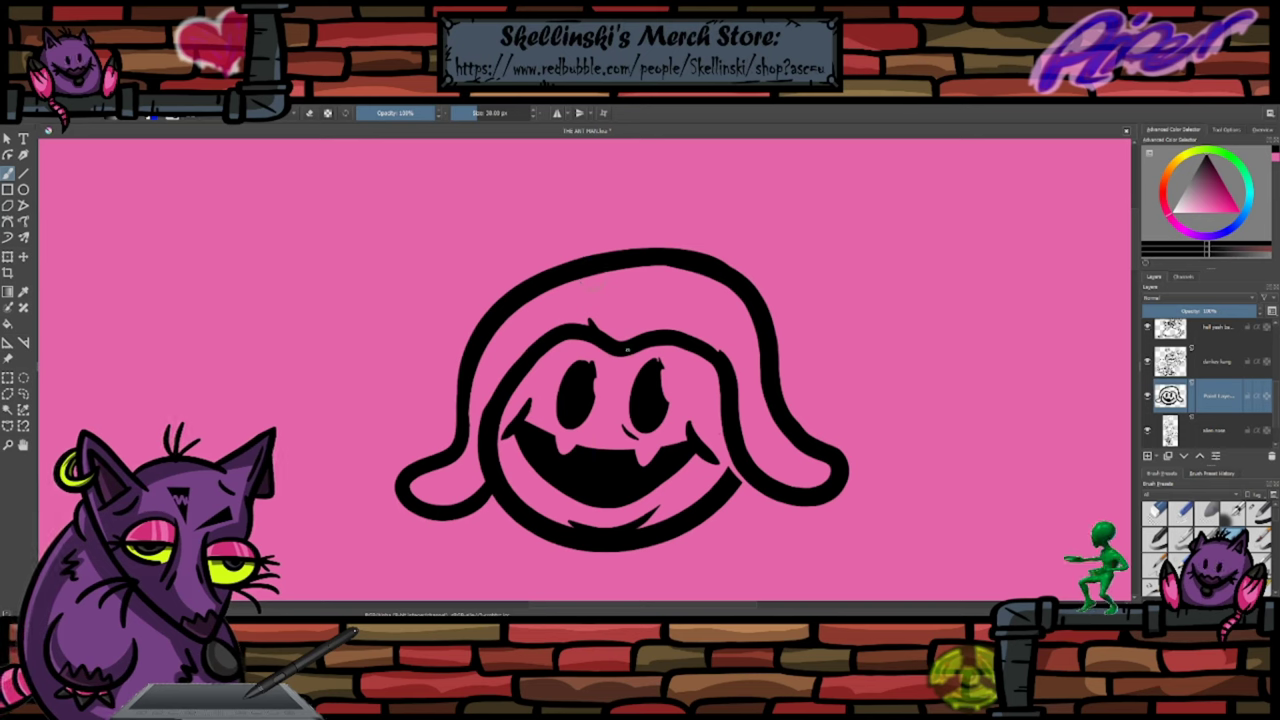
key("e")
mouse_move(695, 268)
left_mouse_down()
mouse_move(788, 218)
mouse_move(813, 254)
mouse_move(892, 234)
mouse_move(902, 324)
mouse_move(866, 274)
mouse_move(838, 298)
mouse_move(732, 322)
left_mouse_up()
key("e")
key("e")
mouse_move(902, 322)
left_mouse_down()
mouse_move(868, 228)
mouse_move(890, 230)
mouse_move(908, 325)
left_mouse_up()
key("ctrl+z")
key("ctrl+z")
key("ctrl+z")
left_click_drag(900, 222, 908, 323)
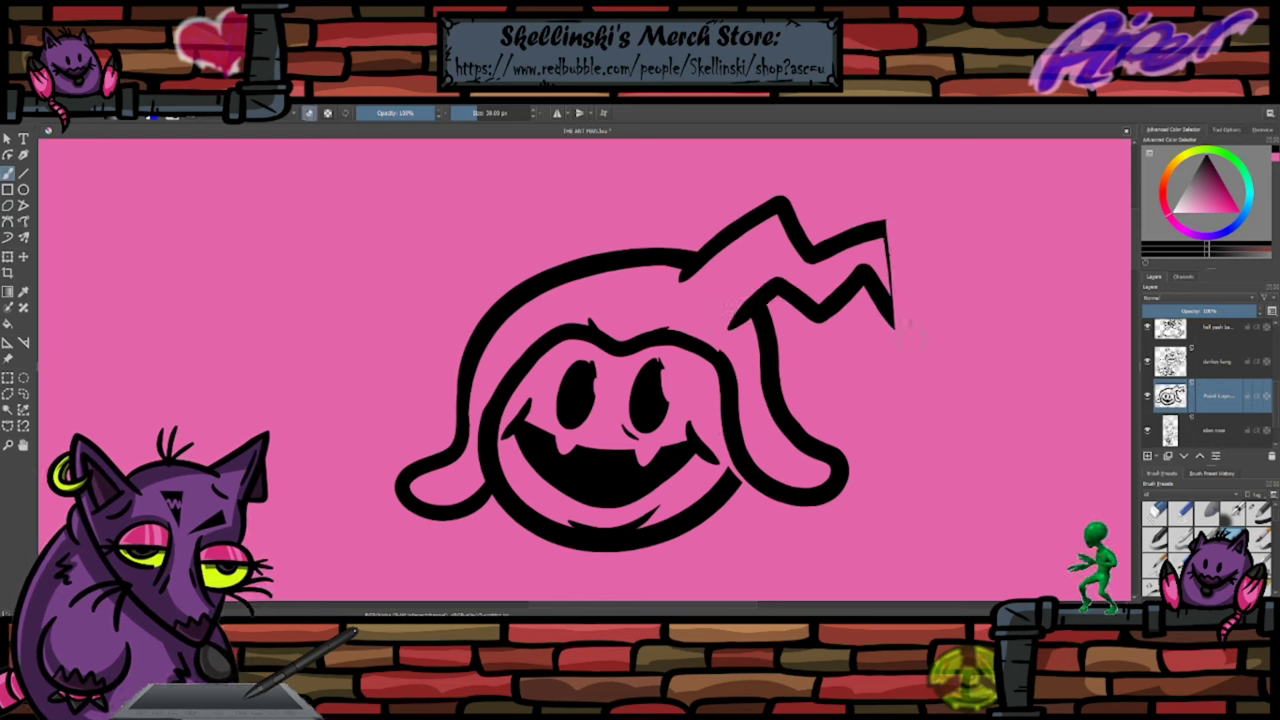
- Draw a smaller zigzag horn on the hat's left side and erase along its edges to sharpen the tips
scroll(916, 305, "down", 3)
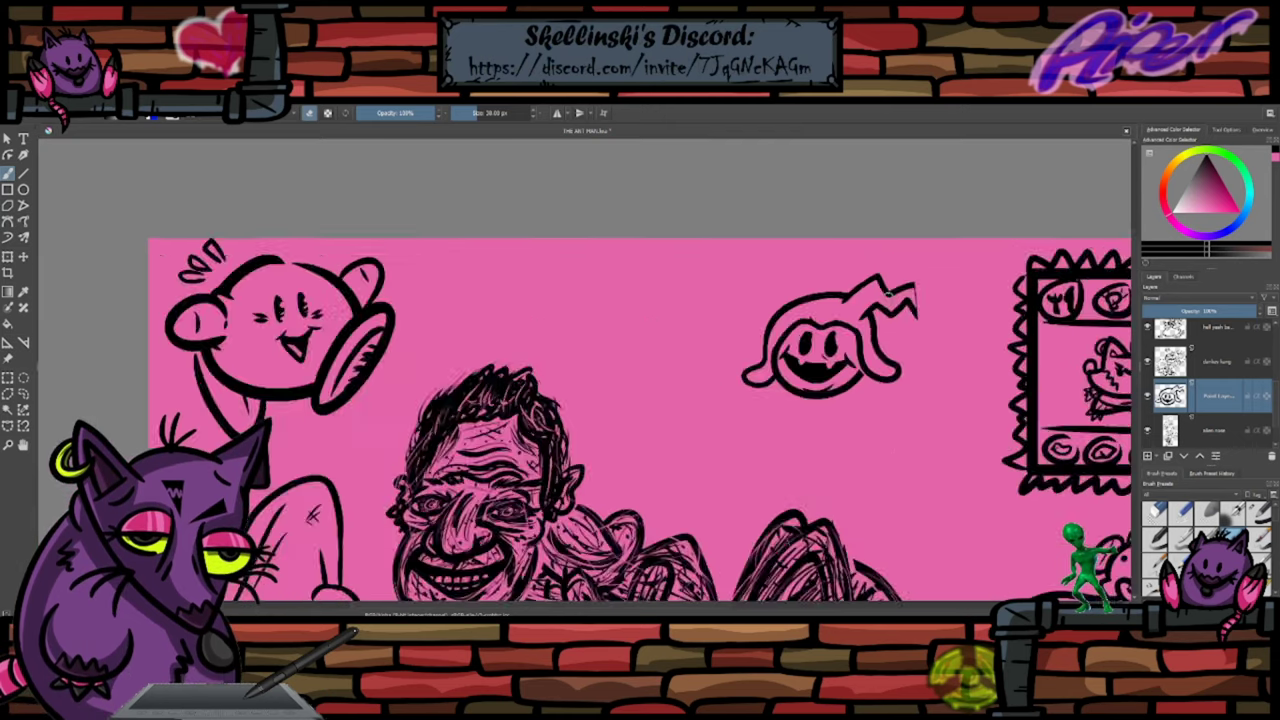
scroll(908, 288, "up", 4)
left_click_drag(536, 302, 470, 335)
mouse_move(550, 308)
left_mouse_down()
mouse_move(505, 255)
mouse_move(470, 280)
mouse_move(399, 229)
mouse_move(311, 361)
mouse_move(383, 306)
mouse_move(405, 323)
mouse_move(437, 307)
mouse_move(479, 346)
left_mouse_up()
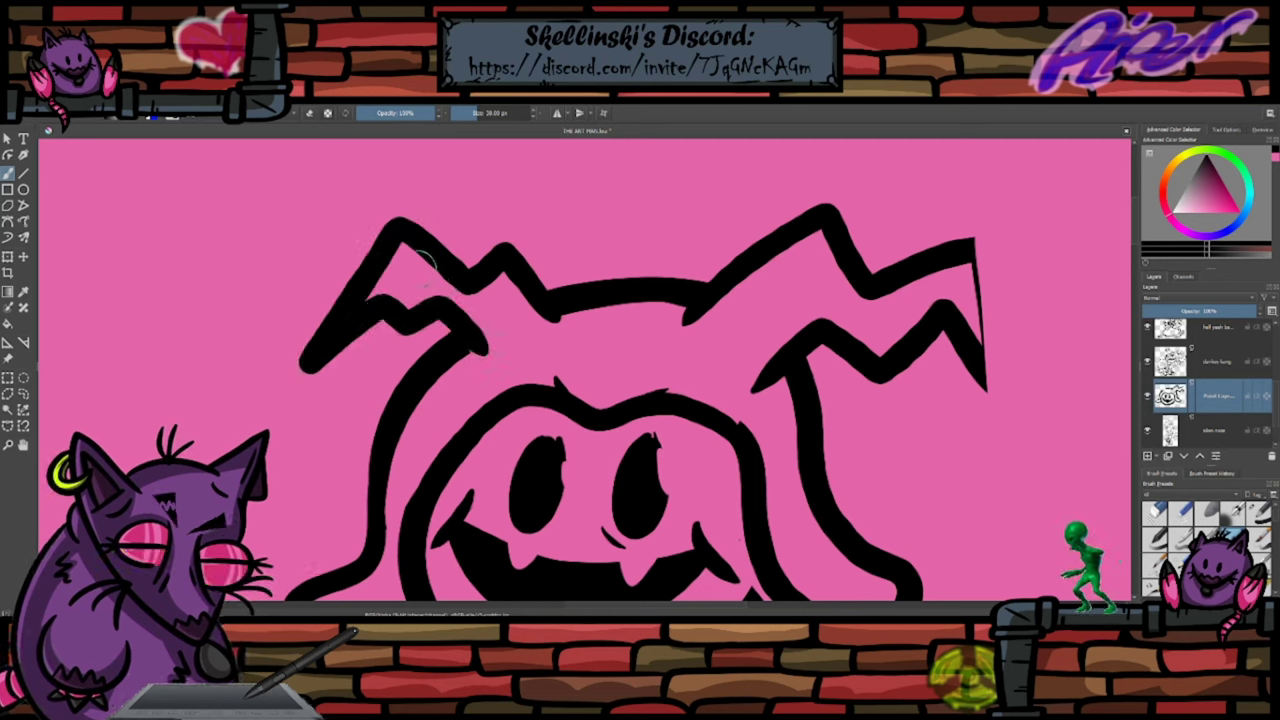
key("e")
left_click_drag(392, 213, 306, 366)
key("e")
mouse_move(409, 320)
left_mouse_down()
mouse_move(408, 274)
mouse_move(393, 281)
left_mouse_up()
key("ctrl+z")
key("e")
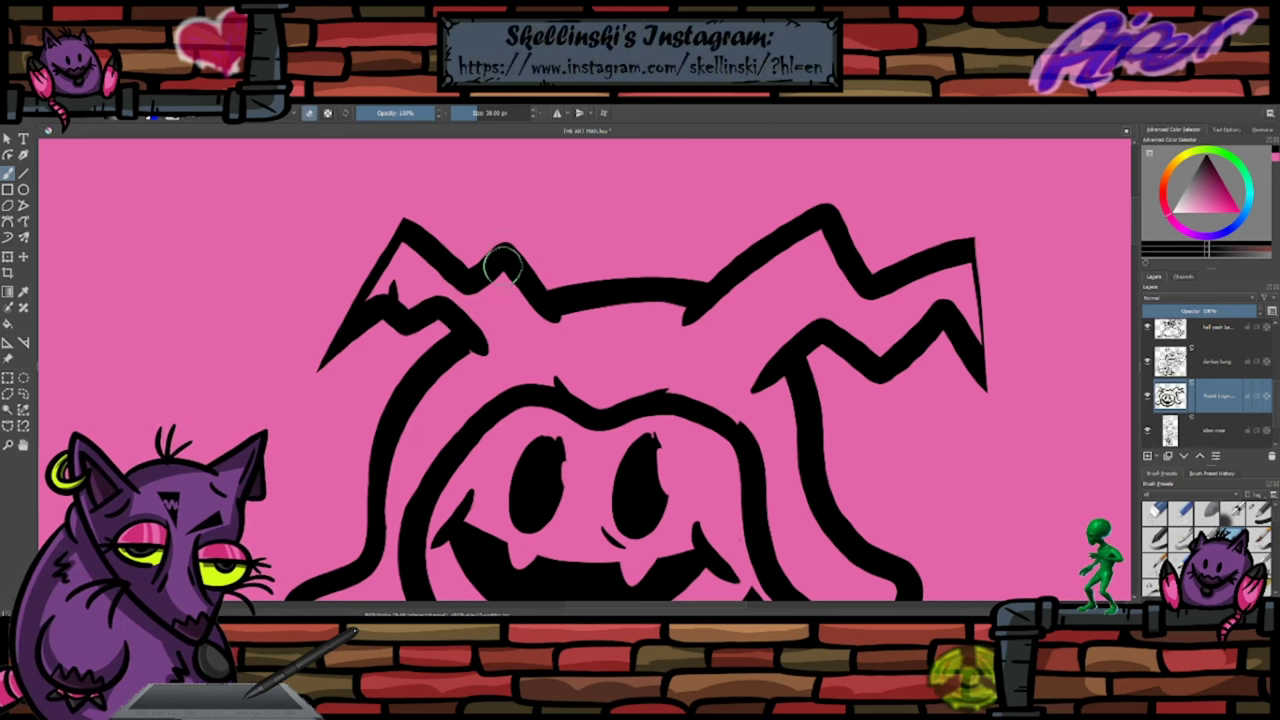
left_click_drag(481, 272, 404, 218)
key("ctrl+z")
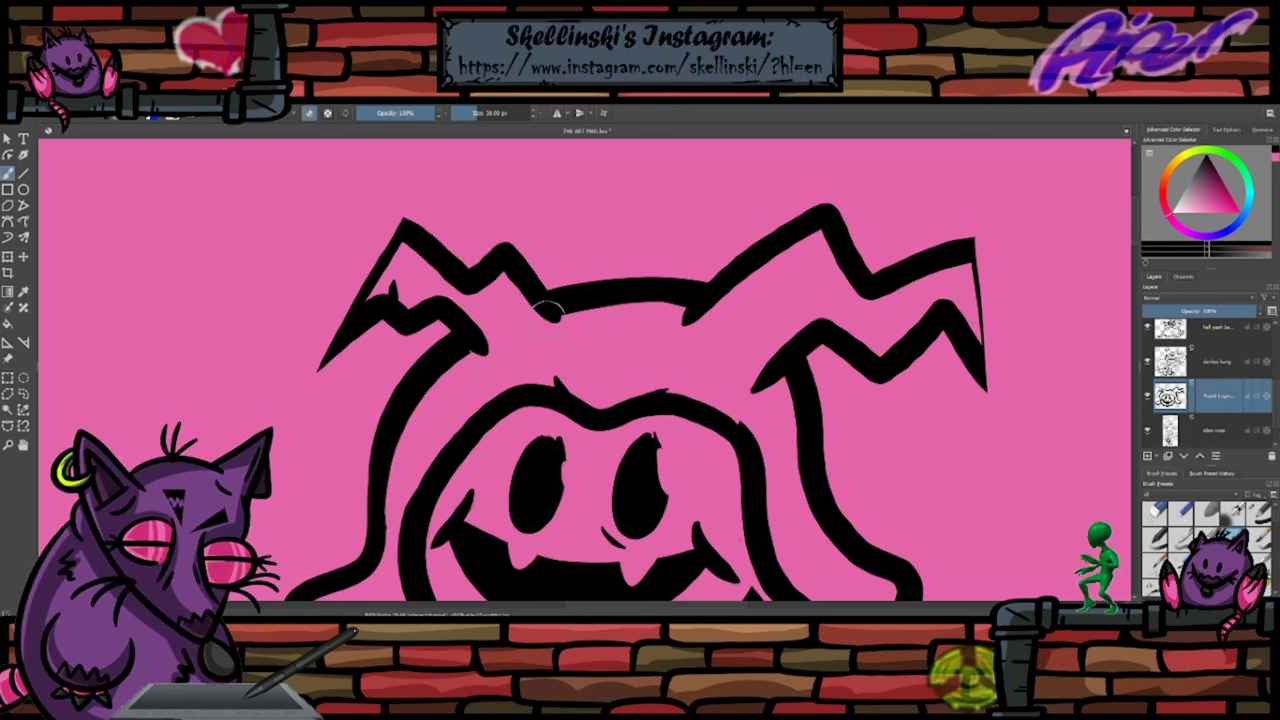
- Add short crease strokes to the hat at the base of both horns
key("e")
left_click_drag(510, 308, 527, 326)
left_click_drag(500, 318, 508, 332)
left_click_drag(776, 270, 692, 330)
left_click_drag(770, 292, 708, 345)
left_click_drag(794, 298, 736, 355)
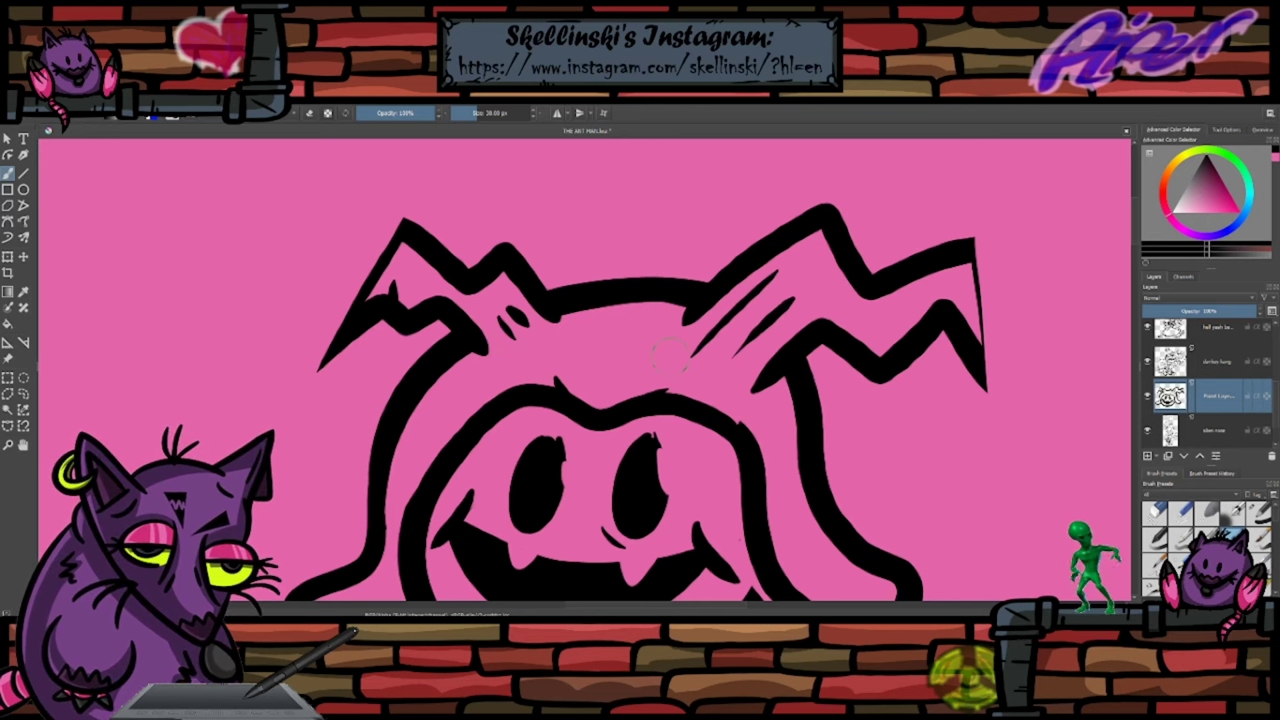
- Draw a rounded U-shaped ornament on the front of the hat and small pointed spikes along its lower edge
scroll(670, 358, "down", 4)
scroll(671, 355, "up", 2)
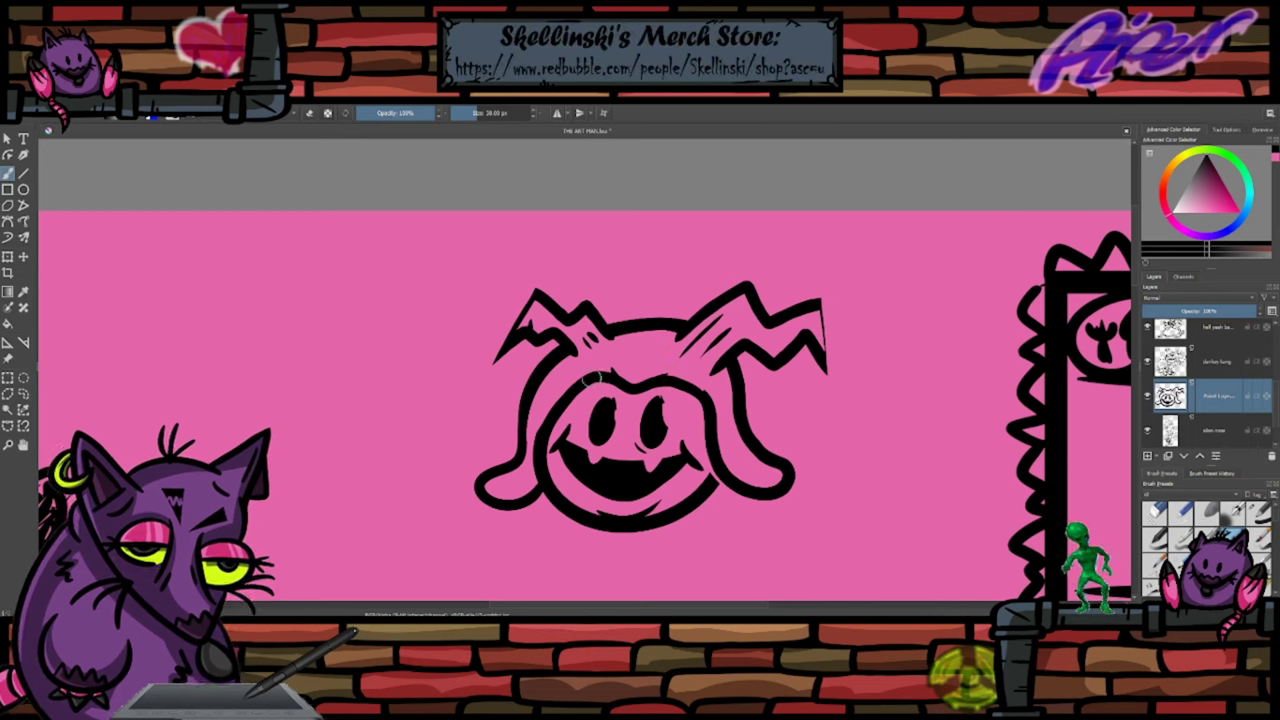
mouse_move(598, 359)
left_mouse_down()
mouse_move(643, 372)
mouse_move(671, 359)
mouse_move(618, 377)
mouse_move(651, 322)
left_mouse_up()
key("ctrl+z")
key("ctrl+z")
key("ctrl+z")
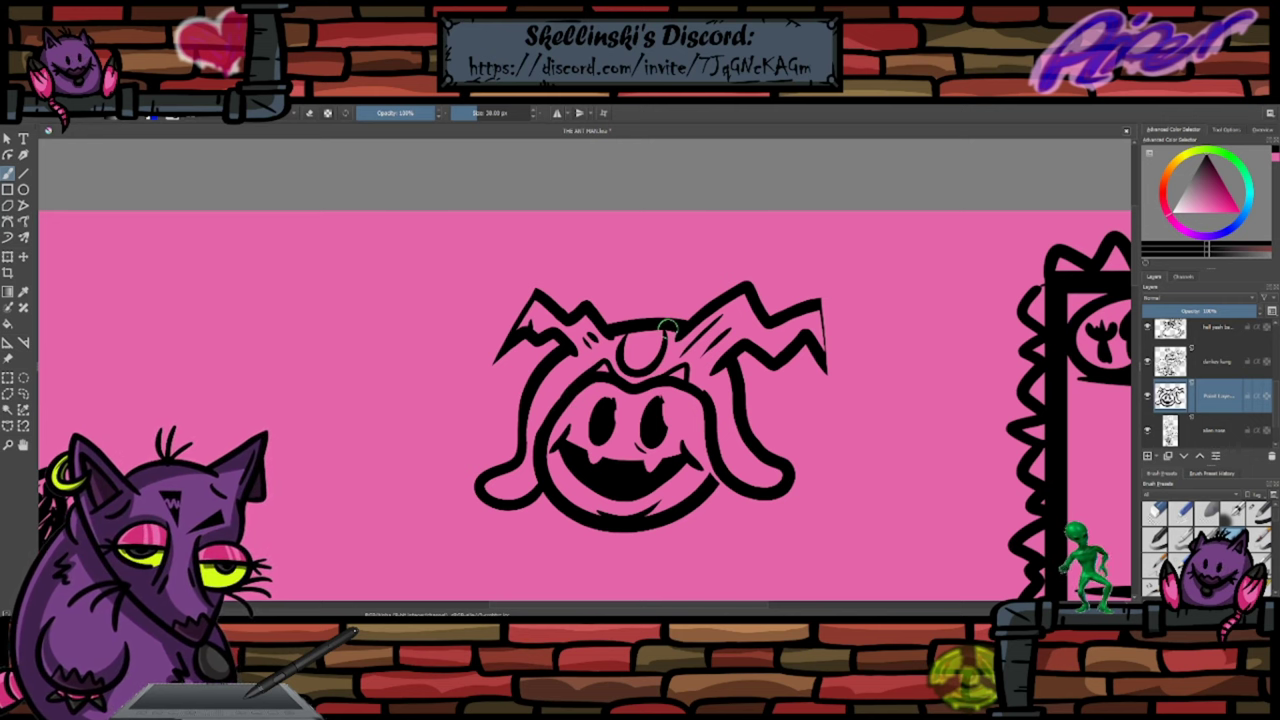
- Thicken the thin closing edge at the tip of the larger right horn
scroll(668, 328, "down", 6)
scroll(692, 328, "up", 6)
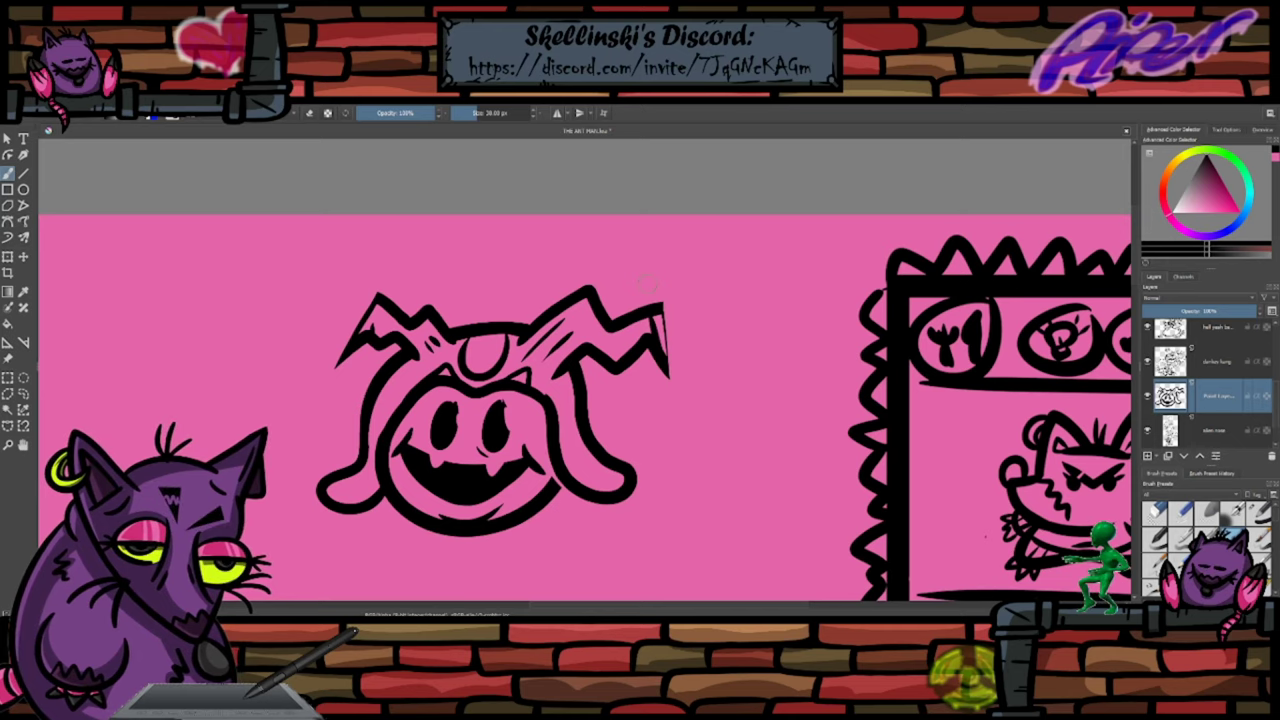
scroll(648, 283, "up", 4)
key("ctrl+z")
mouse_move(681, 353)
left_mouse_down()
mouse_move(691, 503)
mouse_move(677, 358)
mouse_move(686, 491)
left_mouse_up()
key("ctrl+z")
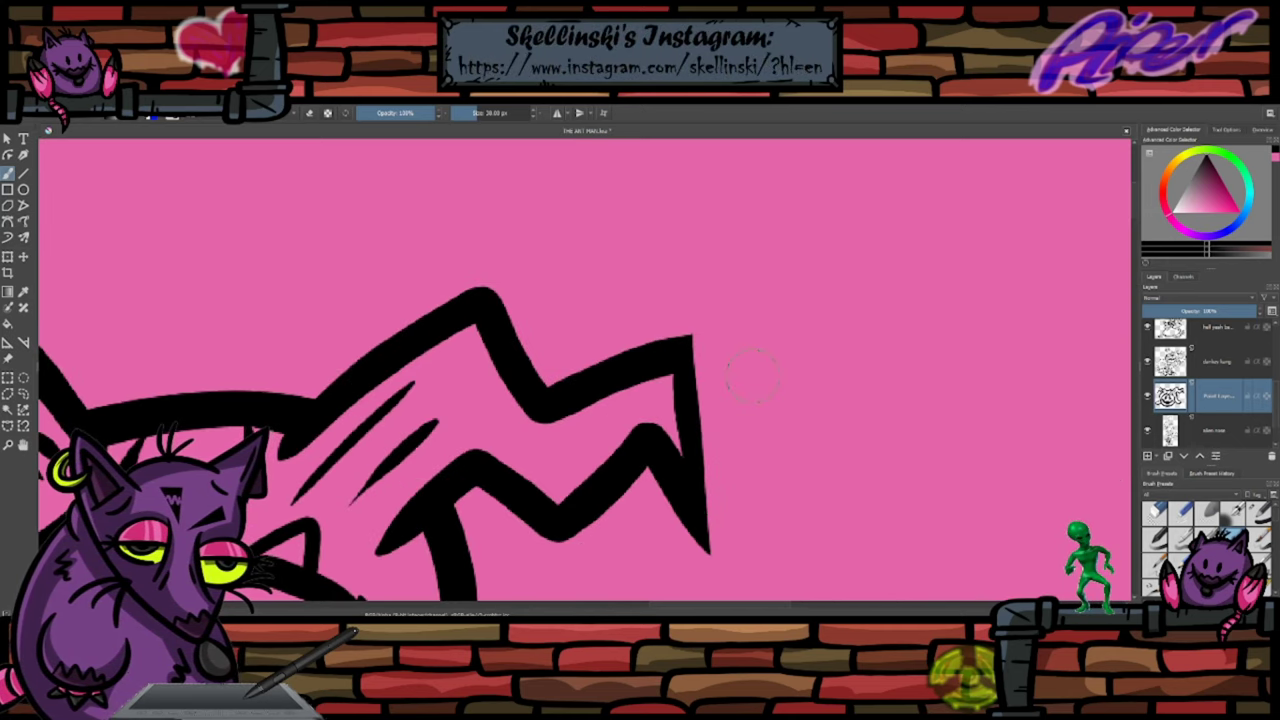
- Try to draw a jagged collar beneath the head directly on the head's layer
scroll(752, 375, "down", 5)
scroll(700, 300, "up", 4)
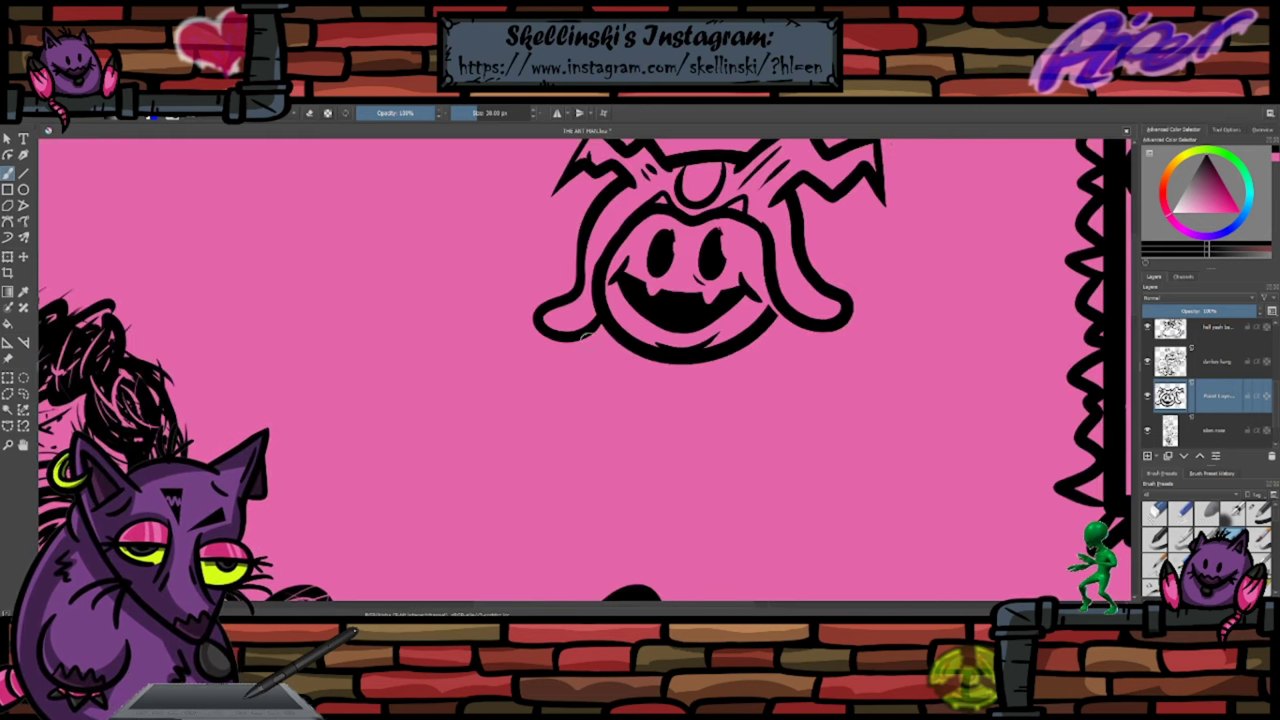
mouse_move(612, 332)
left_mouse_down()
mouse_move(590, 415)
mouse_move(648, 407)
mouse_move(680, 382)
left_mouse_up()
key("ctrl+z")
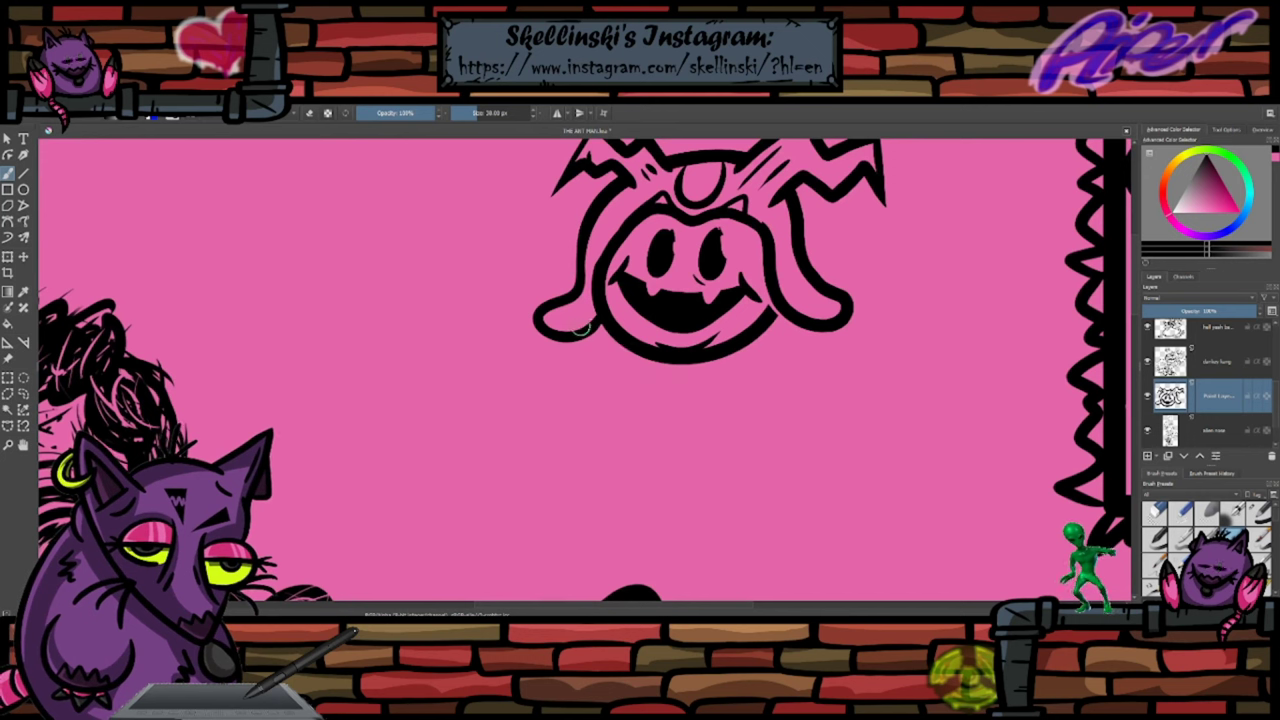
mouse_move(590, 330)
left_mouse_down()
mouse_move(589, 391)
mouse_move(622, 377)
mouse_move(644, 409)
mouse_move(677, 379)
mouse_move(805, 328)
left_mouse_up()
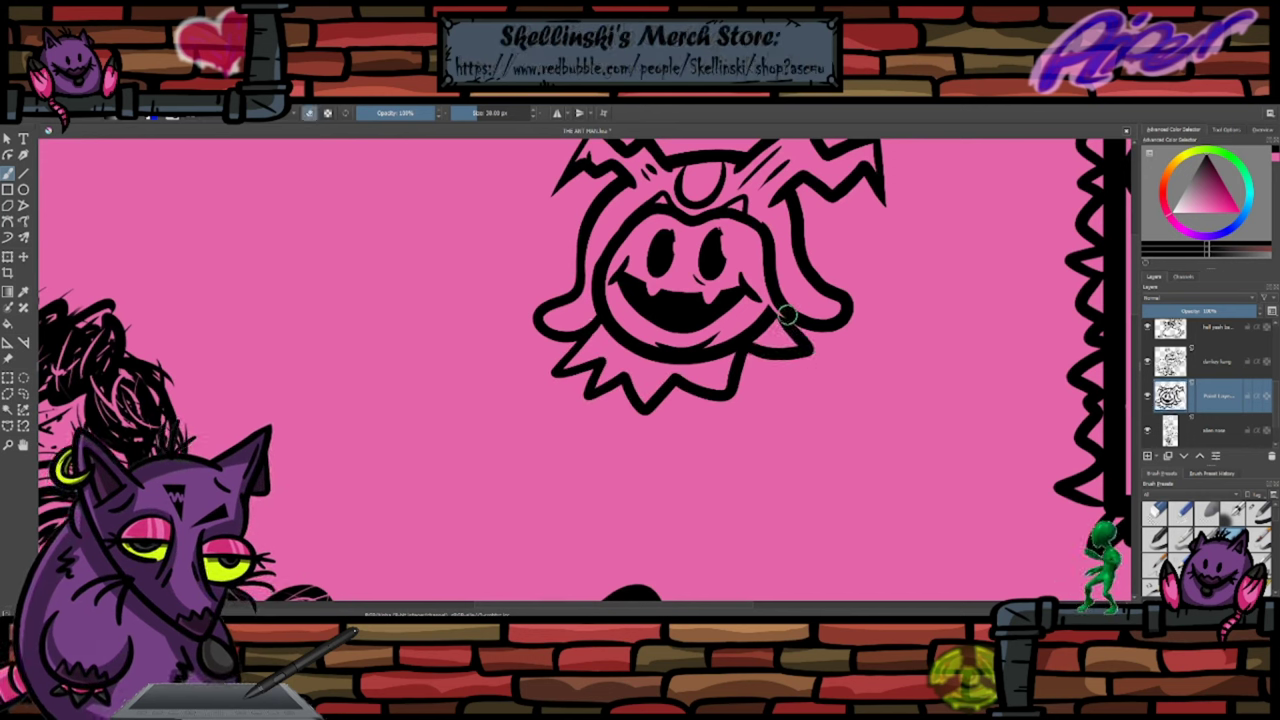
key("e")
mouse_move(781, 309)
left_mouse_down()
mouse_move(809, 333)
mouse_move(774, 298)
left_mouse_up()
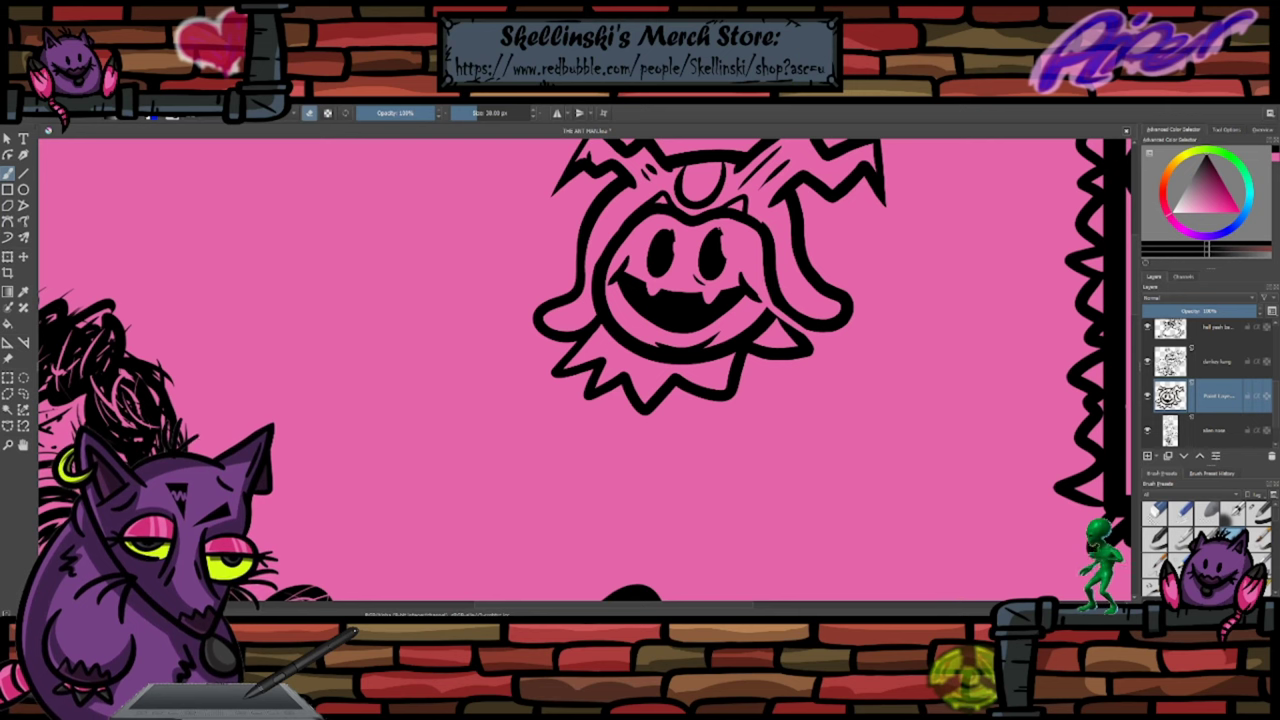
key("ctrl+z")
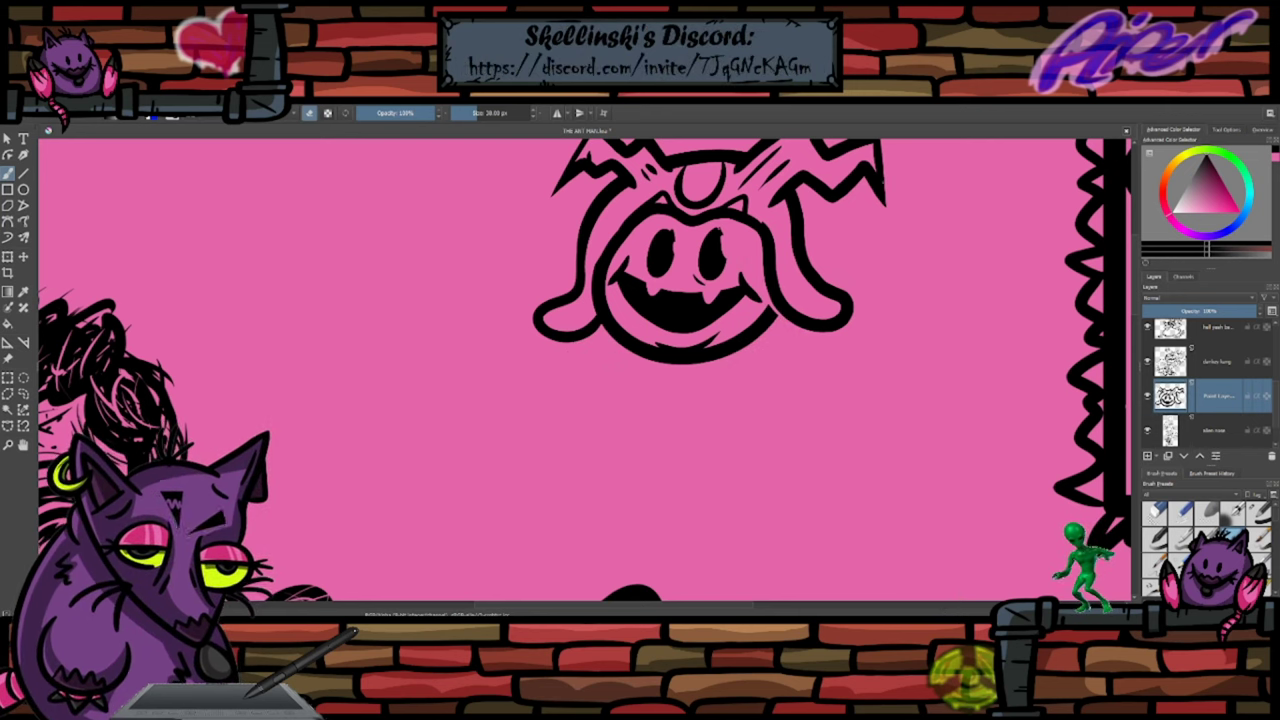
- Add a paint layer above the head and draw a jagged pointed collar beneath the chin with a matching inner line
key("Insert")
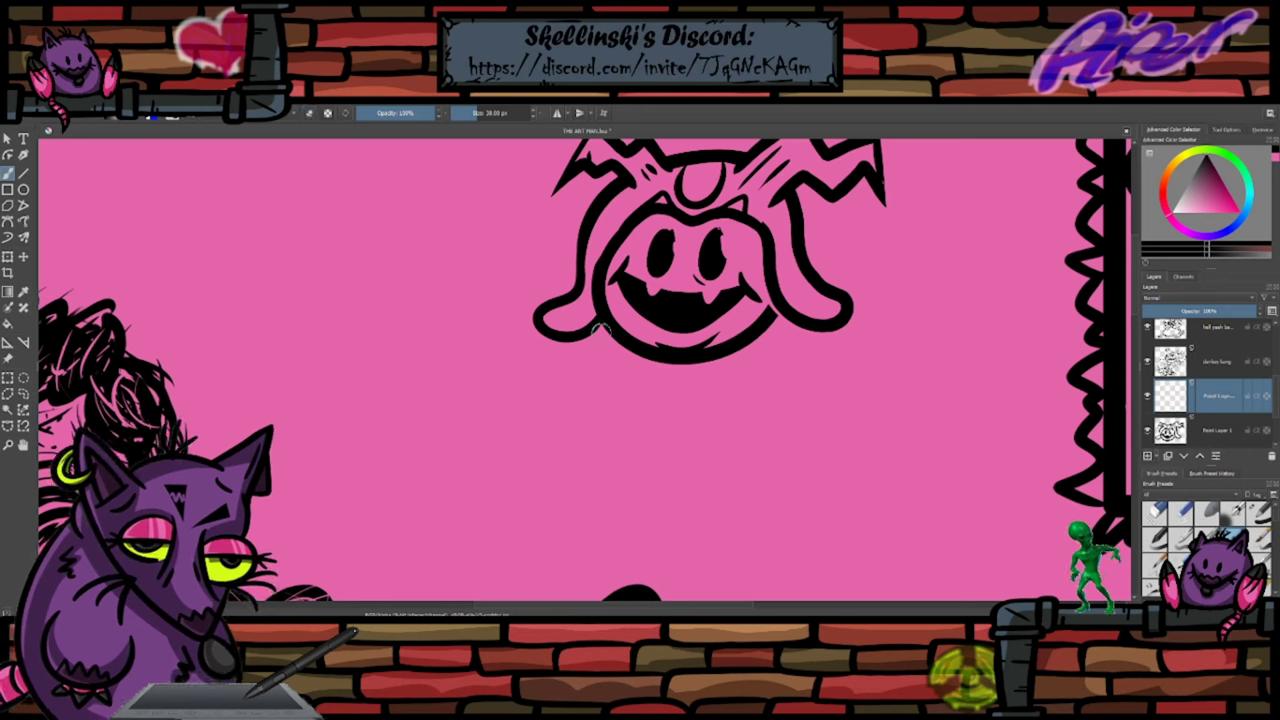
mouse_move(600, 330)
left_mouse_down()
mouse_move(587, 372)
mouse_move(648, 389)
mouse_move(720, 382)
mouse_move(755, 359)
mouse_move(762, 316)
mouse_move(785, 301)
mouse_move(812, 357)
mouse_move(663, 411)
mouse_move(631, 367)
mouse_move(543, 376)
mouse_move(588, 324)
left_mouse_up()
key("ctrl+z")
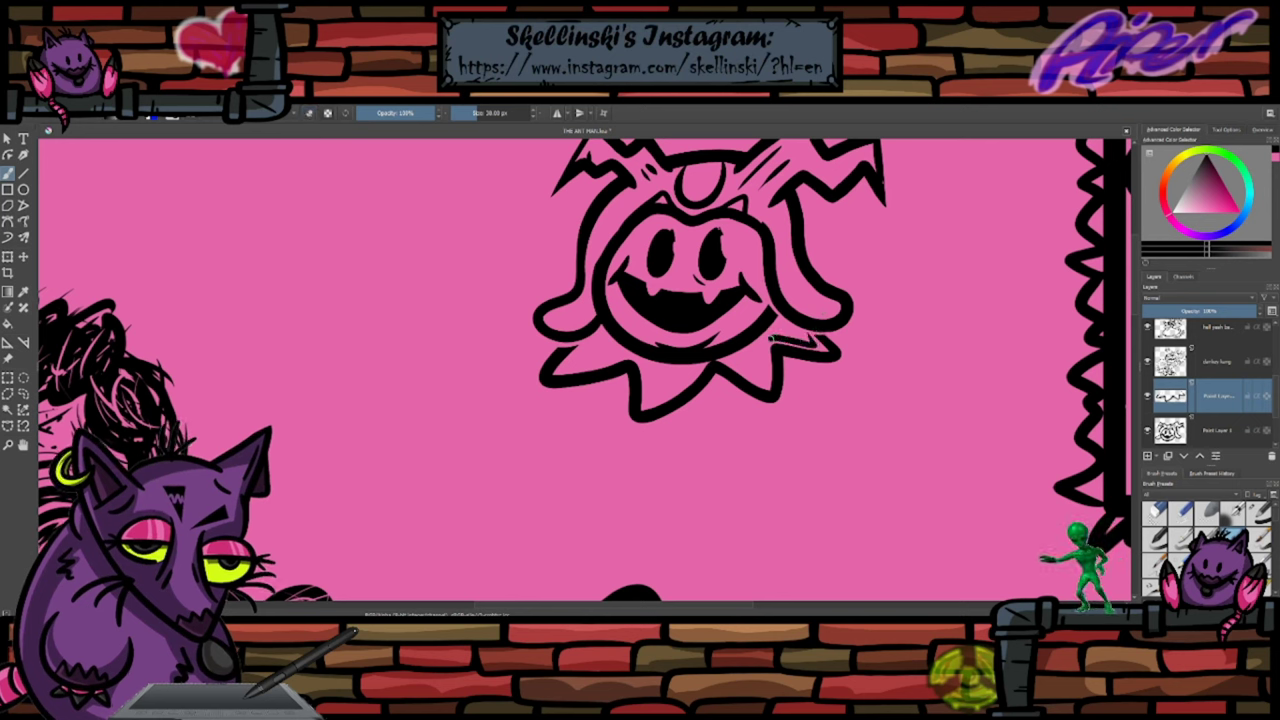
mouse_move(763, 376)
left_mouse_down()
mouse_move(703, 347)
mouse_move(658, 396)
mouse_move(649, 355)
mouse_move(624, 342)
mouse_move(622, 360)
mouse_move(588, 362)
left_mouse_up()
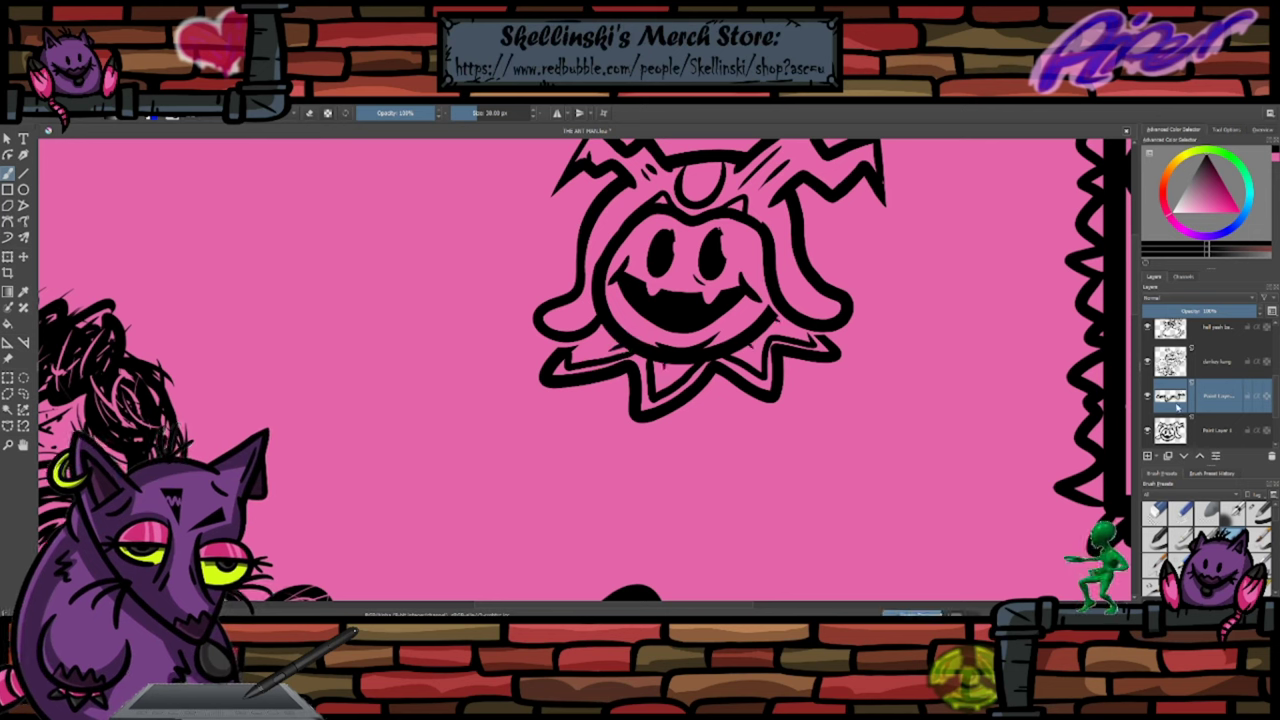
- Merge the collar layer into the head layer and add a new paint layer above it
key("ctrl+e")
left_click(1149, 456)
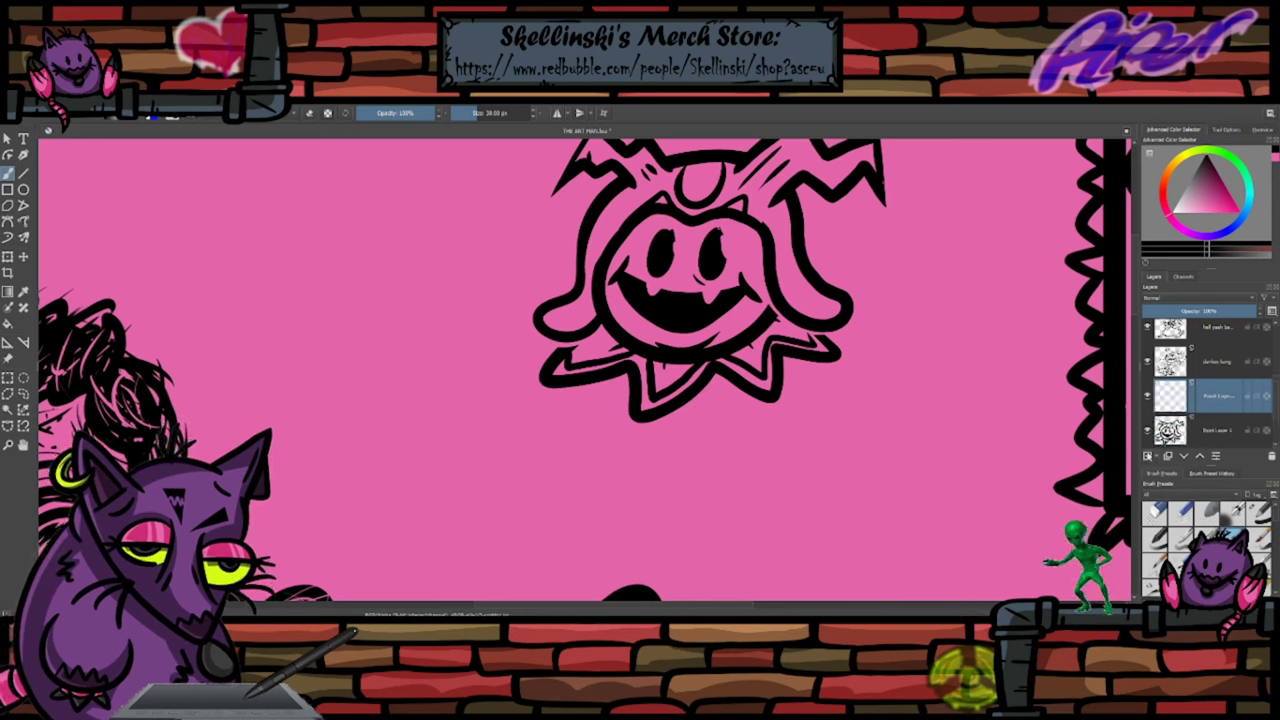
- Try to draw a closed, rounded body directly beneath the jagged collar
mouse_move(806, 420)
left_mouse_down()
mouse_move(570, 436)
mouse_move(585, 408)
mouse_move(806, 421)
left_mouse_up()
key("ctrl+z")
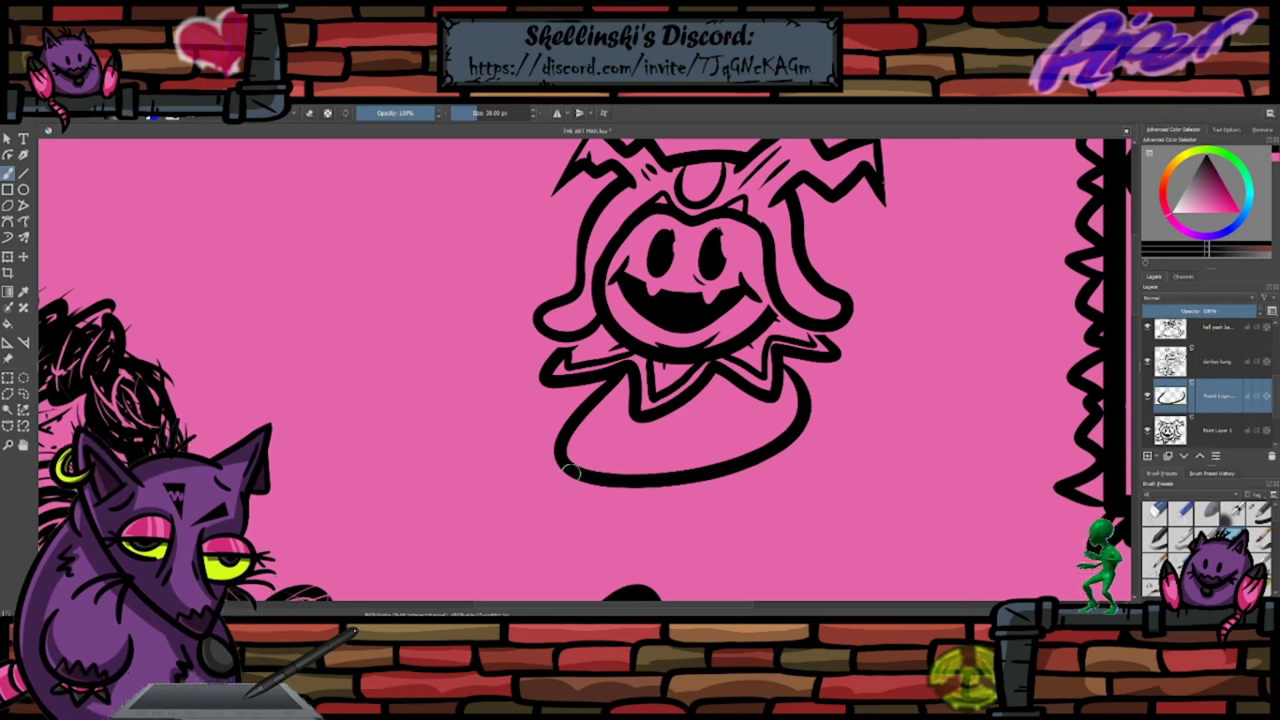
key("ctrl+z")
mouse_move(608, 381)
left_mouse_down()
mouse_move(593, 454)
mouse_move(589, 406)
mouse_move(631, 496)
mouse_move(716, 467)
left_mouse_up()
key("ctrl+z")
key("ctrl+z")
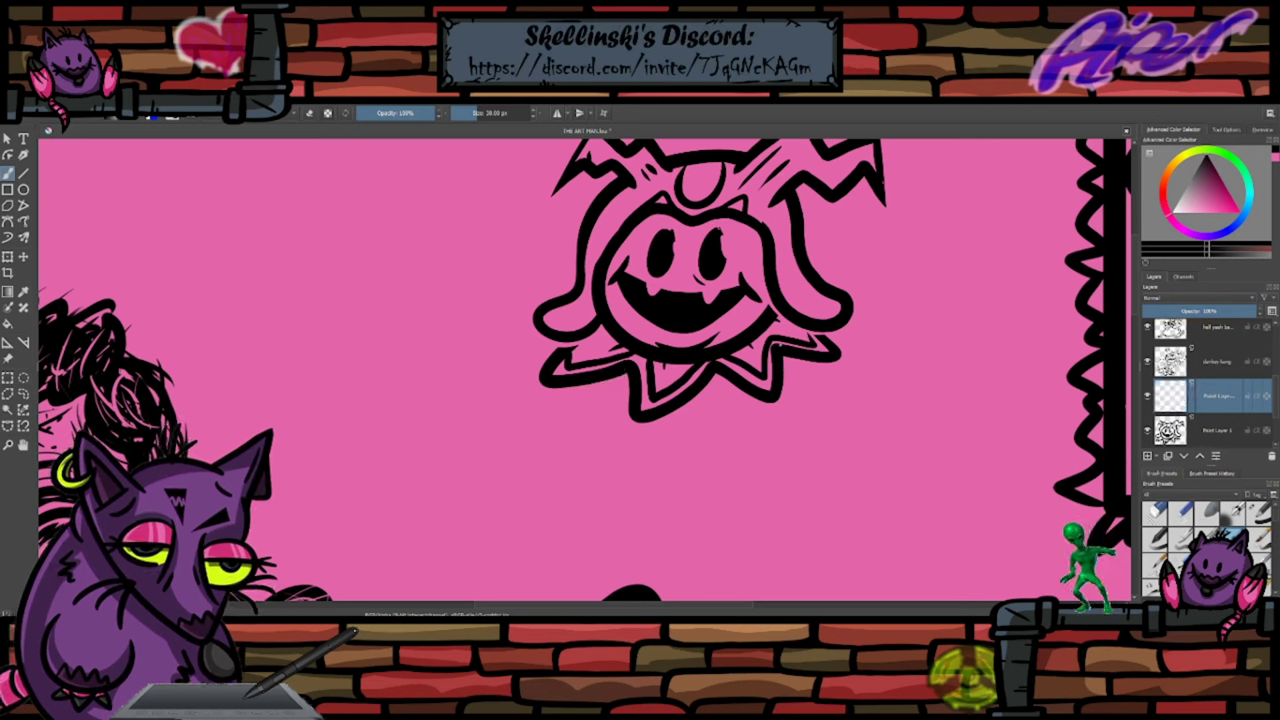
- Draw a body beneath the collar with two rounded leg ends and an arched underside, plus a curved line across the lower belly
mouse_move(804, 366)
left_mouse_down()
mouse_move(797, 452)
mouse_move(742, 484)
mouse_move(712, 470)
left_mouse_up()
key("ctrl+z")
mouse_move(780, 348)
left_mouse_down()
mouse_move(832, 450)
mouse_move(578, 505)
mouse_move(608, 380)
left_mouse_up()
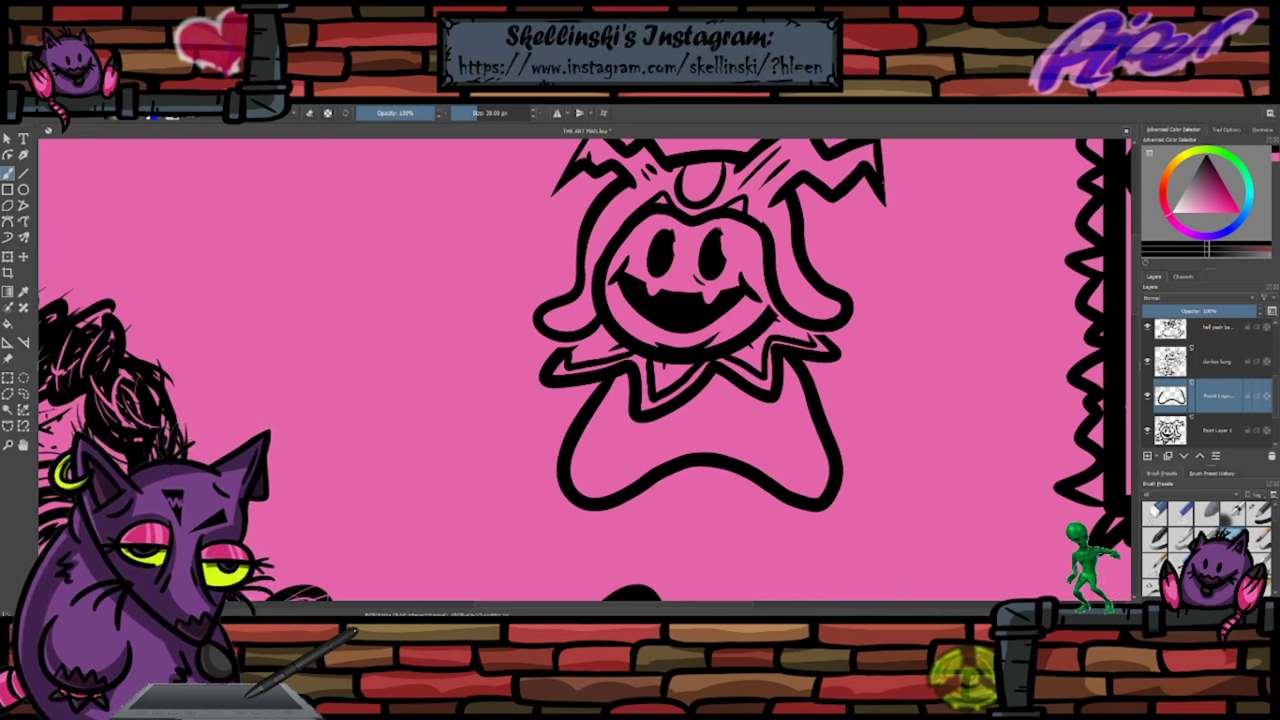
left_click_drag(622, 458, 755, 437)
key("ctrl+z")
left_click_drag(628, 462, 772, 437)
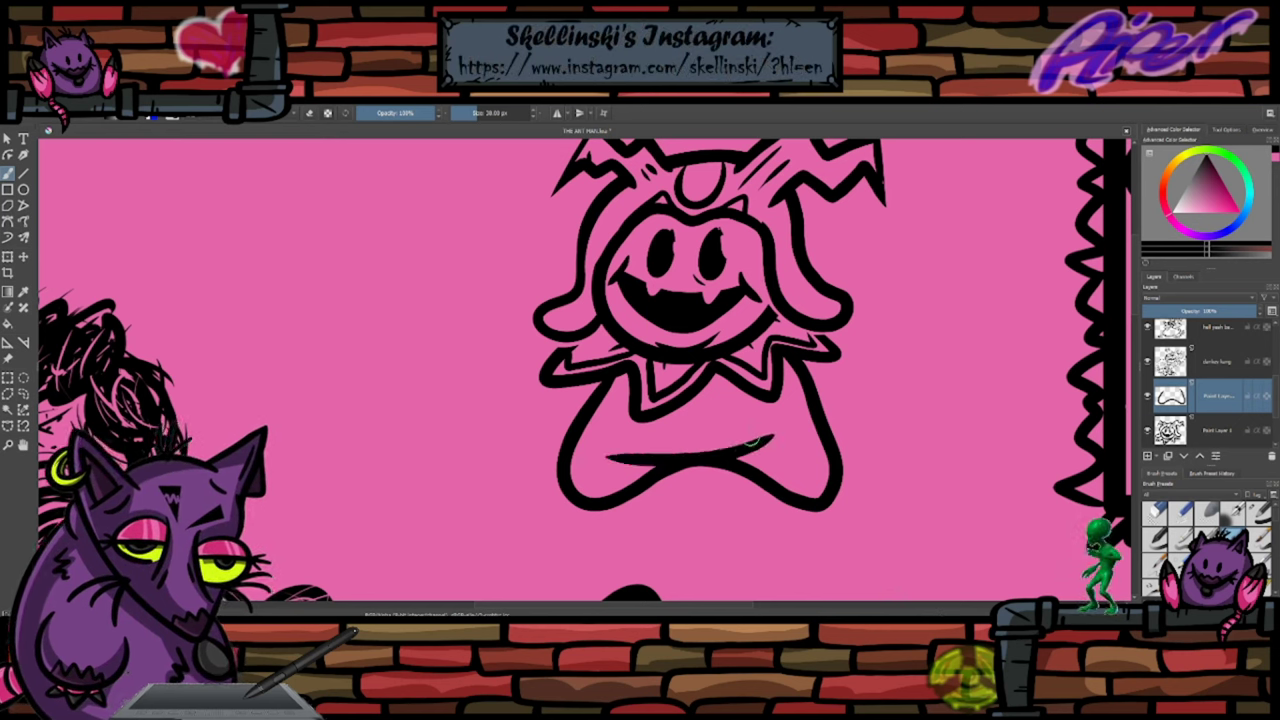
- Try to draw a tilted shoe with an oval sole at the end of the right leg
mouse_move(800, 505)
left_mouse_down()
mouse_move(827, 531)
mouse_move(875, 468)
left_mouse_up()
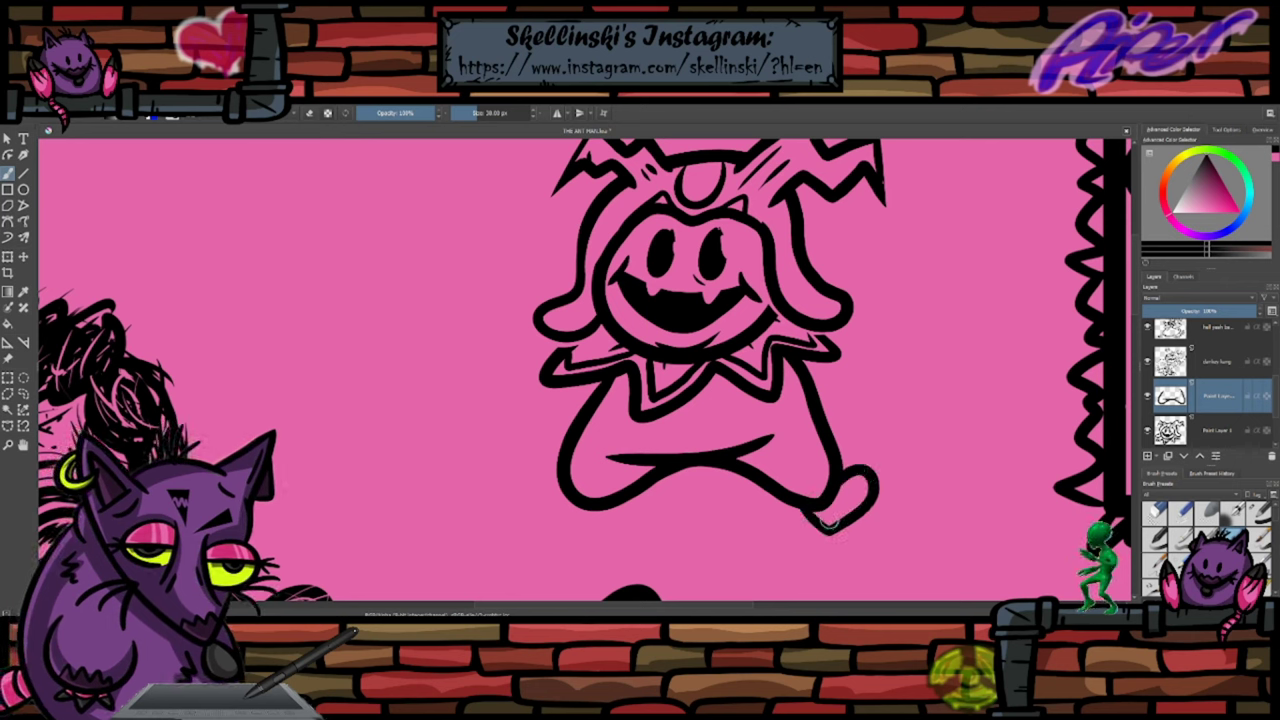
key("ctrl+z")
mouse_move(792, 510)
left_mouse_down()
mouse_move(823, 548)
mouse_move(796, 520)
mouse_move(850, 545)
mouse_move(826, 502)
mouse_move(840, 533)
mouse_move(830, 546)
left_mouse_up()
key("ctrl+z")
key("ctrl+z")
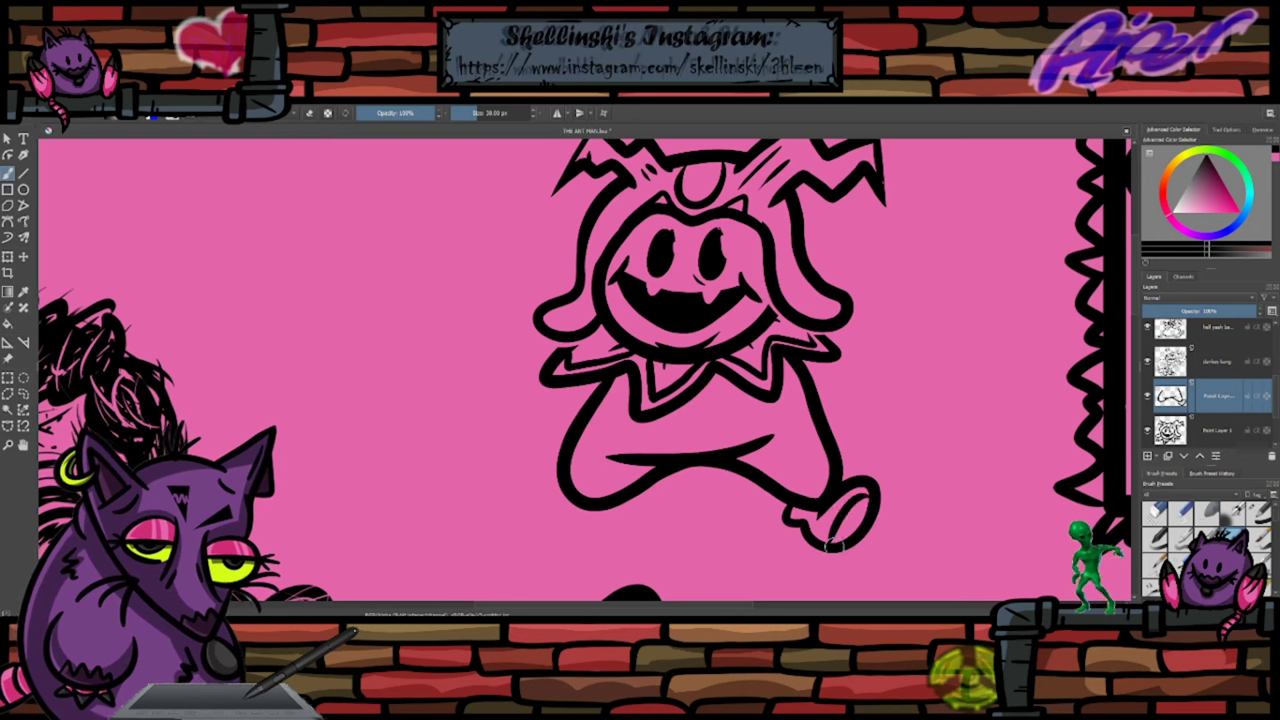
key("ctrl+z")
key("ctrl+z")
key("ctrl+z")
- Try a taller, upright oval sole against the right leg and erase the leg outline around it
mouse_move(841, 460)
left_mouse_down()
mouse_move(879, 432)
mouse_move(835, 518)
left_mouse_up()
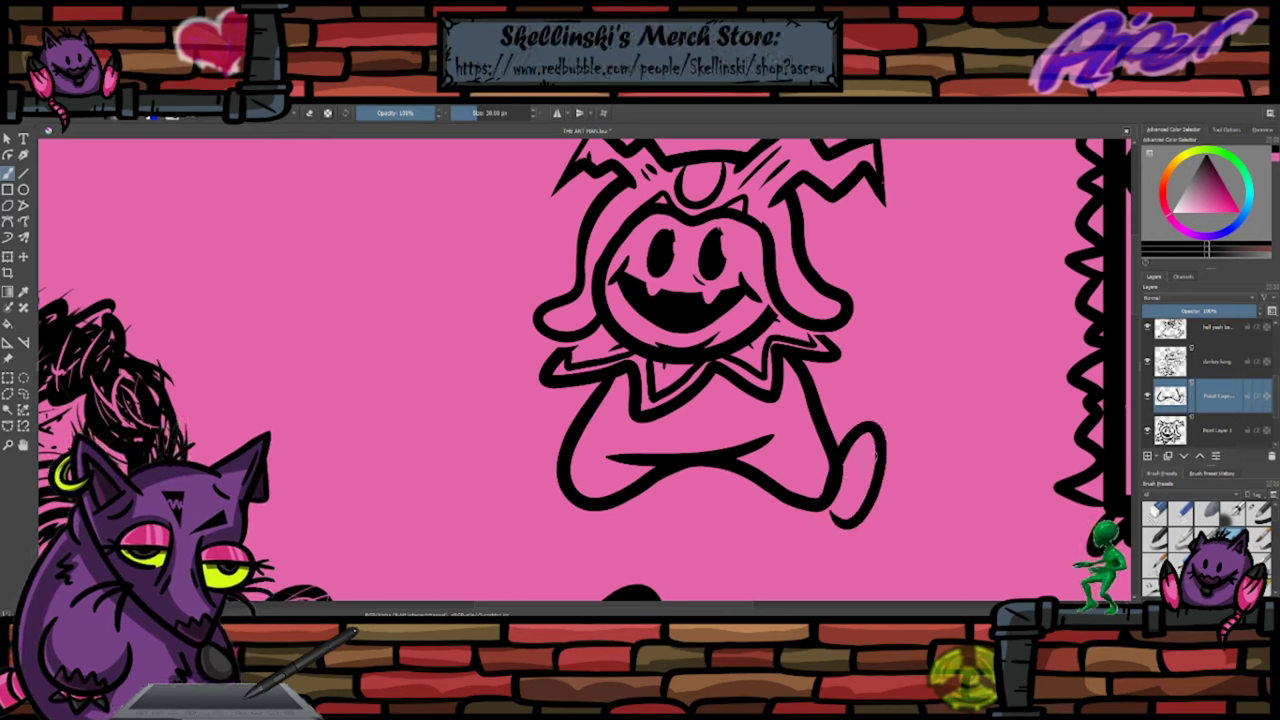
left_click_drag(867, 443, 849, 523)
key("ctrl+z")
key("e")
mouse_move(837, 461)
left_mouse_down()
mouse_move(832, 448)
mouse_move(822, 508)
left_mouse_up()
key("ctrl+z")
key("ctrl+z")
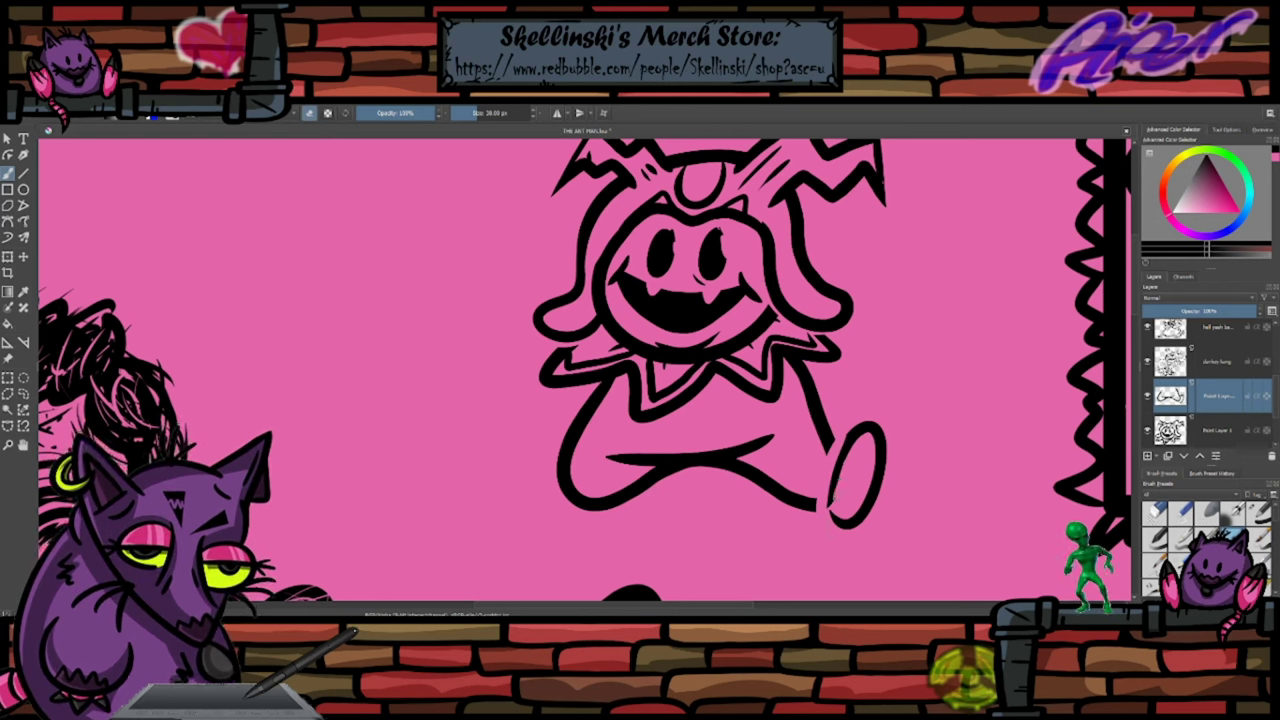
key("ctrl+z")
key("ctrl+z")
key("ctrl+z")
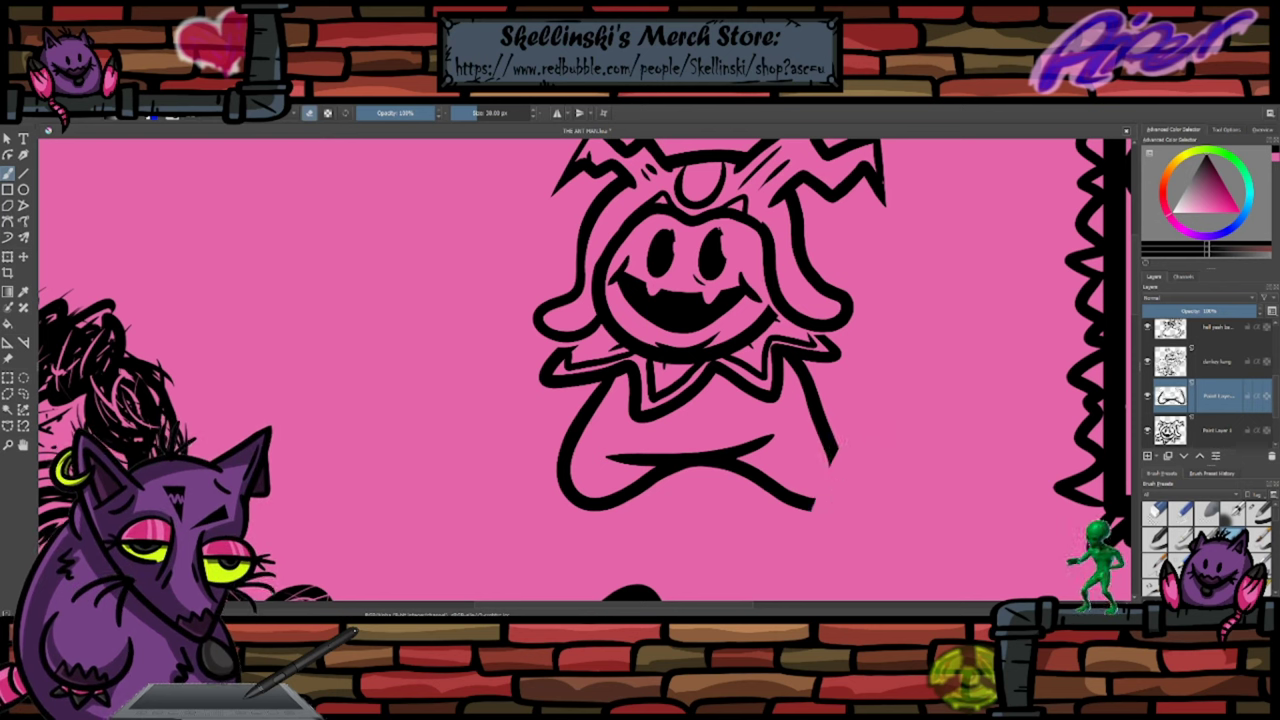
- Erase the rounded tip of the right leg and draw an upturned shoe with a ridged sole on it
key("e")
left_click_drag(838, 456, 810, 507)
key("e")
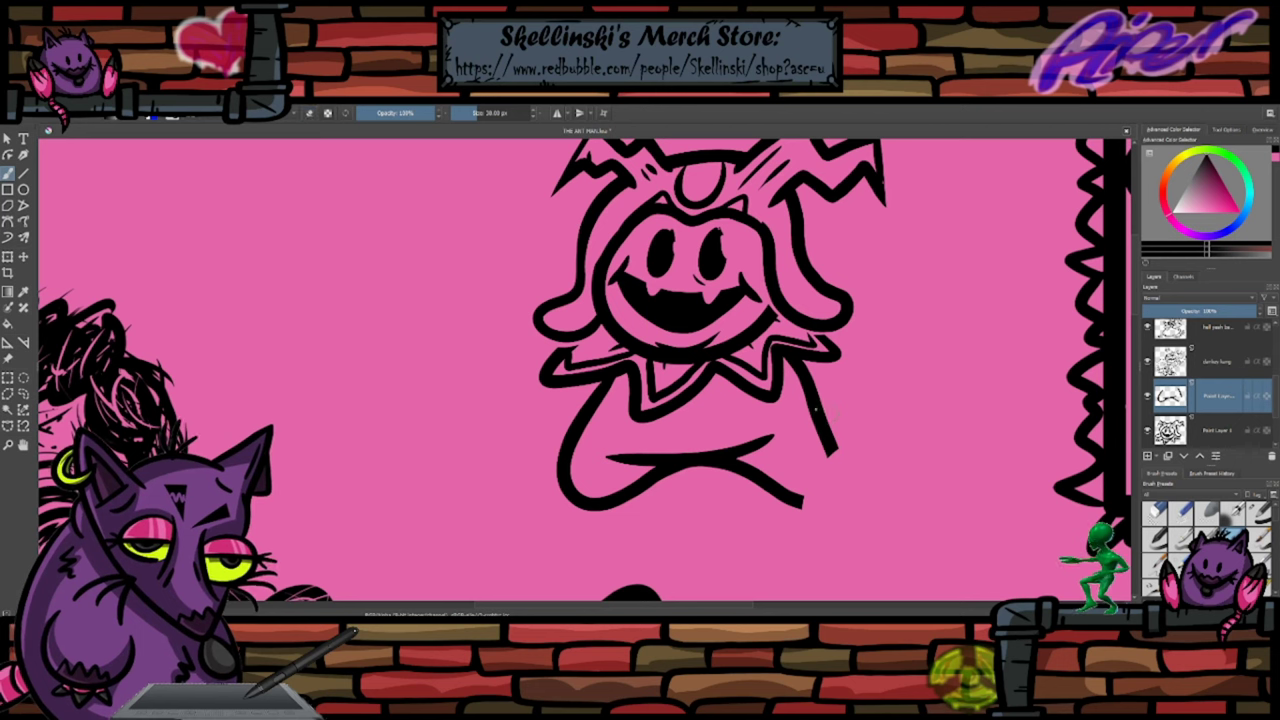
left_click_drag(825, 415, 831, 415)
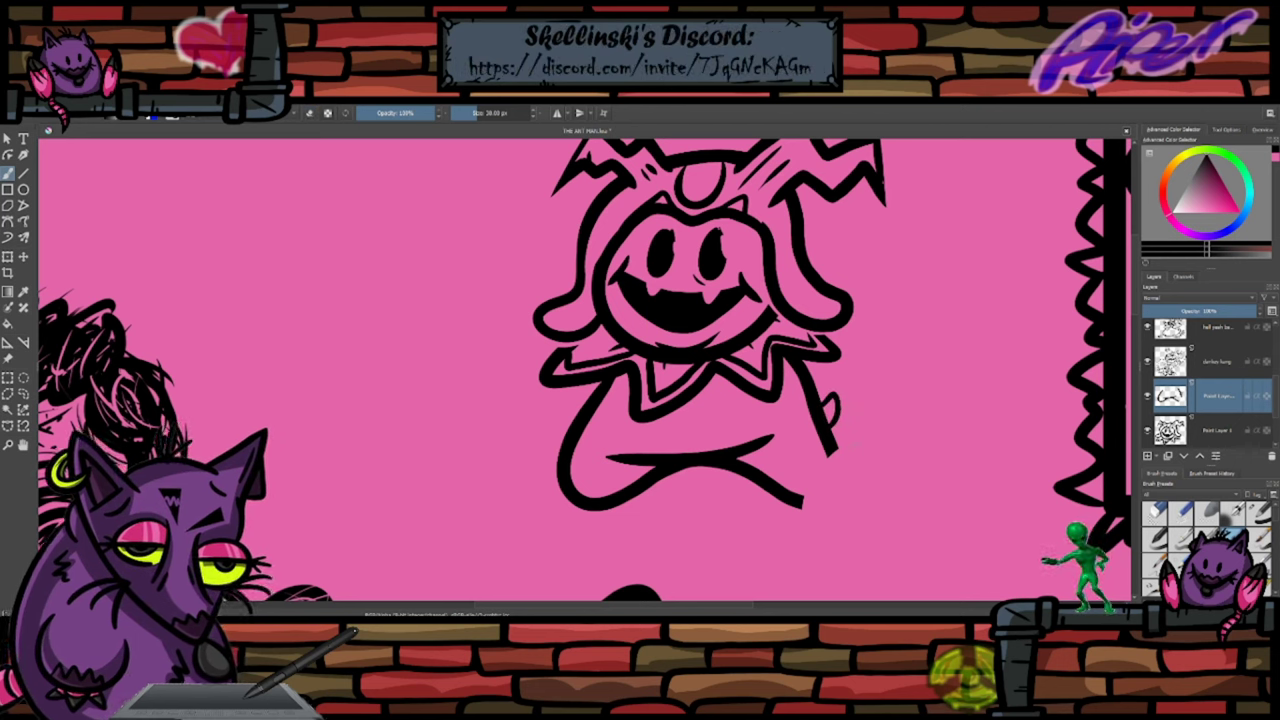
mouse_move(816, 481)
left_mouse_down()
mouse_move(887, 440)
mouse_move(858, 504)
mouse_move(828, 529)
mouse_move(810, 523)
mouse_move(837, 428)
mouse_move(838, 440)
mouse_move(880, 430)
mouse_move(832, 488)
mouse_move(840, 521)
left_mouse_up()
left_click_drag(858, 500, 836, 502)
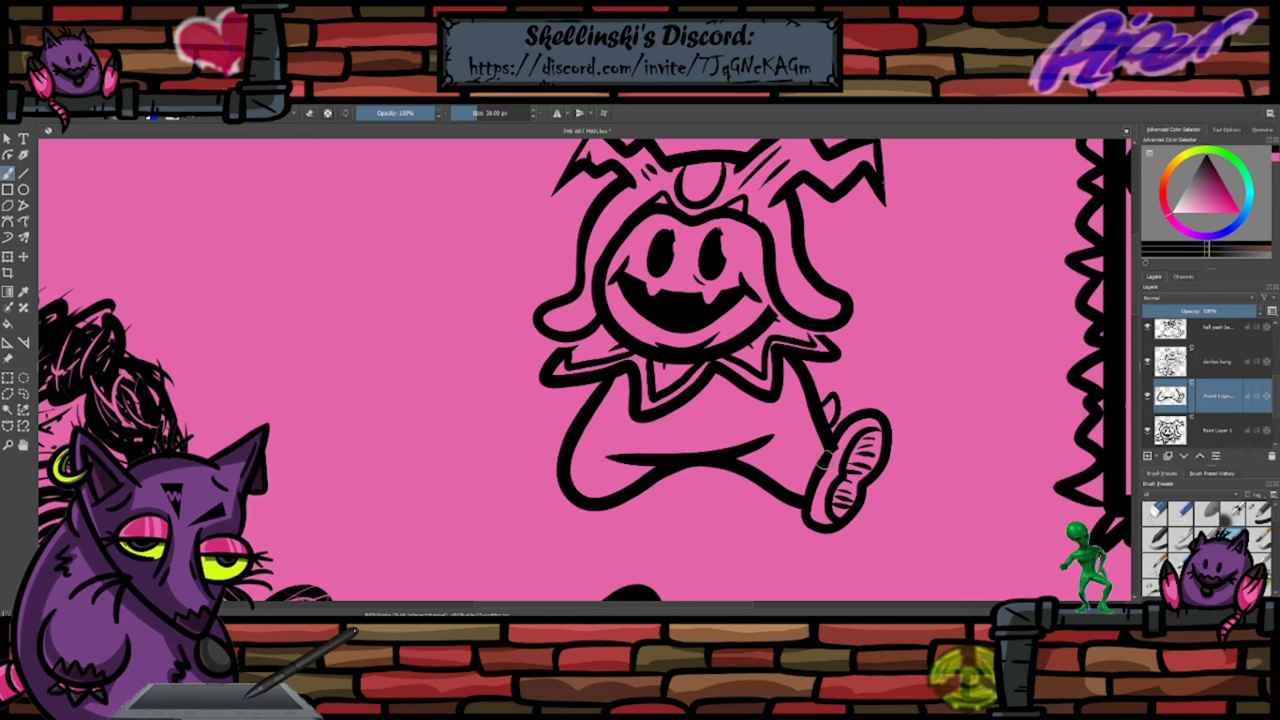
- Draw a ribbed cuff around the right ankle just above the shoe
left_click_drag(824, 450, 807, 491)
key("ctrl+z")
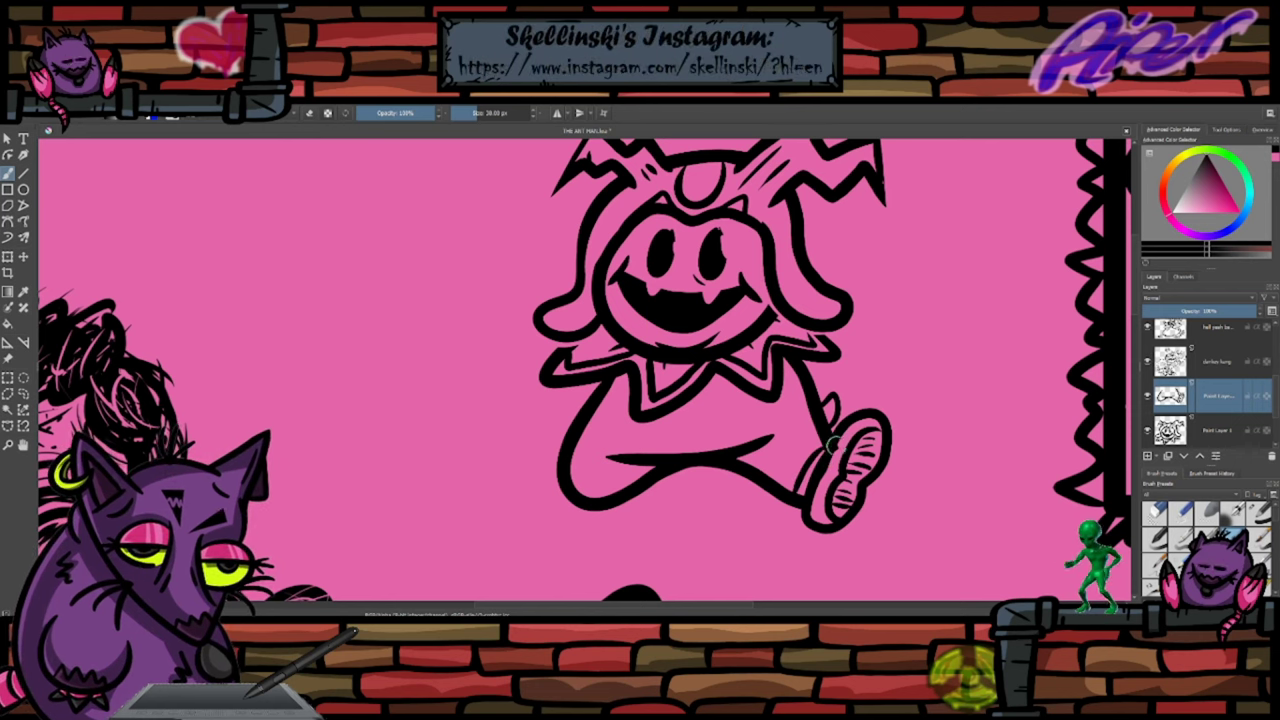
mouse_move(832, 444)
left_mouse_down()
mouse_move(849, 470)
mouse_move(831, 464)
left_mouse_up()
key("e")
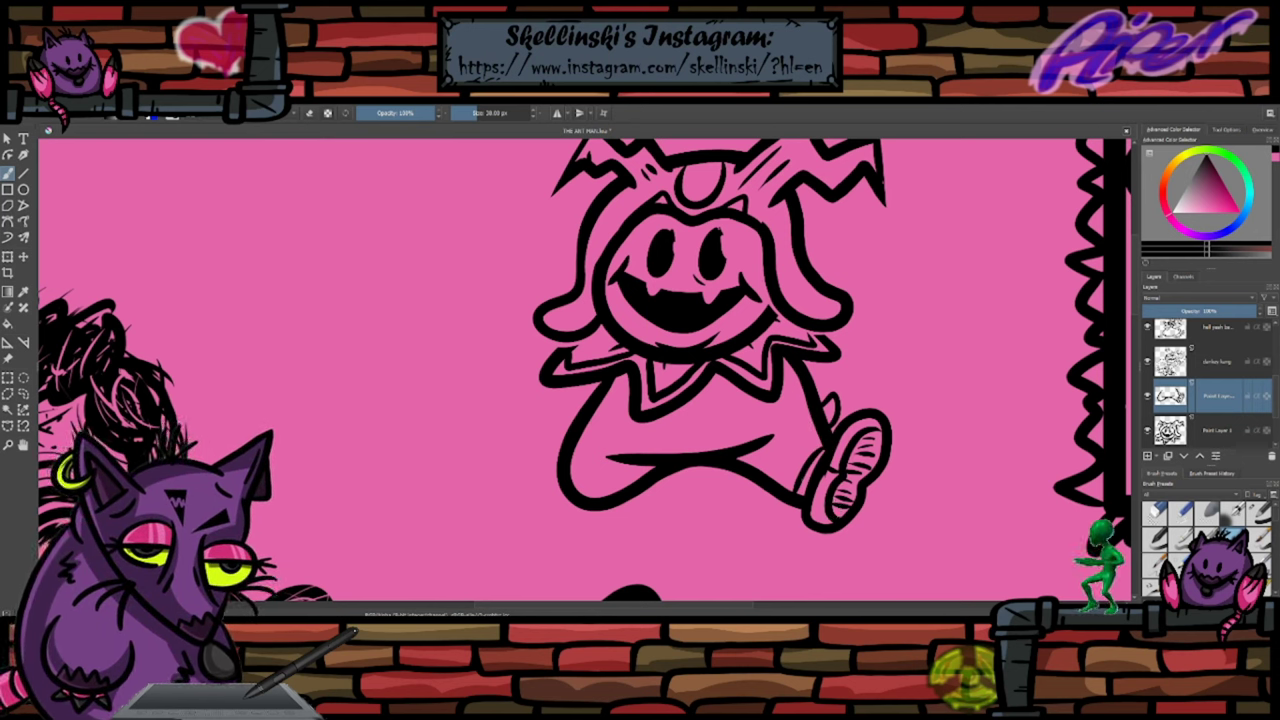
left_click_drag(811, 480, 796, 494)
left_click_drag(824, 443, 797, 487)
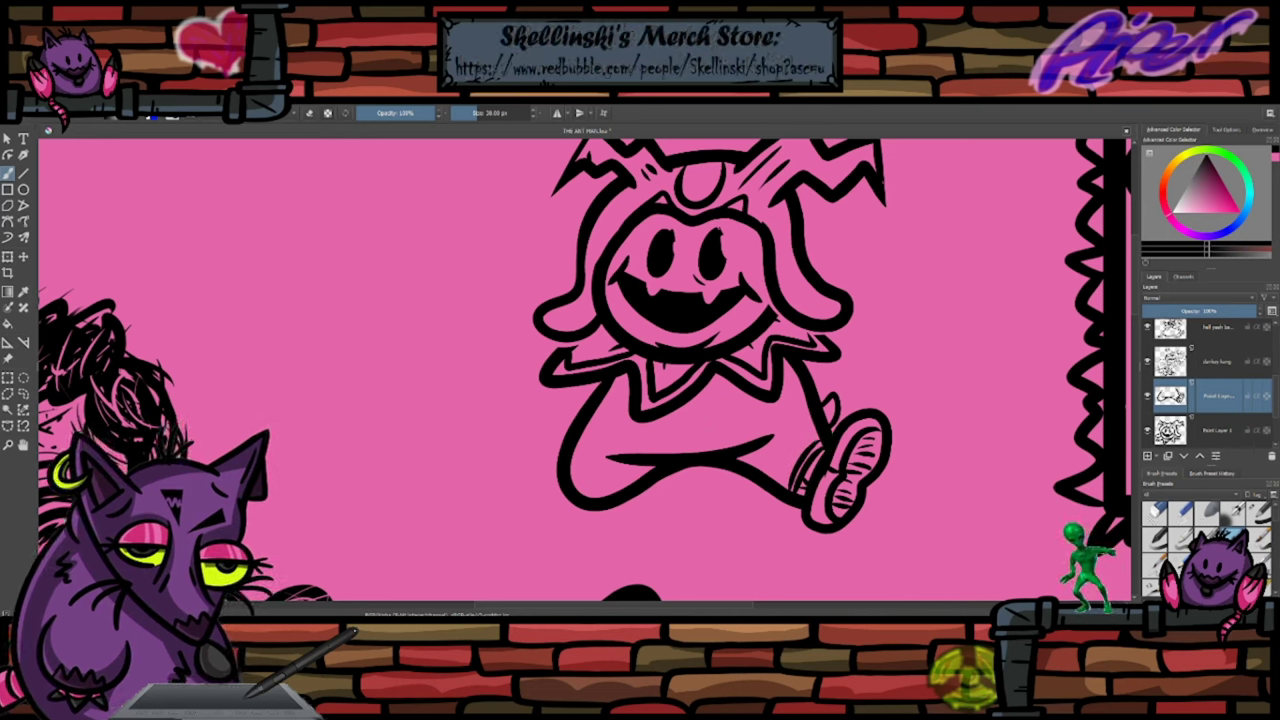
key("ctrl+z")
- Erase the rounded tip of the left leg and draw an outward-pointing shoe with a cuff at the ankle
mouse_move(619, 493)
left_mouse_down()
mouse_move(560, 466)
mouse_move(600, 497)
mouse_move(570, 487)
left_mouse_up()
key("e")
key("e")
mouse_move(524, 448)
left_mouse_down()
mouse_move(553, 517)
mouse_move(600, 502)
mouse_move(510, 483)
mouse_move(579, 489)
mouse_move(569, 517)
left_mouse_up()
key("ctrl+z")
left_click_drag(568, 465, 613, 498)
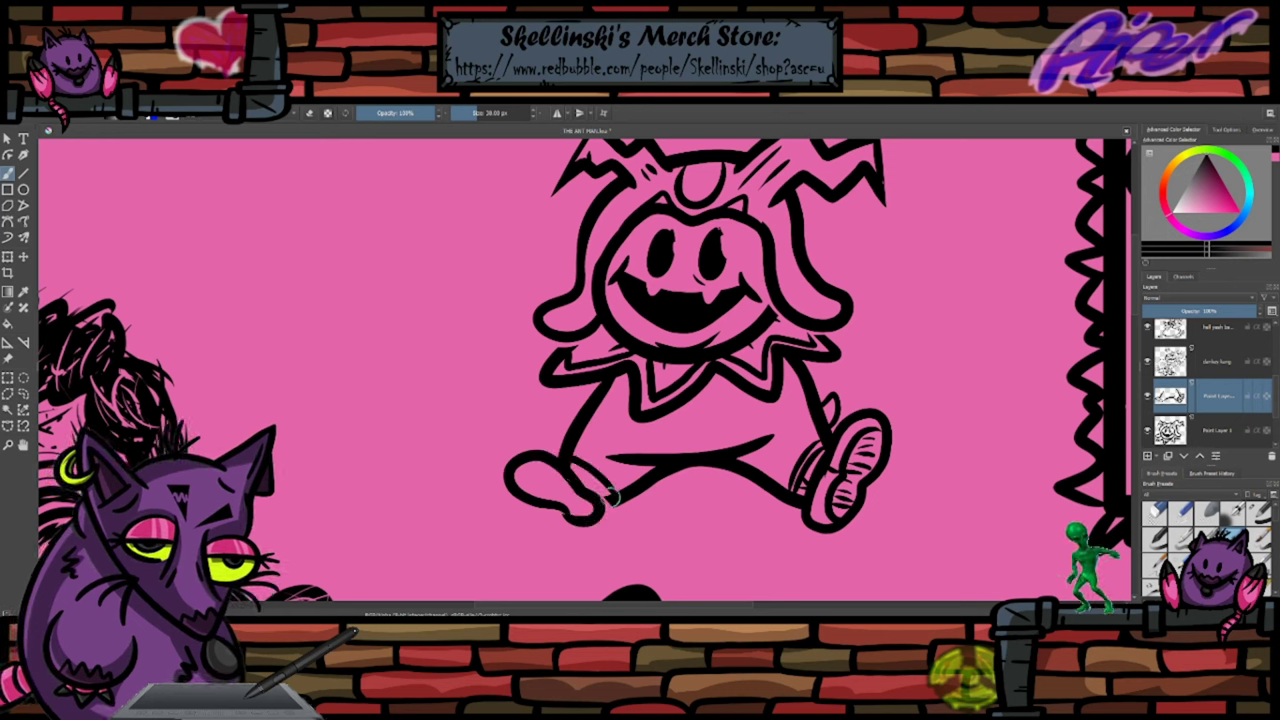
left_click_drag(572, 455, 612, 490)
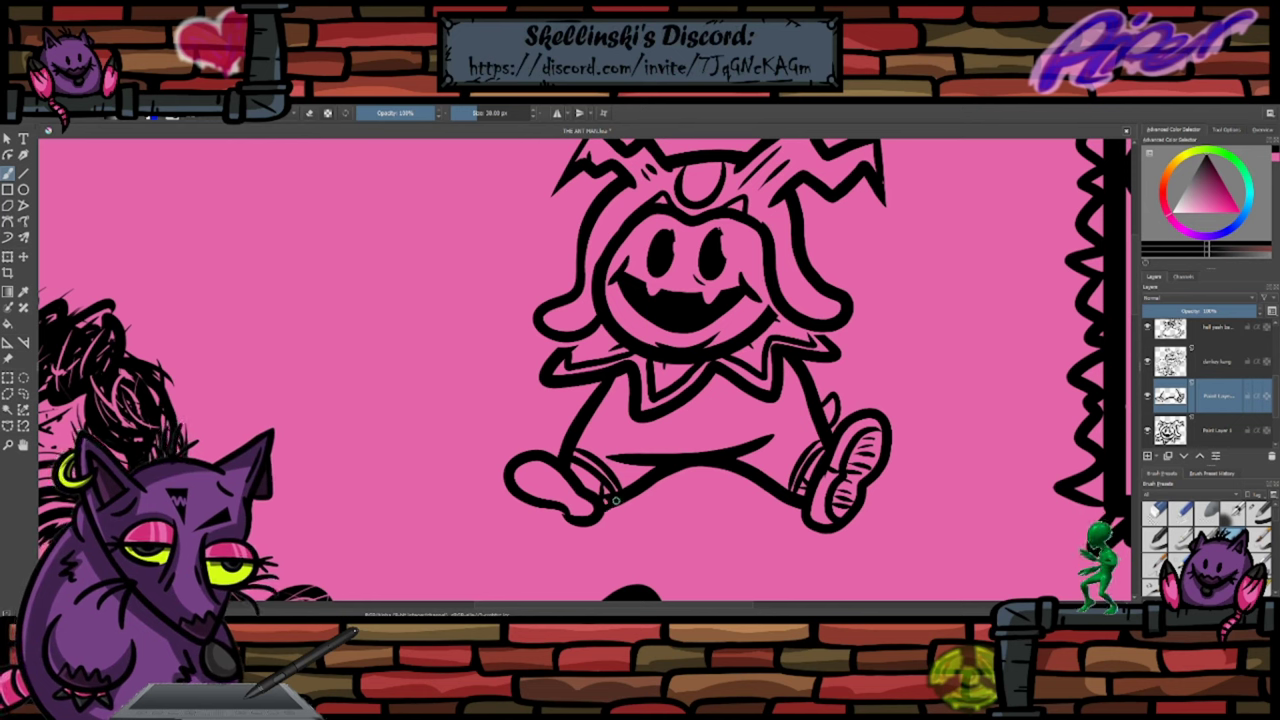
- Draw the sole edge and short tread ridges along the underside of the left shoe
mouse_move(600, 508)
left_mouse_down()
mouse_move(520, 490)
mouse_move(561, 509)
left_mouse_up()
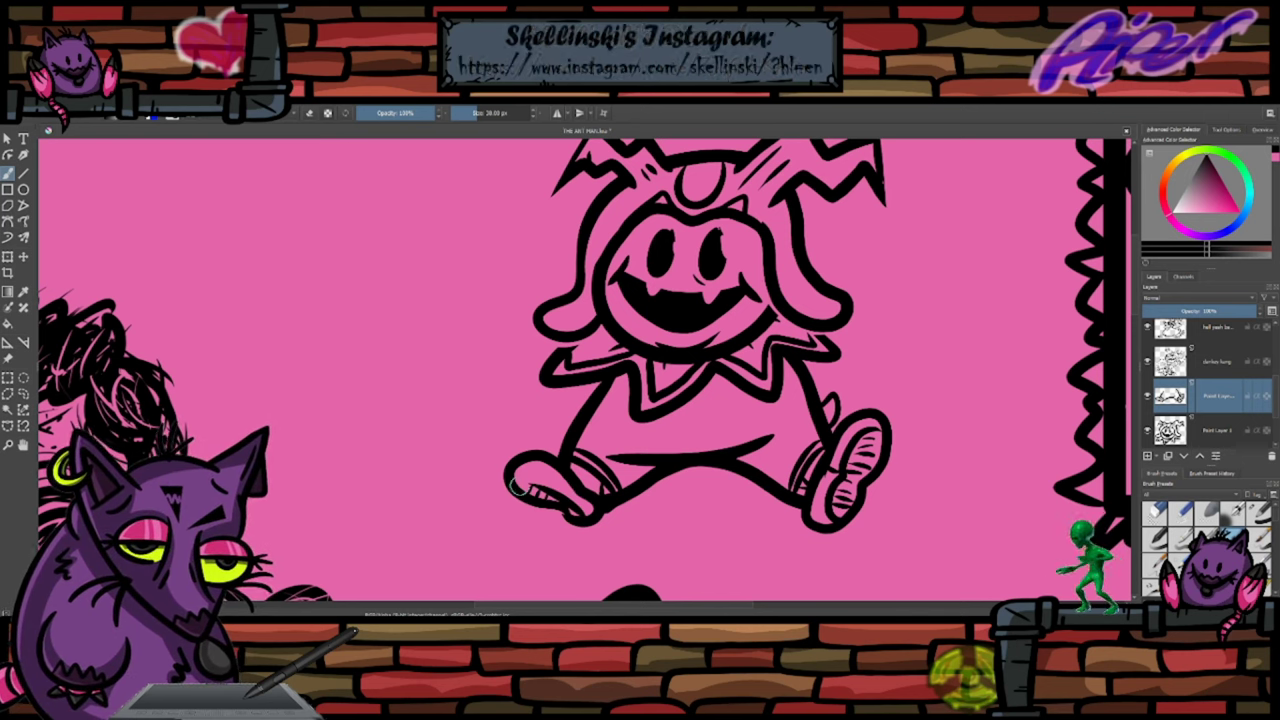
left_click_drag(518, 487, 536, 489)
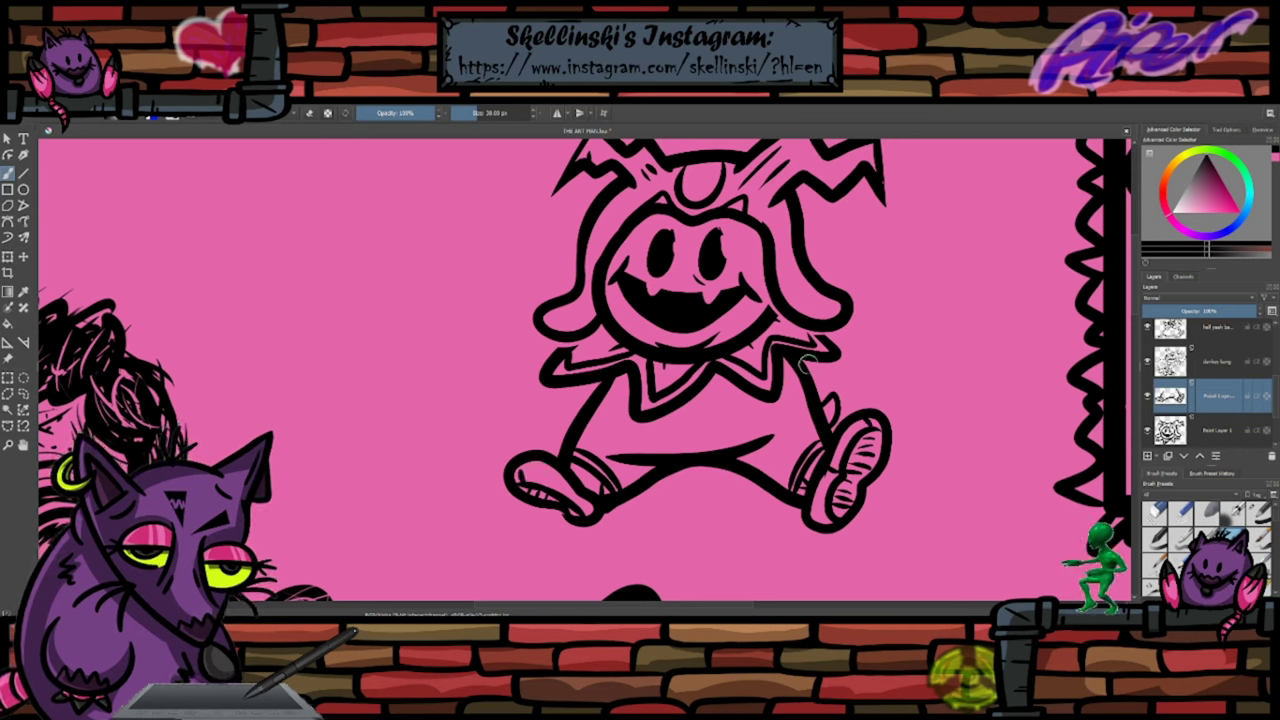
scroll(833, 394, "down", 5)
scroll(860, 345, "up", 4)
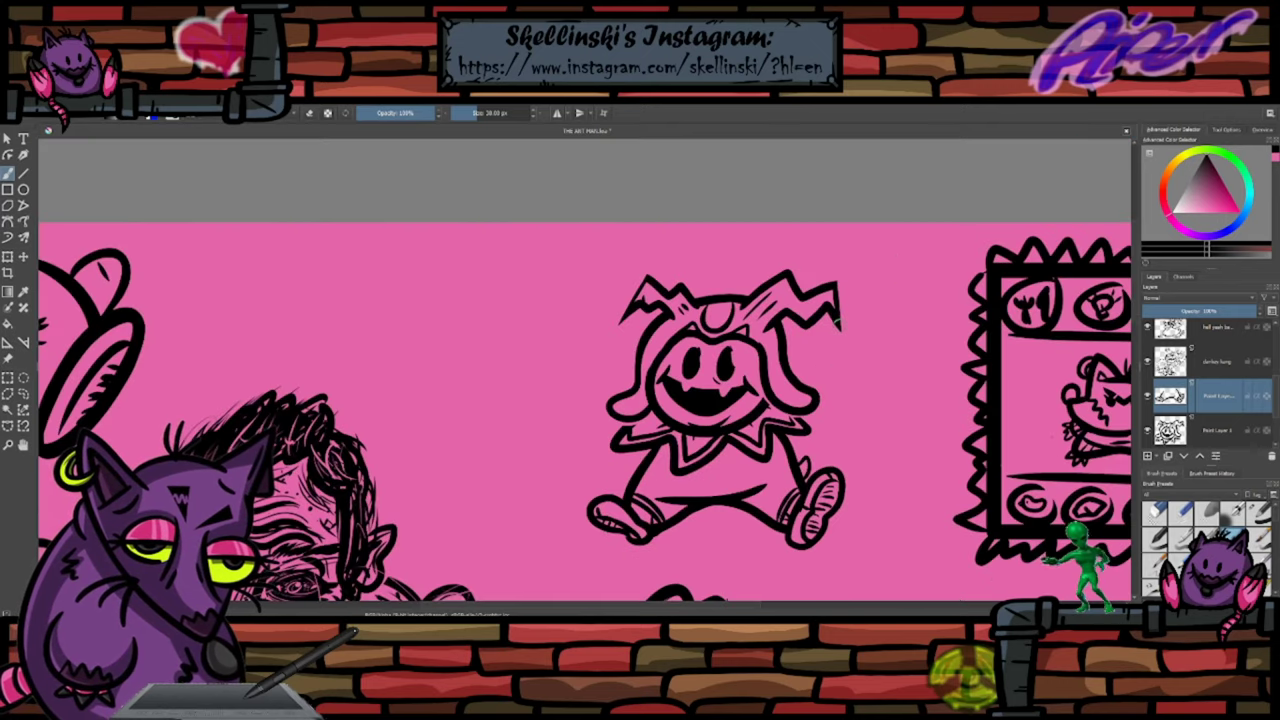
- Merge the body layer into the head layer and add a new paint layer for the arms
left_click_drag(838, 322, 830, 298)
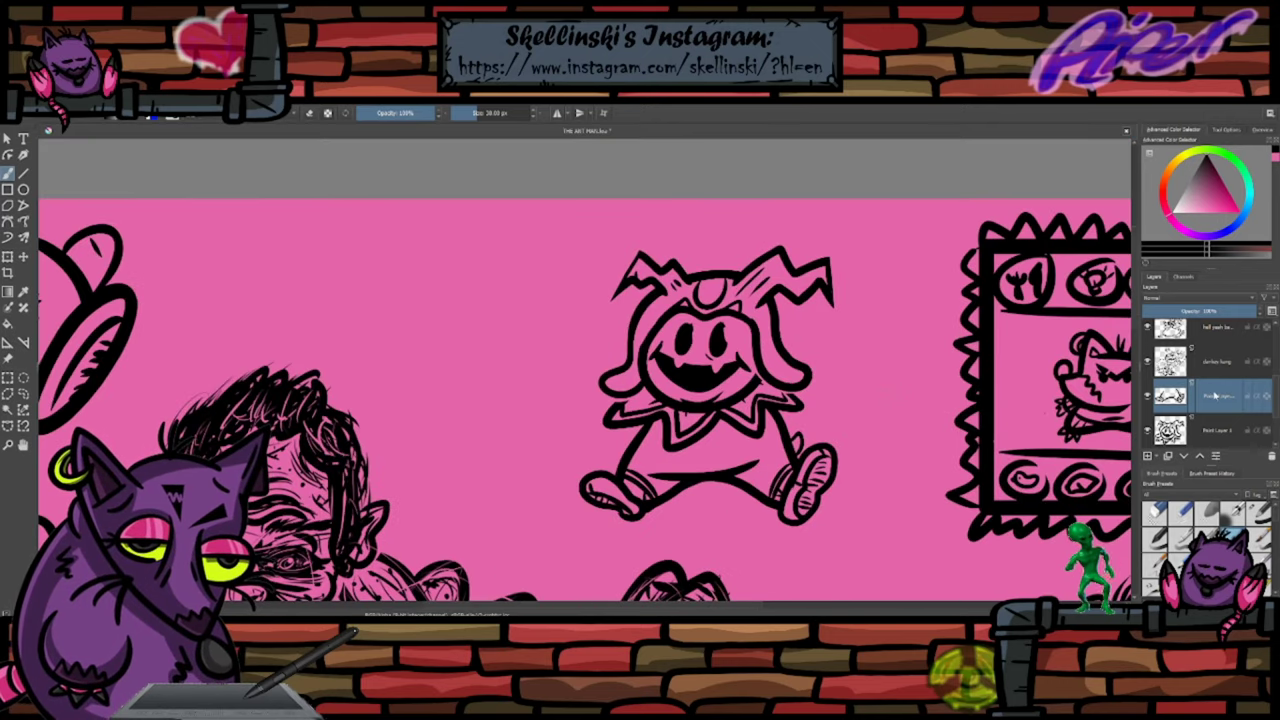
scroll(880, 420, "down", 1)
scroll(880, 418, "up", 2)
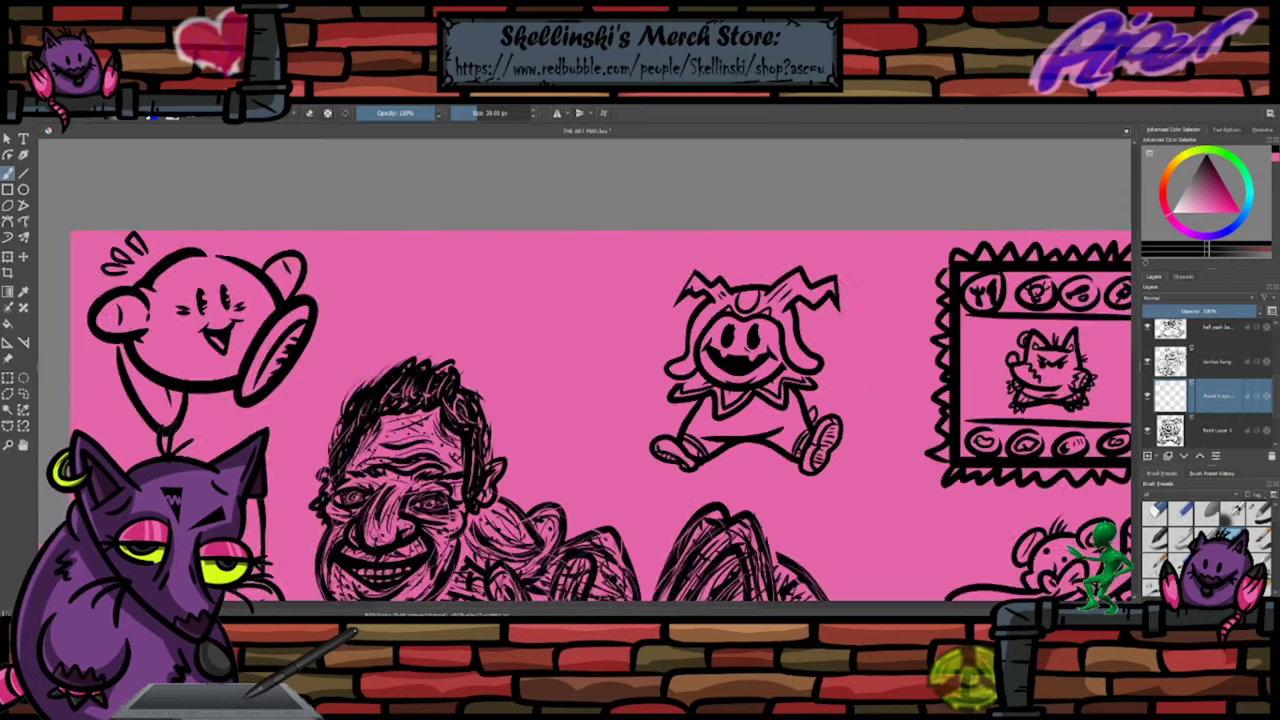
- Try to draw an oval sleeve shape extending from the right side of the collar
left_click_drag(771, 378, 816, 350)
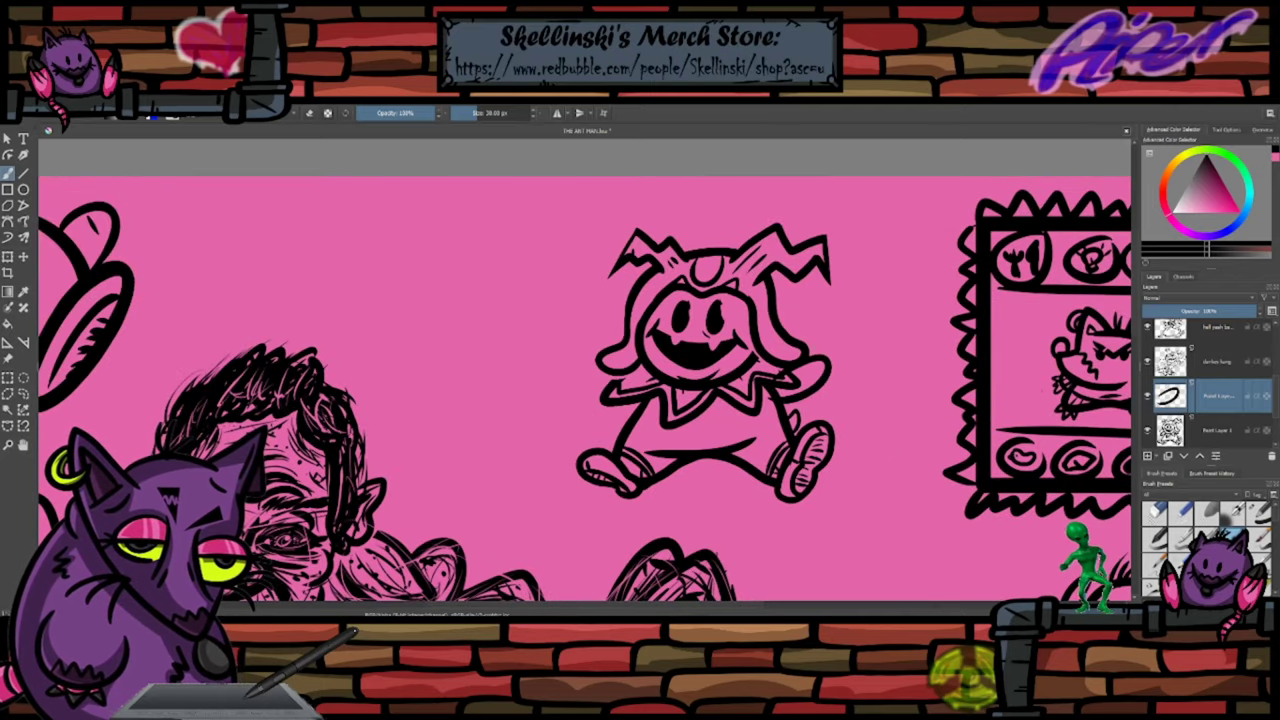
key("ctrl+z")
key("ctrl+z")
- Draw an outstretched right arm from beneath the collar, ending in an open hand with spread fingers
mouse_move(776, 381)
left_mouse_down()
mouse_move(800, 373)
mouse_move(830, 385)
mouse_move(822, 396)
mouse_move(776, 379)
mouse_move(834, 344)
mouse_move(873, 364)
mouse_move(780, 391)
mouse_move(830, 372)
left_mouse_up()
key("ctrl+z")
key("ctrl+z")
key("ctrl+z")
key("e")
key("ctrl+z")
key("ctrl+z")
key("e")
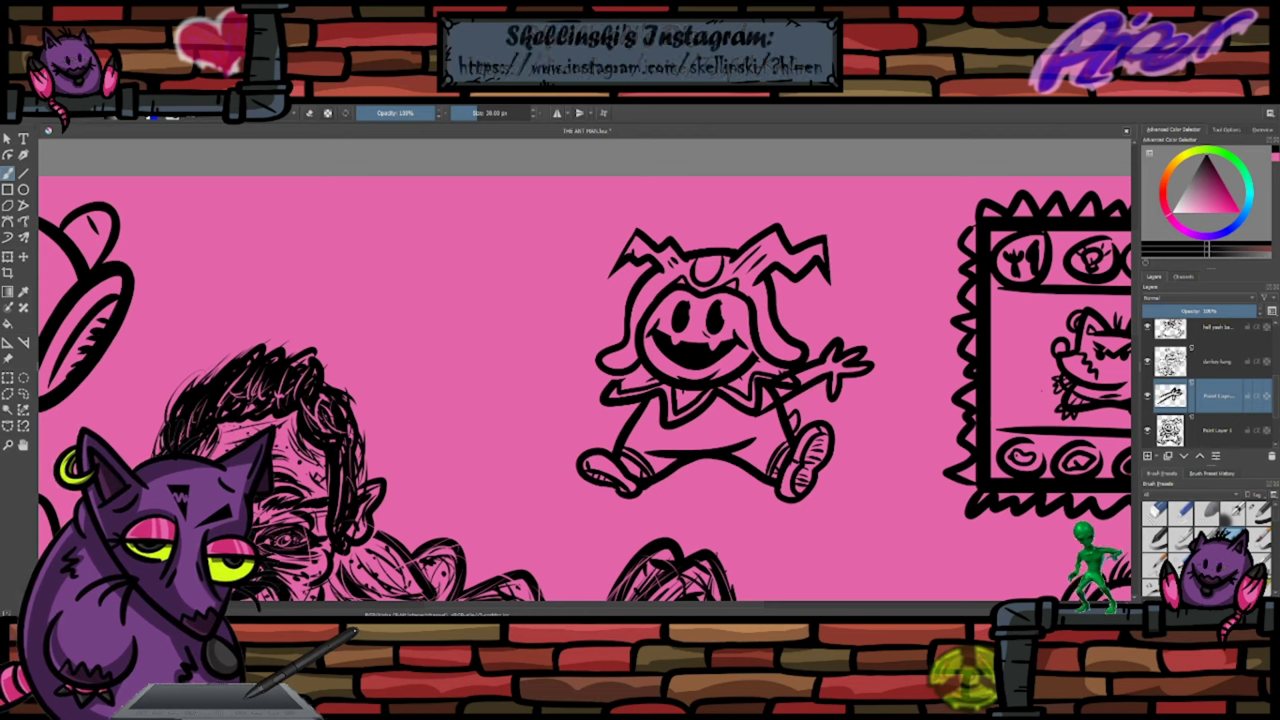
- Erase the right arm's lines where they overlap the hat flap and collar, working on the arm's layer
key("e")
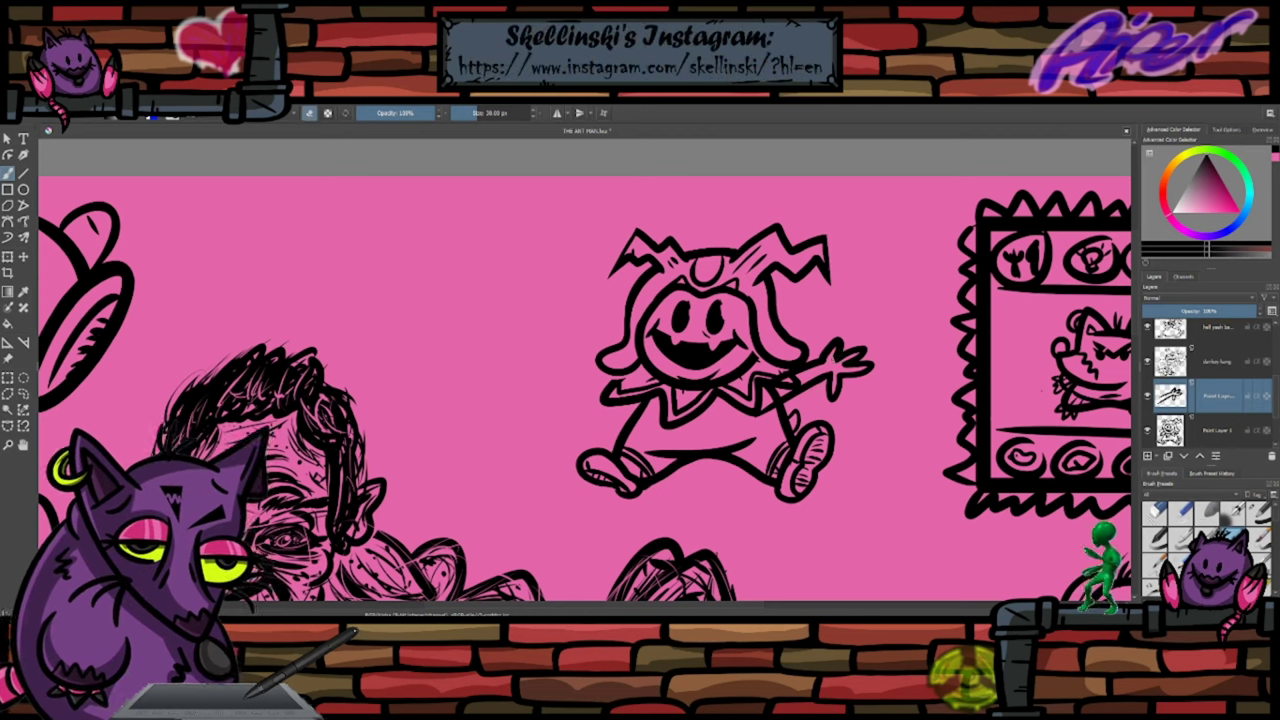
left_click(1216, 428)
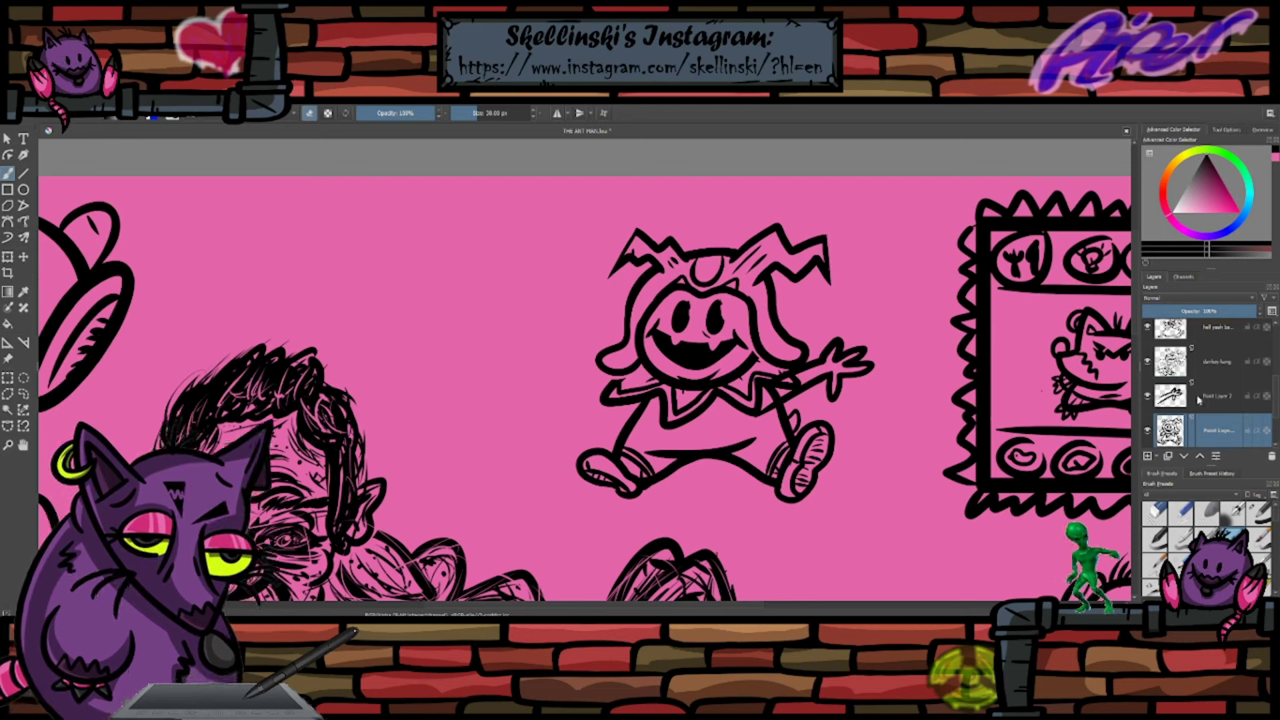
key("Page_Up")
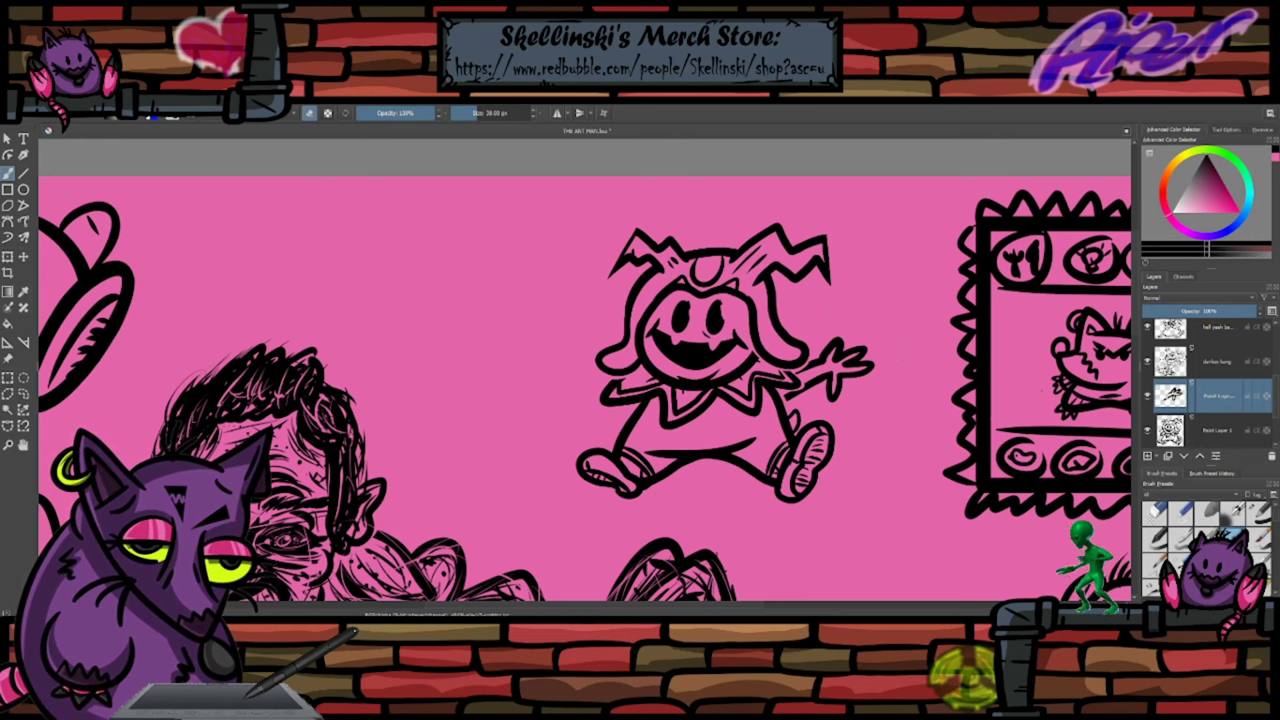
scroll(905, 379, "down", 2)
scroll(897, 376, "up", 3)
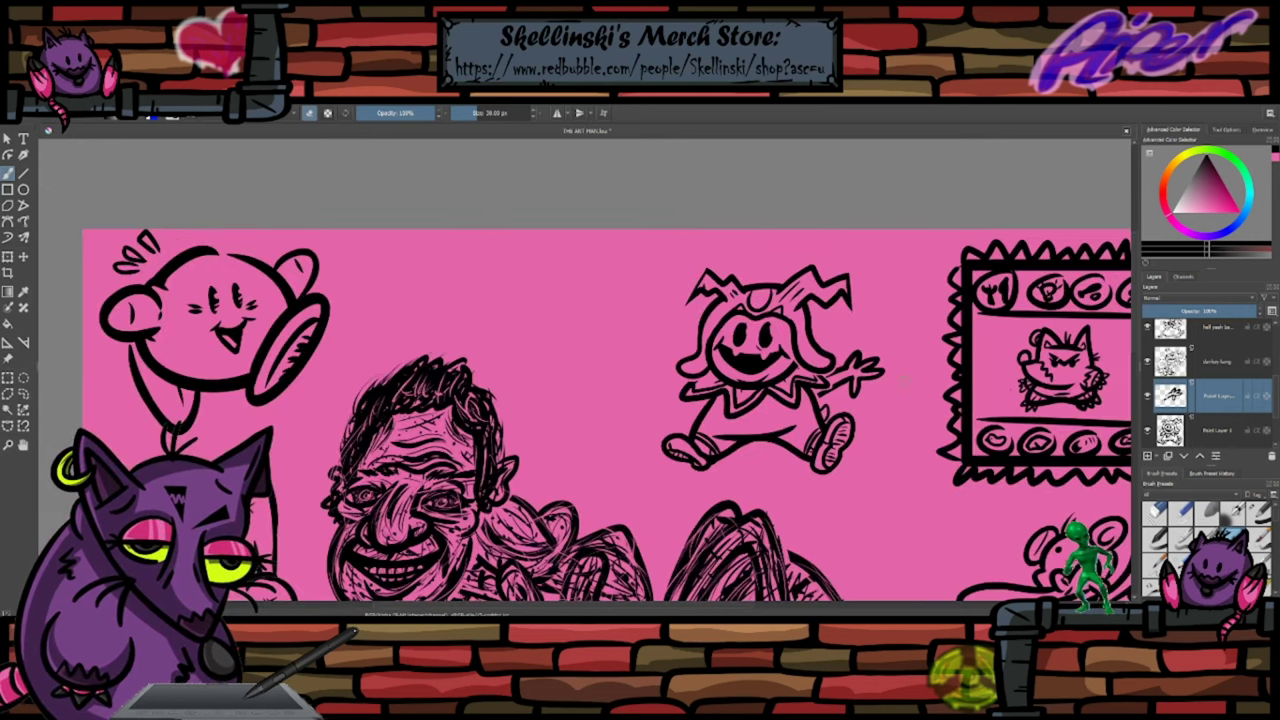
scroll(909, 382, "down", 1)
scroll(906, 381, "down", 5)
scroll(906, 381, "up", 5)
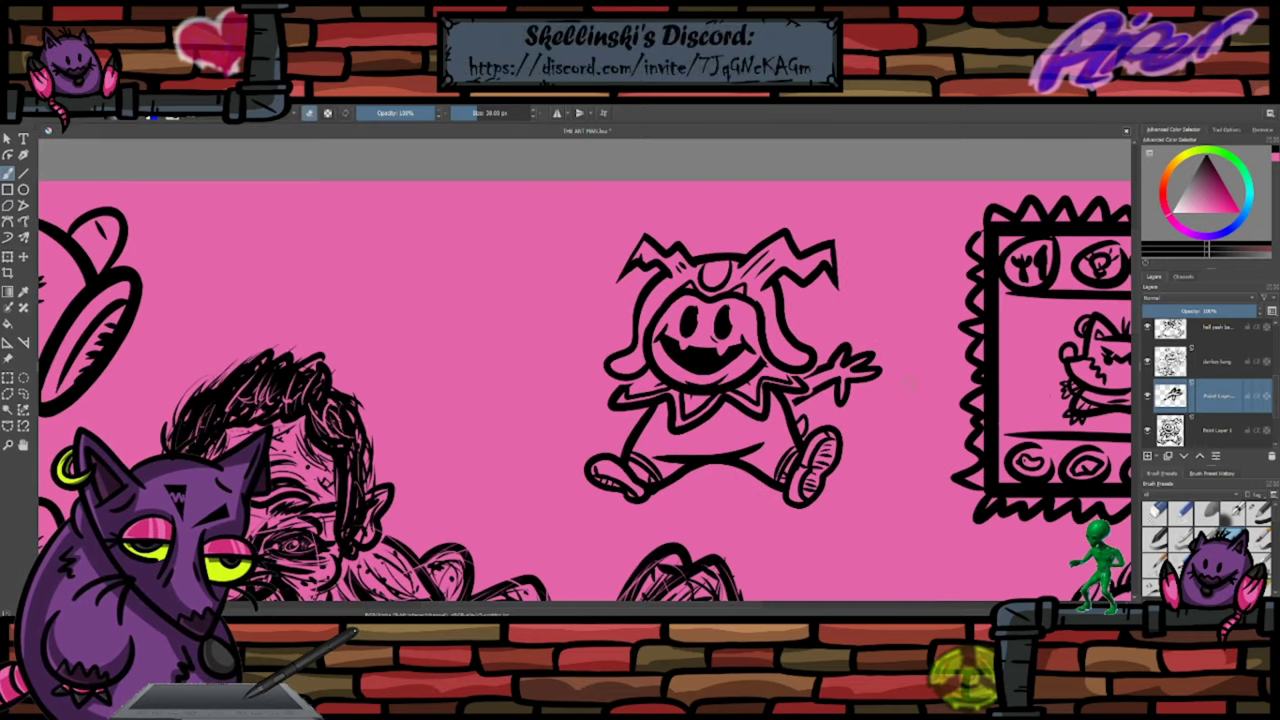
- Merge the arm layer into the figure's layer
scroll(906, 381, "down", 5)
scroll(906, 381, "up", 5)
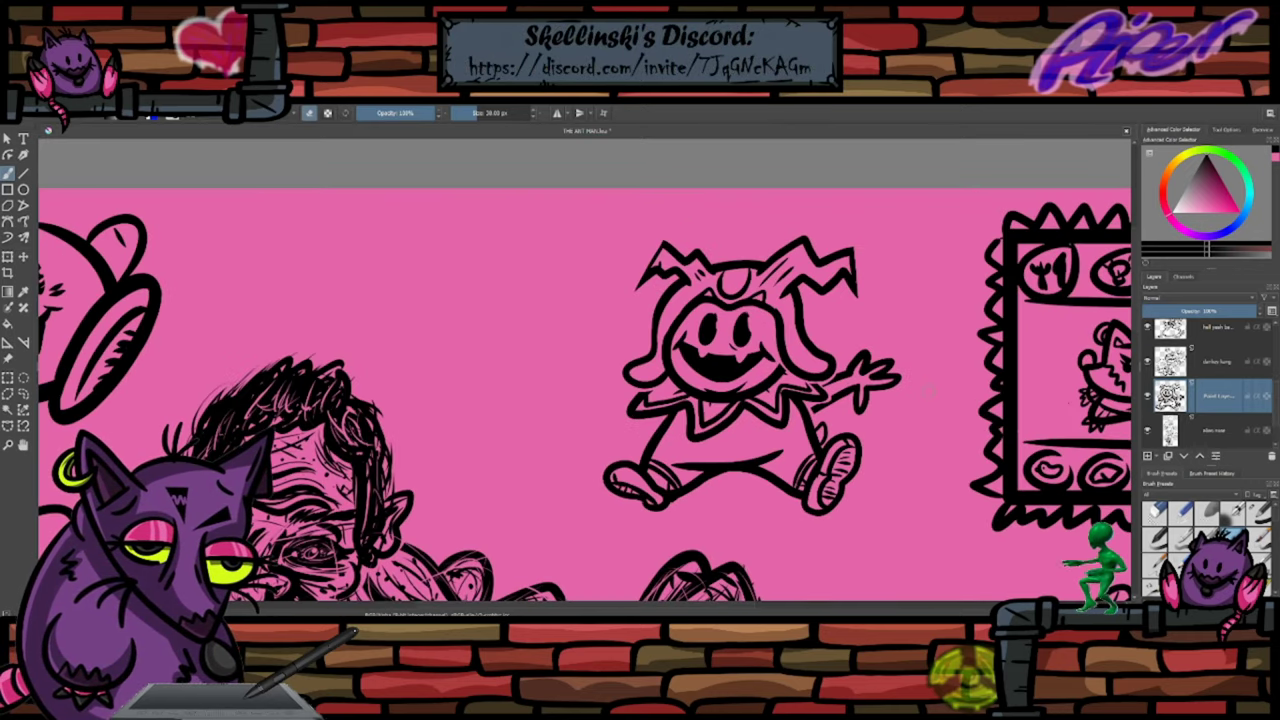
scroll(929, 391, "down", 3)
scroll(929, 391, "up", 3)
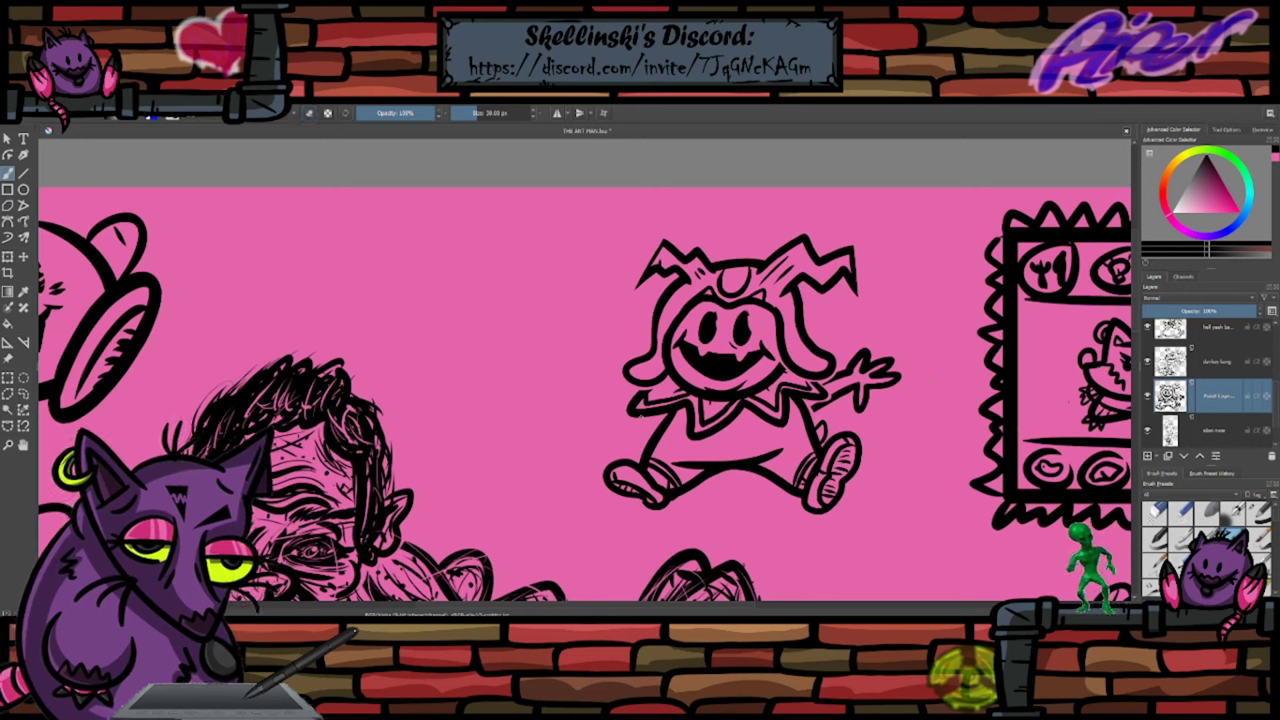
- Try to draw a left arm outward from the collar directly on the merged figure layer
mouse_move(640, 404)
left_mouse_down()
mouse_move(614, 428)
mouse_move(637, 414)
mouse_move(606, 402)
mouse_move(629, 403)
mouse_move(635, 433)
mouse_move(654, 429)
left_mouse_up()
key("ctrl+z")
key("ctrl+z")
key("ctrl+z")
left_click_drag(601, 401, 640, 415)
key("ctrl+z")
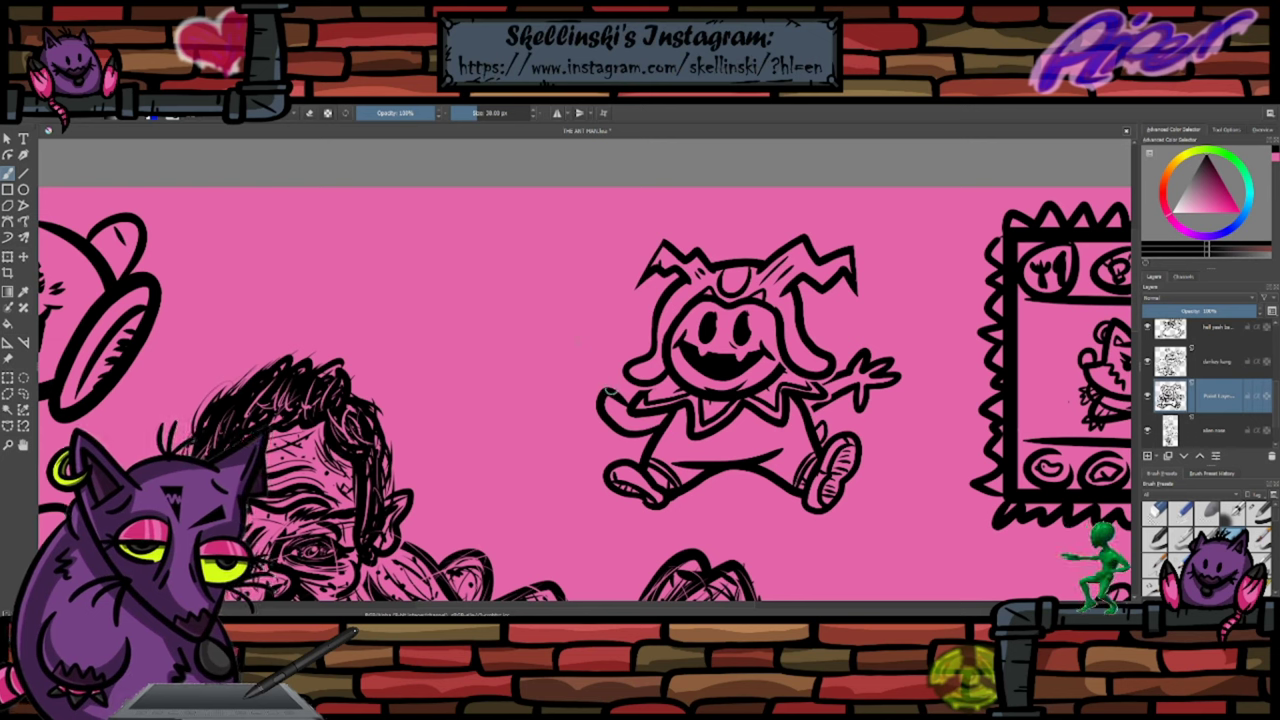
- Undo the left-arm strokes and step back to the separate arm layer with its erased lines restored
key("ctrl+z")
key("ctrl+z")
key("ctrl+z")
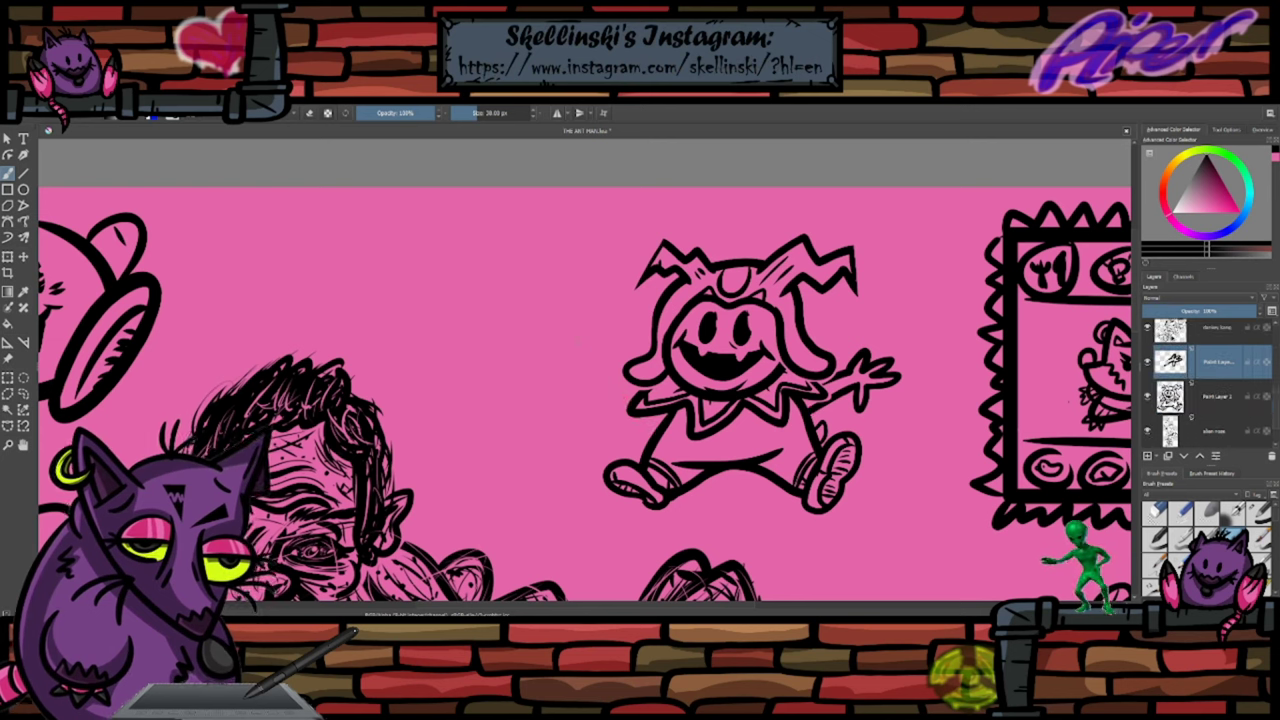
key("ctrl+z")
key("ctrl+z")
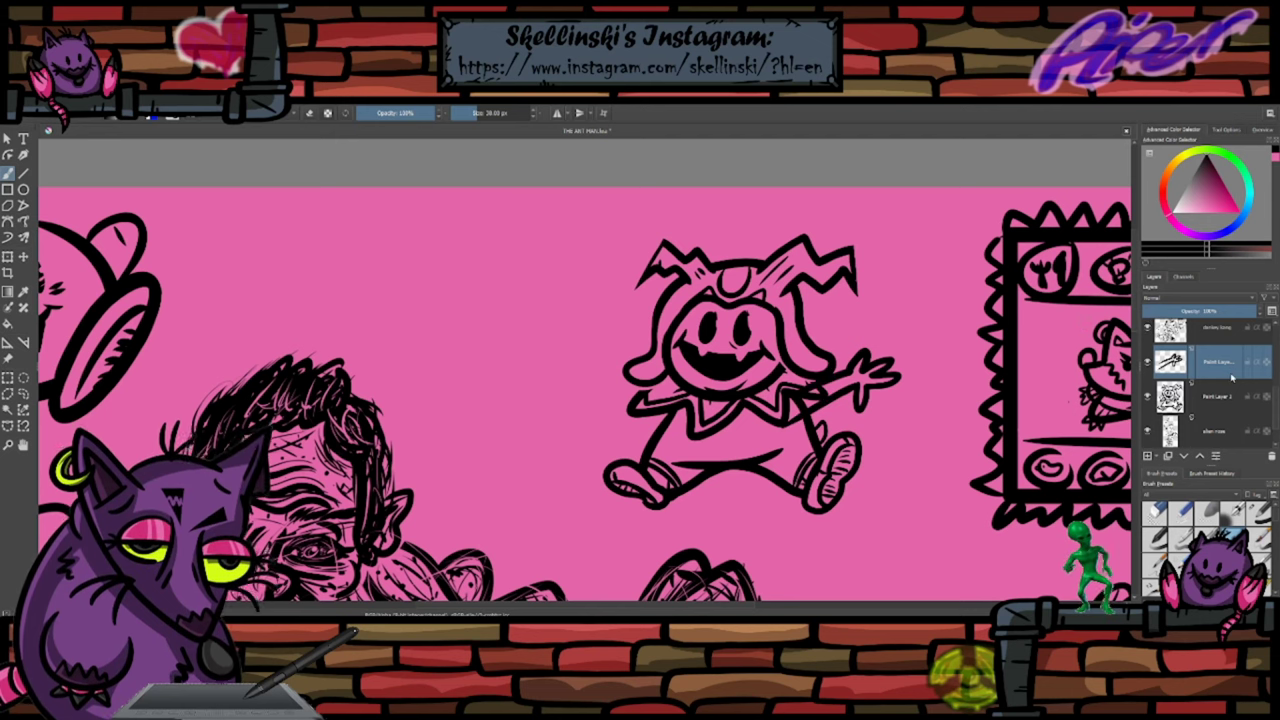
- Duplicate the right arm's layer, mirror the copy horizontally and vertically, and place it as the left arm angled down from the collar
left_click(1168, 456)
key("ctrl+t")
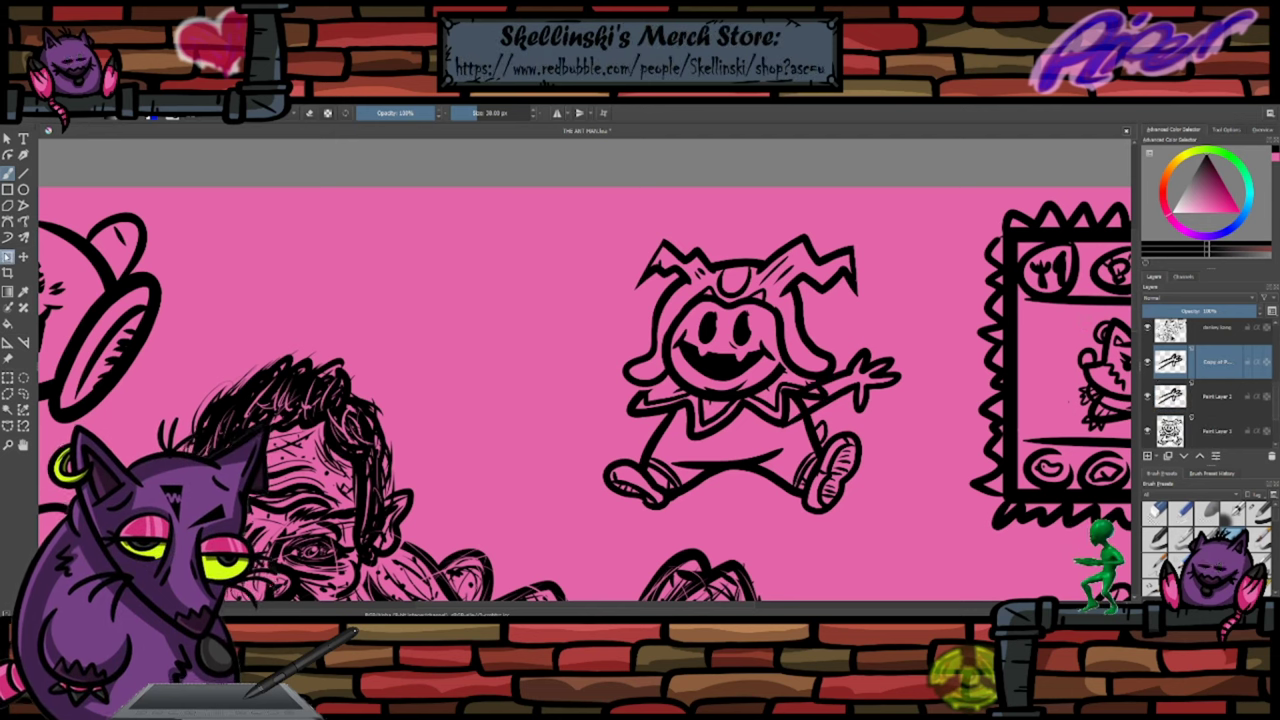
right_click(855, 402)
left_click(883, 467)
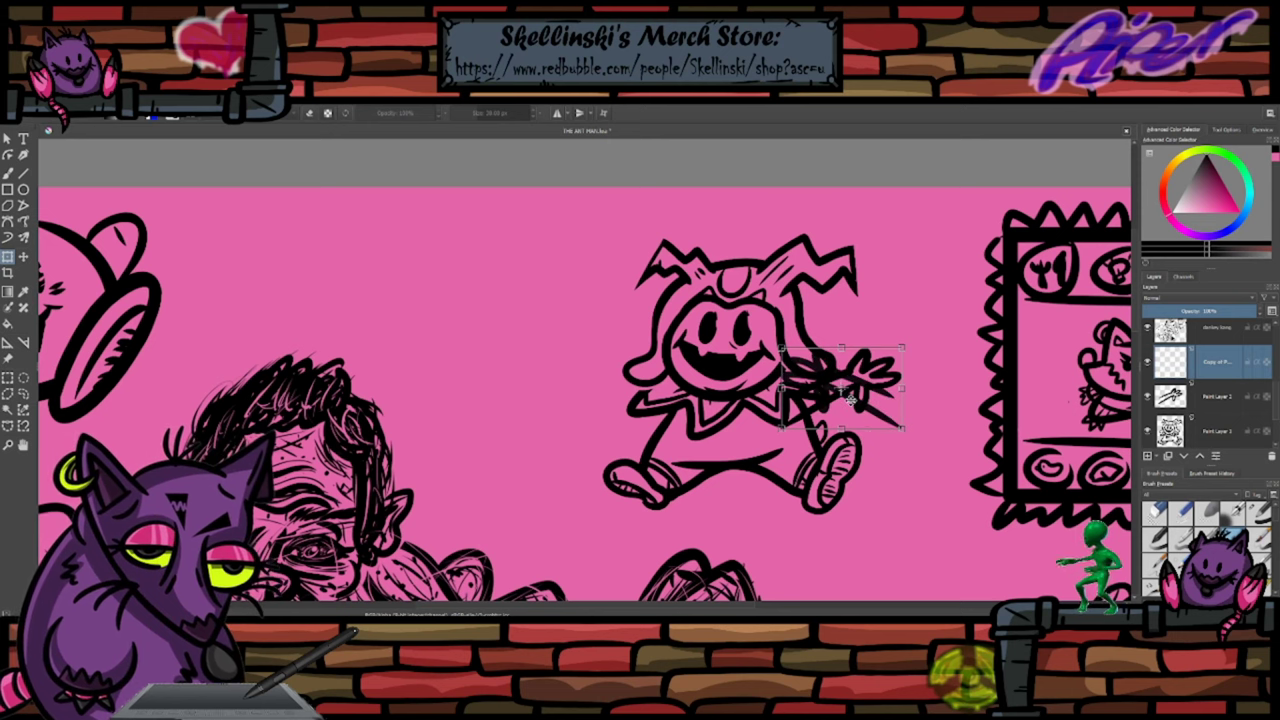
left_click_drag(849, 398, 624, 396)
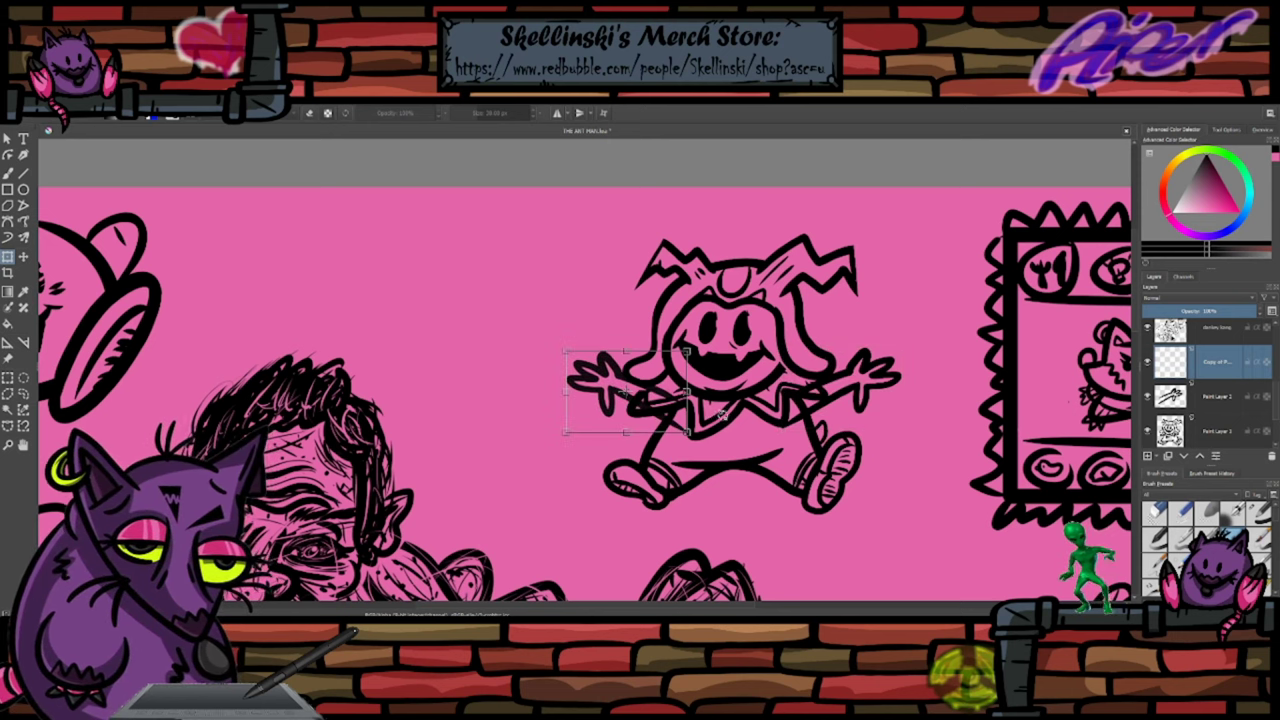
left_click_drag(677, 481, 712, 429)
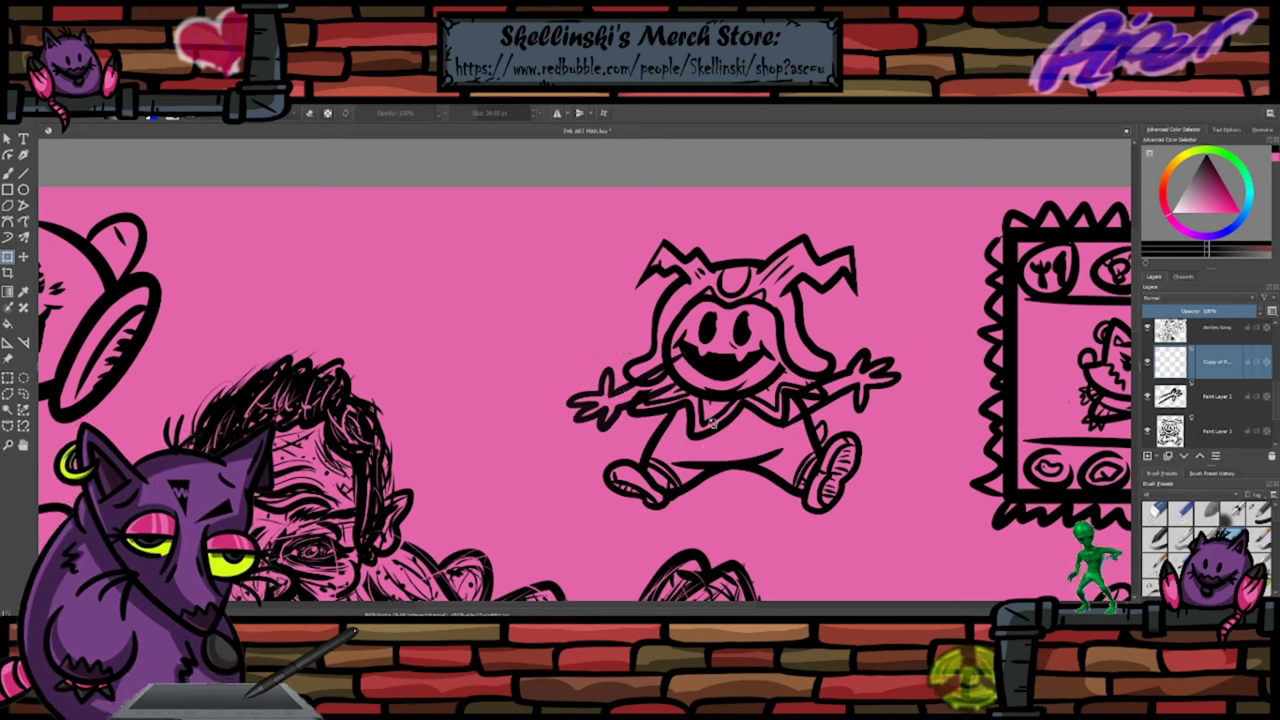
mouse_move(646, 405)
left_mouse_down()
mouse_move(645, 422)
mouse_move(657, 412)
left_mouse_up()
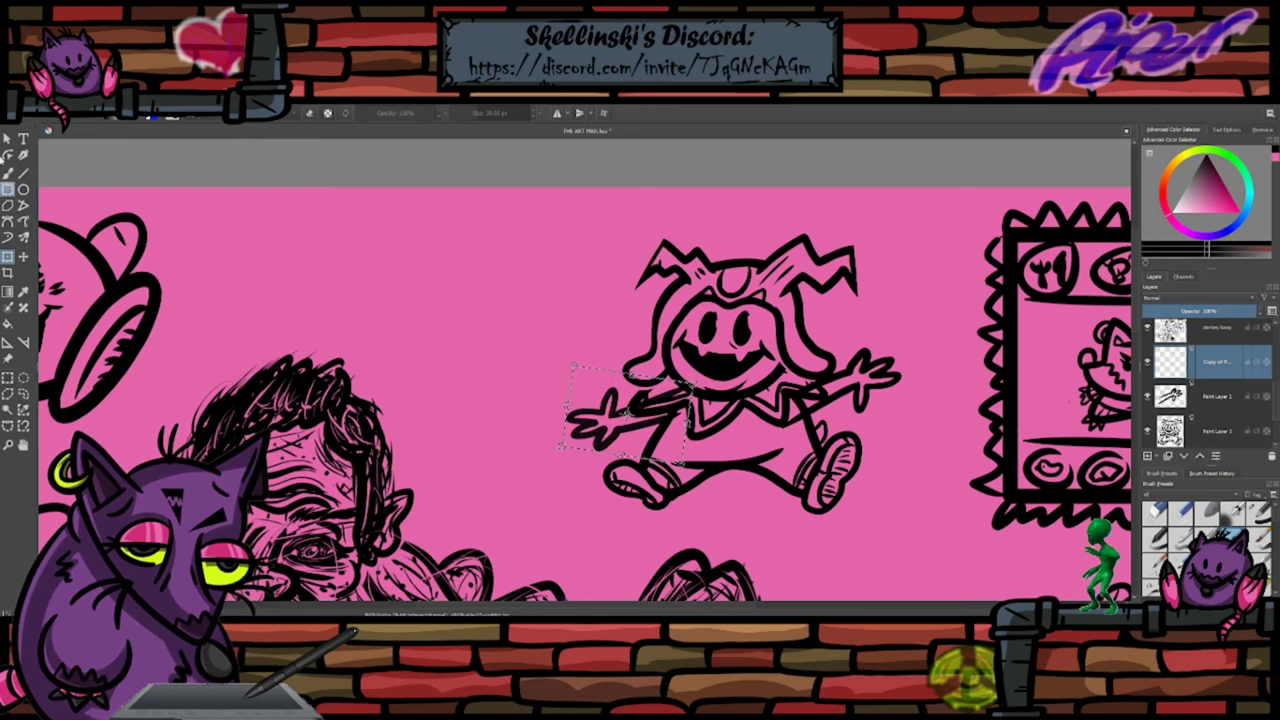
left_click(8, 172)
- Flip the right arm vertically on its own layer and lower it so it slopes down from the collar
left_click(1216, 397)
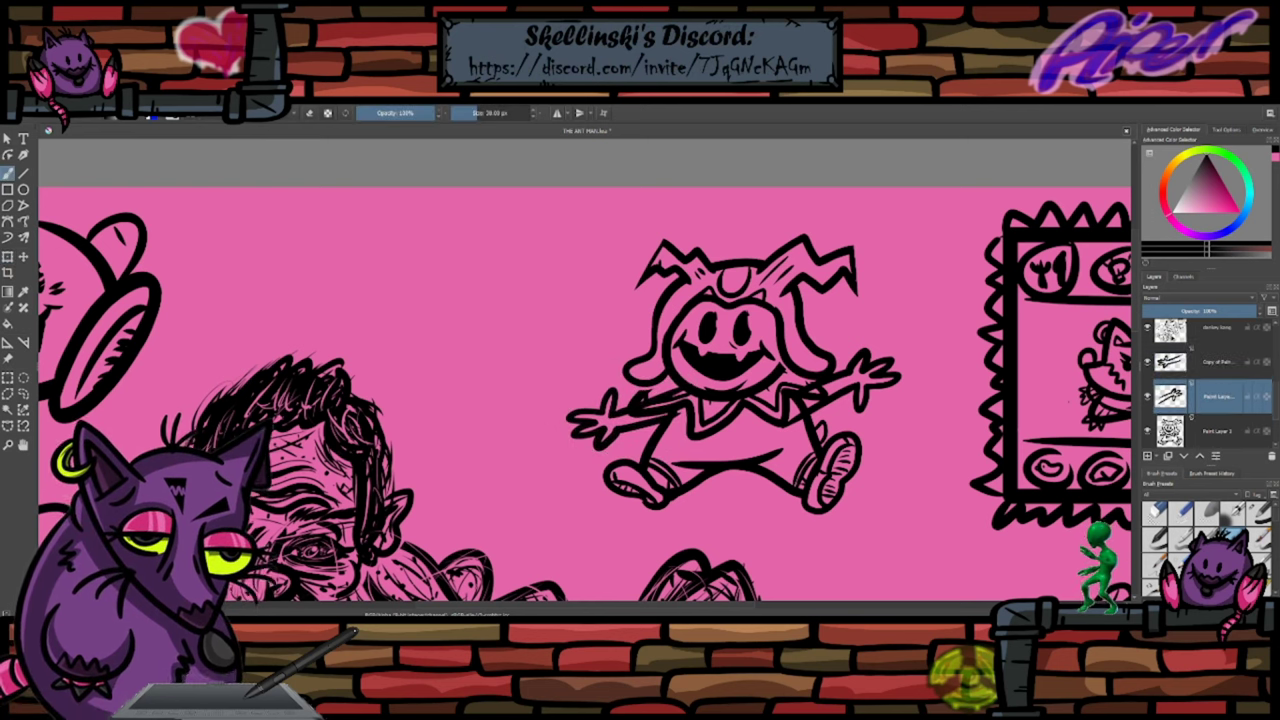
key("ctrl+t")
left_click_drag(800, 482, 803, 488)
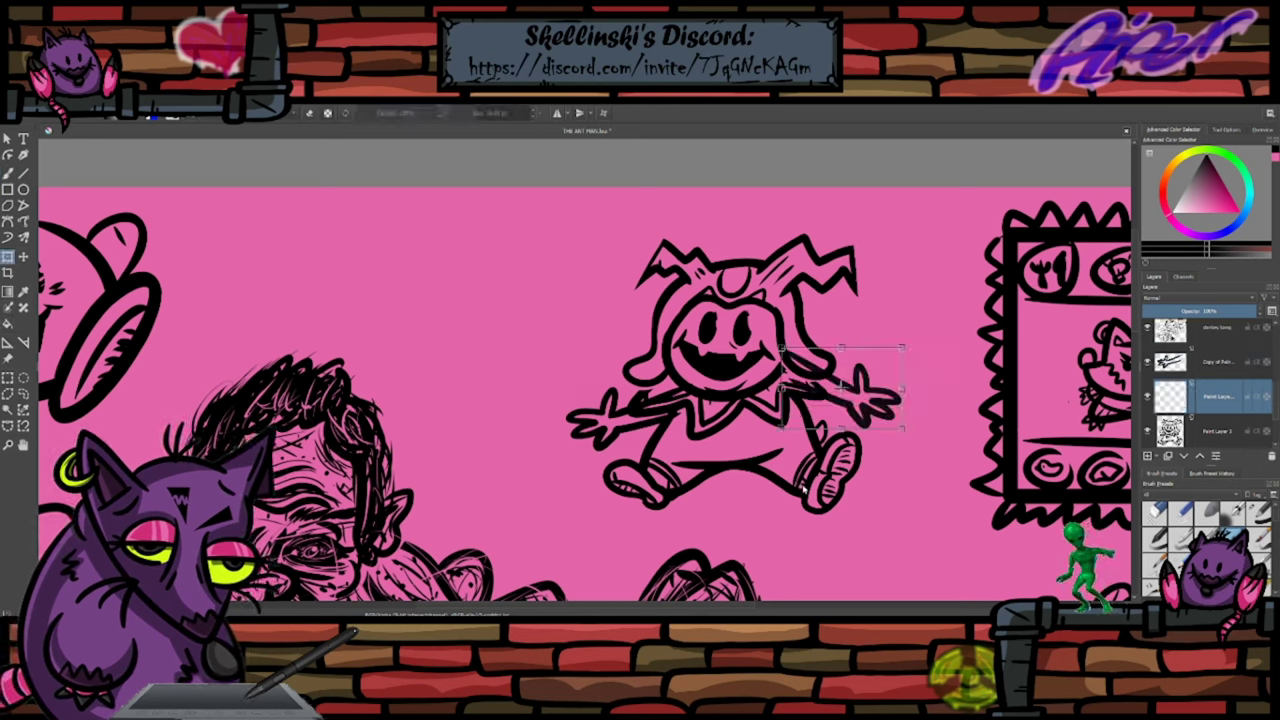
key("Return")
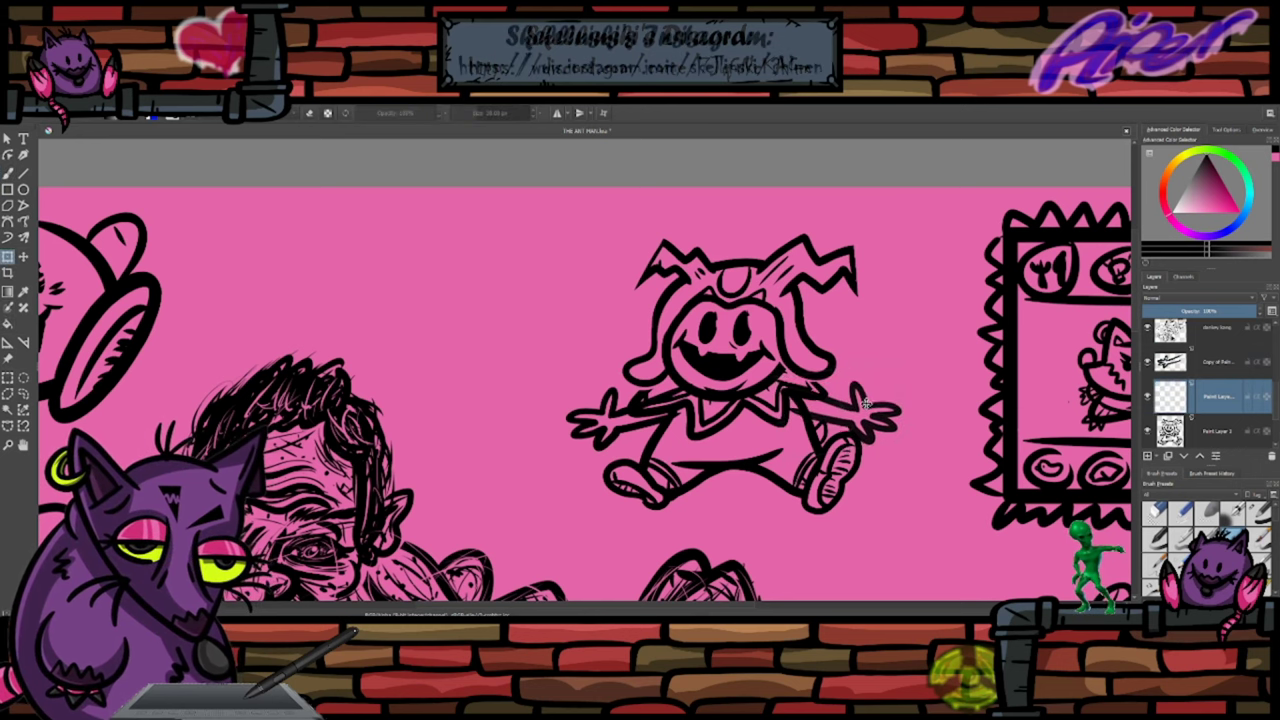
key("b")
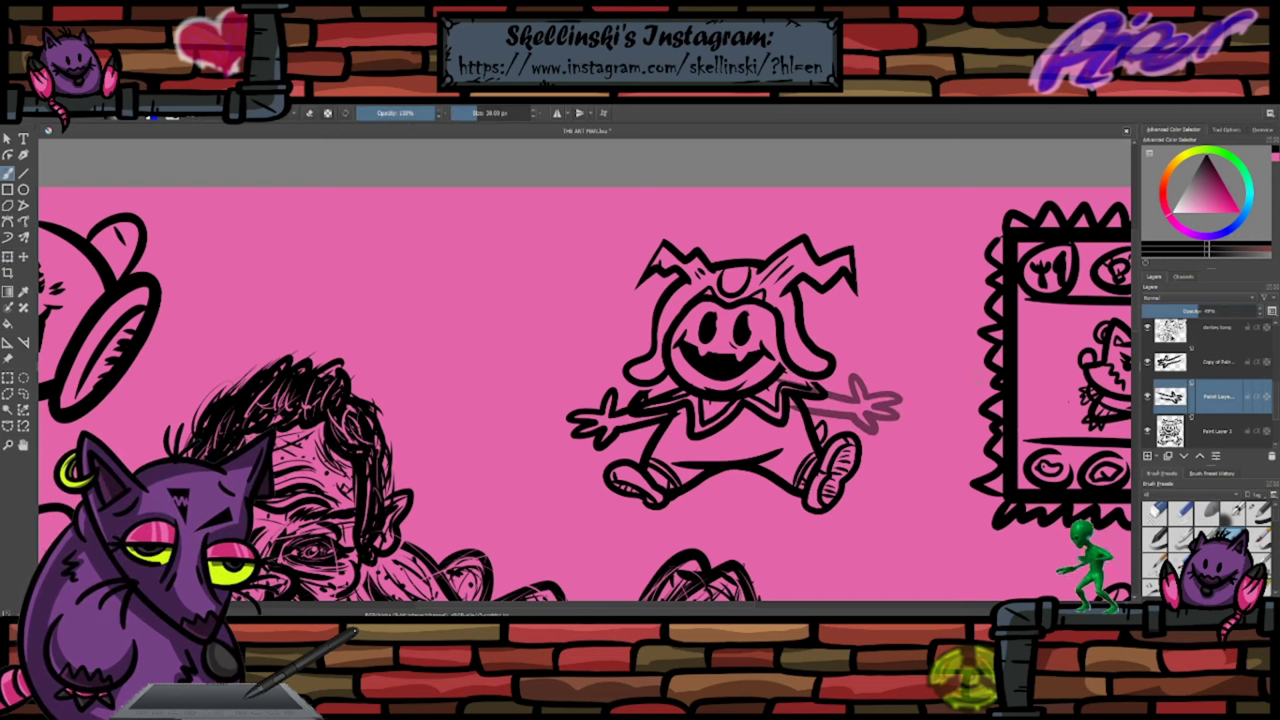
- Dim the figure's layer and erase the parts of both arms that overlap the collar, each on its own layer
left_click(1228, 432)
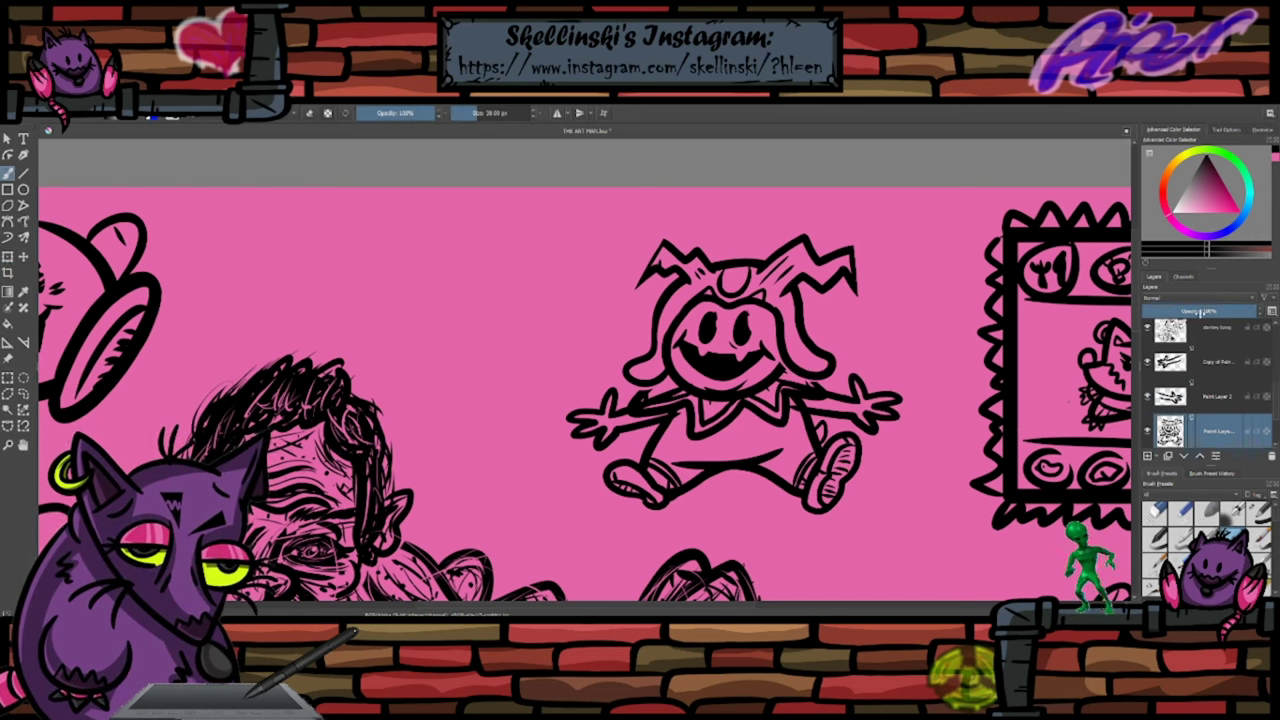
left_click(1200, 312)
left_click(1226, 368)
scroll(959, 336, "up", 3)
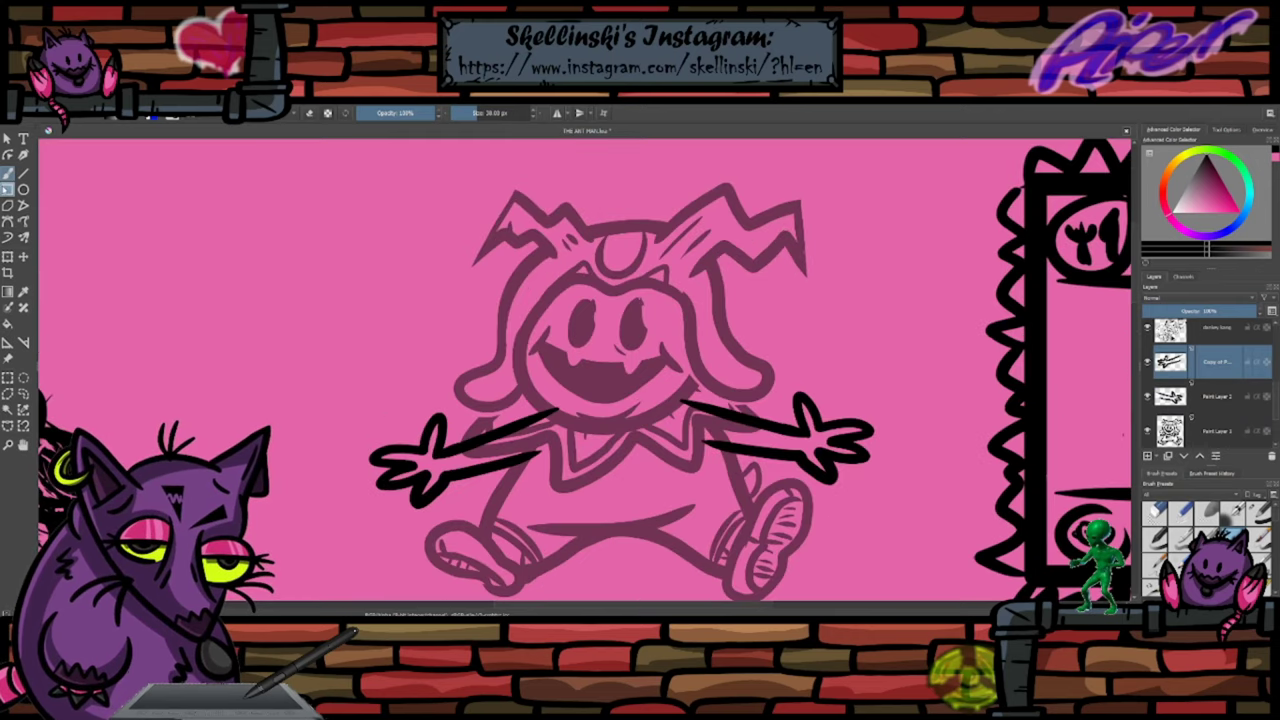
key("e")
mouse_move(547, 413)
left_mouse_down()
mouse_move(465, 440)
mouse_move(468, 451)
mouse_move(518, 461)
left_mouse_up()
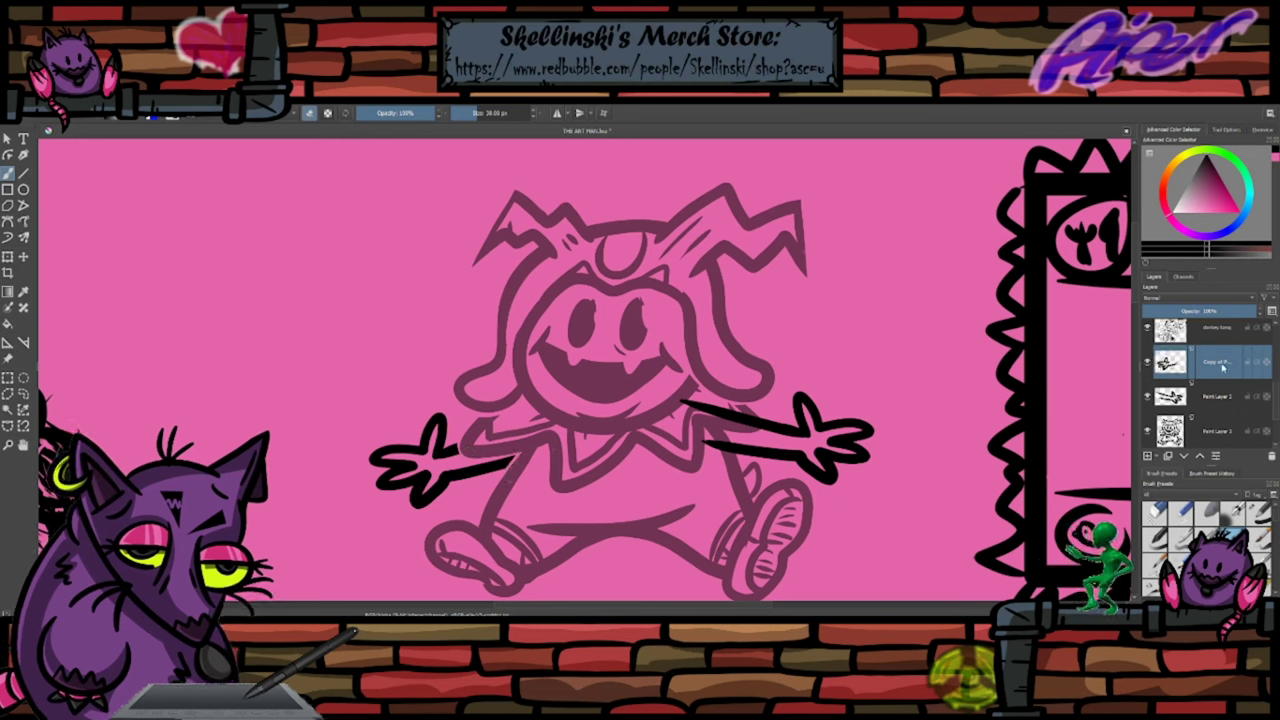
left_click(1218, 396)
mouse_move(716, 420)
left_mouse_down()
mouse_move(748, 423)
mouse_move(688, 405)
mouse_move(757, 424)
mouse_move(731, 450)
left_mouse_up()
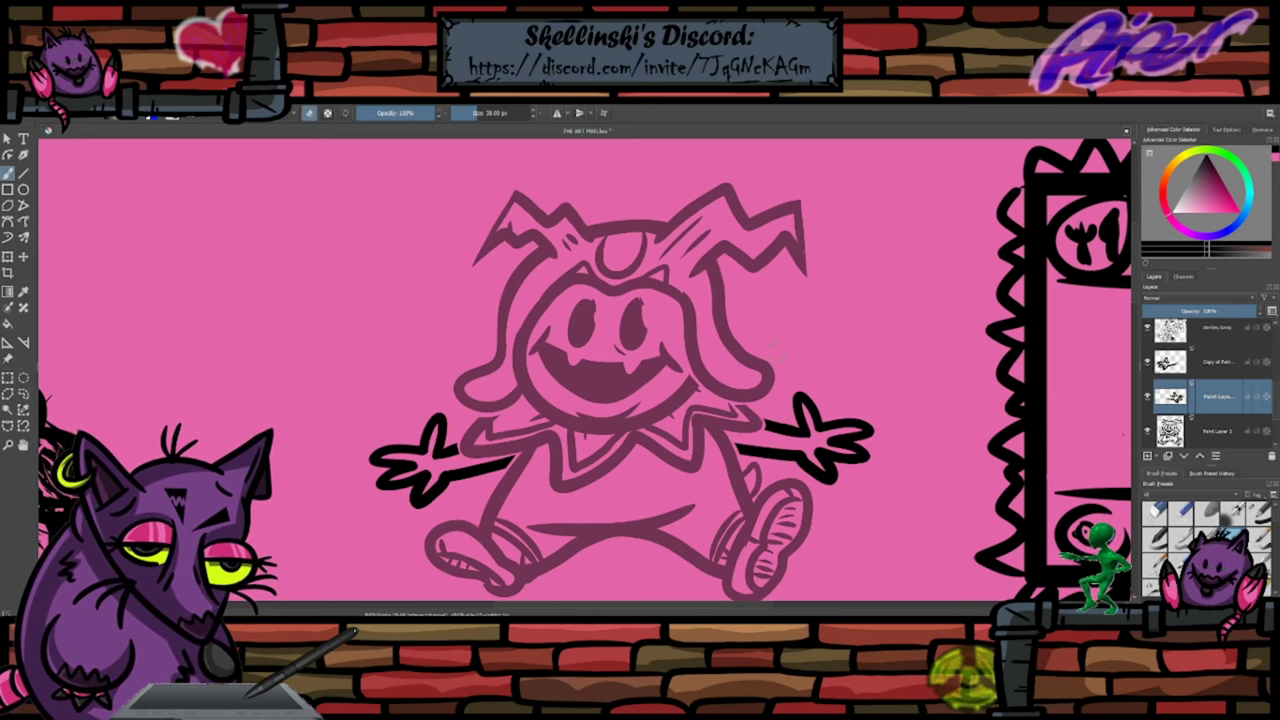
- Restore the figure's layer to 100% opacity and merge both arm layers into it
scroll(775, 347, "down", 2)
left_click(1212, 370)
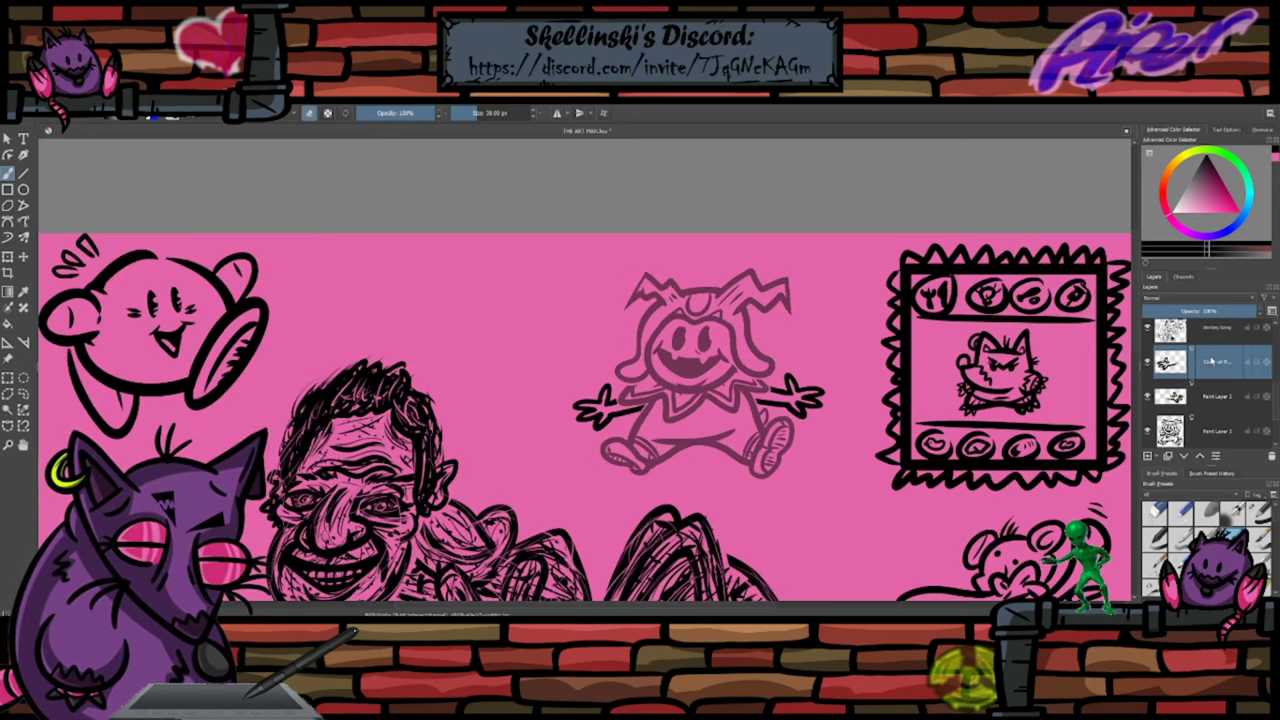
left_click(1211, 420)
left_click(1205, 358)
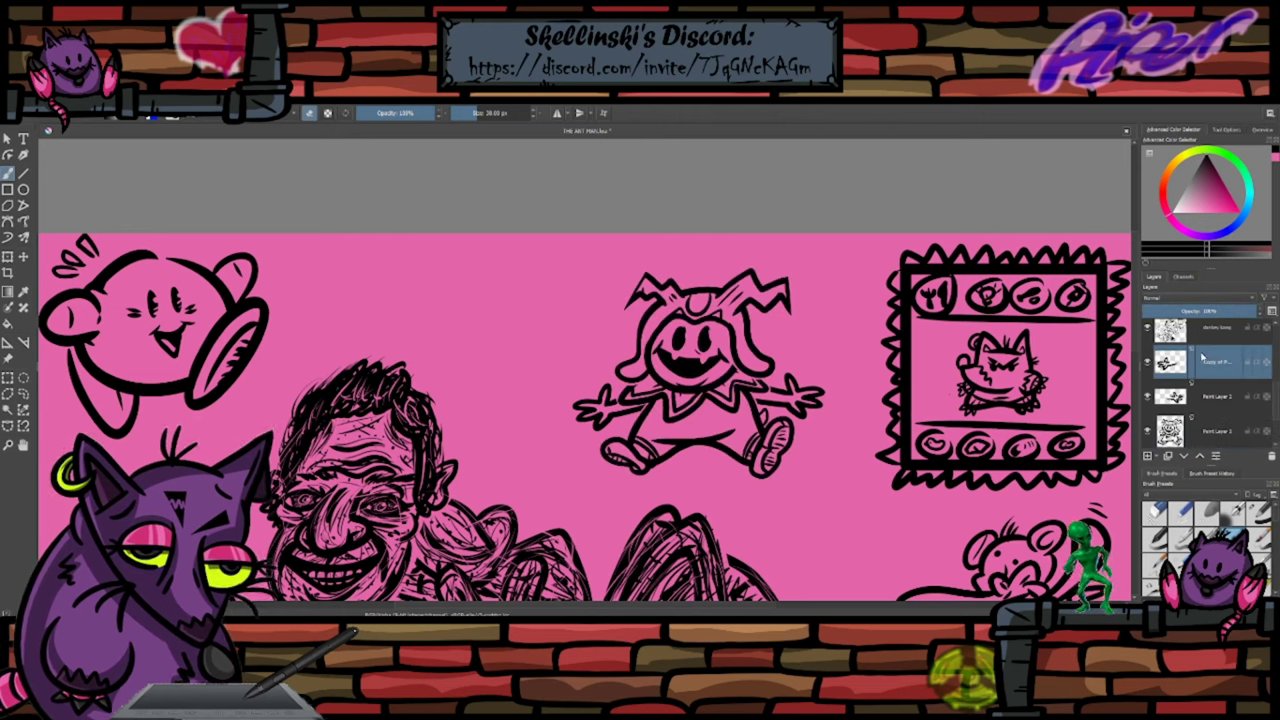
key("ctrl+e")
key("ctrl+e")
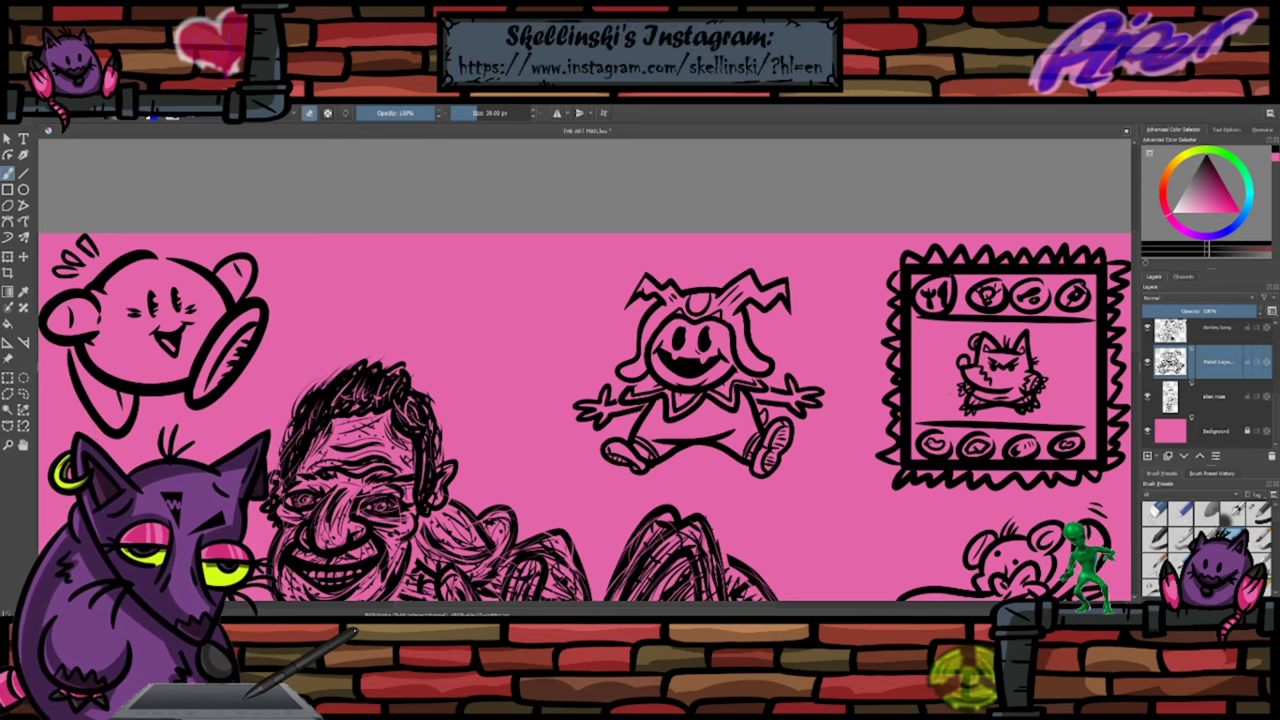
- Examine the merged Jack Frost figure up close and against the neighbouring sketches
scroll(803, 430, "up", 5)
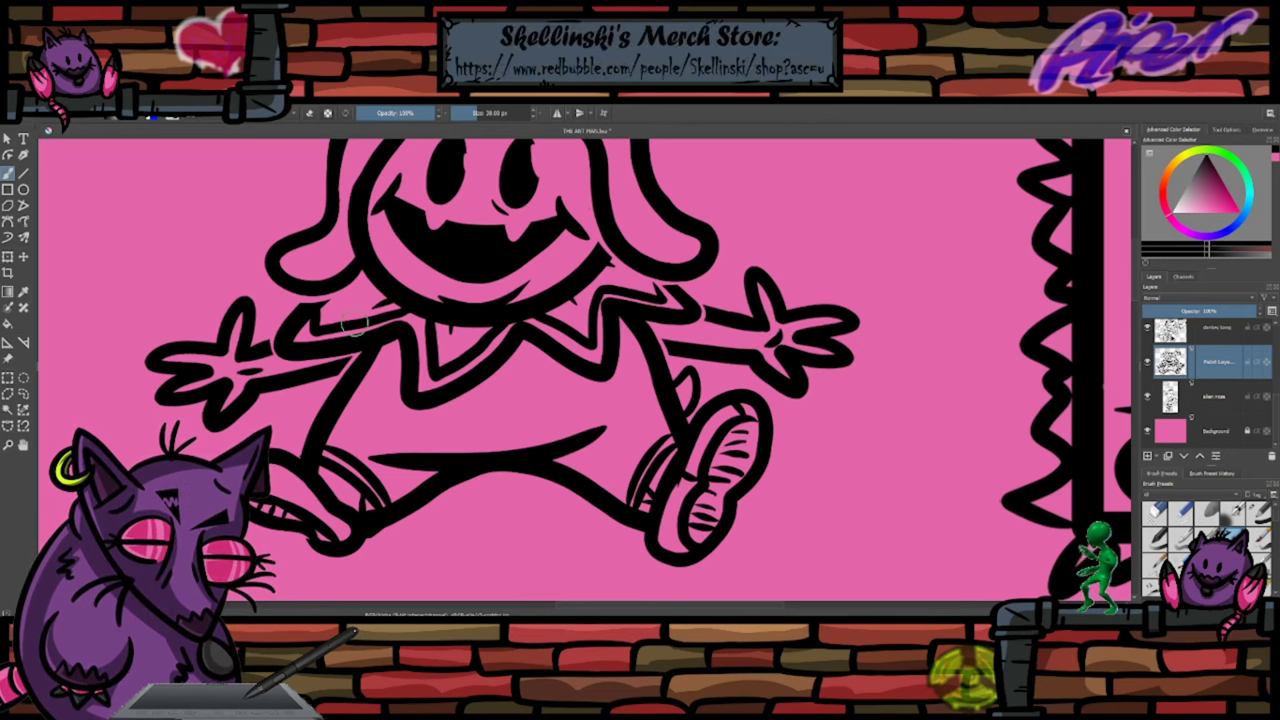
scroll(505, 352, "down", 4)
scroll(496, 325, "up", 1)
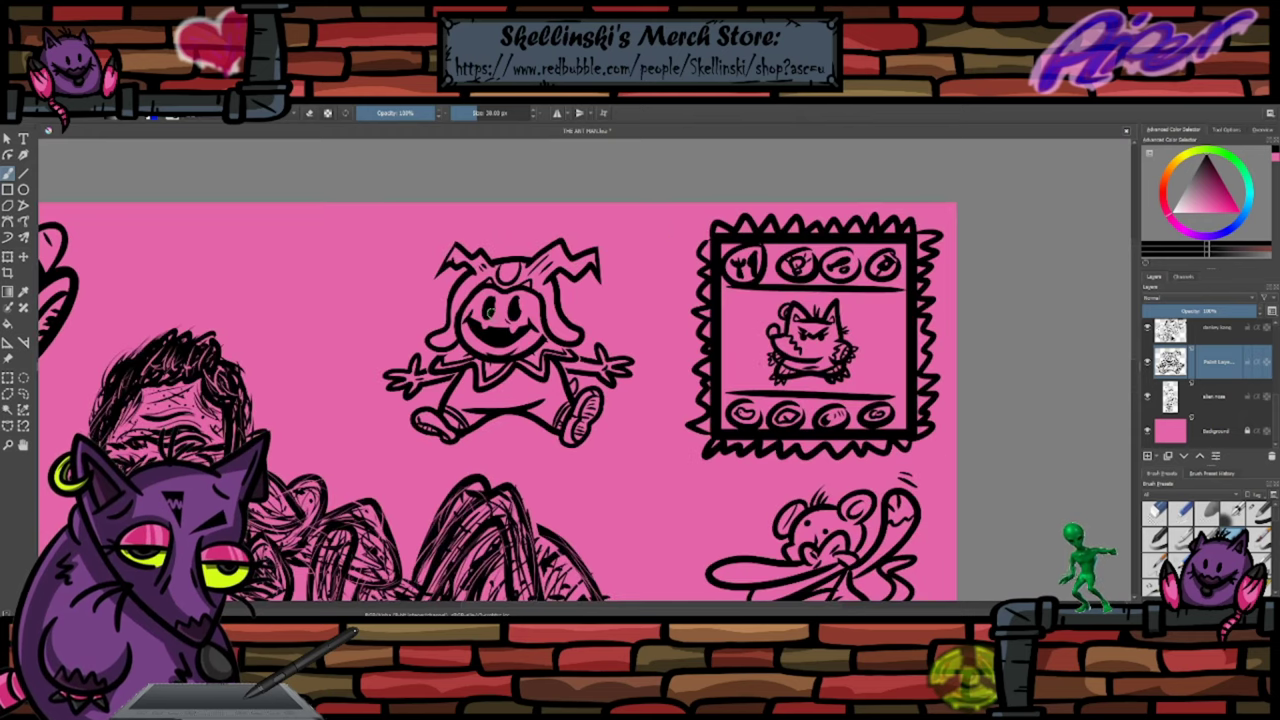
scroll(488, 312, "up", 1)
scroll(487, 311, "down", 1)
scroll(469, 275, "up", 1)
scroll(445, 266, "down", 1)
scroll(425, 242, "up", 2)
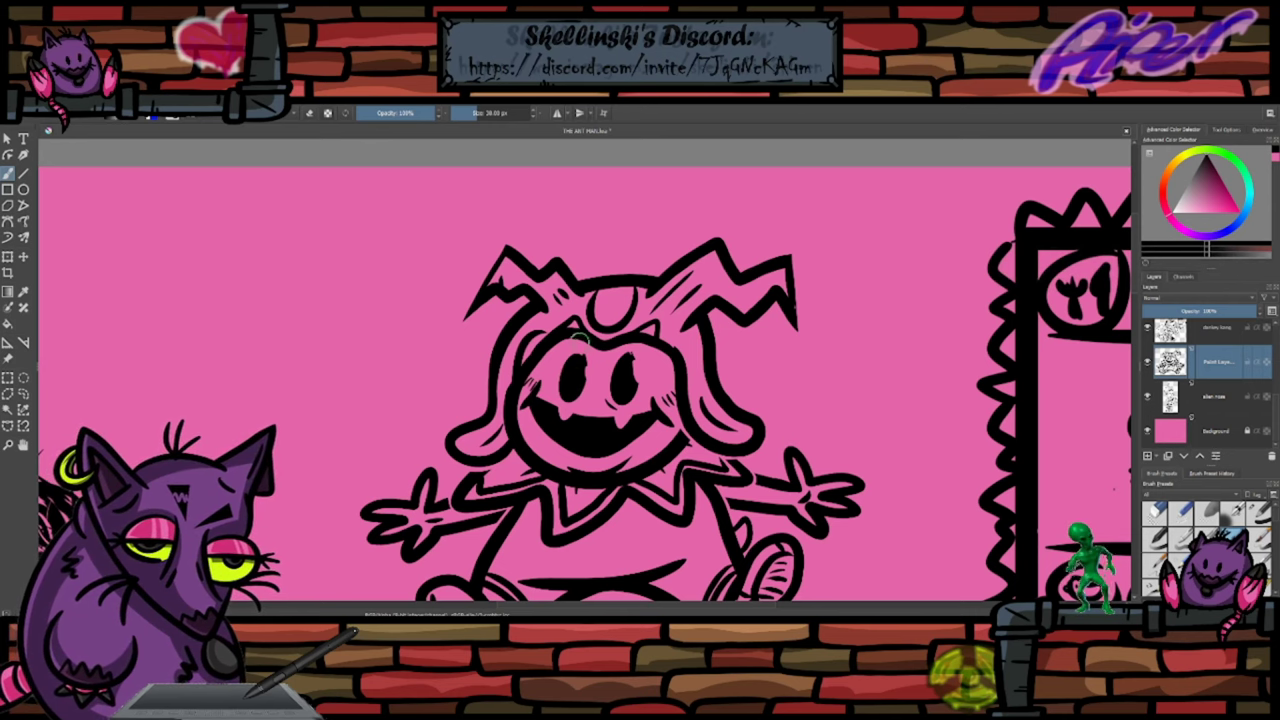
scroll(585, 318, "down", 1)
scroll(584, 320, "down", 1)
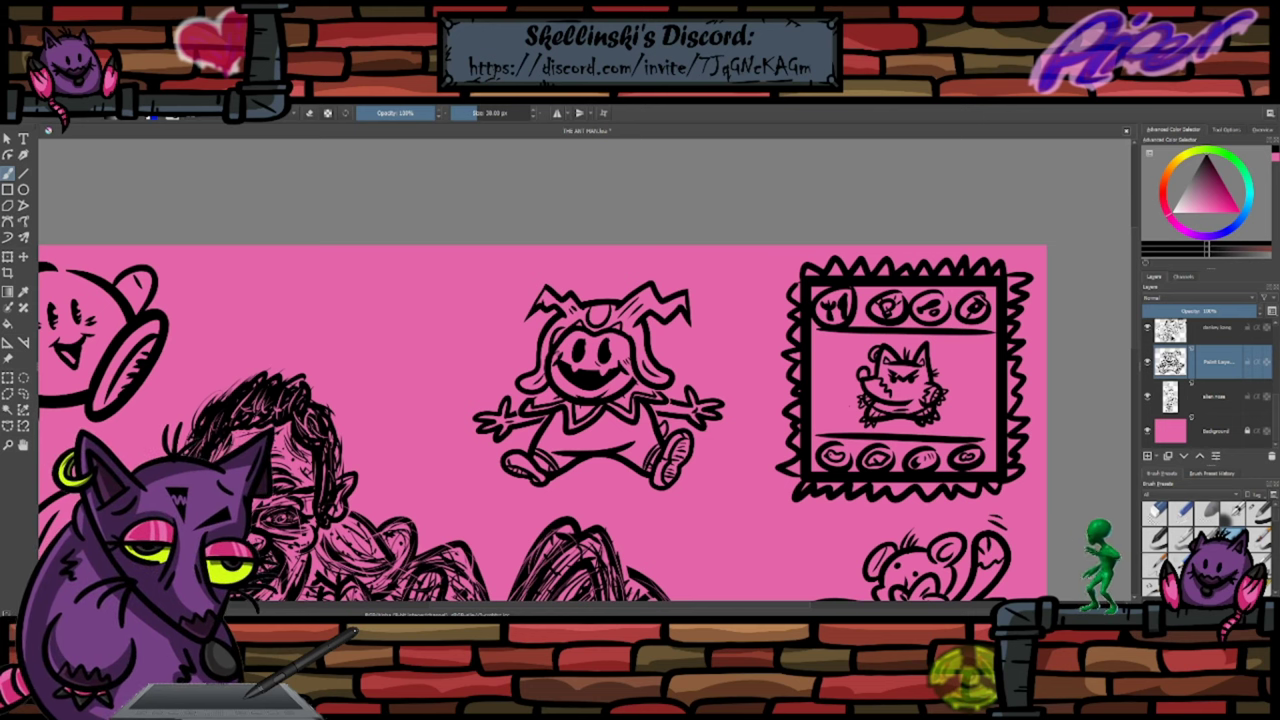
scroll(757, 362, "down", 2)
scroll(752, 363, "up", 3)
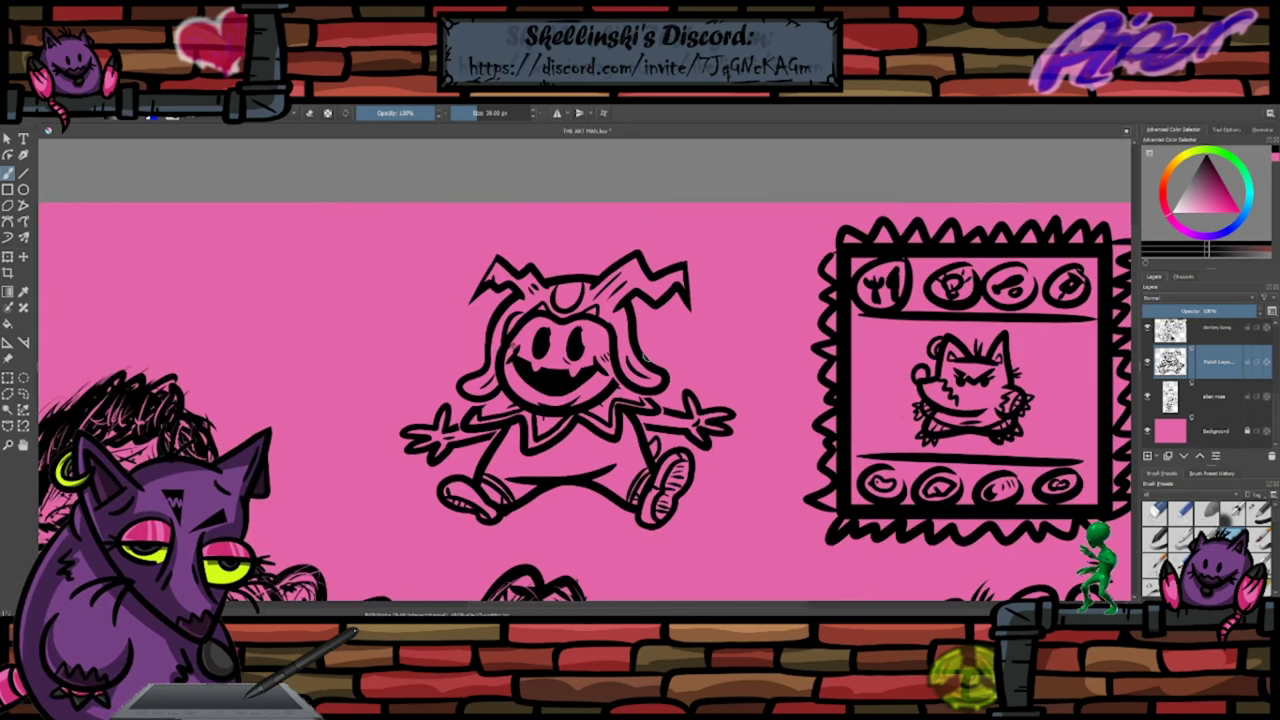
- Enlarge the Jack Frost figure slightly, skew it and tilt it clockwise between the ant man and the framed creature
key("ctrl+t")
left_click_drag(565, 249, 583, 229)
mouse_move(601, 305)
left_mouse_down()
mouse_move(609, 331)
mouse_move(619, 317)
left_mouse_up()
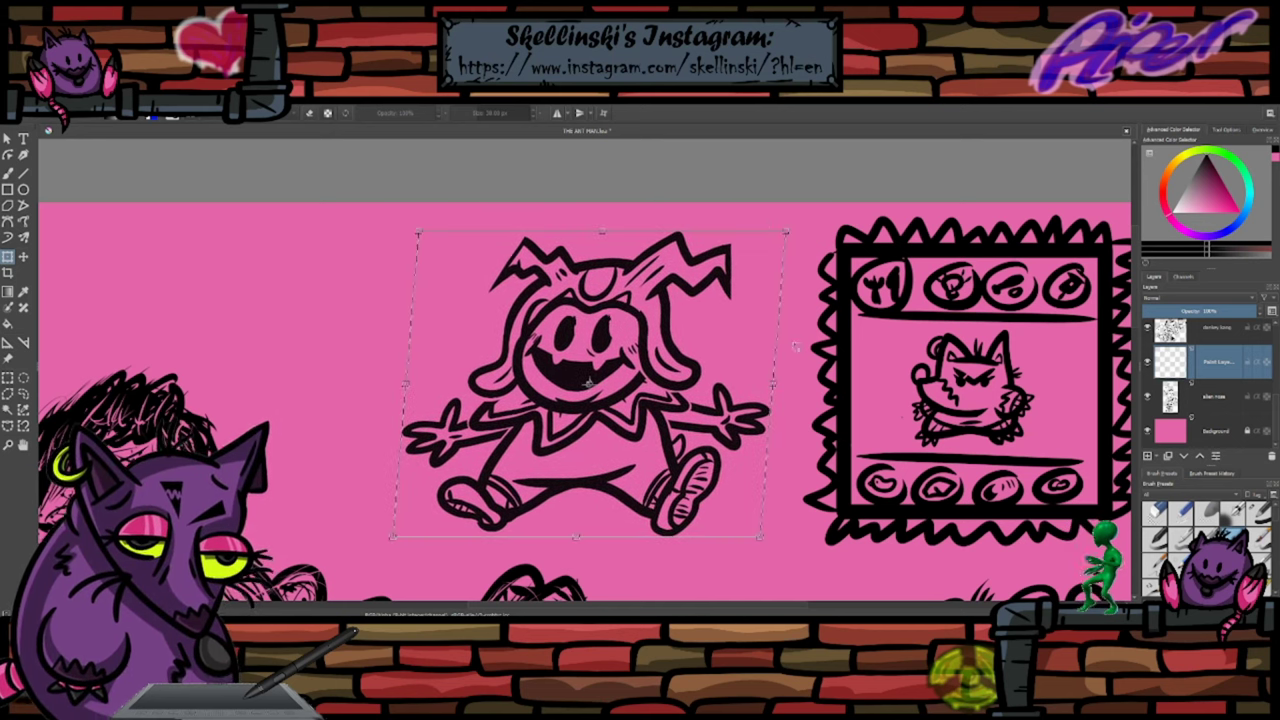
left_click_drag(797, 349, 799, 376)
left_click_drag(664, 243, 655, 242)
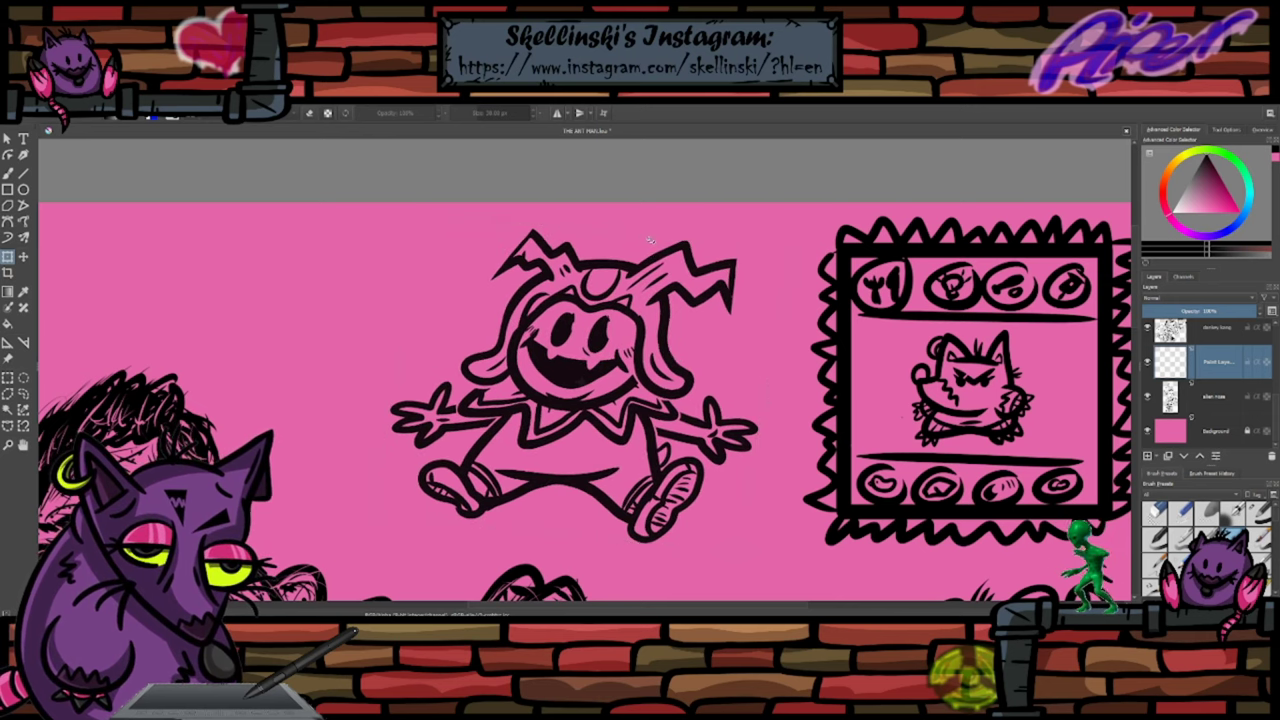
left_click(8, 190)
scroll(588, 286, "down", 1)
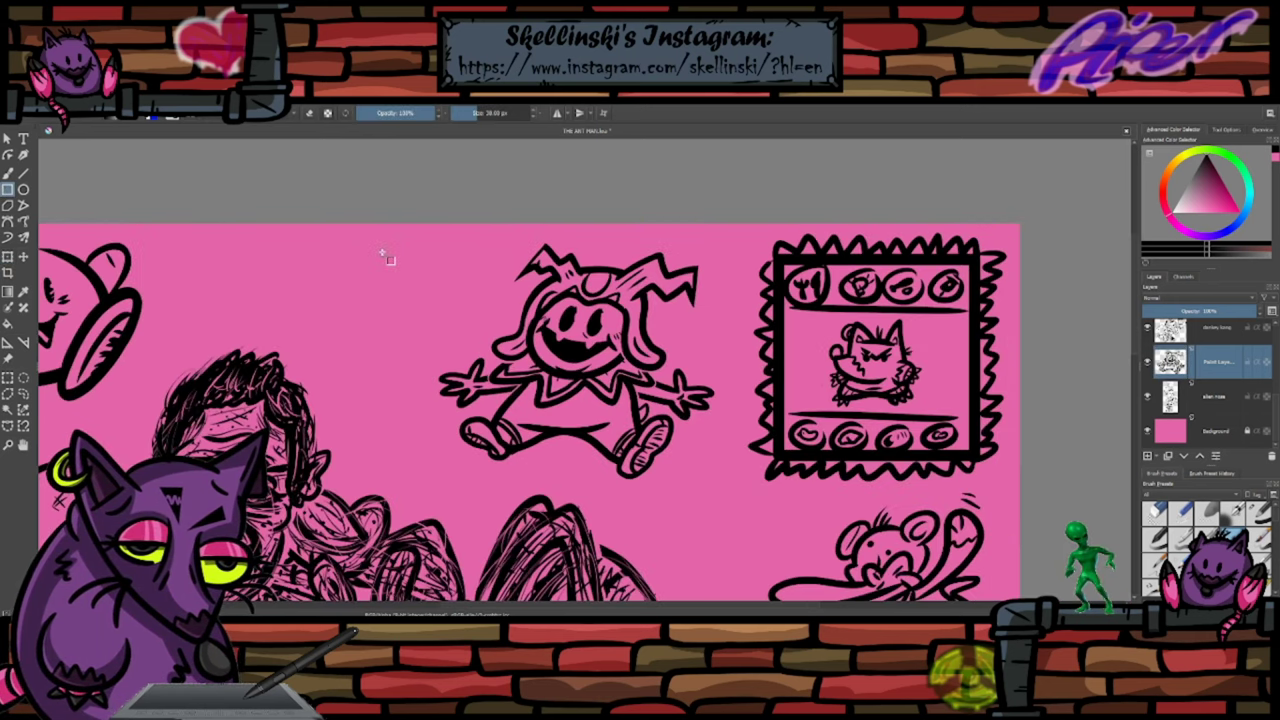
- Letter "HEE-" in outlined block capitals beside the figure's hat, on a new layer
scroll(389, 256, "up", 2)
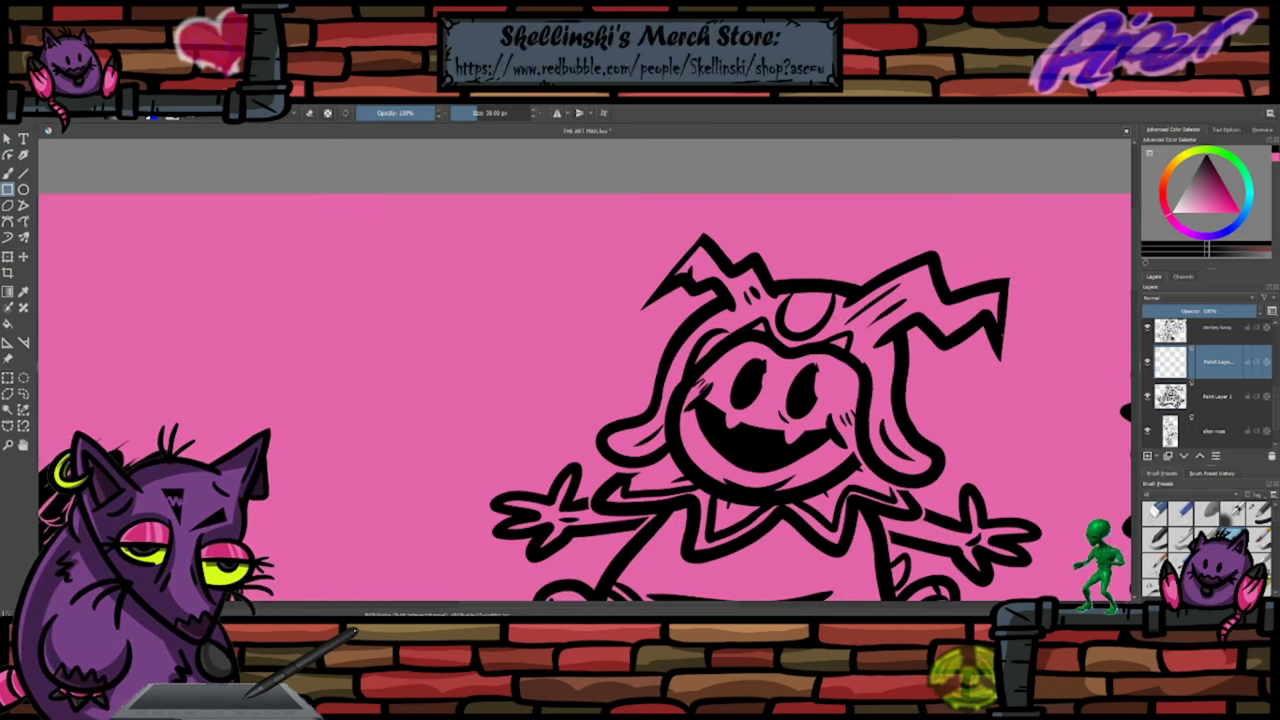
key("b")
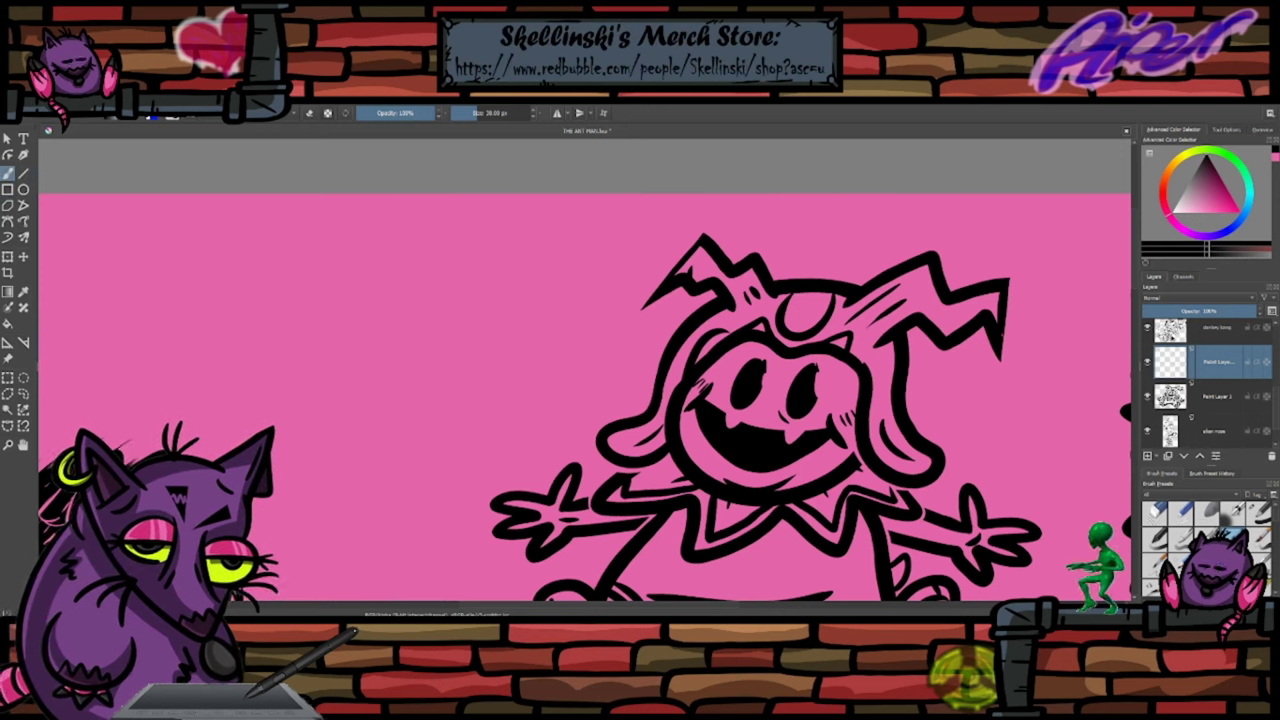
mouse_move(357, 262)
left_mouse_down()
mouse_move(352, 378)
mouse_move(440, 300)
mouse_move(368, 247)
mouse_move(360, 264)
left_mouse_up()
mouse_move(443, 281)
left_mouse_down()
mouse_move(473, 262)
mouse_move(487, 289)
mouse_move(460, 296)
mouse_move(457, 314)
mouse_move(490, 321)
mouse_move(463, 344)
mouse_move(488, 354)
mouse_move(472, 370)
mouse_move(441, 366)
left_mouse_up()
mouse_move(498, 274)
left_mouse_down()
mouse_move(519, 271)
mouse_move(527, 313)
mouse_move(511, 335)
mouse_move(521, 356)
mouse_move(490, 355)
left_mouse_up()
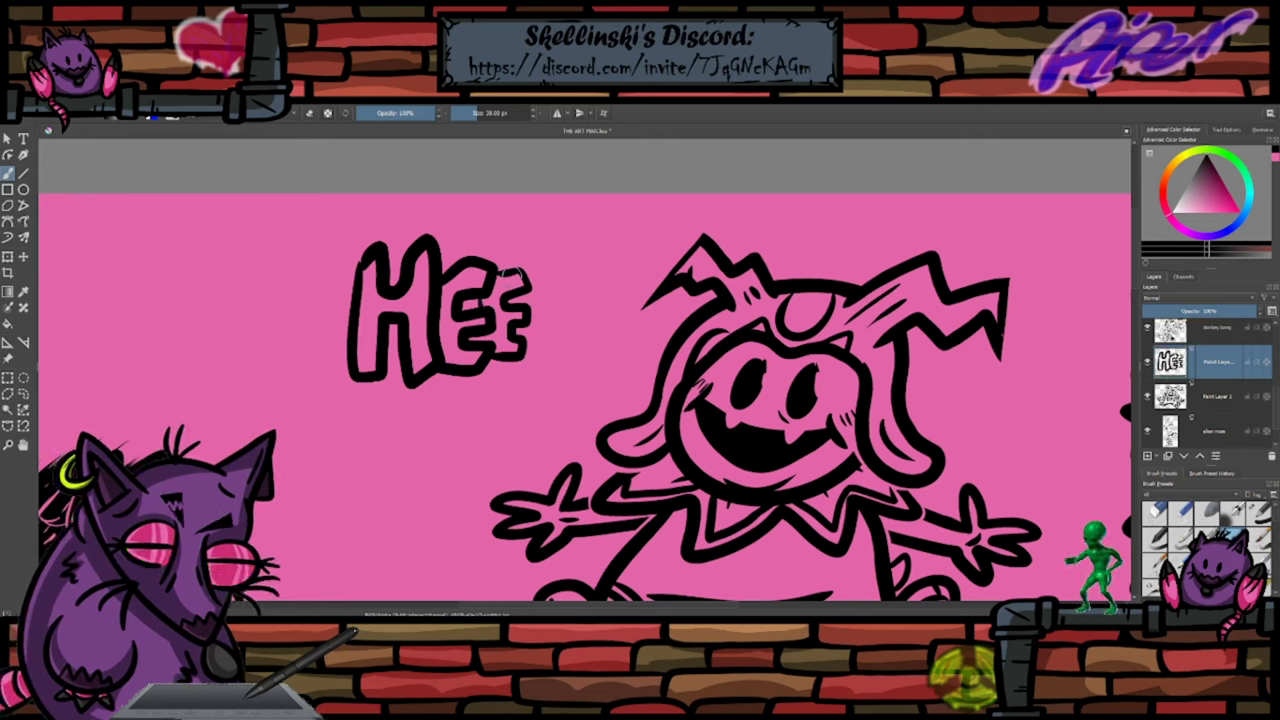
left_click_drag(532, 316, 580, 320)
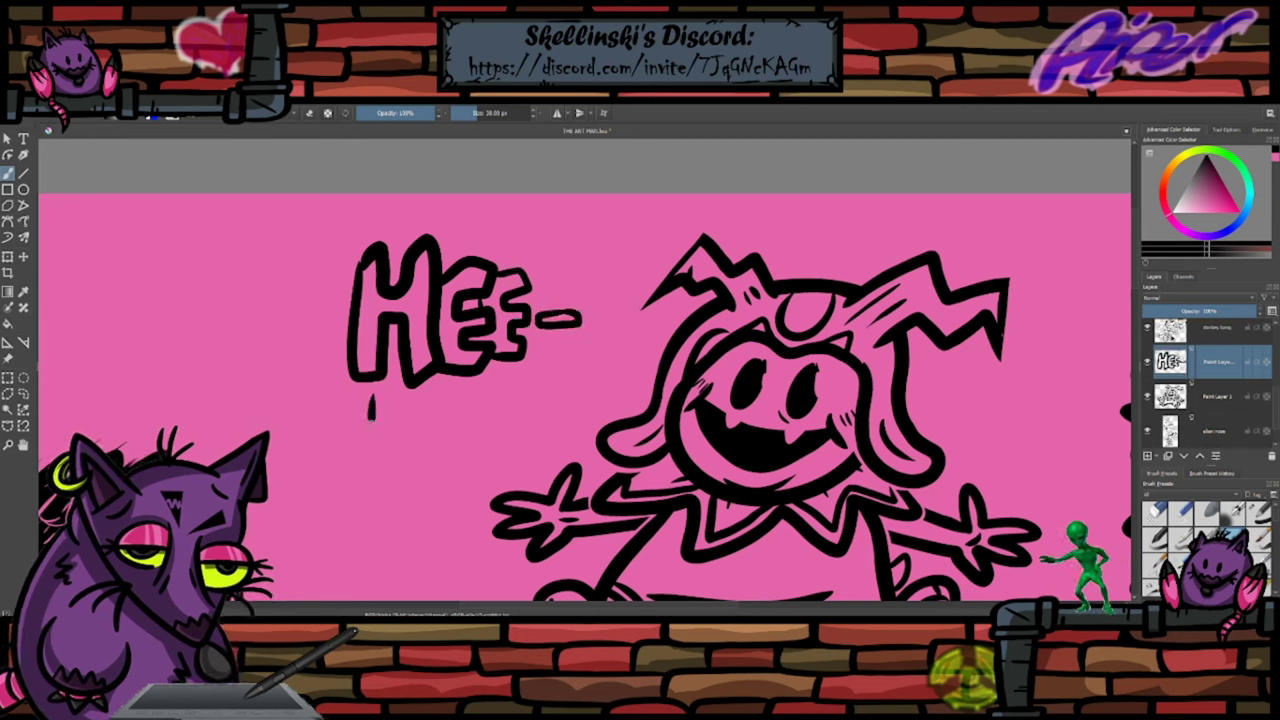
mouse_move(371, 412)
left_mouse_down()
mouse_move(376, 460)
mouse_move(386, 468)
mouse_move(396, 438)
mouse_move(425, 462)
mouse_move(434, 415)
mouse_move(417, 385)
mouse_move(397, 418)
mouse_move(389, 377)
mouse_move(374, 410)
left_mouse_up()
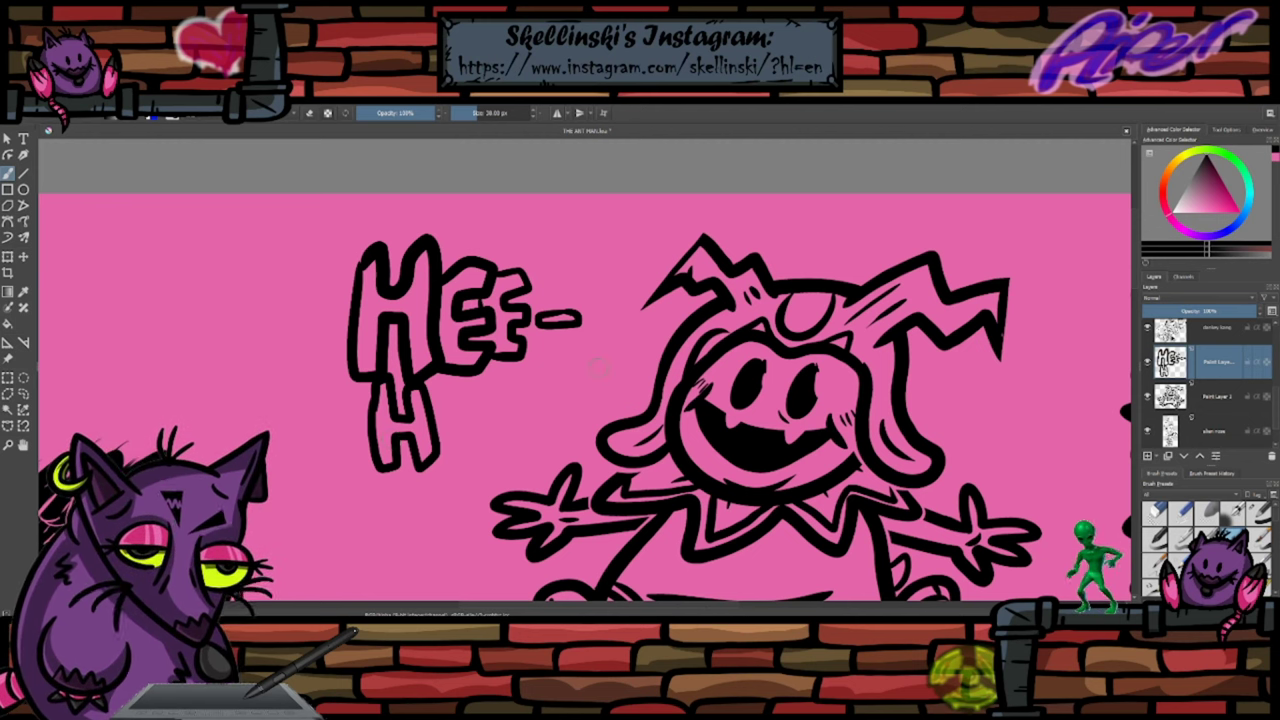
key("ctrl+z")
key("ctrl+z")
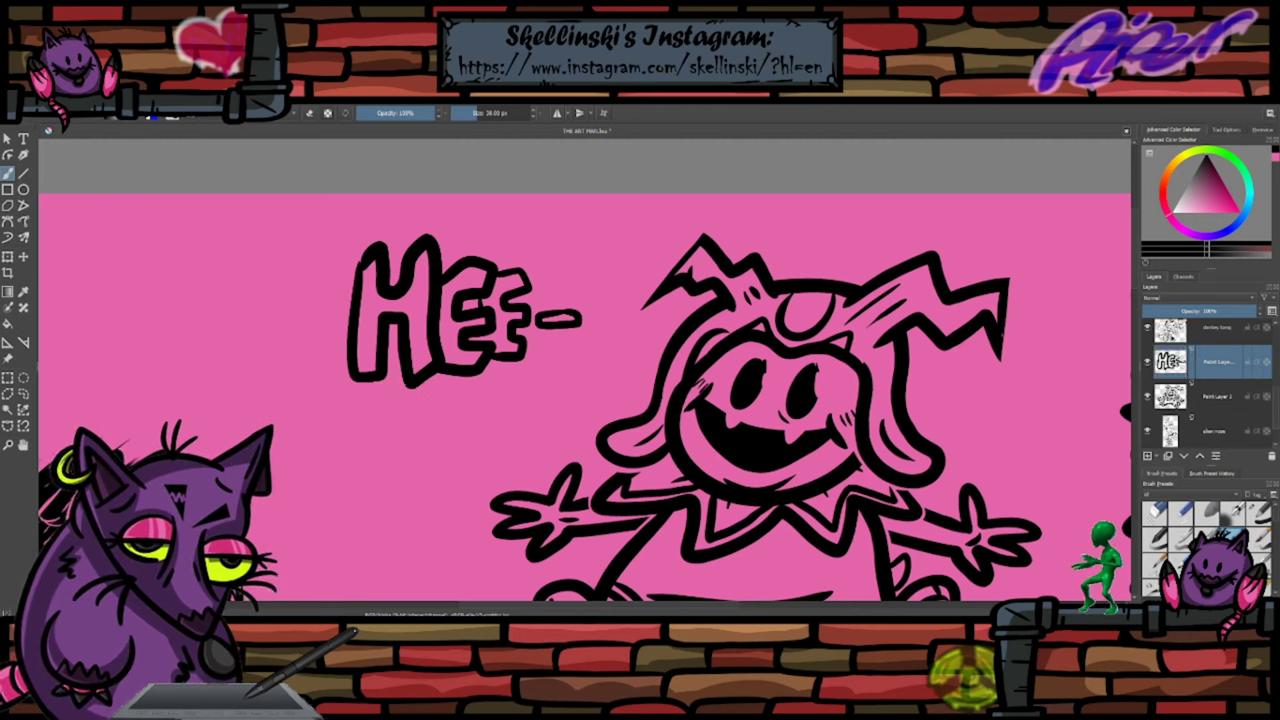
- Letter "HO" in outlined block capitals directly beneath "HEE" and add a small outlined dot after it
mouse_move(382, 381)
left_mouse_down()
mouse_move(394, 461)
mouse_move(415, 447)
mouse_move(406, 420)
mouse_move(430, 424)
mouse_move(437, 450)
mouse_move(457, 443)
mouse_move(451, 397)
mouse_move(412, 386)
left_mouse_up()
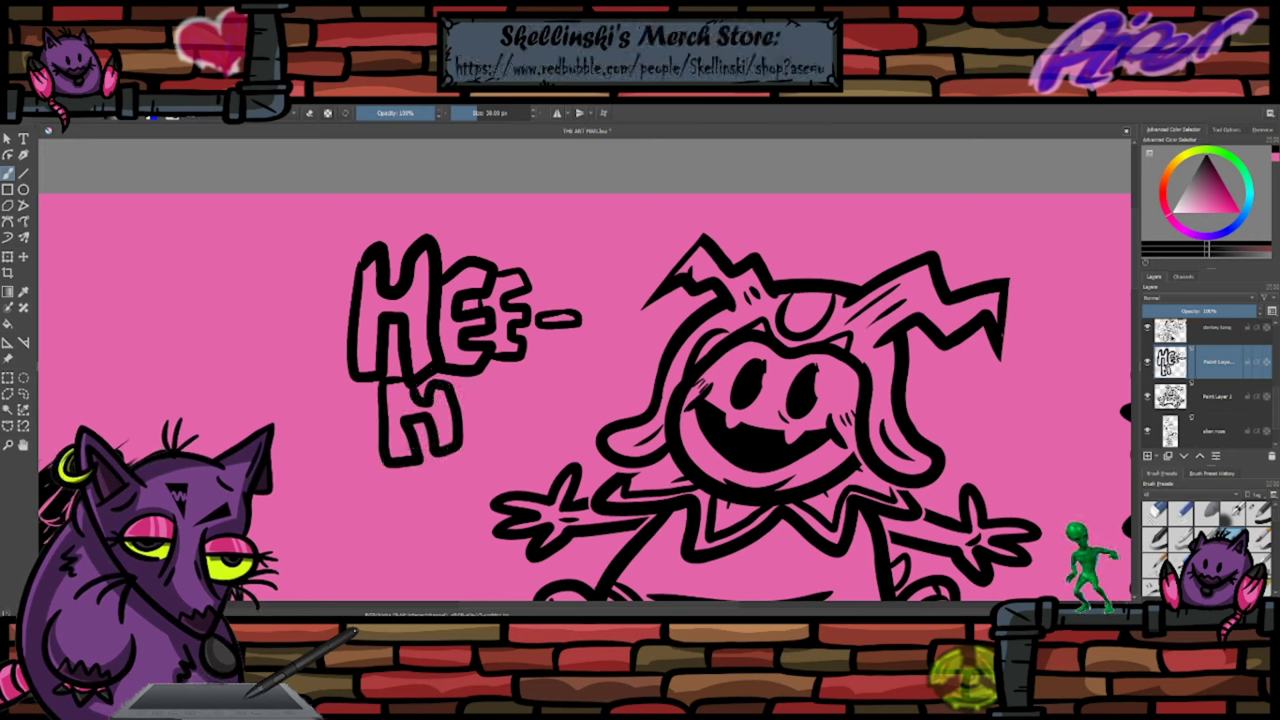
mouse_move(495, 378)
left_mouse_down()
mouse_move(488, 440)
mouse_move(490, 380)
mouse_move(523, 404)
mouse_move(464, 436)
left_mouse_up()
key("ctrl+z")
left_click_drag(503, 391, 548, 405)
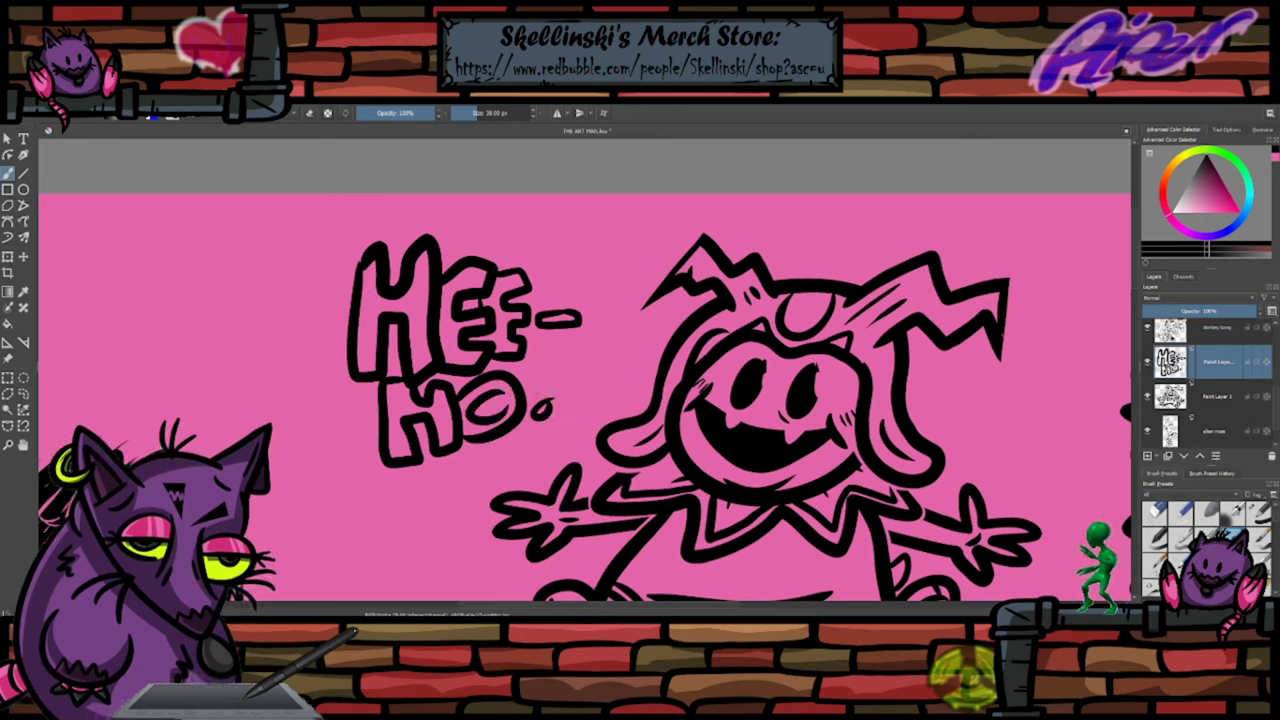
- Replace the hyphen with an exclamation mark stroke above the dot and underline "HO" with two slanted strokes
key("e")
mouse_move(572, 324)
left_mouse_down()
mouse_move(538, 318)
mouse_move(546, 392)
mouse_move(366, 474)
left_mouse_up()
key("e")
key("ctrl+z")
left_click_drag(539, 433, 366, 483)
left_click_drag(521, 456, 422, 481)
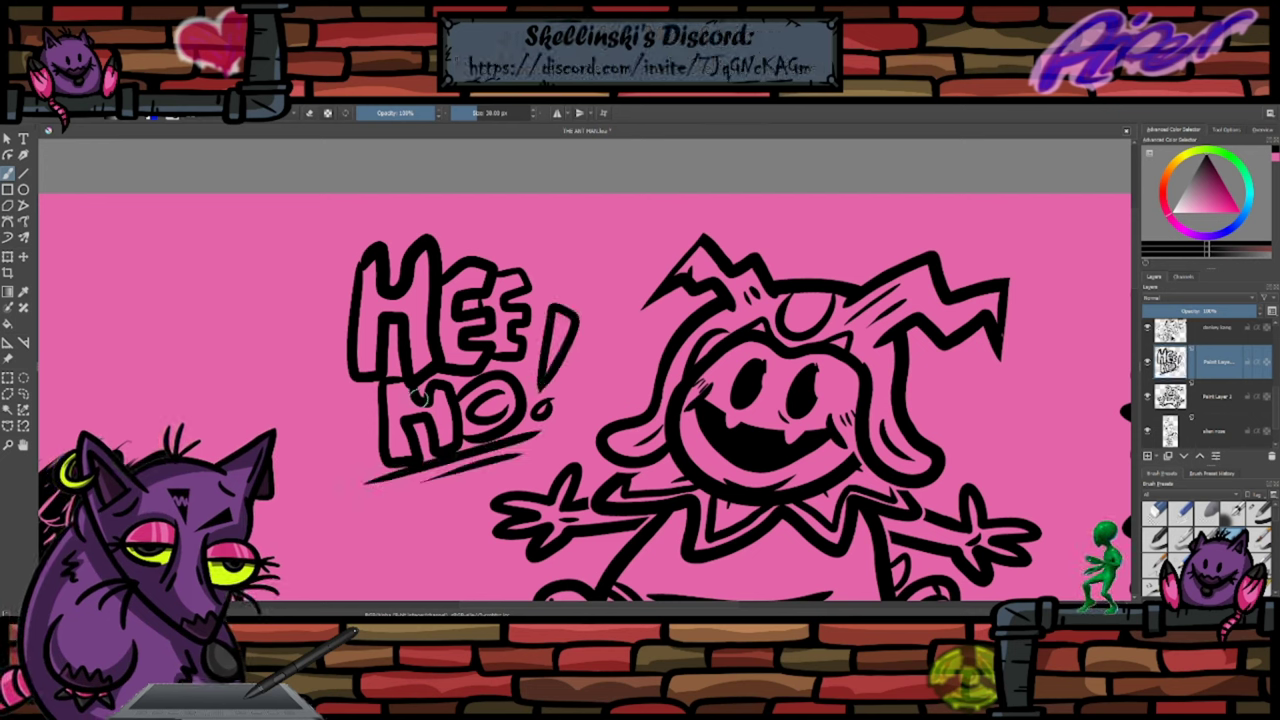
- Transform the "HEE HO!" lettering so it sits closer to the Jack Frost figure's hat
scroll(436, 345, "down", 5)
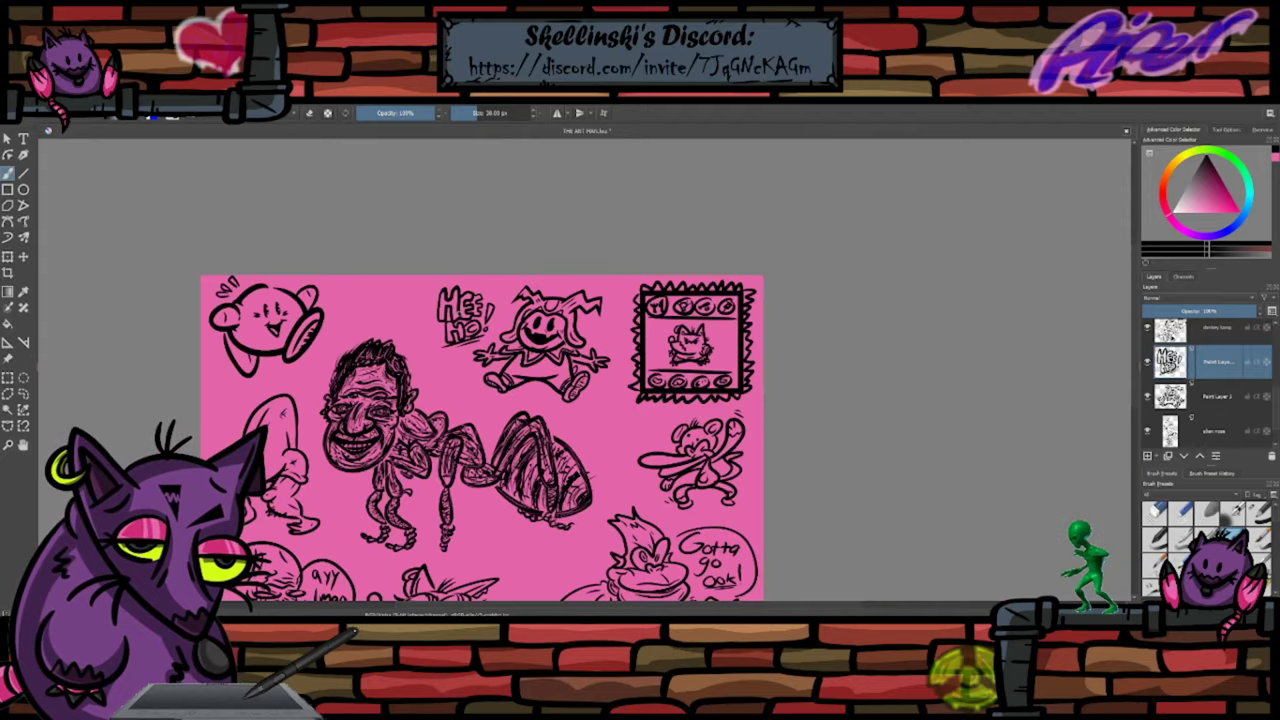
scroll(436, 345, "up", 3)
key("ctrl+t")
left_click_drag(428, 357, 529, 345)
key("Return")
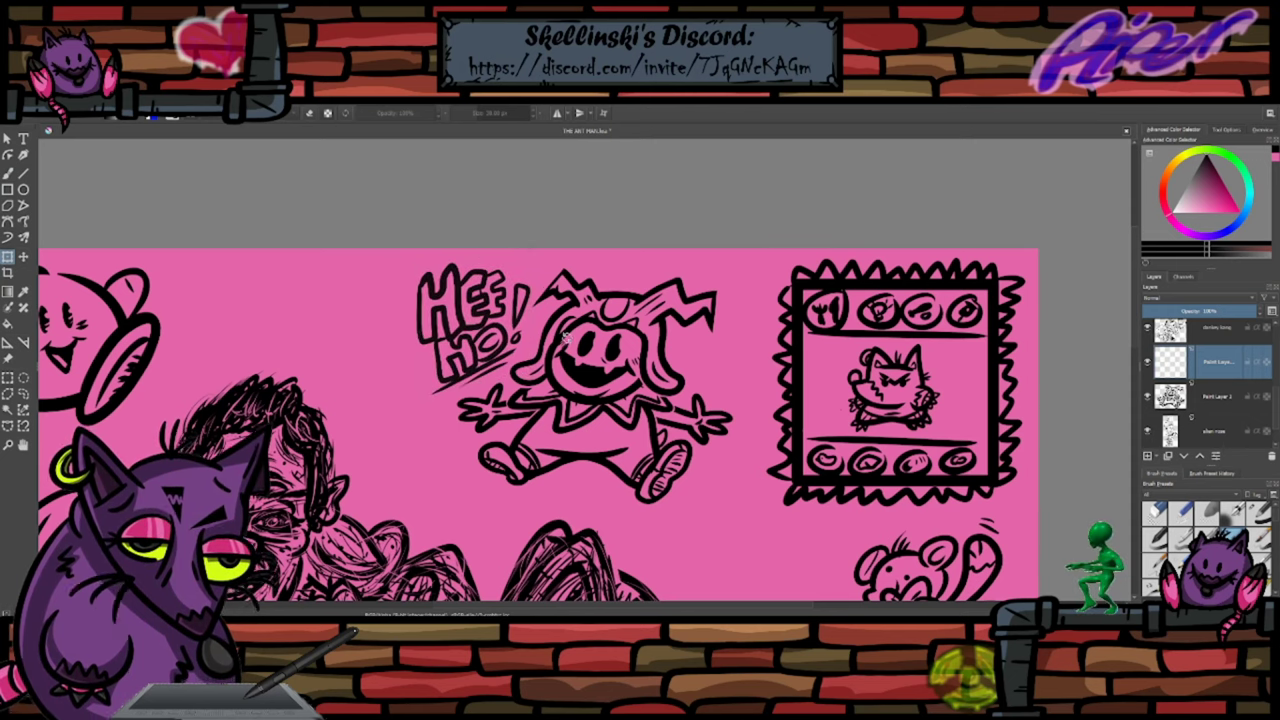
- Apply the lettering's transform and merge the "HEE HO!" layer down into the Jack Frost layer
key("ctrl+shift+a")
left_click(8, 172)
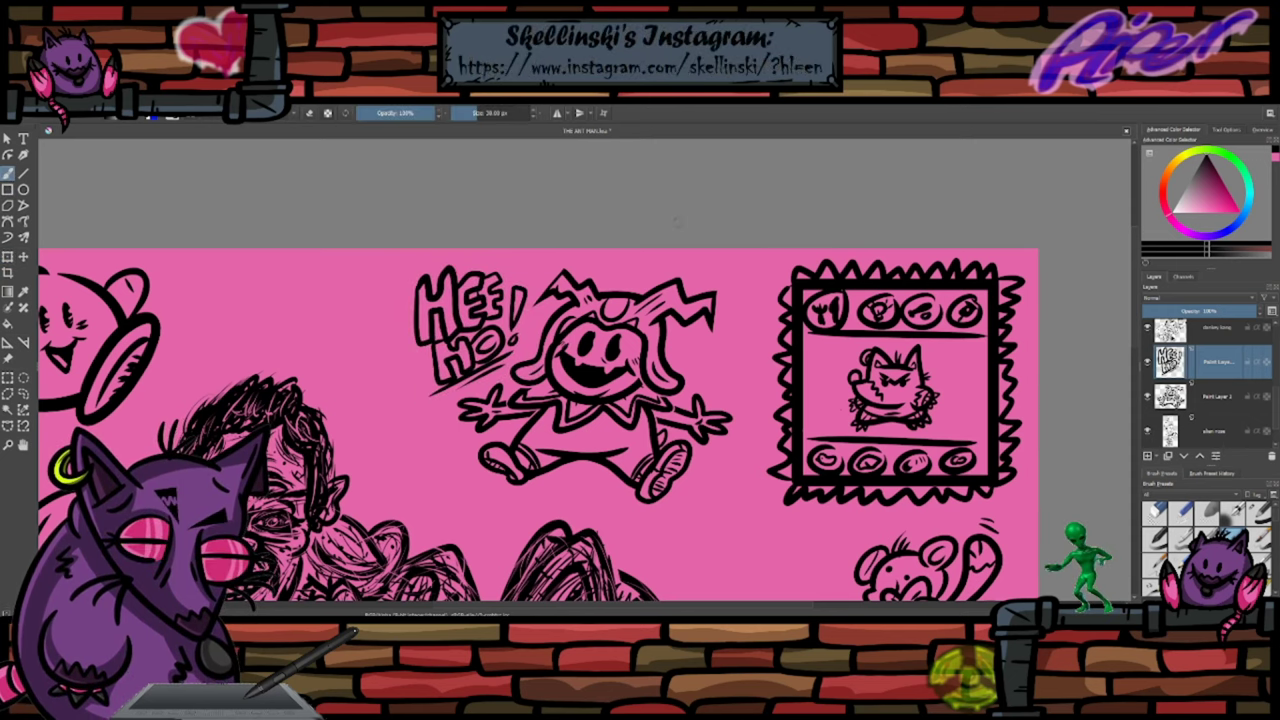
scroll(637, 259, "down", 1)
scroll(637, 259, "up", 1)
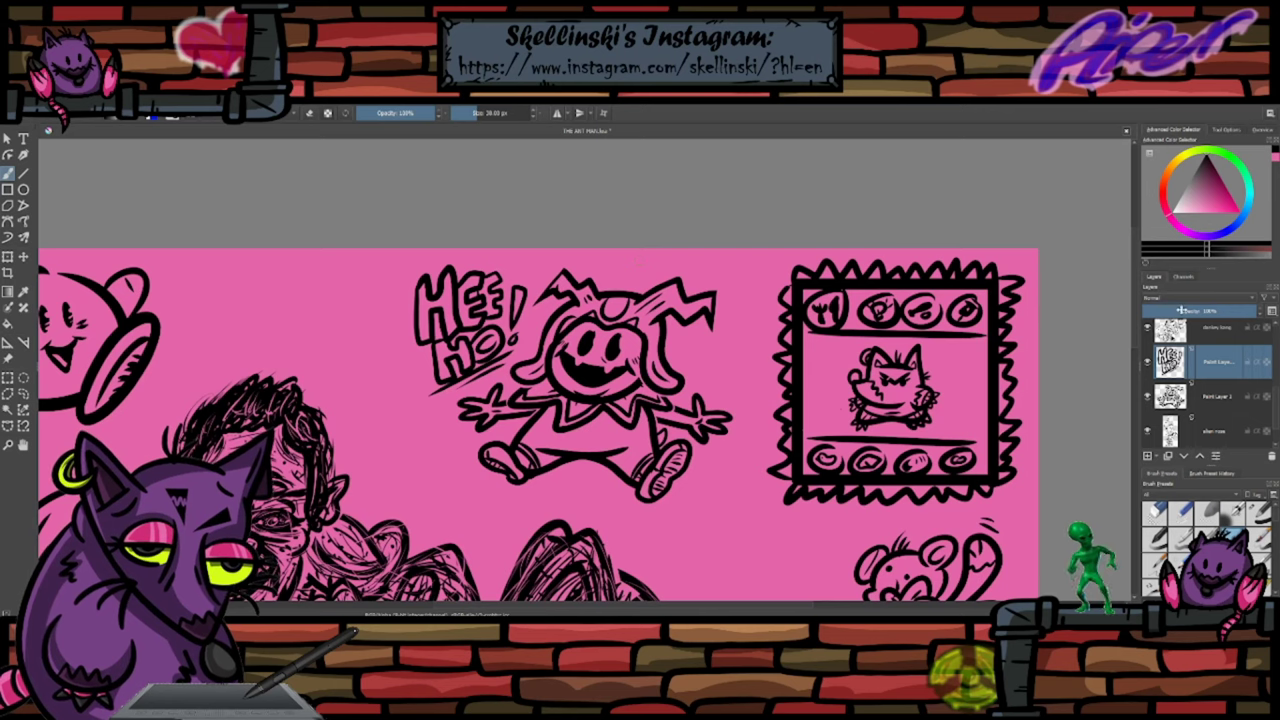
key("ctrl+e")
scroll(786, 308, "down", 1)
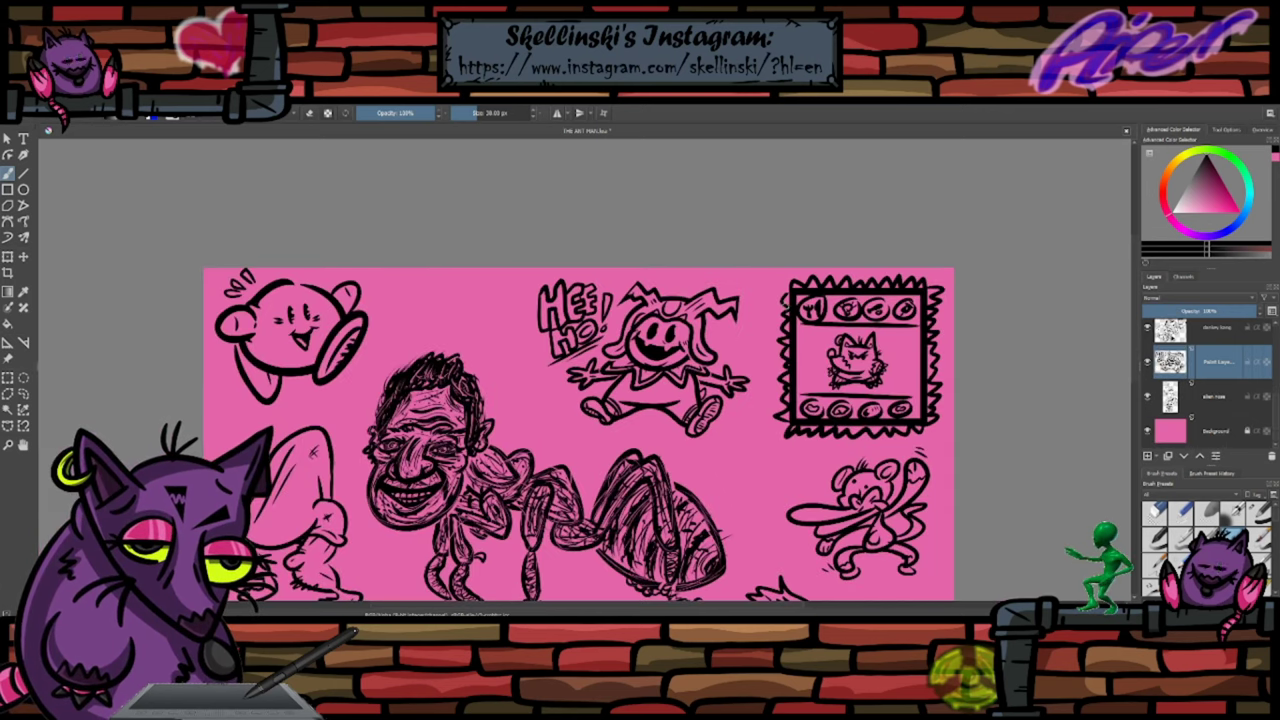
- Rotate the merged Jack Frost figure and its lettering slightly clockwise between the ant man and the framed sketch
left_click(7, 271)
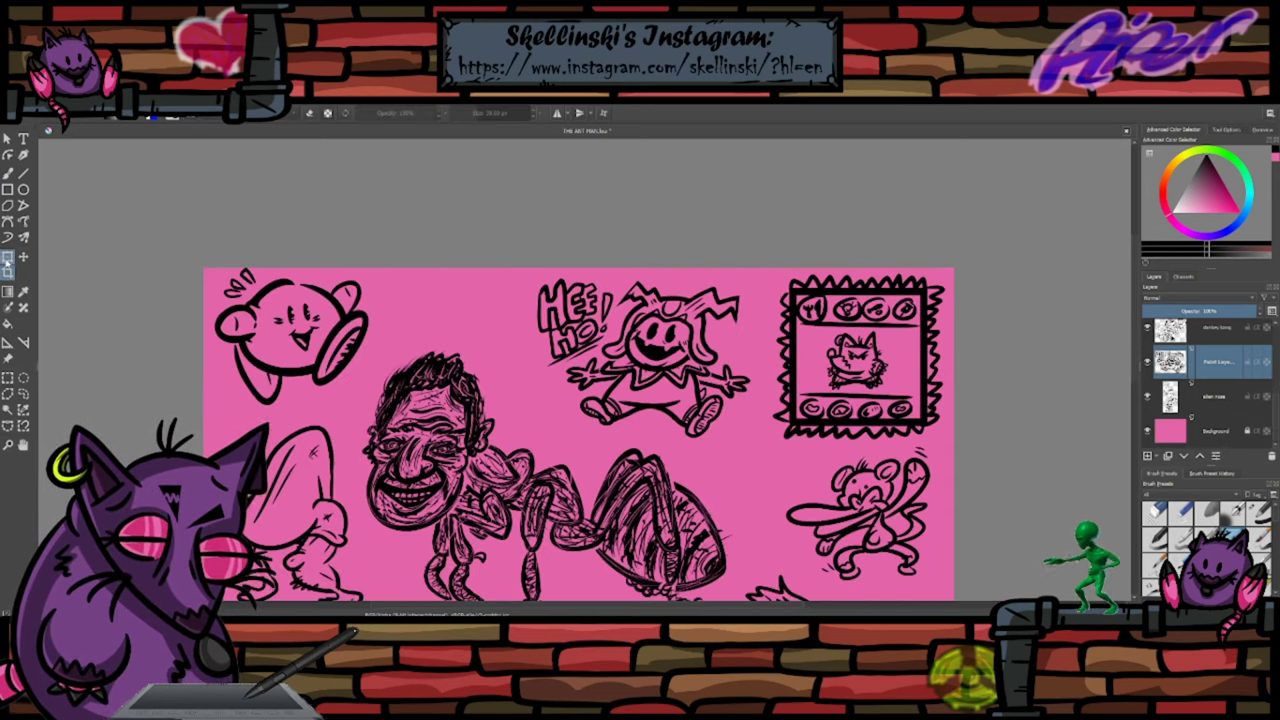
key("ctrl+t")
left_click_drag(653, 442, 648, 438)
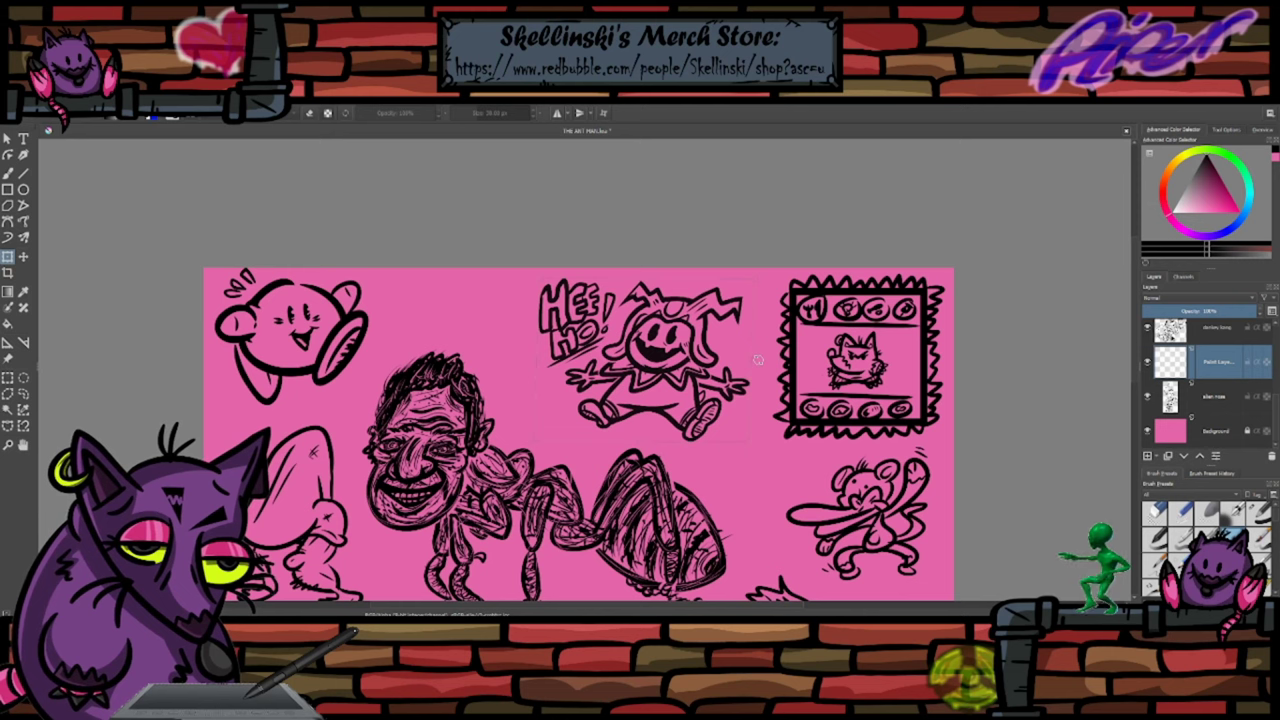
left_click_drag(755, 360, 753, 370)
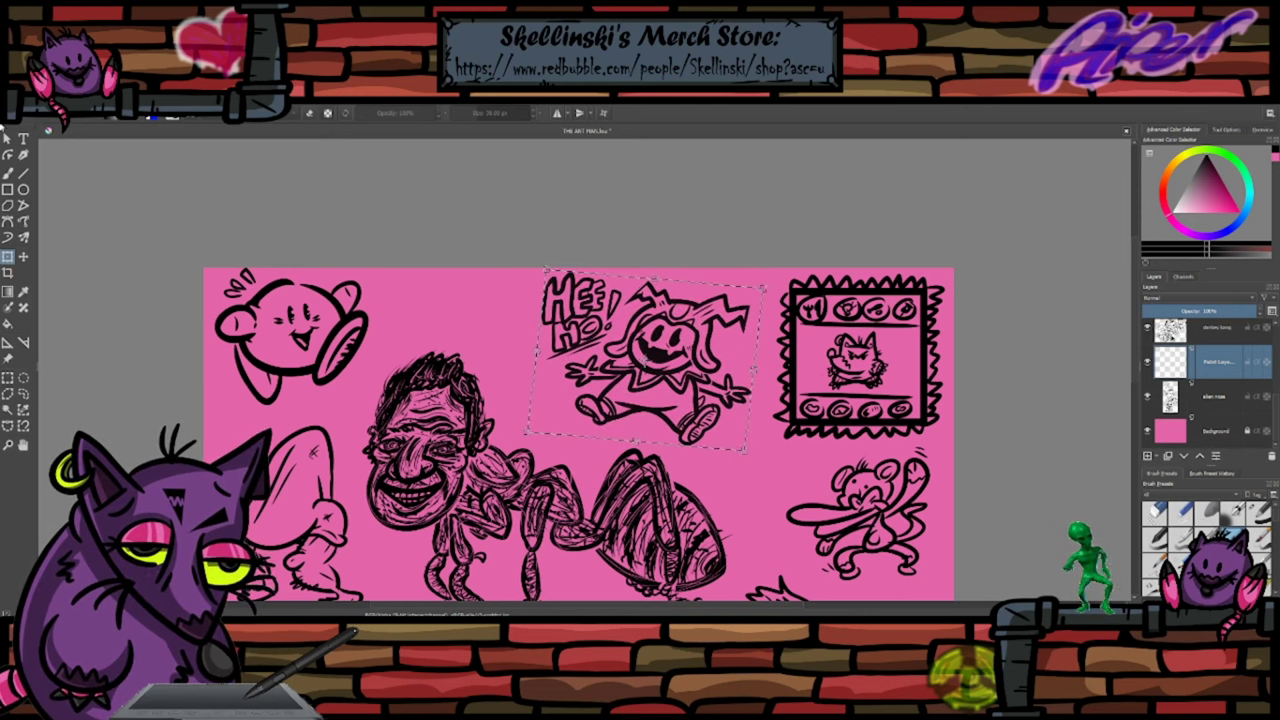
left_click(7, 173)
scroll(652, 222, "down", 2)
scroll(705, 250, "up", 1)
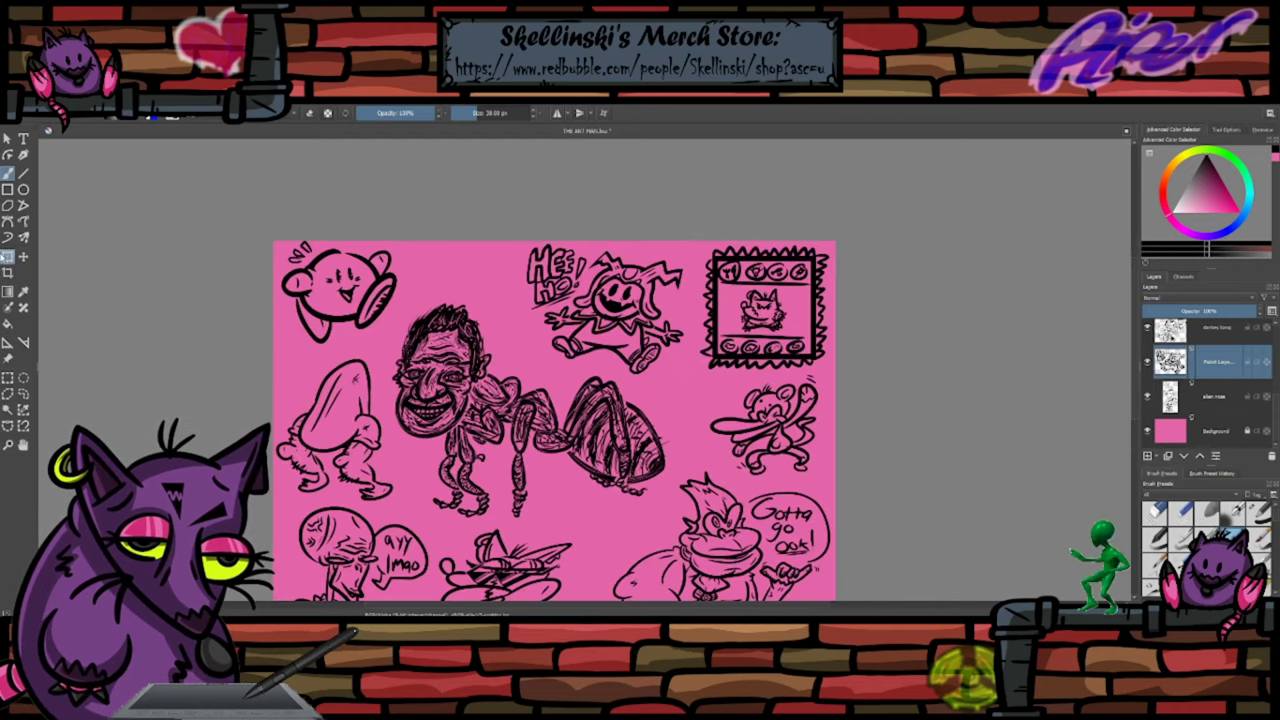
key("ctrl+t")
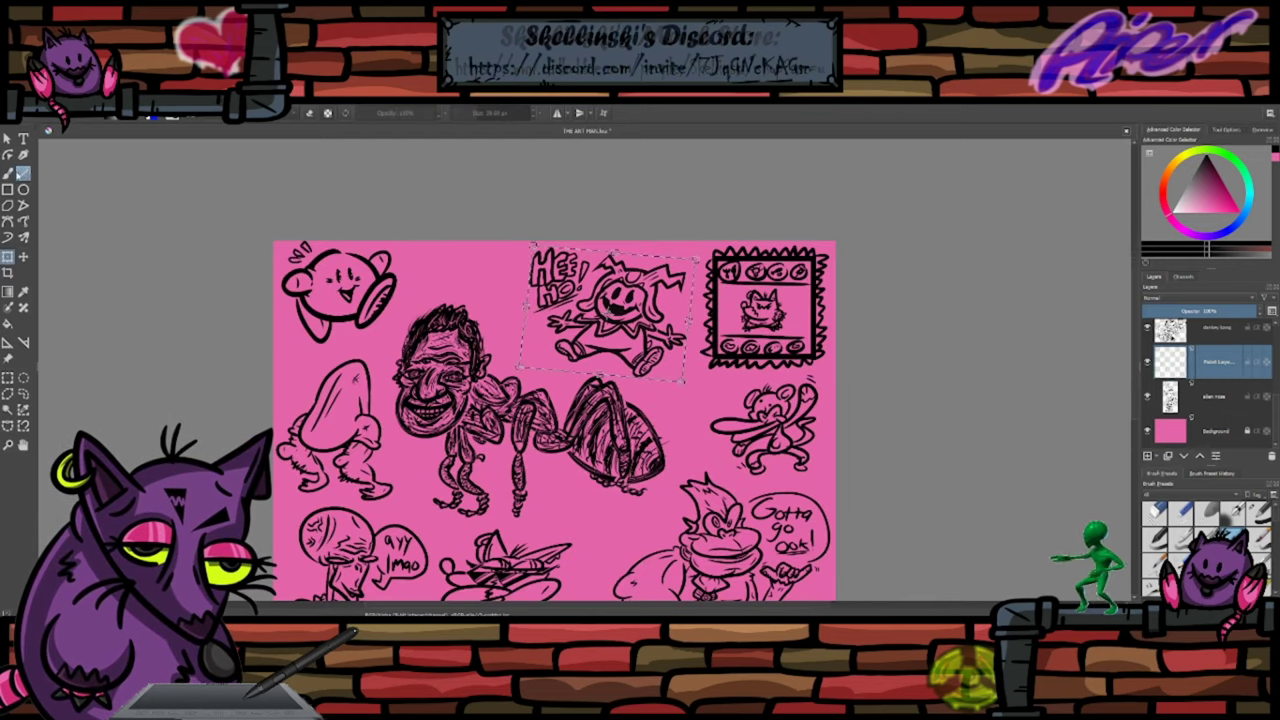
key("Return")
key("b")
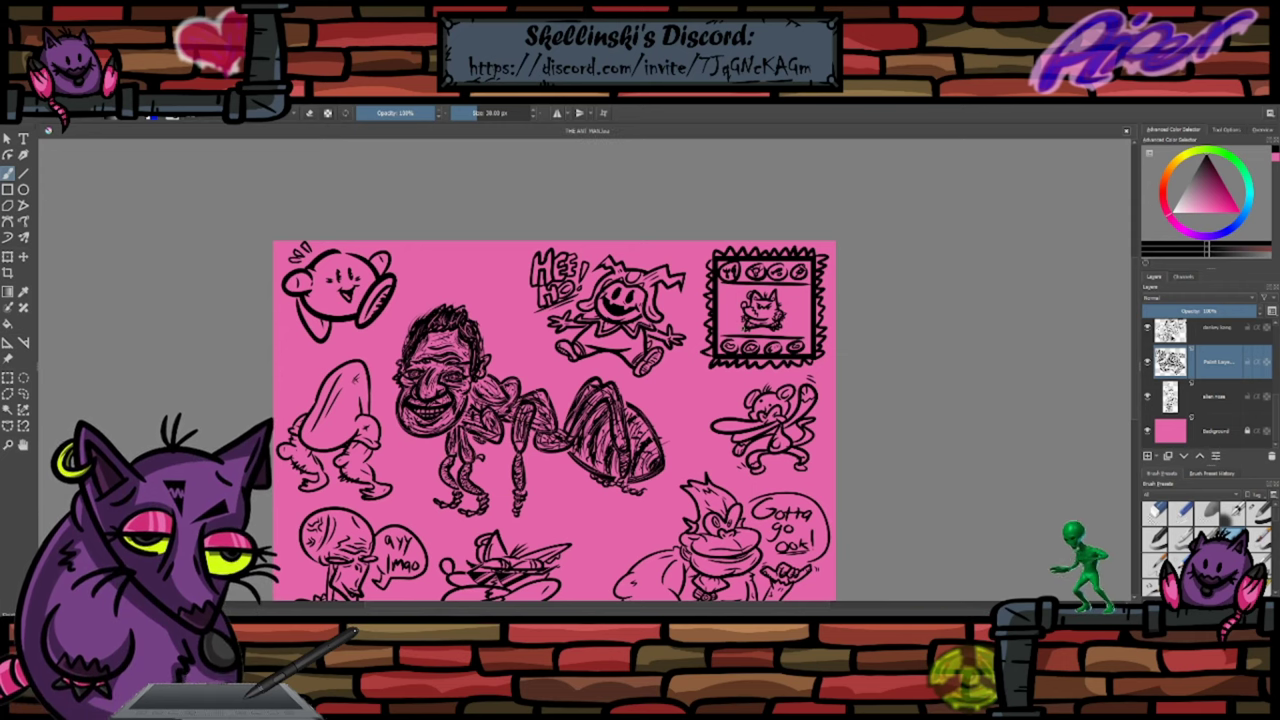
- Enlarge the Donkey Kong figure and its "Gotta go ook!" bubble slightly in the canvas's lower-right corner
scroll(744, 332, "down", 2)
scroll(721, 412, "up", 1)
scroll(720, 413, "down", 1)
scroll(720, 455, "up", 2)
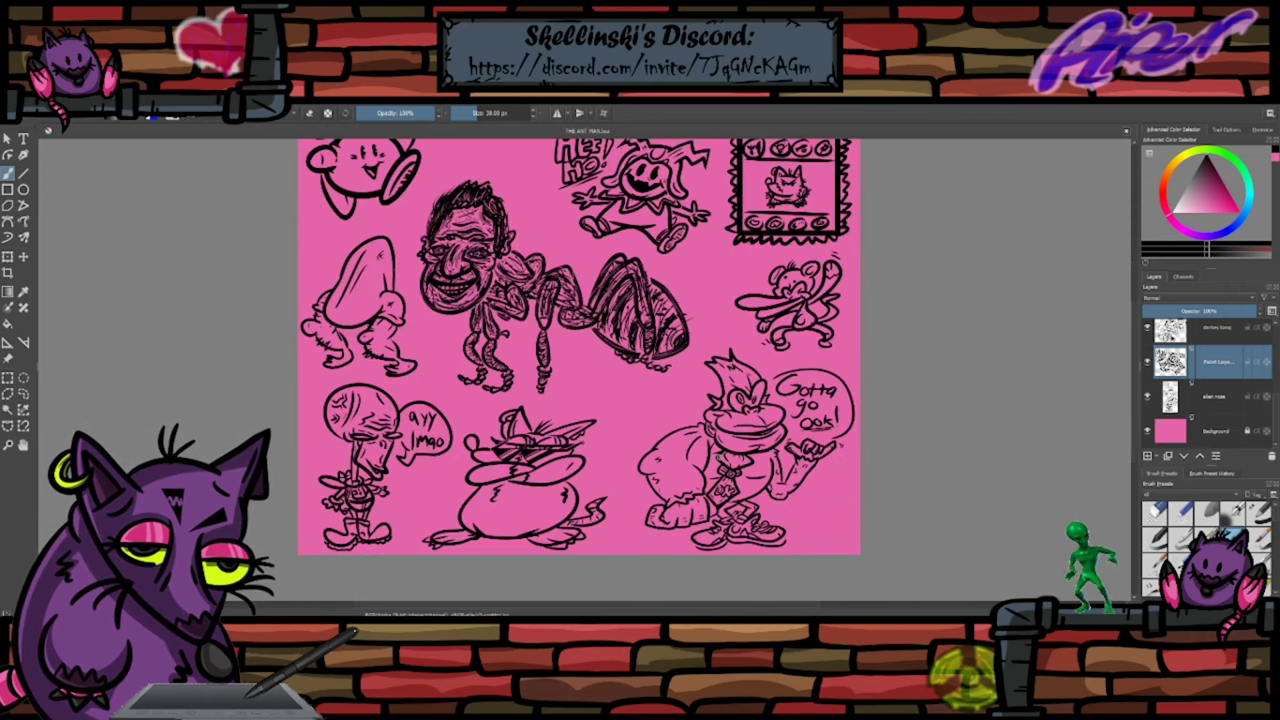
scroll(720, 455, "down", 1)
scroll(720, 455, "up", 1)
scroll(1200, 418, "up", 3)
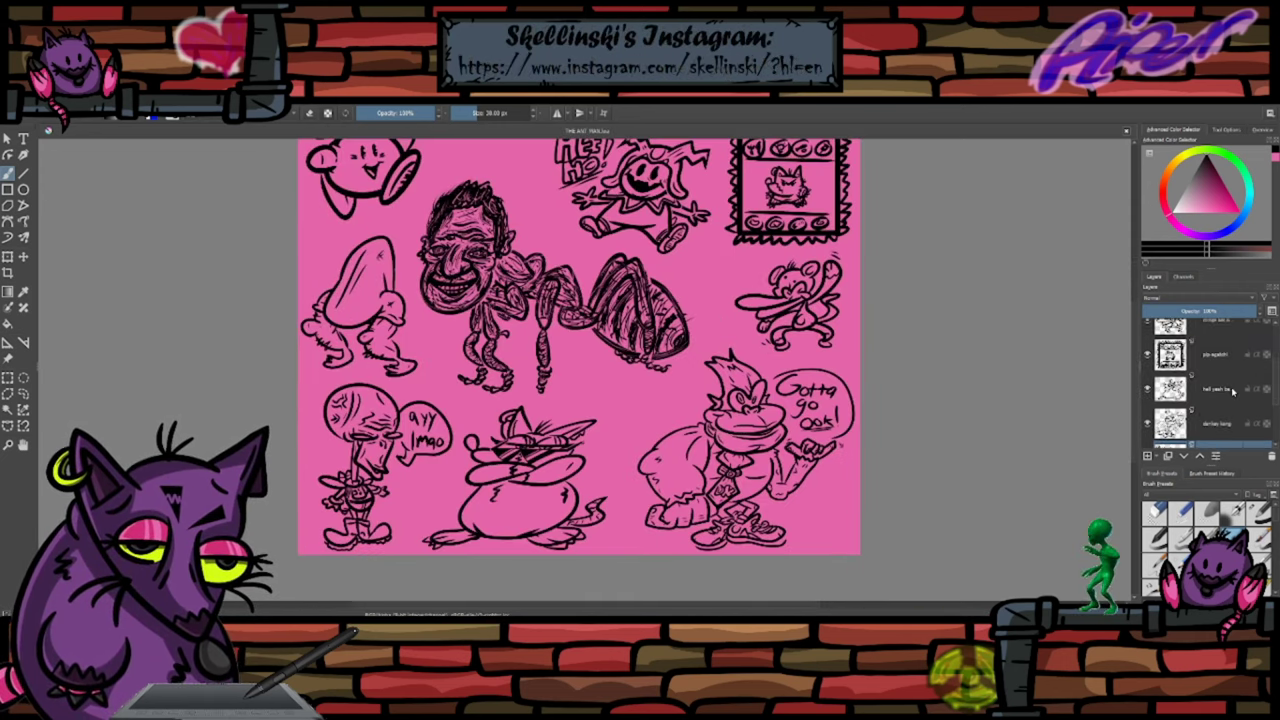
left_click(1216, 425)
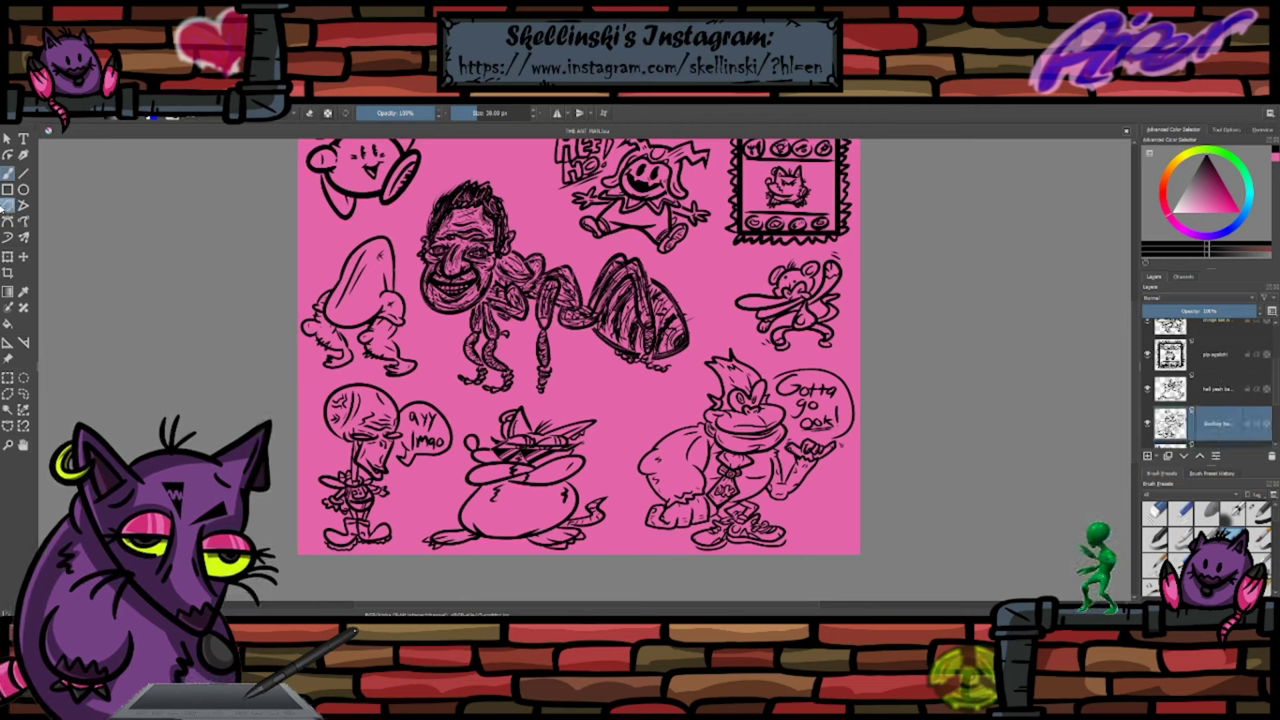
key("ctrl+t")
left_click_drag(639, 348, 626, 337)
left_click_drag(689, 428, 760, 428)
- Rotate the round-eared bear sketch beneath the framed sketch slightly clockwise on its own layer
scroll(1238, 384, "up", 3)
left_click(1225, 402)
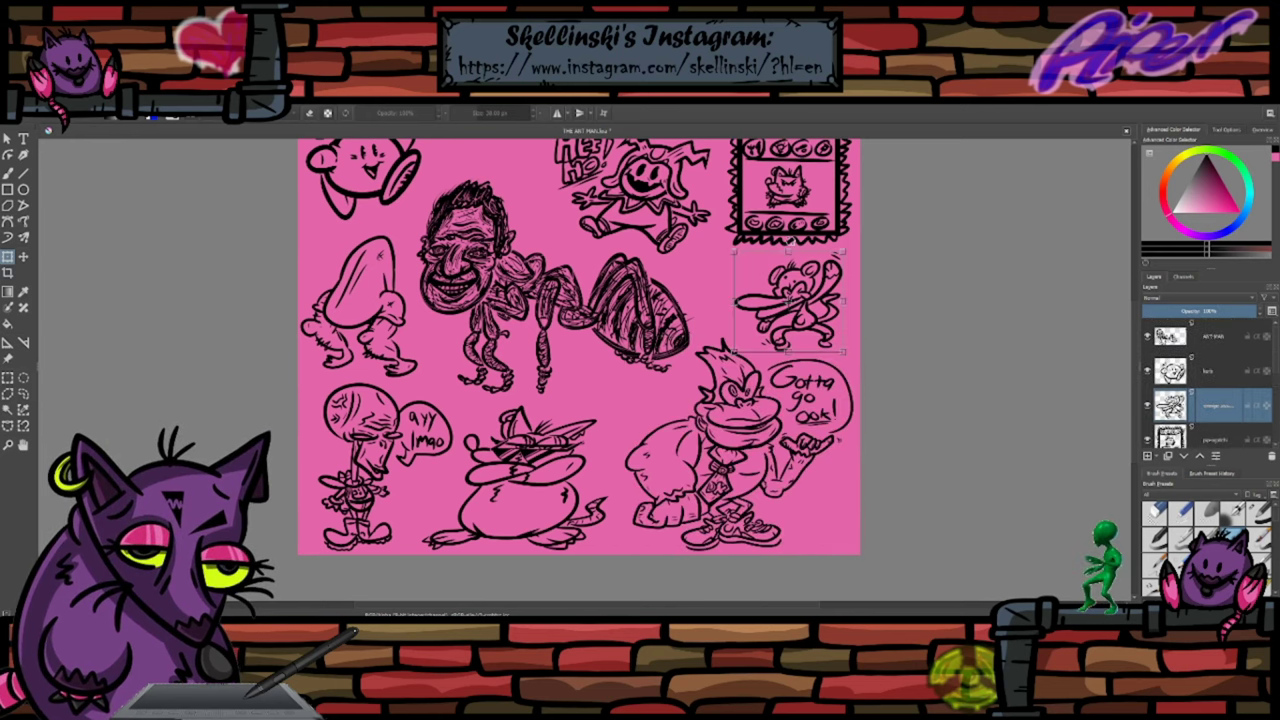
left_click(794, 277)
left_click_drag(895, 279, 895, 295)
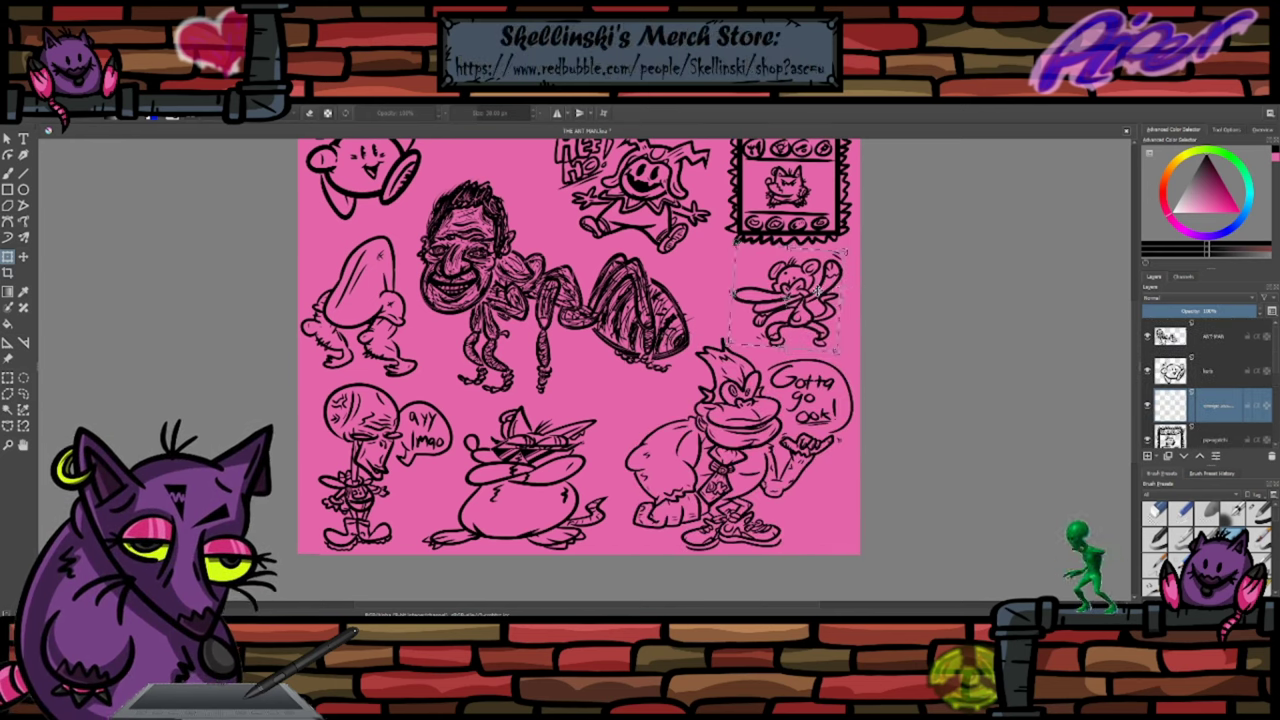
left_click_drag(817, 291, 816, 292)
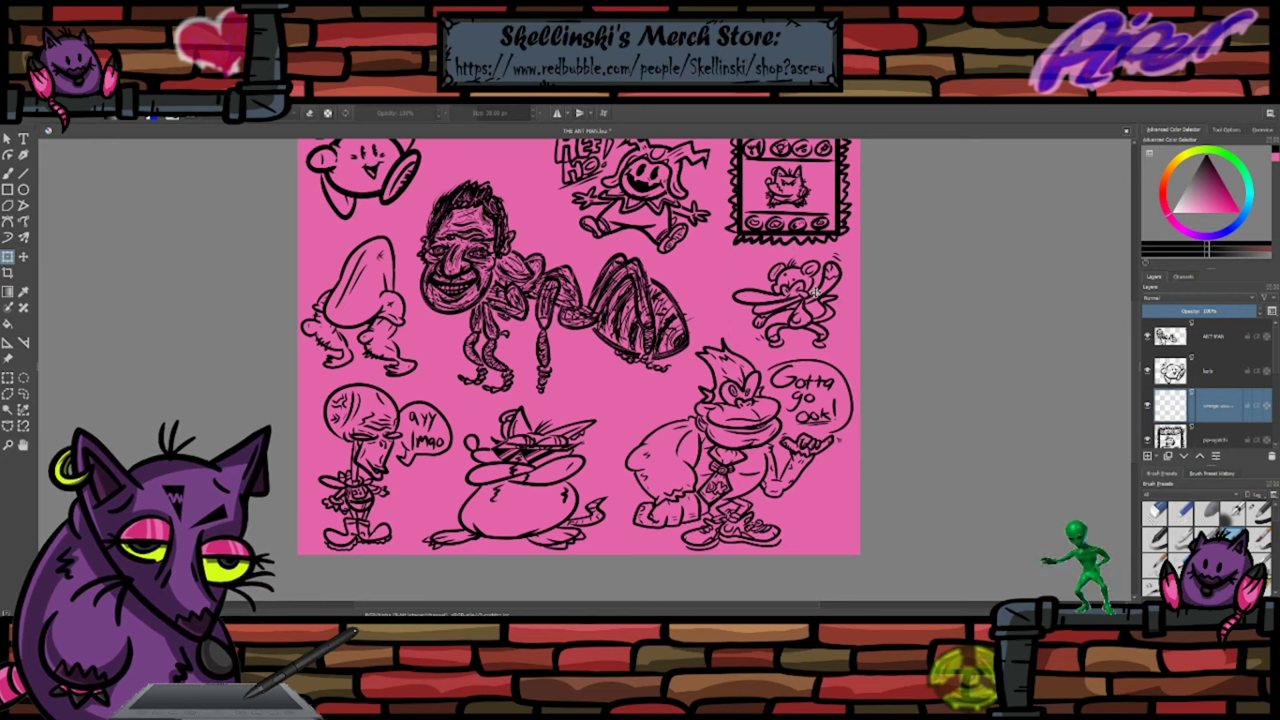
left_click(843, 382)
key("ctrl+z")
- Try mirroring the bear sketch horizontally and rotating it in place, and undo these changes
right_click(818, 316)
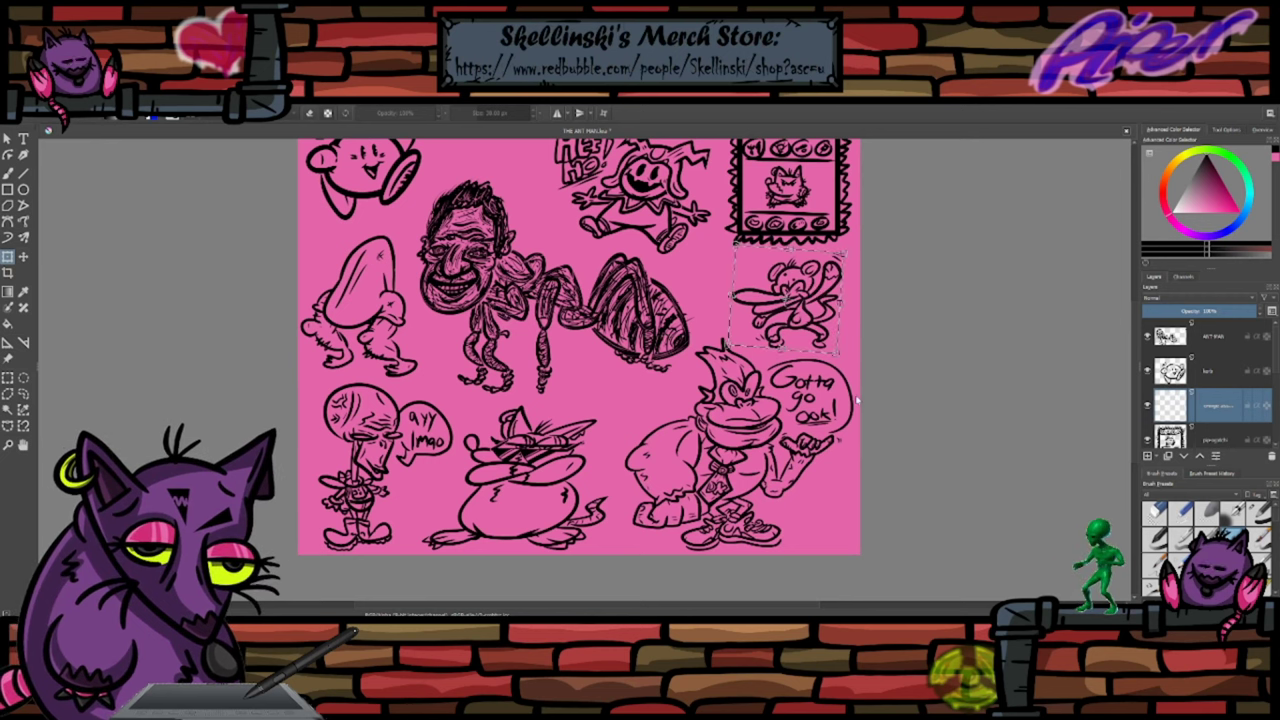
left_click(830, 346)
left_click_drag(823, 329, 877, 295)
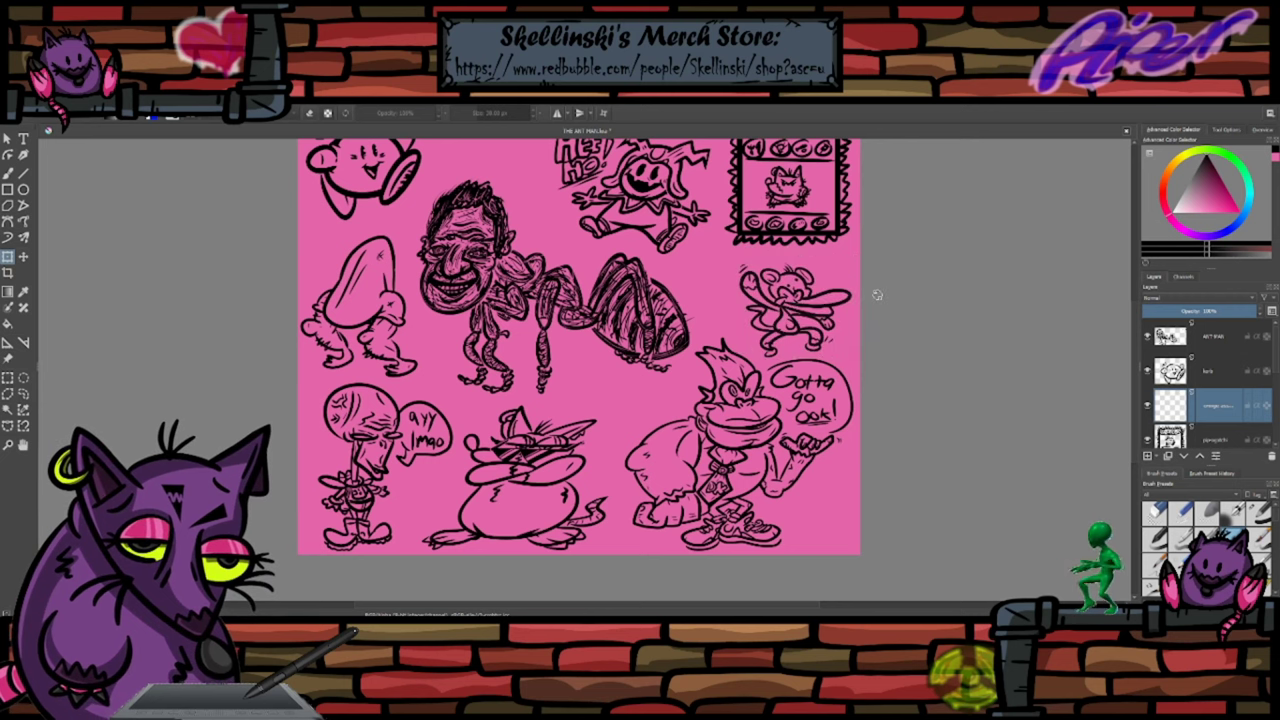
key("ctrl+shift+a")
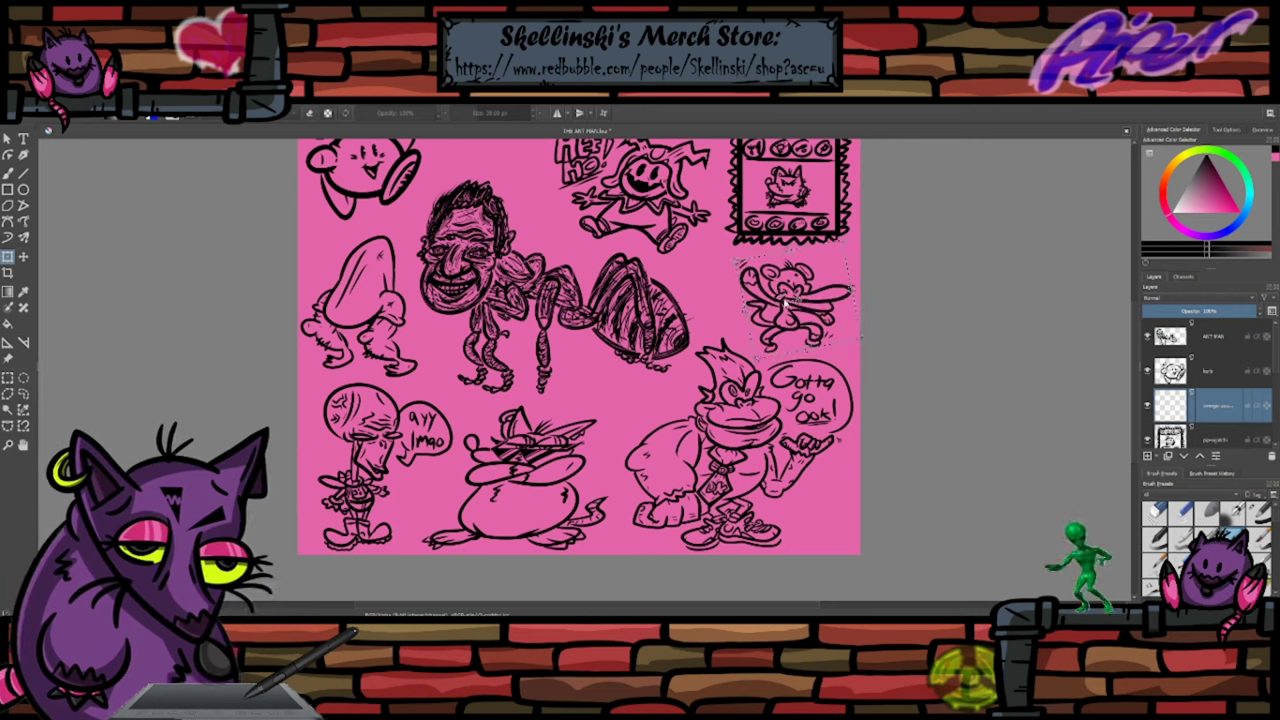
left_click(831, 388)
key("ctrl+z")
key("ctrl+z")
key("ctrl+z")
key("ctrl+z")
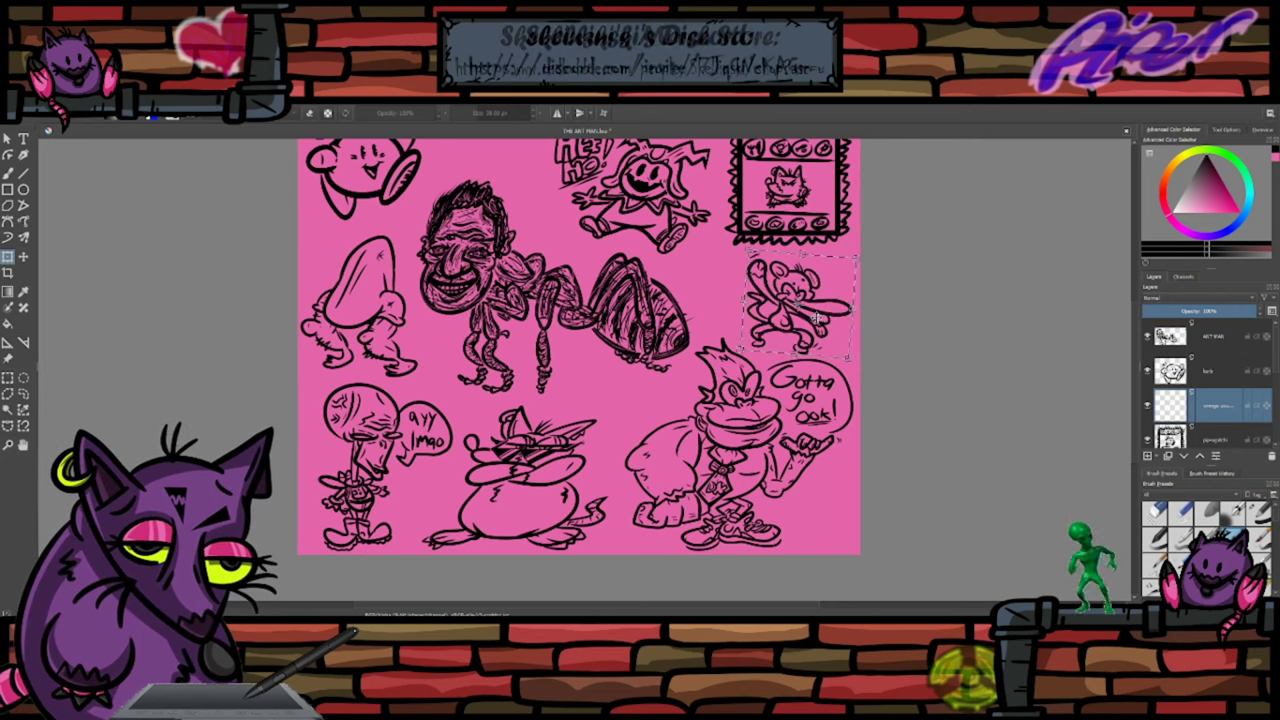
key("ctrl+z")
- Move the bear sketch temporarily onto the ant man's abdomen to free the space beneath the framed sketch
scroll(881, 316, "down", 1)
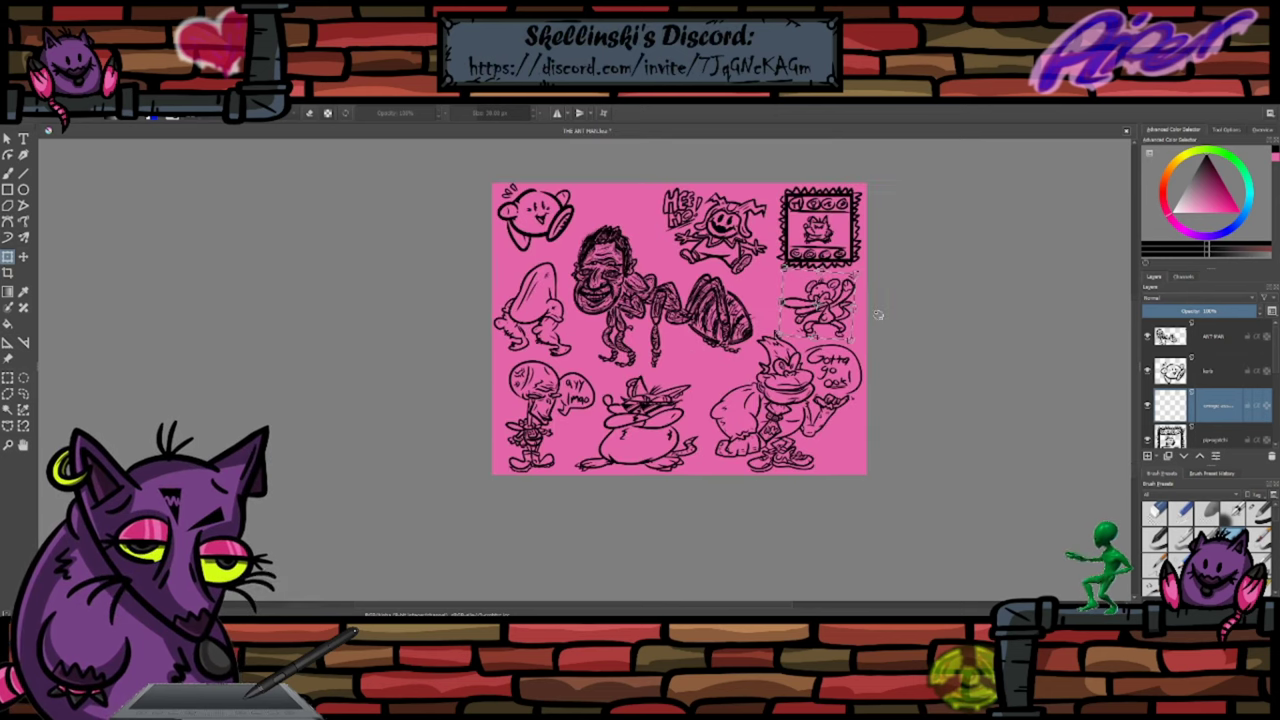
scroll(903, 240, "up", 1)
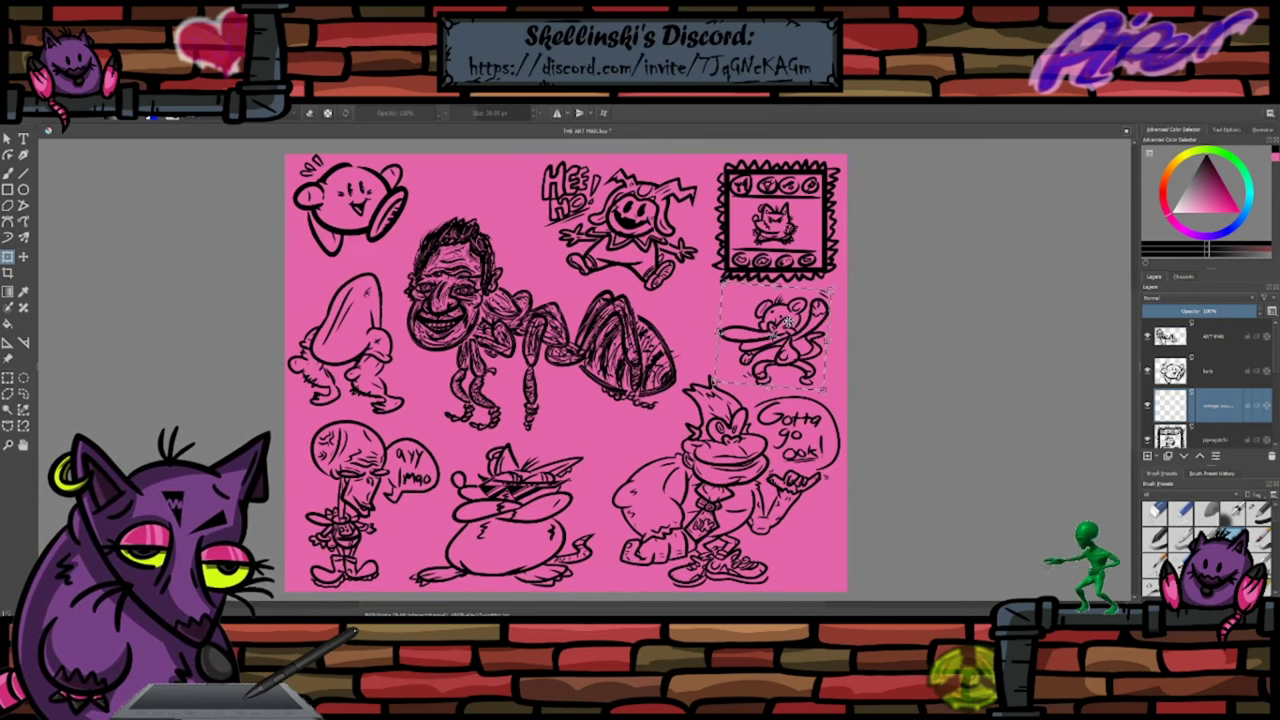
left_click_drag(788, 322, 648, 331)
- Mirror the Kirby sketch horizontally, move it beneath the framed sketch, and tilt it slightly
left_click(1235, 368)
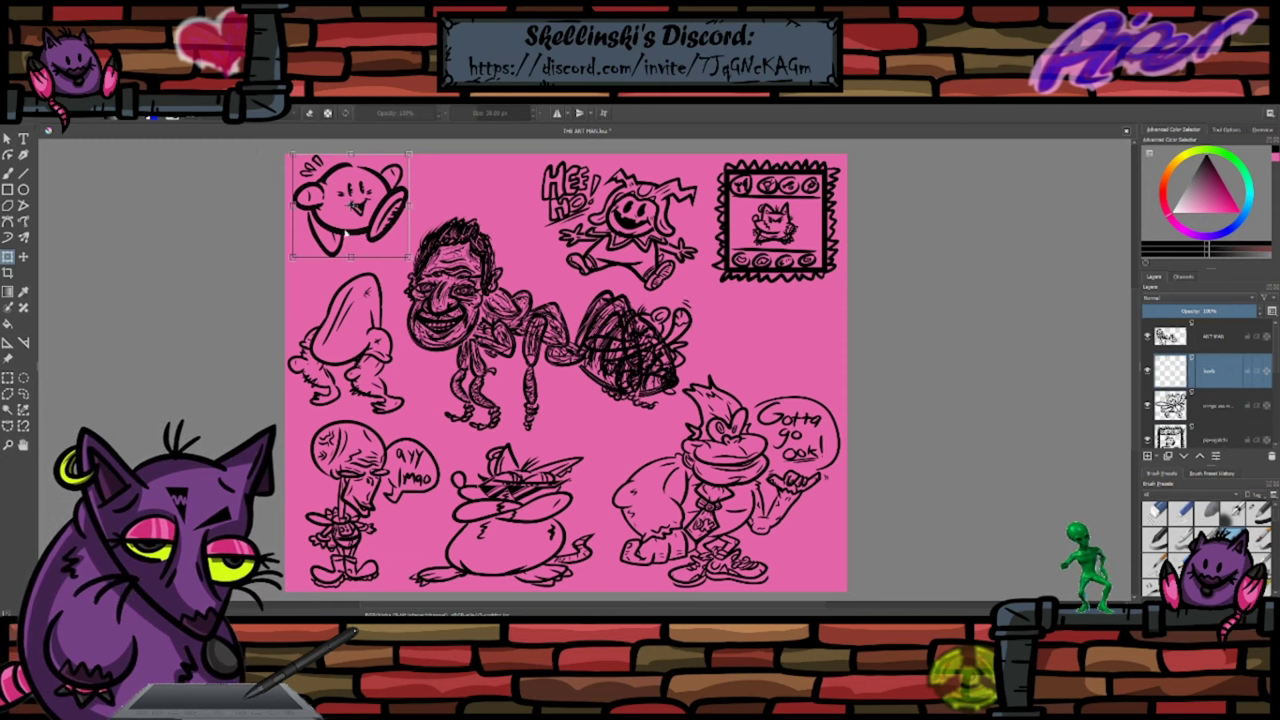
left_click(437, 310)
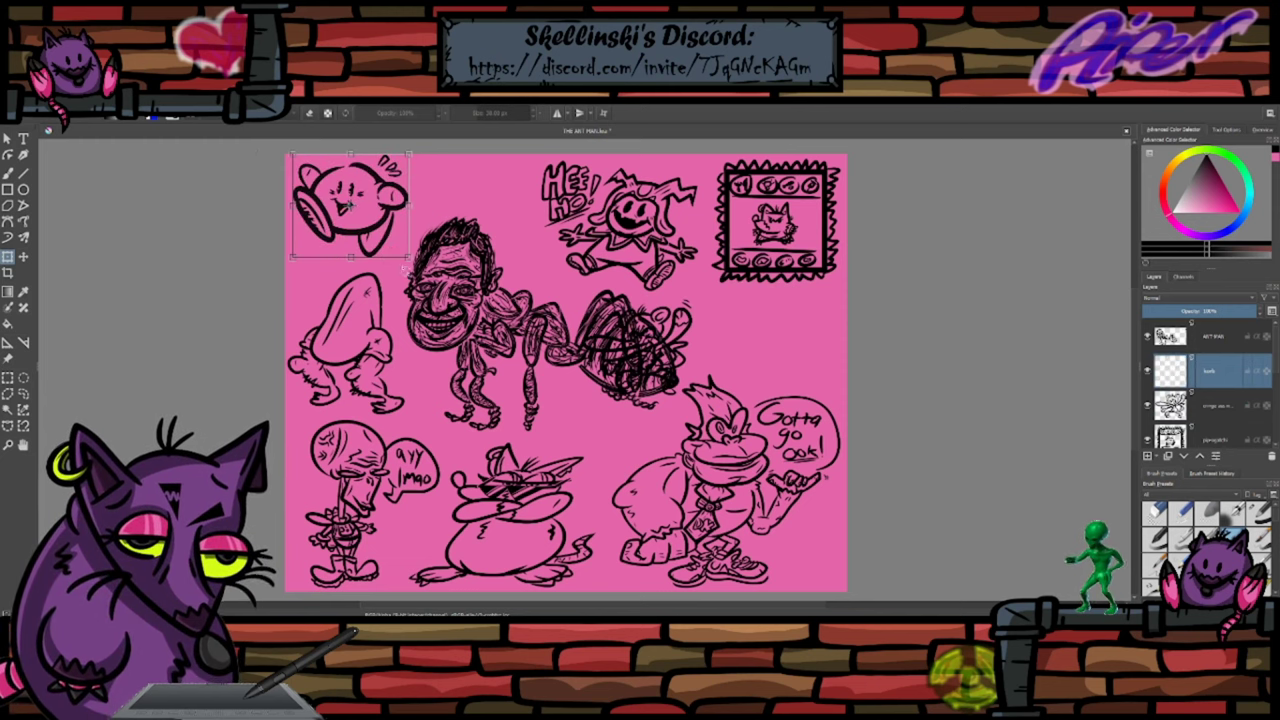
mouse_move(378, 226)
left_mouse_down()
mouse_move(800, 351)
mouse_move(814, 368)
mouse_move(805, 361)
left_mouse_up()
left_click_drag(739, 411, 758, 413)
left_click_drag(820, 349, 811, 343)
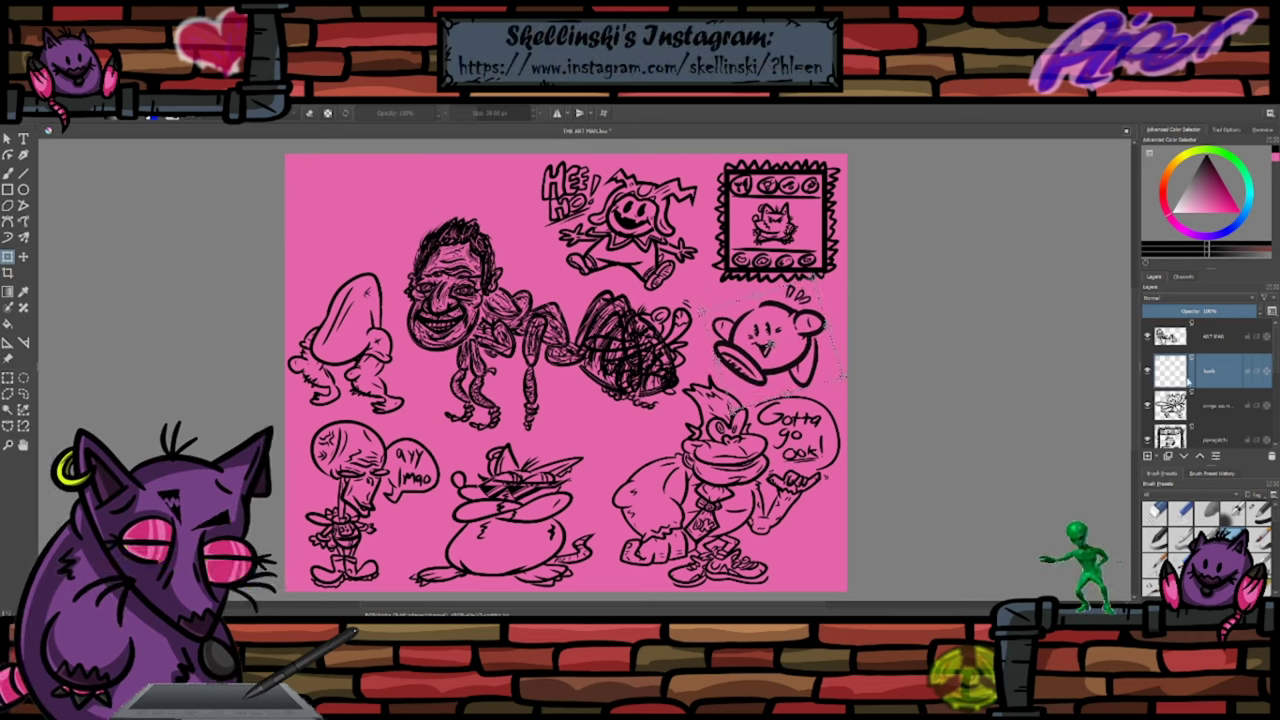
- Try placing the unmirrored bear sketch in the canvas's upper-left corner, and undo the move
left_click(1230, 419)
left_click(567, 330)
mouse_move(648, 362)
left_mouse_down()
mouse_move(418, 226)
mouse_move(352, 235)
left_mouse_up()
key("Return")
left_click(362, 227)
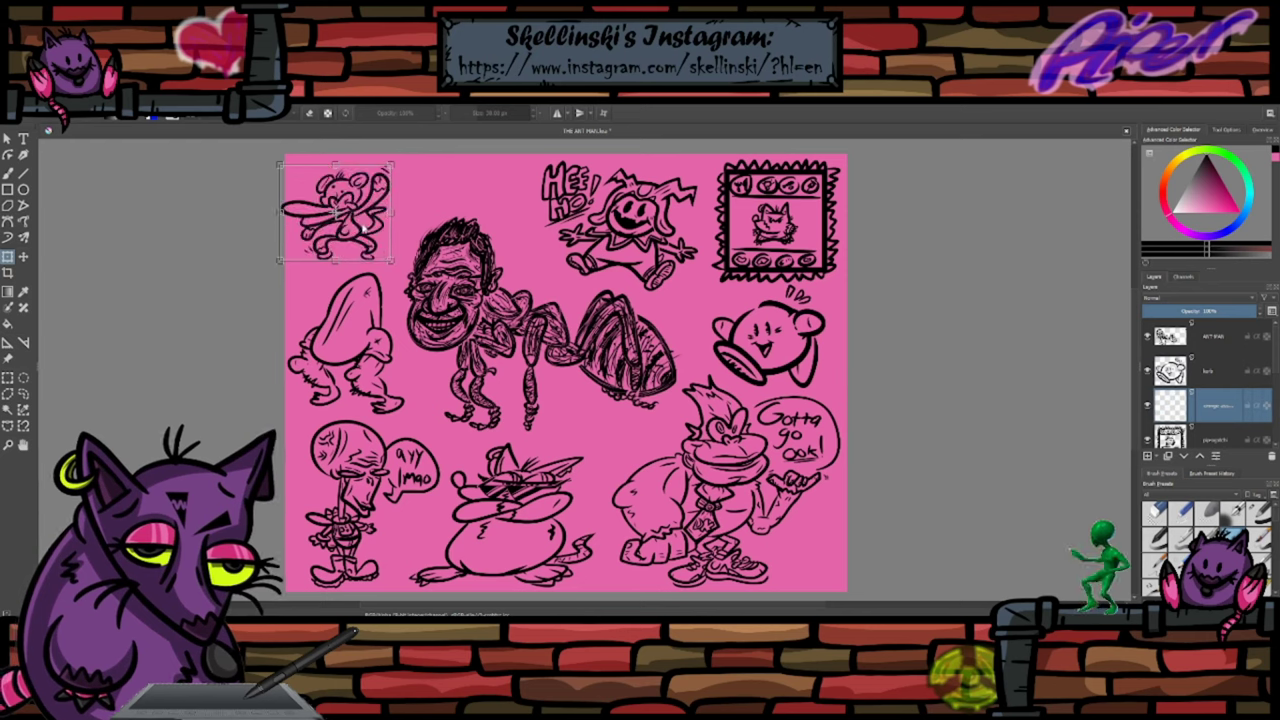
key("ctrl+z")
mouse_move(584, 299)
left_mouse_down()
mouse_move(500, 250)
mouse_move(416, 151)
mouse_move(145, 115)
mouse_move(40, 120)
left_mouse_up()
key("ctrl+z")
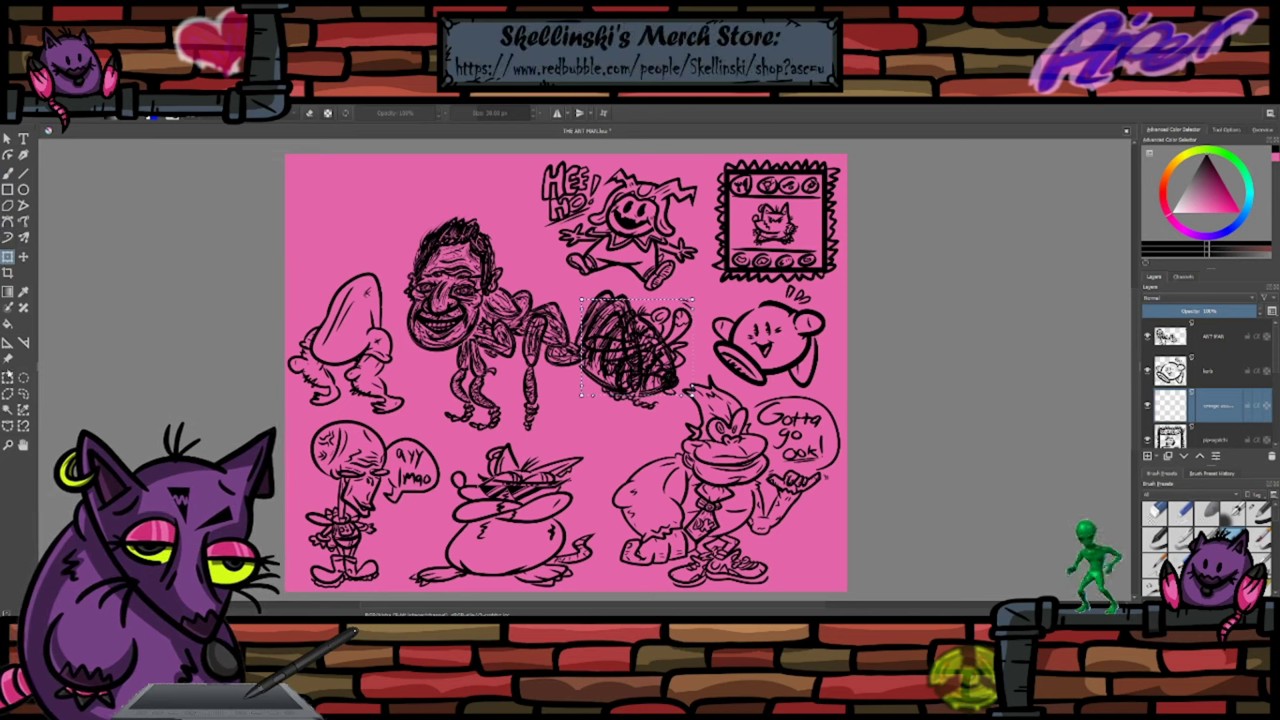
- Mirror the bear sketch horizontally, place it in the canvas's upper-left corner, and enlarge and skew it slightly
left_click(8, 377)
left_click(8, 256)
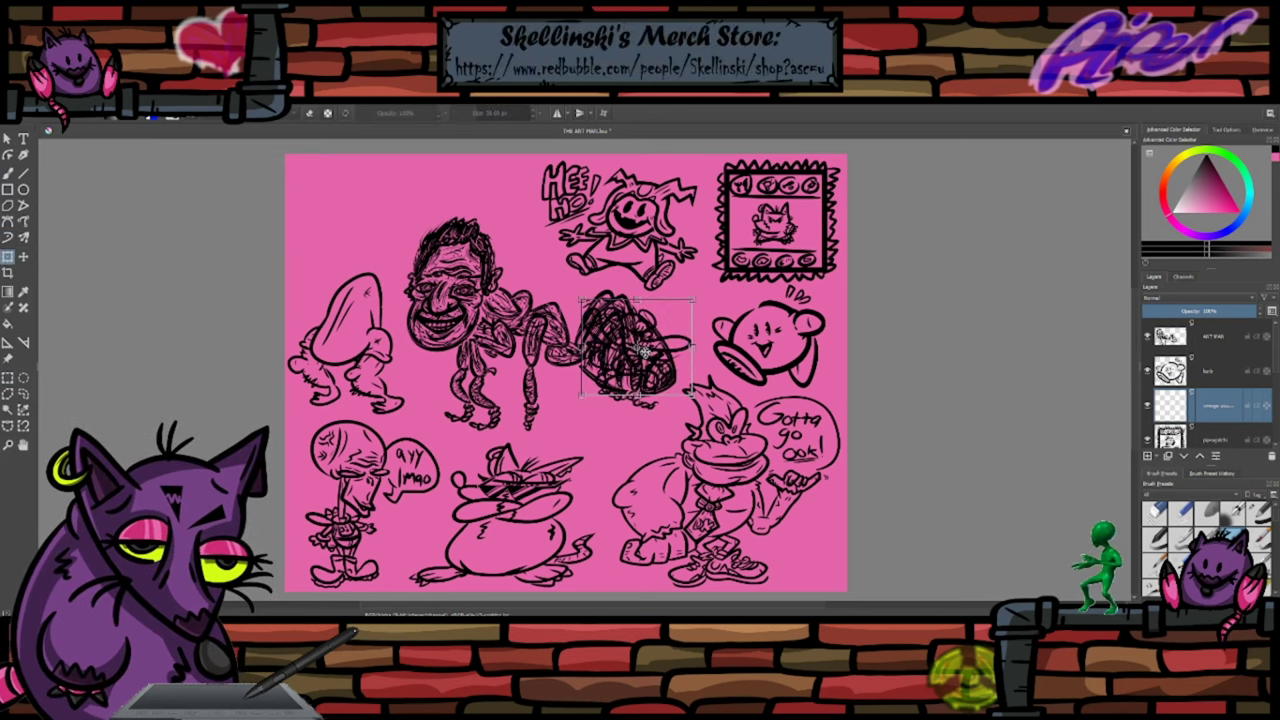
mouse_move(690, 376)
left_mouse_down()
mouse_move(440, 236)
mouse_move(398, 236)
mouse_move(413, 265)
mouse_move(448, 253)
left_mouse_up()
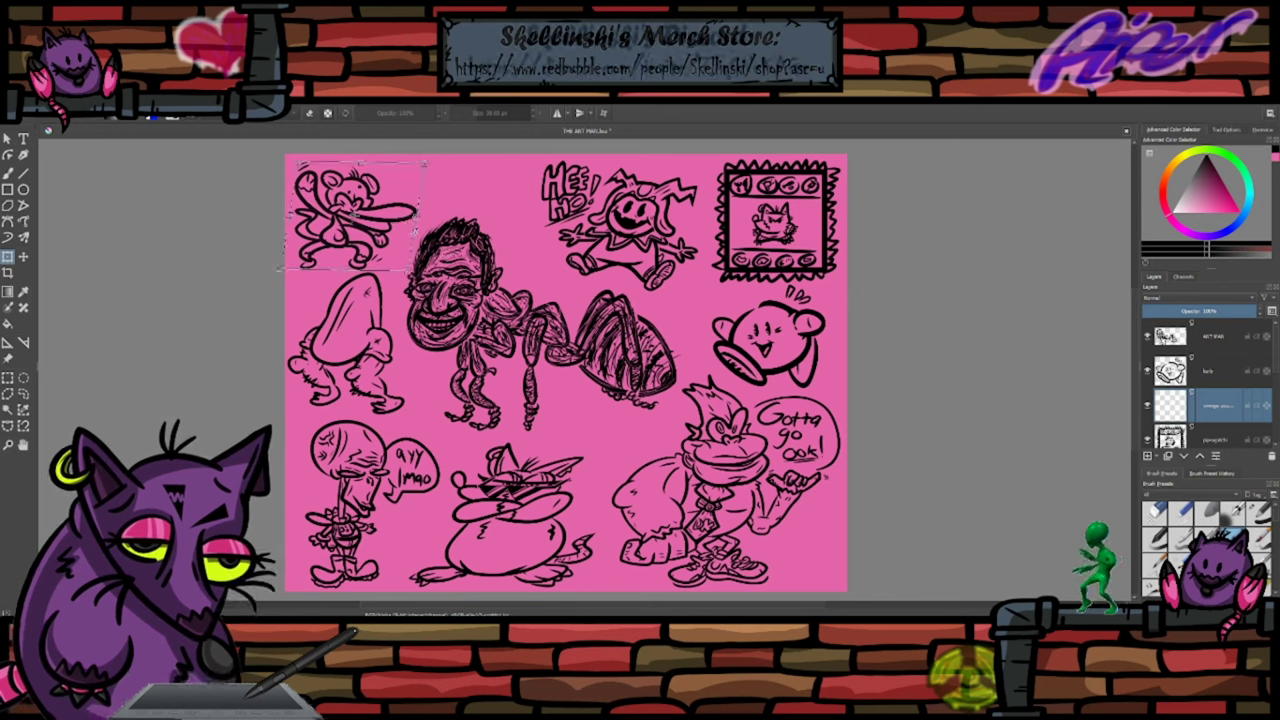
key("Return")
left_click(412, 229)
mouse_move(458, 230)
left_mouse_down()
mouse_move(468, 239)
mouse_move(424, 212)
left_mouse_up()
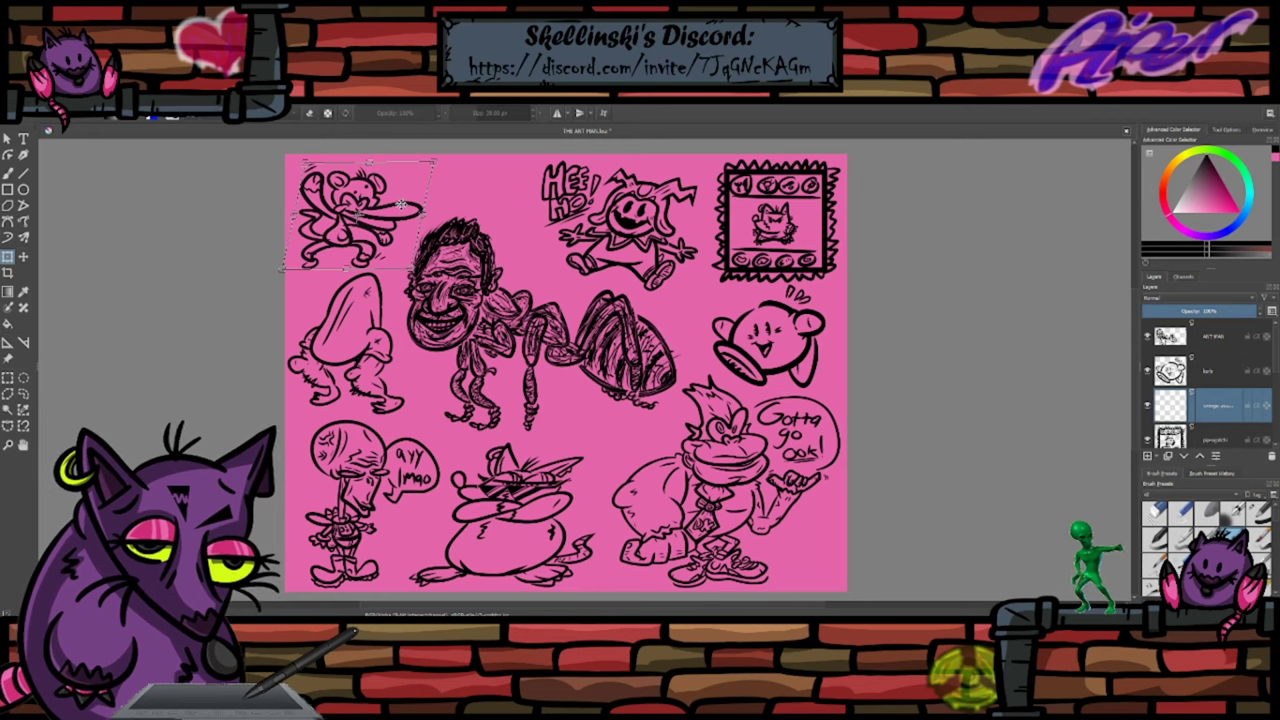
left_click(8, 173)
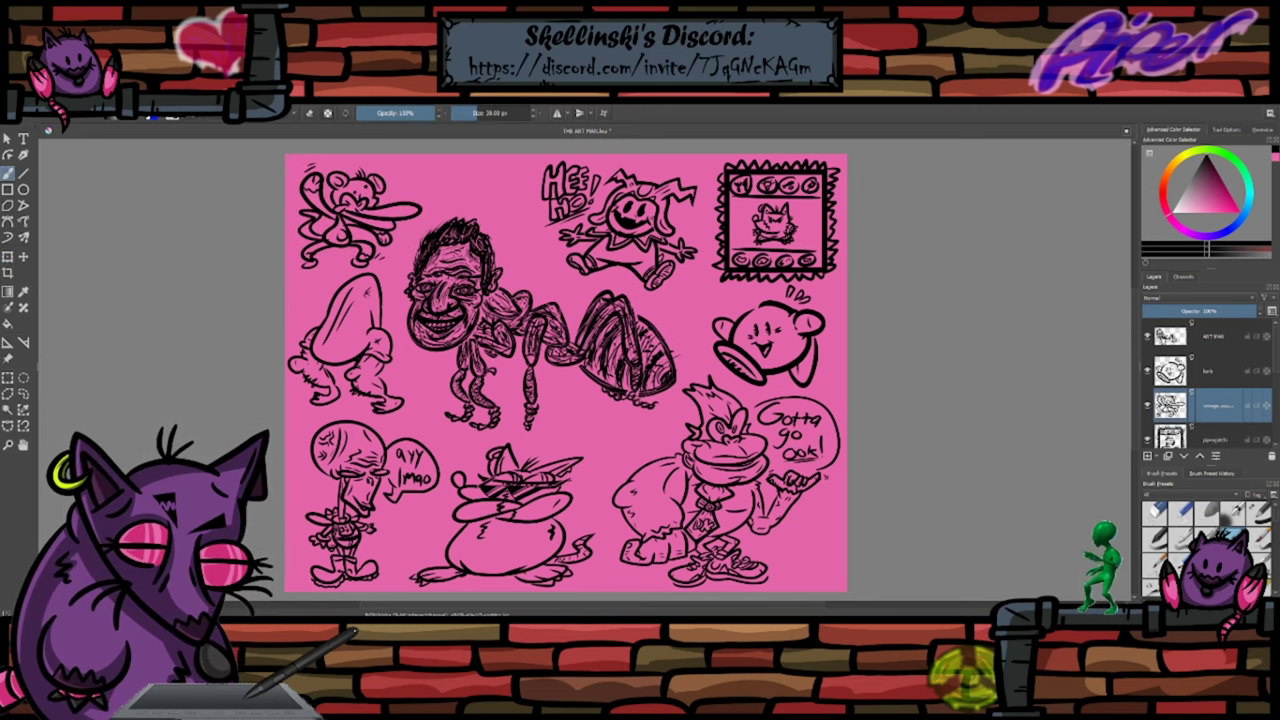
- Erase the bear's two dot eyes above its snout
scroll(309, 171, "up", 5)
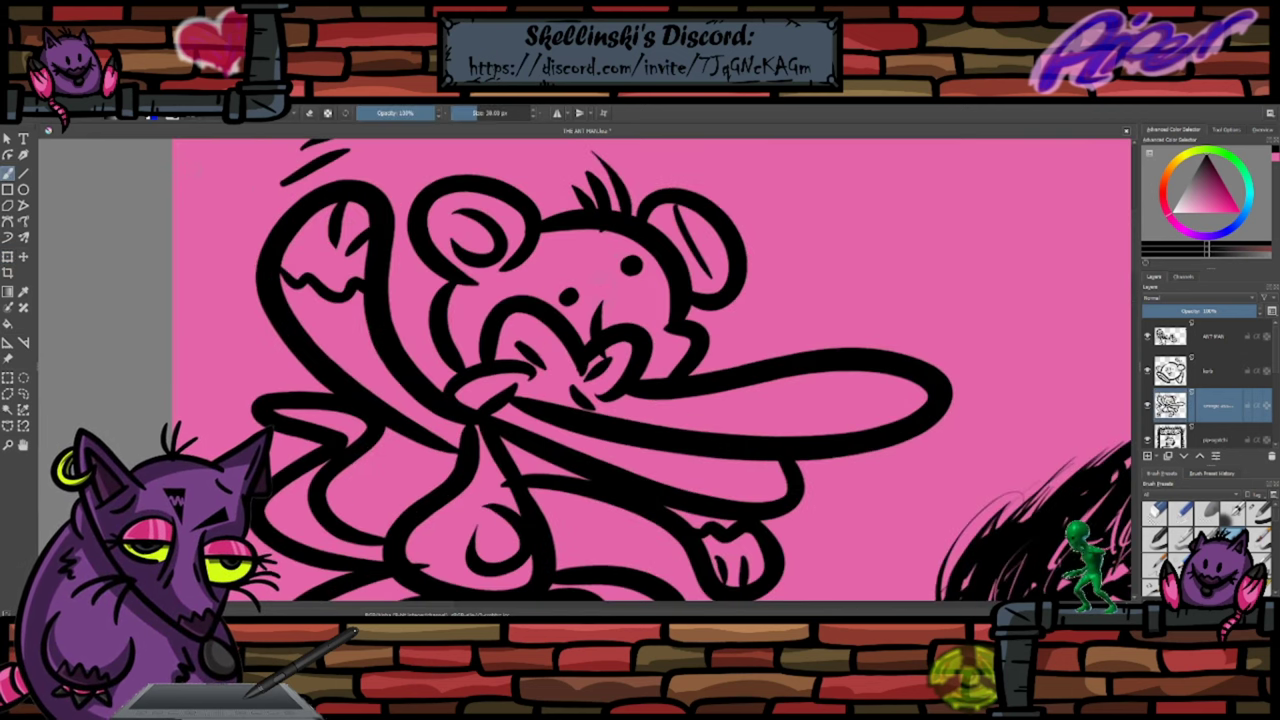
key("e")
left_click(631, 265)
left_click_drag(568, 294, 570, 300)
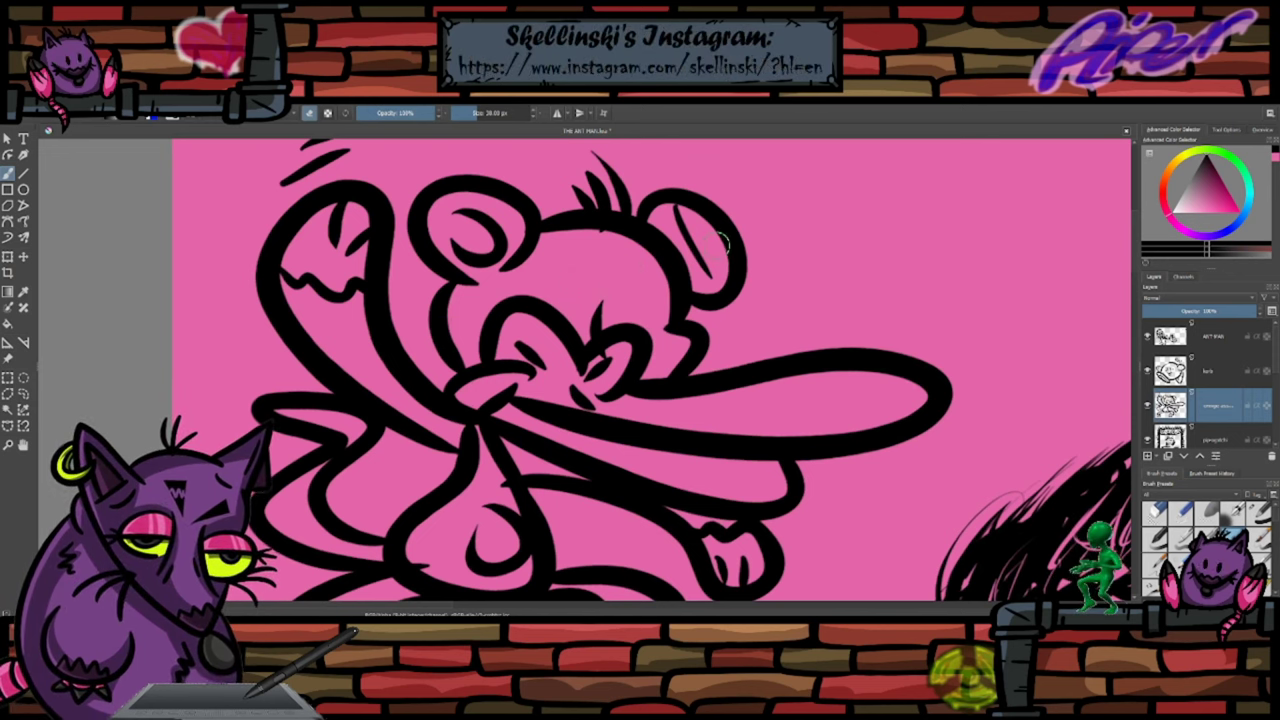
key("e")
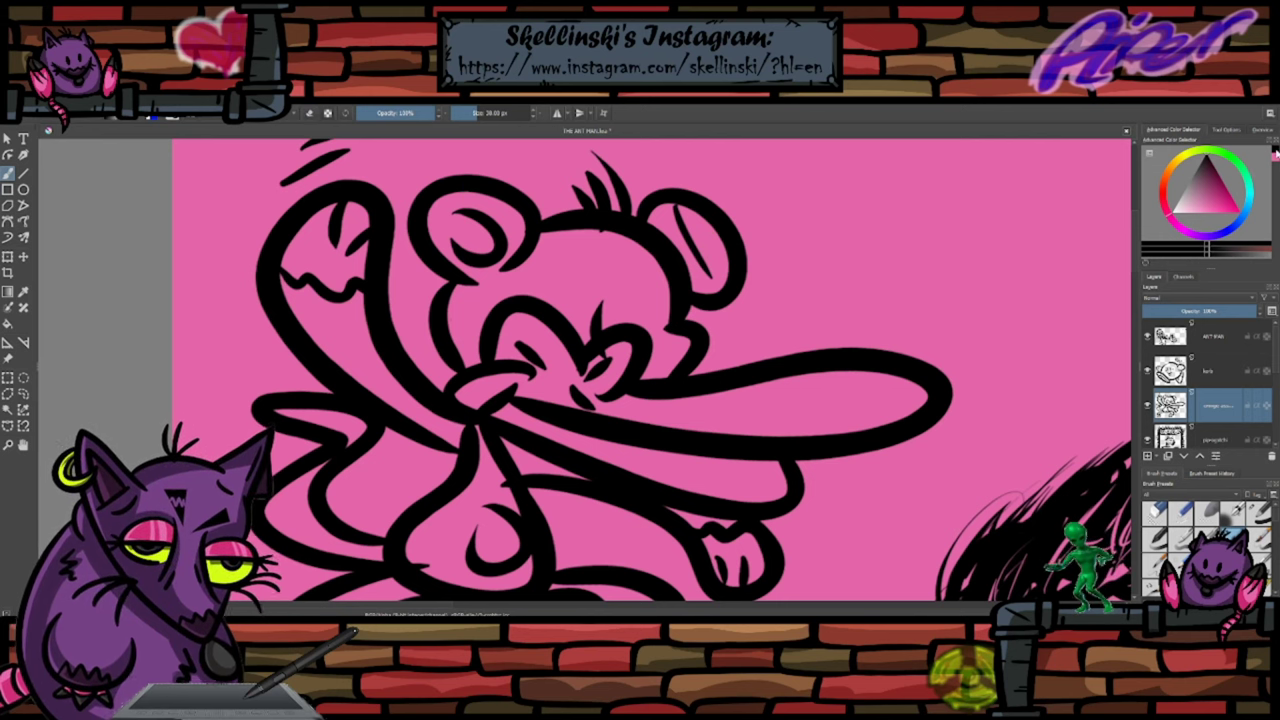
- Redraw the bear's eyes above its snout, undoing and retrying the strokes and erasures
mouse_move(664, 287)
left_mouse_down()
mouse_move(625, 299)
mouse_move(648, 307)
mouse_move(660, 292)
mouse_move(572, 308)
mouse_move(577, 297)
mouse_move(555, 291)
left_mouse_up()
key("ctrl+z")
key("ctrl+z")
key("ctrl+z")
key("ctrl+z")
key("ctrl+z")
mouse_move(621, 280)
left_mouse_down()
mouse_move(637, 303)
mouse_move(656, 294)
mouse_move(556, 292)
left_mouse_up()
key("ctrl+z")
key("ctrl+z")
key("ctrl+z")
key("ctrl+z")
key("ctrl+z")
key("ctrl+z")
mouse_move(660, 301)
left_mouse_down()
mouse_move(617, 298)
mouse_move(662, 303)
mouse_move(641, 306)
left_mouse_up()
key("e")
key("ctrl+z")
key("ctrl+z")
key("e")
scroll(652, 306, "down", 6)
scroll(715, 342, "up", 1)
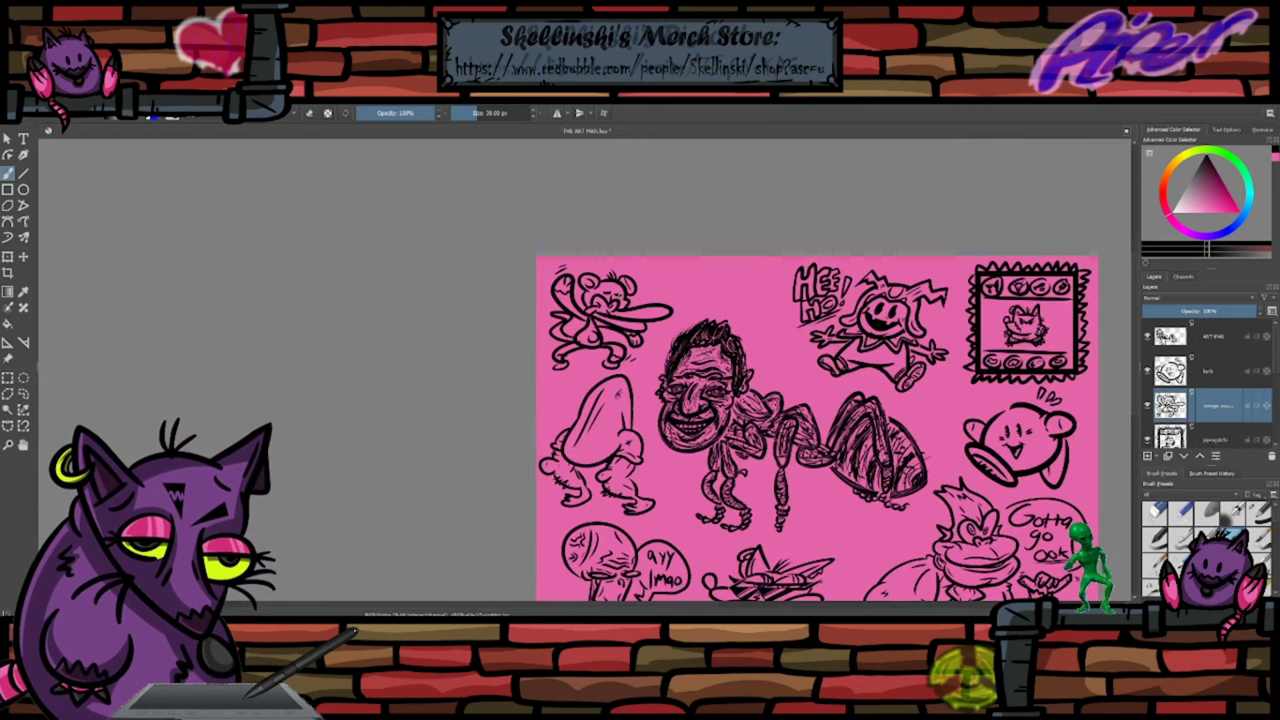
scroll(676, 288, "down", 1)
scroll(670, 268, "up", 1)
scroll(646, 303, "down", 1)
scroll(646, 303, "up", 1)
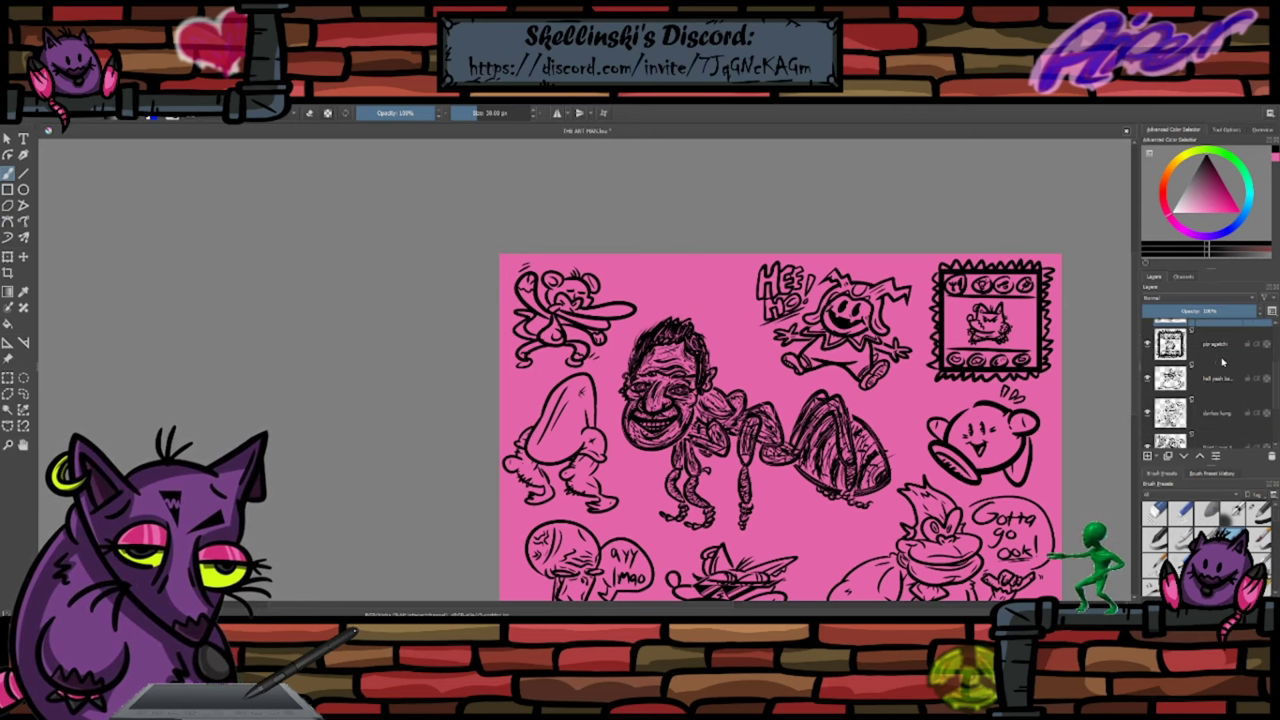
- Merge the bear sketch's layer down into the framed virtual-pet sketch layer beneath it
scroll(768, 264, "down", 1)
scroll(850, 337, "up", 1)
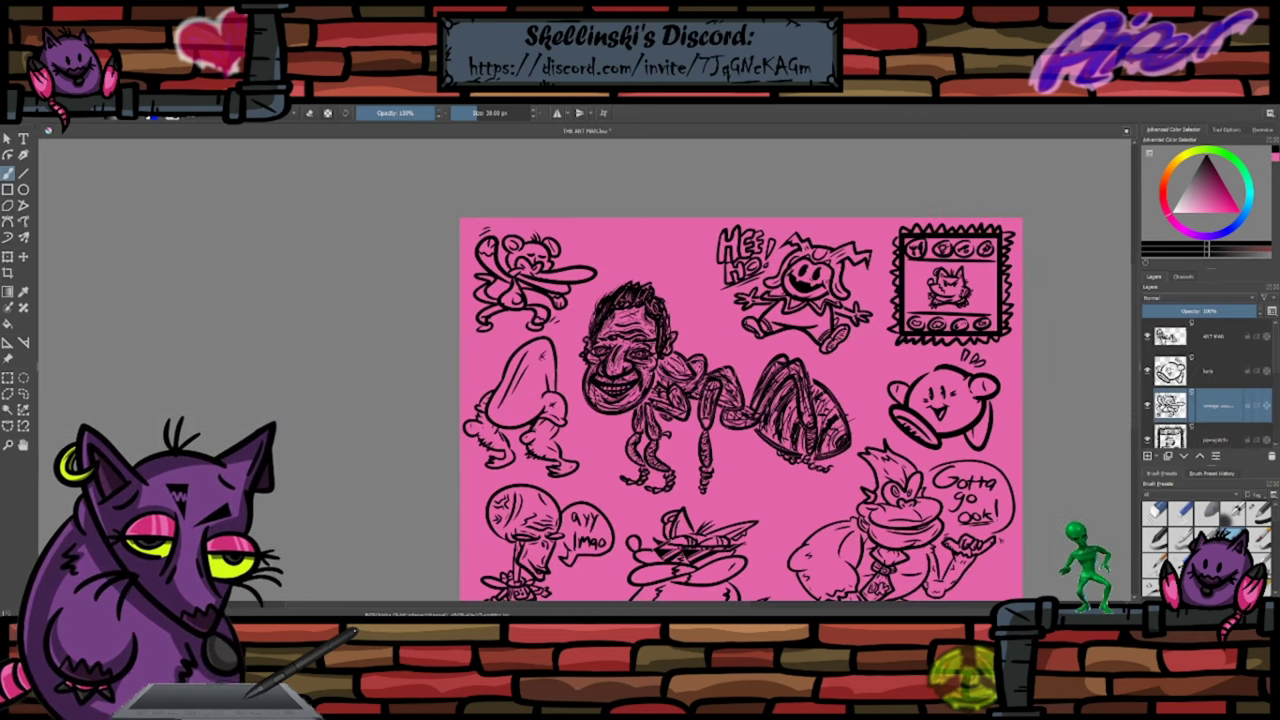
scroll(782, 294, "down", 1)
scroll(868, 338, "up", 1)
key("ctrl+e")
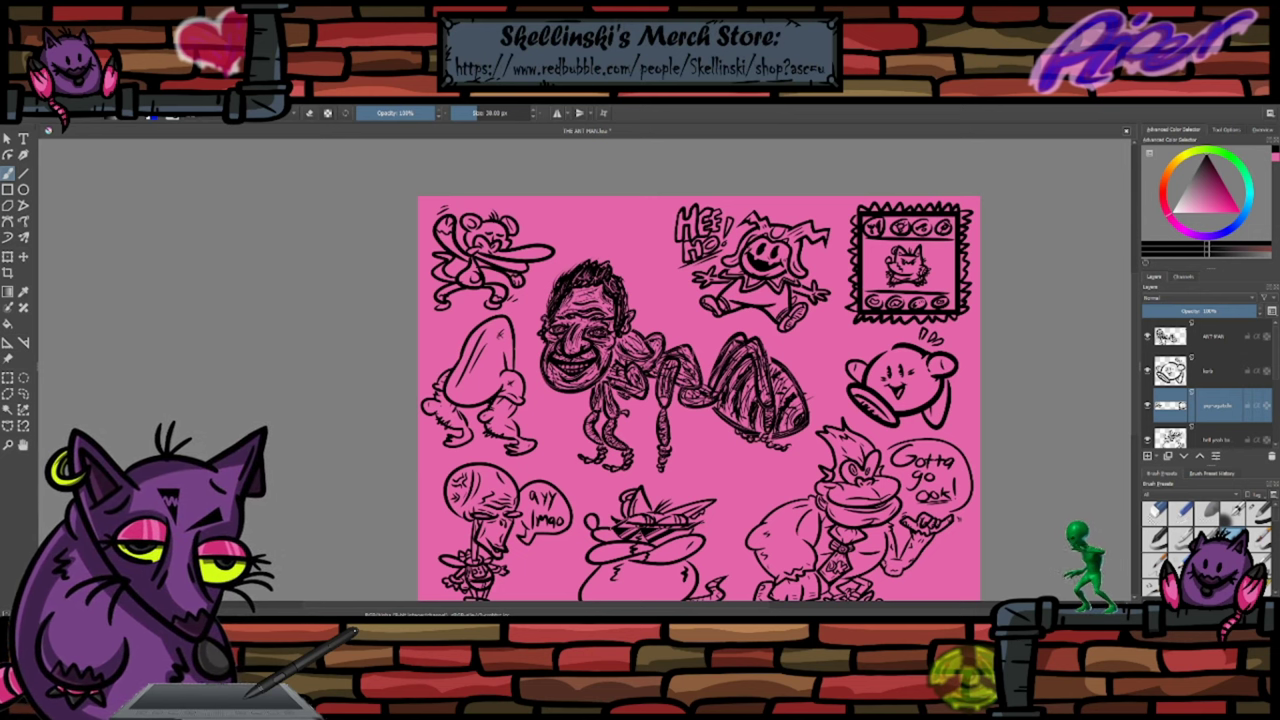
- On the paint layer below the Donkey Kong layer, draw a thick oval emblem with lettering inside in the canvas's lower-right corner
scroll(746, 288, "down", 1)
scroll(774, 367, "up", 1)
scroll(775, 366, "down", 1)
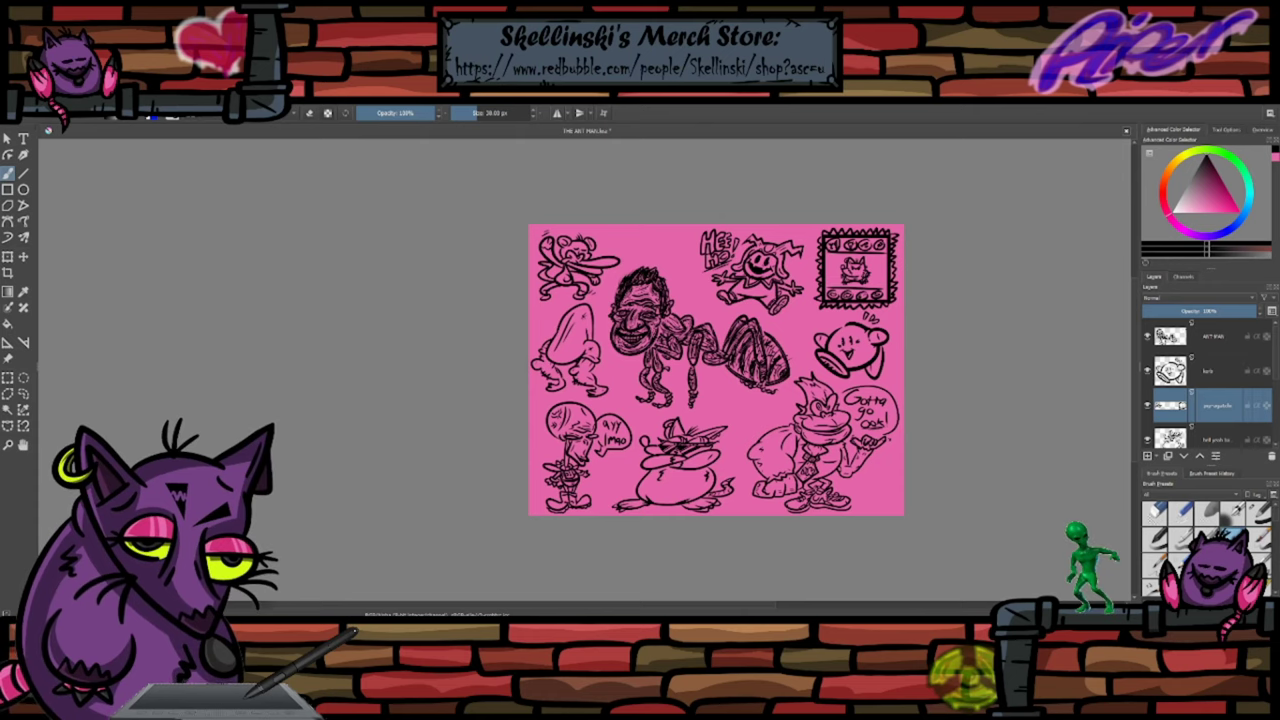
scroll(655, 220, "up", 4)
key("minus")
key("minus")
key("minus")
key("minus")
scroll(960, 495, "up", 5)
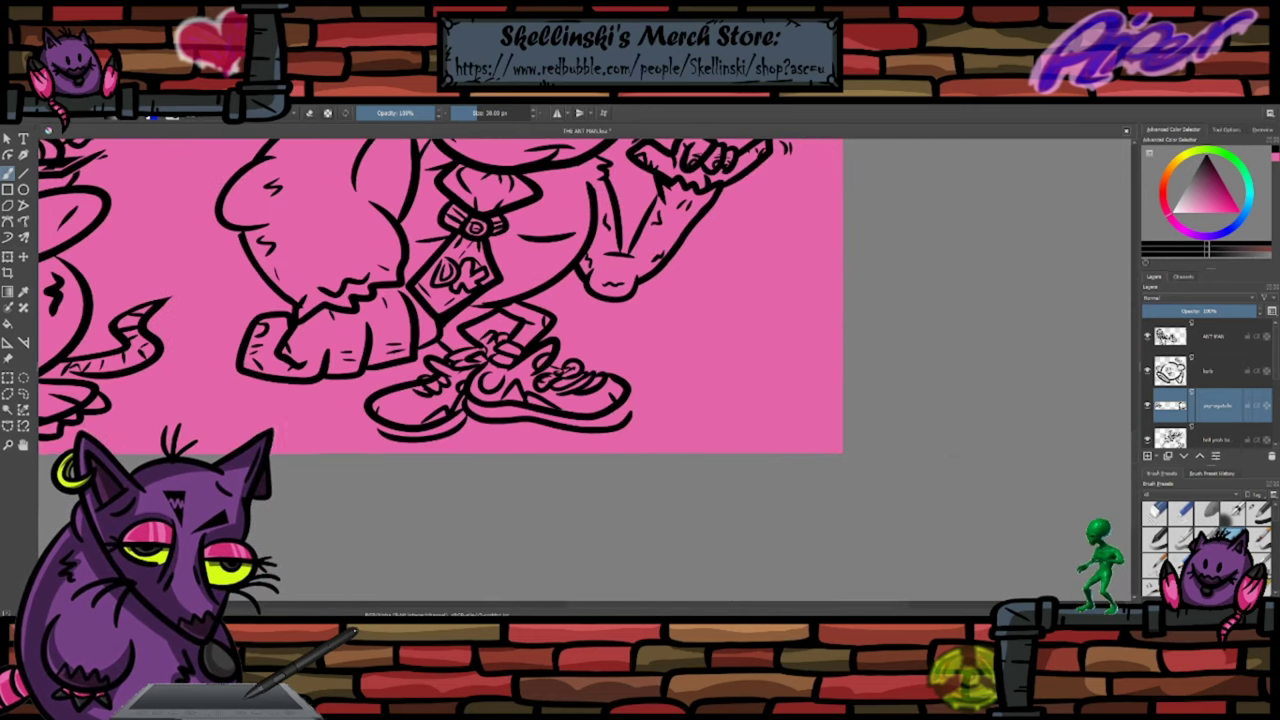
scroll(1228, 426, "down", 3)
left_click(1223, 425)
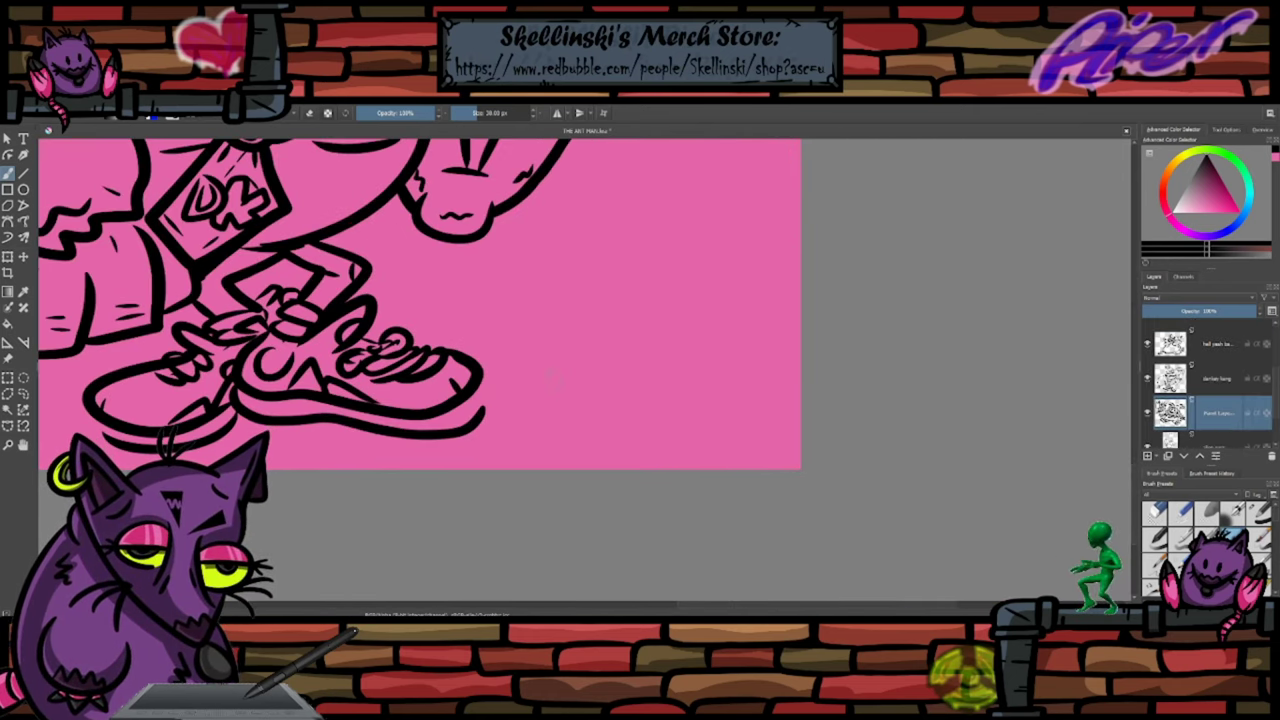
mouse_move(676, 437)
left_mouse_down()
mouse_move(692, 378)
mouse_move(725, 433)
left_mouse_up()
key("ctrl+z")
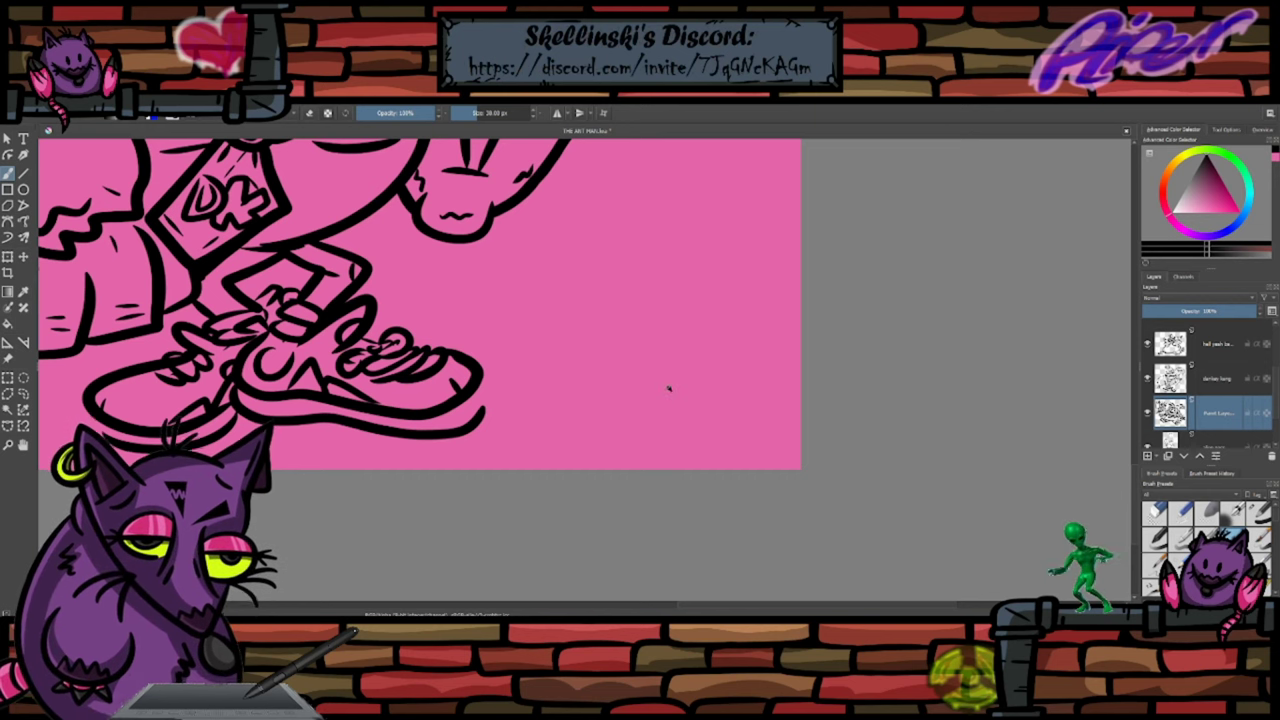
mouse_move(670, 389)
left_mouse_down()
mouse_move(719, 378)
mouse_move(761, 404)
mouse_move(690, 380)
left_mouse_up()
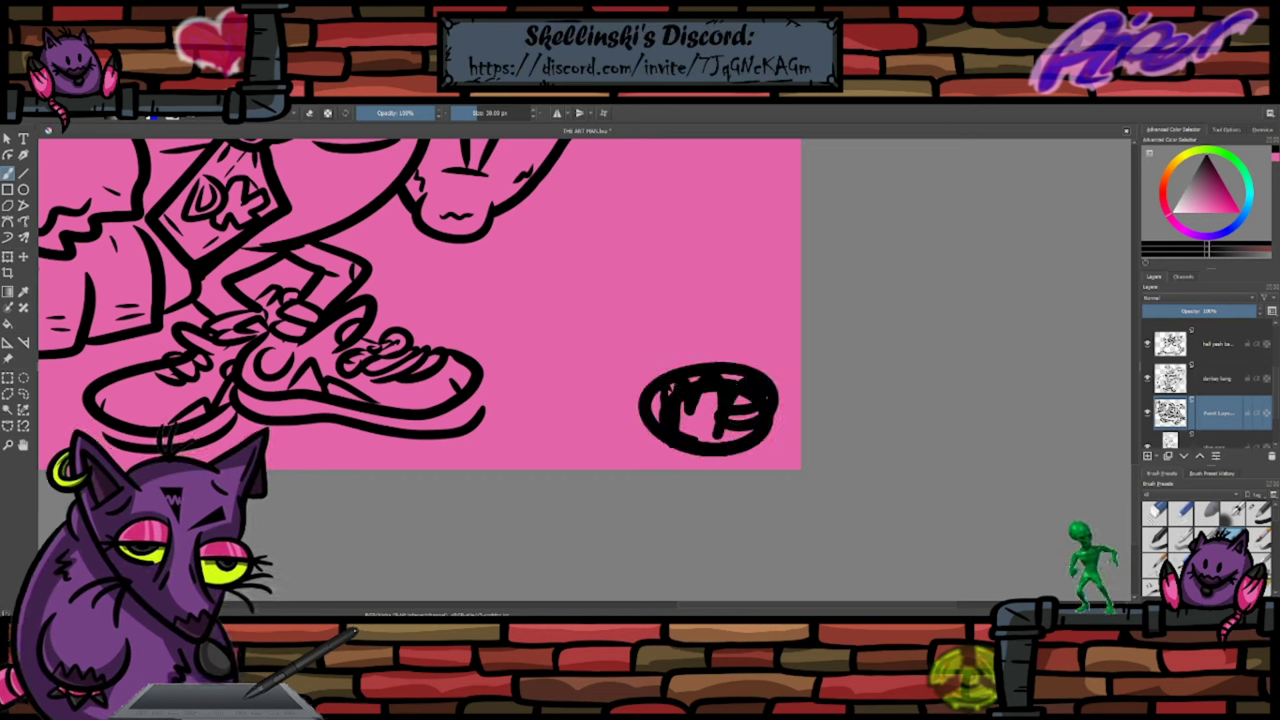
- Handwrite the artist's signature above the oval emblem beside Donkey Kong's shoes and save the document
mouse_move(628, 297)
left_mouse_down()
mouse_move(586, 336)
mouse_move(652, 322)
mouse_move(702, 334)
left_mouse_up()
mouse_move(688, 290)
left_mouse_down()
mouse_move(715, 336)
mouse_move(751, 316)
mouse_move(737, 332)
mouse_move(798, 302)
left_mouse_up()
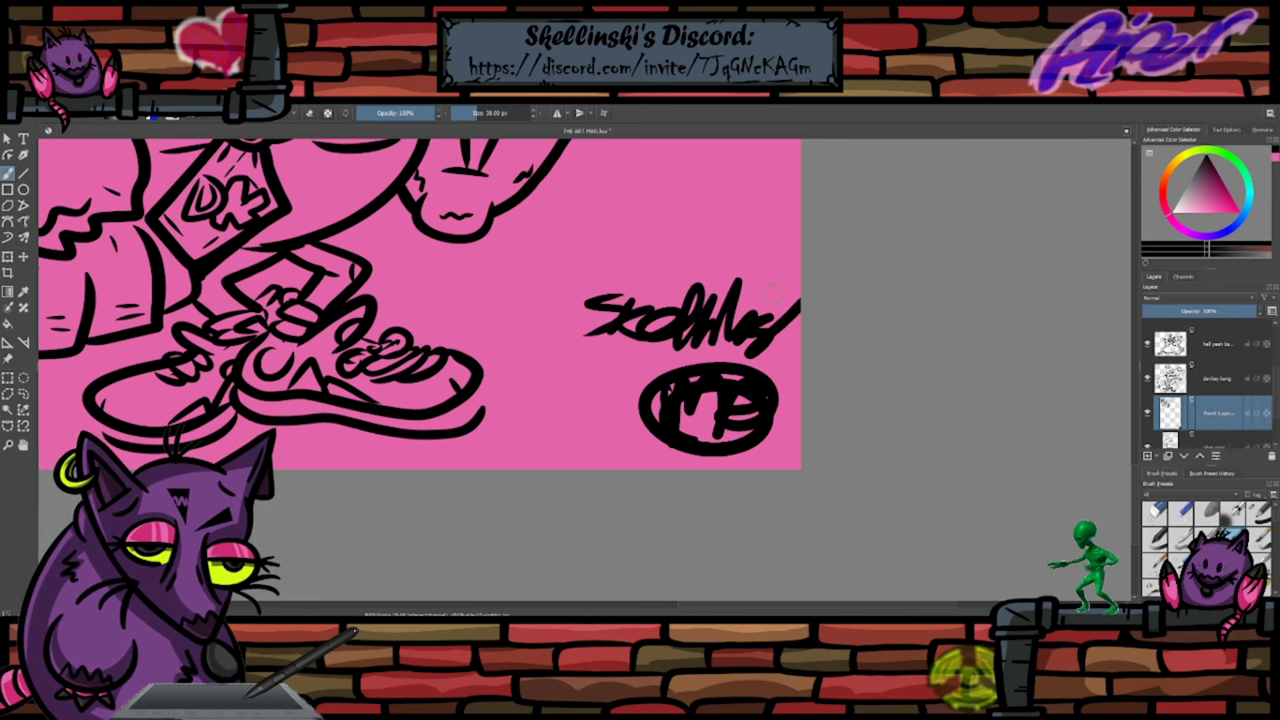
scroll(771, 301, "down", 6)
scroll(728, 200, "up", 2)
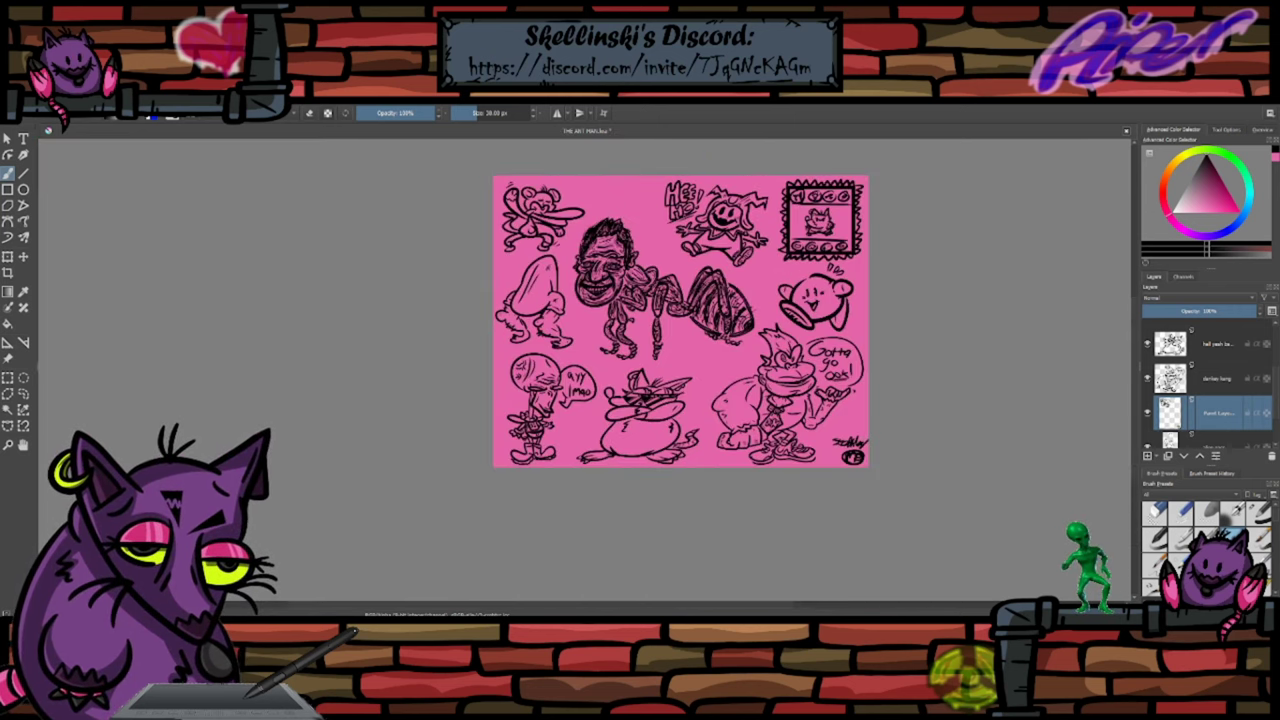
scroll(714, 198, "down", 1)
scroll(724, 199, "up", 1)
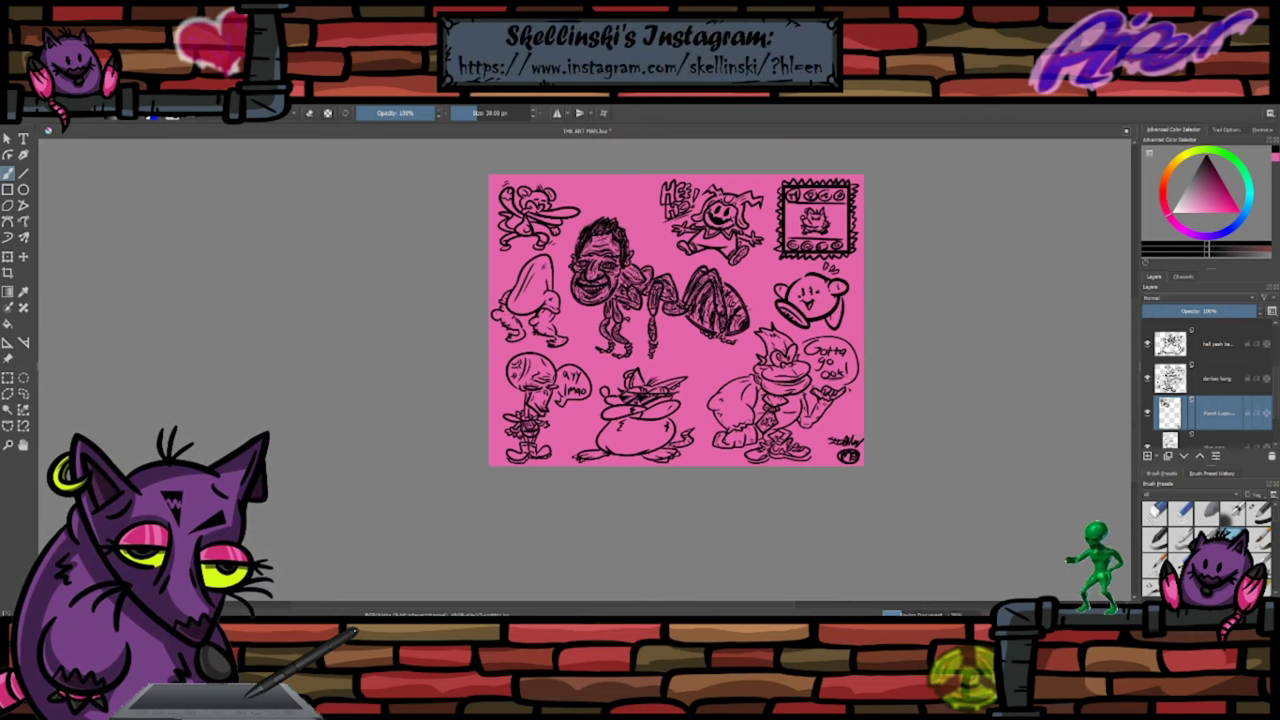
- Review the signed sketch sheet, examining the overall layout, the ant man, Kirby, Jack Frost and the framed virtual pet
key("plus")
scroll(834, 368, "down", 1)
scroll(804, 284, "up", 1)
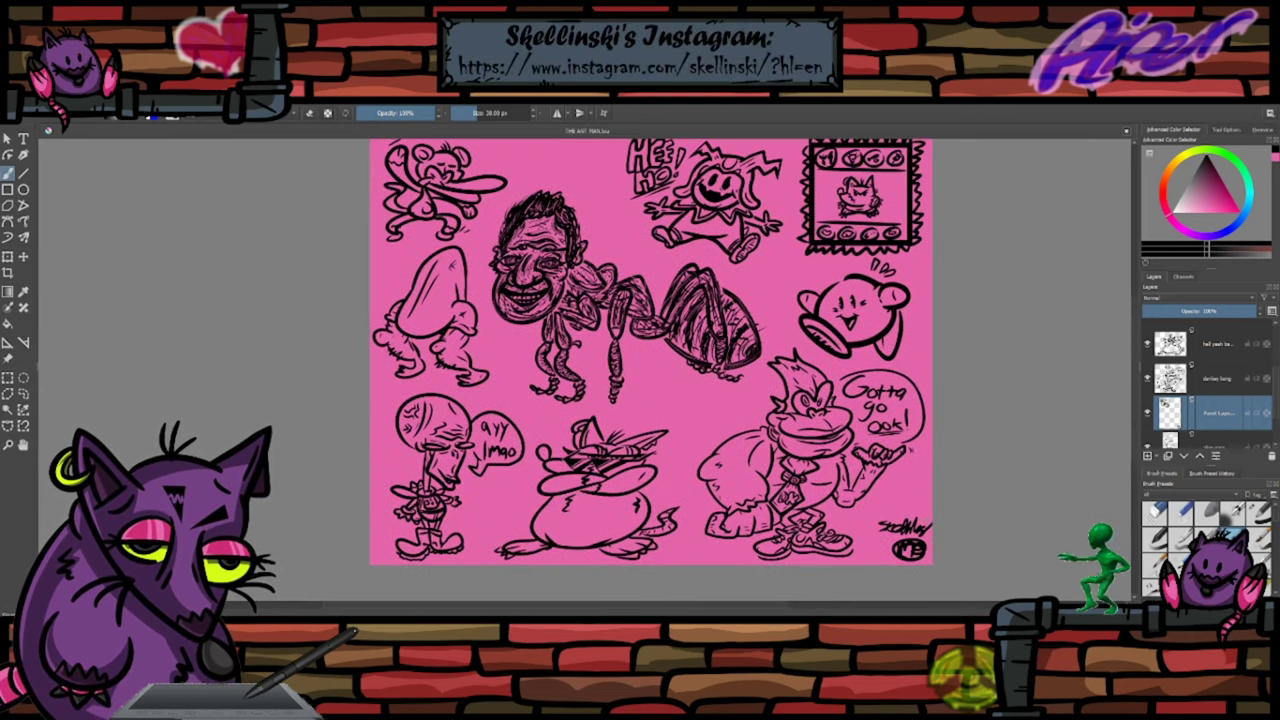
left_click_drag(804, 284, 811, 328)
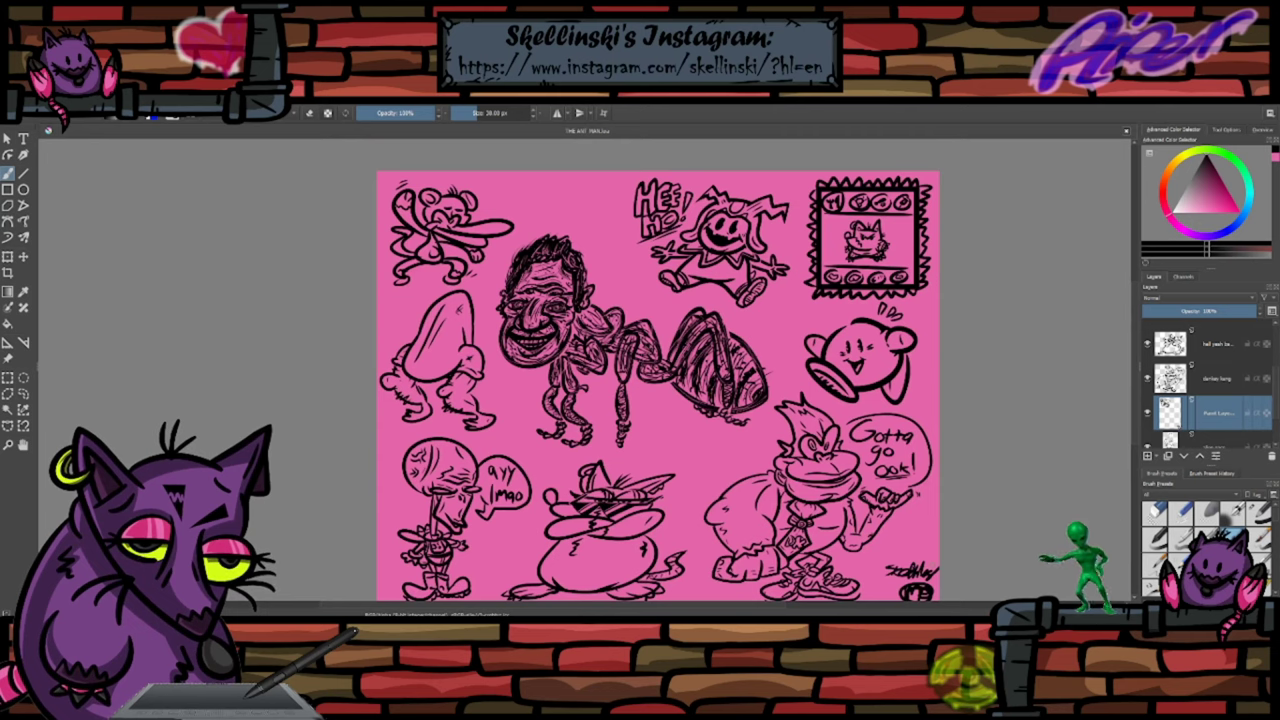
scroll(793, 277, "down", 1)
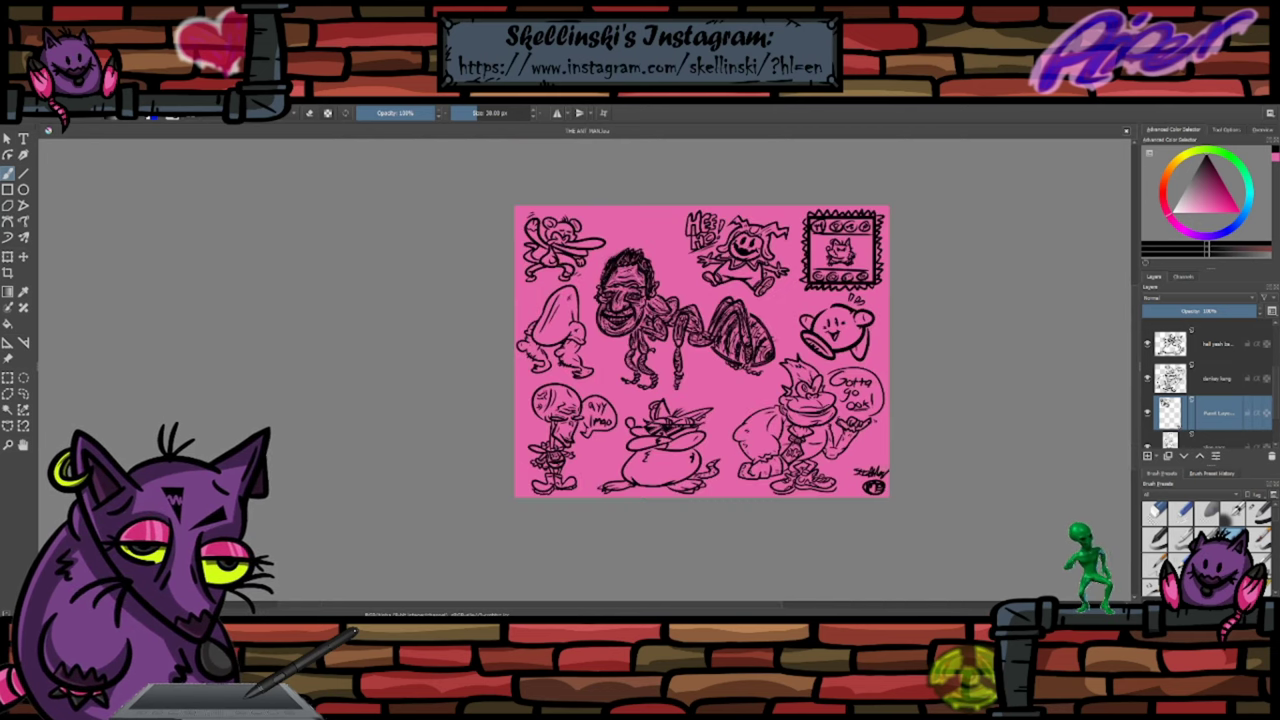
scroll(808, 271, "up", 1)
scroll(806, 272, "down", 1)
scroll(764, 339, "up", 1)
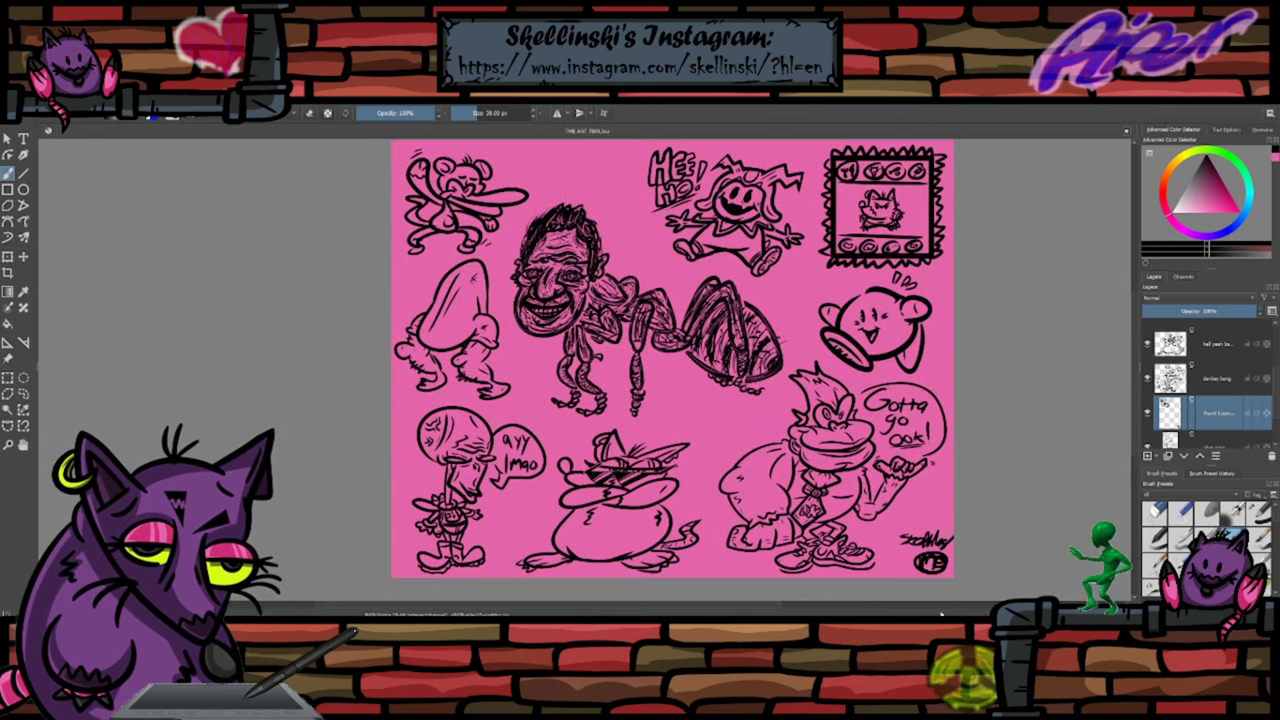
left_click_drag(935, 588, 941, 594)
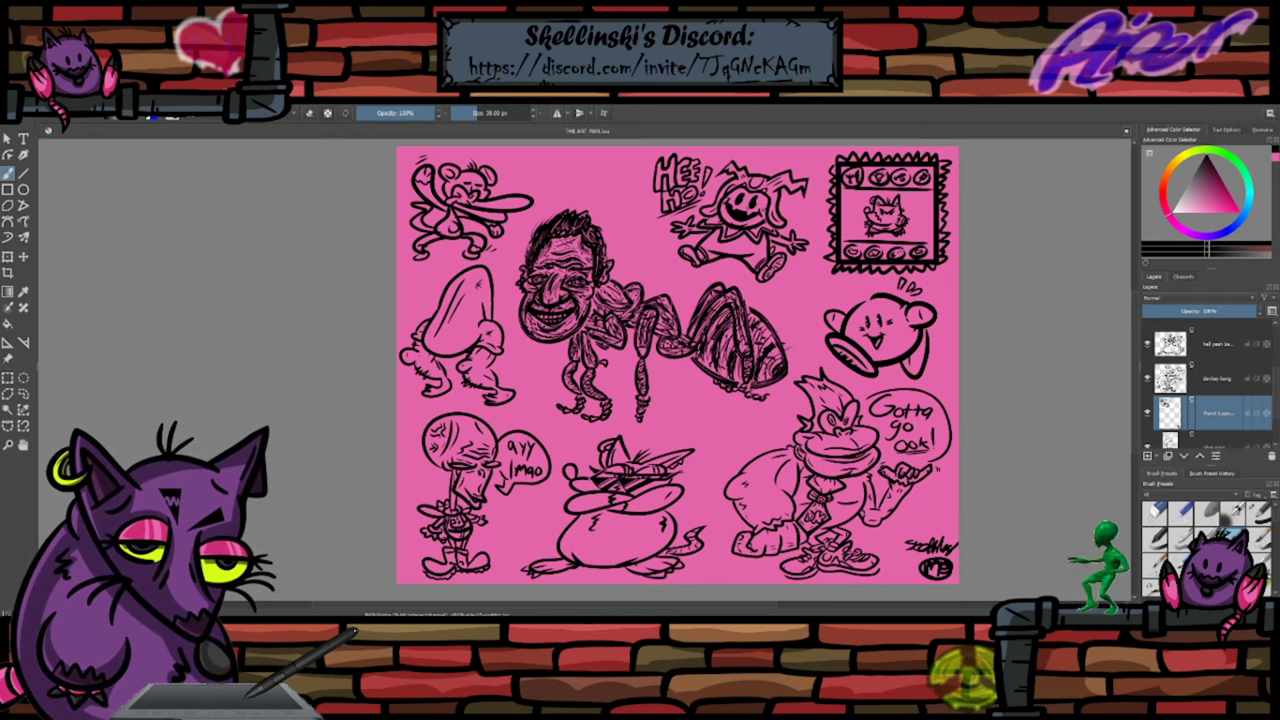
scroll(606, 262, "up", 2)
scroll(606, 262, "down", 2)
scroll(540, 279, "up", 2)
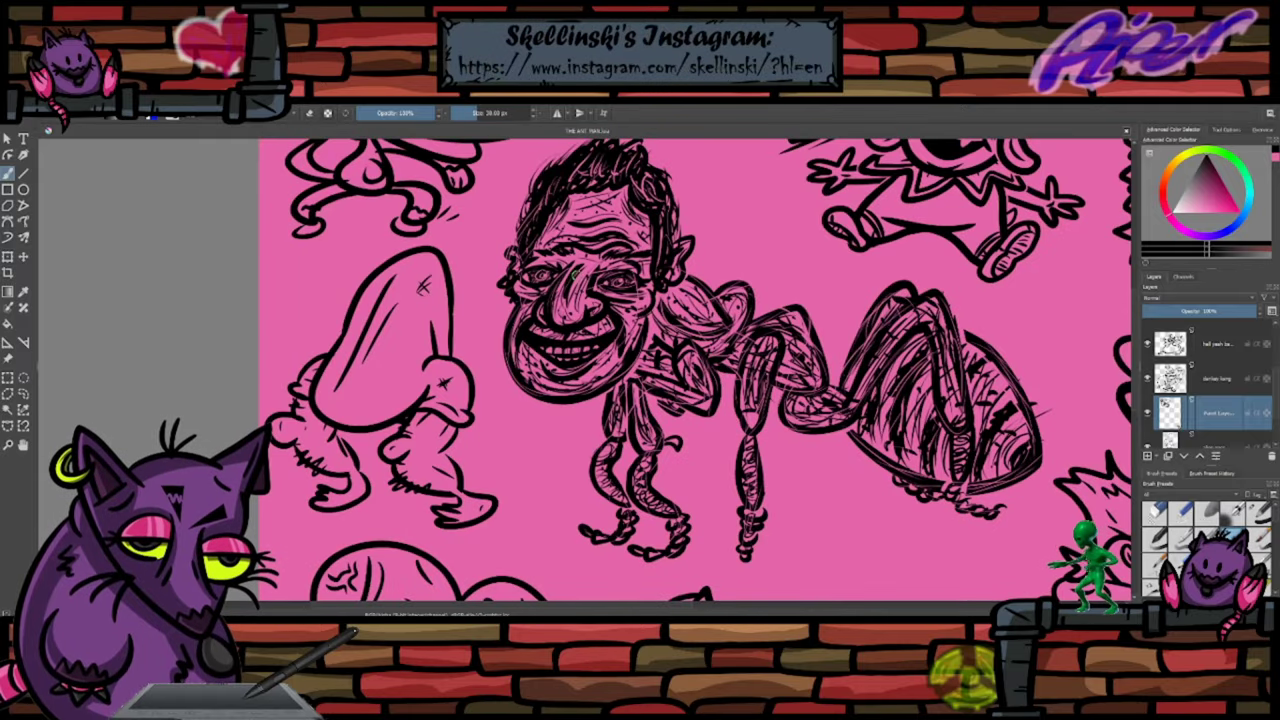
scroll(577, 272, "down", 3)
scroll(925, 213, "up", 4)
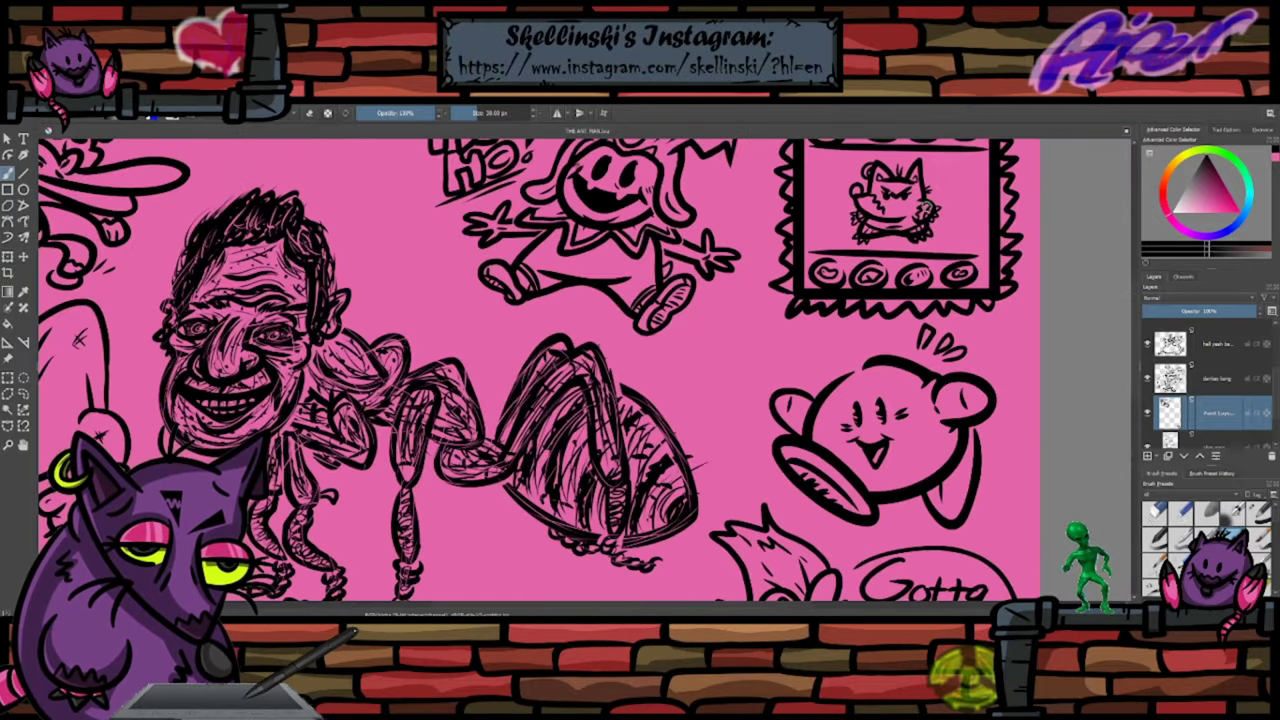
scroll(928, 320, "up", 1)
scroll(926, 330, "down", 1)
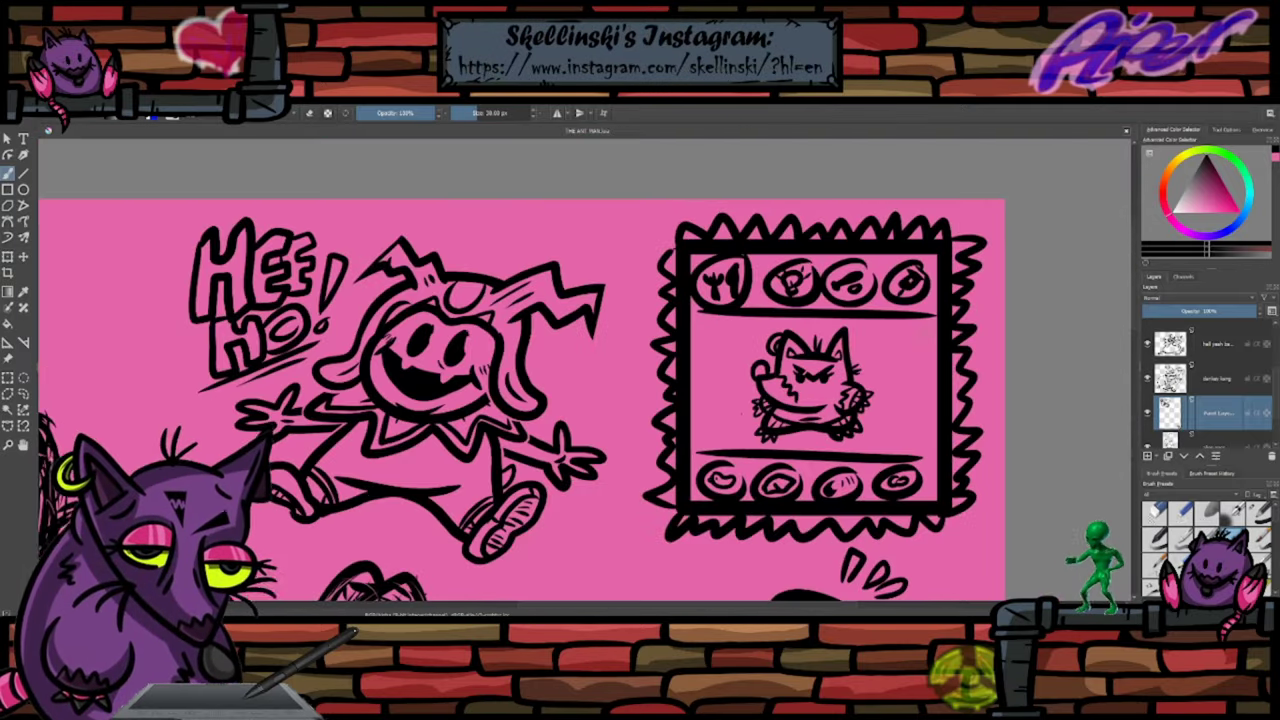
scroll(916, 382, "up", 1)
scroll(918, 390, "down", 1)
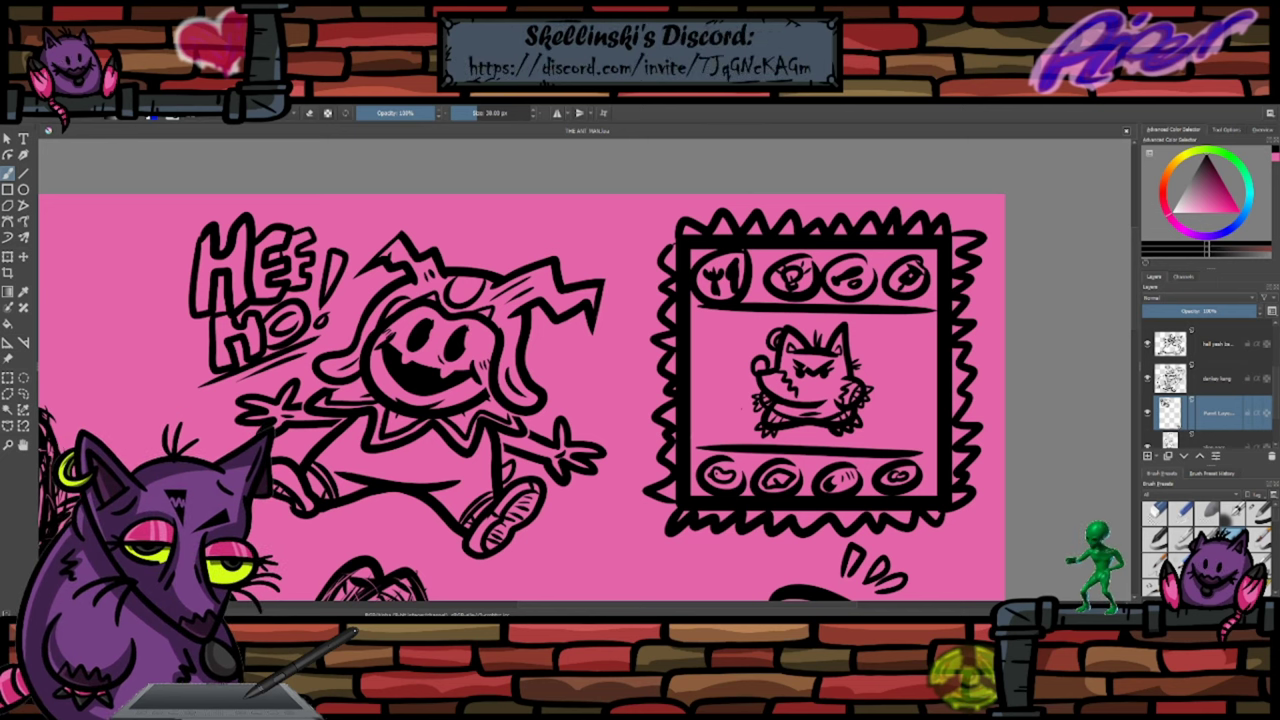
left_click_drag(784, 308, 669, 271)
scroll(805, 288, "down", 5)
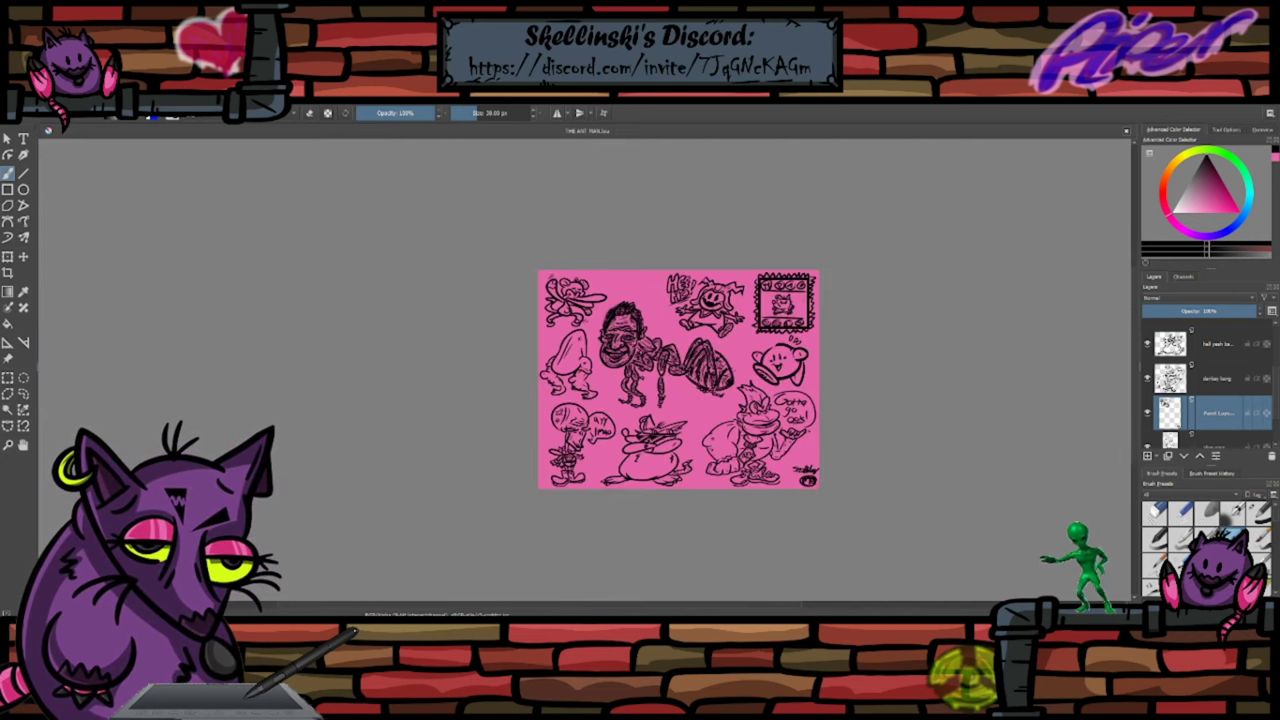
scroll(722, 388, "up", 2)
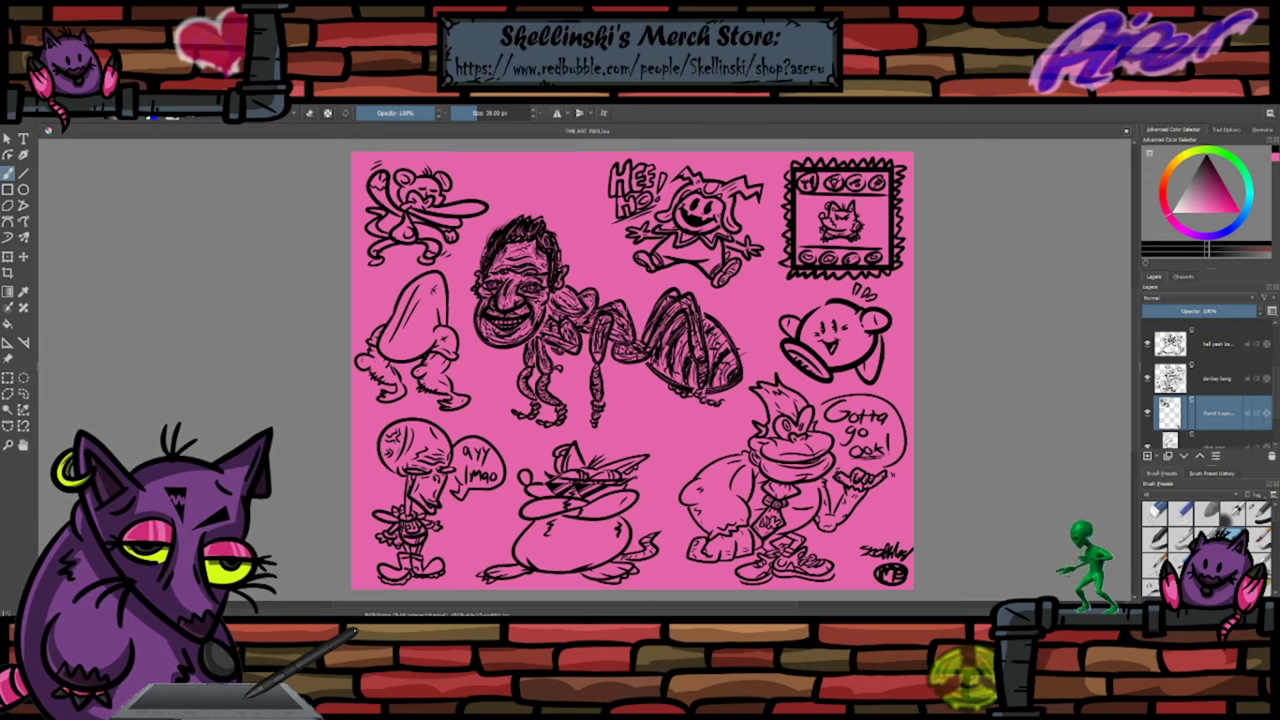
- Try hand-lettering an underlined username in the empty space between the ant man's abdomen and the sunglasses-wearing creature
scroll(703, 419, "up", 5)
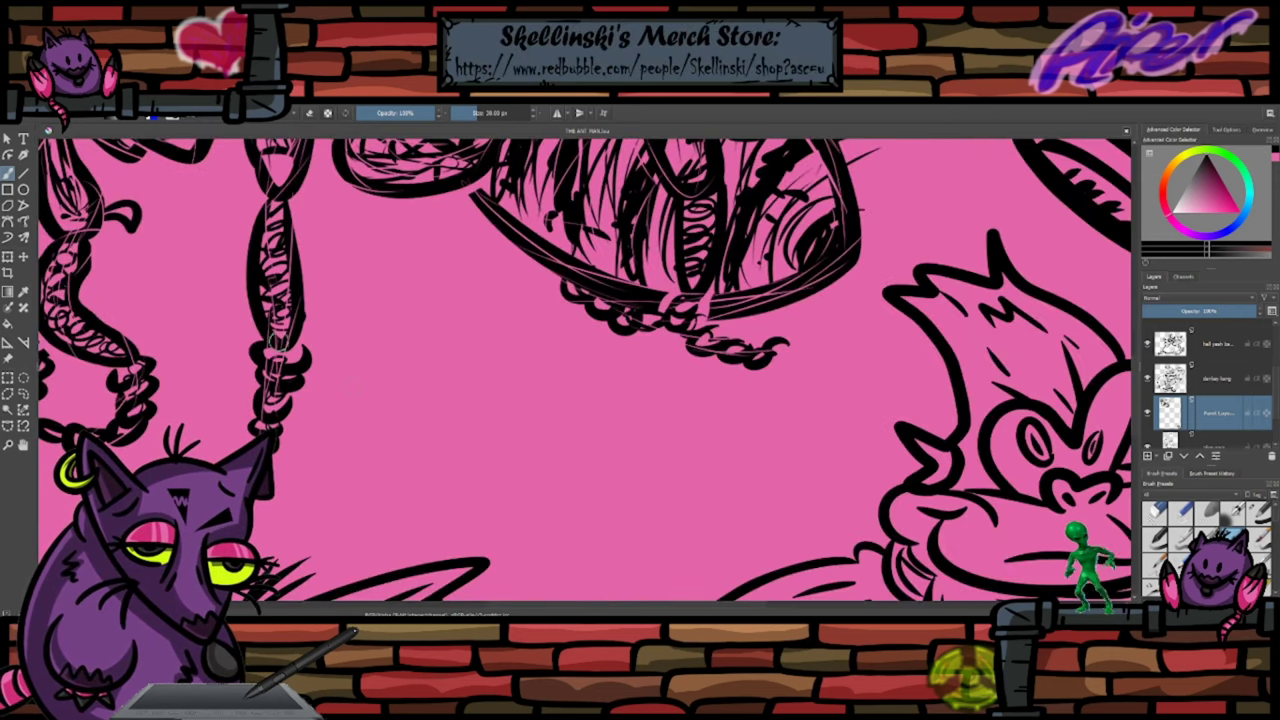
mouse_move(323, 449)
left_mouse_down()
mouse_move(333, 412)
mouse_move(378, 453)
mouse_move(402, 453)
left_mouse_up()
left_click_drag(399, 384, 431, 470)
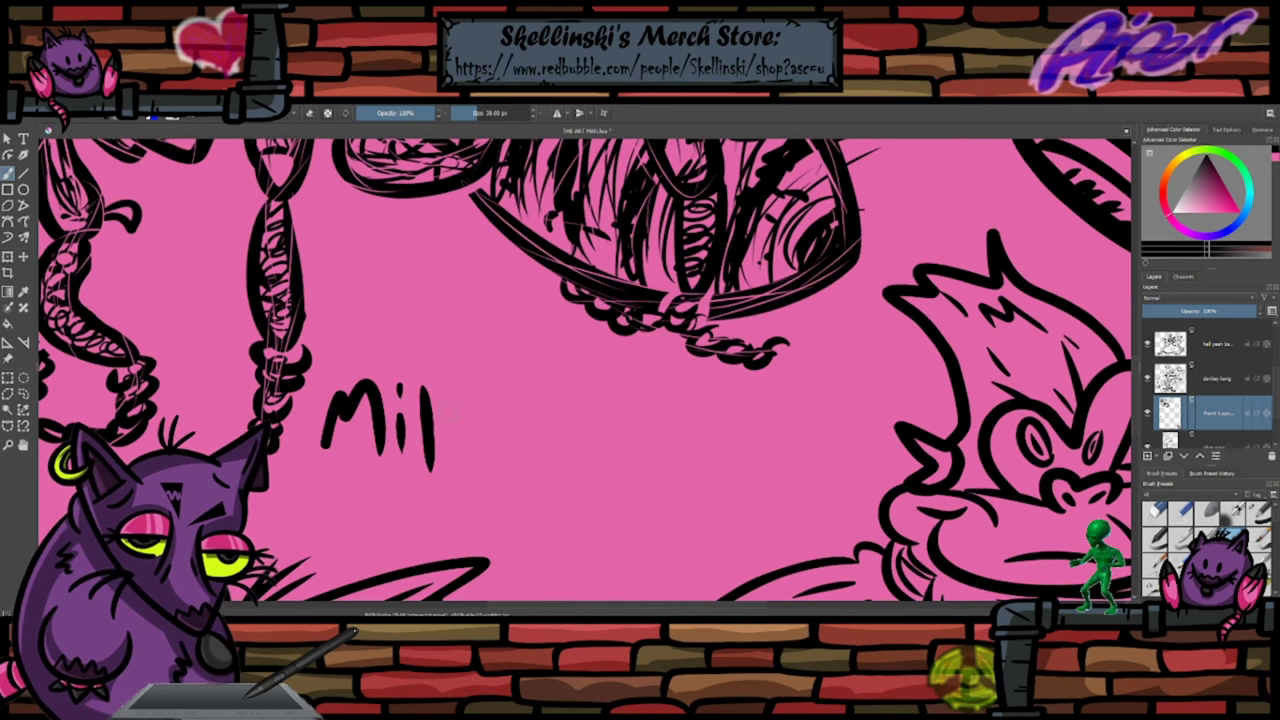
left_click_drag(449, 386, 452, 458)
mouse_move(498, 418)
left_mouse_down()
mouse_move(455, 442)
mouse_move(505, 468)
left_mouse_up()
mouse_move(506, 410)
left_mouse_down()
mouse_move(504, 466)
mouse_move(548, 412)
mouse_move(510, 492)
left_mouse_up()
mouse_move(584, 408)
left_mouse_down()
mouse_move(556, 488)
mouse_move(618, 484)
left_mouse_up()
mouse_move(658, 434)
left_mouse_down()
mouse_move(646, 444)
mouse_move(660, 440)
mouse_move(676, 488)
left_mouse_up()
mouse_move(684, 450)
left_mouse_down()
mouse_move(706, 426)
mouse_move(716, 490)
left_mouse_up()
left_click_drag(720, 416, 722, 426)
left_click_drag(748, 434, 746, 486)
key("ctrl+z")
left_click_drag(746, 436, 744, 486)
left_click_drag(754, 418, 756, 426)
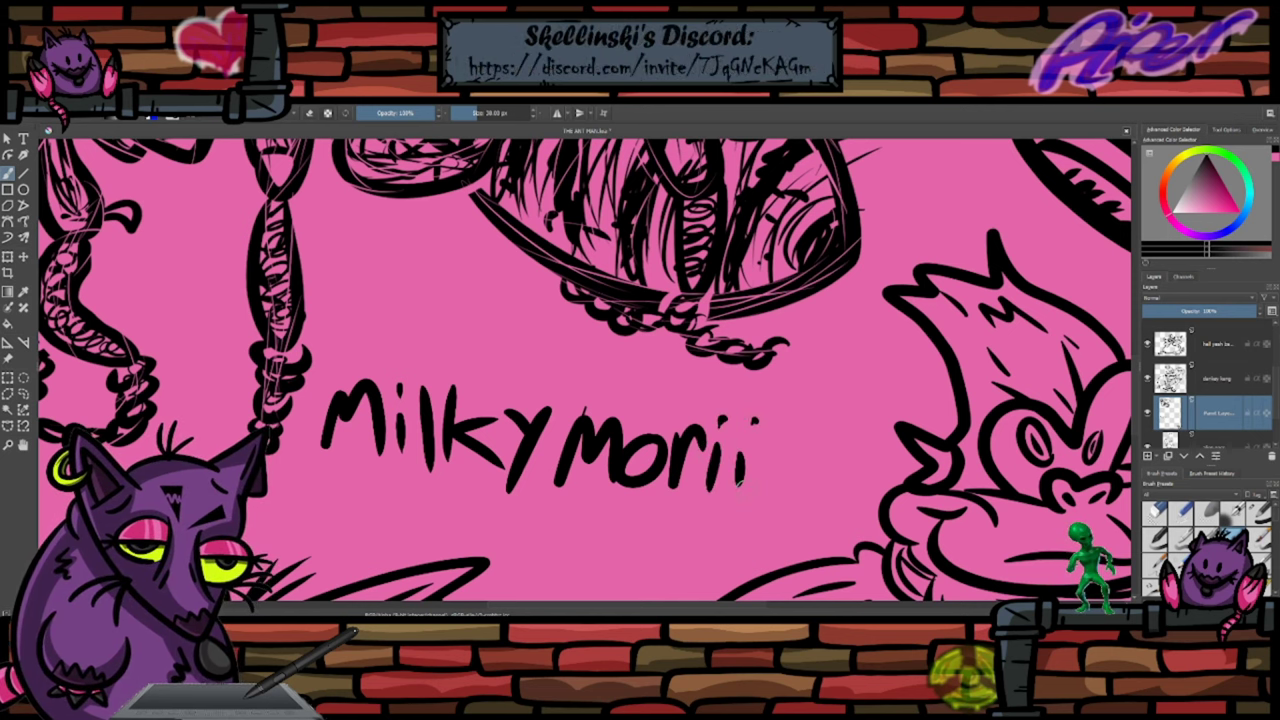
left_click_drag(765, 516, 302, 474)
- Undo the underline and the hand-lettered username strokes beneath the ant man
scroll(683, 398, "down", 1)
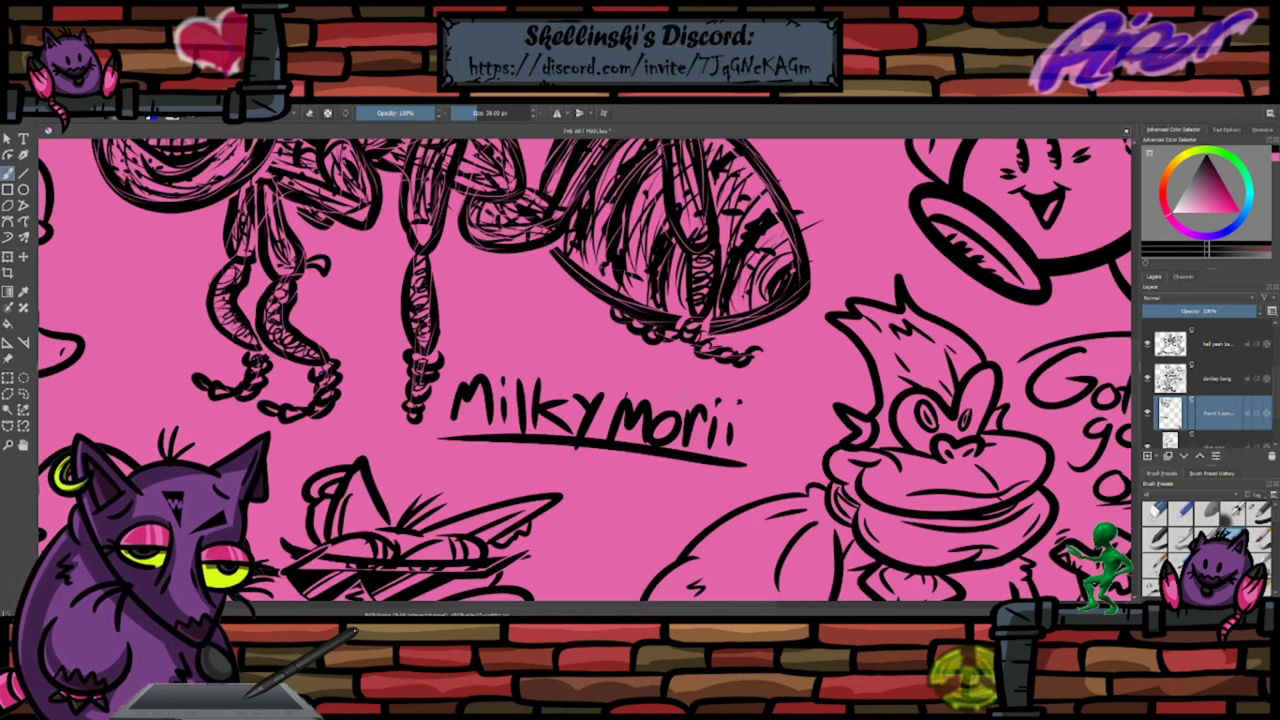
scroll(683, 398, "up", 1)
scroll(683, 398, "down", 1)
scroll(684, 395, "up", 1)
scroll(685, 393, "down", 1)
scroll(660, 415, "up", 2)
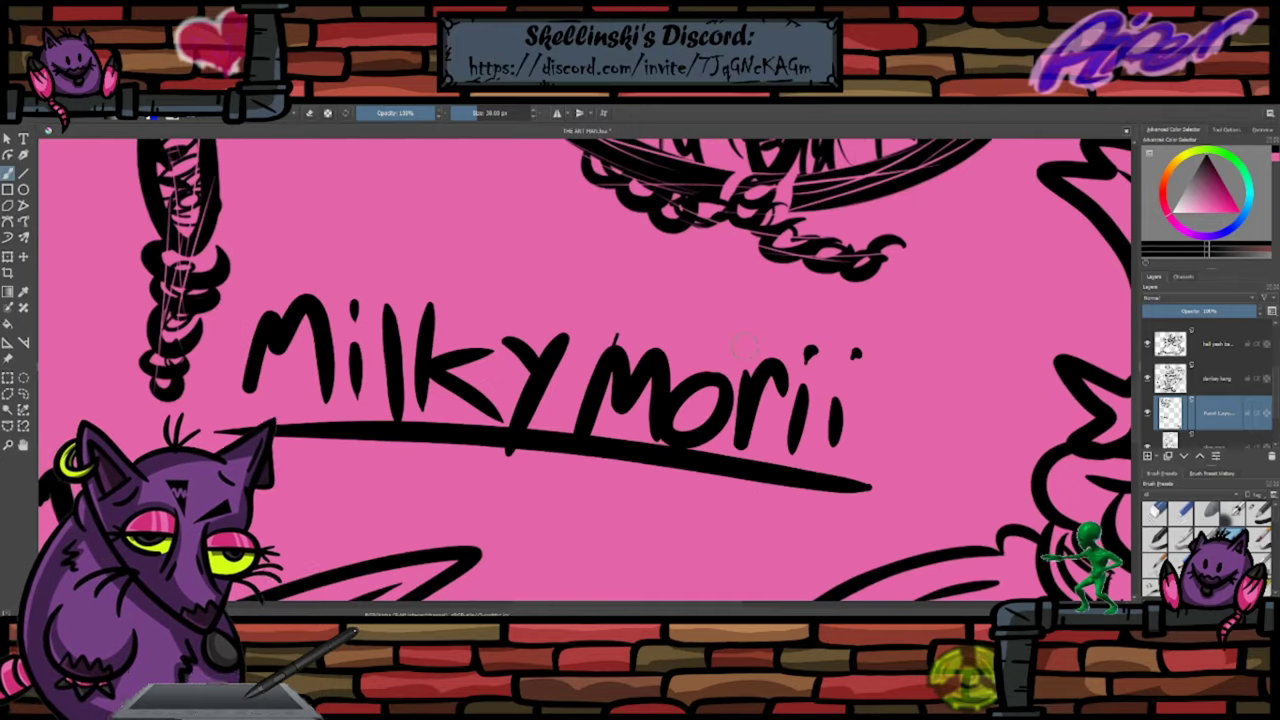
scroll(690, 320, "down", 1)
scroll(625, 305, "up", 1)
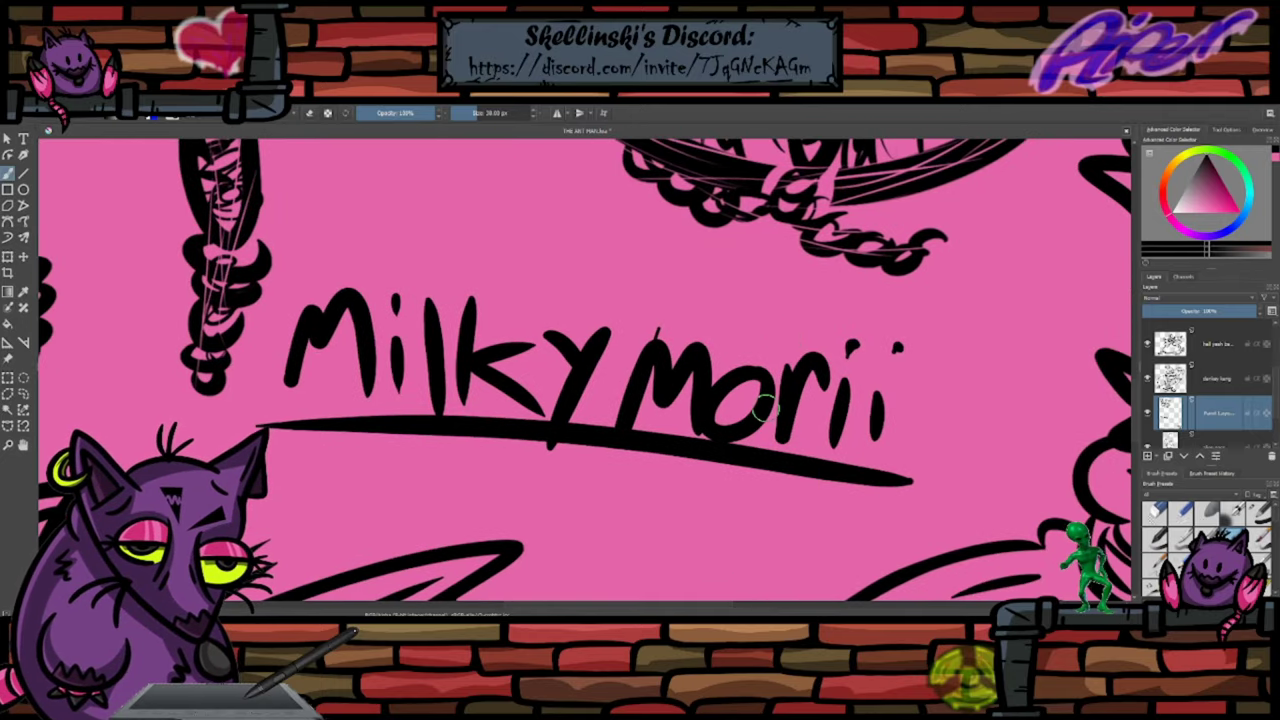
key("ctrl+z")
key("ctrl+z")
key("ctrl+z")
key("ctrl+z")
key("ctrl+z")
key("ctrl+z")
key("ctrl+z")
key("ctrl+z")
key("ctrl+z")
key("ctrl+z")
key("ctrl+z")
key("ctrl+z")
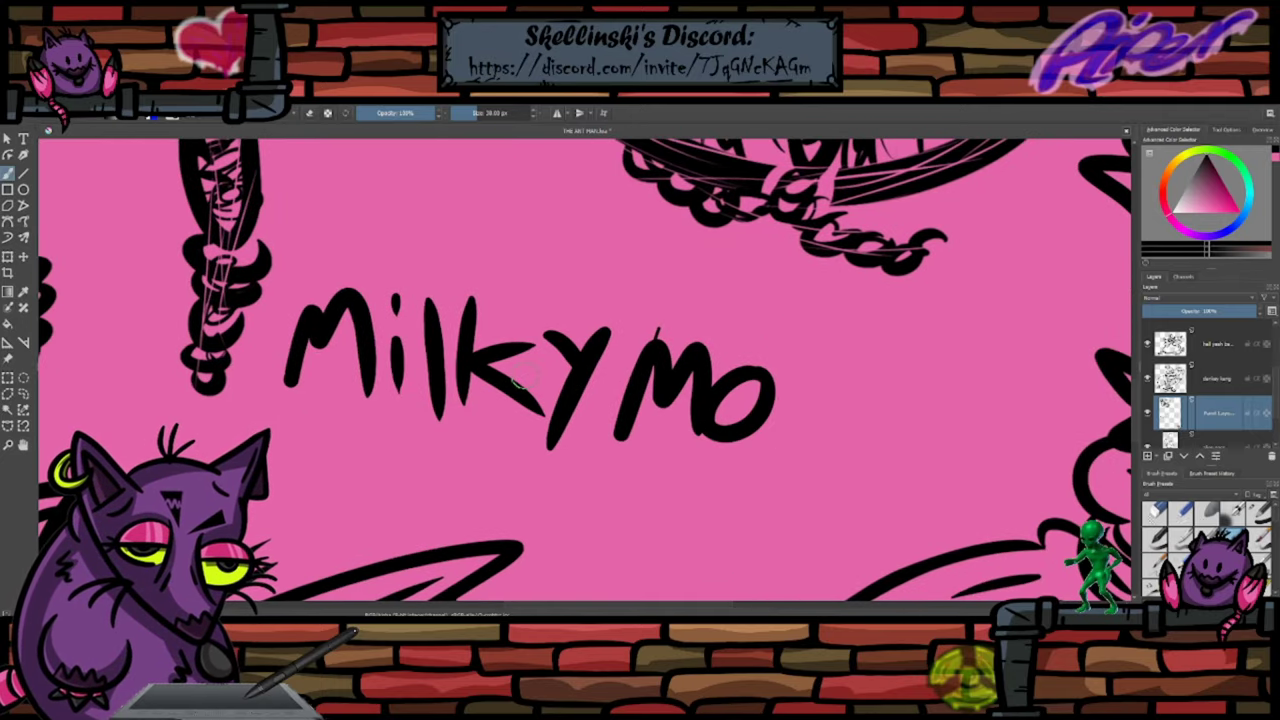
key("ctrl+z")
key("ctrl+z")
key("ctrl+z")
key("ctrl+z")
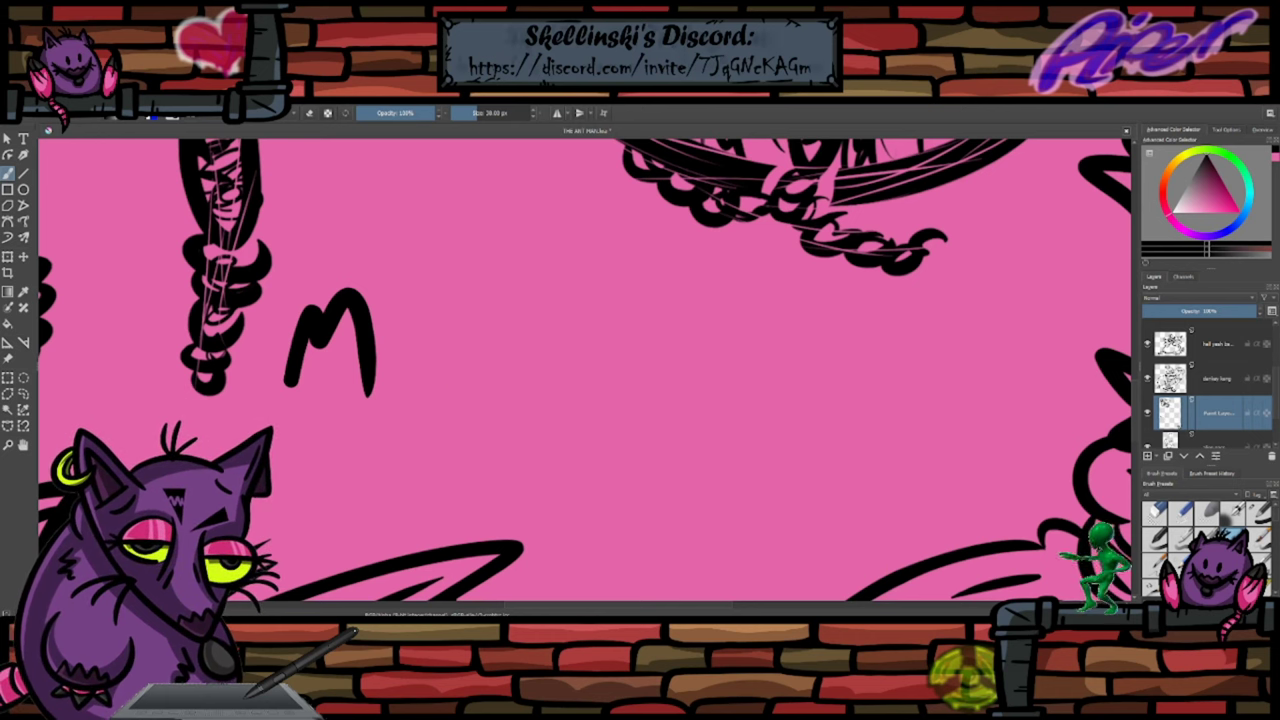